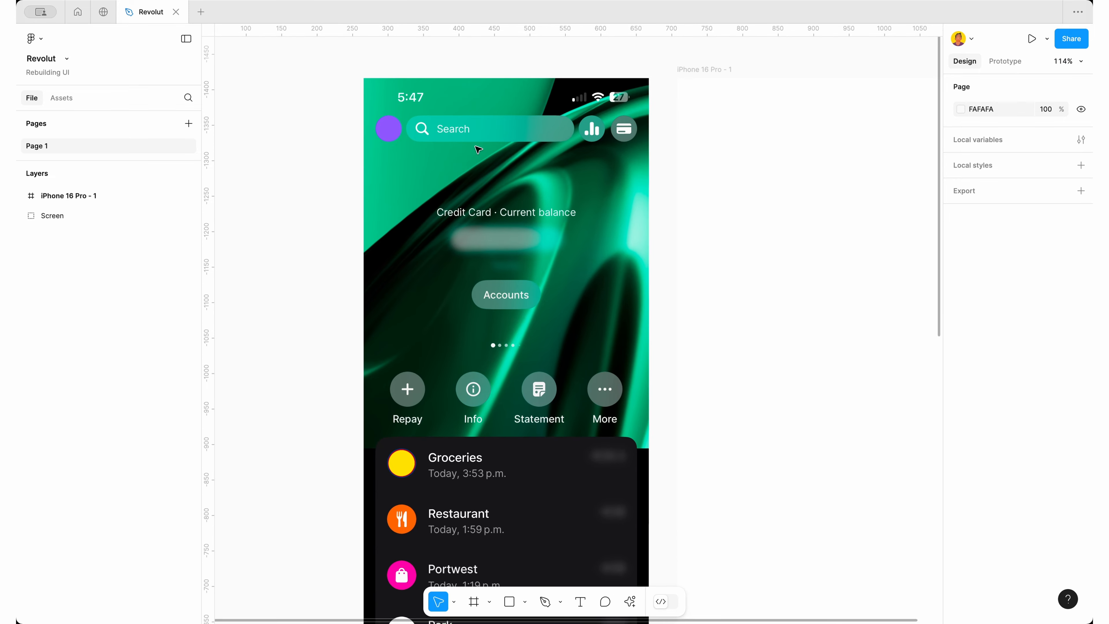
Examine the reference banking screen from its header down to the bottom navigation bar
scroll(512, 146, "down", 5)
scroll(512, 146, "up", 2)
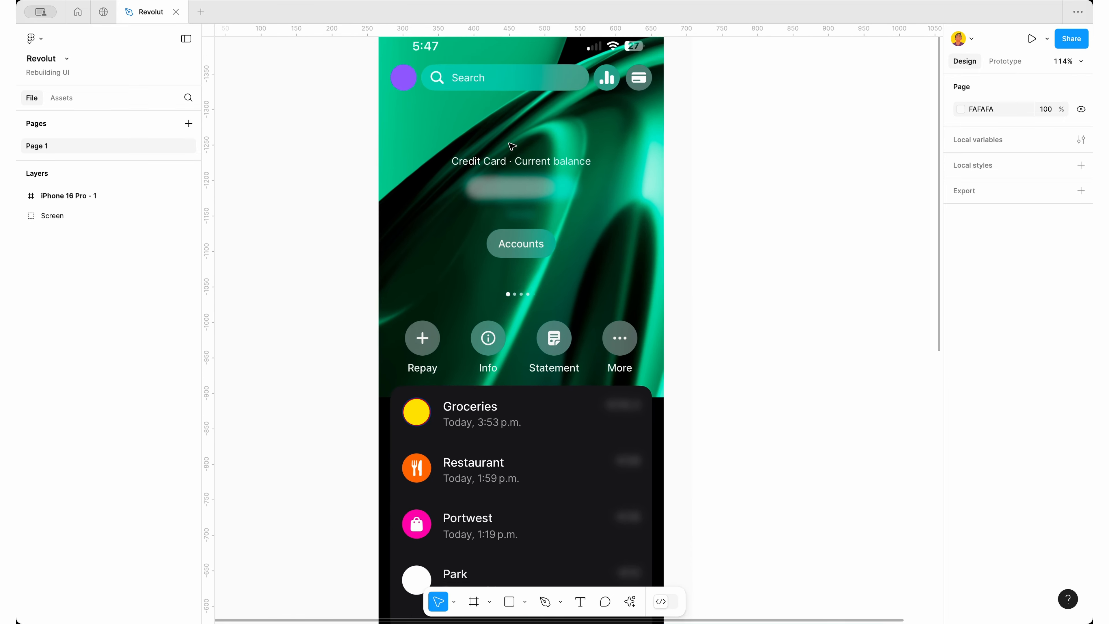
scroll(479, 327, "down", 2)
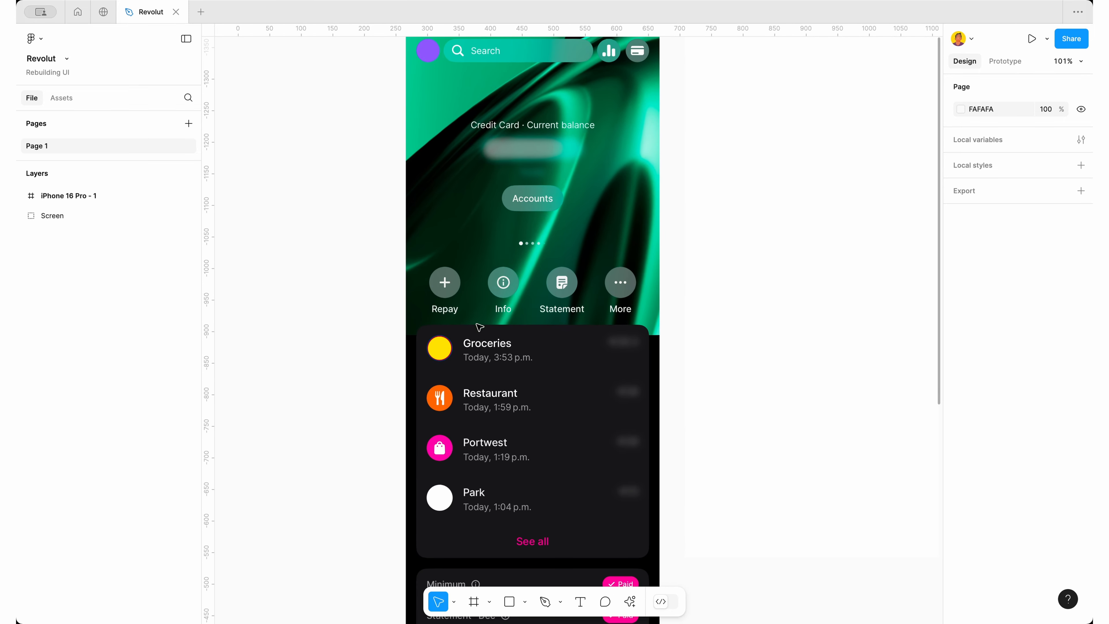
scroll(624, 314, "down", 3)
scroll(624, 313, "down", 4)
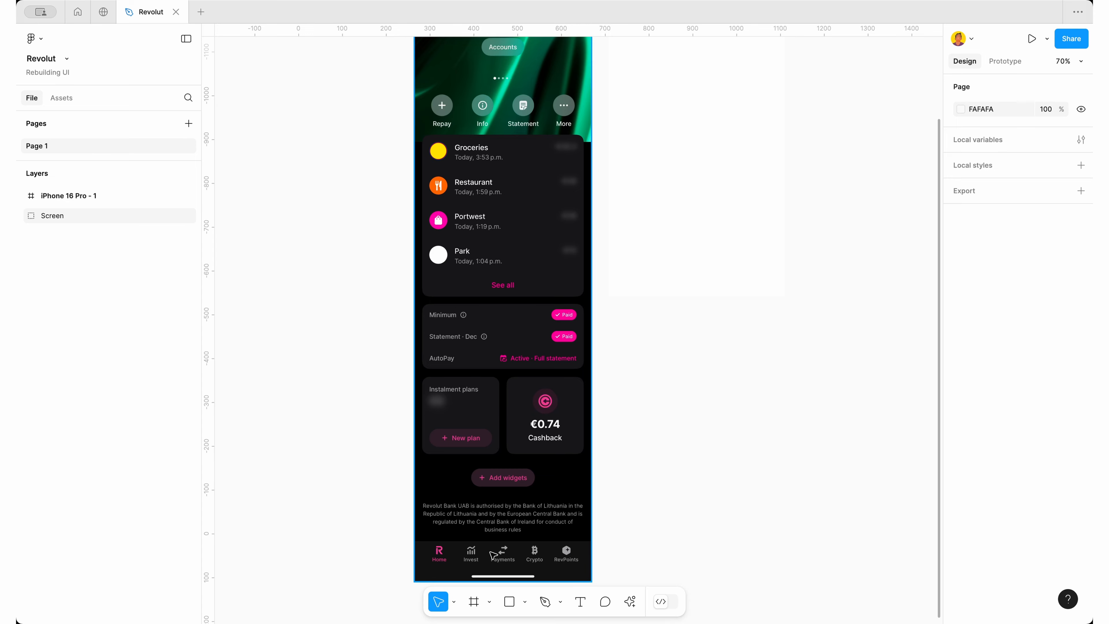
scroll(492, 555, "up", 5)
scroll(546, 70, "up", 3)
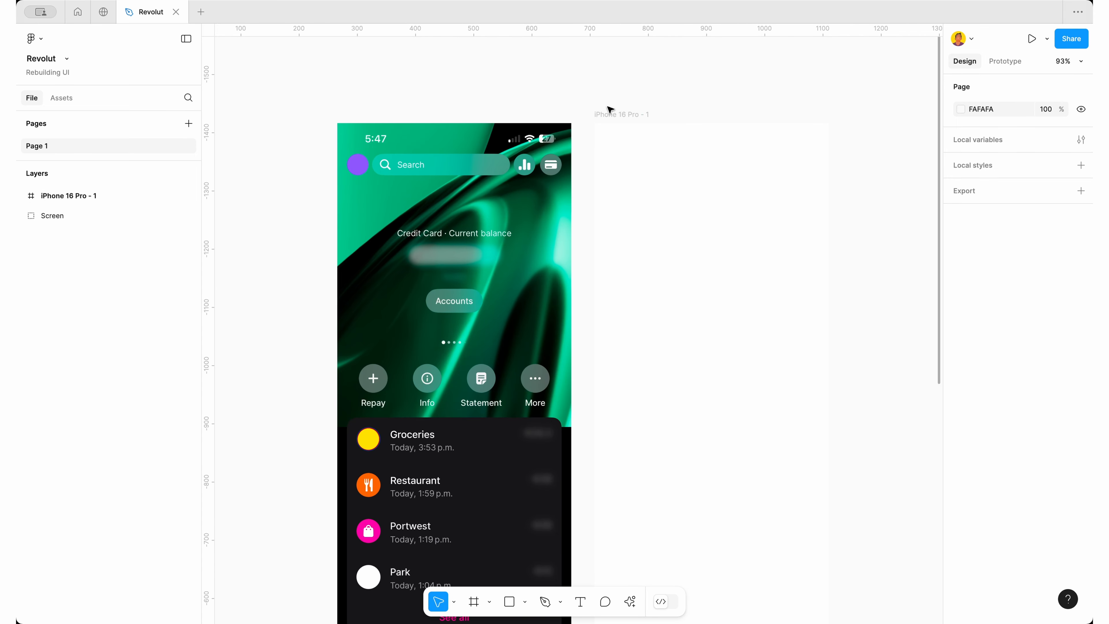
Change the empty iPhone 16 Pro - 1 frame's fill to black (000000) by sampling the reference screen
left_click(620, 115)
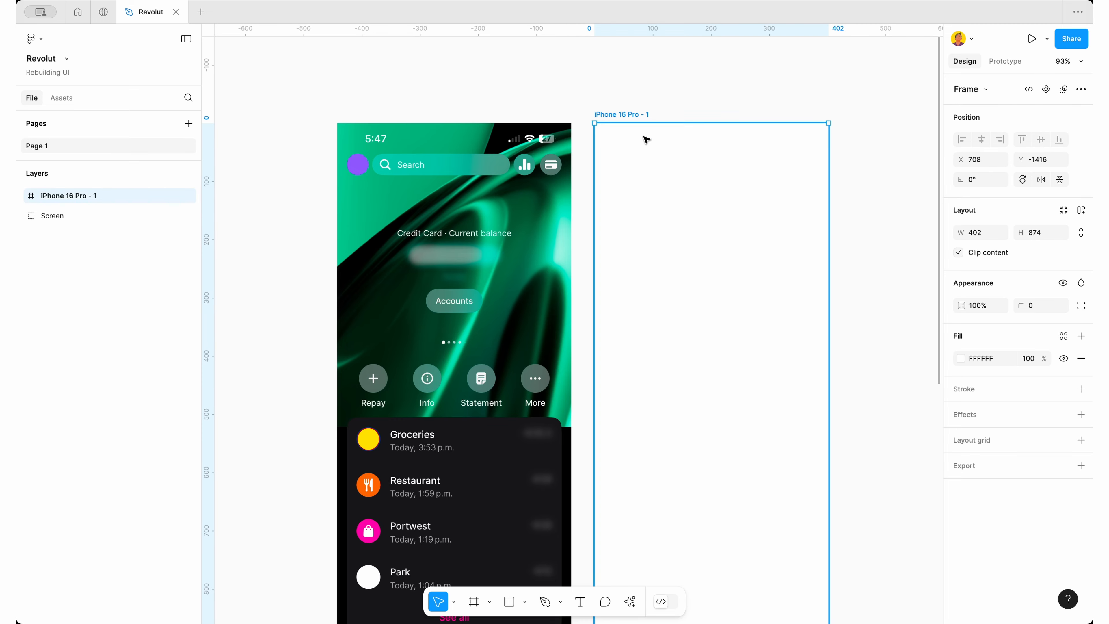
key("i")
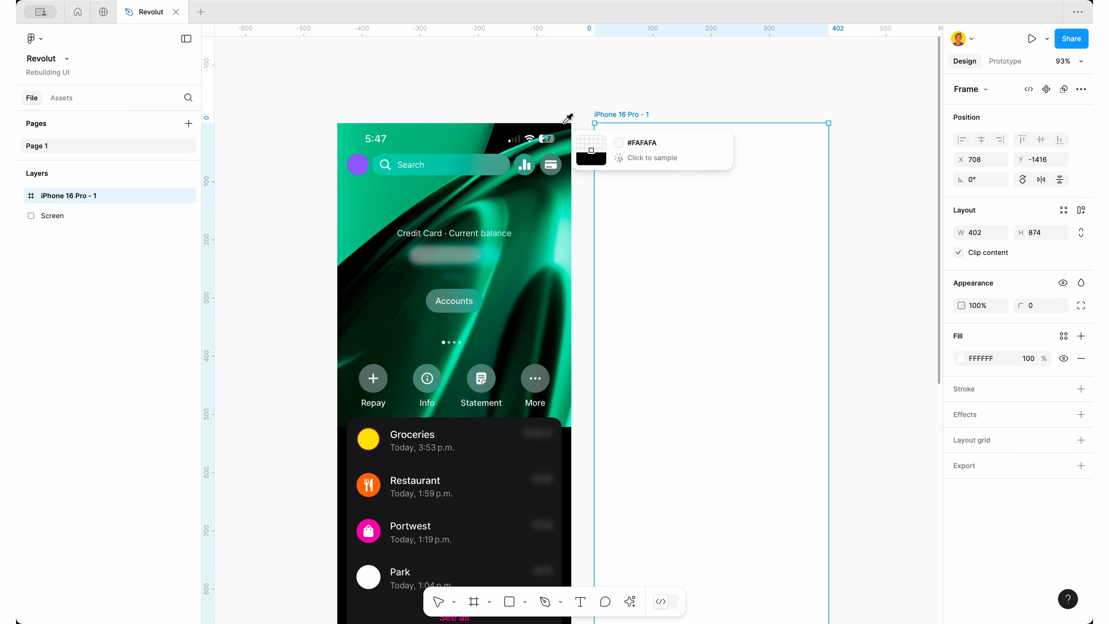
left_click(534, 125)
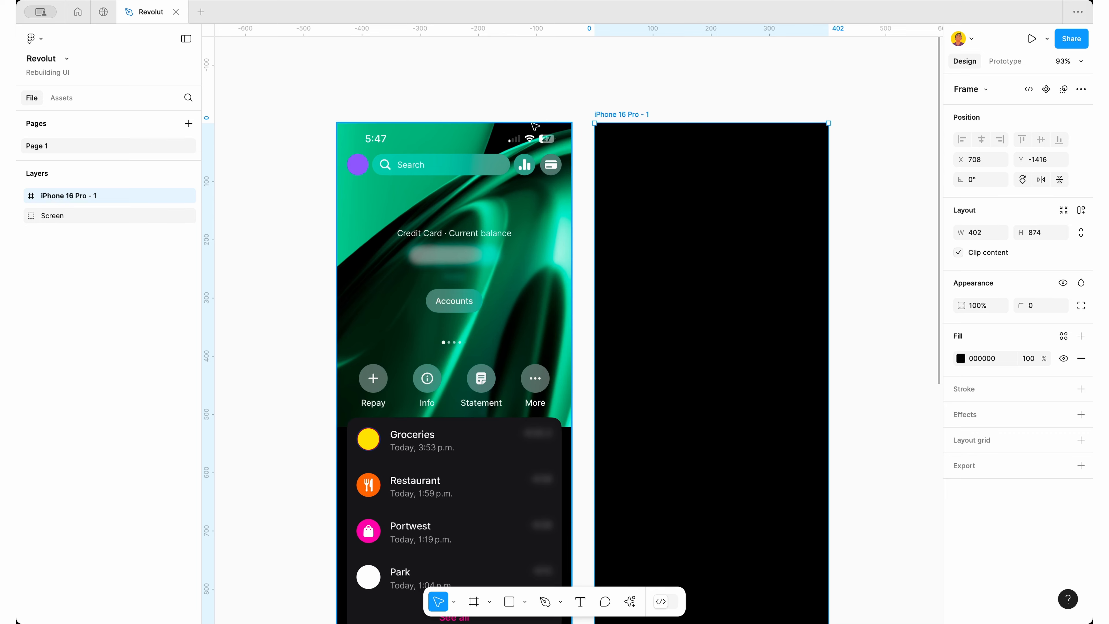
left_click(689, 100)
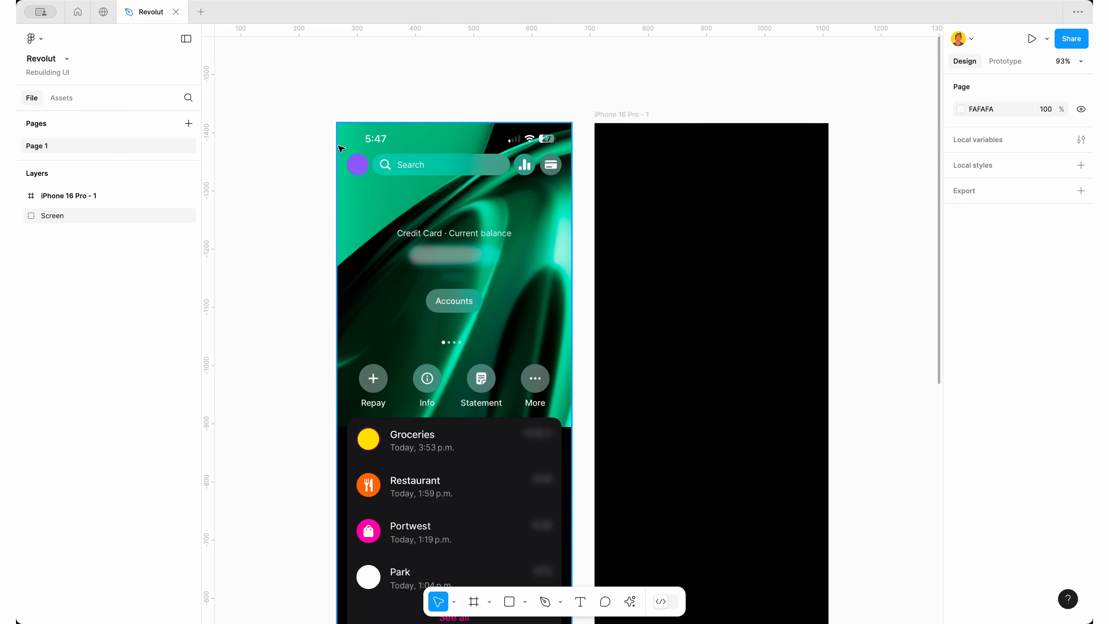
Find the iOS 18 and iPadOS 18 library by searching "ios" and add it to the file
left_click(67, 101)
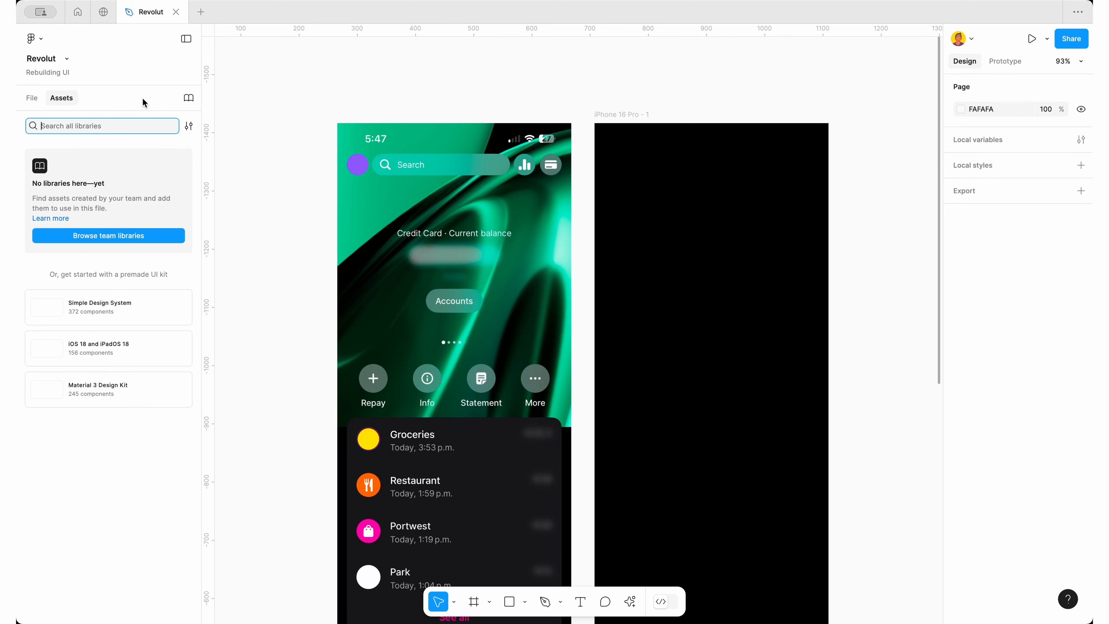
left_click(189, 98)
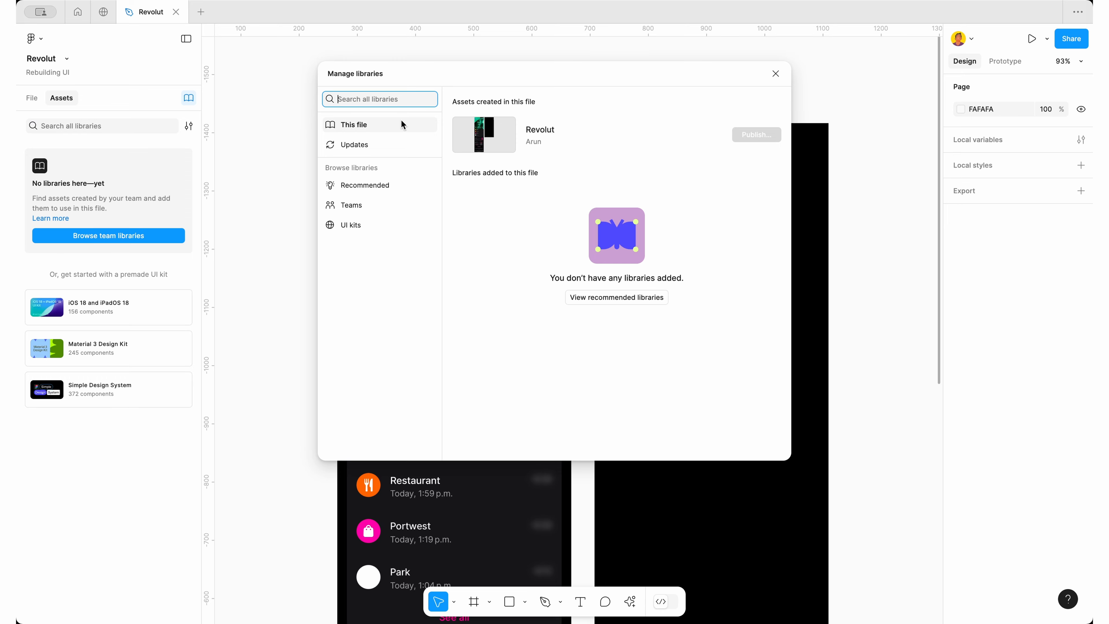
type("ios")
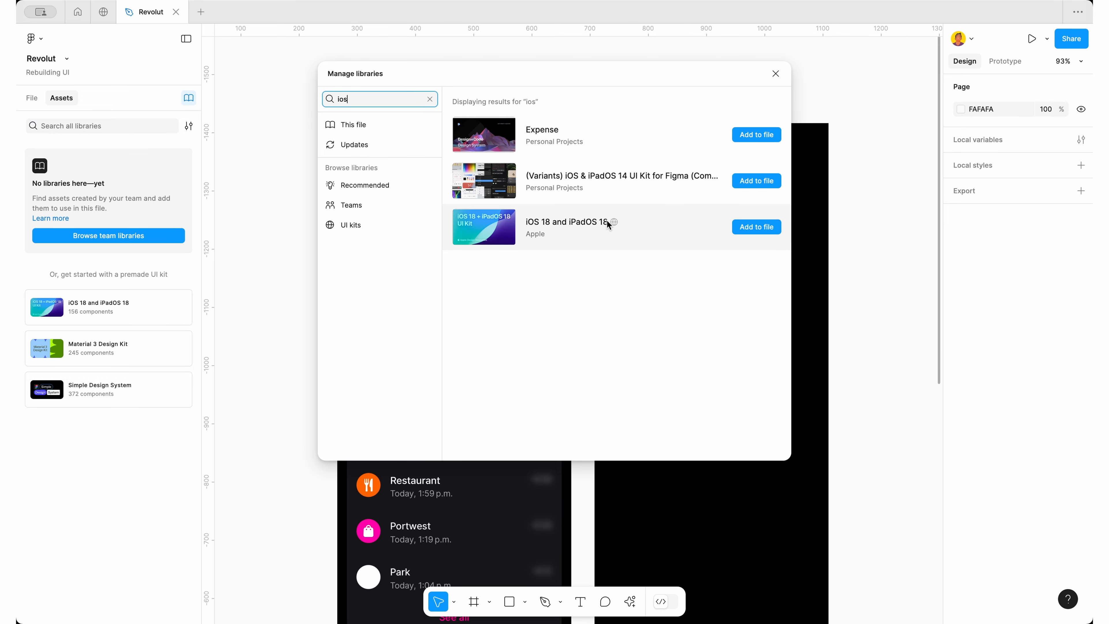
left_click(768, 231)
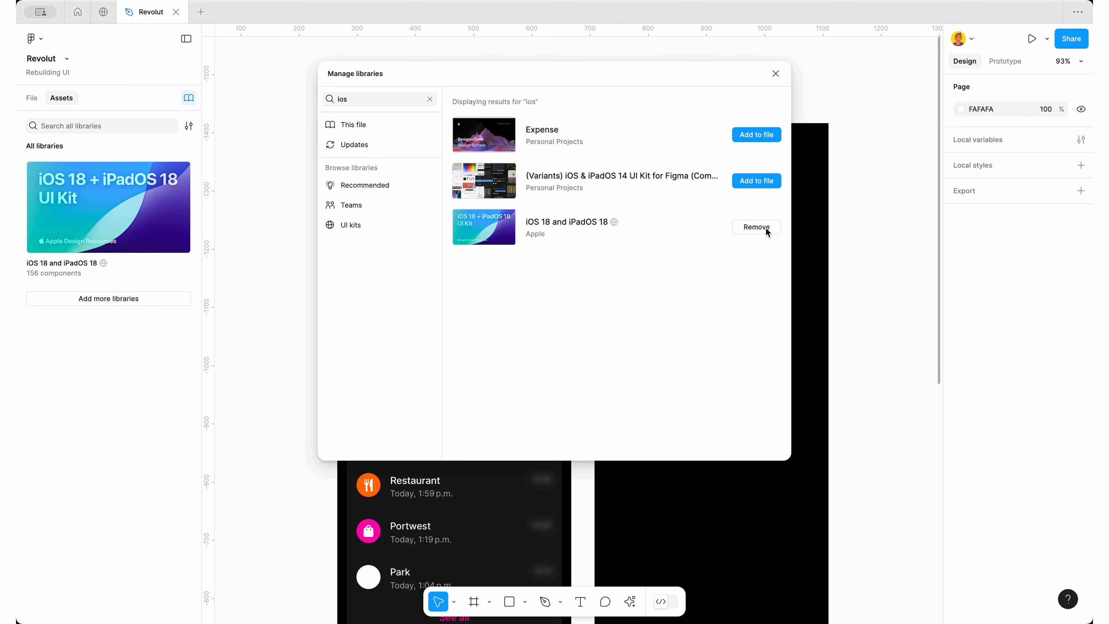
left_click(775, 73)
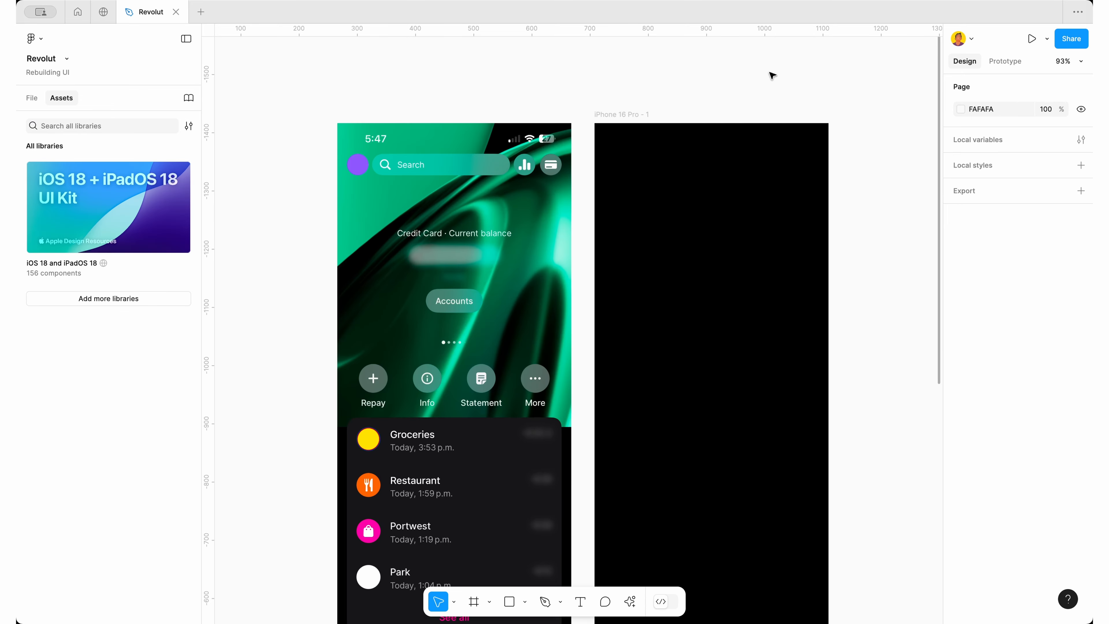
Search the iOS 18 and iPadOS 18 library's components for "sta"
left_click(90, 191)
scroll(111, 273, "down", 10)
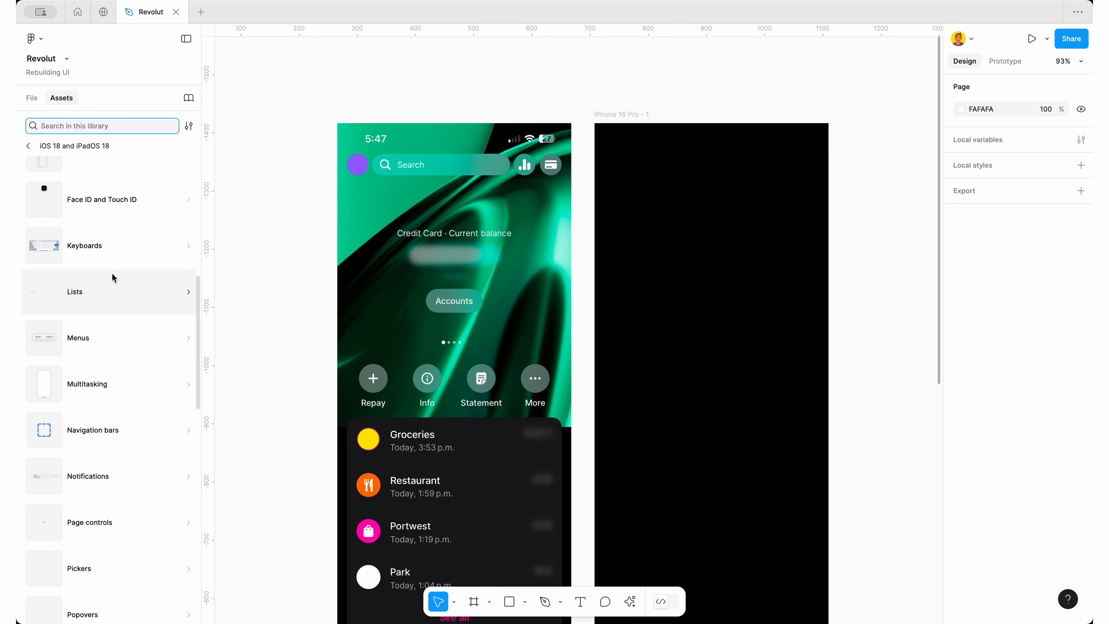
type("sta")
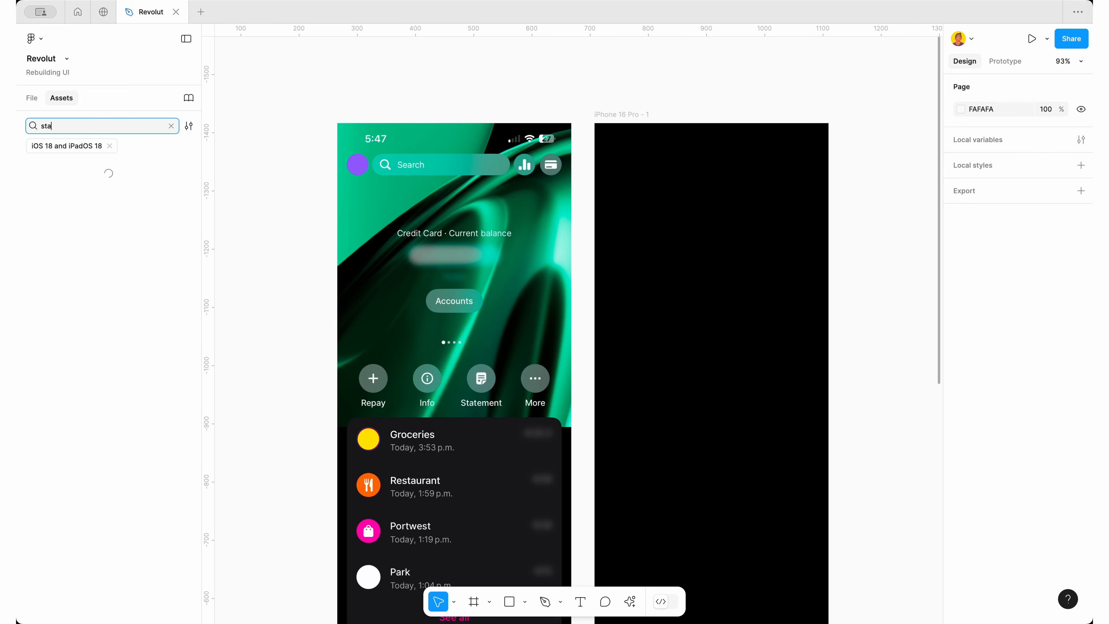
left_click_drag(64, 194, 668, 149)
key("ctrl+z")
left_click(65, 208)
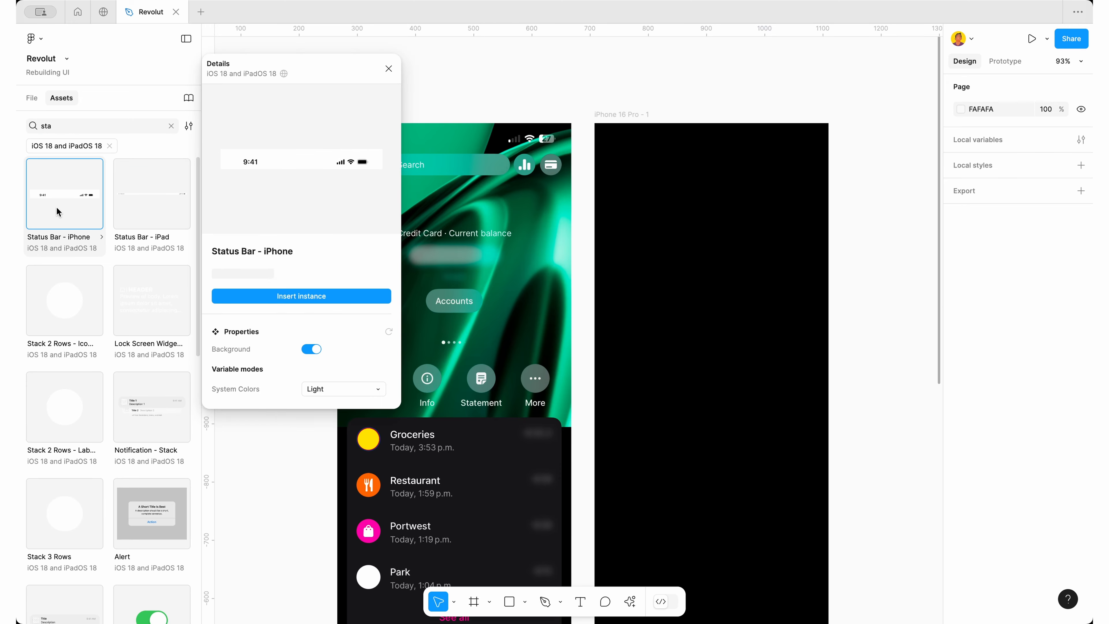
left_click(350, 389)
left_click(633, 50)
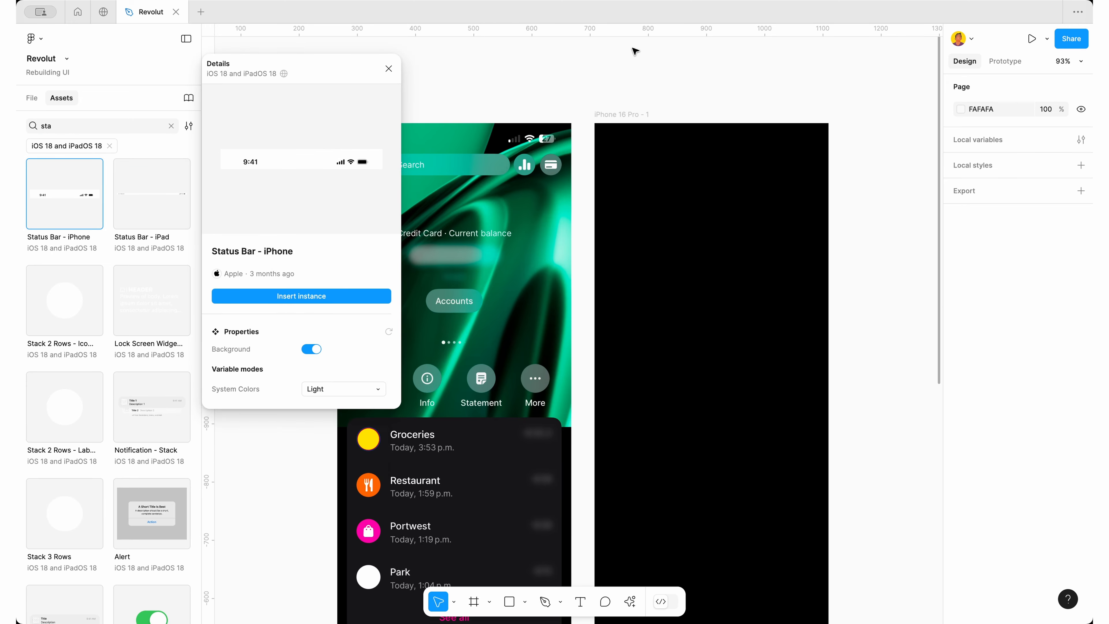
left_click(633, 51)
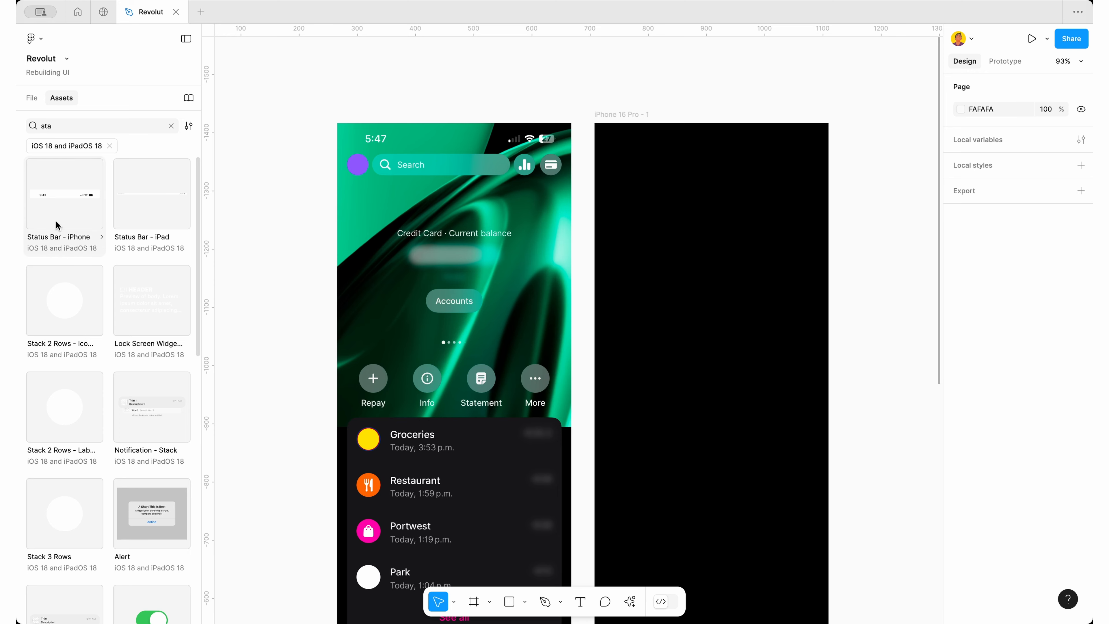
Insert a Status Bar - iPhone instance with Dark system colors and its background turned off
left_click(65, 218)
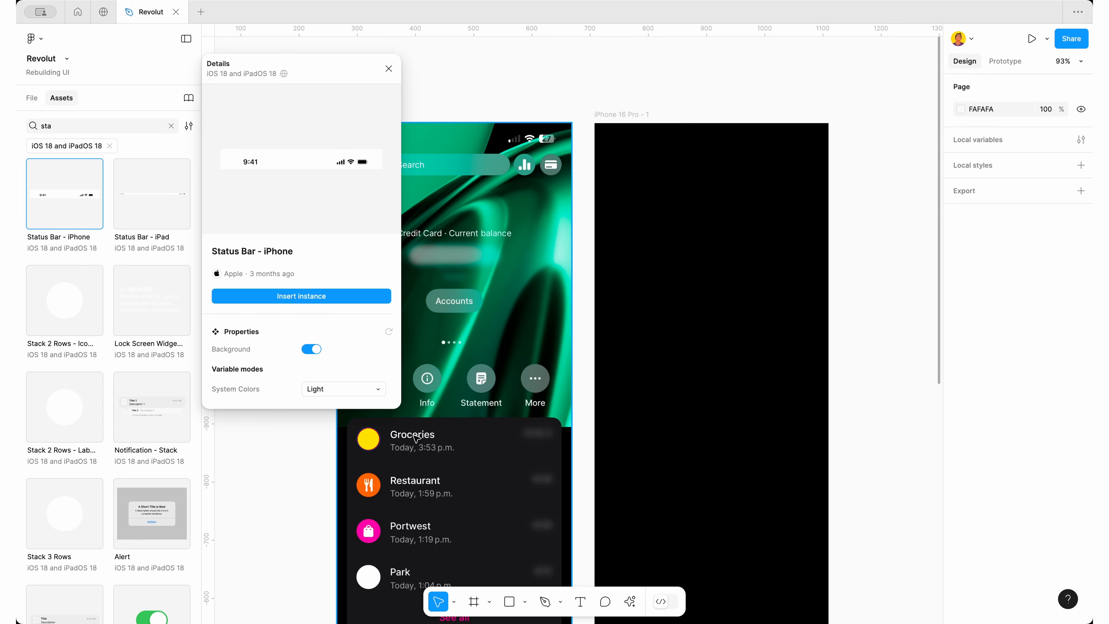
left_click(326, 390)
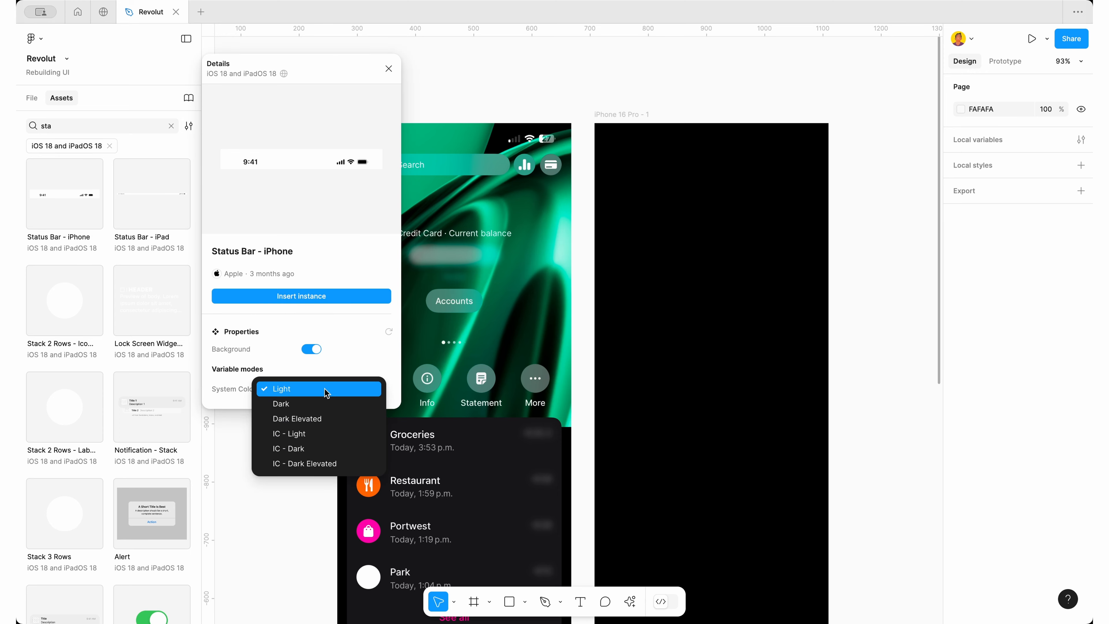
left_click(328, 408)
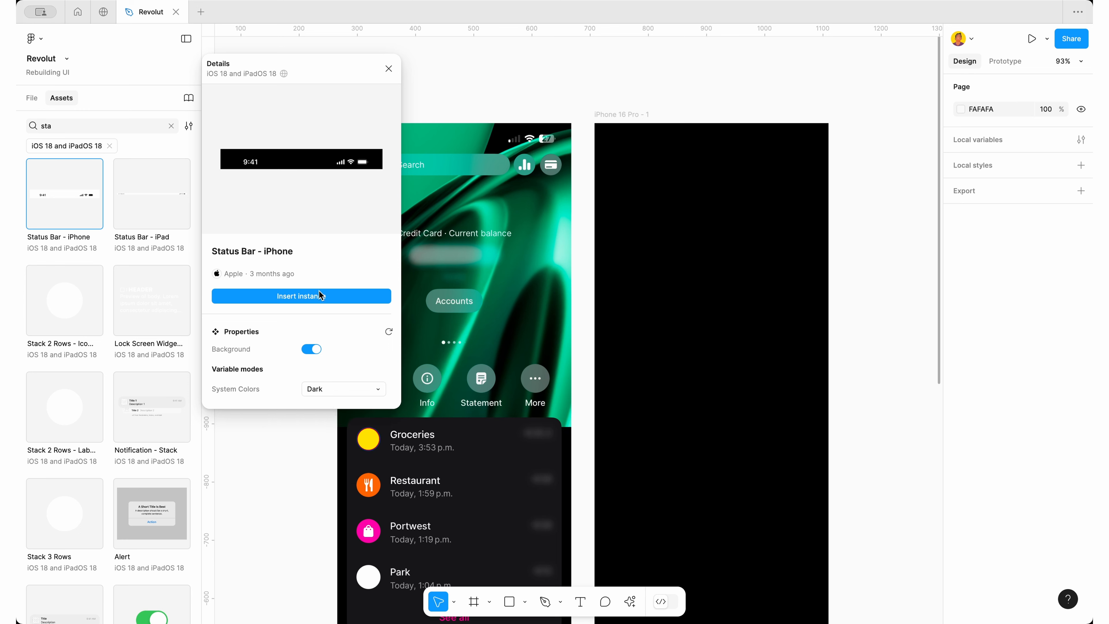
left_click(311, 348)
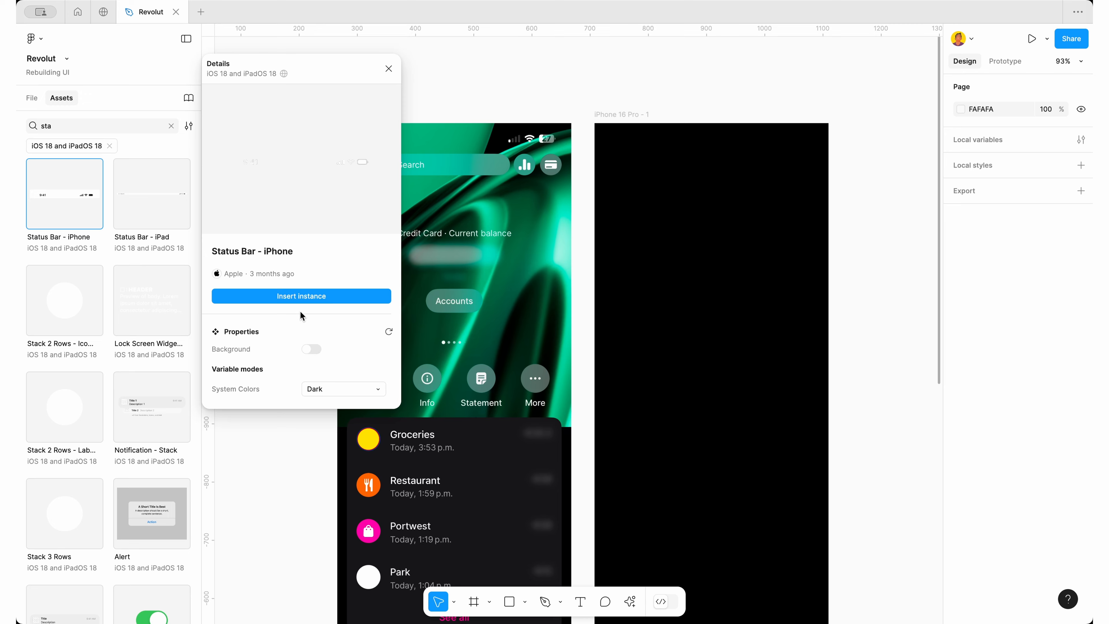
left_click(301, 295)
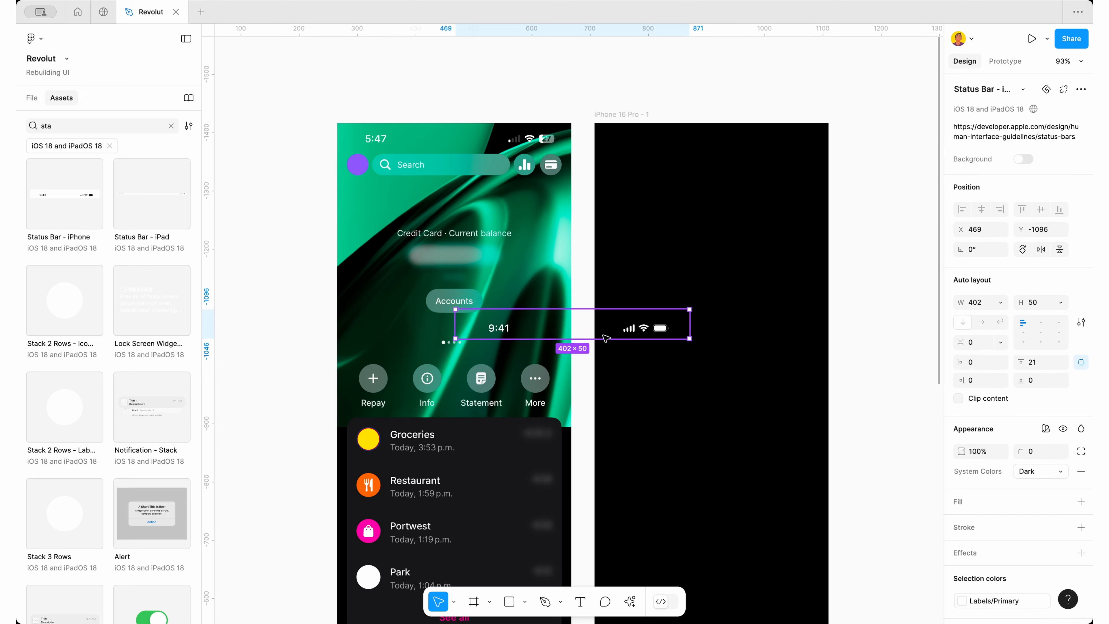
Move the status bar over the upper part of the black frame and nest its layer inside iPhone 16 Pro - 1
left_click_drag(603, 345, 730, 159)
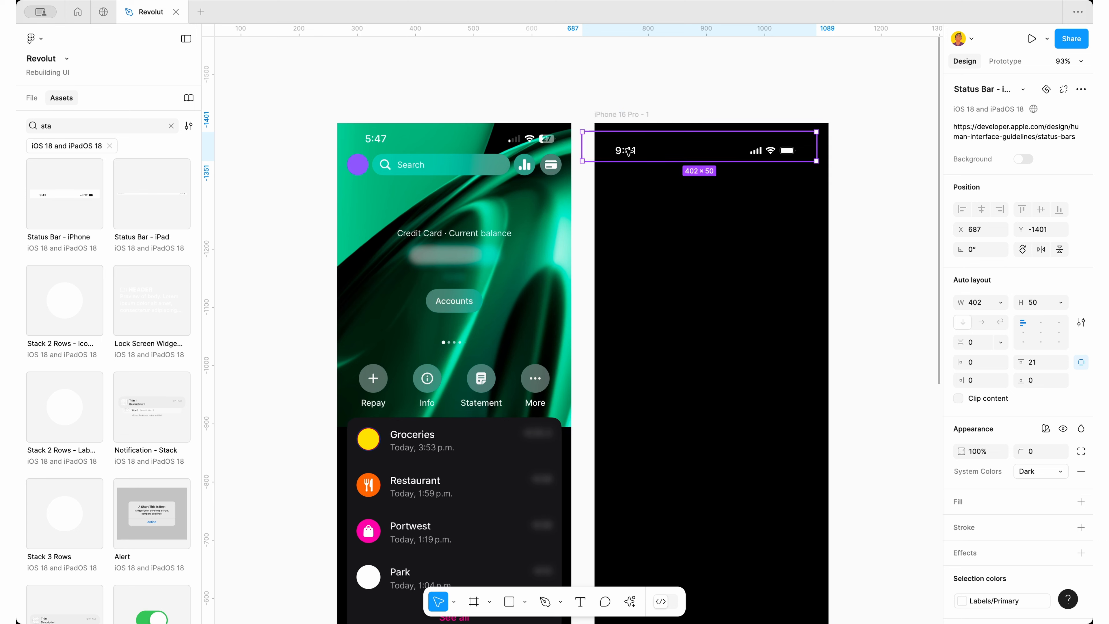
left_click_drag(627, 146, 660, 156)
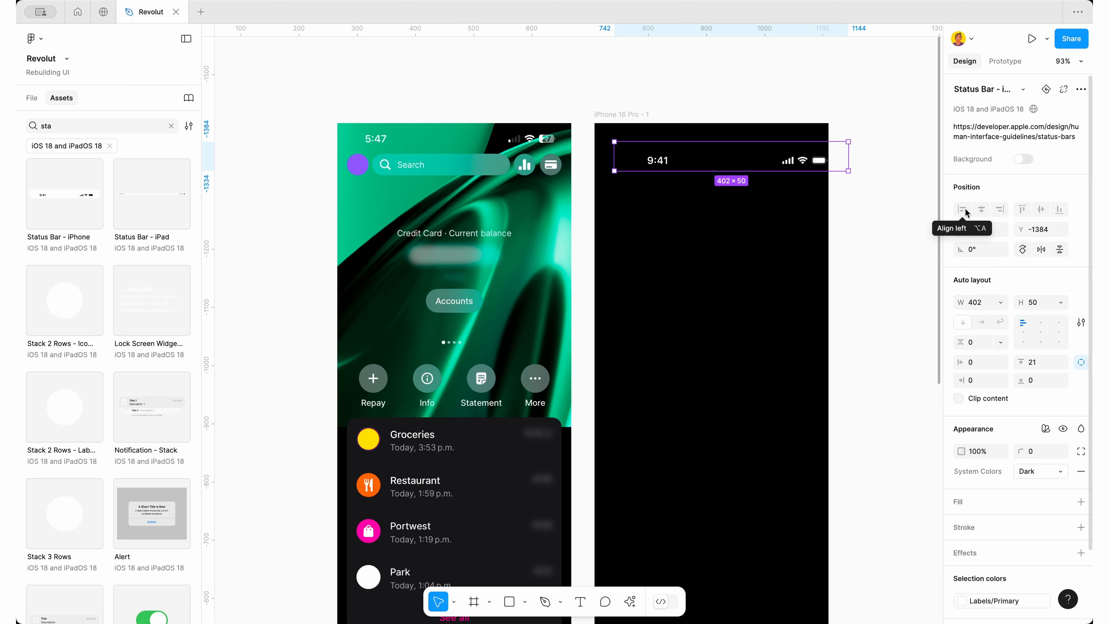
left_click(637, 272)
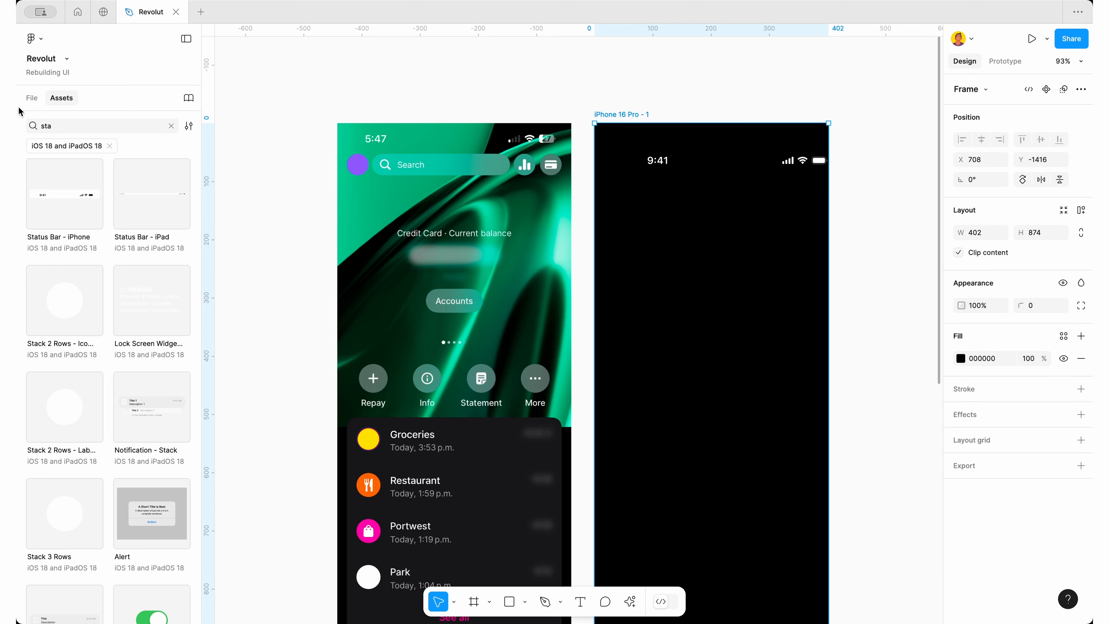
left_click(31, 98)
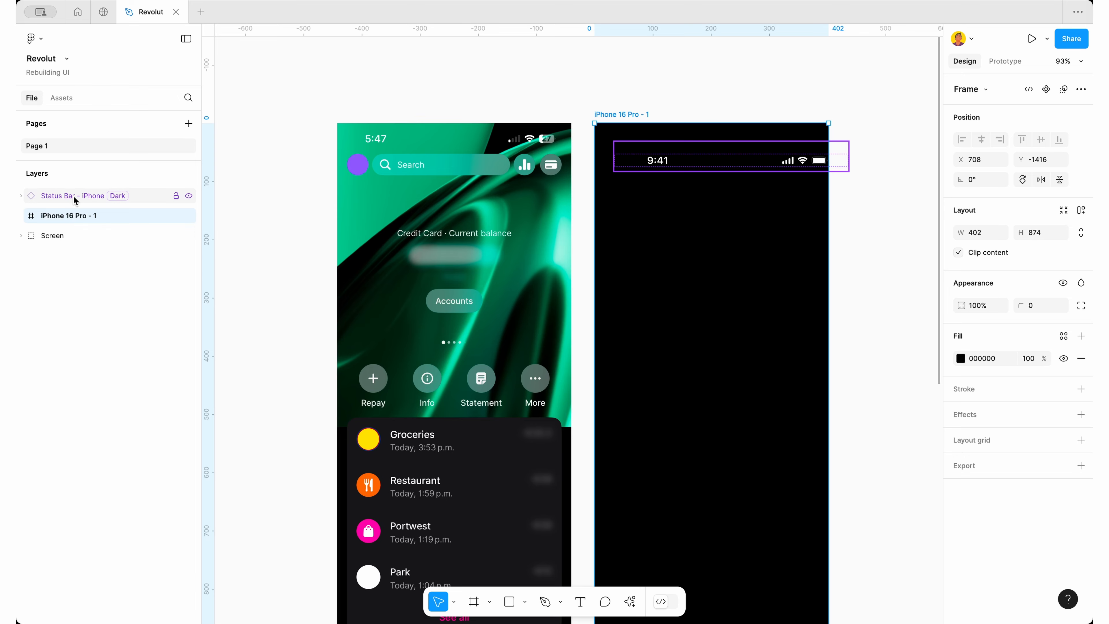
left_click_drag(60, 196, 71, 219)
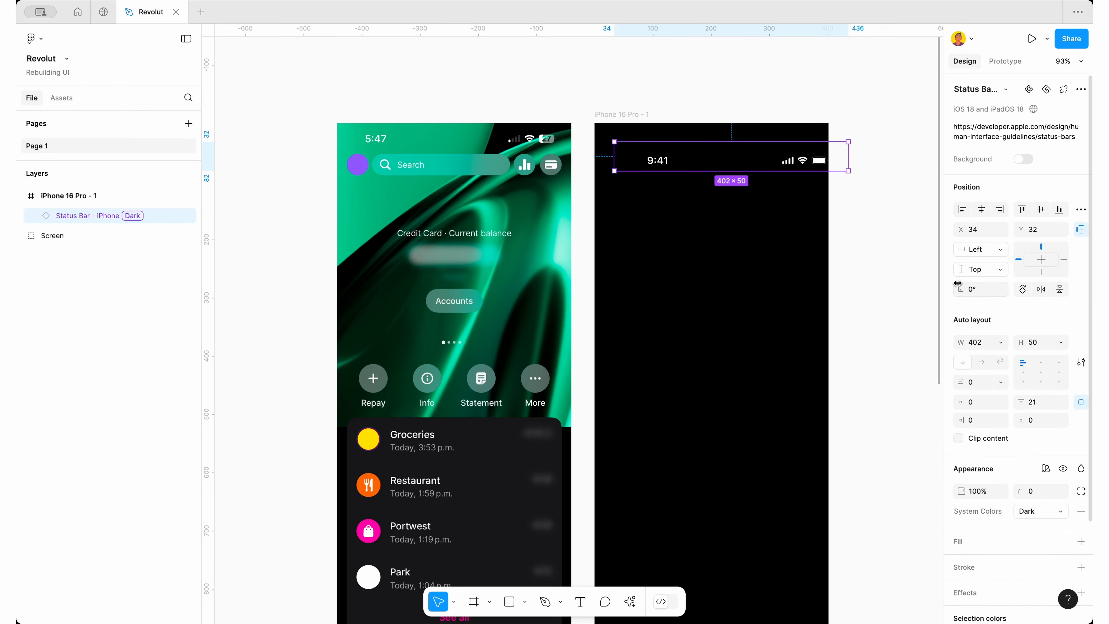
Align the status bar to the left and top edges of the iPhone 16 Pro - 1 frame
left_click(963, 210)
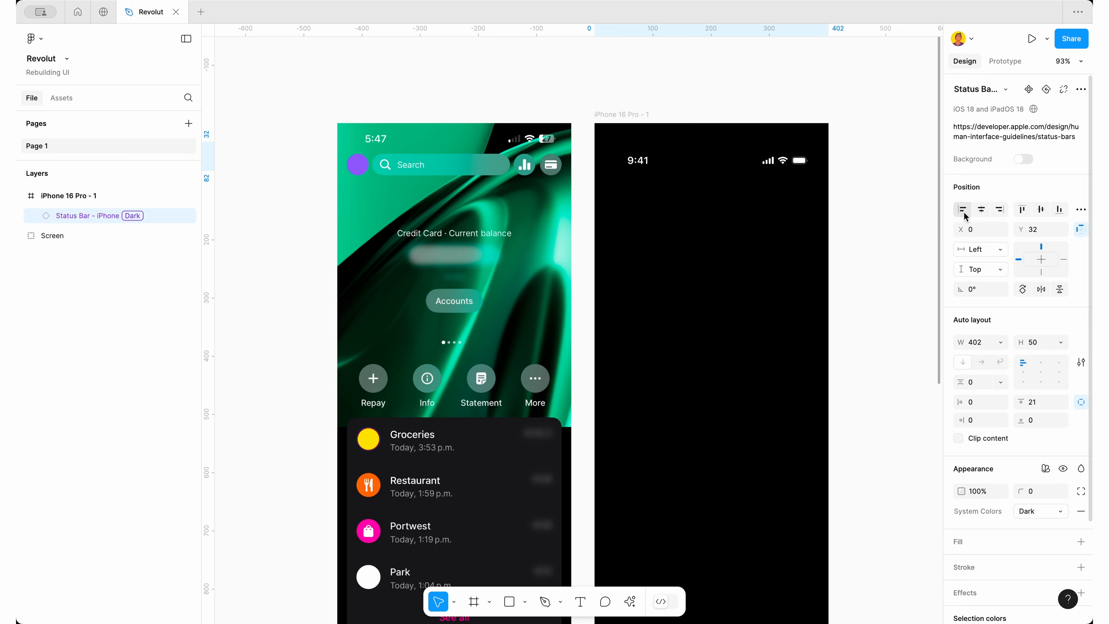
left_click(1023, 209)
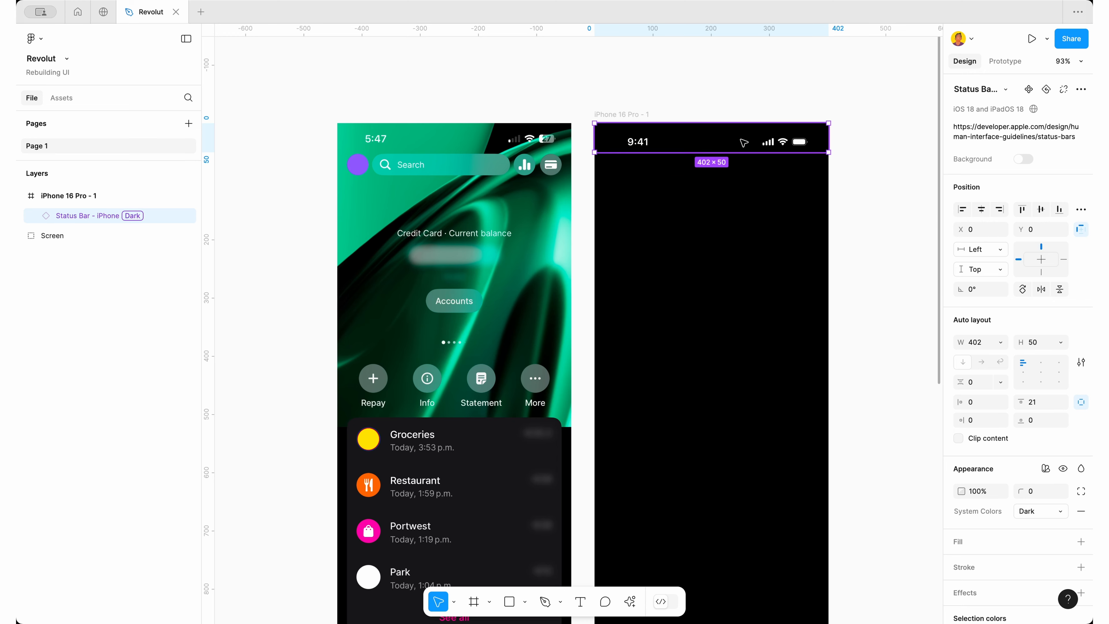
left_click(758, 70)
left_click(726, 140)
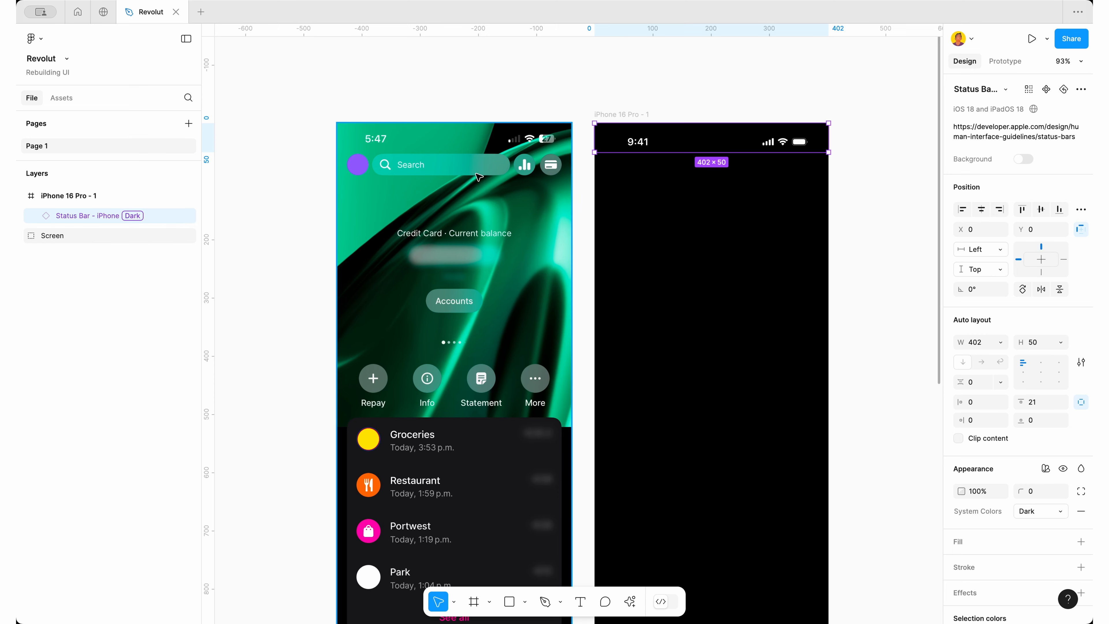
Draw a circle about 30 × 30 over the purple avatar in the reference screen
key("o")
scroll(401, 146, "up", 5)
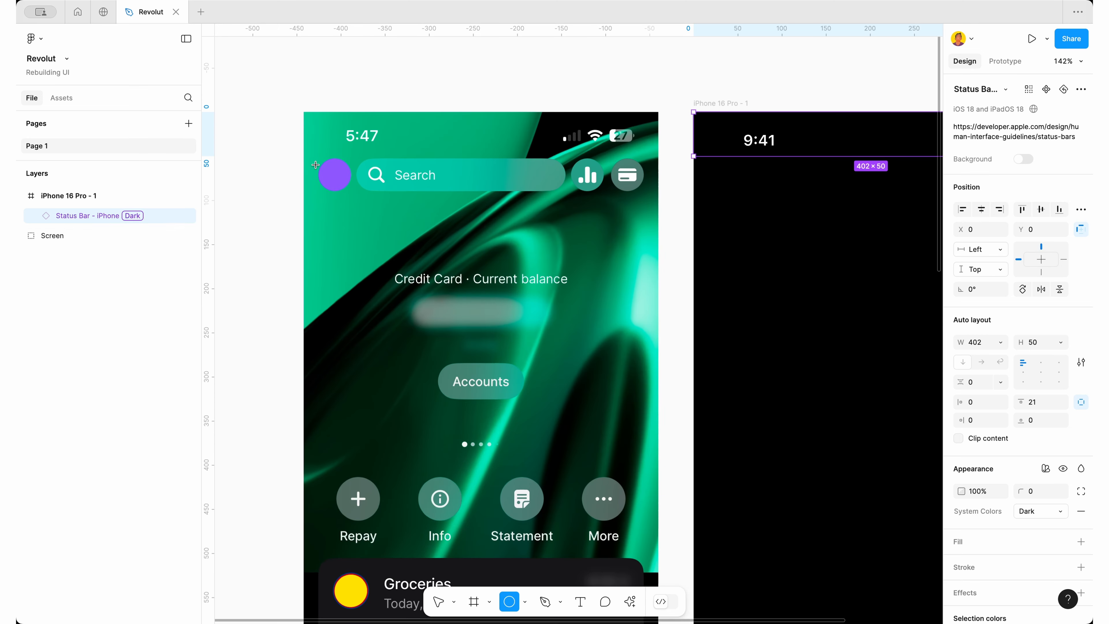
mouse_move(349, 157)
left_mouse_down()
mouse_move(343, 188)
mouse_move(357, 185)
left_mouse_up()
scroll(345, 187, "up", 5)
scroll(353, 186, "down", 5)
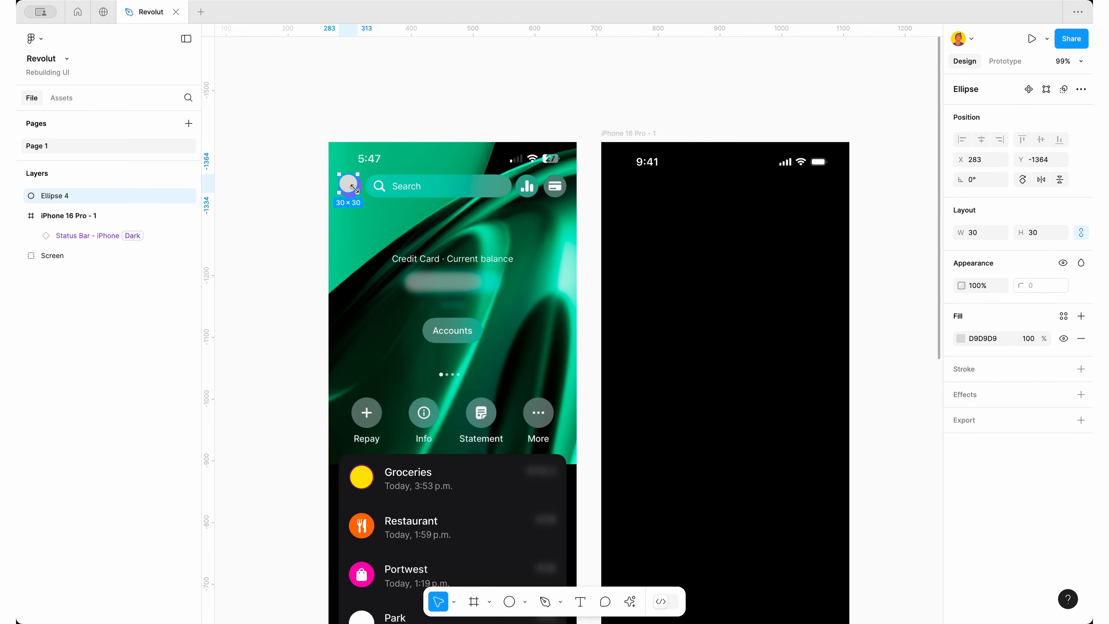
Resize the circle to 38 × 38 to match the avatar and move it into the black frame at about X 32, Y 66
left_click(401, 273)
left_click(384, 129)
scroll(352, 174, "up", 3)
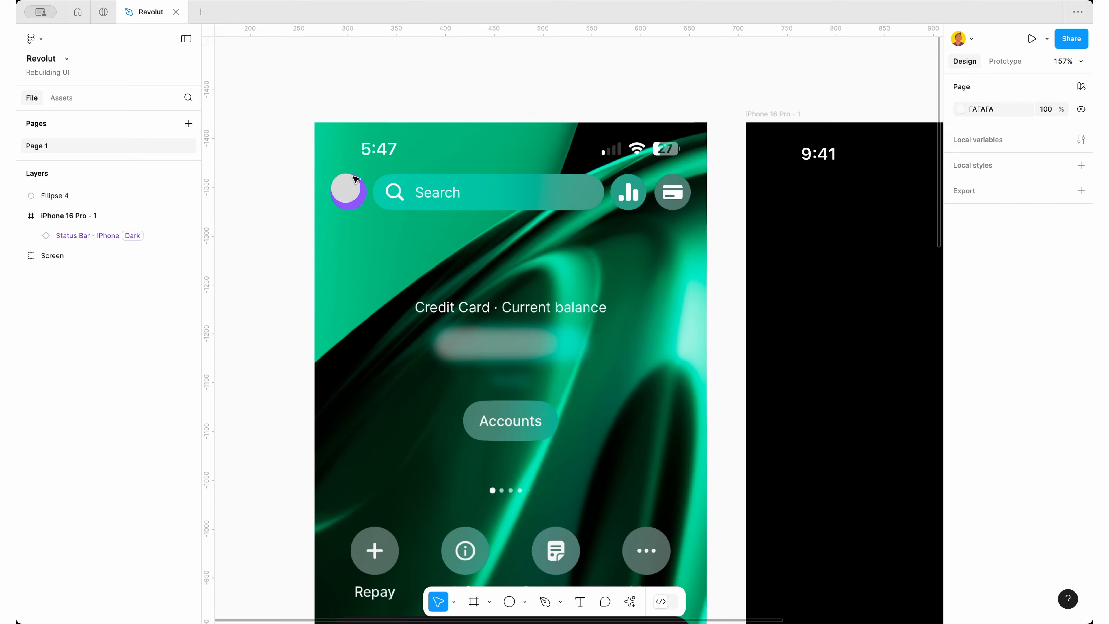
left_click(353, 188)
scroll(353, 188, "up", 2)
left_click_drag(365, 211, 626, 197)
scroll(375, 221, "down", 1)
scroll(371, 220, "down", 3)
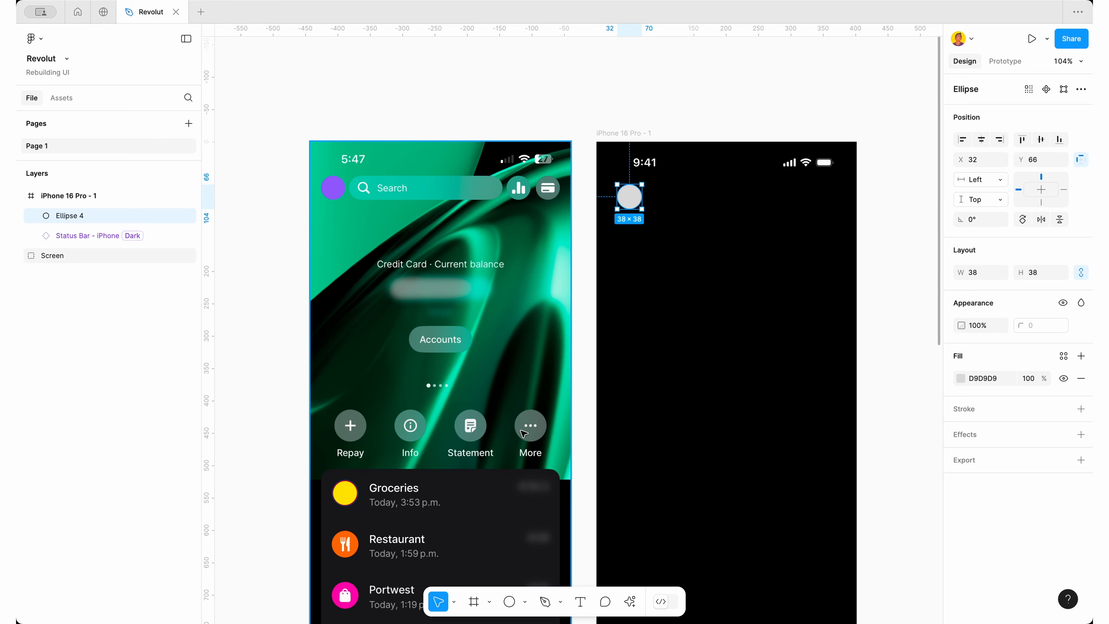
Open the Phosphor Icons plugin and look up icons matching "search"
left_click(631, 603)
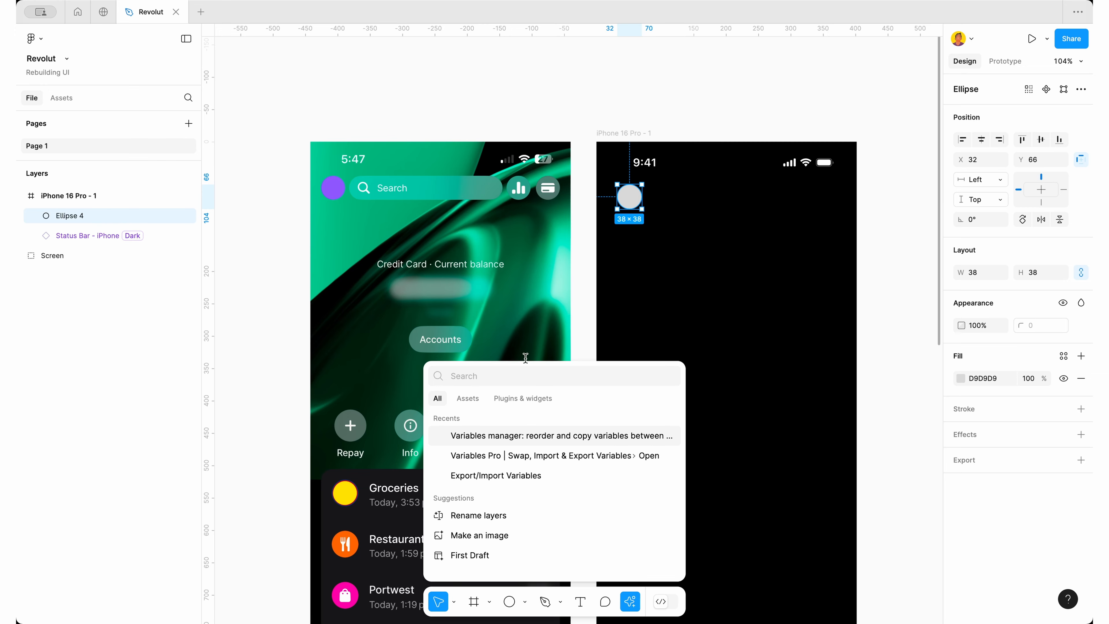
left_click(502, 398)
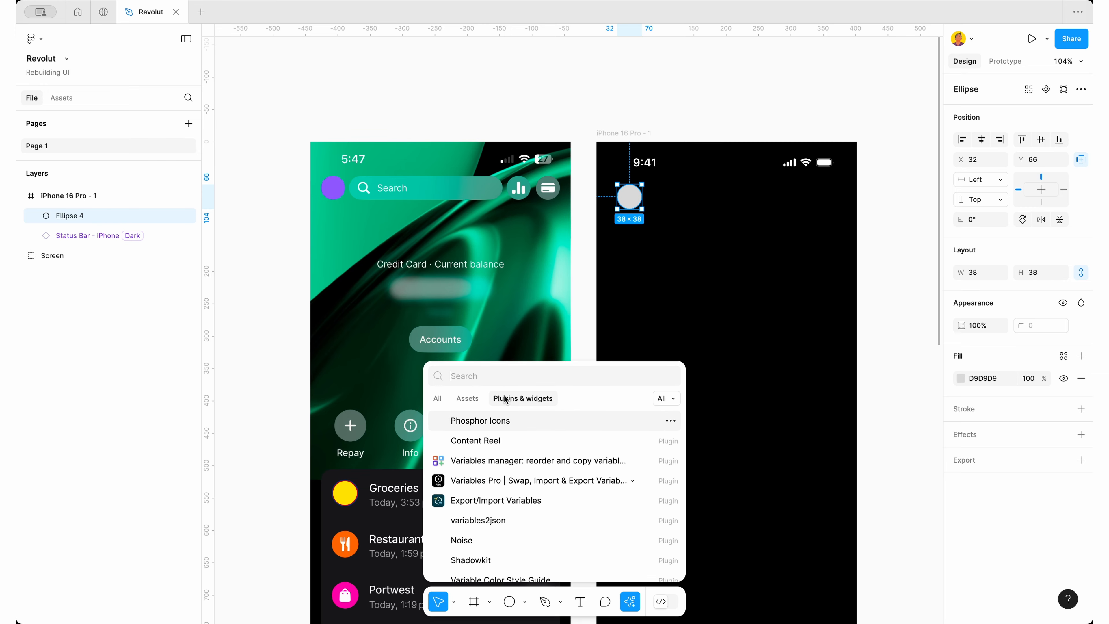
left_click(501, 420)
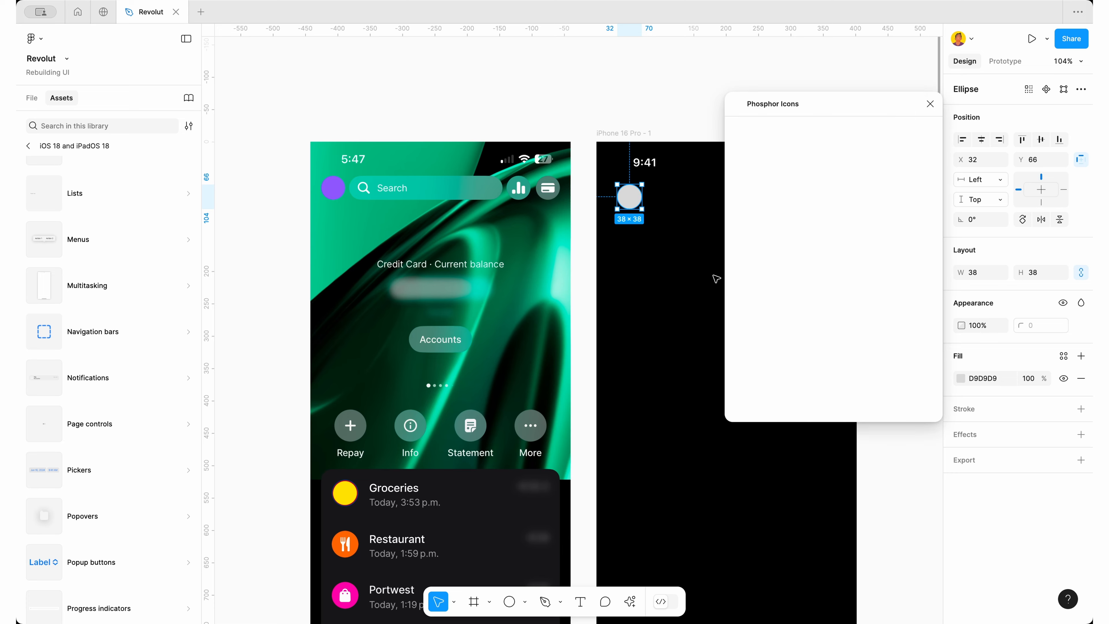
left_click(771, 130)
type("sea")
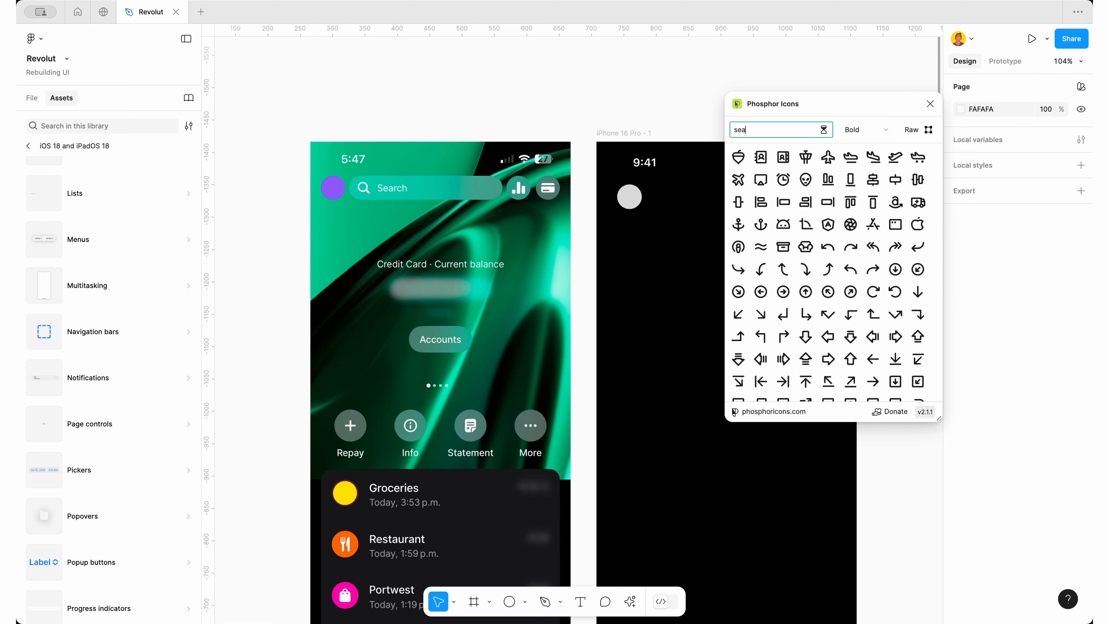
type("rch")
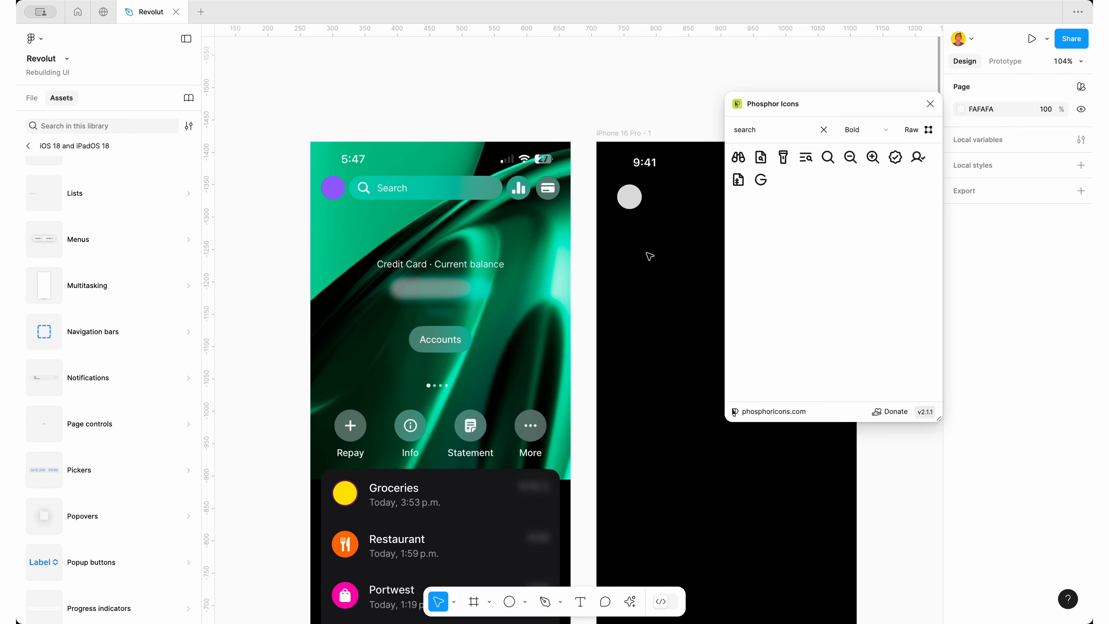
Insert the bold magnifying glass icon below the grey circle on the black frame and close the icon plugin
left_click_drag(828, 157, 650, 256)
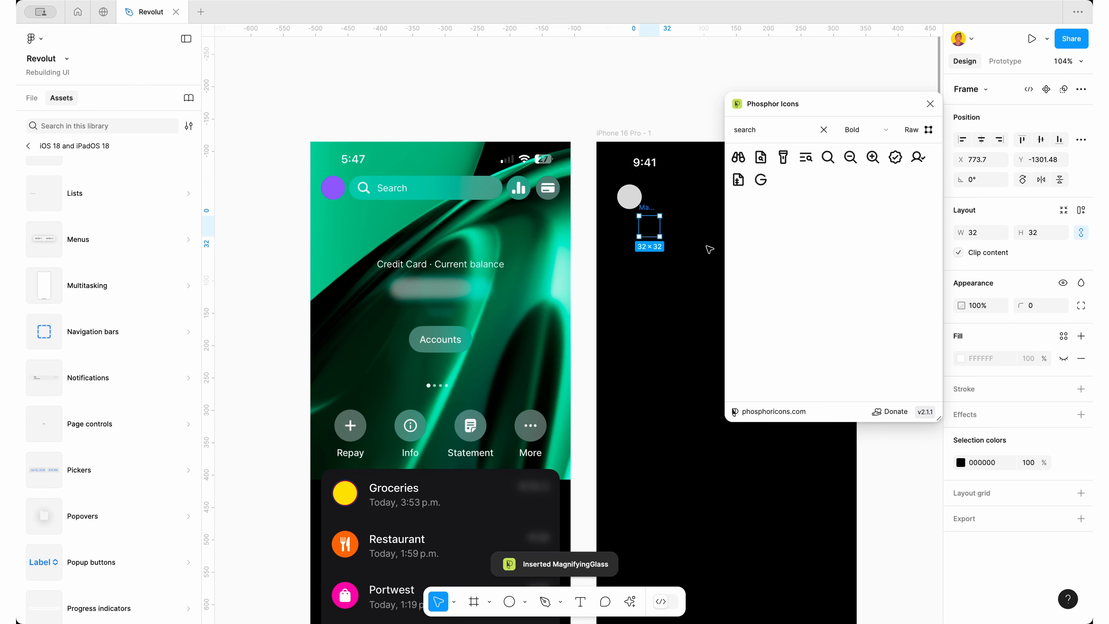
scroll(709, 249, "right", 3)
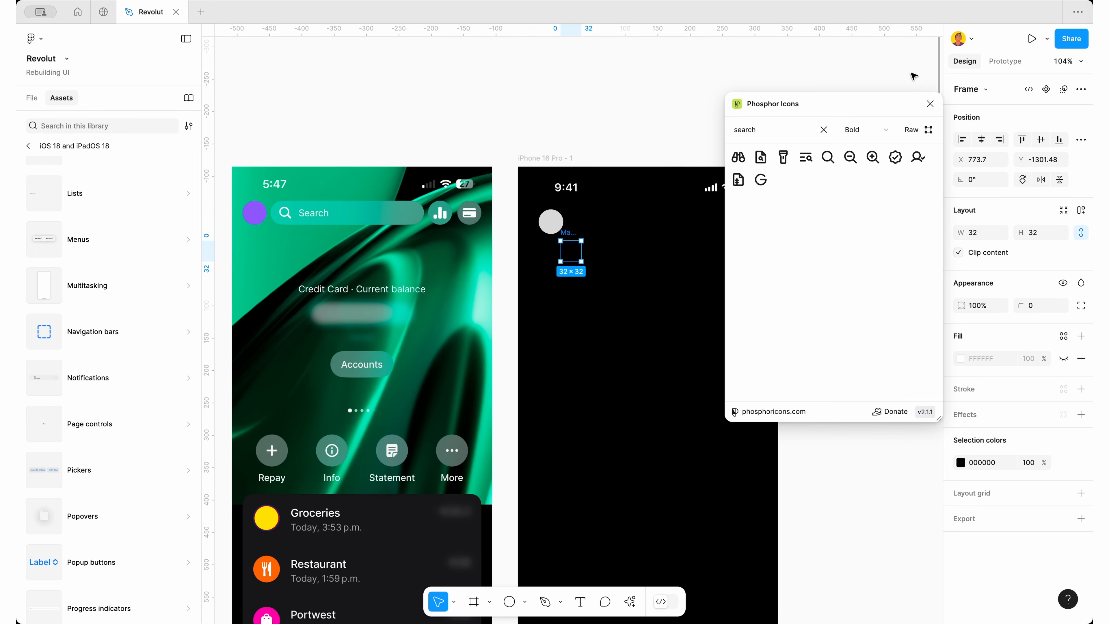
left_click(930, 103)
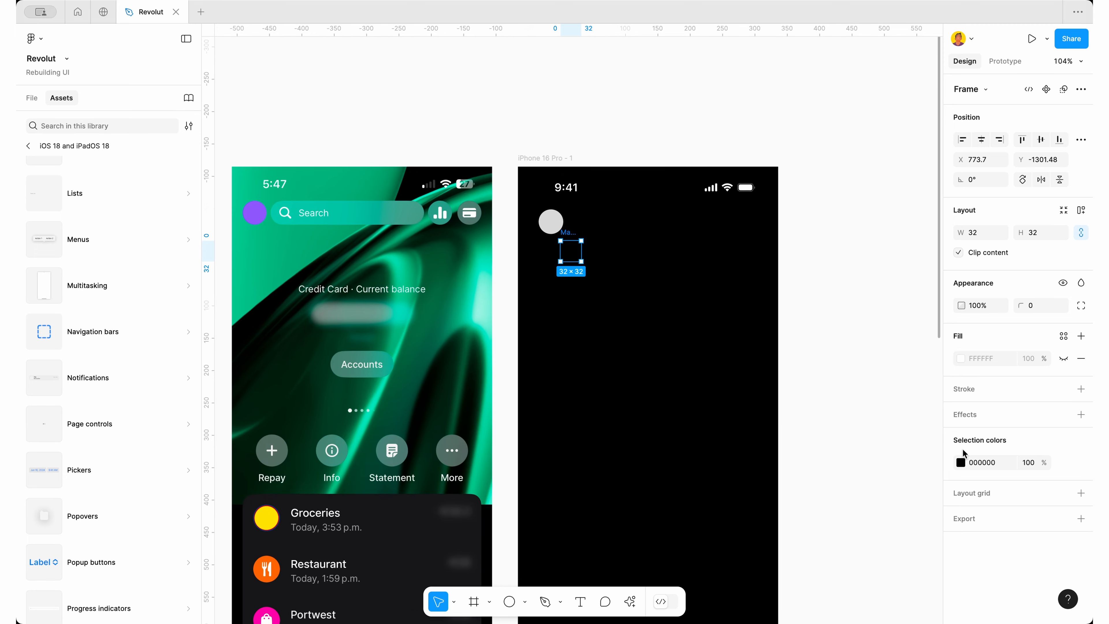
Change the magnifying glass icon's color to white (FFFFFF)
left_click(961, 462)
left_click_drag(816, 329, 666, 223)
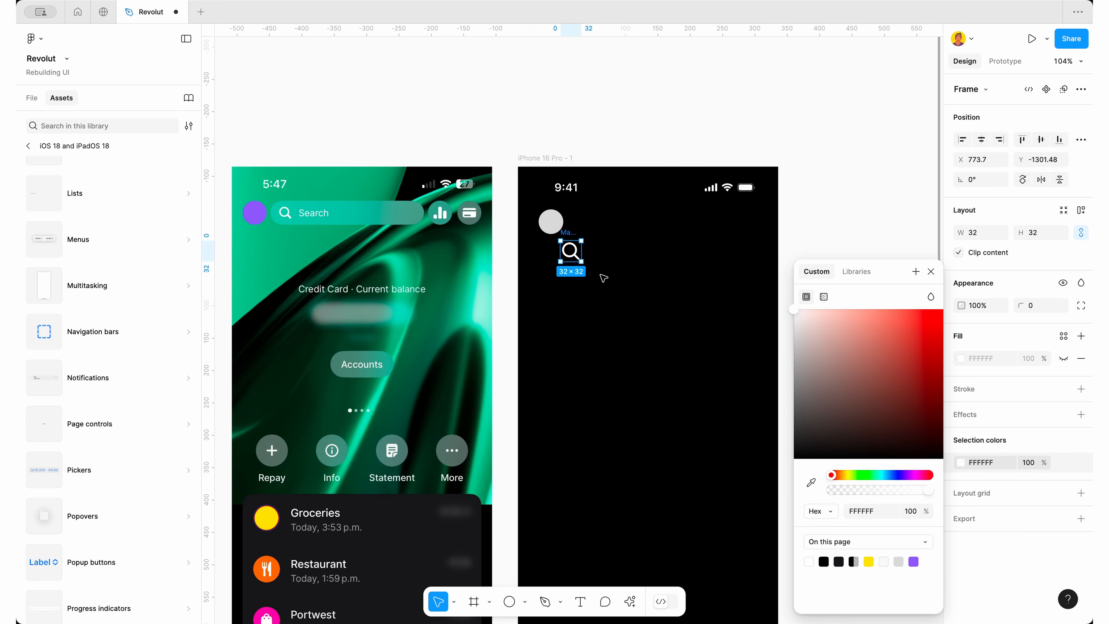
left_click(586, 231)
Move the magnifying glass icon over the search icon in the reference screen's search bar, at about X 333, Y -1360
scroll(590, 230, "left", 1)
left_click_drag(595, 214, 324, 189)
scroll(305, 177, "up", 5)
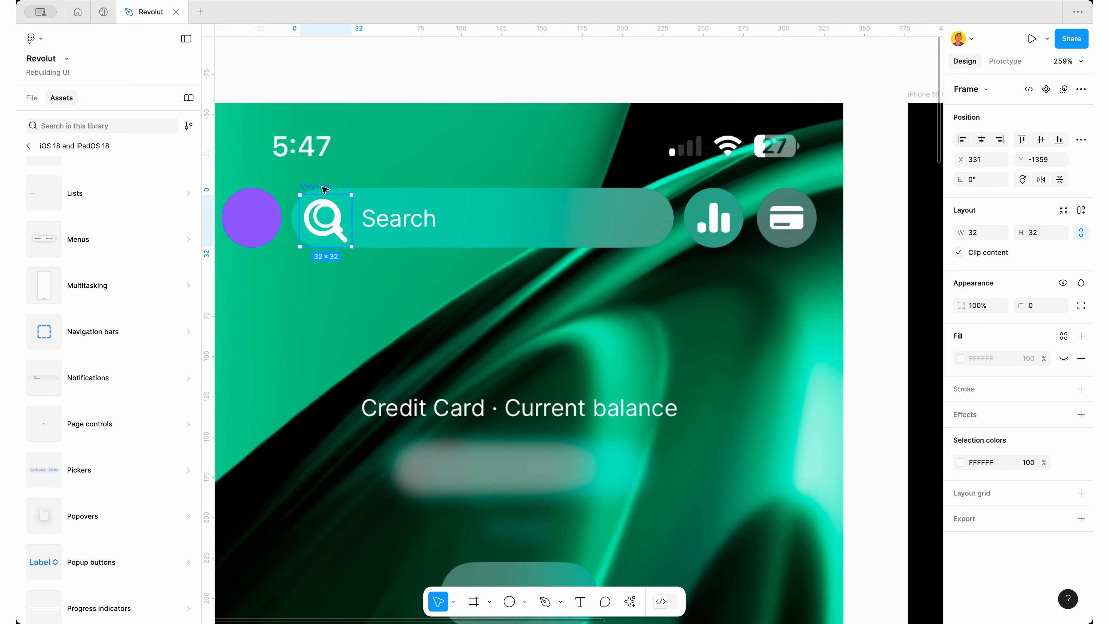
scroll(324, 189, "up", 5)
left_click_drag(349, 173, 352, 170)
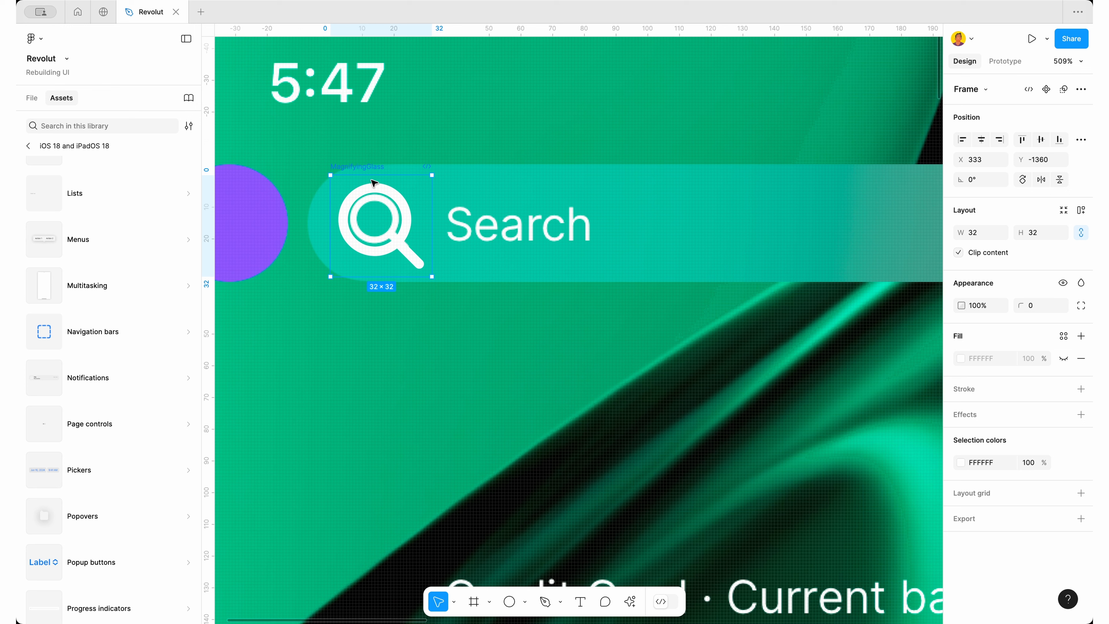
Scale the magnifying glass icon proportionally down to 20 × 20 to match the reference search icon
key("k")
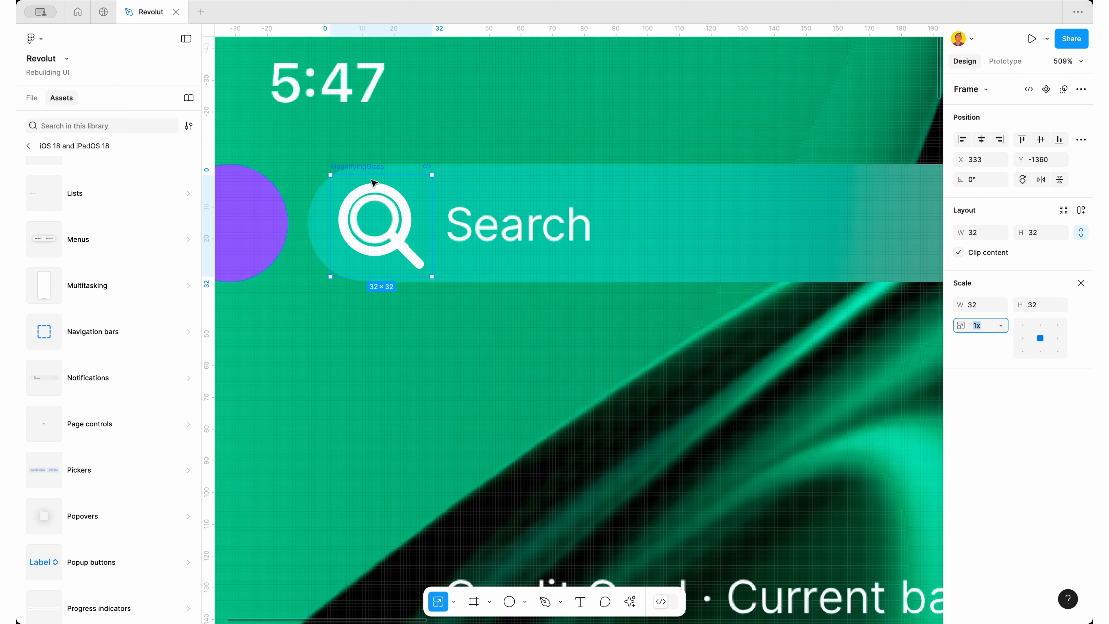
left_click(978, 305)
key("Down")
key("Down")
key("Down")
key("Down")
key("Down")
key("Down")
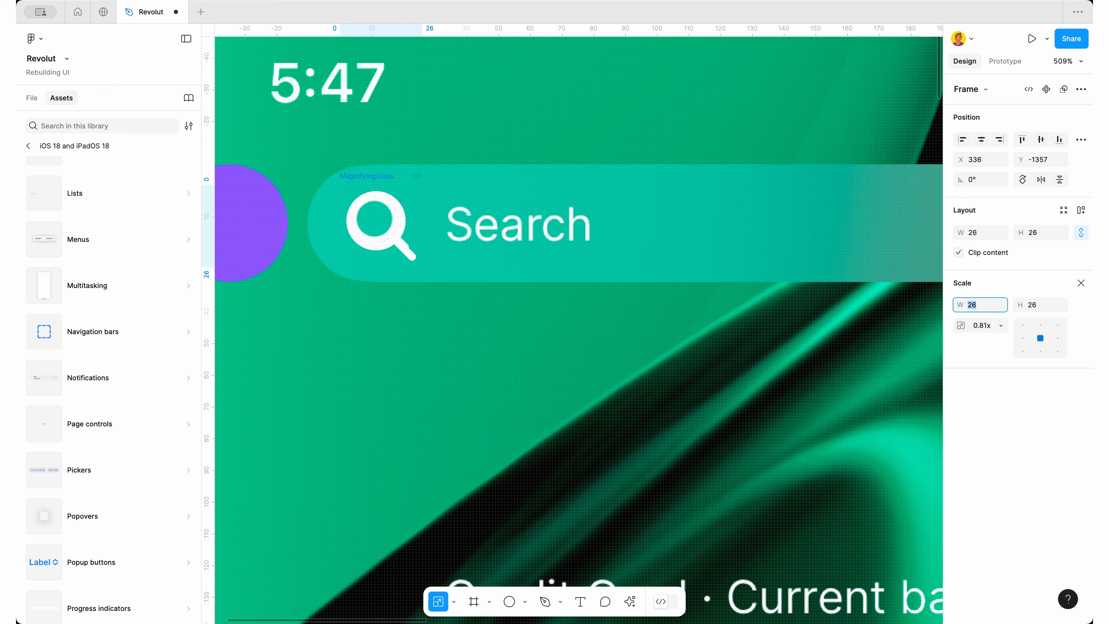
key("Down")
key("Down")
key("Down")
key("Down")
key("Down")
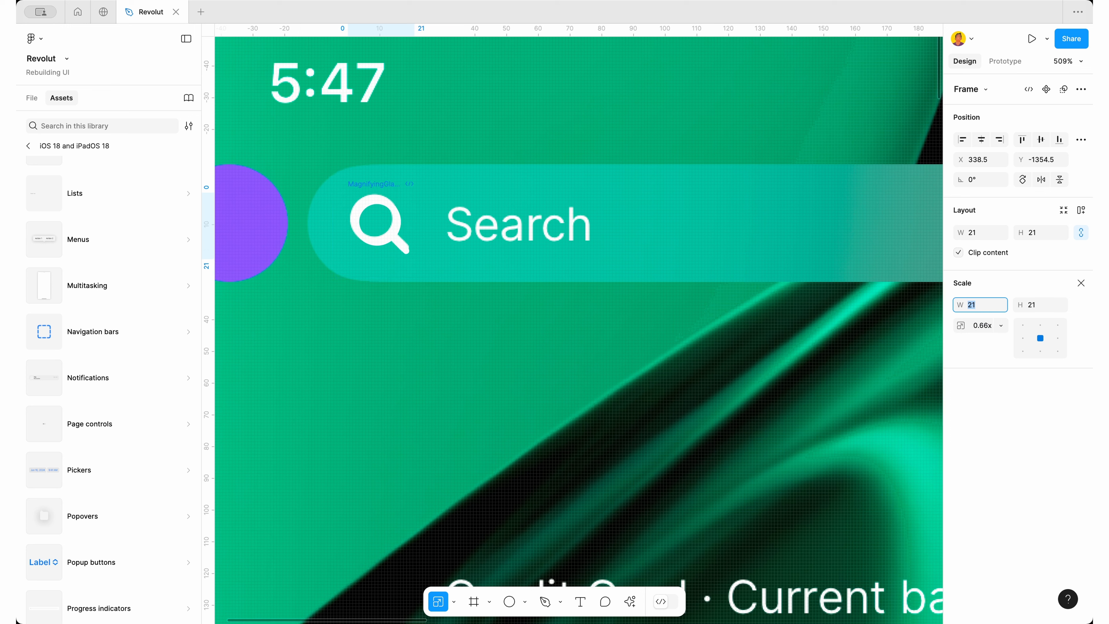
key("Down")
key("Return")
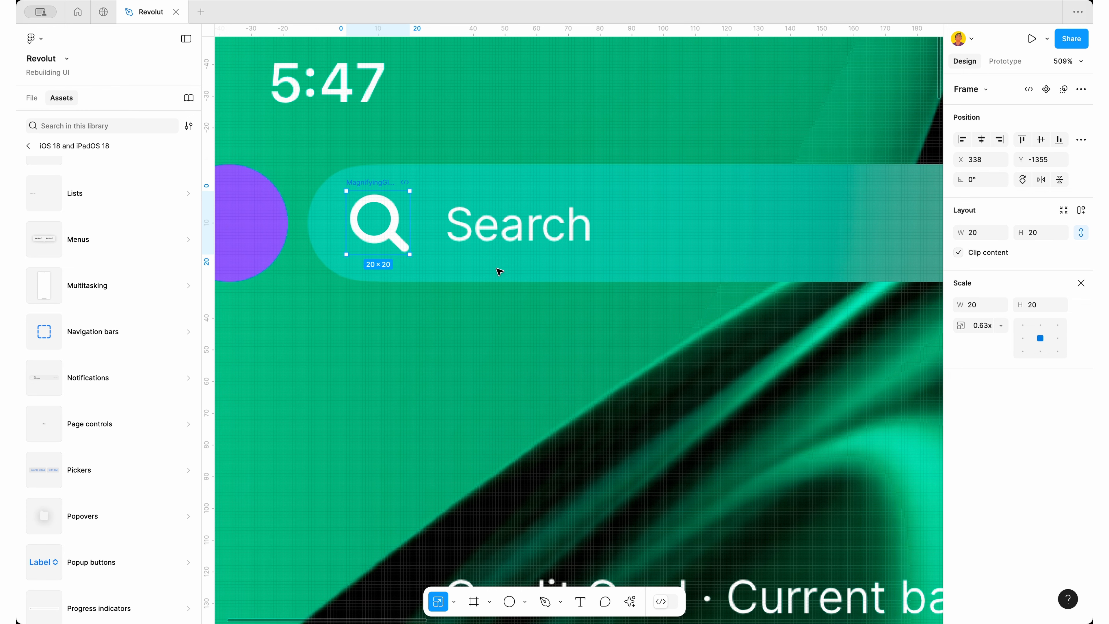
Move the magnifying glass just above the reference icon and set the stroke weight of its circle and handle to 2
left_click_drag(378, 213, 379, 143)
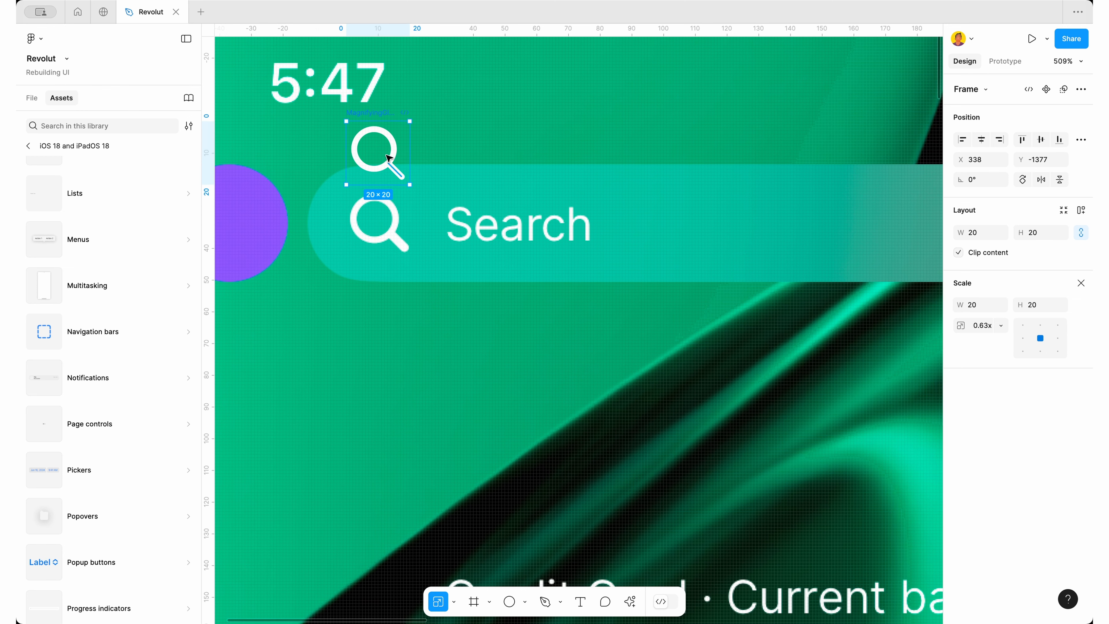
scroll(391, 156, "up", 2)
left_click(394, 166)
left_click(396, 137, "shift")
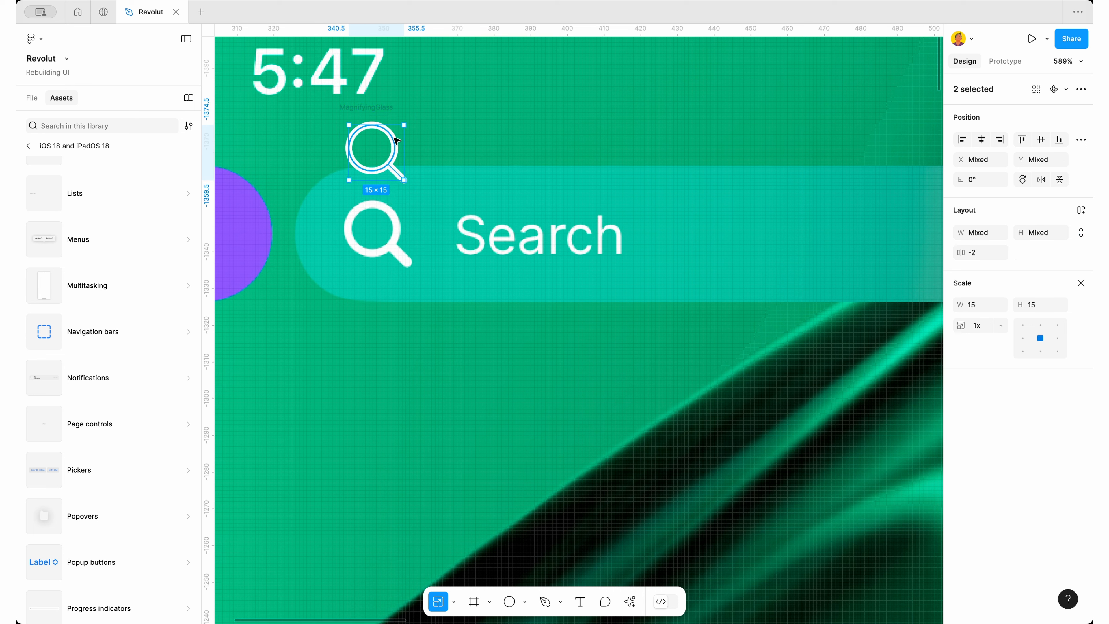
left_click(1082, 284)
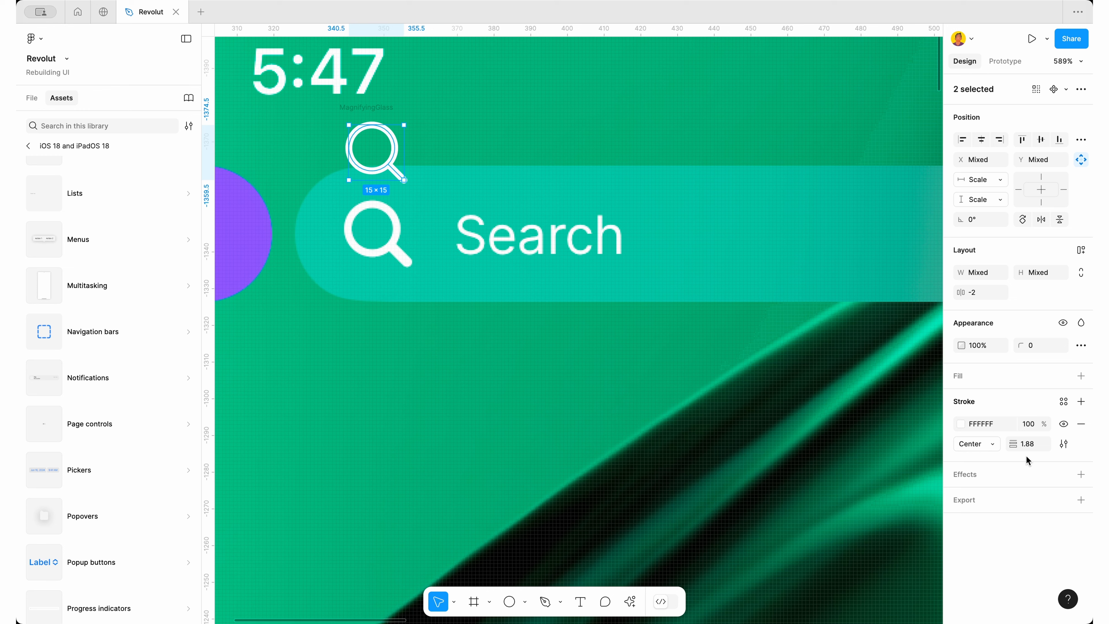
left_click(1027, 444)
type("2")
key("Return")
key("Escape")
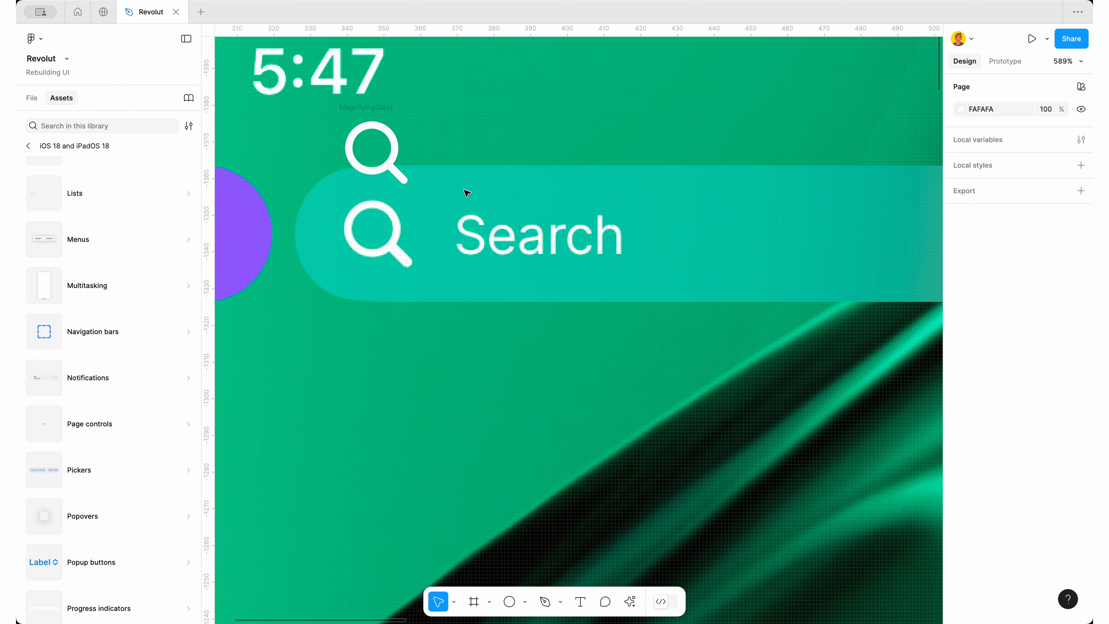
Place the magnifying glass icon back over the reference search icon at about X 338, Y -1354
scroll(466, 191, "down", 10)
scroll(445, 158, "down", 2)
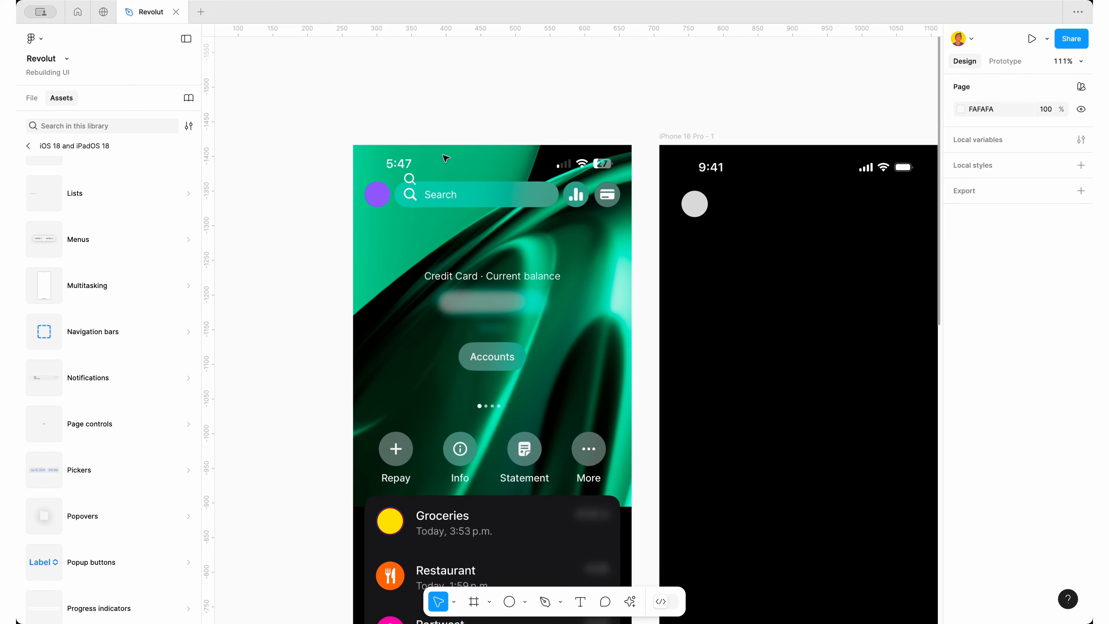
scroll(386, 200, "up", 5)
left_click_drag(386, 200, 386, 241)
scroll(449, 280, "up", 3)
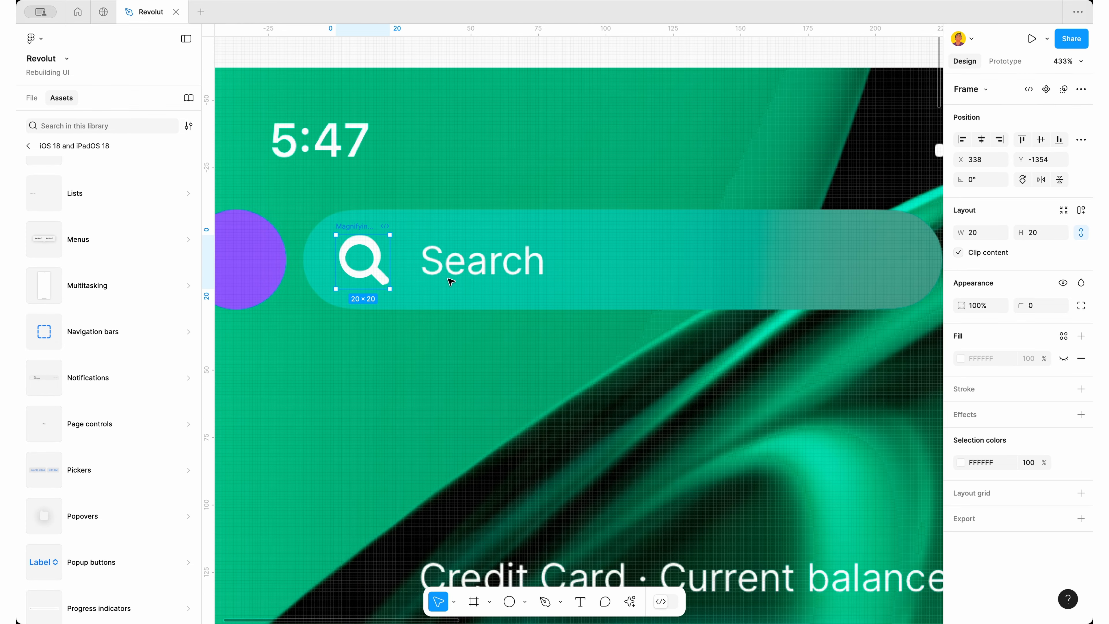
scroll(450, 282, "down", 5)
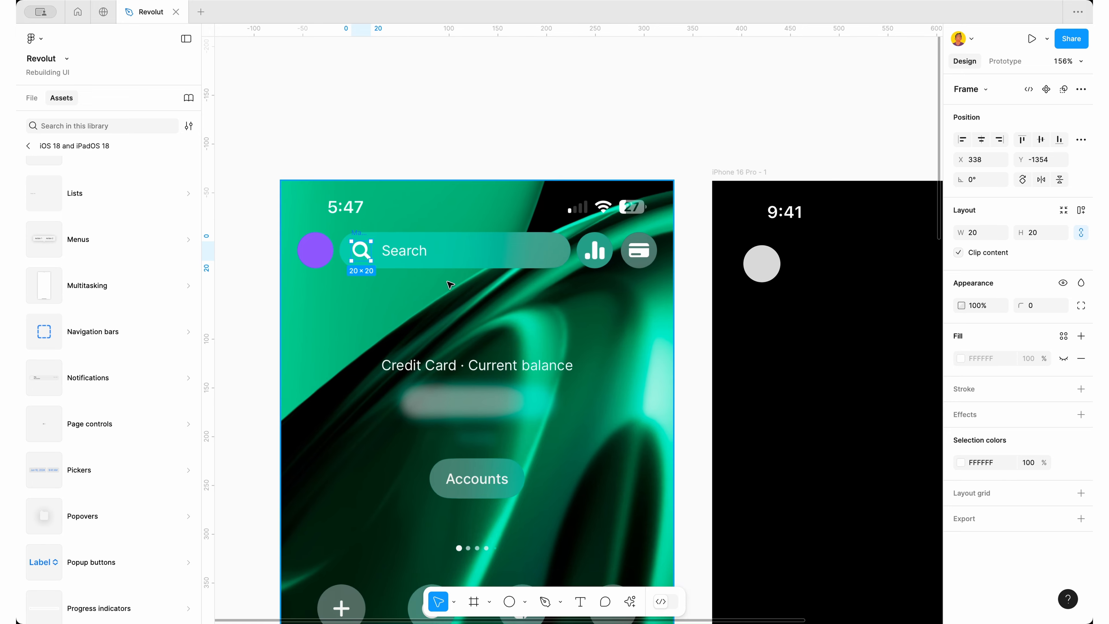
Copy the reference screen group into the iPhone 16 Pro - 1 frame and align it to the frame's top edge
left_click(432, 287)
scroll(433, 287, "down", 3)
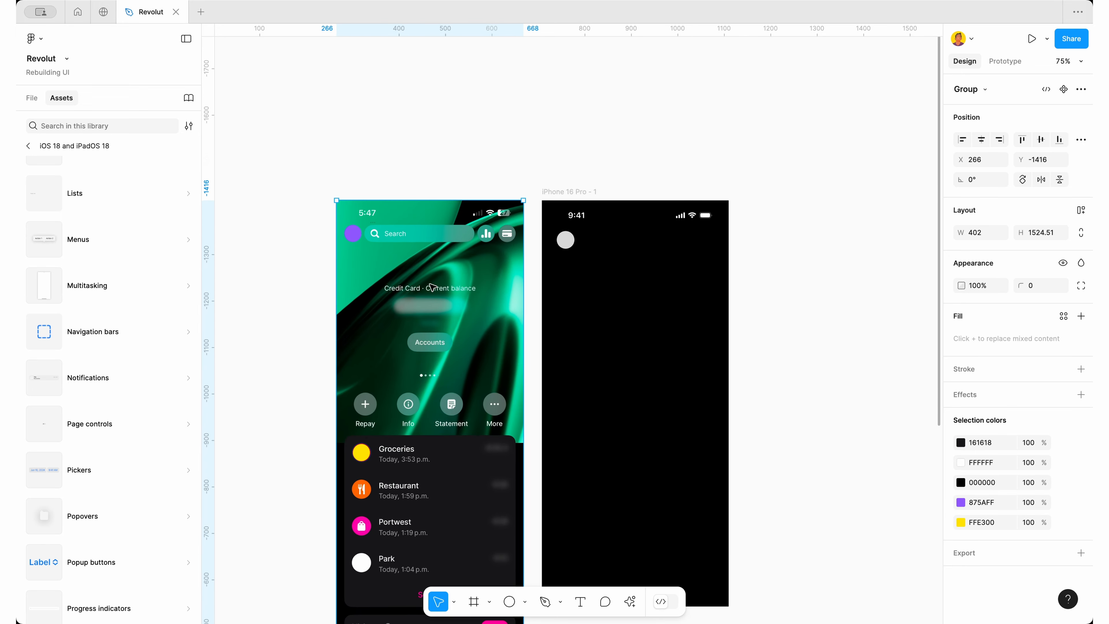
left_click(568, 192)
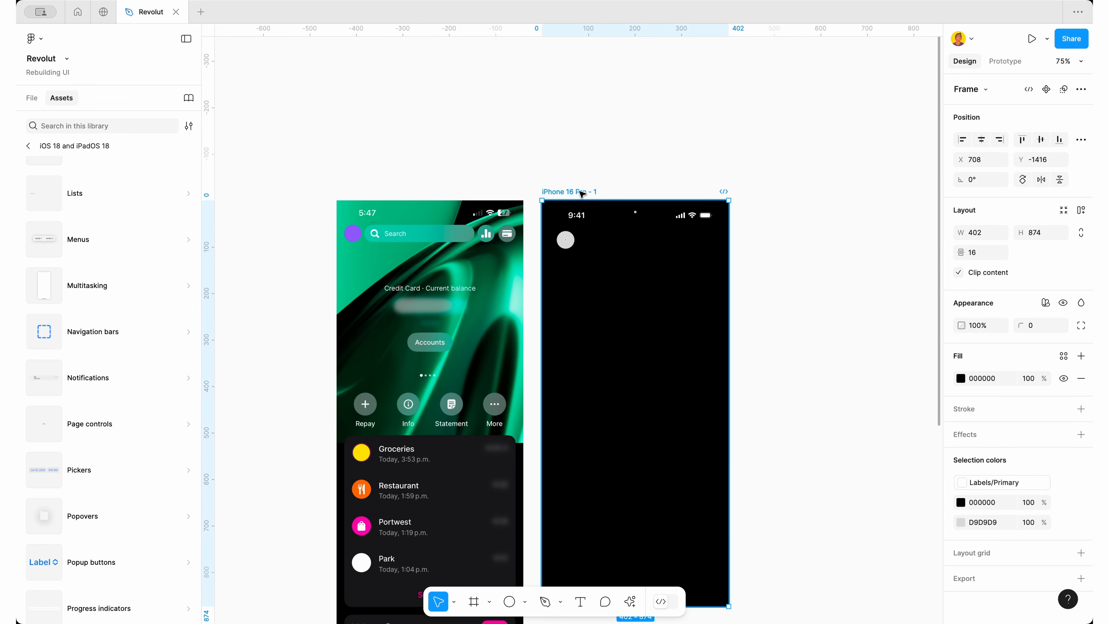
key("ctrl+v")
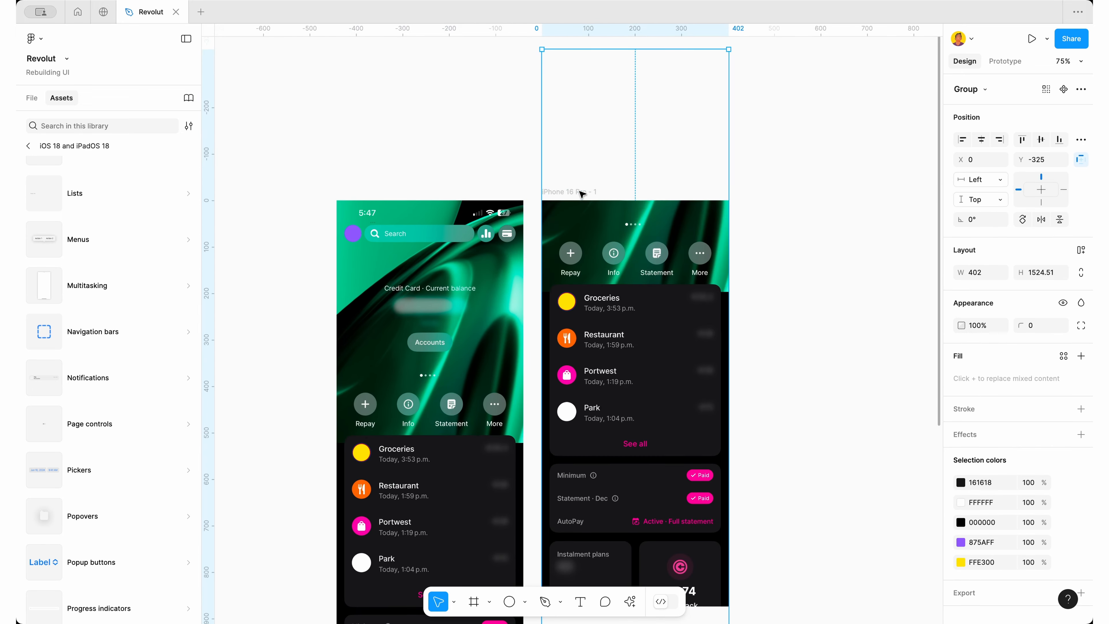
left_click(1022, 139)
scroll(558, 170, "down", 5)
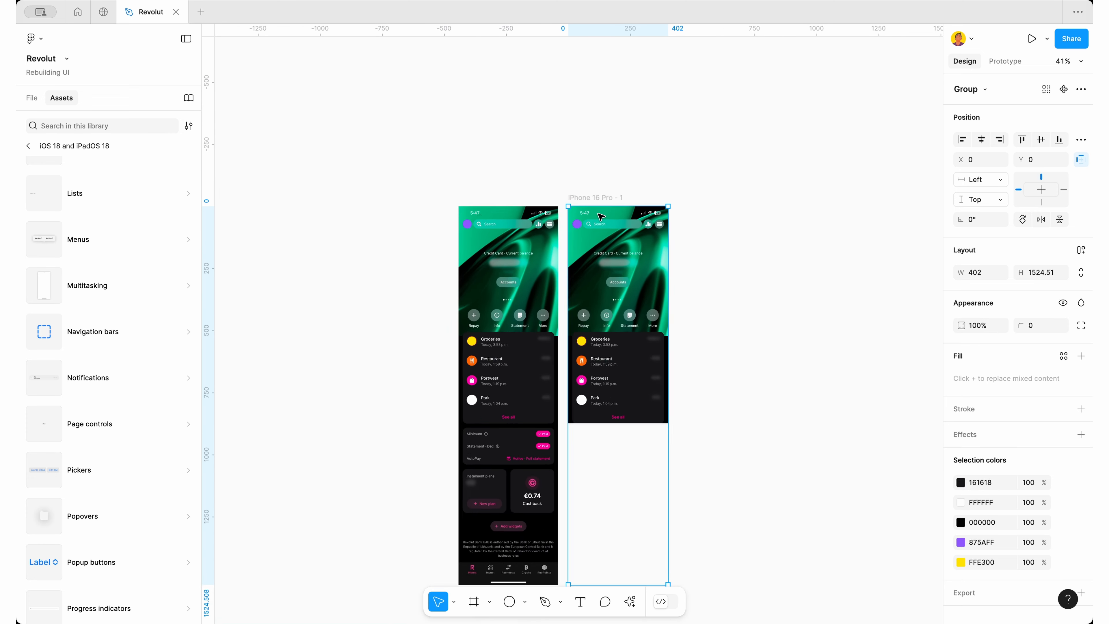
Extend the iPhone 16 Pro - 1 frame downward to a height of about 1542 to contain the full reference copy
left_click(566, 177)
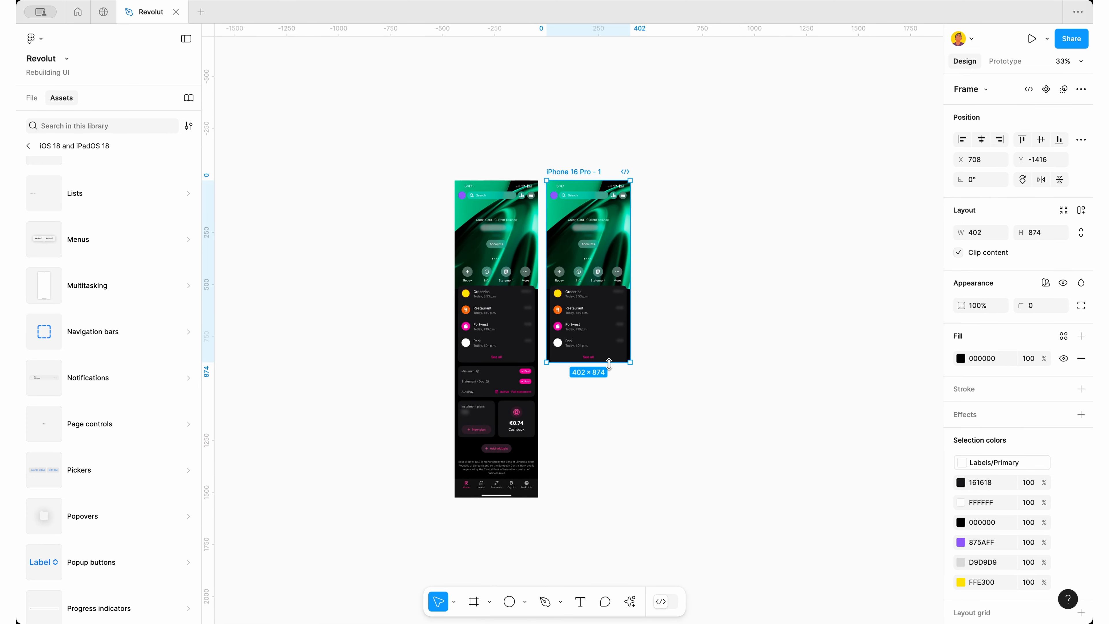
left_click_drag(609, 363, 591, 508)
scroll(588, 264, "up", 5)
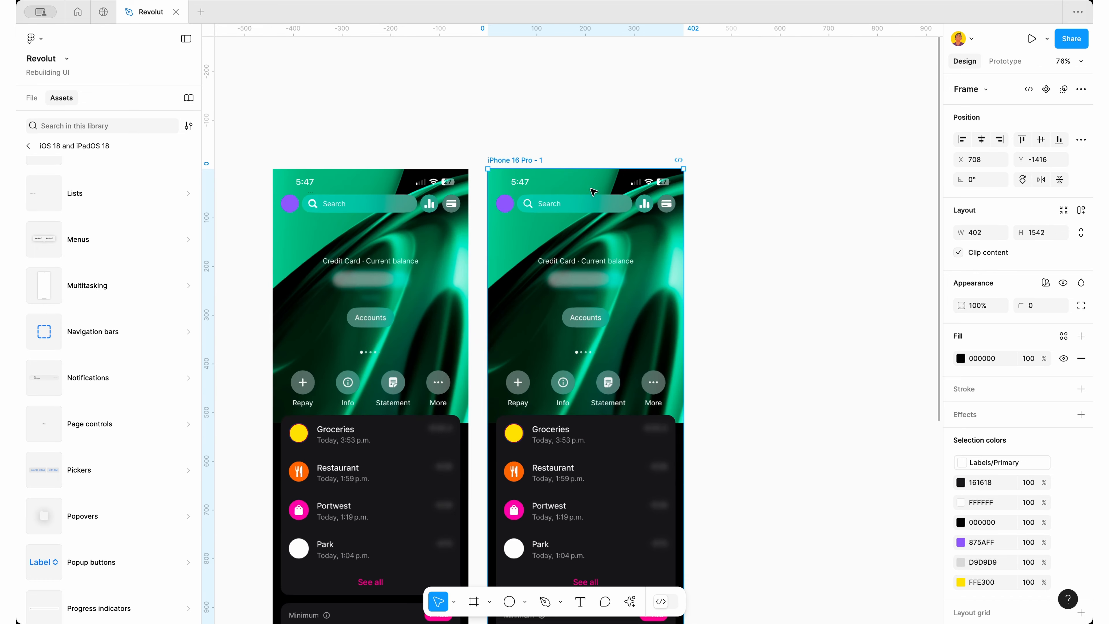
Rename the copied Screen group inside iPhone 16 Pro - 1 as Screenshot
left_click(588, 264)
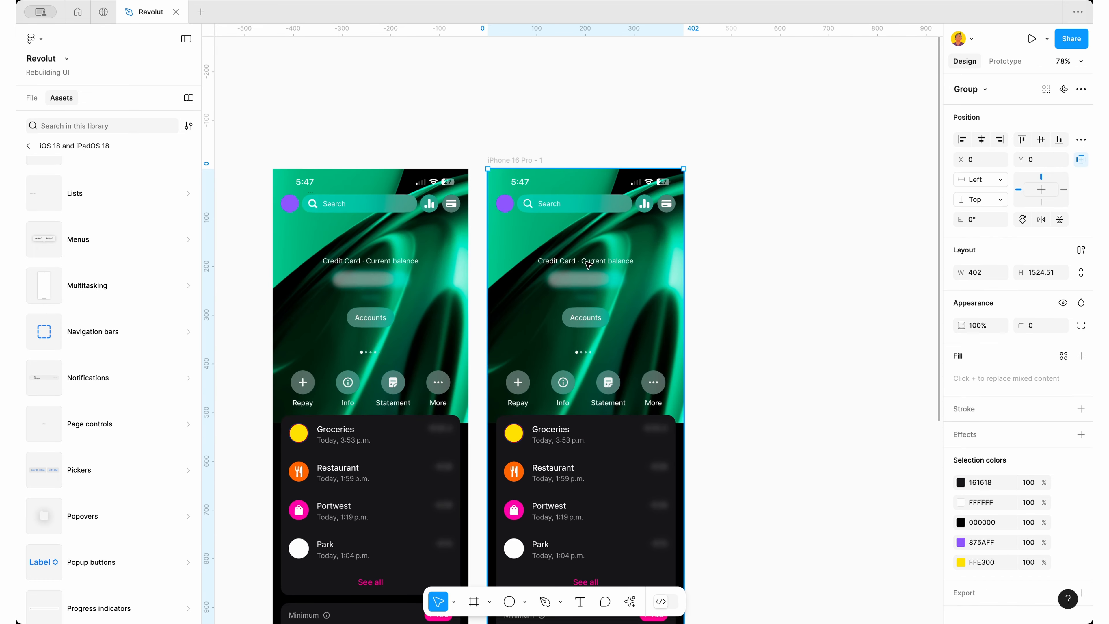
left_click(32, 97)
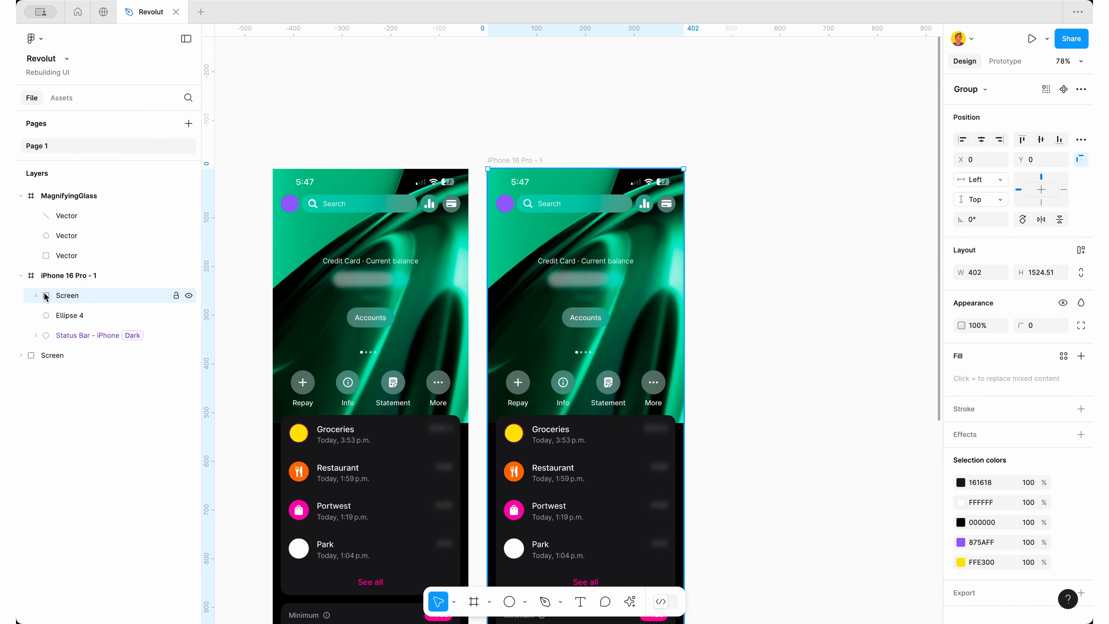
double_click(59, 296)
key("Right")
type("sh")
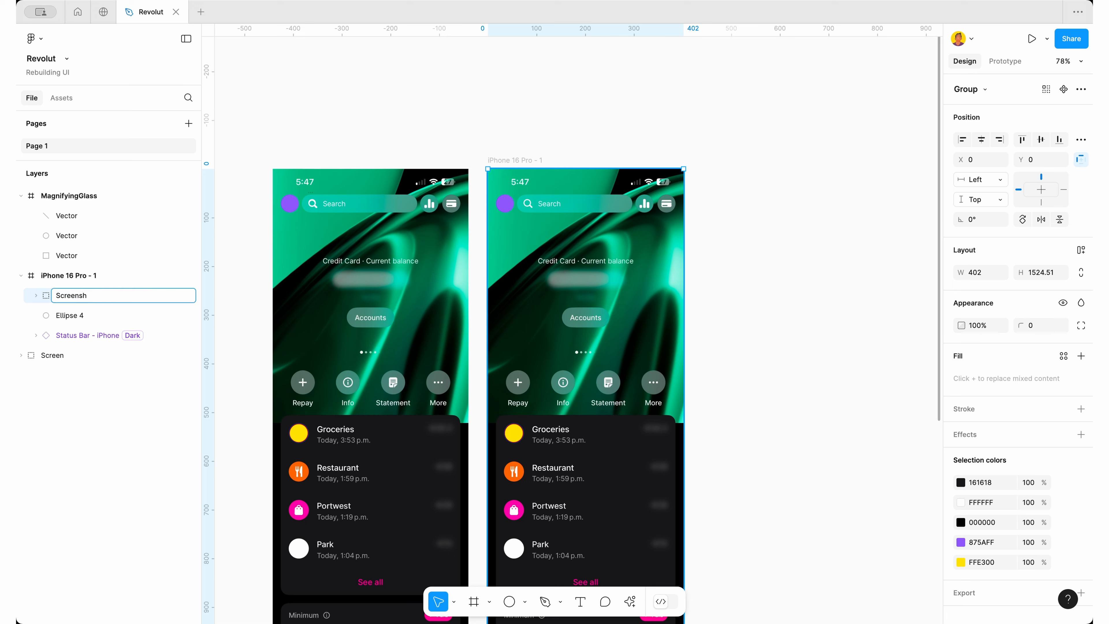
type("ot")
key("Return")
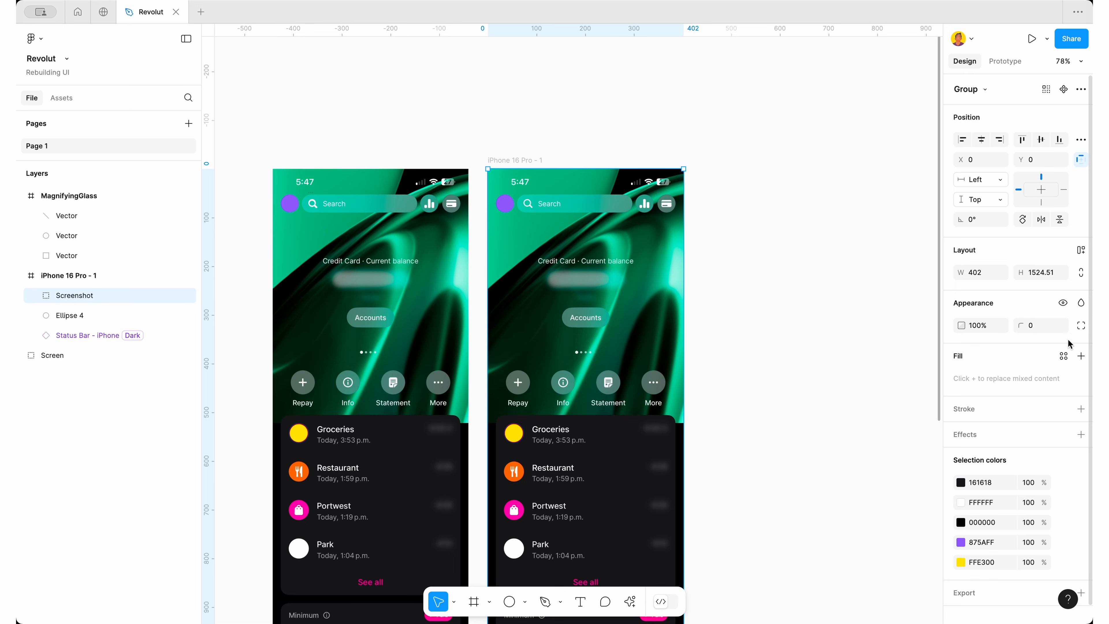
Set the Screenshot group's opacity to 10%
left_click(974, 325)
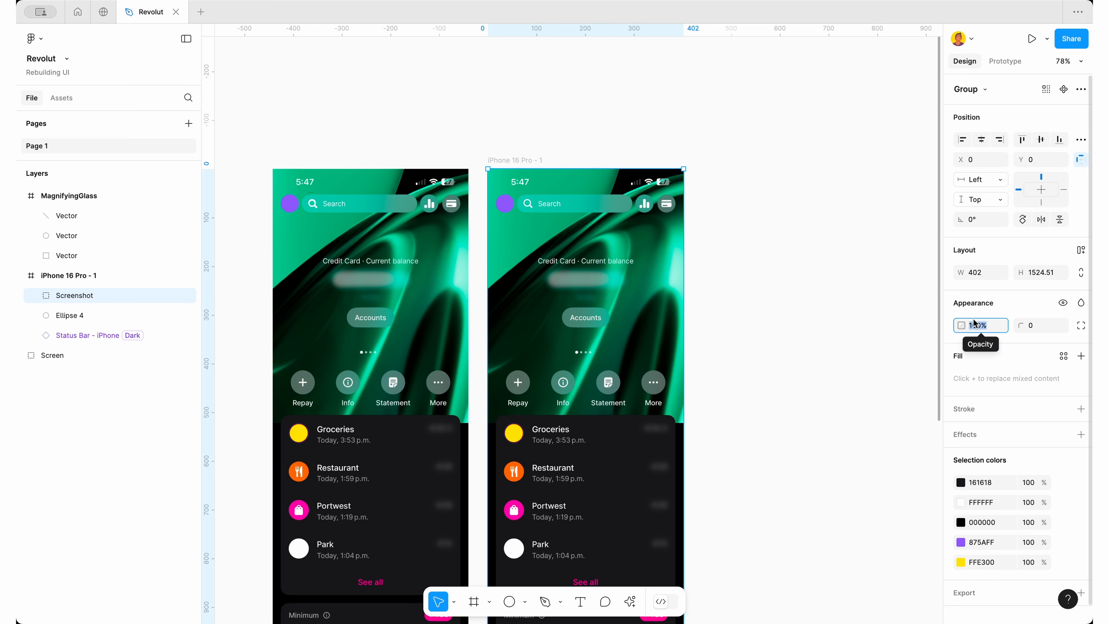
type("10")
key("Return")
left_click(751, 208)
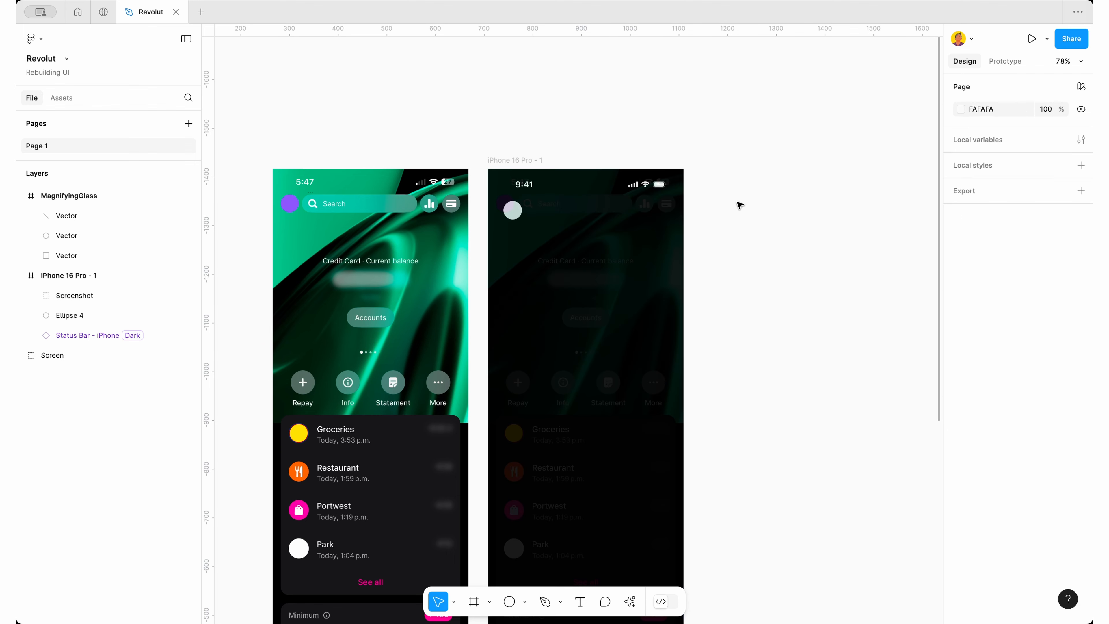
Set the Screenshot group's opacity to 30% and lock the group
left_click(551, 268)
left_click(980, 325)
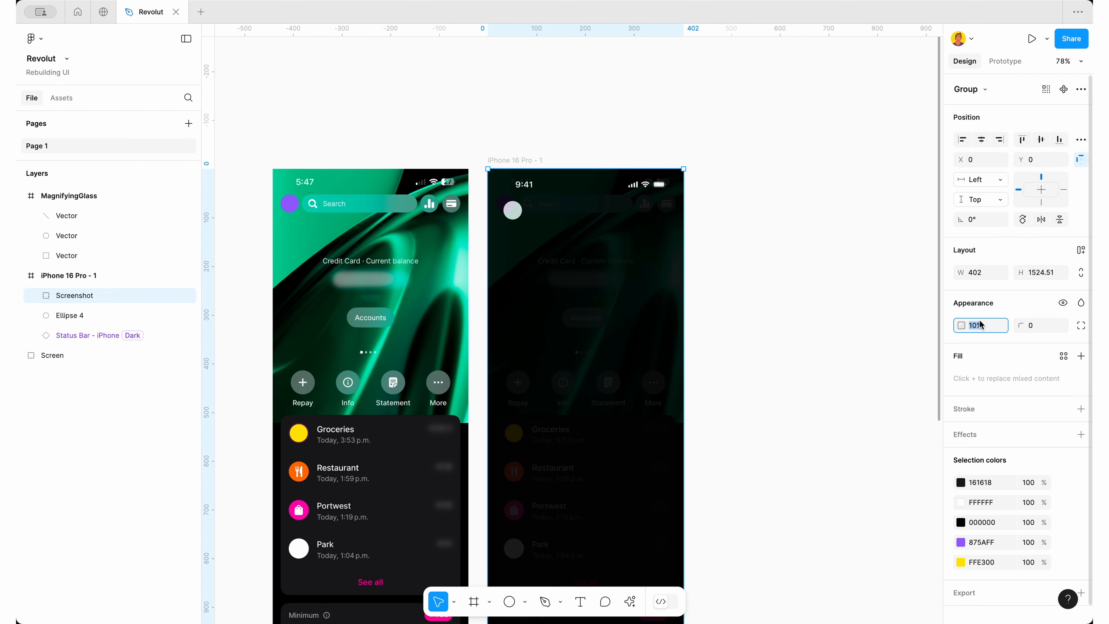
type("30")
key("Return")
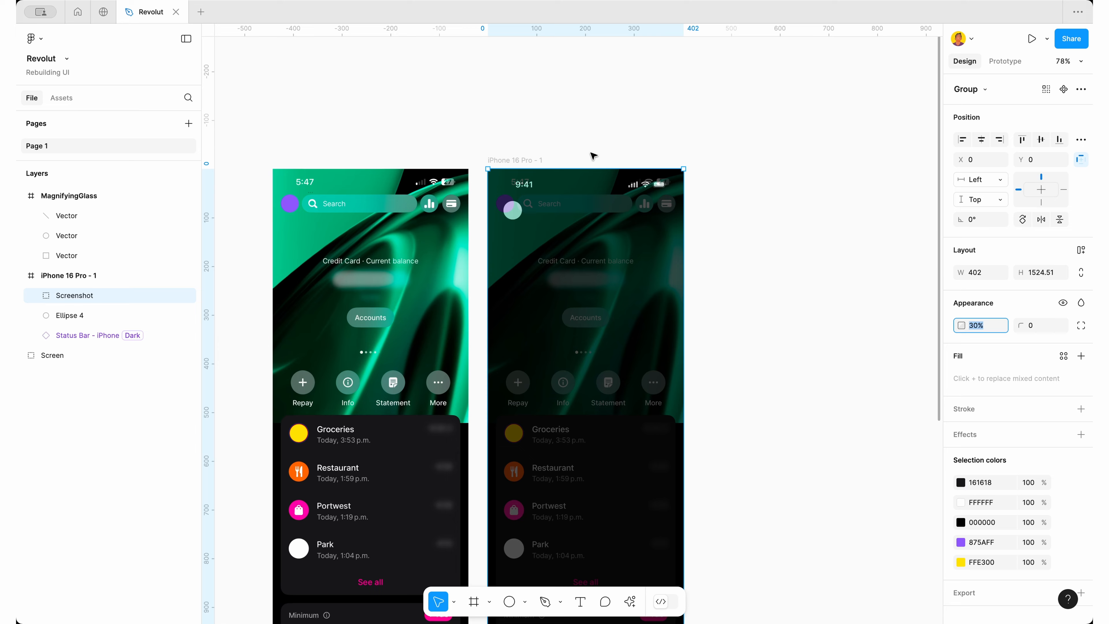
scroll(593, 156, "up", 5)
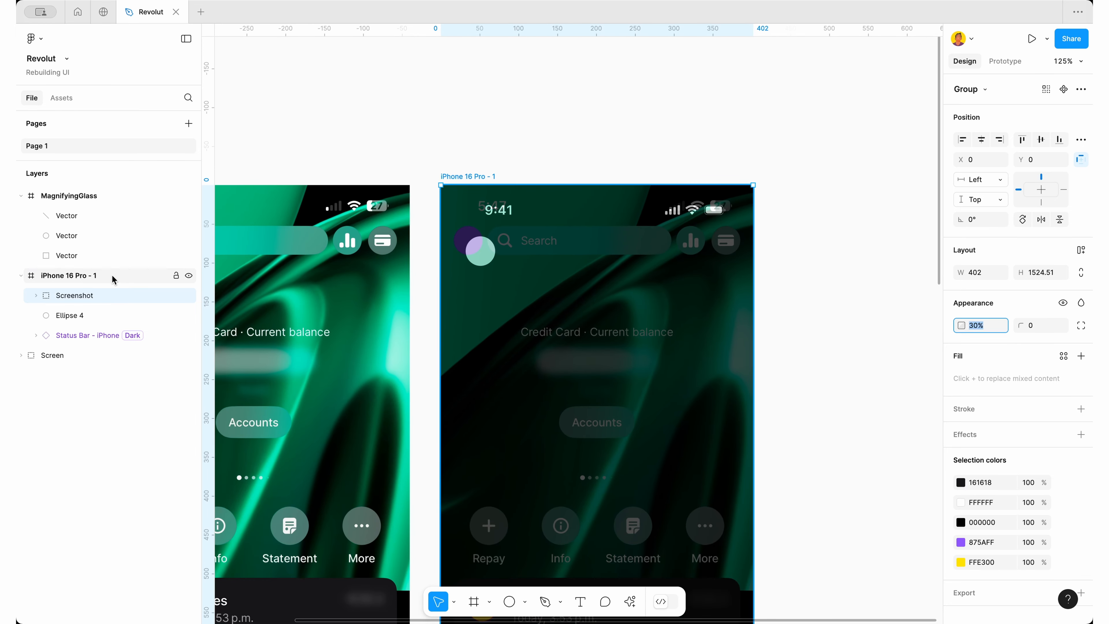
left_click(176, 296)
Move the MagnifyingGlass icon into the iPhone 16 Pro - 1 frame over the overlay's search icon, at X 72, Y 62
scroll(257, 212, "left", 4)
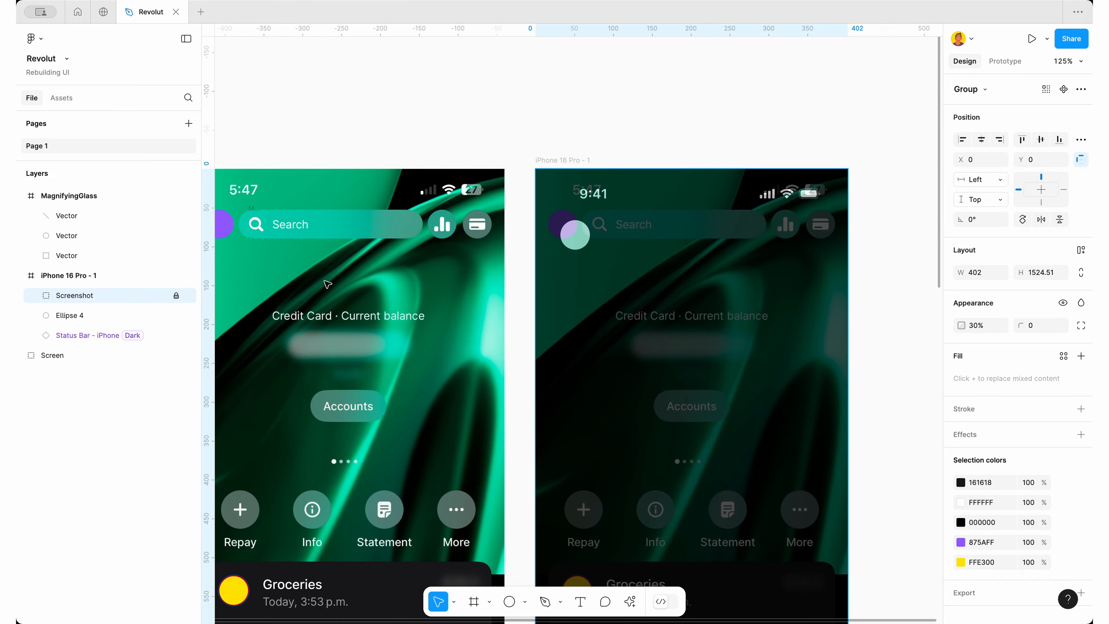
left_click_drag(257, 213, 599, 218)
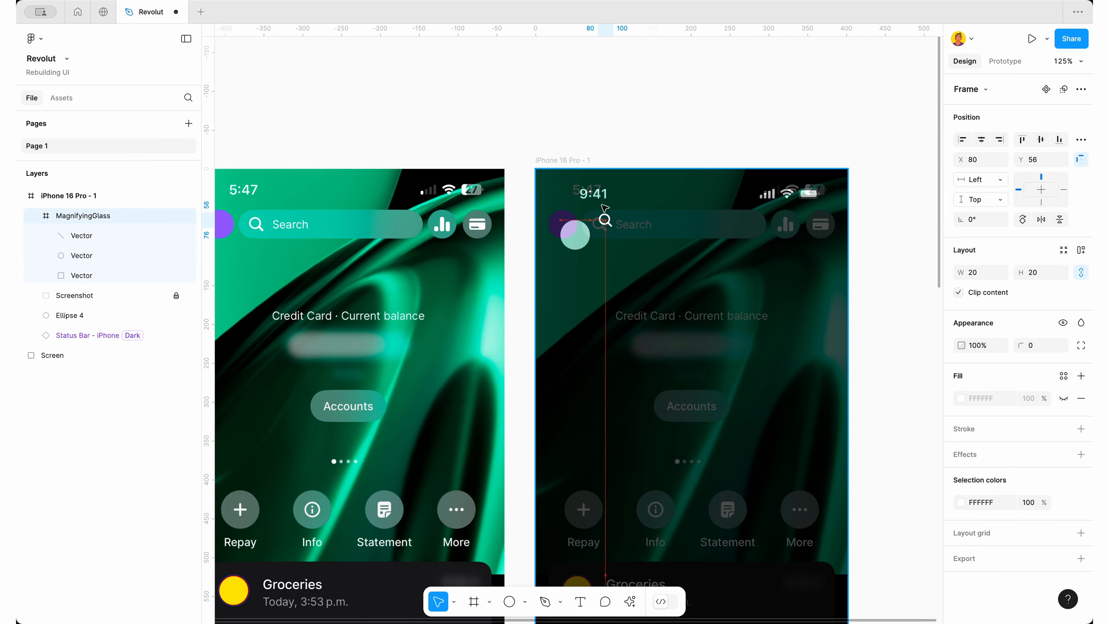
scroll(602, 208, "up", 5)
key("Right")
key("Right")
key("Up")
key("Up")
key("Up")
key("Up")
key("Up")
key("Up")
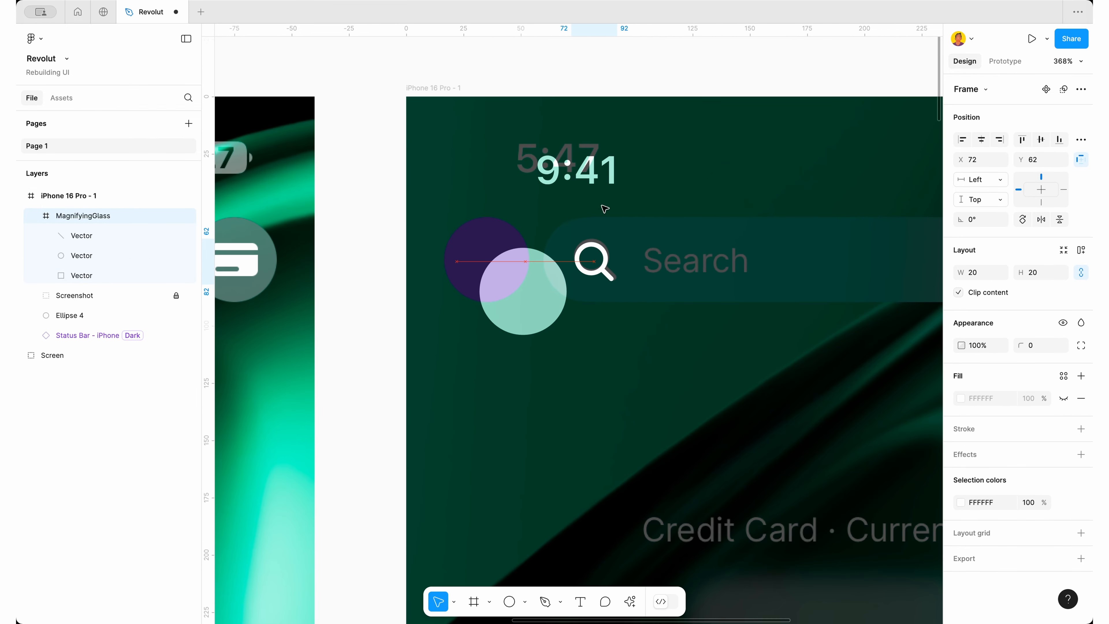
Align Ellipse 4 over the overlay's purple avatar at X 16, Y 52, and nudge the MagnifyingGlass icon to Y 61
left_click_drag(551, 302, 520, 280)
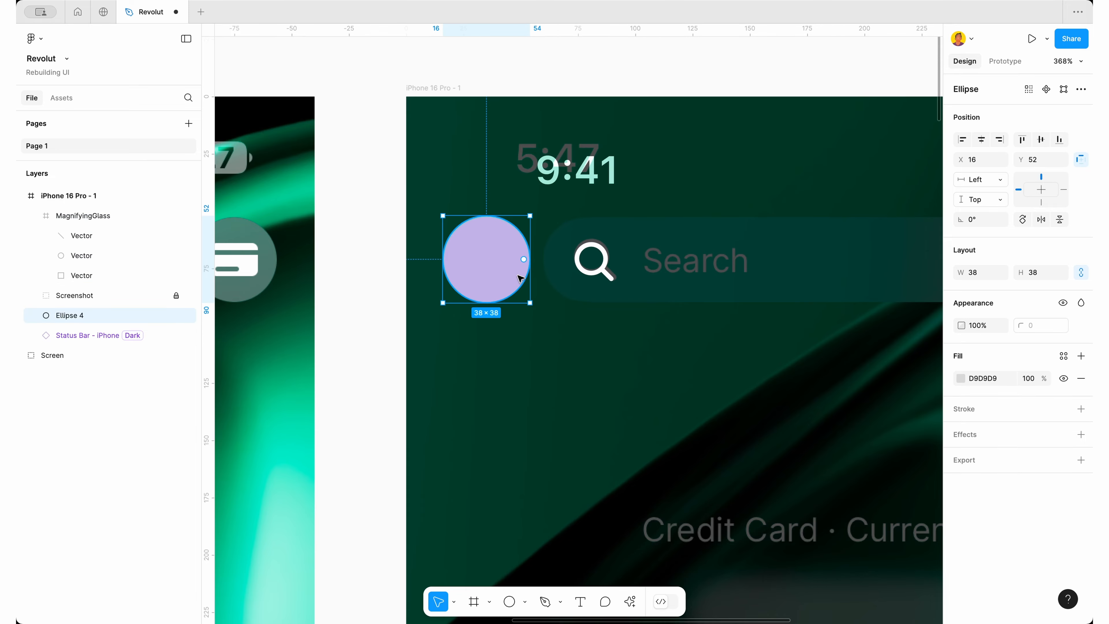
scroll(557, 214, "up", 3)
left_click(557, 214)
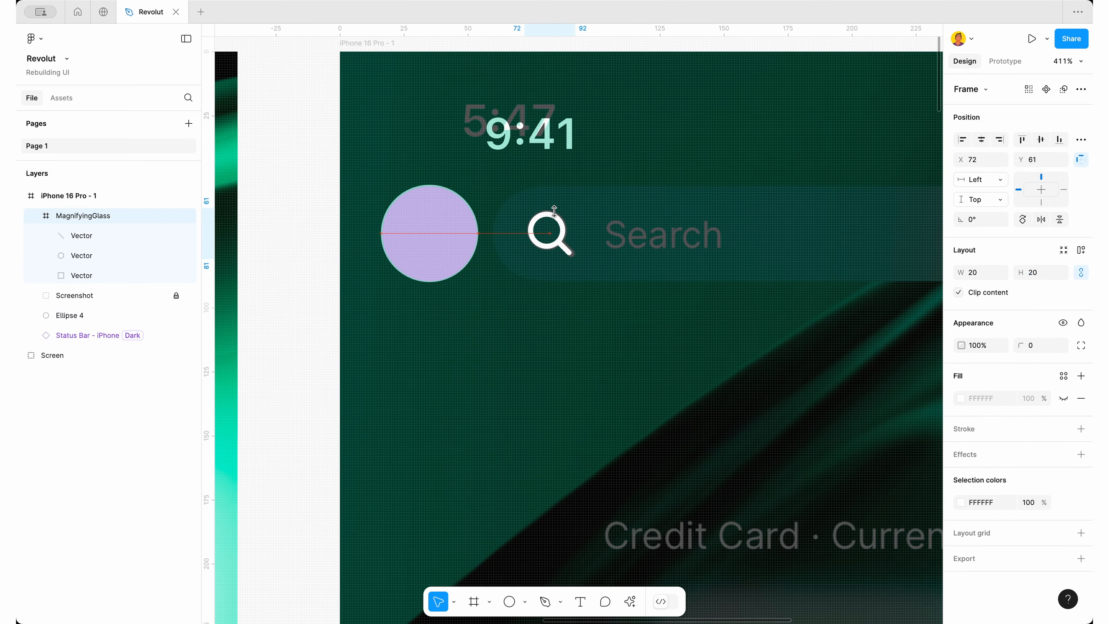
Add a "Search" text label beside the magnifying glass and place it over the overlay's label at X 103, Y 62
scroll(567, 216, "right", 3)
scroll(600, 220, "down", 3)
key("t")
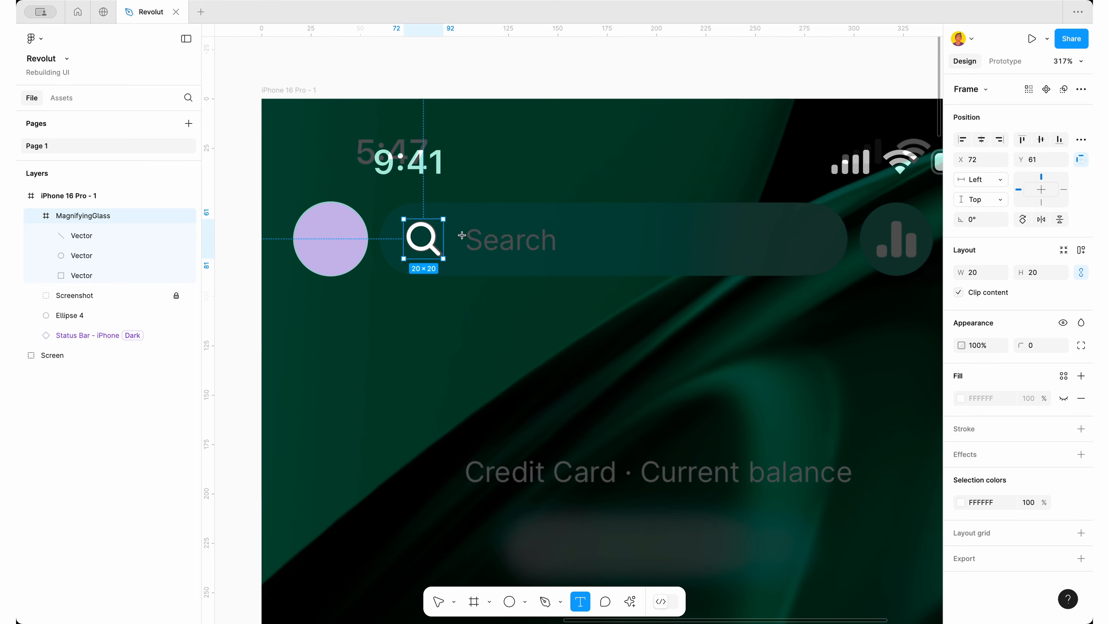
left_click(480, 236)
type("Search")
key("Escape")
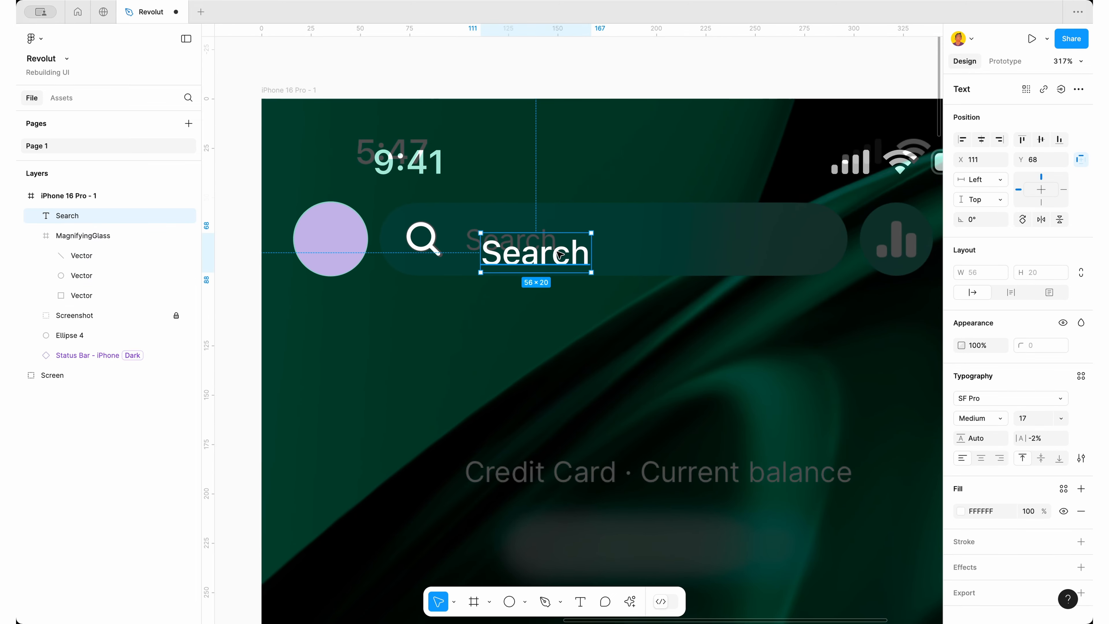
left_click_drag(544, 255, 525, 242)
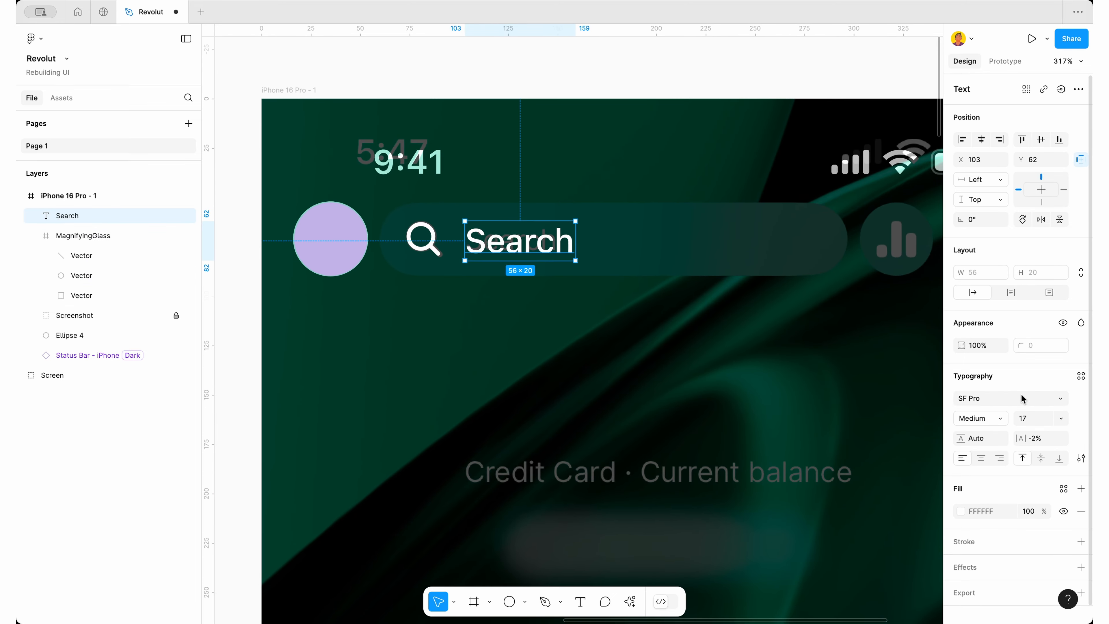
Apply the Callout/Regular text style to the Search label
left_click(1081, 378)
scroll(973, 524, "down", 3)
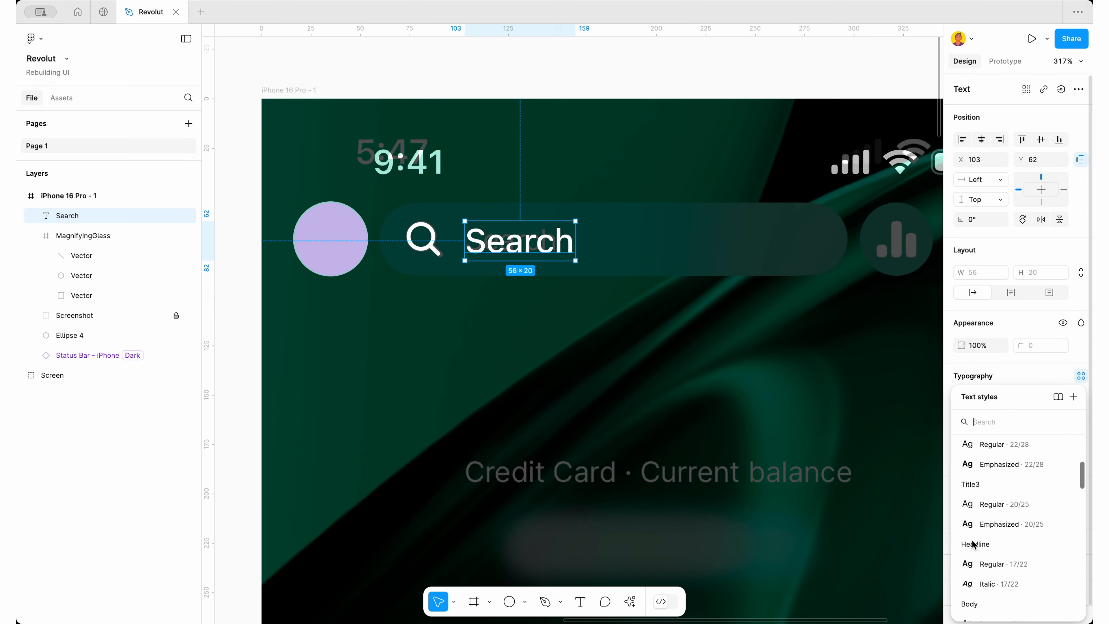
scroll(974, 544, "down", 3)
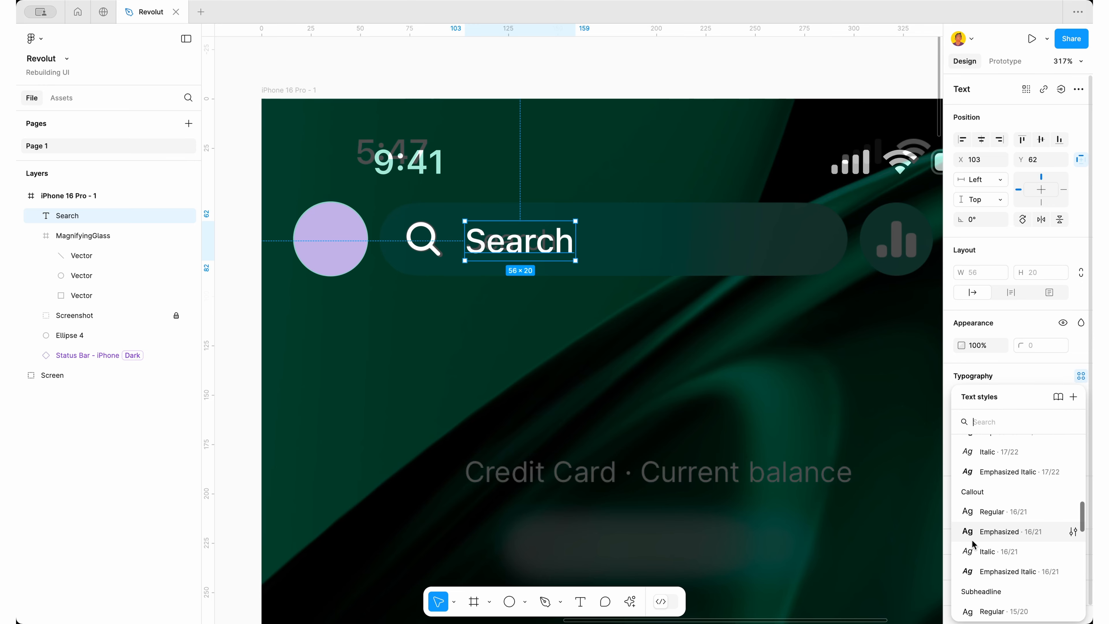
scroll(992, 529, "down", 5)
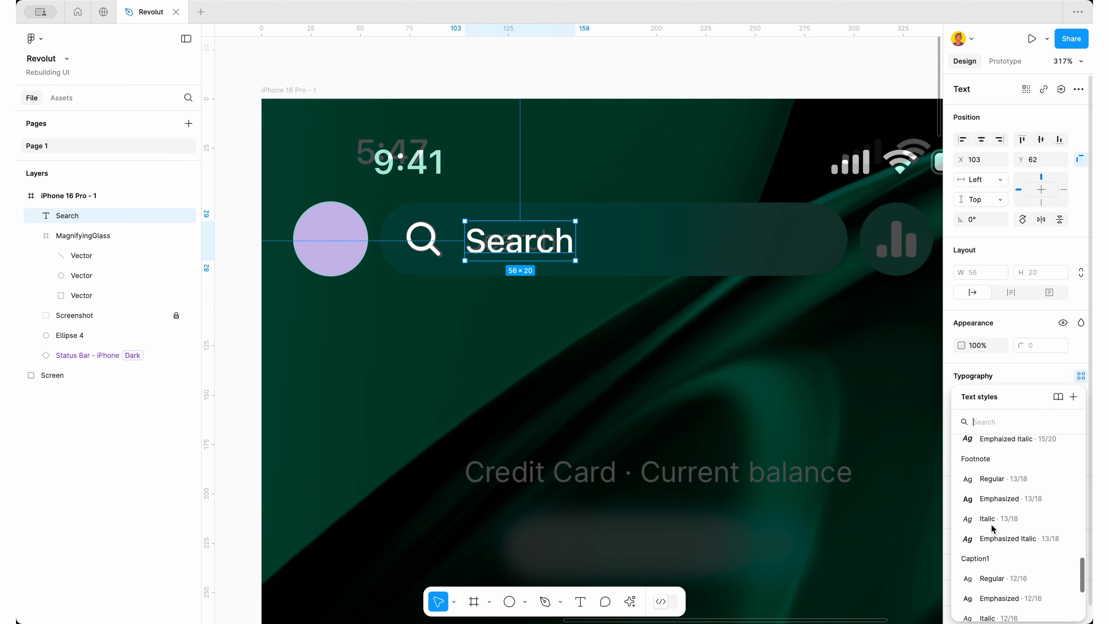
scroll(992, 529, "down", 3)
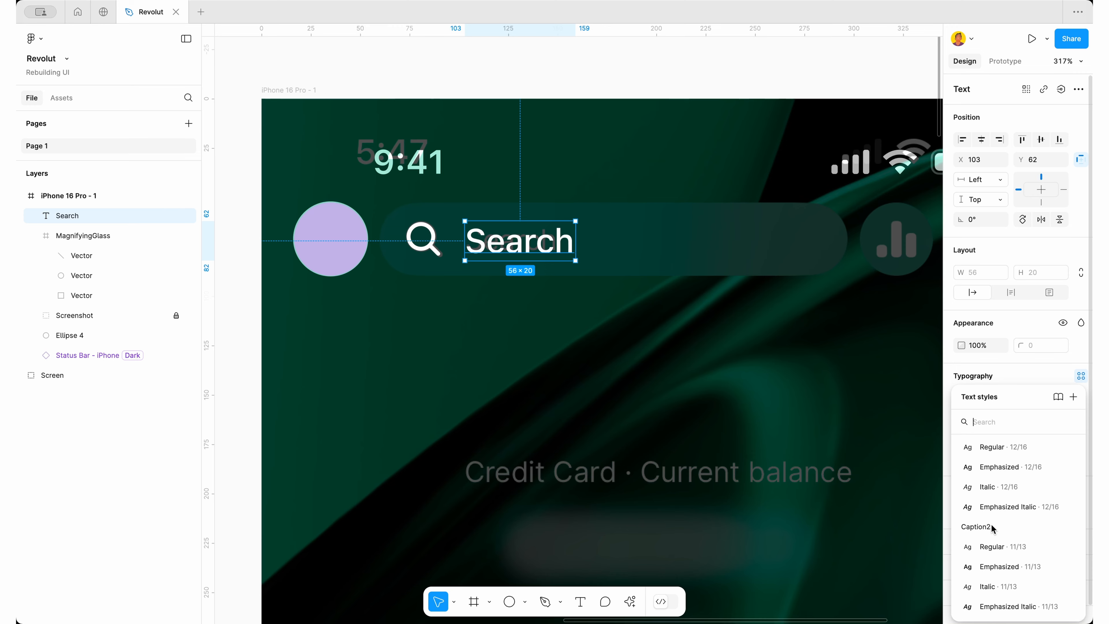
scroll(992, 529, "up", 7)
scroll(992, 529, "up", 3)
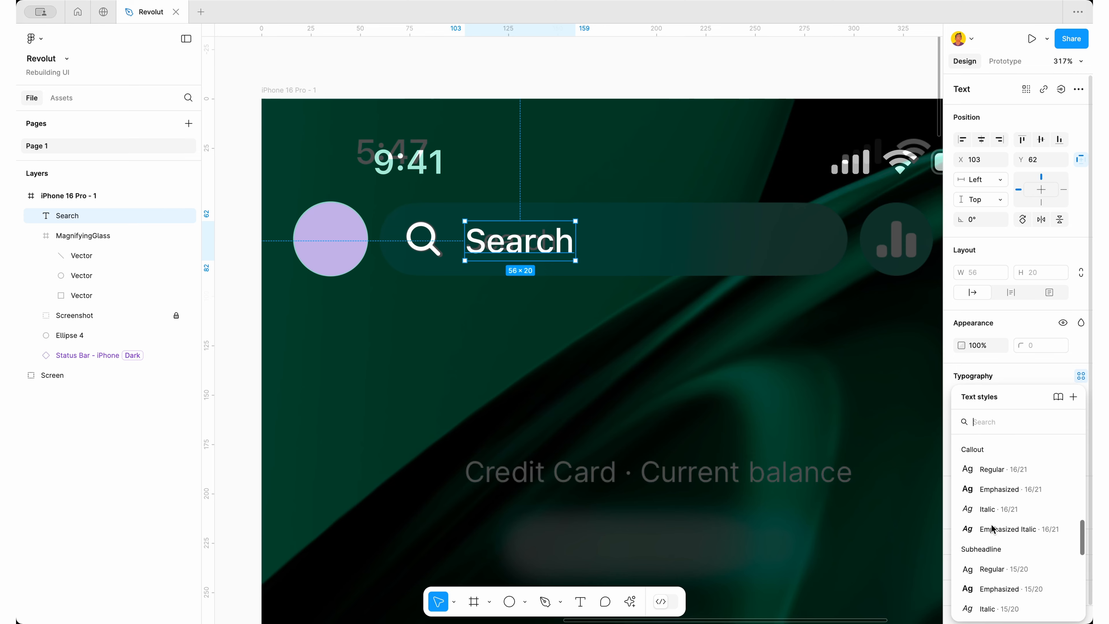
scroll(993, 529, "up", 2)
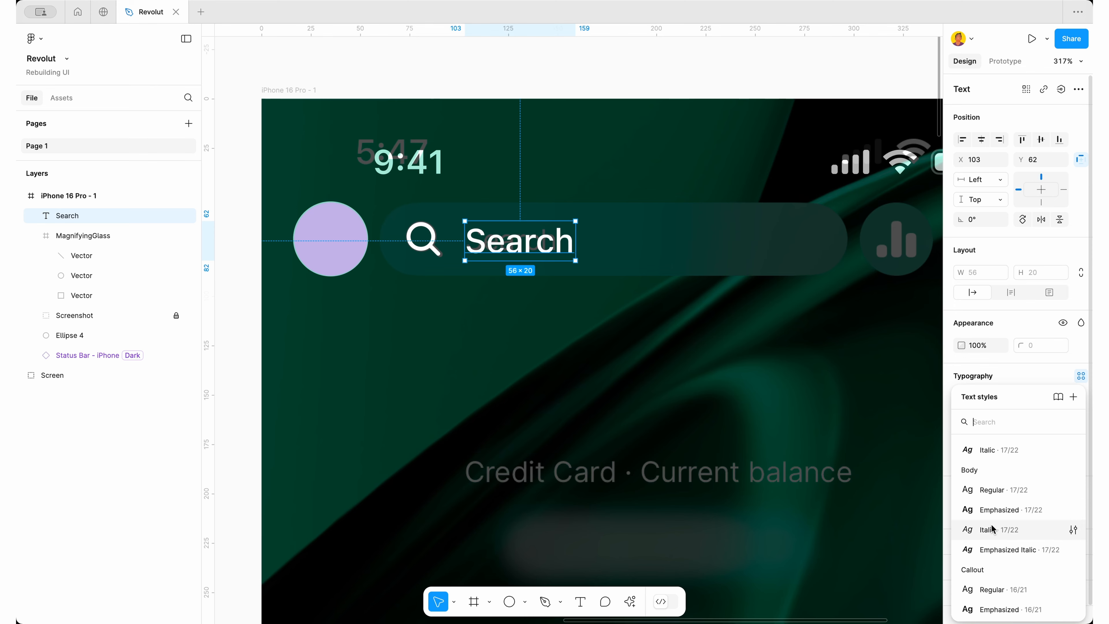
scroll(992, 529, "down", 3)
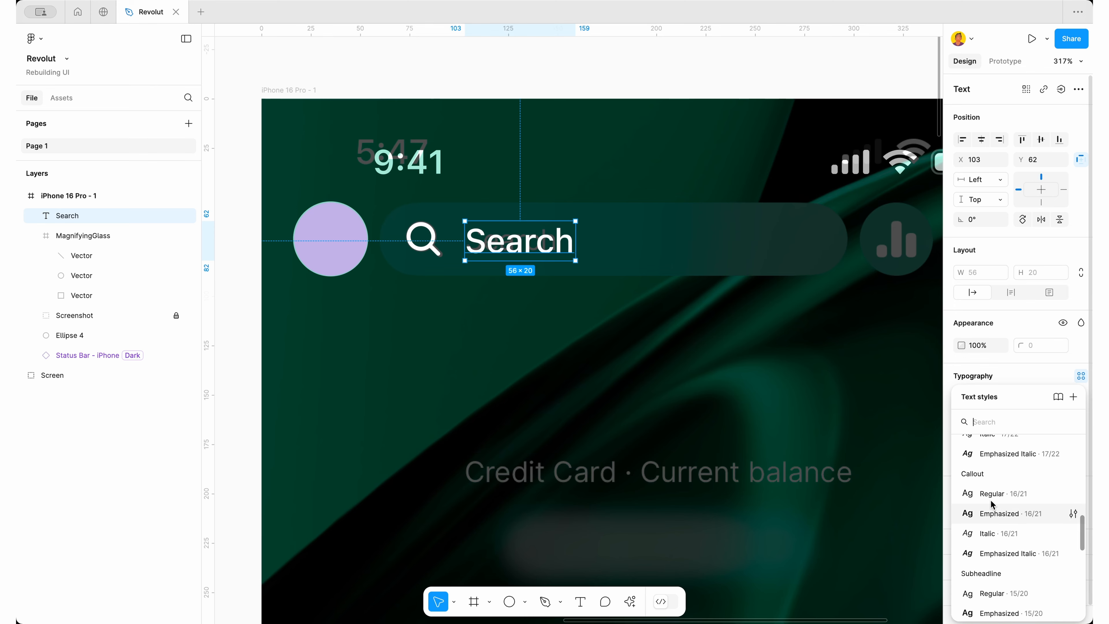
key("Escape")
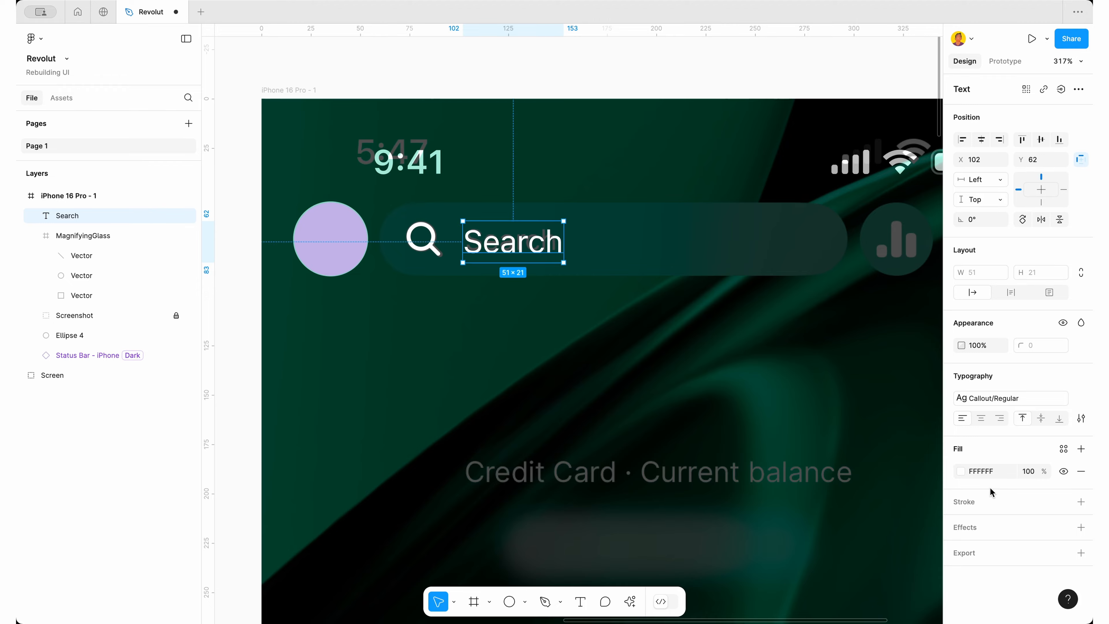
Nudge the Search label to X 103, Y 61 to line it up with the overlay text
key("Left")
key("Left")
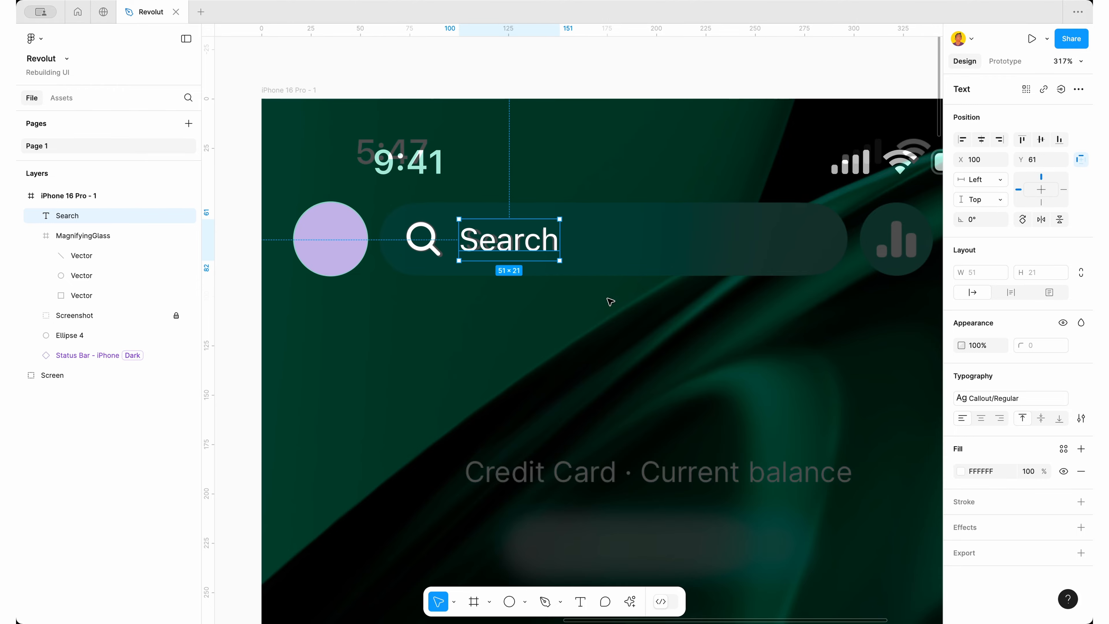
scroll(561, 301, "up", 5)
key("Right")
key("Right")
key("Right")
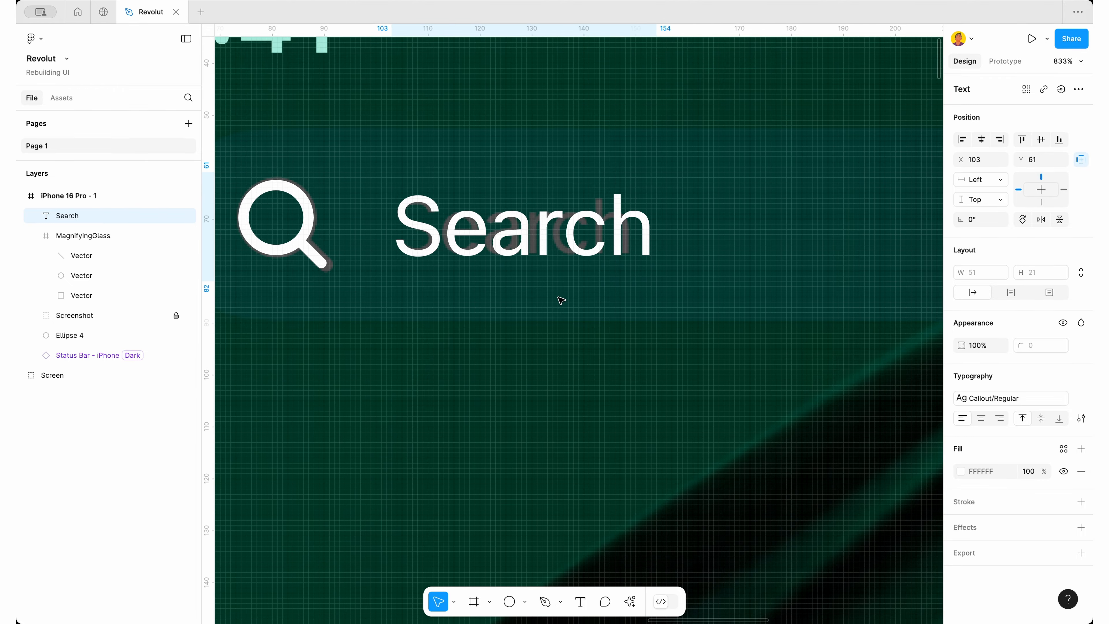
Apply the Body/Emphasized text style to the Search label and detach the style
left_click(1043, 401)
scroll(1004, 535, "up", 2)
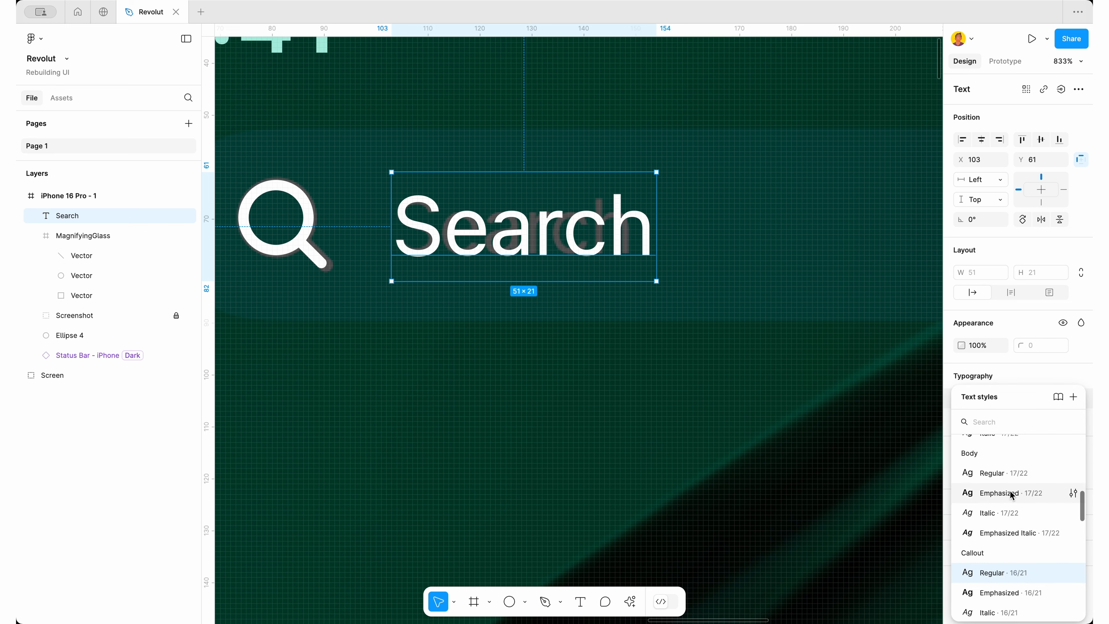
left_click(1010, 493)
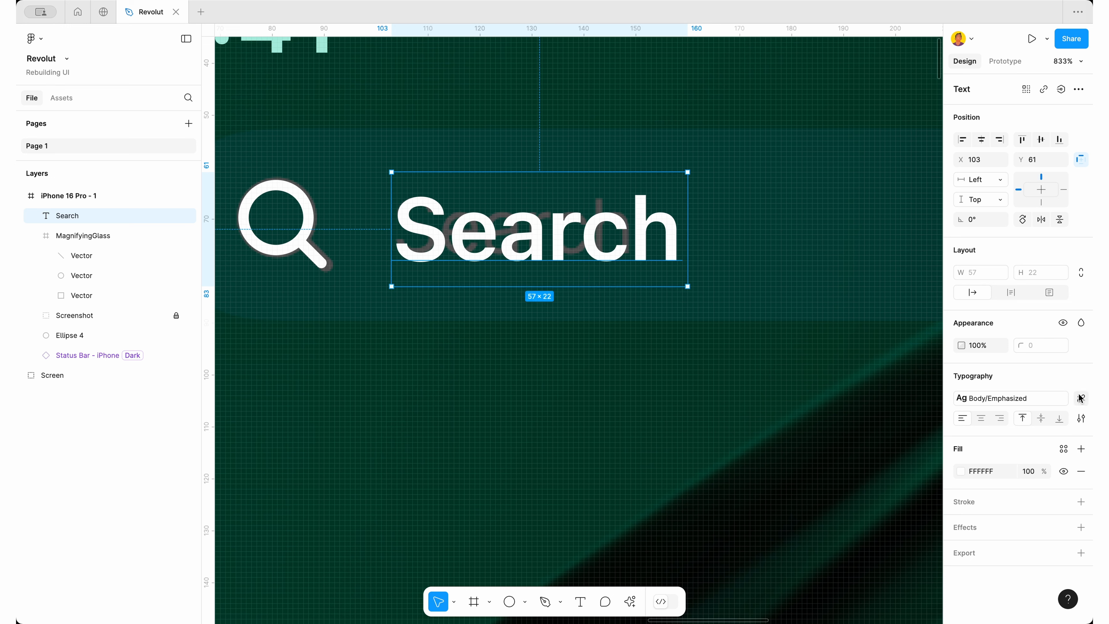
left_click(1081, 399)
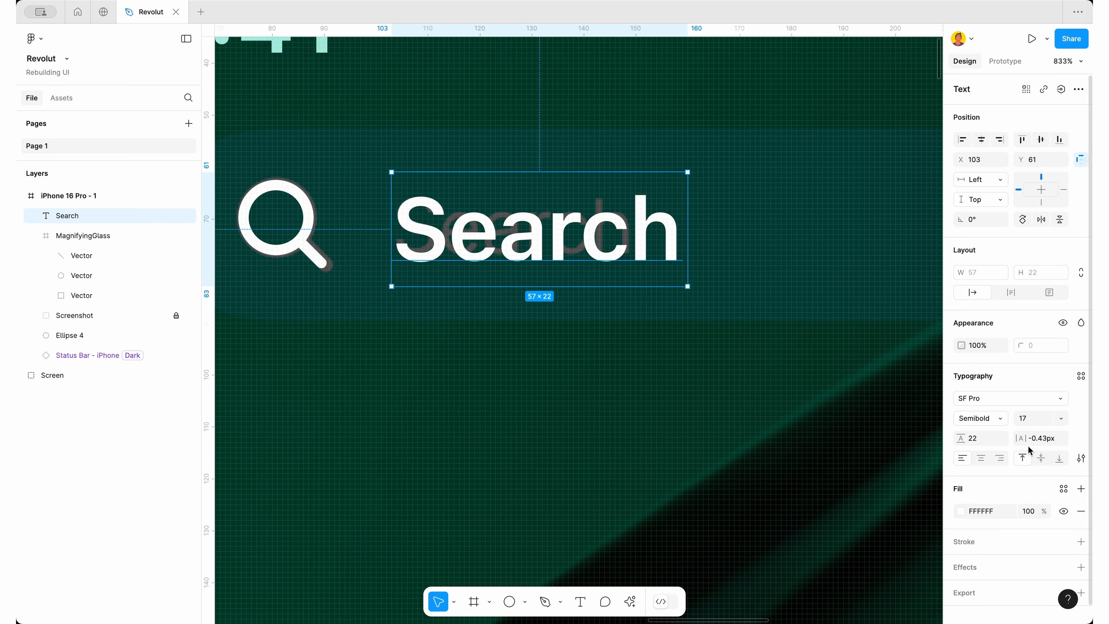
Set the Search label's font size to 15
left_click(1024, 418)
type("15")
key("Return")
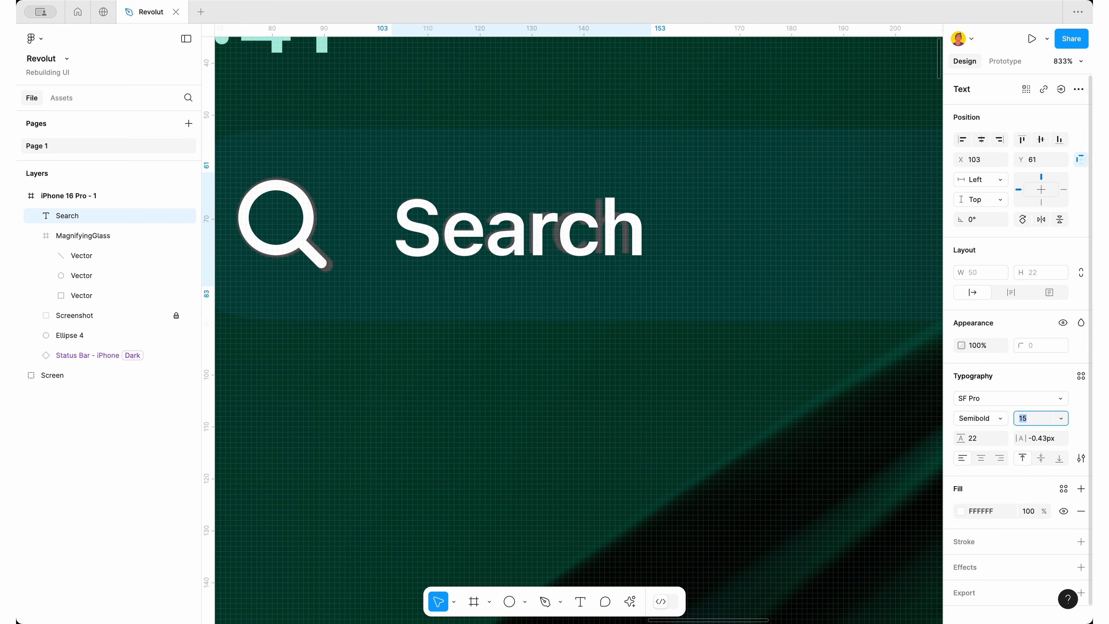
Try the Search label one pixel higher at Y 60 and at font size 14 against the overlay
key("Escape")
key("Left")
key("Up")
key("Right")
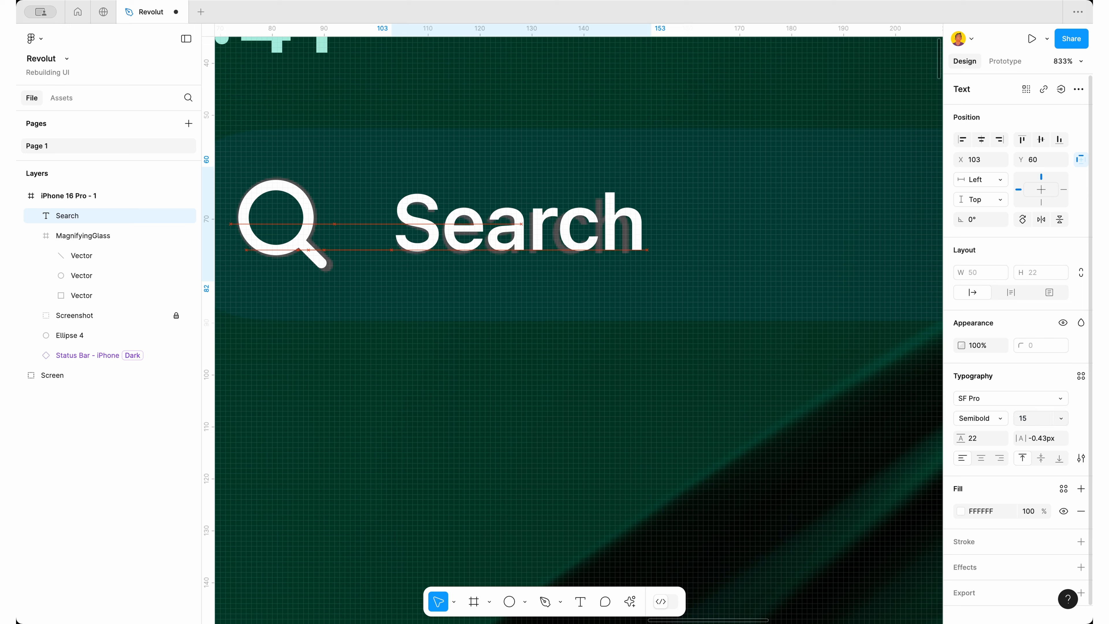
key("Down")
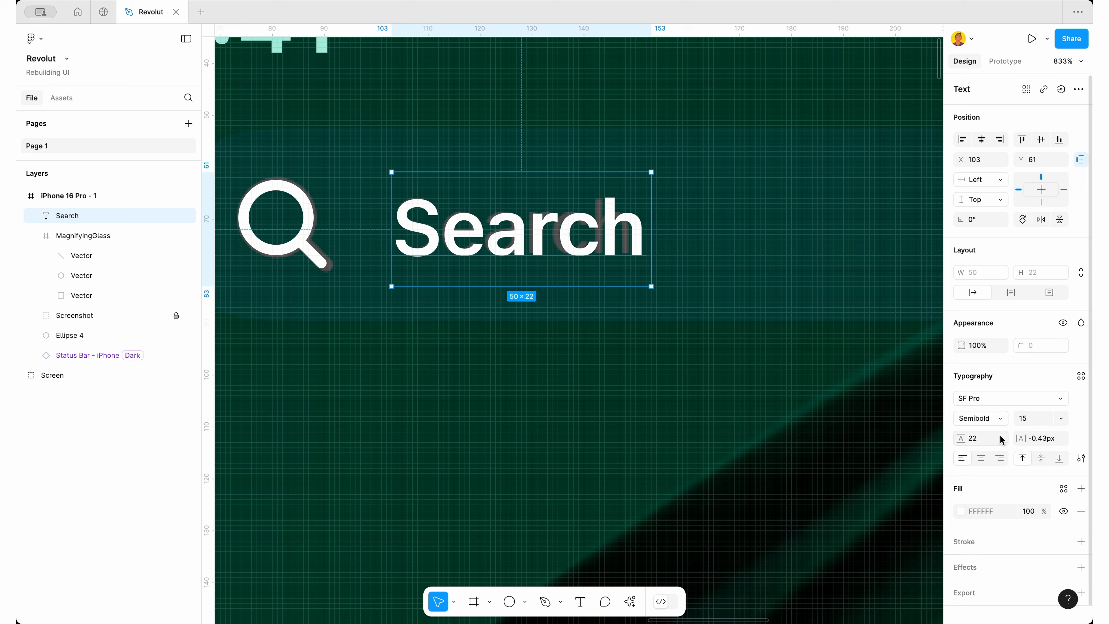
left_click(1024, 418)
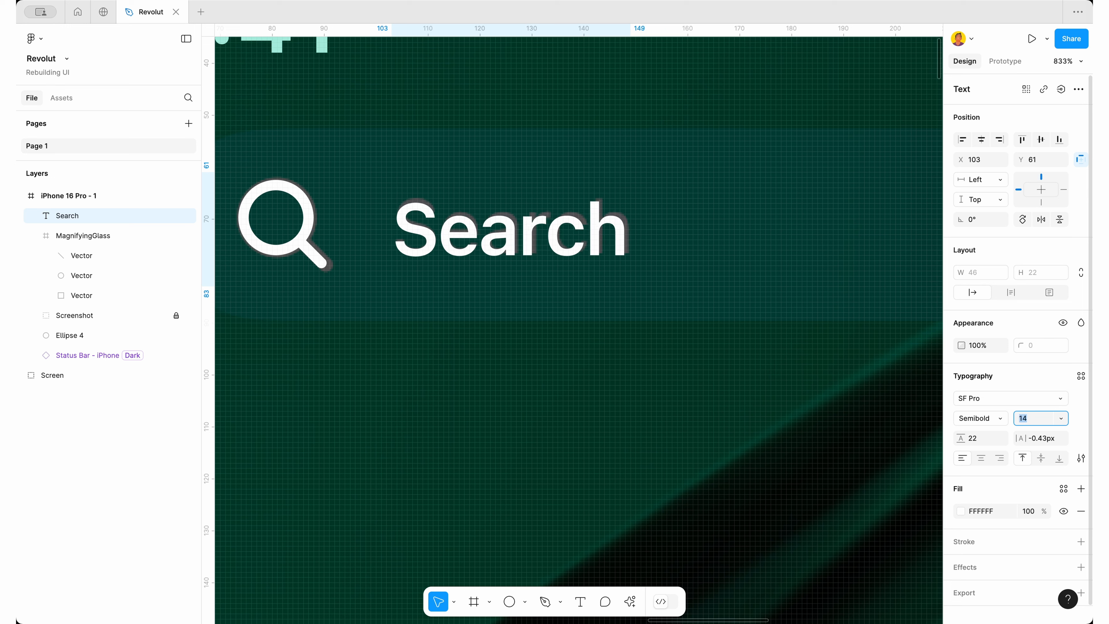
Change the Search label's font to SF Pro Display with 0 px letter spacing
left_click(1002, 400)
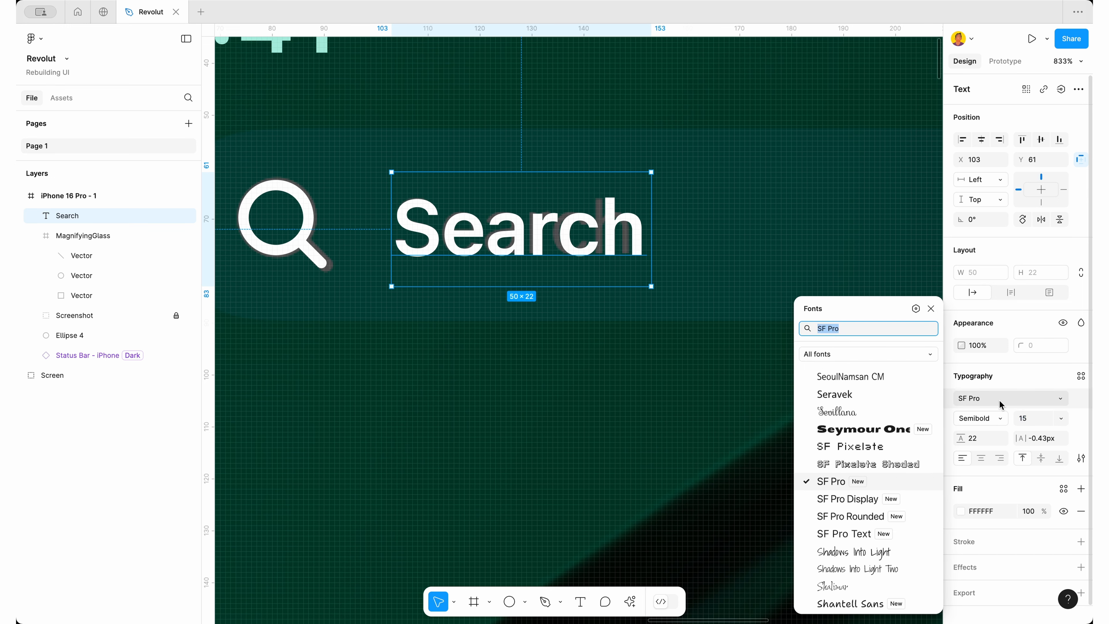
left_click(878, 498)
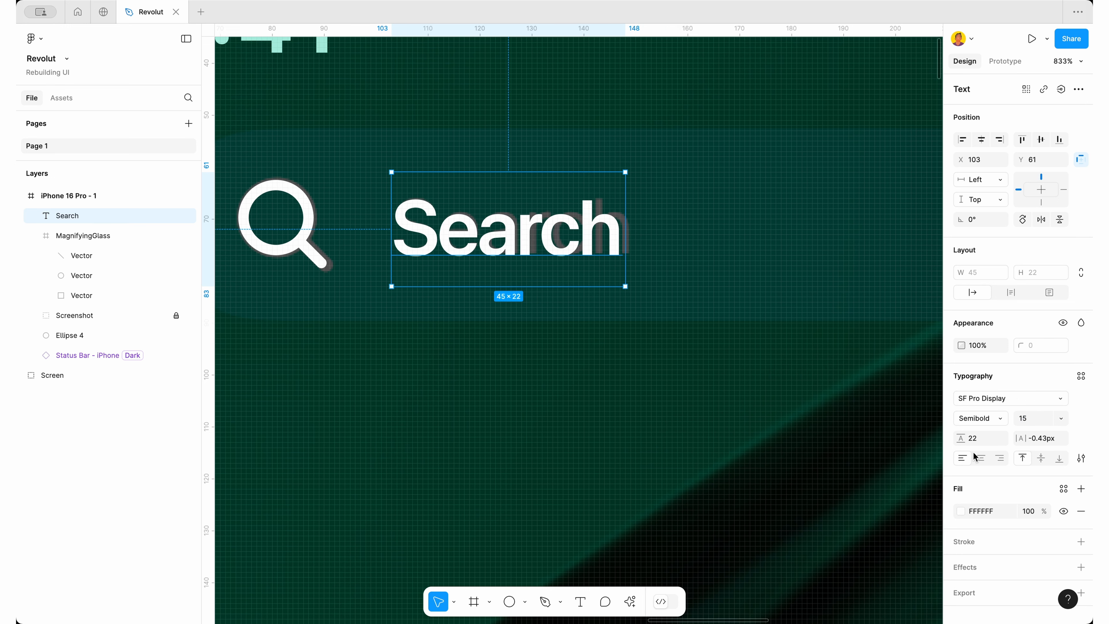
left_click(1042, 441)
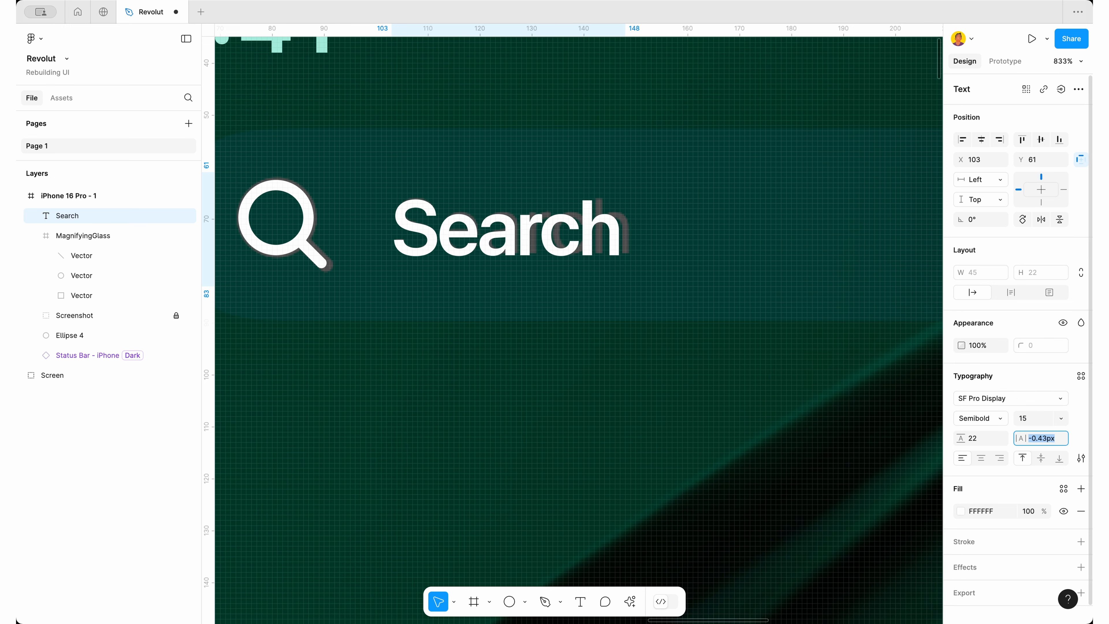
type("0")
key("Return")
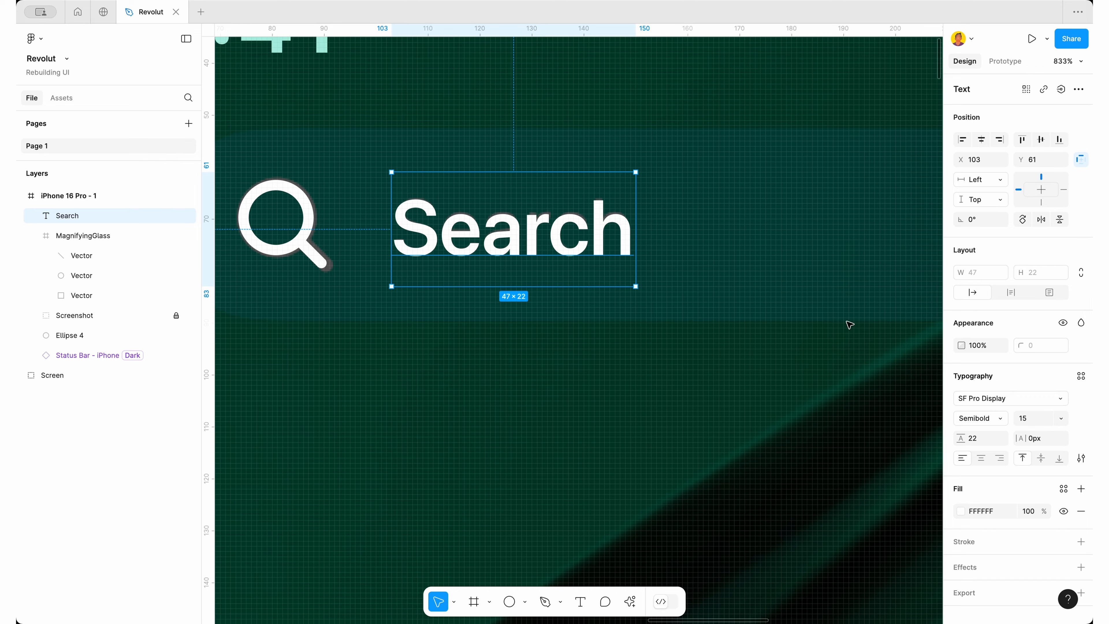
scroll(554, 225, "down", 5)
key("Escape")
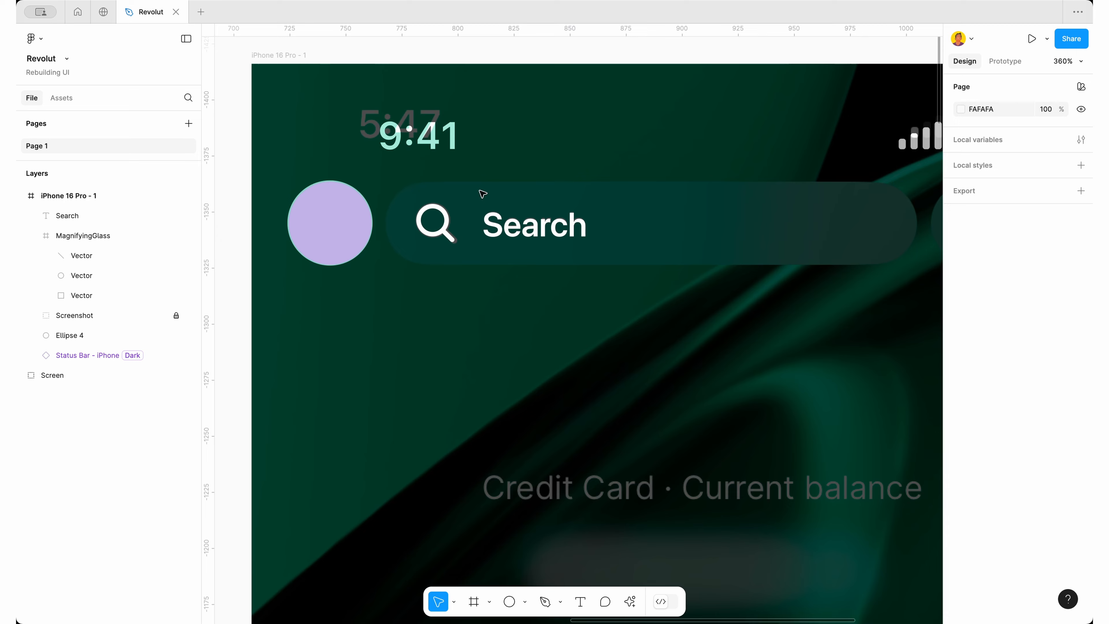
Wrap the magnifying glass icon and the Search label together in an auto layout frame
scroll(483, 194, "right", 3)
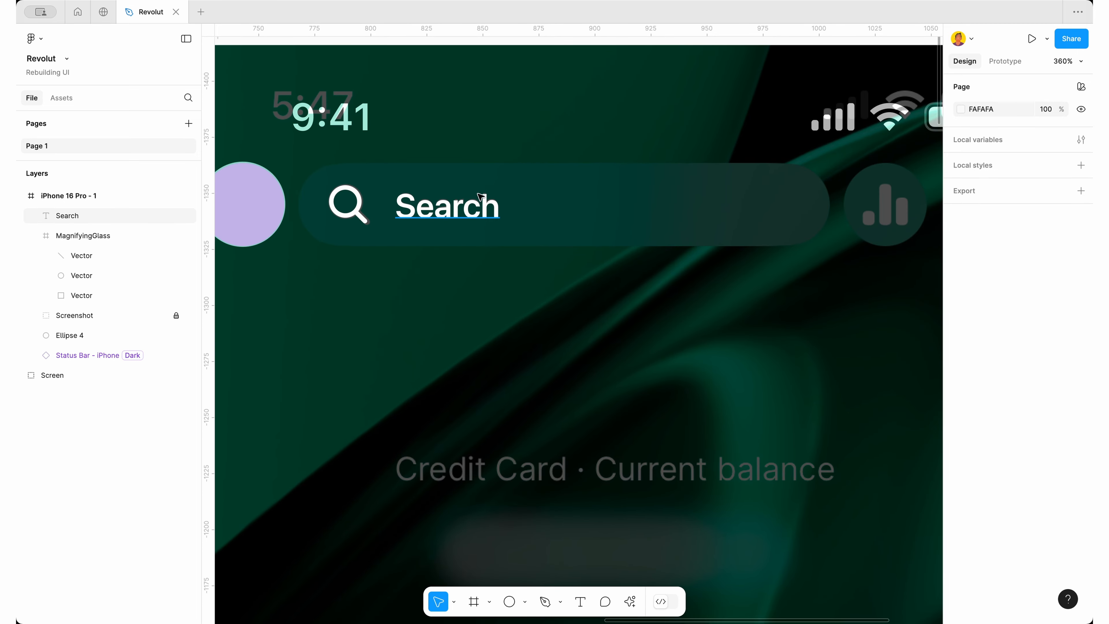
left_click(348, 204)
scroll(349, 206, "left", 3)
scroll(349, 206, "up", 1)
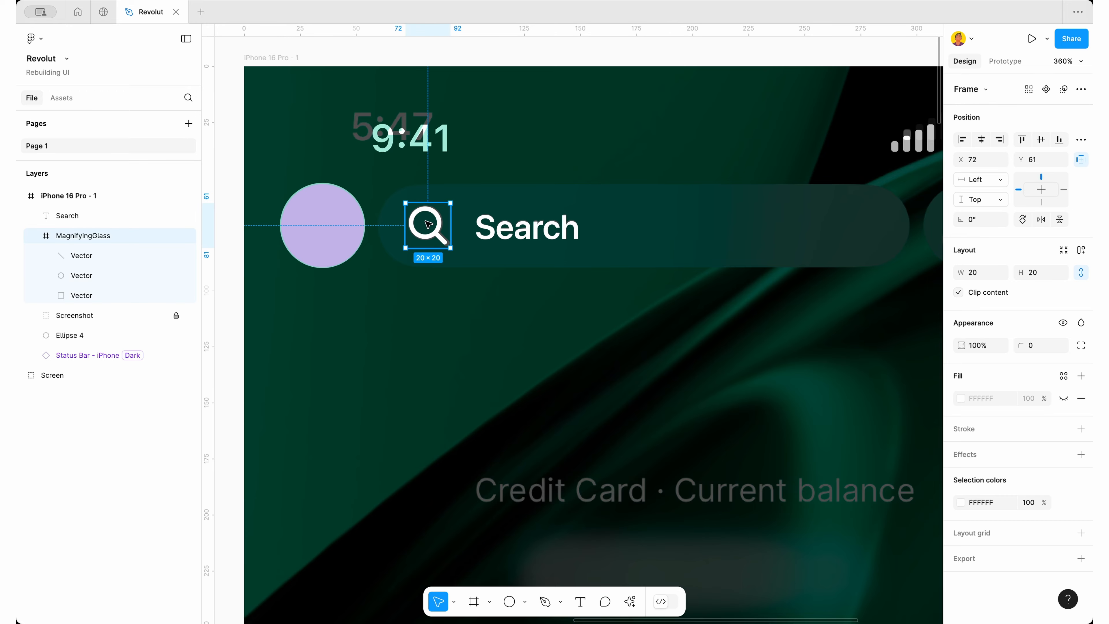
left_click(547, 233, "shift")
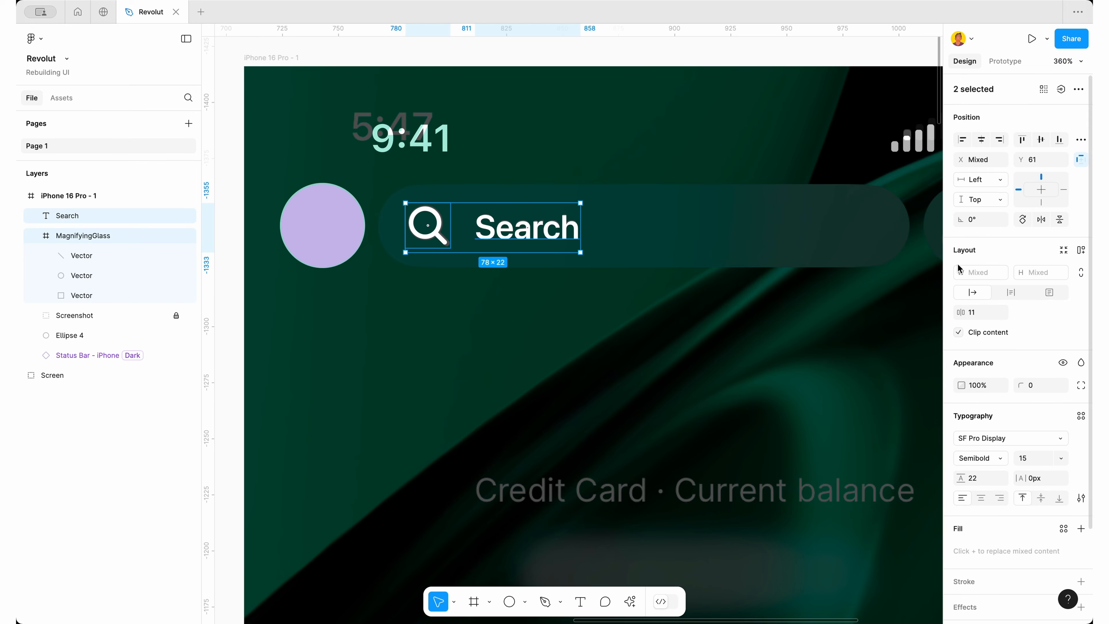
left_click(1082, 251)
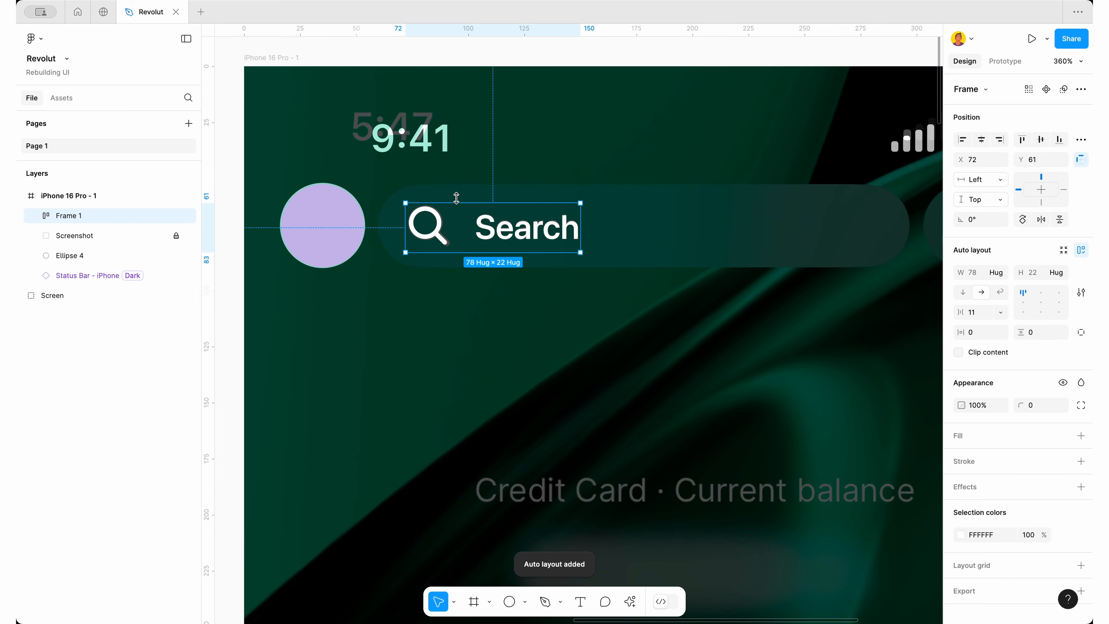
Widen the search frame to 235 px, starting at X 61, so it spans the overlay's search bar
scroll(540, 200, "right", 2)
scroll(540, 200, "up", 1)
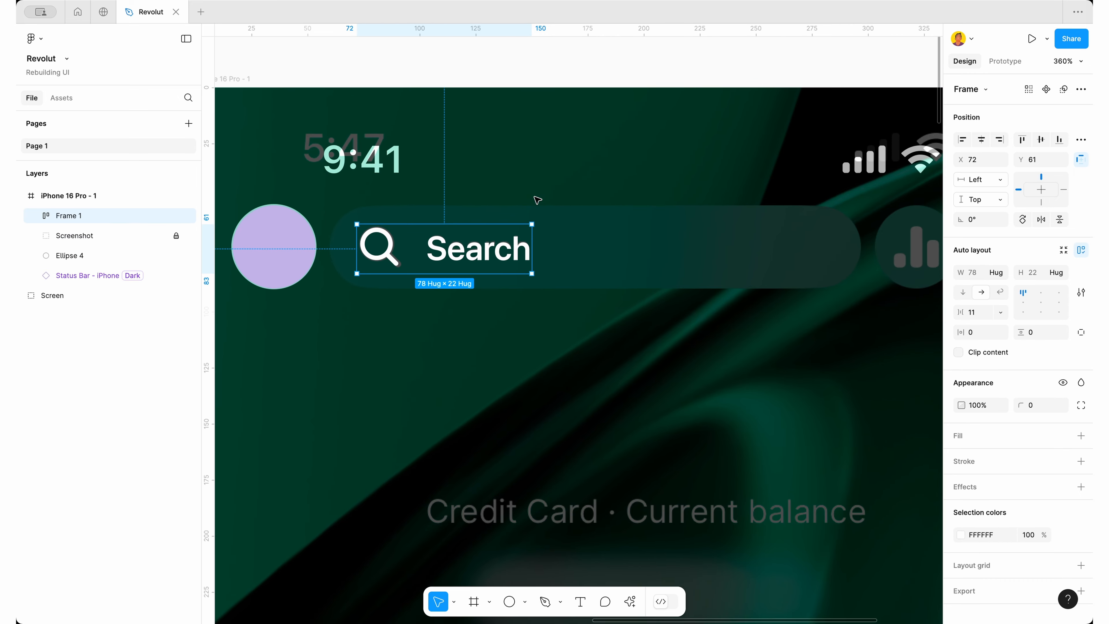
left_click_drag(535, 254, 859, 246)
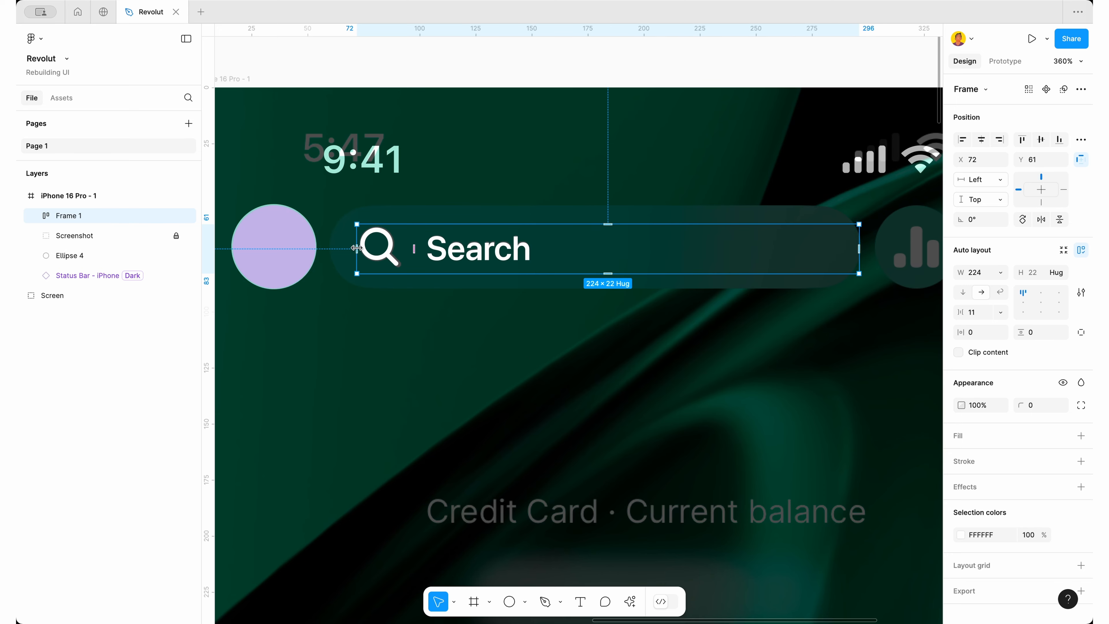
left_click_drag(356, 253, 332, 254)
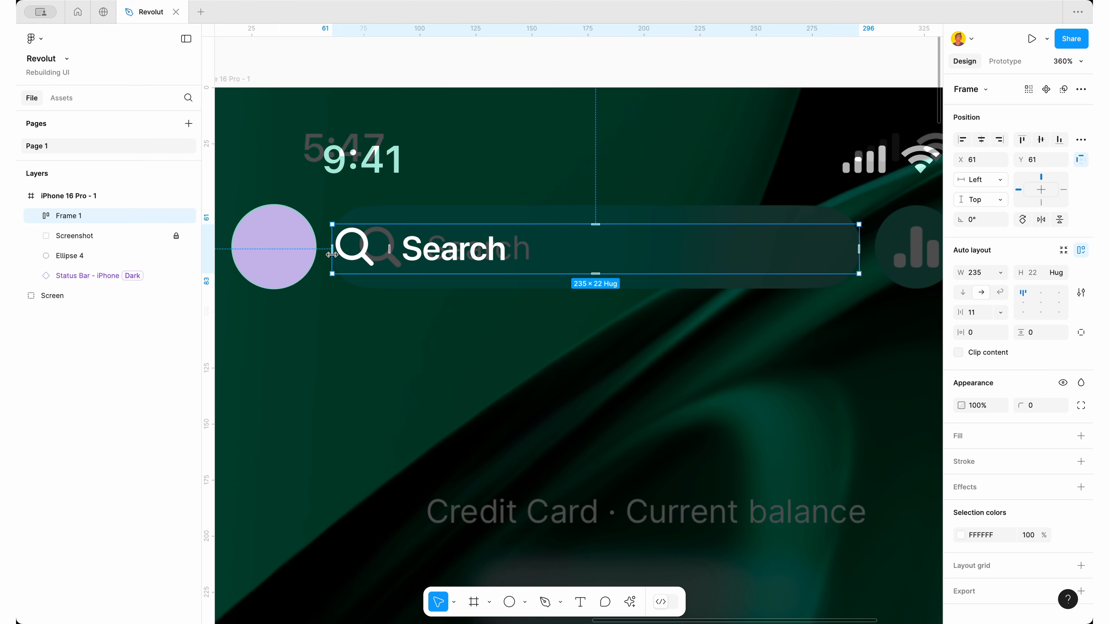
Set the search frame's left padding to 12, after comparing 7 and 11 against the overlay
left_click(979, 334)
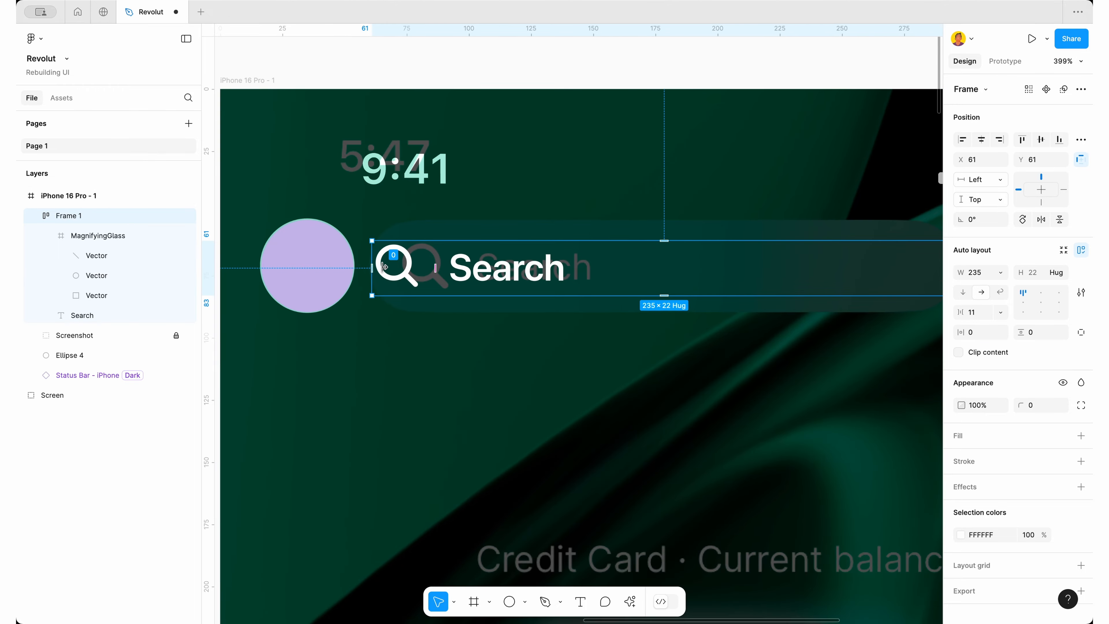
left_click(457, 326)
scroll(460, 328, "up", 10)
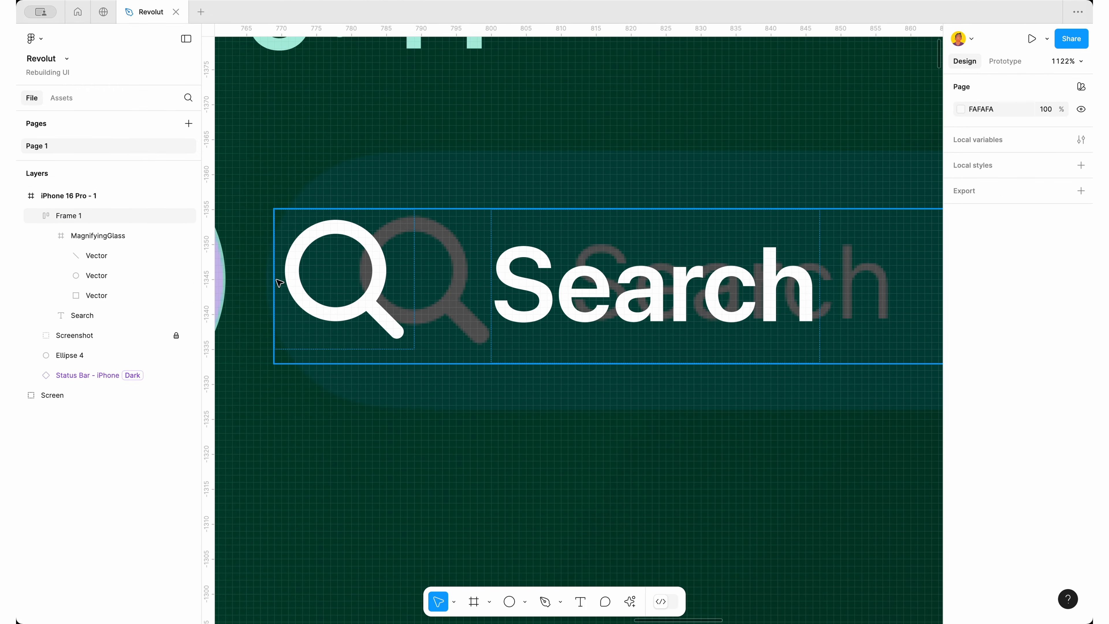
scroll(275, 281, "up", 3)
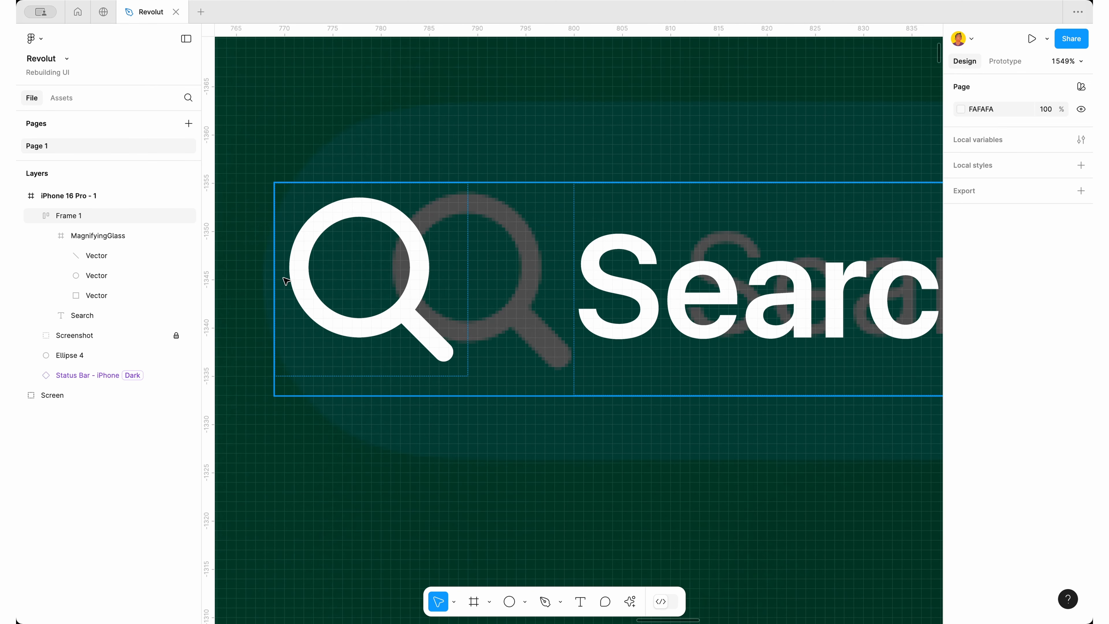
left_click(271, 284)
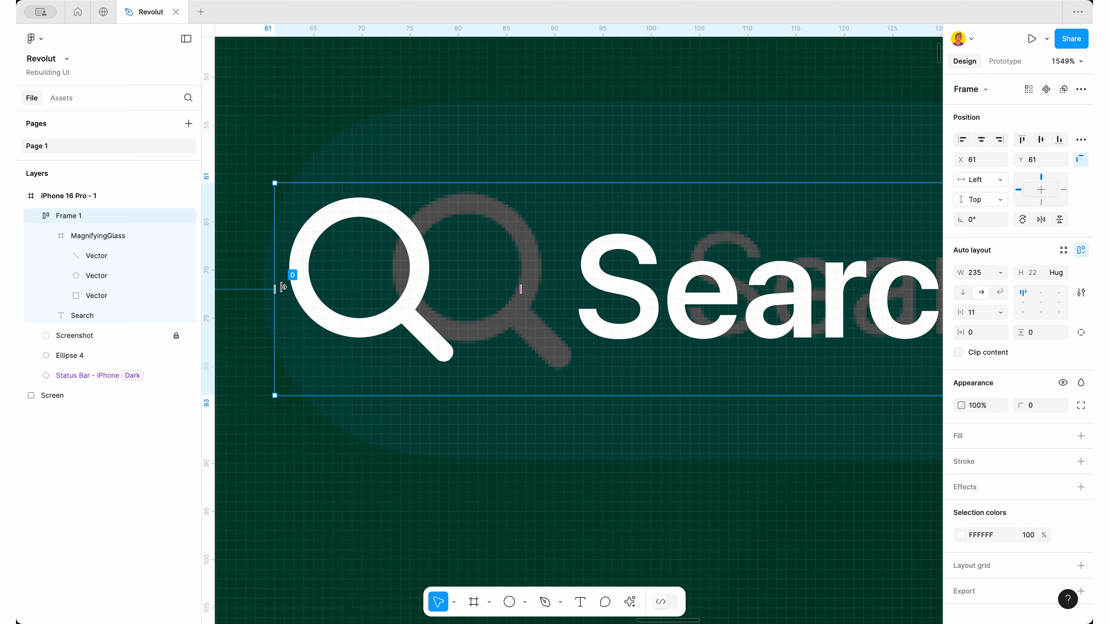
left_click_drag(283, 287, 350, 304)
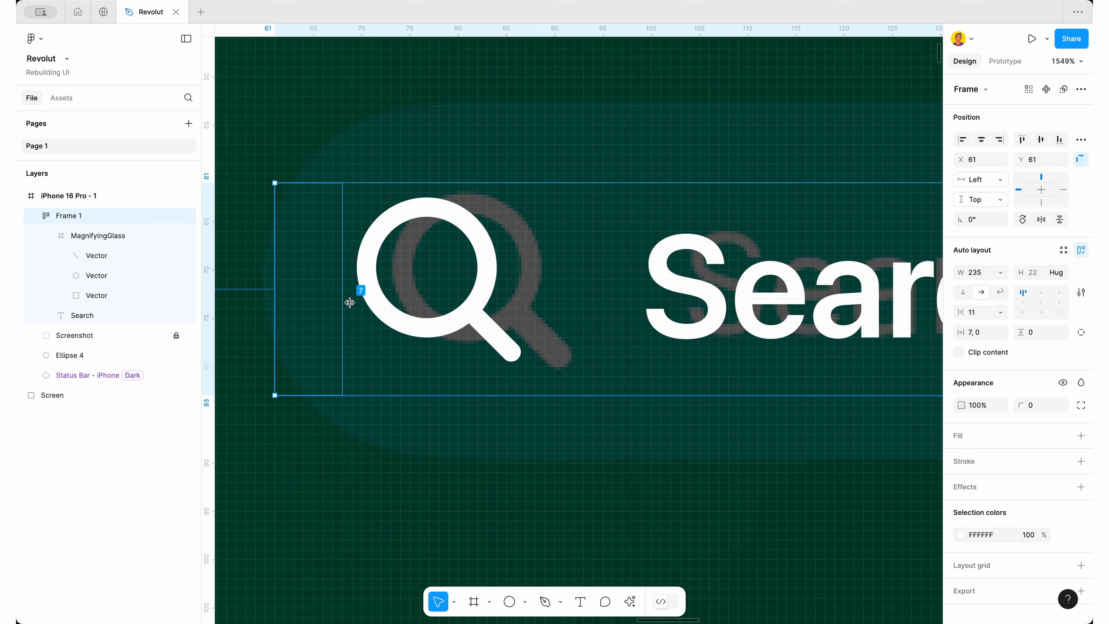
left_click(1082, 334)
left_click(977, 335)
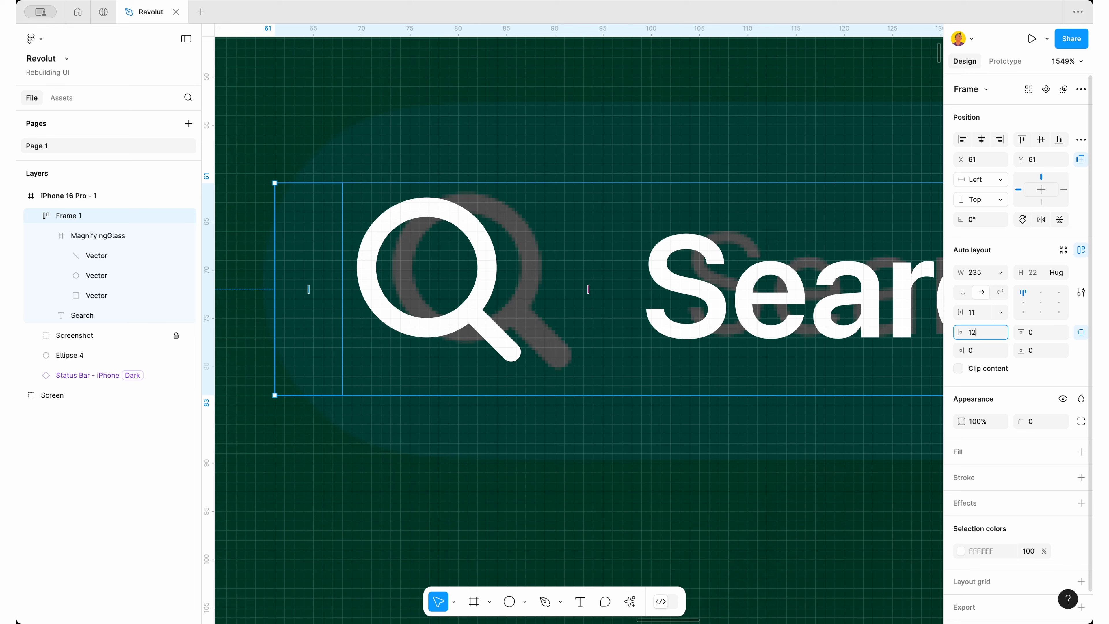
key("Return")
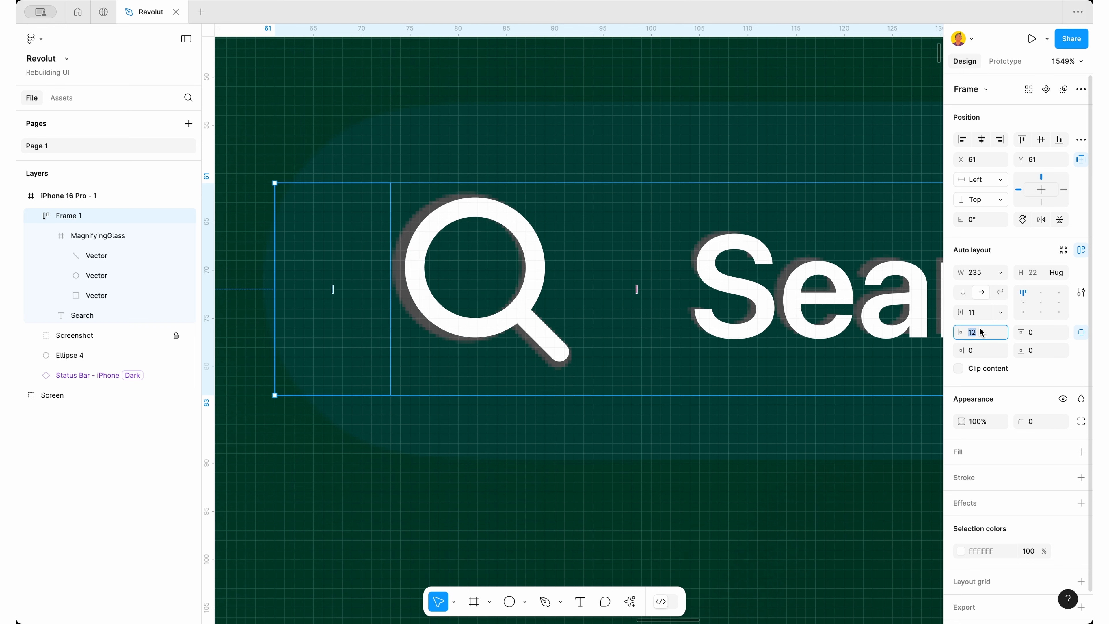
key("Down")
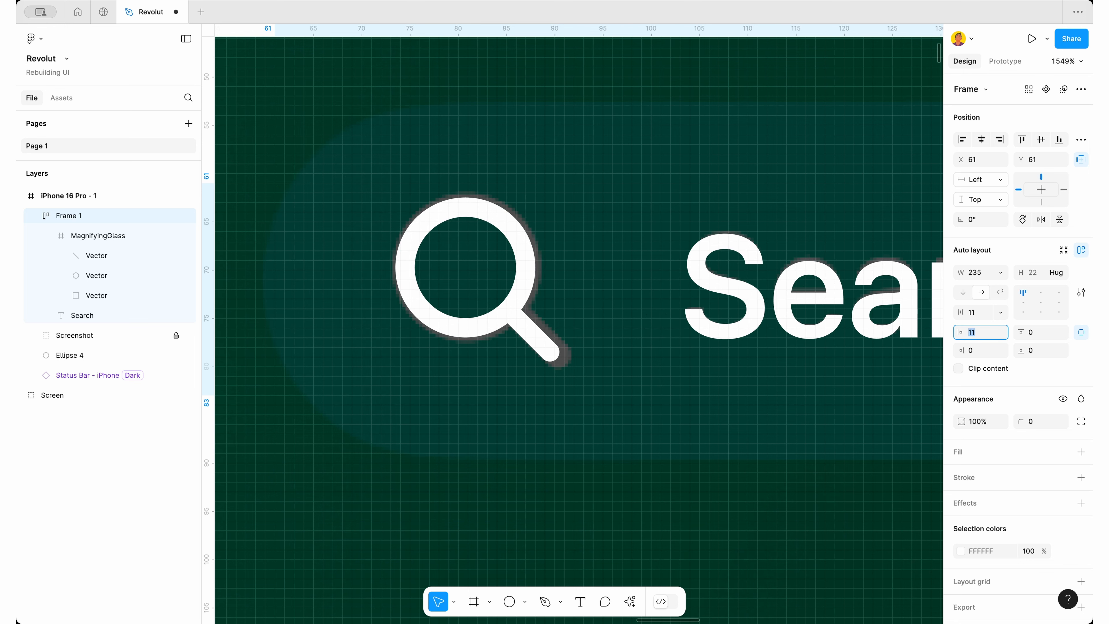
key("Up")
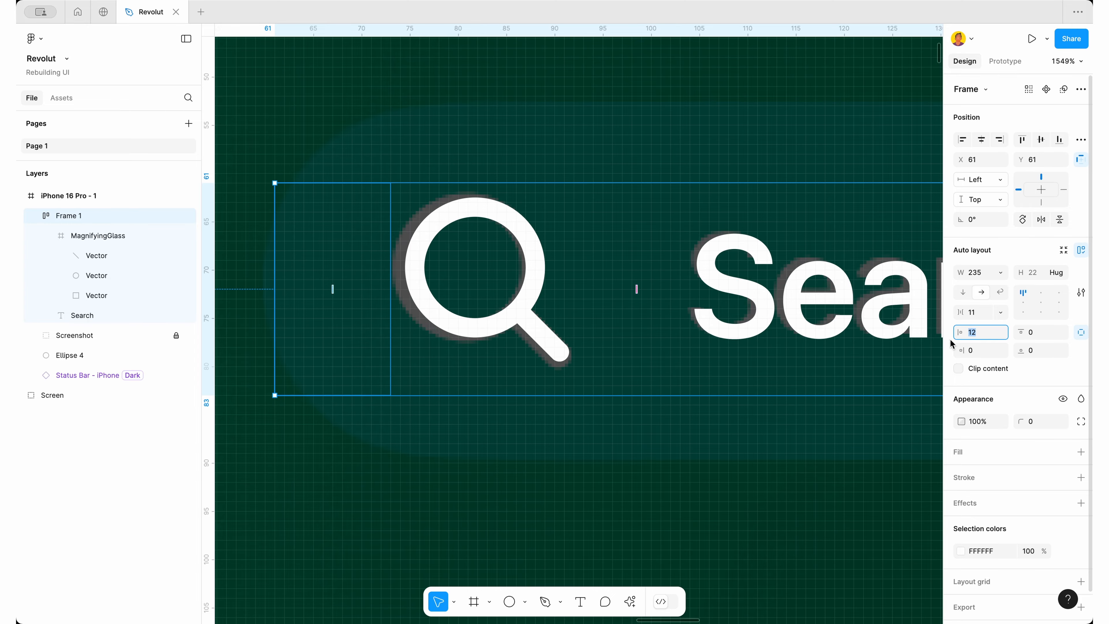
Set the search frame's right padding to 12 to match its left padding
left_click(976, 355)
type("12")
key("Return")
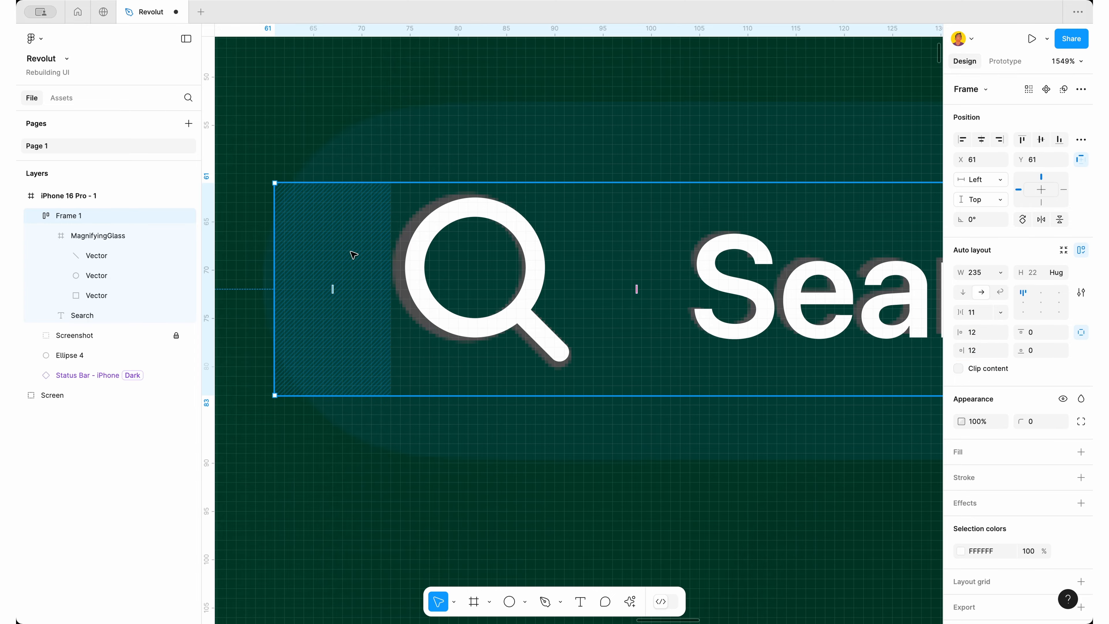
Set the search frame's vertical padding to 4 and nudge the frame up to Y 57
scroll(351, 248, "down", 5)
scroll(616, 287, "down", 5)
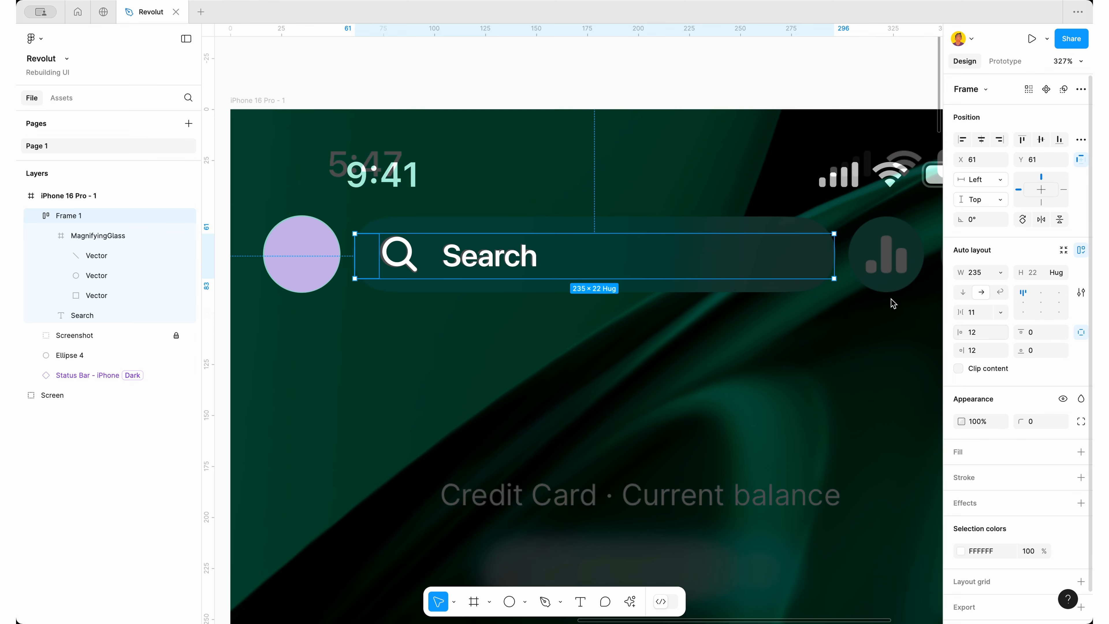
left_click(1080, 334)
left_click(1047, 333)
type("4")
key("Return")
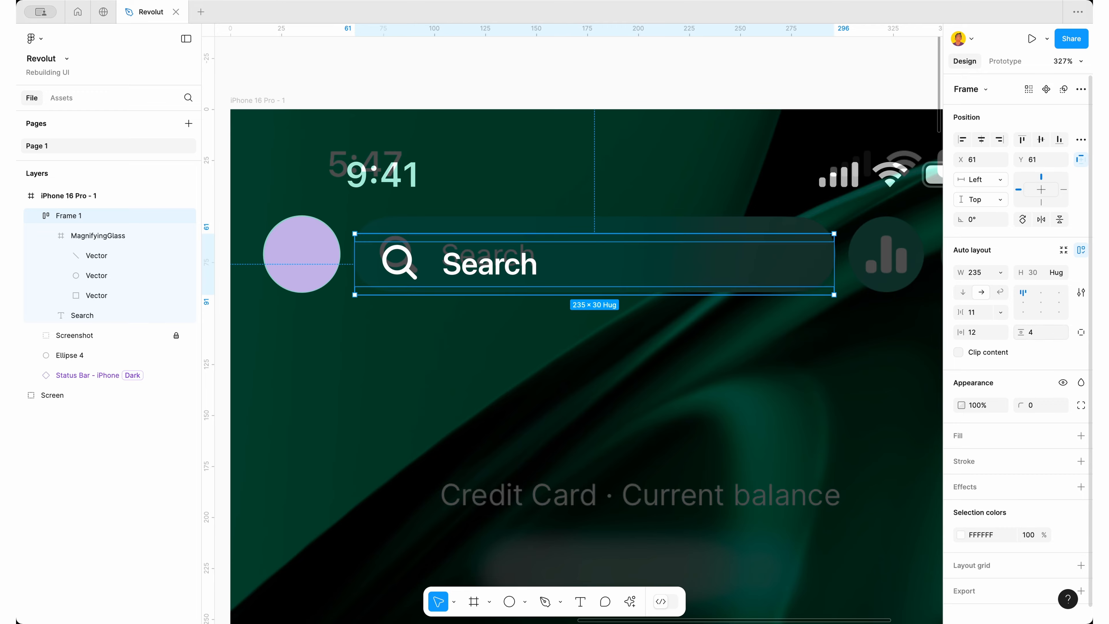
scroll(540, 227, "up", 3)
key("Up")
key("Up")
key("Up")
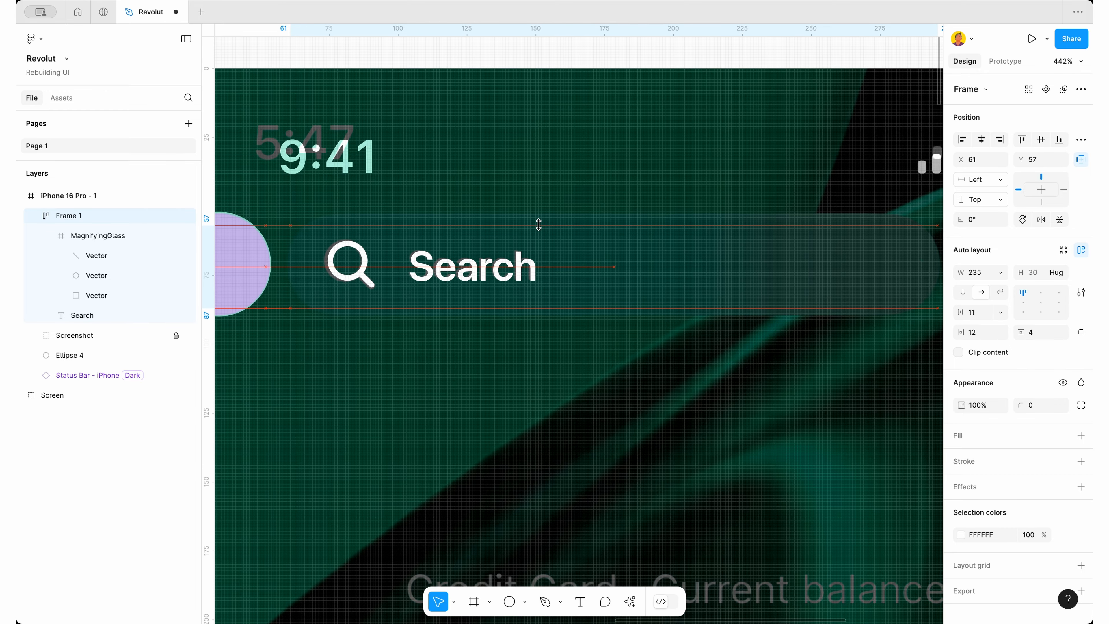
Increase the search frame's vertical padding to 6 and nudge the frame to Y 54
left_click(1042, 333)
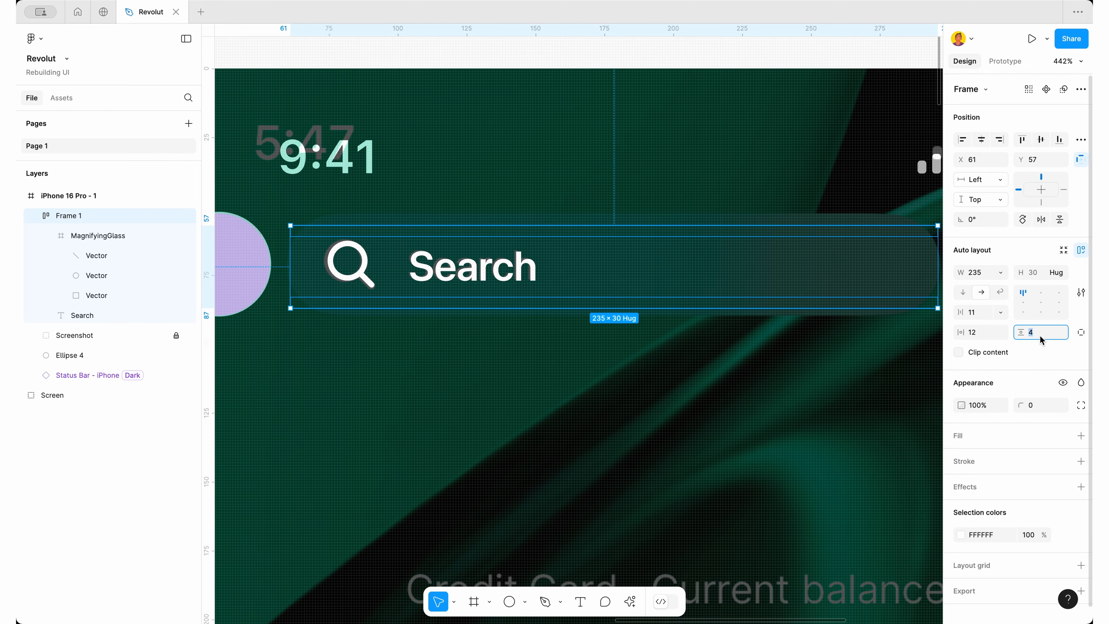
type("6")
key("Return")
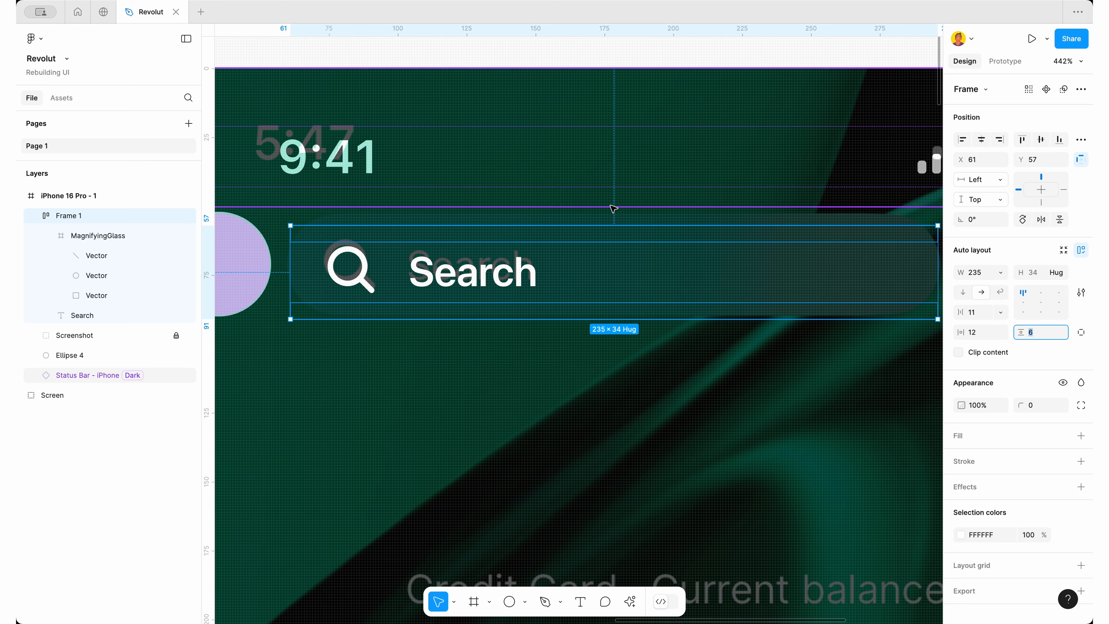
key("Up")
key("Up")
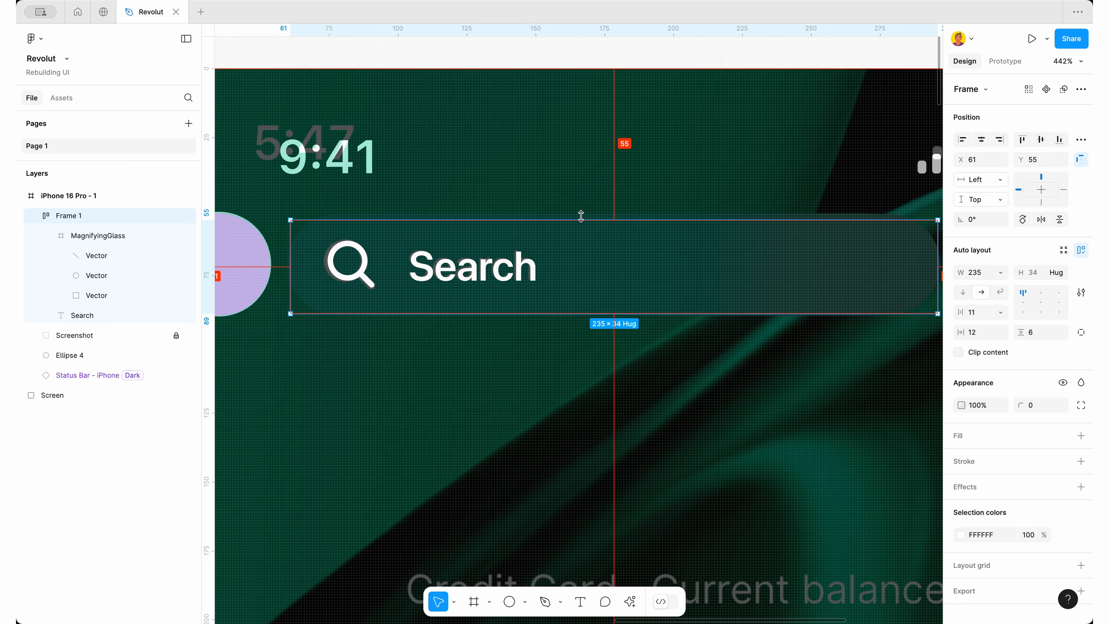
key("Up")
key("Up")
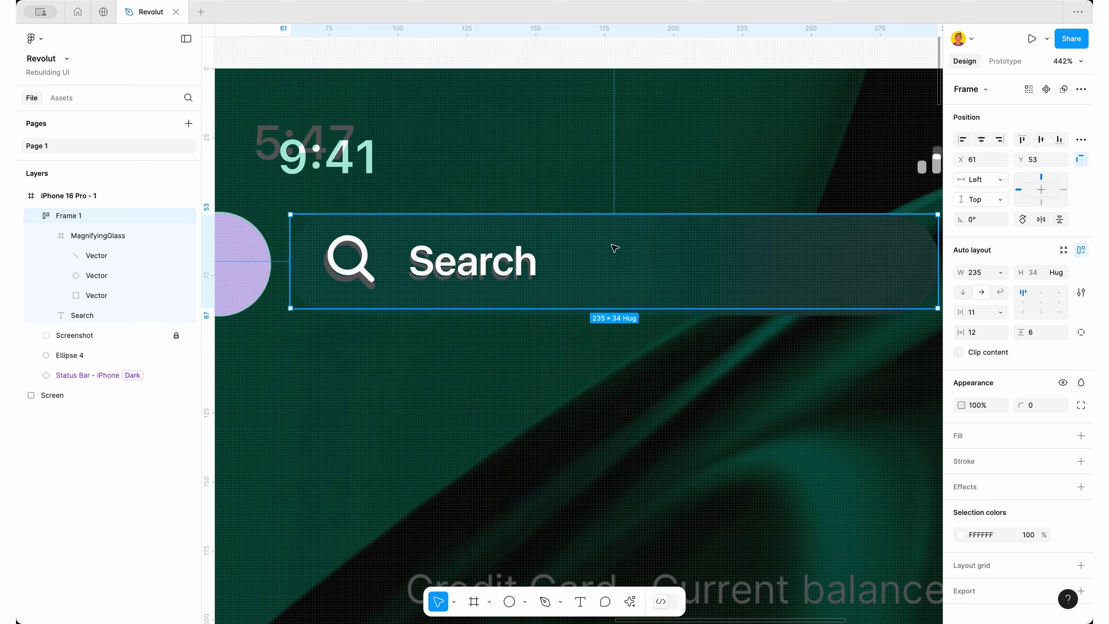
key("Down")
scroll(615, 250, "up", 5)
key("alt")
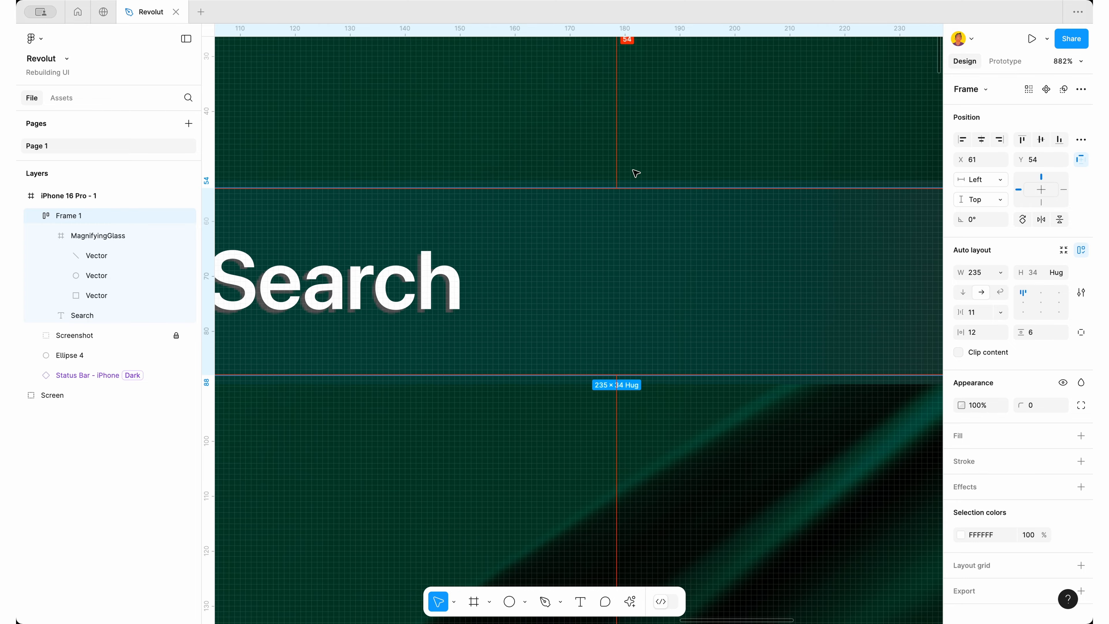
Increase the search frame's vertical padding to 8 and move the frame to Y 53
left_click(1033, 333)
key("Up")
key("Up")
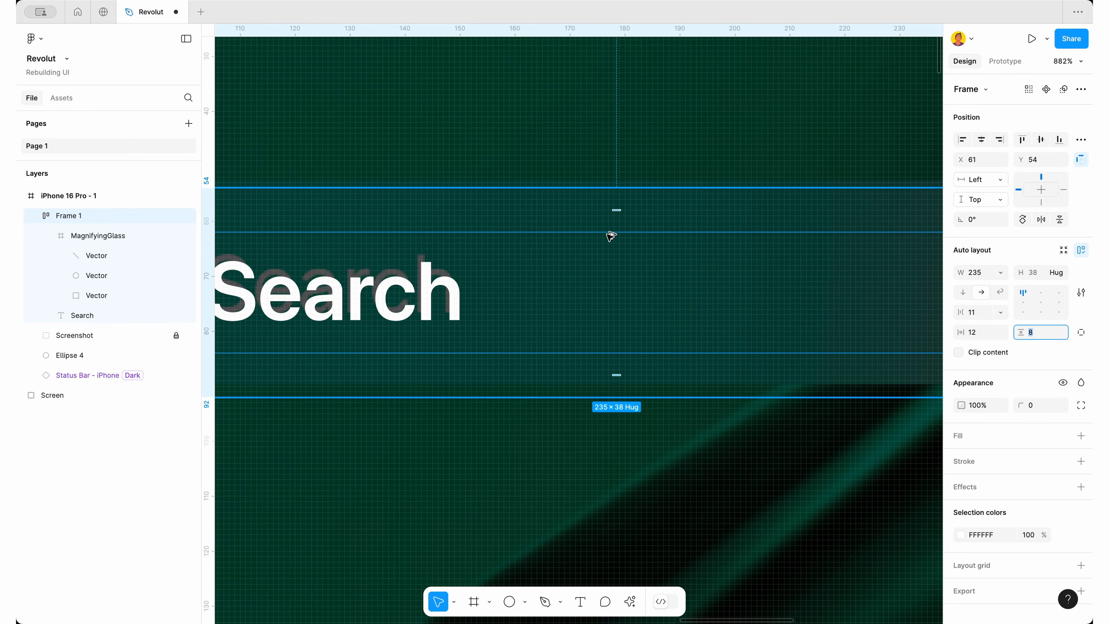
scroll(613, 232, "down", 5)
key("Up")
key("Down")
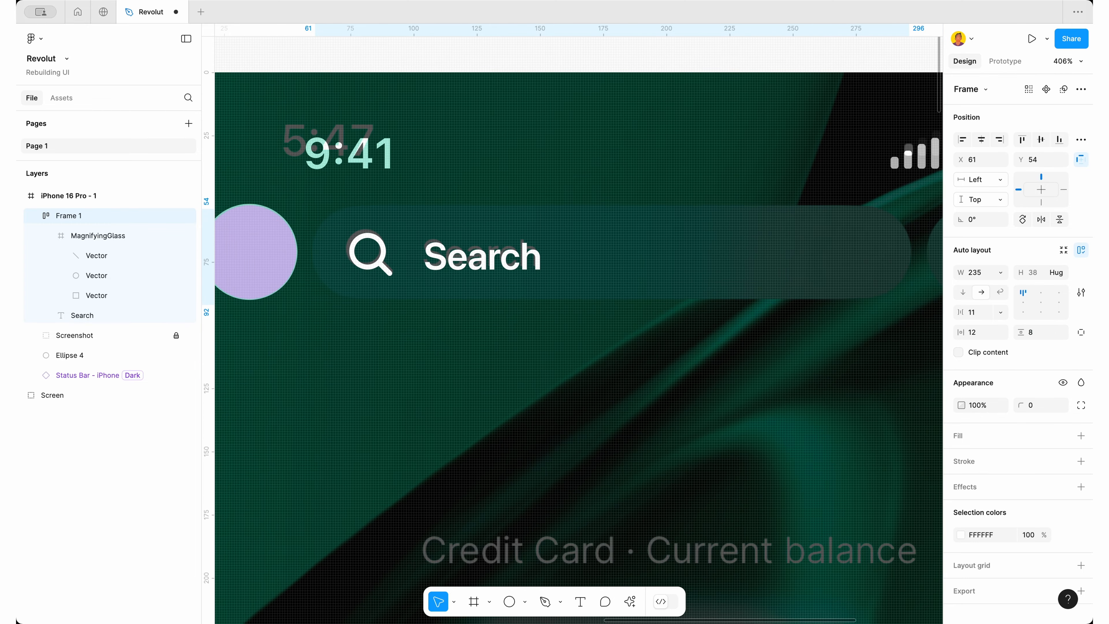
key("Escape")
Add a white FFFFFF fill to the search frame and compare it with the original screen's search bar
scroll(391, 236, "down", 10)
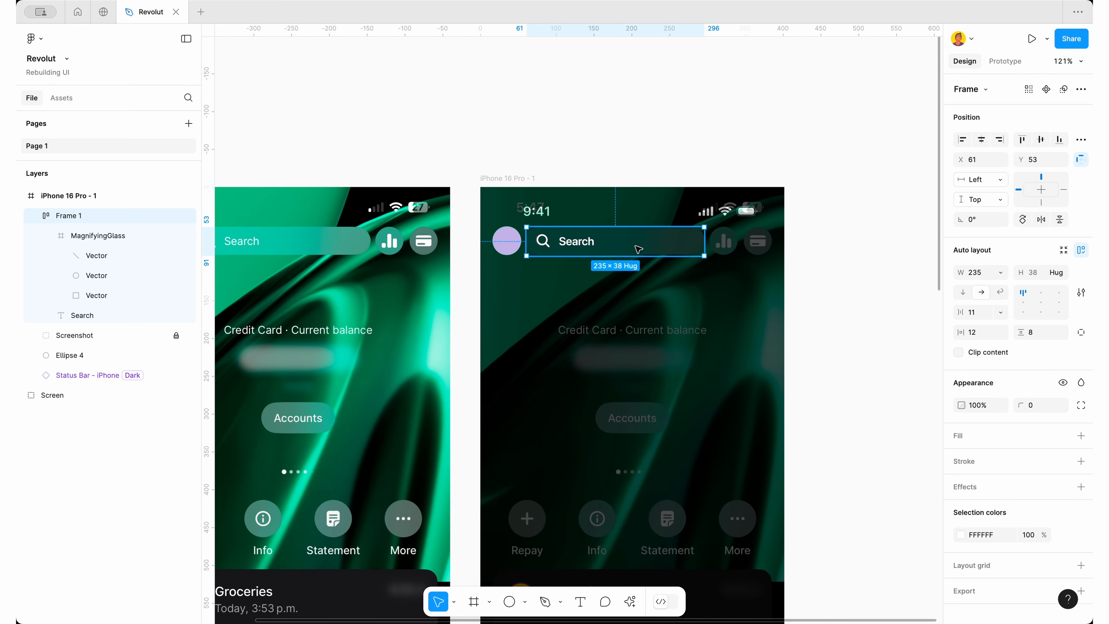
scroll(611, 238, "up", 5)
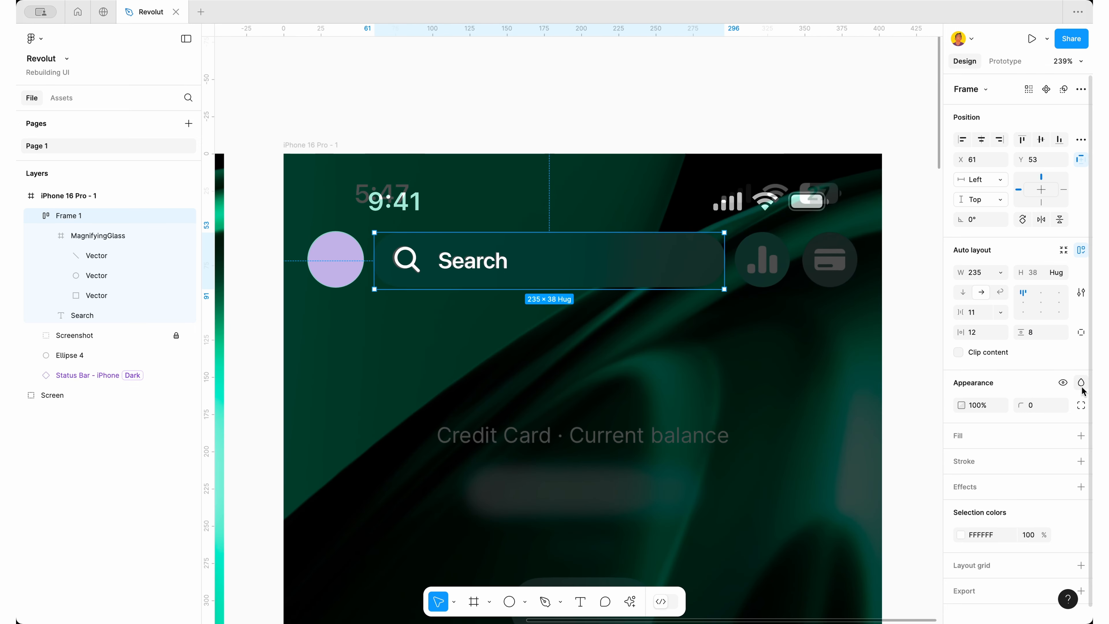
left_click(1083, 436)
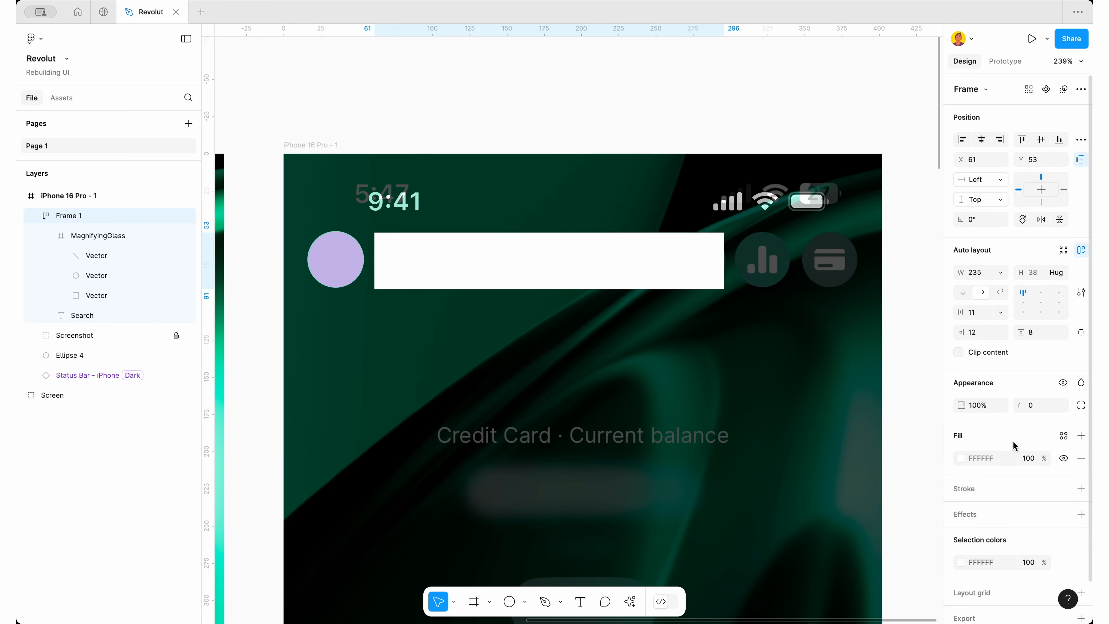
scroll(611, 257, "down", 5)
scroll(591, 248, "left", 3)
scroll(290, 233, "left", 1)
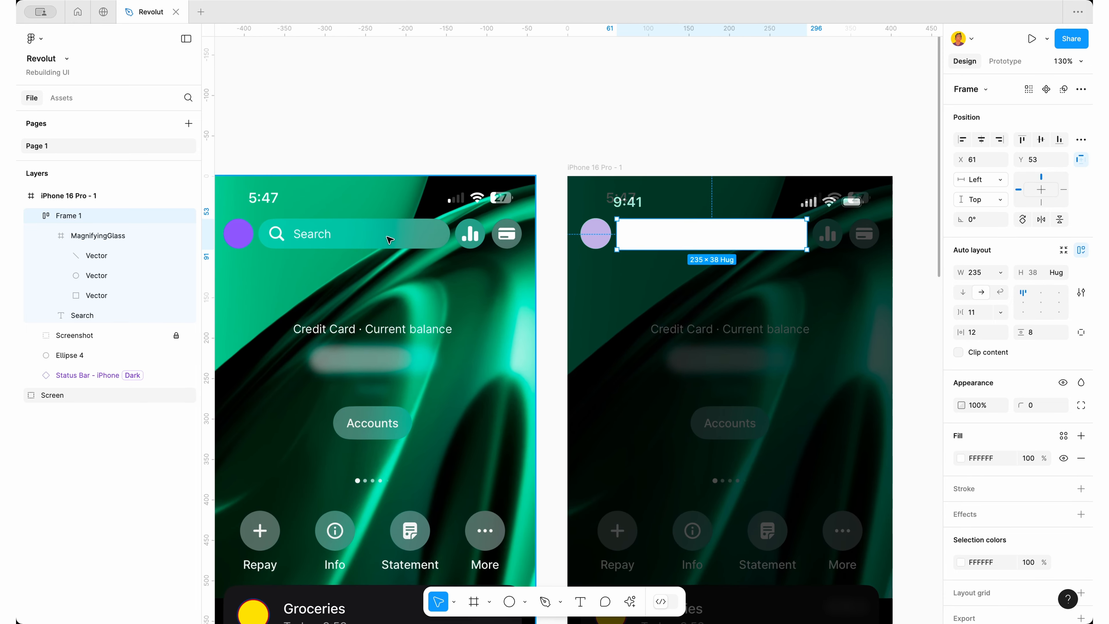
Reduce the search frame's fill opacity to 20%
left_click(1033, 456)
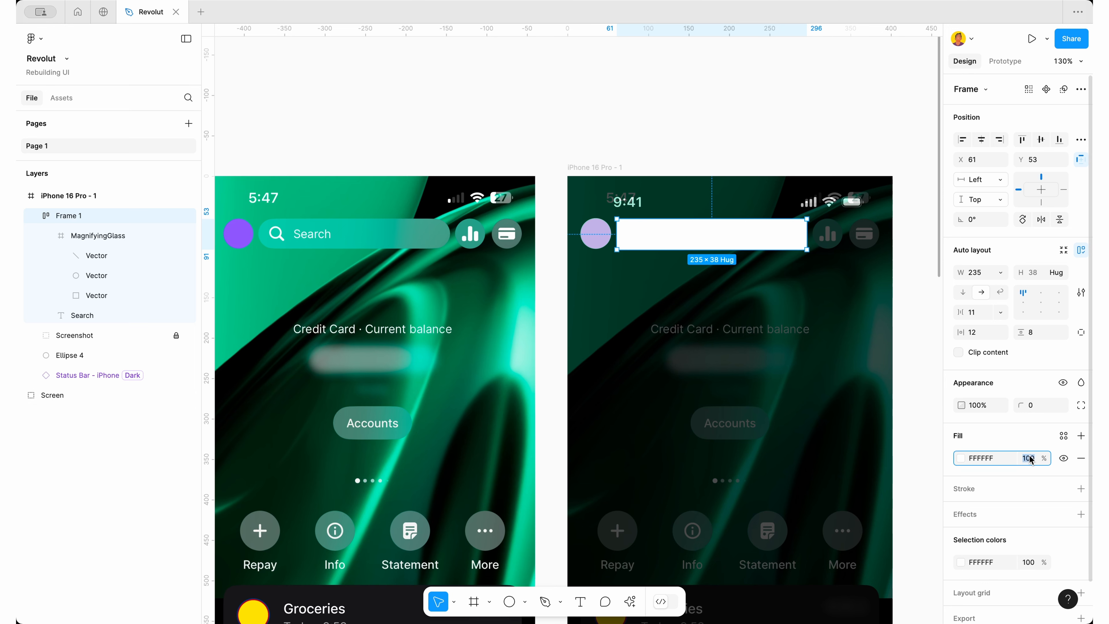
type("70")
key("Return")
key("shift+Down")
key("shift+Down")
key("shift+Down")
key("shift+Down")
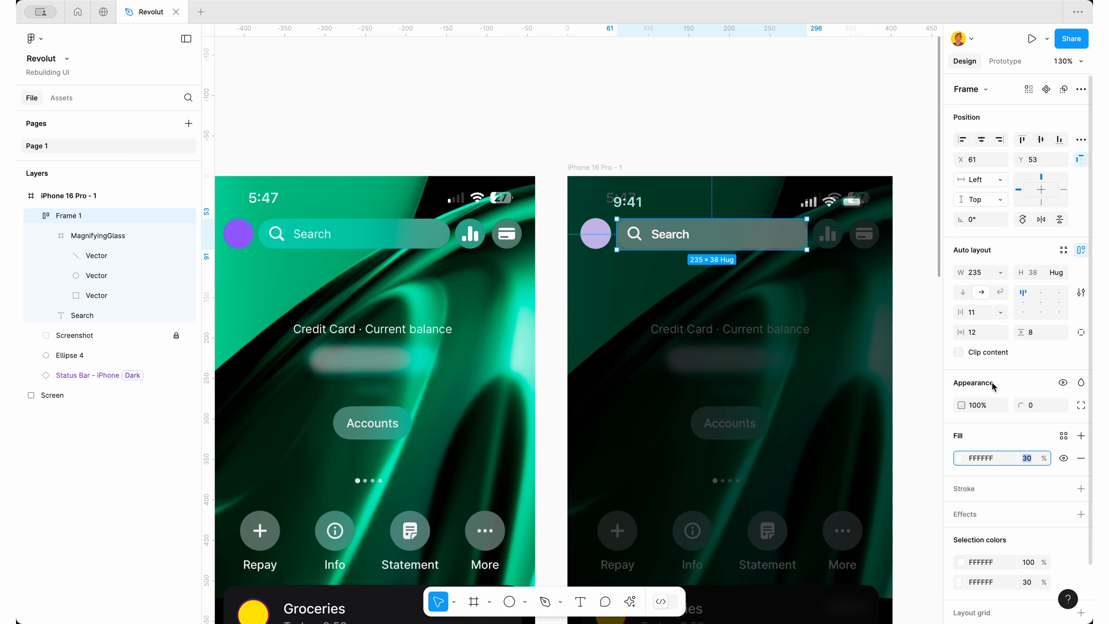
key("shift+Down")
Set the search frame's corner radius to 100
scroll(1030, 430, "down", 1)
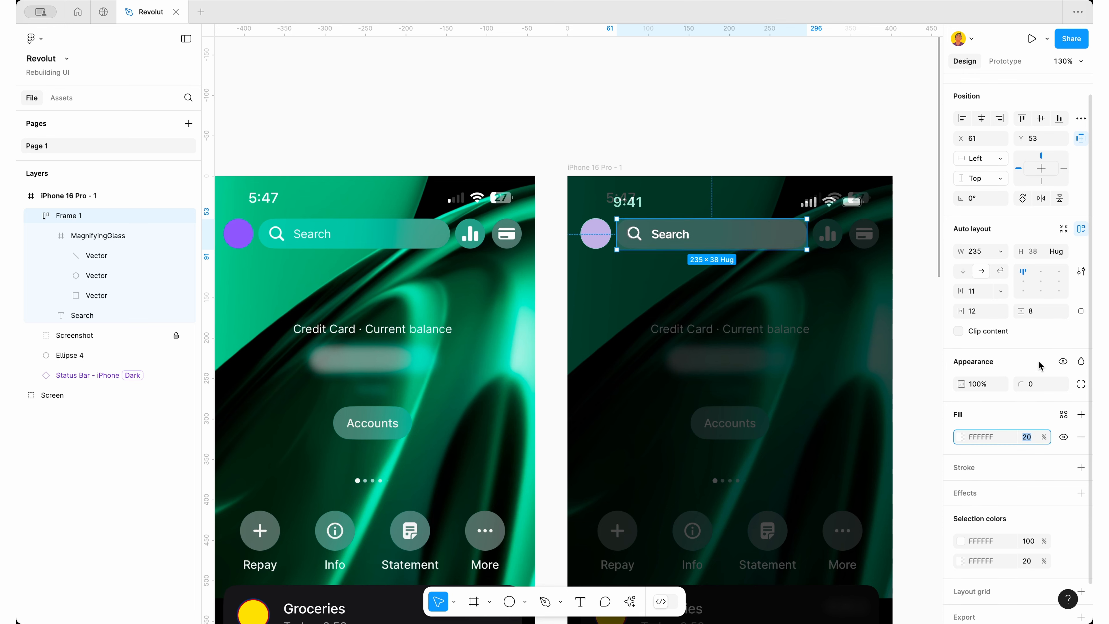
left_click(1036, 386)
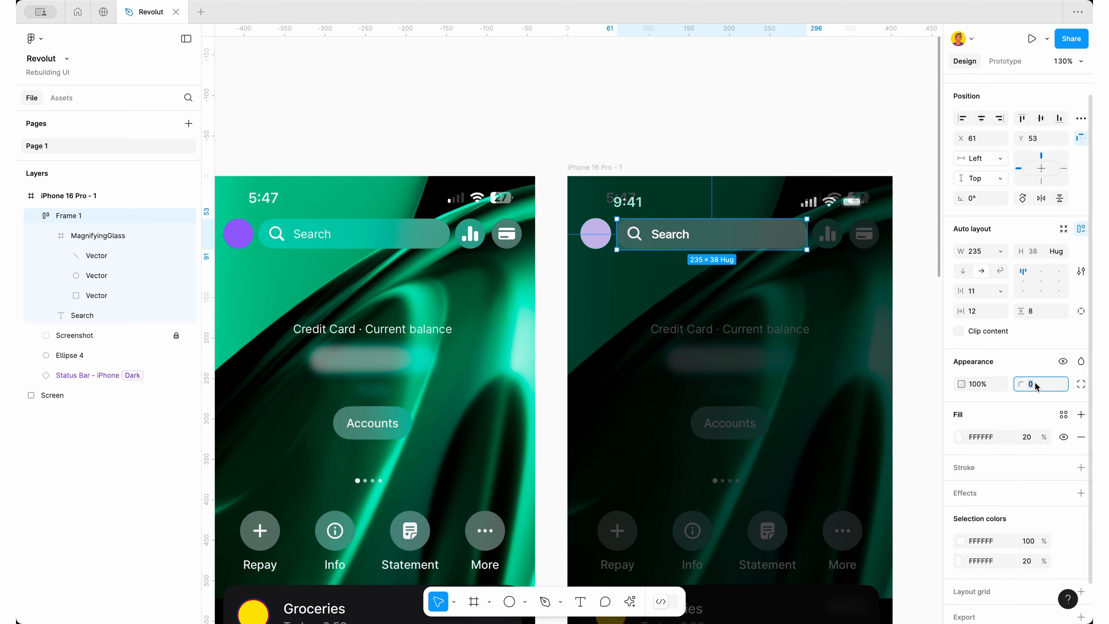
type("100")
key("Return")
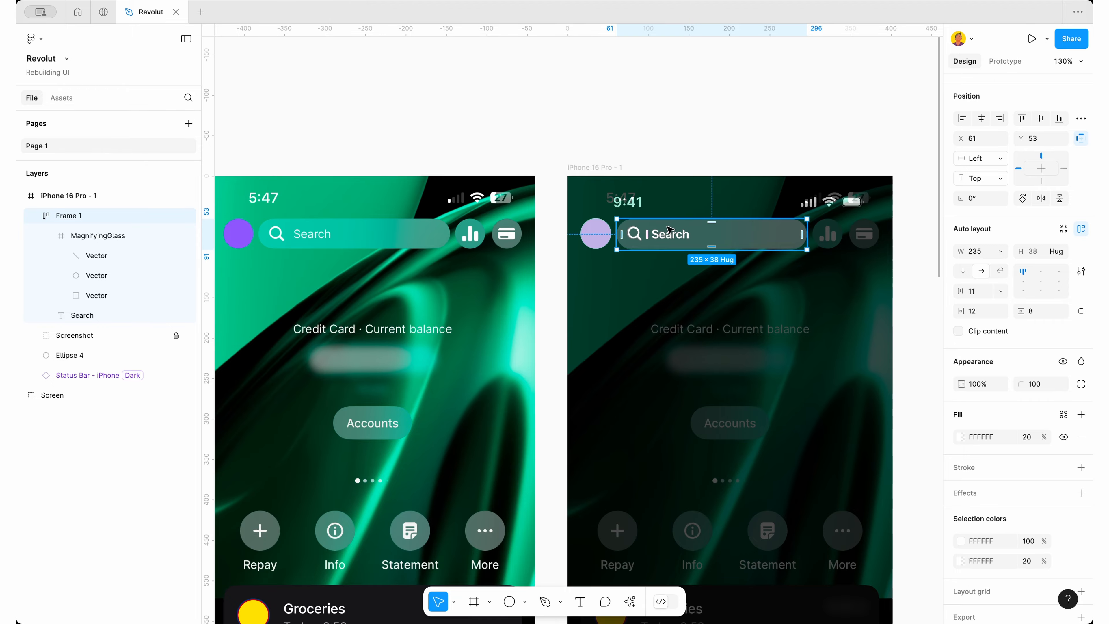
Reduce the gap between the search frame's magnifying glass and its text to 10
scroll(652, 233, "up", 5)
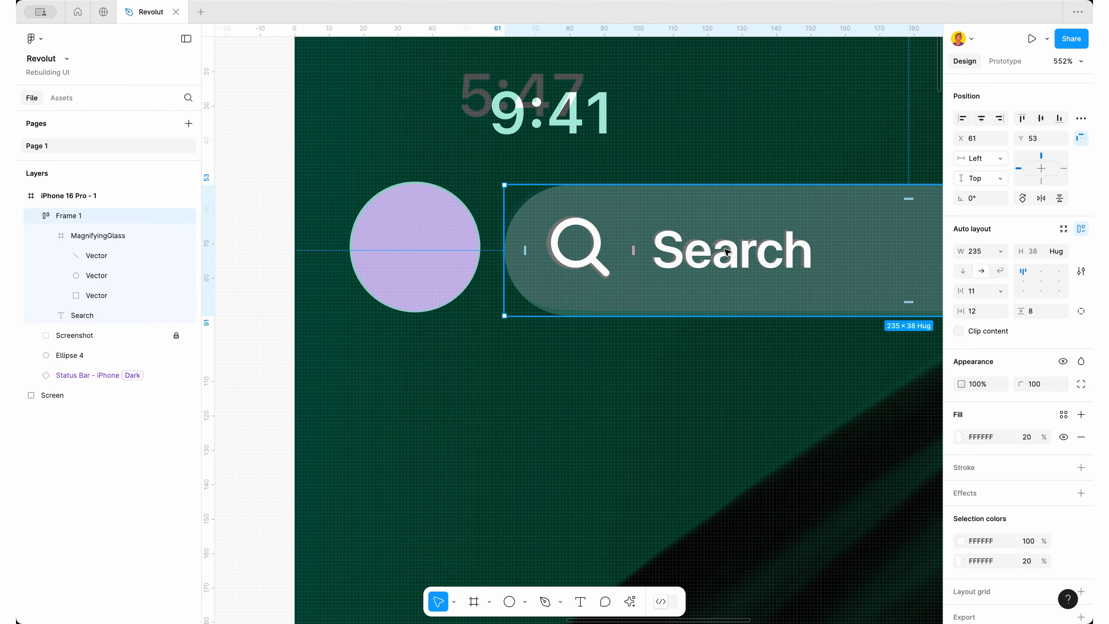
scroll(727, 250, "up", 3)
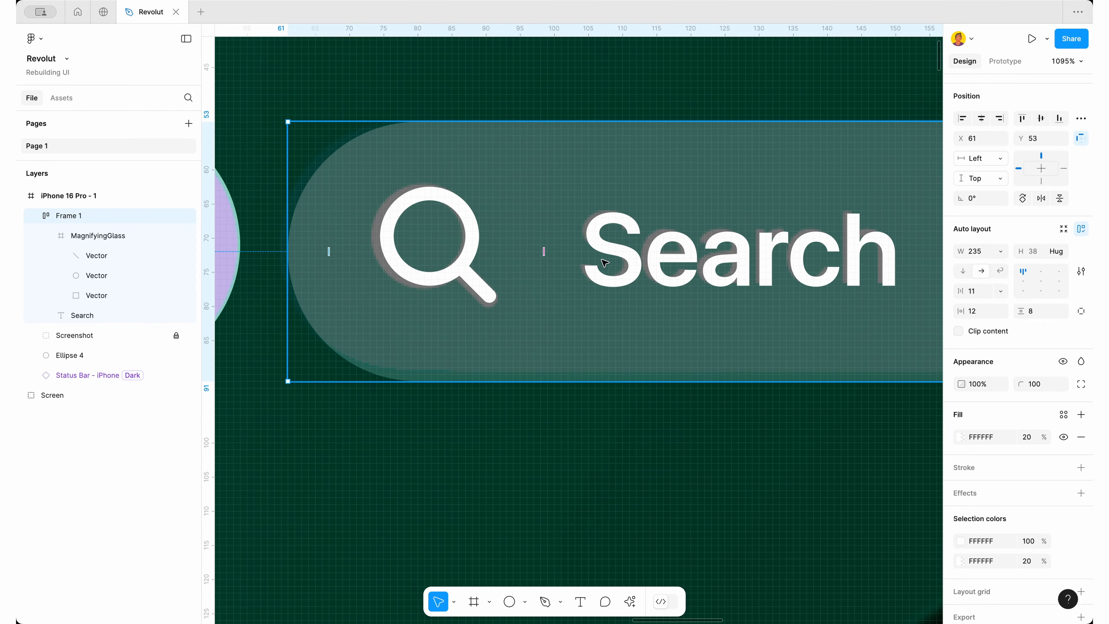
left_click(984, 293)
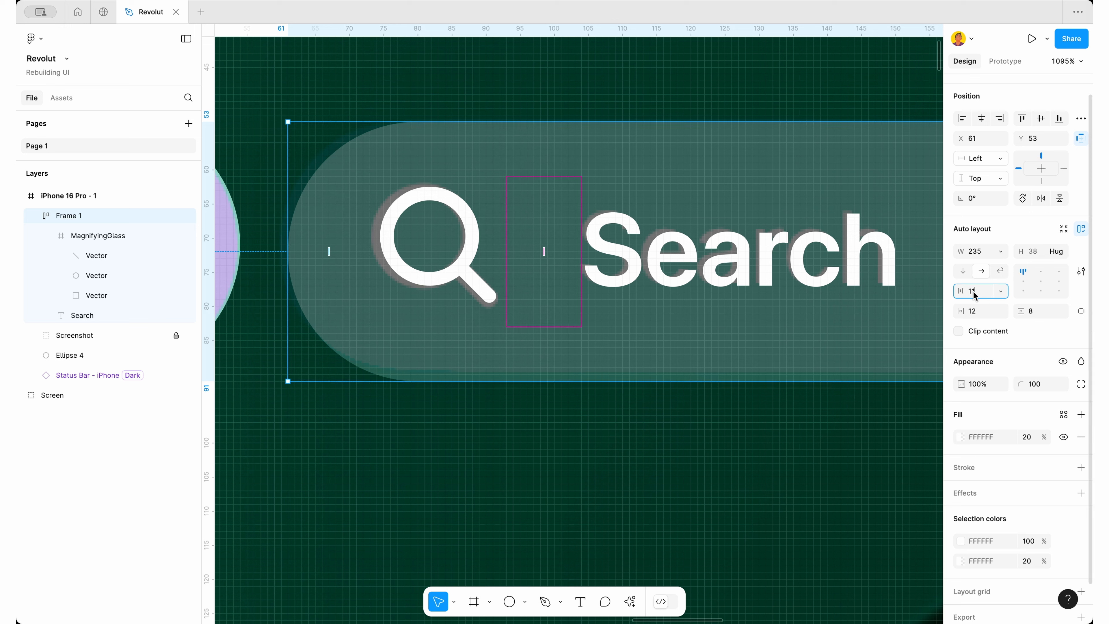
key("Down")
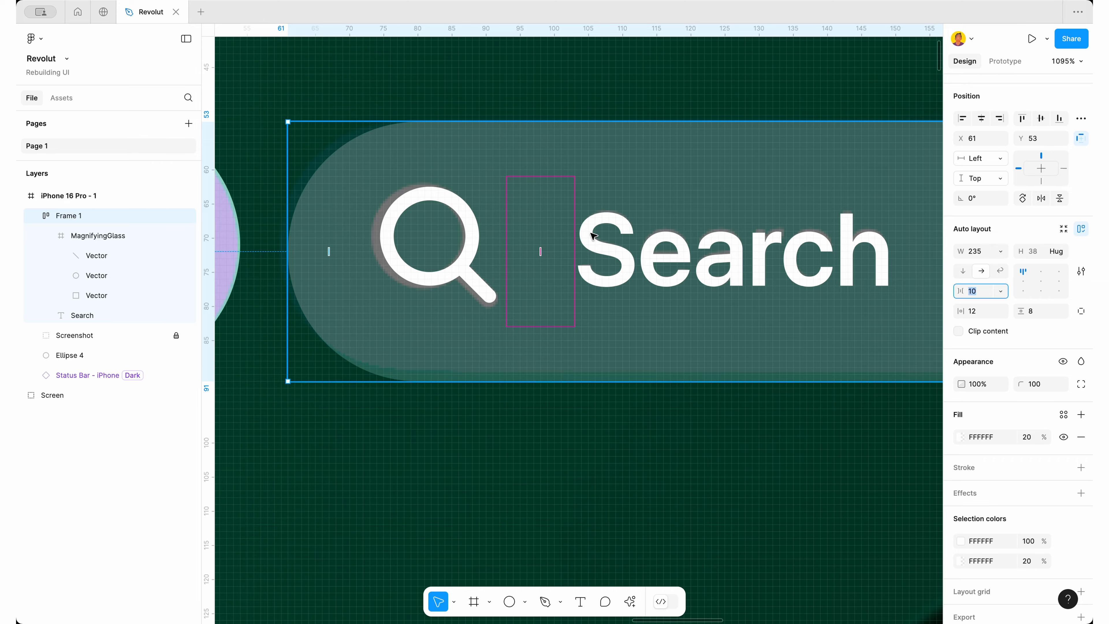
scroll(528, 185, "down", 10)
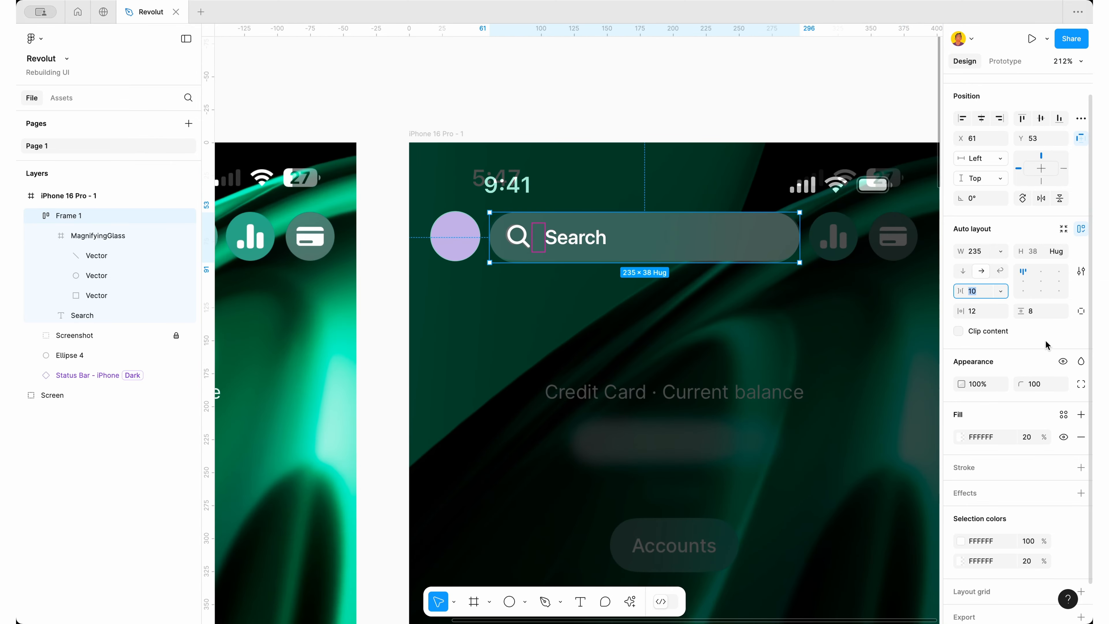
scroll(1044, 345, "down", 1)
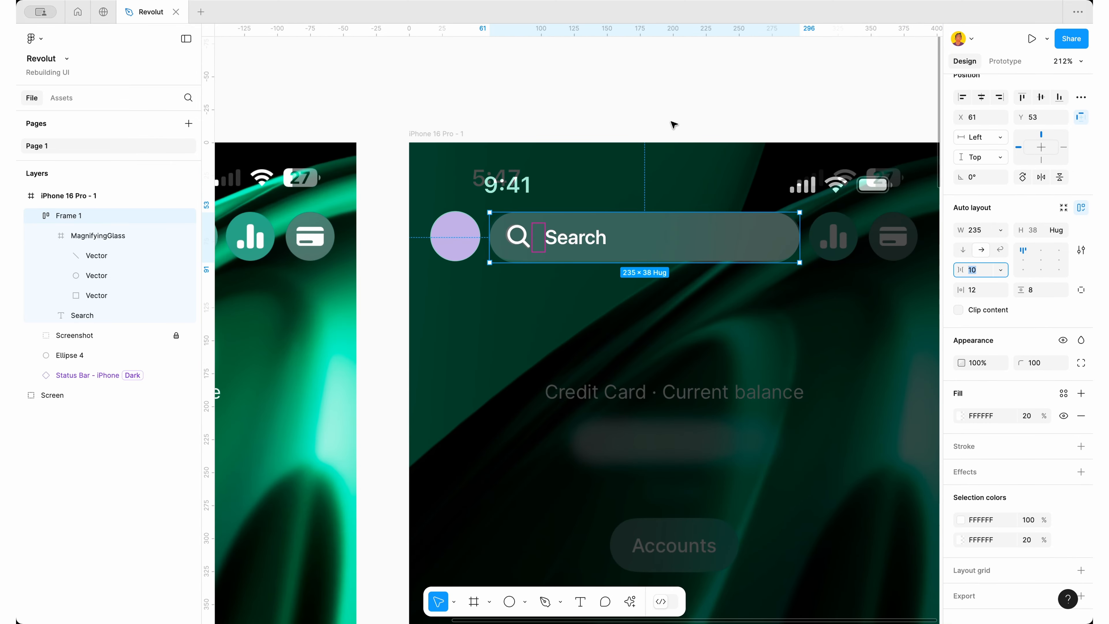
left_click(610, 117)
scroll(606, 115, "down", 5)
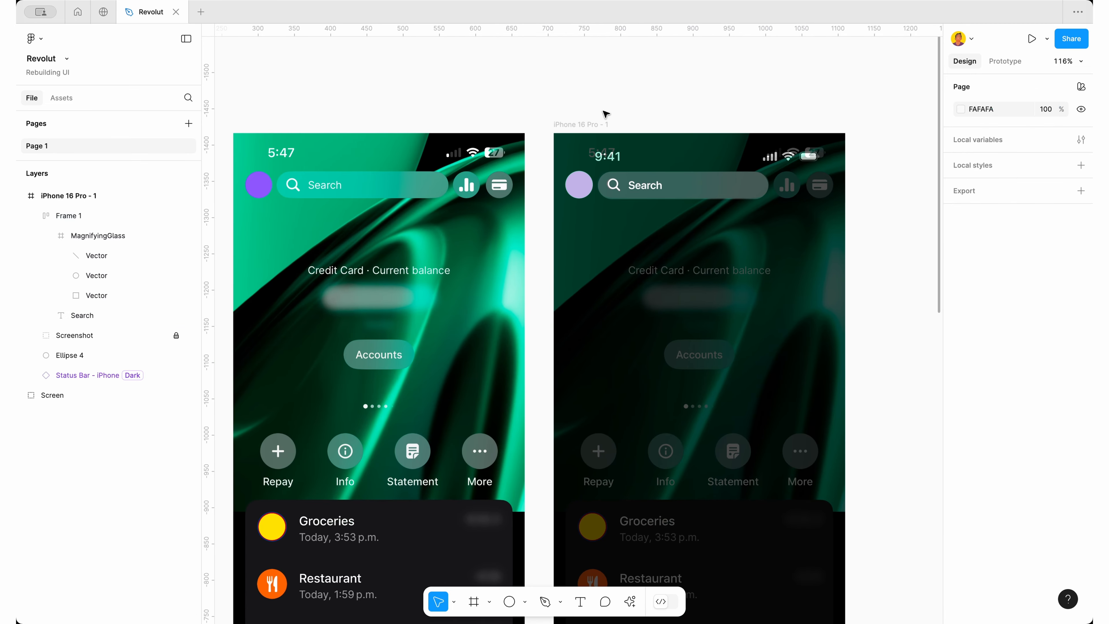
Compare the search bar with the original screen and add a background blur effect of 50 to the search frame
scroll(327, 166, "up", 7)
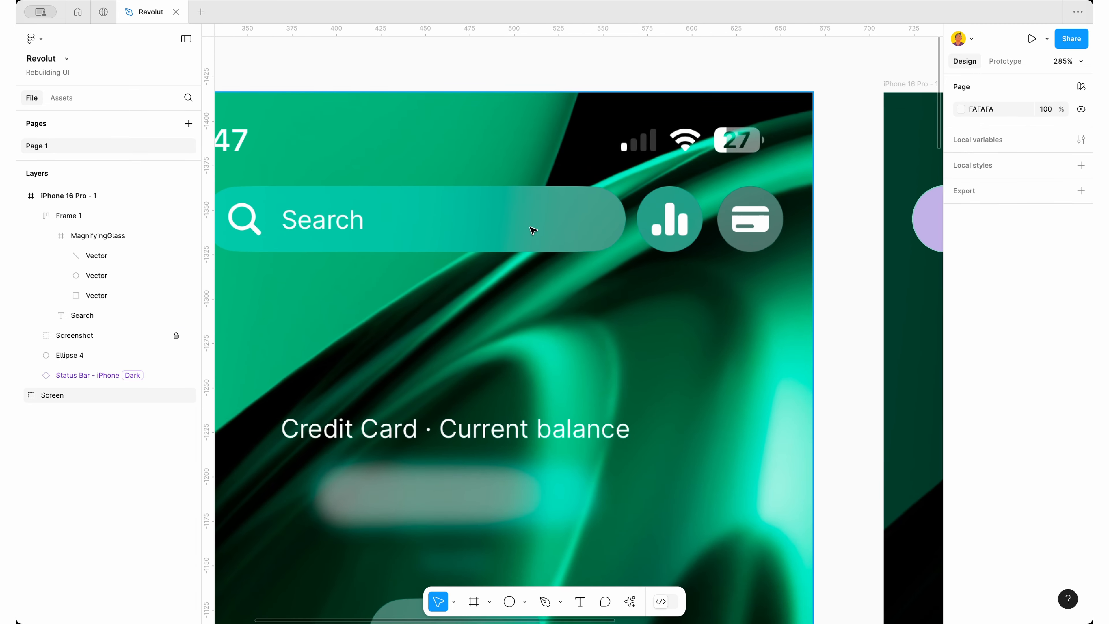
scroll(533, 230, "down", 5)
scroll(612, 223, "right", 5)
left_click(672, 221)
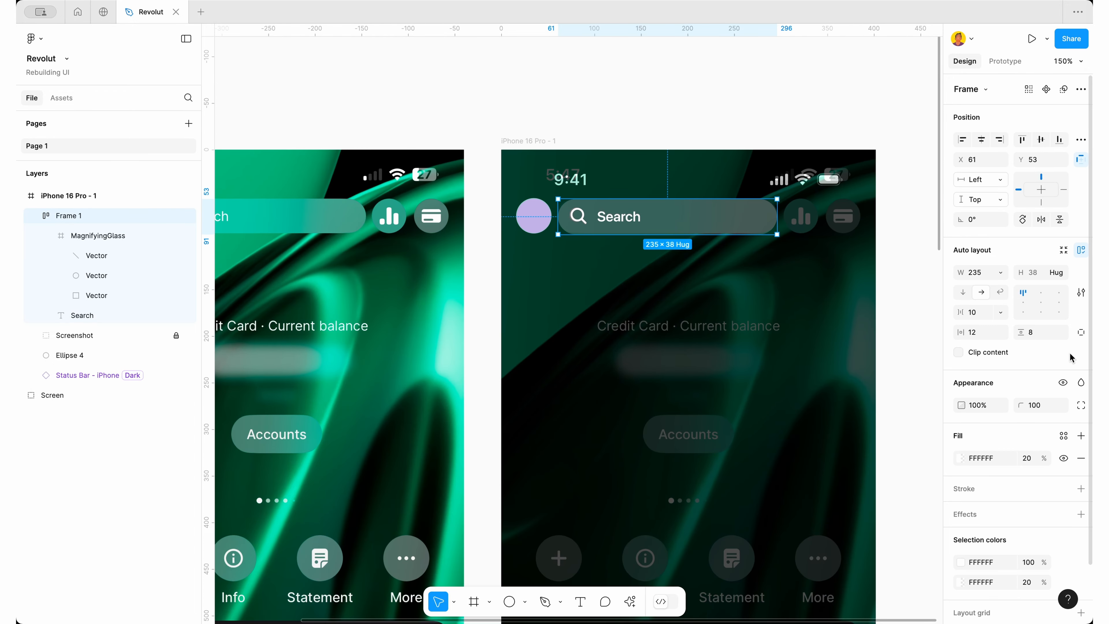
scroll(1071, 358, "down", 2)
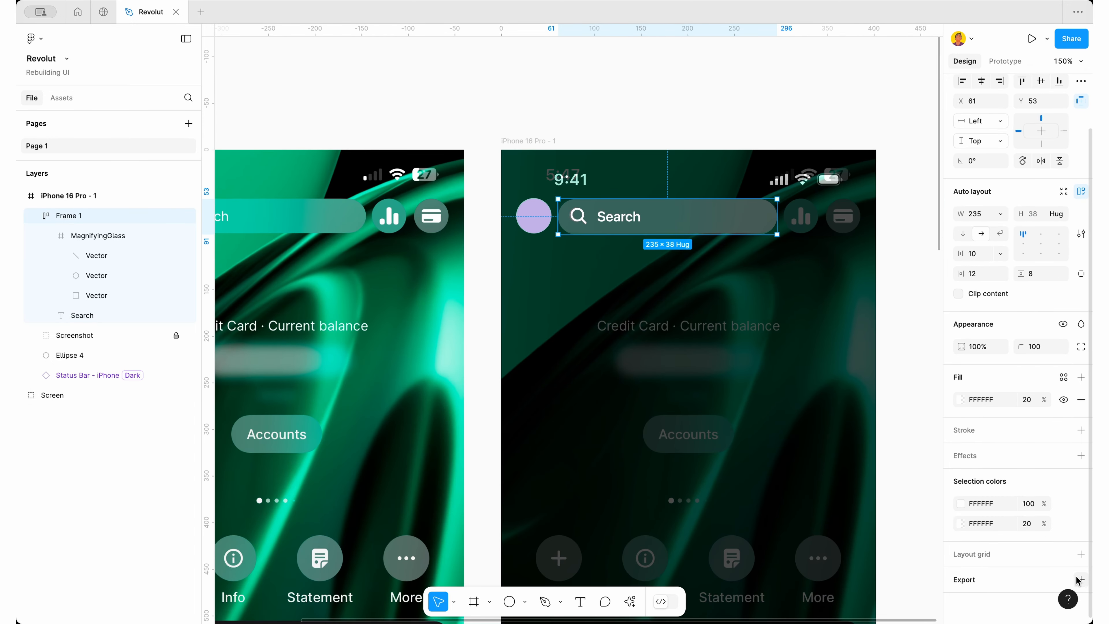
left_click(1080, 456)
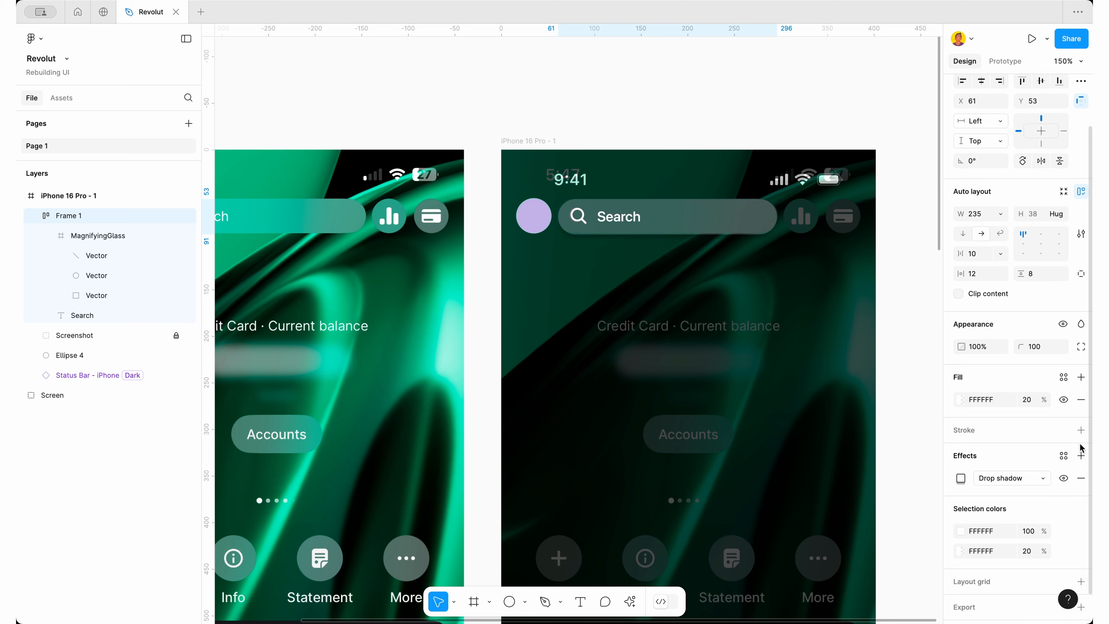
left_click(1010, 478)
left_click(1008, 508)
left_click(961, 479)
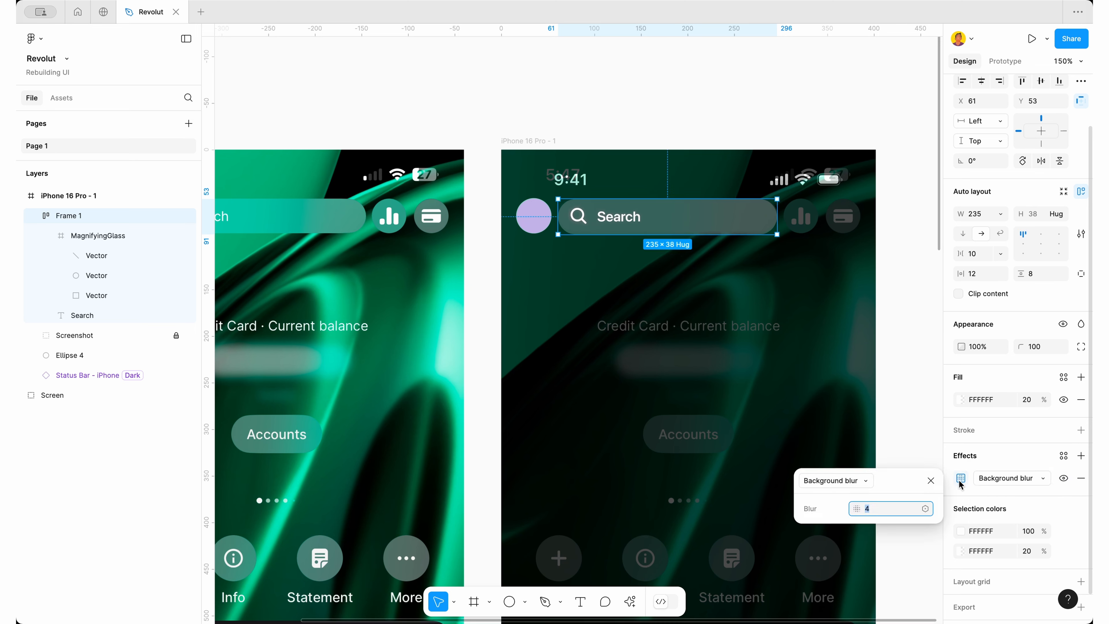
type("24")
key("Return")
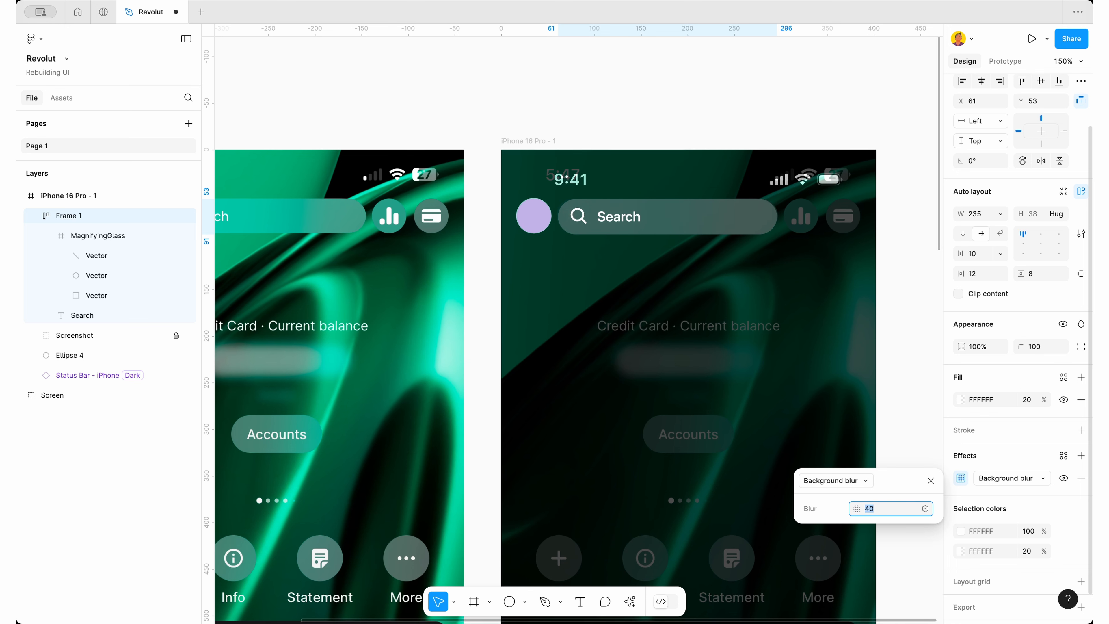
Lower the search frame's white fill opacity to 15% and compare the search bar with the original screen
left_click(1026, 399)
type("10")
key("Return")
key("Up")
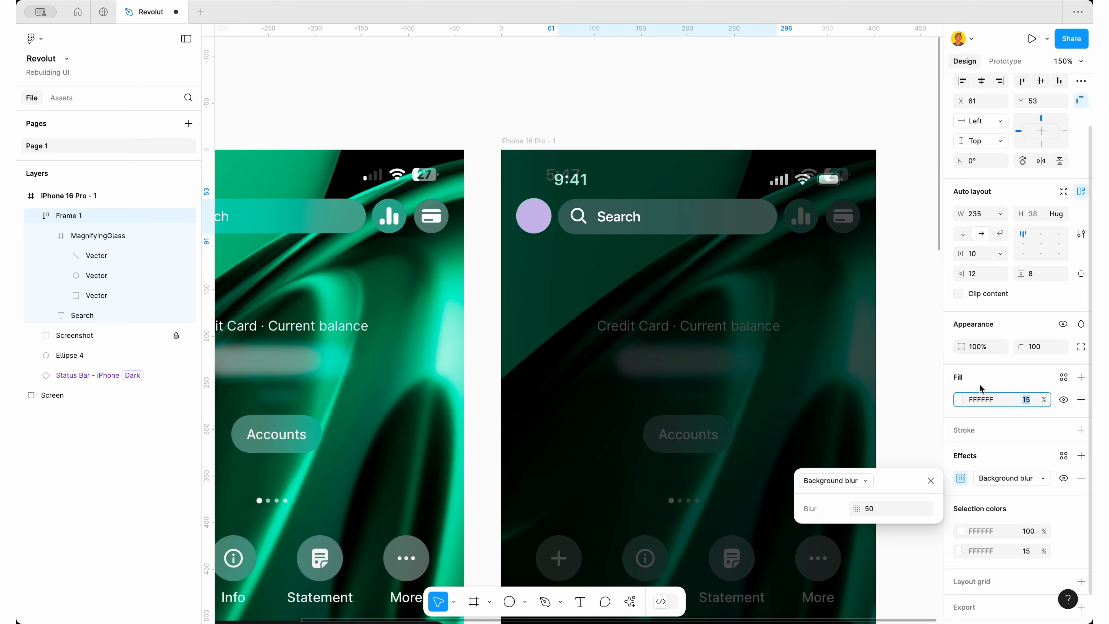
left_click(730, 105)
scroll(730, 106, "down", 4)
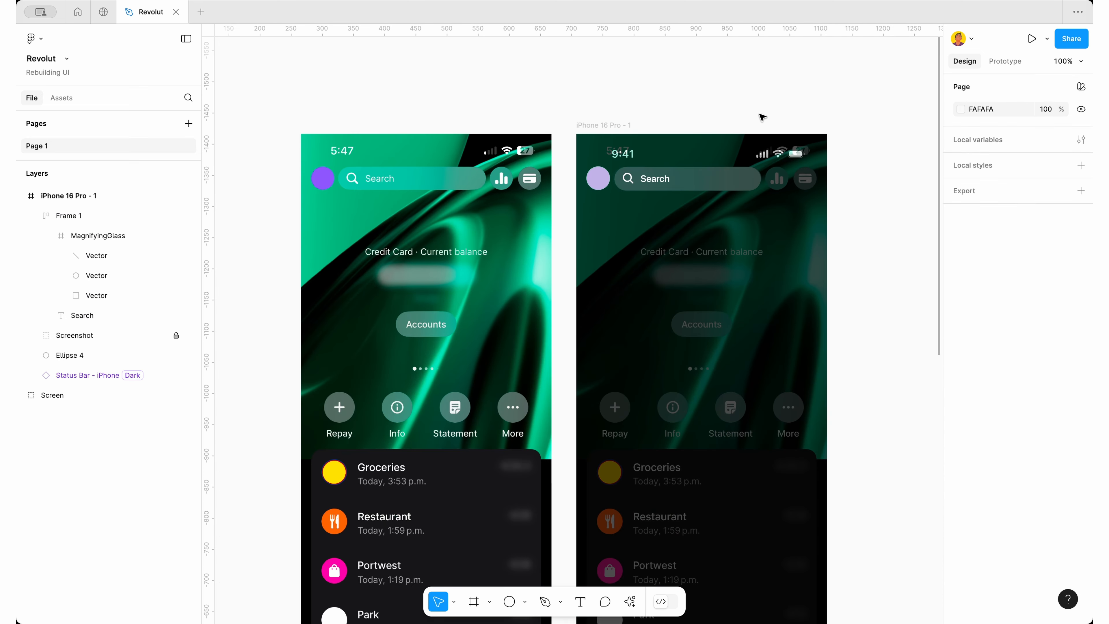
scroll(770, 117, "up", 4)
left_click(588, 222)
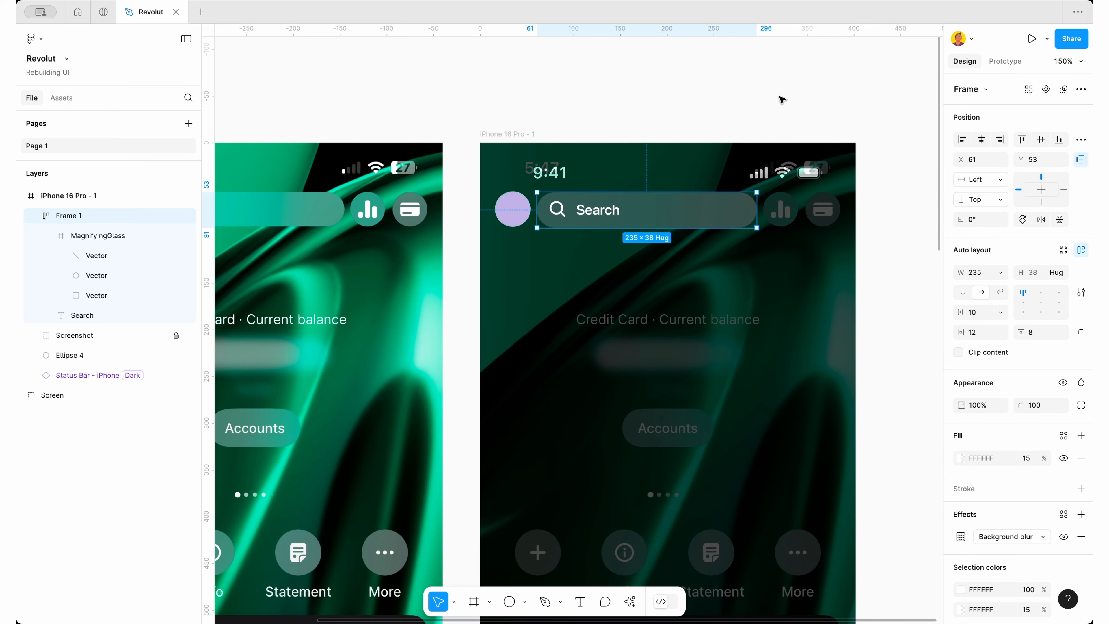
scroll(782, 100, "left", 2)
scroll(781, 100, "down", 1)
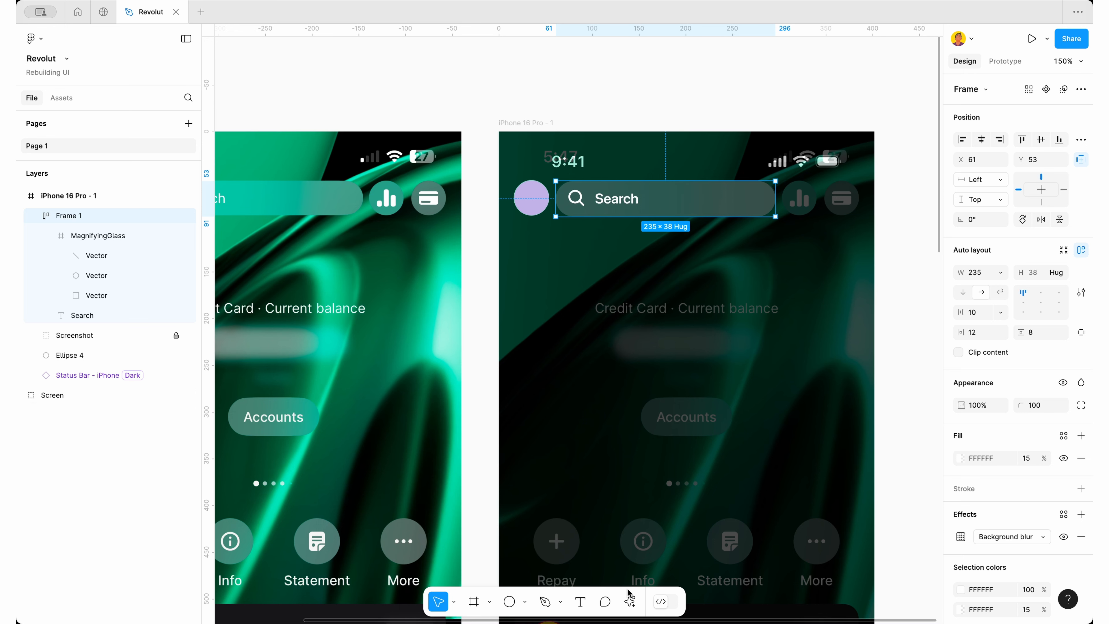
Search the Phosphor Icons plugin for "graph" icons, view them in the Fill style, and close the plugin
left_click(631, 603)
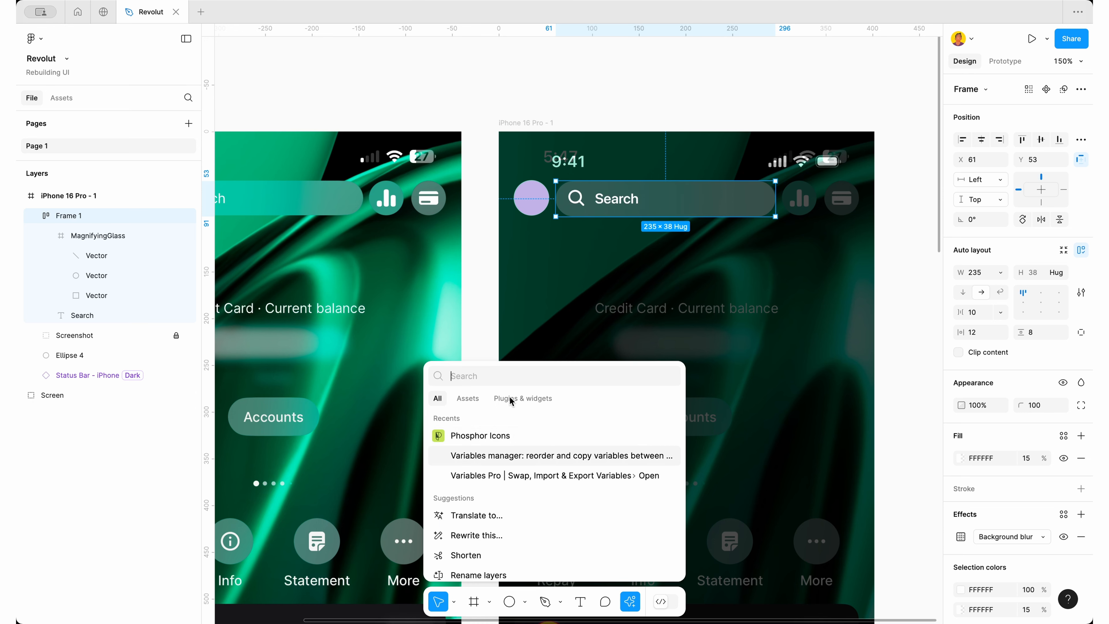
left_click(480, 437)
left_click(802, 130)
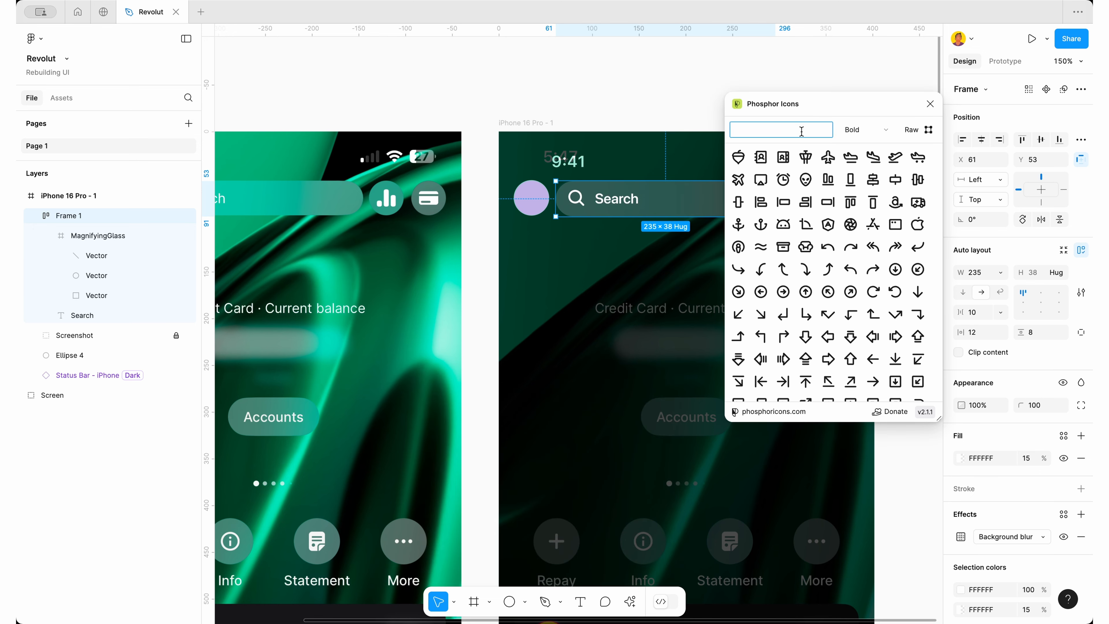
type("graph")
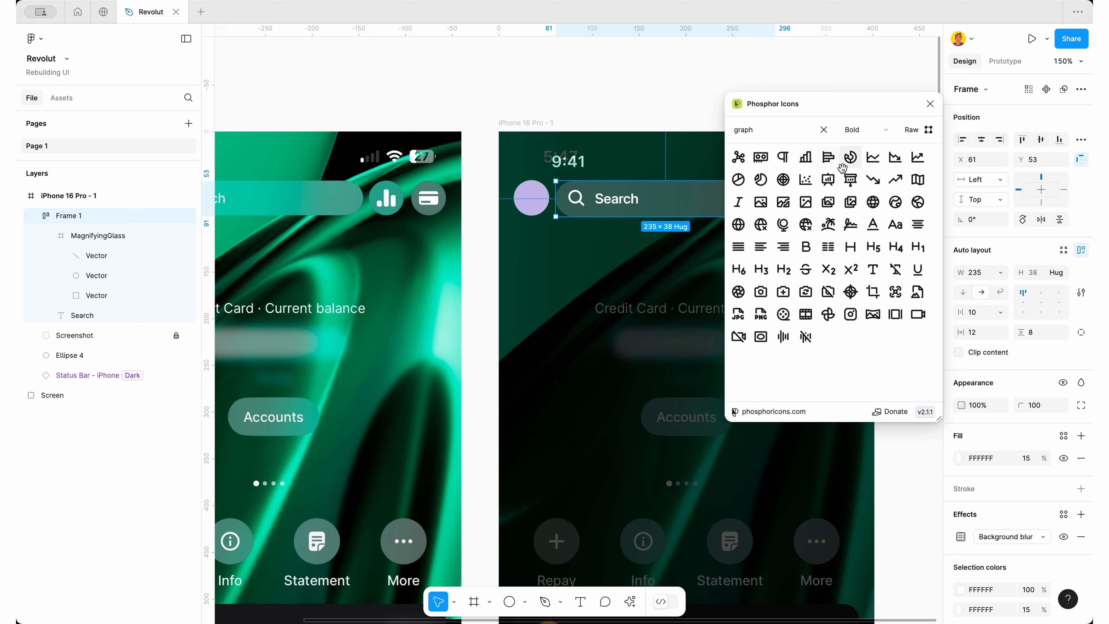
left_click(867, 131)
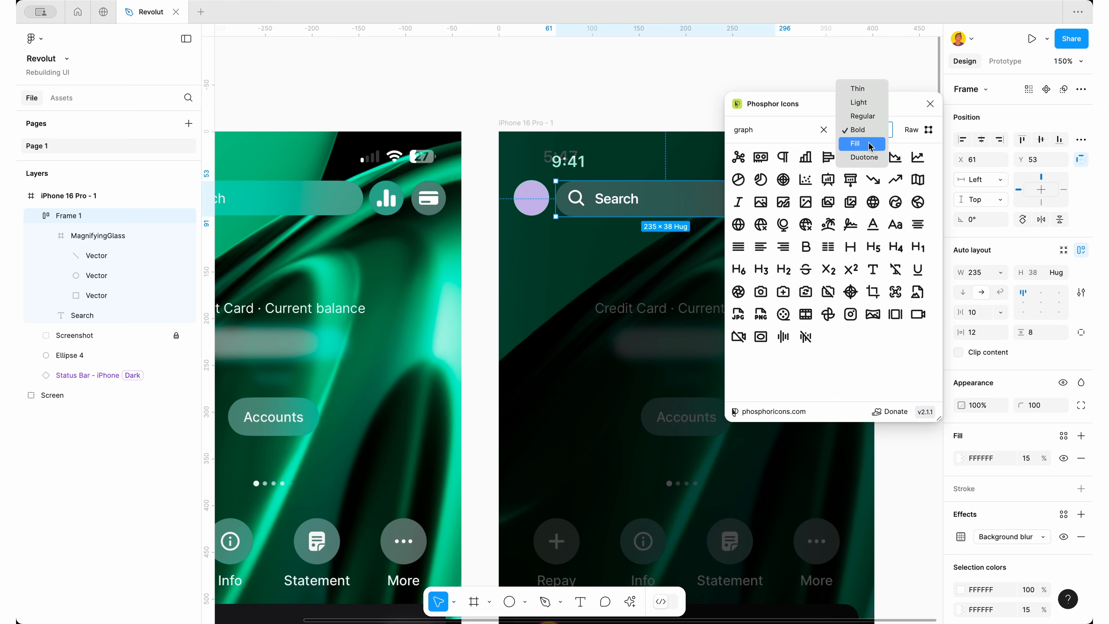
left_click(870, 143)
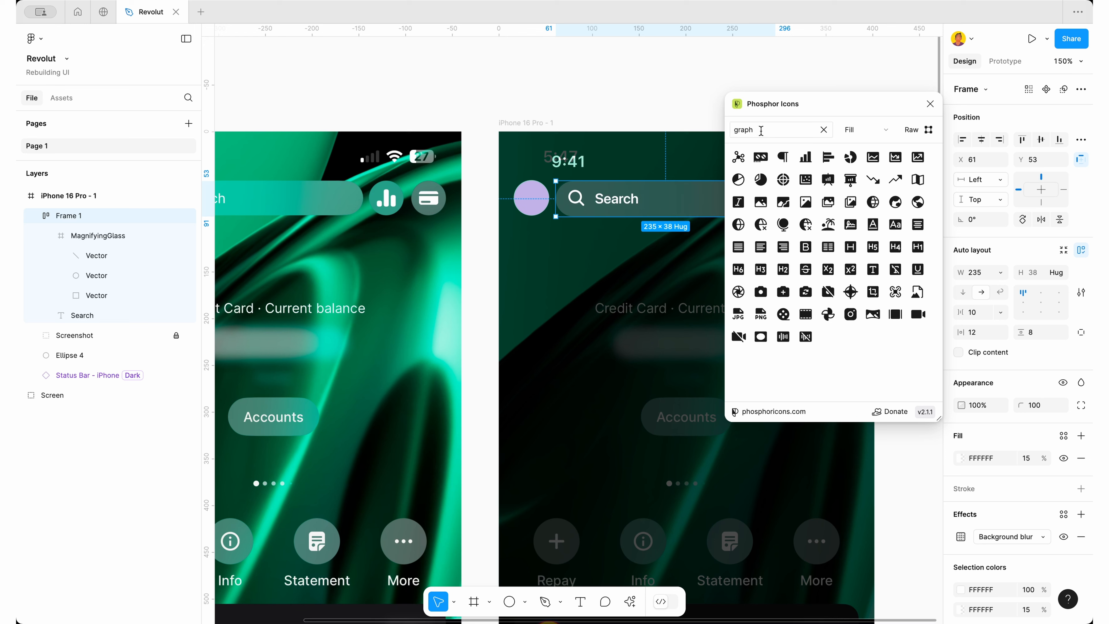
left_click(761, 131)
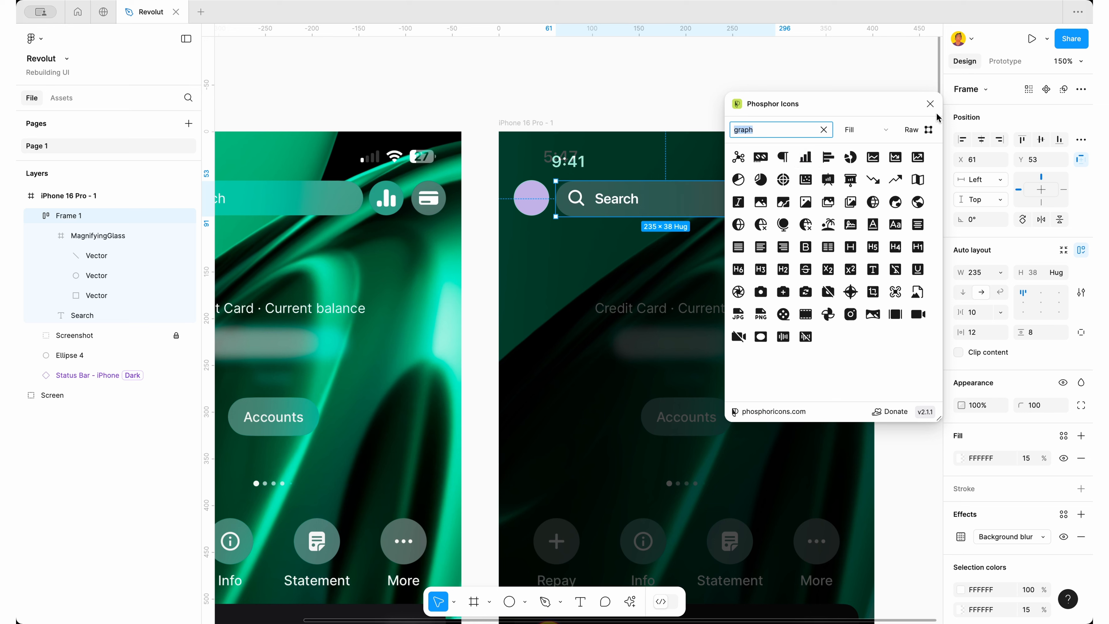
left_click(929, 105)
Find the Heroicons plugin by searching for "heroicons" and run it
left_click(631, 601)
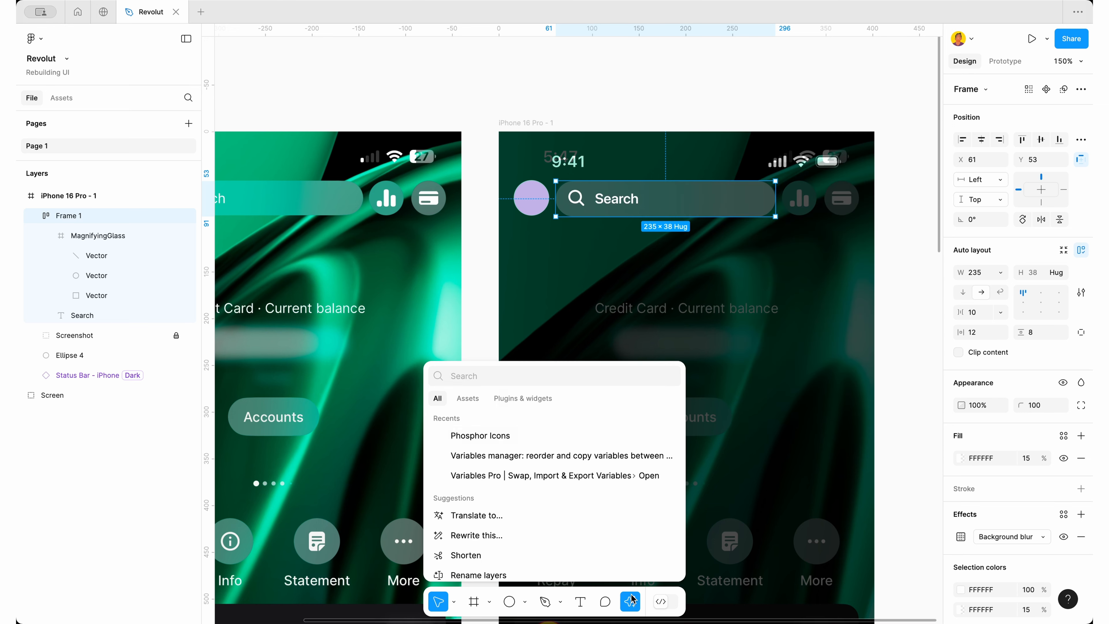
type("hero")
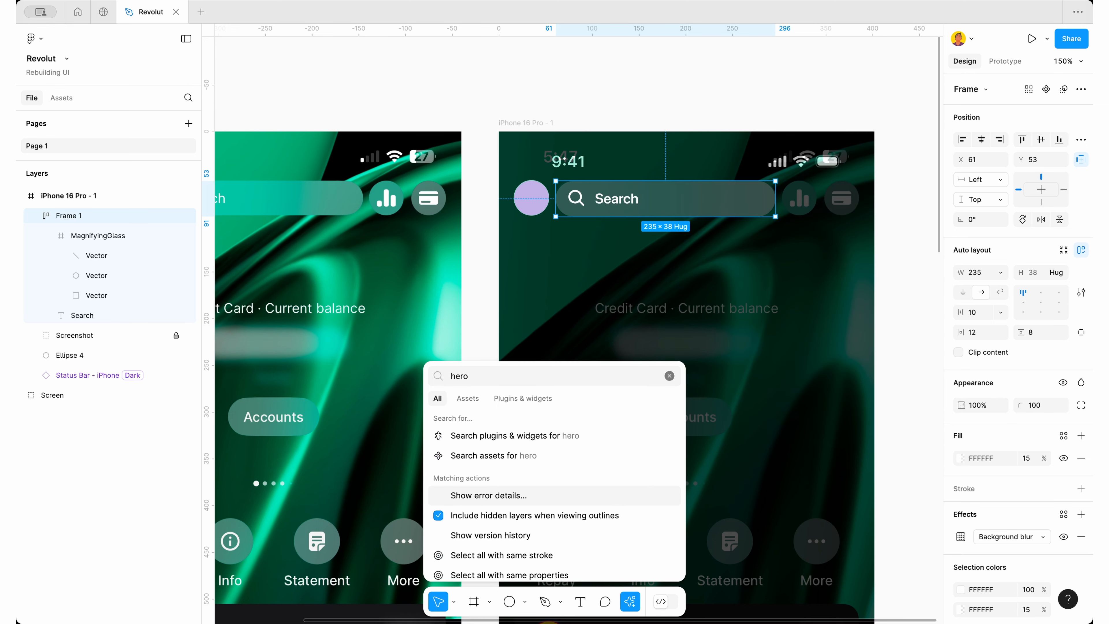
type("icons")
left_click(508, 400)
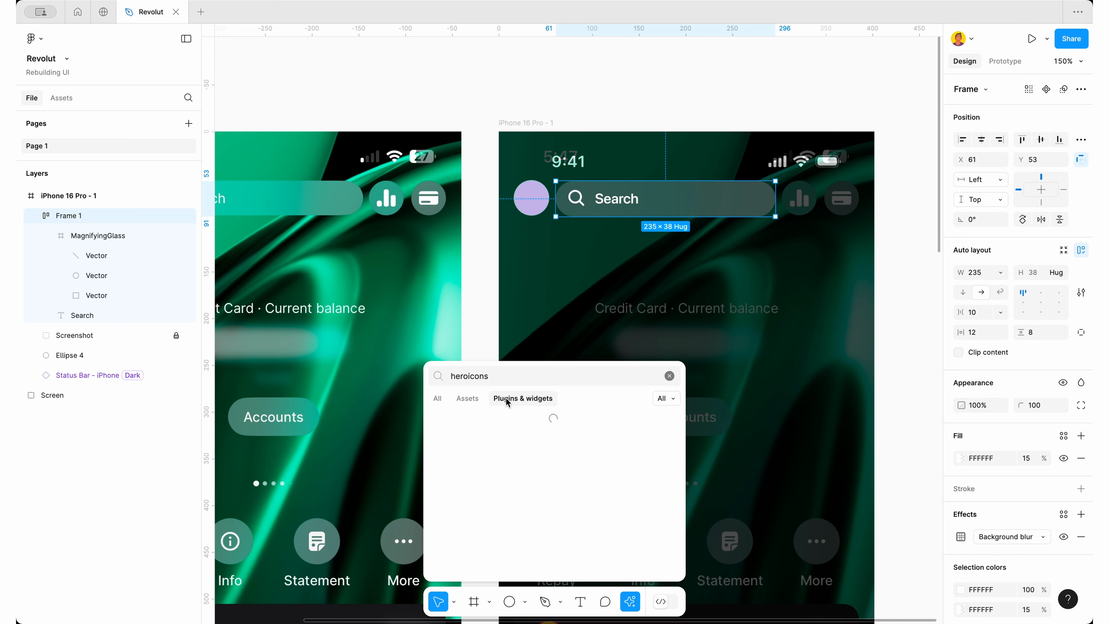
left_click(496, 452)
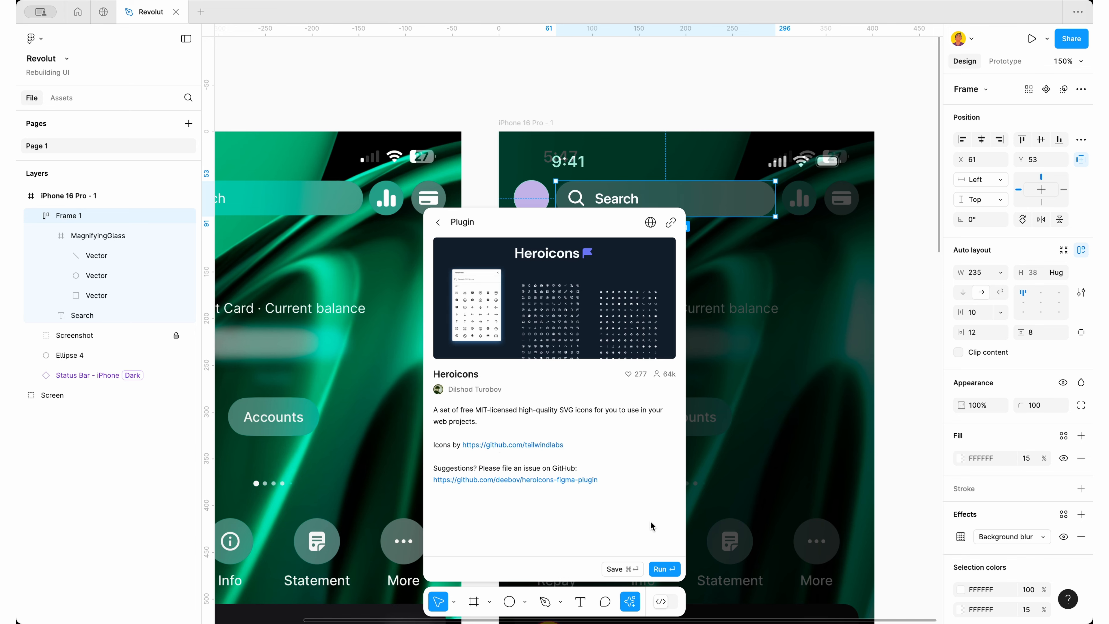
left_click(664, 569)
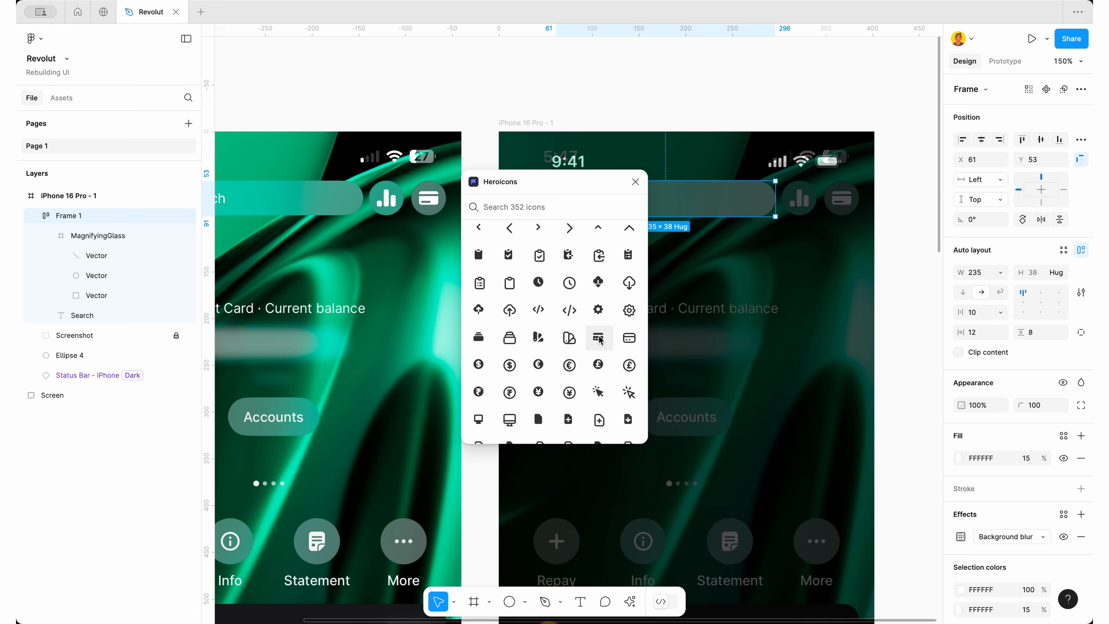
Place the solid credit card and solid bar chart icons on the canvas above the phone frame, and close the plugin
left_click_drag(600, 340, 681, 95)
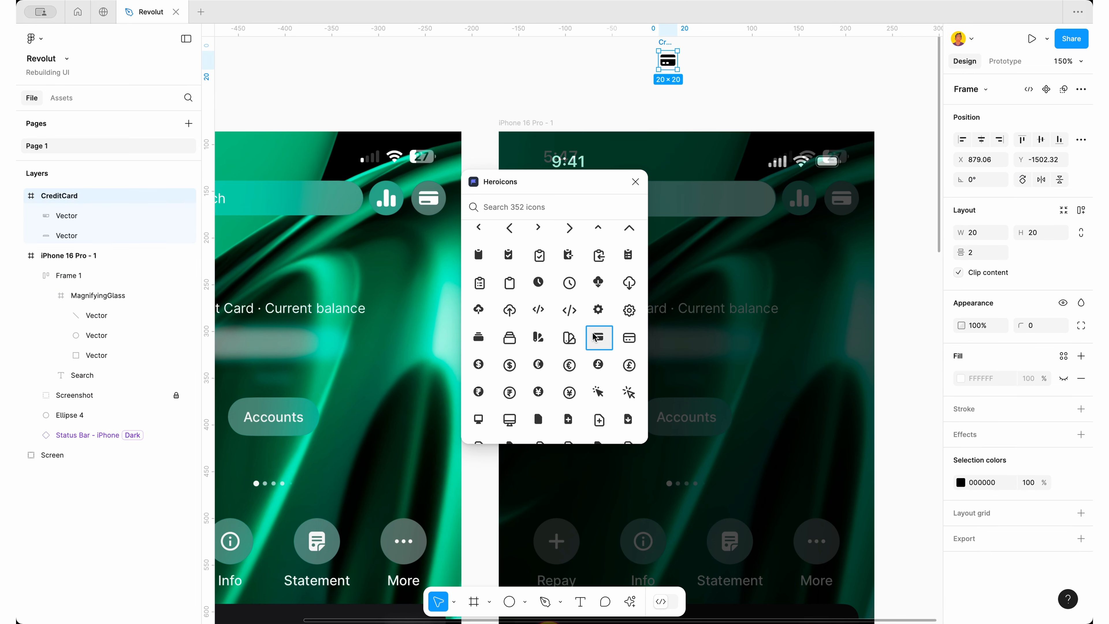
scroll(594, 337, "down", 3)
type("chart")
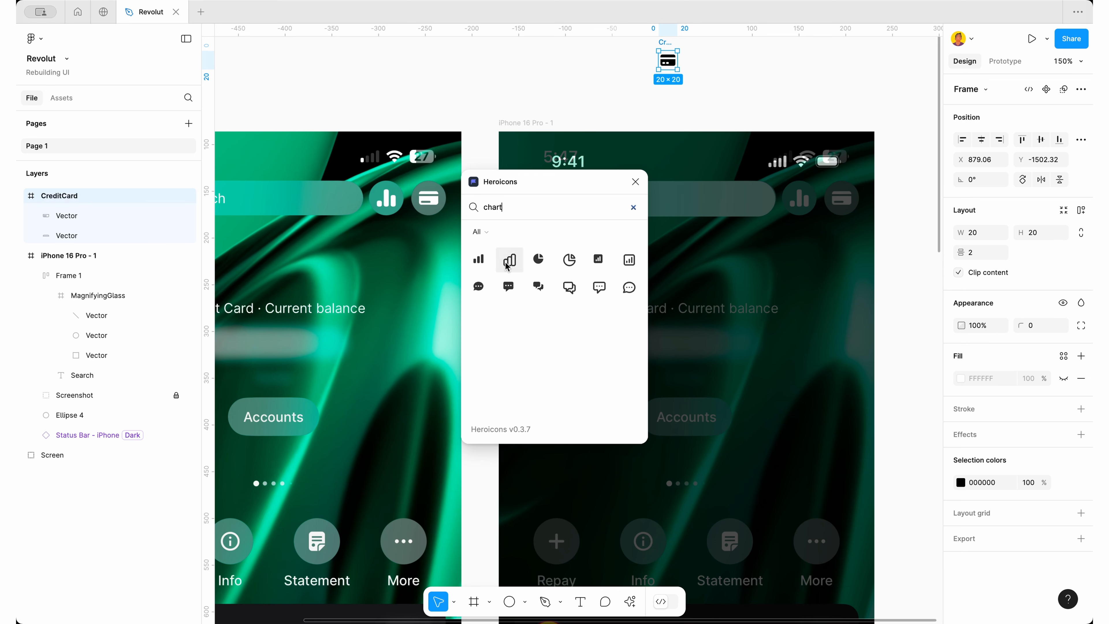
left_click(488, 262)
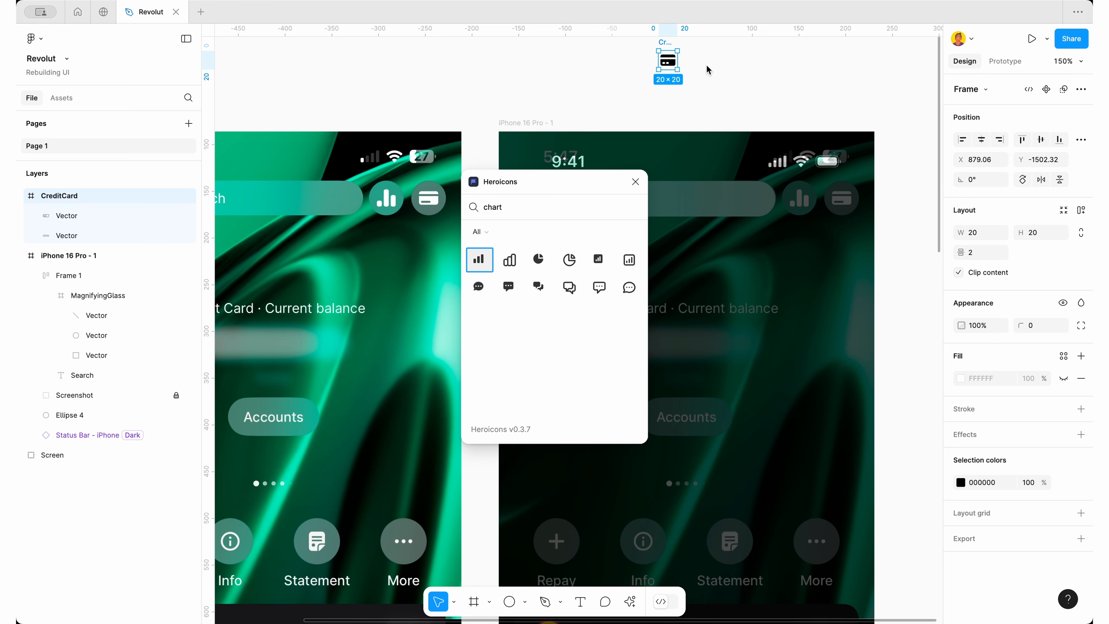
left_click(636, 181)
Move the chart and credit card icons into the phone frame and set their colour to white
scroll(629, 131, "up", 3)
scroll(628, 131, "right", 2)
left_click_drag(651, 79, 476, 162)
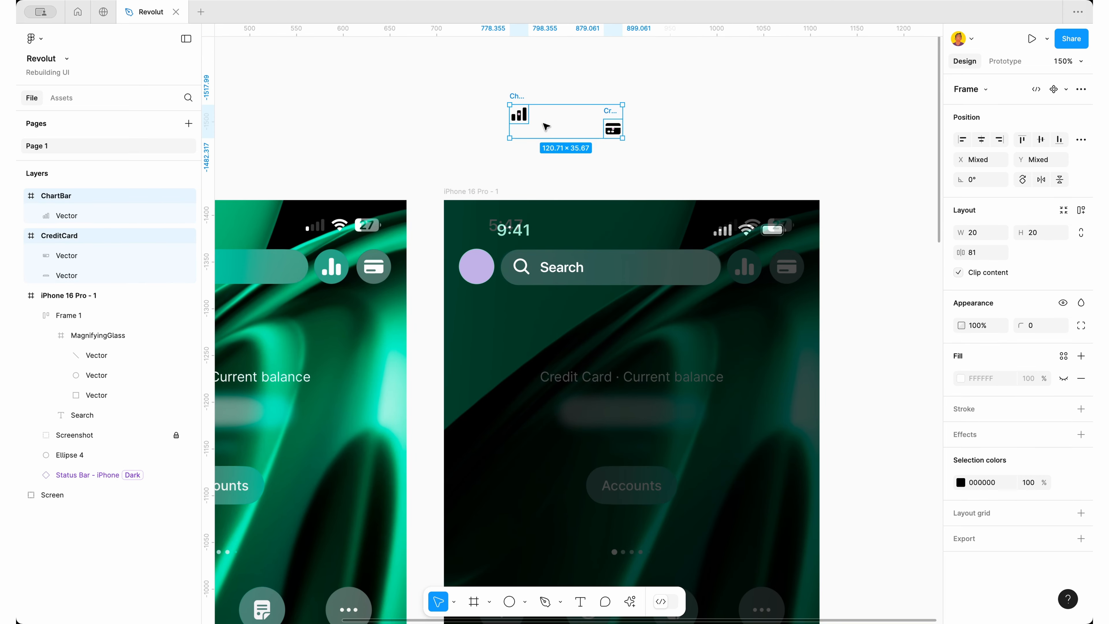
left_click_drag(527, 118, 651, 341)
left_click(961, 522)
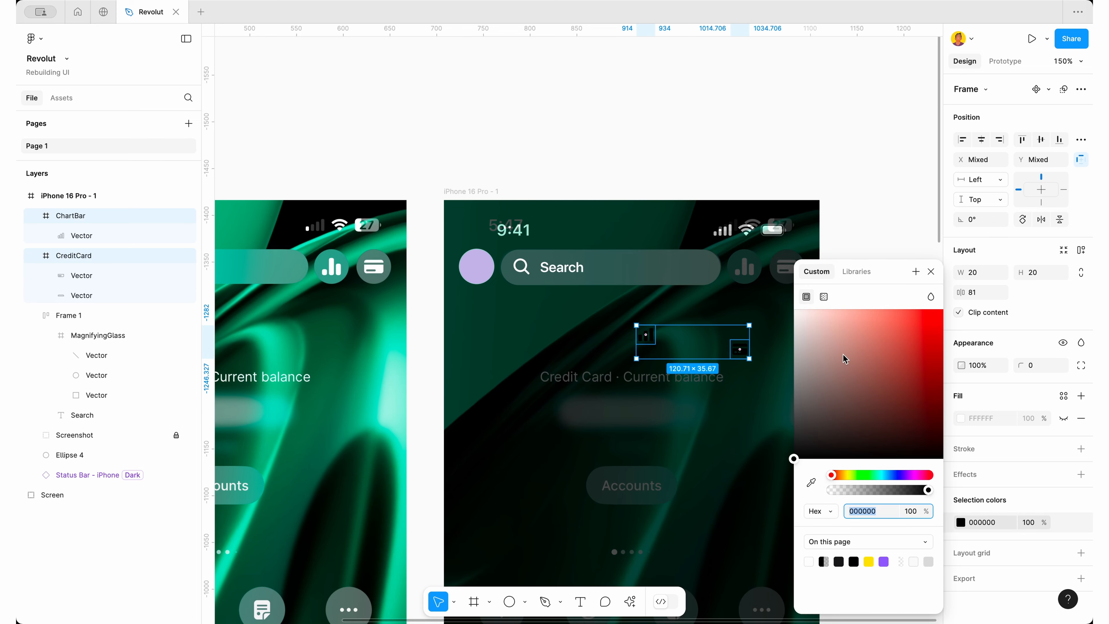
left_click_drag(844, 356, 783, 245)
left_click(927, 250)
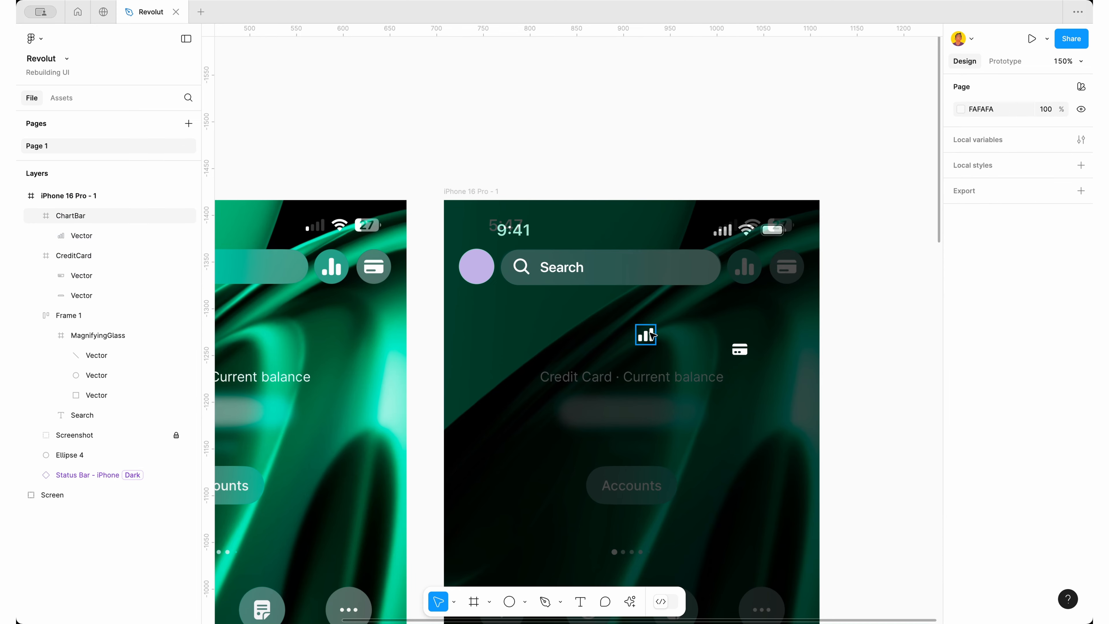
Place the chart icon and the card icon over their matching round buttons in the faded reference screenshot
left_click_drag(645, 335, 747, 266)
left_click_drag(740, 349, 748, 283)
scroll(791, 270, "up", 3)
scroll(790, 270, "up", 5)
left_click_drag(576, 300, 584, 301)
Scale the chart and card icons together to a height of 24
left_click(755, 289, "shift")
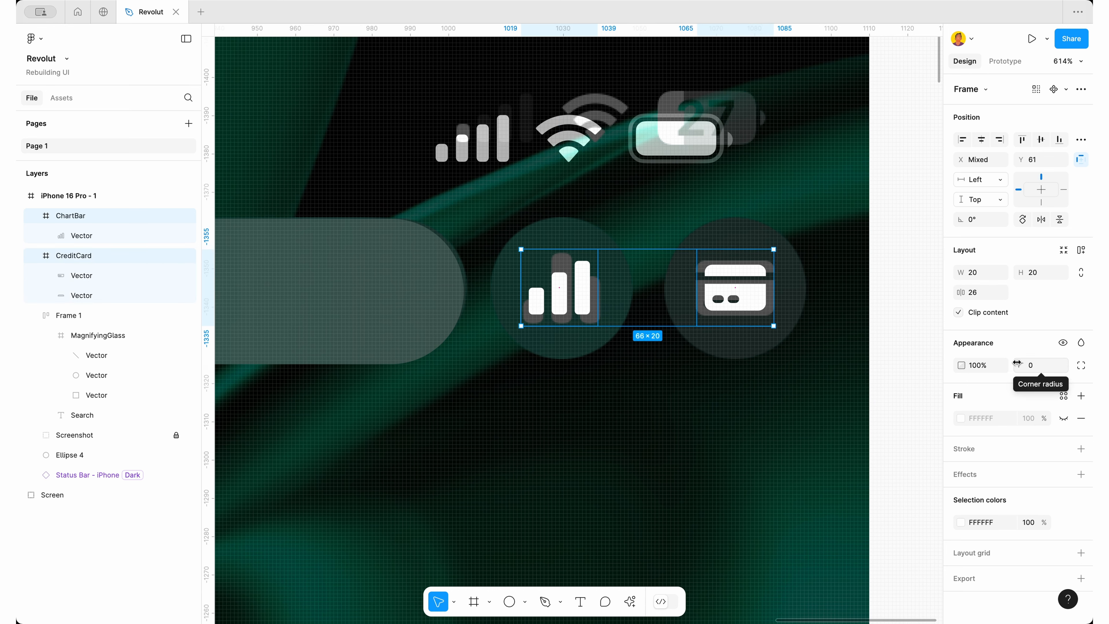
key("k")
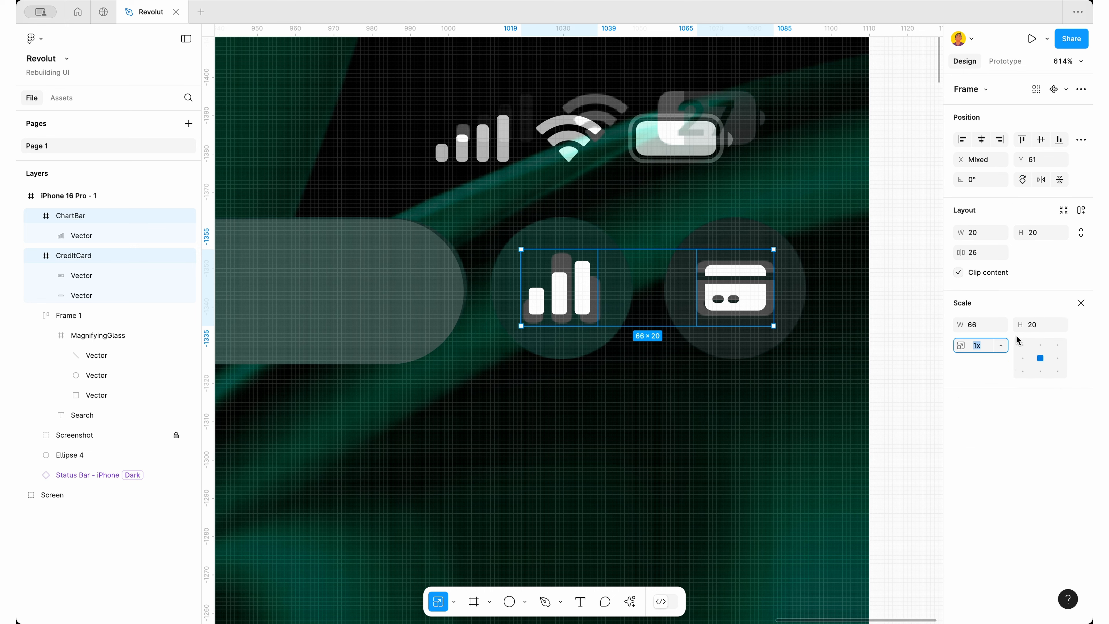
left_click(986, 327)
left_click(1054, 329)
type("24")
key("Return")
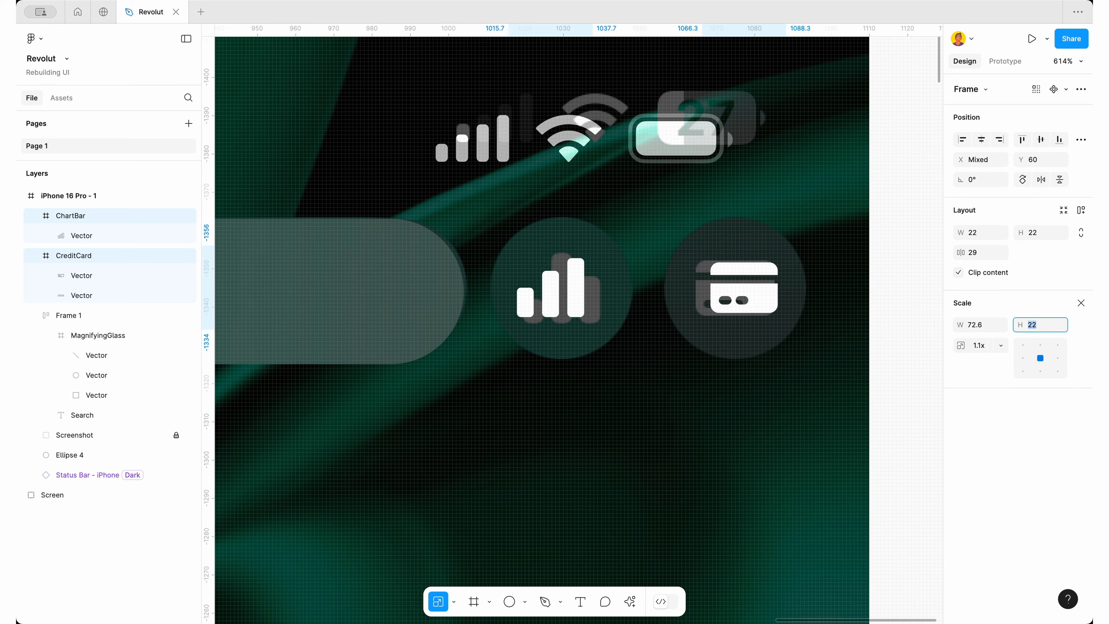
Realign the enlarged card and chart icons with the reference icons underneath
left_click(759, 284)
left_click_drag(764, 284, 750, 289)
left_click(553, 296)
left_click_drag(552, 297, 586, 289)
double_click(586, 289)
double_click(587, 289)
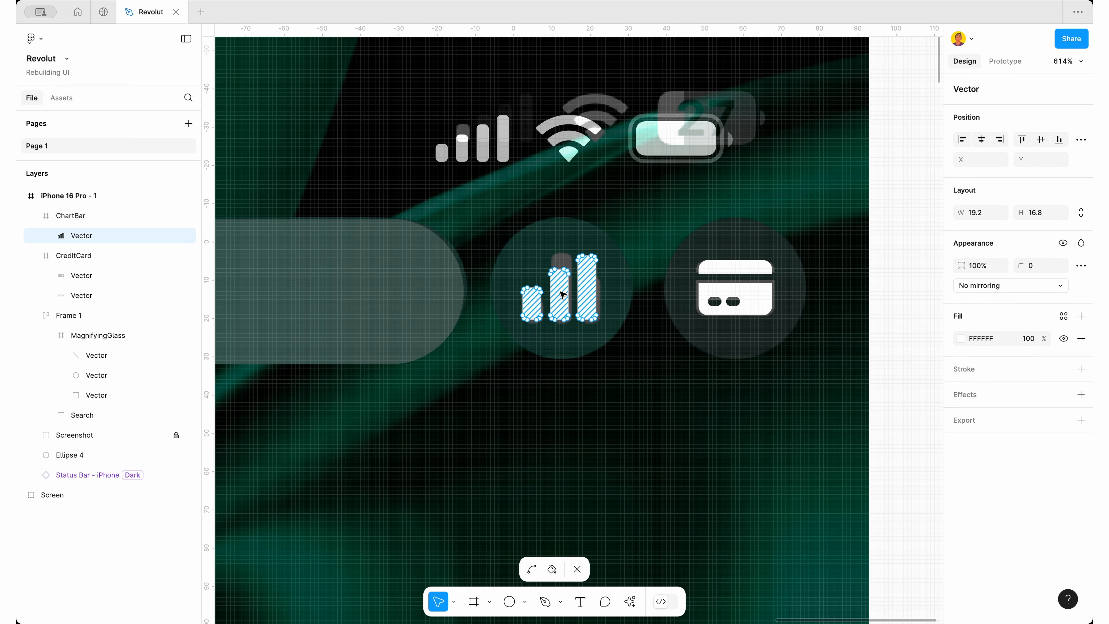
key("Escape")
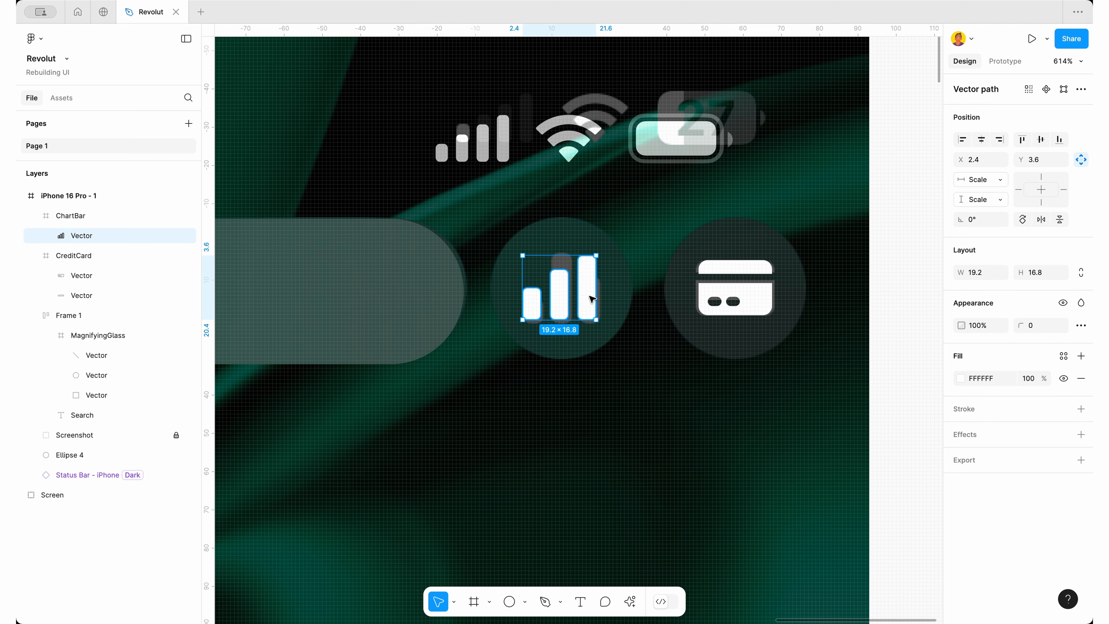
scroll(593, 238, "down", 3)
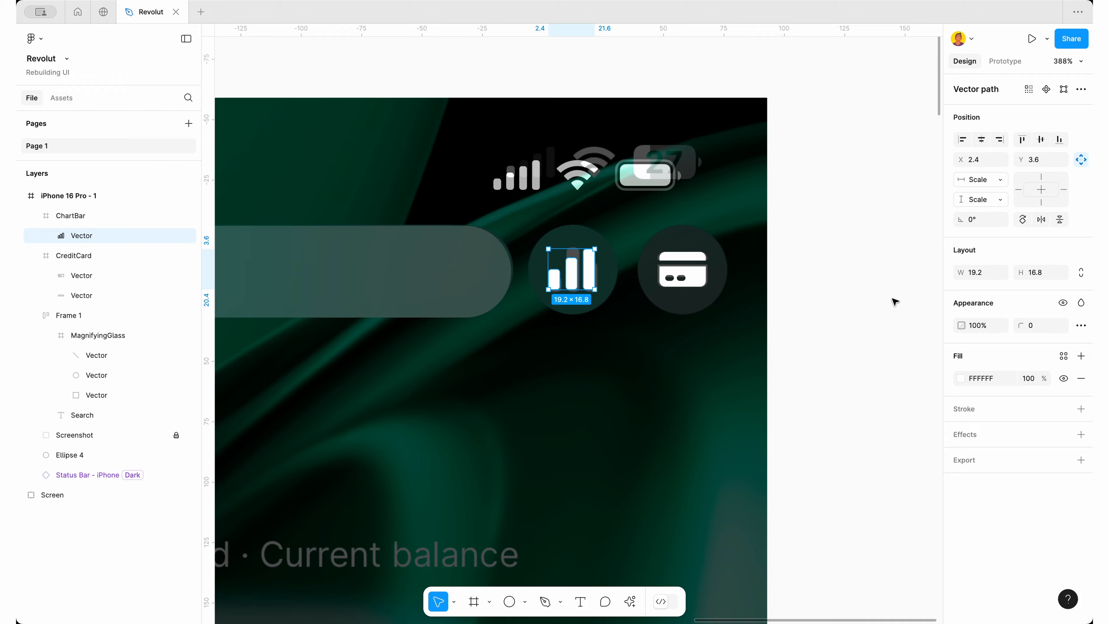
key("r")
scroll(553, 222, "up", 3)
key("Escape")
key("Escape")
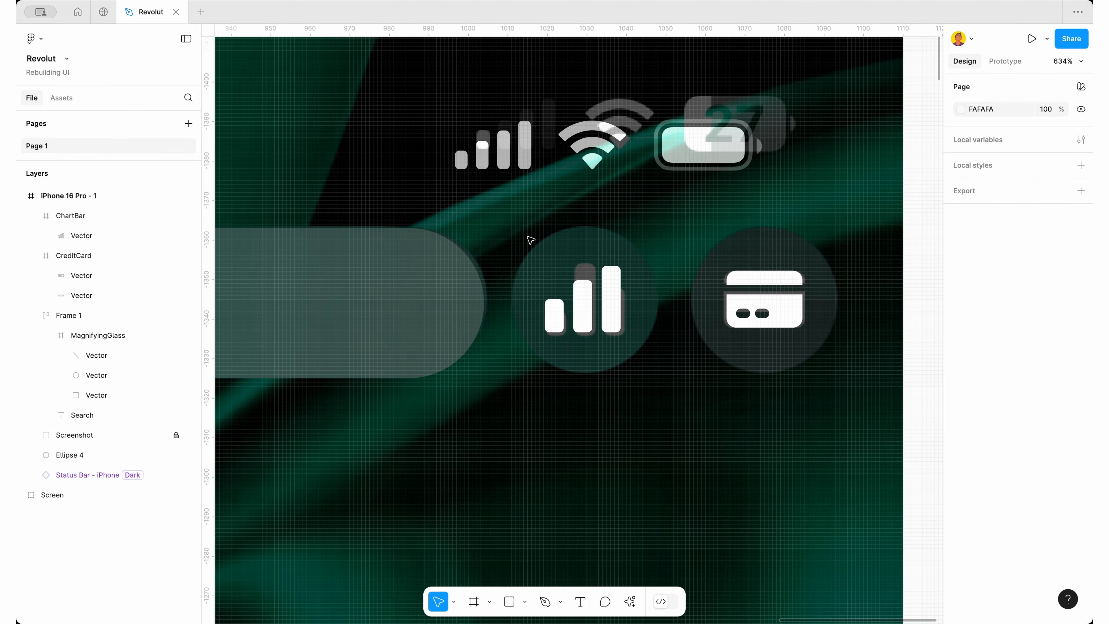
Draw a 35 × 35 square over the chart button's reference circle and nudge it to X 304, Y 54
key("r")
left_click_drag(516, 232, 649, 367)
scroll(648, 222, "up", 3)
key("Up")
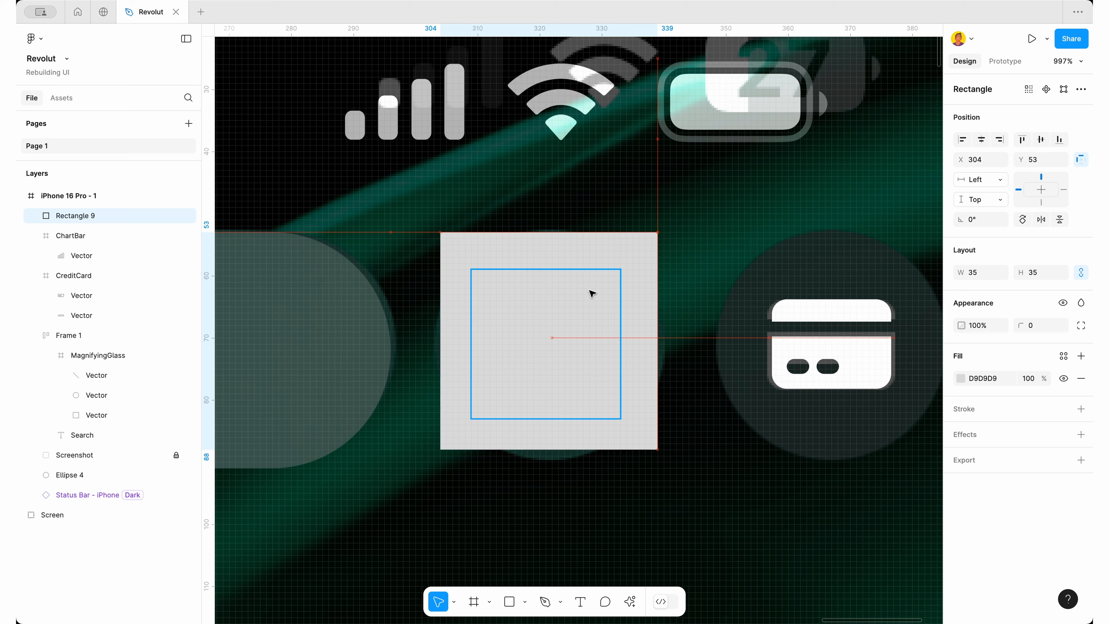
key("Down")
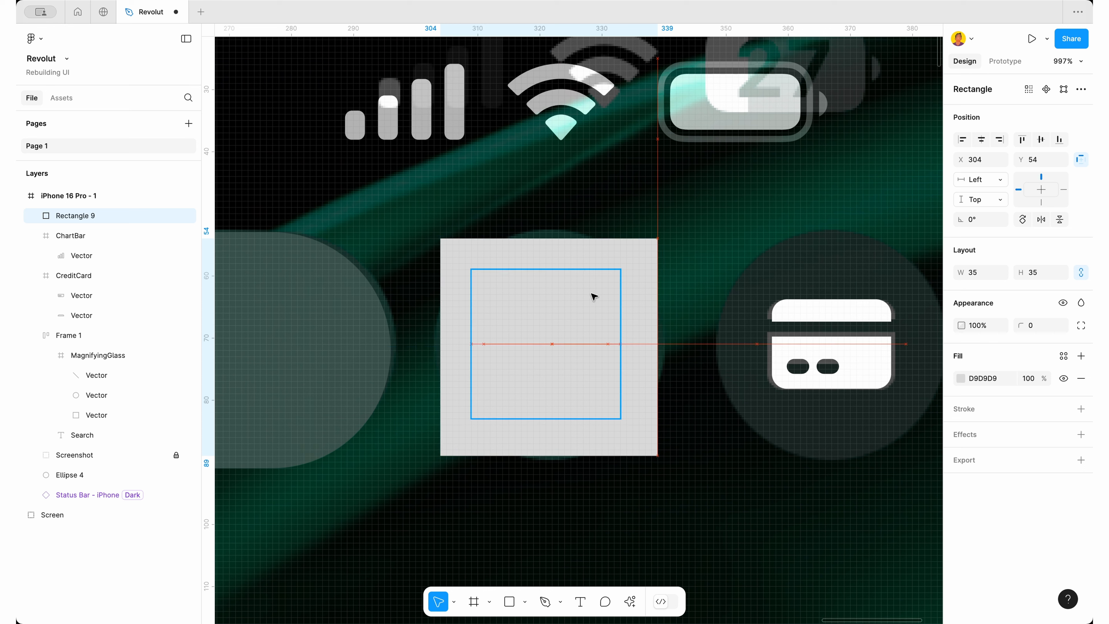
Stack the square at the back behind the chart icon and resize it to 36 × 36 at X 303, Y 53
right_click(595, 297)
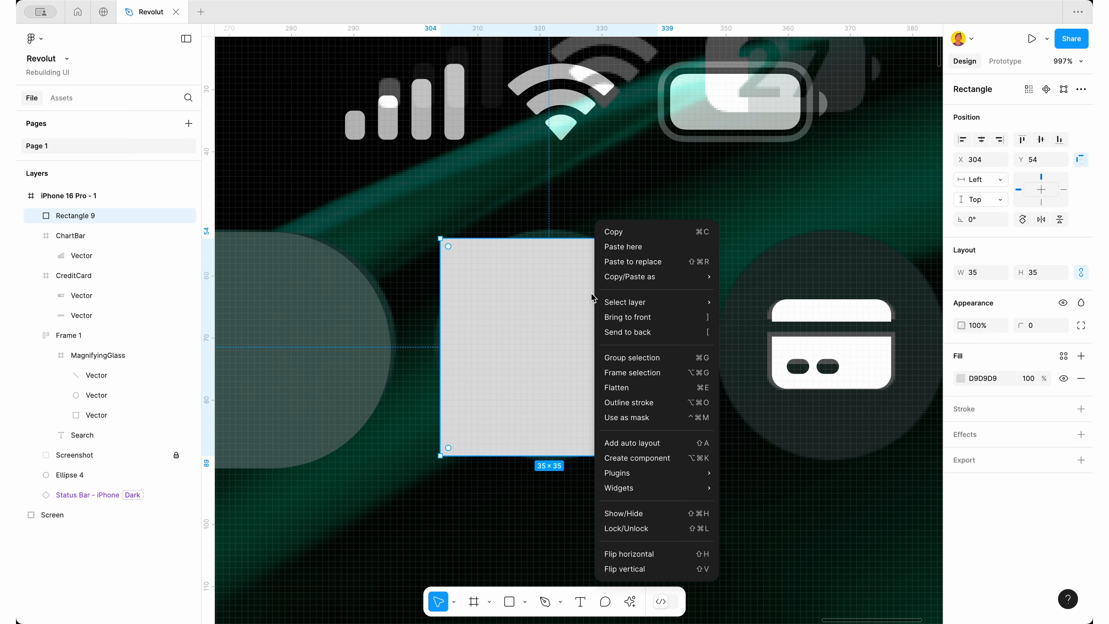
mouse_move(627, 303)
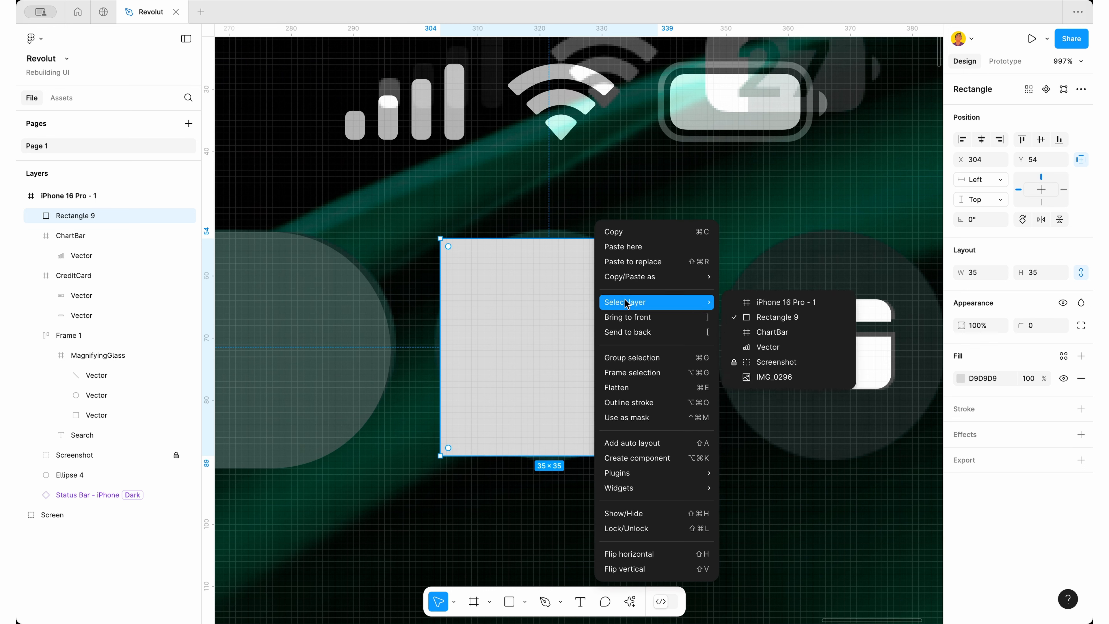
left_click(635, 340)
key("Escape")
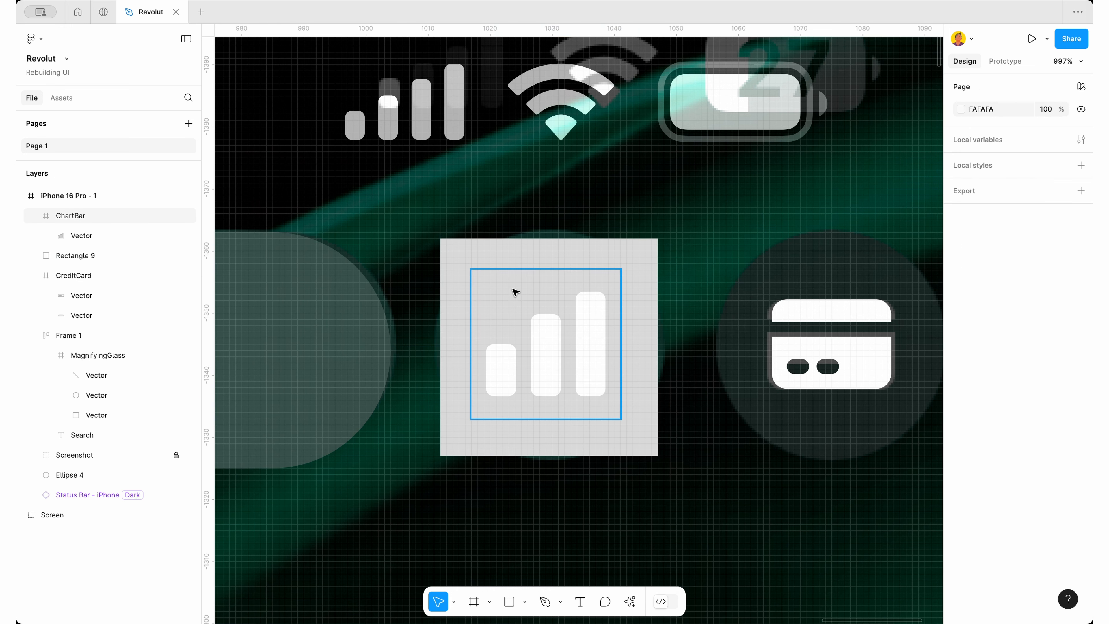
left_click(507, 254)
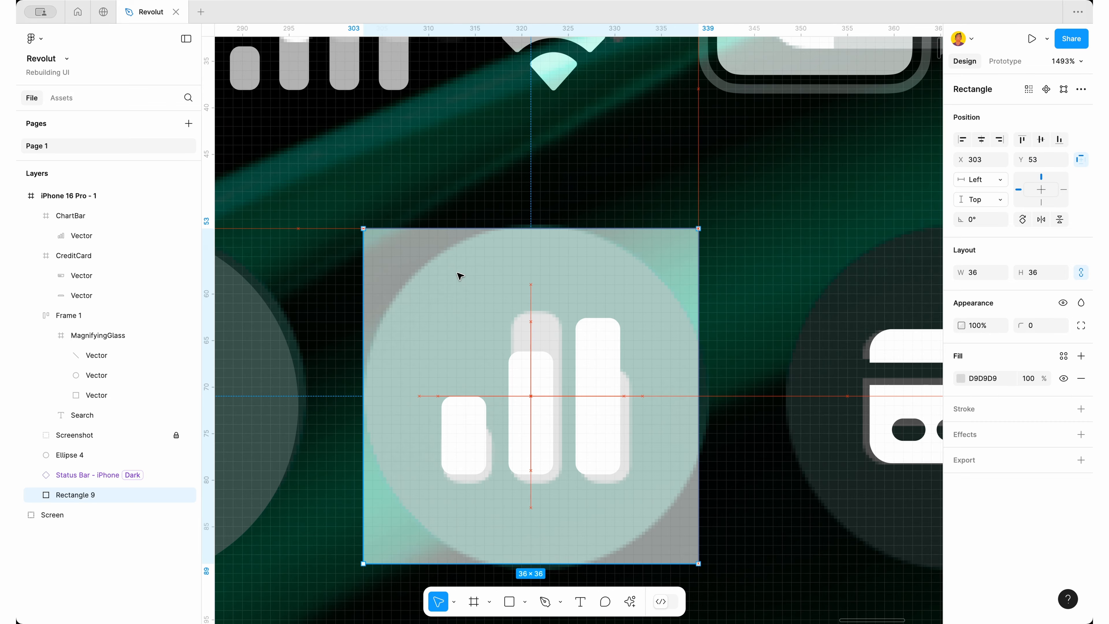
scroll(578, 268, "down", 5)
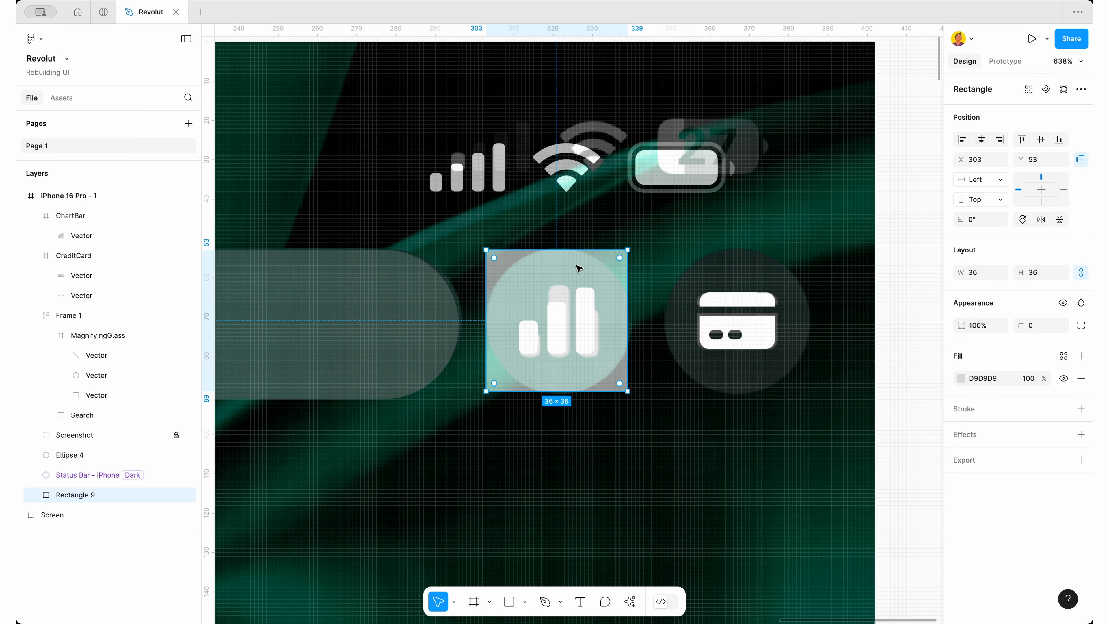
scroll(579, 268, "down", 2)
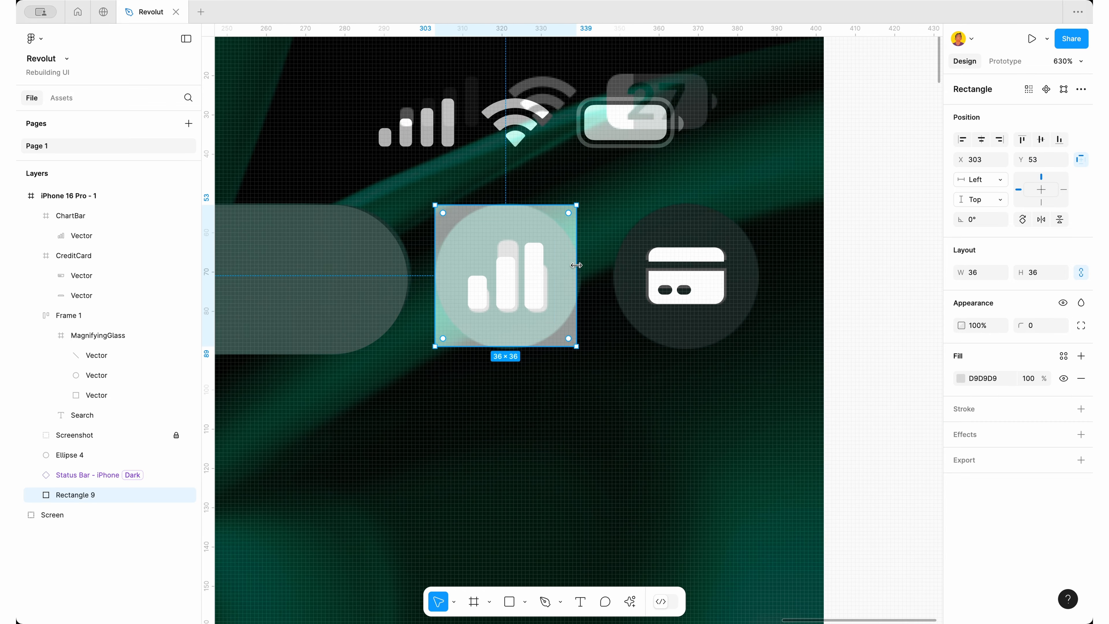
Check the search bar's height, set the square to 38 × 38 to match, and compare the two together
left_click(377, 250)
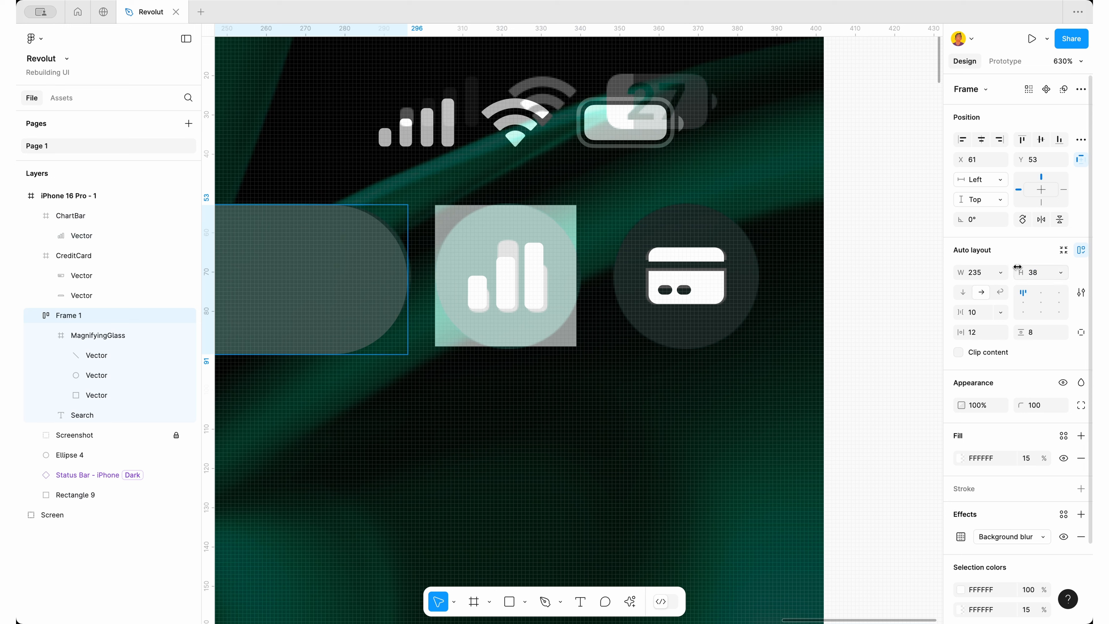
left_click(542, 231)
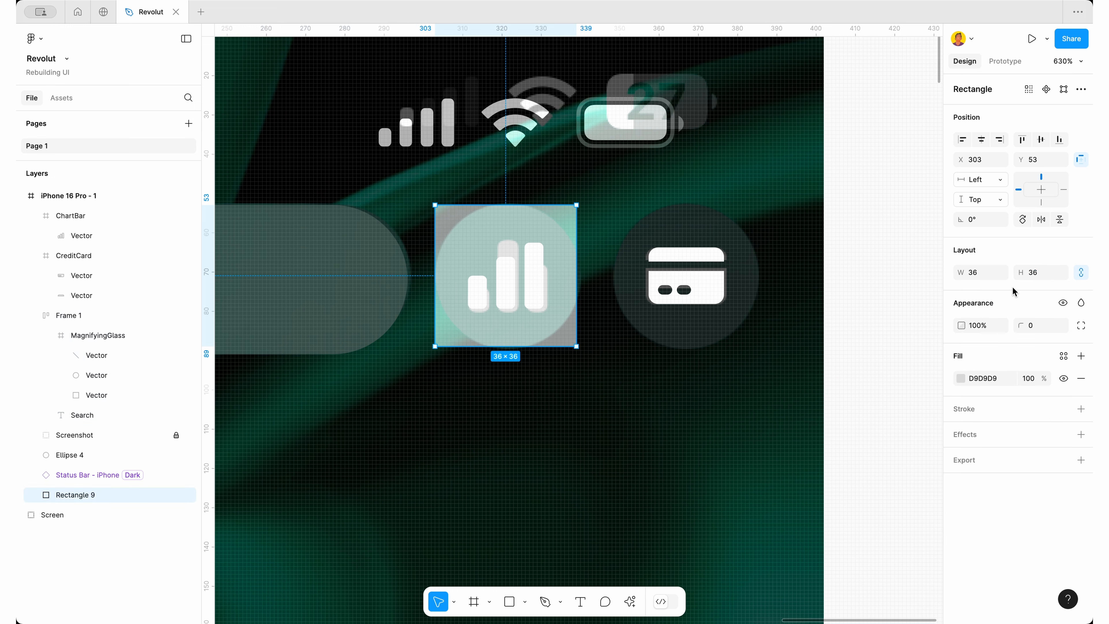
left_click(989, 274)
key("Up")
key("Up")
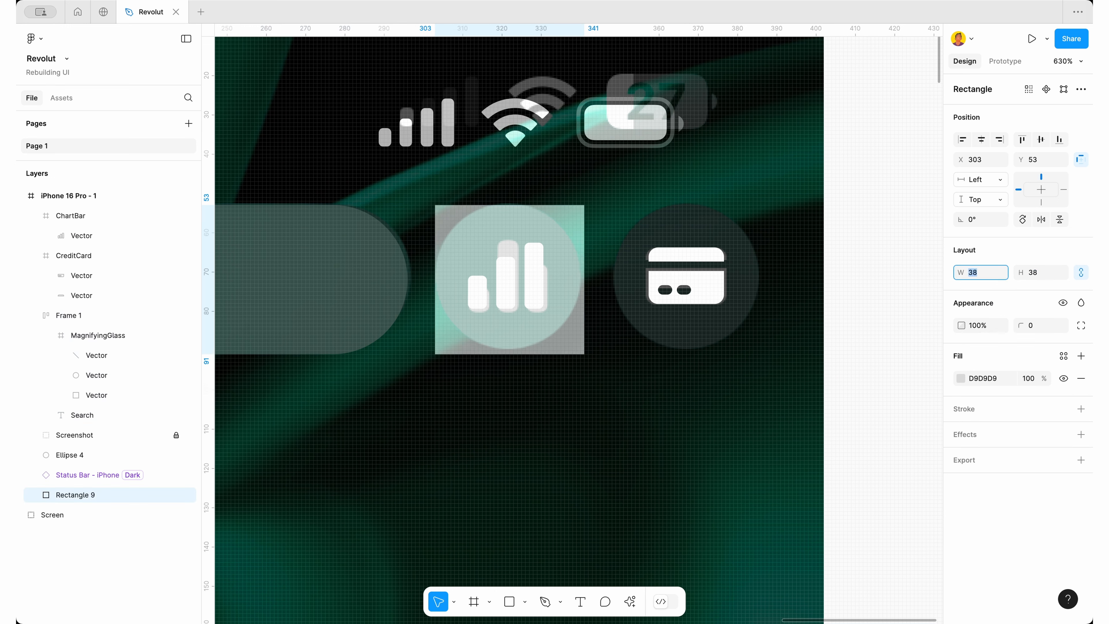
left_click(372, 248, "shift")
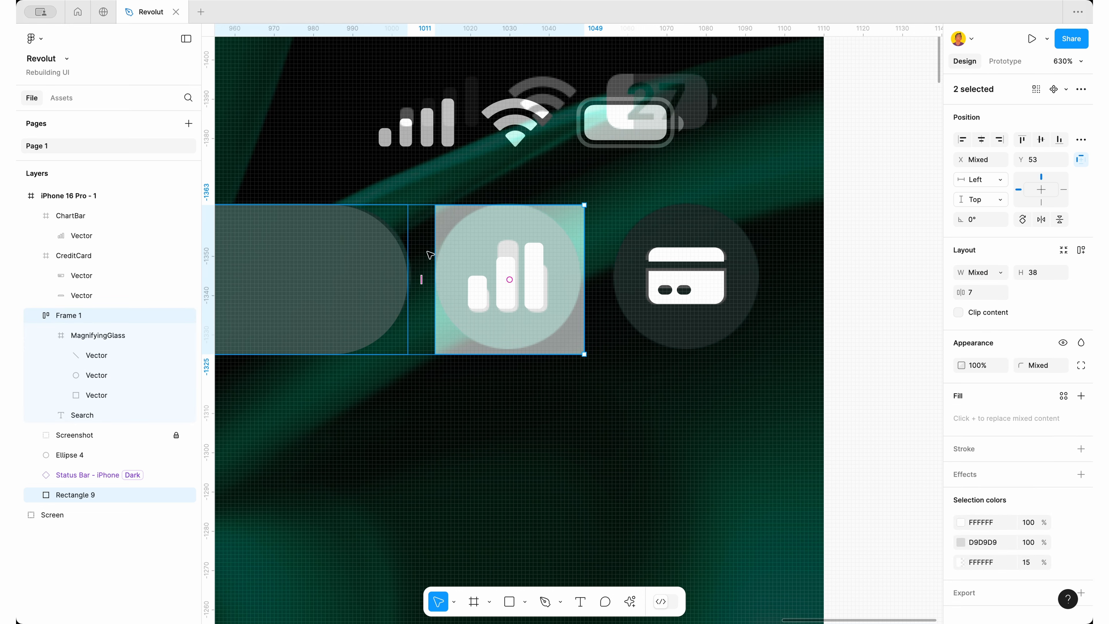
Combine the chart icon and the square into an auto layout frame with its content centred
left_click(487, 262)
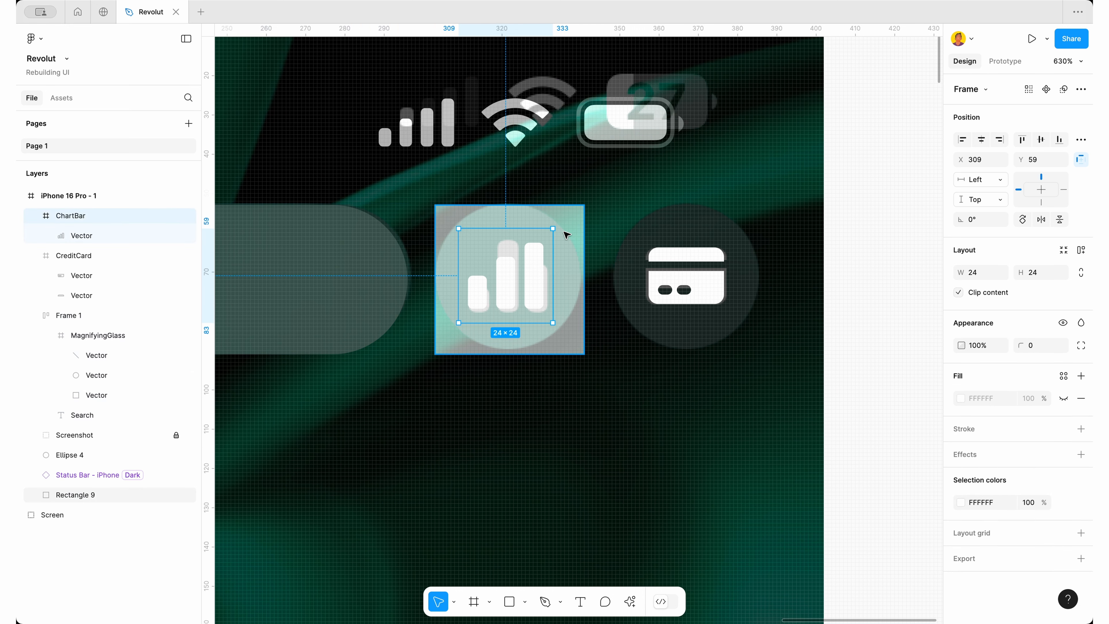
left_click(574, 243, "shift")
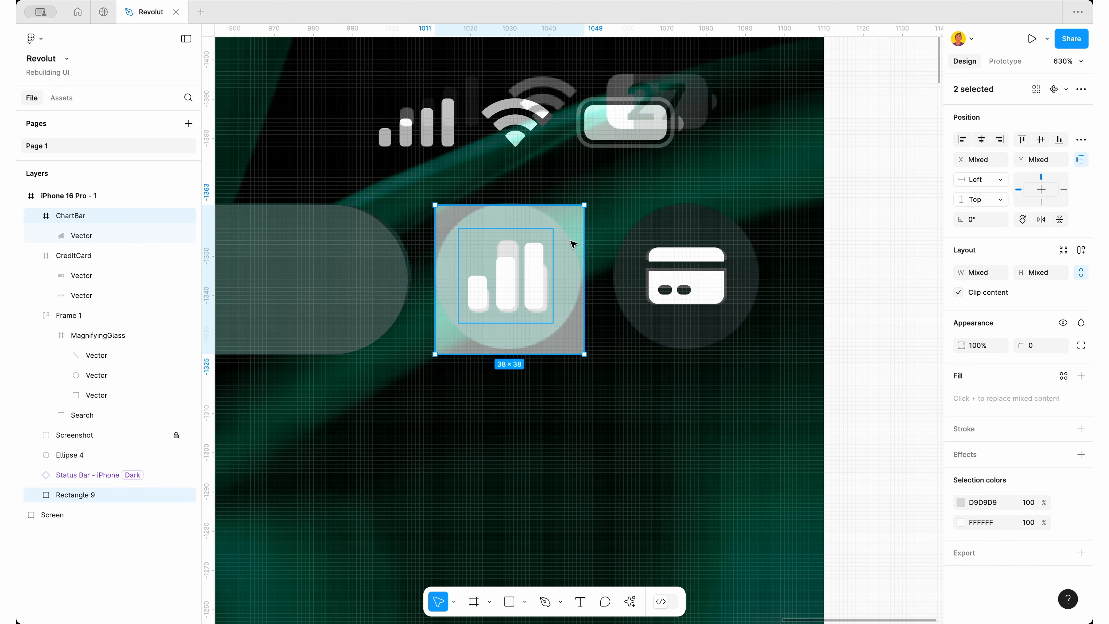
left_click(1085, 252)
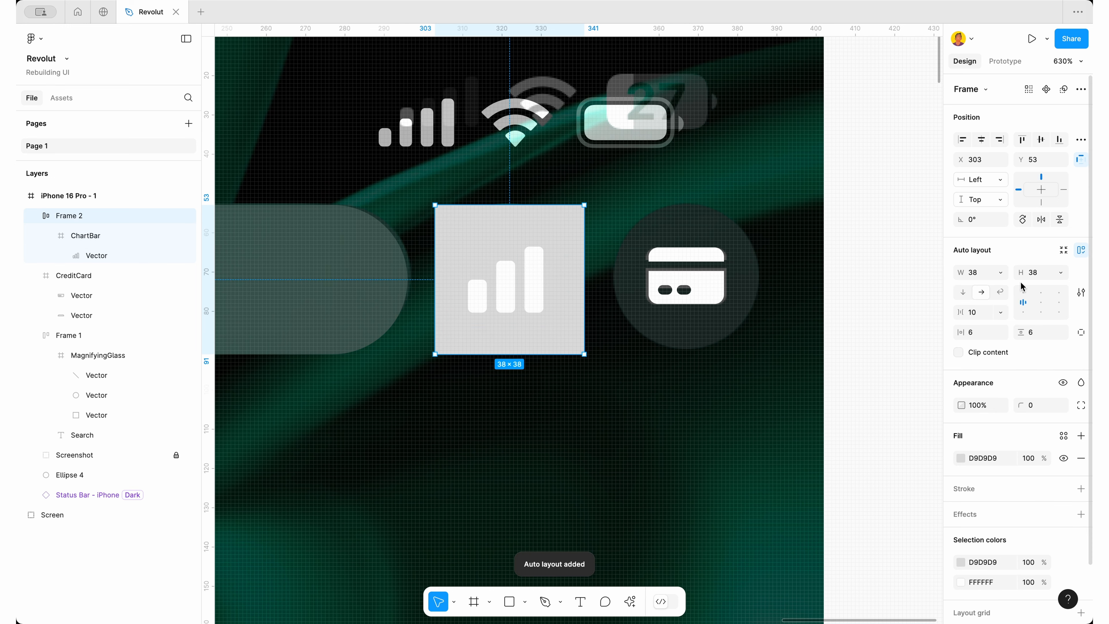
left_click(1042, 304)
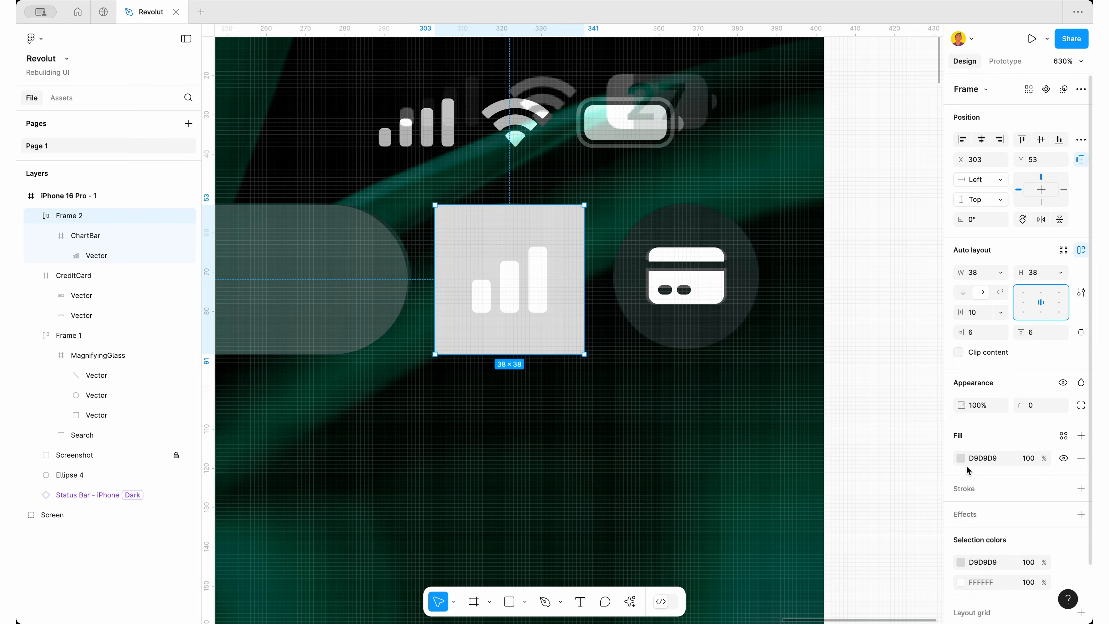
Copy the properties of the search bar frame
scroll(625, 249, "left", 5)
scroll(625, 249, "up", 1)
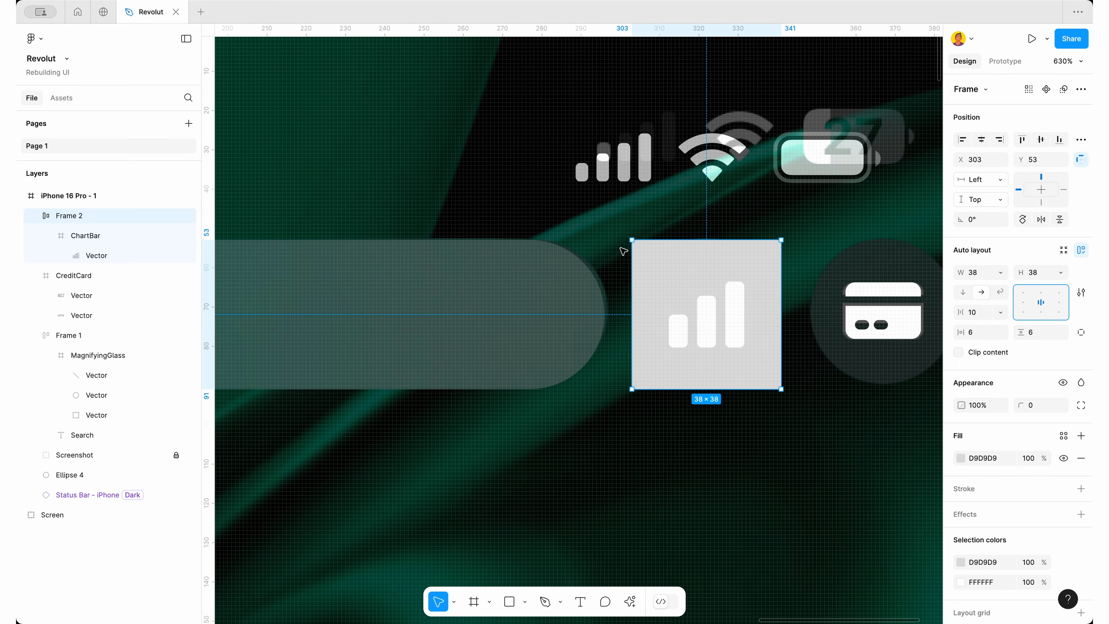
left_click(538, 277)
scroll(538, 276, "down", 5)
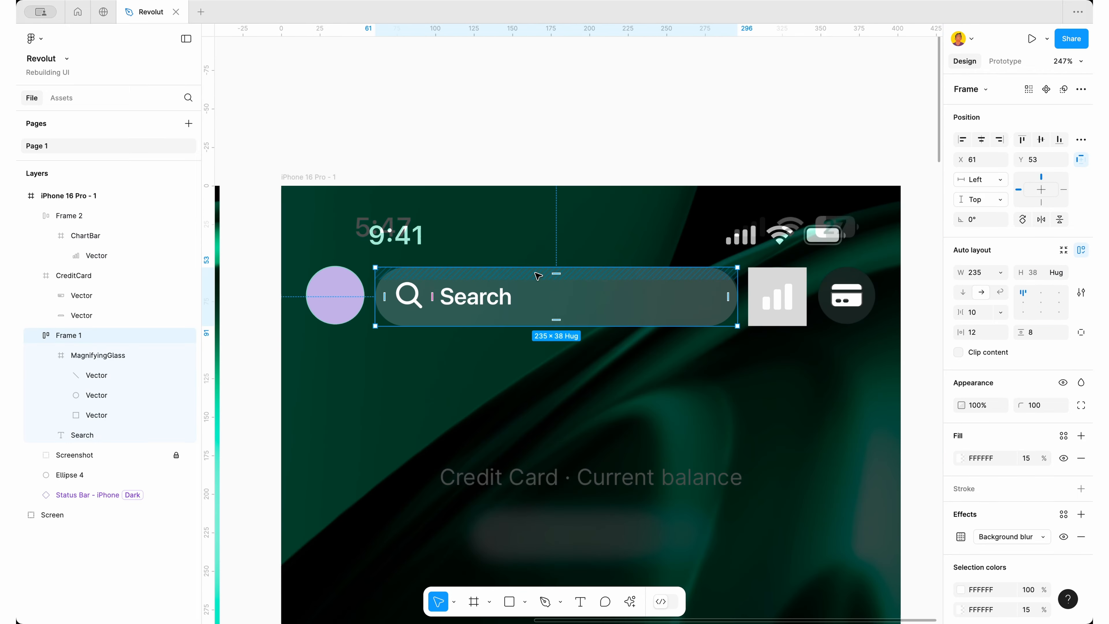
right_click(503, 305)
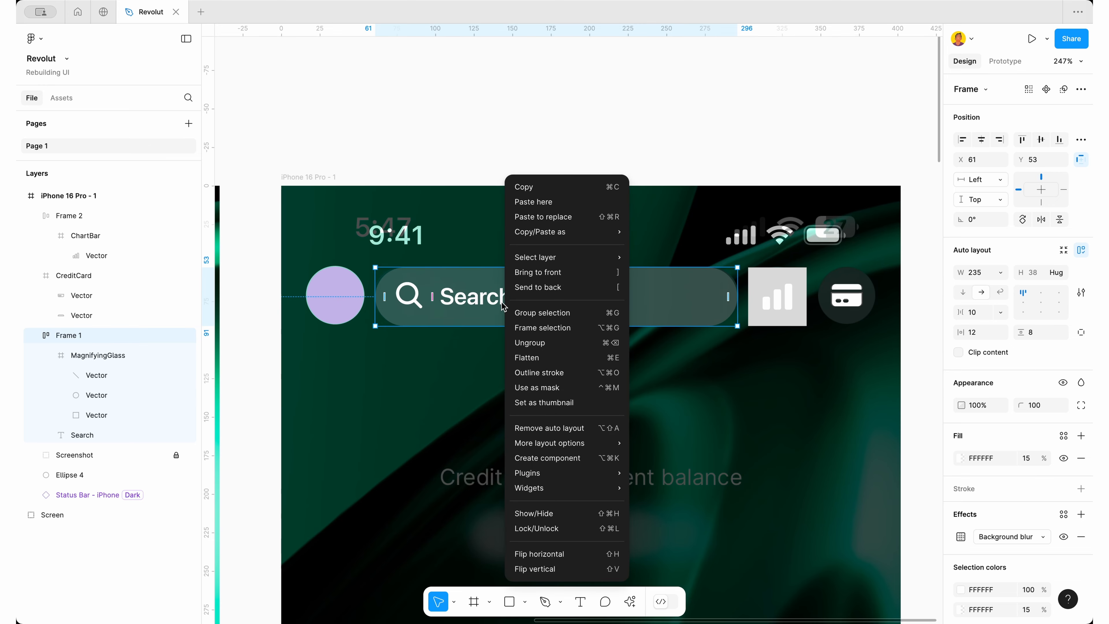
mouse_move(554, 229)
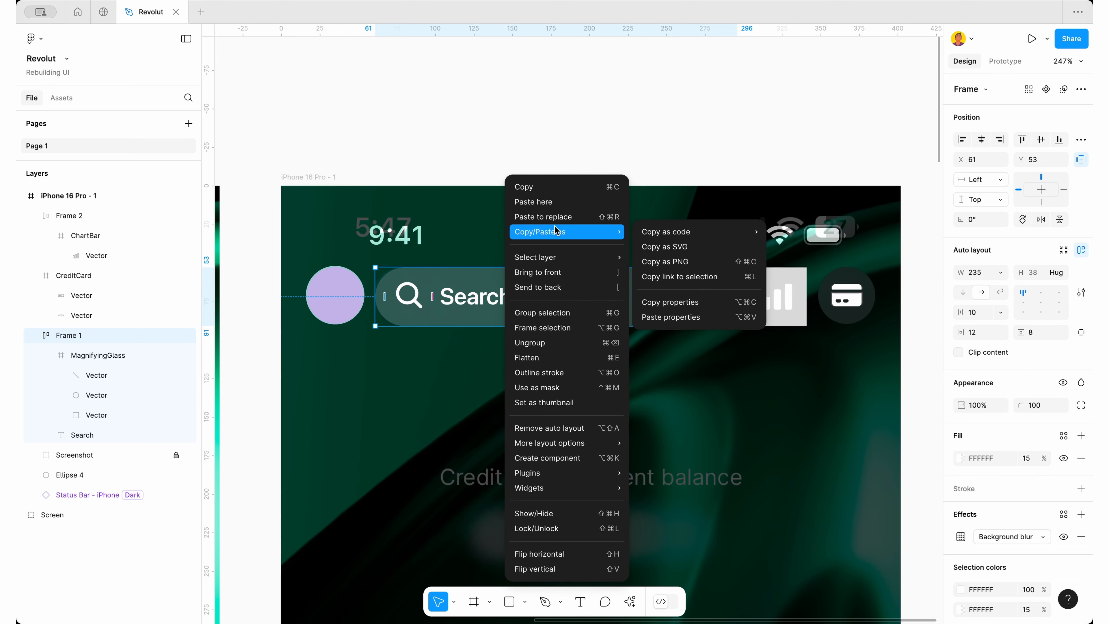
left_click(689, 302)
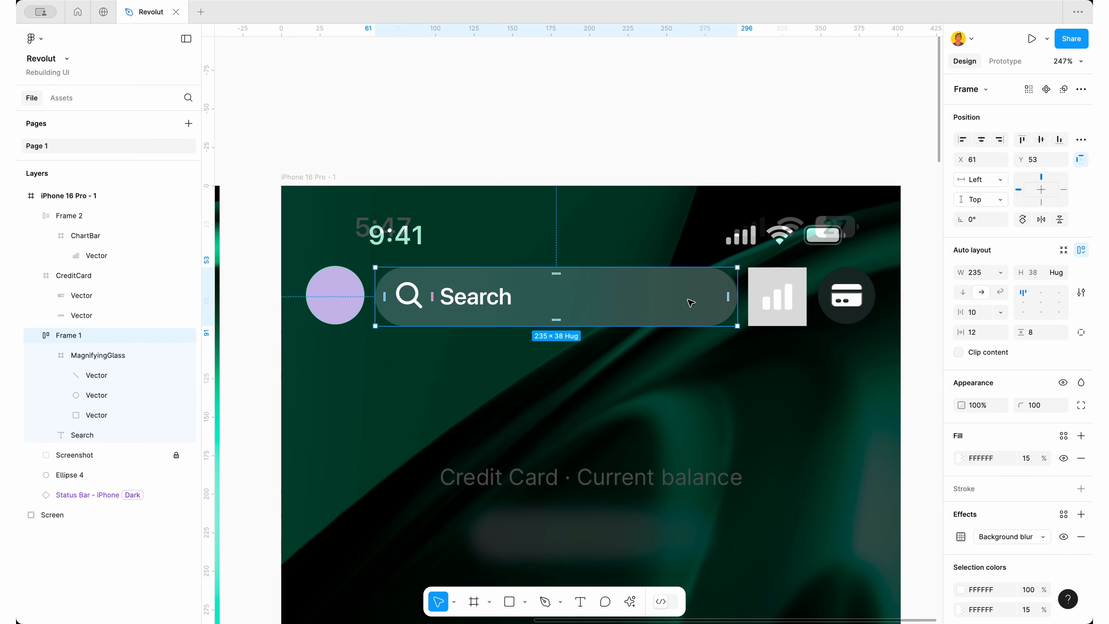
Paste the copied search bar properties onto the chart button frame and keep that frame selected
scroll(622, 262, "up", 3)
left_click(622, 263)
scroll(622, 262, "up", 3)
scroll(622, 262, "up", 3)
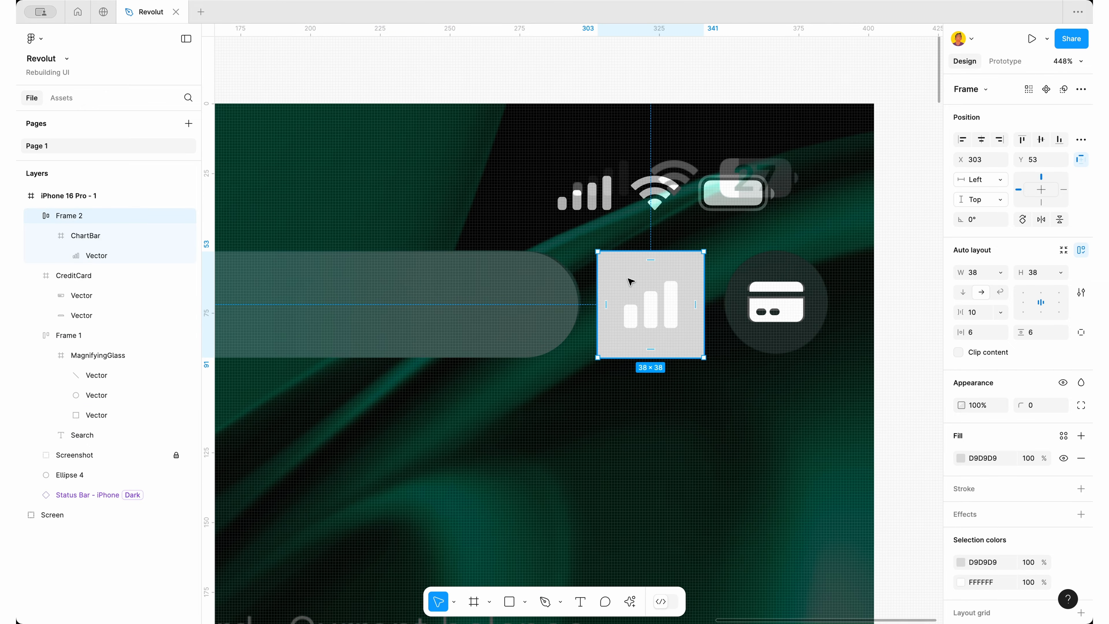
right_click(631, 281)
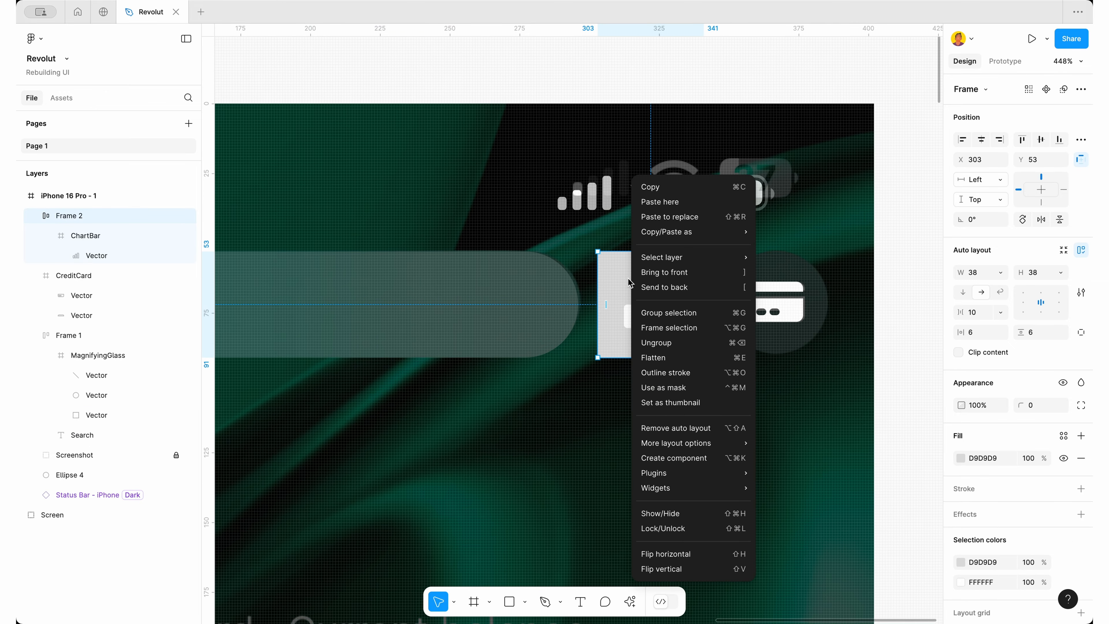
mouse_move(671, 236)
left_click(821, 318)
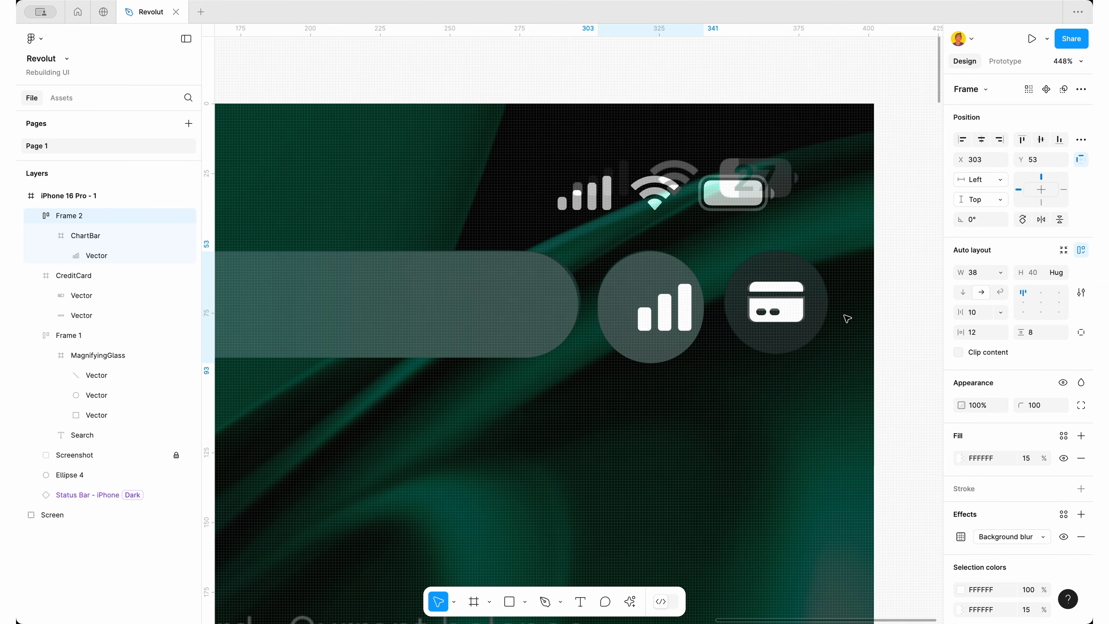
left_click(620, 384)
left_click(607, 310)
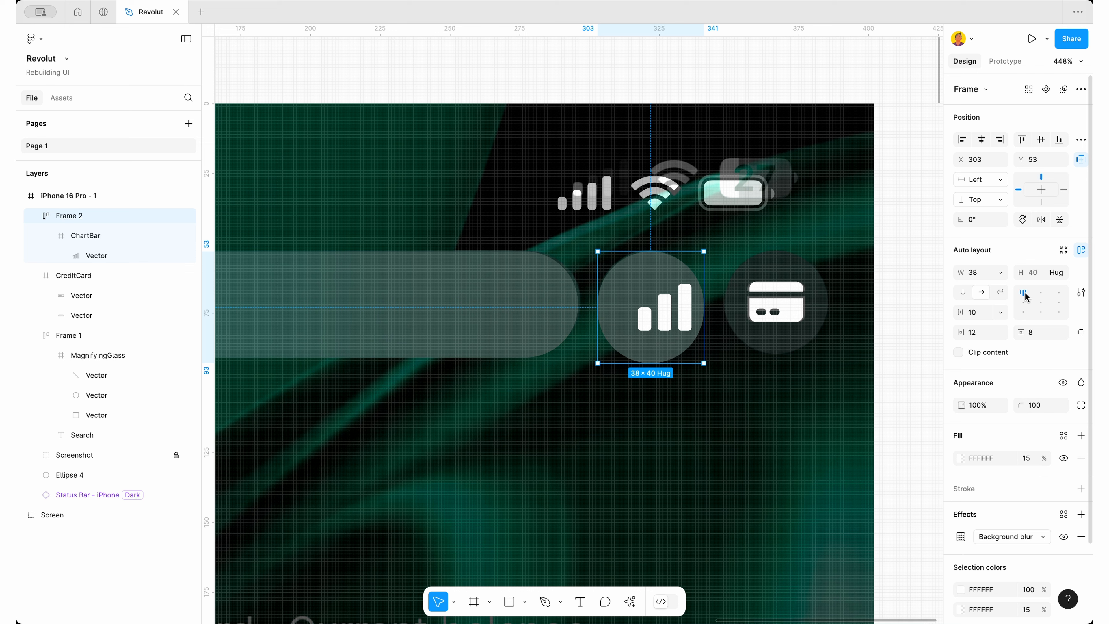
Centre the chart icon inside its round button
left_click(1041, 303)
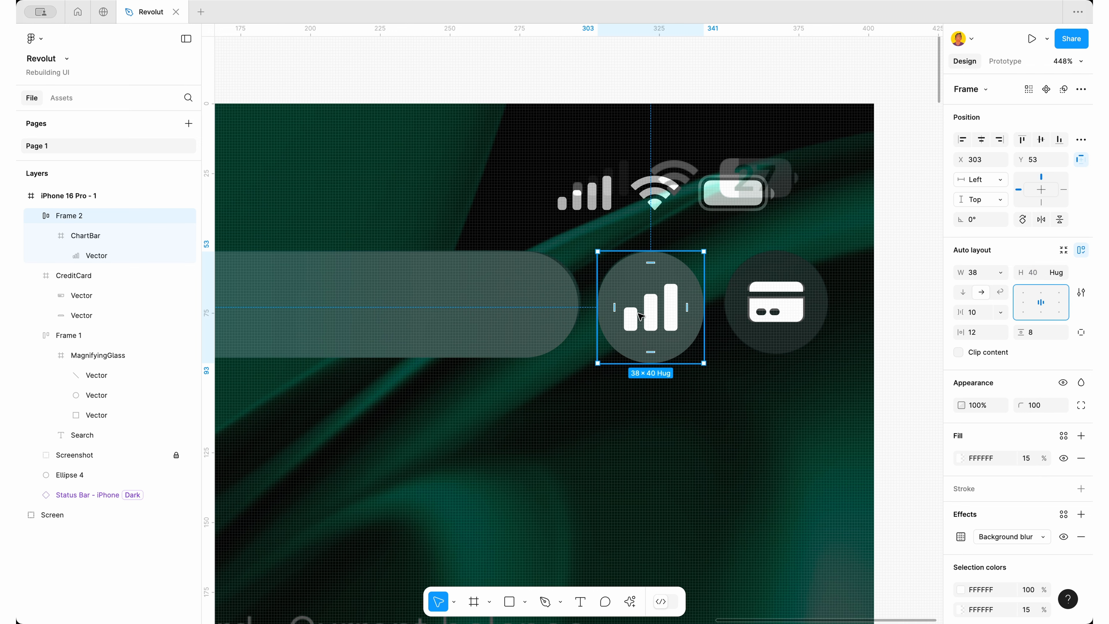
scroll(640, 317, "down", 3)
Move the card icon onto the empty canvas above the phone frame and duplicate the chart button into its place
left_click_drag(726, 307, 718, 144)
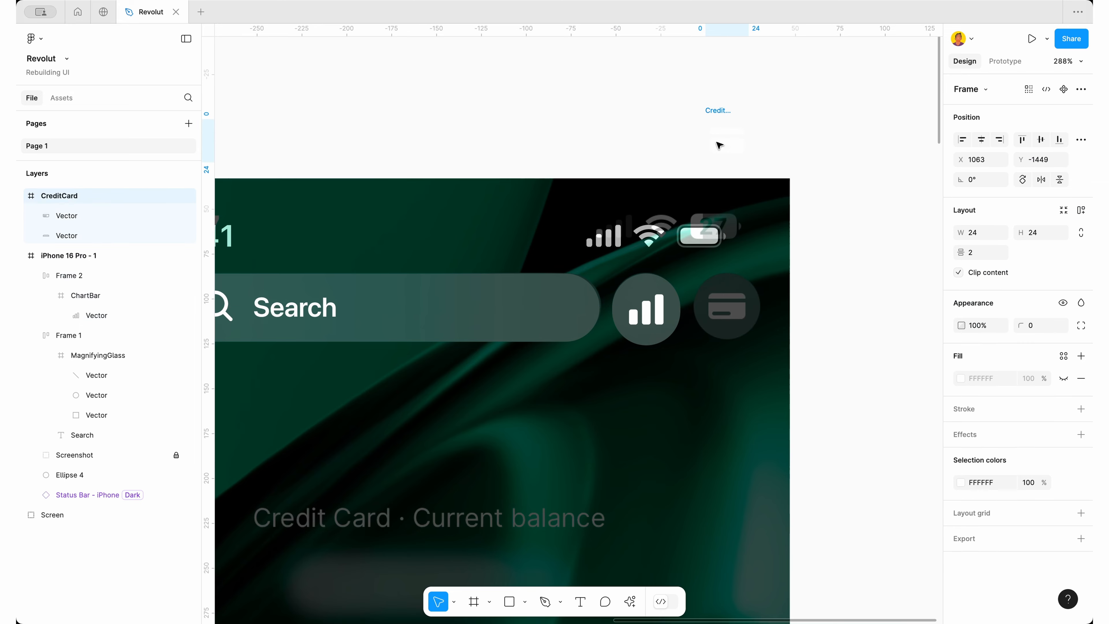
left_click(642, 318)
left_click_drag(642, 319, 720, 300)
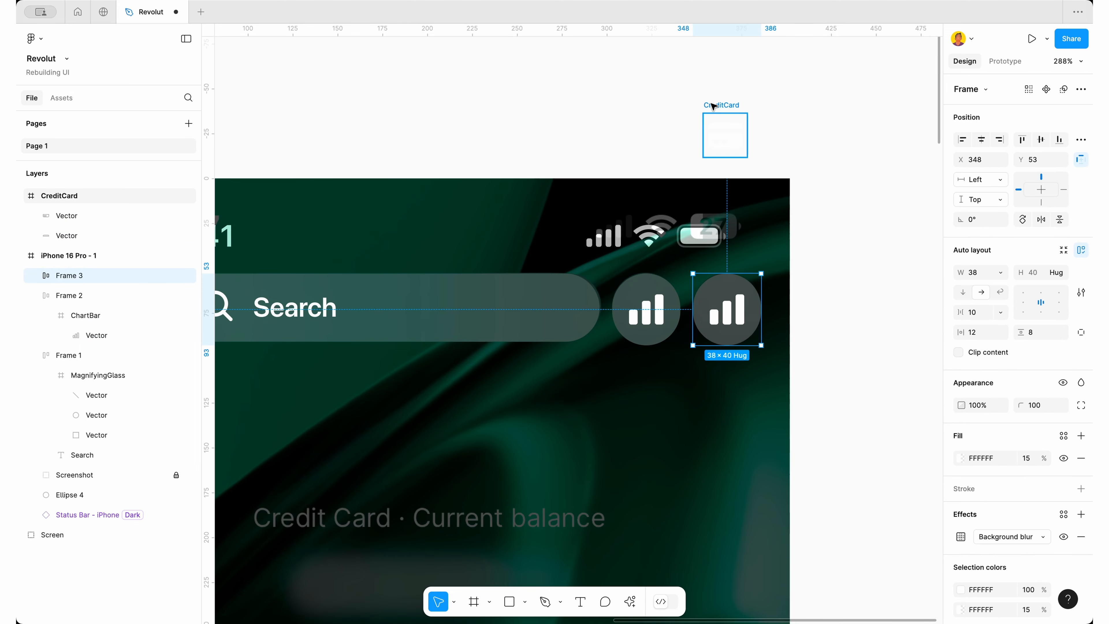
Take the card icon off the canvas and paste it to replace the chart icon in the duplicated button
left_click(713, 106)
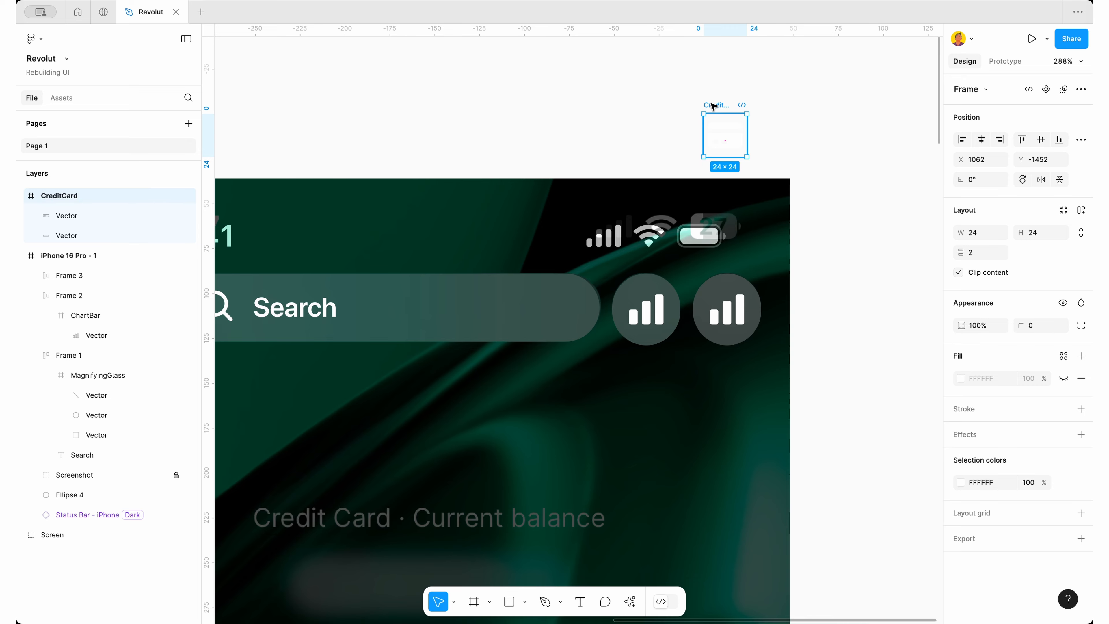
right_click(713, 107)
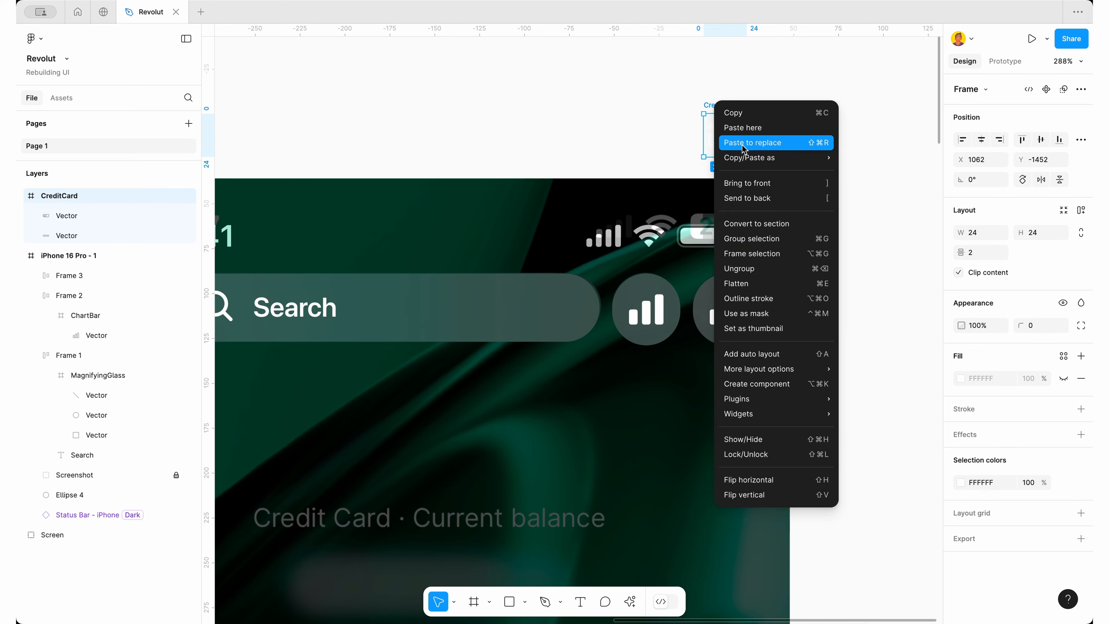
left_click(804, 182)
key("Delete")
left_click(736, 318)
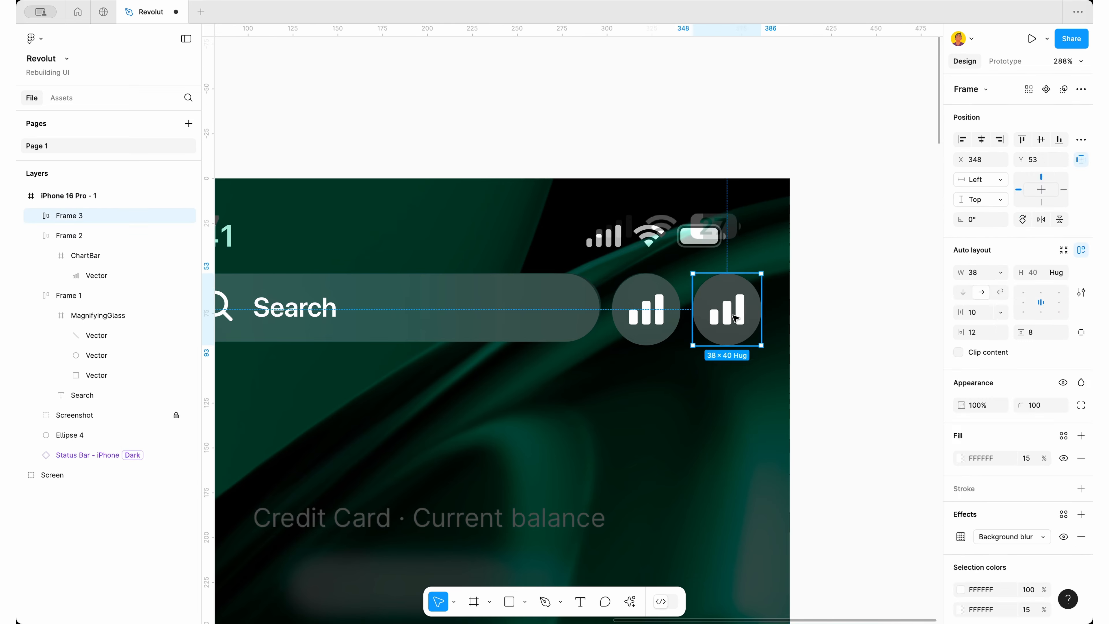
double_click(736, 318)
key("super+shift+r")
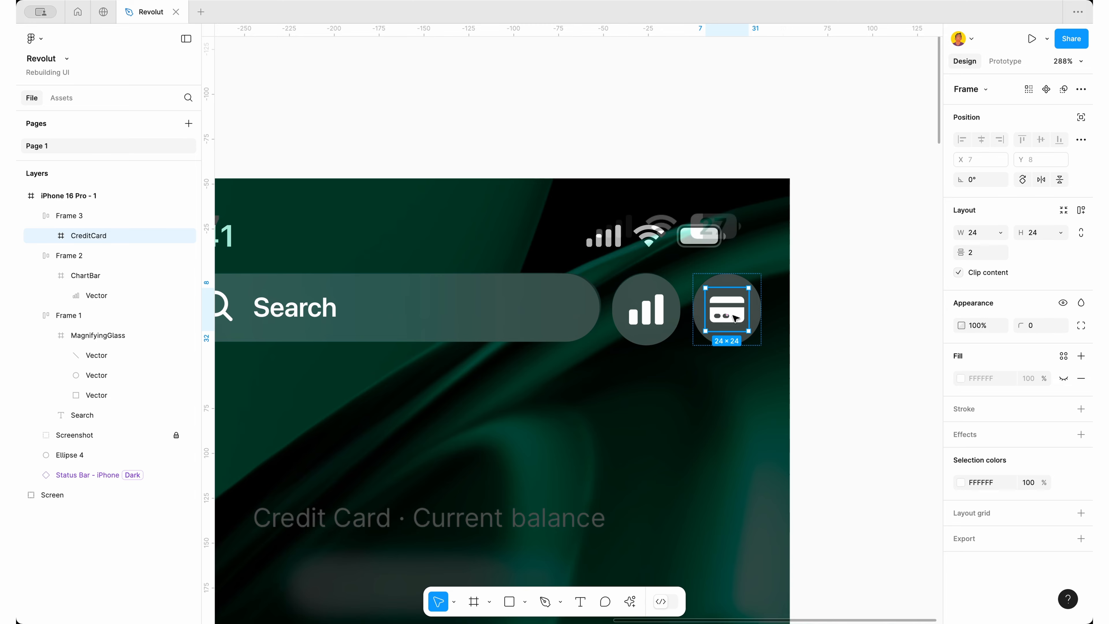
Compare the rebuilt chart and card buttons with those in the original screenshot
left_click(825, 356)
left_click(727, 310)
scroll(716, 314, "down", 5)
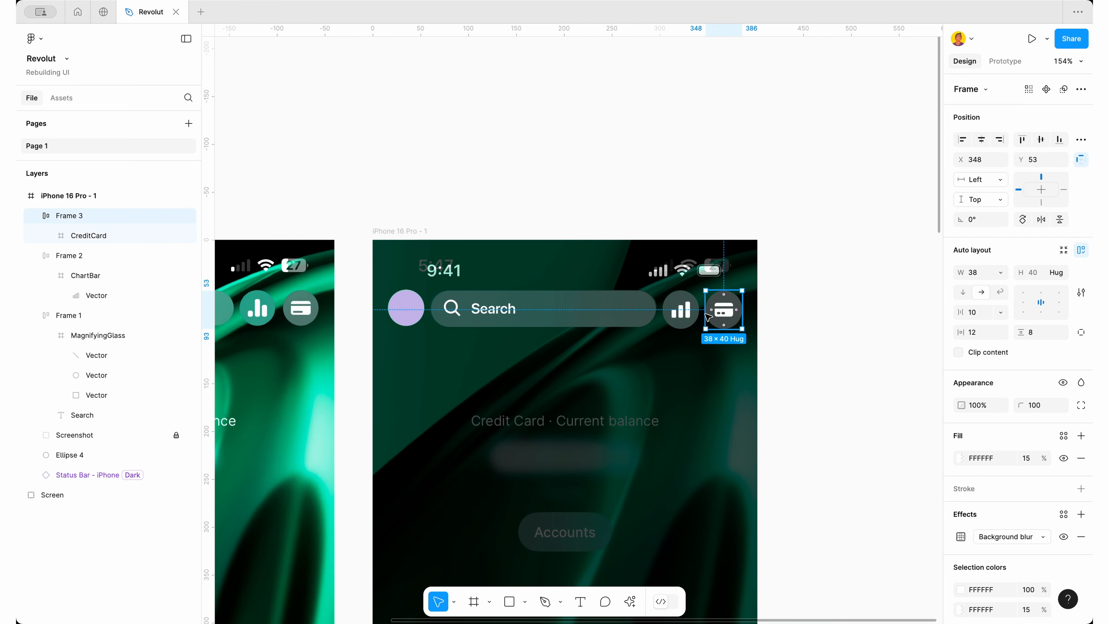
left_click(793, 330)
scroll(696, 324, "down", 4)
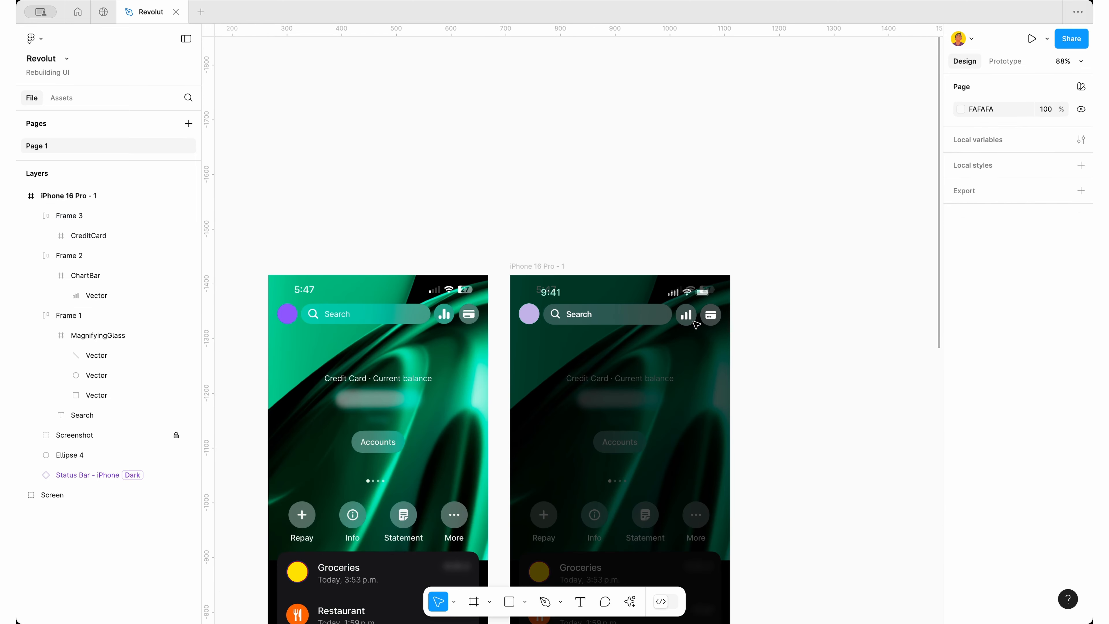
scroll(696, 324, "up", 4)
scroll(697, 323, "down", 2)
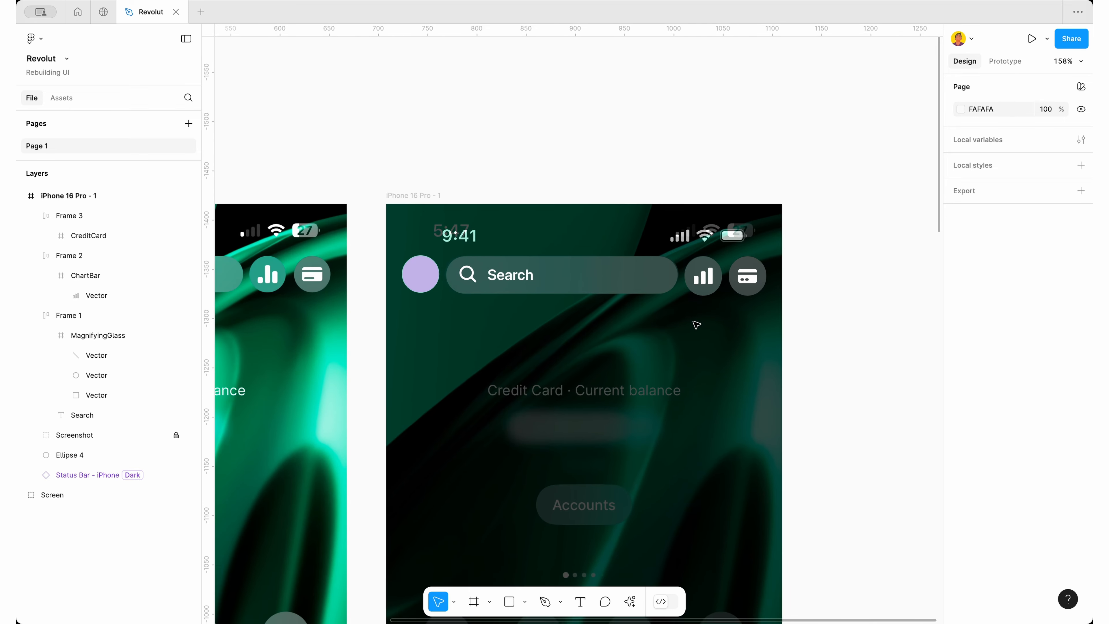
Select the avatar circle beside the search bar and run the Content Reel plugin on it
scroll(420, 284, "left", 3)
left_click(490, 246)
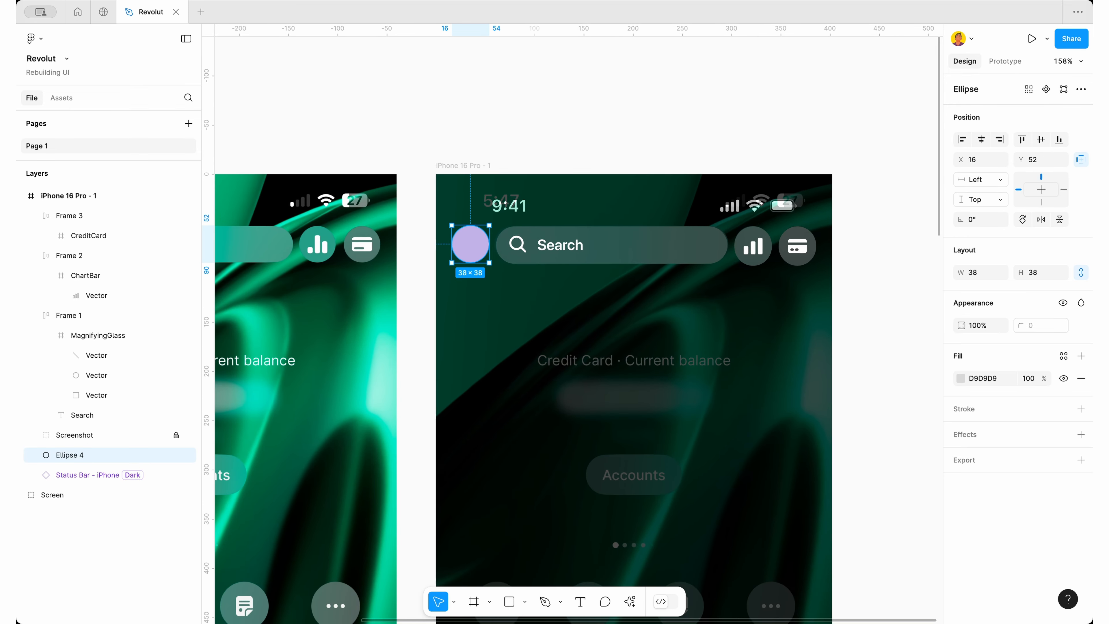
left_click(630, 602)
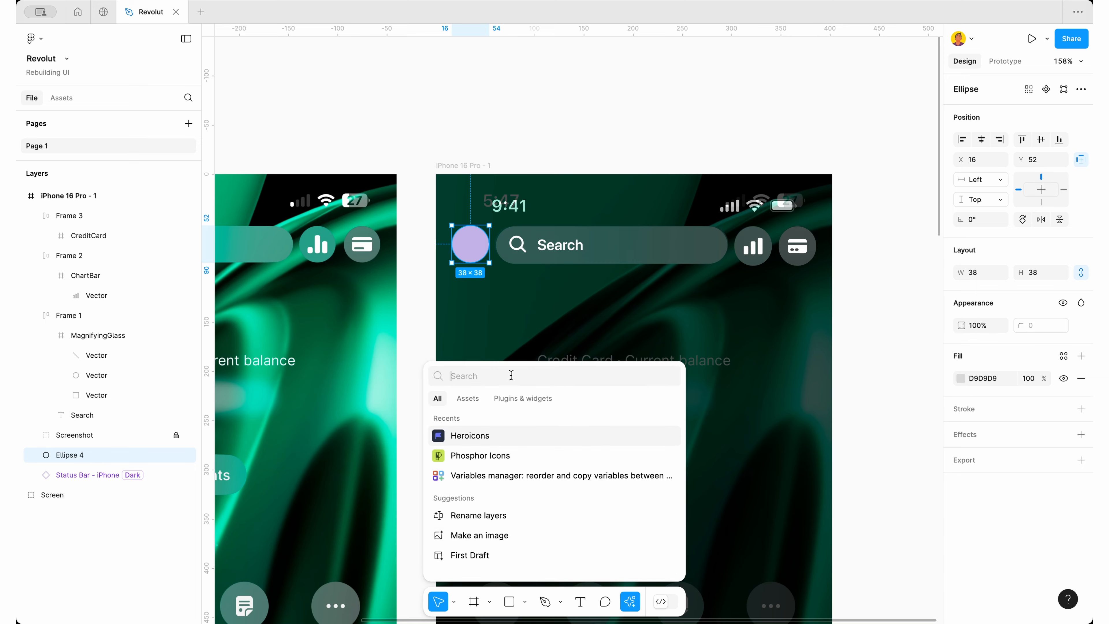
type("content")
left_click(526, 398)
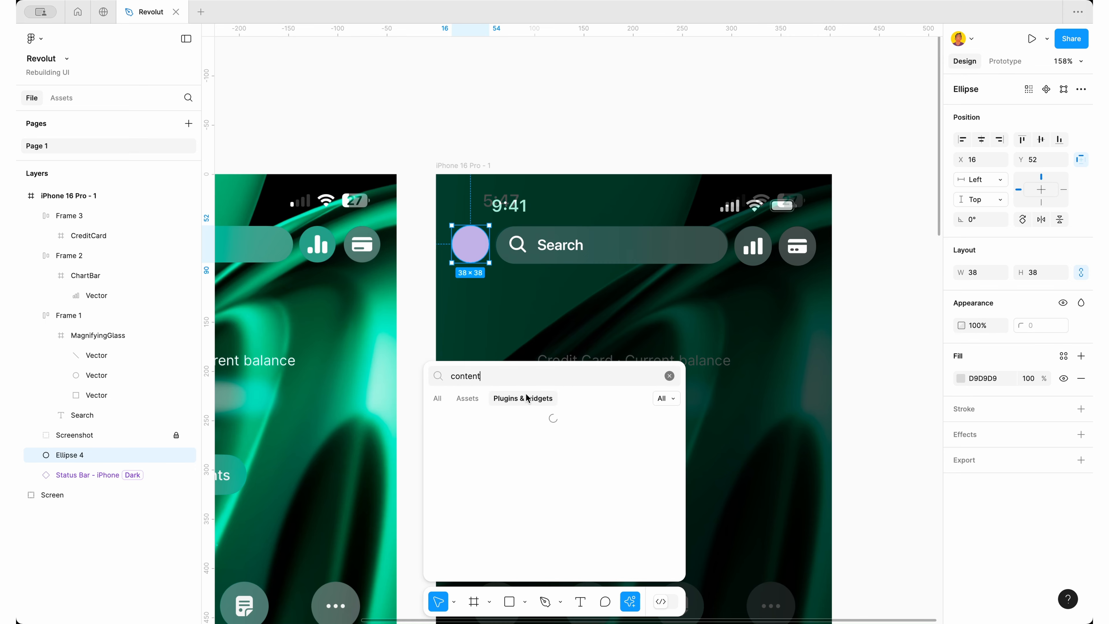
left_click(513, 425)
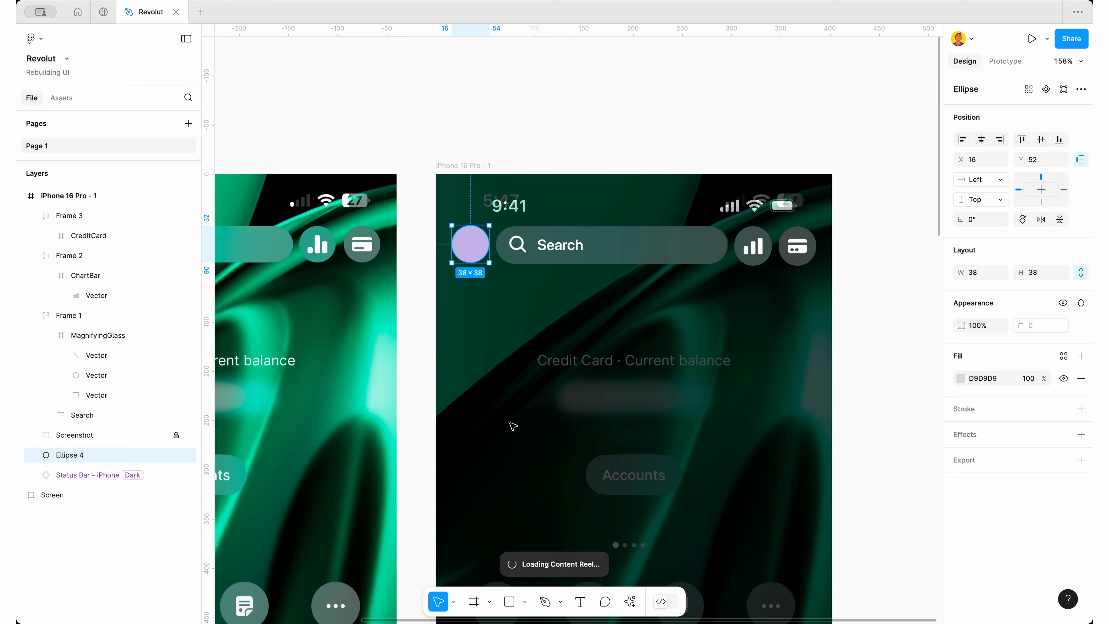
Fill the avatar circle with a portrait from the Avatars (male) image set and close the plugin
left_click(680, 196)
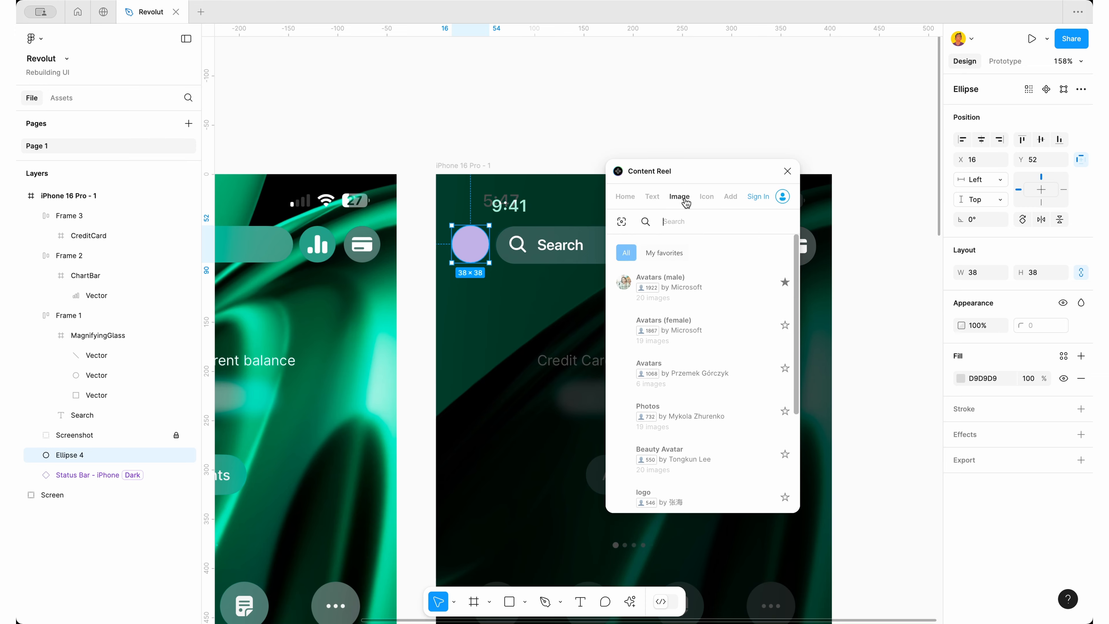
left_click(682, 292)
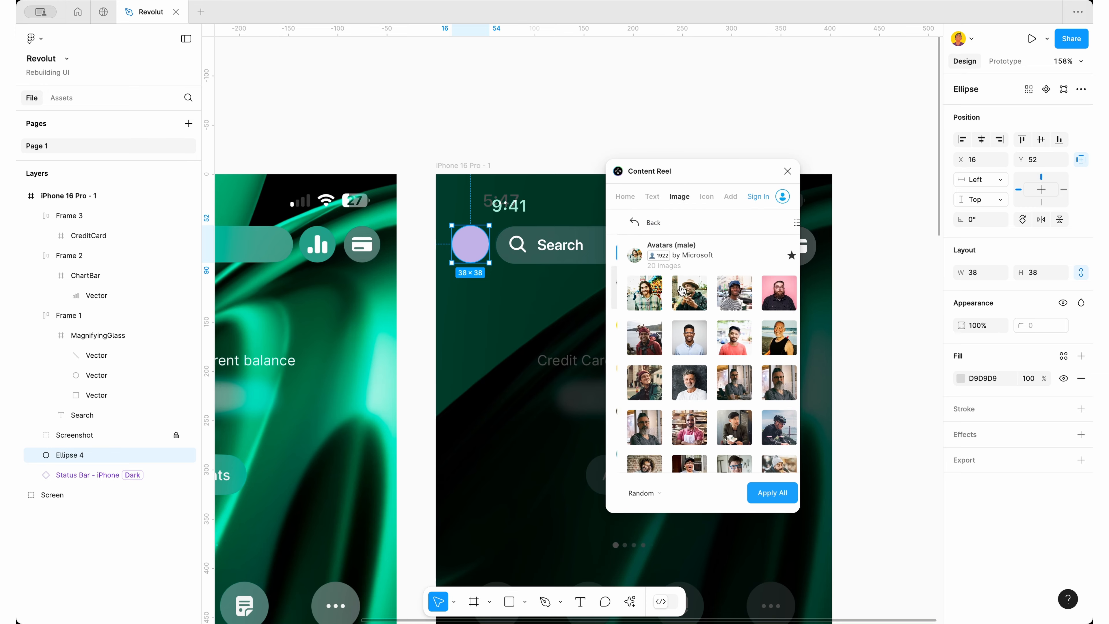
left_click(693, 300)
left_click(754, 301)
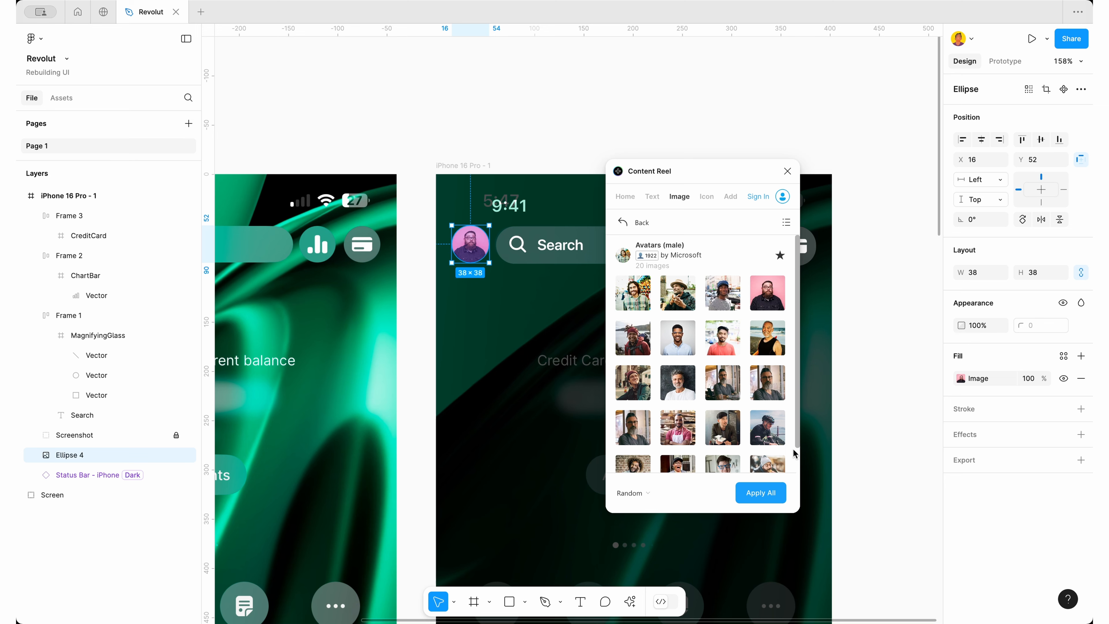
left_click(788, 171)
left_click(655, 90)
Combine the avatar, search bar, chart button and card button into one auto layout frame
scroll(655, 90, "down", 3)
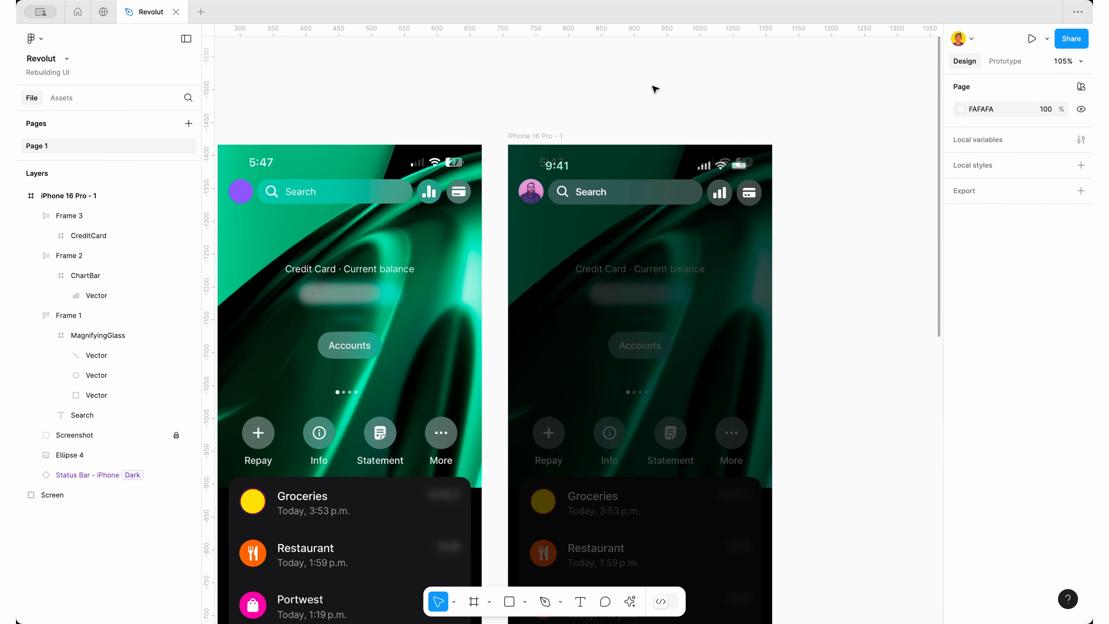
scroll(660, 130, "up", 5)
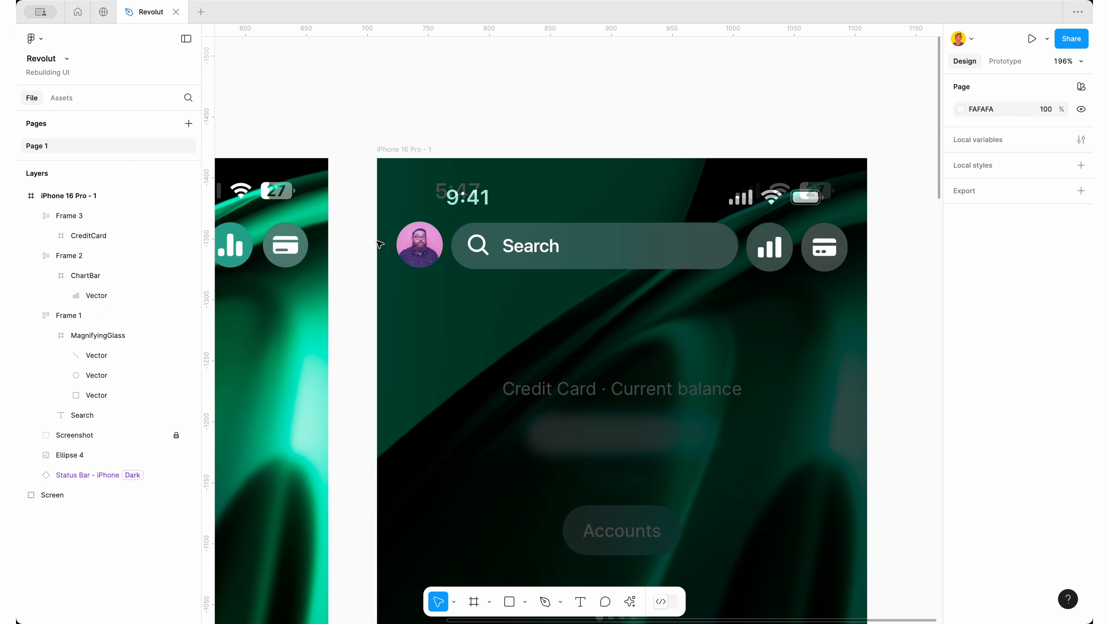
left_click(429, 247)
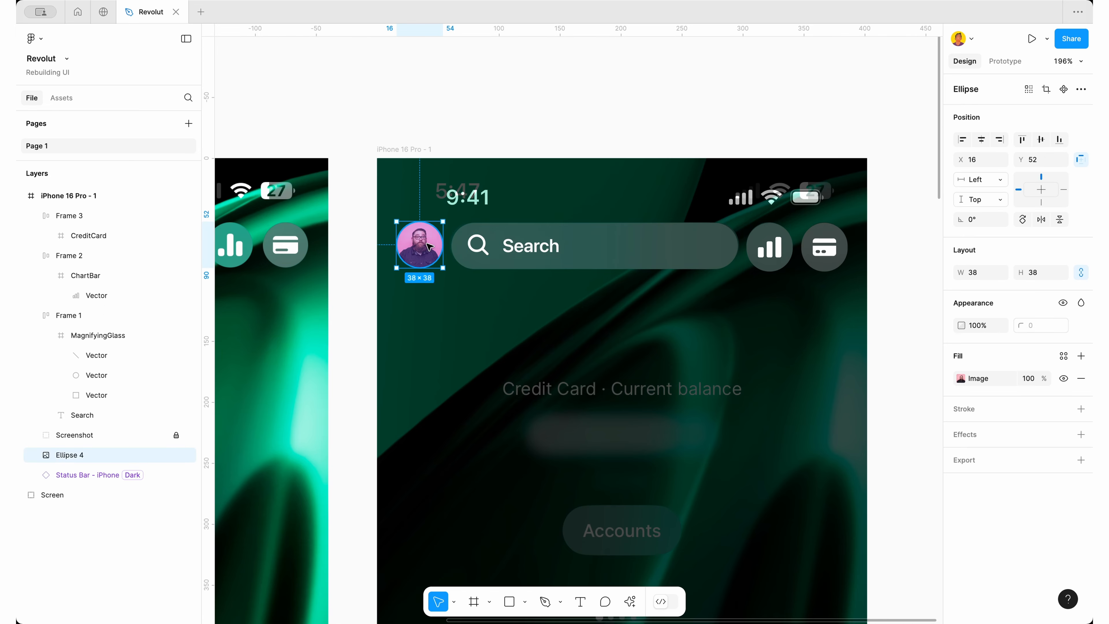
left_click(589, 248, "shift")
left_click(769, 249, "shift")
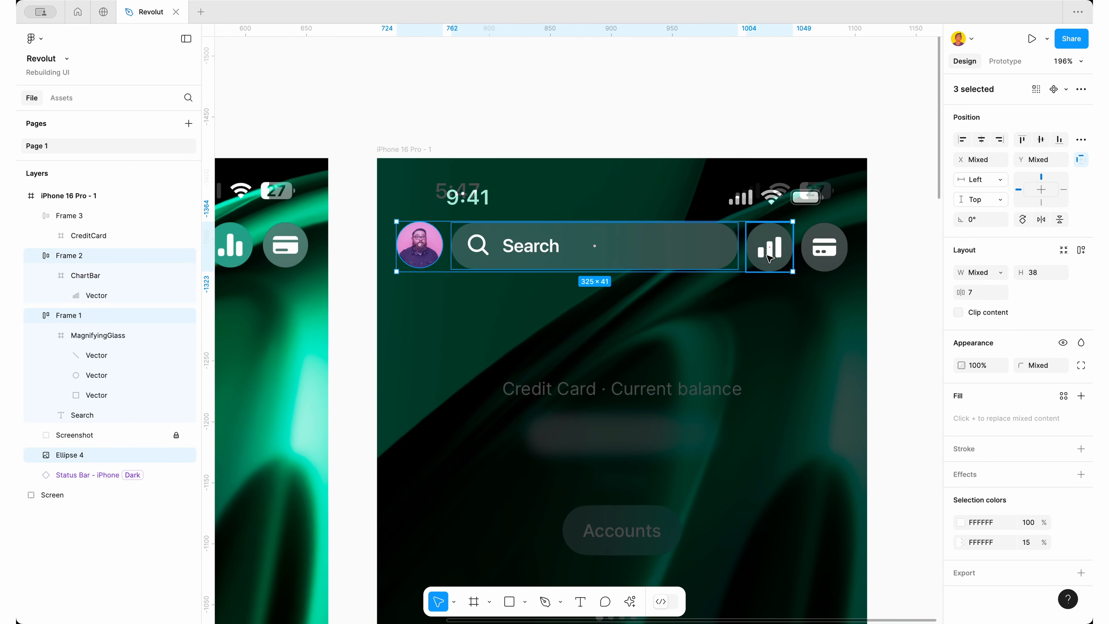
left_click(829, 255, "shift")
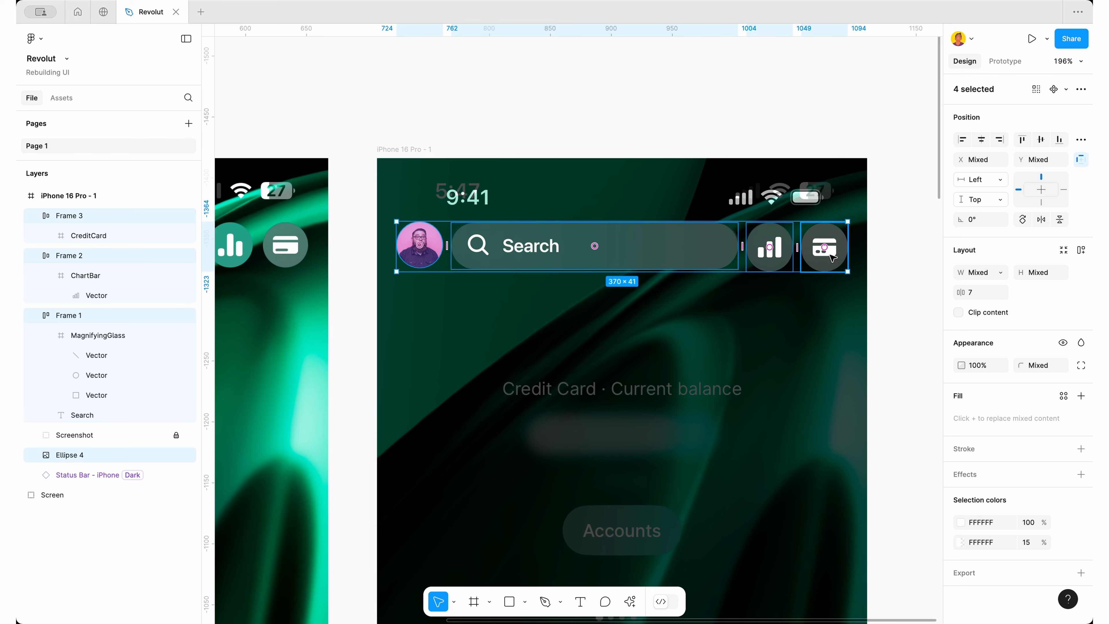
left_click(1081, 250)
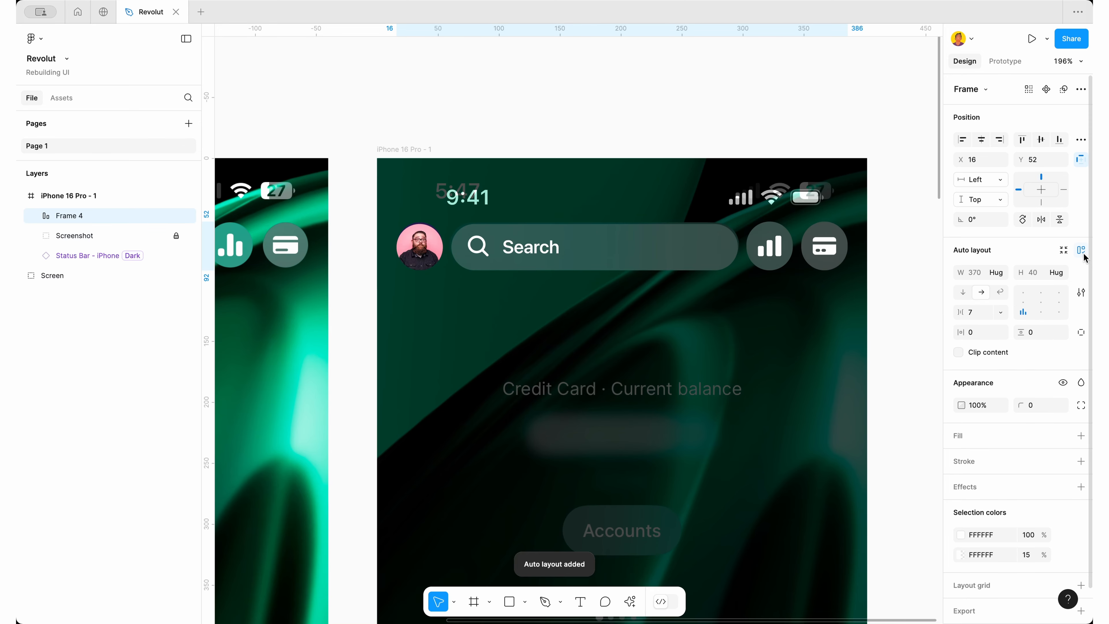
Check the avatar's alignment against the screenshot and nudge the header row frame up to Y 51
scroll(629, 232, "up", 3)
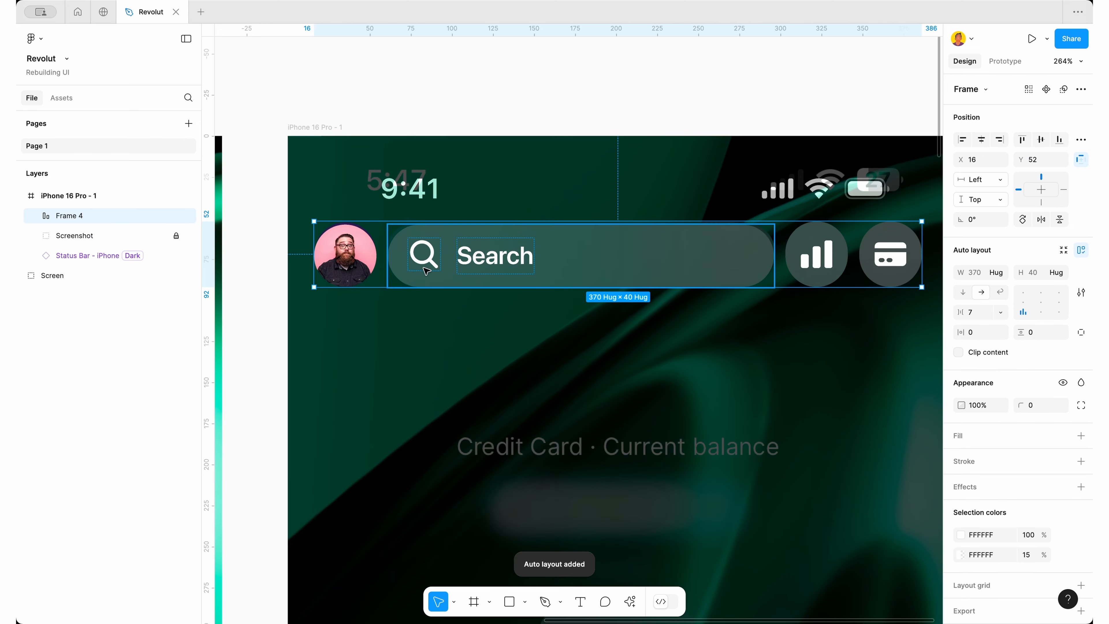
left_click(335, 256)
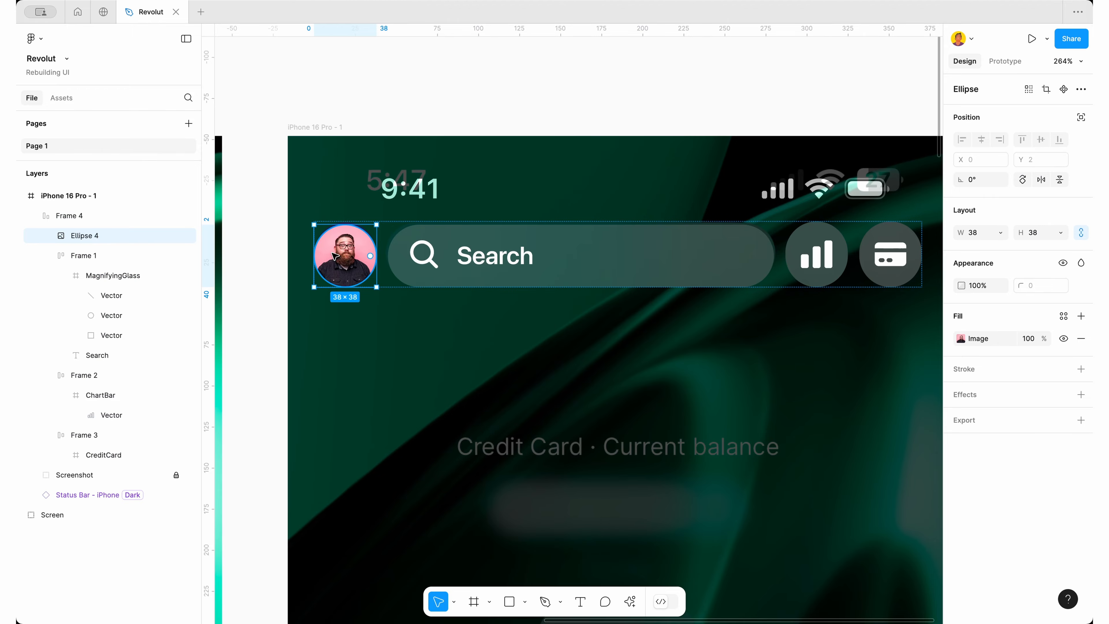
scroll(335, 256, "up", 5)
key("Escape")
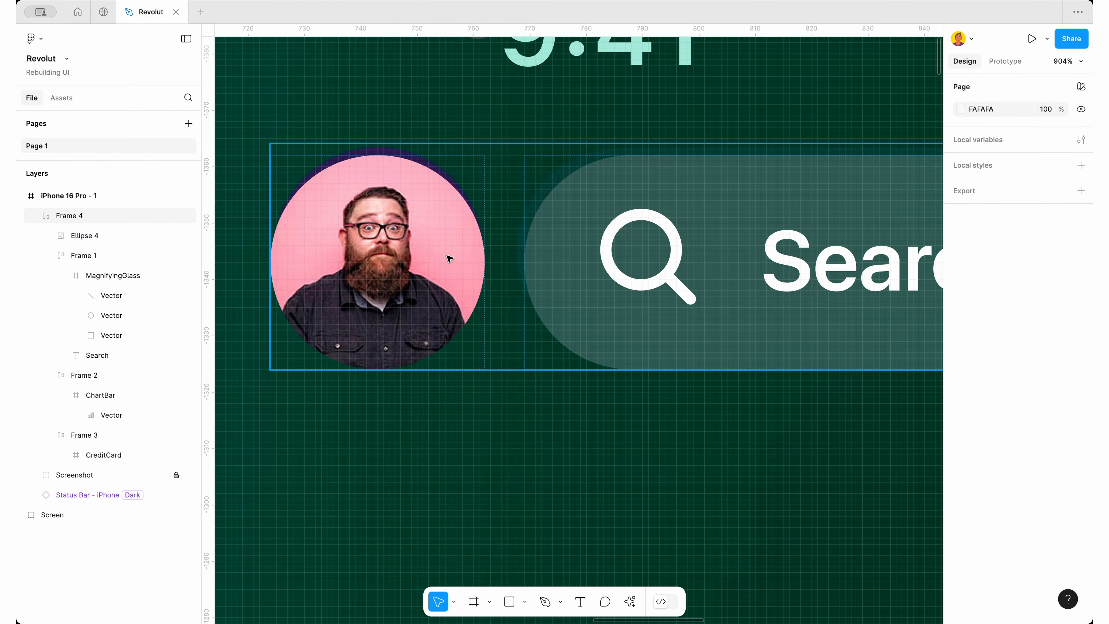
left_click(505, 250)
scroll(505, 250, "down", 3)
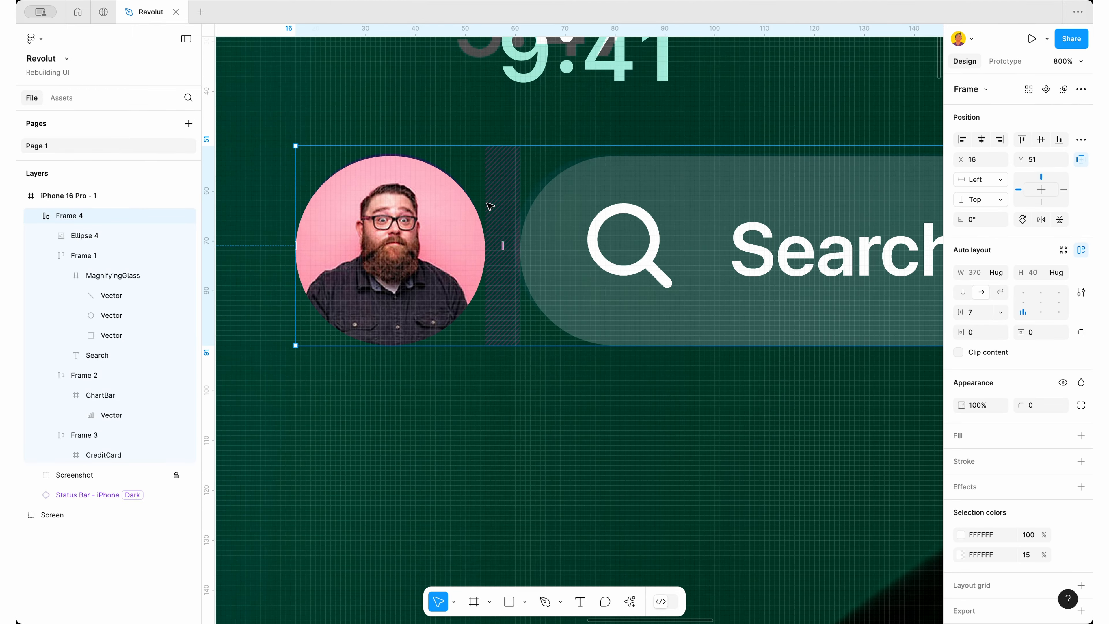
Compare the height and padding of the chart button with those of the search bar
scroll(490, 206, "right", 10)
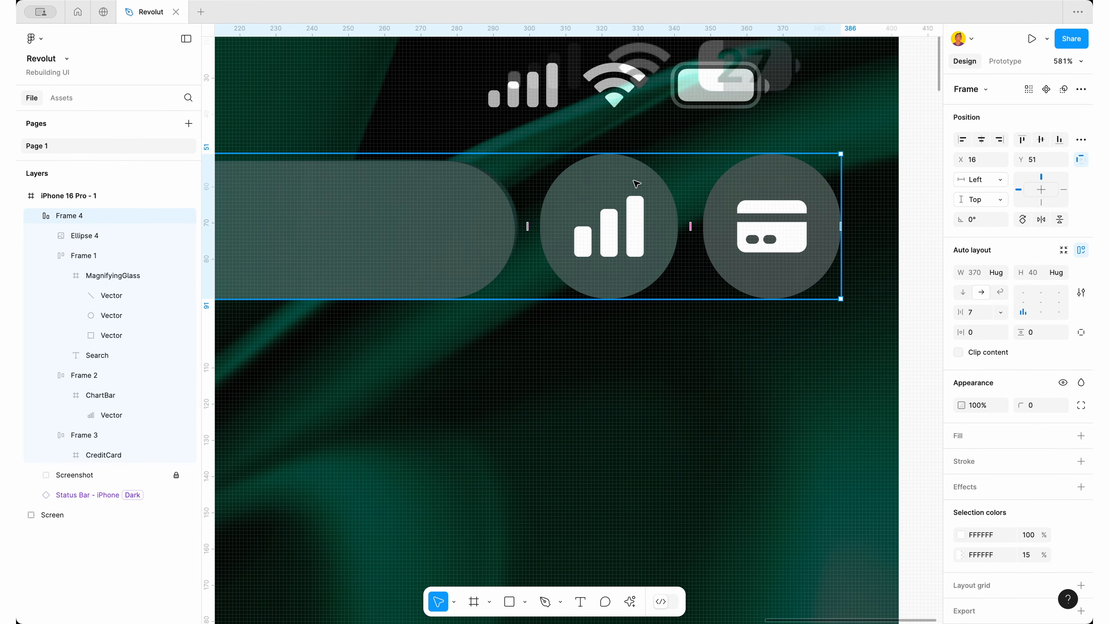
scroll(637, 184, "up", 3)
double_click(636, 183)
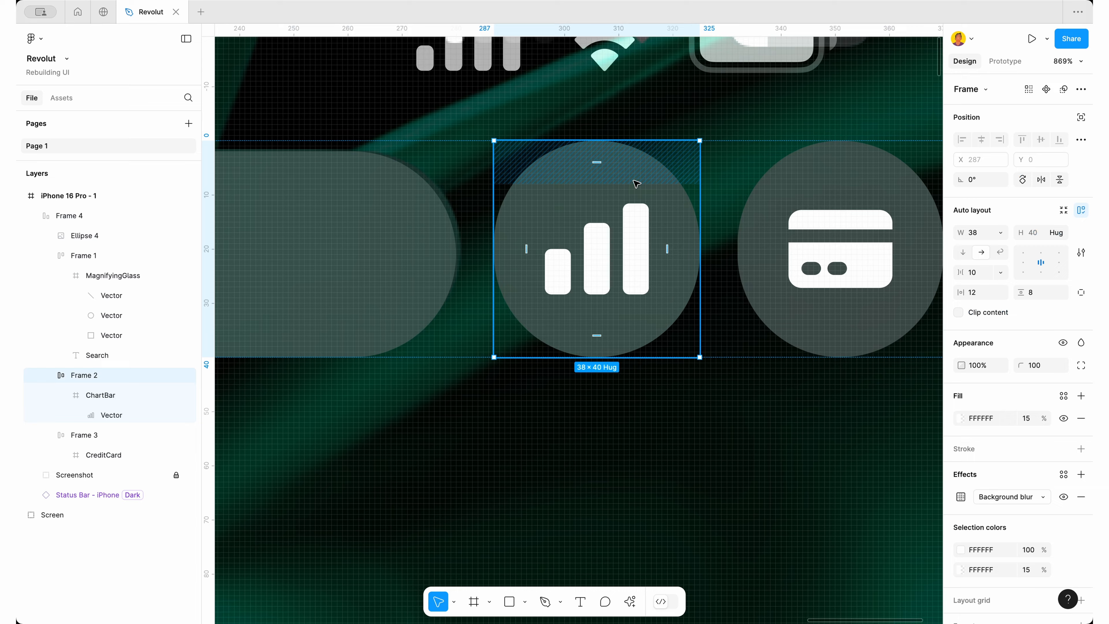
scroll(636, 182, "left", 3)
scroll(635, 182, "down", 1)
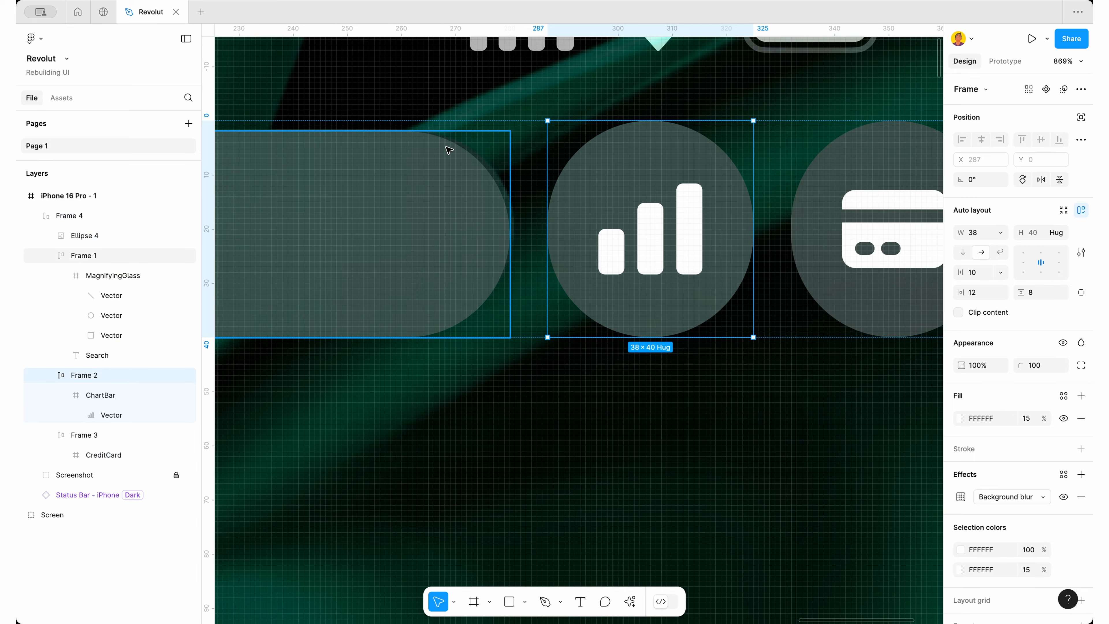
scroll(585, 153, "left", 5)
scroll(567, 166, "down", 1)
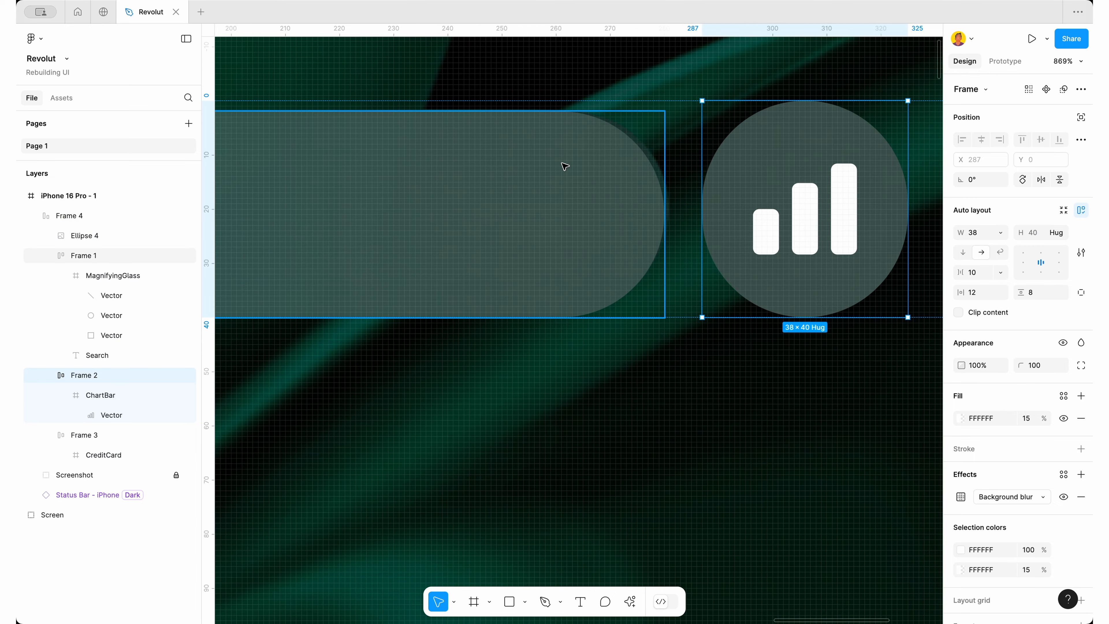
left_click(564, 166)
scroll(564, 166, "down", 5)
scroll(564, 166, "left", 8)
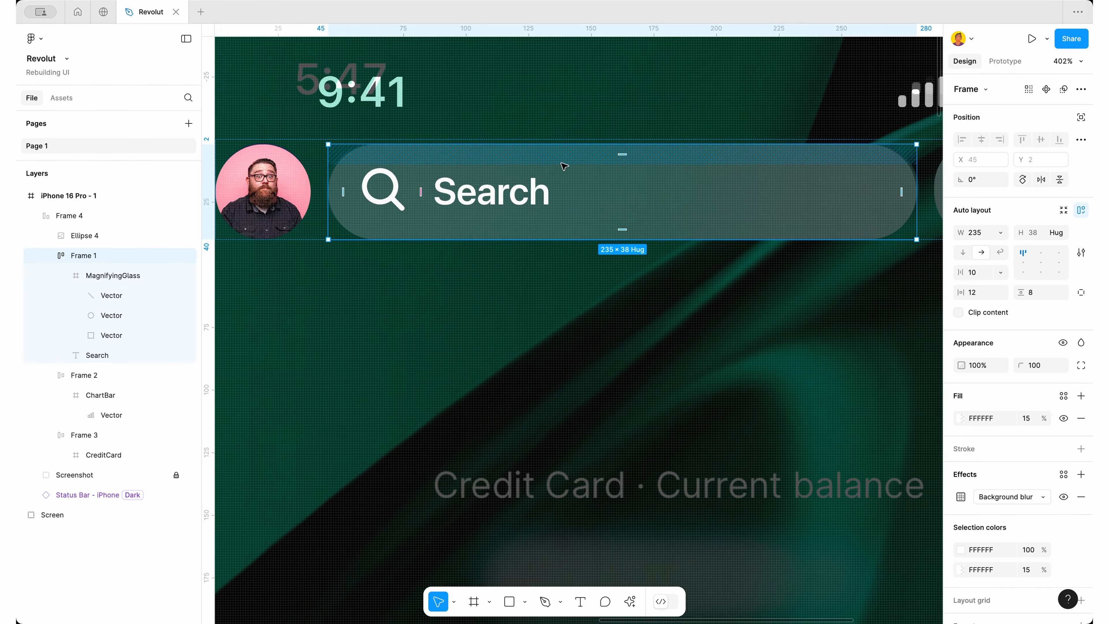
scroll(305, 198, "right", 8)
scroll(524, 183, "right", 2)
Set the vertical padding of both the chart and card buttons to 7
left_click(648, 175)
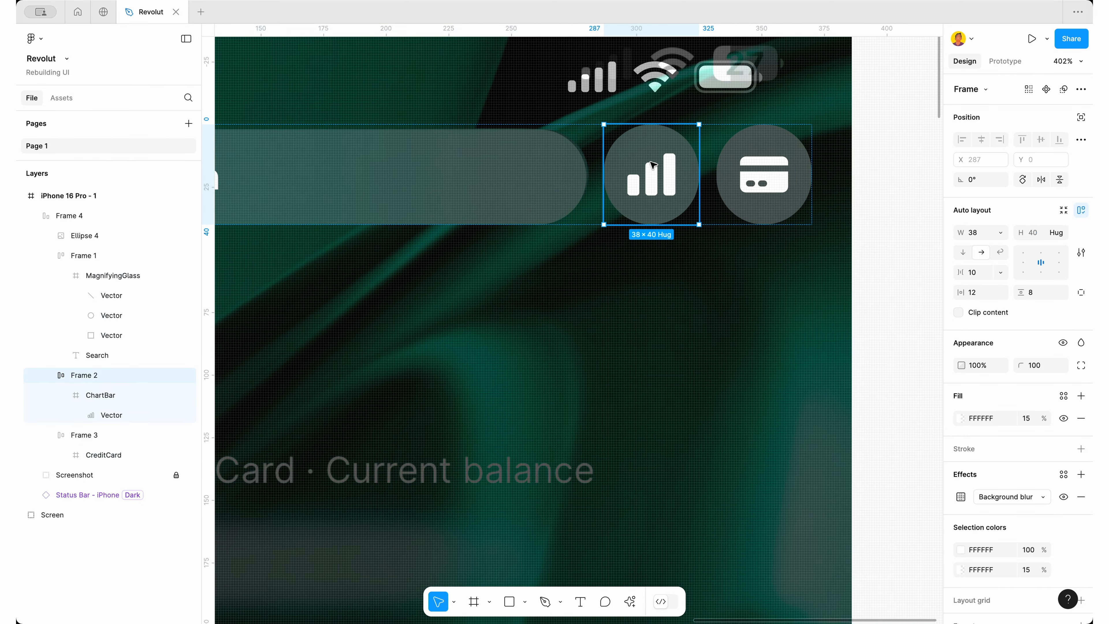
scroll(783, 159, "up", 3)
left_click(783, 159, "shift")
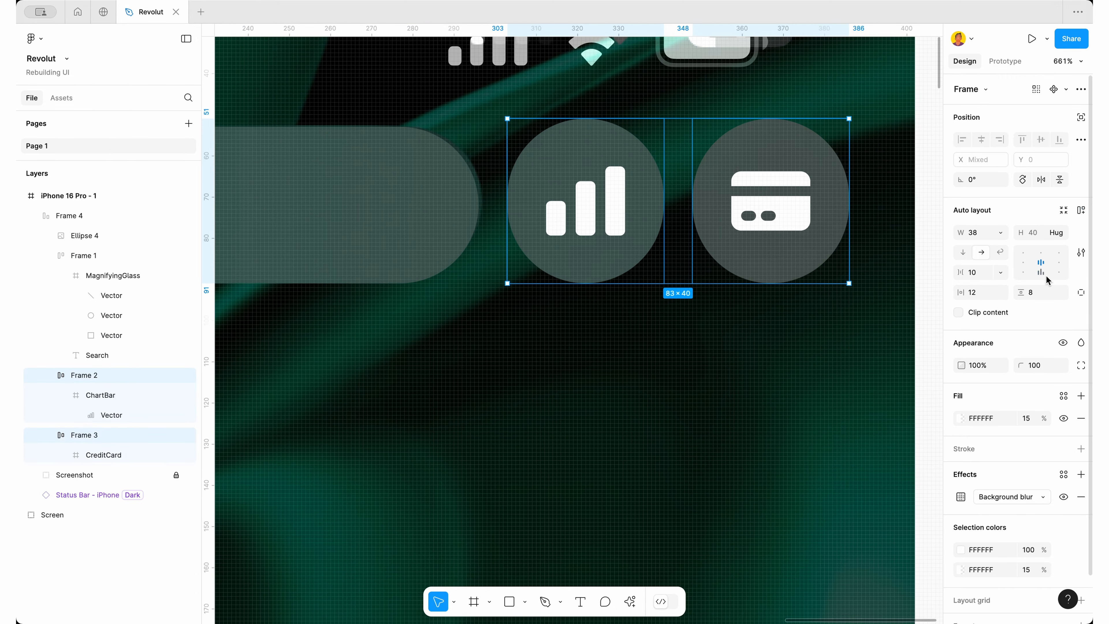
left_click(1042, 291)
key("Down")
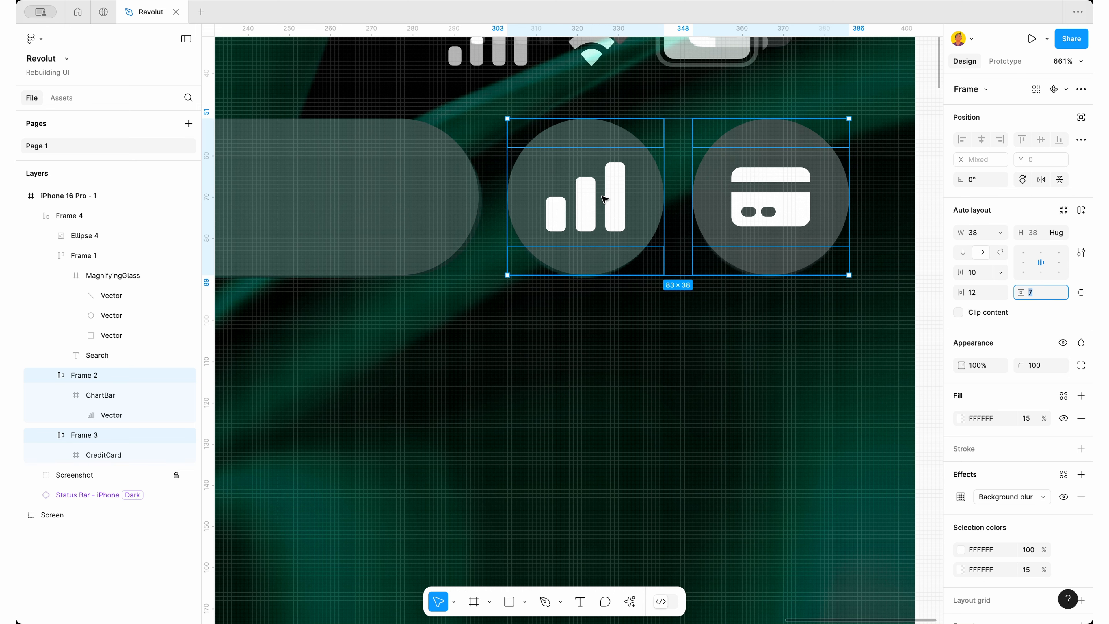
Set the Search text's width to fill its container inside the search bar
scroll(605, 199, "down", 5)
left_click(541, 195)
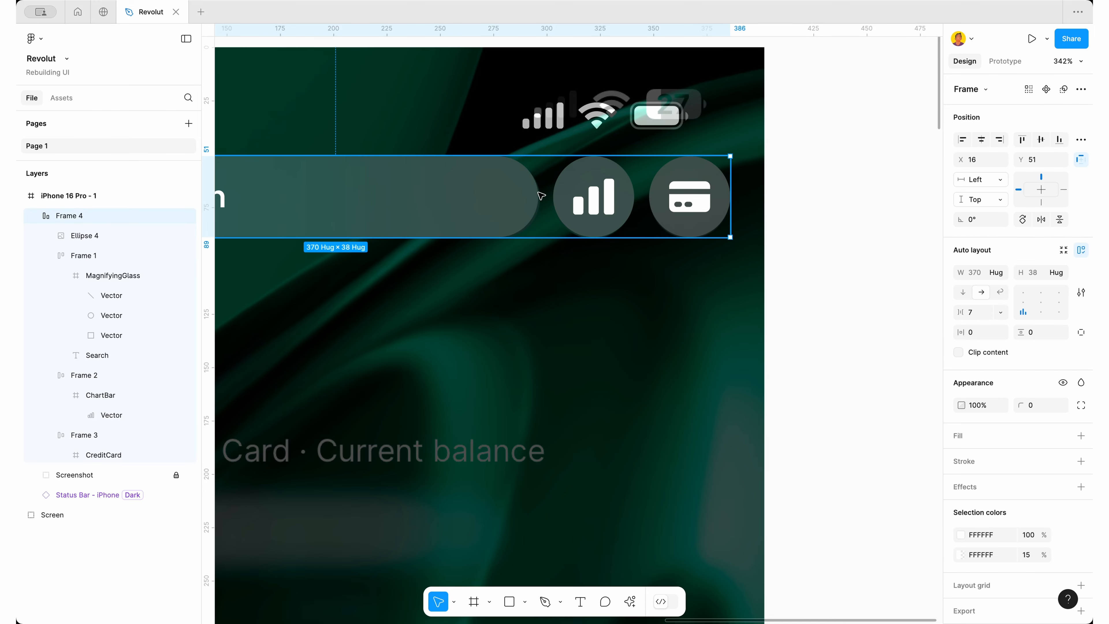
scroll(540, 195, "down", 4)
left_click(501, 196)
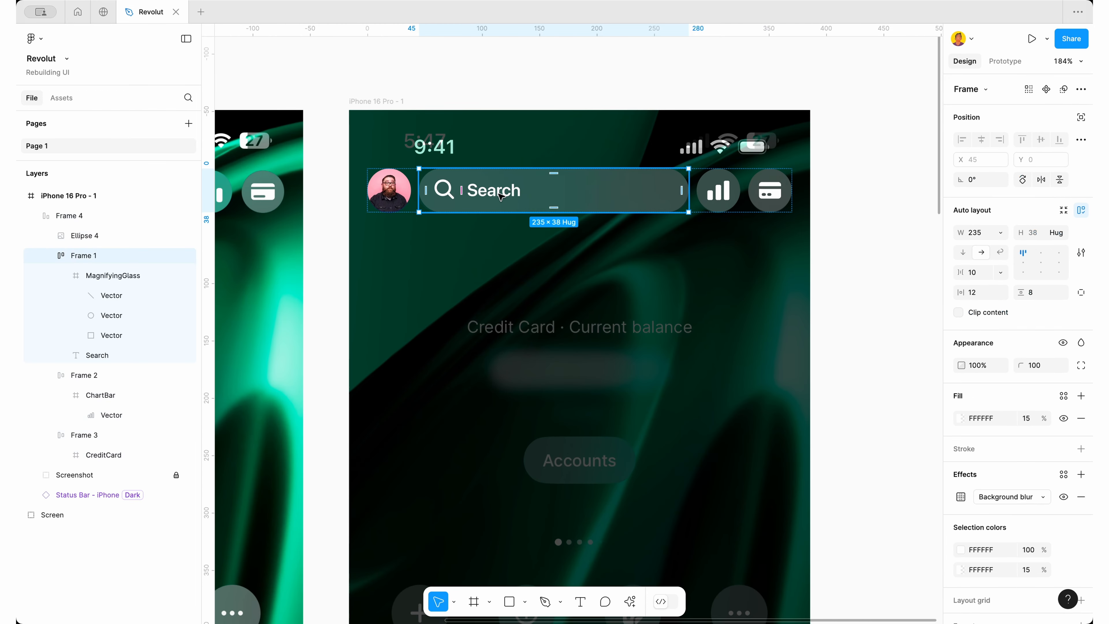
scroll(501, 196, "up", 2)
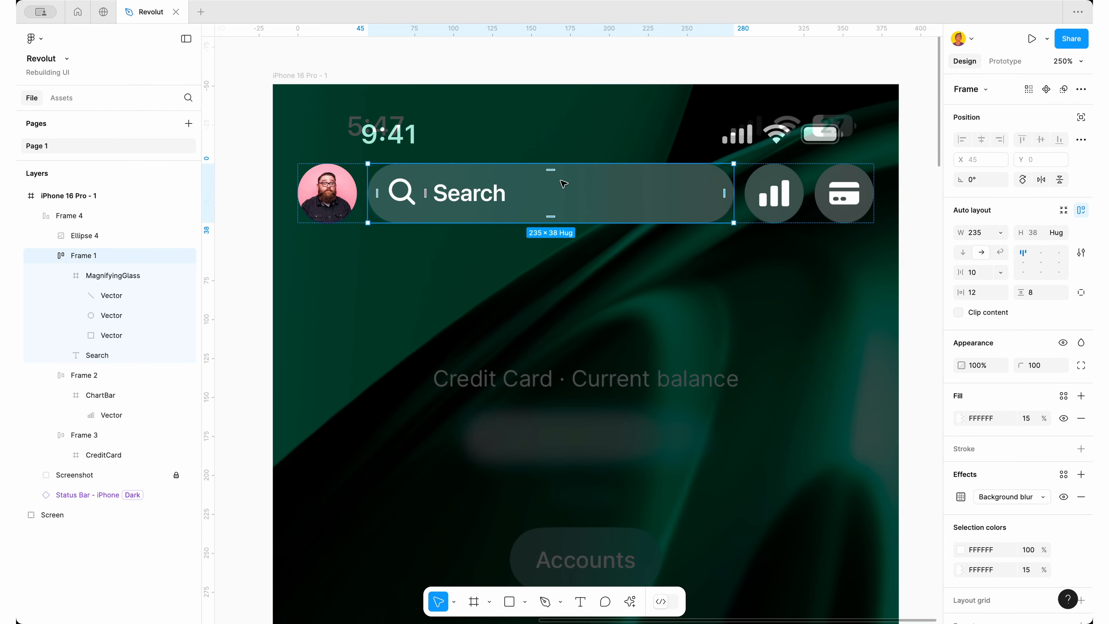
left_click(484, 197)
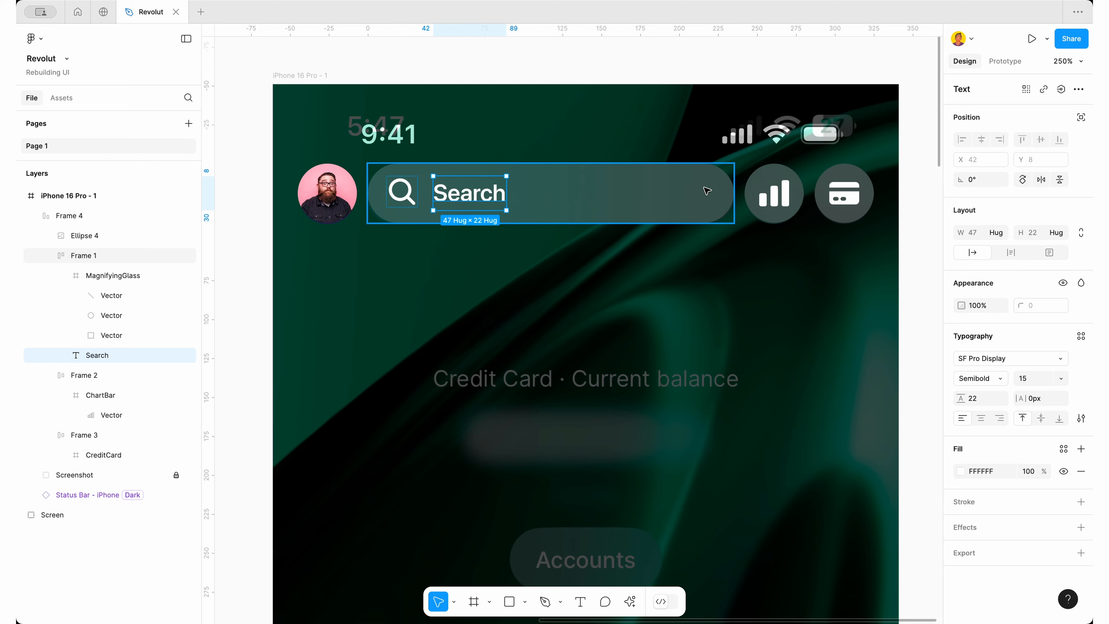
left_click(1002, 232)
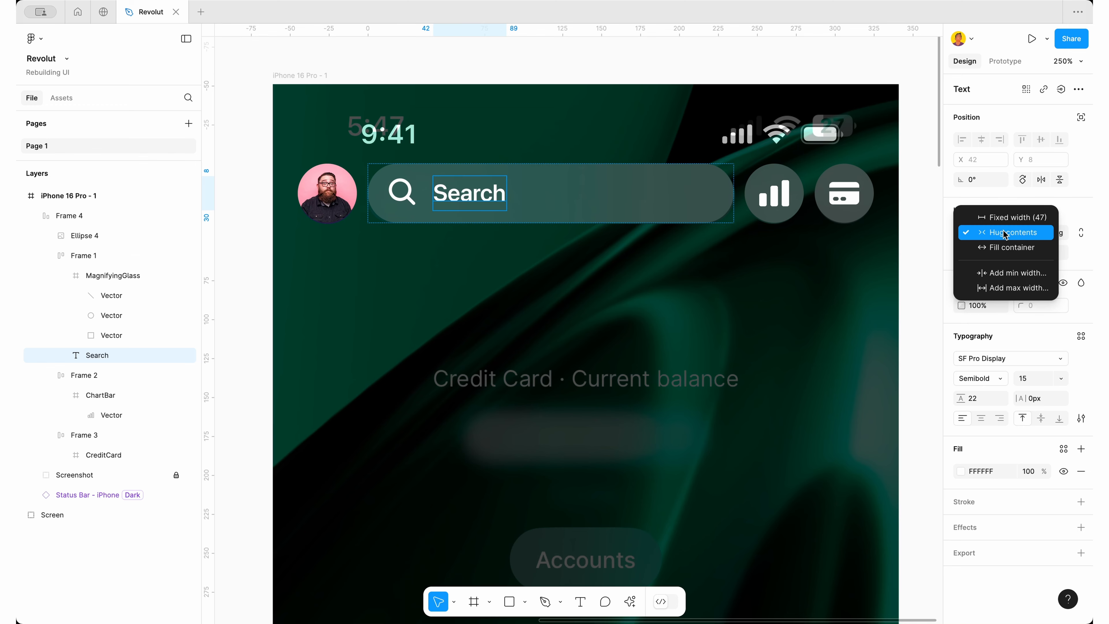
left_click(990, 195)
left_click(1004, 236)
left_click(1012, 247)
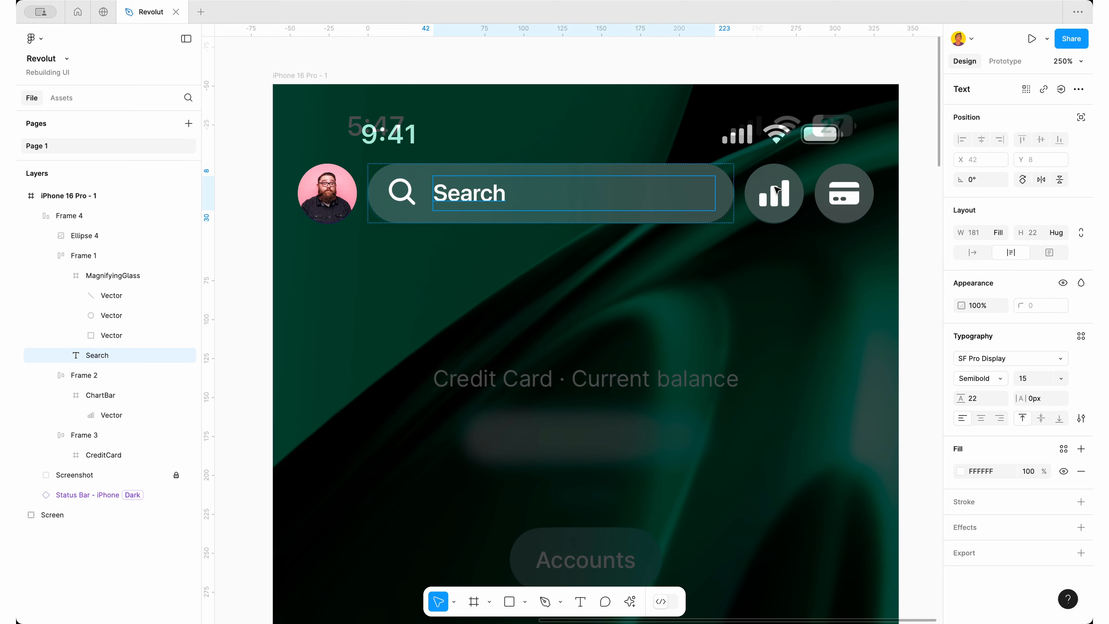
Measure the magnifying glass icon's distances to the edges of the search bar
left_click(426, 221)
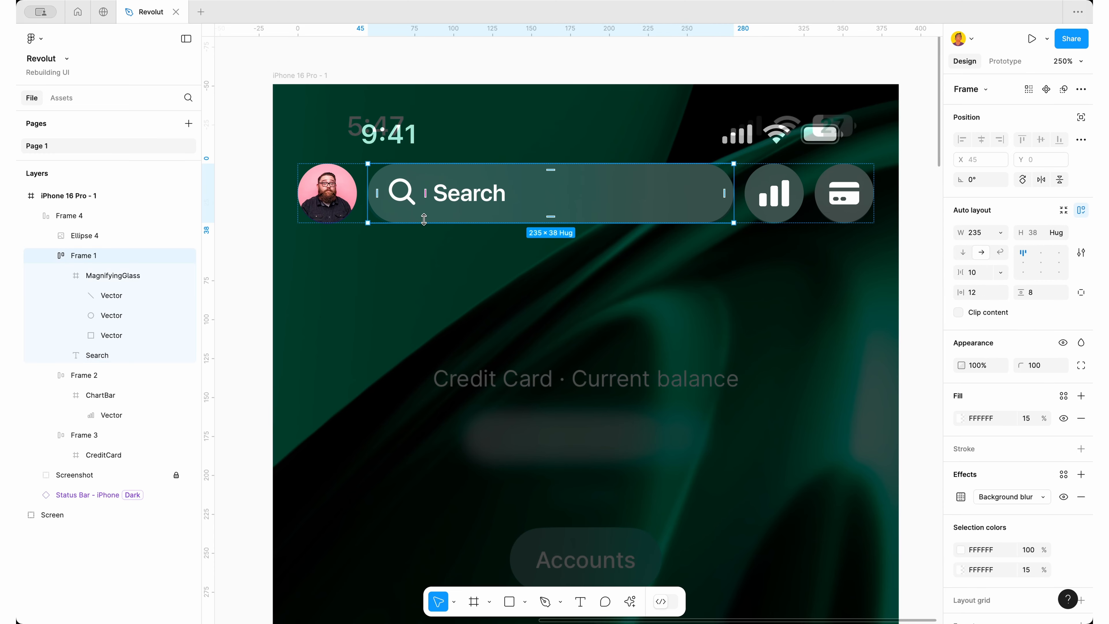
double_click(413, 196)
double_click(413, 196)
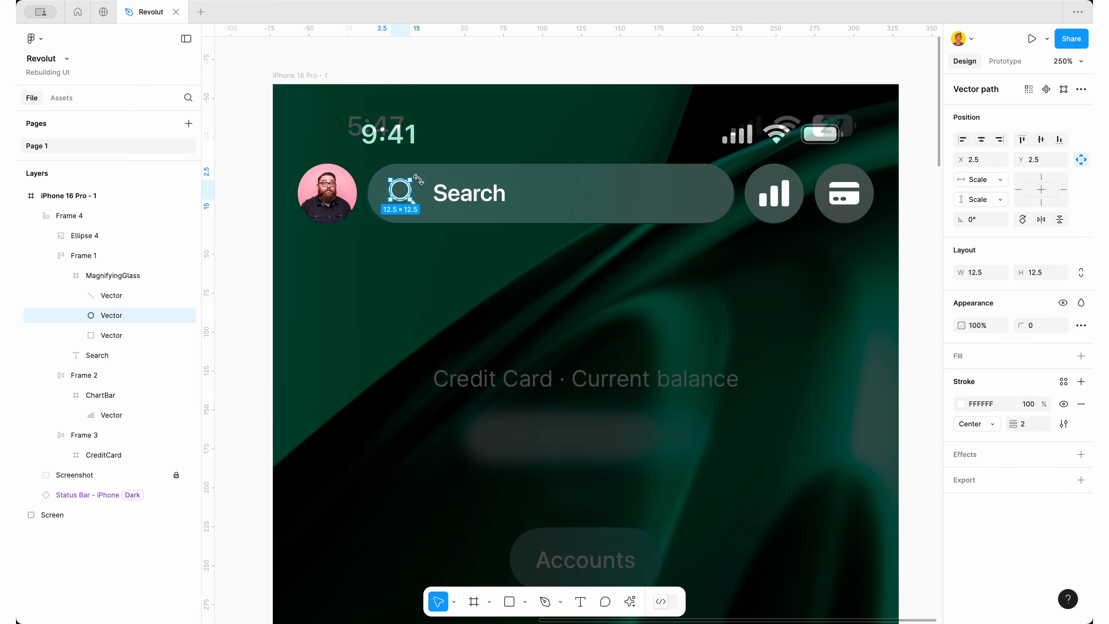
scroll(417, 190, "up", 5)
key("Escape")
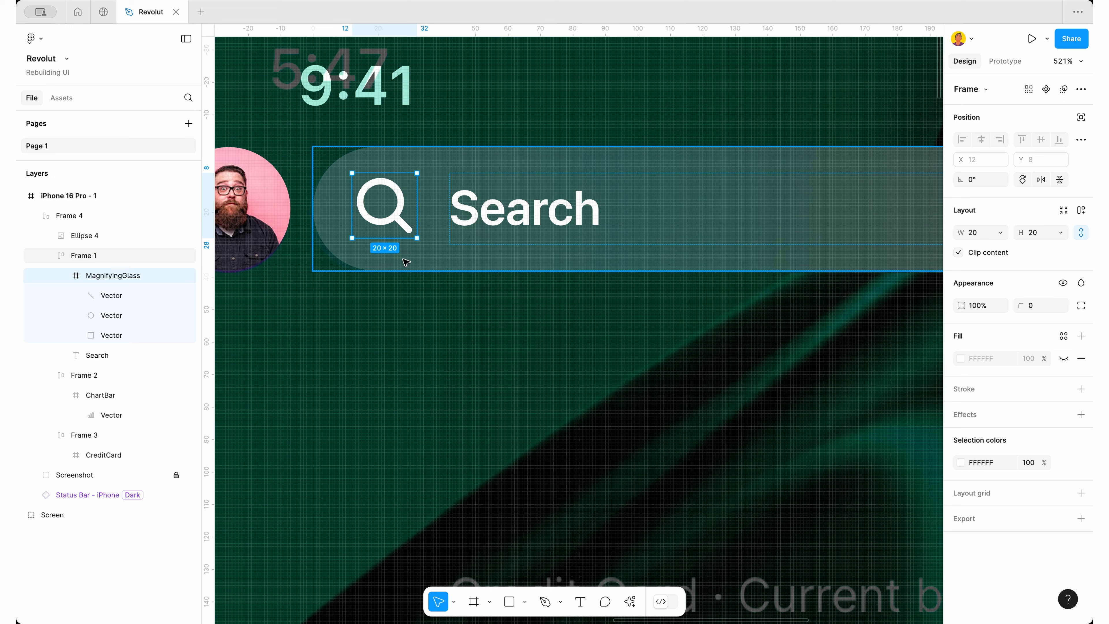
key("alt")
key("alt")
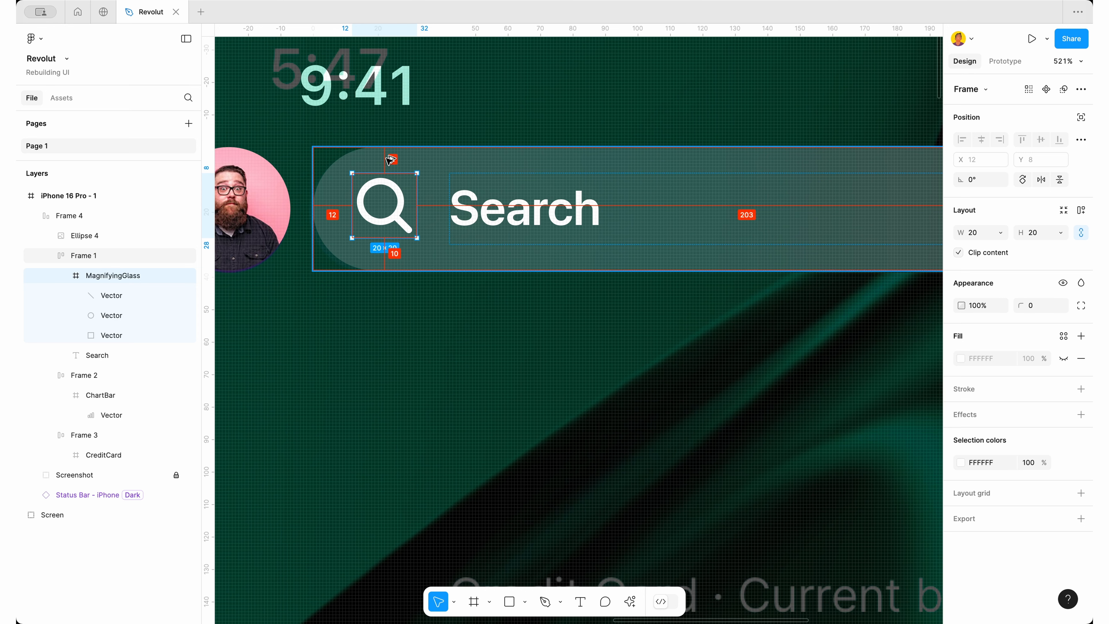
scroll(413, 164, "up", 3)
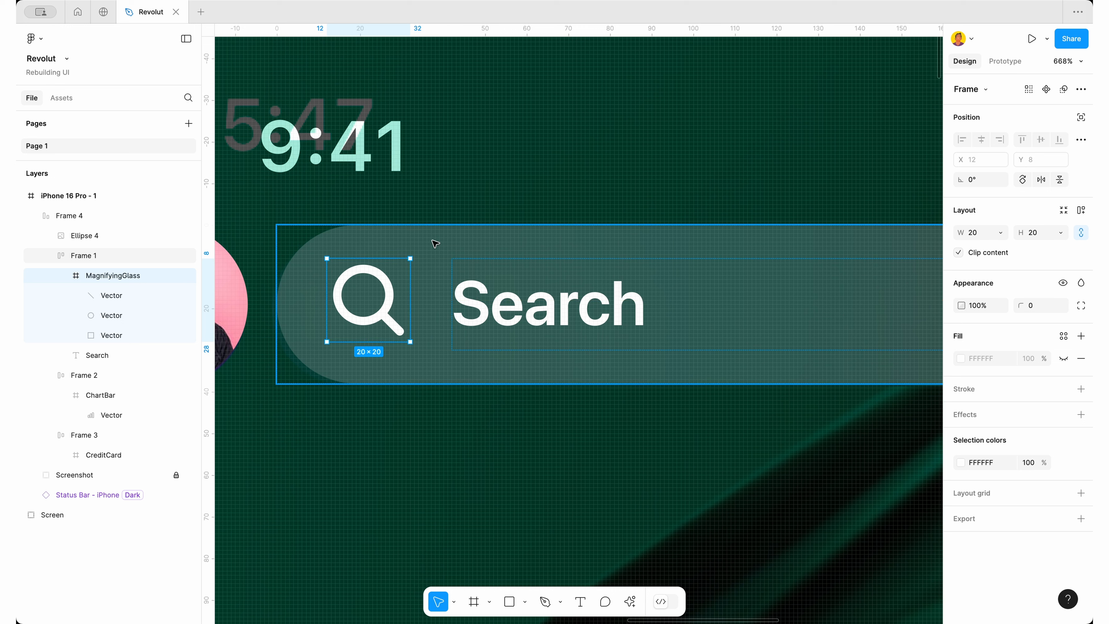
Align the search bar's auto layout contents to the left and vertically centred
left_click(435, 242)
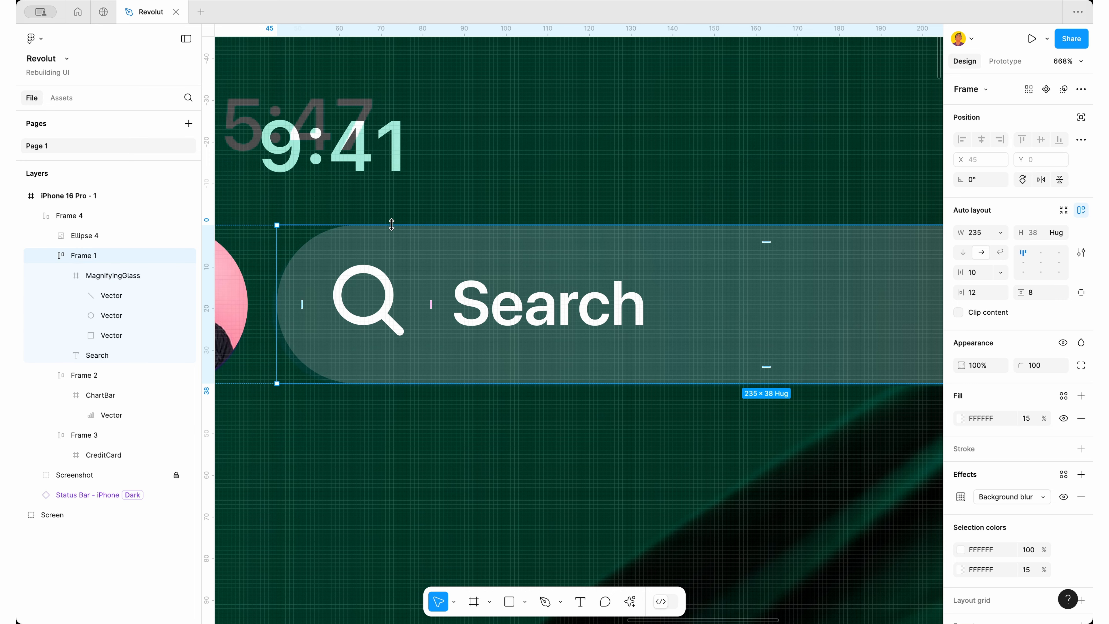
left_click(1022, 264)
scroll(405, 320, "down", 5)
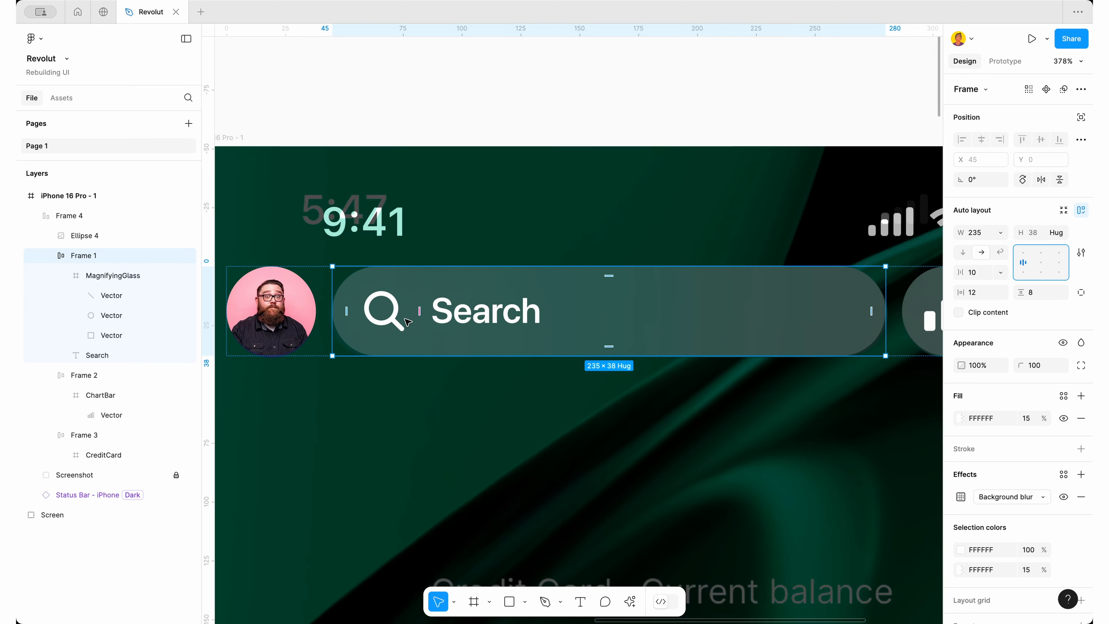
scroll(768, 322, "right", 5)
scroll(767, 323, "left", 5)
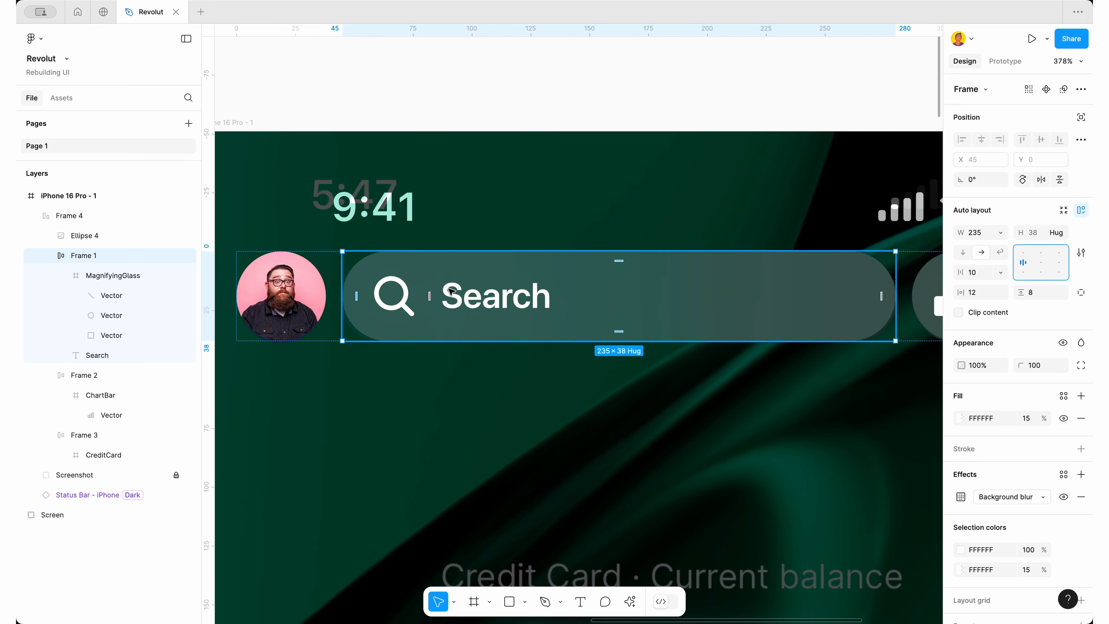
Rename the search bar frame as Search
double_click(81, 257)
type("Search")
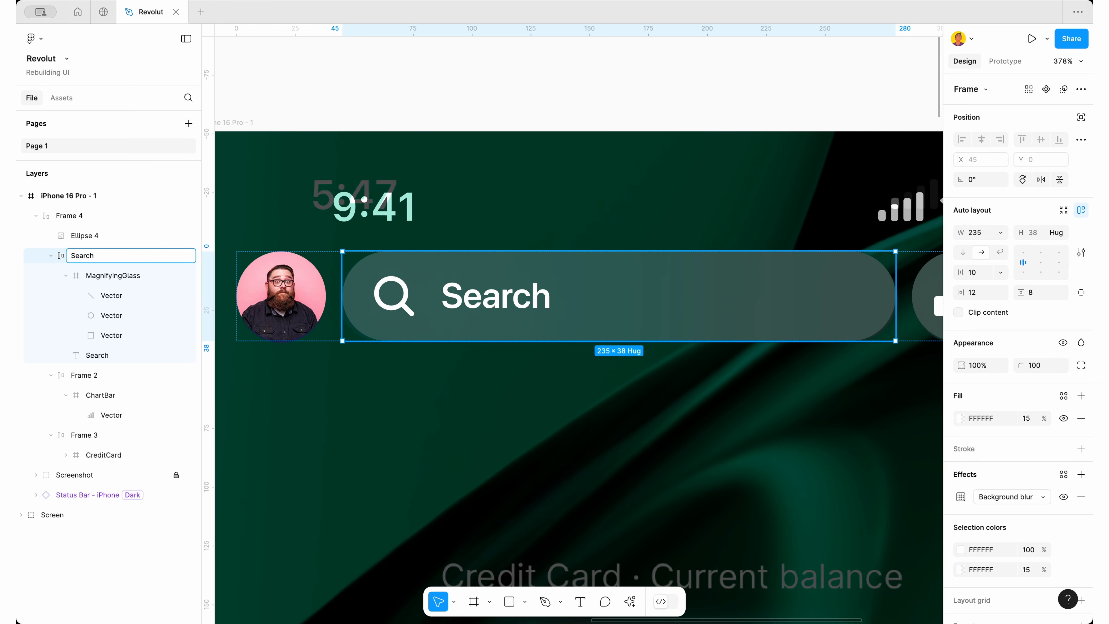
key("Return")
Rename the avatar ellipse layer as Profile
left_click(116, 237)
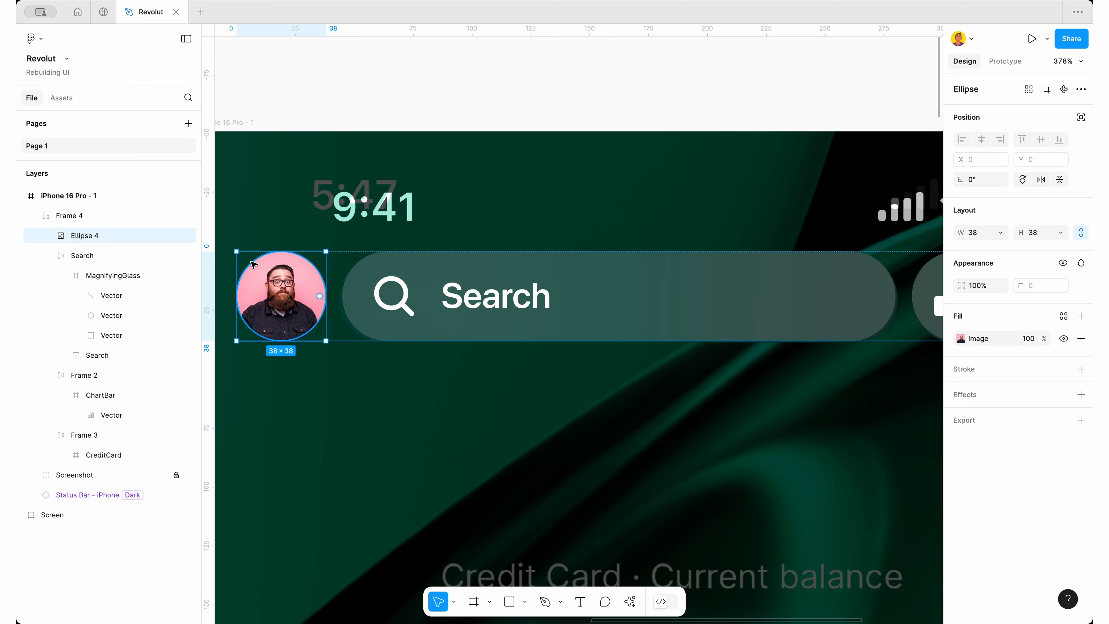
double_click(117, 237)
type("Profle")
key("Return")
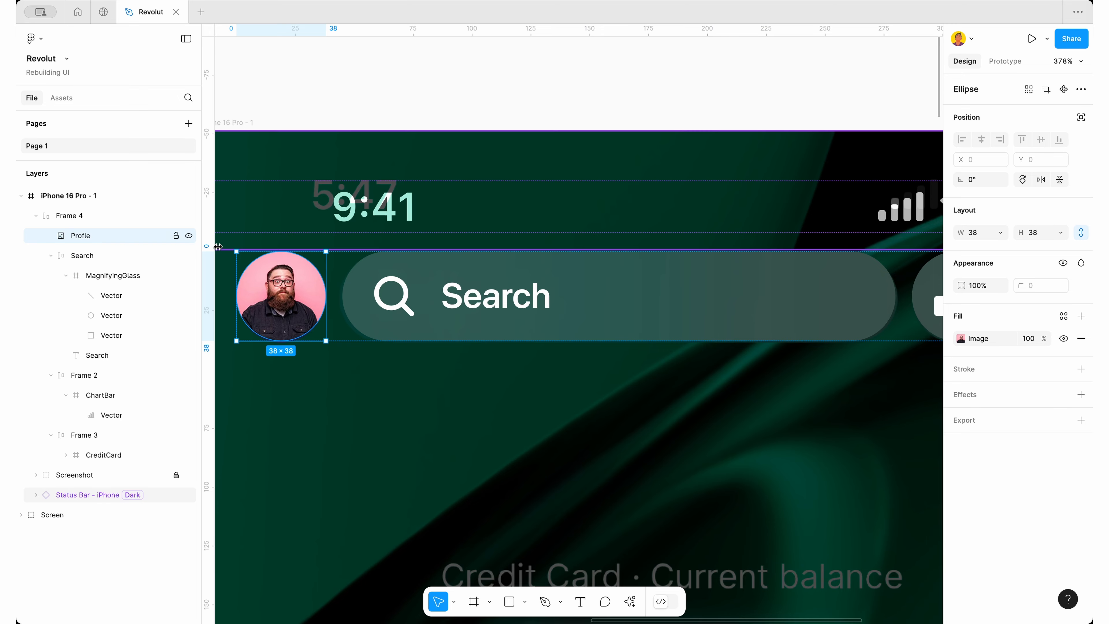
scroll(349, 278, "down", 3)
double_click(145, 239)
left_click(84, 235)
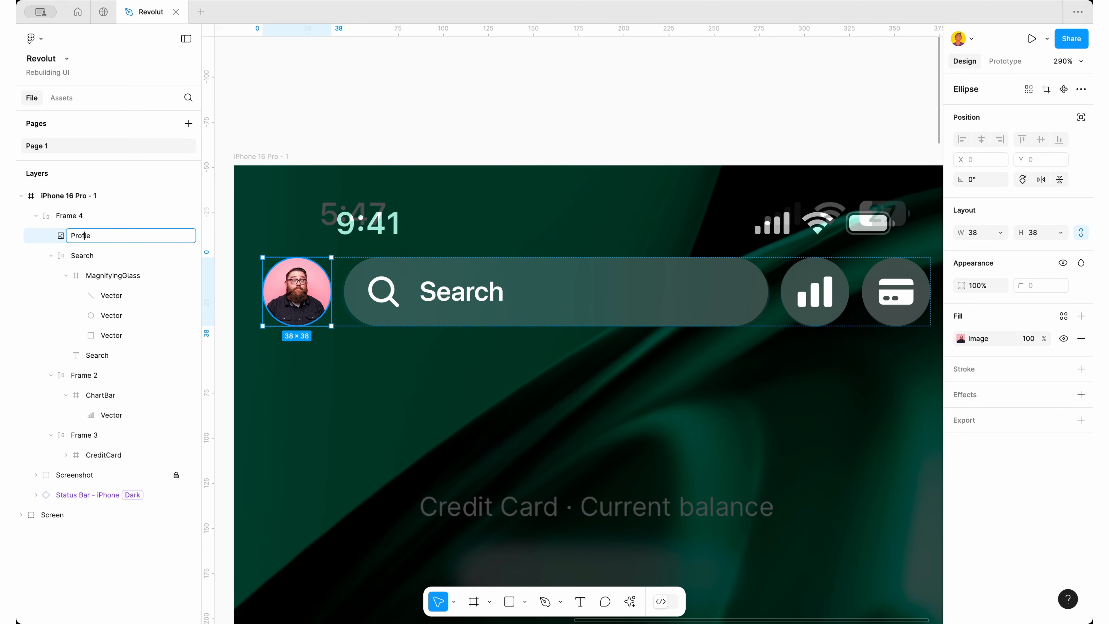
type("i")
key("Return")
Rename the chart button frame as Analytics
left_click(814, 291)
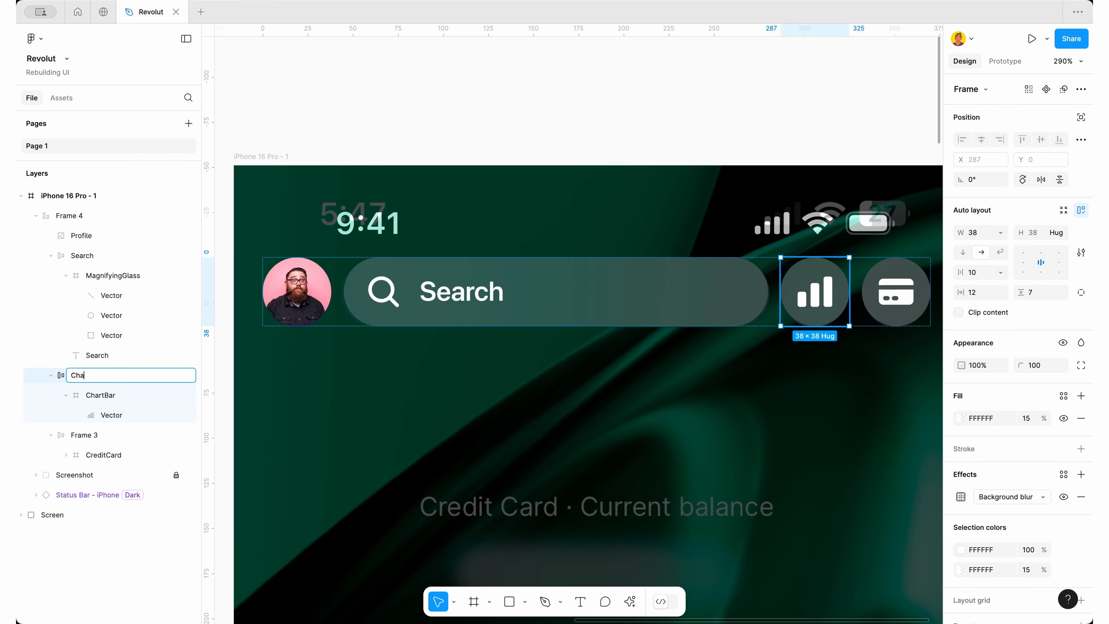
type("rt")
key("Return")
double_click(89, 377)
type("S")
key("super+a")
type("An")
key("Return")
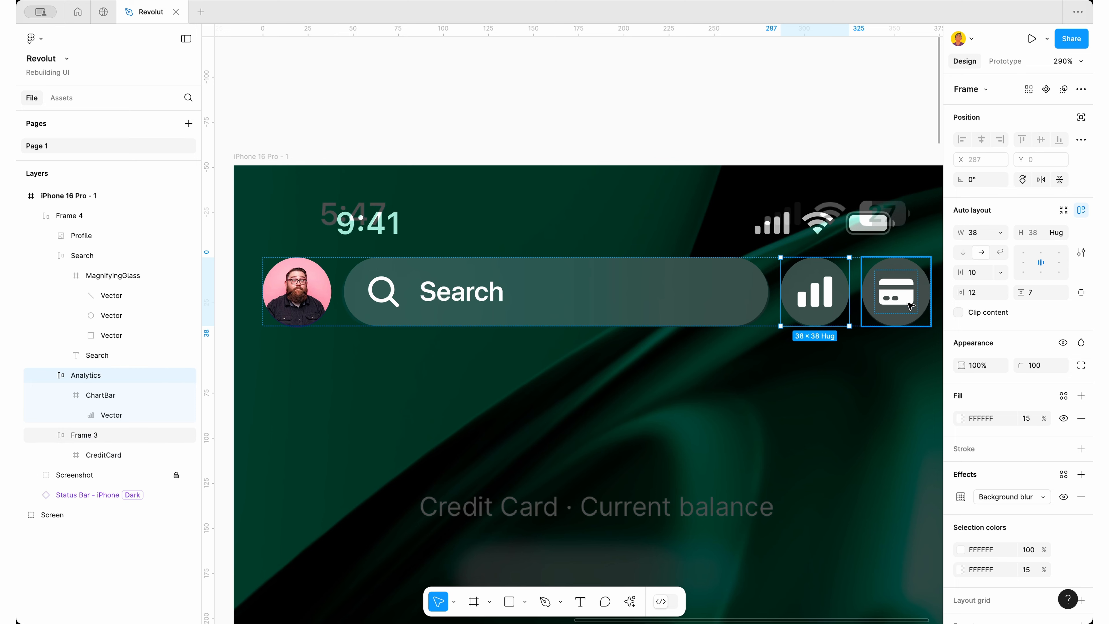
Rename the credit card button frame as Card
left_click(83, 435)
double_click(82, 430)
type("Card")
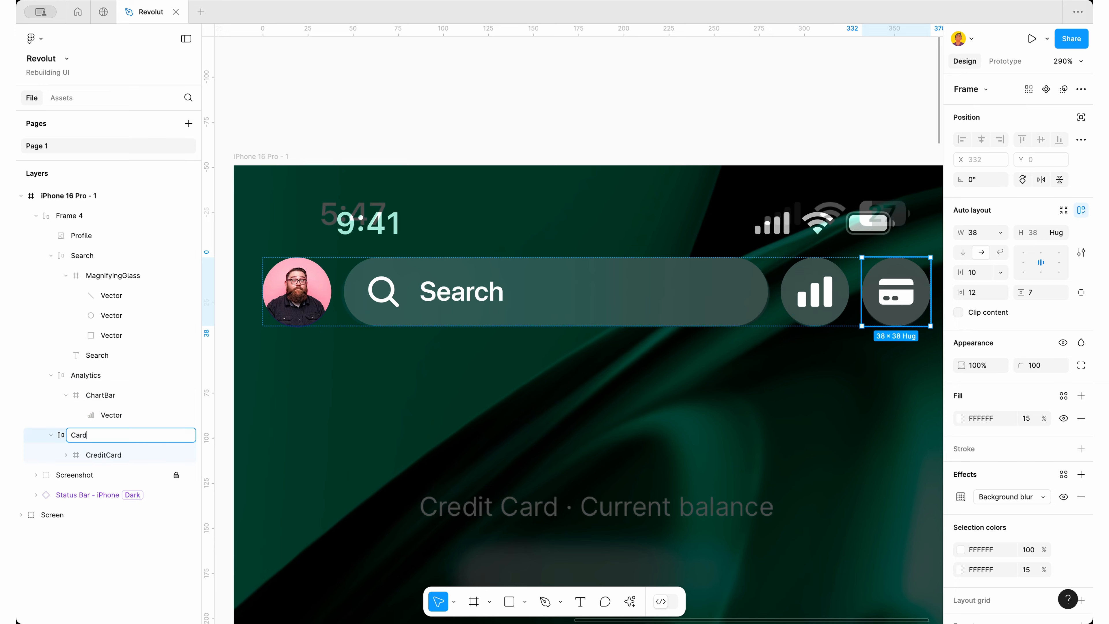
key("Return")
key("Escape")
Compare the header row with the original screenshot and examine the balance section below it
left_click(439, 290)
scroll(439, 290, "down", 5)
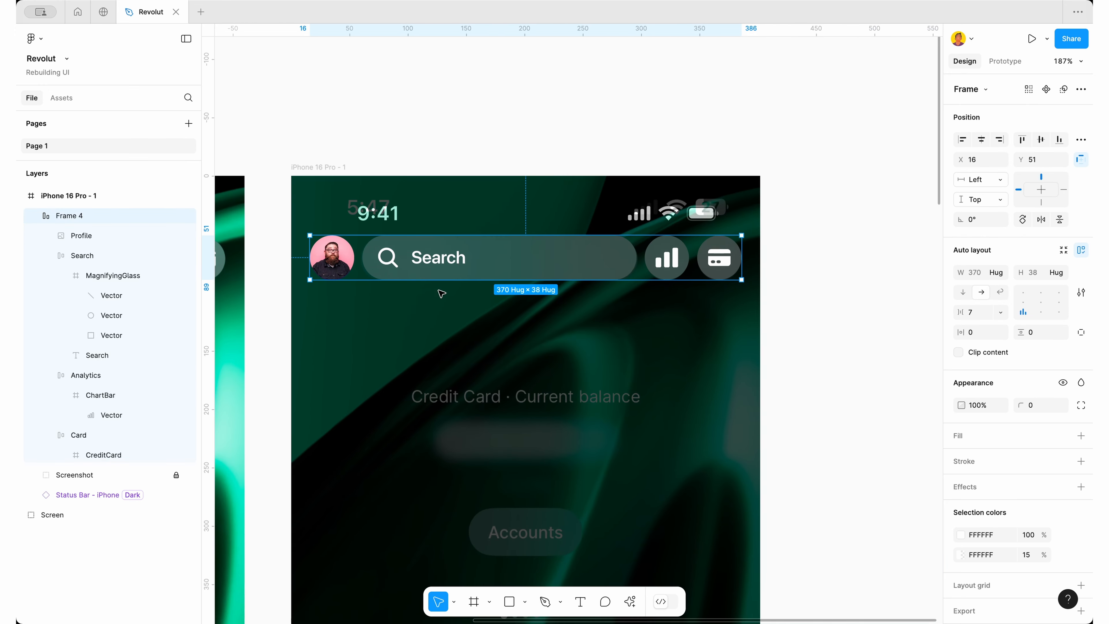
left_click(698, 218)
left_click(618, 262)
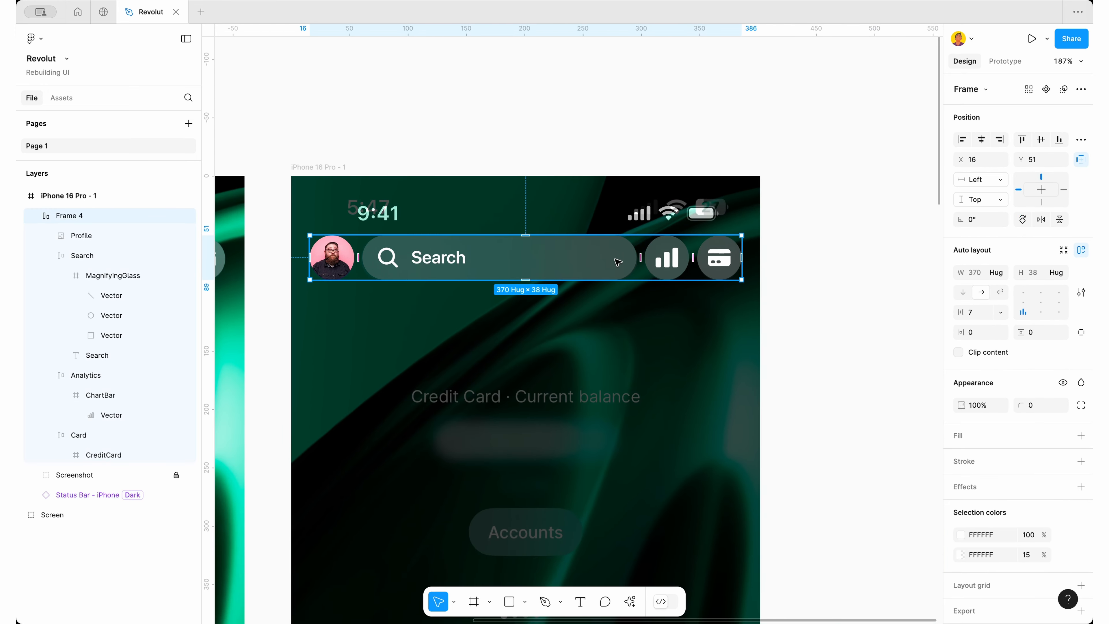
scroll(618, 261, "down", 2)
scroll(617, 262, "down", 4)
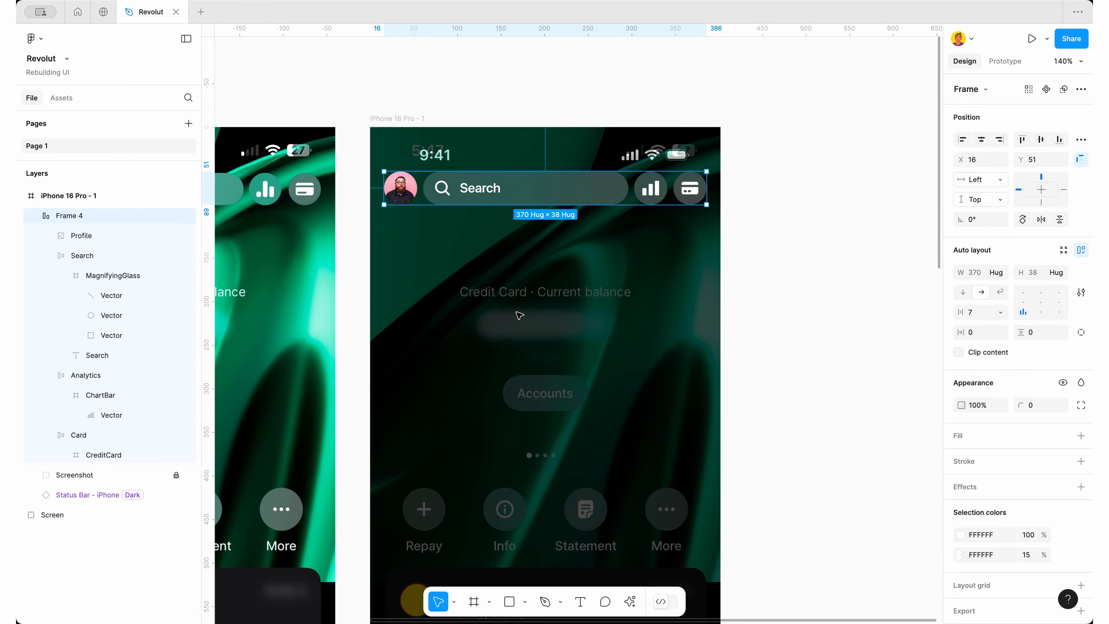
scroll(513, 322, "down", 2)
scroll(510, 267, "up", 3)
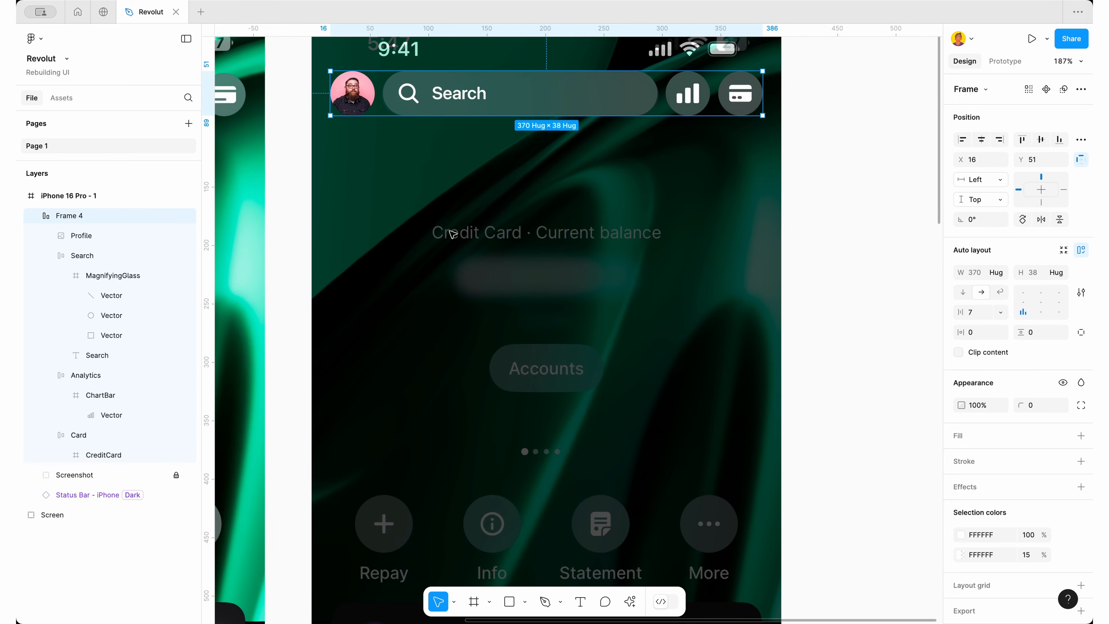
scroll(515, 243, "down", 3)
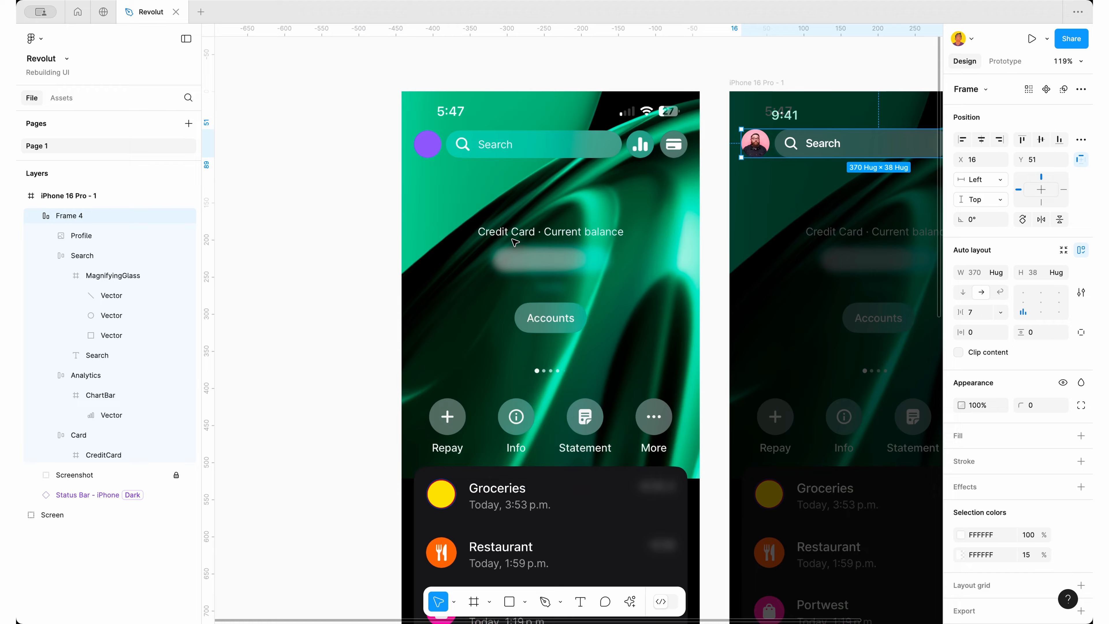
Add the text "Credit Card · Current balance" and place it over the matching faded label at about X 103, Y 178
scroll(542, 233, "right", 5)
scroll(724, 253, "up", 4)
key("t")
scroll(724, 253, "up", 4)
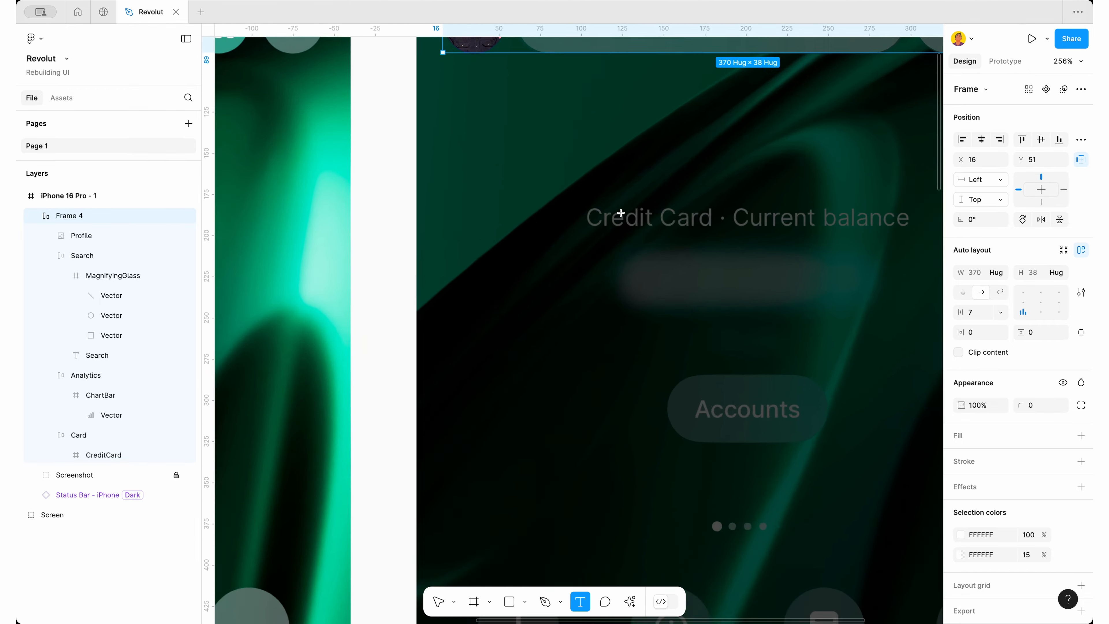
scroll(621, 213, "down", 2)
left_click(514, 214)
type("Cr")
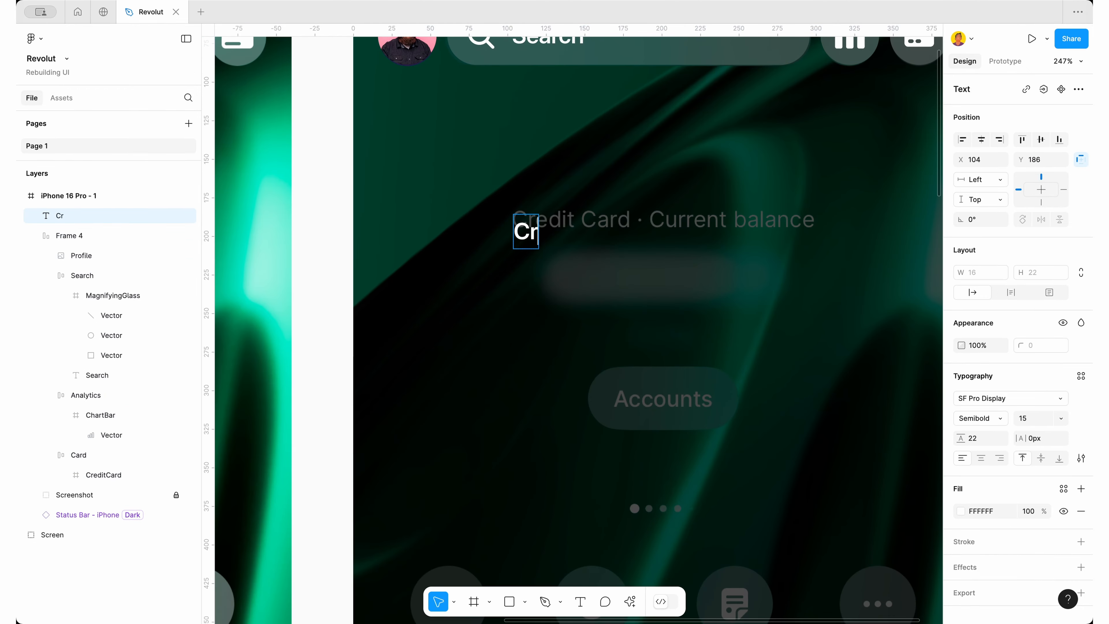
type("edit Card")
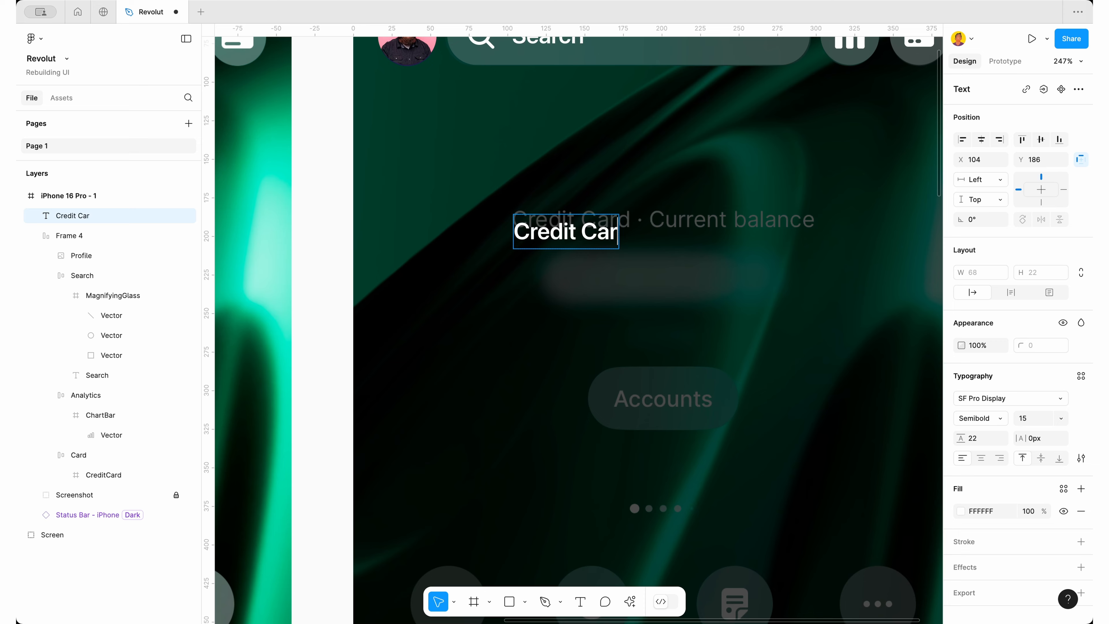
key("Escape")
left_click_drag(587, 241, 585, 228)
type("Credit Card · Current balance")
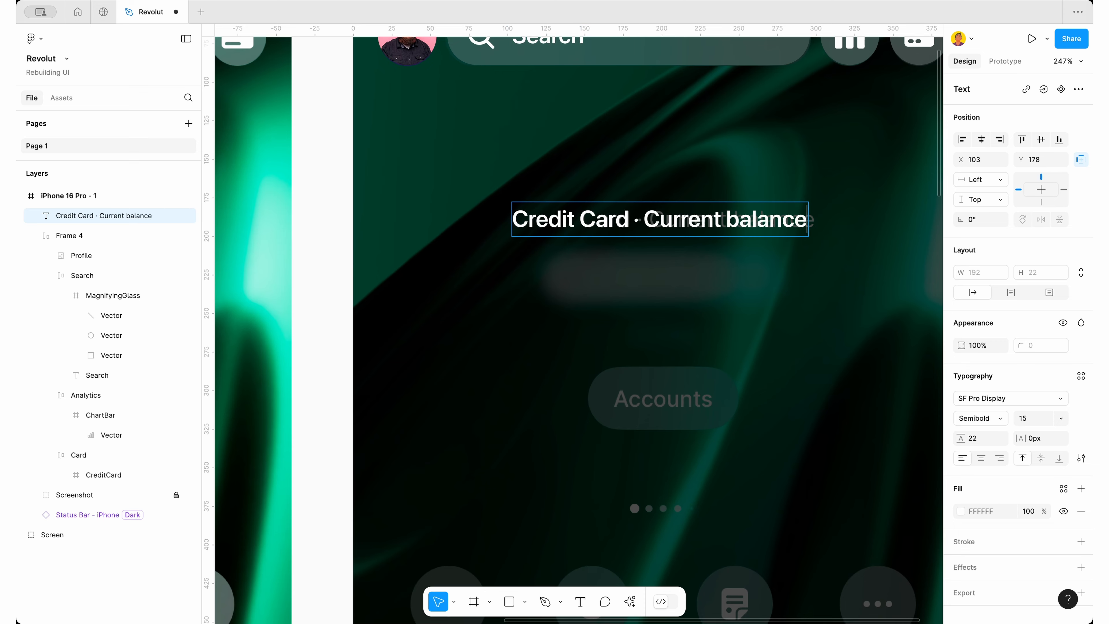
Centre the balance label horizontally in the iPhone frame and set its font weight to Regular
left_click(982, 140)
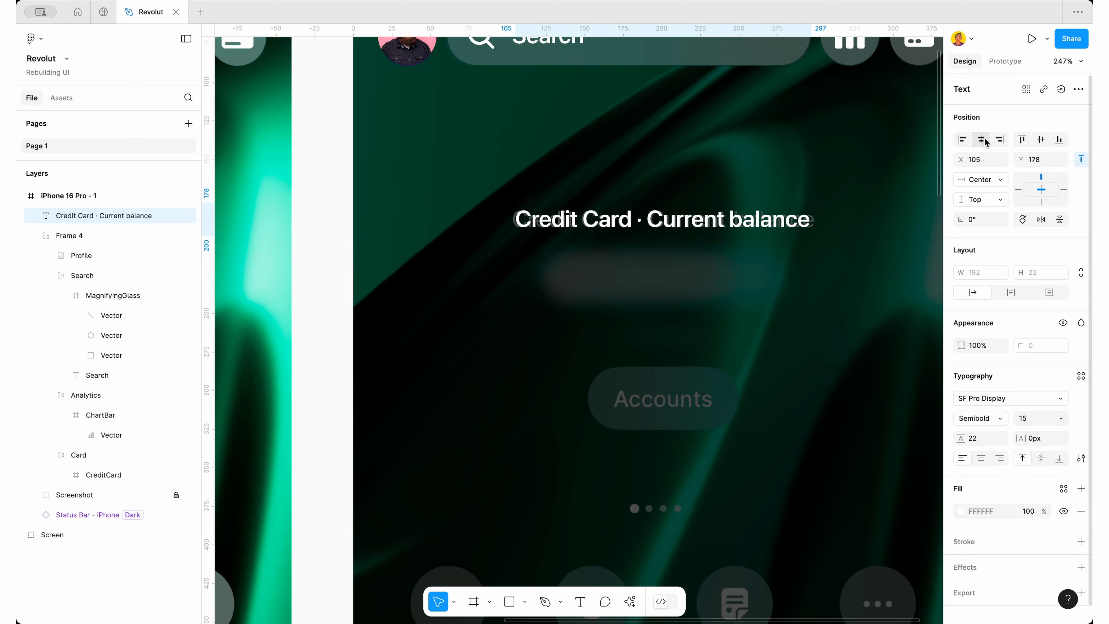
scroll(606, 285, "left", 5)
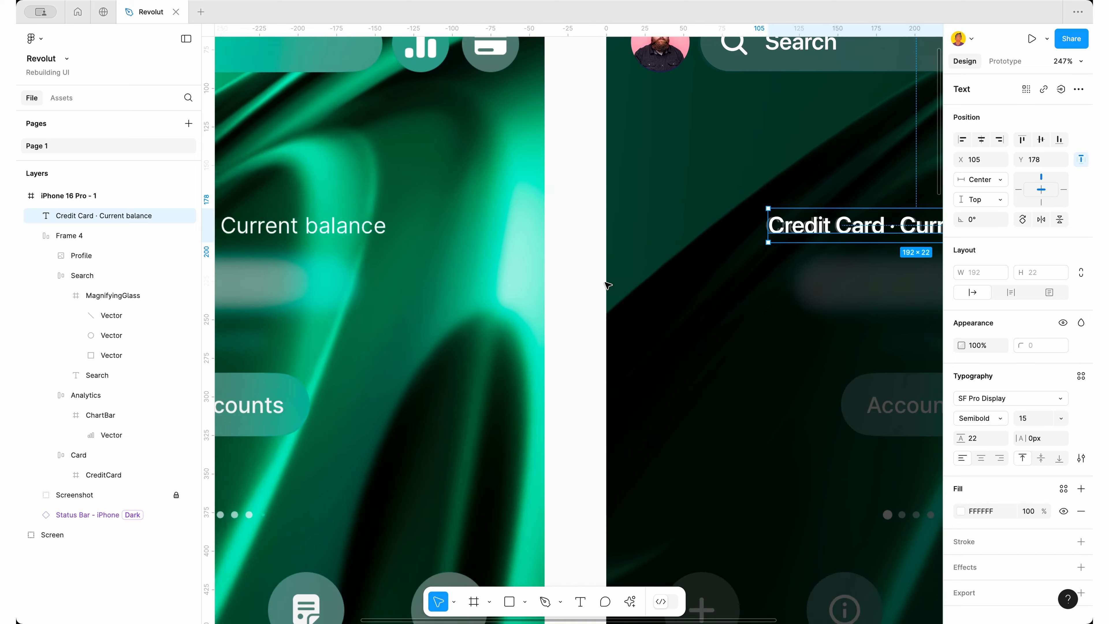
scroll(607, 285, "down", 3, "ctrl")
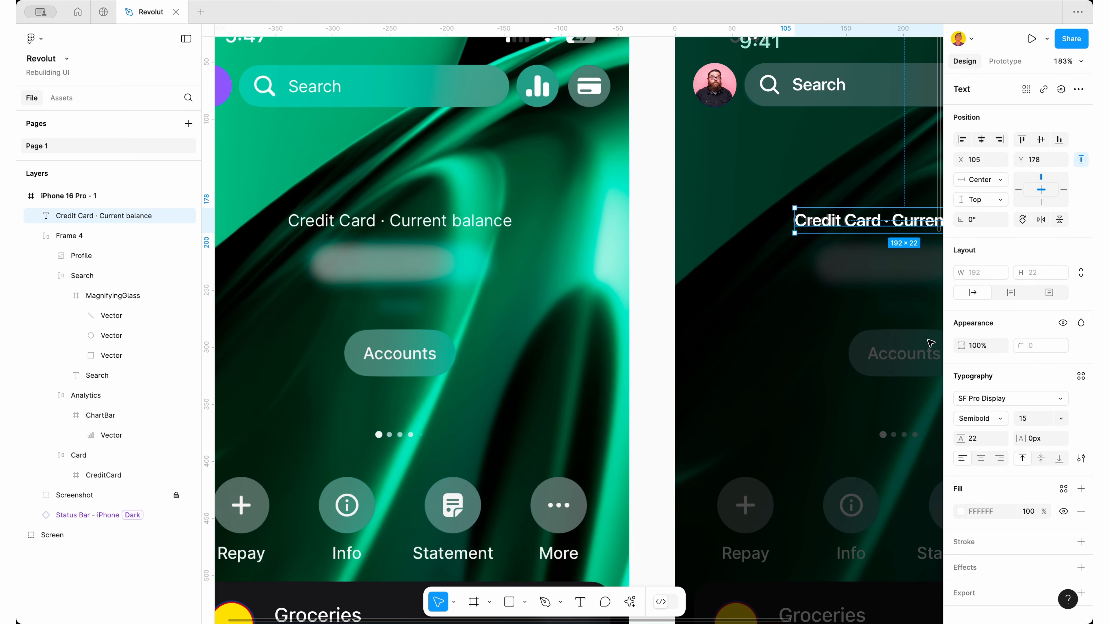
left_click(1003, 419)
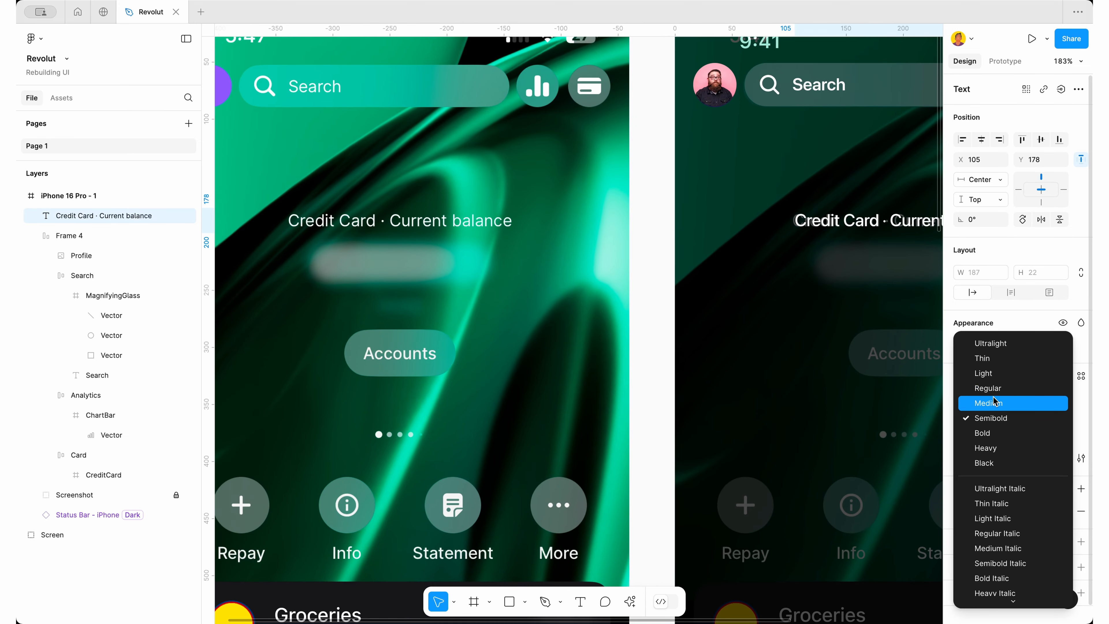
left_click(991, 387)
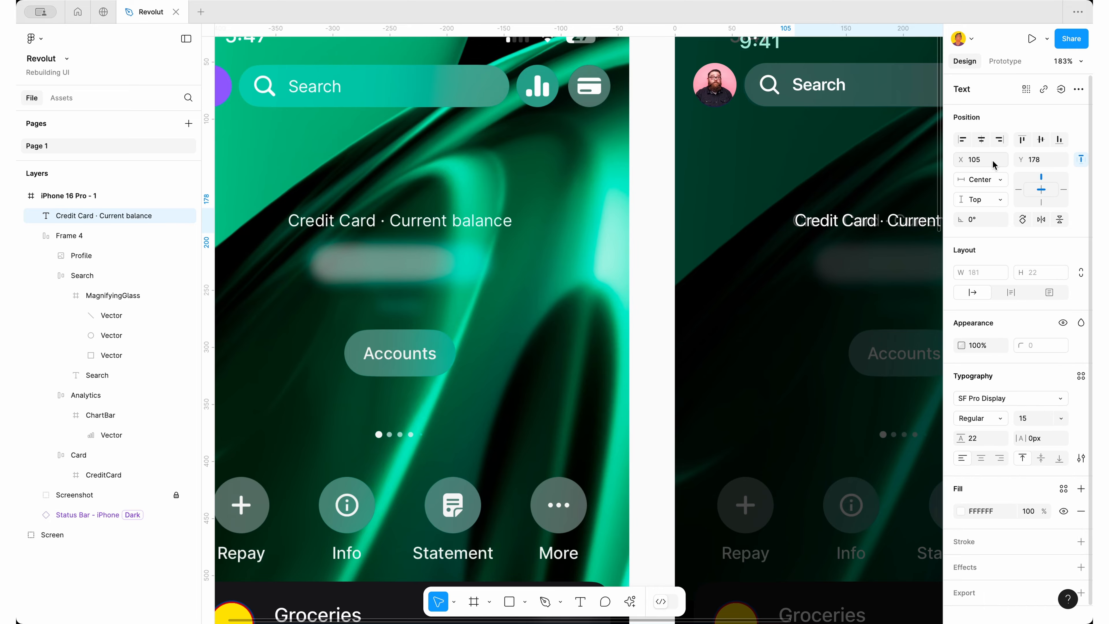
Shift the "Credit Card · Current balance" label to X 103 so its start lines up with the faded original
scroll(759, 201, "right", 3)
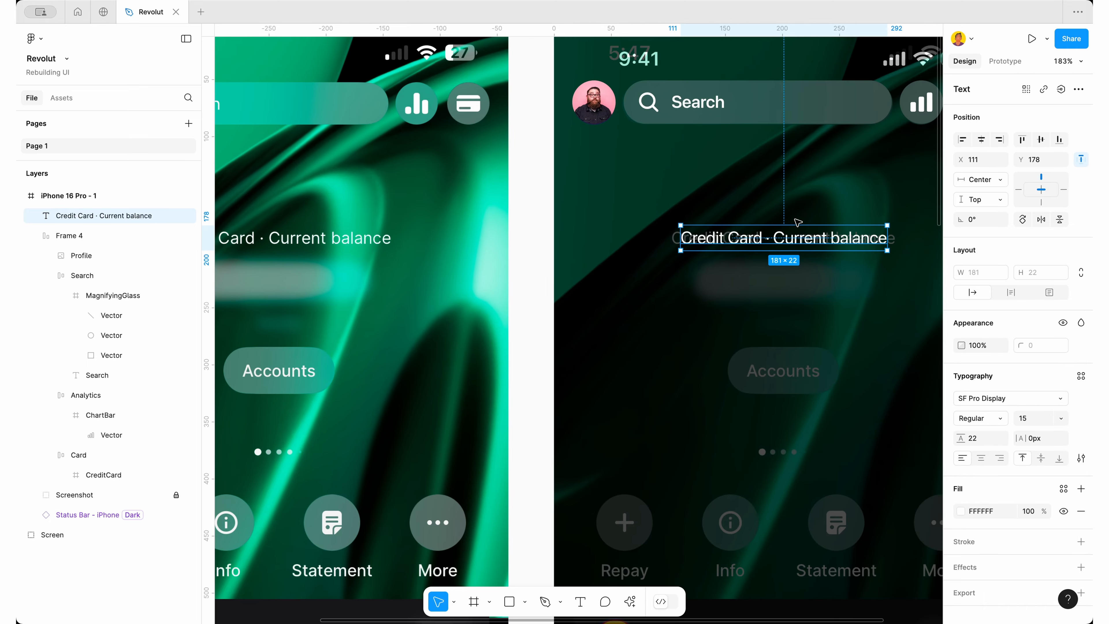
scroll(797, 222, "right", 1)
scroll(800, 206, "up", 5)
scroll(615, 221, "up", 5)
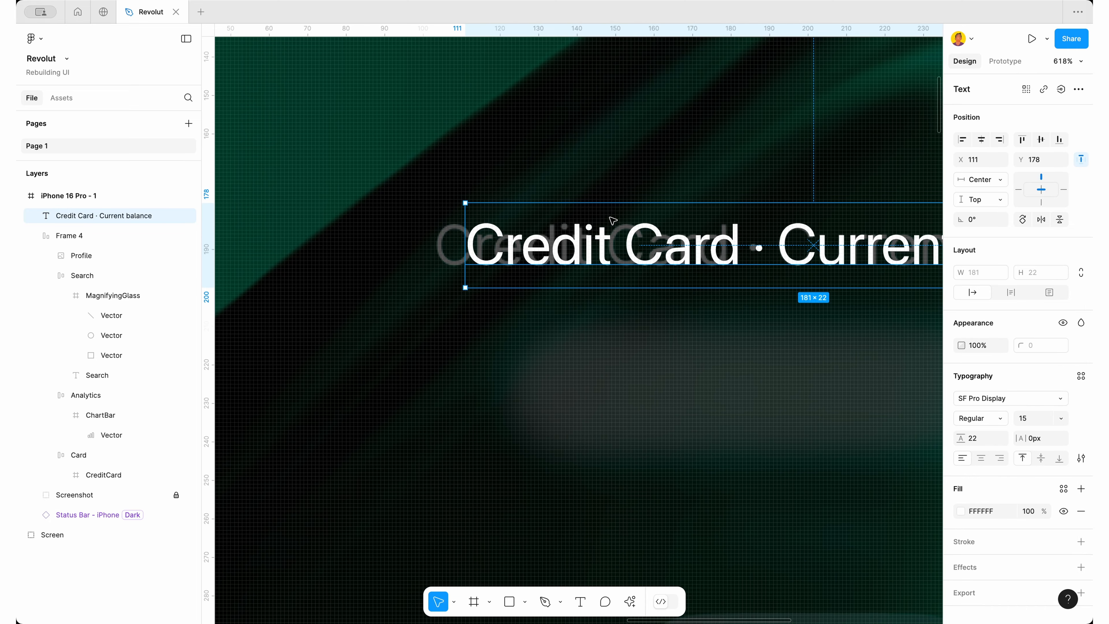
key("Left")
key("Left")
key("Left")
key("Left")
key("Left")
key("Left")
key("Left")
key("Left")
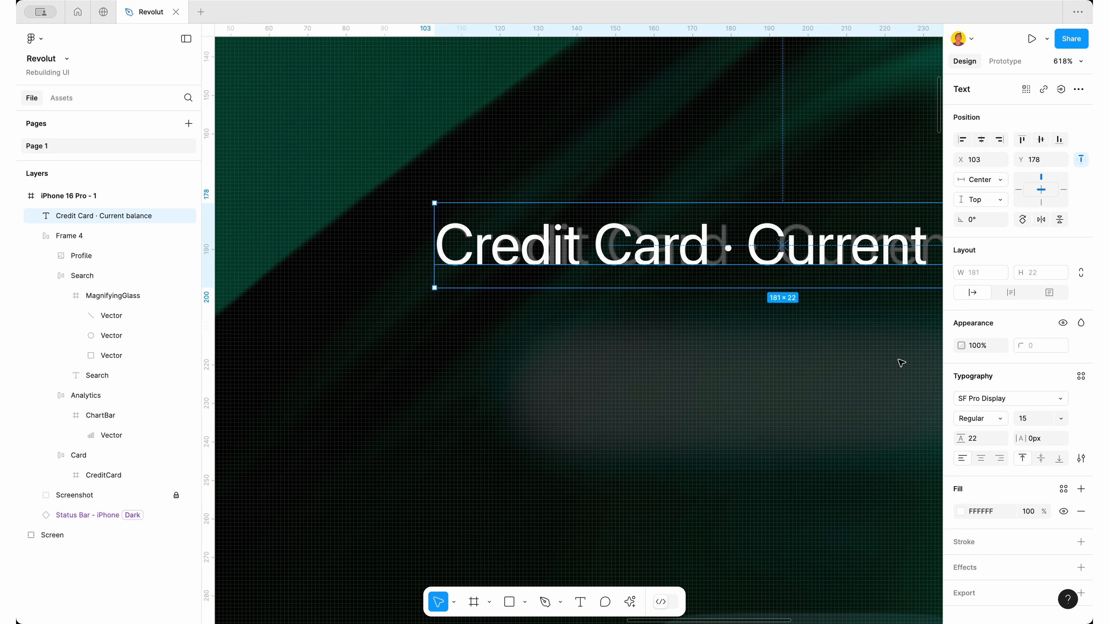
Change the balance label's font to SF Pro and move it to X 102
left_click(972, 401)
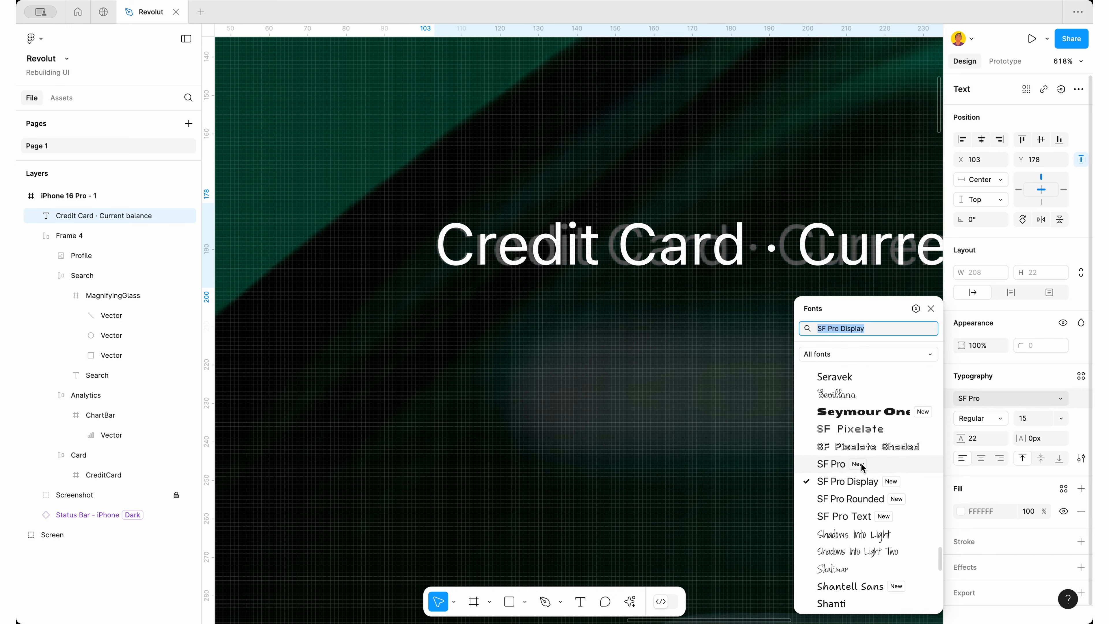
left_click(883, 464)
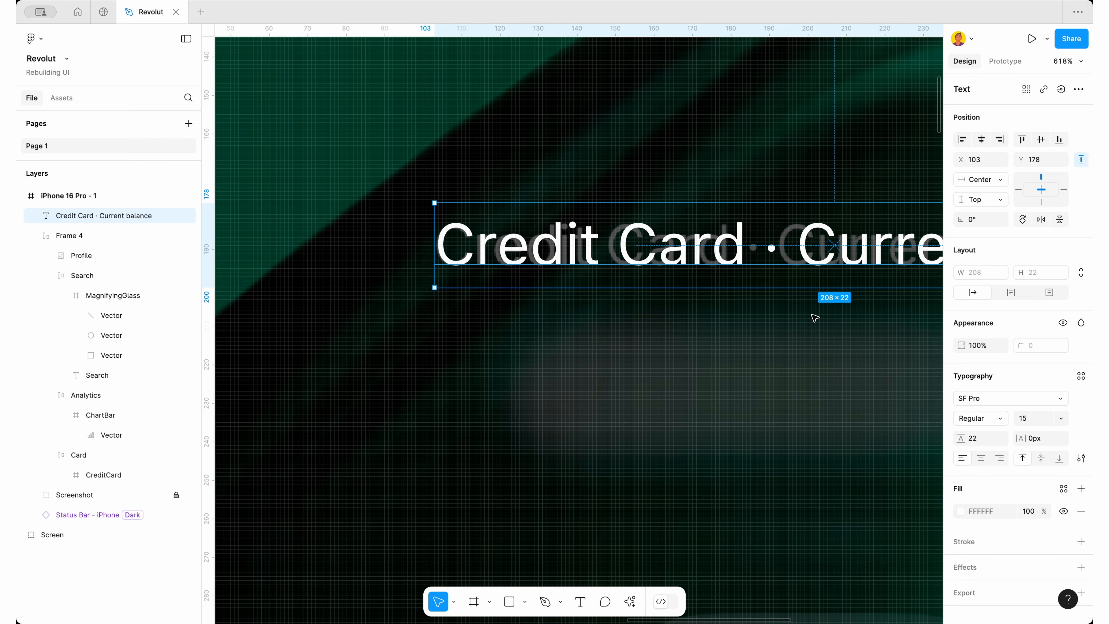
key("Left")
Align the balance label's text to the vertical middle and set its letter spacing to -0.27px
left_click(1040, 458)
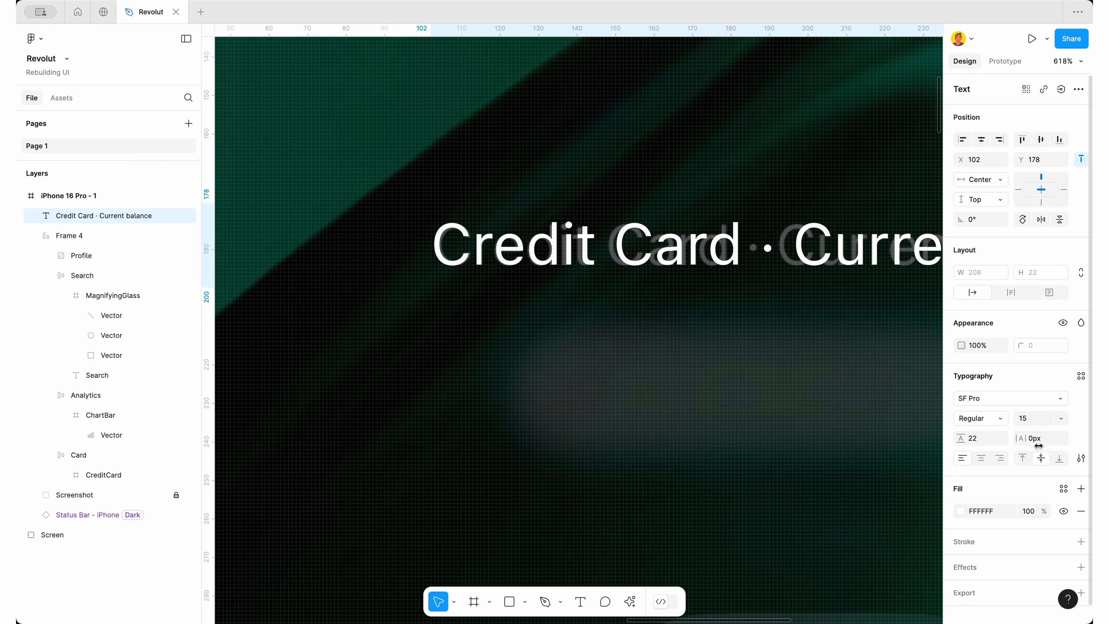
scroll(748, 273, "down", 3)
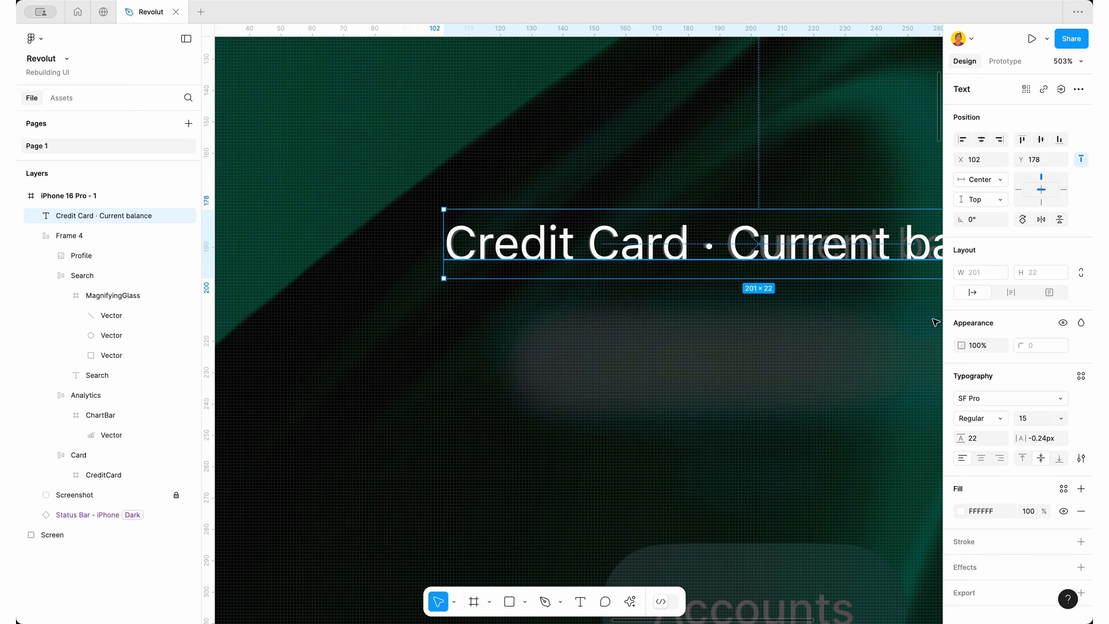
left_click(1052, 438)
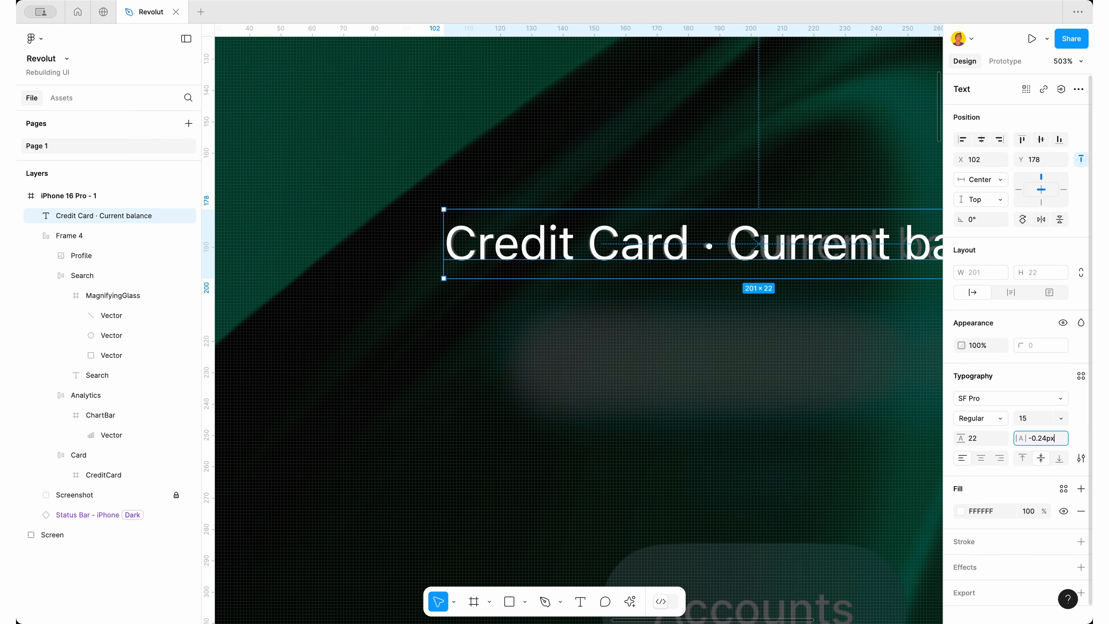
key("Return")
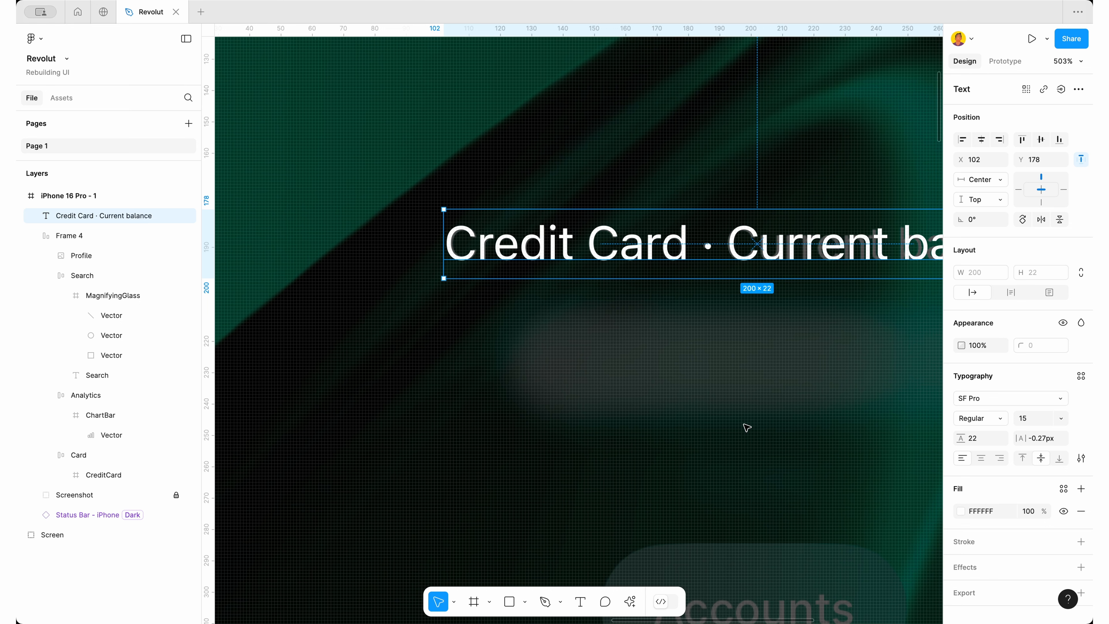
scroll(746, 428, "down", 10)
key("Escape")
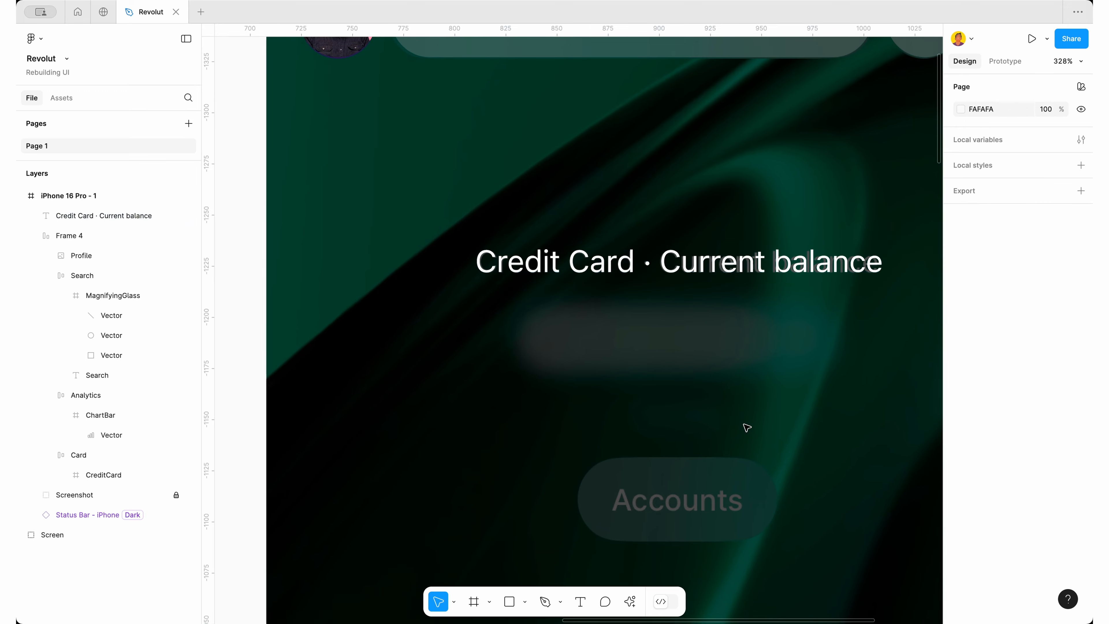
Add the text "$50,000.00" below the balance label, set it to Semibold and enlarge it over the blurred amount
scroll(746, 428, "right", 2)
scroll(746, 428, "down", 1)
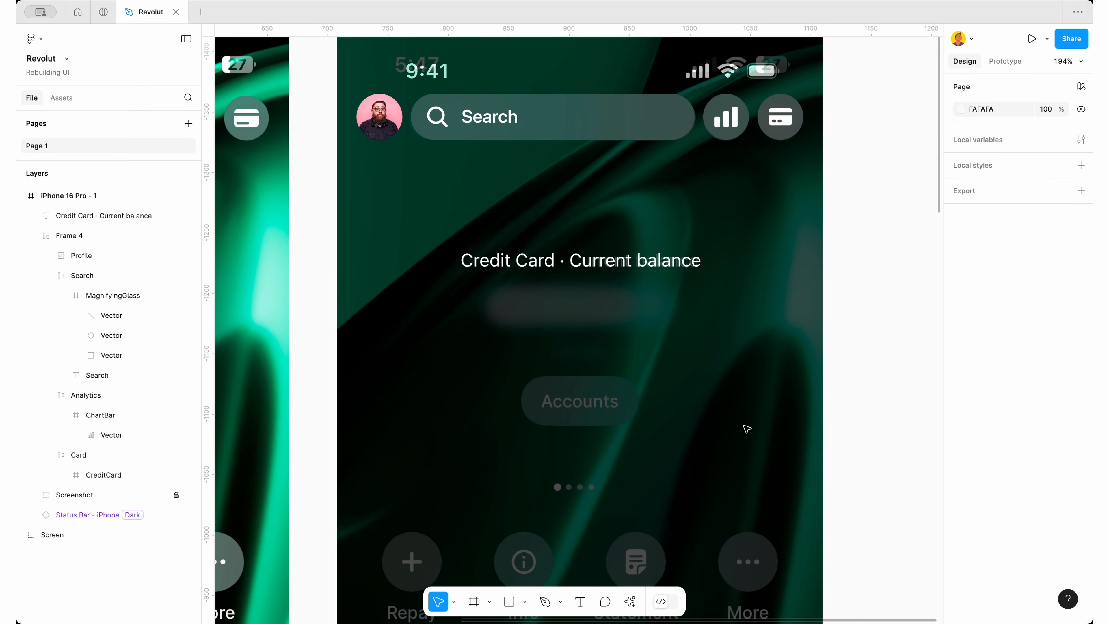
scroll(637, 316, "left", 3)
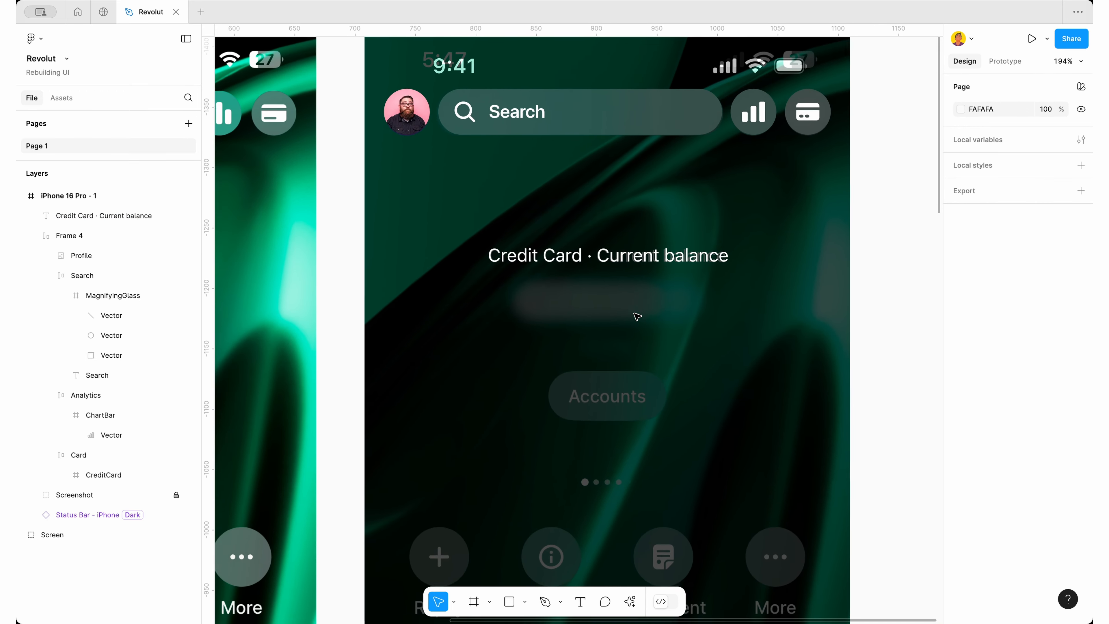
scroll(639, 218, "down", 3)
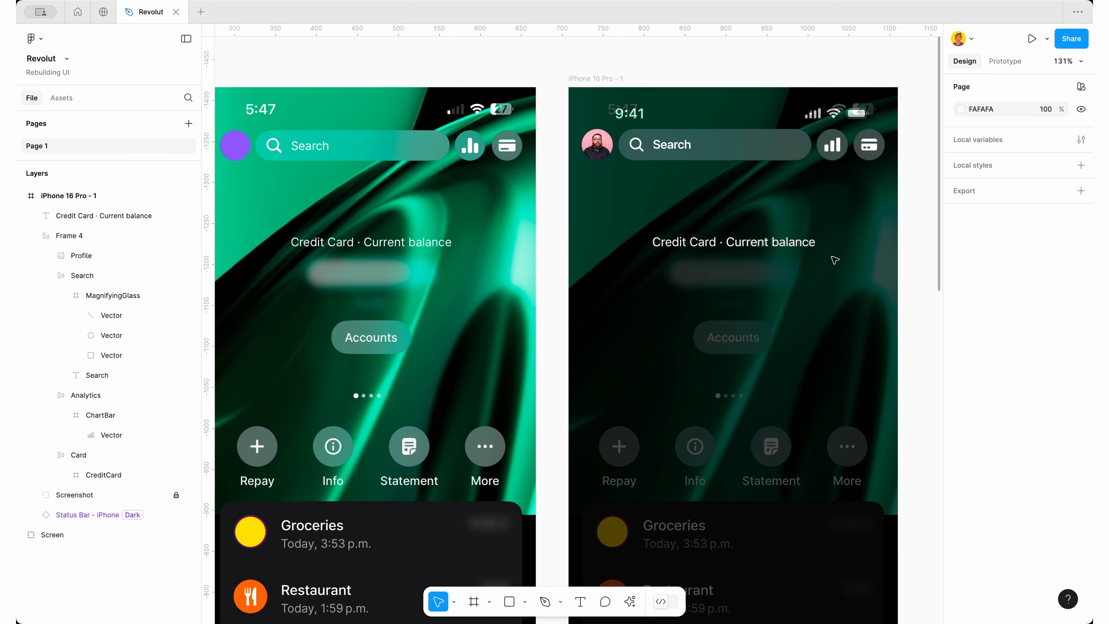
scroll(816, 271, "up", 5)
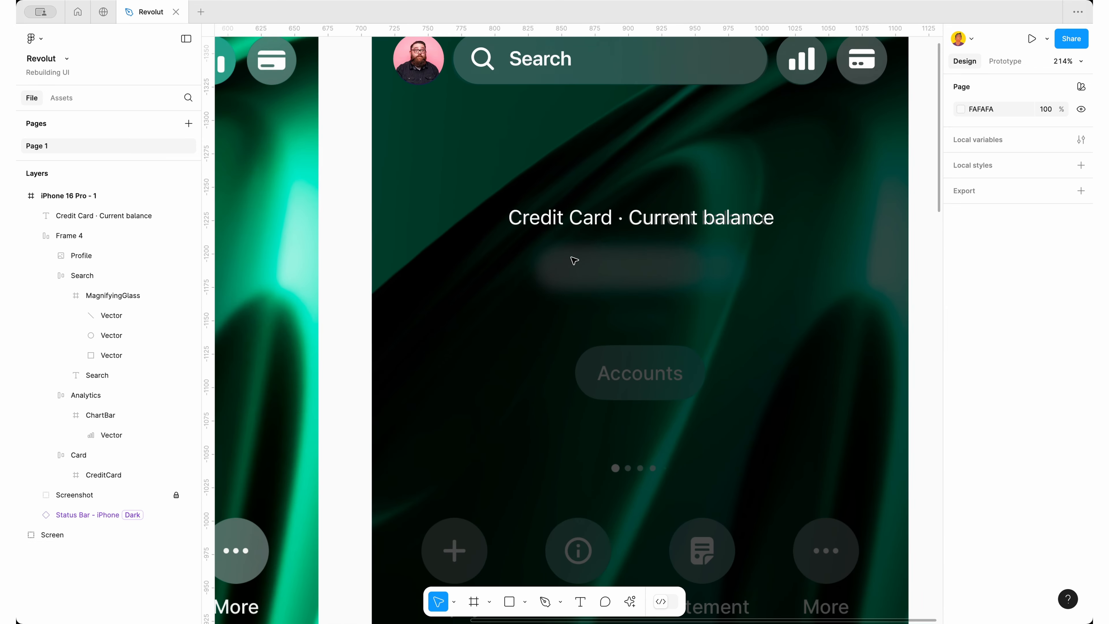
key("ctrl+v")
left_click_drag(703, 261, 690, 270)
left_click(982, 418)
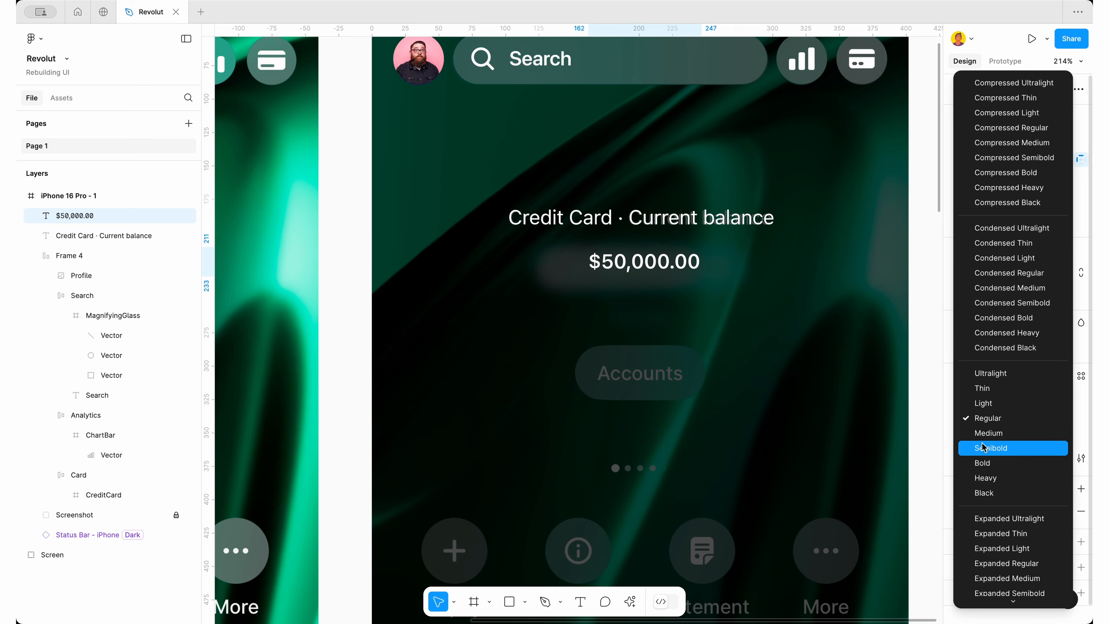
left_click(990, 448)
left_click(996, 398)
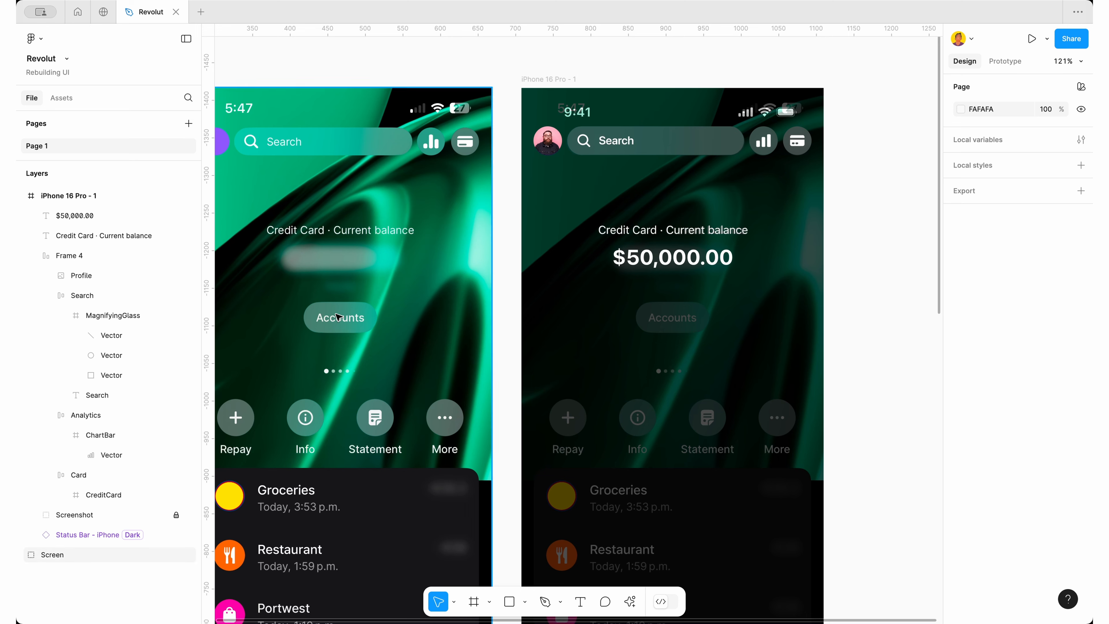
Duplicate the header's Search bar below the balance amount and delete the magnifying glass icon from the copy
double_click(662, 144)
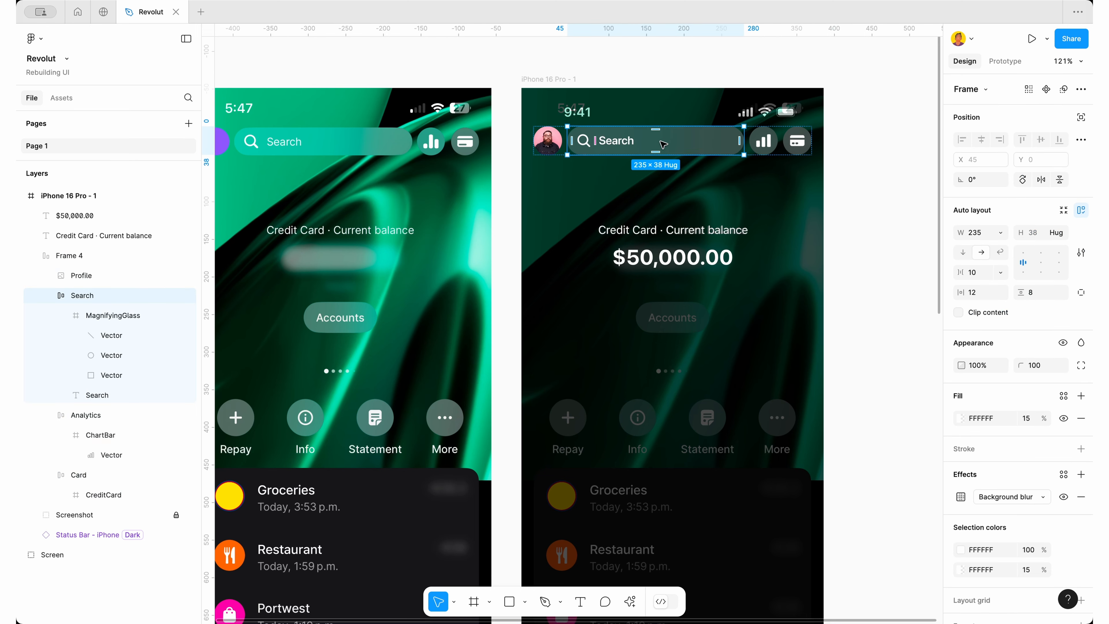
left_click_drag(663, 144, 663, 290)
scroll(632, 303, "up", 5)
double_click(590, 286)
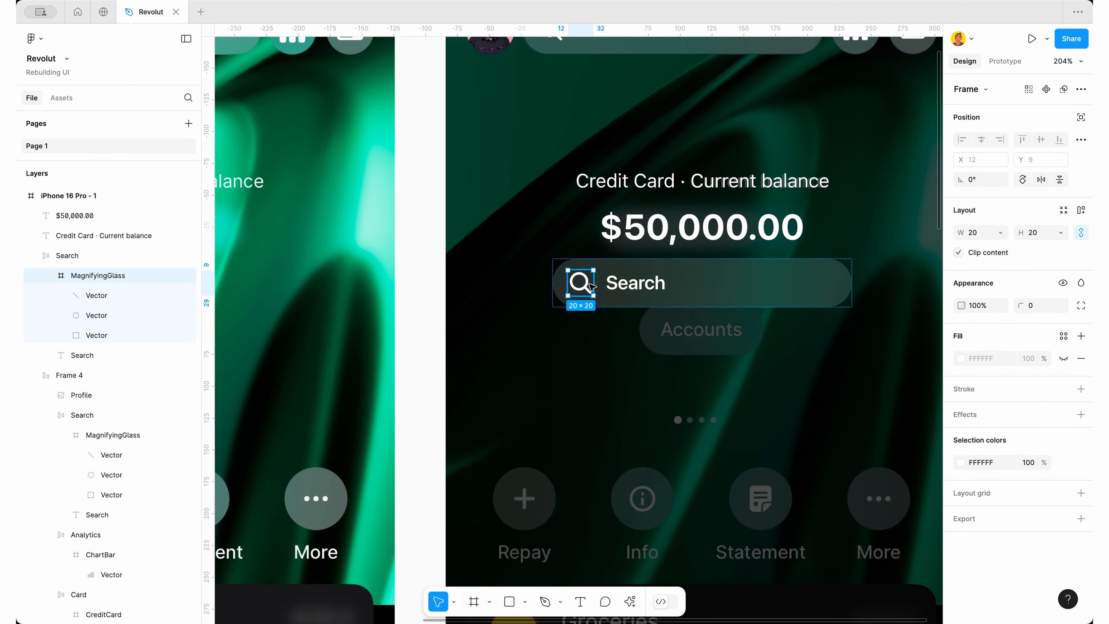
key("Delete")
Replace the text in the duplicated bar with "Accounts"
double_click(611, 292)
type("Accounts")
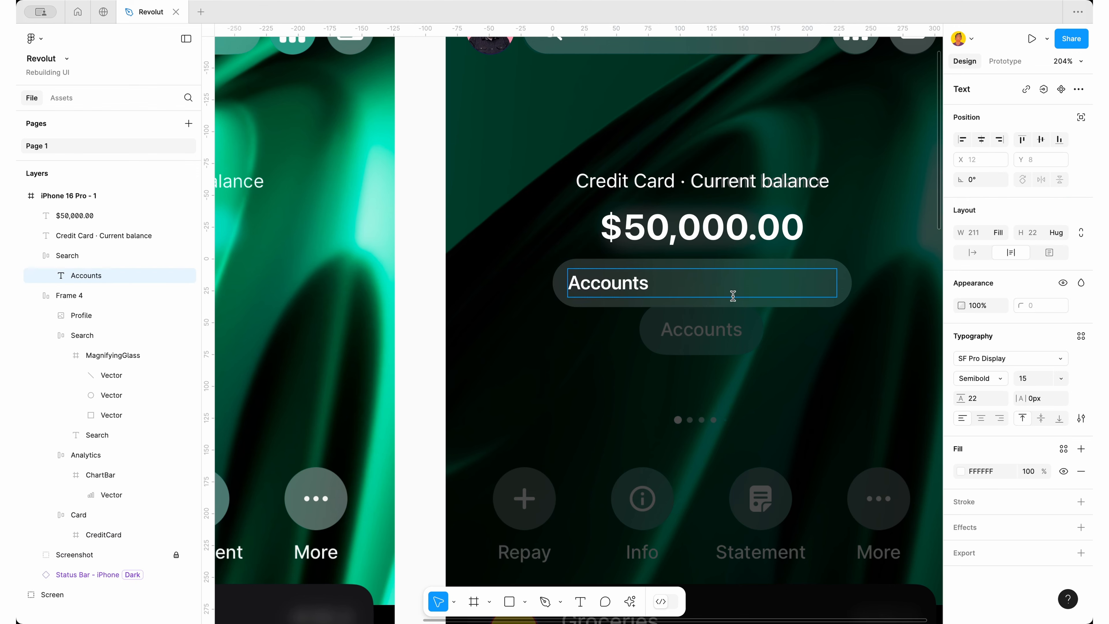
key("Escape")
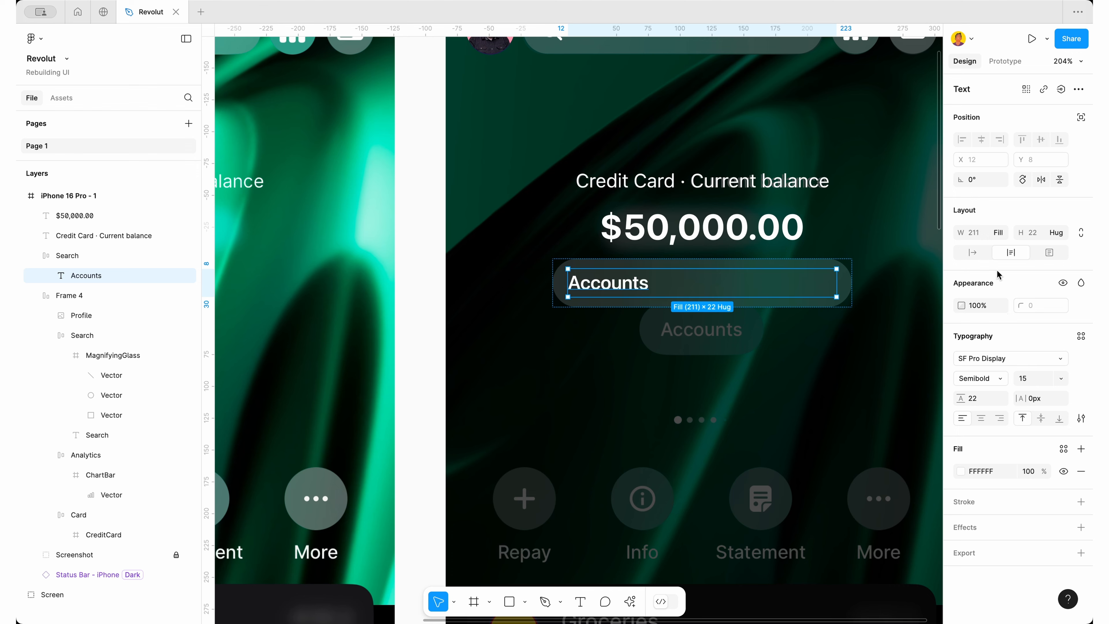
Set the width of both the Accounts text and its surrounding frame to hug contents
left_click(998, 233)
left_click(1003, 218)
key("Escape")
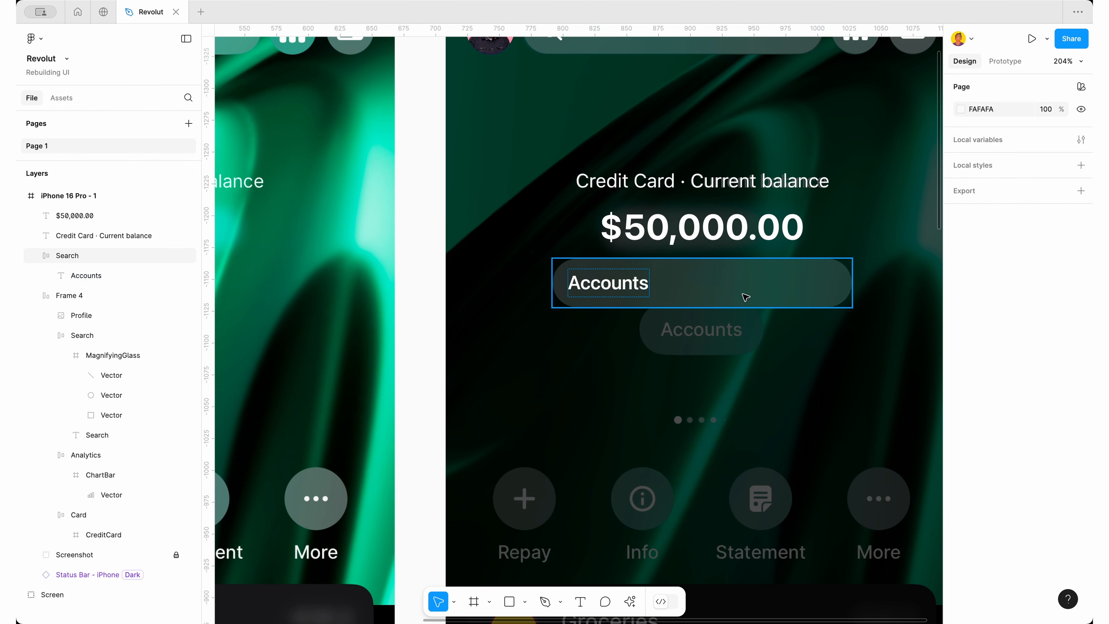
left_click(743, 292)
left_click(1000, 272)
left_click(1013, 287)
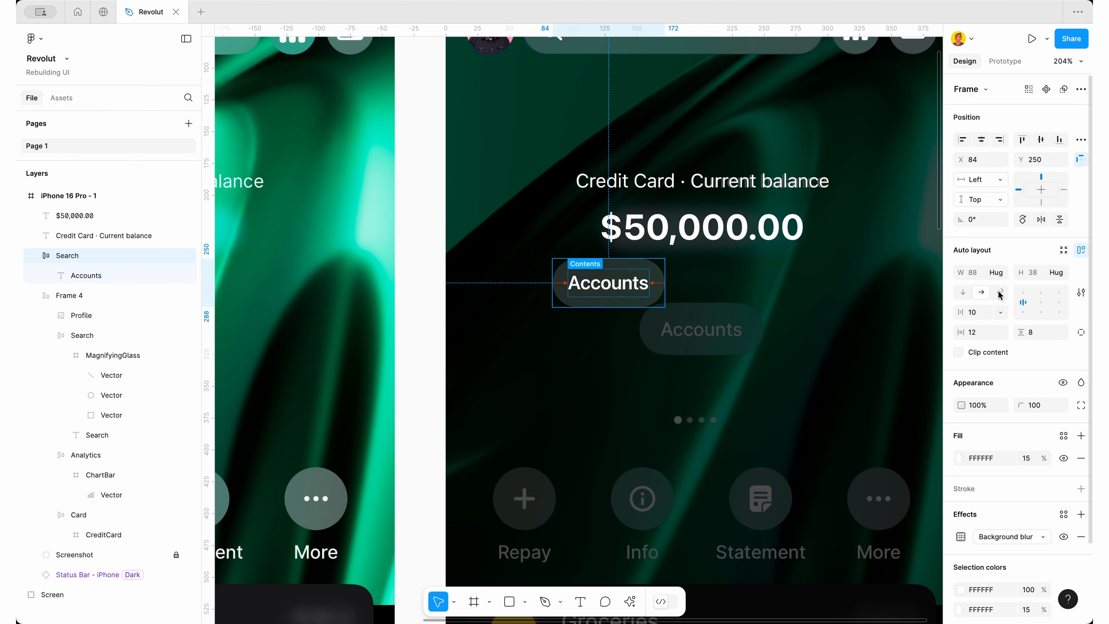
Fit the Accounts button over the faded original at X 152, Y 286 with a width of 97, and centre its contents
left_click_drag(606, 285, 690, 335)
scroll(690, 335, "up", 5)
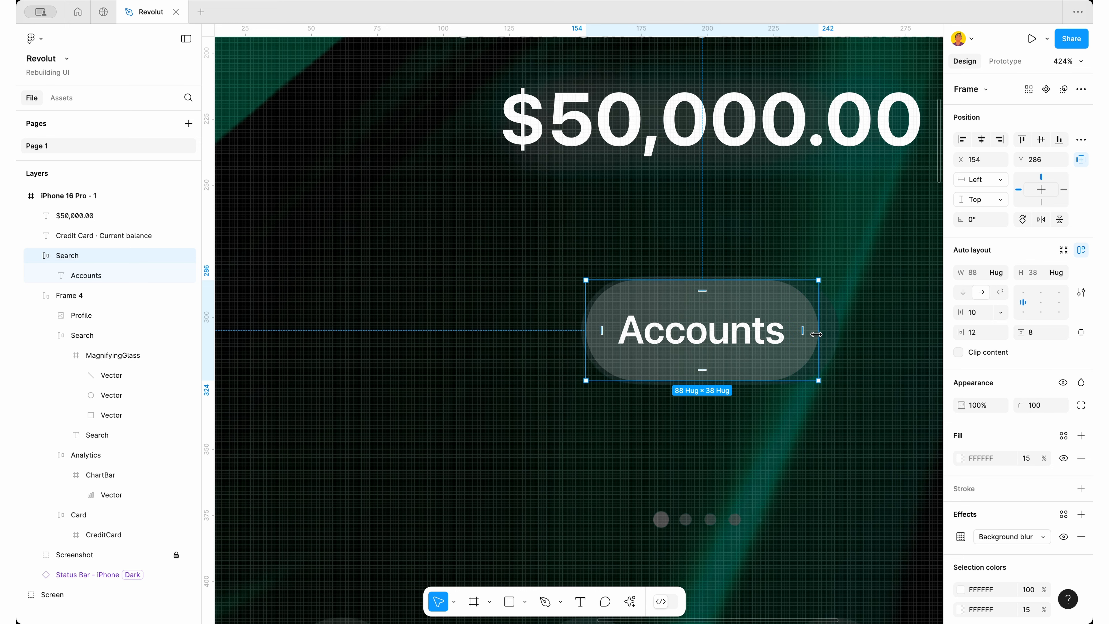
left_click_drag(818, 337, 837, 336)
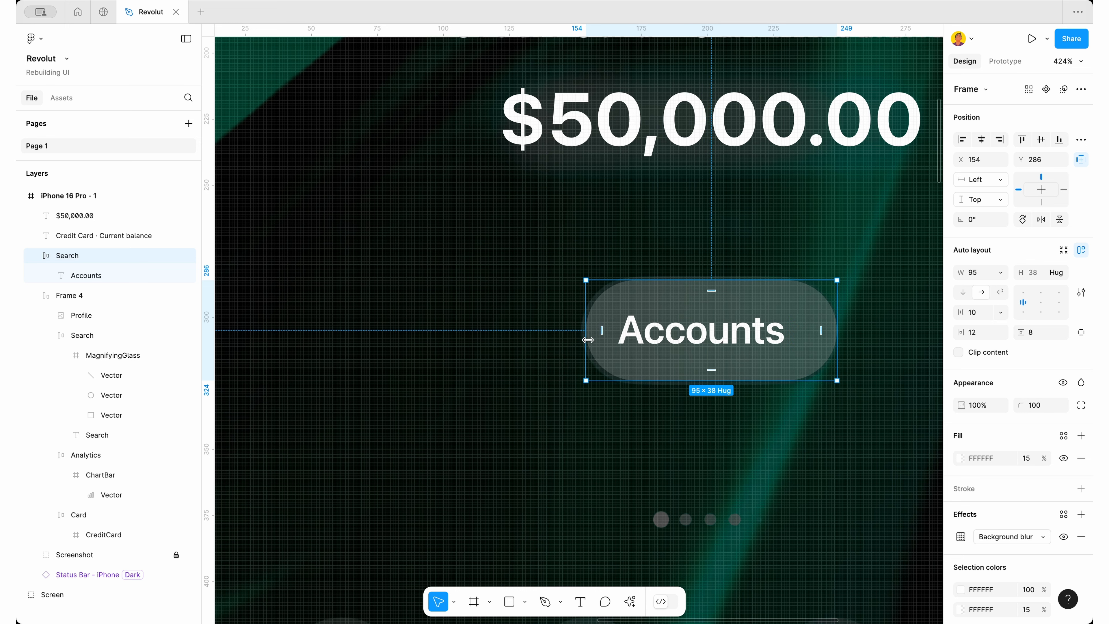
left_click_drag(586, 339, 580, 340)
left_click(1041, 302)
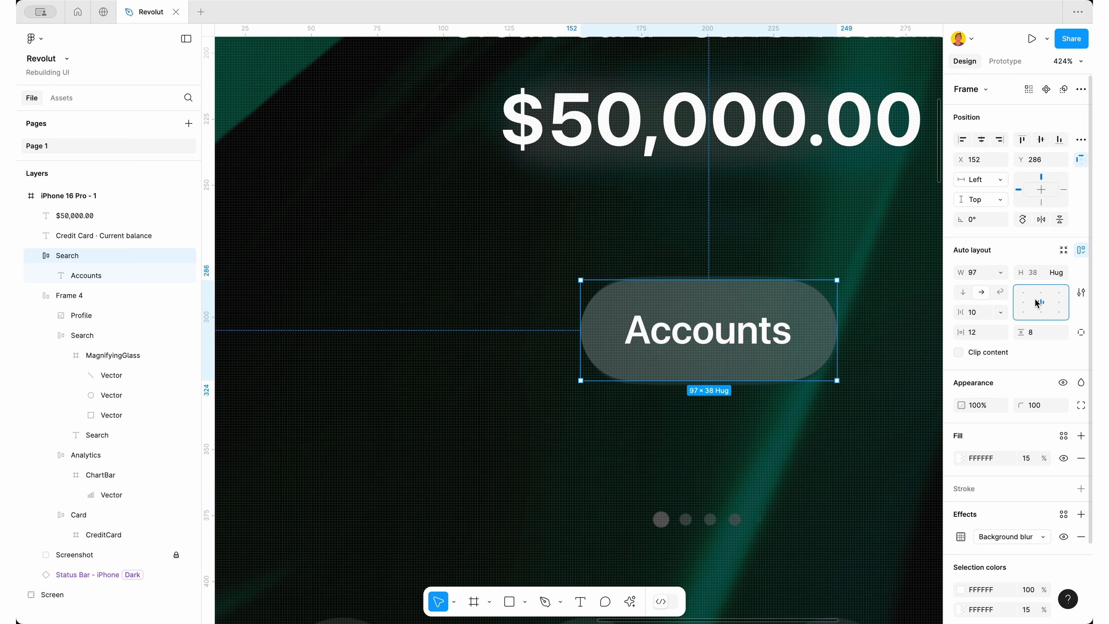
Compare the rebuilt balance section and Accounts button with the original screenshot
scroll(664, 318, "down", 5)
scroll(664, 318, "down", 1)
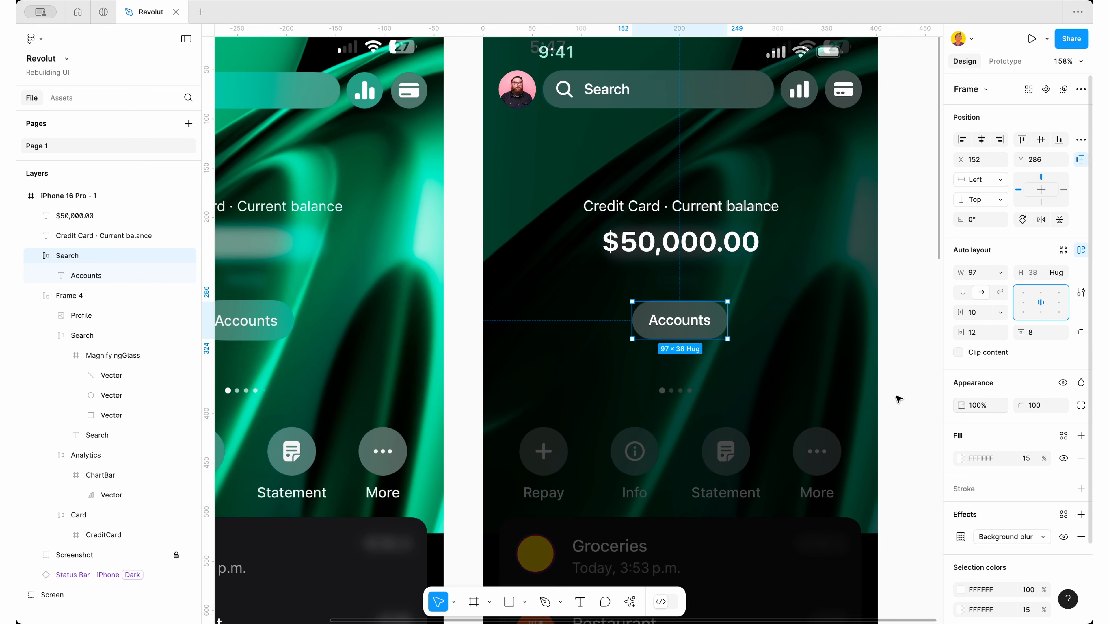
left_click(795, 368)
scroll(796, 368, "down", 3)
scroll(795, 368, "right", 2)
scroll(795, 368, "down", 1)
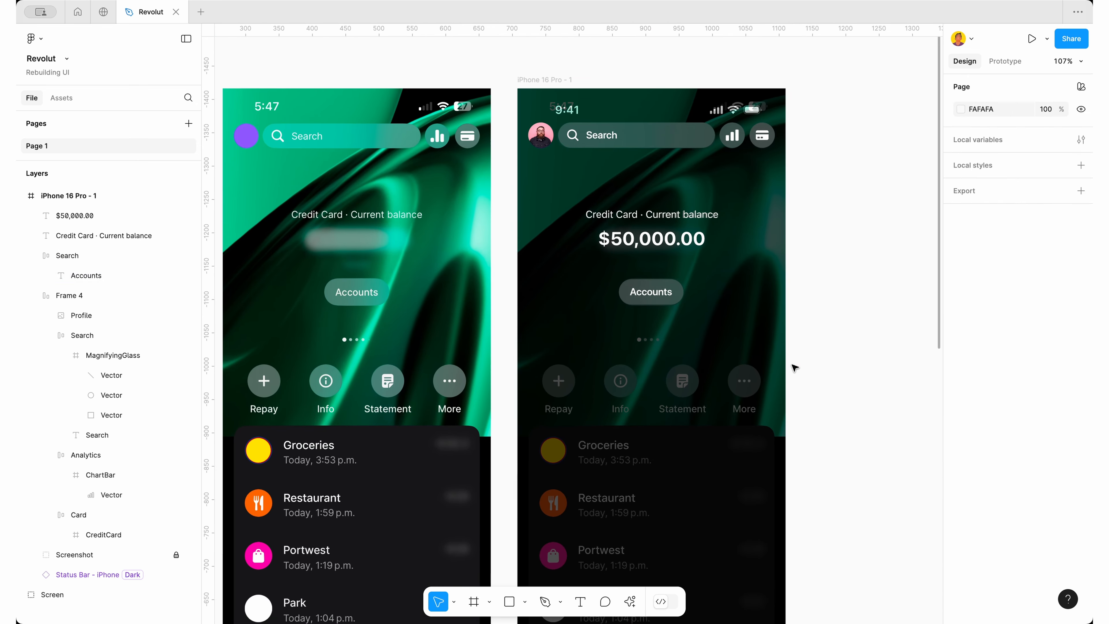
scroll(709, 307, "down", 1)
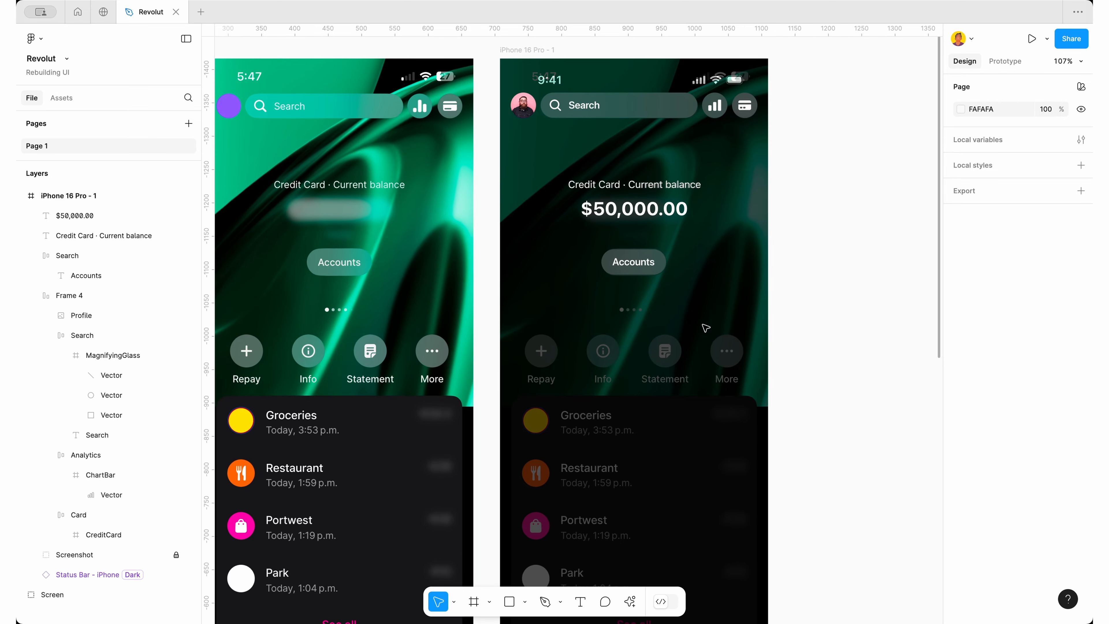
Draw a circle about 6 × 6 over the largest faded pagination dot below the Accounts button
scroll(701, 294, "up", 5)
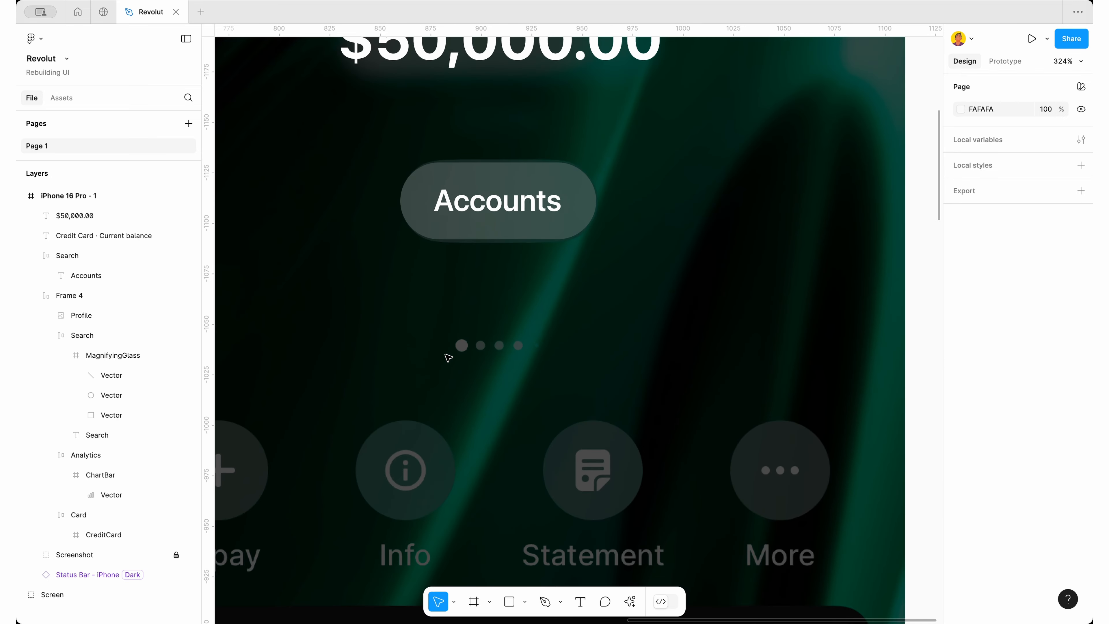
scroll(446, 354, "up", 3)
scroll(493, 387, "up", 3)
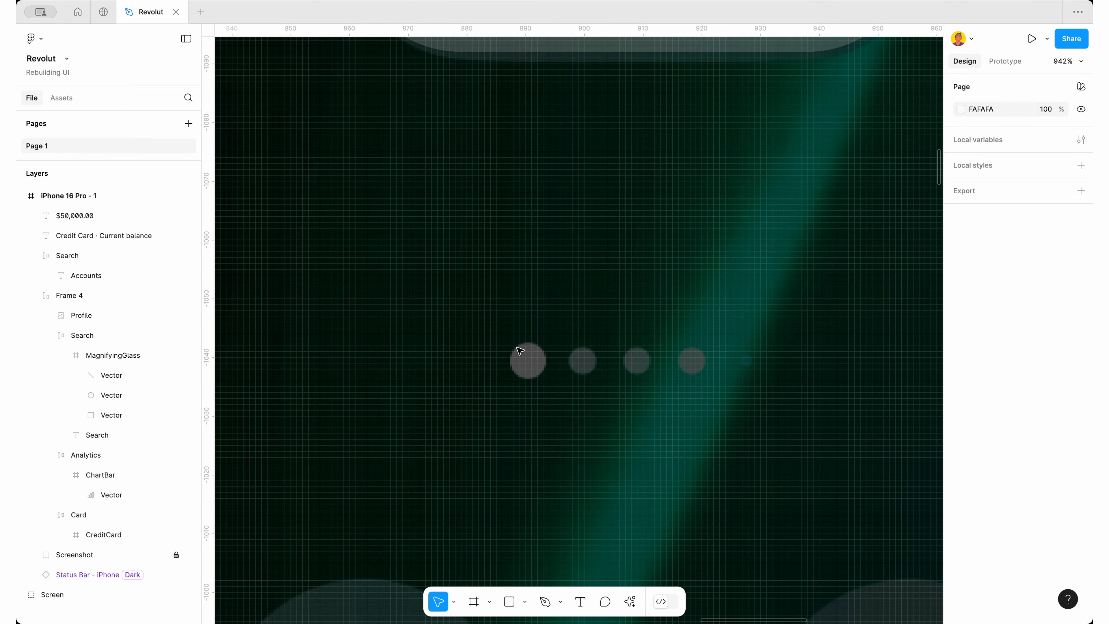
left_click(525, 601)
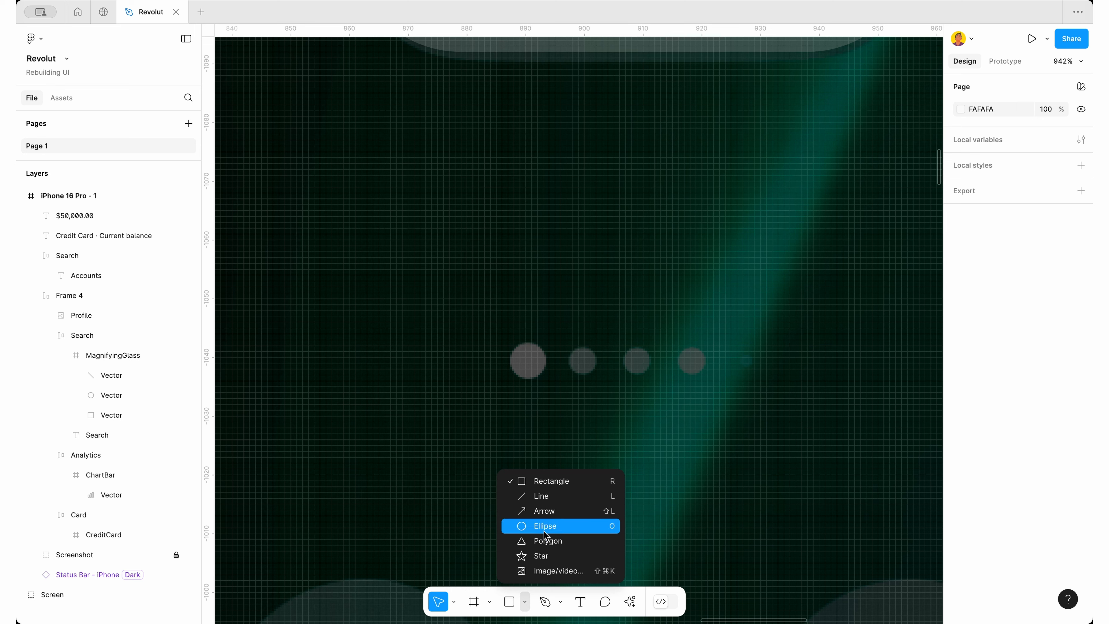
key("o")
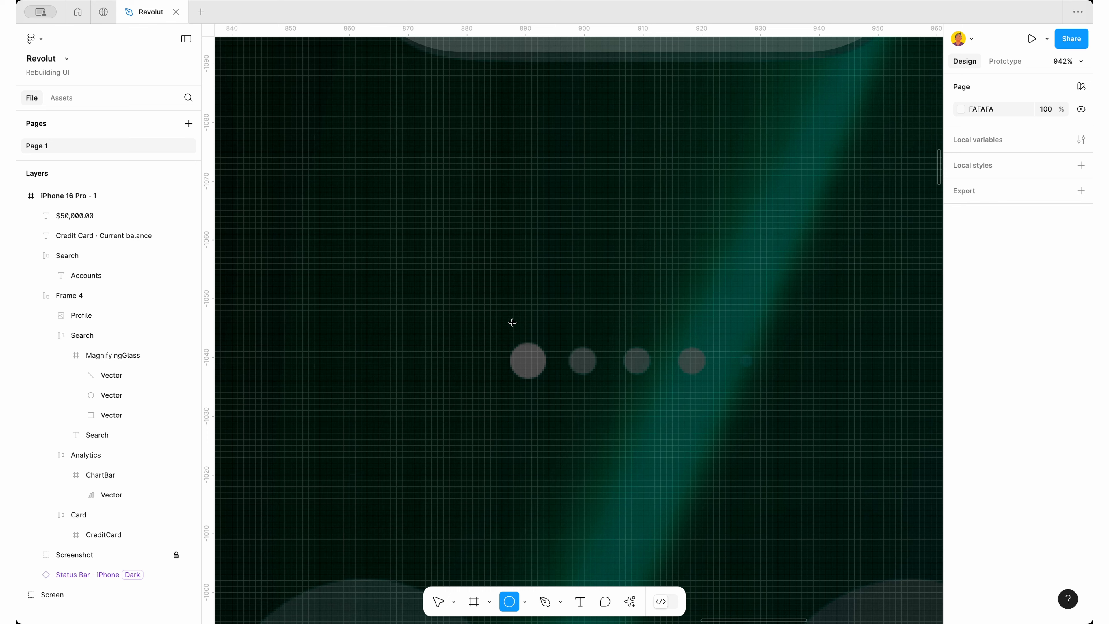
mouse_move(512, 342)
left_mouse_down()
mouse_move(538, 374)
mouse_move(532, 358)
left_mouse_up()
Duplicate the small 4 × 4 dot to X 199 and repeat it twice more with the same spacing at Y 374
left_click_drag(590, 362, 640, 364)
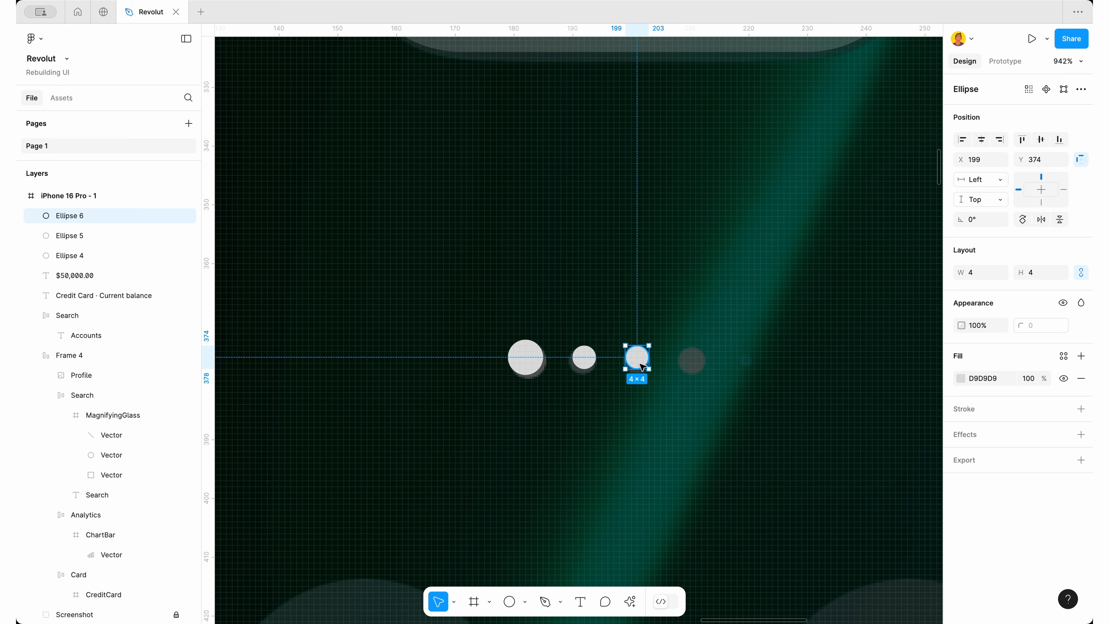
key("super+d")
key("super+d")
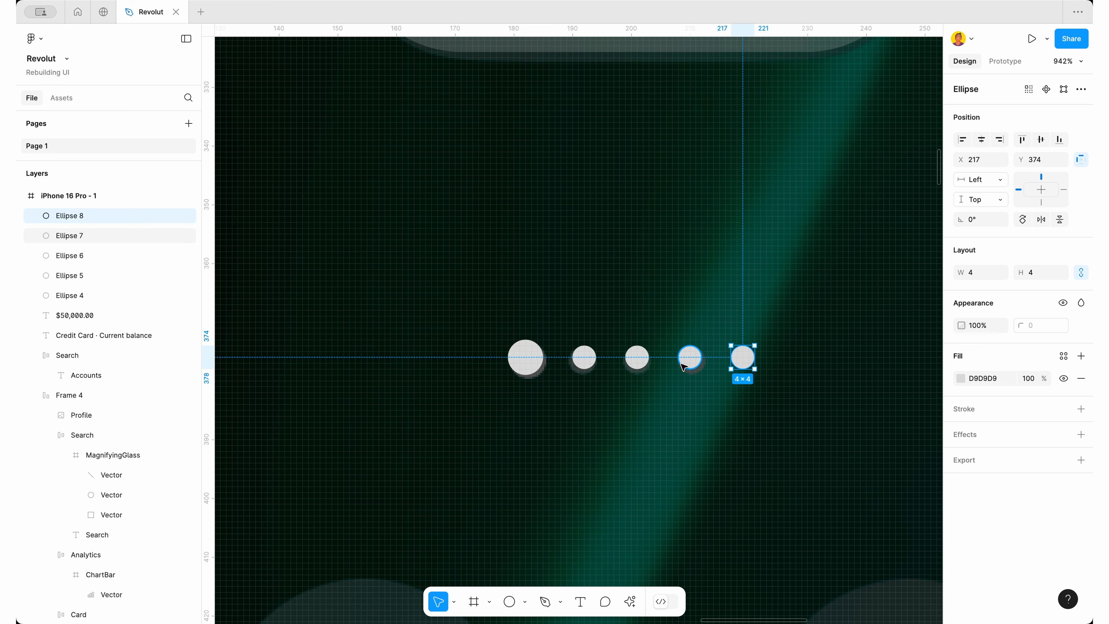
Select all five pagination dots and wrap them in a horizontal auto layout
left_click(684, 366, "shift")
left_click(637, 362, "shift")
left_click(584, 363, "shift")
left_click(534, 366, "shift")
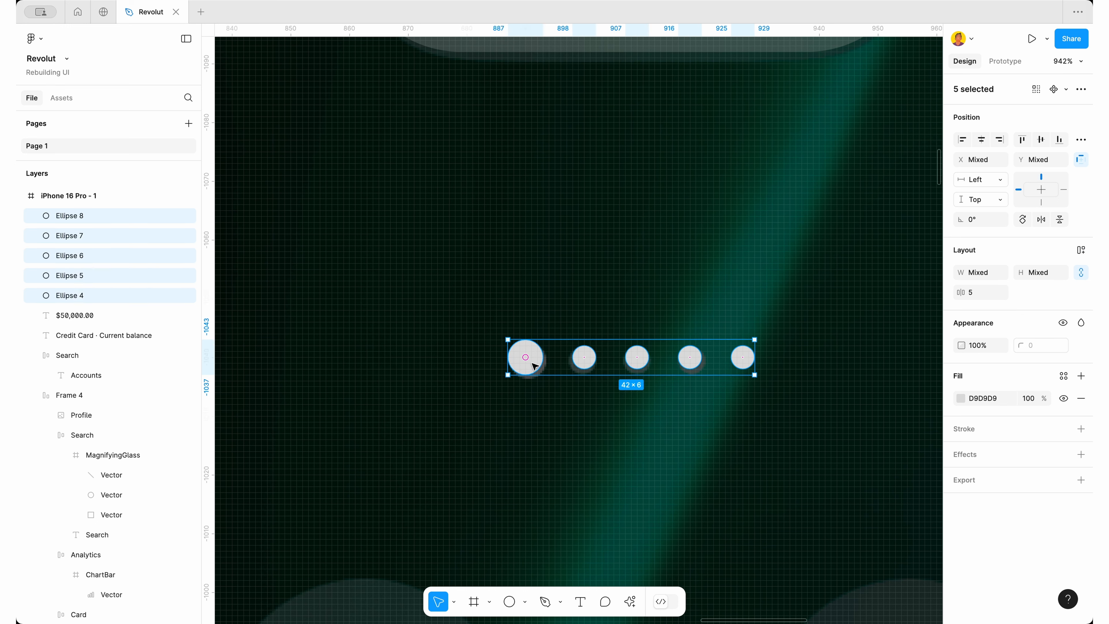
left_click(1082, 250)
scroll(598, 357, "down", 3)
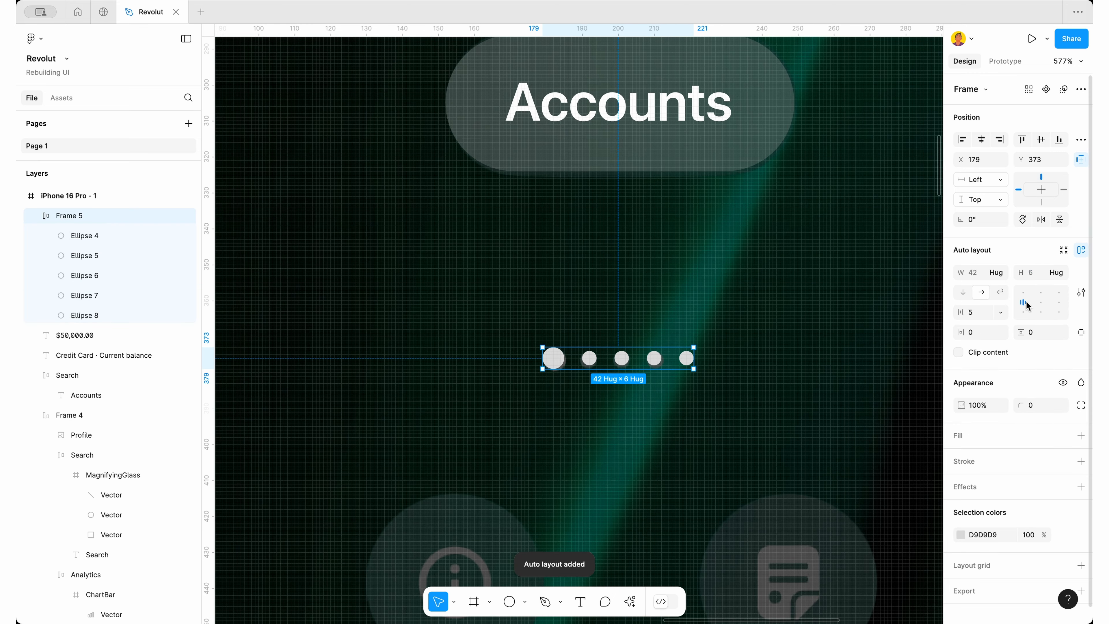
Examine the relative sizes and opacities of the pagination dots in the original screenshot
scroll(644, 330, "down", 4)
scroll(644, 330, "left", 8)
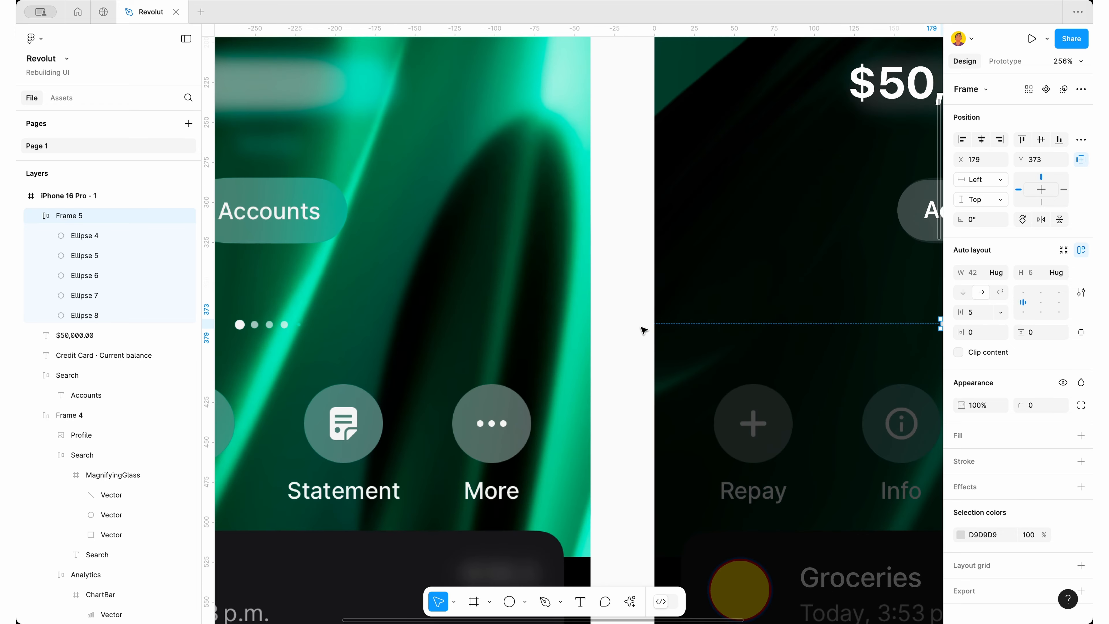
scroll(644, 327, "left", 4)
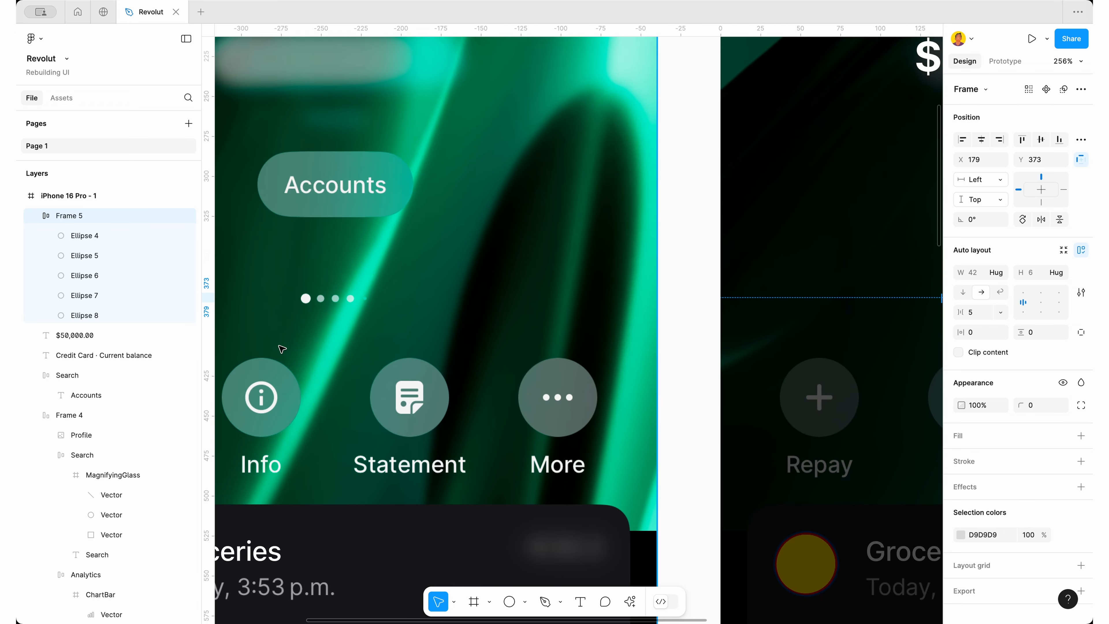
scroll(281, 349, "up", 5)
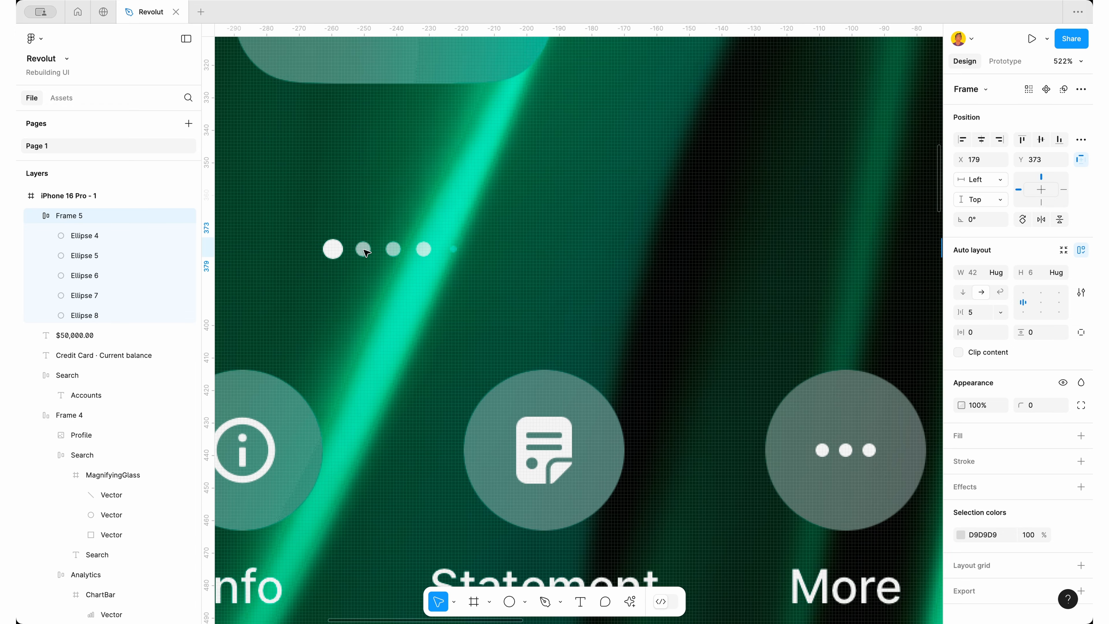
scroll(449, 274, "down", 4)
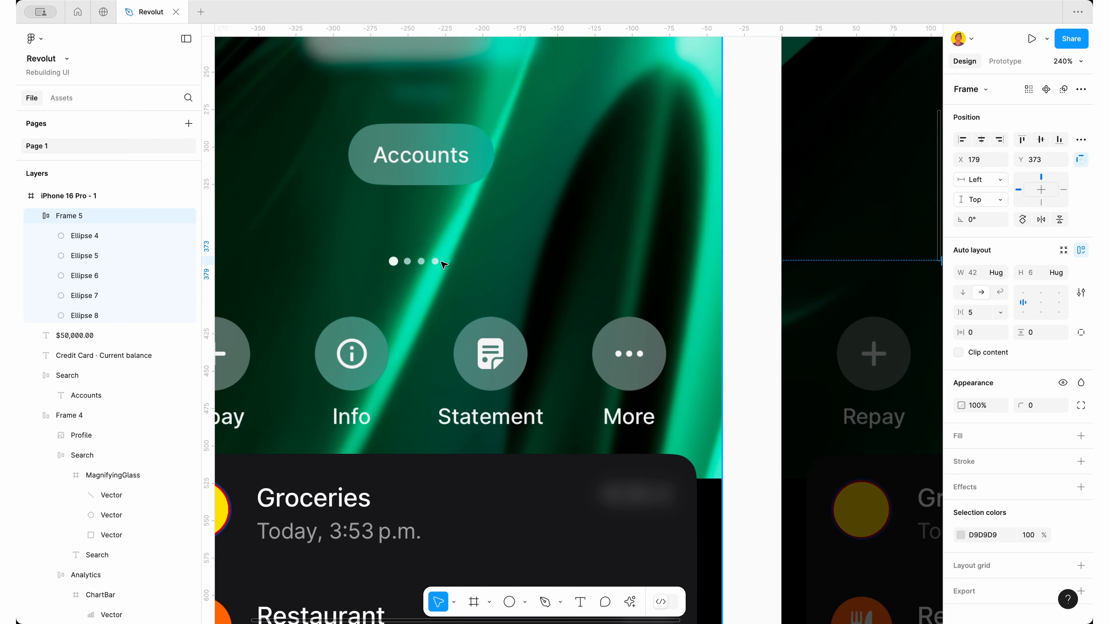
scroll(444, 264, "up", 5)
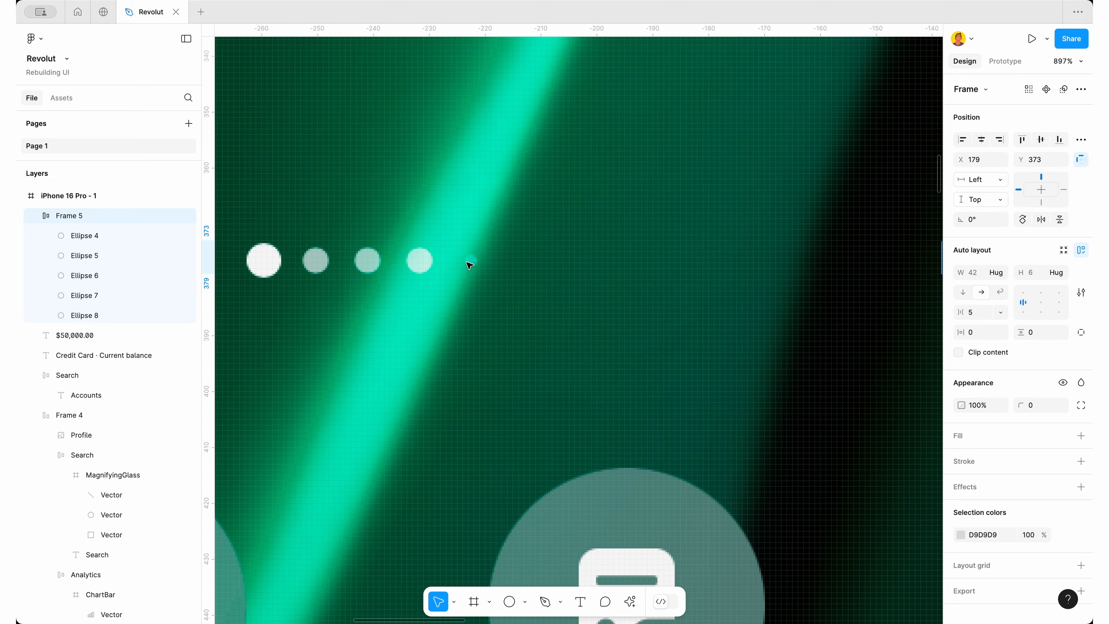
scroll(470, 265, "down", 3)
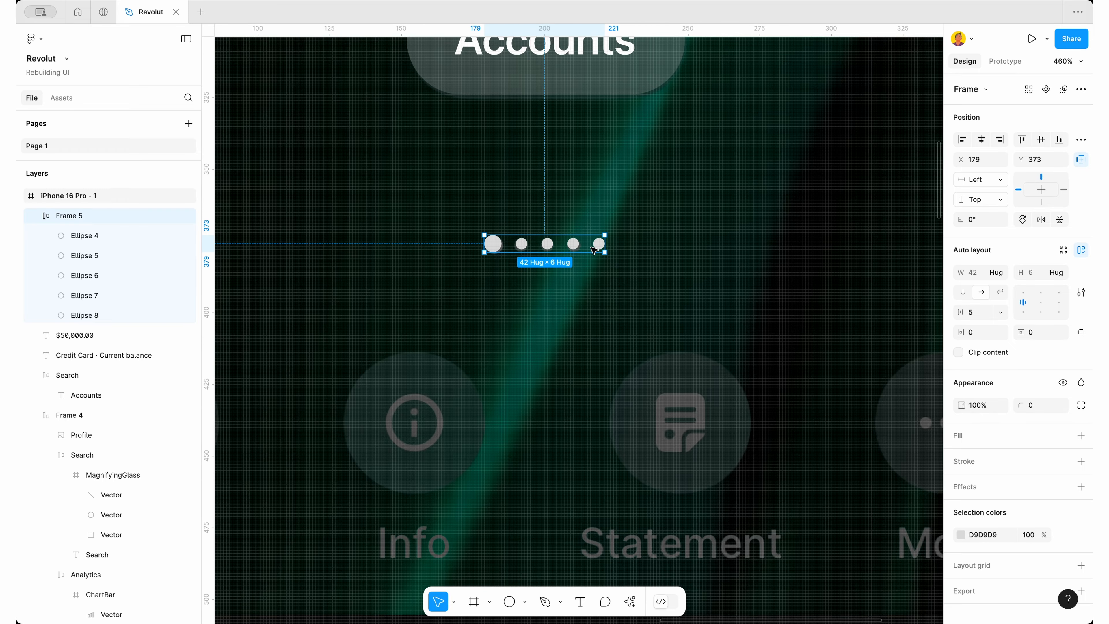
Set the size of the last pagination dot in the row to 2 × 2
scroll(594, 250, "up", 3)
left_click(603, 250)
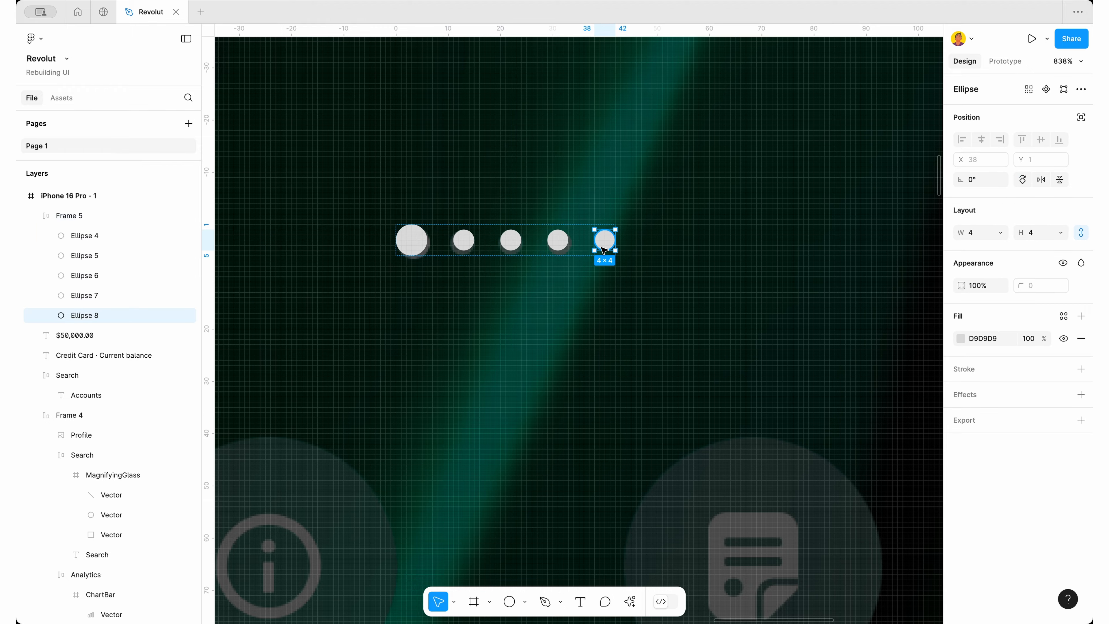
scroll(604, 250, "down", 5)
scroll(604, 251, "up", 3)
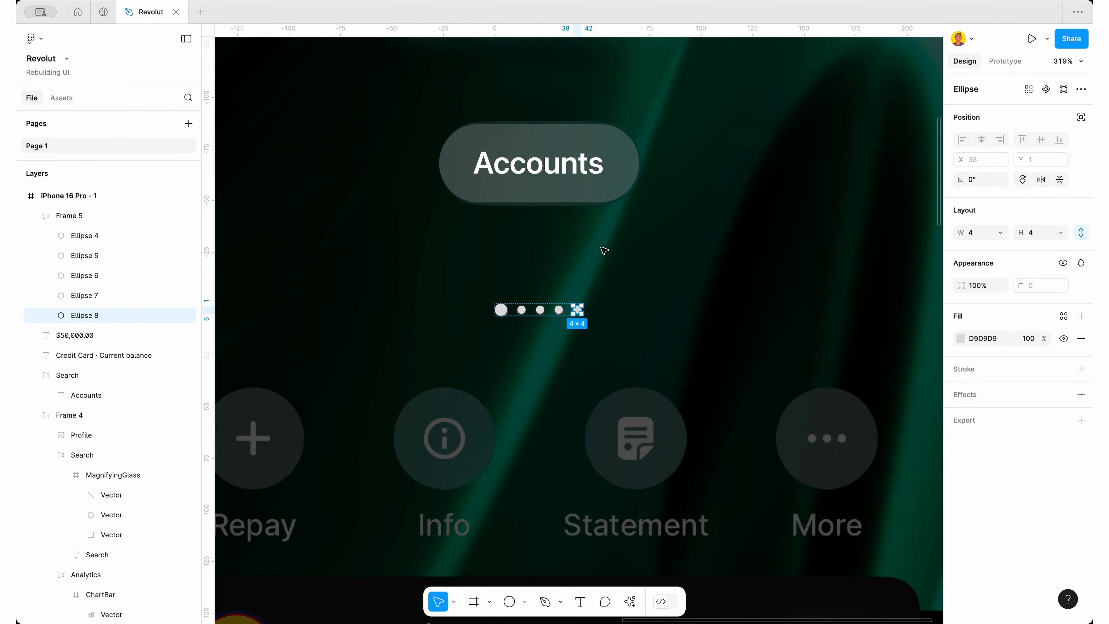
scroll(604, 251, "up", 1)
scroll(730, 319, "up", 3)
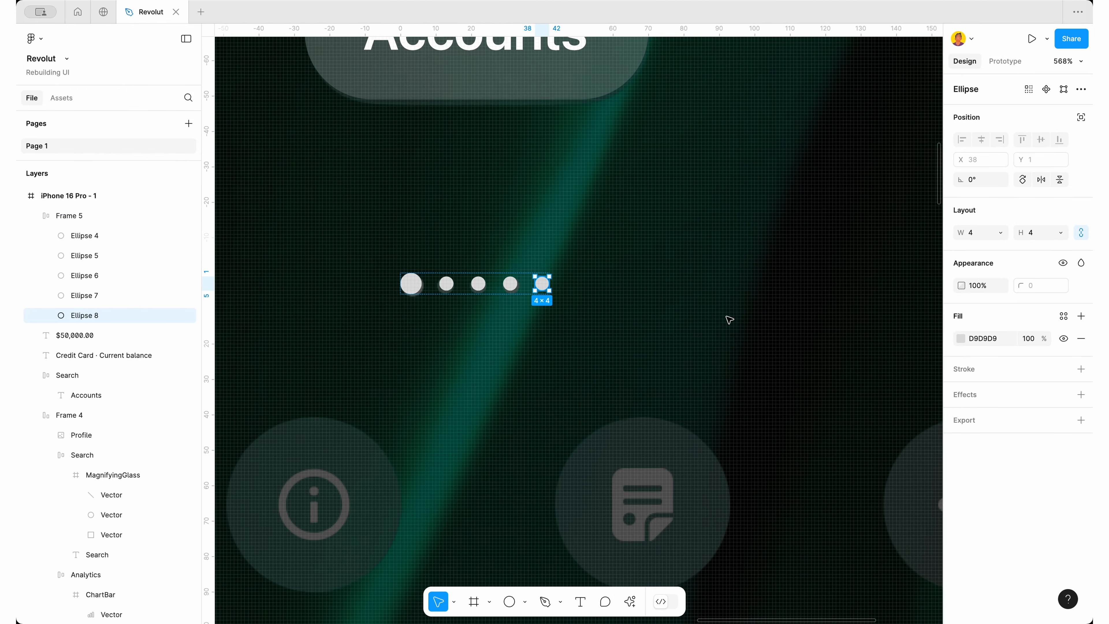
left_click(991, 234)
type("2")
key("Return")
key("Escape")
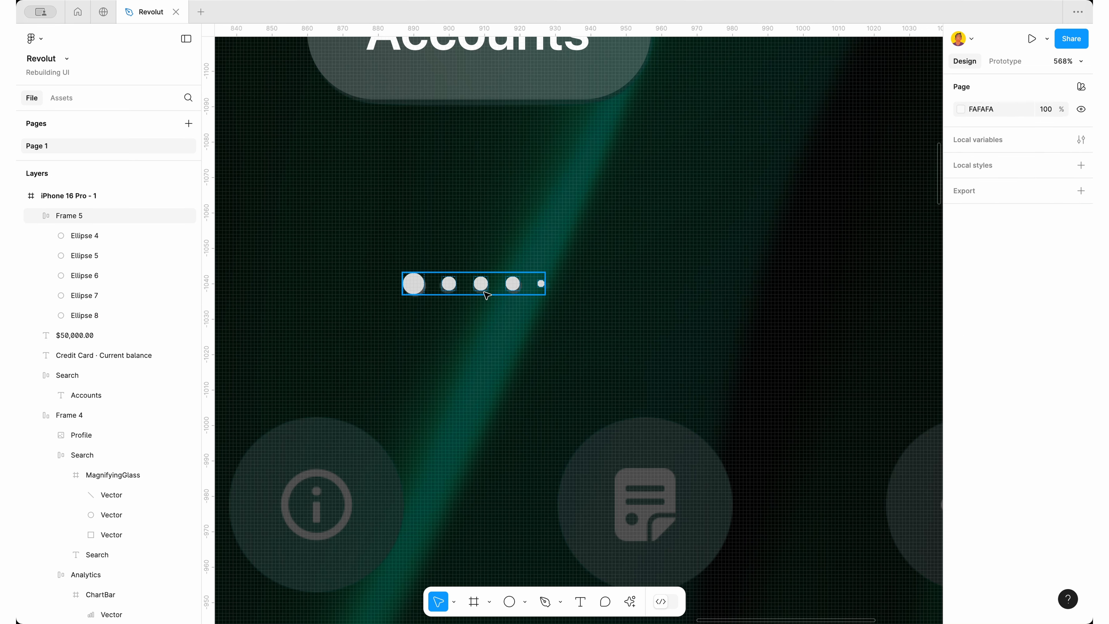
Centre the pagination dot row horizontally in the phone frame and set the dots' colour to FFFFFF
left_click(483, 290)
left_click(982, 139)
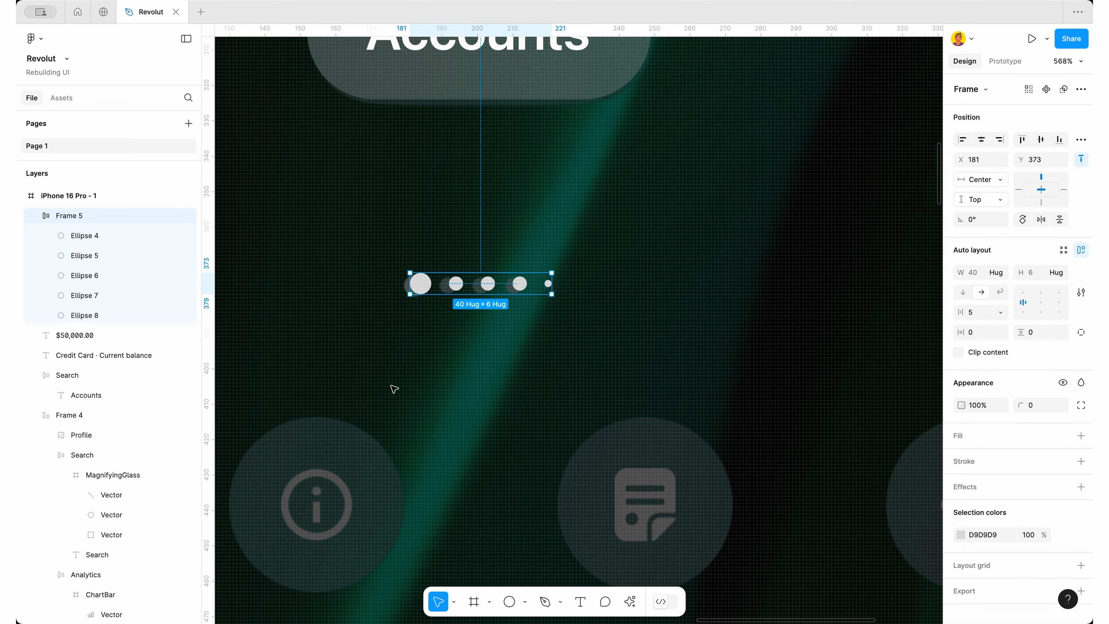
scroll(426, 281, "up", 1)
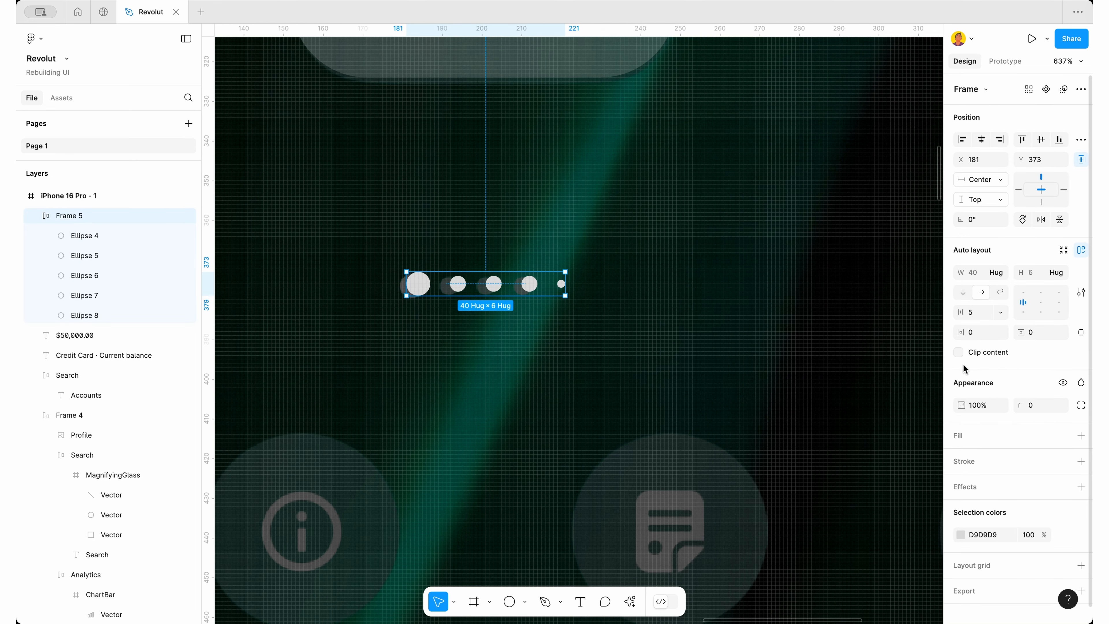
left_click(961, 536)
type("FFFFFF")
key("Return")
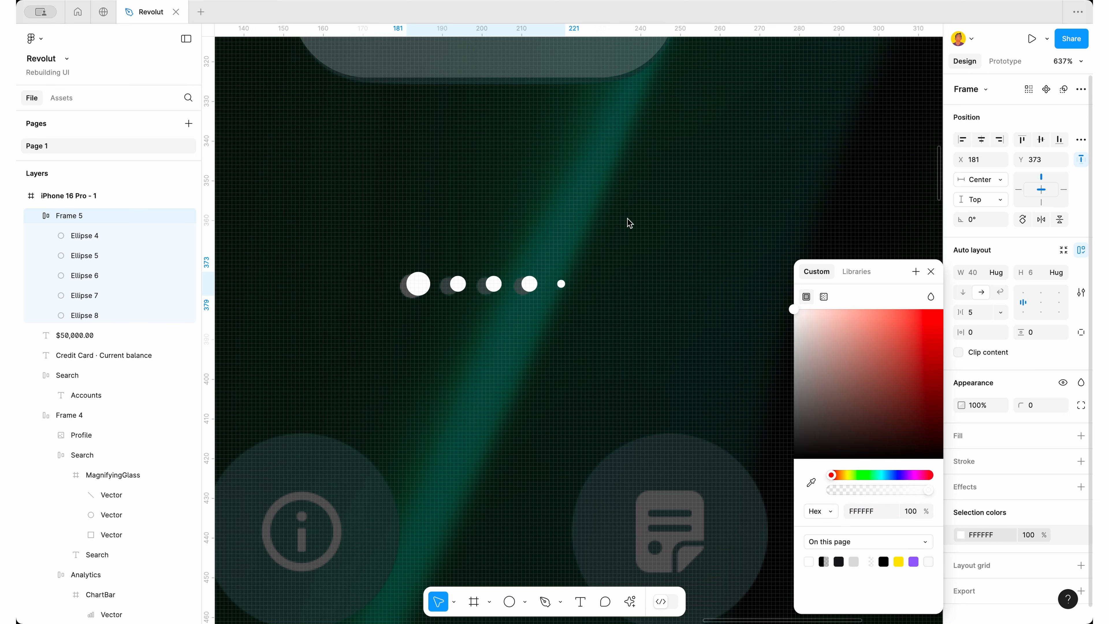
Set the opacity of the four smaller pagination dots to 50%, leaving out the largest one
scroll(452, 289, "up", 3)
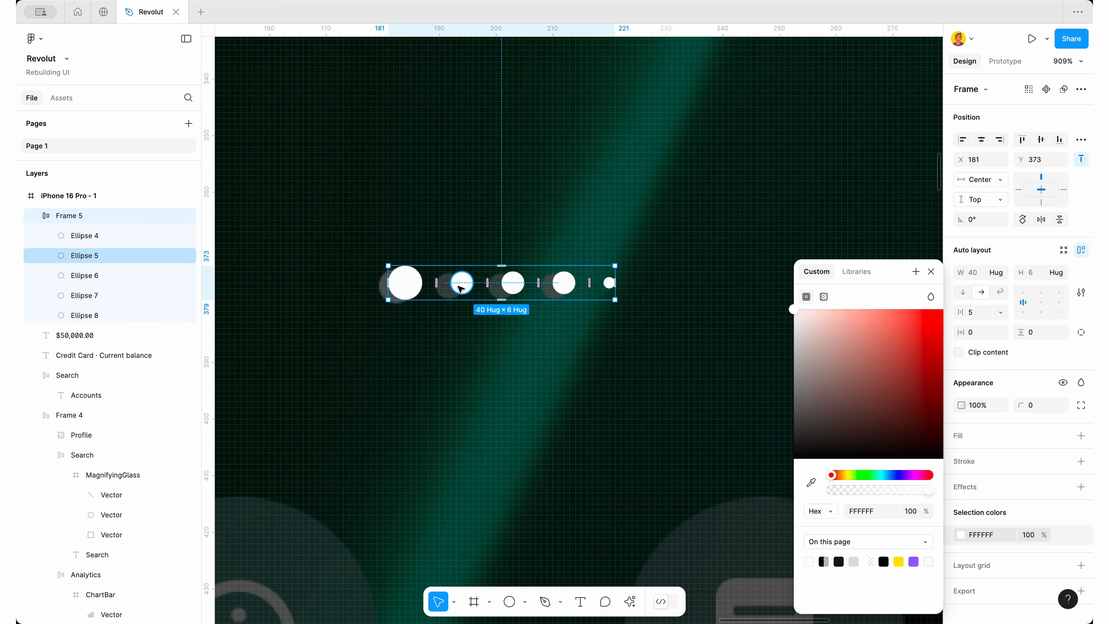
left_click(461, 282)
left_click(513, 283, "shift")
left_click(579, 296)
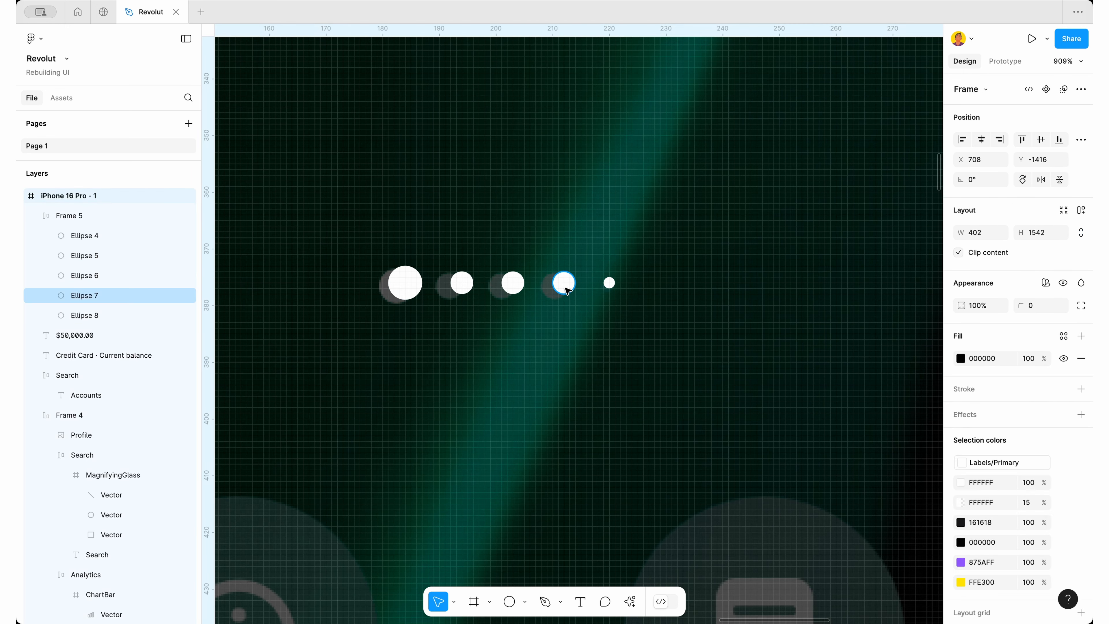
left_click(513, 283)
left_click(464, 284, "shift")
left_click(564, 283, "shift")
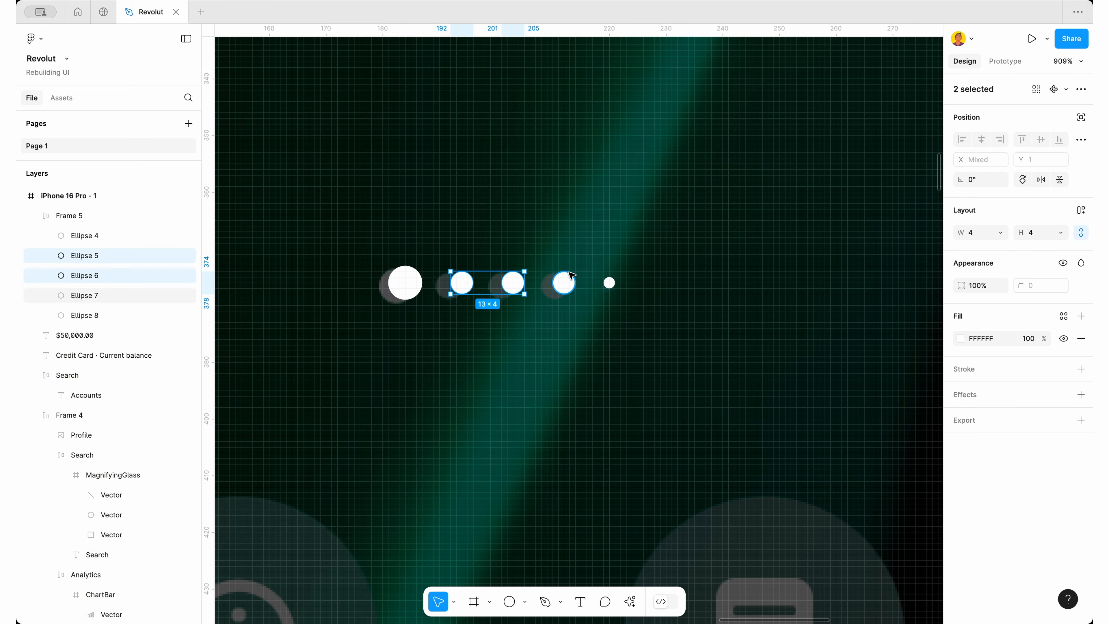
left_click(609, 283, "shift")
left_click(981, 289)
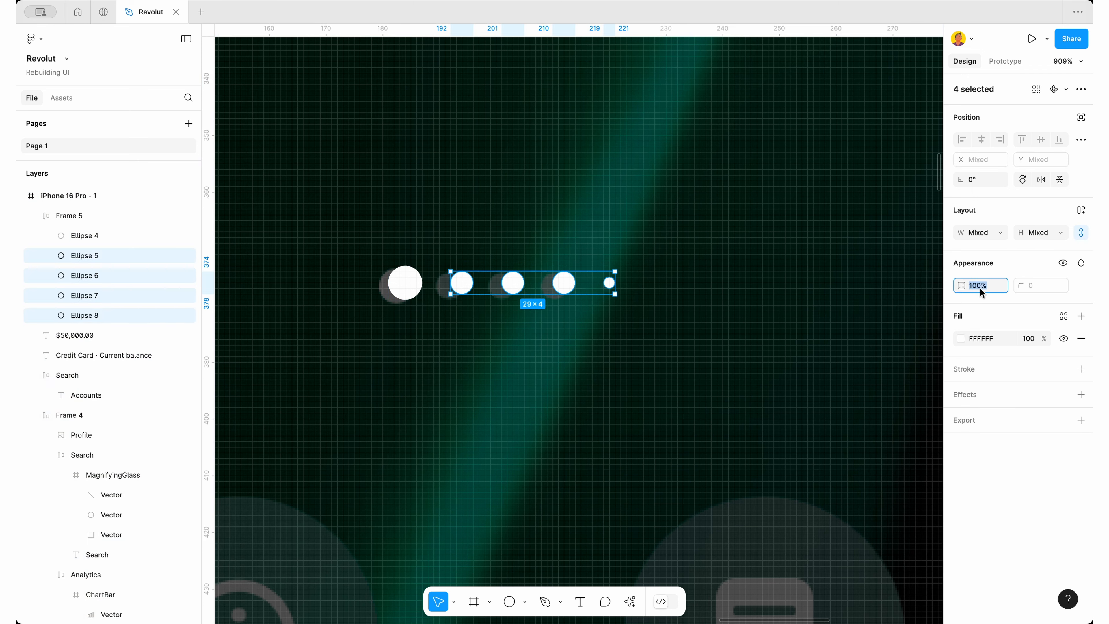
type("50")
key("Return")
left_click(478, 347)
left_click(423, 278)
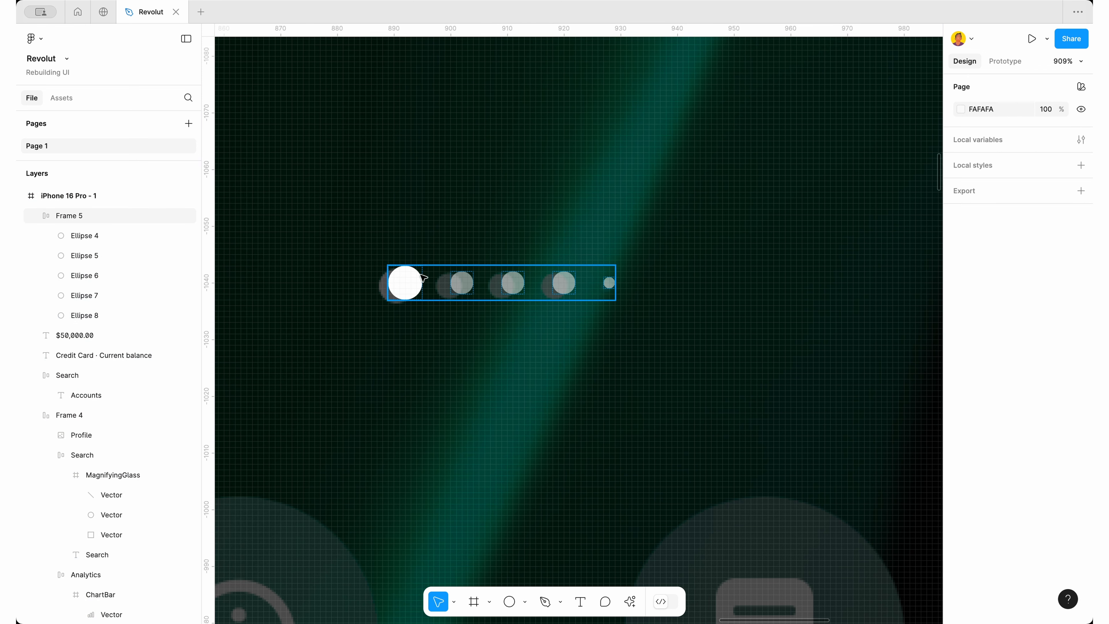
Wrap the "Credit Card · Current balance" label and the $50,000.00 amount in a vertical auto layout
scroll(458, 292, "down", 10)
left_click(508, 203)
scroll(507, 201, "down", 4)
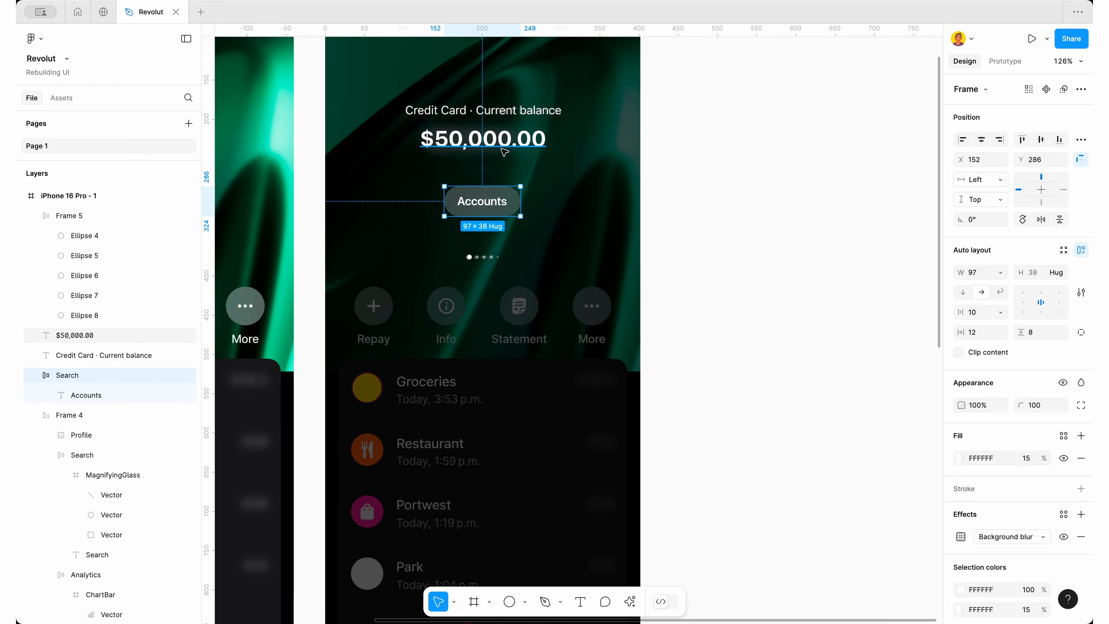
scroll(505, 151, "up", 1)
left_click(769, 148)
scroll(770, 149, "up", 1)
scroll(769, 149, "left", 2)
left_click(612, 202)
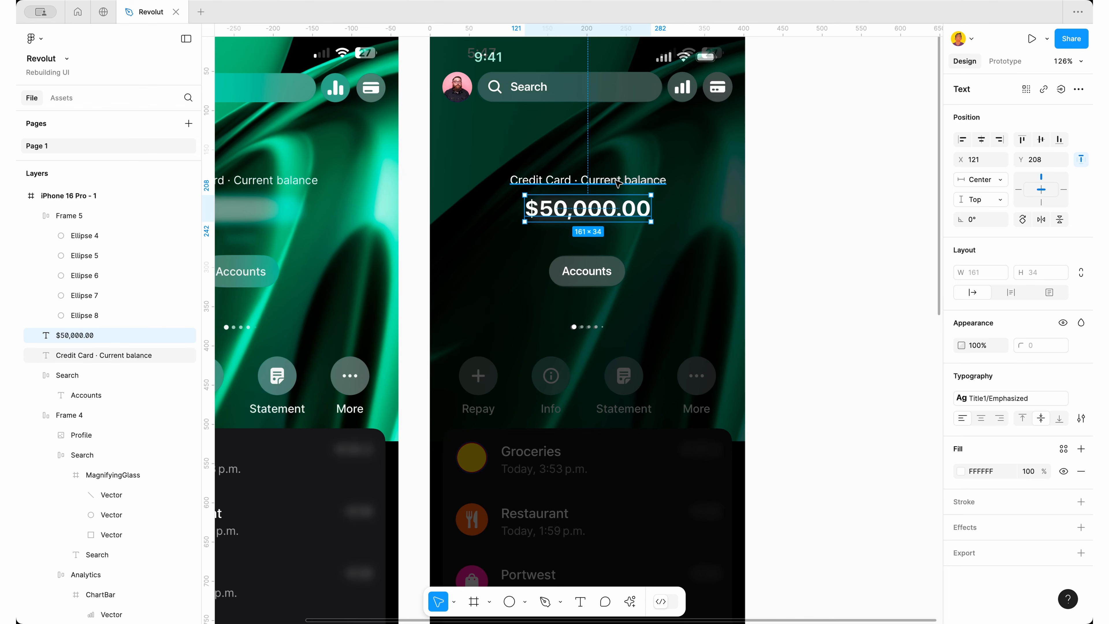
scroll(618, 182, "up", 5)
left_click(603, 180)
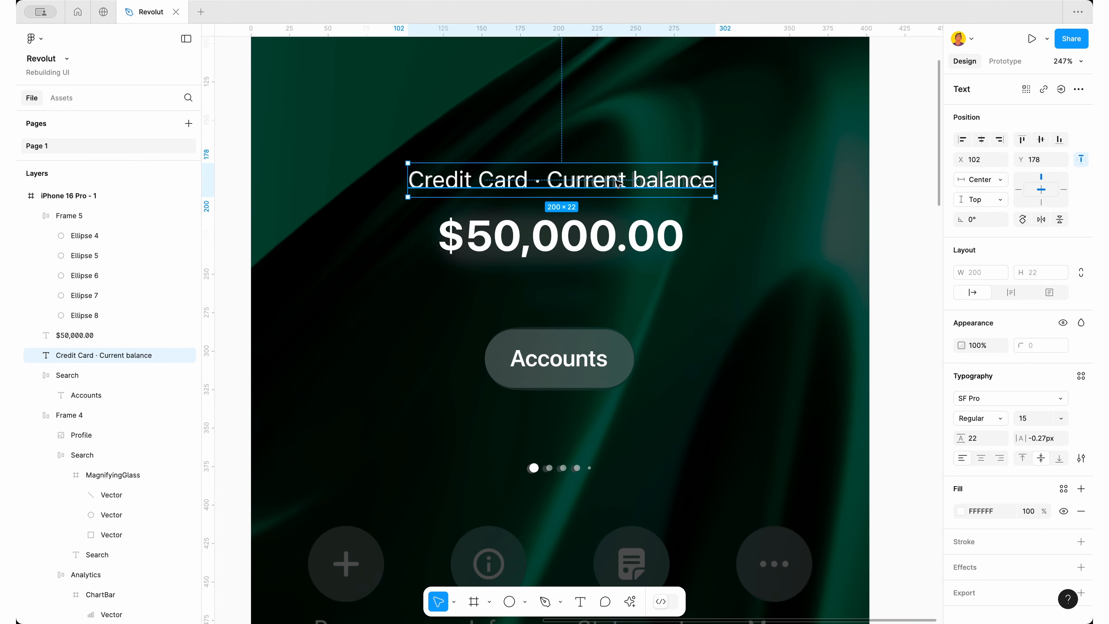
left_click(573, 250, "shift")
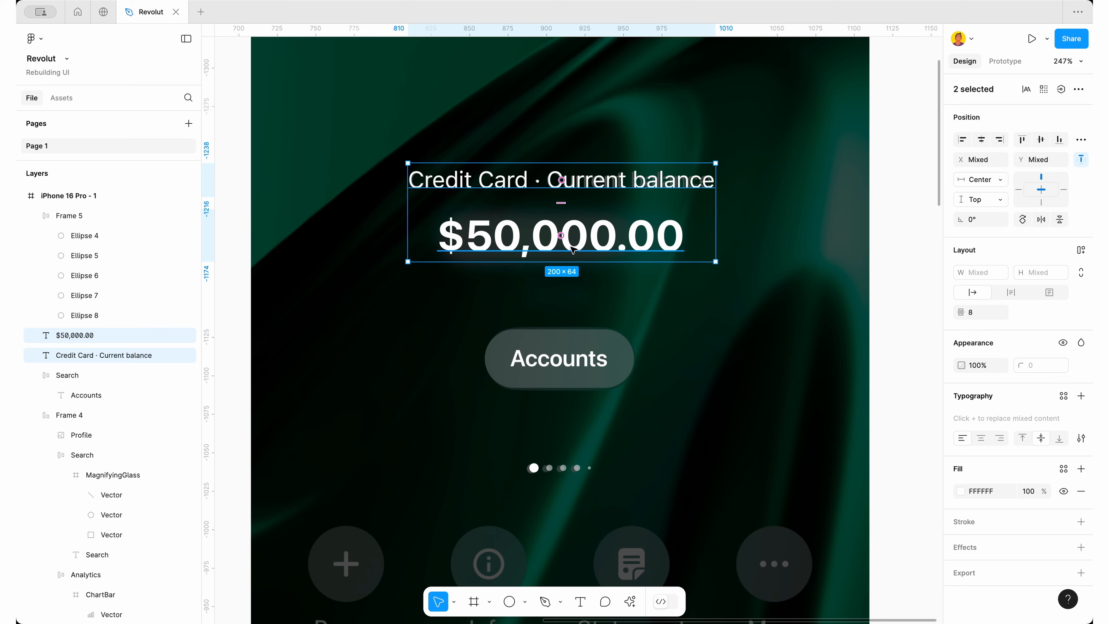
right_click(573, 250)
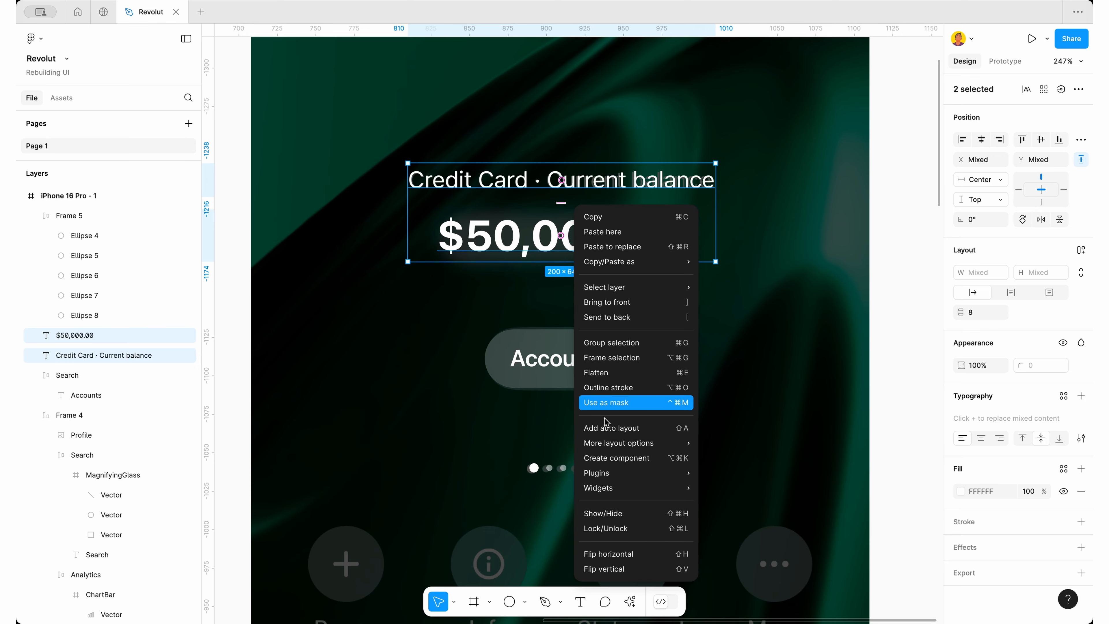
left_click(605, 430)
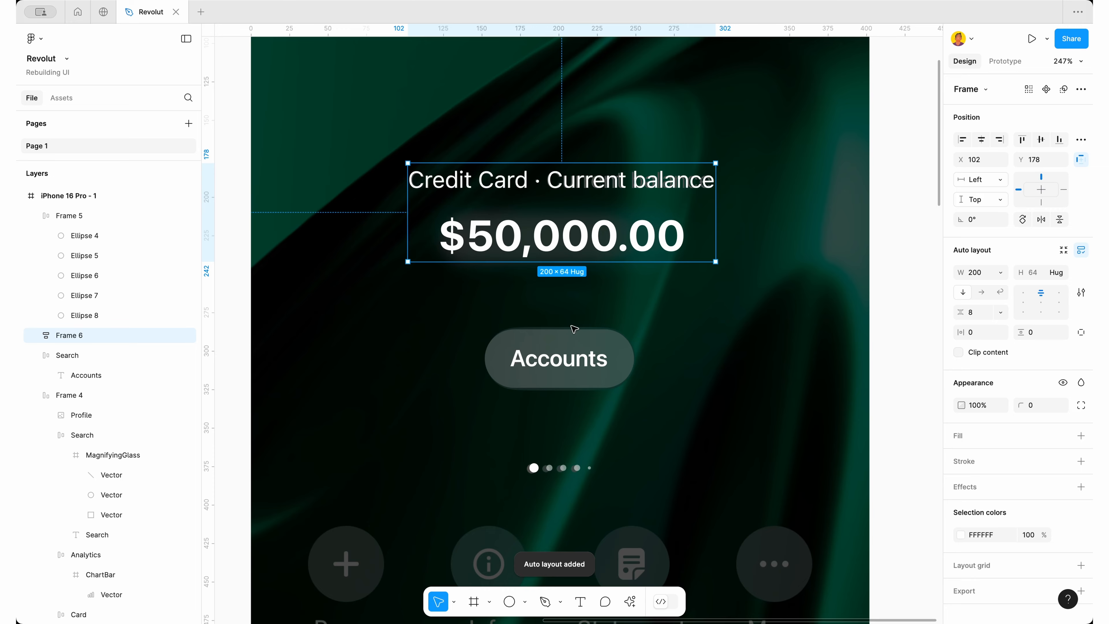
Duplicate the header's search field and move the copy out of the header to X 11, Y 380, below the pagination dots
scroll(574, 328, "down", 3)
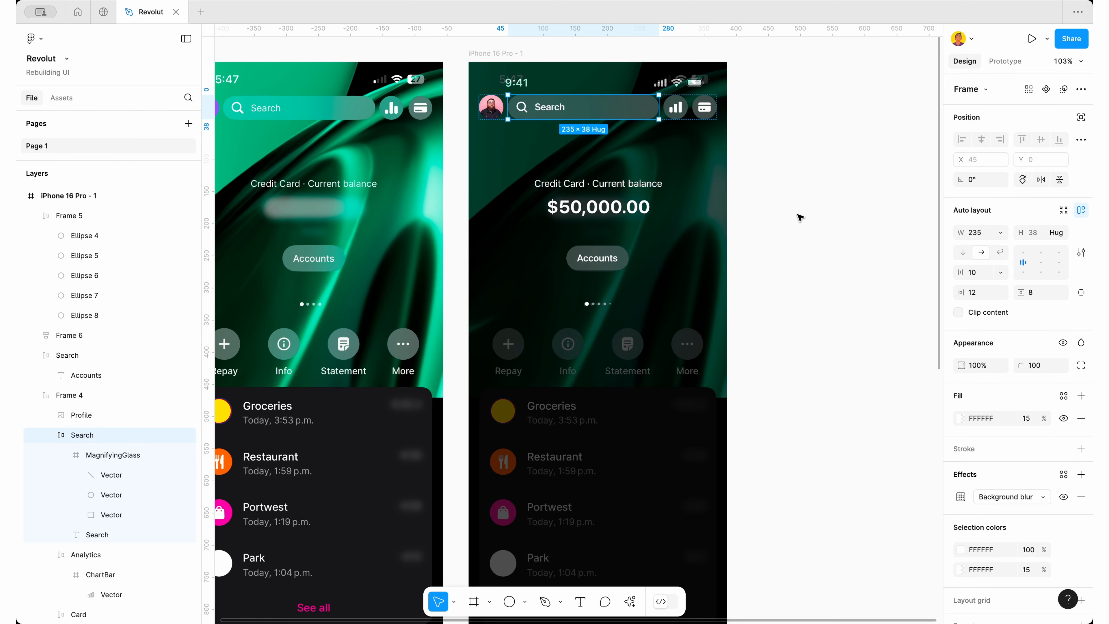
left_click(798, 216)
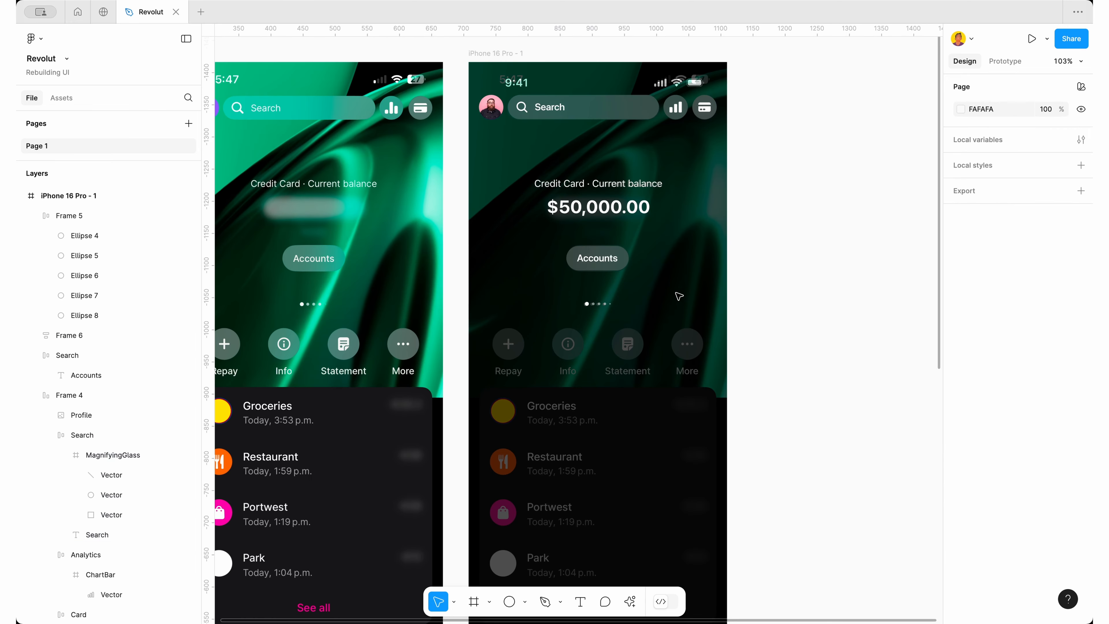
scroll(637, 312, "left", 2)
left_click(696, 118, "super")
key("super+d")
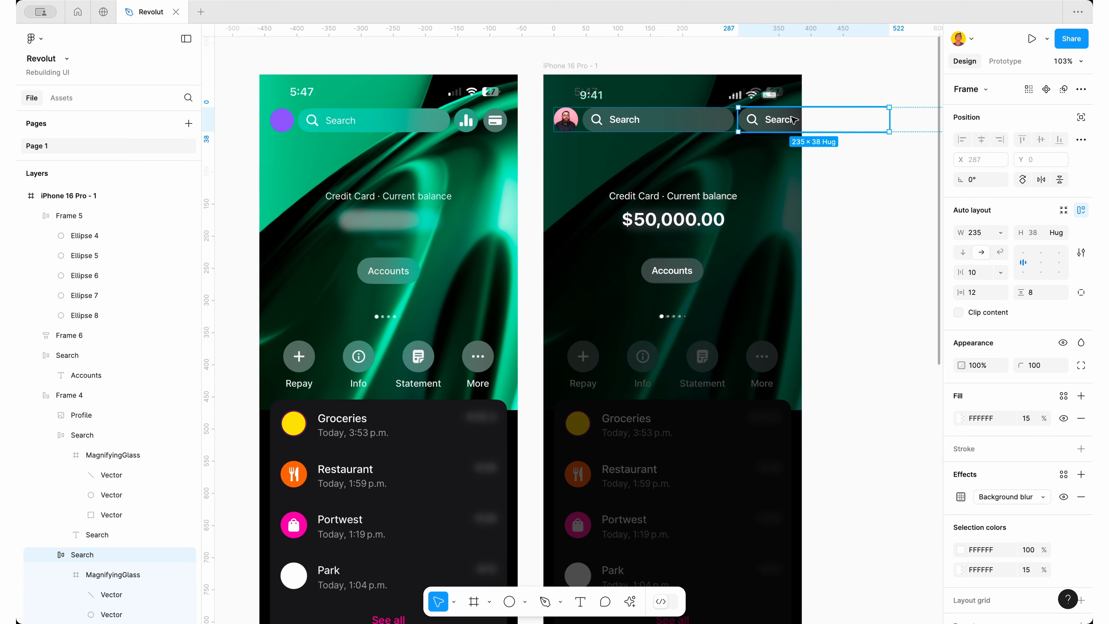
left_click_drag(793, 117, 605, 331)
scroll(606, 330, "up", 5)
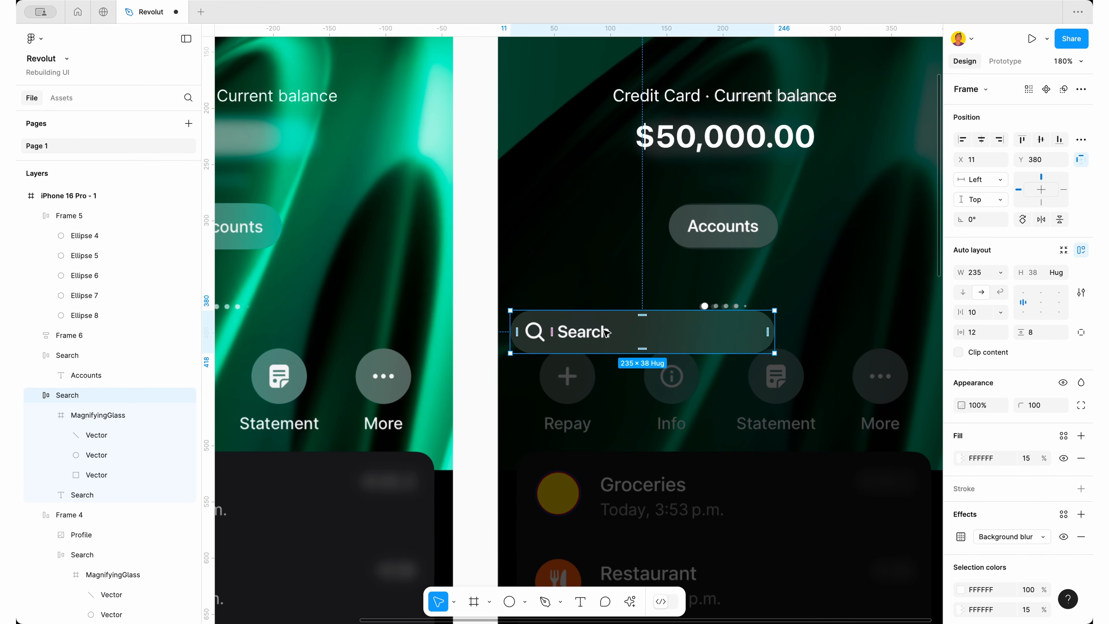
Take the Search text out of the duplicated field to X 23, Y 436, and set the field's width to hug its contents
double_click(603, 332)
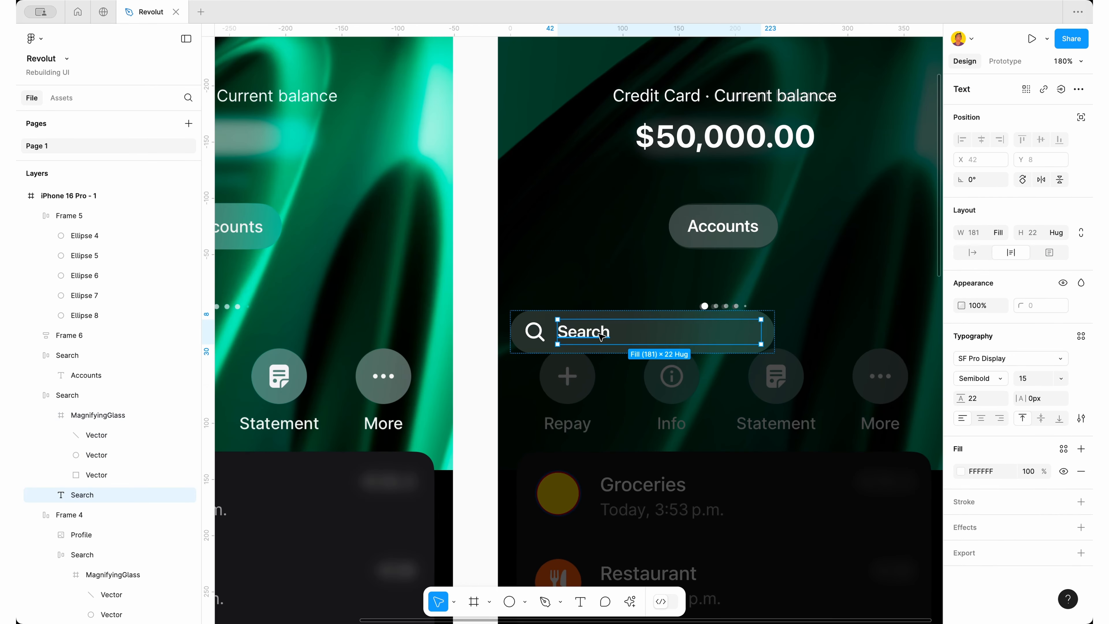
left_click_drag(602, 336, 568, 389)
left_click(607, 334)
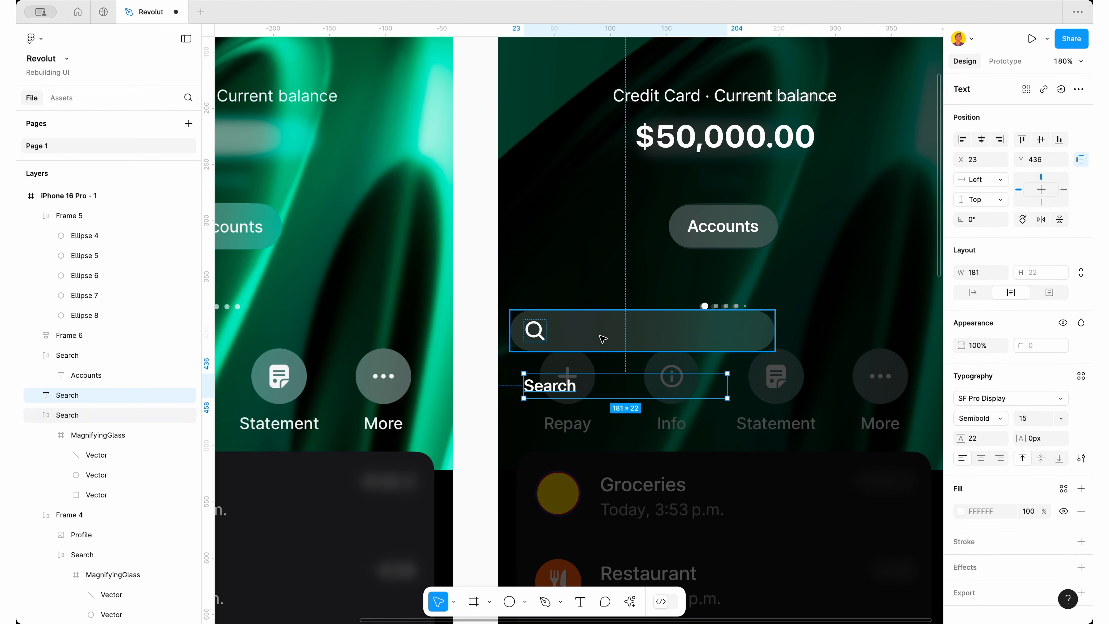
left_click(1000, 272)
left_click(1002, 286)
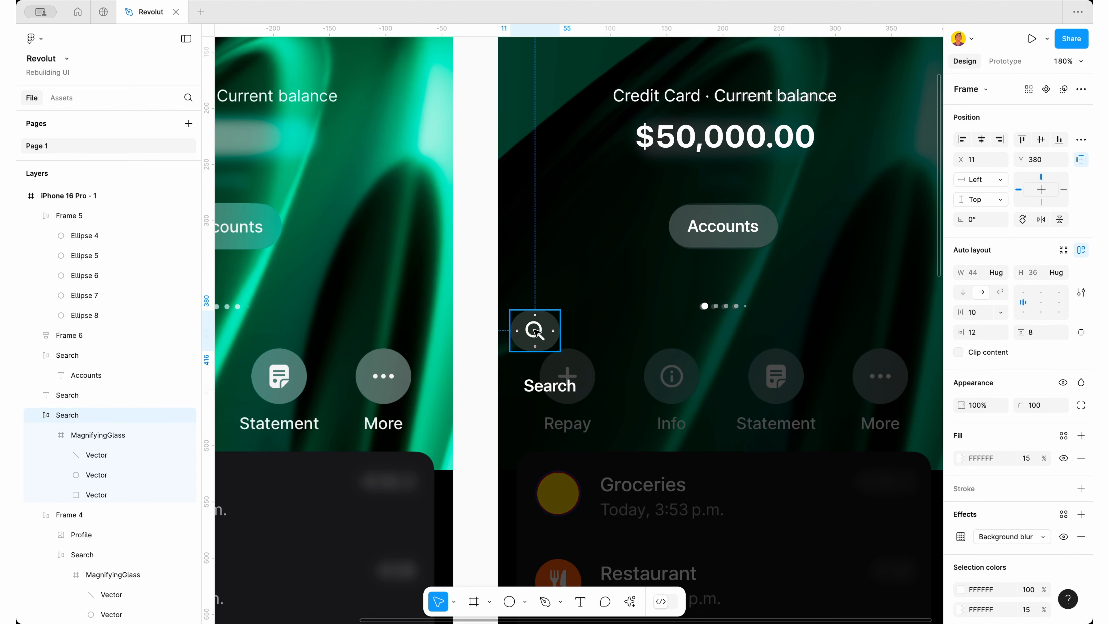
Move the magnifying-glass pill over the faded Repay button and the Search text over the Repay label at X 46, Y 466
left_click_drag(536, 331, 578, 352)
left_click_drag(548, 387, 565, 421)
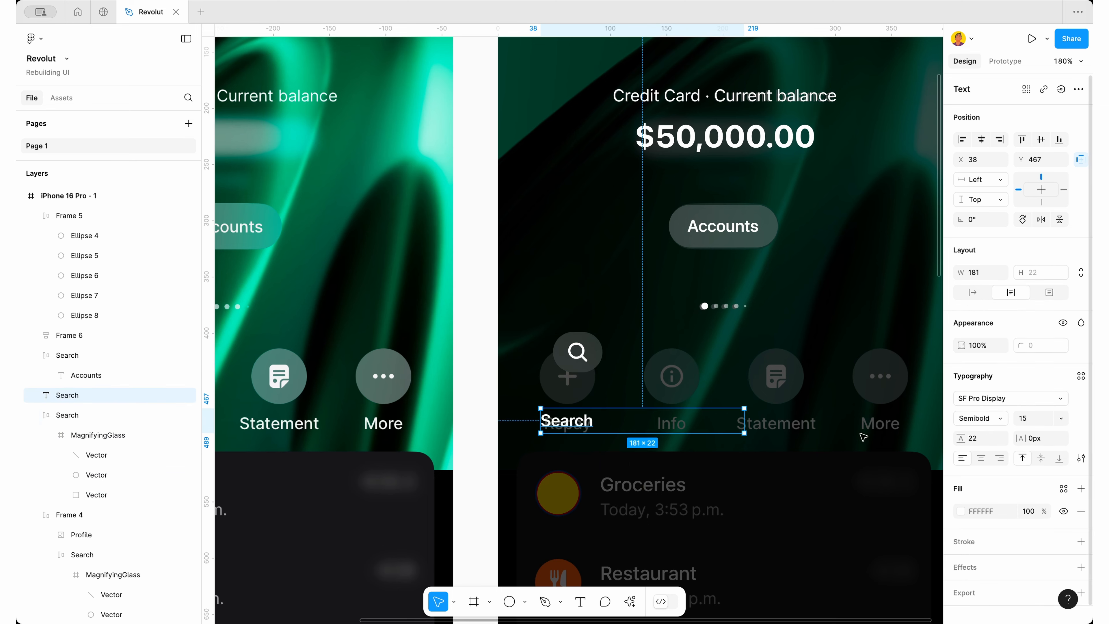
left_click_drag(570, 431, 593, 422)
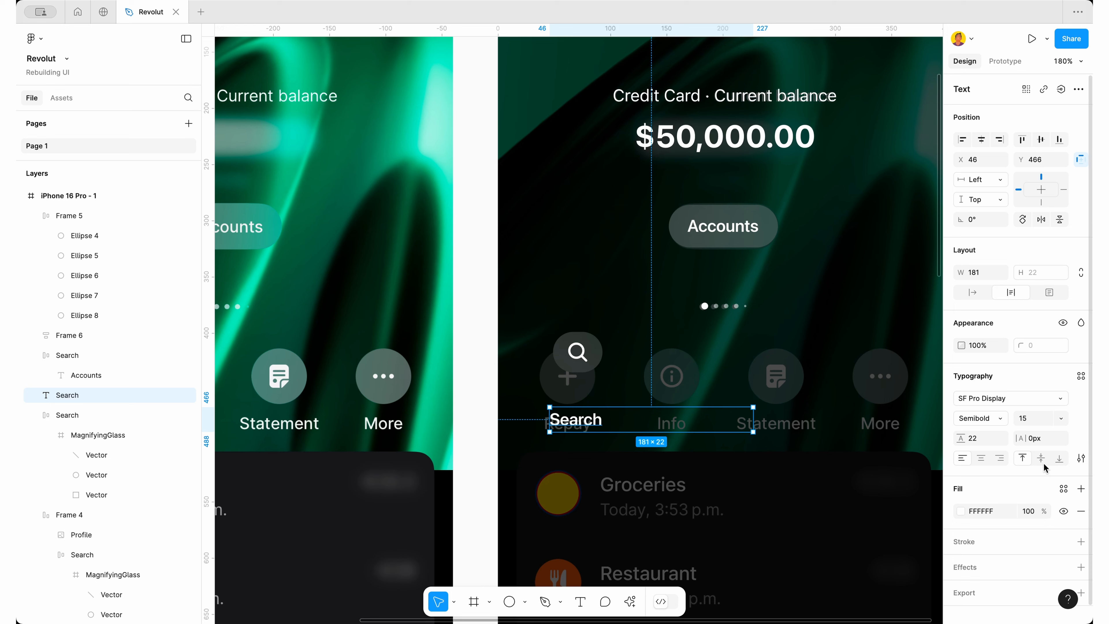
Reword the Search text as "Repay" over the faded label at X 40, Y 469, and place the magnifying-glass pill above it at X 40, Y 388
left_click_drag(577, 419, 570, 423)
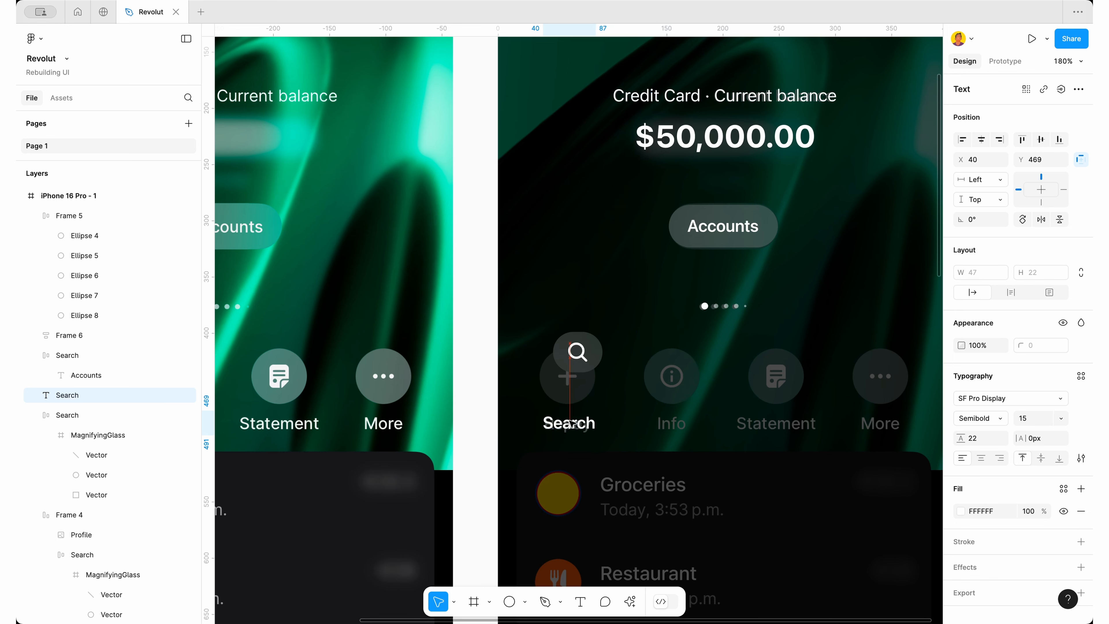
double_click(570, 423)
type("Repay")
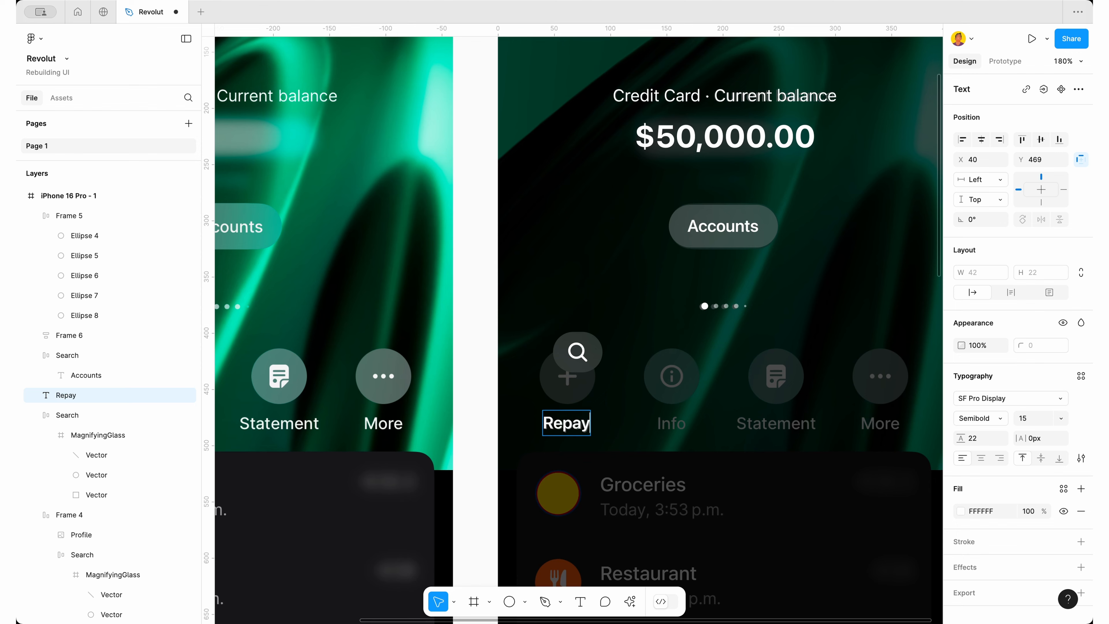
key("Escape")
mouse_move(590, 348)
left_mouse_down()
mouse_move(579, 383)
mouse_move(582, 335)
left_mouse_up()
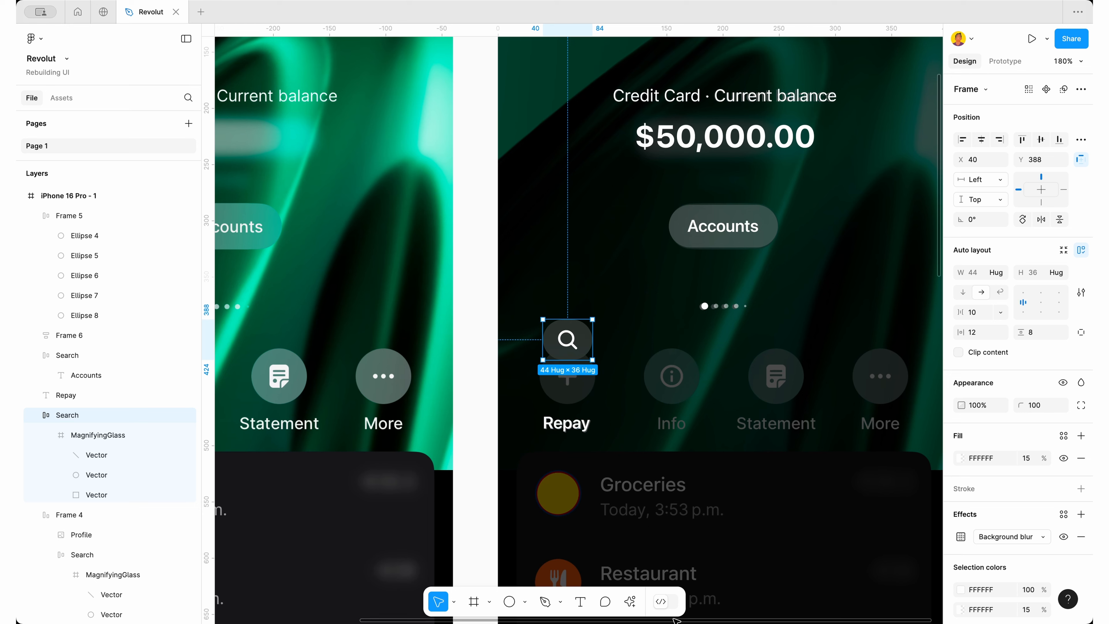
Add the Plus, InformationCircleOutline and Newspaper icons from the Heroicons plugin to the canvas around the pagination dots
left_click(630, 601)
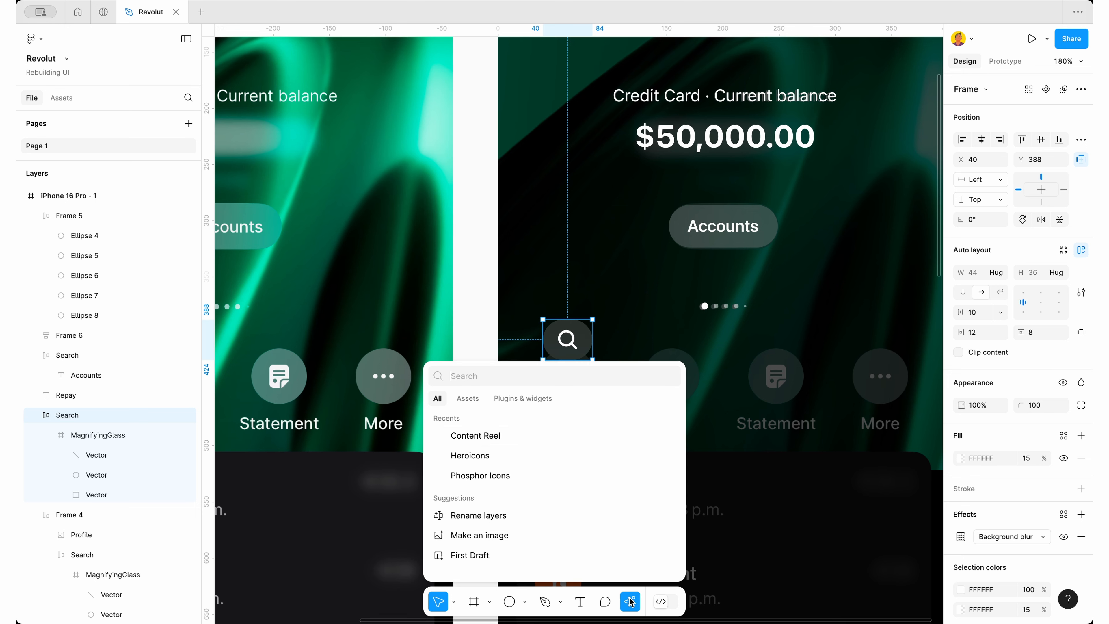
left_click(498, 456)
type("plus")
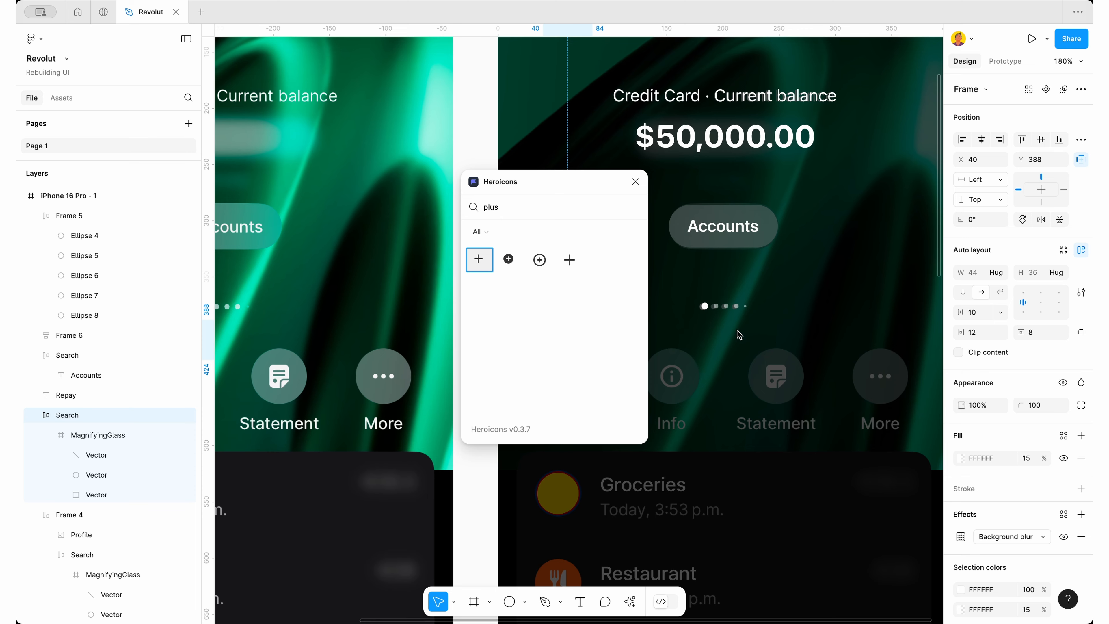
left_click_drag(479, 259, 740, 335)
double_click(529, 216)
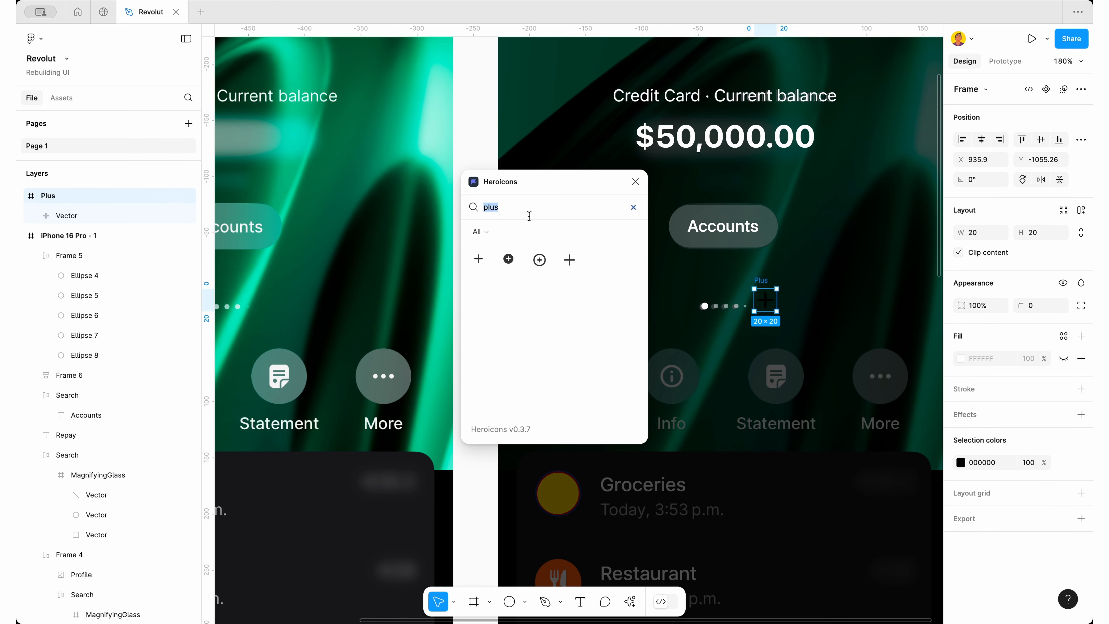
type("info")
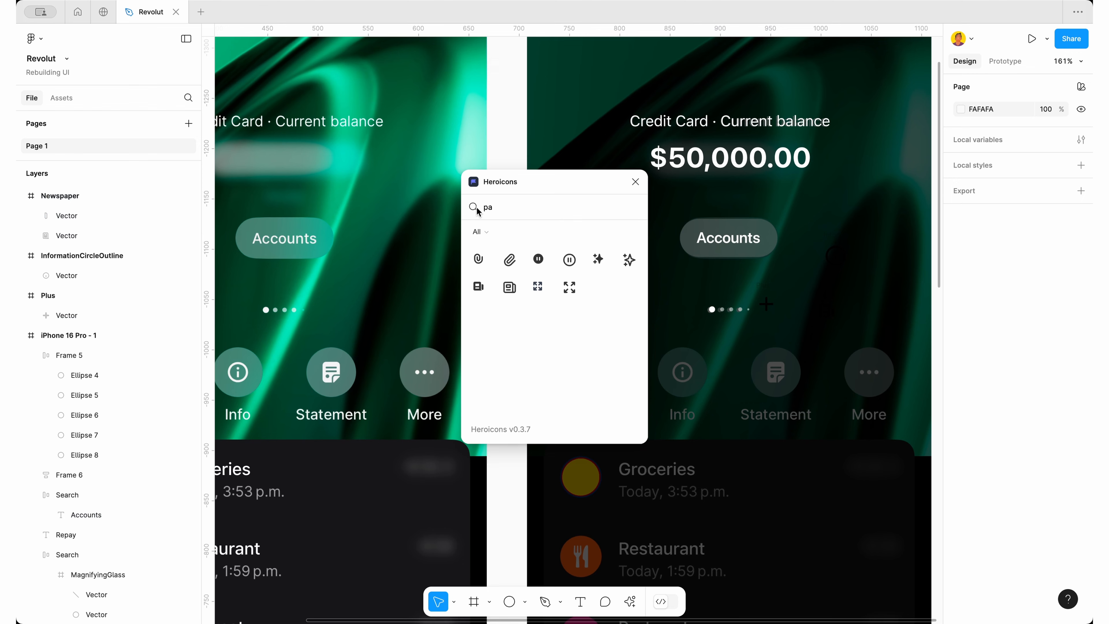
Search Heroicons for "do", place the DotsHorizontal icon to the right of the Accounts button, and close the plugin
type("moremenu")
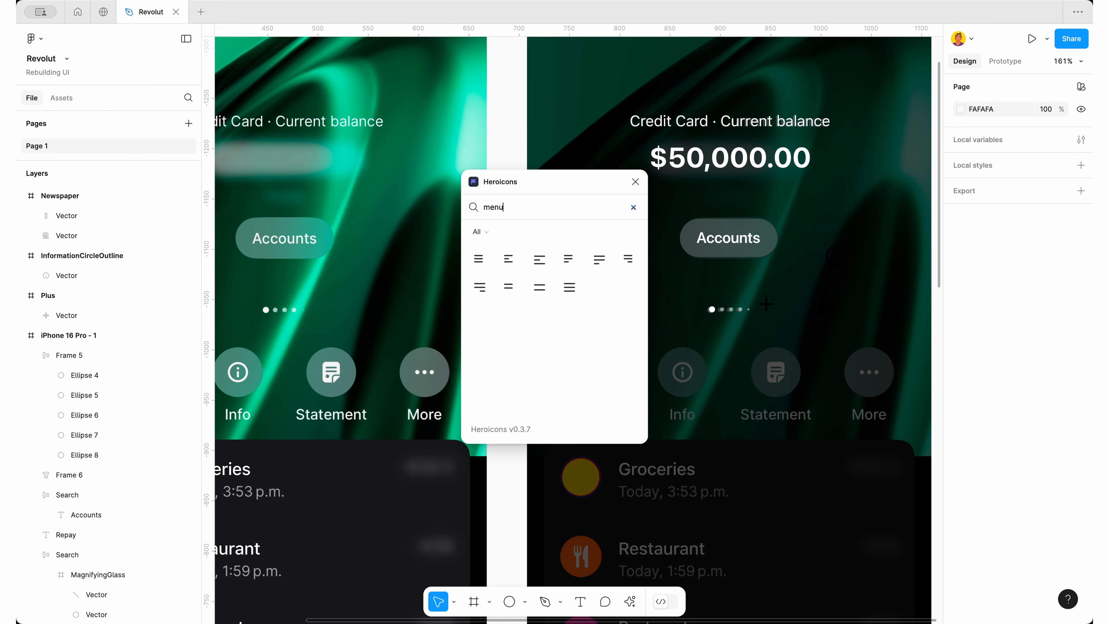
key("super+a")
type("do")
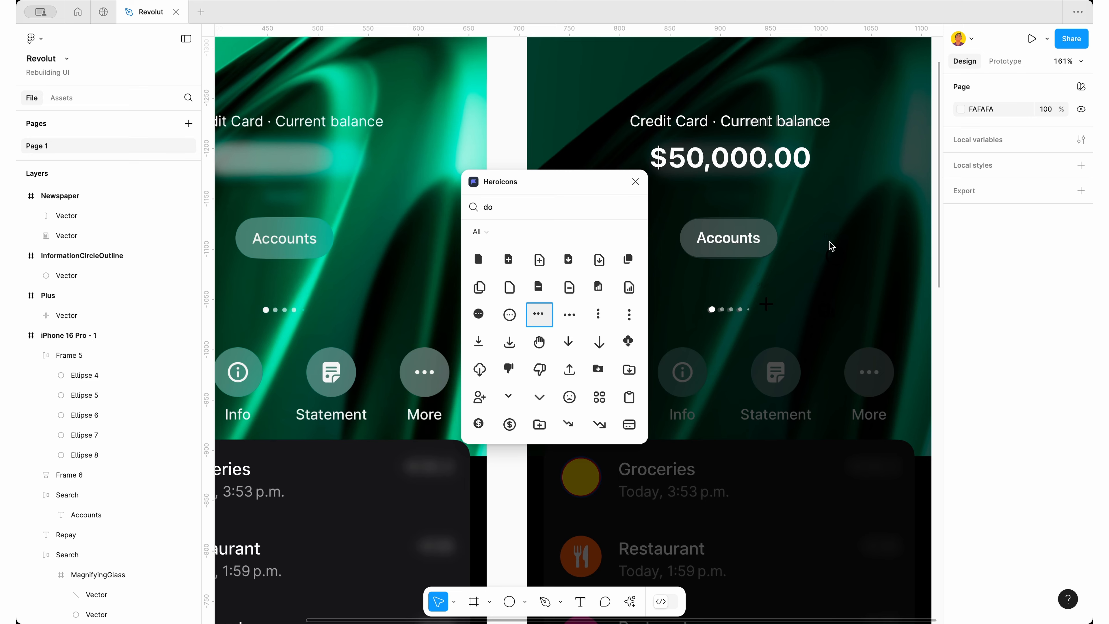
left_click_drag(831, 246, 889, 244)
left_click(635, 181)
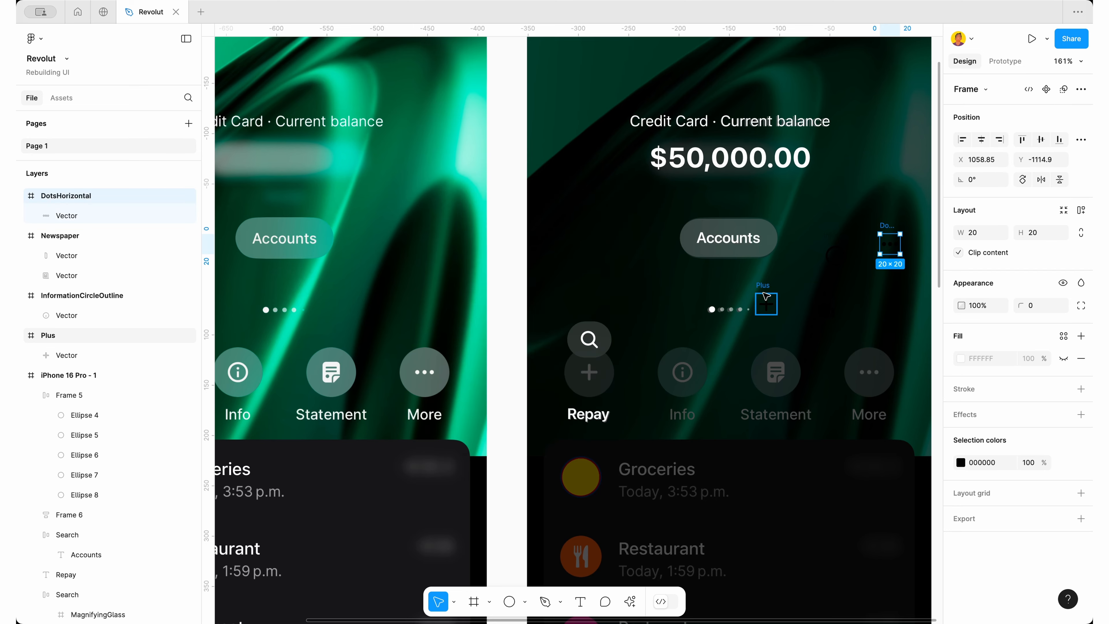
Recolor the plus, information, newspaper and three-dot icons from black to white, FFFFFF
scroll(768, 297, "right", 5)
left_click(650, 318)
scroll(803, 297, "up", 5)
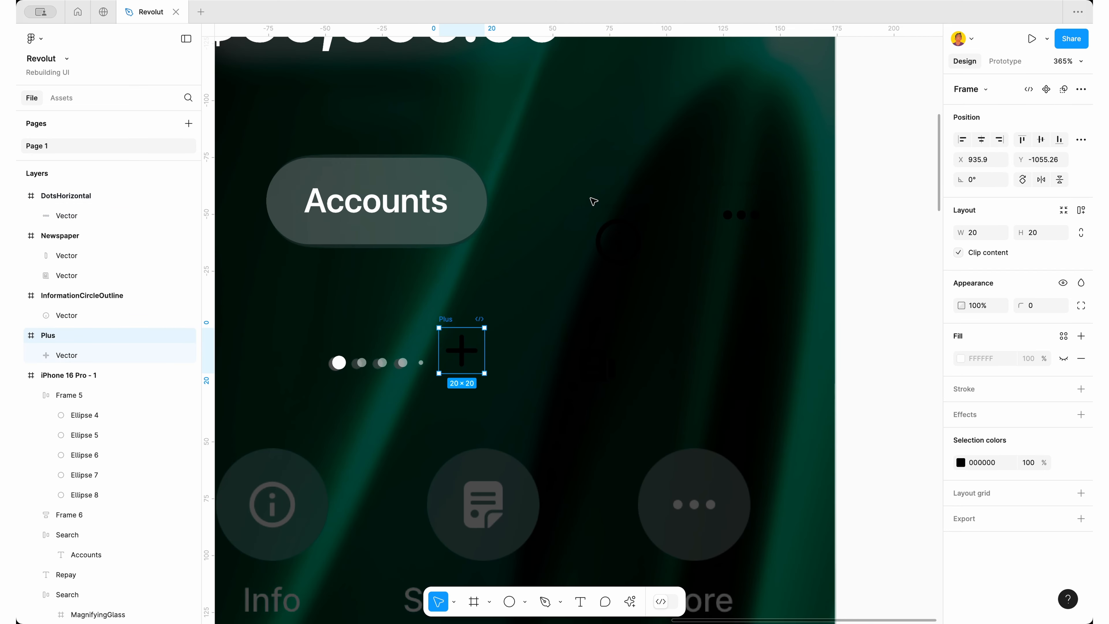
left_click(616, 236, "shift")
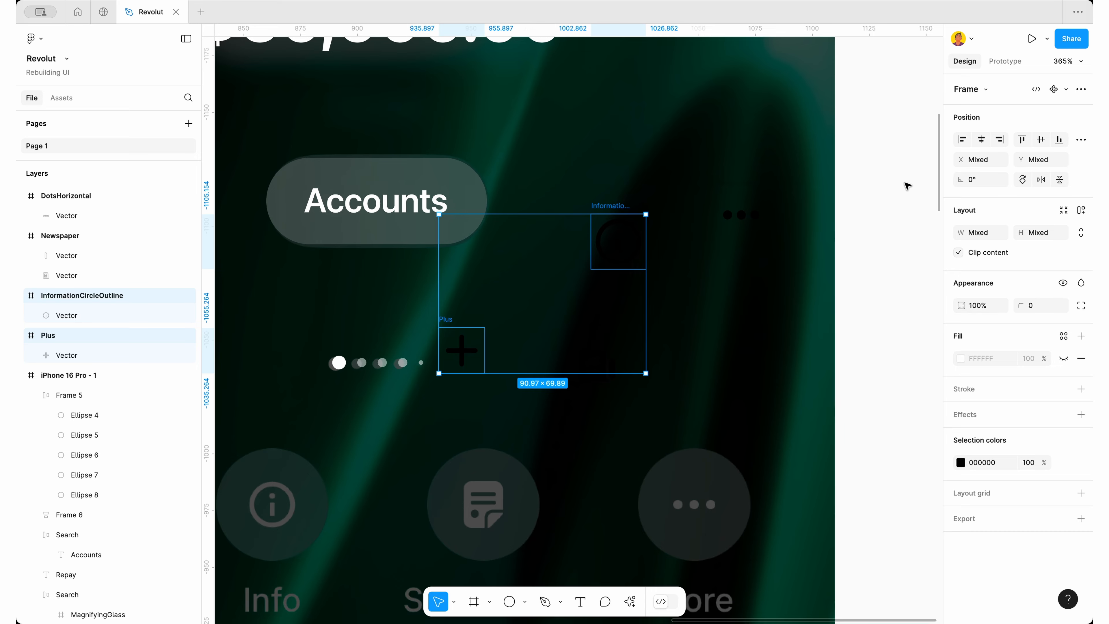
left_click_drag(908, 179, 444, 476)
left_click(428, 218, "shift")
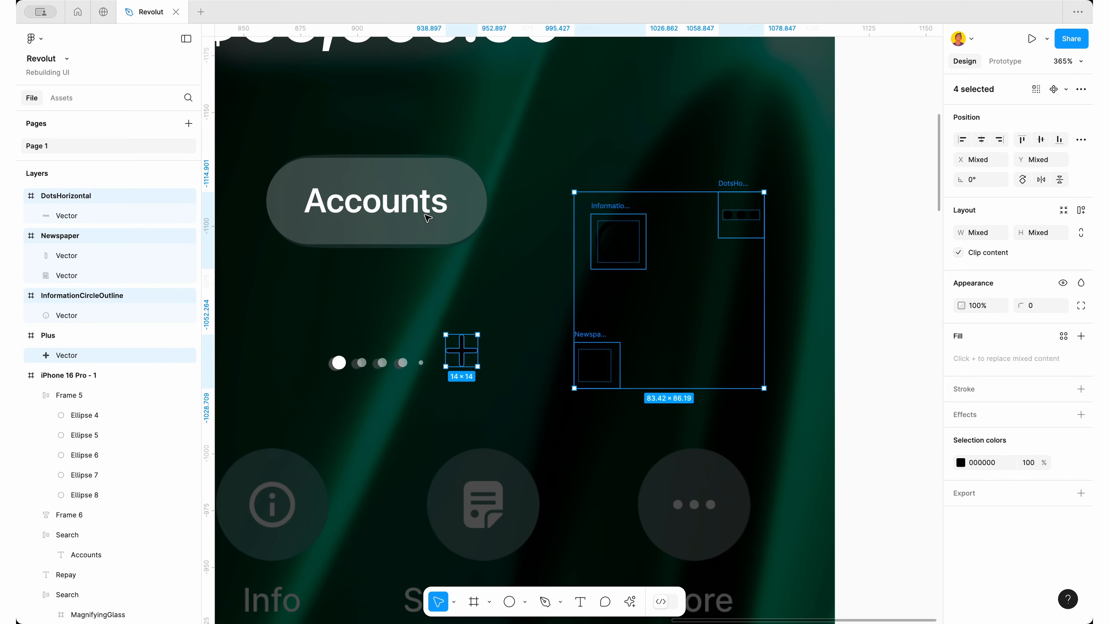
scroll(646, 330, "down", 3)
left_click(961, 463)
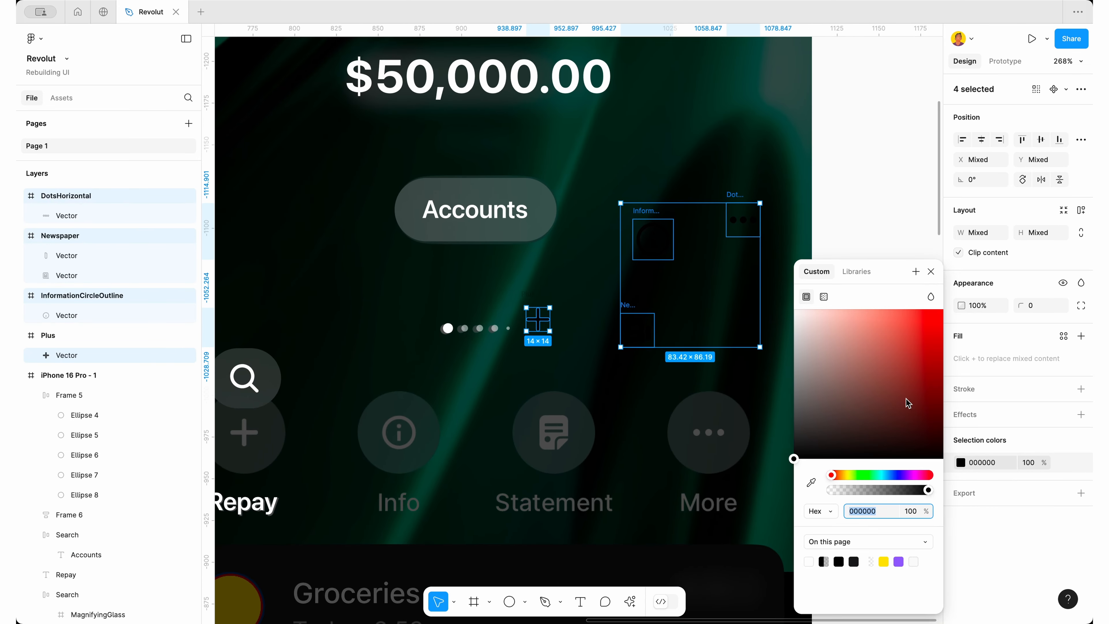
type("fff")
key("Return")
left_click(885, 217)
Select the white plus icon beside the pagination dots
left_click(538, 318)
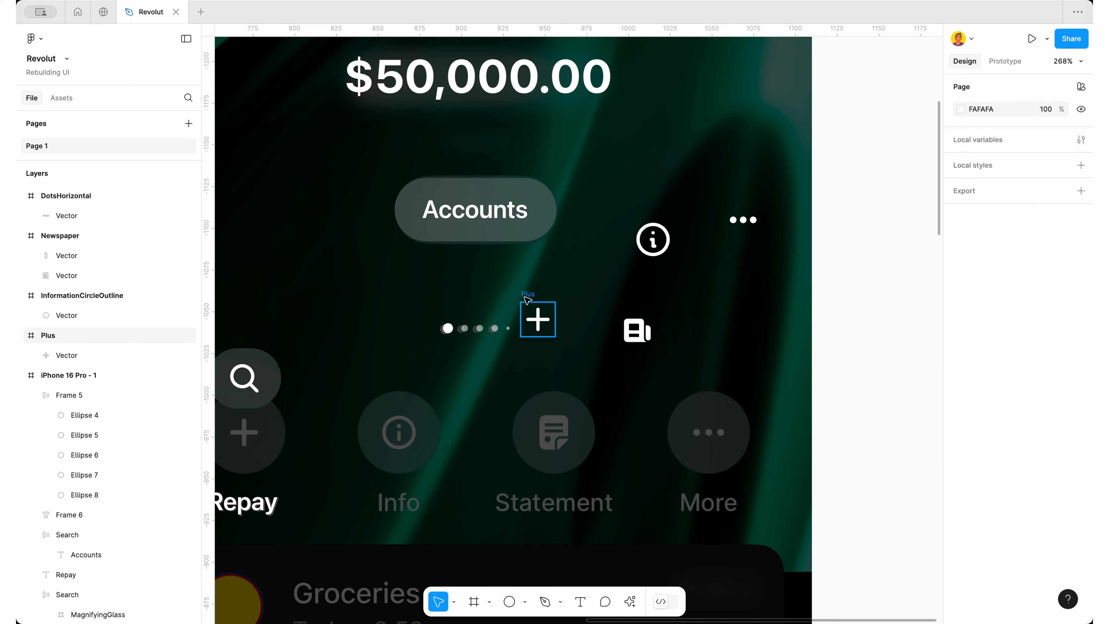
scroll(531, 306, "down", 3)
scroll(526, 298, "left", 2)
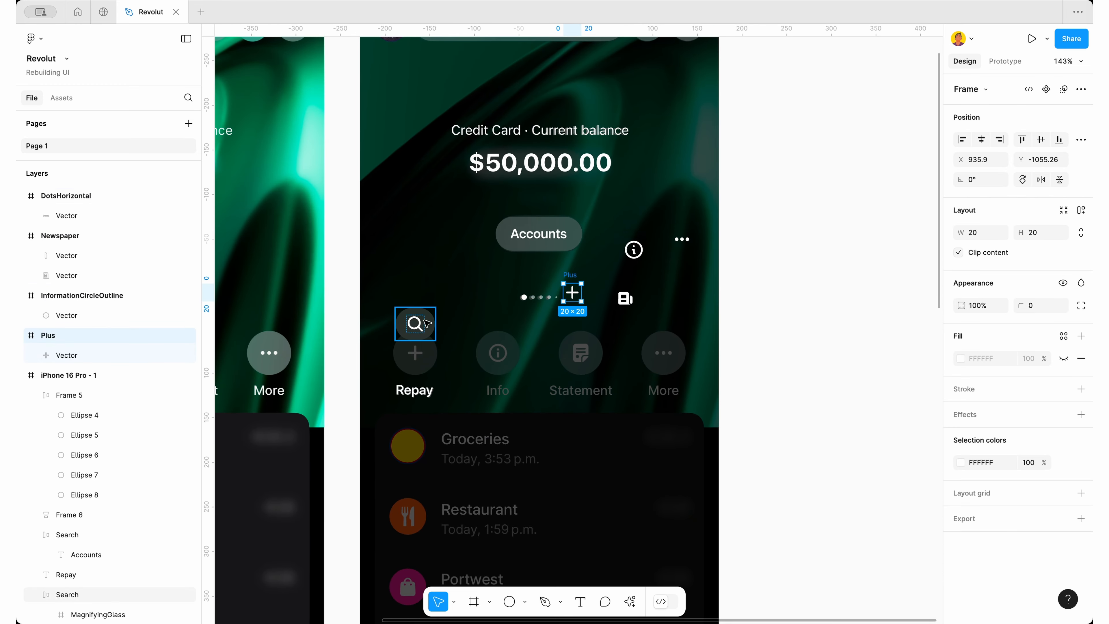
Replace the magnifying glass in the small round button above Repay with the plus icon
scroll(413, 323, "up", 3)
key("Escape")
double_click(421, 331)
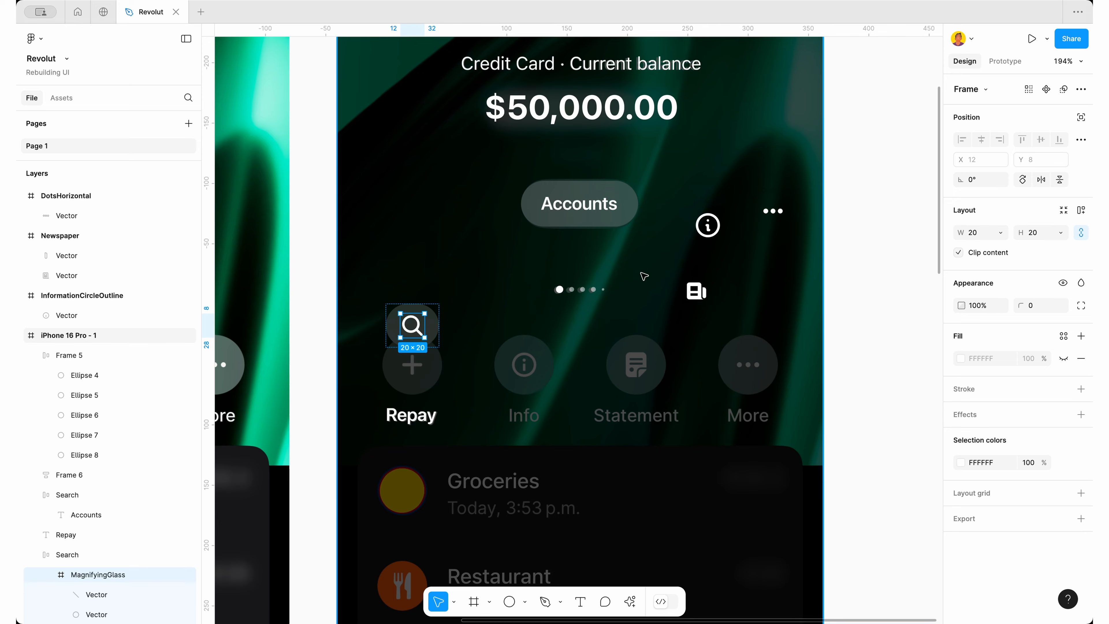
key("super+shift+r")
key("Escape")
left_click(437, 327)
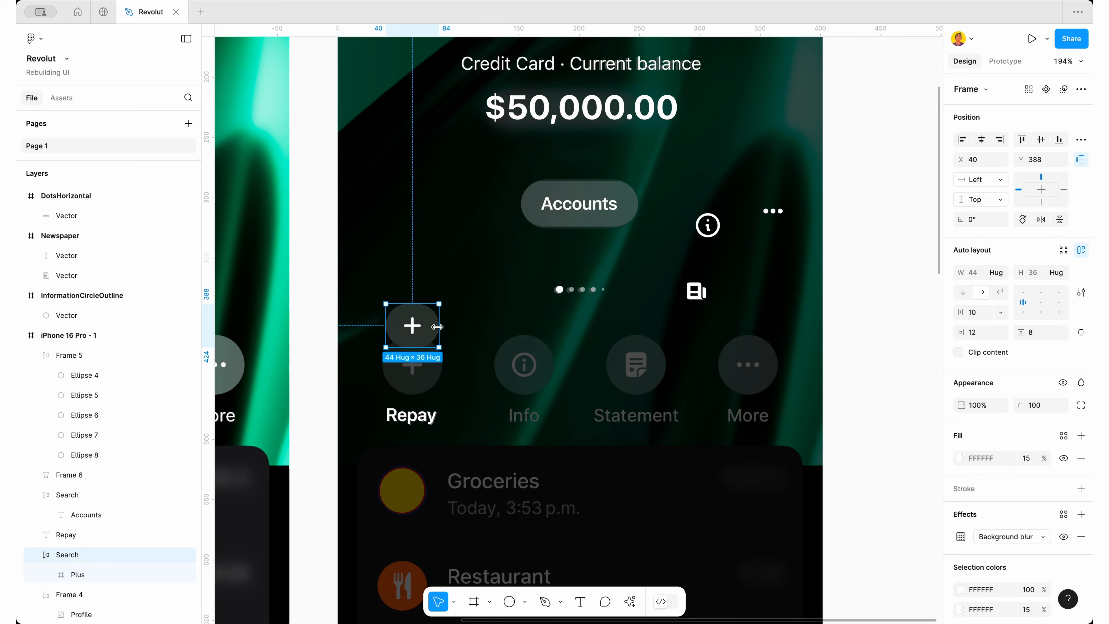
Make the plus button 48 × 48 with 12 vertical padding and place it above Repay at X 37, Y 414, with 100% opacity
scroll(413, 326, "up", 5)
left_click_drag(426, 317, 429, 403)
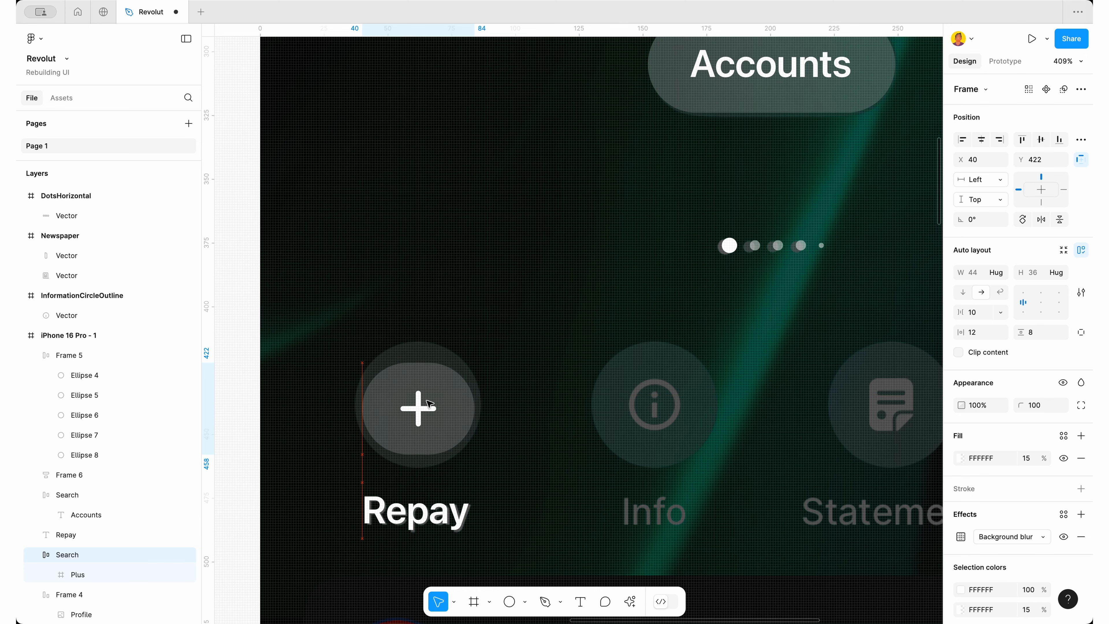
left_click_drag(427, 400, 427, 398)
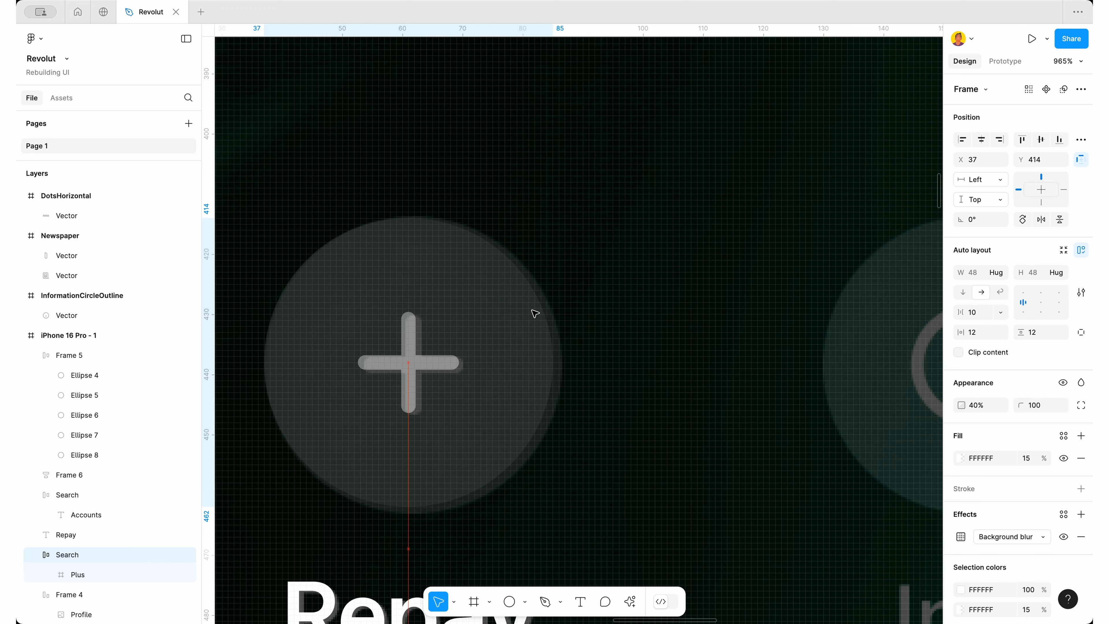
scroll(532, 311, "down", 4)
key("0")
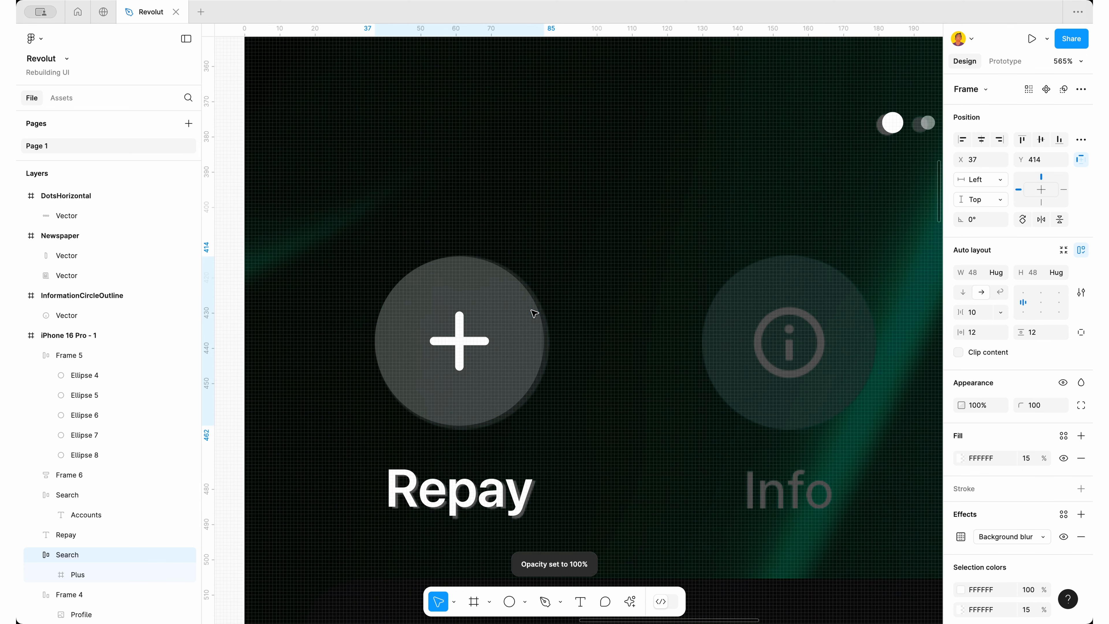
scroll(533, 314, "down", 5)
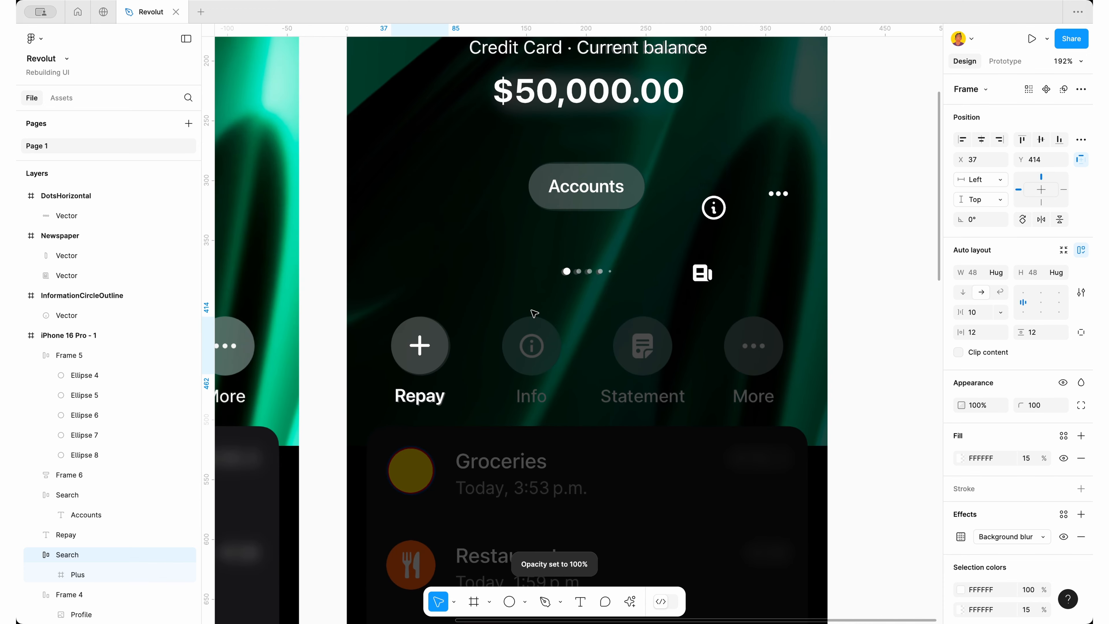
Align the newspaper, info and three-dot icons along their left edges
left_click(710, 280)
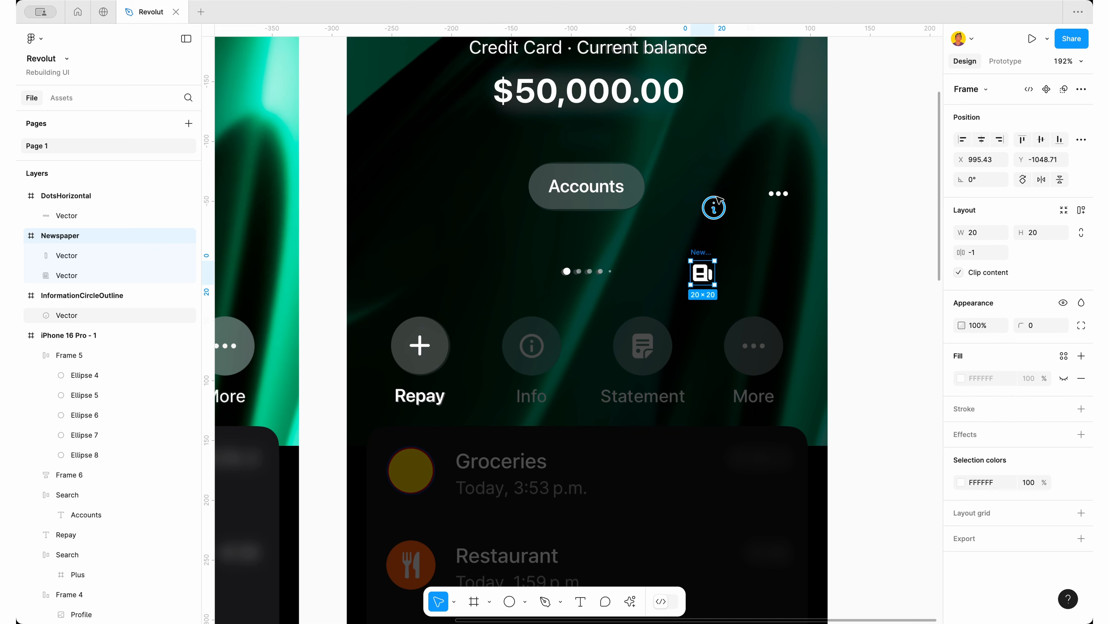
left_click(715, 205, "shift")
left_click(779, 194, "shift")
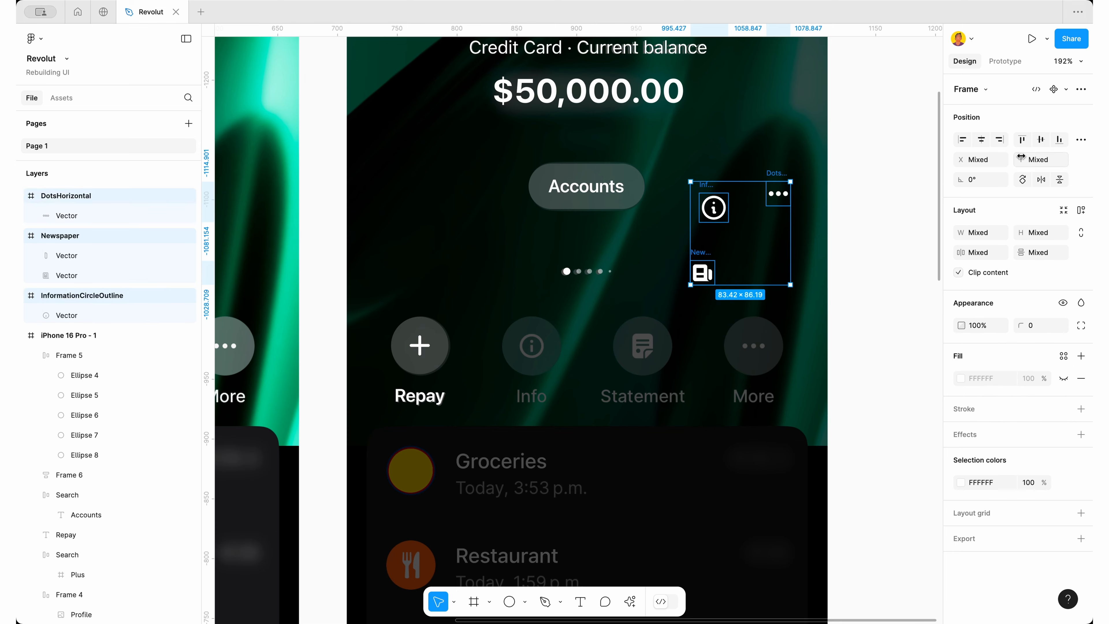
key("k")
key("v")
left_click(962, 140)
key("k")
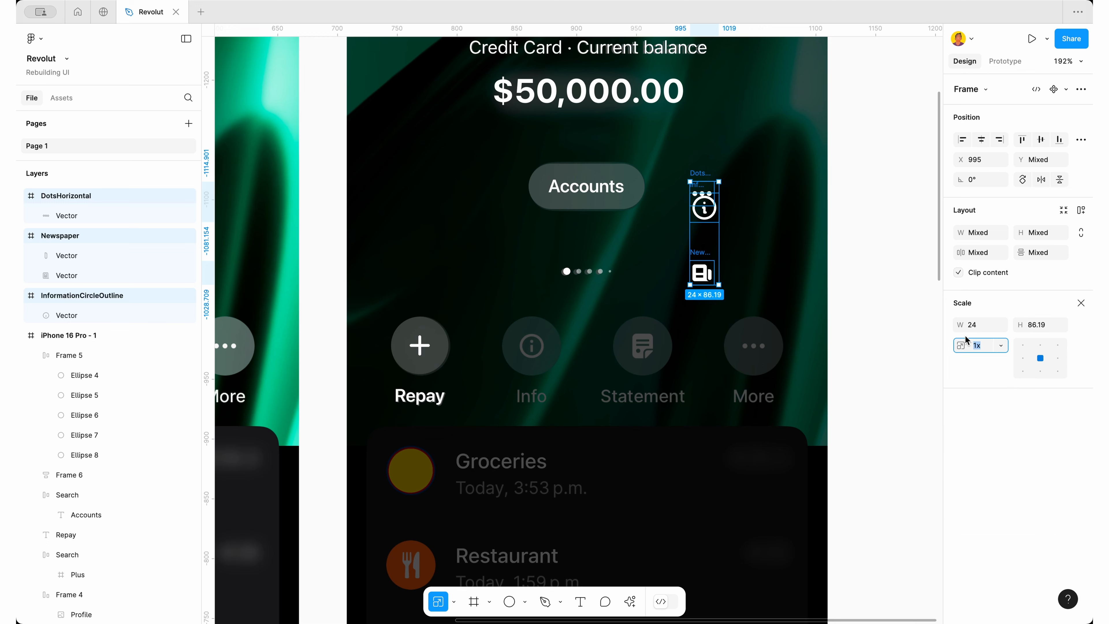
left_click(985, 330)
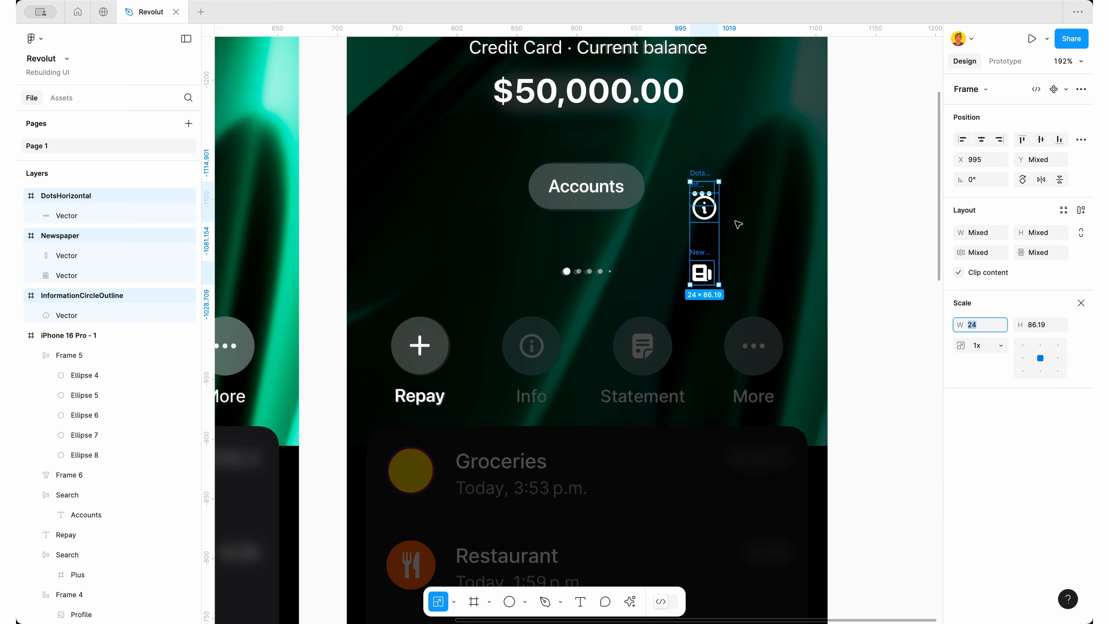
left_click(859, 240)
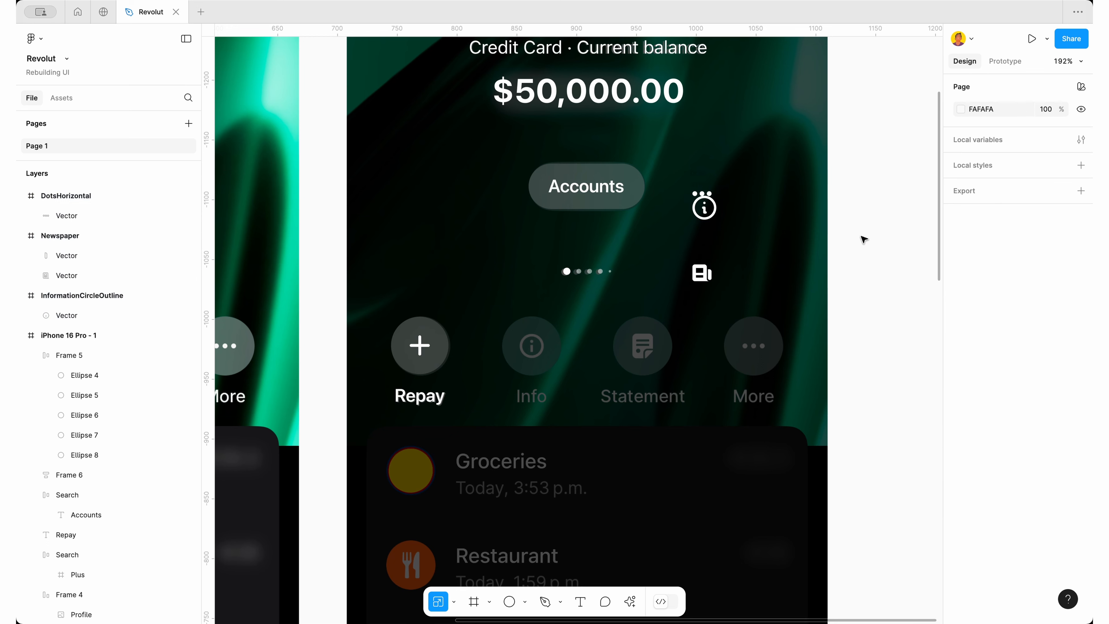
Move the three-dot icon up, clear of the info icon
left_click(690, 179)
key("shift+Up")
key("shift+Up")
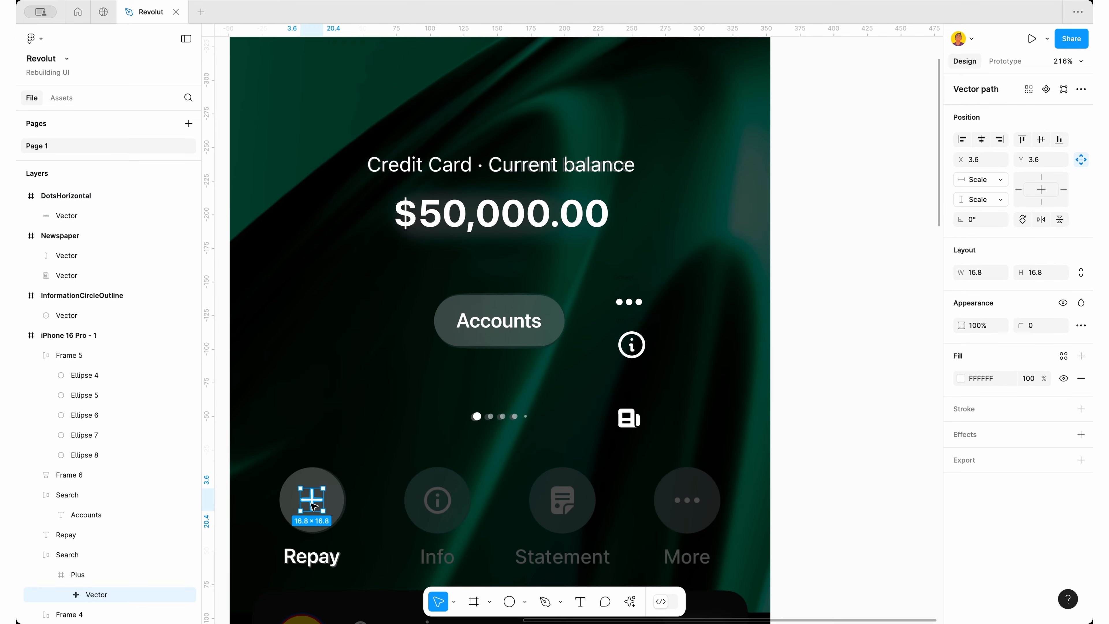
Duplicate the plus button and its Repay label horizontally over the Info button in the reference design
scroll(313, 506, "down", 1)
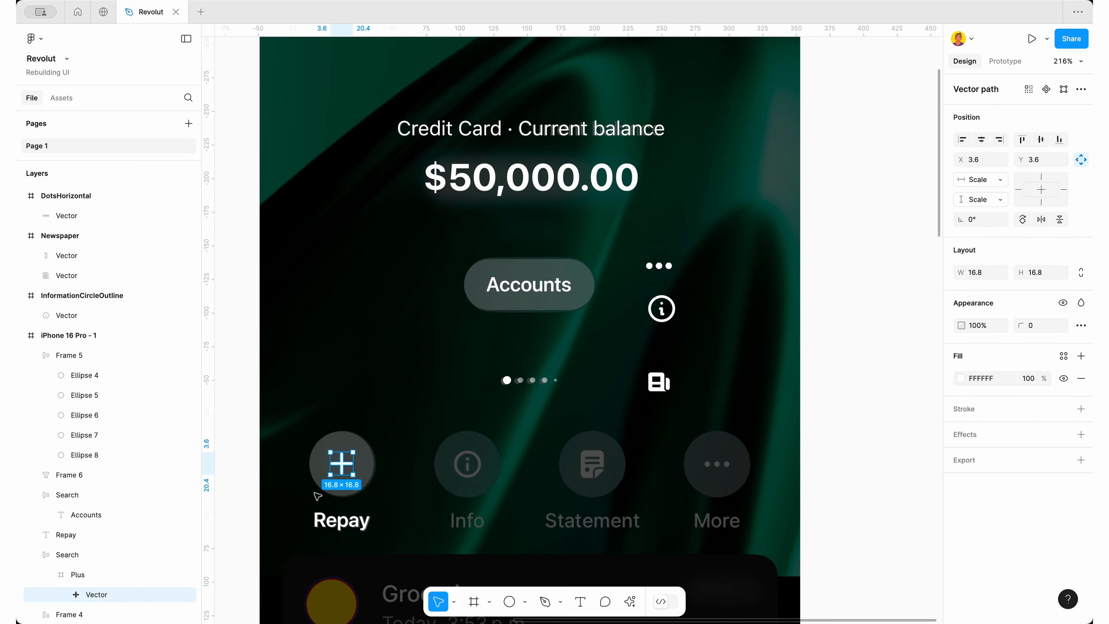
scroll(317, 496, "up", 3)
left_click(337, 459)
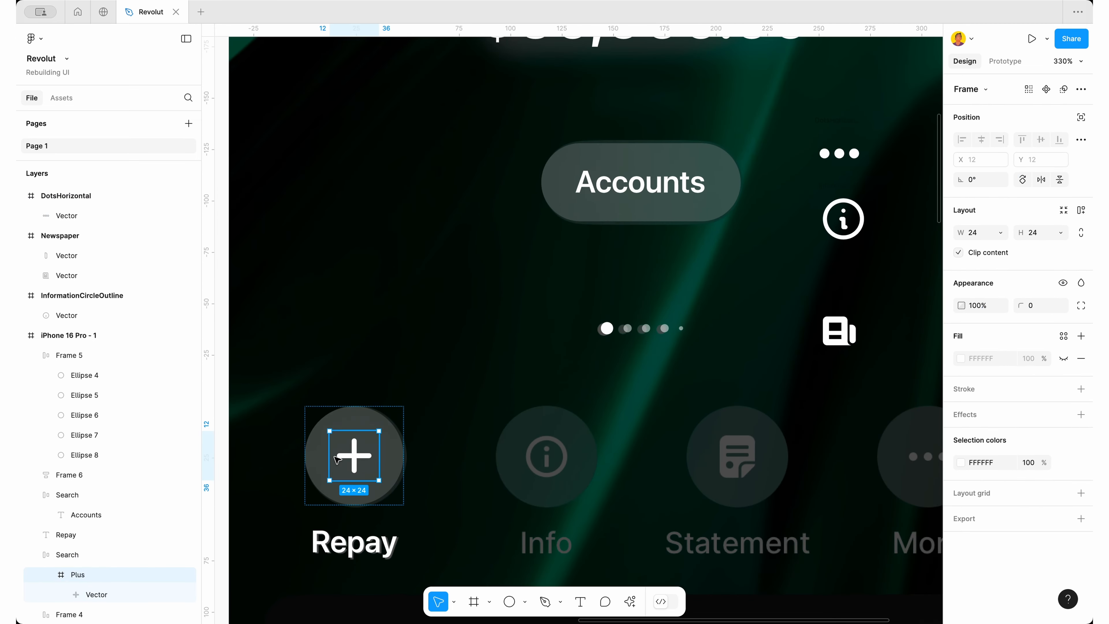
scroll(337, 459, "down", 3)
key("Escape")
left_click(359, 443)
left_click(347, 507, "shift")
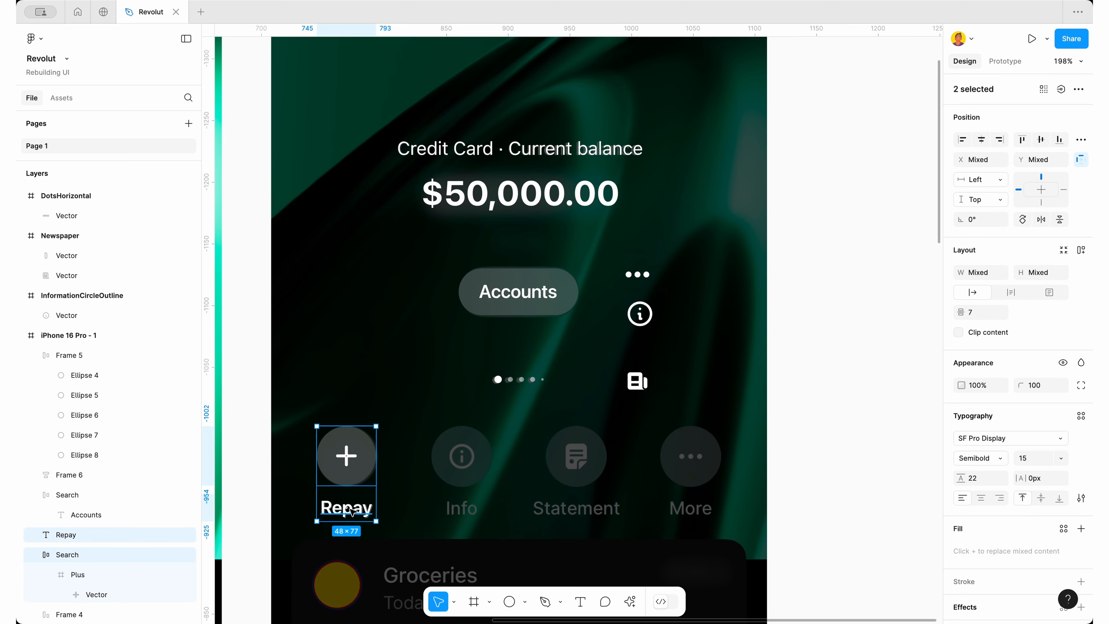
left_click_drag(348, 468, 459, 469)
key("shift+i")
key("Escape")
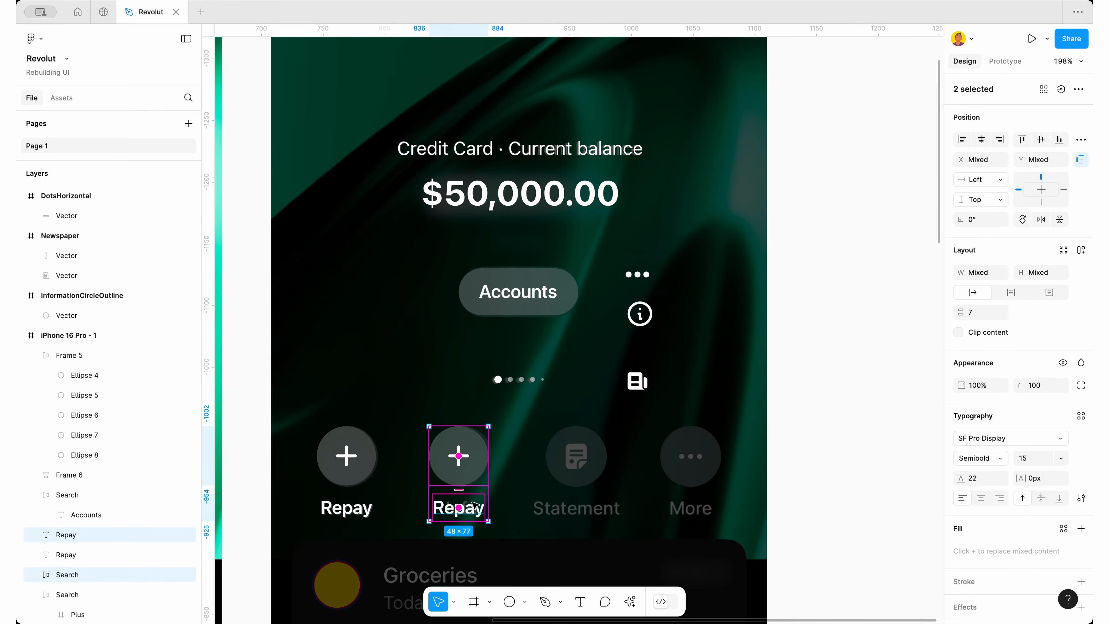
Change the duplicated Repay label to "Info"
key("Escape")
double_click(458, 508)
type("Info")
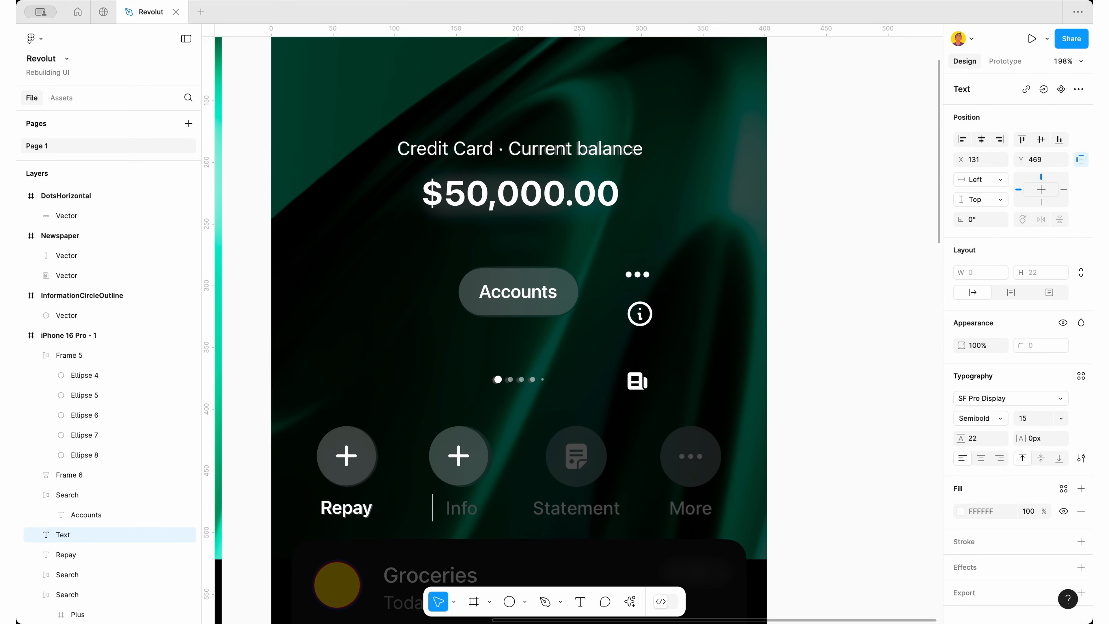
key("Escape")
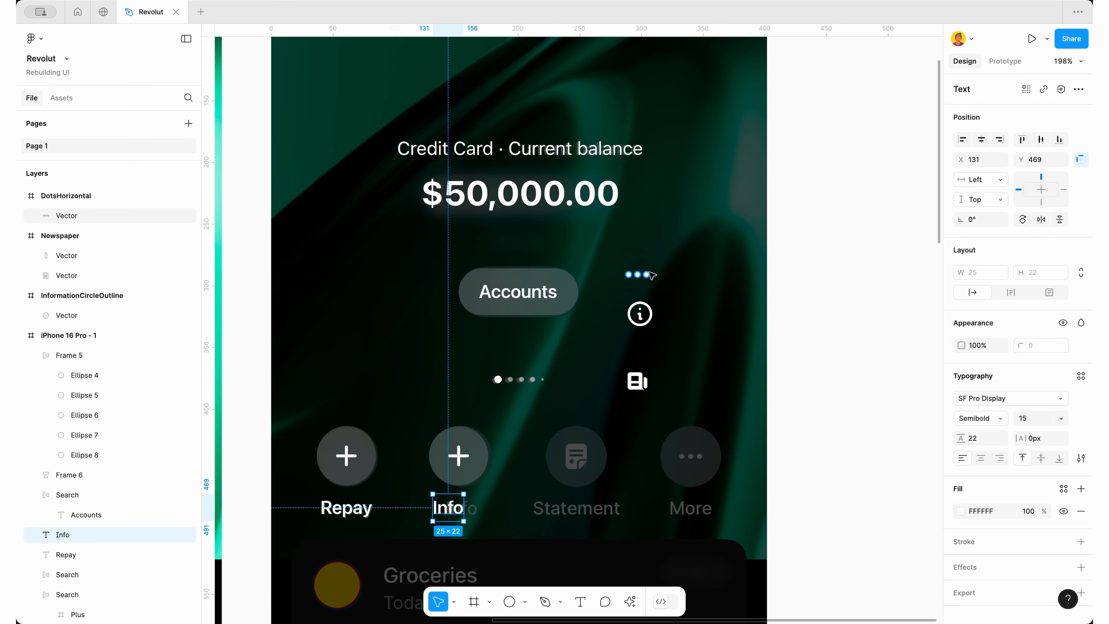
Replace the plus in the second button with the info icon and duplicate that button above Statement
left_click_drag(640, 306, 578, 480)
key("Escape")
Replace the info icon in the third button with the newspaper icon
left_click(635, 359)
key("super+x")
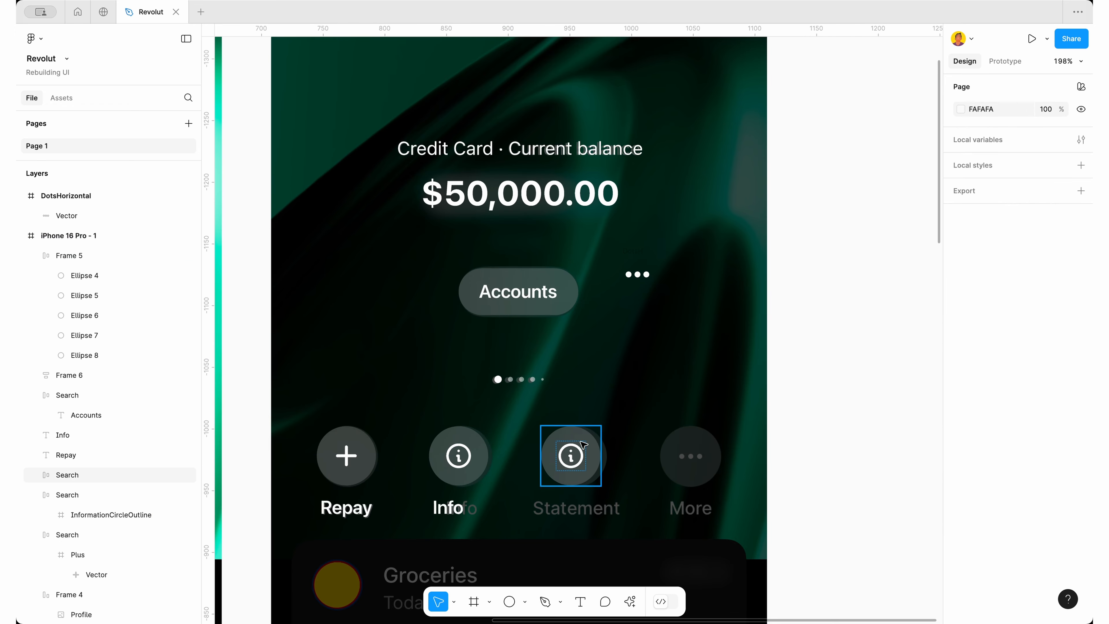
double_click(571, 456)
key("super+shift+r")
left_click(567, 490)
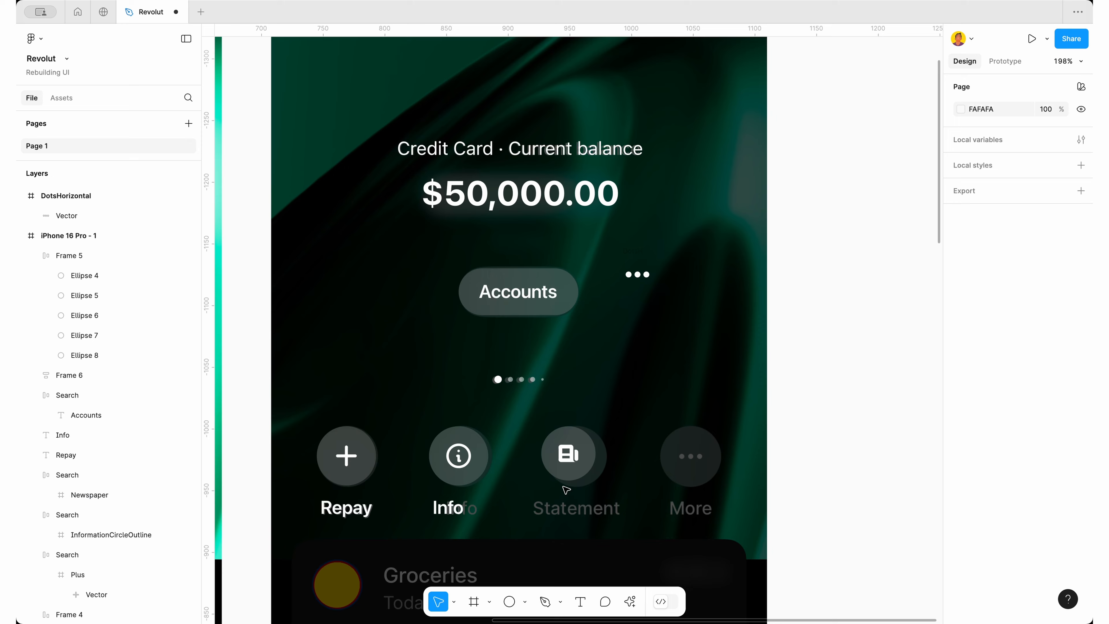
Scale the newspaper icon inside the third button to 24 × 24
double_click(576, 463)
key("k")
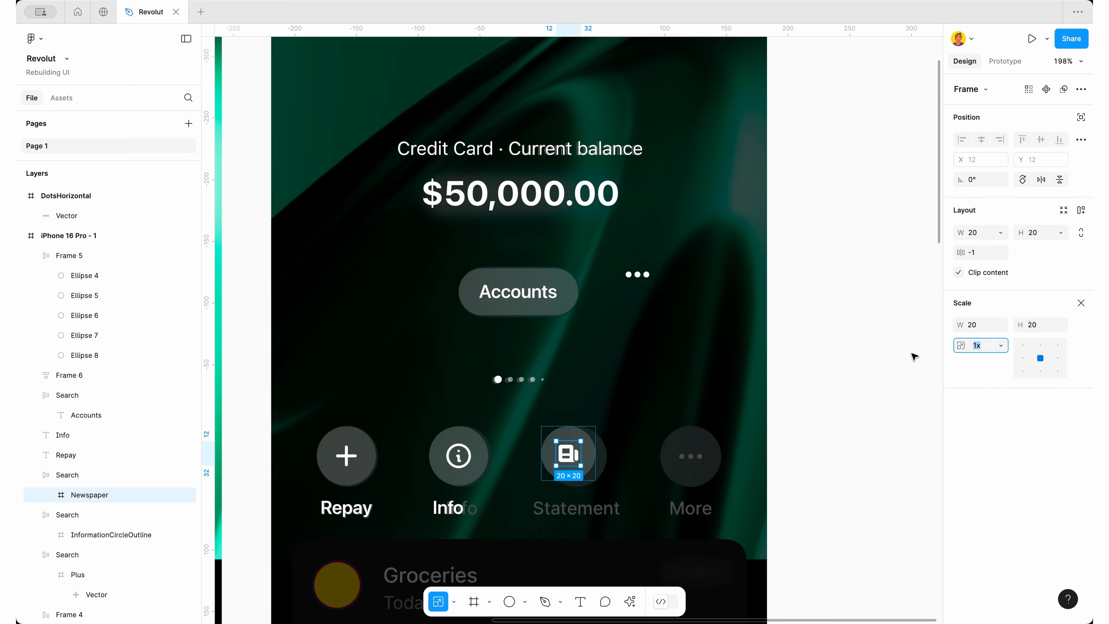
left_click(979, 326)
key("Return")
key("v")
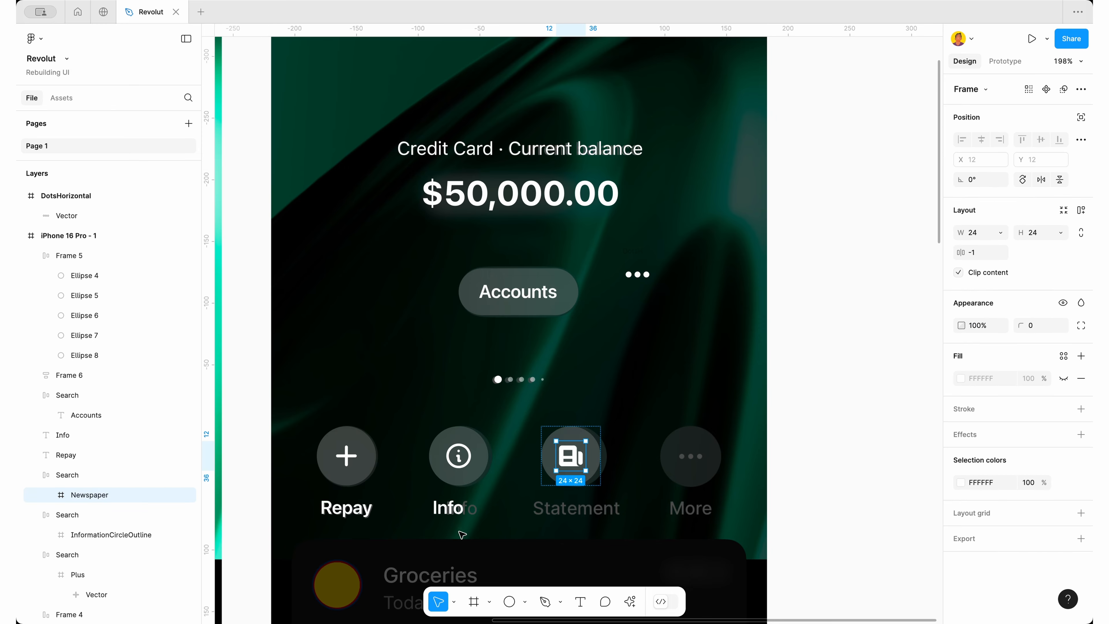
Duplicate the Info label under the newspaper button and change its text to "Statement"
left_click_drag(461, 513, 571, 514)
key("Return")
type("Statemetn")
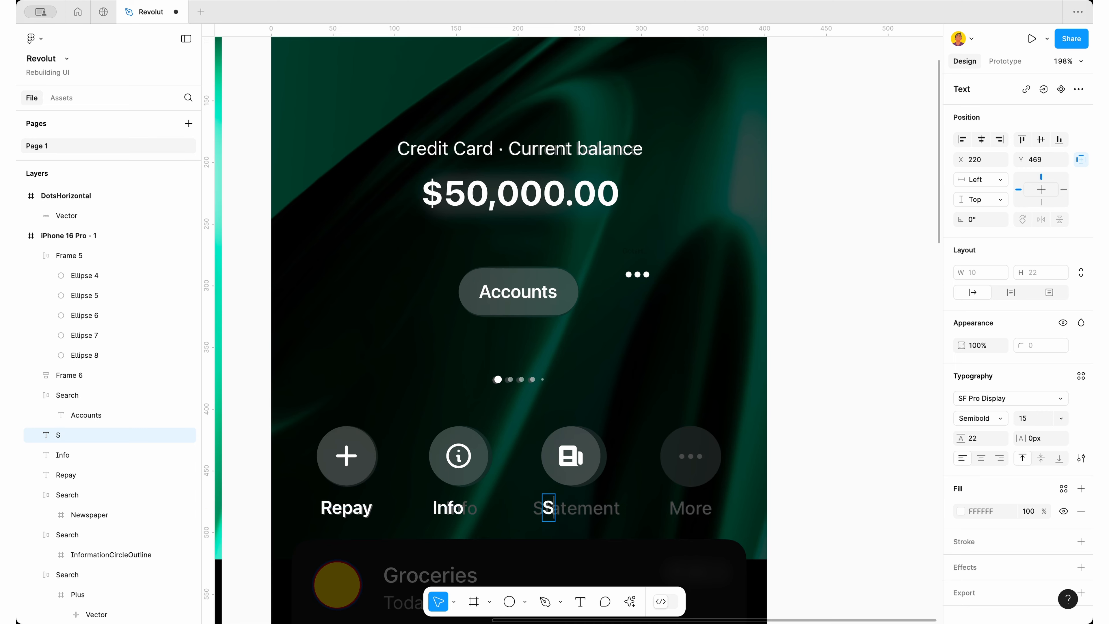
key("BackSpace")
key("BackSpace")
type("nt")
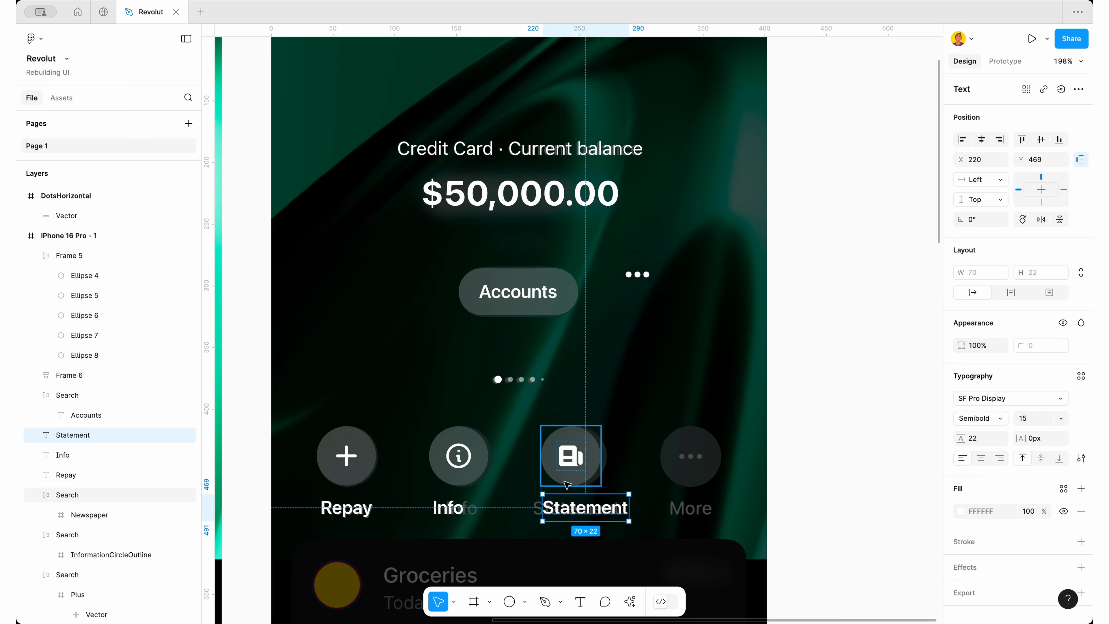
Duplicate the newspaper button above More and replace its icon with the three-dot icon
key("Escape")
key("Escape")
left_click_drag(574, 457, 695, 457)
left_click(638, 262)
left_click_drag(638, 261, 701, 464)
Duplicate the Statement label under the three-dot button and change its text to "More"
left_click(585, 523)
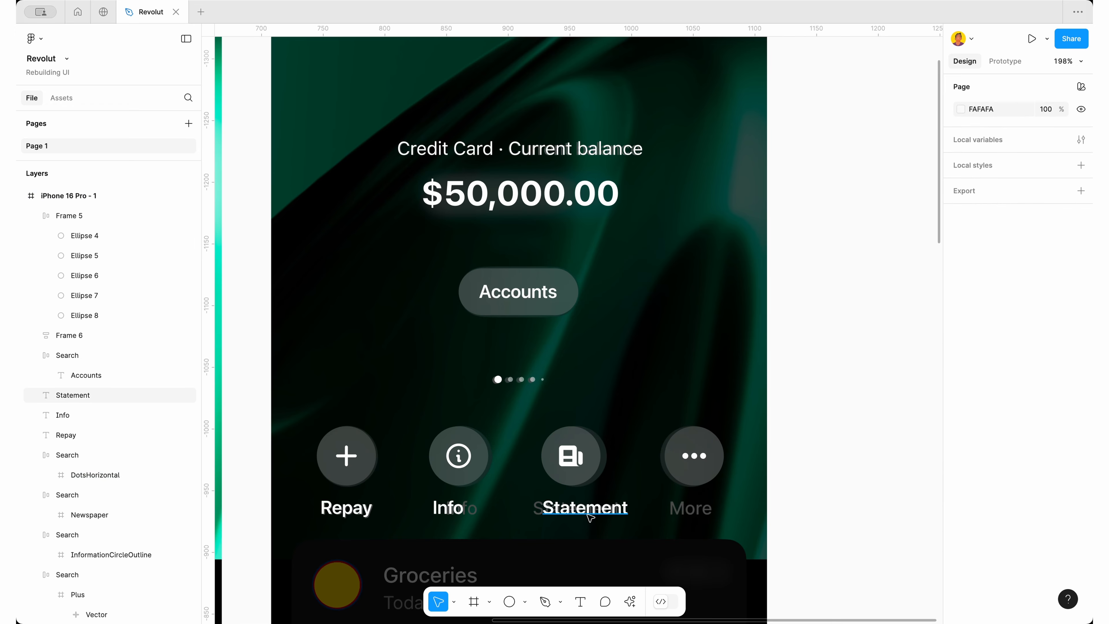
left_click_drag(585, 522, 690, 513)
double_click(690, 513)
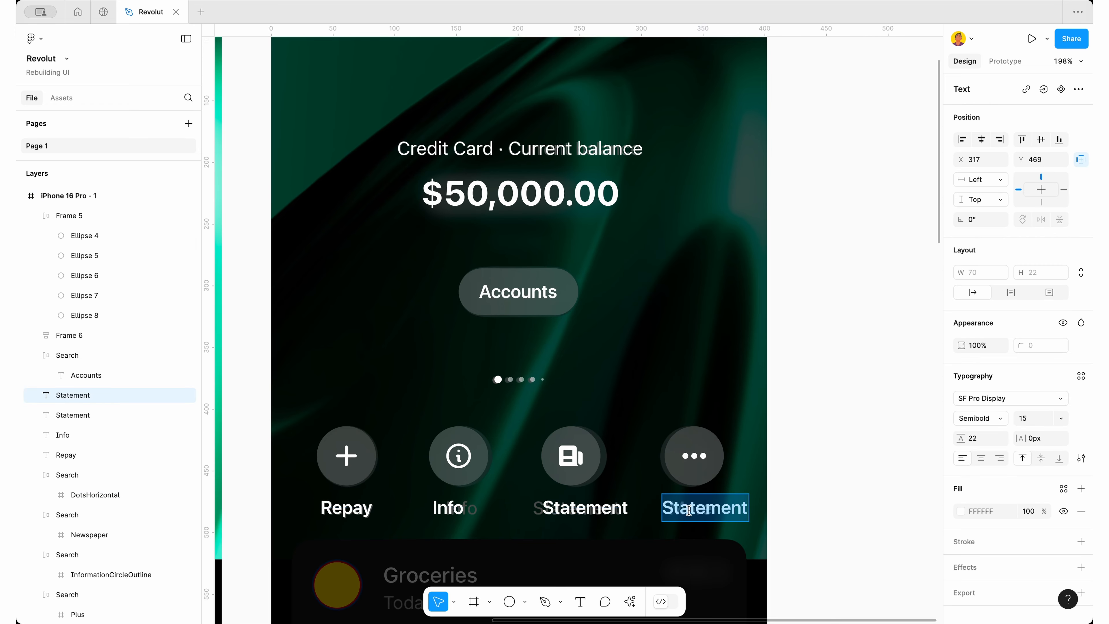
type("More")
left_click(842, 459)
Group the Repay label and its plus button into an auto layout frame
left_click(329, 520)
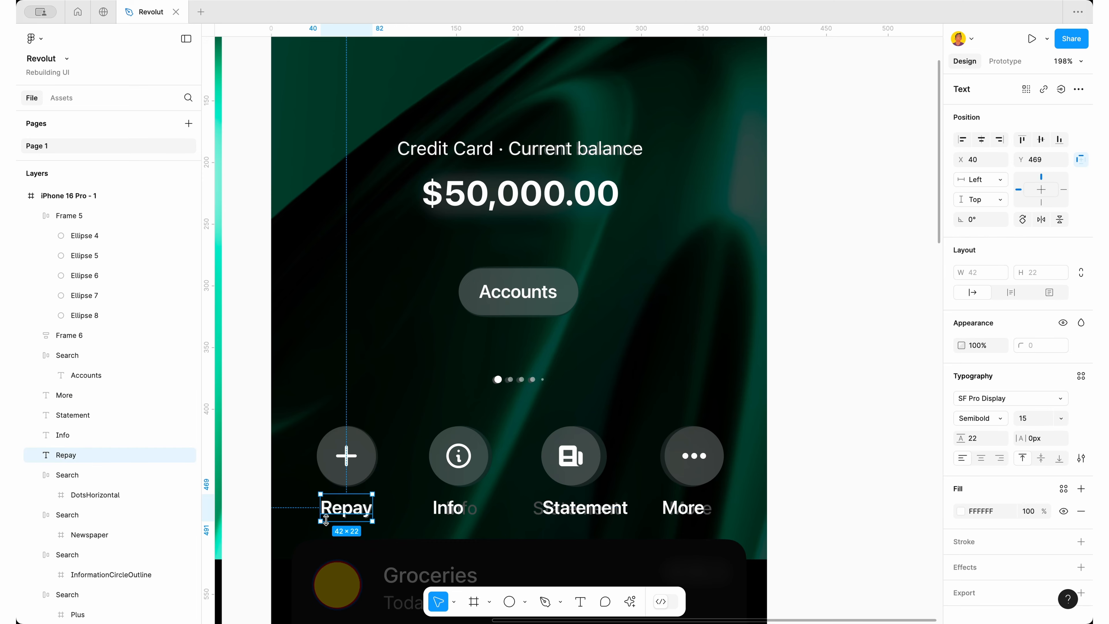
left_click(374, 471, "shift")
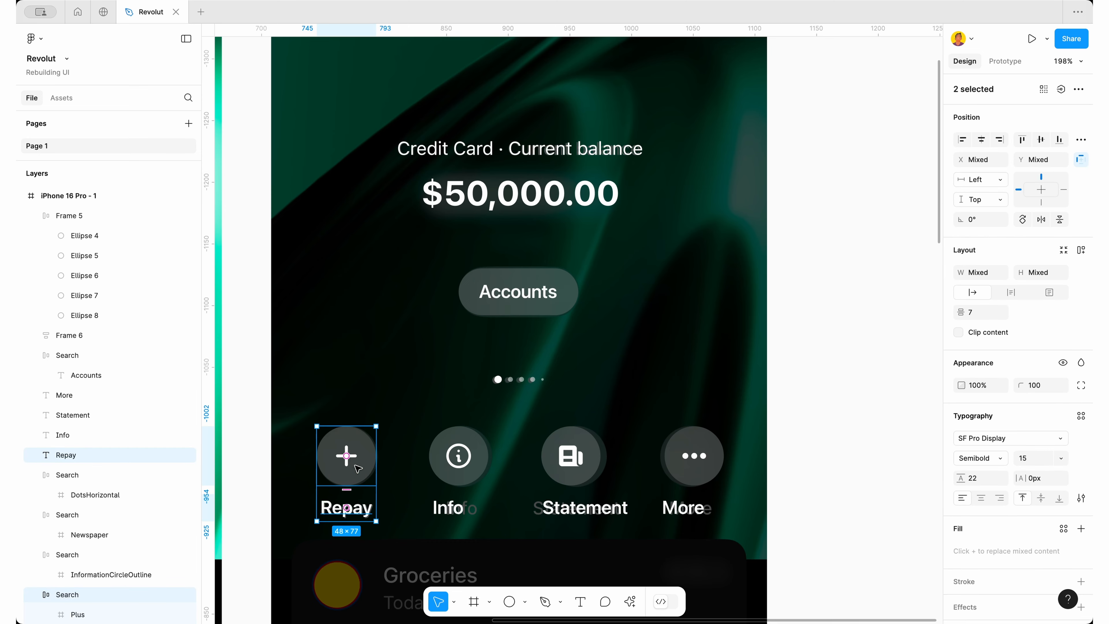
right_click(358, 469)
left_click(393, 426)
Group the Info label and its button into an auto layout frame with top-center alignment
left_click(447, 507)
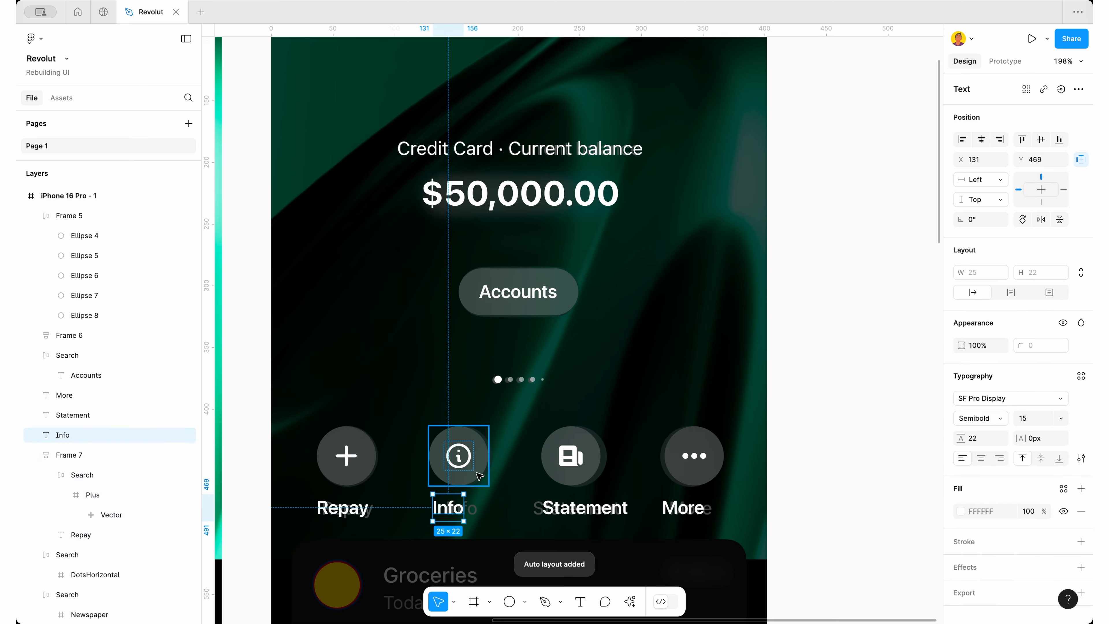
left_click(480, 476, "shift")
key("shift+a")
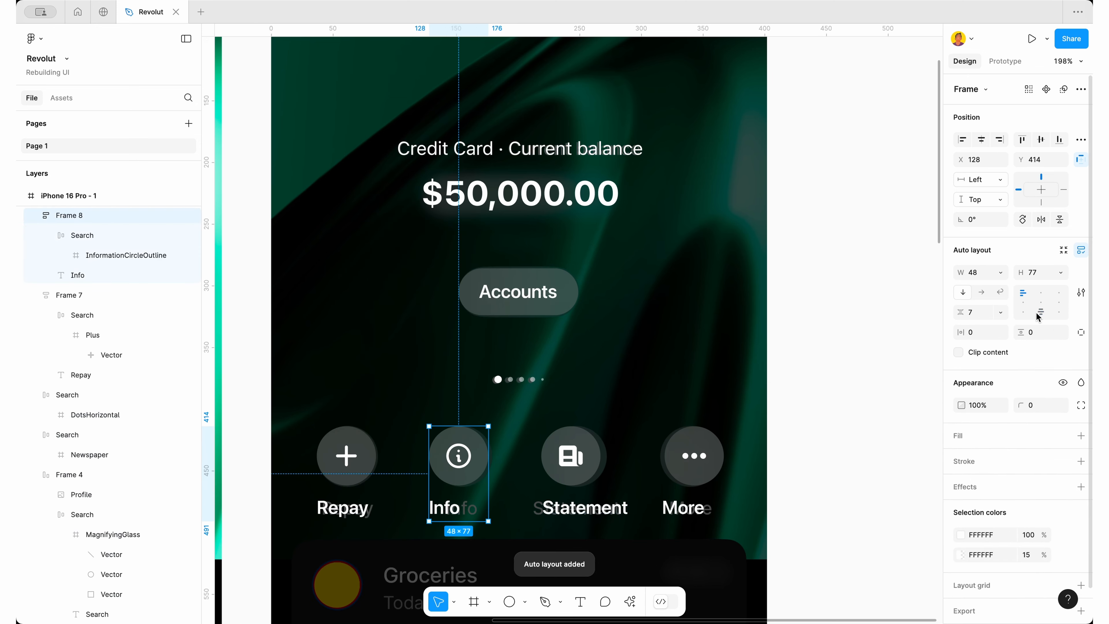
left_click(1039, 313)
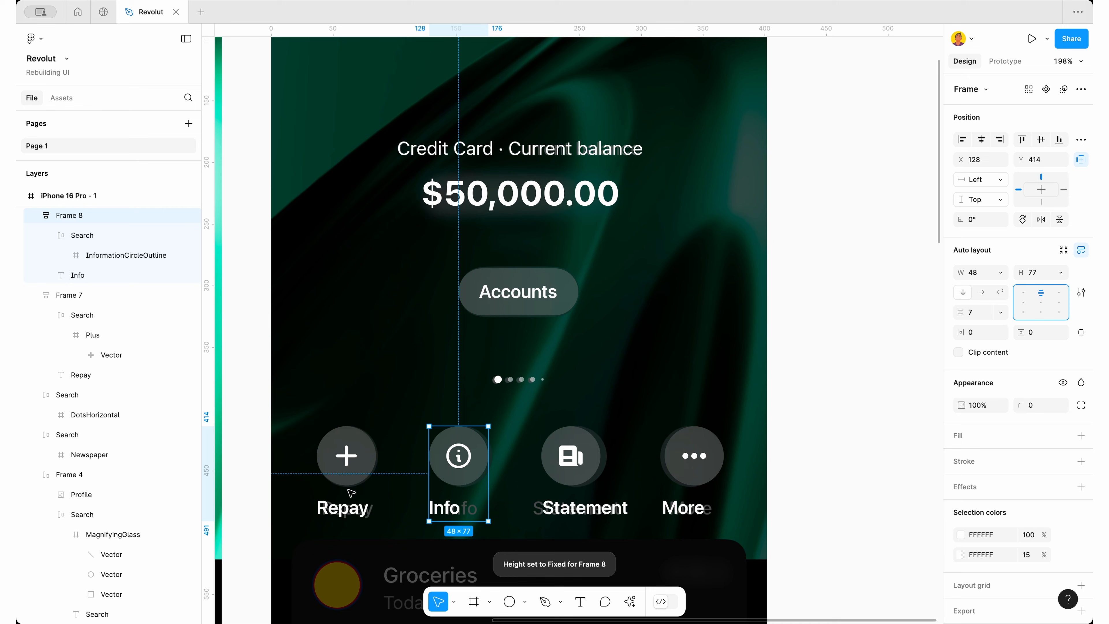
Center-align the text of the Info label and select the Repay label
left_click(351, 493)
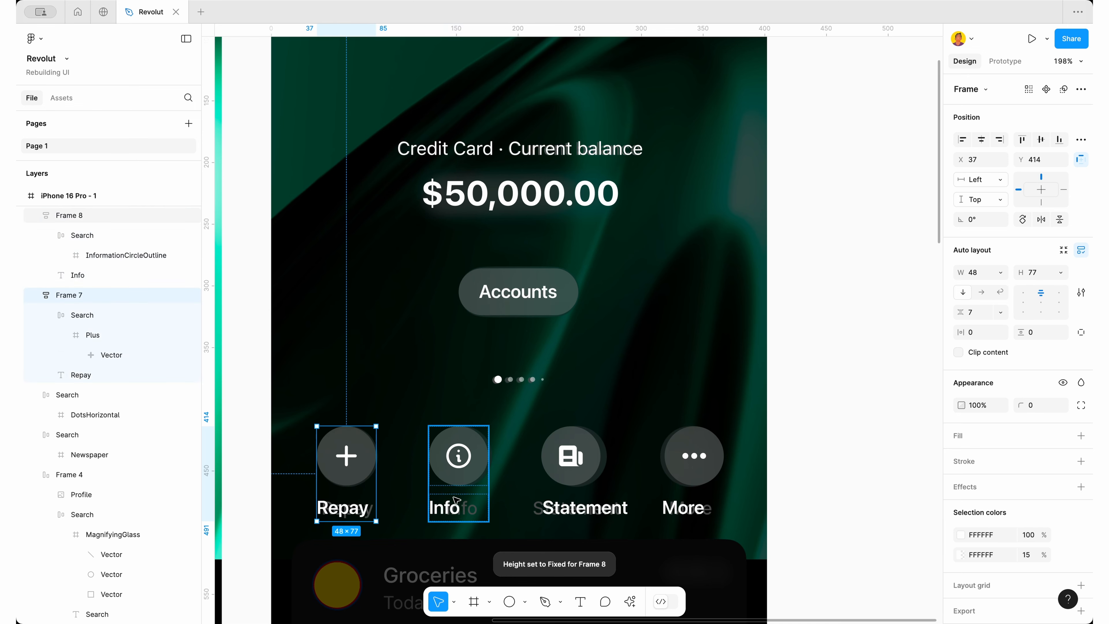
left_click(457, 507)
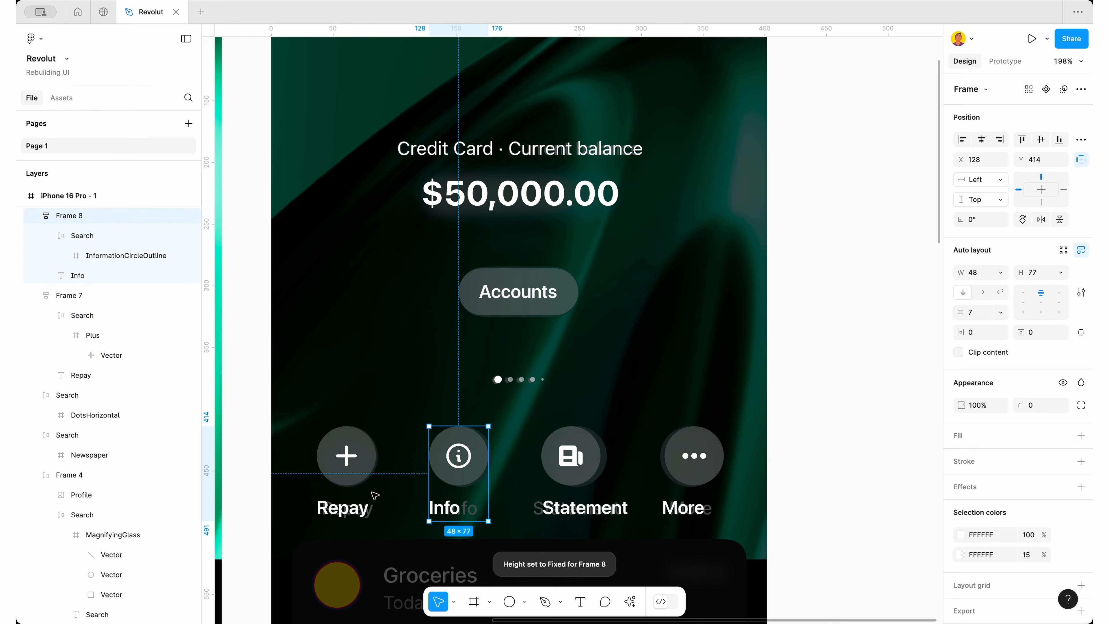
left_click(452, 515)
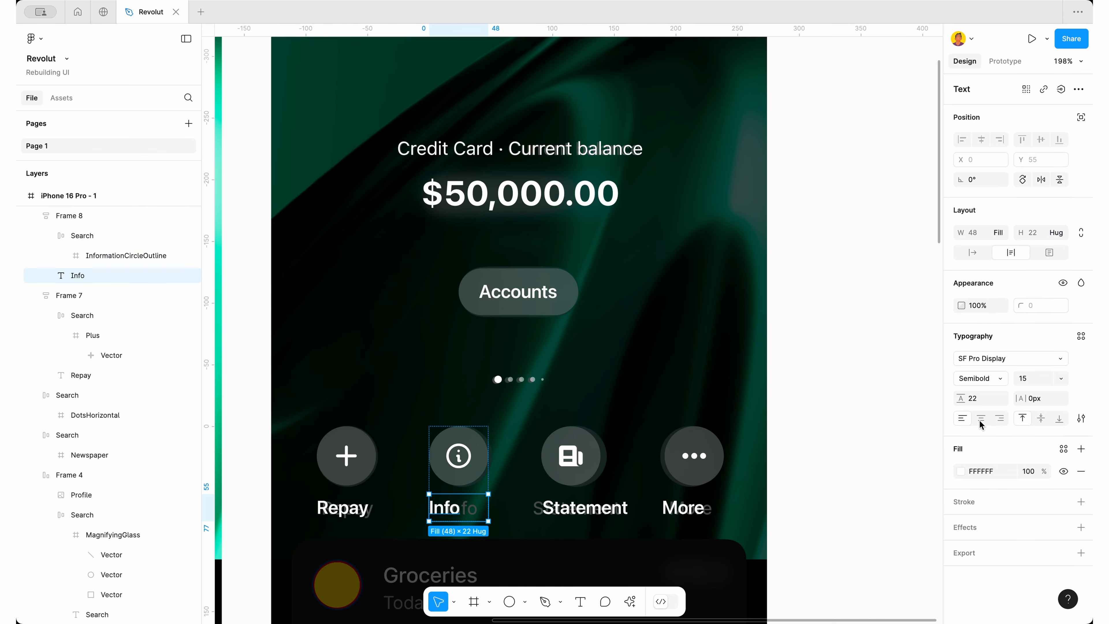
left_click(981, 419)
left_click(355, 503)
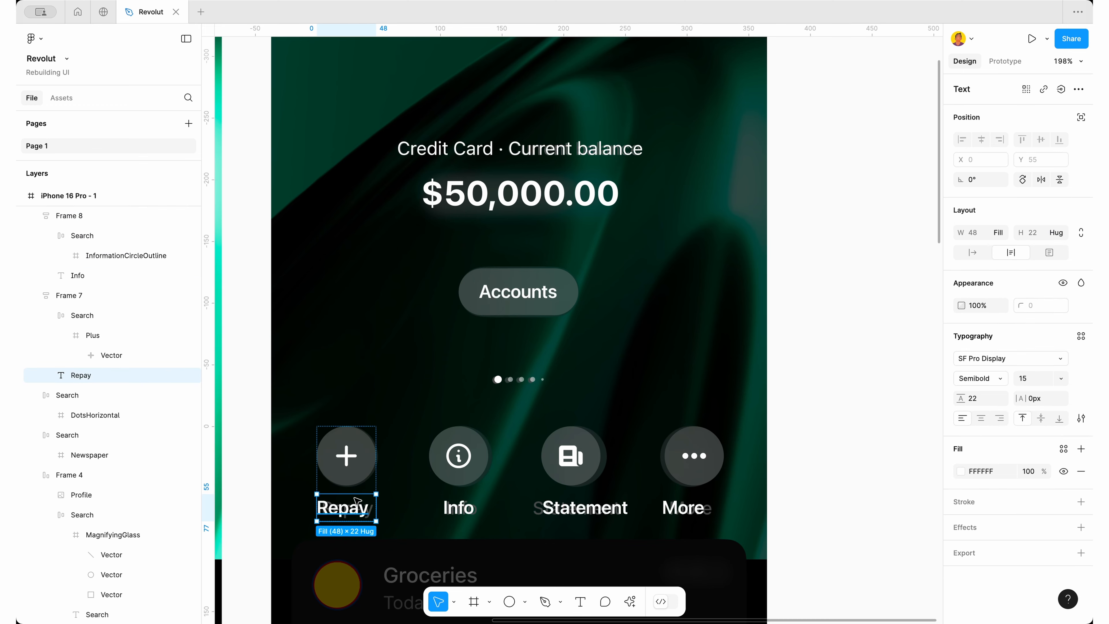
Center-align the Repay label's text and group the Statement label with its newspaper button into an auto layout frame
left_click(981, 419)
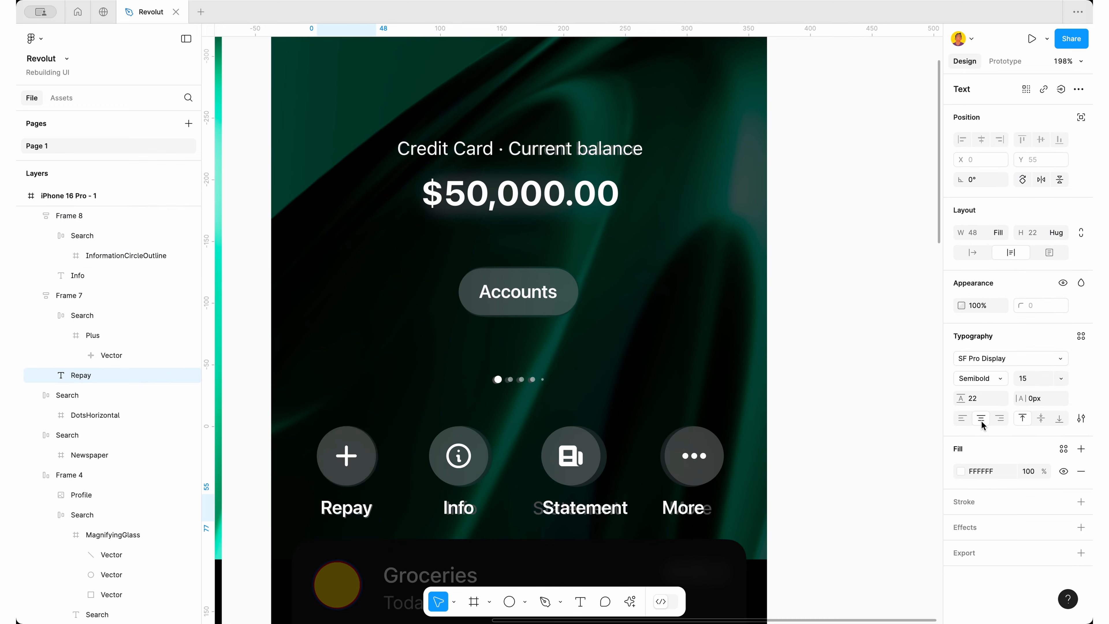
left_click(596, 495)
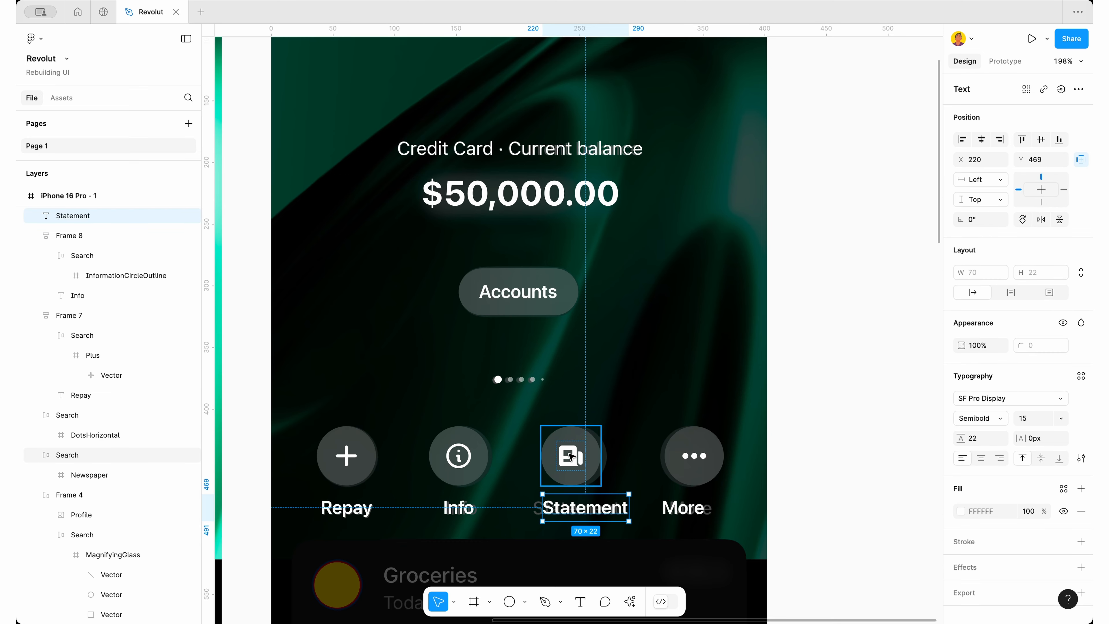
left_click(571, 456, "shift")
key("shift+a")
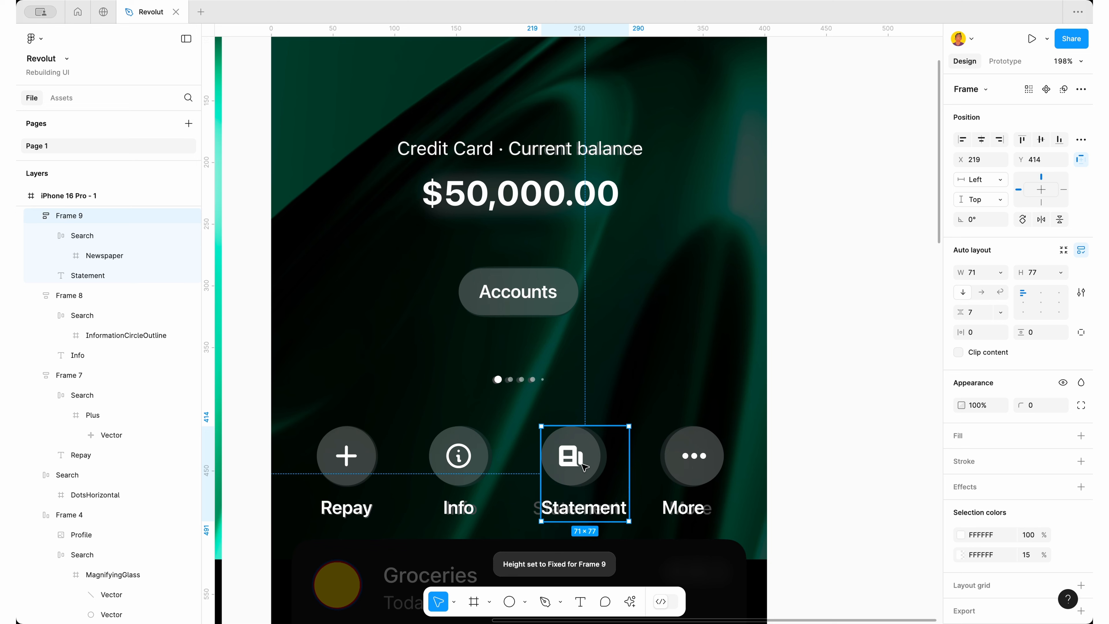
Move the Statement frame to X 210, align its contents top center, and center-align the label's text
left_click_drag(603, 512, 591, 511)
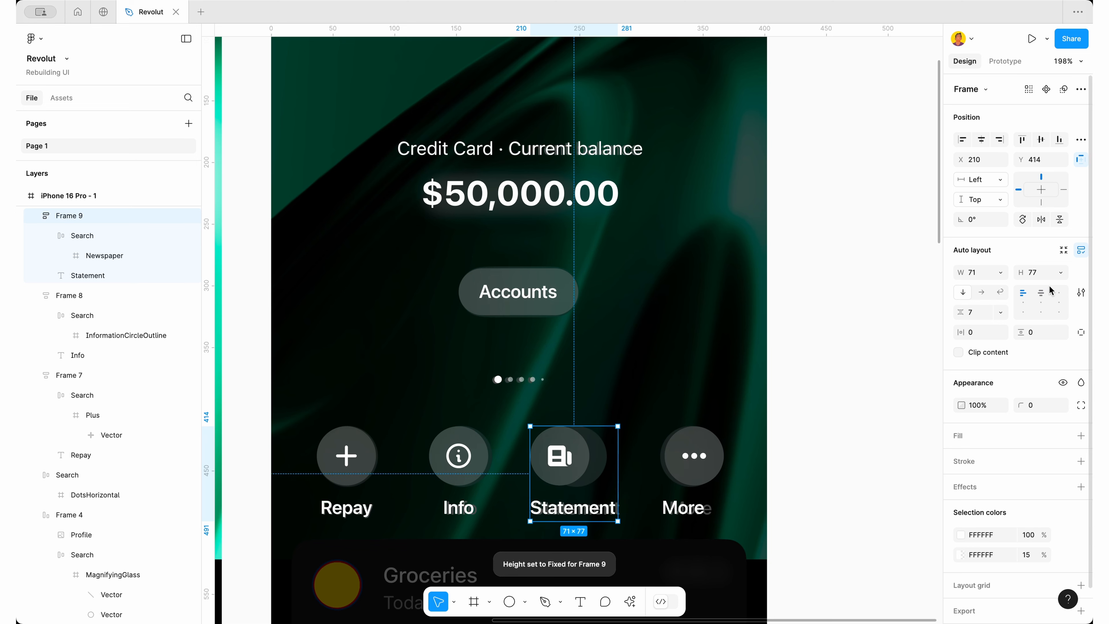
left_click(1041, 292)
left_click(597, 506)
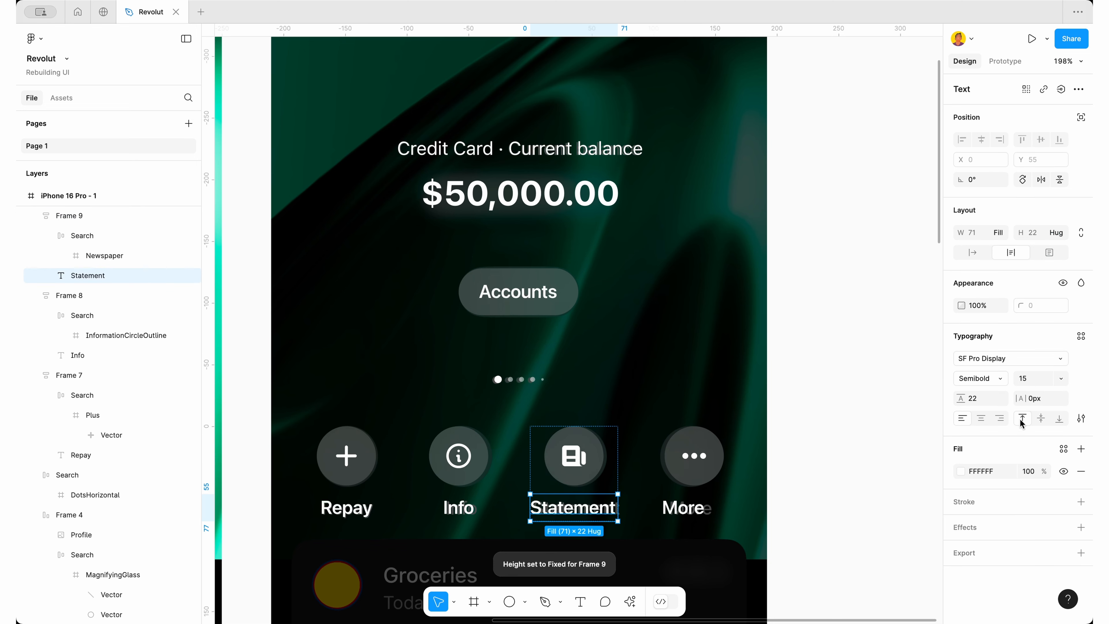
left_click(983, 419)
Group the More label and its three-dot button into an auto layout frame
left_click(675, 510)
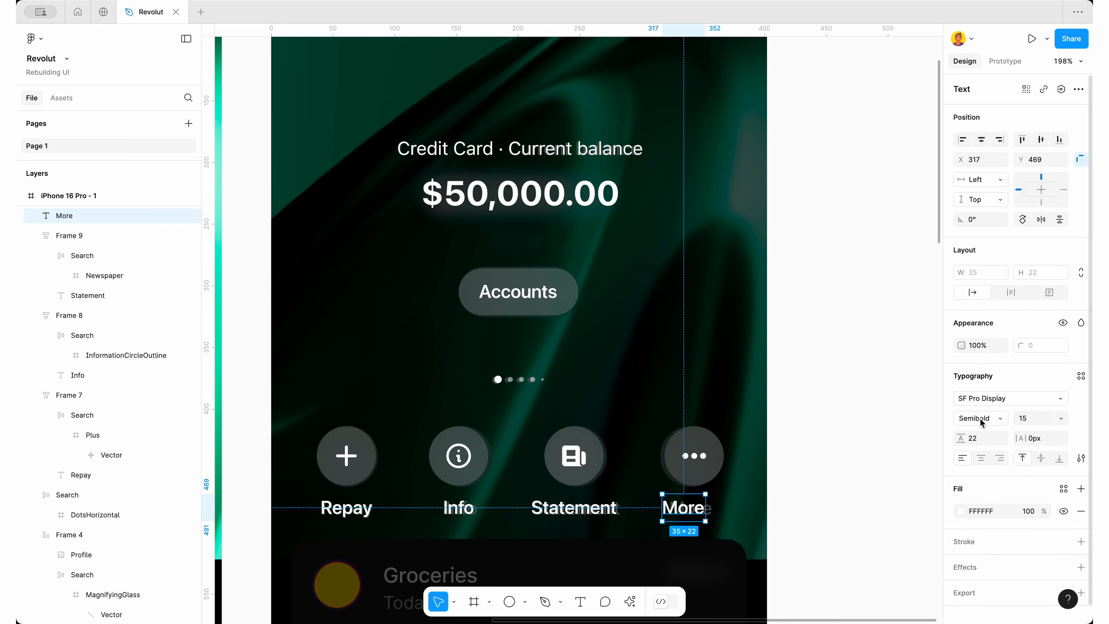
left_click(648, 473)
left_click(690, 478)
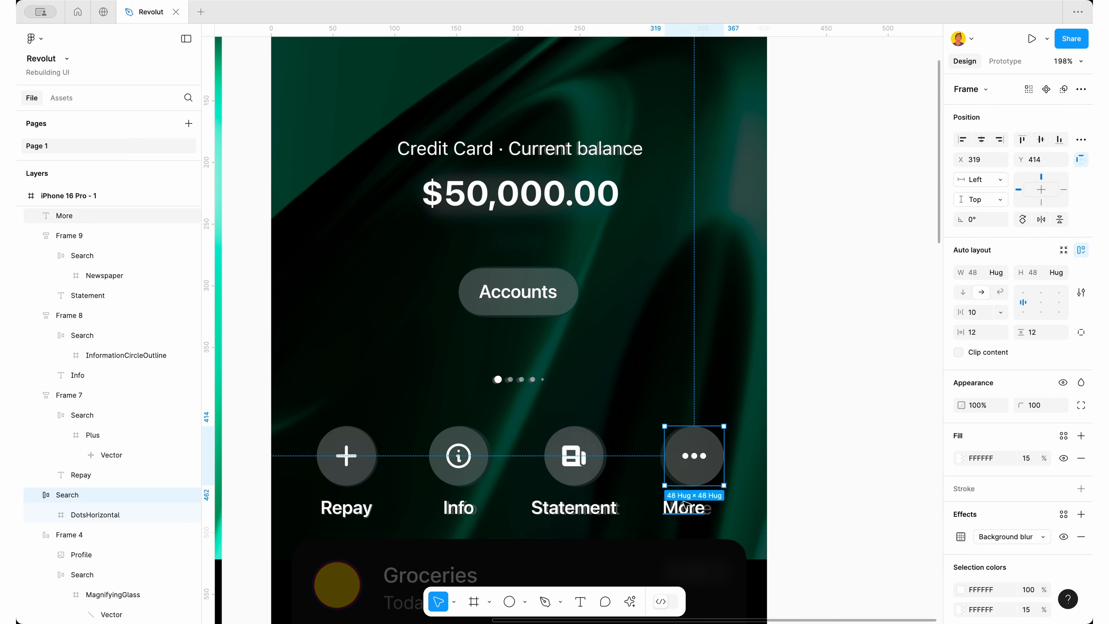
left_click(686, 506, "shift")
key("shift+a")
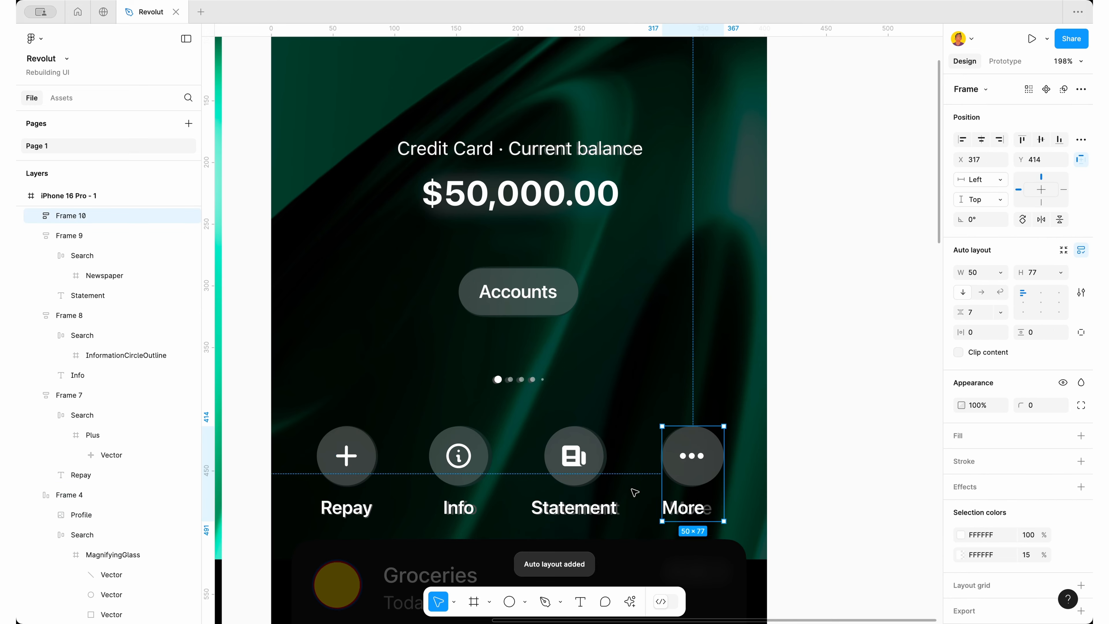
left_click(793, 458)
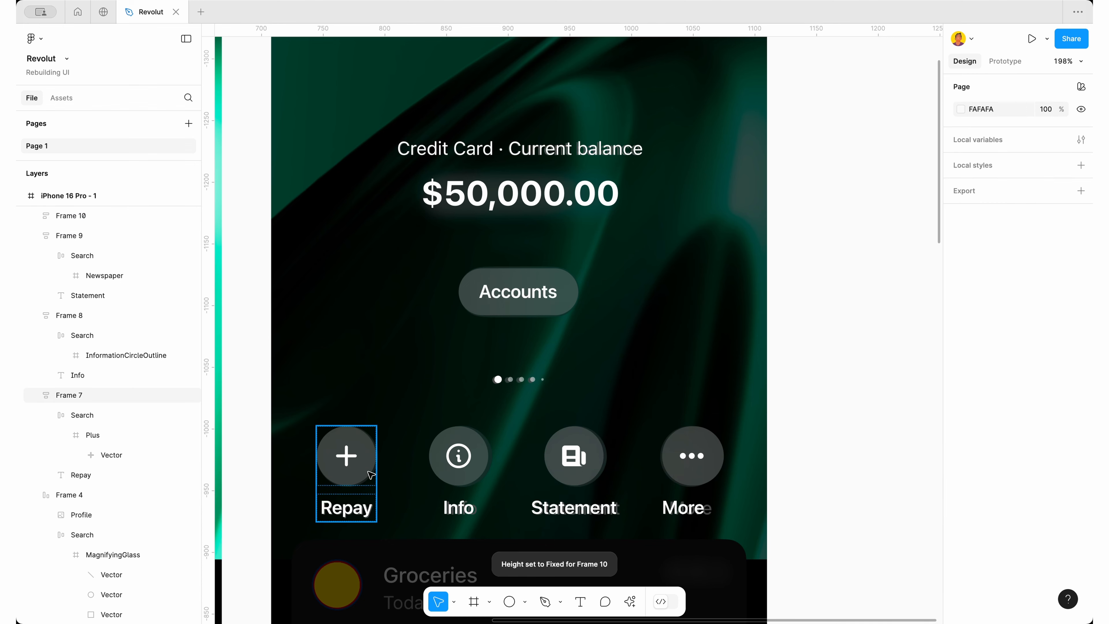
Combine the Repay, Info, Statement and More frames into one horizontal auto layout row and place it at X 37, Y 415
left_click(349, 474)
left_click(445, 475, "shift")
left_click(587, 476, "shift")
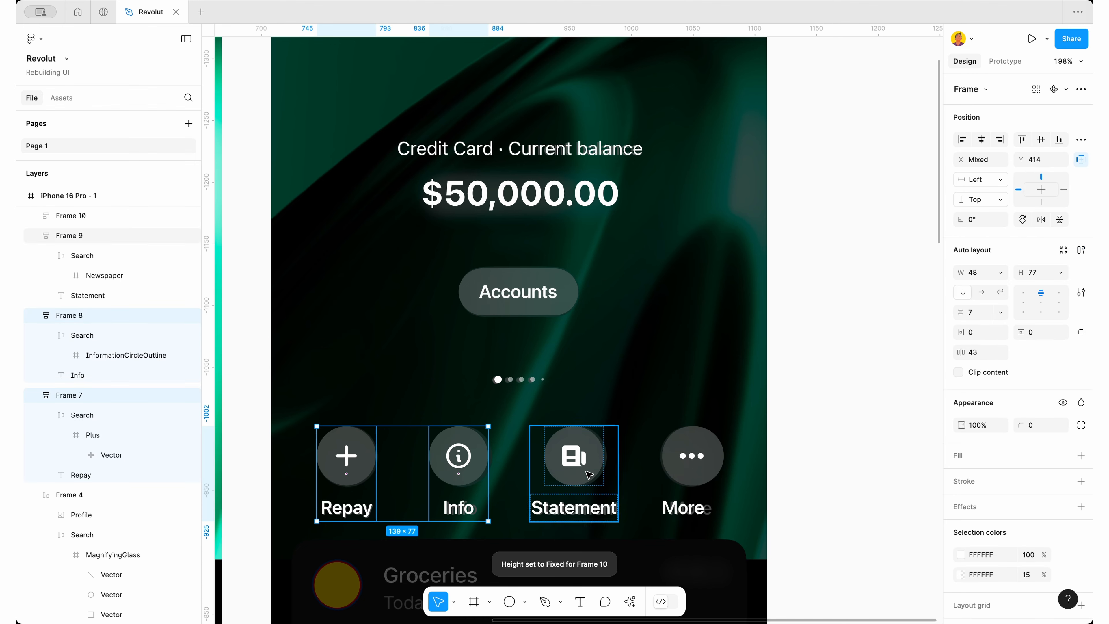
left_click(697, 464, "shift")
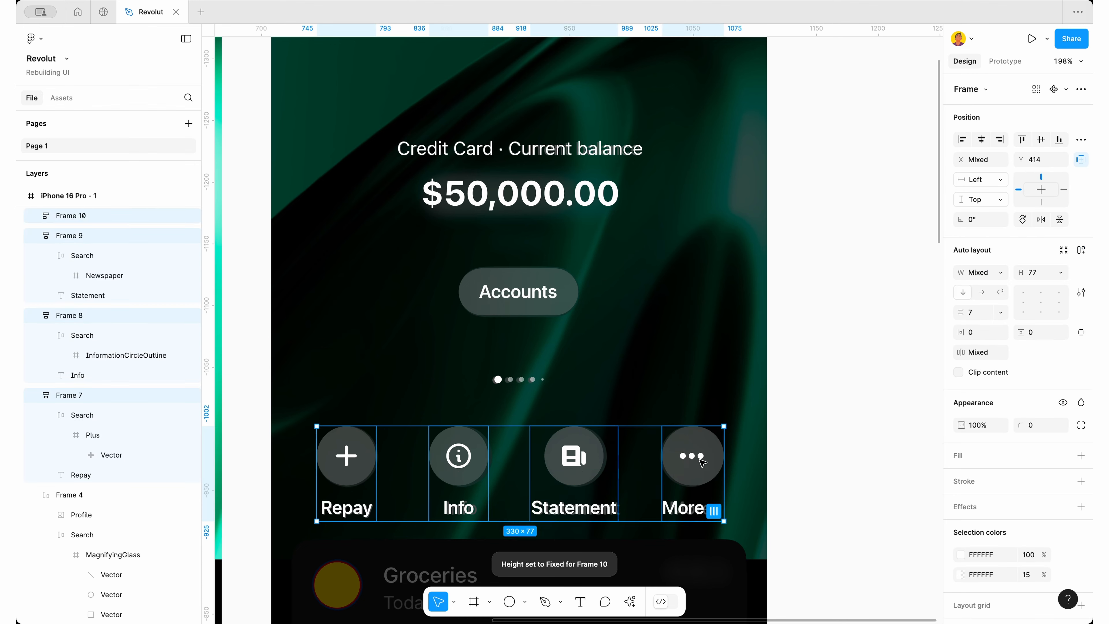
right_click(701, 463)
left_click(752, 428)
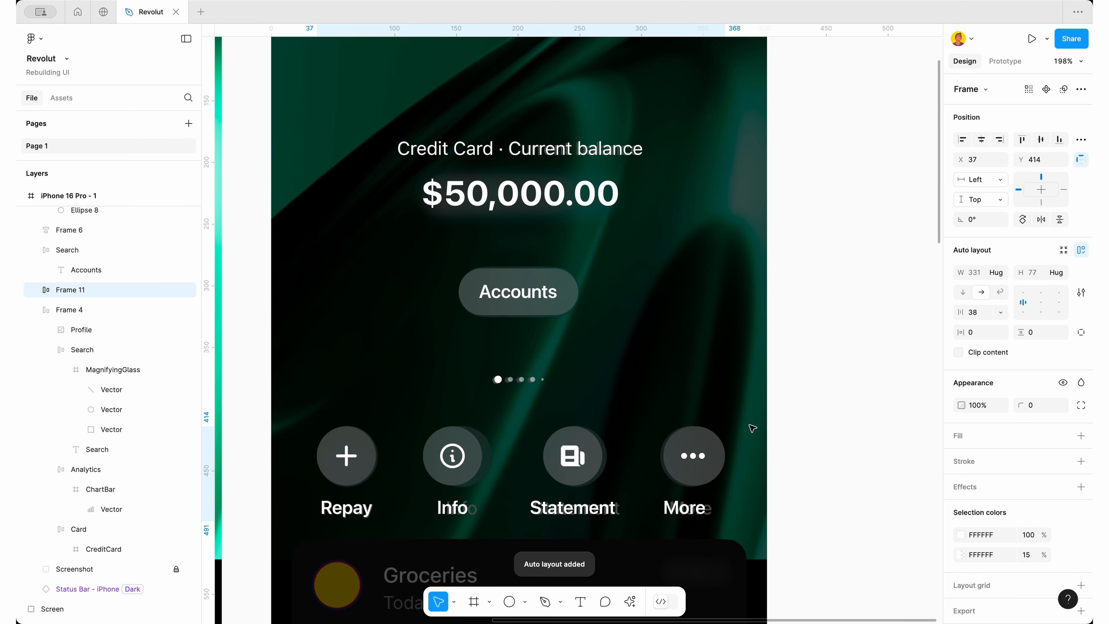
mouse_move(581, 473)
left_mouse_down()
mouse_move(599, 473)
mouse_move(585, 470)
left_mouse_up()
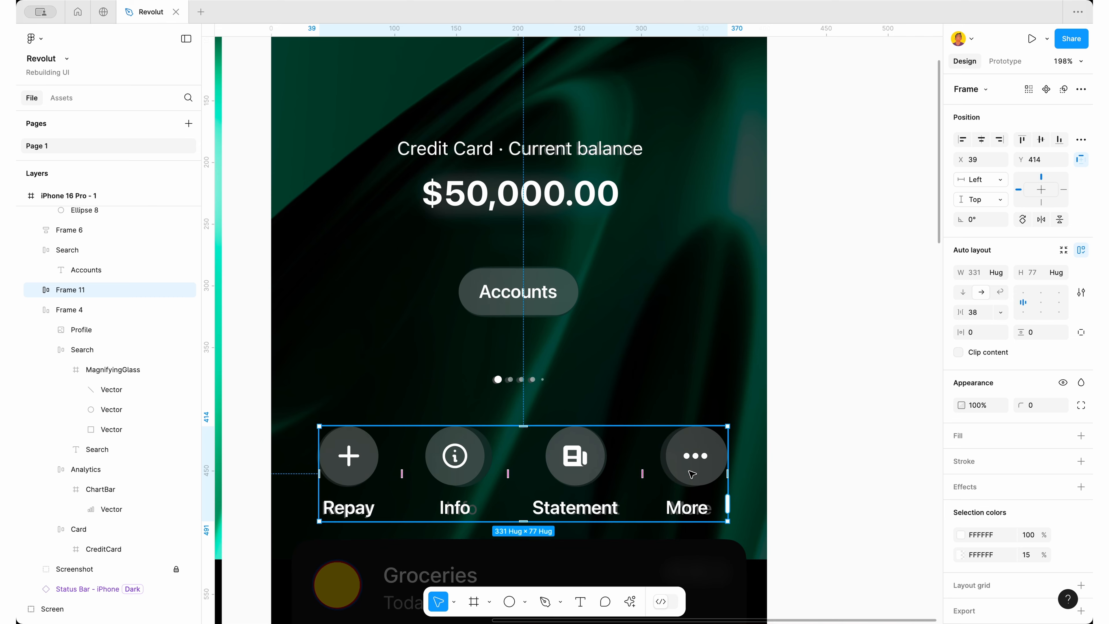
left_click_drag(693, 474, 692, 475)
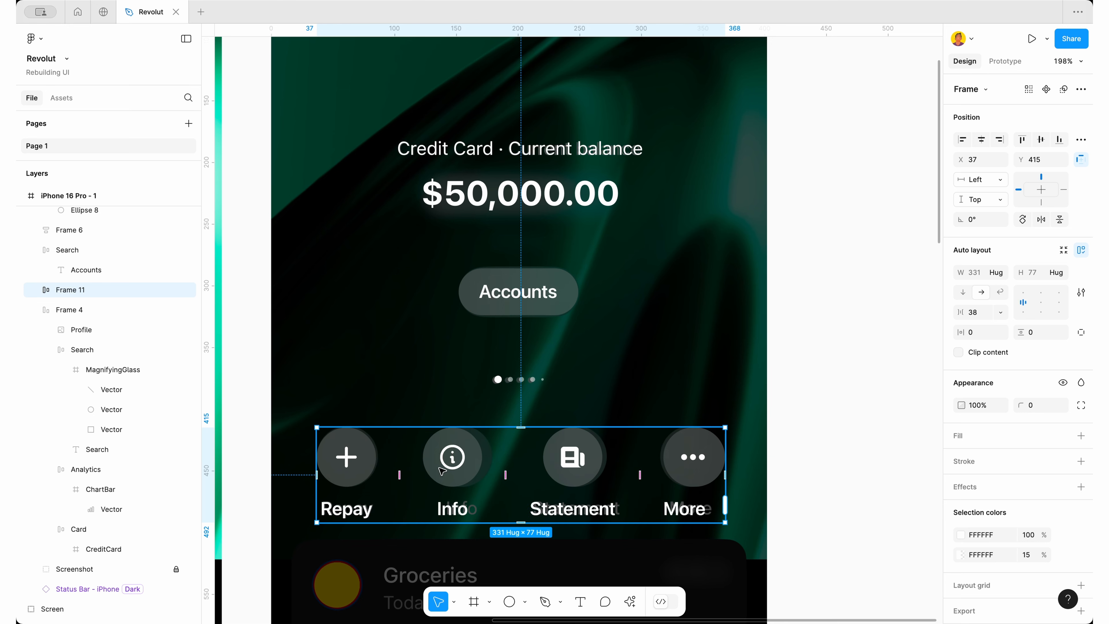
Set the width of the Repay, Info, Statement and More frames to fill the row
left_click(335, 472)
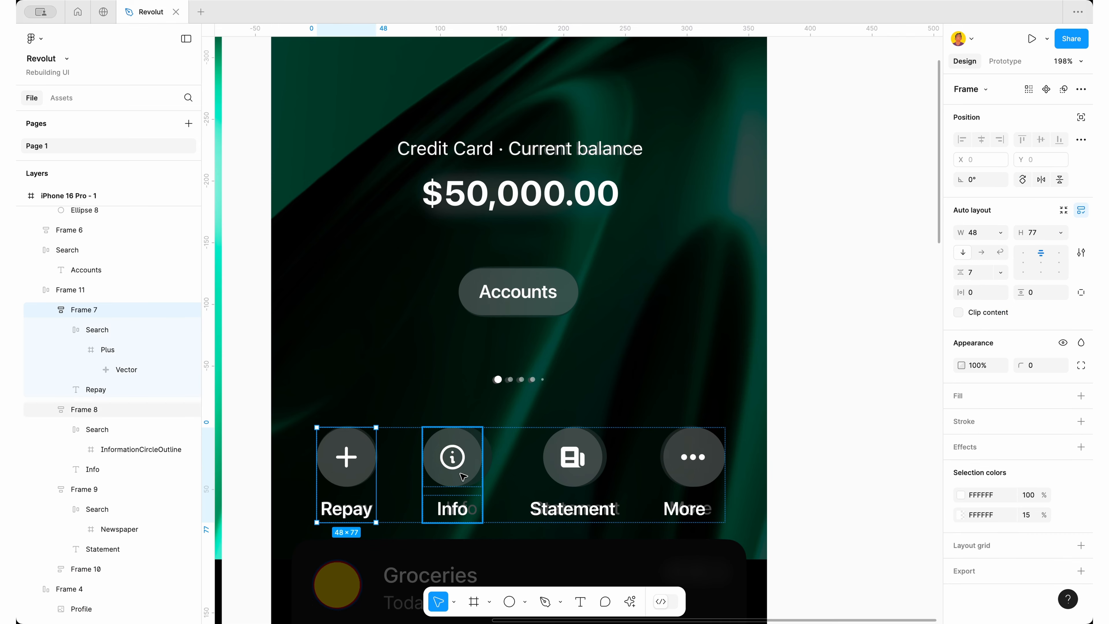
left_click(452, 463, "shift")
left_click(572, 463, "shift")
left_click(698, 481, "shift")
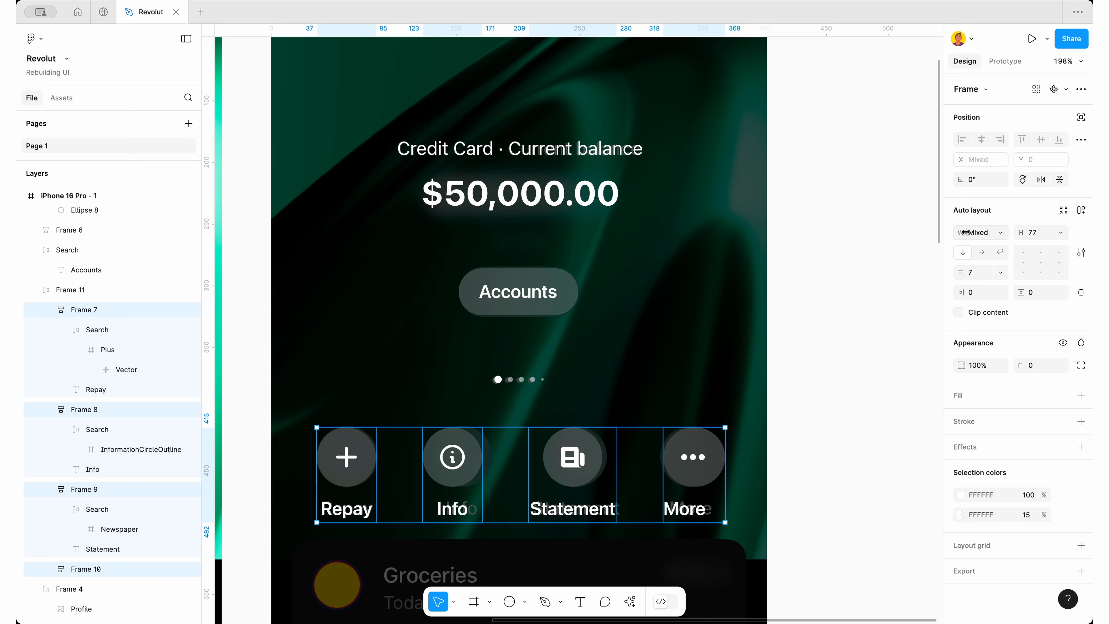
left_click(1000, 233)
left_click(1003, 263)
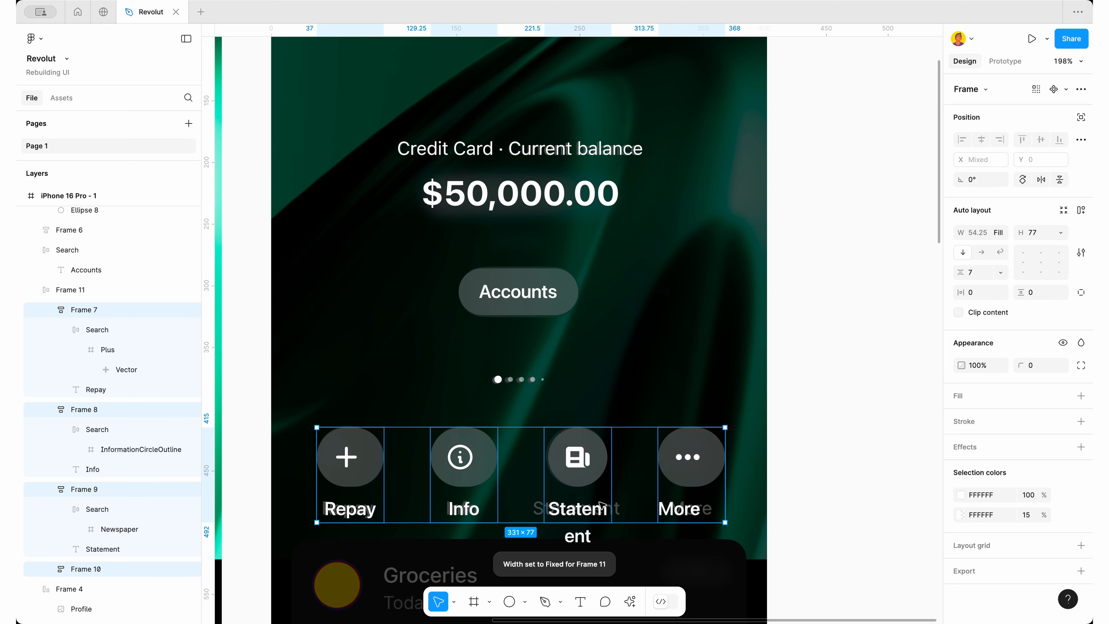
left_click(832, 493)
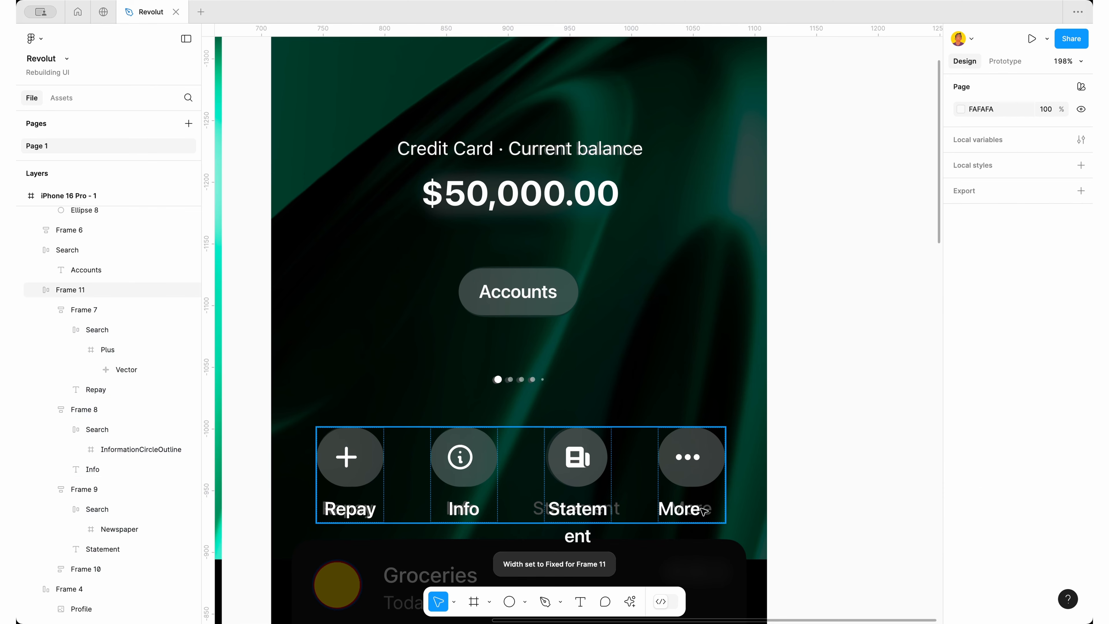
Set the horizontal gap between the items of the action button row to 12
scroll(677, 509, "down", 2)
left_click(615, 480)
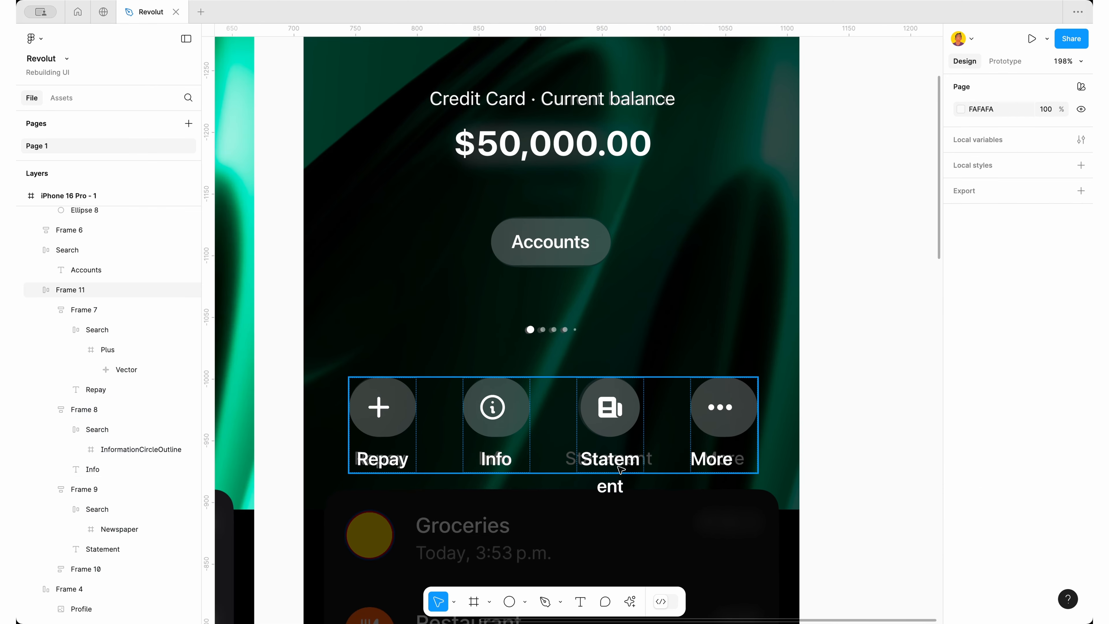
left_click(668, 467)
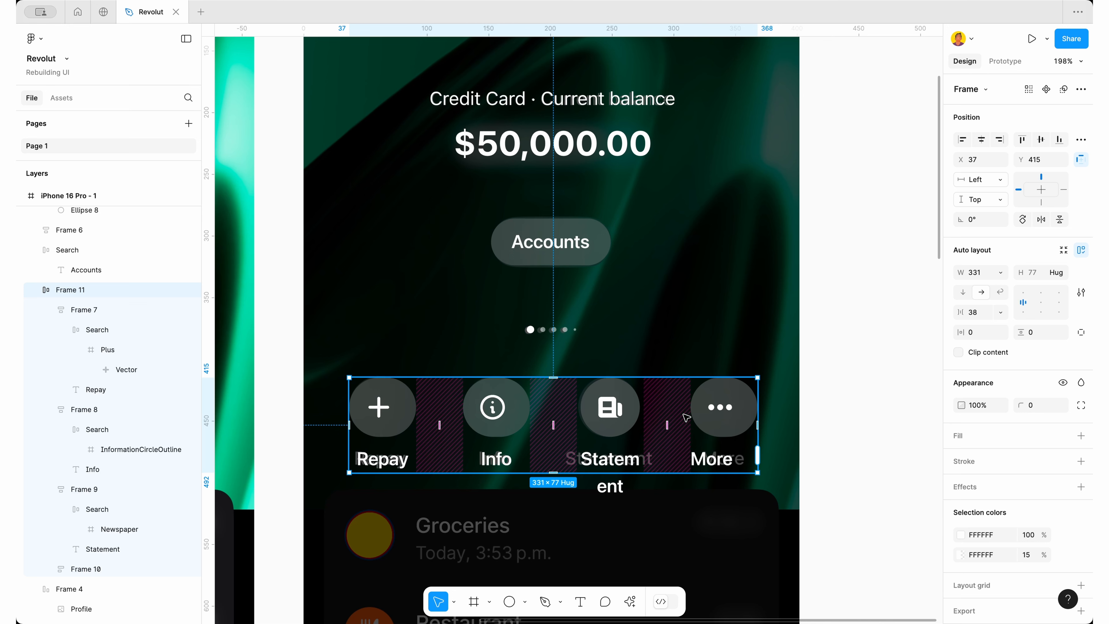
left_click(981, 310)
type("15")
key("Return")
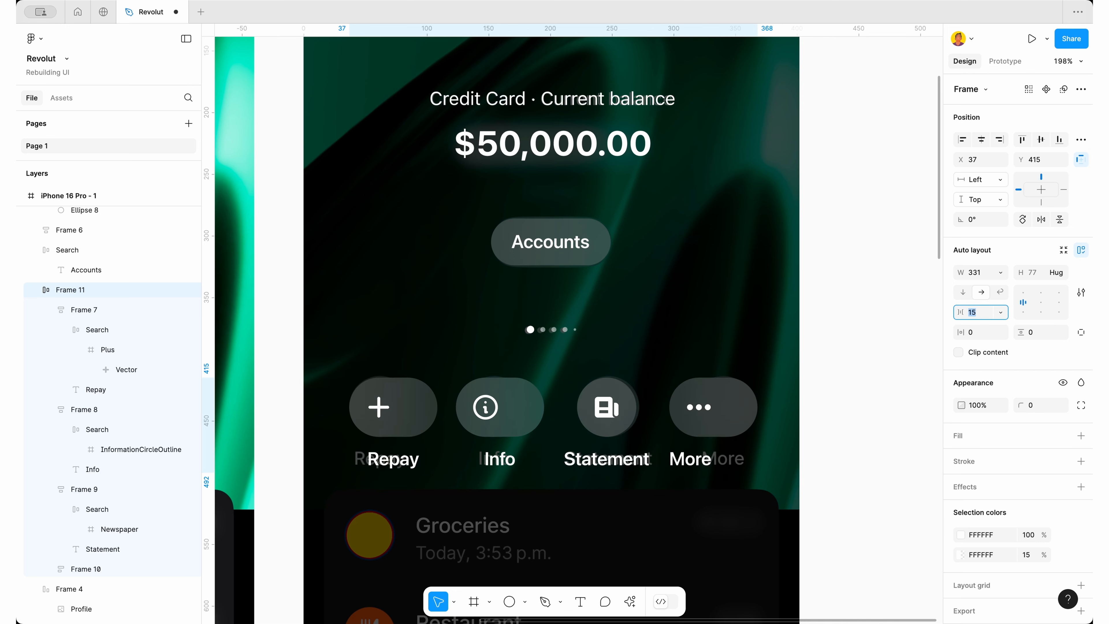
key("Down")
key("Down")
key("Down")
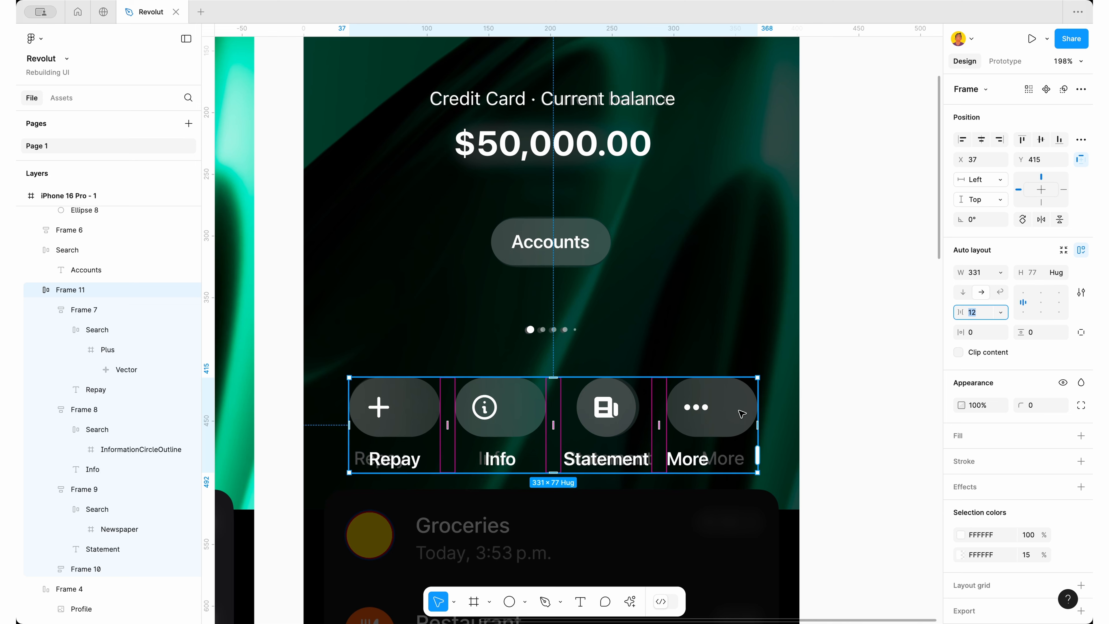
Set the width of the plus button above Repay to hug its contents
left_click(378, 422)
left_click(378, 422)
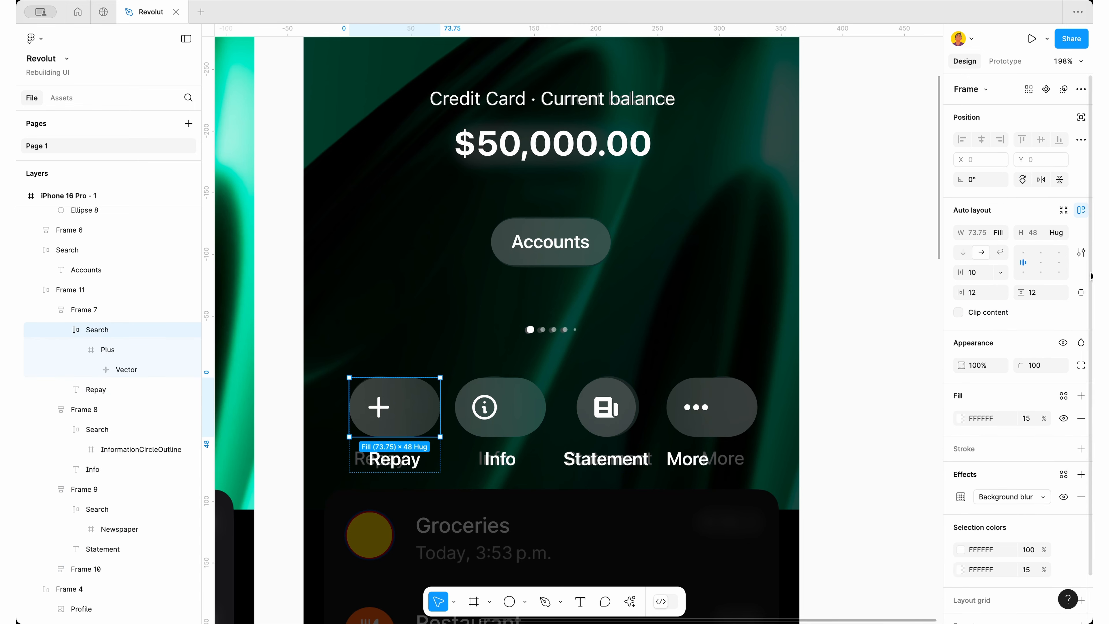
left_click(1007, 236)
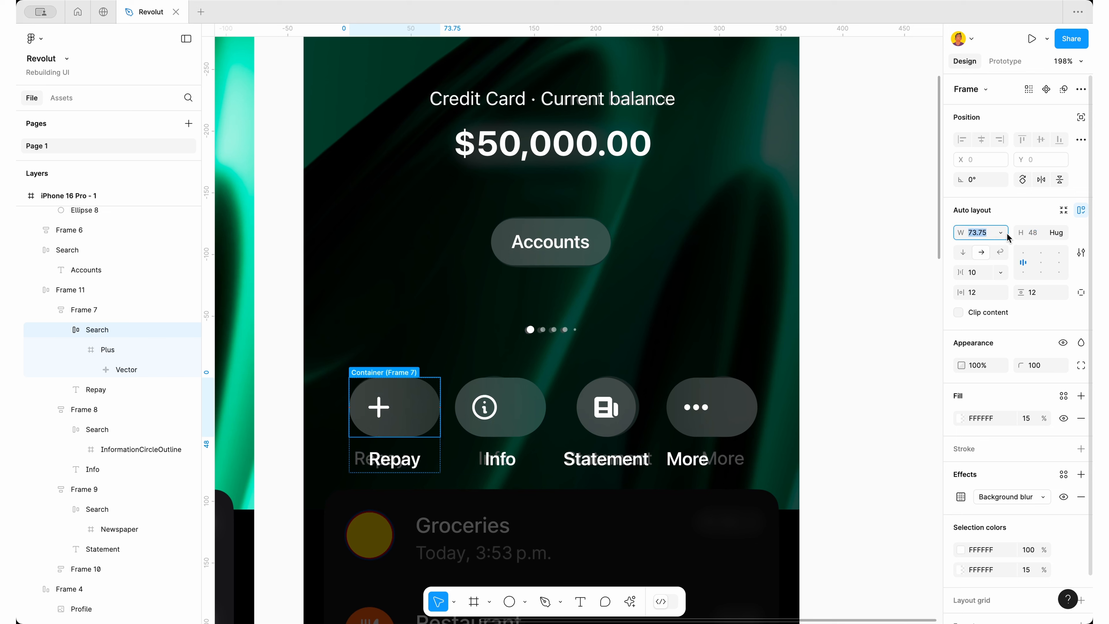
left_click(1005, 213)
left_click(1002, 233)
left_click(1005, 224)
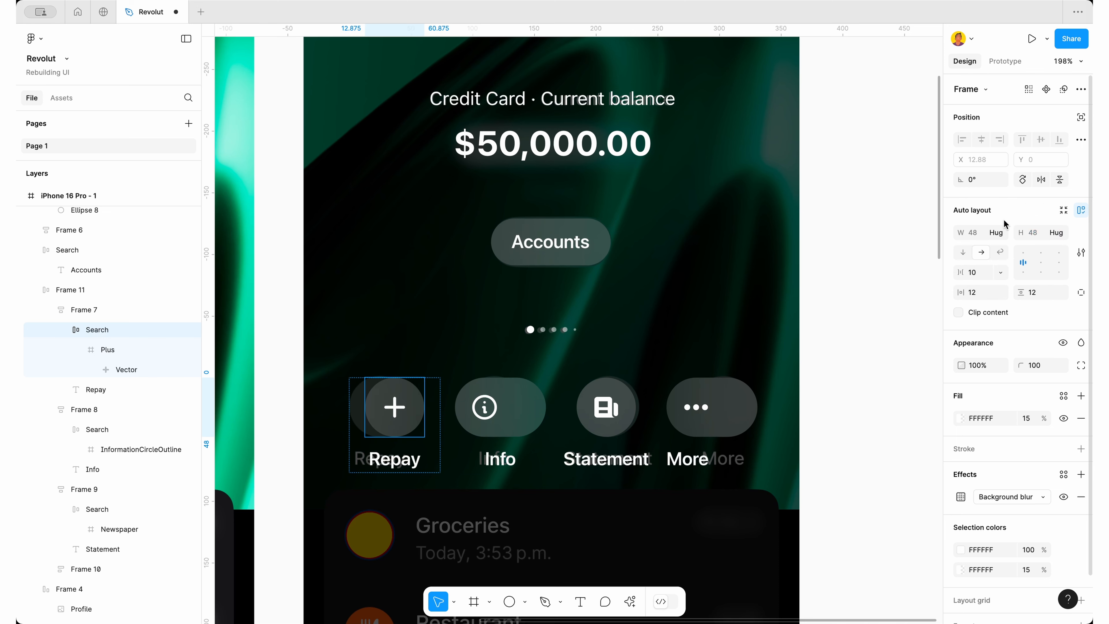
Set the widths of the Info button and the three-dot More button to hug their icons
left_click(502, 418)
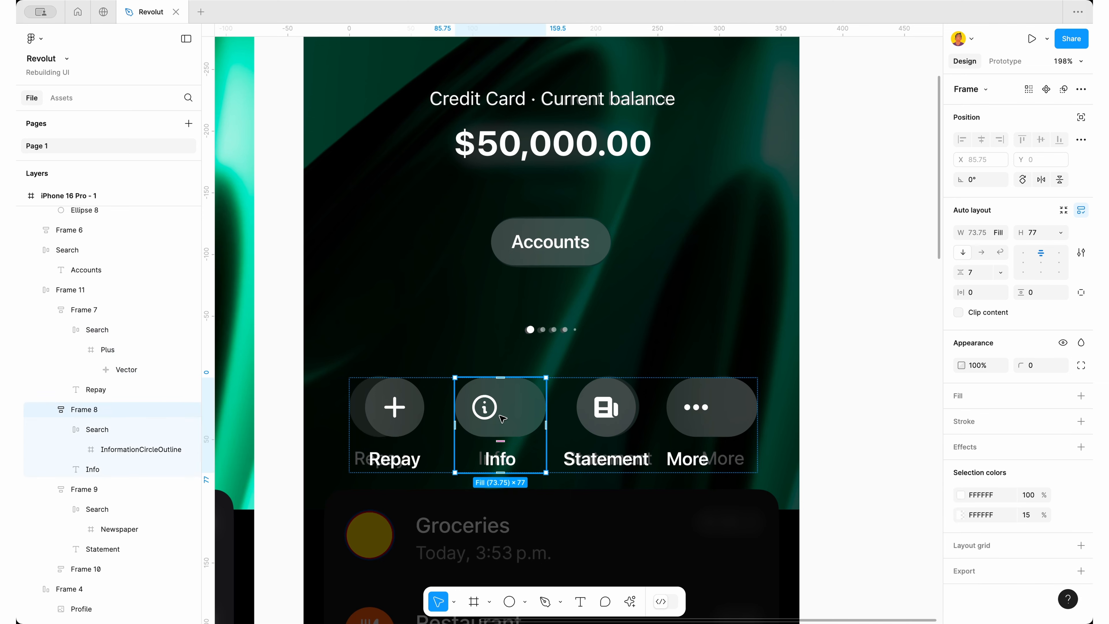
double_click(503, 418)
left_click(1000, 232)
left_click(1005, 216)
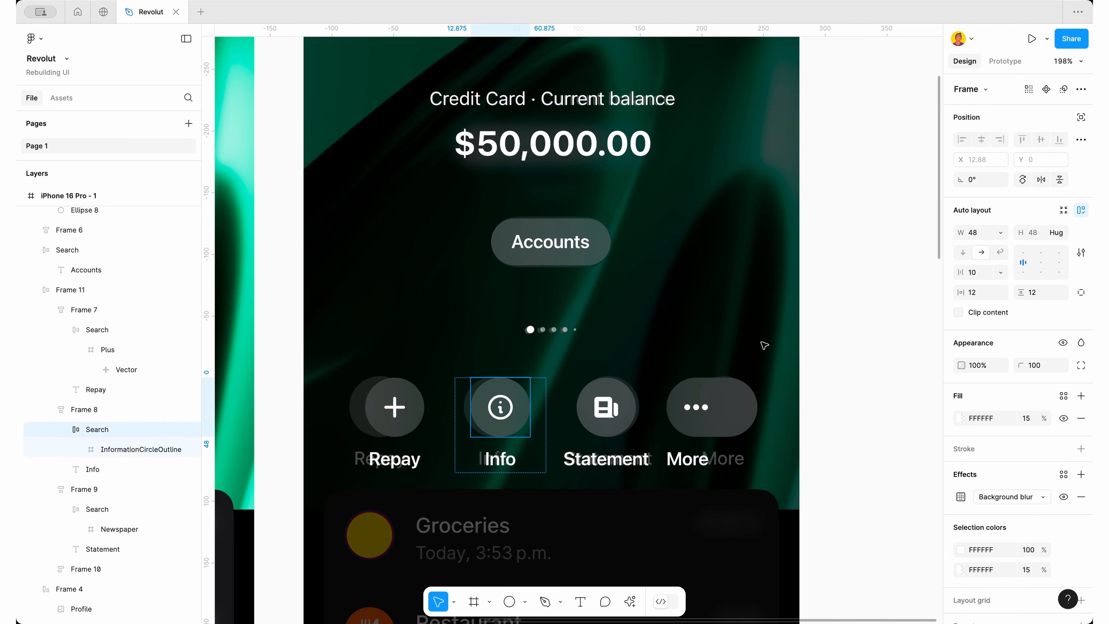
left_click(607, 407)
double_click(699, 407)
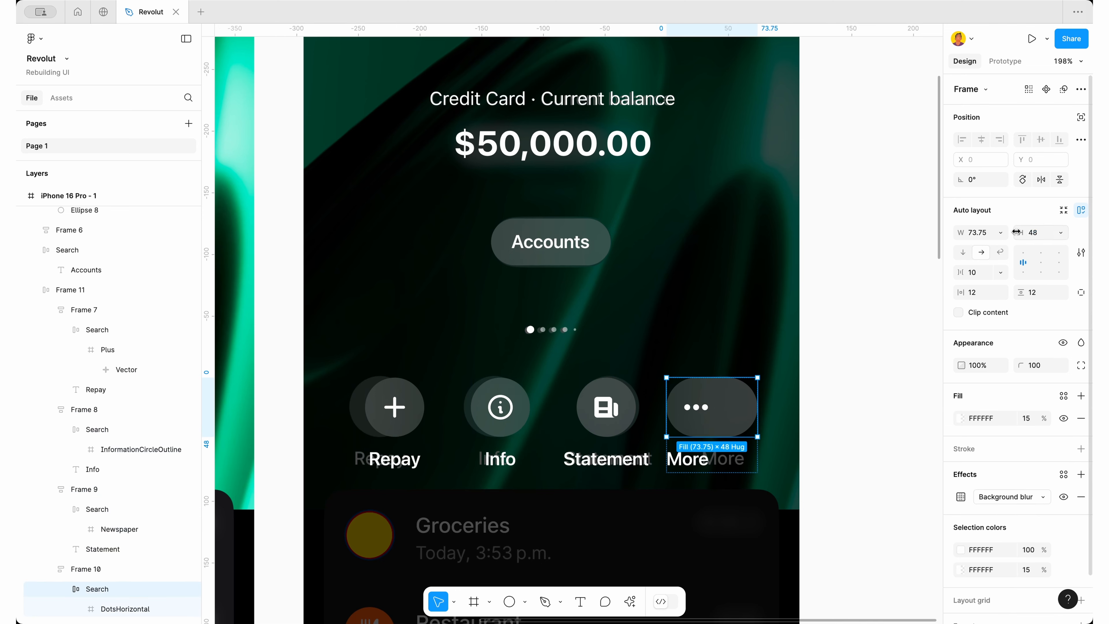
left_click(1001, 233)
left_click(1004, 215)
left_click(803, 428)
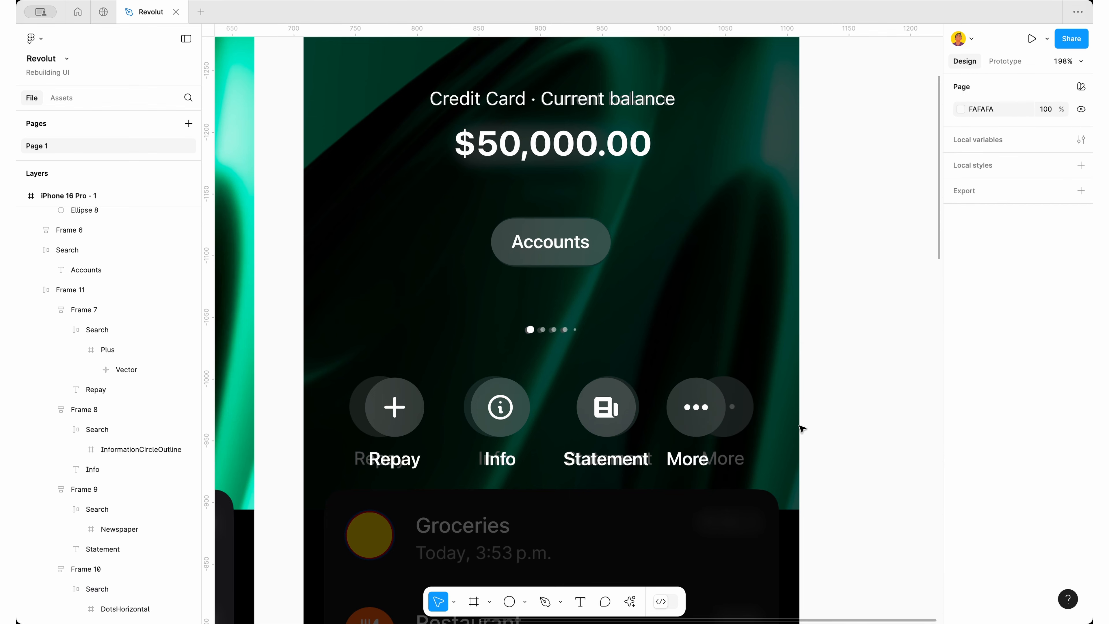
Align the More frame's contents top center and center-align the More label's text
left_click(670, 446)
double_click(704, 444)
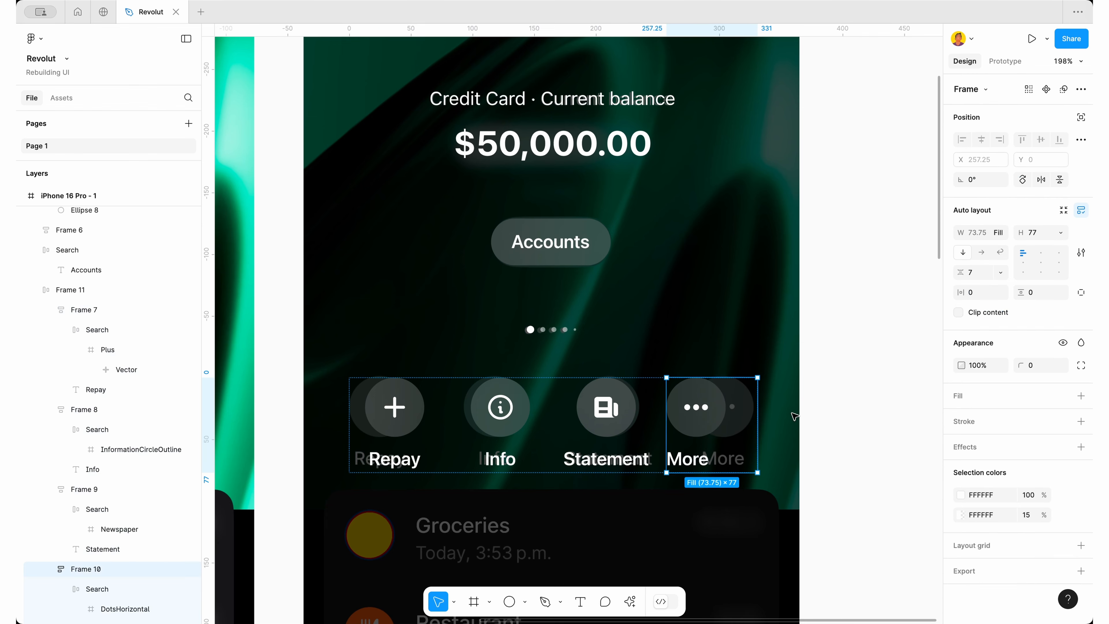
left_click(1041, 253)
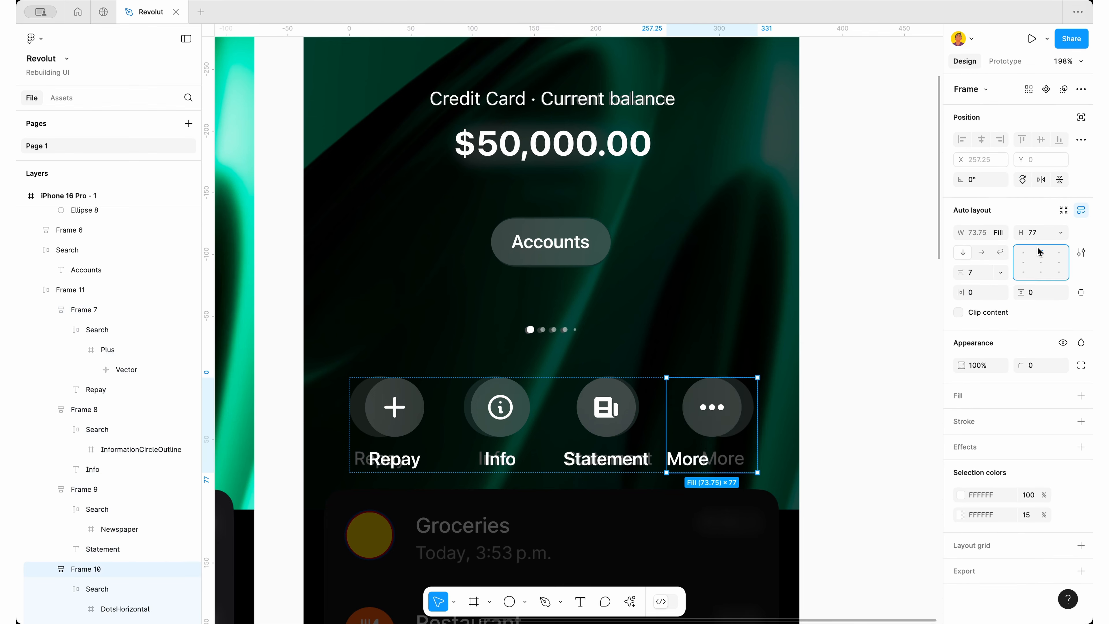
left_click(681, 461)
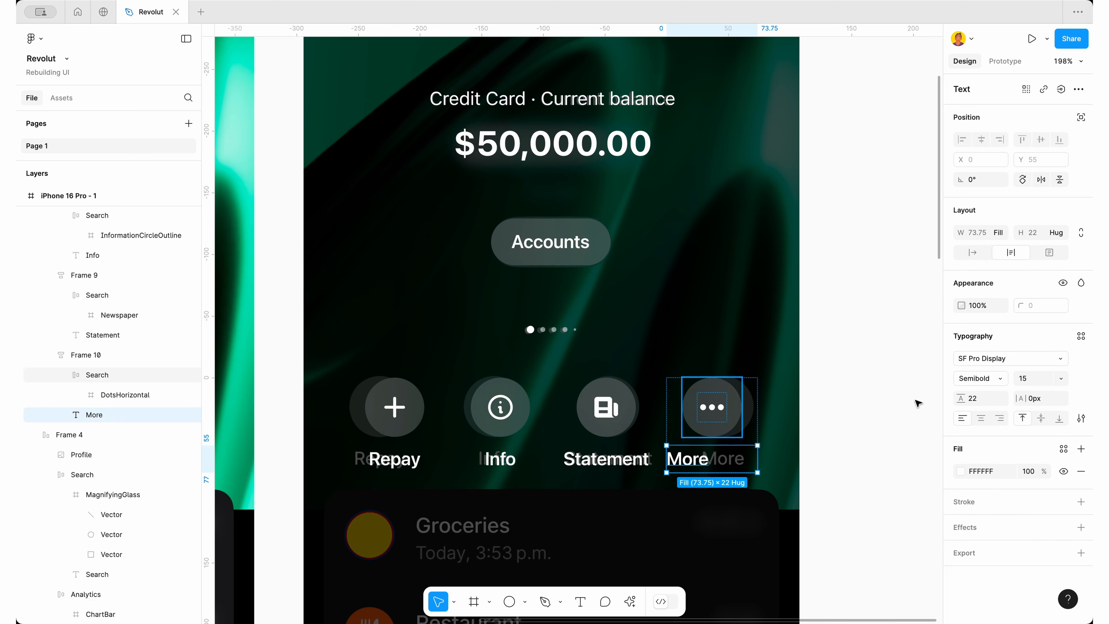
left_click(982, 418)
Move the whole action button row to X 30, Y 414 over the reference
left_click(605, 431)
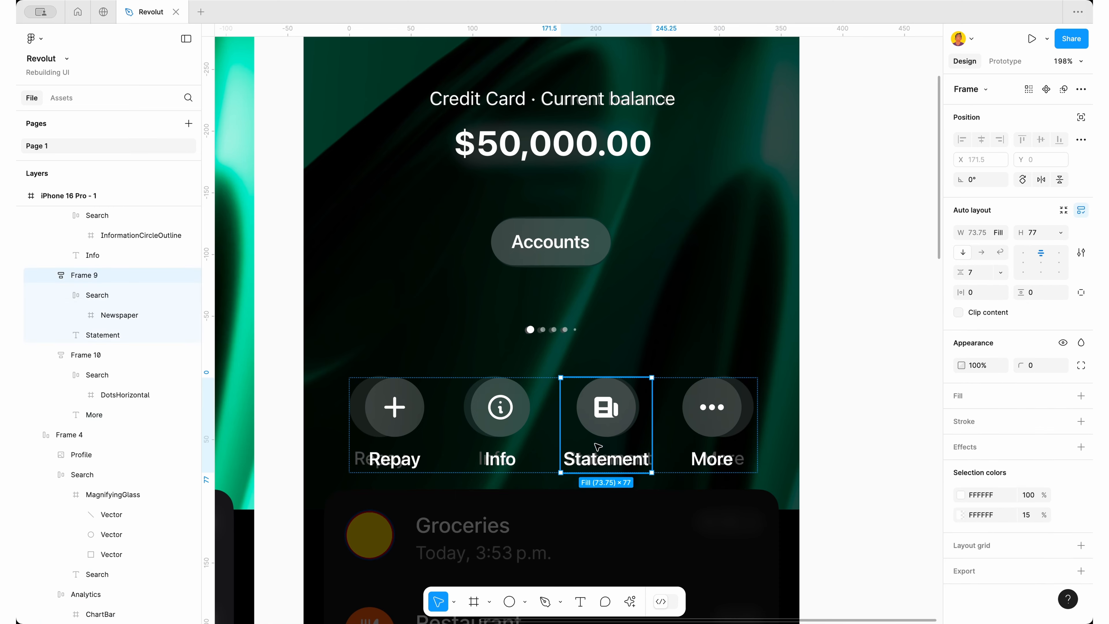
left_click(498, 421)
left_click(385, 428)
key("Escape")
left_click(409, 426)
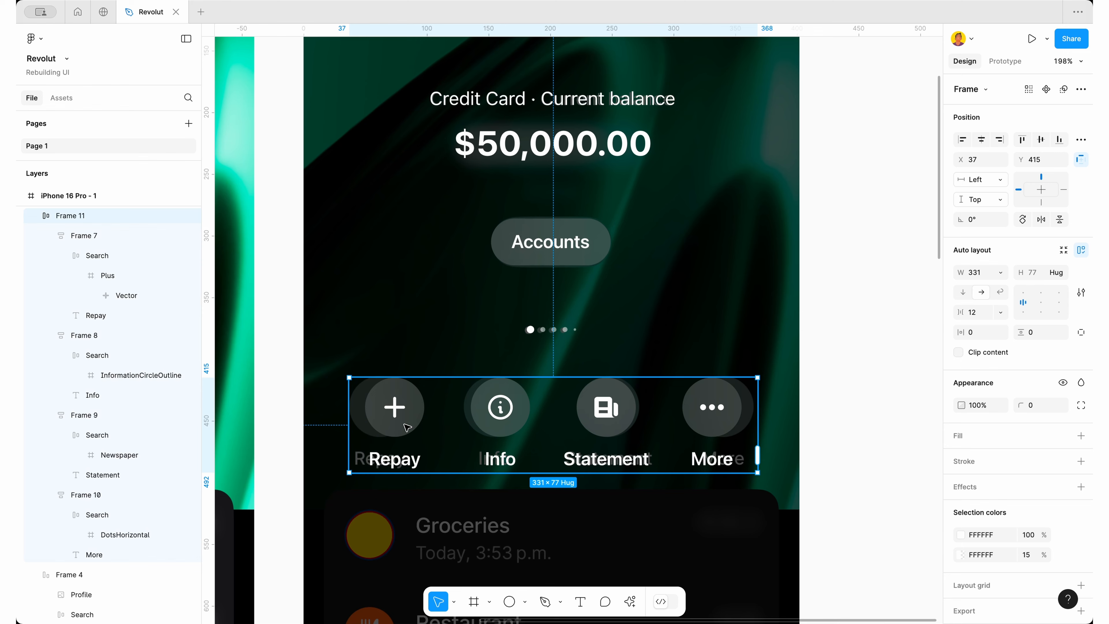
mouse_move(401, 425)
left_mouse_down()
mouse_move(388, 423)
mouse_move(404, 423)
left_mouse_up()
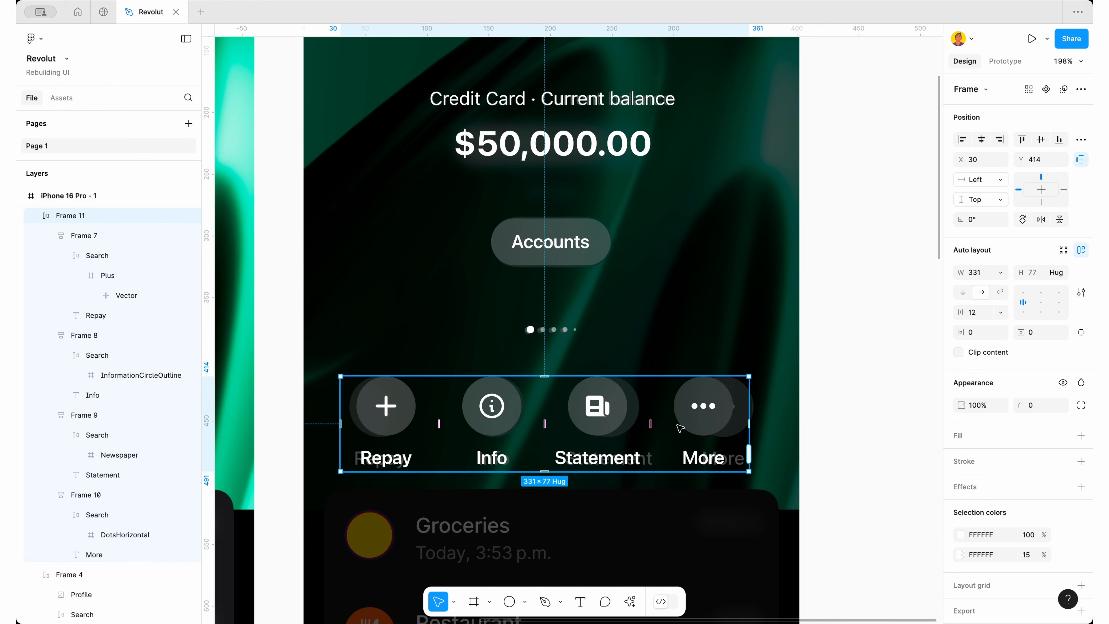
Set the action button row's width to 370 to match the search header row and centre it horizontally on the screen
mouse_move(749, 421)
left_mouse_down()
mouse_move(782, 419)
mouse_move(768, 418)
left_mouse_up()
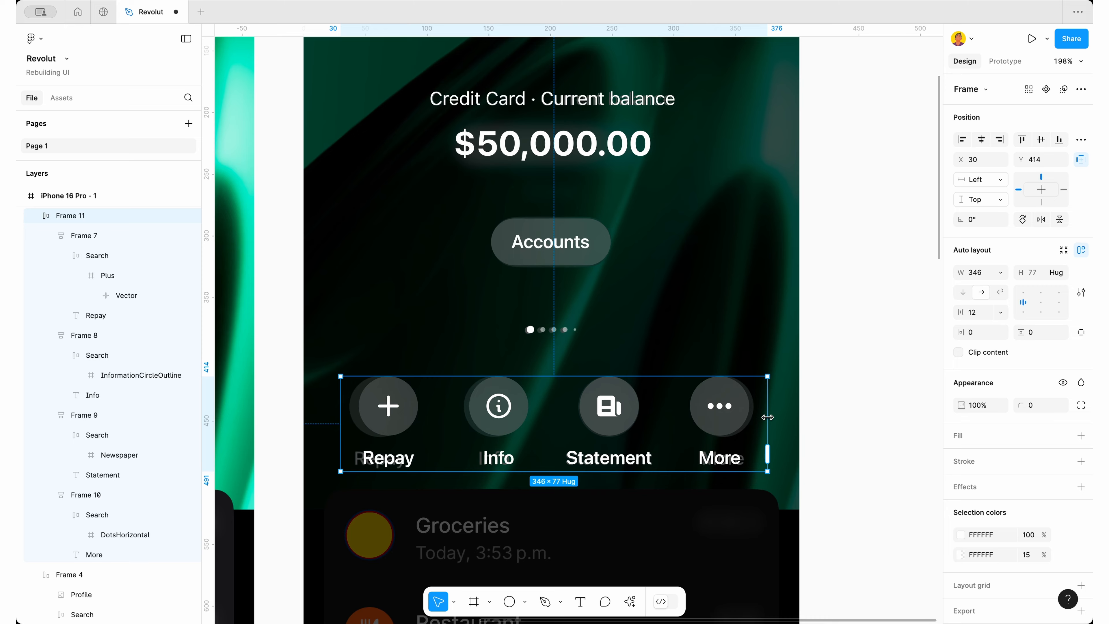
scroll(767, 418, "down", 5)
left_click(582, 198)
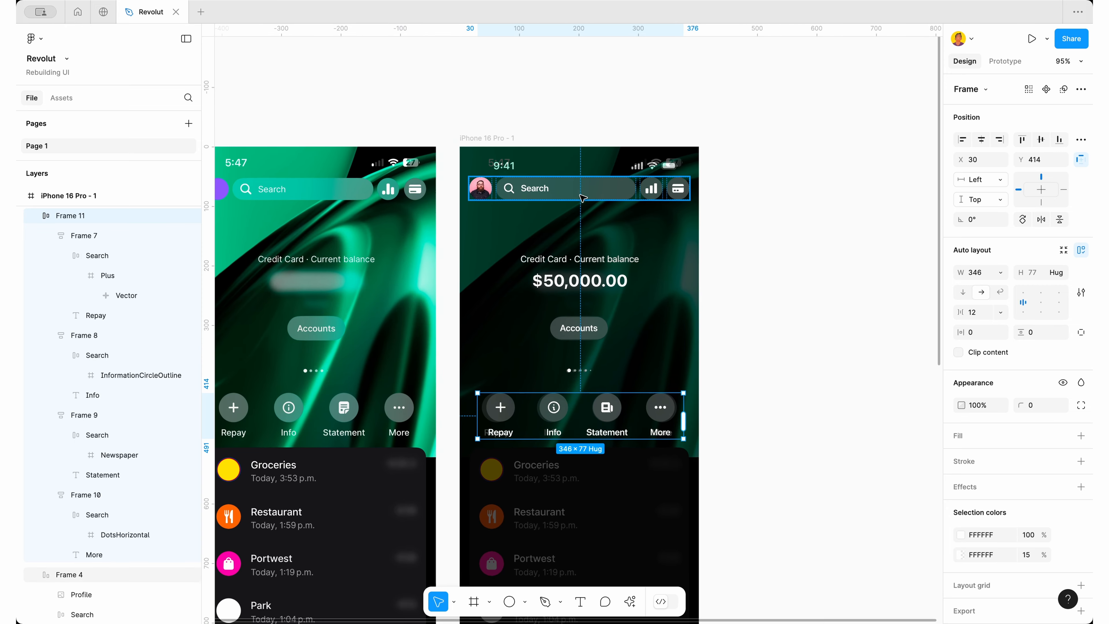
scroll(685, 223, "up", 3)
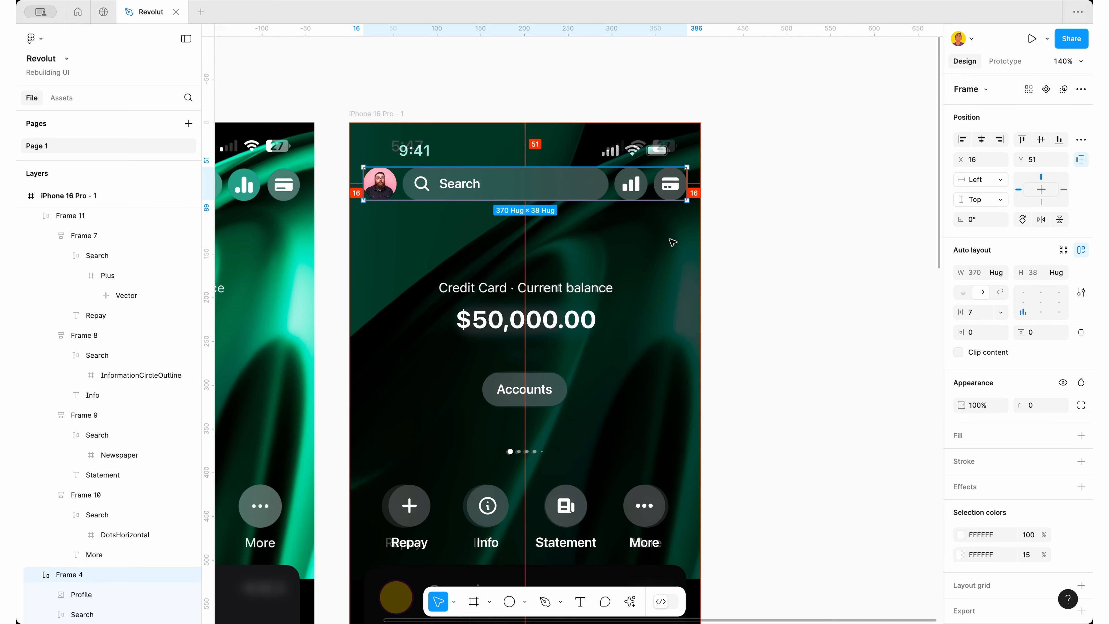
scroll(673, 242, "down", 2)
scroll(673, 242, "left", 1)
left_click(660, 463)
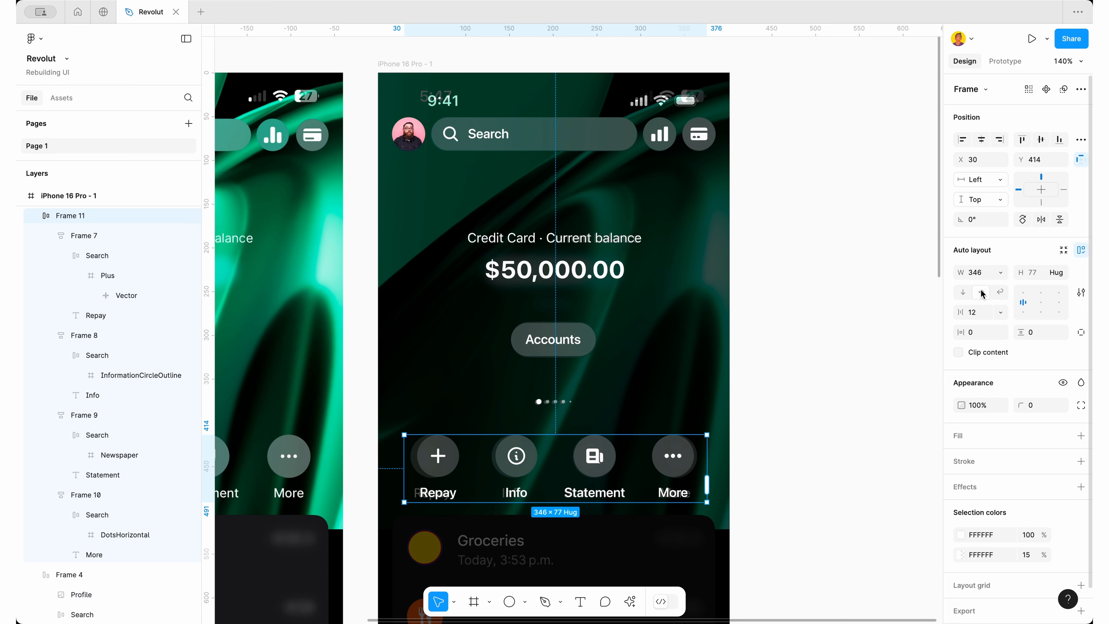
left_click(981, 278)
type("370")
key("Return")
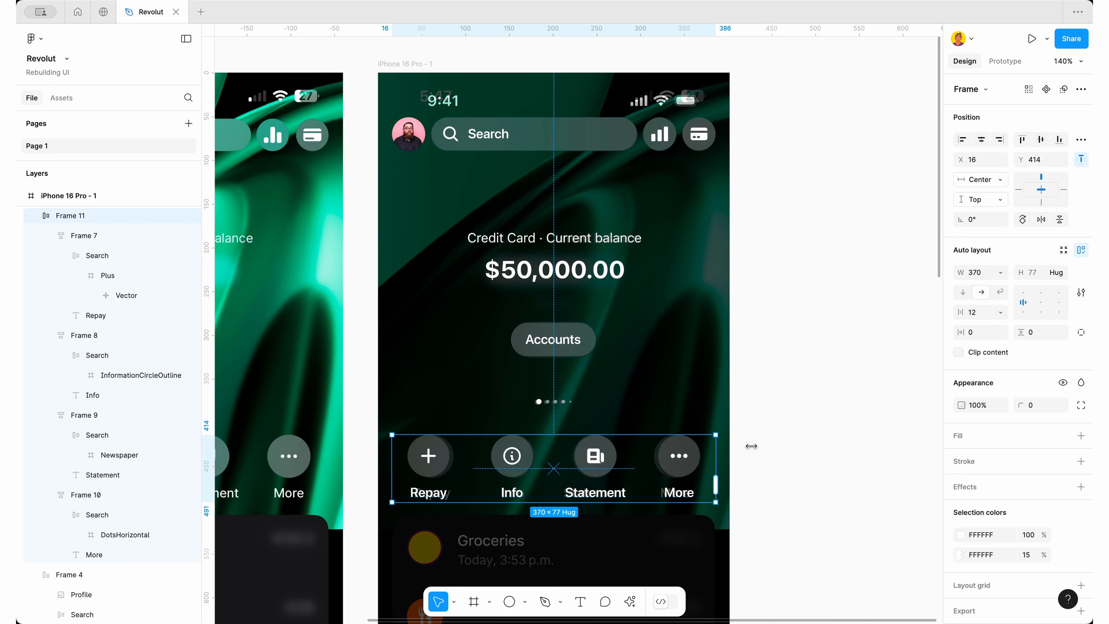
Combine the balance text, Accounts button, pagination dots and action button row into one vertical auto layout
left_click(768, 470)
left_click(539, 437)
scroll(546, 428, "down", 2)
scroll(545, 428, "left", 1)
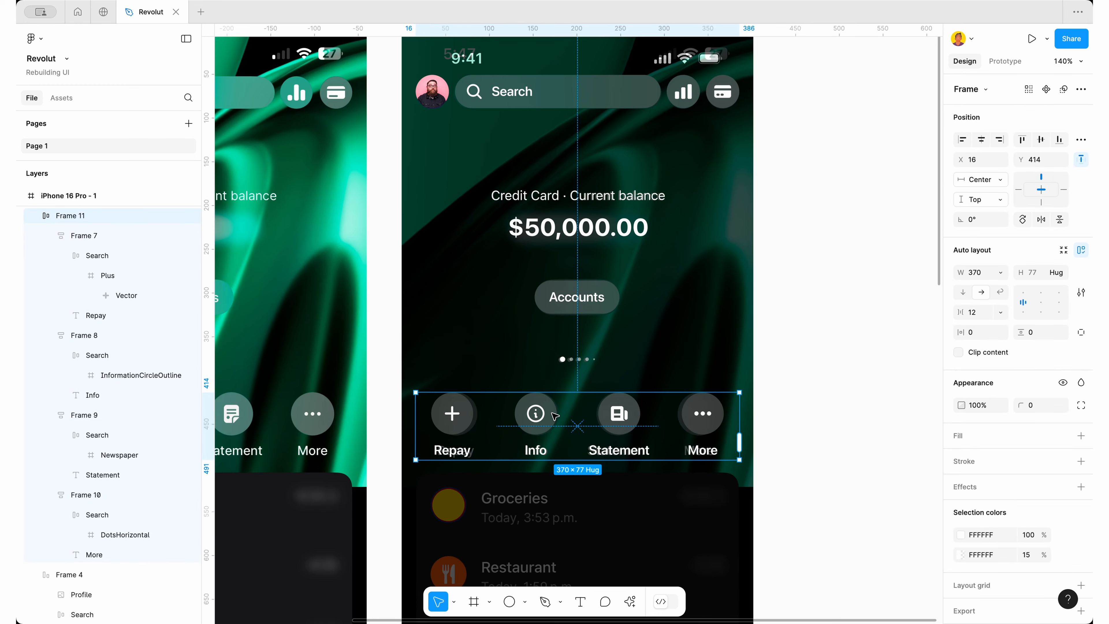
left_click(586, 360)
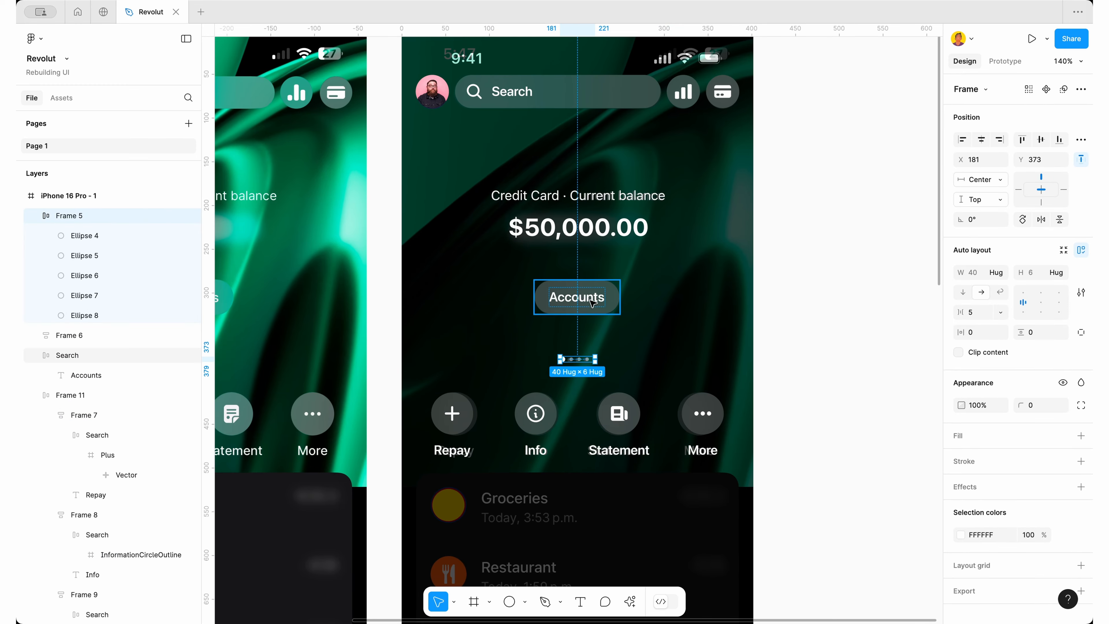
left_click(584, 231)
left_click(576, 297, "shift")
left_click(578, 360, "shift")
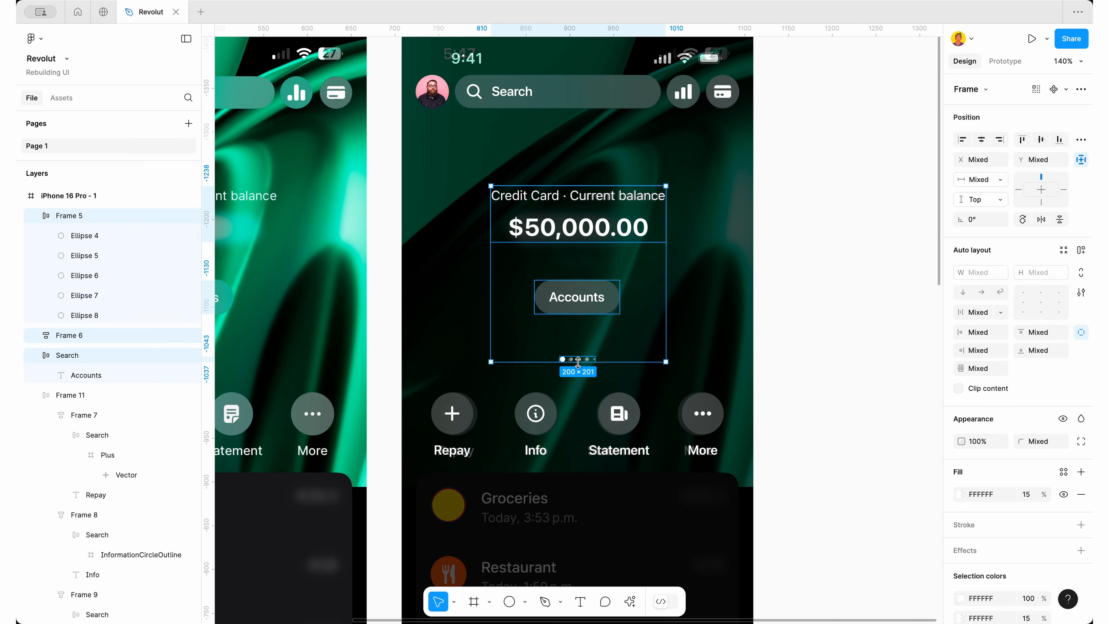
left_click(581, 392, "shift")
right_click(562, 432)
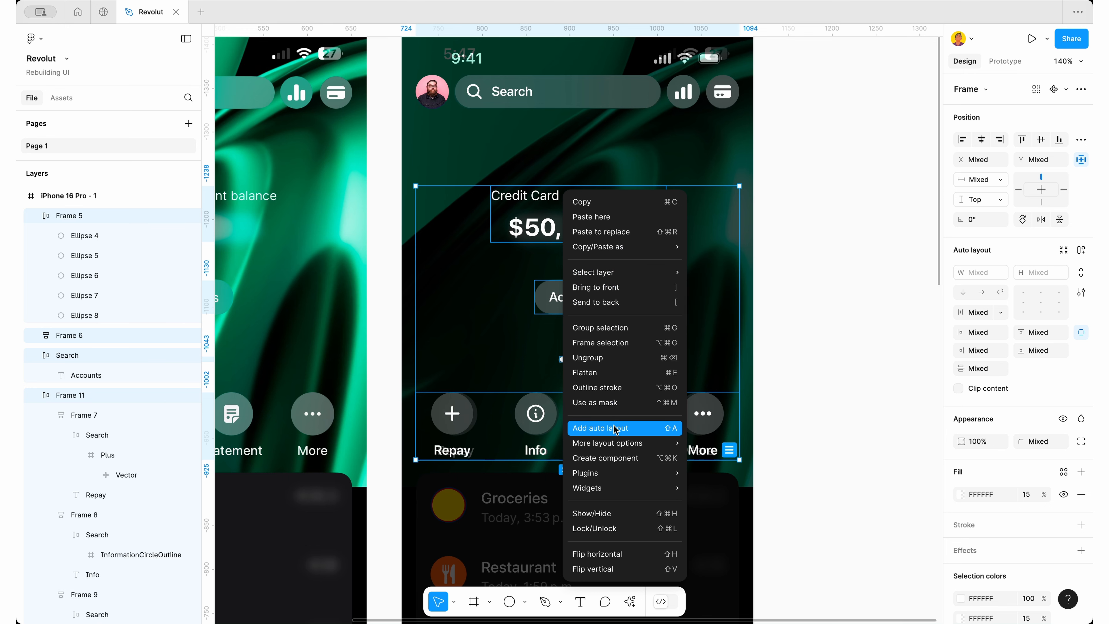
left_click(600, 428)
Nudge the new combined auto layout frame horizontally over the reference
left_click(770, 369)
left_click(548, 221)
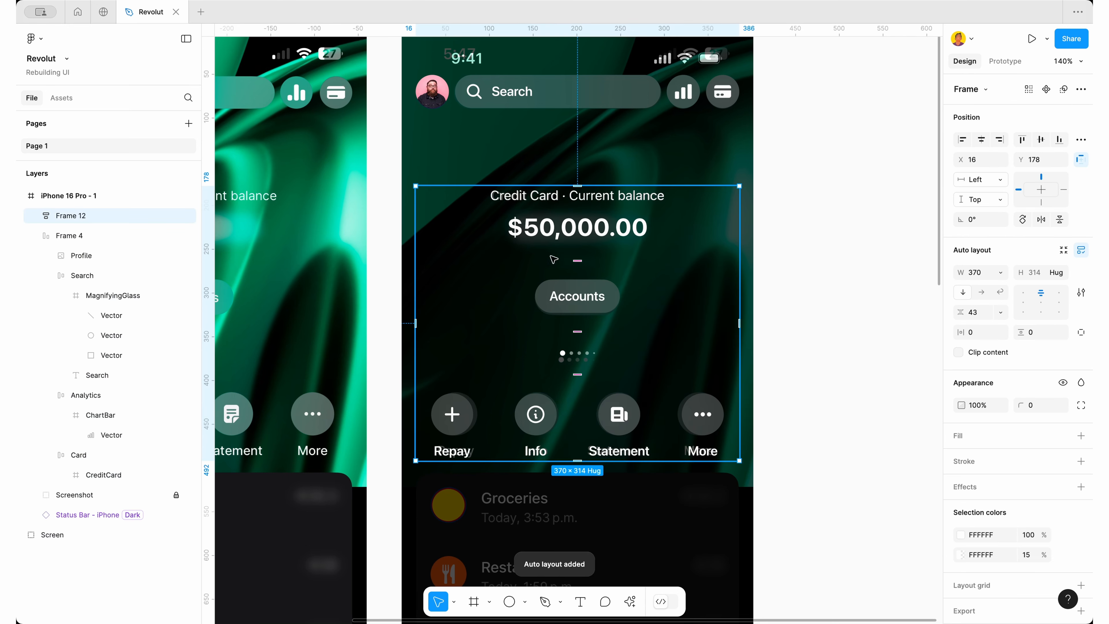
left_click_drag(580, 328, 582, 327)
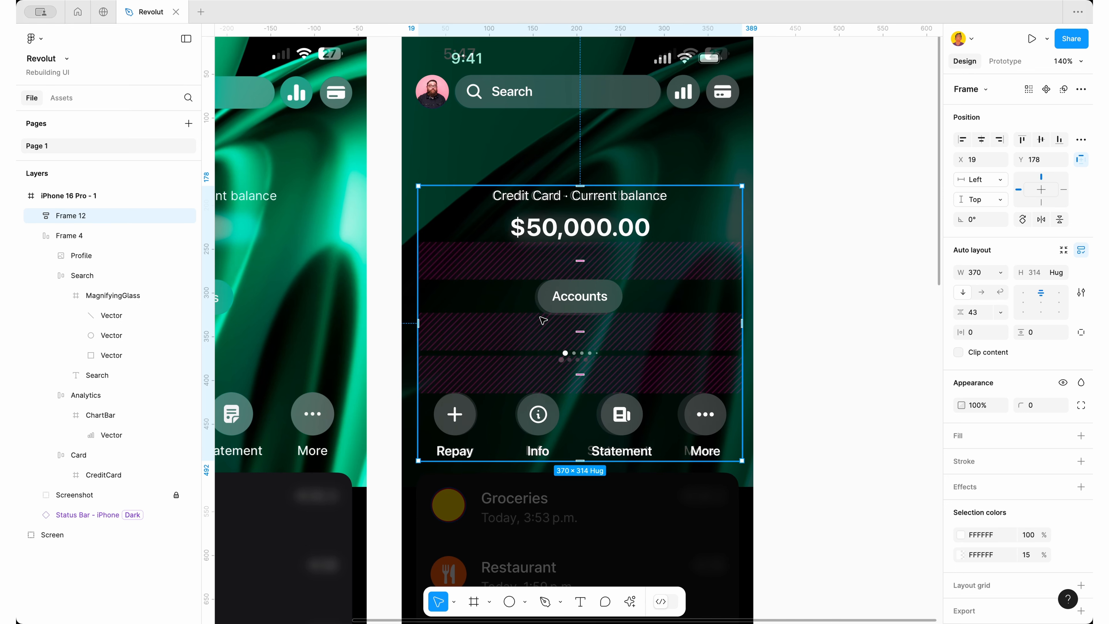
Make the balance text layers fill their frame's width and center-align both the Credit Card label and the $50,000.00 amount
left_click(581, 222)
left_click(1000, 233)
left_click(1003, 261)
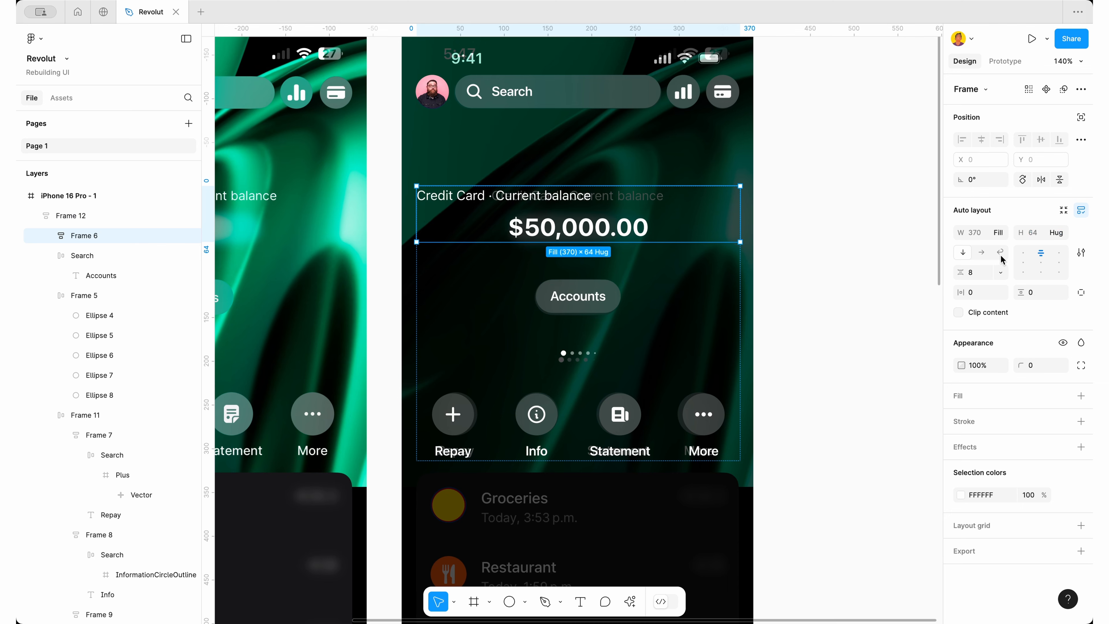
key("Return")
left_click(982, 377)
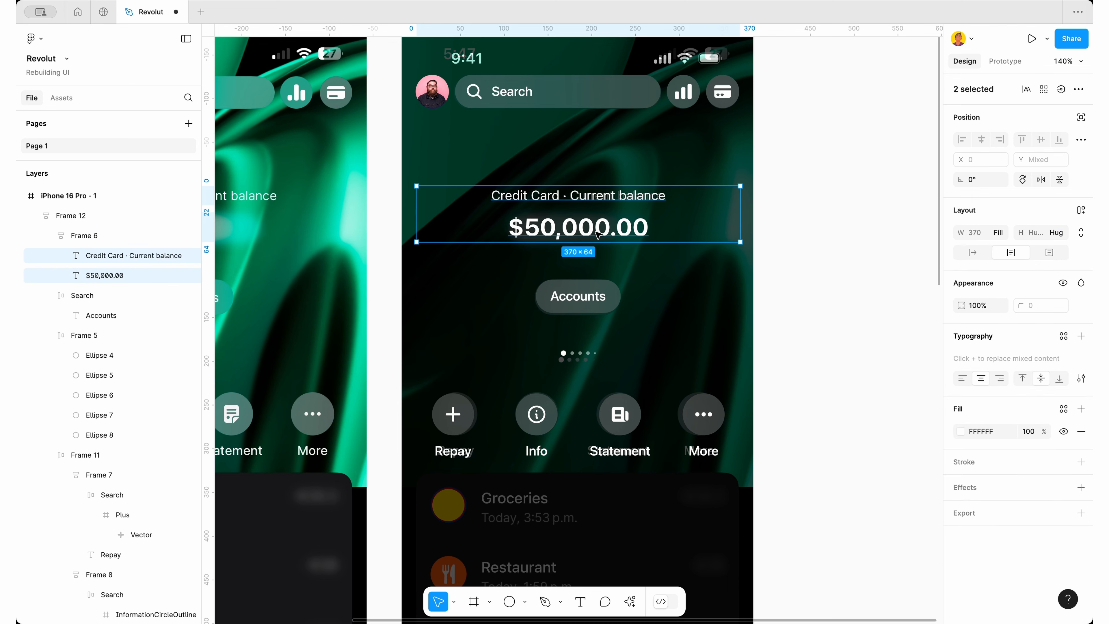
Examine the combined balance section's elements and compare them with the reference screen and its transaction list
left_click(566, 357)
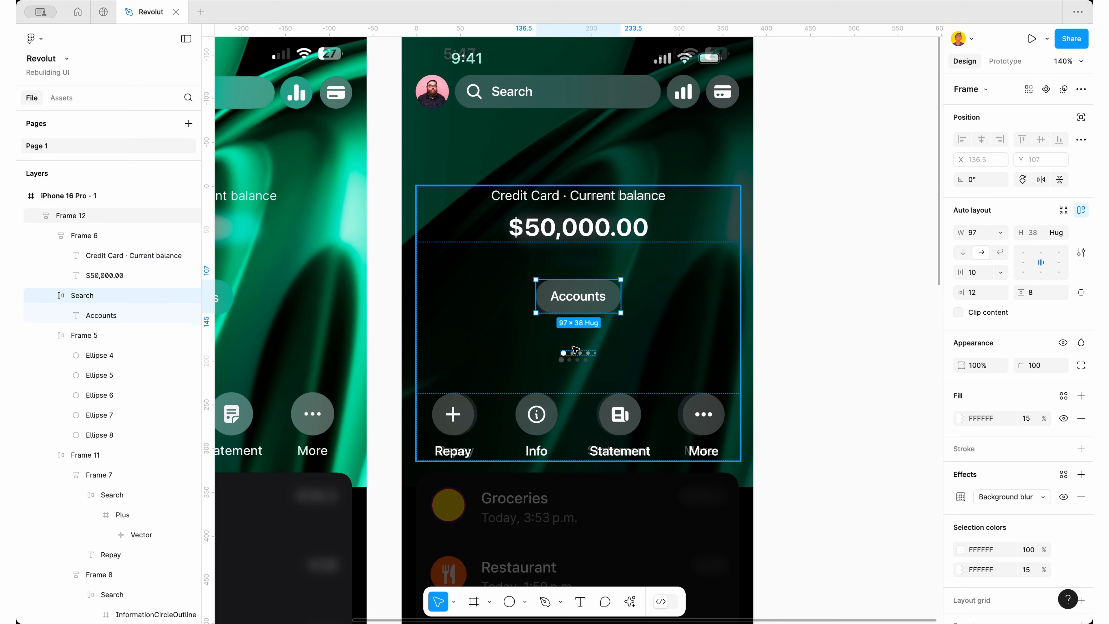
left_click(566, 356)
left_click(723, 353)
left_click(860, 408)
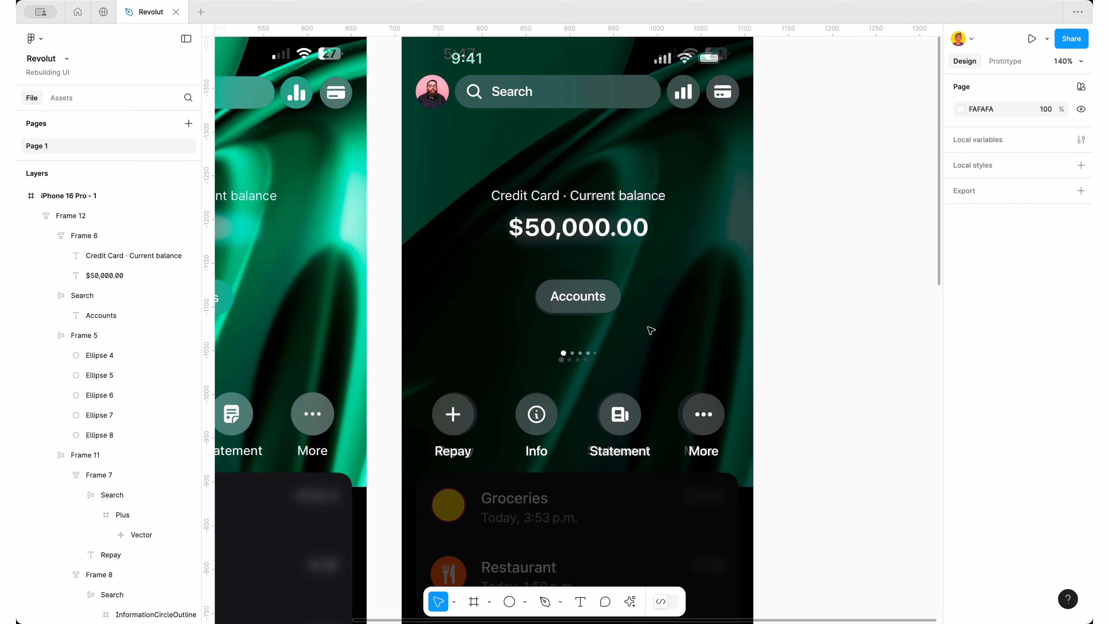
left_click(600, 298)
left_click(775, 309)
scroll(775, 310, "down", 5)
scroll(775, 309, "down", 2)
scroll(775, 309, "left", 2)
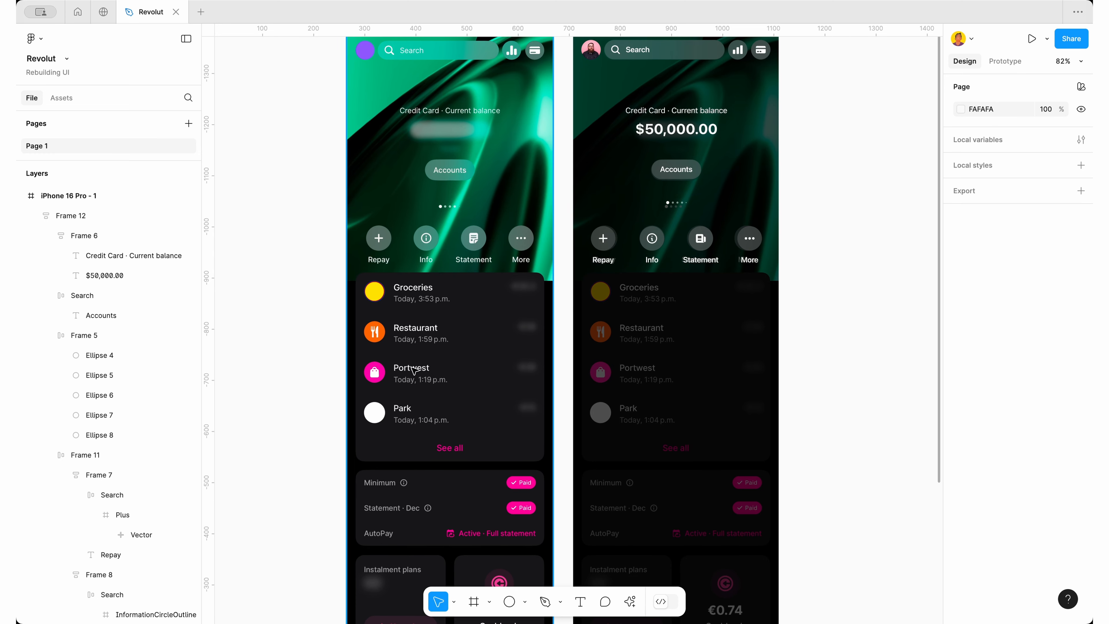
scroll(414, 371, "up", 3)
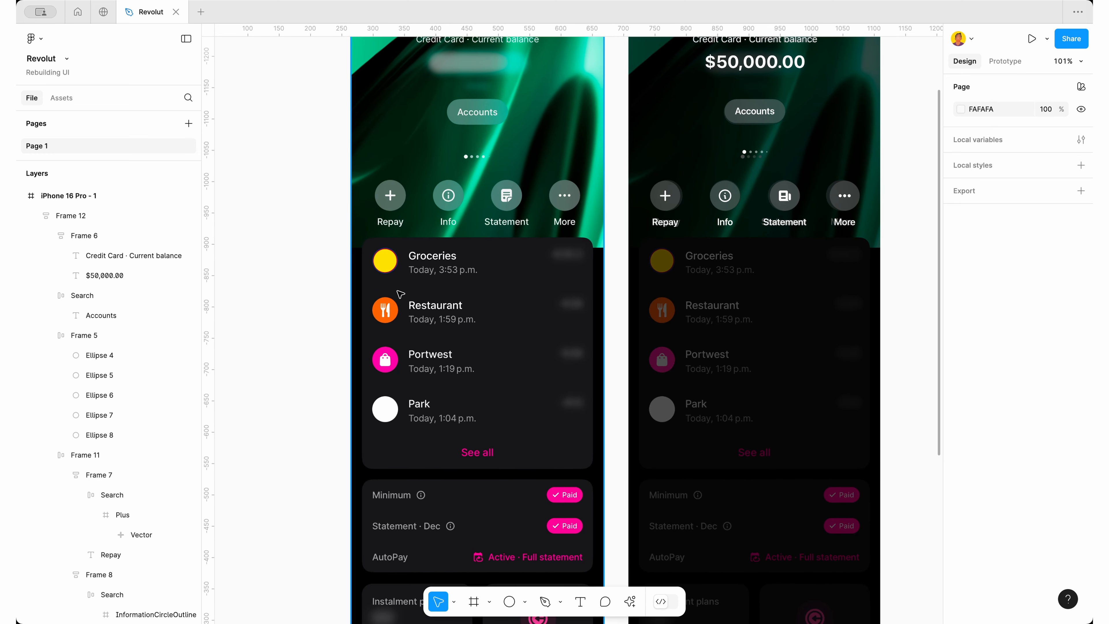
scroll(400, 293, "left", 3)
scroll(399, 293, "up", 1)
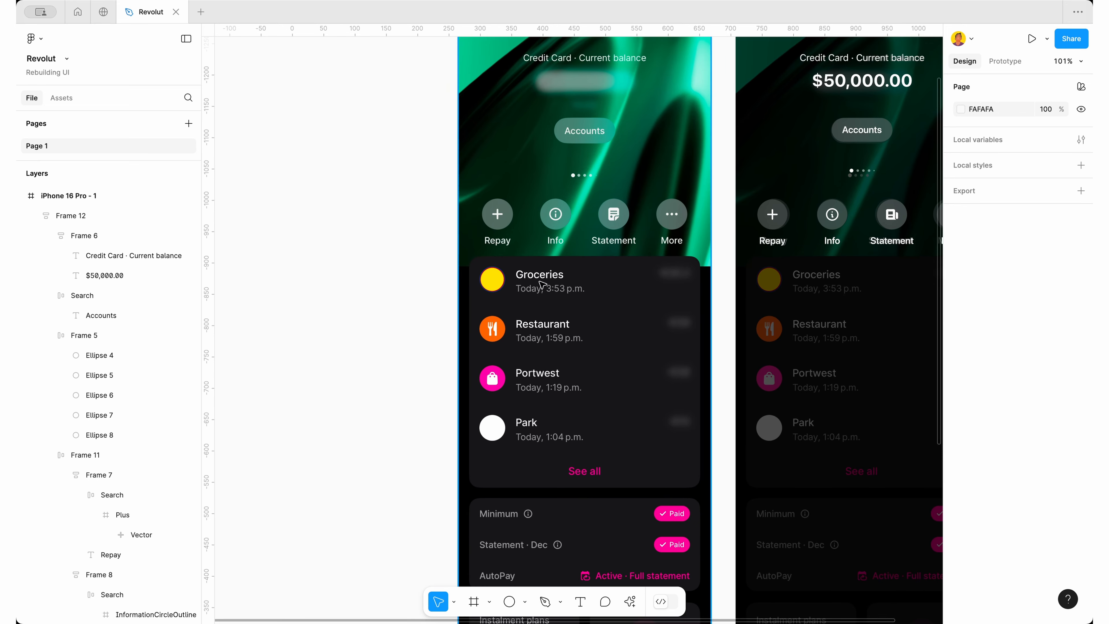
Add a text layer reading "Groceries" on the empty canvas beside the reference screen
scroll(502, 283, "left", 2)
key("t")
left_click(331, 318)
type("Gr")
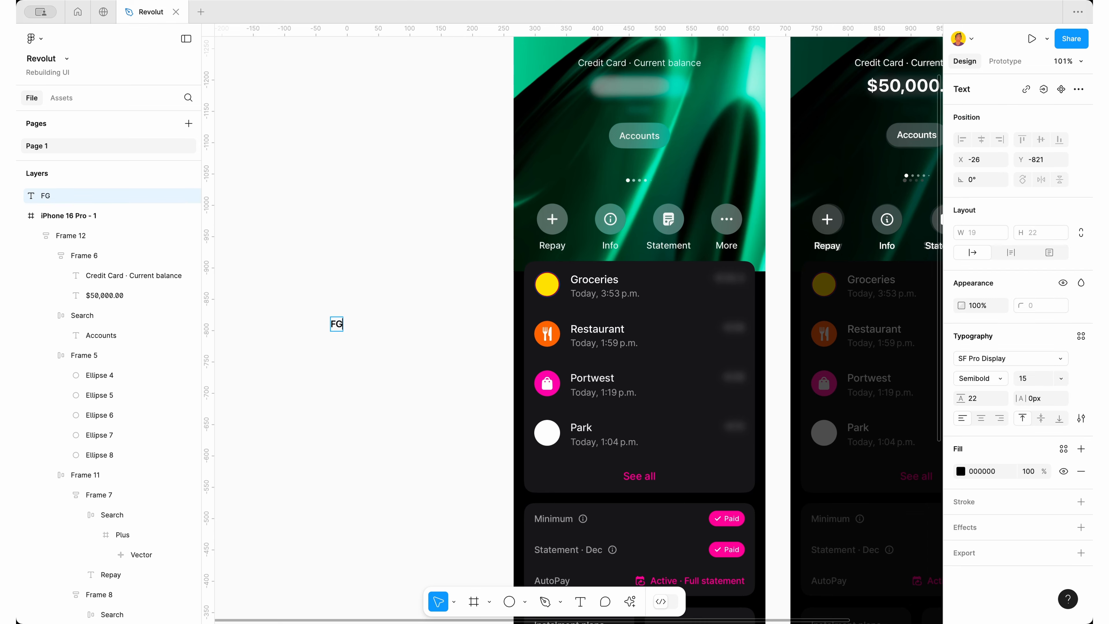
key("BackSpace")
key("BackSpace")
type("Groceries")
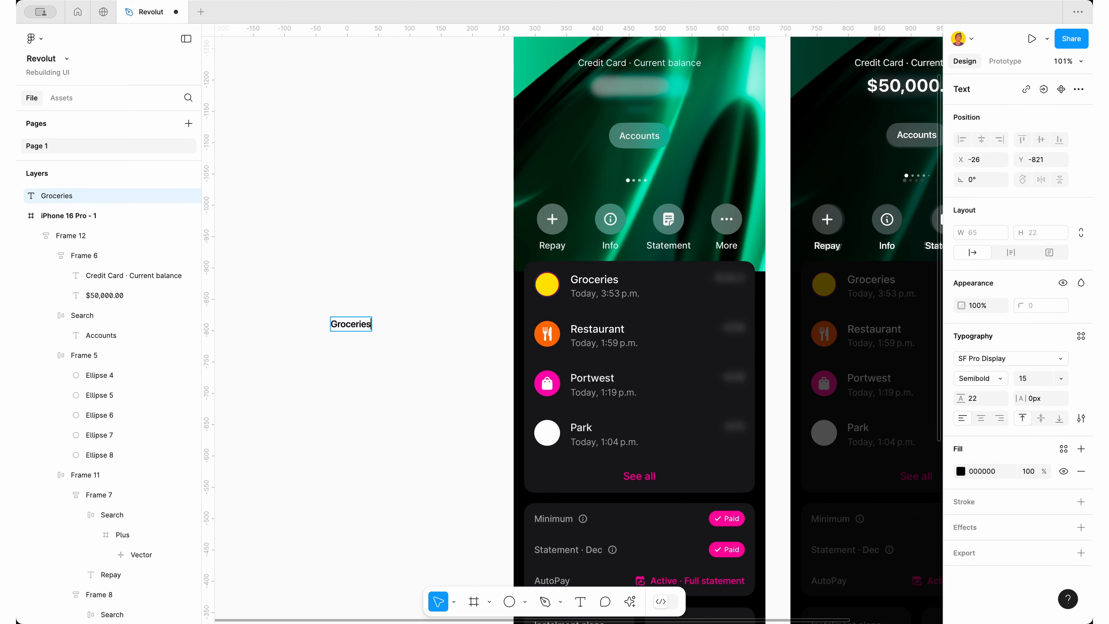
key("Escape")
Duplicate the Groceries text just below itself and change the copy to "Today, 3:53PM"
left_click_drag(353, 327, 353, 340)
double_click(353, 339)
type("Today,")
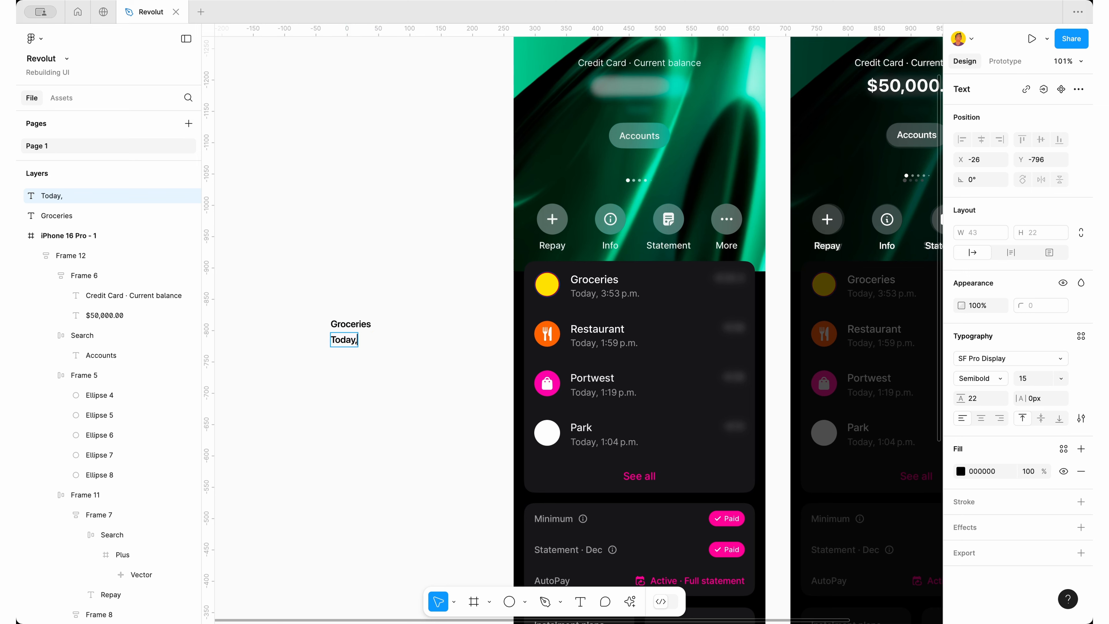
type(" 3:53PM")
left_click(356, 370)
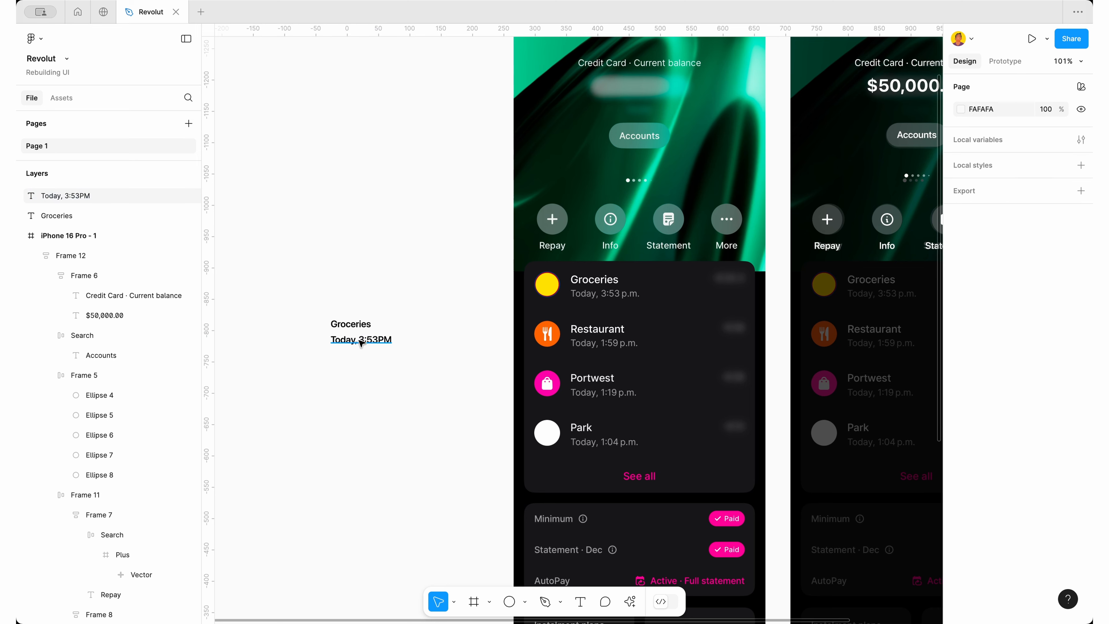
Set the font weight of the "Today, 3:53PM" text to Regular
left_click(360, 340)
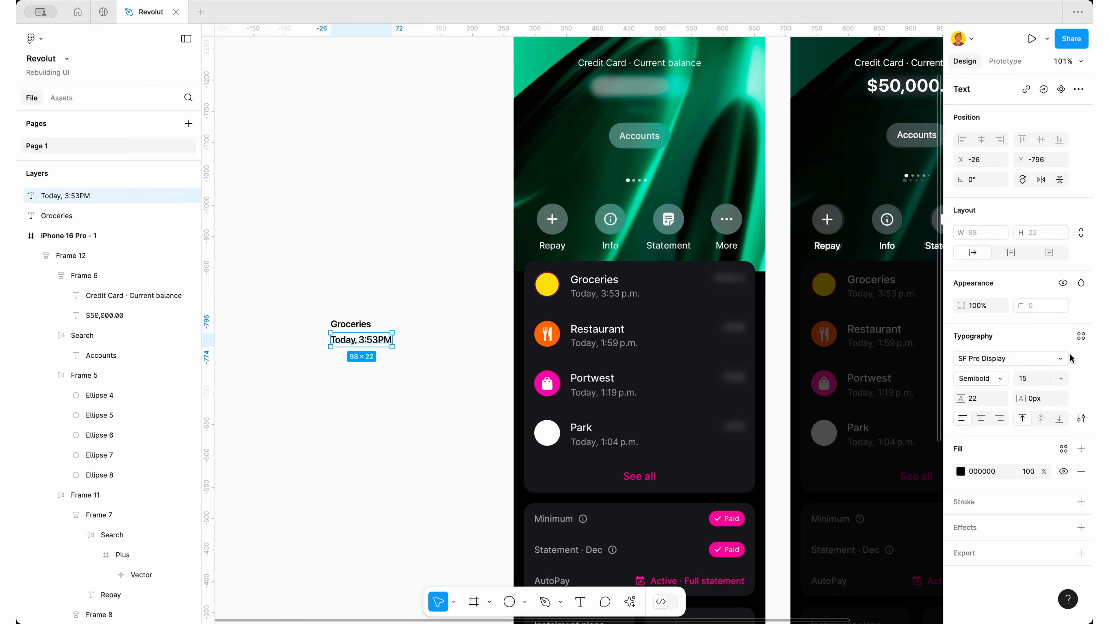
left_click(992, 381)
left_click(973, 346)
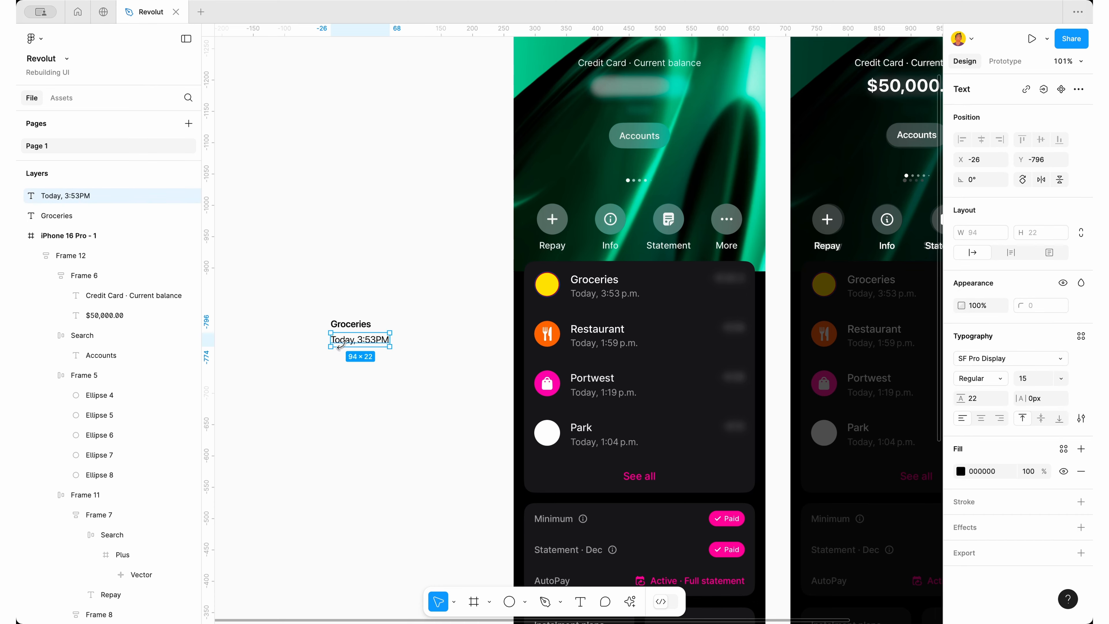
Combine the Groceries title and its date line into a vertical auto layout
left_click_drag(338, 376, 341, 332)
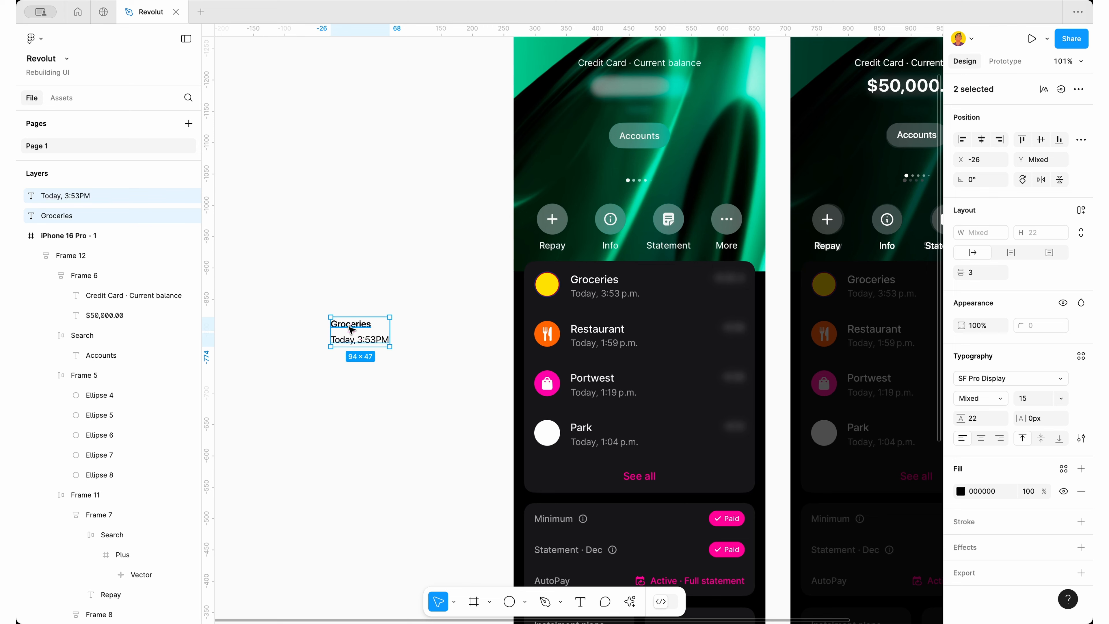
key("shift+a")
scroll(346, 371, "left", 1)
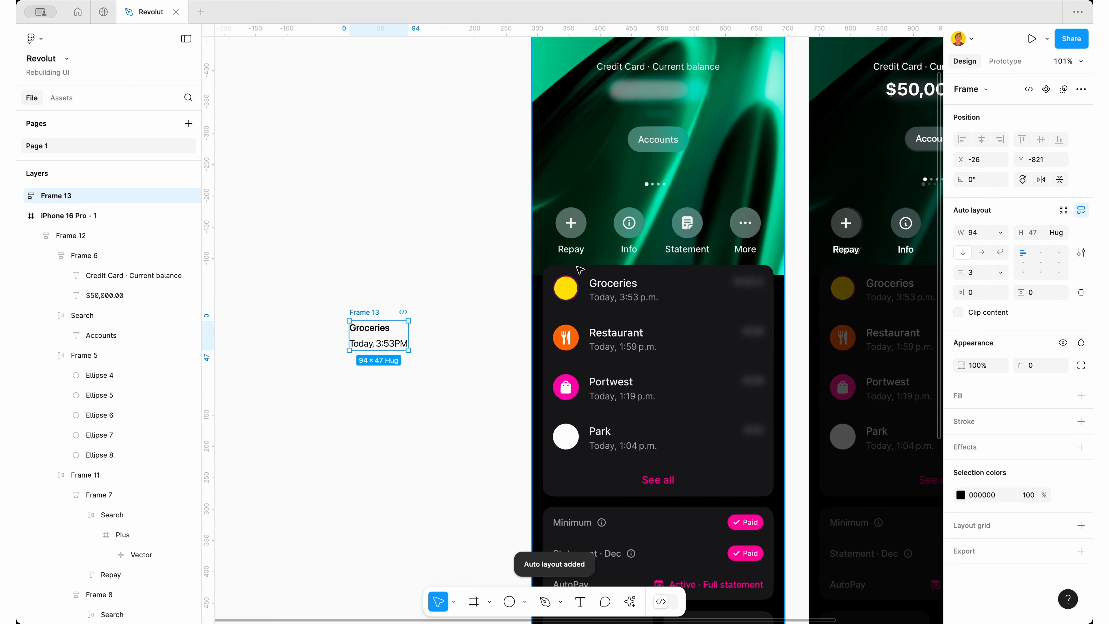
Draw a 41 × 41 circle near the transaction text and place it over the reference's yellow Groceries icon
left_click(315, 423)
key("o")
left_click_drag(324, 376, 349, 396)
scroll(584, 271, "up", 4)
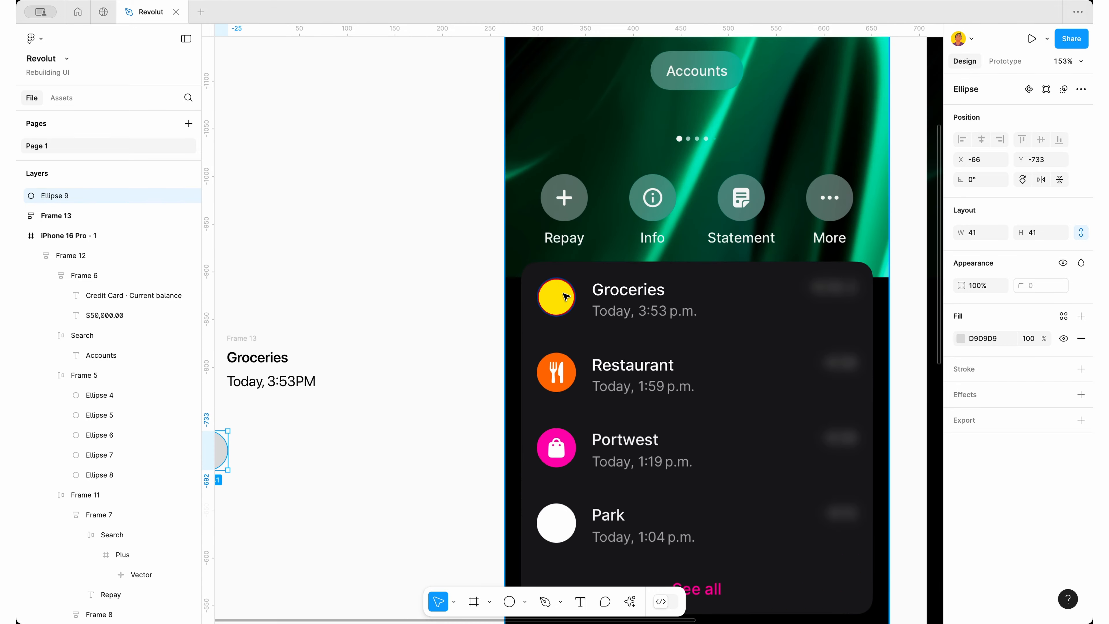
scroll(254, 431, "down", 5)
left_click_drag(236, 442, 423, 346)
scroll(424, 355, "up", 5)
scroll(423, 347, "up", 5)
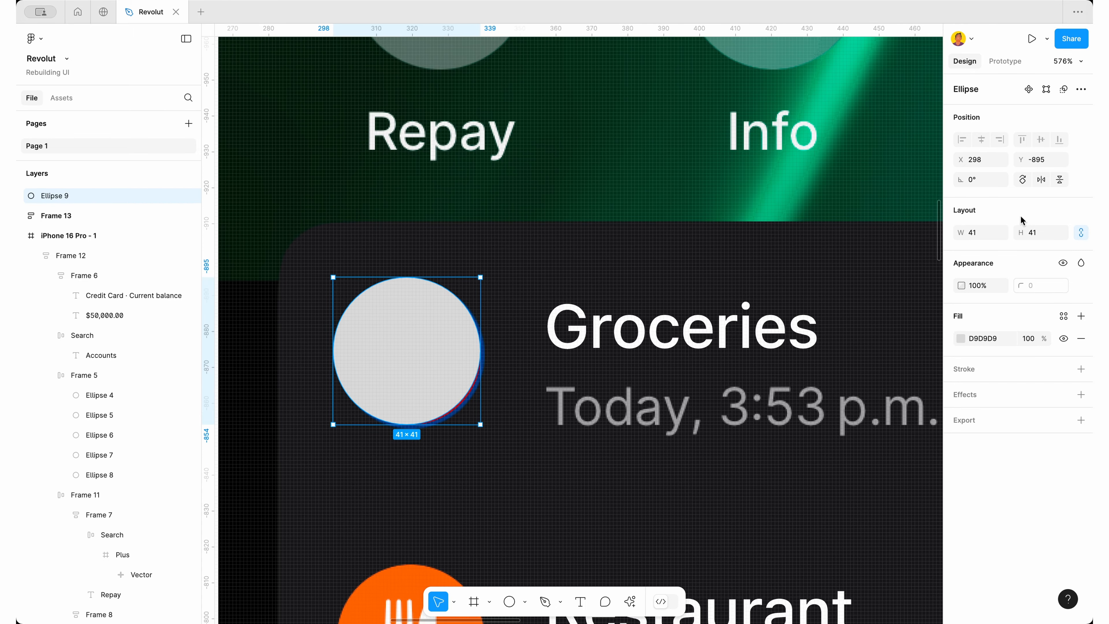
Try a 38 × 38 size for the circle and nudge it over the yellow Groceries icon
left_click(973, 232)
type("39")
key("Return")
key("Down")
key("Return")
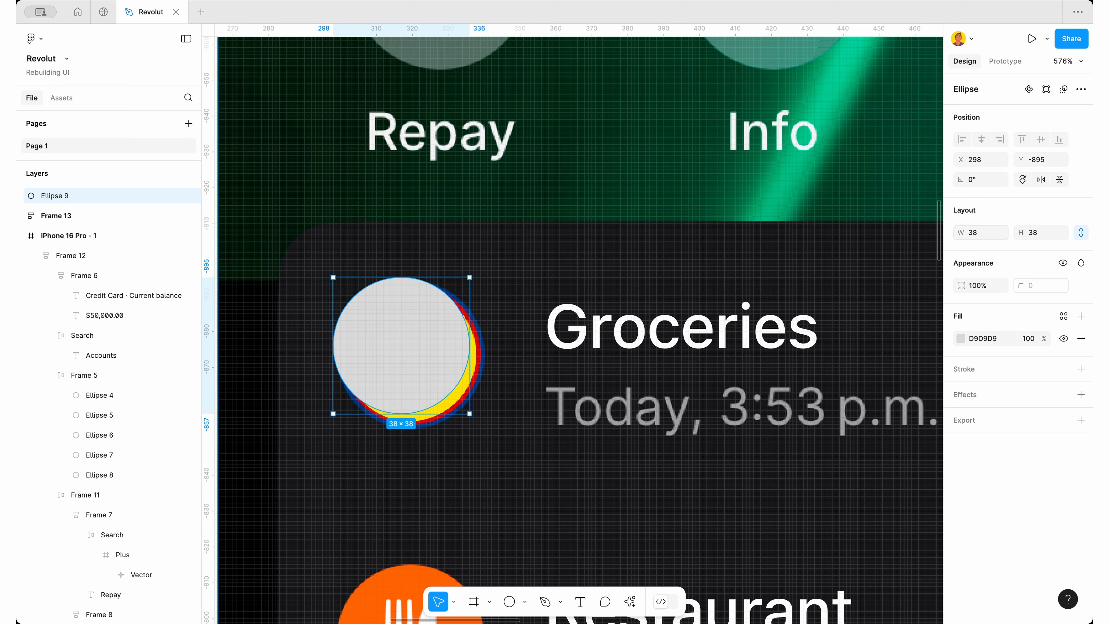
key("Right")
key("Right")
key("Up")
key("Down")
key("Left")
key("Left")
key("Down")
key("Right")
key("Up")
key("Down")
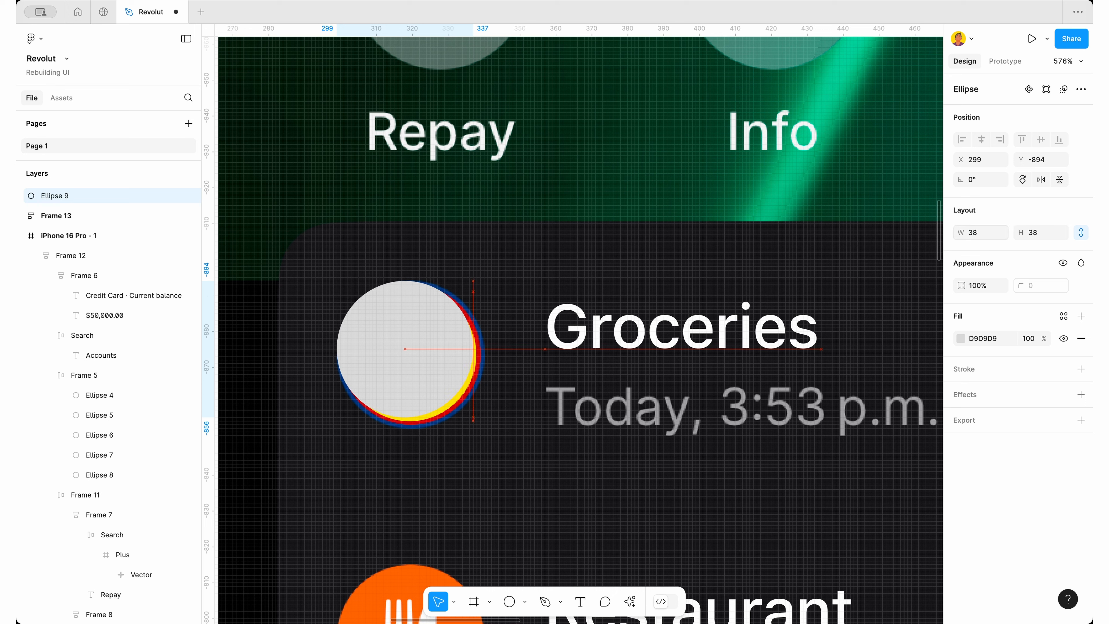
key("Right")
key("Left")
key("Down")
Set the circle's size to 40 × 40 and nudge it to X 300, Y -894 over the Groceries icon
left_click(975, 234)
key("Up")
key("Up")
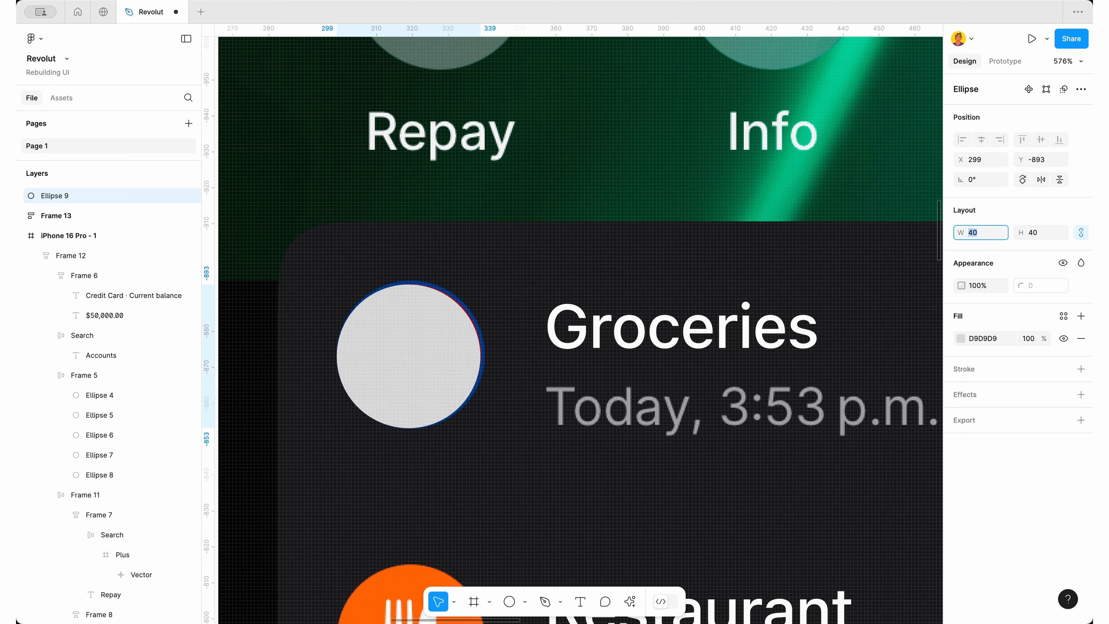
key("Return")
key("Up")
key("Right")
Move the circle off the reference to the left side of the Groceries text frame on the canvas
scroll(480, 350, "left", 7)
scroll(487, 338, "down", 10)
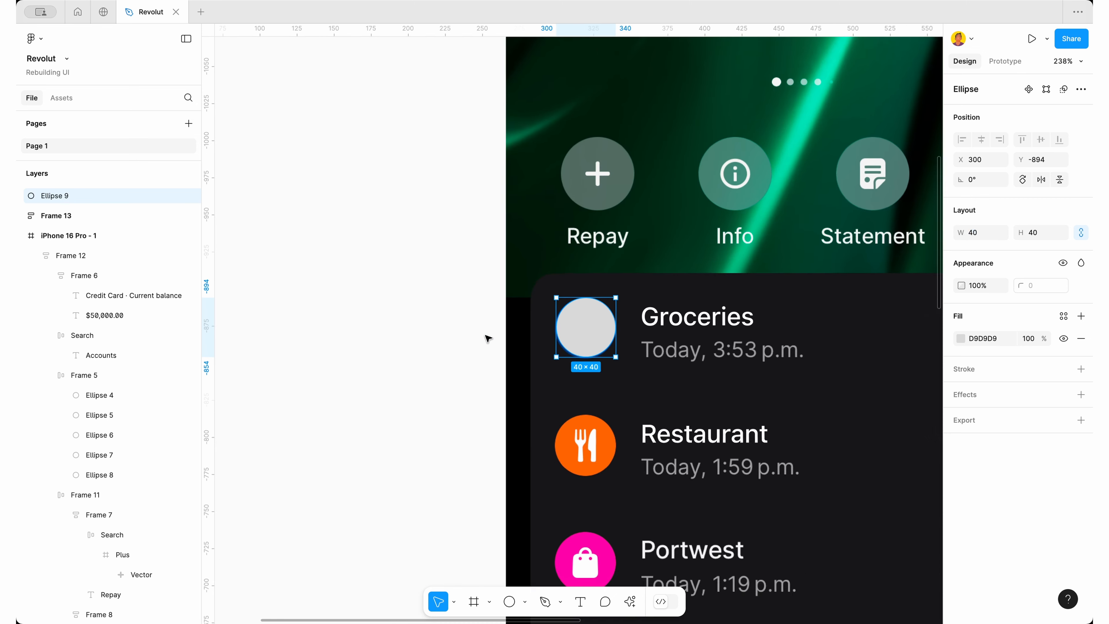
left_click_drag(617, 332, 361, 395)
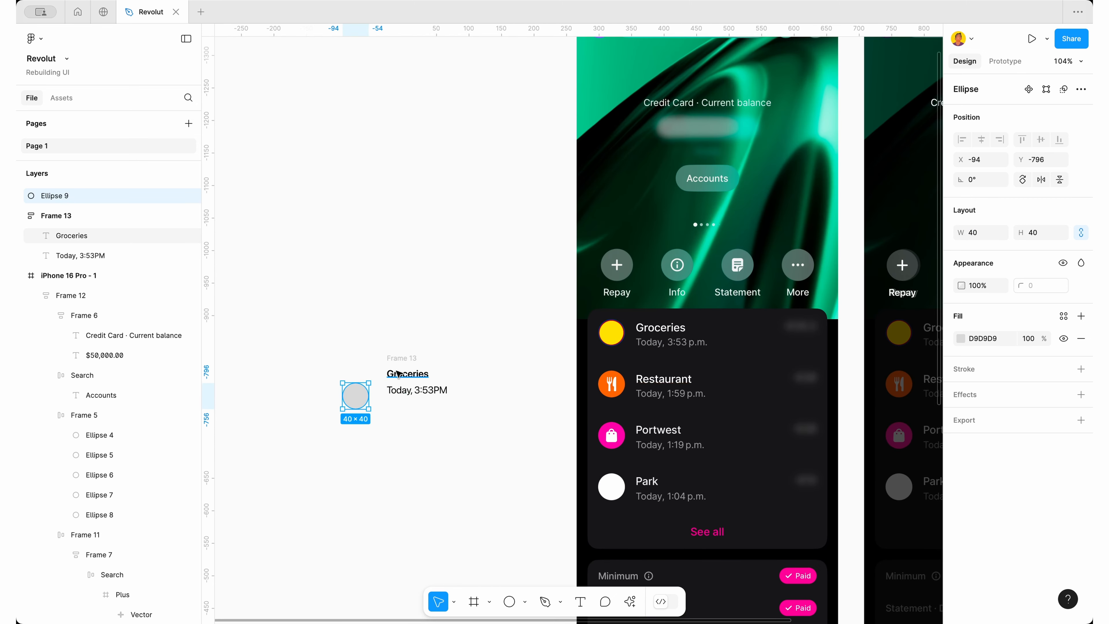
Combine the grey circle and the Groceries text frame in a horizontal auto layout with a gap of 17
left_click(401, 356)
left_click(356, 384, "shift")
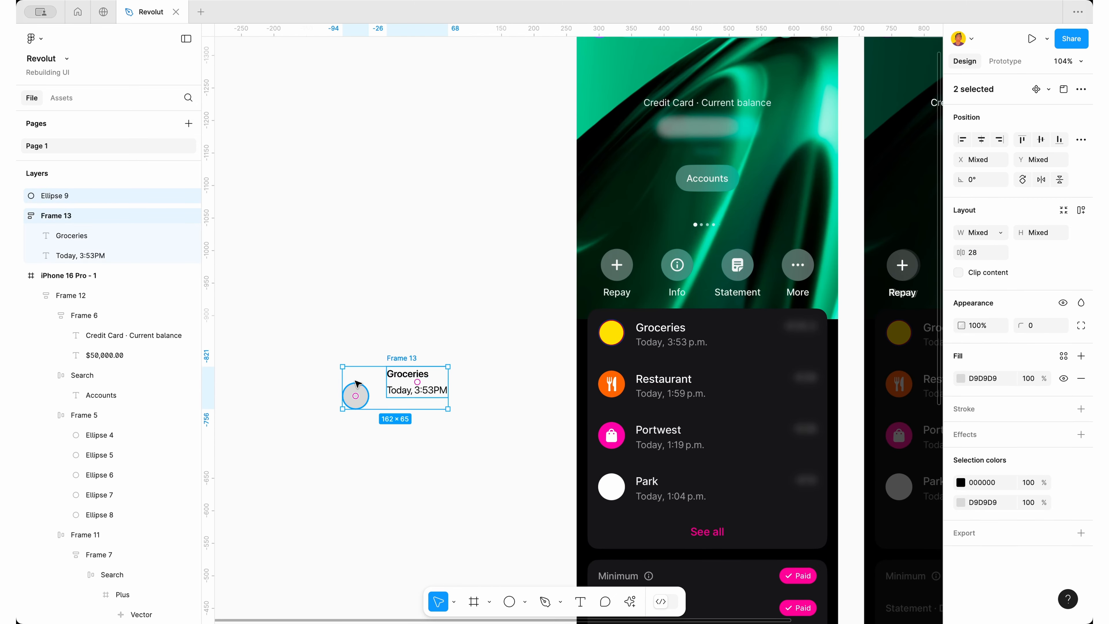
key("shift+a")
left_click(973, 272)
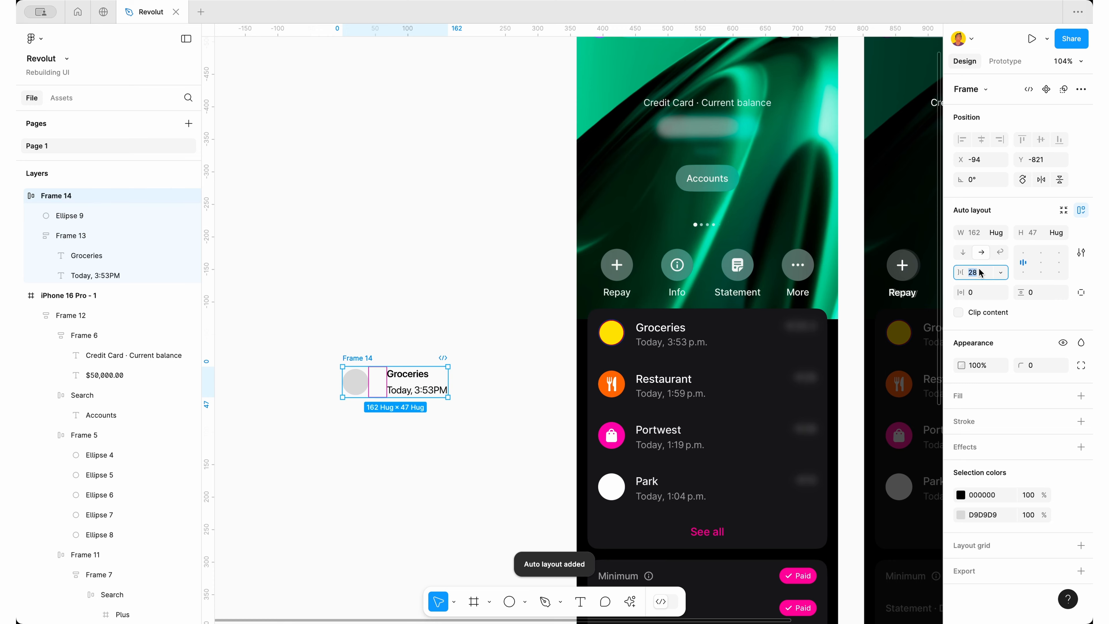
type("17")
key("Return")
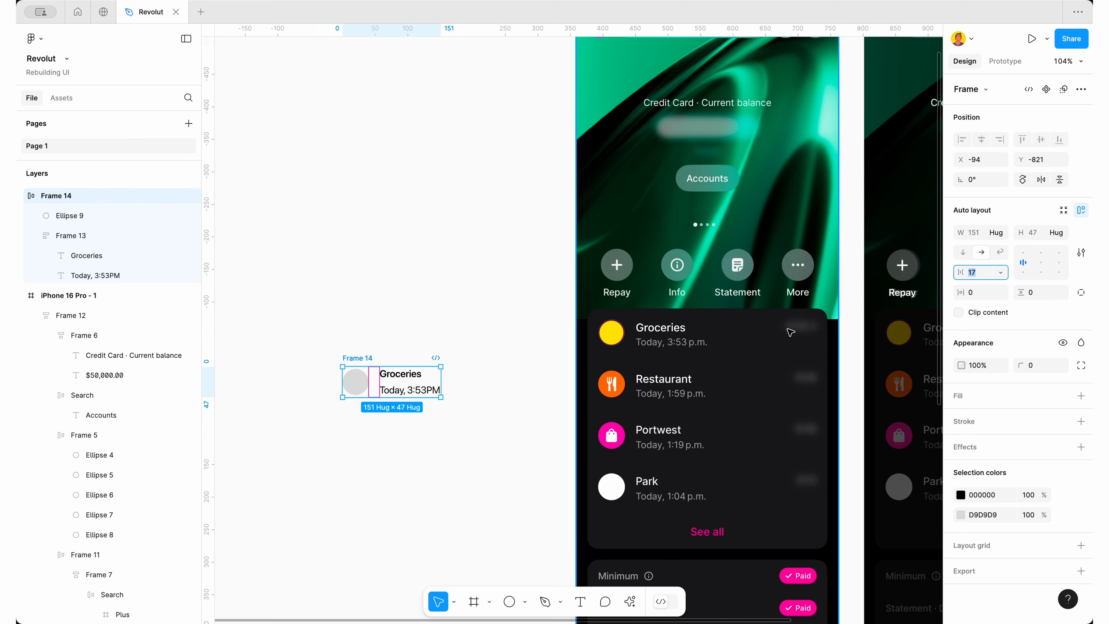
Move the circle-and-text auto layout frame farther left on the canvas, away from the reference screen
scroll(374, 432, "up", 4)
scroll(396, 340, "down", 5)
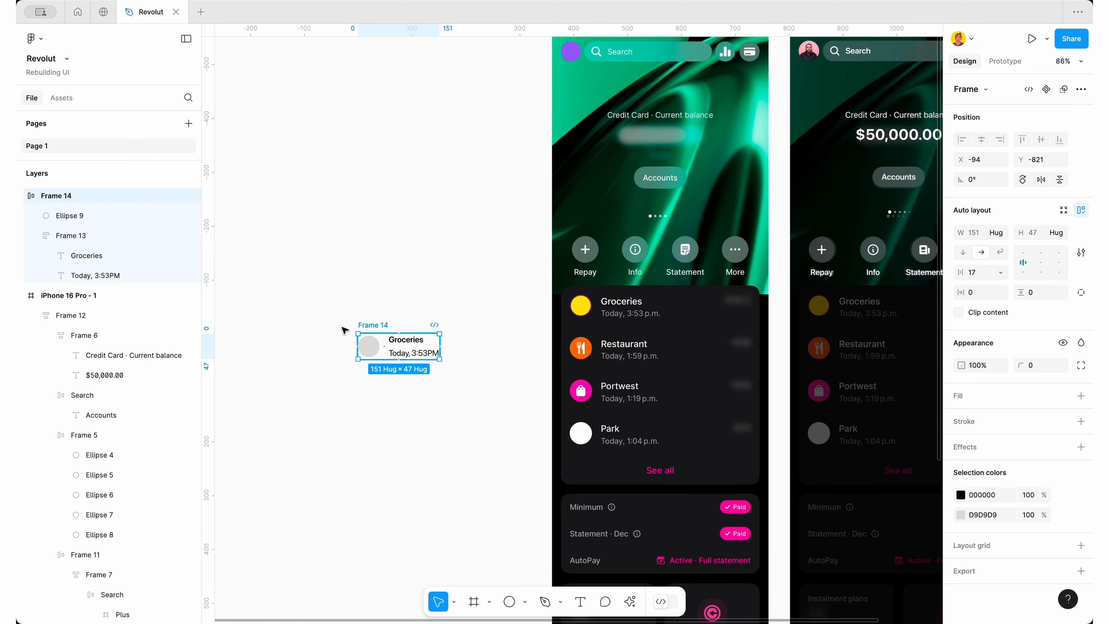
left_click_drag(372, 327, 235, 327)
key("Escape")
left_click(280, 348)
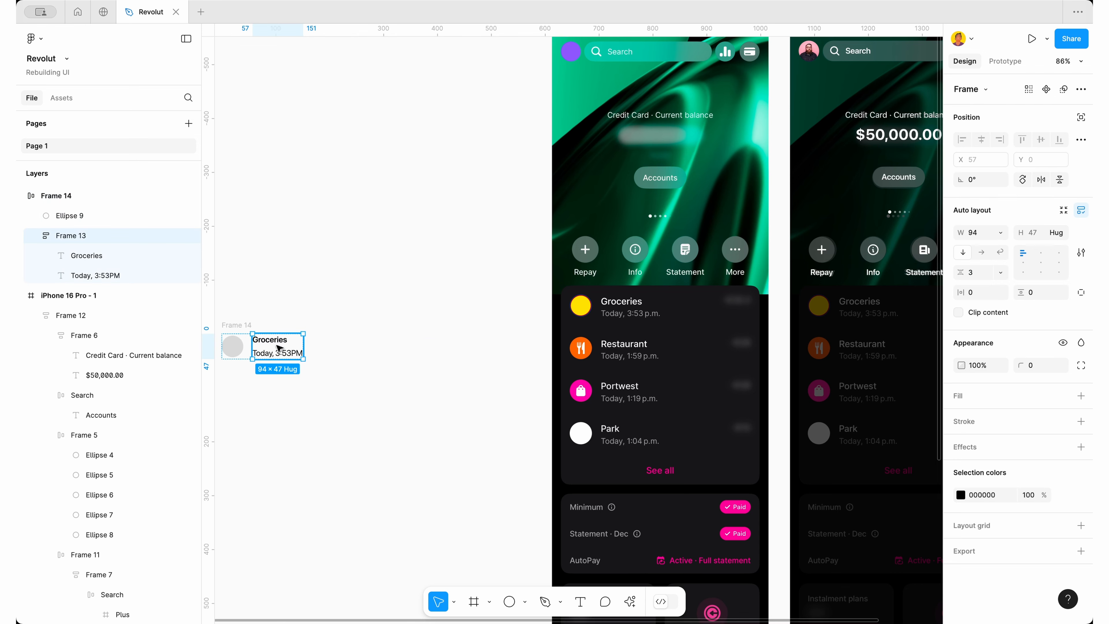
left_click(270, 340)
left_click(364, 345)
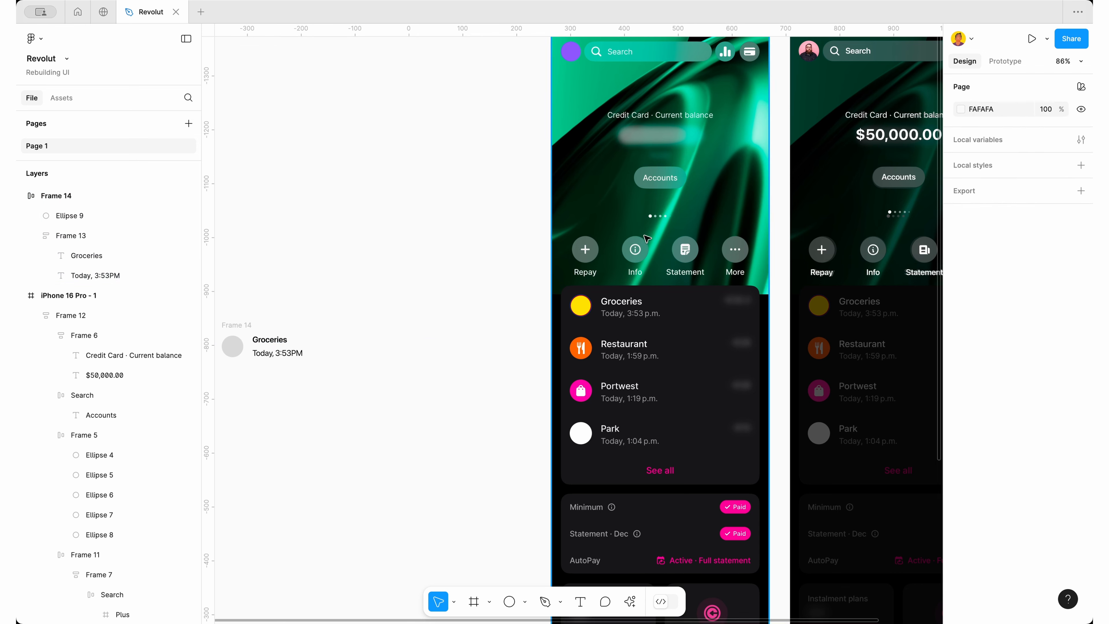
double_click(271, 343)
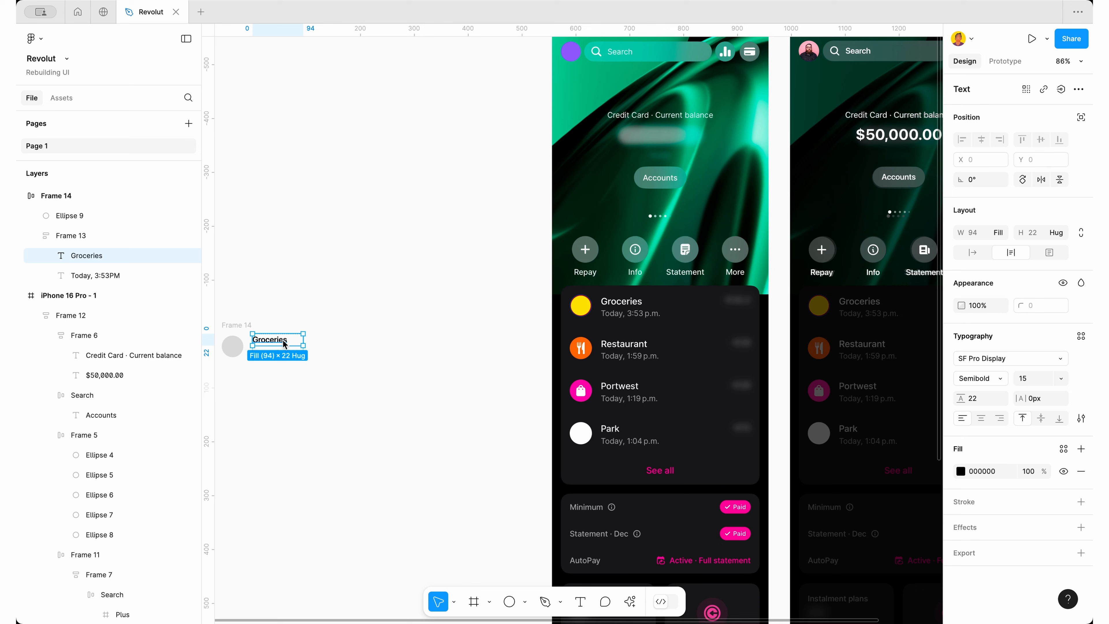
left_click(377, 329)
key("super+v")
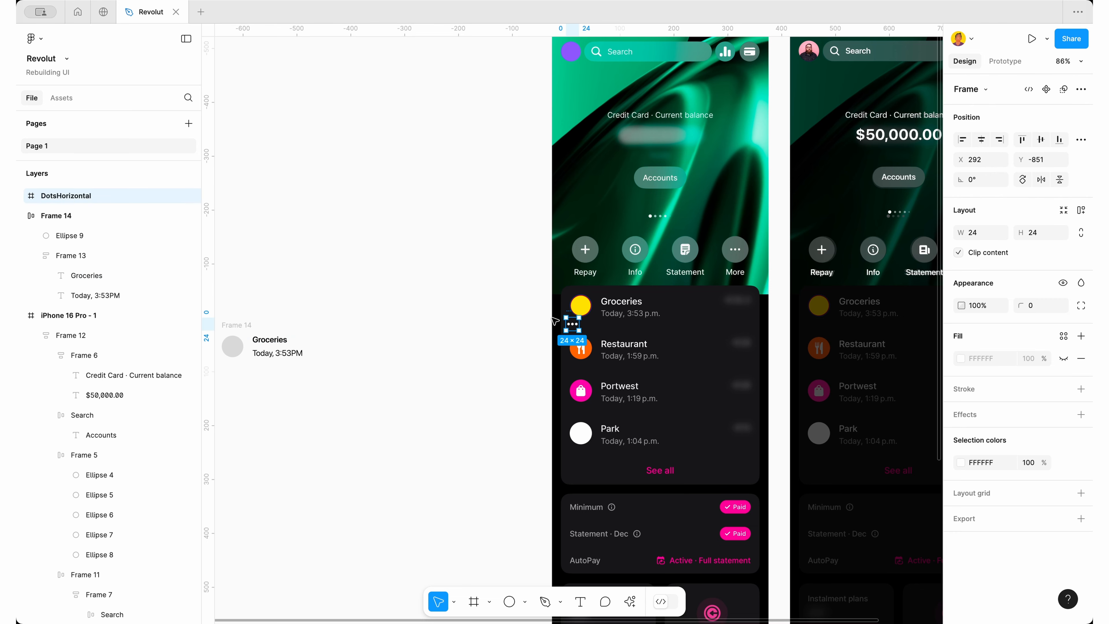
key("Delete")
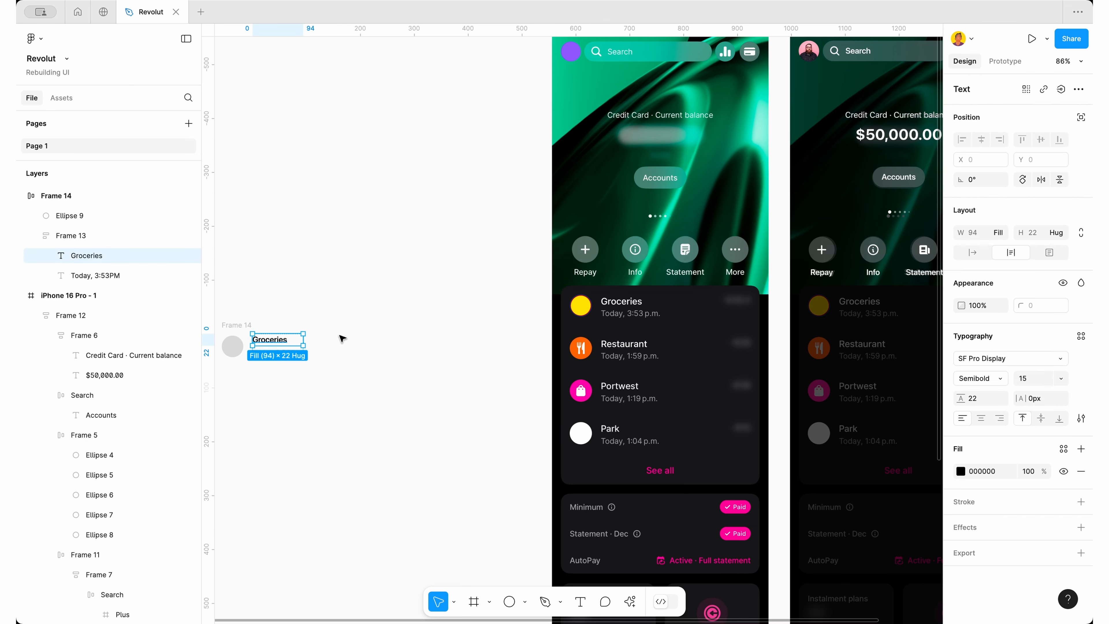
Duplicate the Groceries text to the right of the row, change it to $68.99 and give it auto width
key("super+d")
left_click_drag(280, 354, 374, 341)
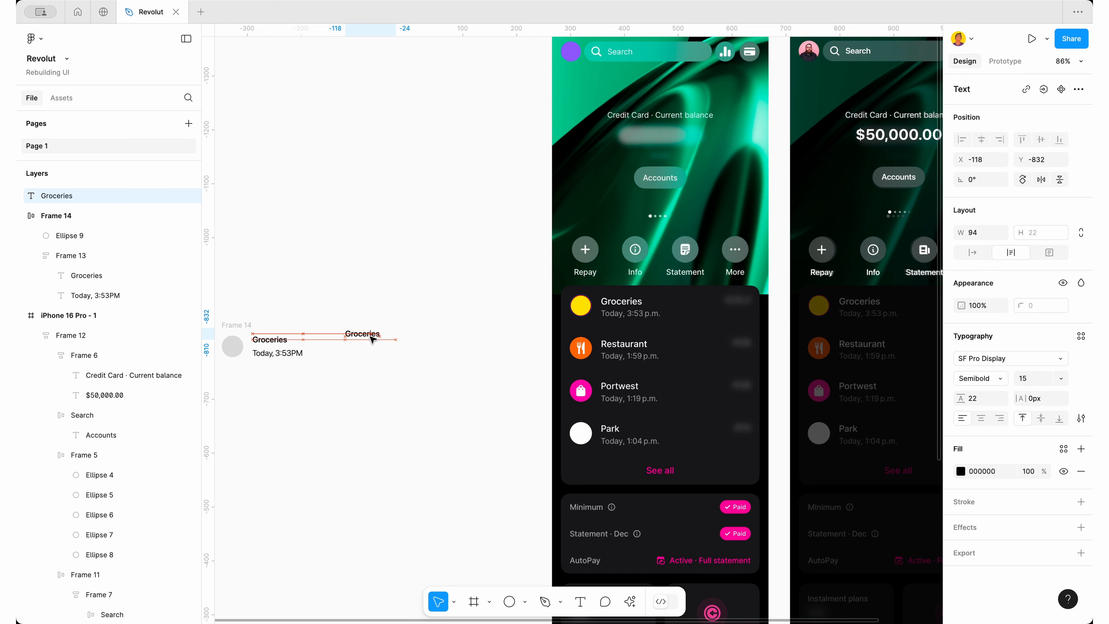
double_click(373, 341)
type("$68.99")
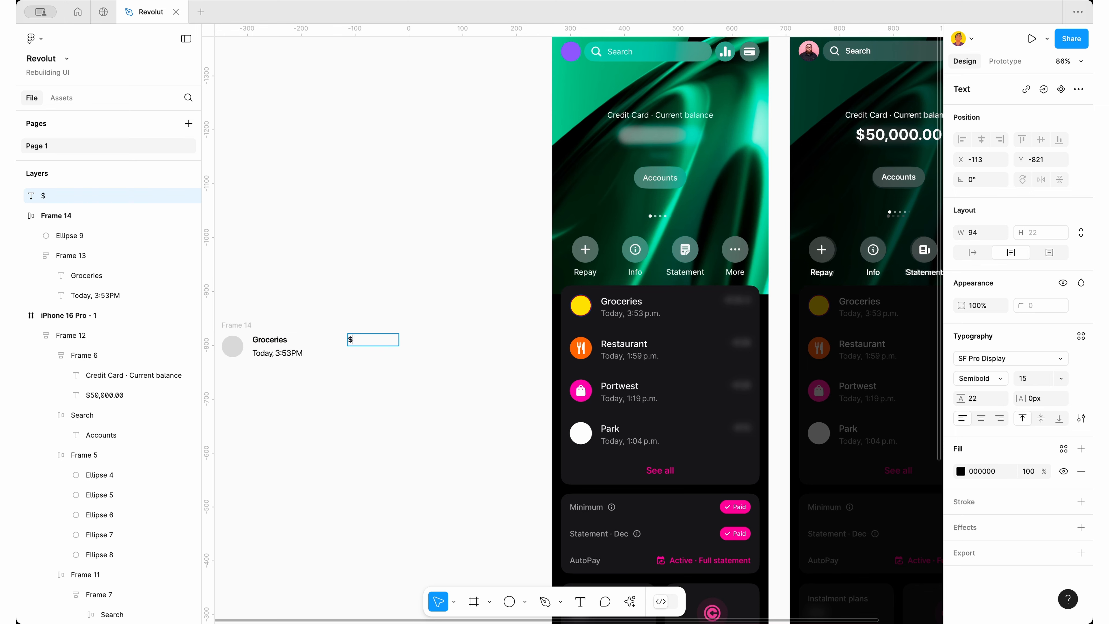
key("Escape")
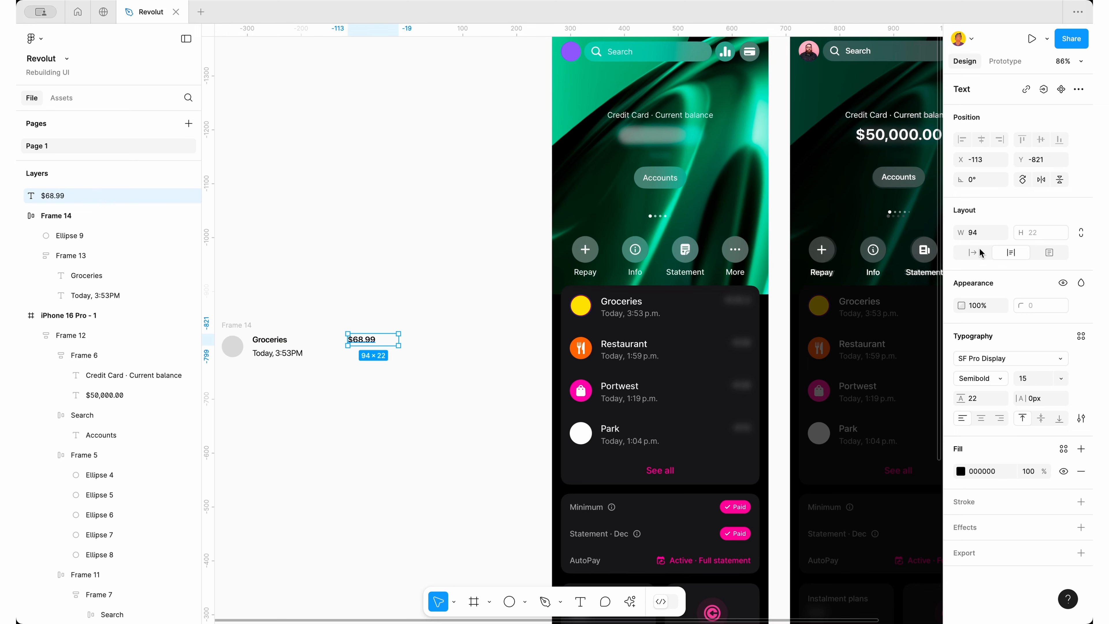
Move the circle-and-text frame to X -336, Y -833 so it is vertically centred with the $68.99 price
scroll(456, 371, "left", 5)
left_click(507, 280)
left_click_drag(537, 282, 313, 375)
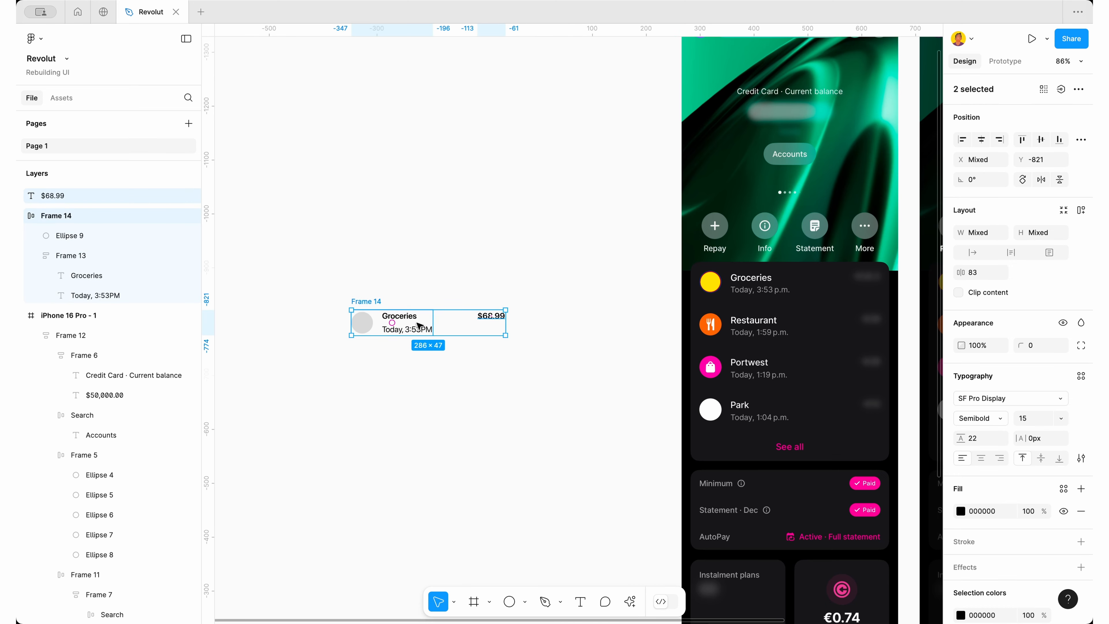
left_click(418, 371)
scroll(402, 300, "up", 3)
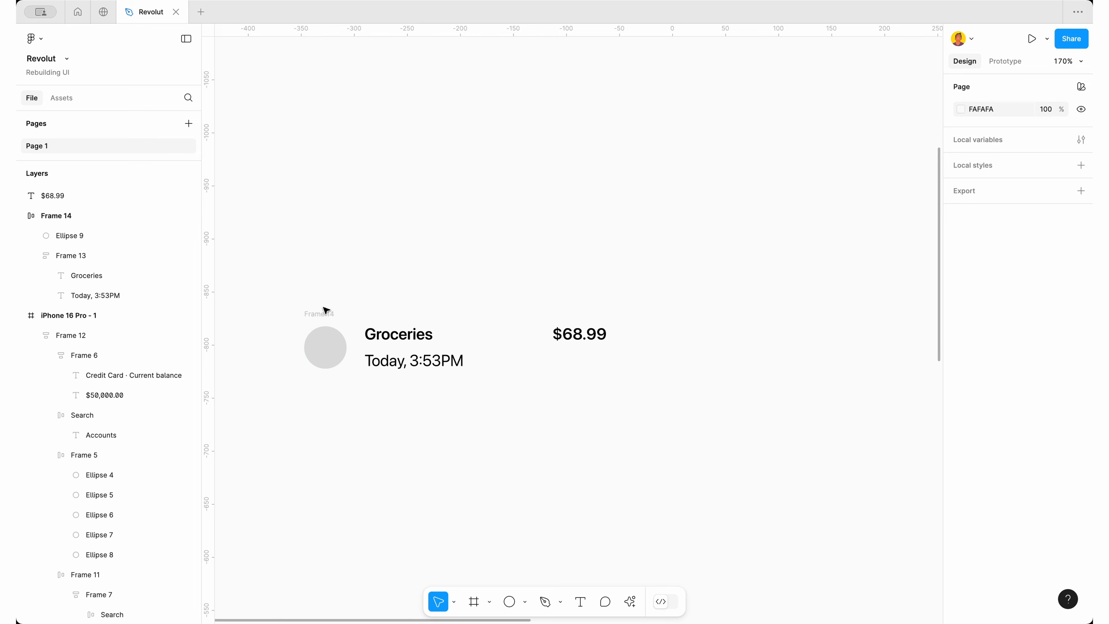
mouse_move(326, 311)
left_mouse_down()
mouse_move(337, 288)
mouse_move(338, 297)
left_mouse_up()
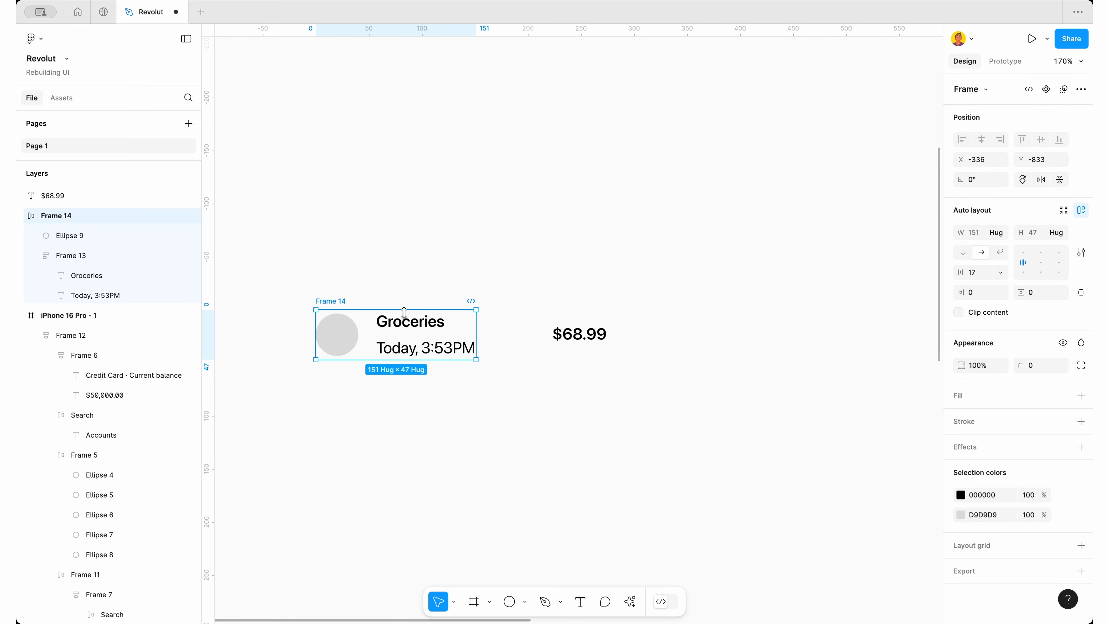
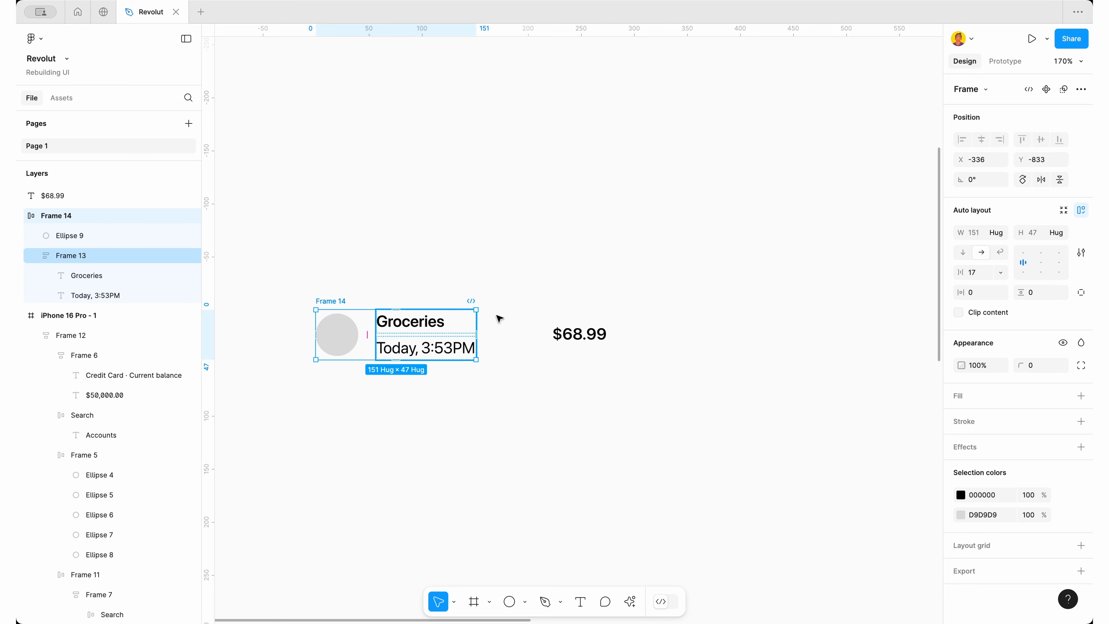
Wrap the circle-and-text frame and the $68.99 price together in one horizontal auto layout row
left_click(578, 334)
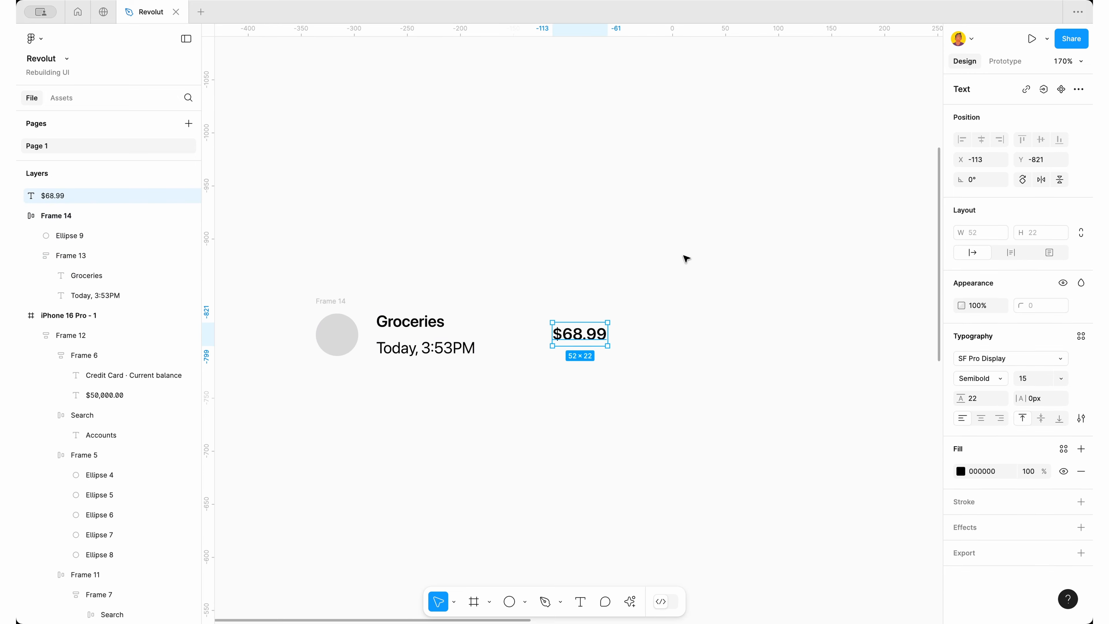
left_click_drag(685, 256, 248, 480)
right_click(436, 333)
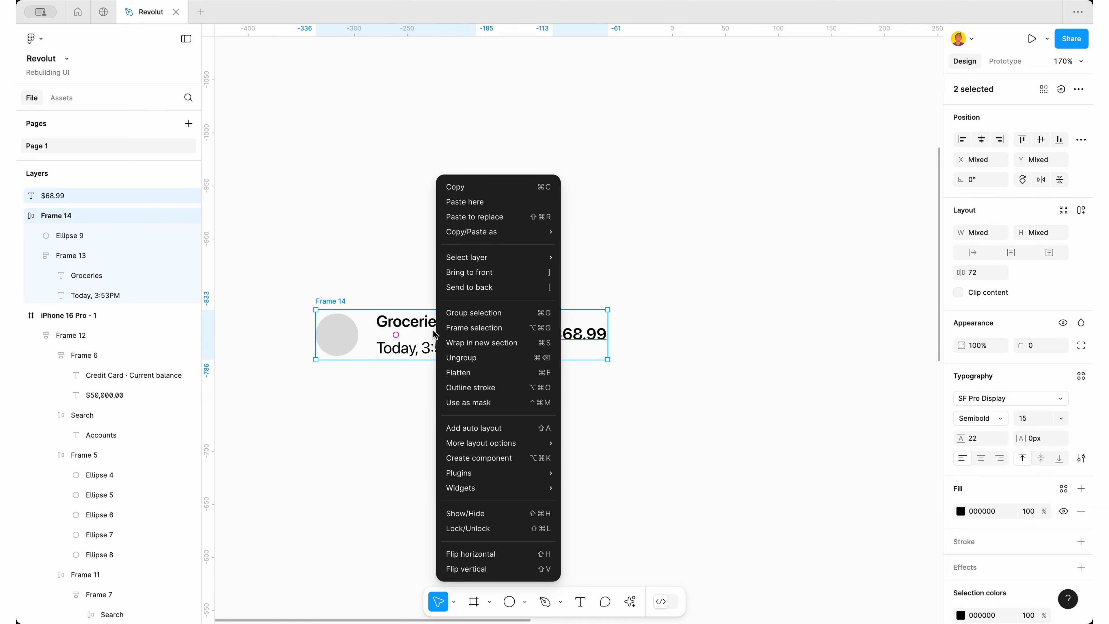
left_click(483, 429)
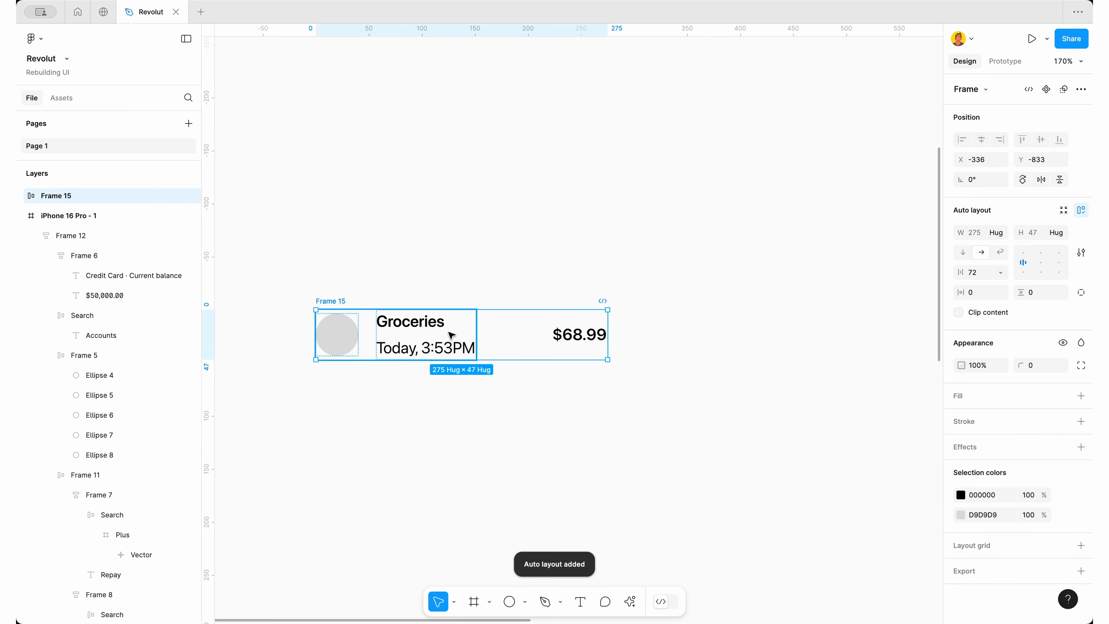
Set the width of the frame holding the Groceries and time texts to Fill container
left_click(420, 341)
left_click(420, 342)
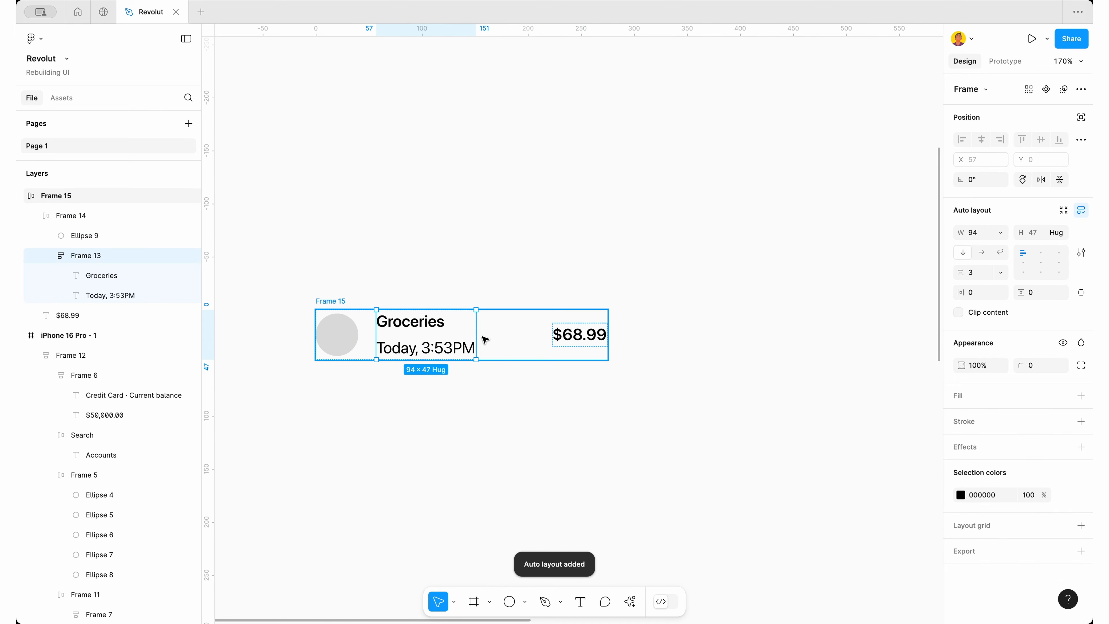
left_click(1000, 233)
left_click(1018, 264)
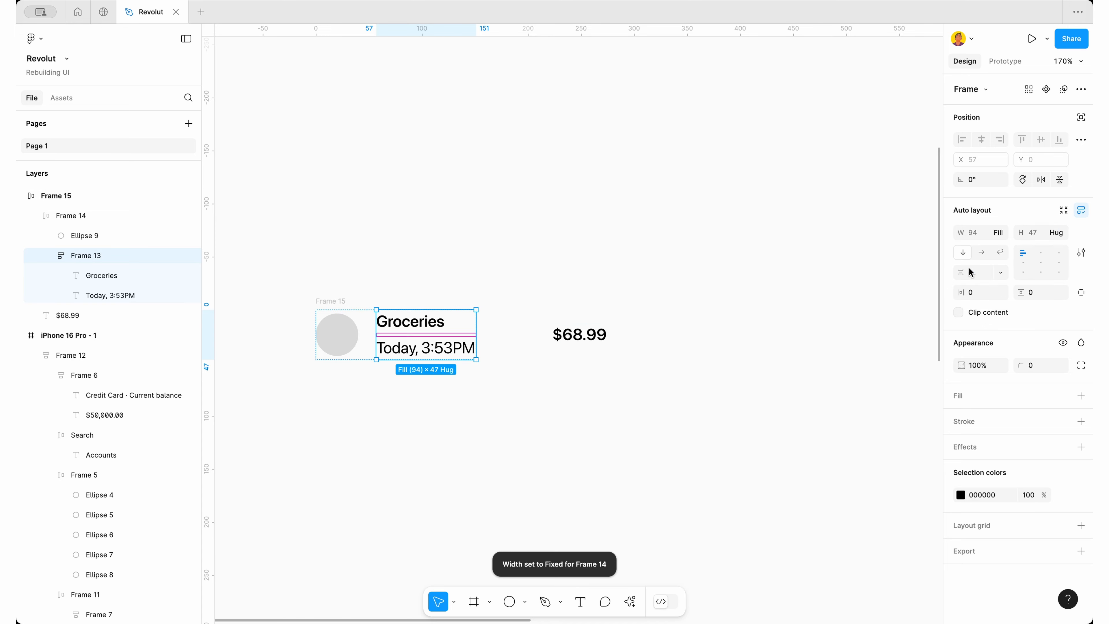
Collapse the text frame's layers and set the circle-and-text frame's width to Fill container within the row
left_click(436, 429)
double_click(355, 343)
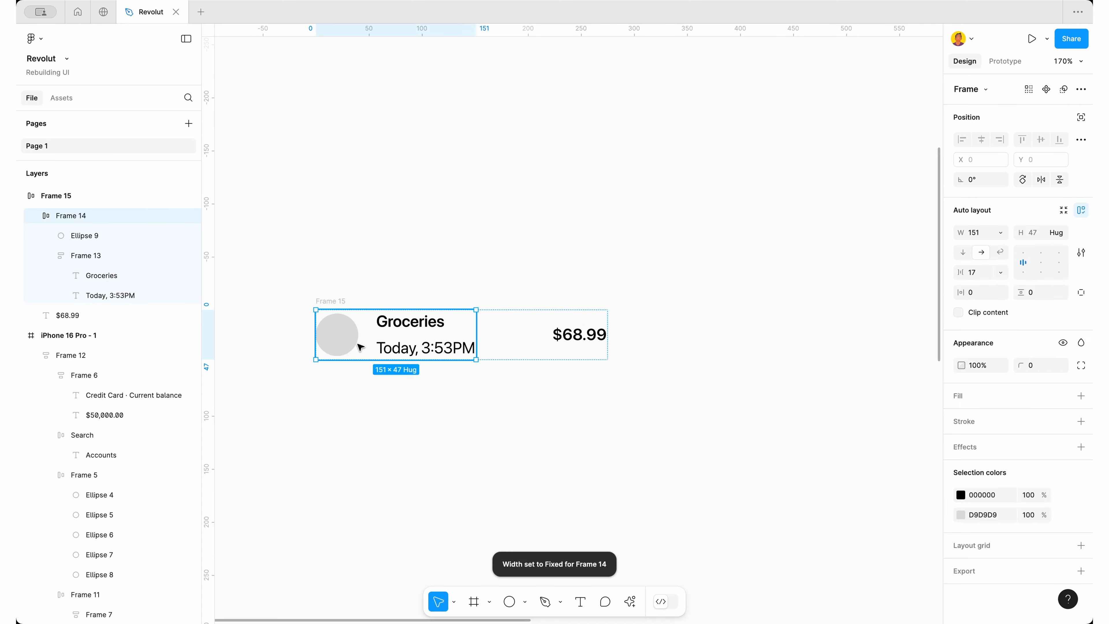
key("Escape")
left_click(110, 253)
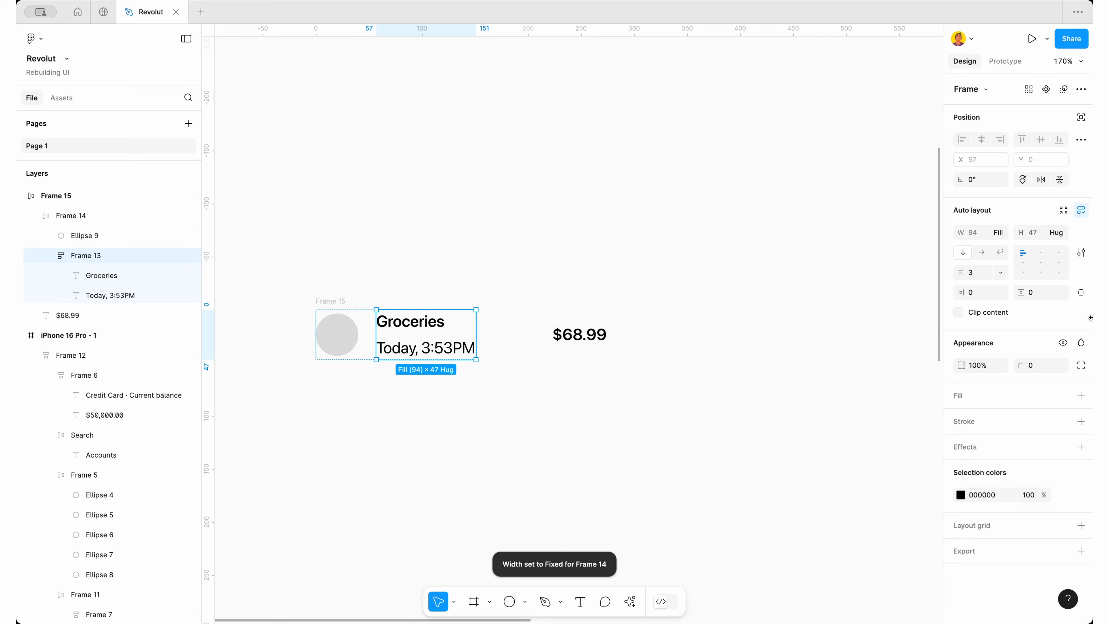
left_click(52, 255)
left_click(82, 216)
left_click(1001, 232)
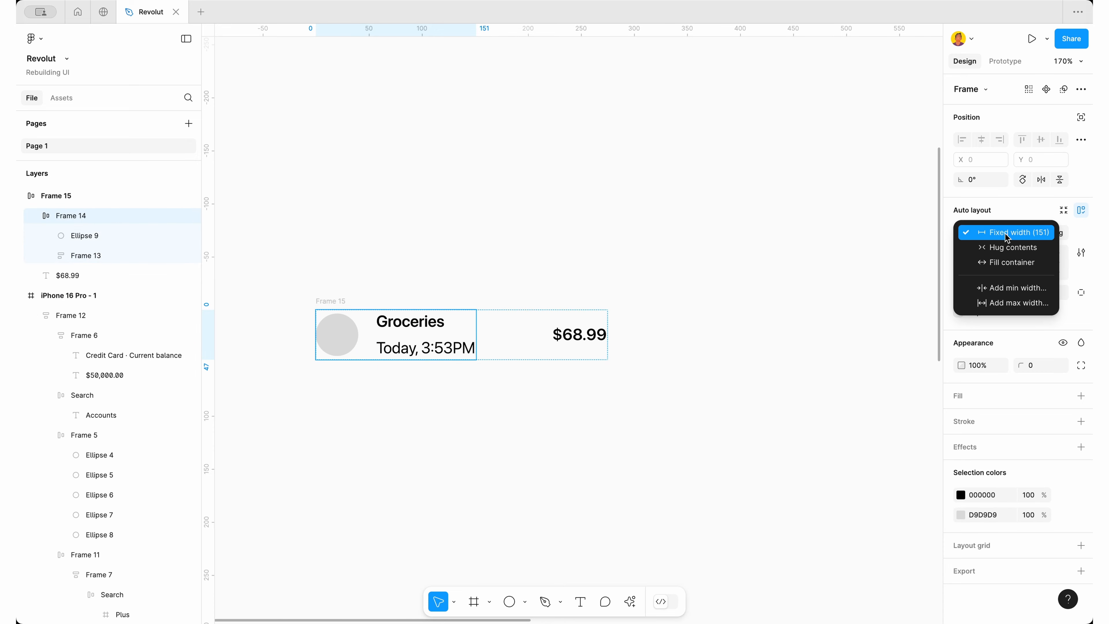
left_click(989, 260)
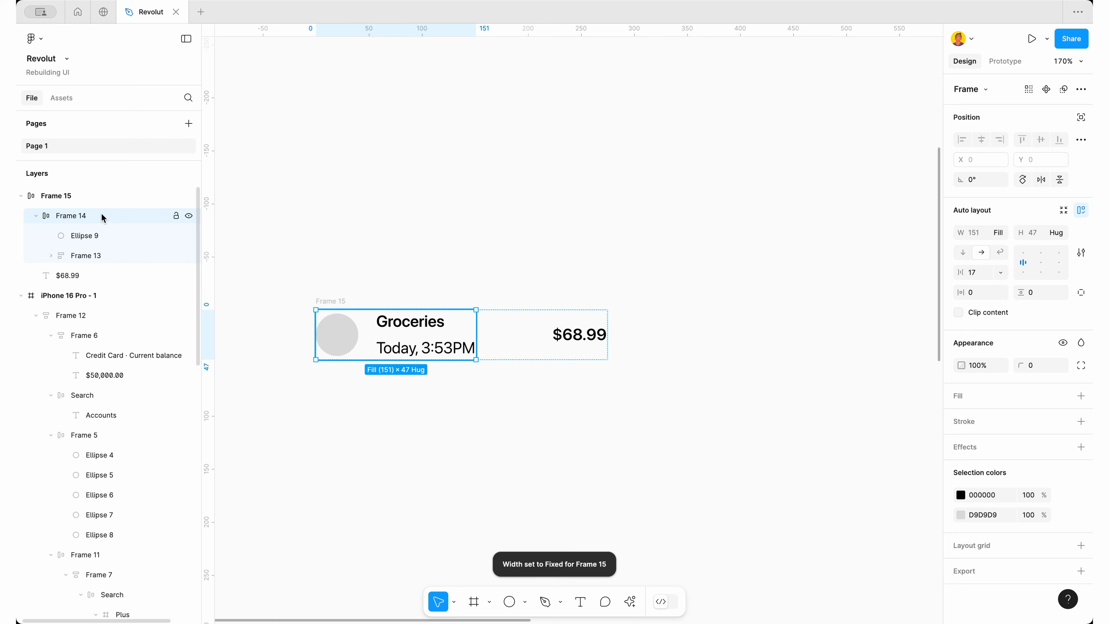
Set the outer row's gap between the circle-and-text frame and the $68.99 price to 16
left_click(94, 197)
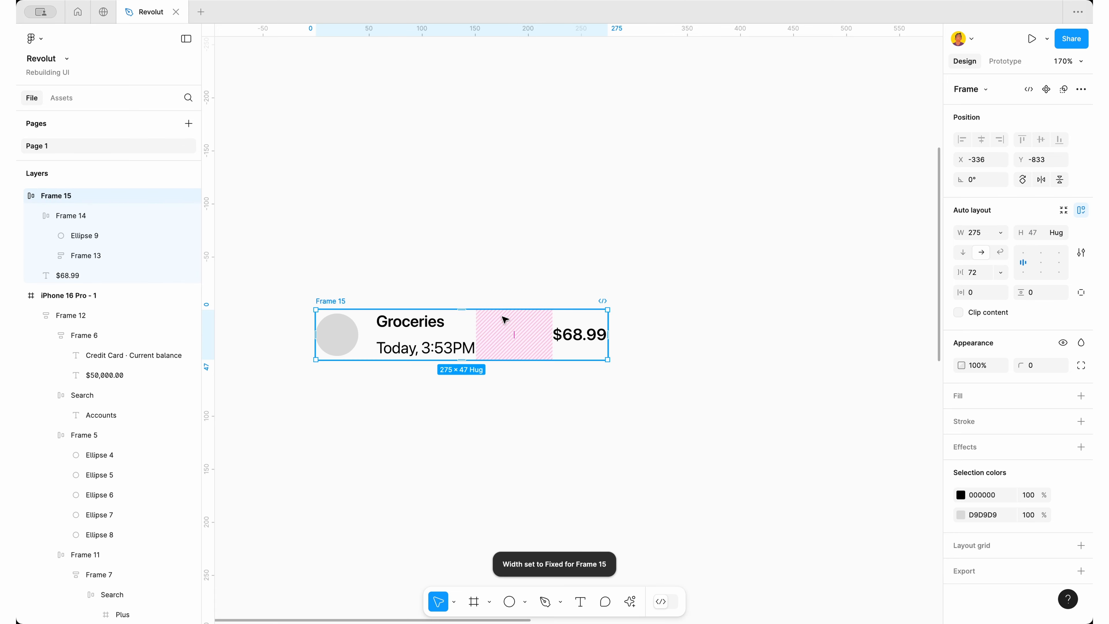
left_click(981, 275)
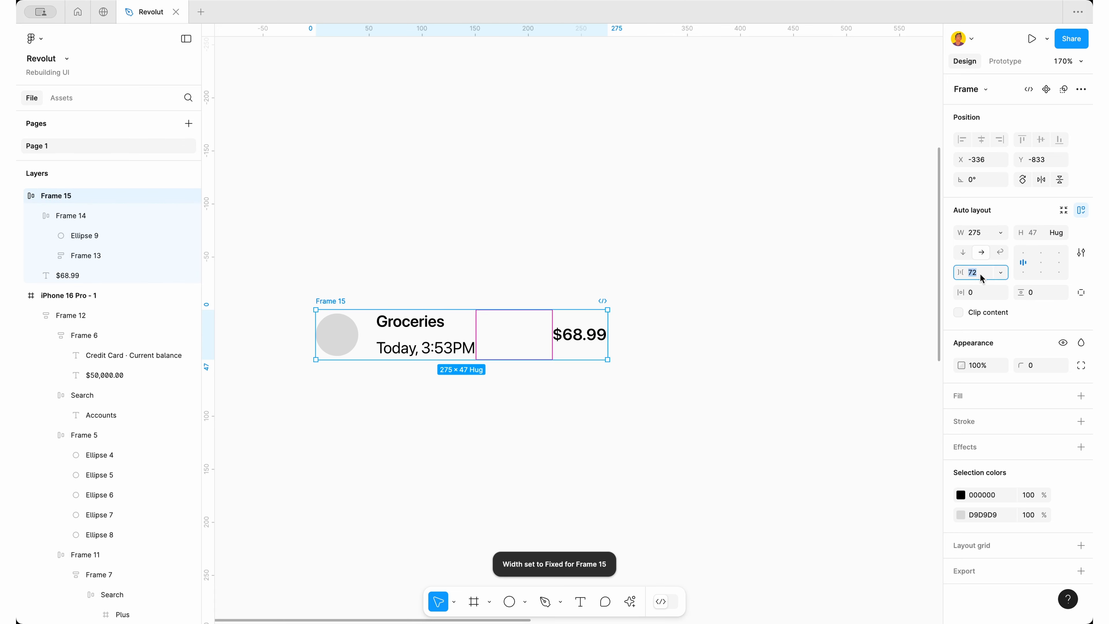
type("16")
key("Return")
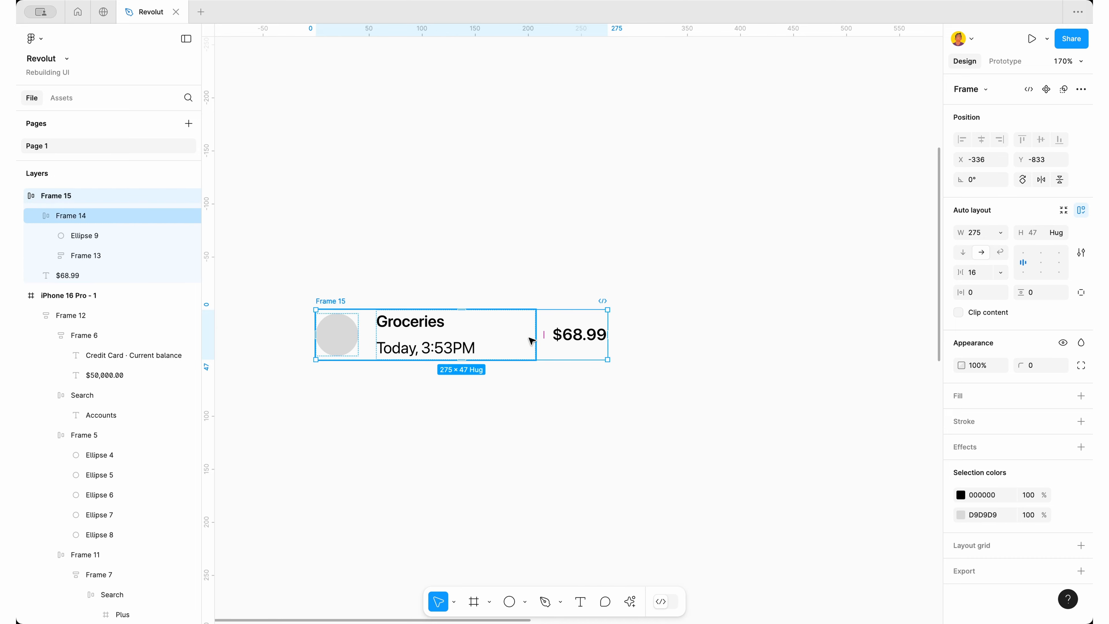
Set the inner frame's gap between the circle and the Groceries text to 12
left_click(509, 389)
left_click(419, 346)
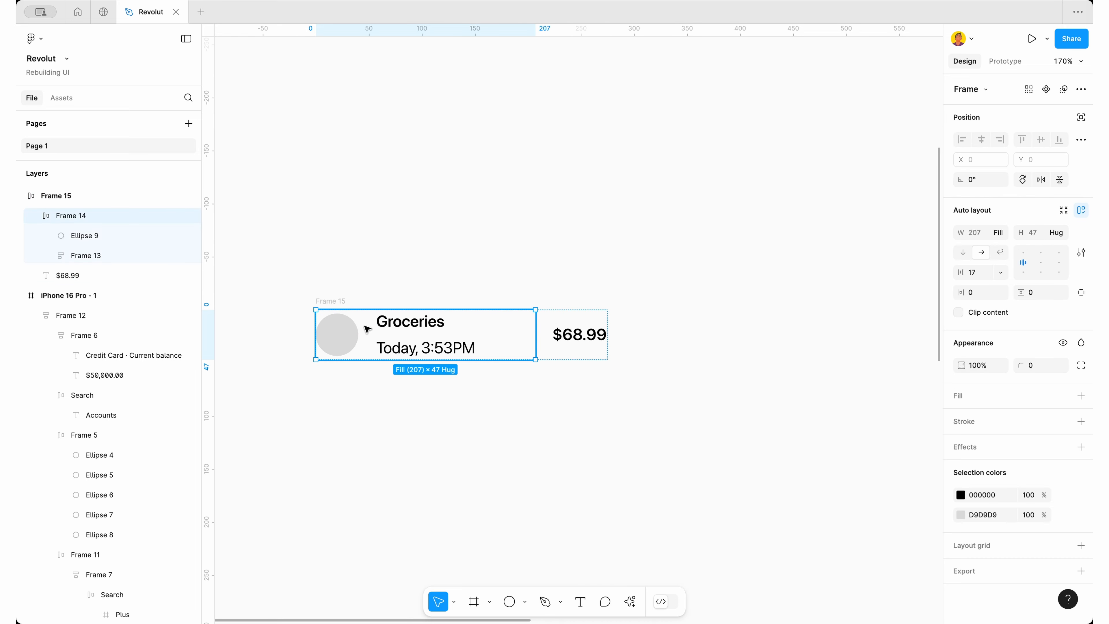
left_click(367, 330)
left_click(974, 272)
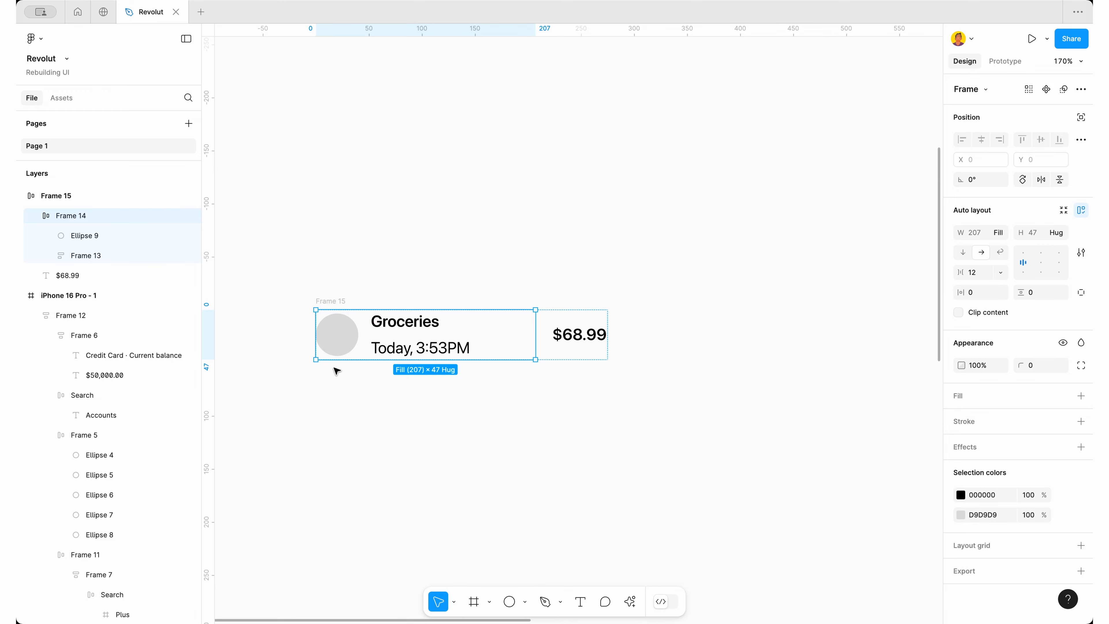
left_click(315, 401)
Run the Content Reel plugin and browse its image collections for a set of logos
scroll(315, 402, "down", 5)
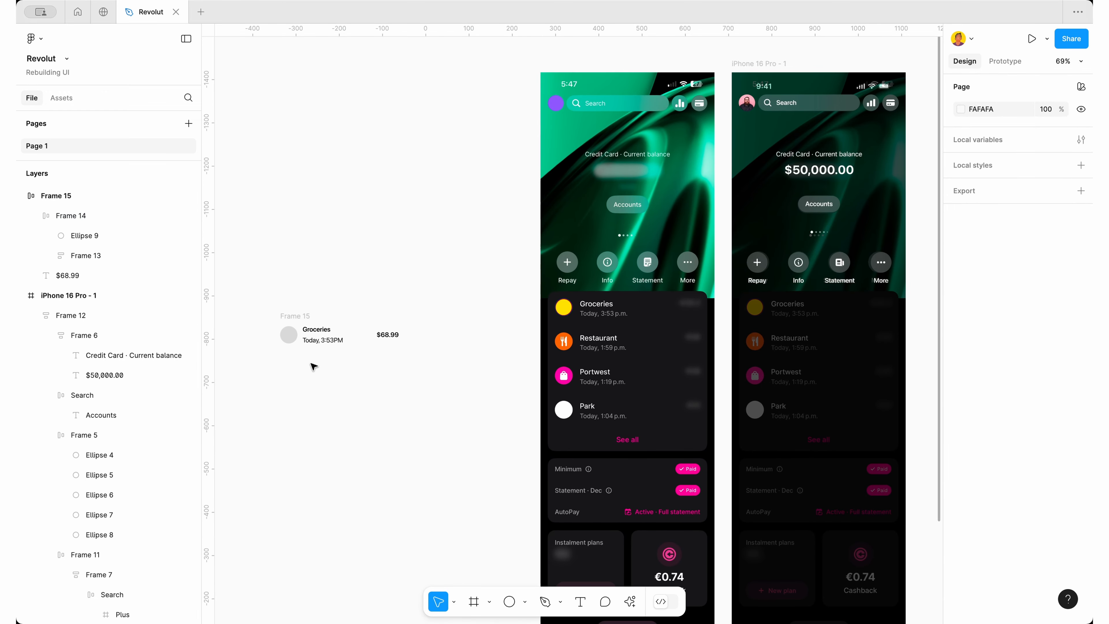
scroll(297, 340, "up", 5)
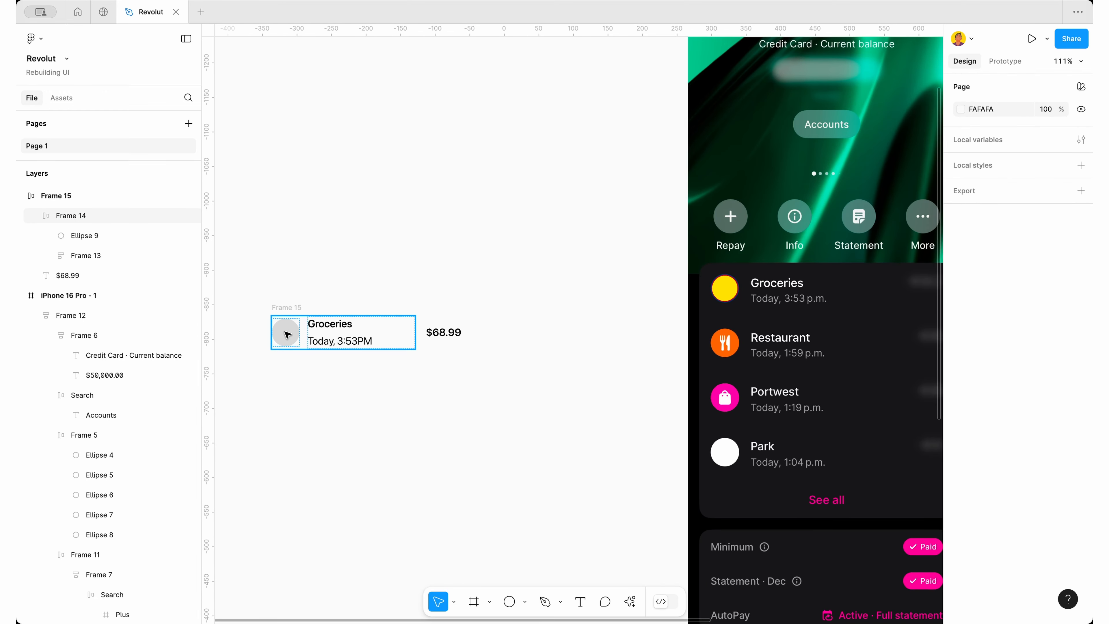
key("ctrl+k")
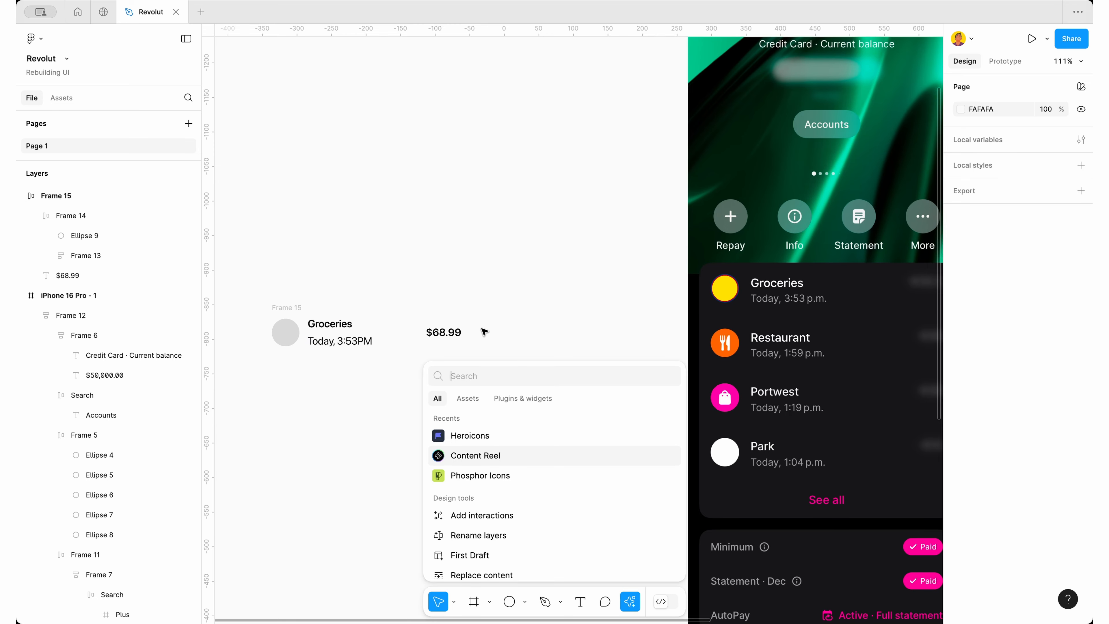
left_click(517, 399)
left_click(497, 436)
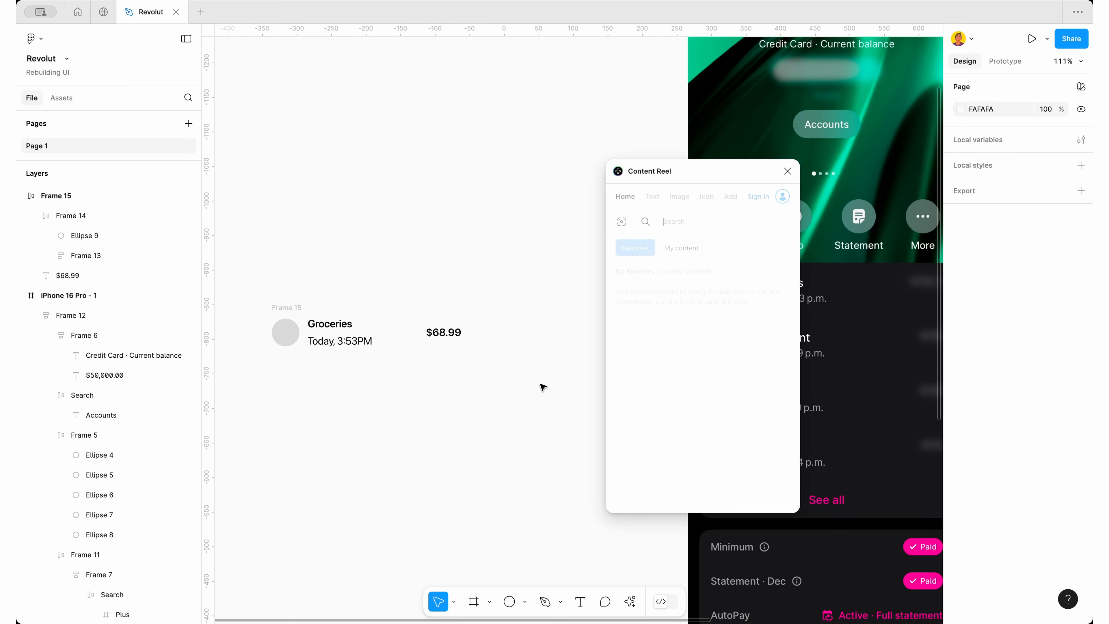
left_click(679, 196)
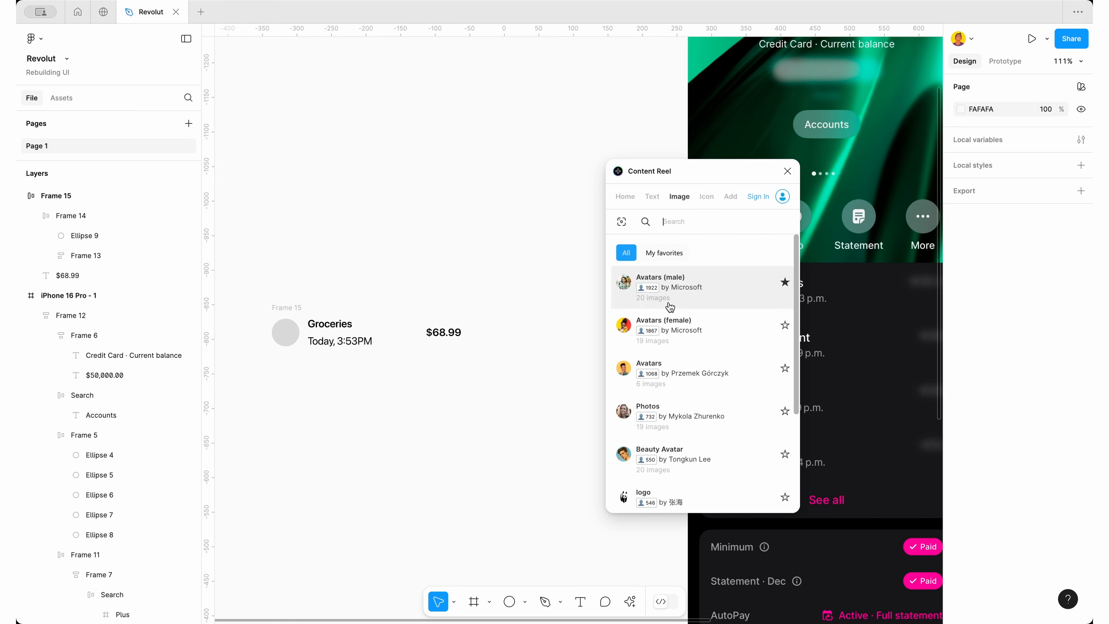
scroll(670, 307, "down", 2)
scroll(671, 307, "down", 6)
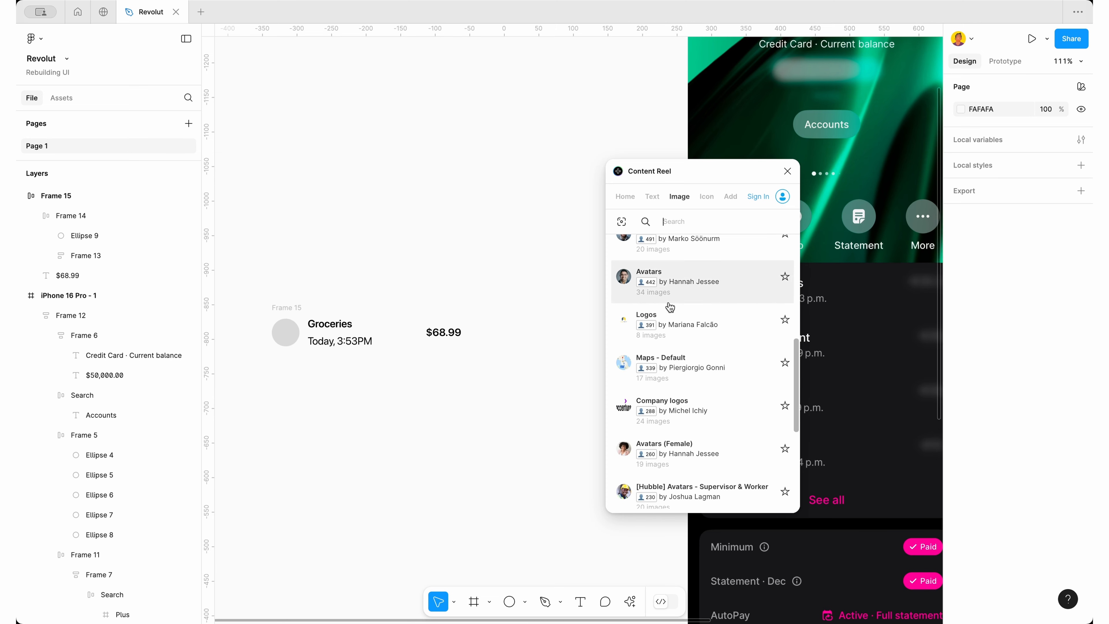
Fill the grey circle in the Groceries row with a logo from the Logos image collection, reapplying it for a different logo
left_click(300, 340)
left_click(733, 324)
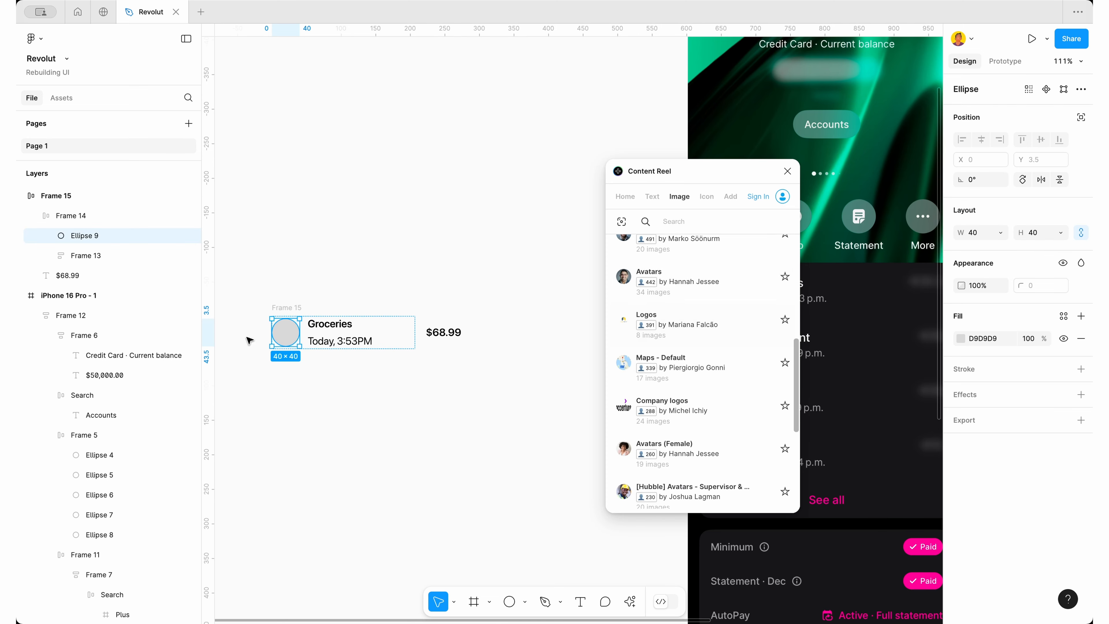
left_click(319, 380)
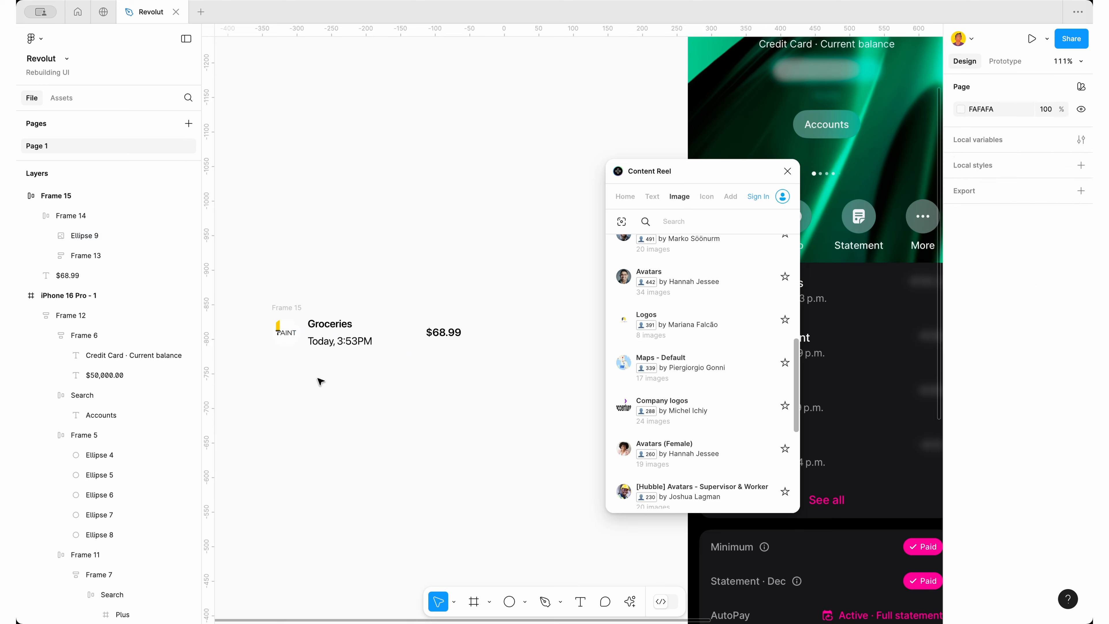
left_click(286, 346)
left_click(695, 325)
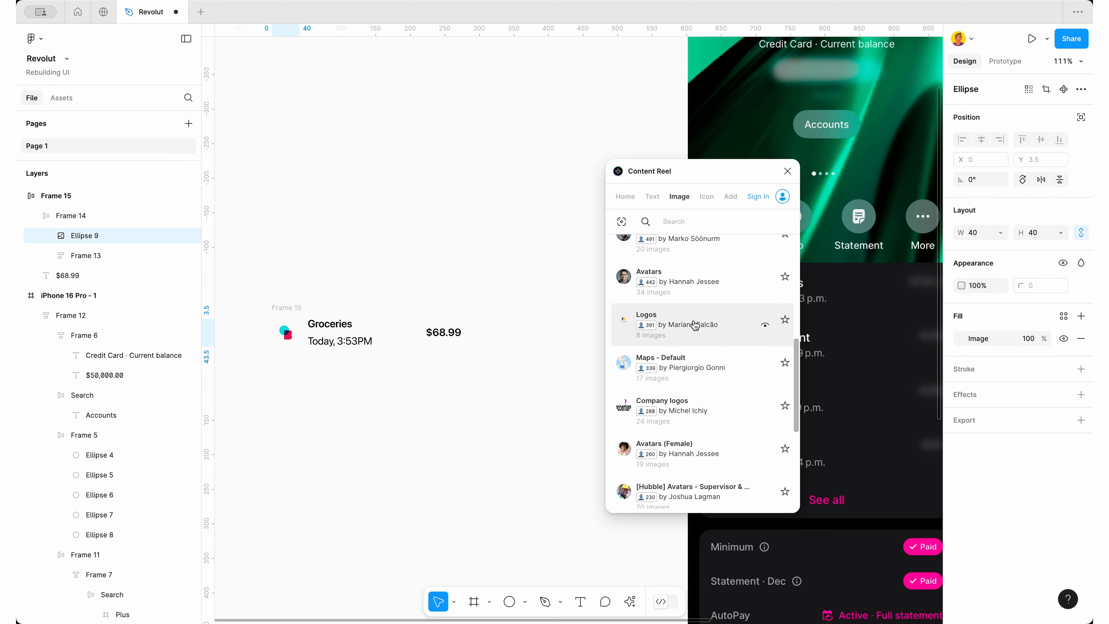
left_click(362, 414)
Move the transaction row into the iPhone 16 Pro frame at X 35, Y 518 and close the Content Reel plugin
scroll(249, 291, "down", 5)
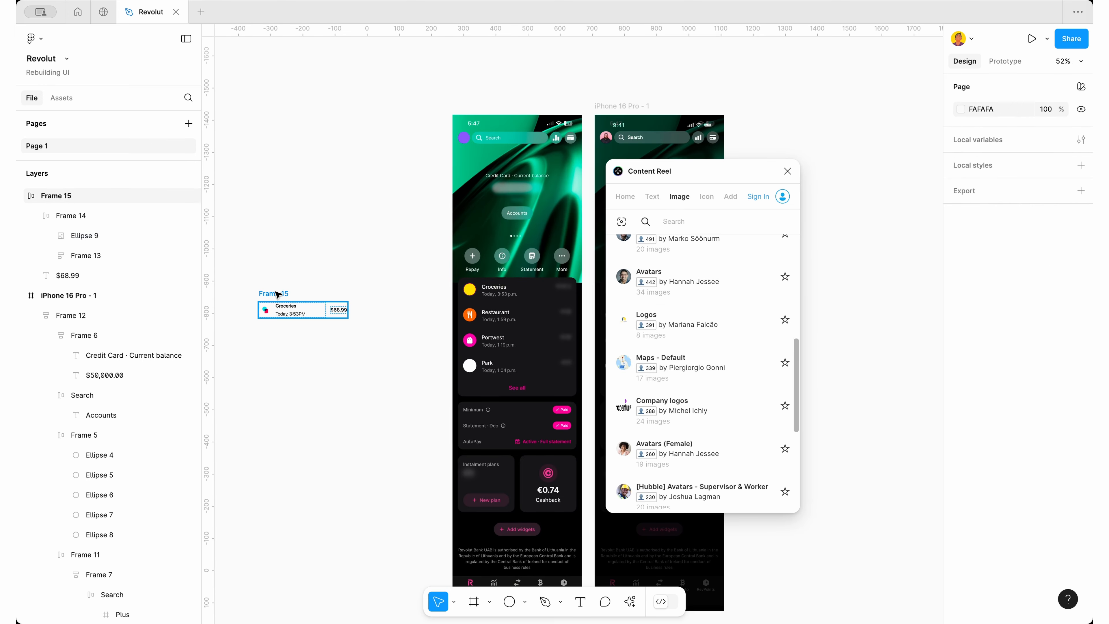
left_click_drag(276, 292, 464, 261)
scroll(319, 272, "up", 4)
scroll(320, 272, "down", 6)
scroll(564, 301, "up", 8)
scroll(406, 337, "up", 3)
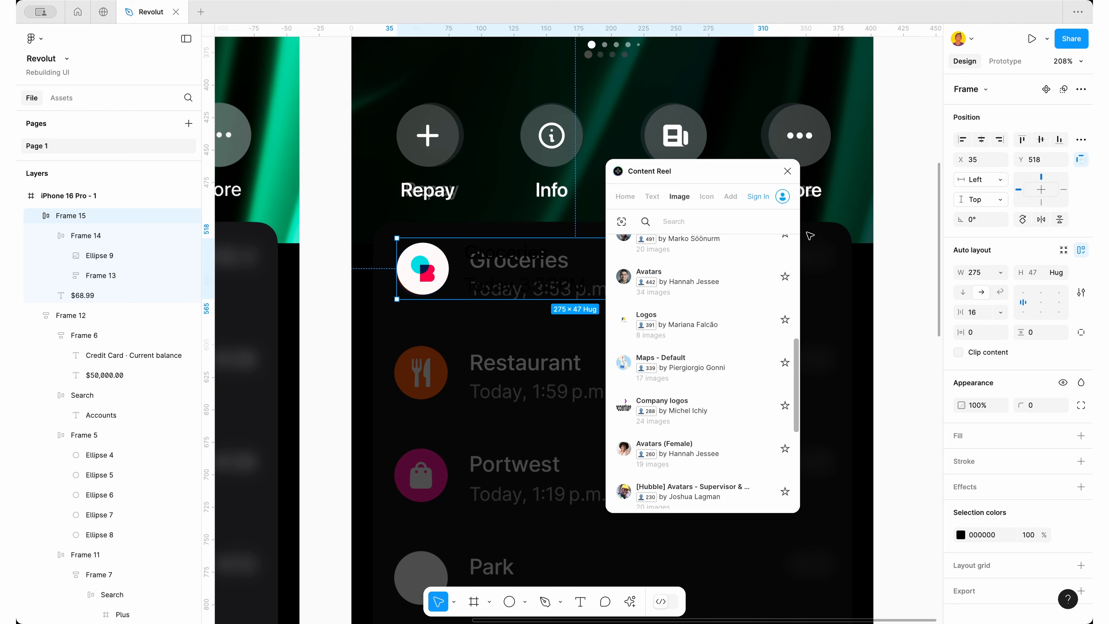
left_click(788, 170)
Change the row's black selection color to white, FFFFFF, so all its texts are recolored
left_click(960, 535)
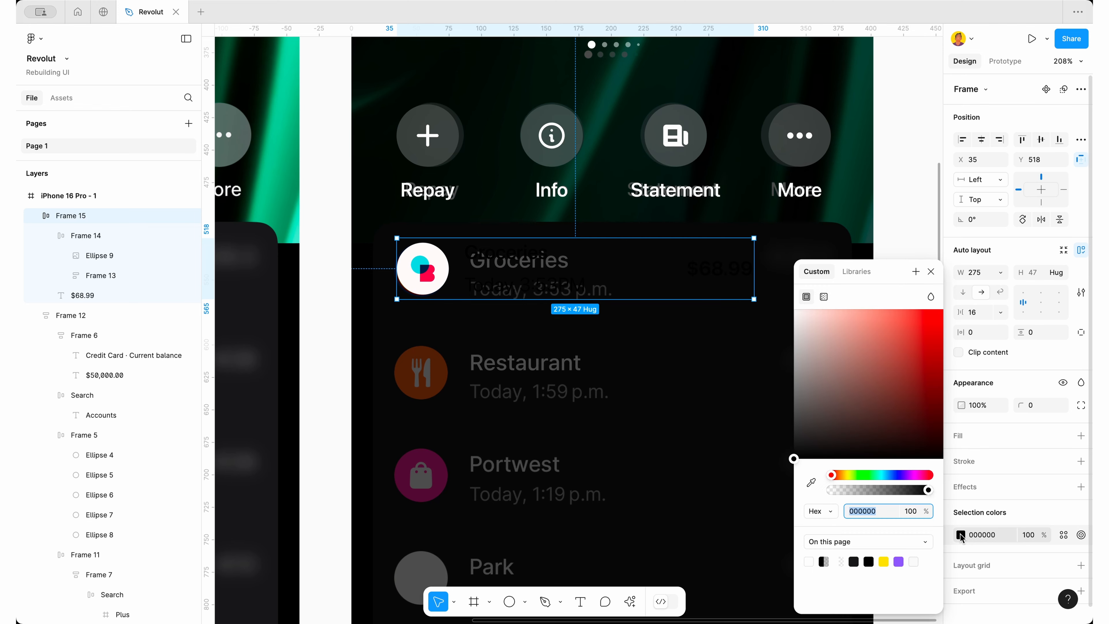
left_click(843, 360)
left_click_drag(843, 360, 793, 309)
scroll(515, 263, "up", 5)
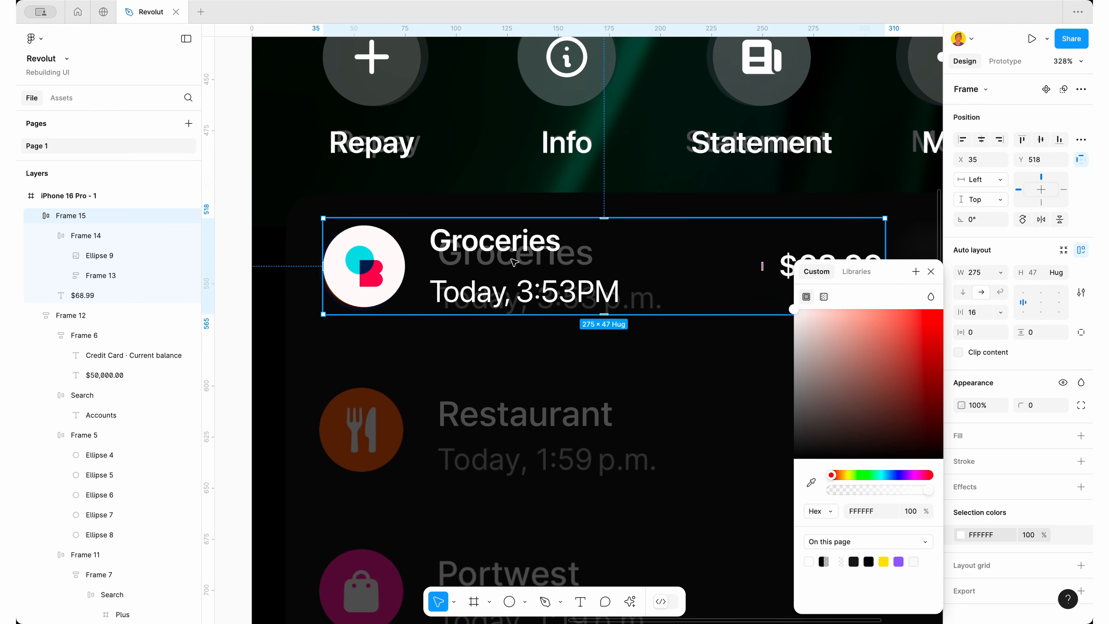
Move the row to X 38, Y 550, below the reference Groceries entry, and close the color picker
left_click_drag(506, 256, 516, 269)
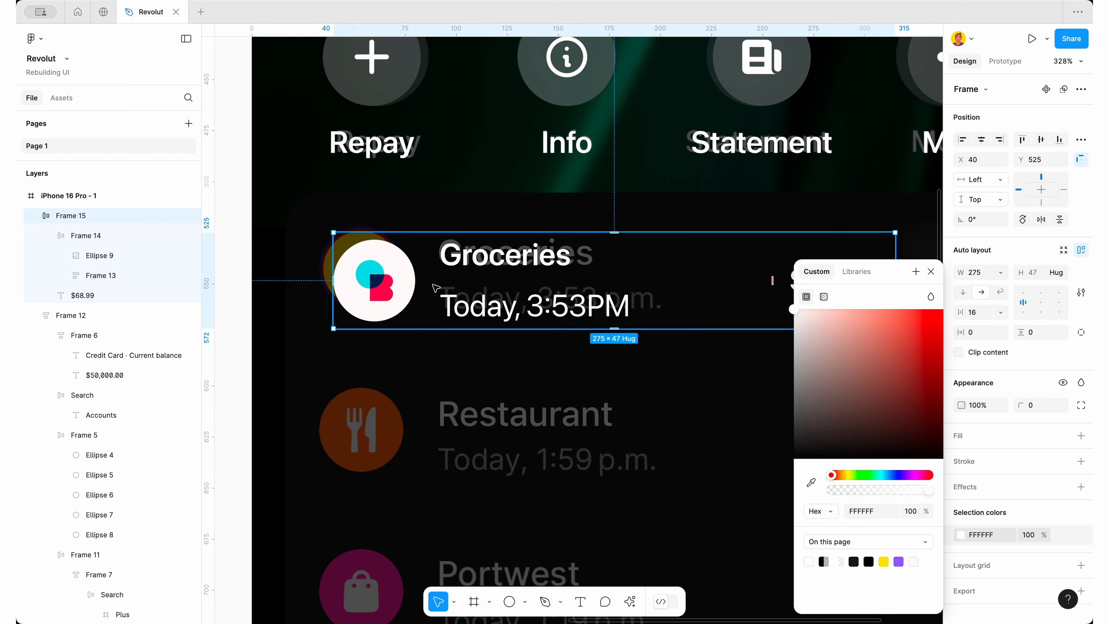
left_click_drag(472, 280, 468, 331)
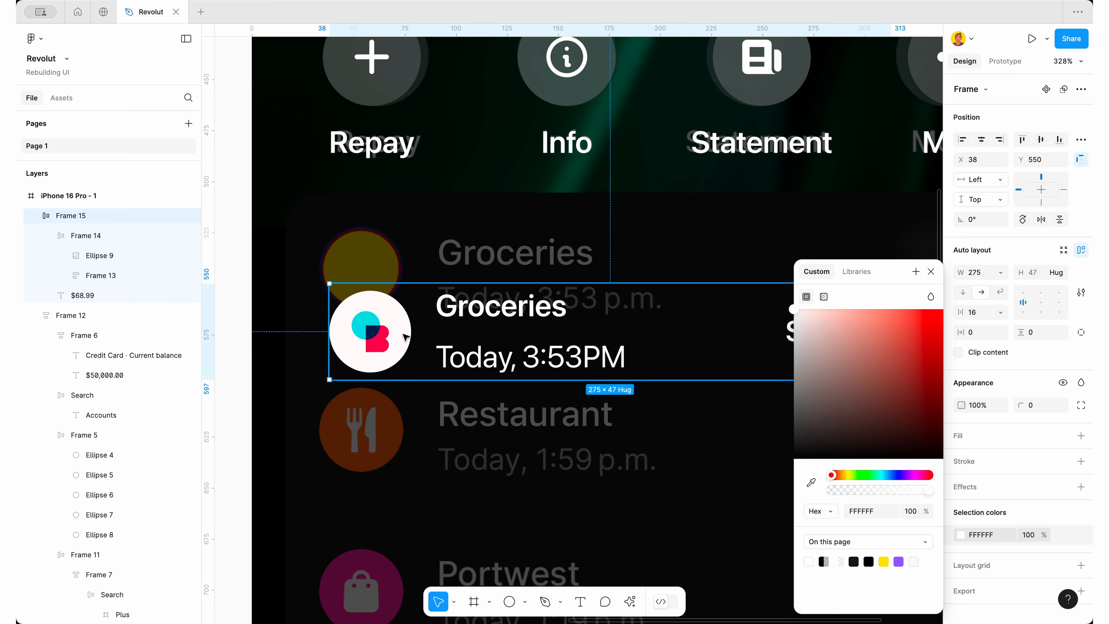
left_click(931, 272)
Set the auto layout alignment to top left for the outer row and the inner frame holding the logo and texts
left_click(1023, 294)
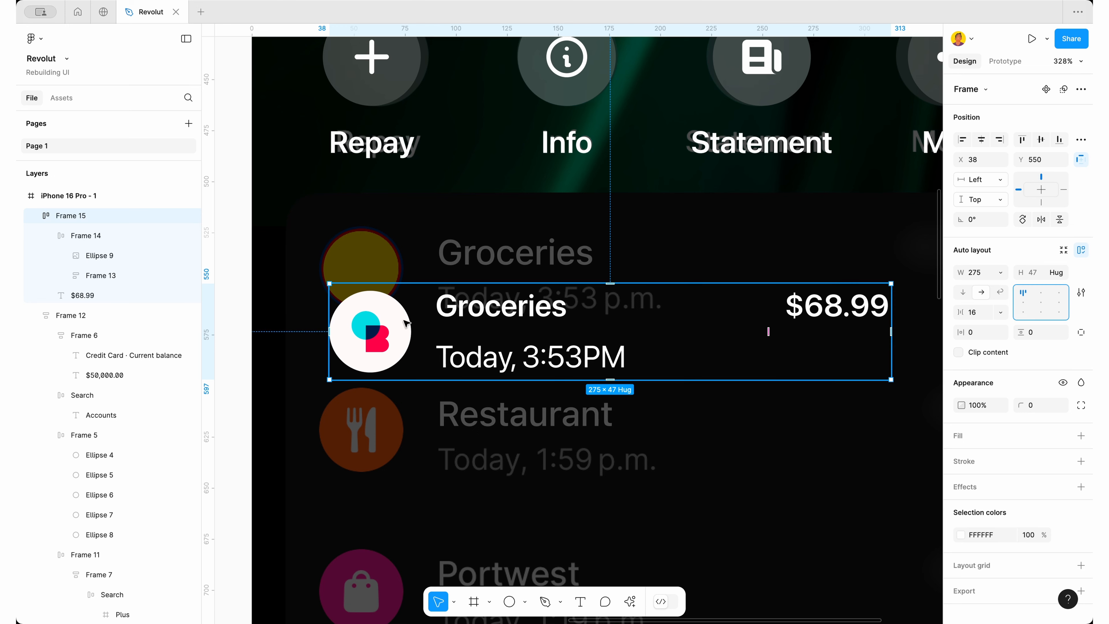
left_click(523, 326)
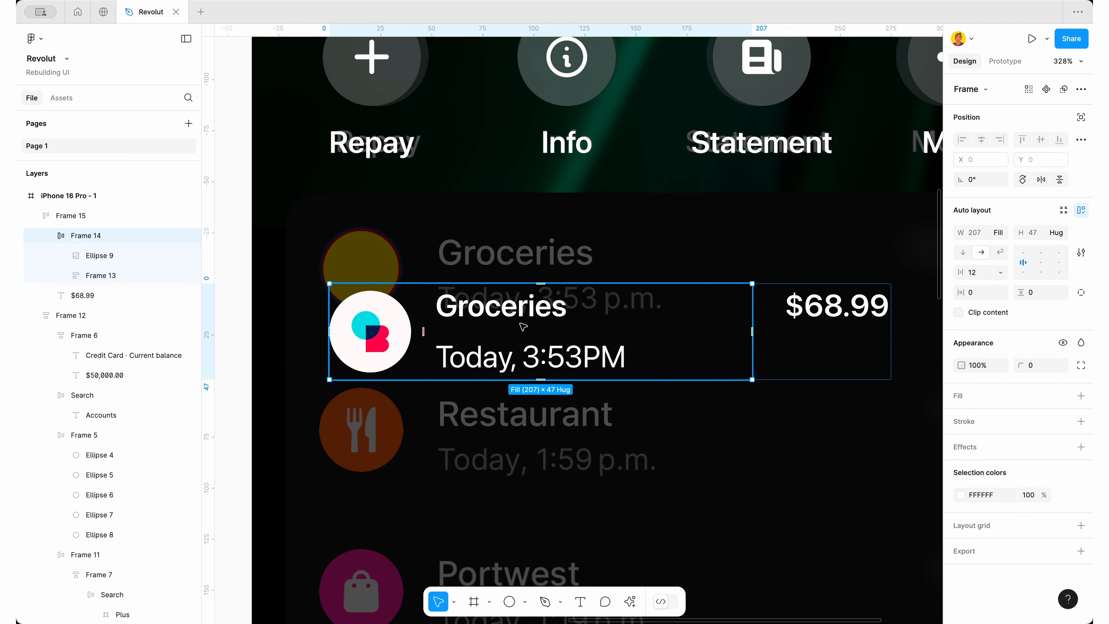
left_click(1024, 254)
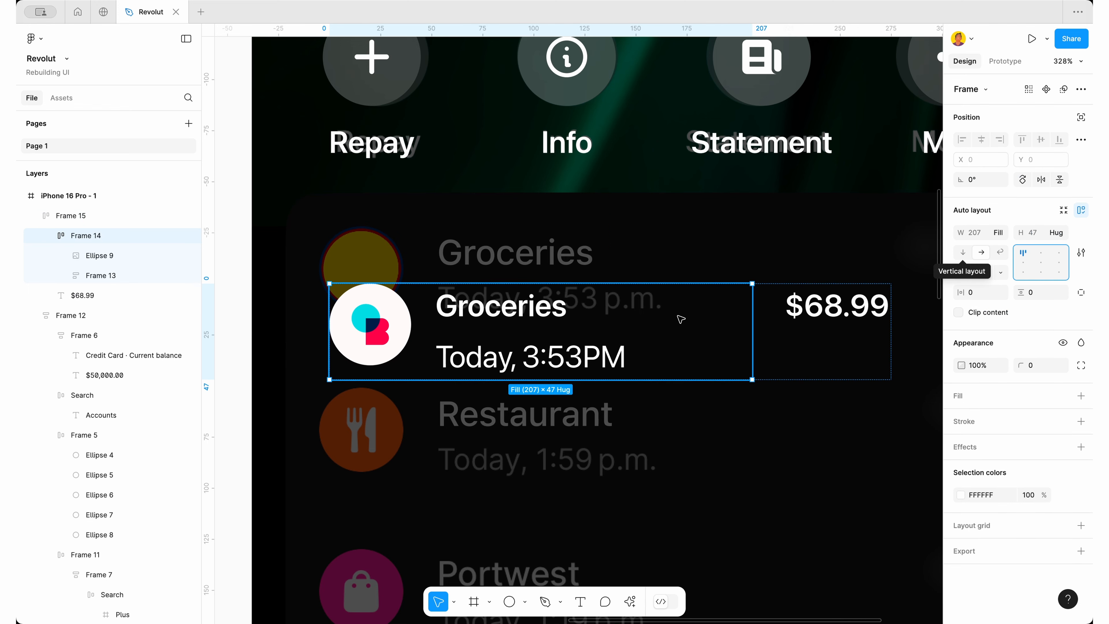
scroll(292, 248, "down", 3)
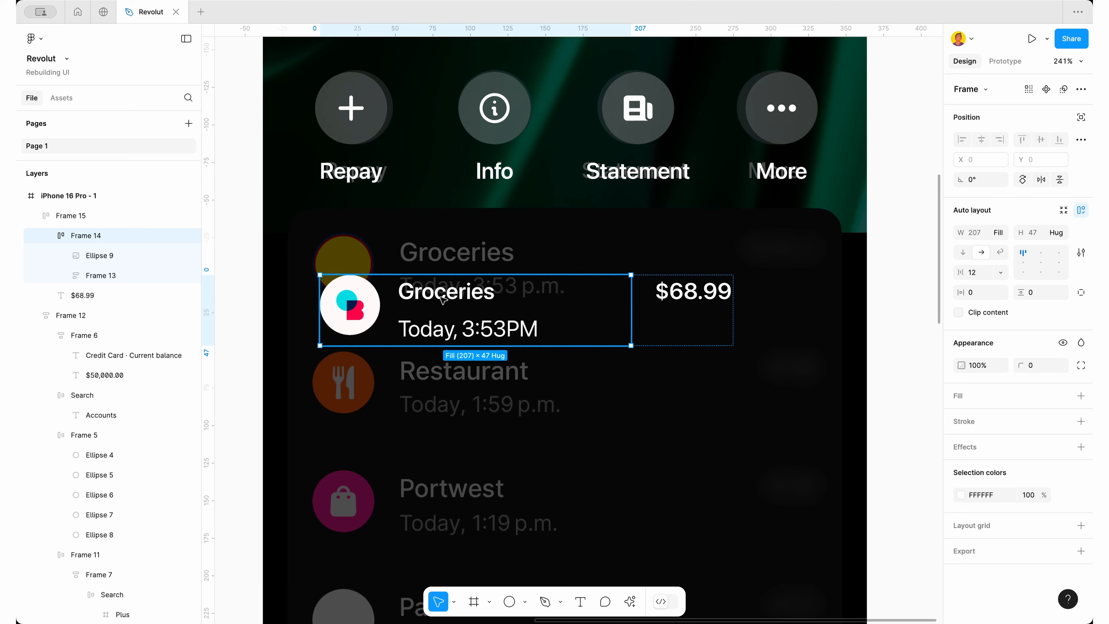
Move the whole row to X 35, Y 525, over the reference Groceries entry
key("Escape")
left_click_drag(499, 317, 496, 279)
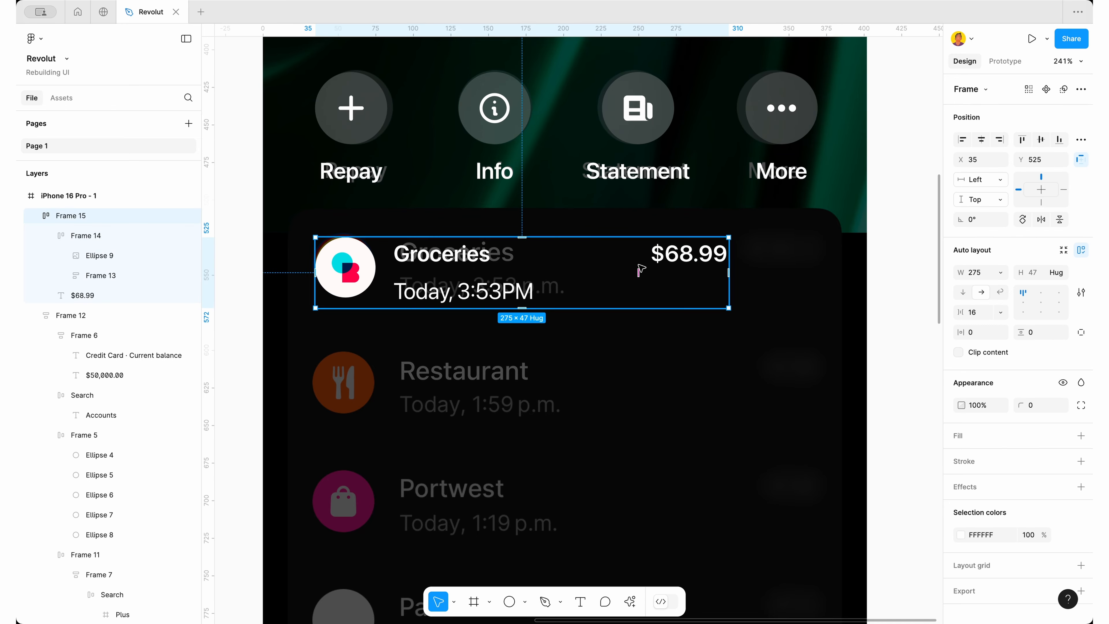
scroll(638, 265, "down", 5)
scroll(564, 226, "up", 7)
scroll(529, 314, "up", 5)
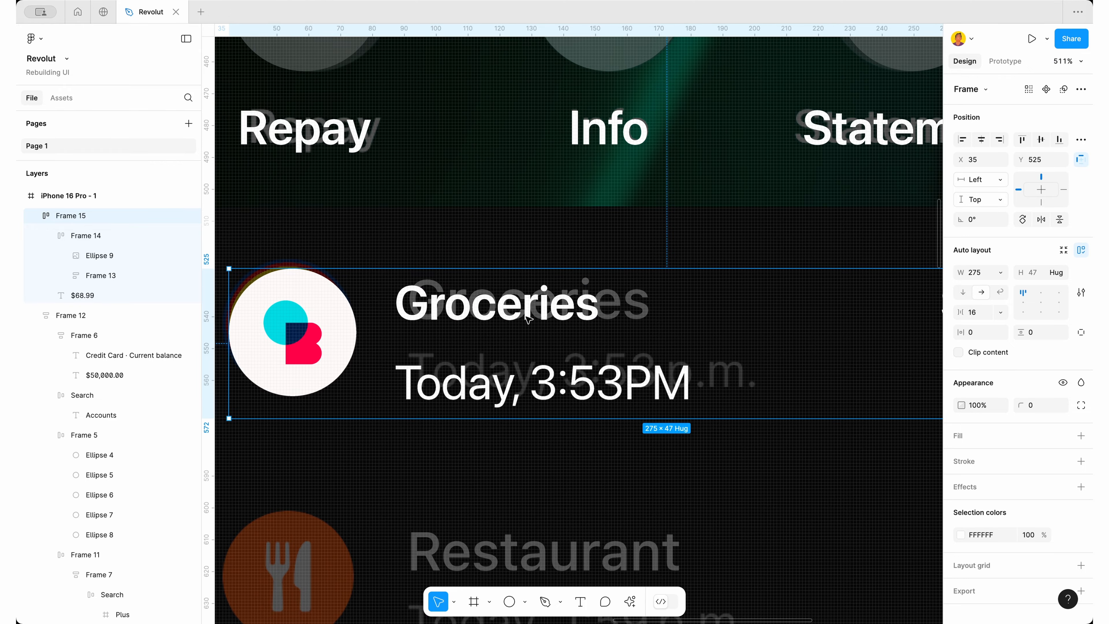
Set the inner frame's gap between the logo and the Groceries text to 16
left_click(508, 320)
scroll(510, 321, "down", 3)
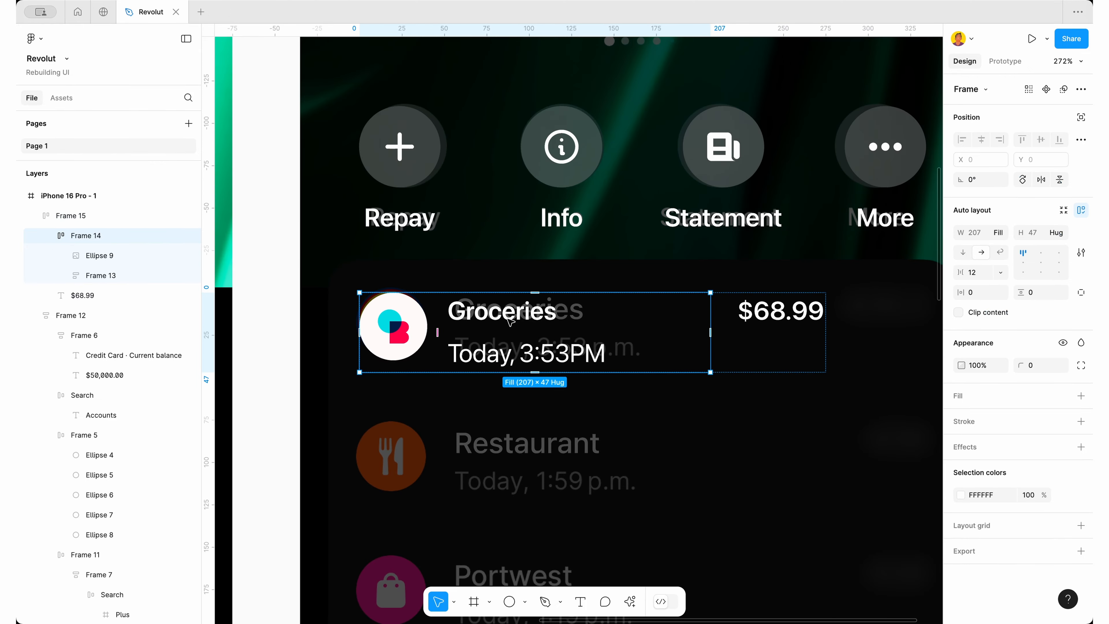
scroll(445, 313, "up", 2)
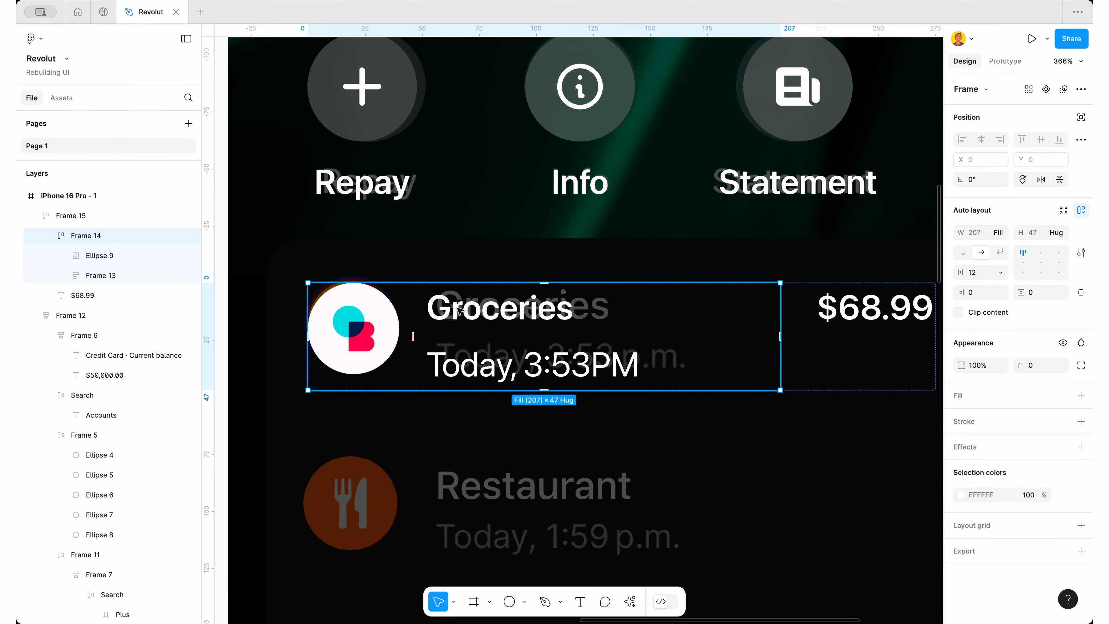
key("Escape")
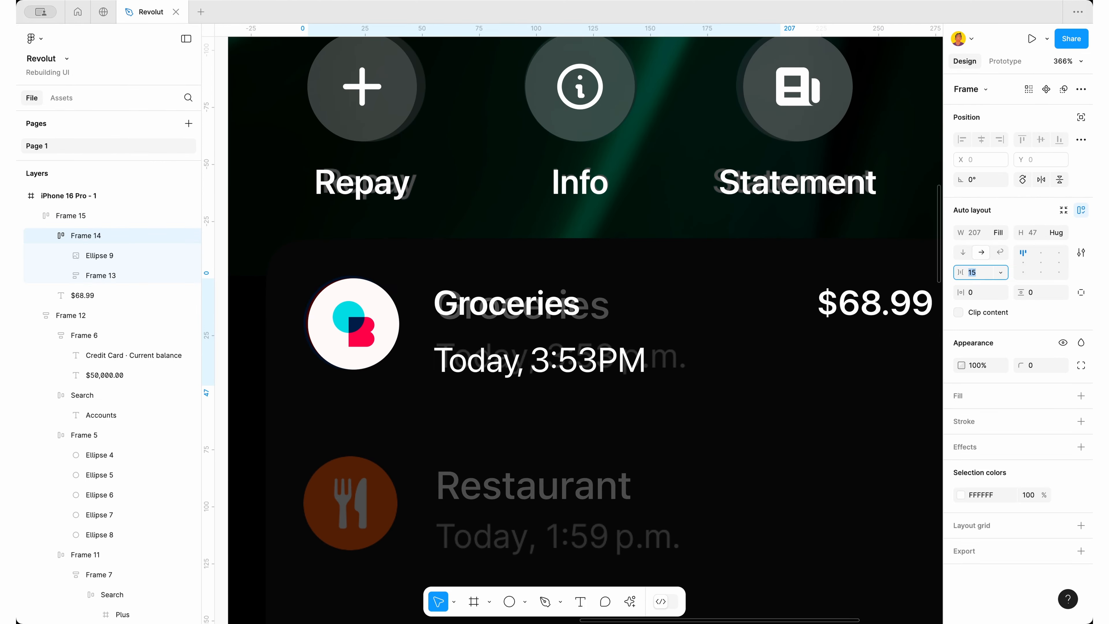
key("Up")
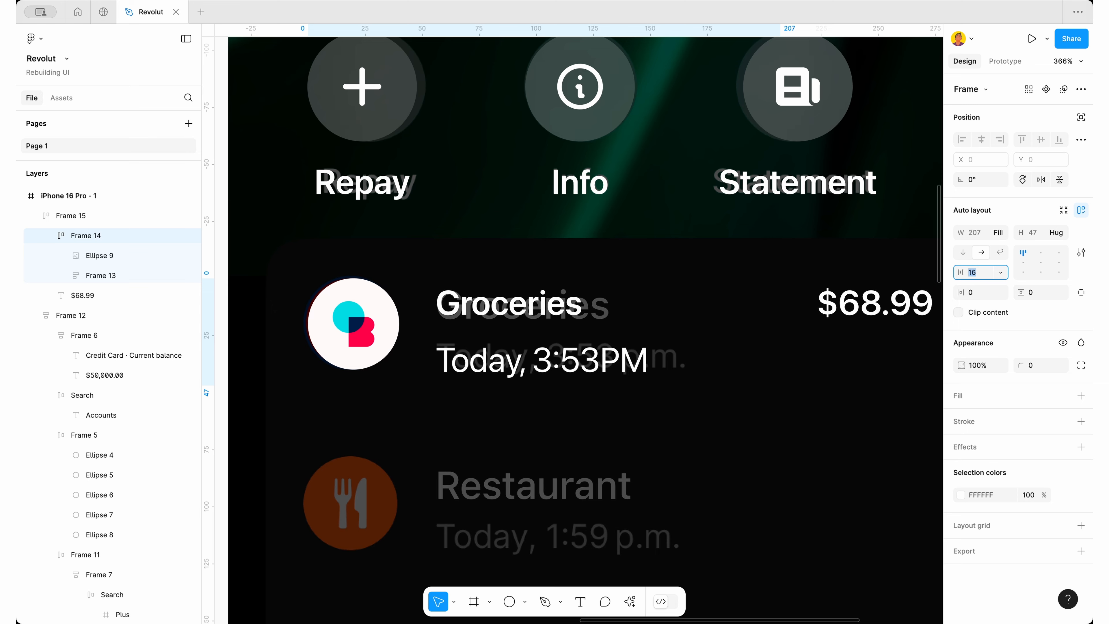
Set the Groceries text's font size to 17
left_click(504, 300, "super")
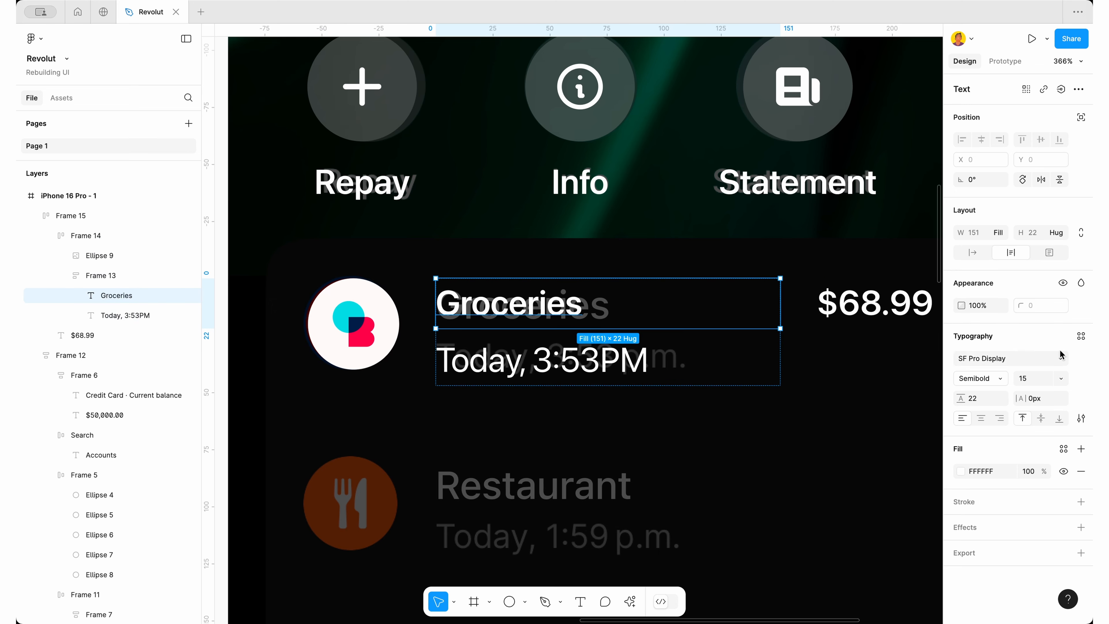
left_click(1057, 378)
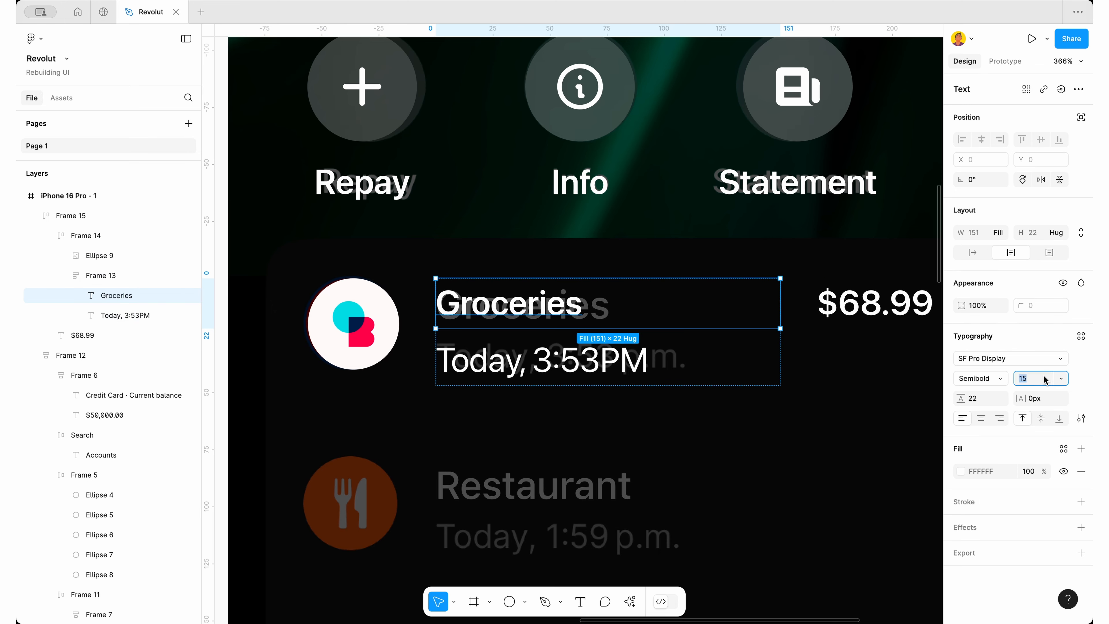
key("Up")
key("Up")
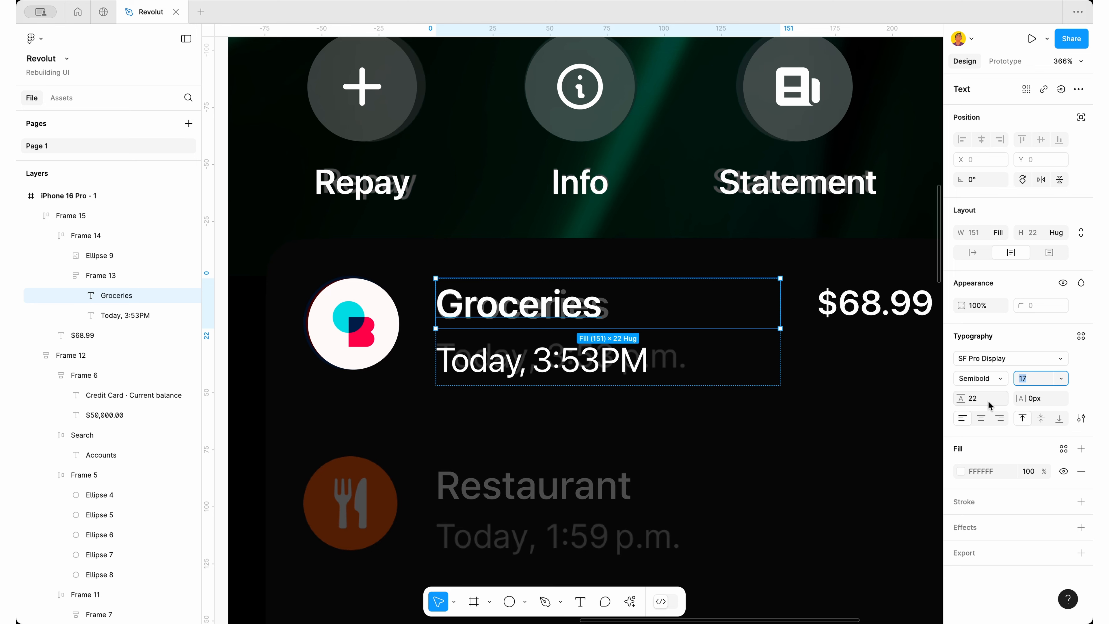
left_click(1081, 335)
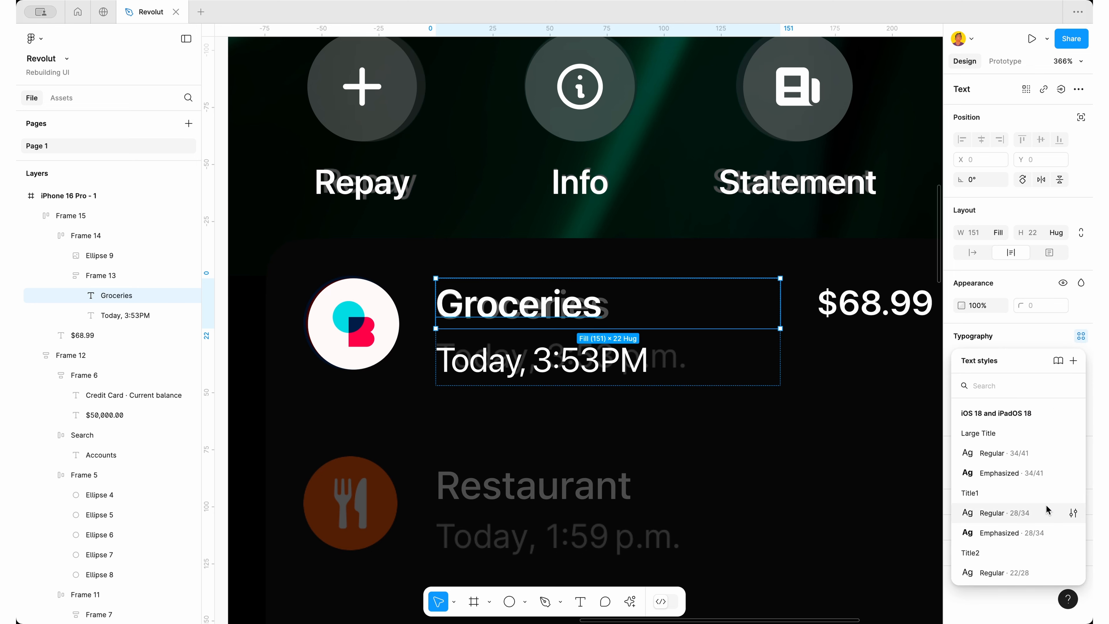
scroll(1047, 509, "down", 5)
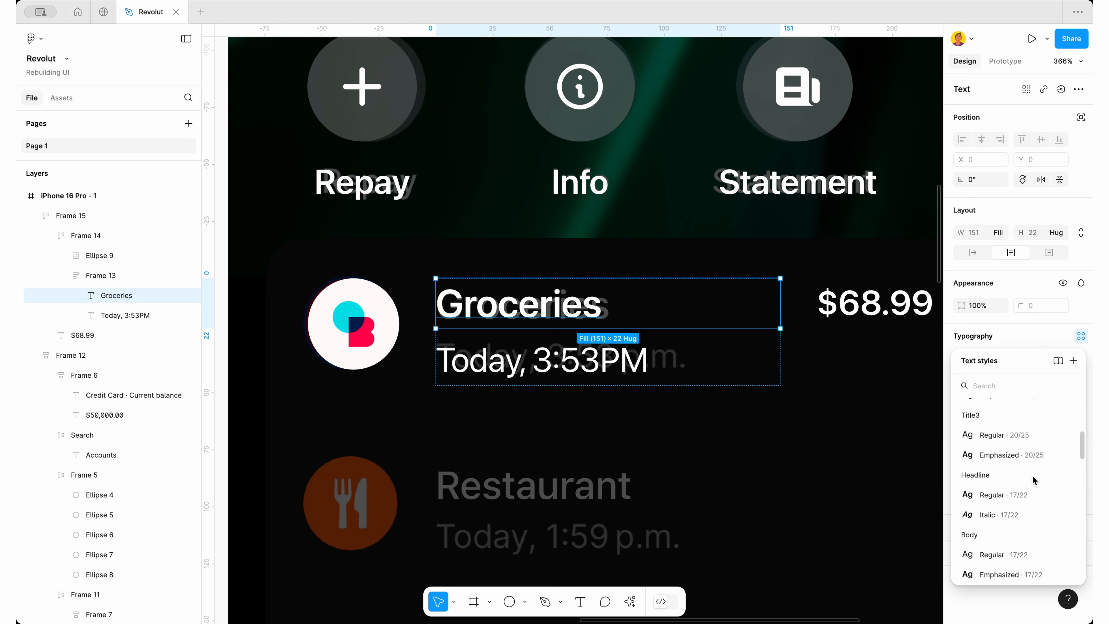
key("Escape")
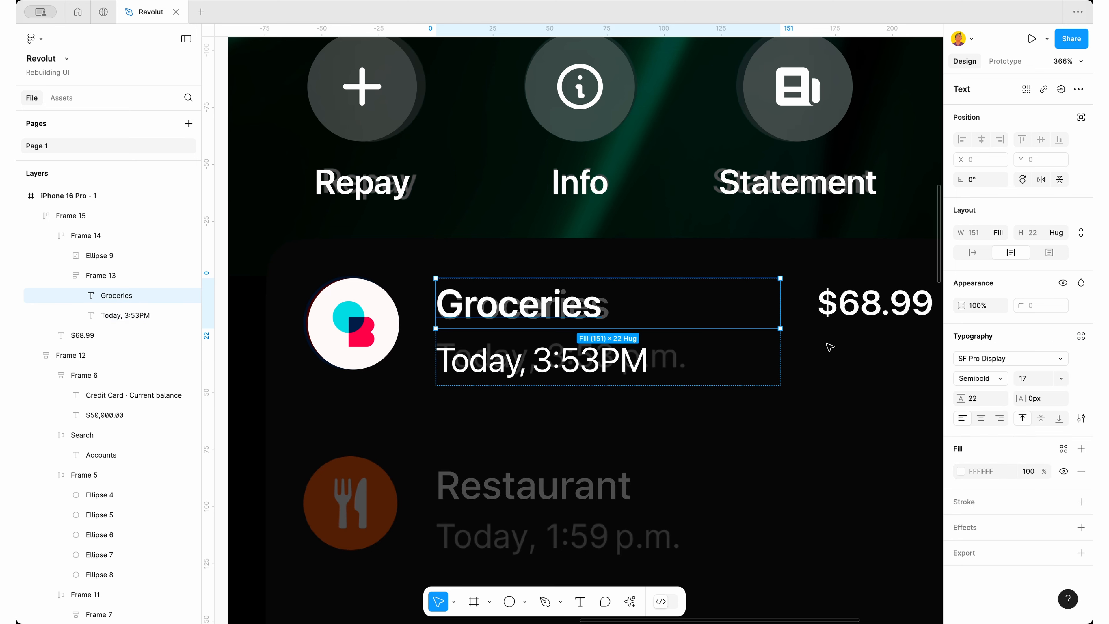
Change the Groceries text's font family to SF Pro
left_click(1004, 358)
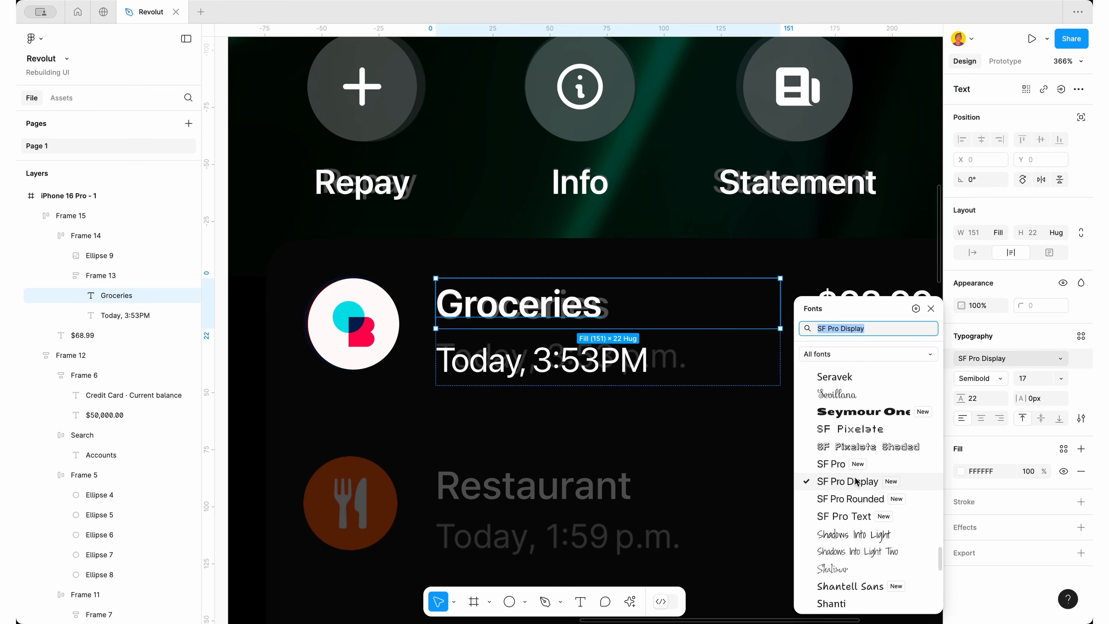
left_click(831, 464)
left_click(1016, 358)
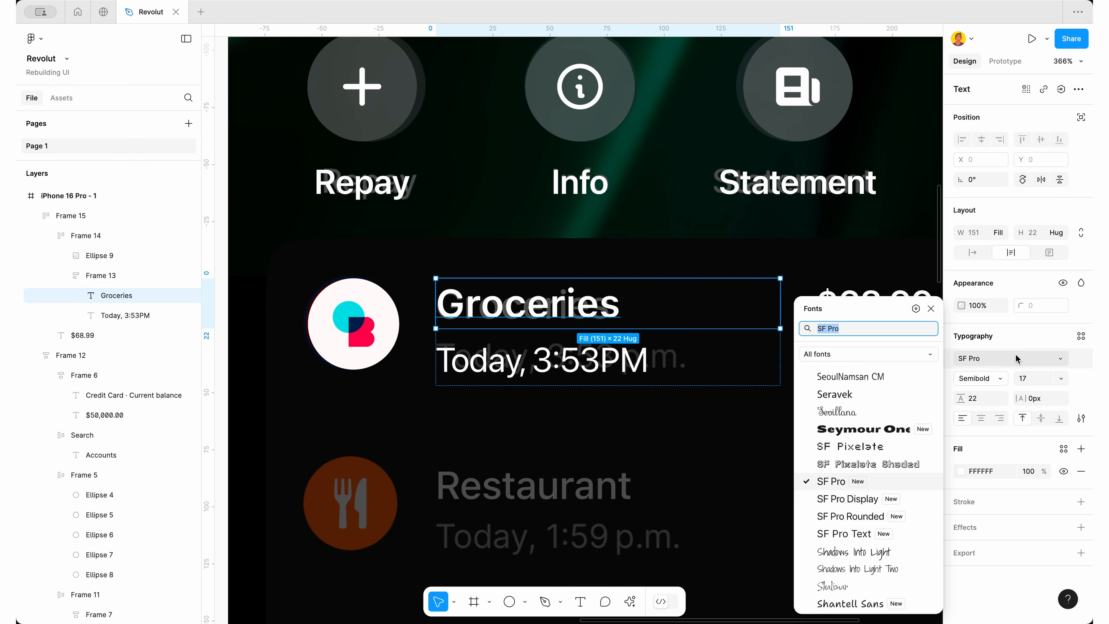
left_click(1036, 403)
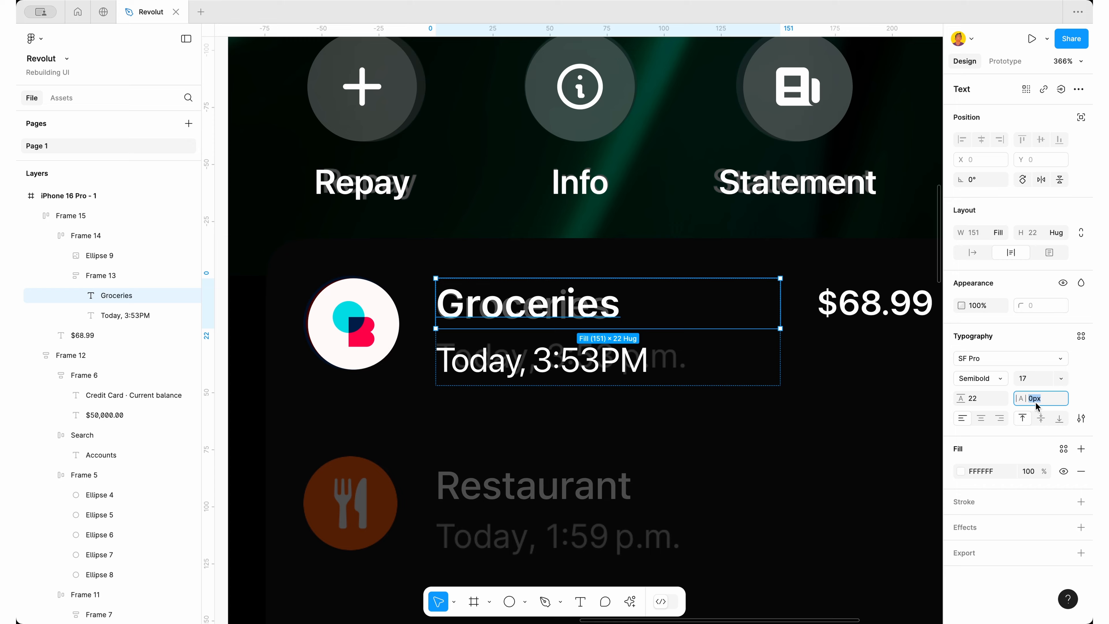
scroll(639, 336, "down", 5)
left_click_drag(639, 336, 591, 422)
left_click_drag(618, 45, 611, 148)
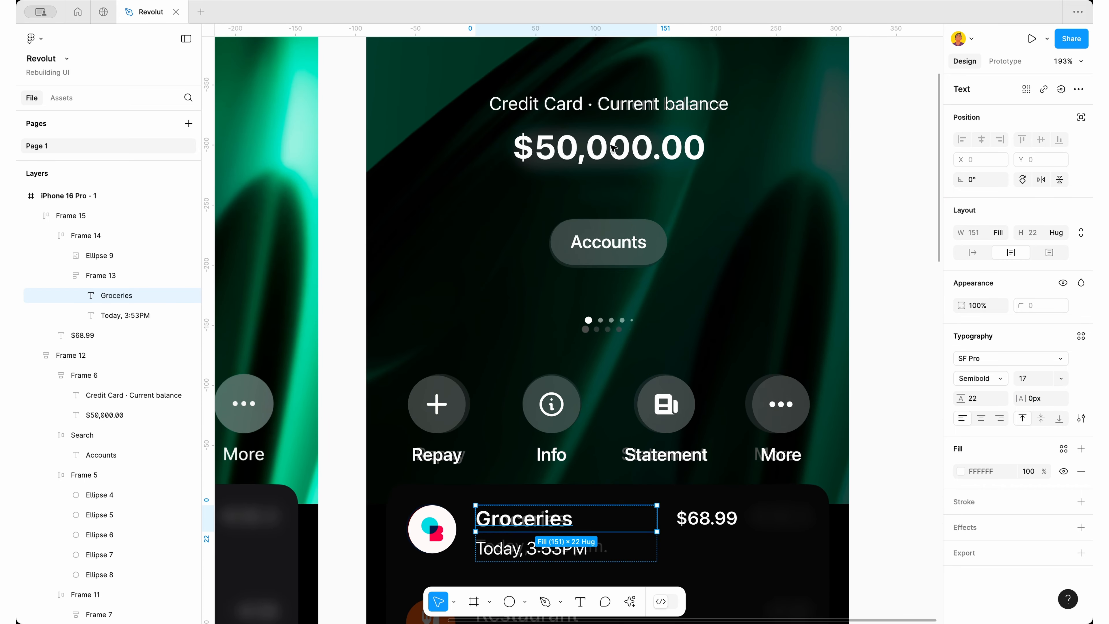
Set the Groceries text's letter spacing to -0.27px, the value used by the Credit Card balance label
left_click(558, 103)
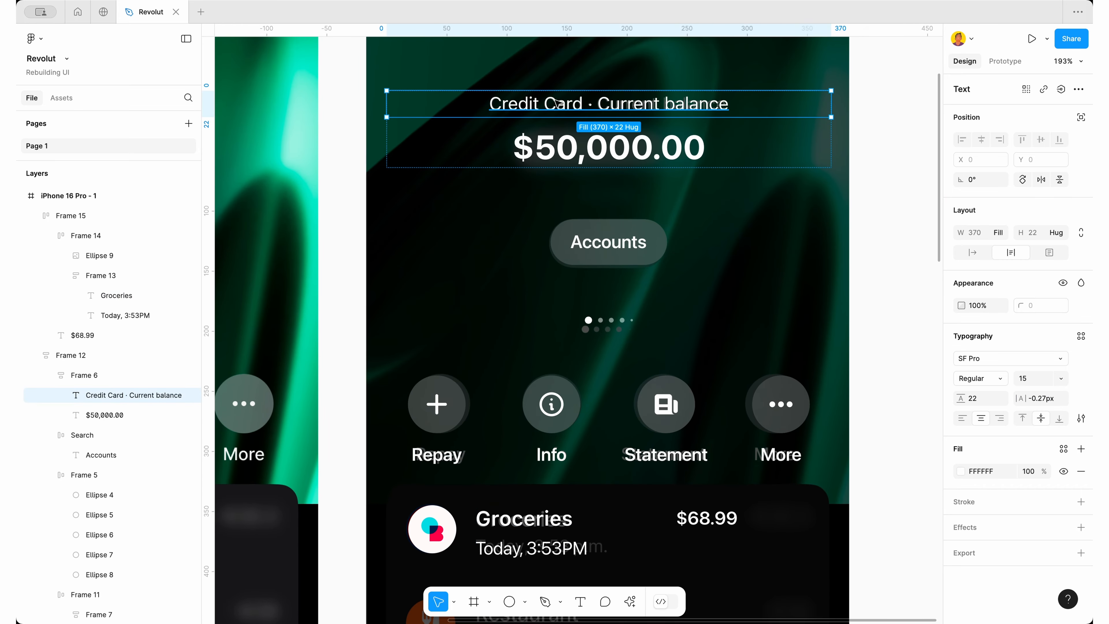
scroll(563, 262, "down", 4)
scroll(571, 363, "up", 3)
left_click(546, 376)
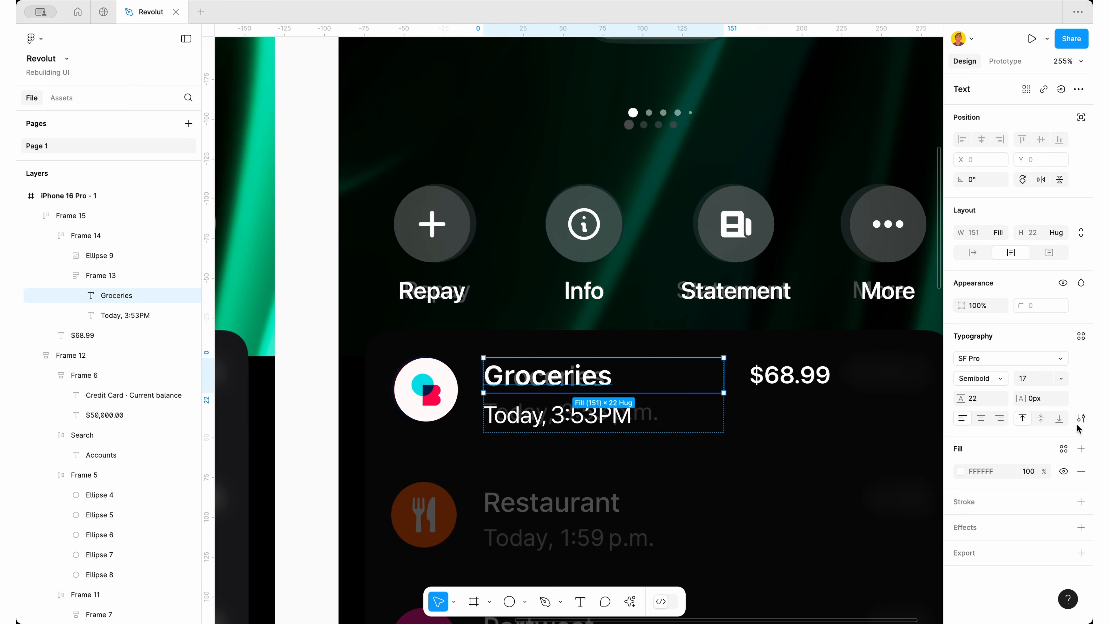
left_click(1045, 402)
type("-.2")
key("Return")
key("Escape")
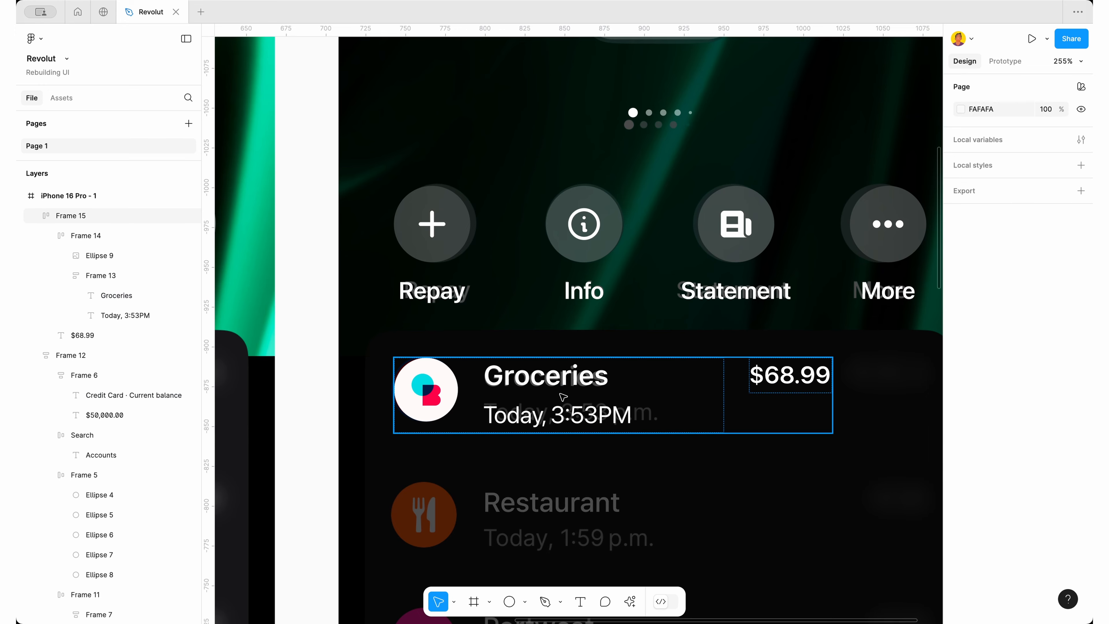
Set the vertical gap between the Groceries title and the date line to 2
left_click(638, 379)
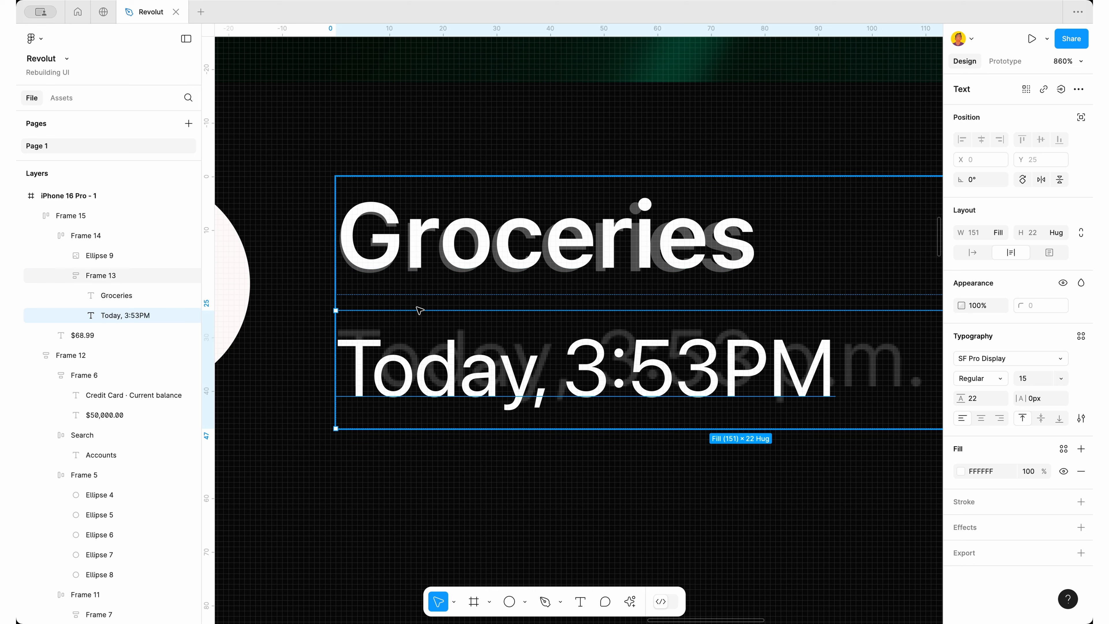
key("Escape")
left_click(429, 298)
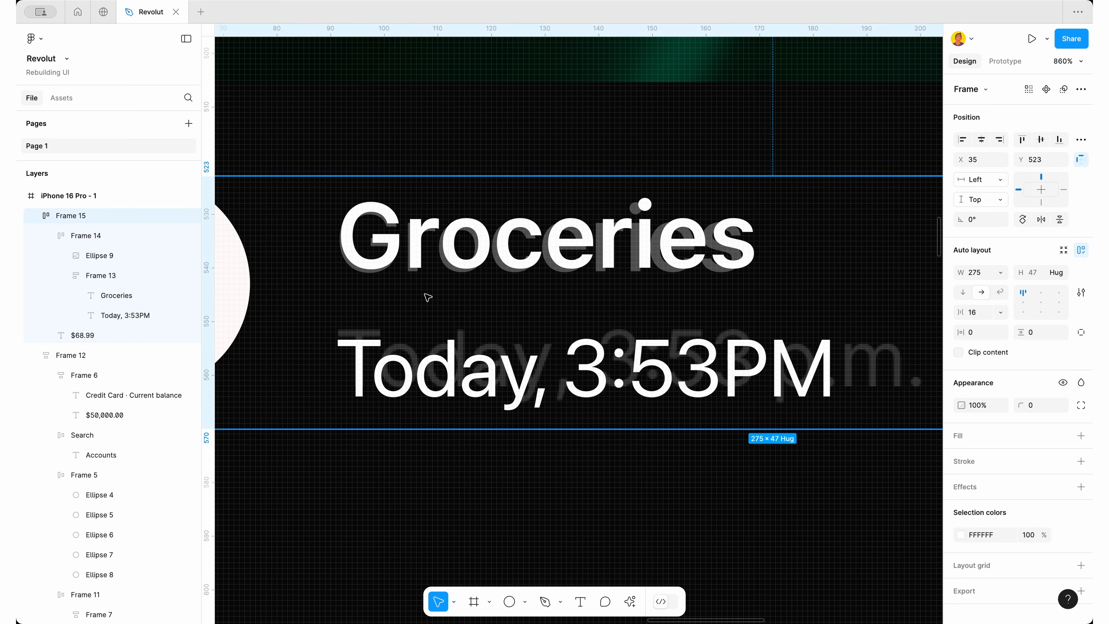
left_click(472, 239)
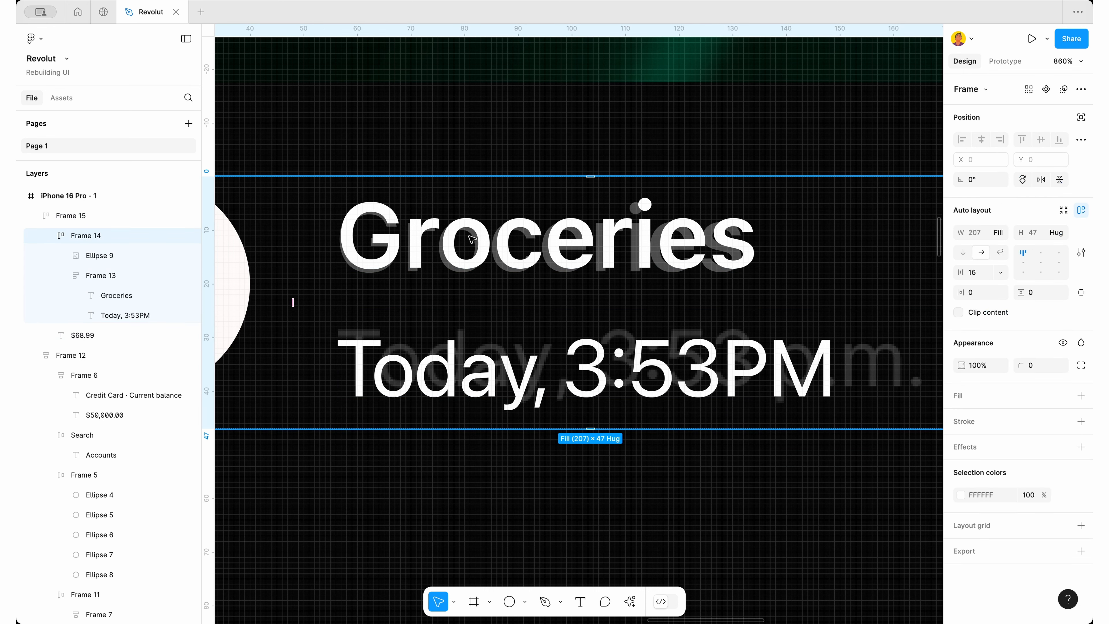
left_click(474, 238)
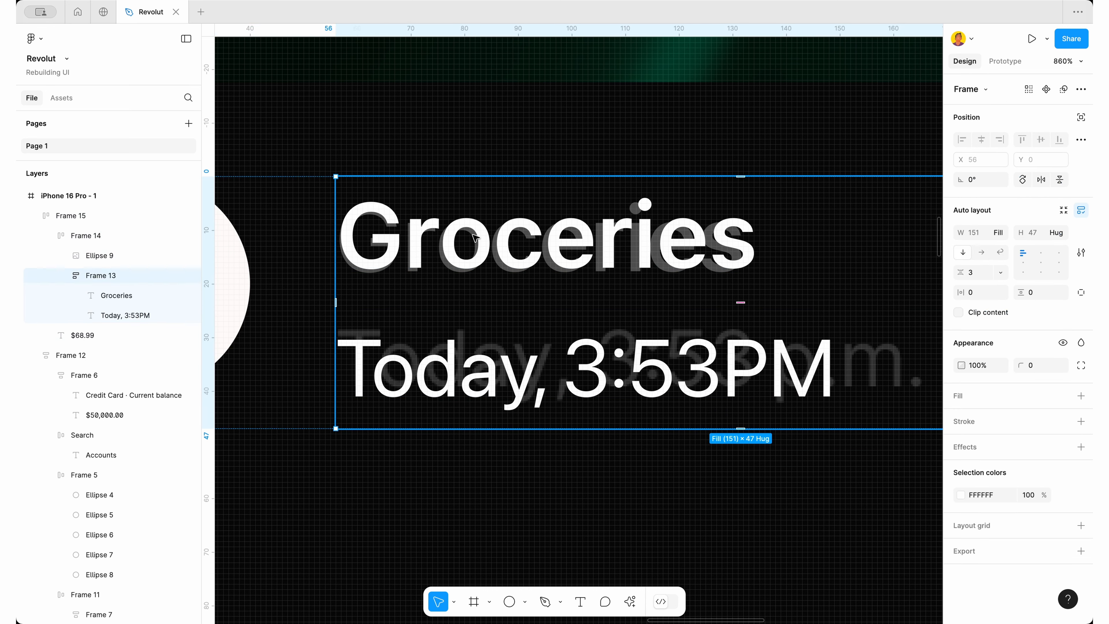
left_click(970, 272)
key("Down")
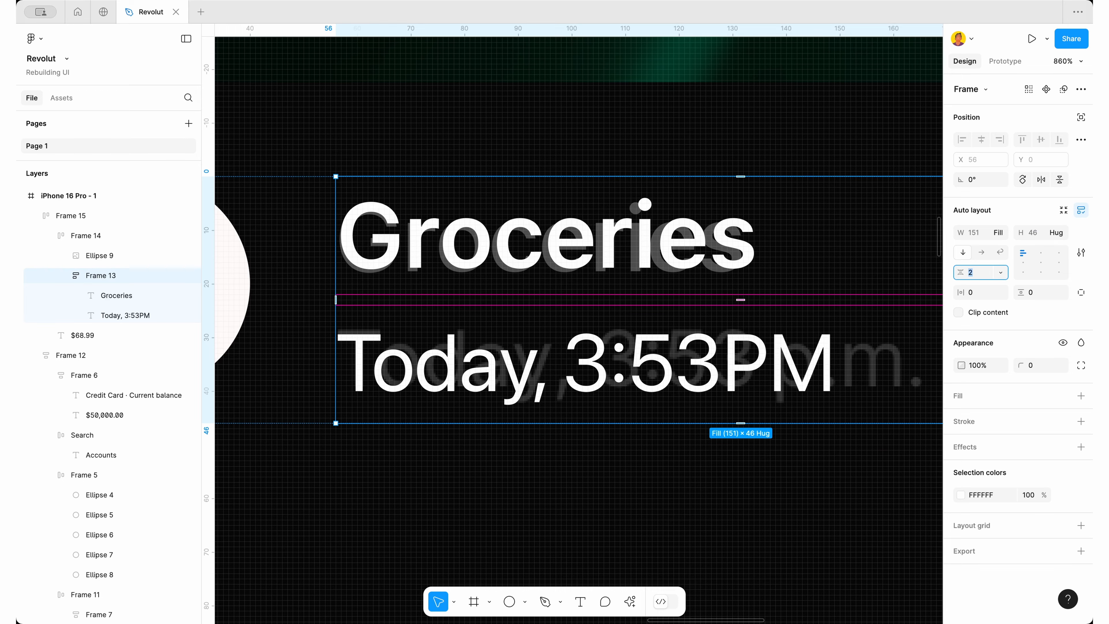
Change the date line under Groceries to read "Today, 3:53 pm"
scroll(388, 363, "down", 5)
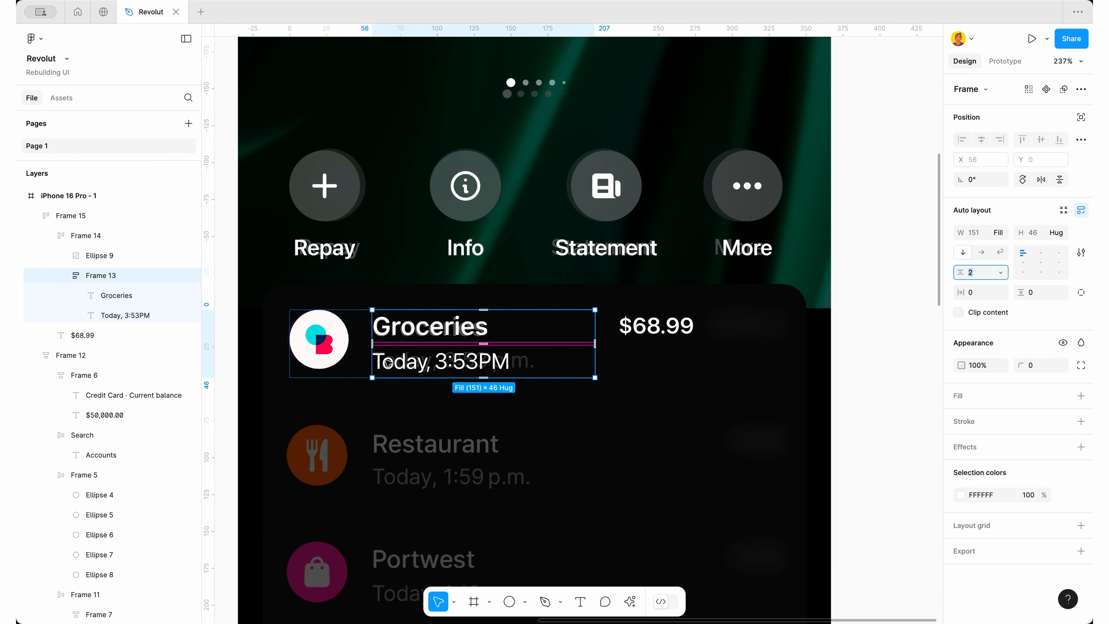
scroll(466, 368, "up", 5)
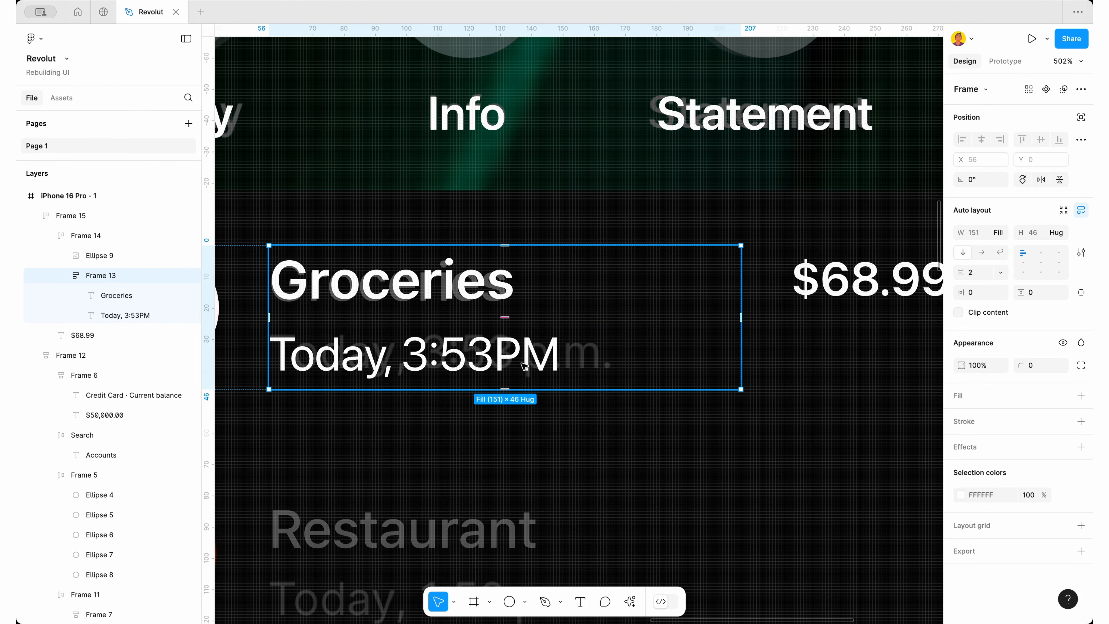
left_click(498, 362)
double_click(498, 362)
double_click(498, 363)
key("Right")
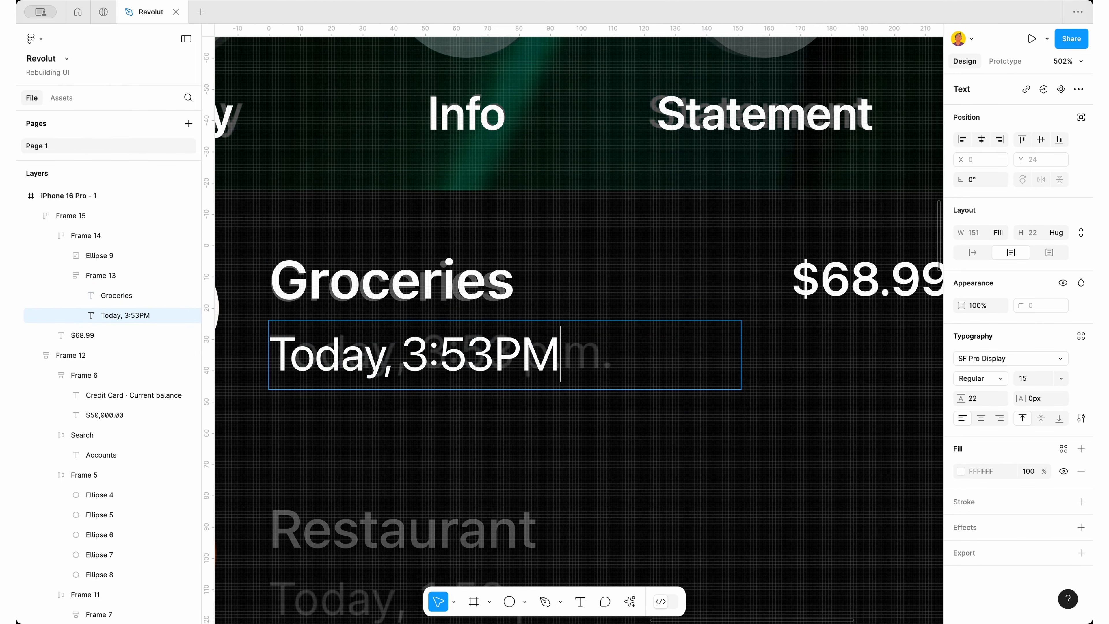
key("BackSpace")
key("BackSpace")
type("p,")
key("BackSpace")
type("m")
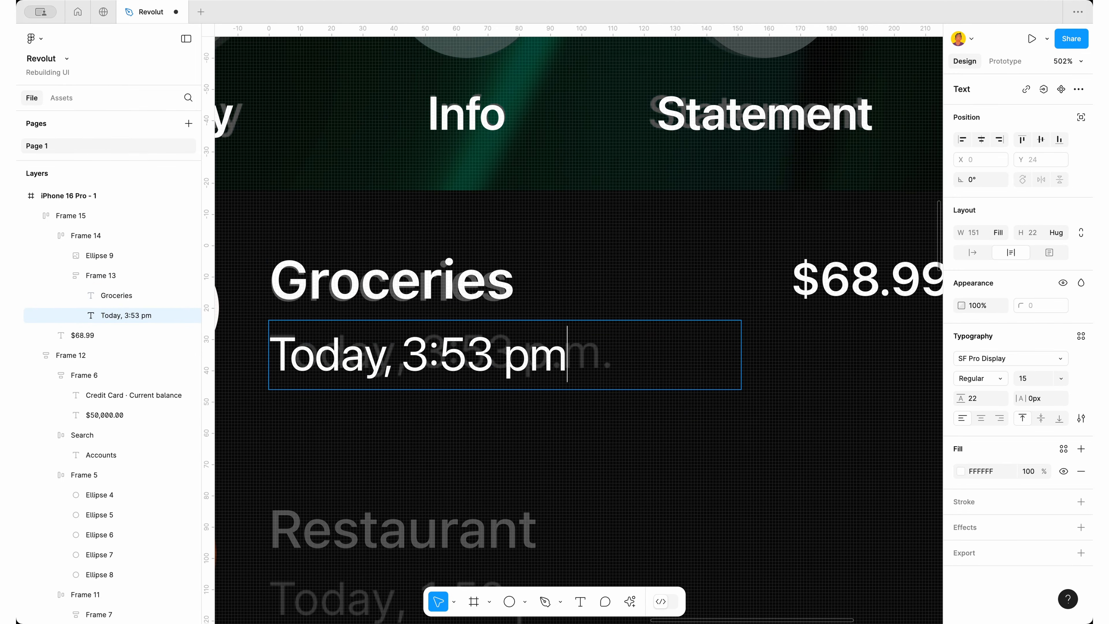
key("Escape")
key("Escape")
Widen the whole Groceries row to 334 so the amount sits over the reference's blurred amount
scroll(542, 362, "down", 5)
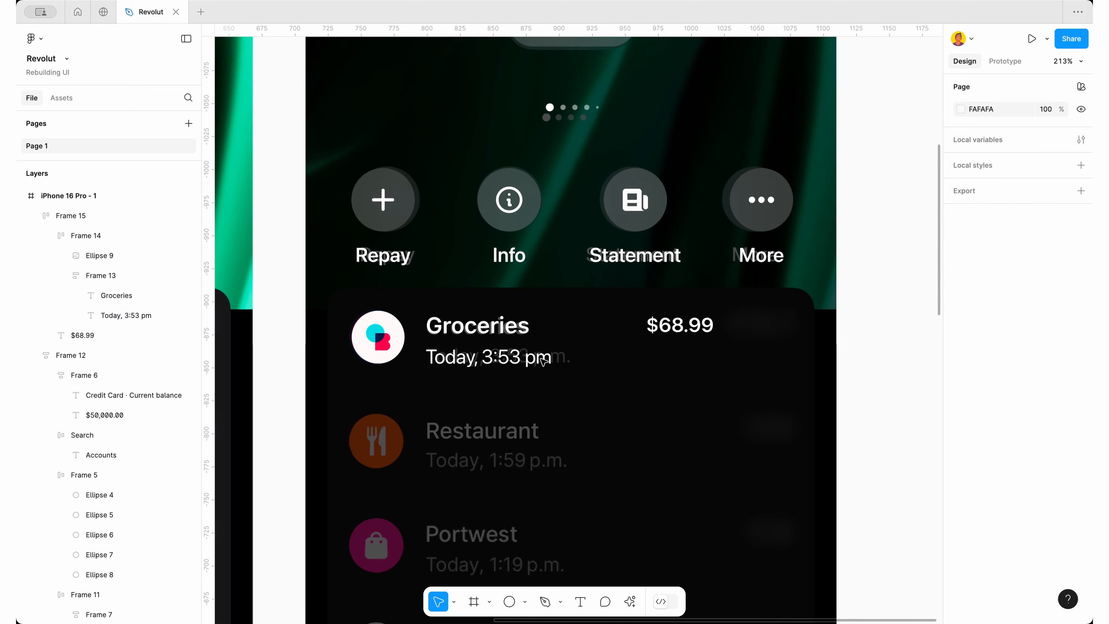
left_click(543, 361)
left_click_drag(664, 343, 721, 335)
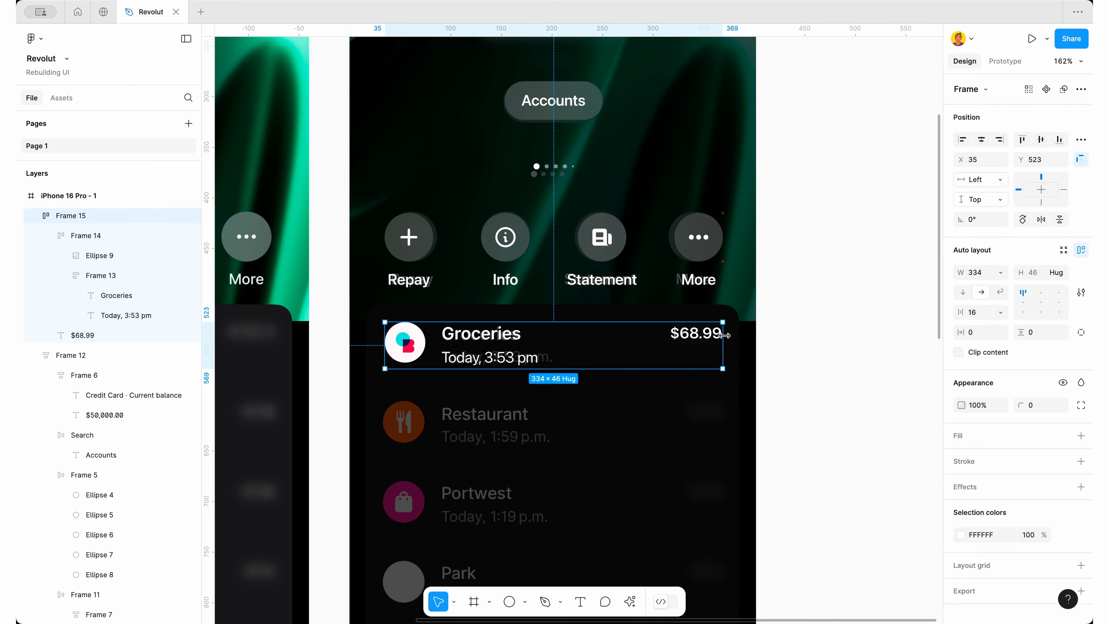
Duplicate the Groceries row three times straight down, leaving 35 between rows, to cover the Restaurant, Portwest and Park entries
scroll(725, 335, "down", 4)
scroll(725, 335, "right", 1)
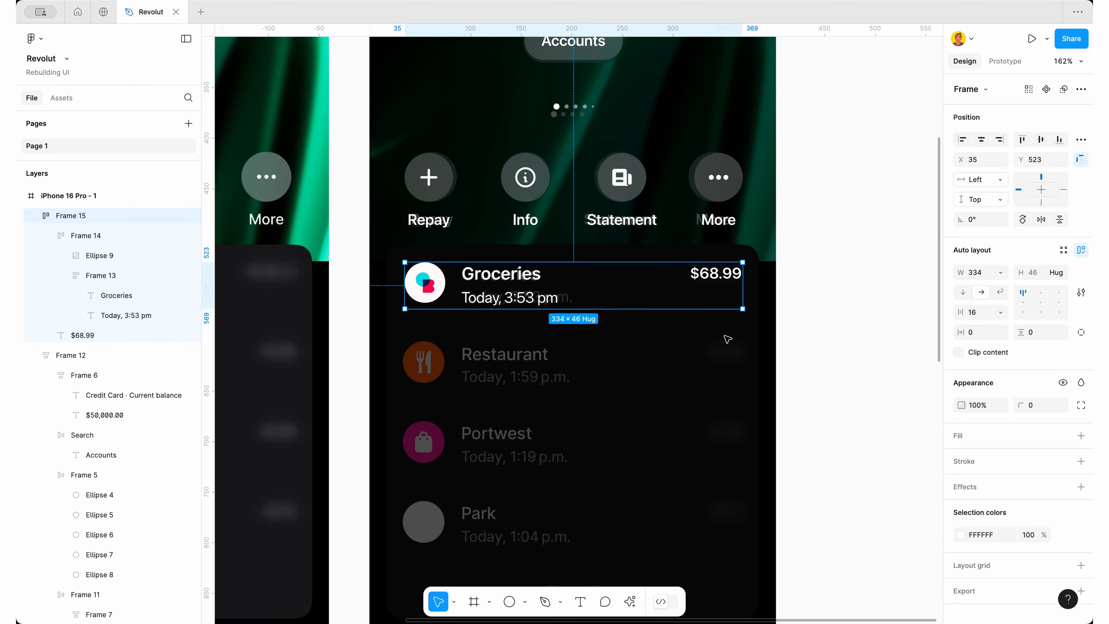
left_click_drag(445, 257, 445, 340)
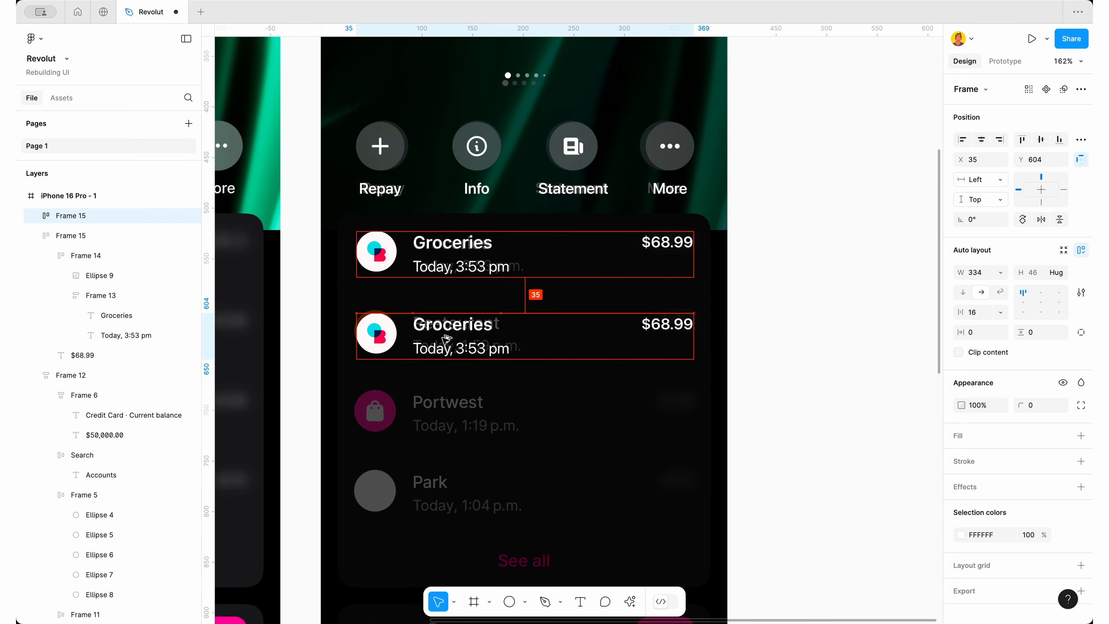
key("ctrl+d")
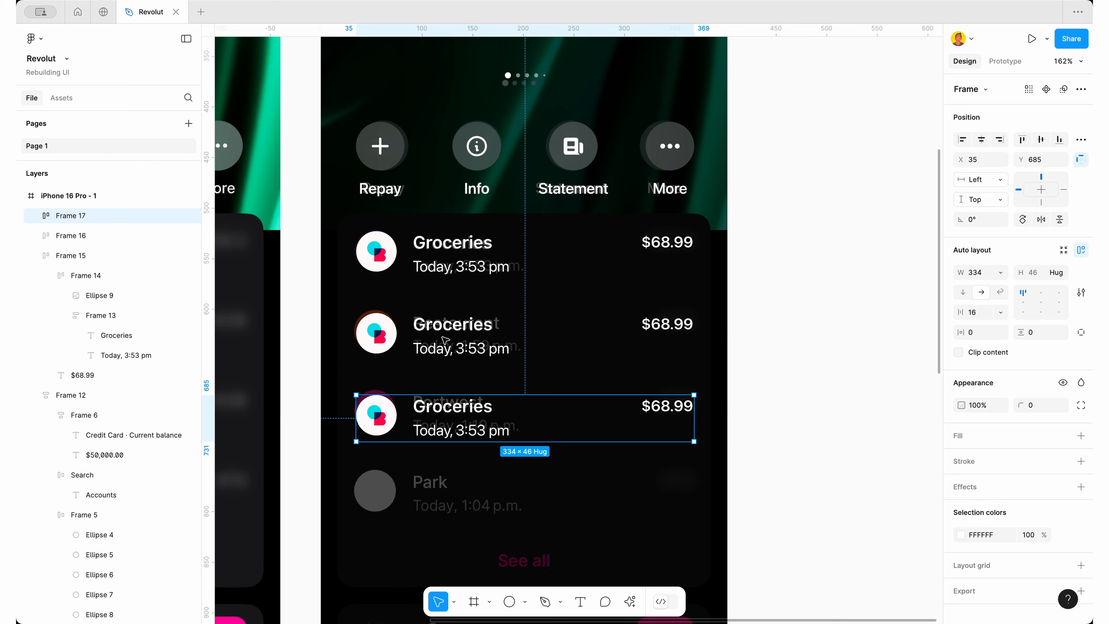
key("ctrl+d")
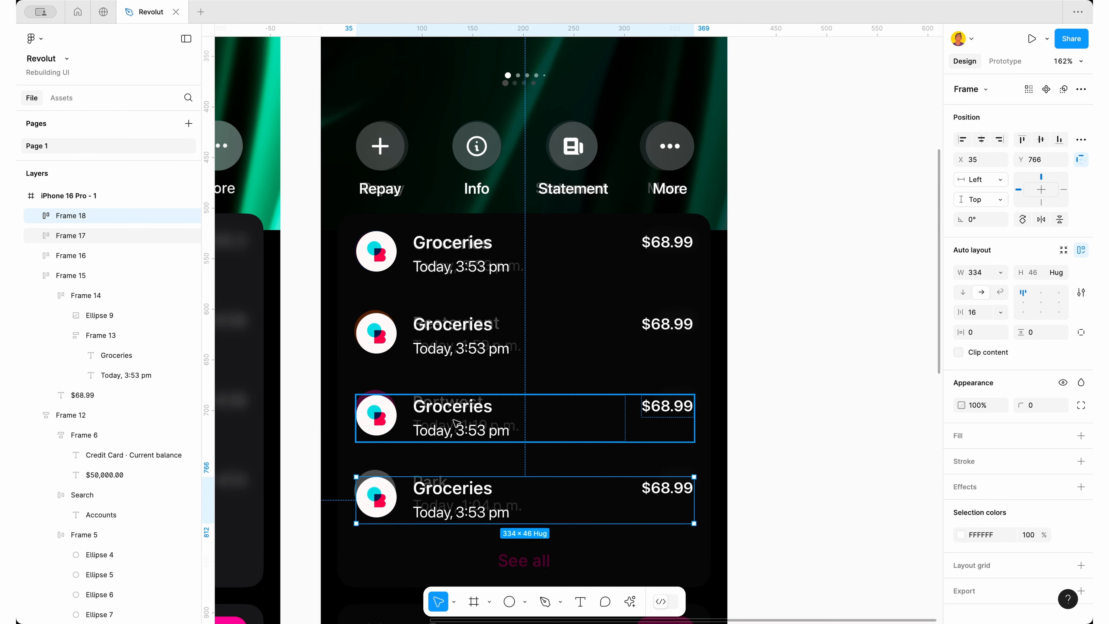
Retitle the three copied rows Restaurant, Portwest and Park, from the upper to the lower one
left_click(471, 334)
double_click(456, 328)
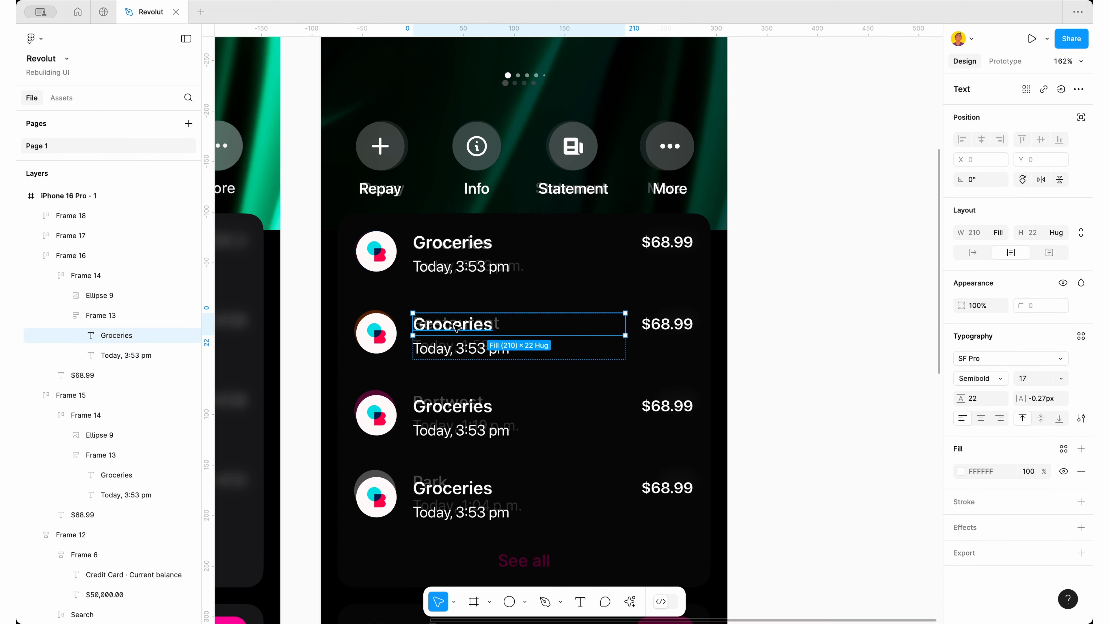
type("Restaurant")
double_click(457, 406)
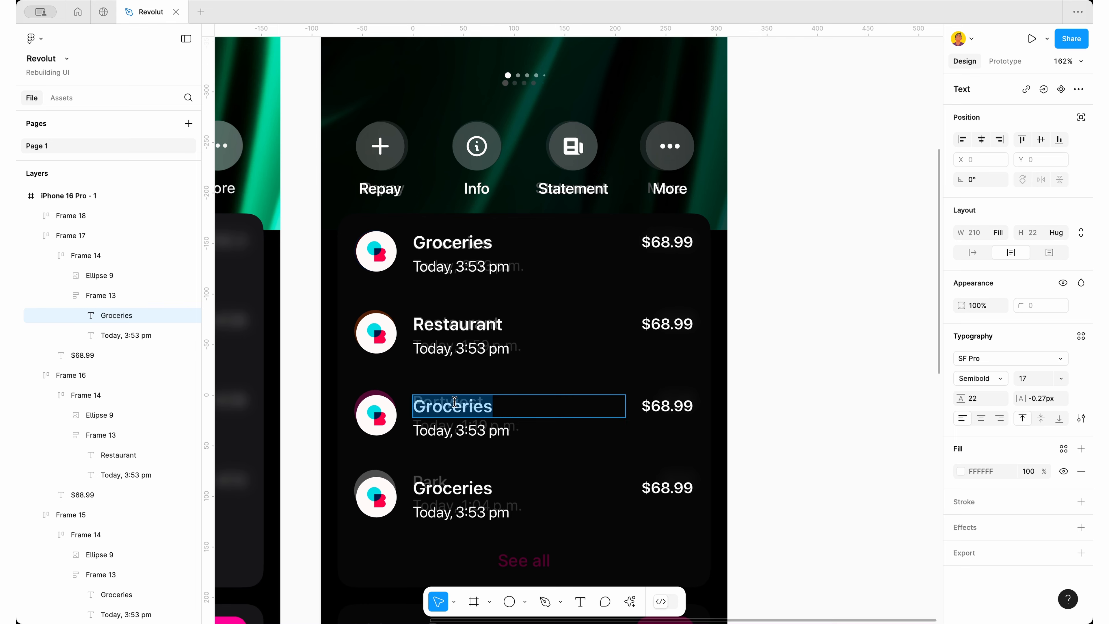
type("Portwest")
double_click(457, 492)
type("Park")
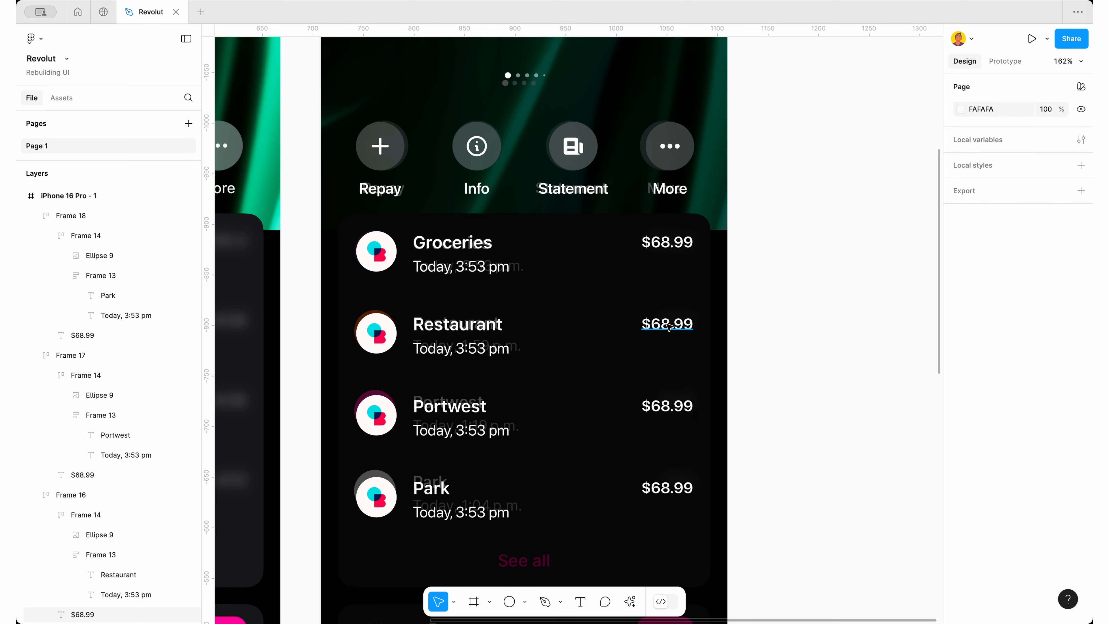
Set the amounts of the Restaurant, Portwest and Park rows to $10.00, $150.00 and $5.00
double_click(667, 324)
type("$10")
double_click(661, 405)
type("150.00")
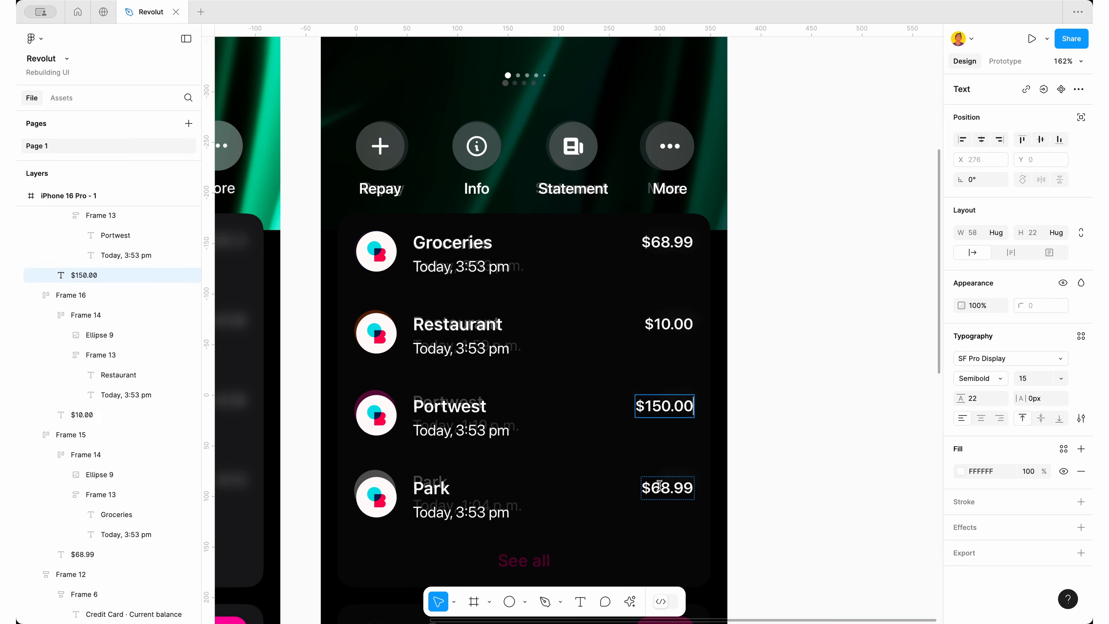
key("Tab")
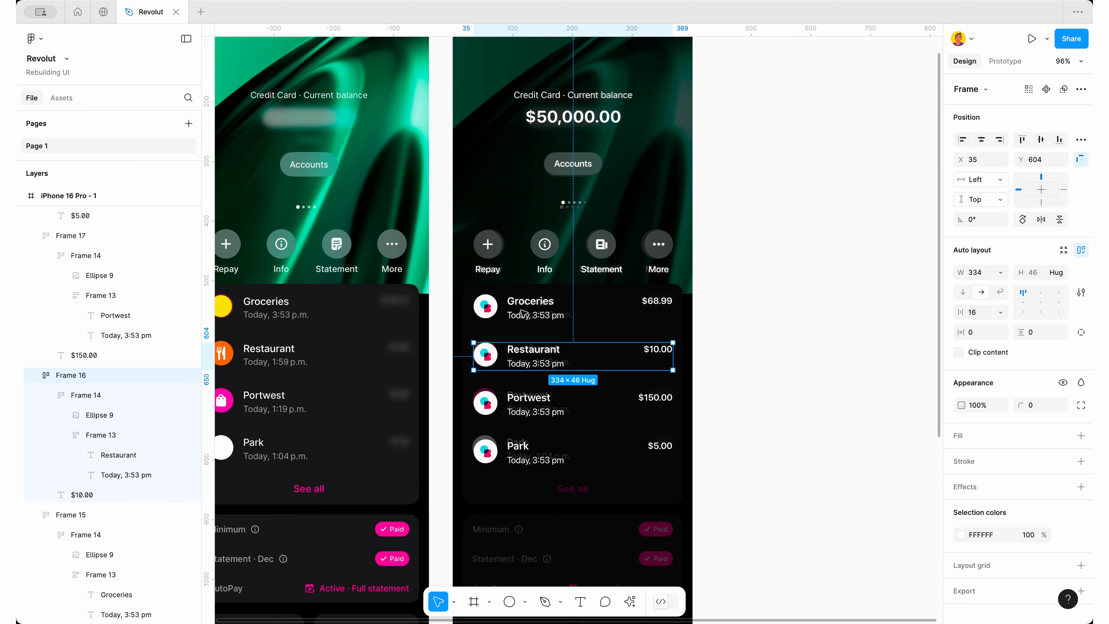
Wrap the Groceries, Restaurant, Portwest and Park rows together in one auto layout frame
scroll(520, 314, "left", 2)
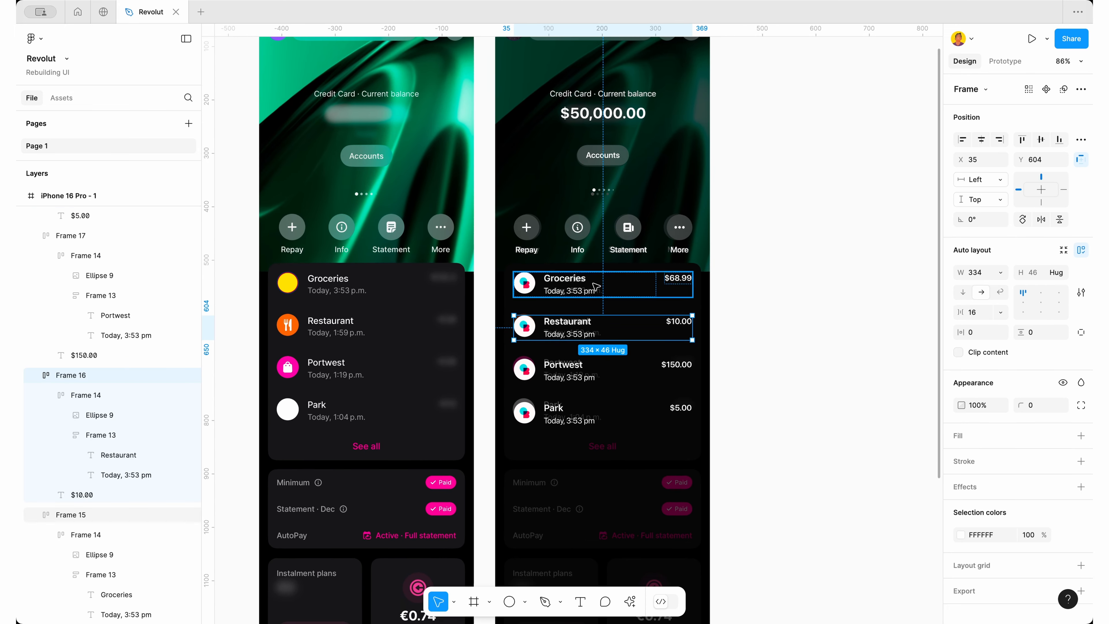
left_click(595, 287, "shift")
left_click(578, 373, "shift")
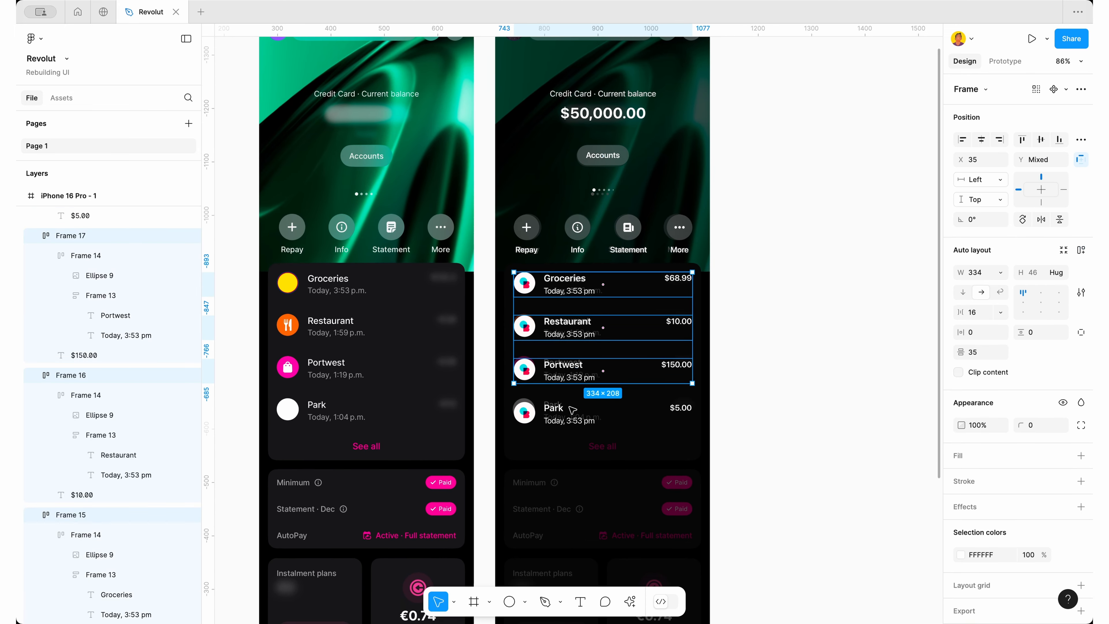
left_click(564, 420, "shift")
right_click(563, 424)
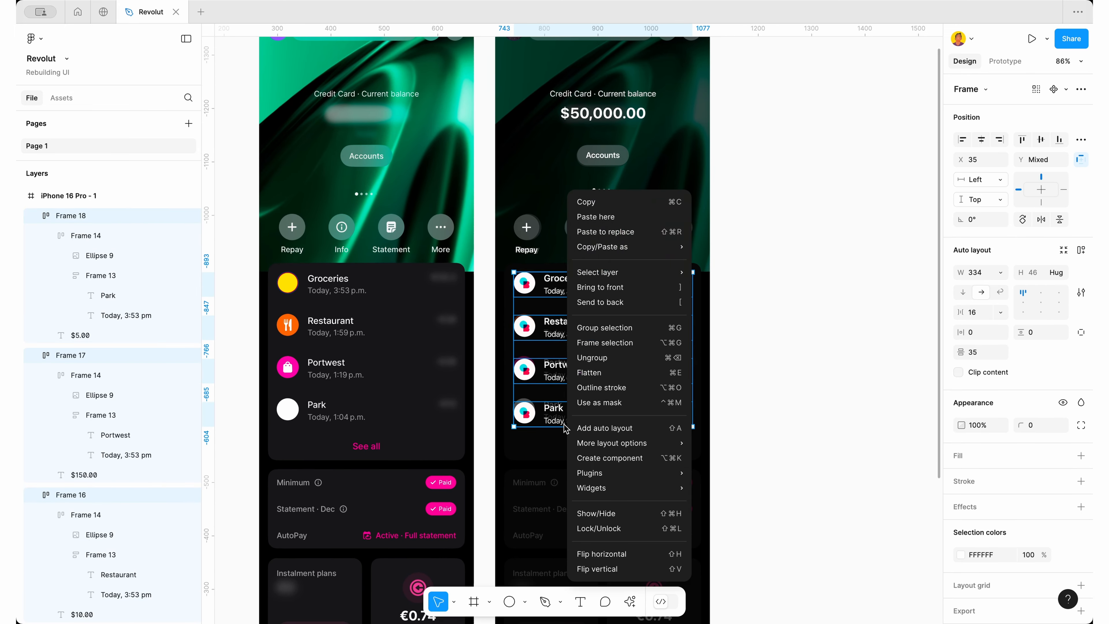
left_click(595, 429)
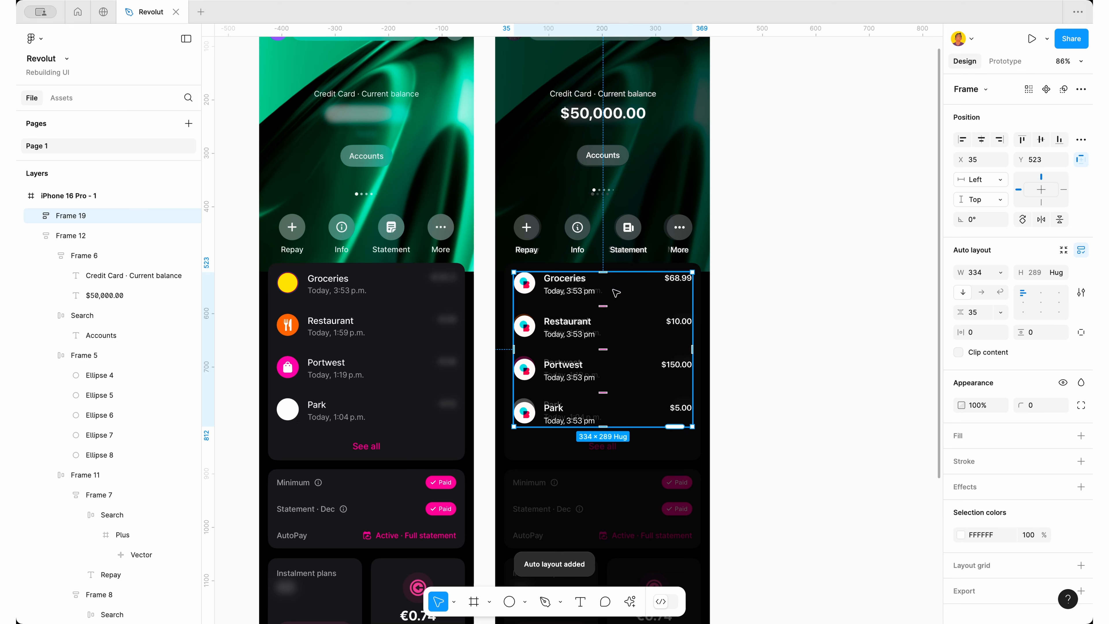
Set the transaction list frame's horizontal padding to 10
left_click(996, 333)
type("10")
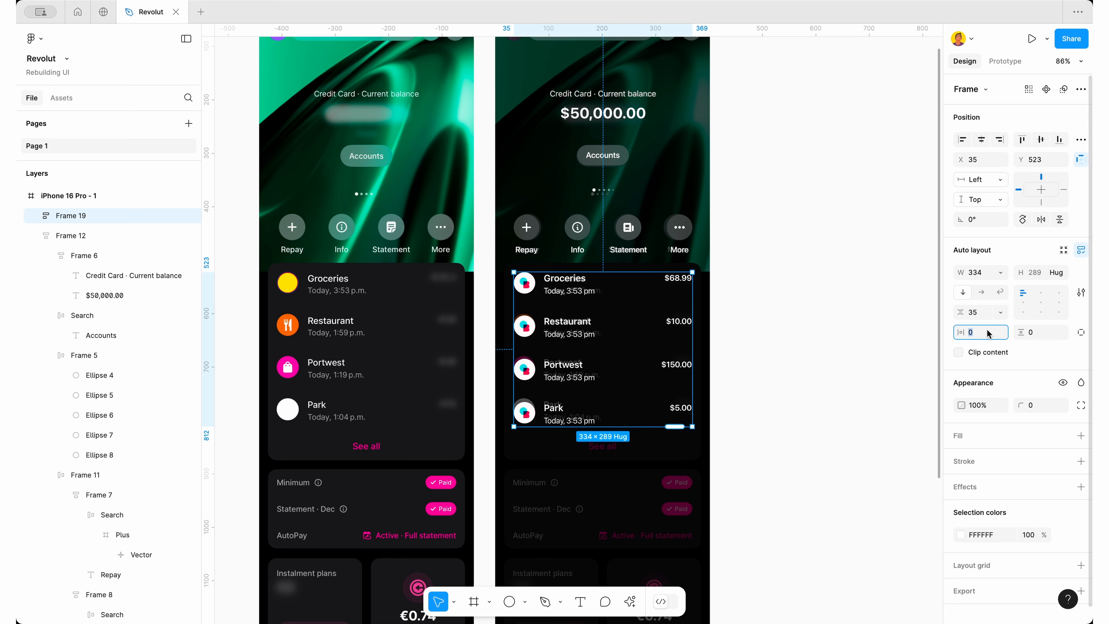
key("Return")
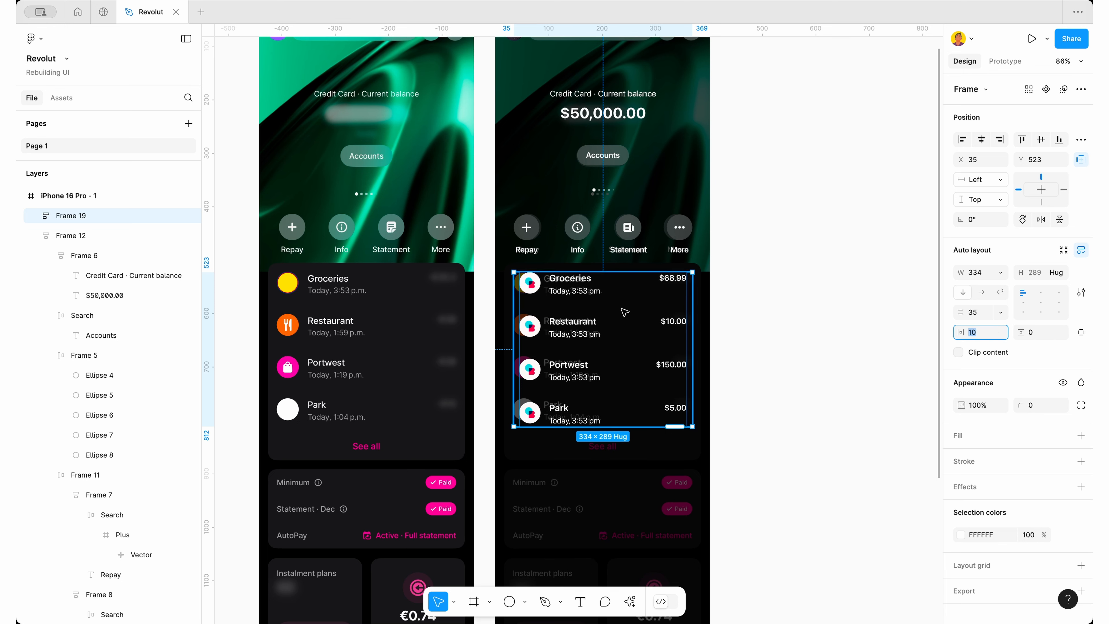
left_click(710, 314)
left_click(674, 321)
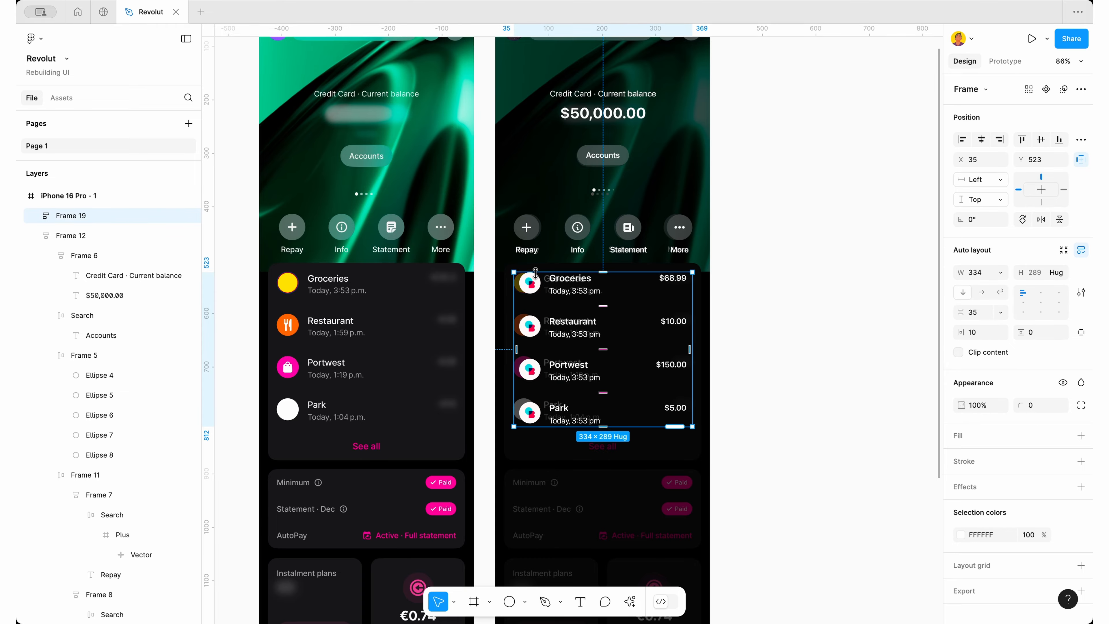
Place the transaction list frame over the reference screen's card at X 282, Y -905 and fit its width to 369
scroll(536, 277, "up", 5)
scroll(497, 282, "down", 3)
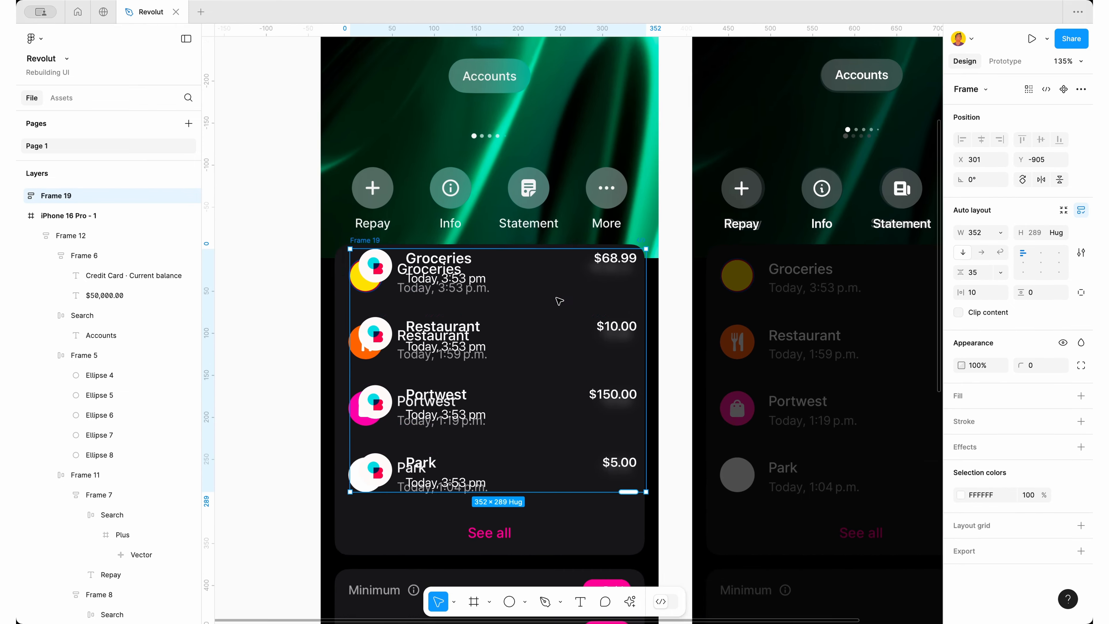
scroll(559, 301, "left", 5)
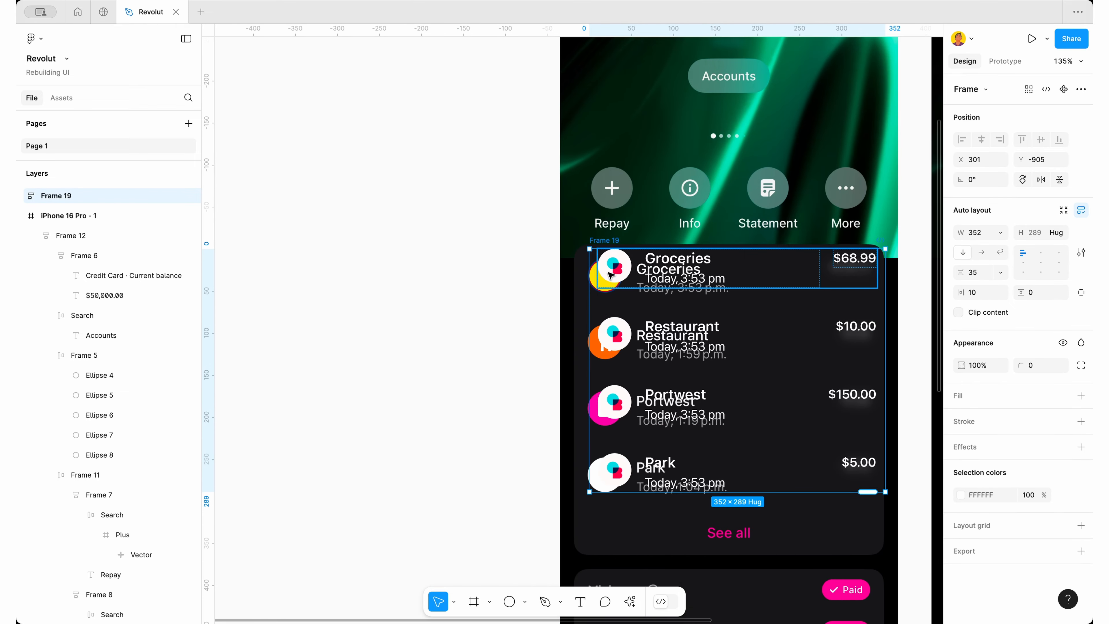
scroll(603, 271, "up", 5)
left_click_drag(572, 285, 540, 285)
scroll(540, 284, "down", 5)
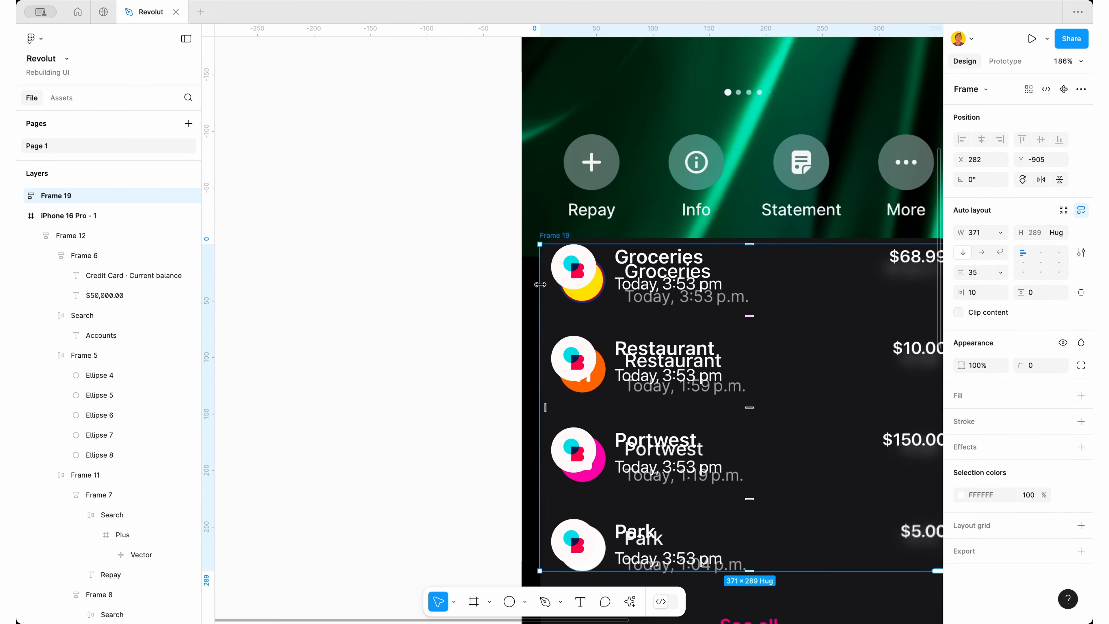
scroll(542, 283, "right", 3)
scroll(676, 246, "up", 8)
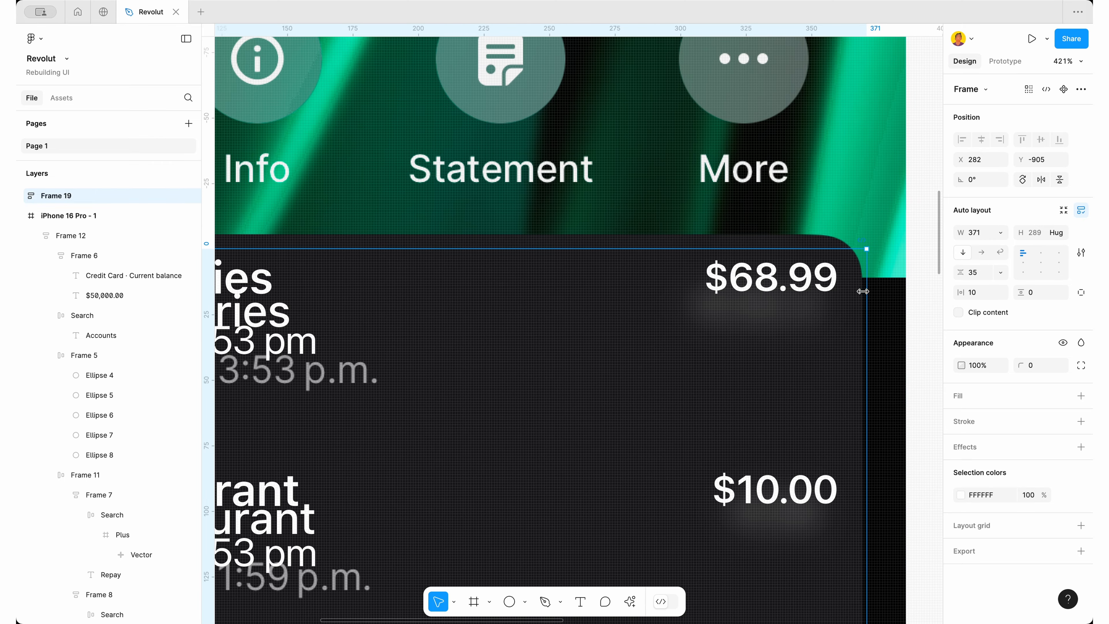
left_click_drag(867, 292, 861, 292)
scroll(862, 292, "down", 8)
scroll(863, 292, "right", 3)
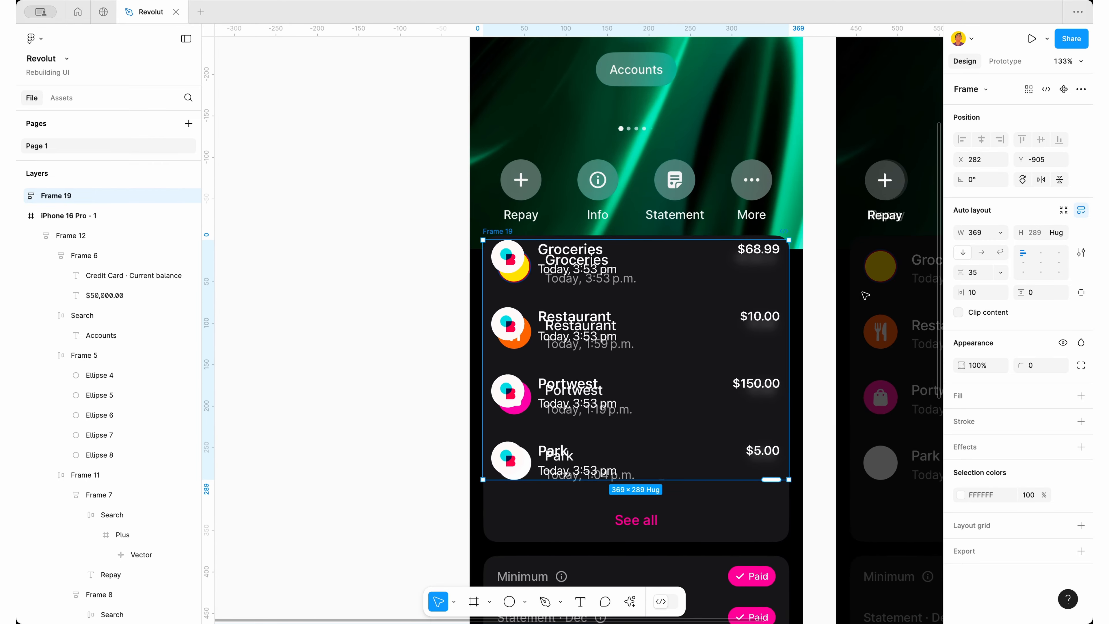
Set the transaction list frame's width to 370 and the gap between its rows to 24
scroll(685, 254, "down", 3)
scroll(687, 251, "right", 3)
left_click(978, 232)
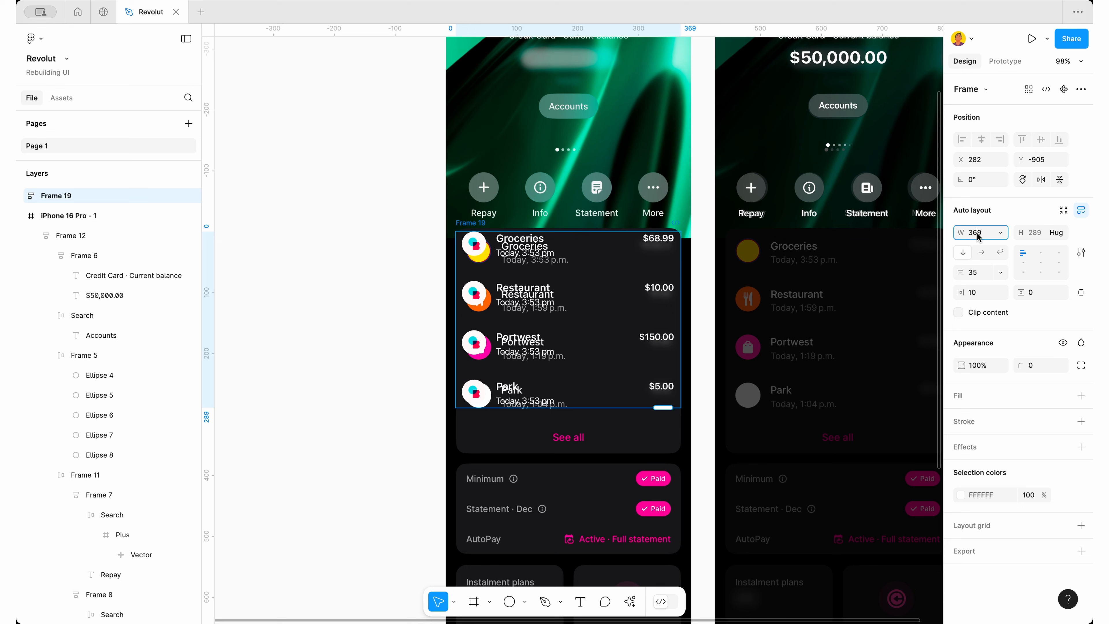
type("370")
key("Return")
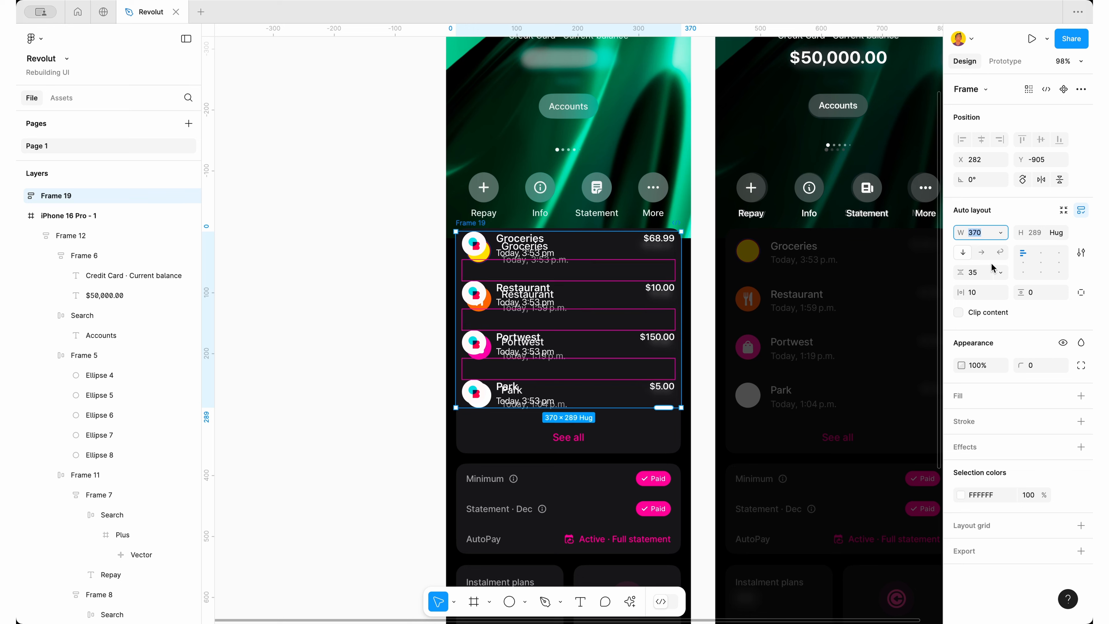
left_click(986, 273)
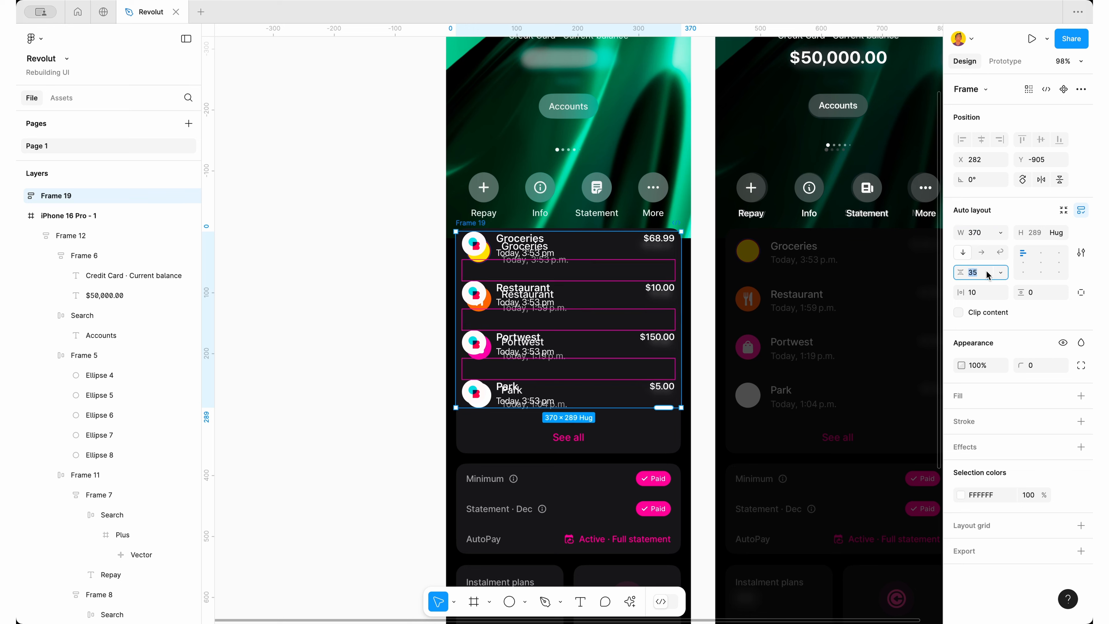
type("24")
key("Return")
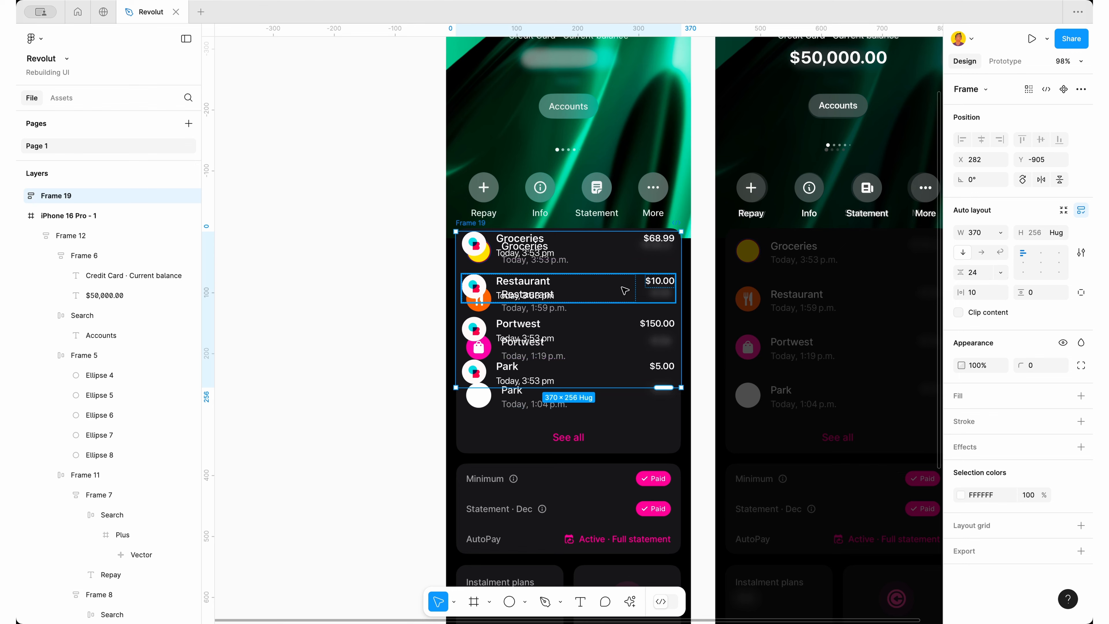
left_click(697, 317)
left_click(624, 330)
left_click(612, 267)
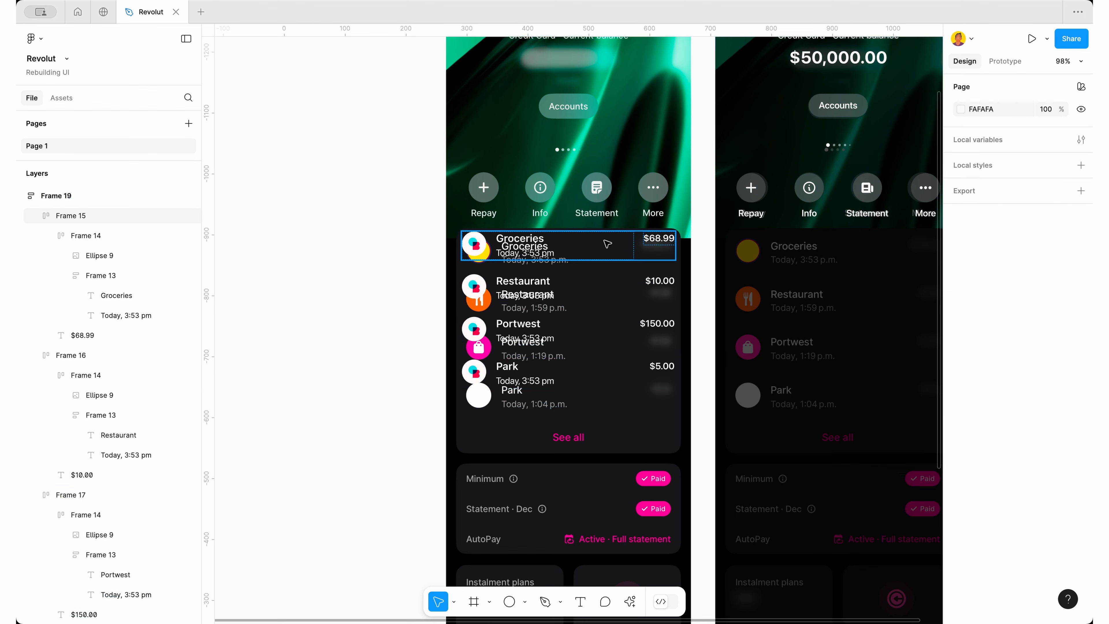
Move the transaction list frame onto the empty canvas and fill it with #161618 sampled from the reference card
left_click_drag(478, 222, 290, 211)
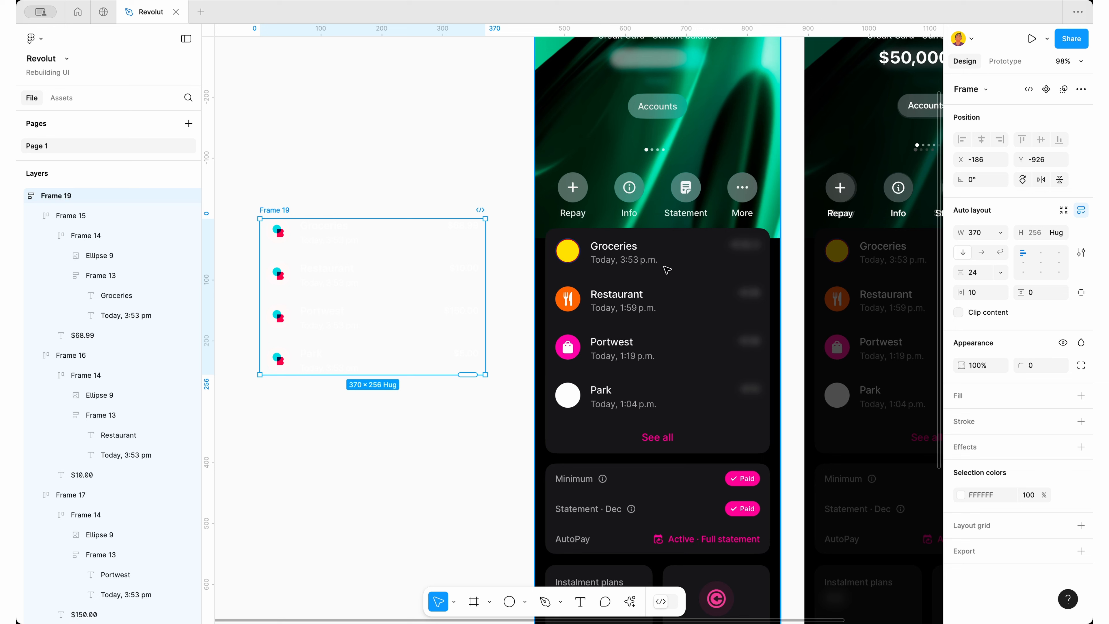
key("i")
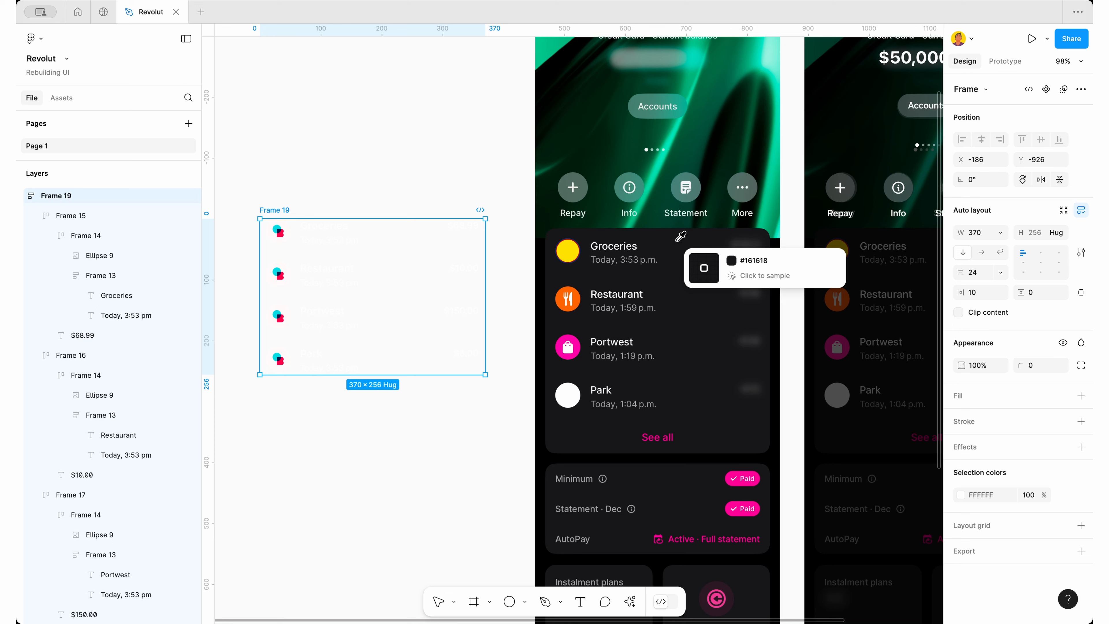
left_click(677, 241)
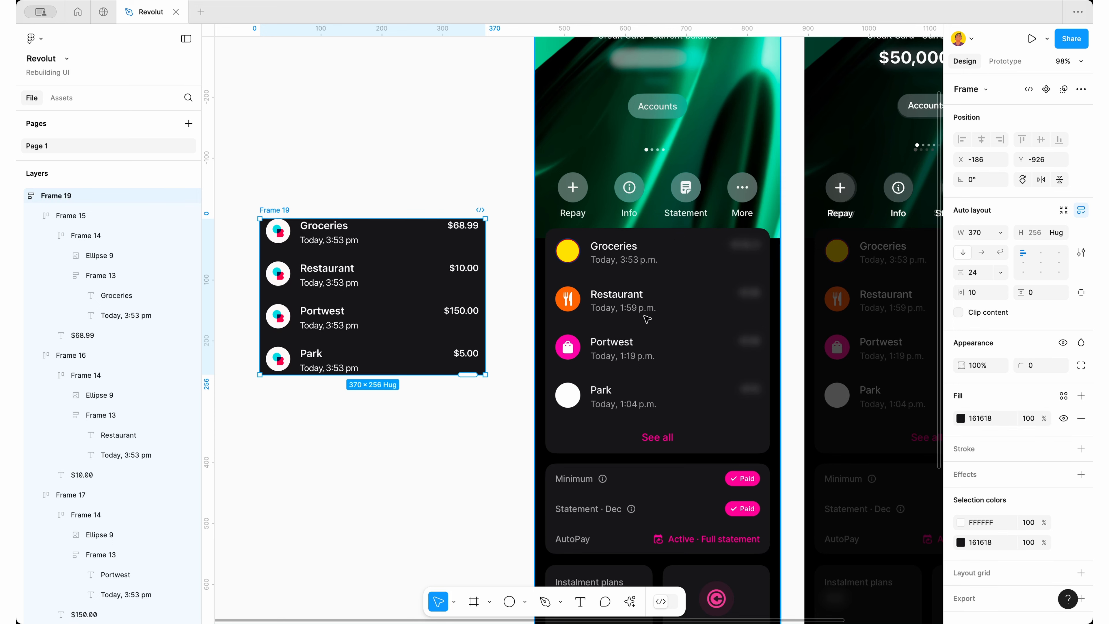
Set the transaction list frame's vertical padding to 20 and its corner radius to 10
left_click(1033, 293)
type("20")
key("Return")
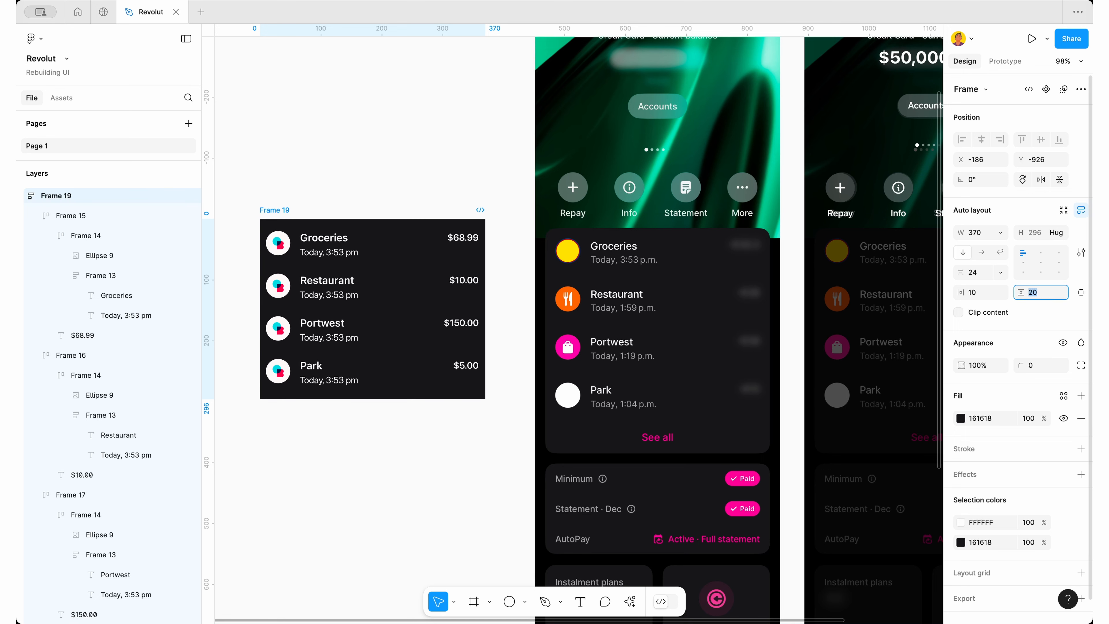
left_click(1048, 365)
type("10")
key("Return")
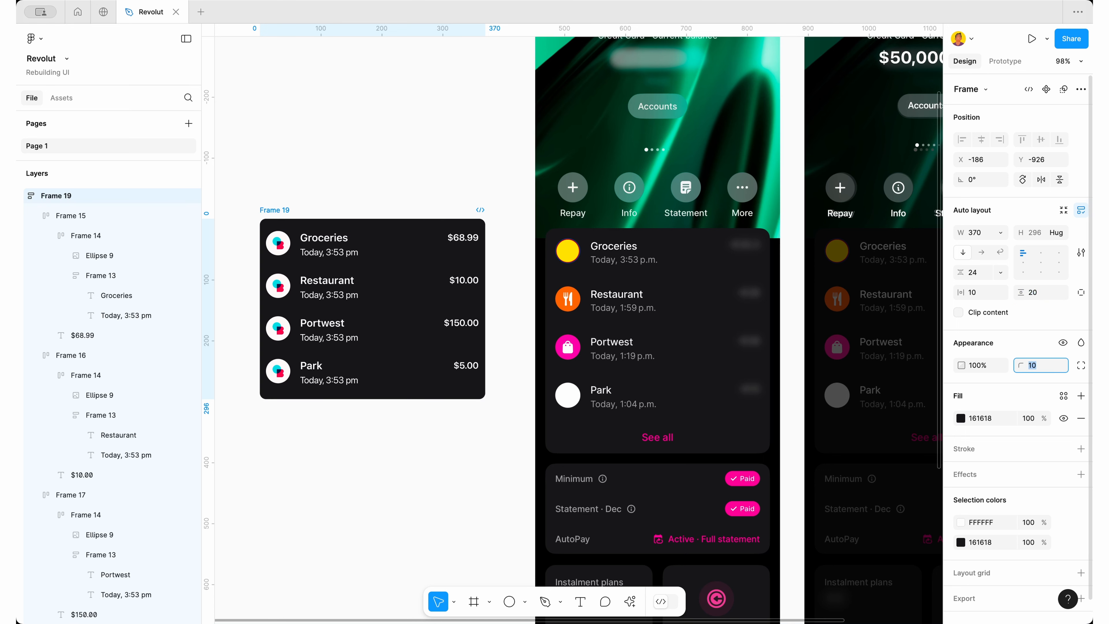
left_click(354, 547)
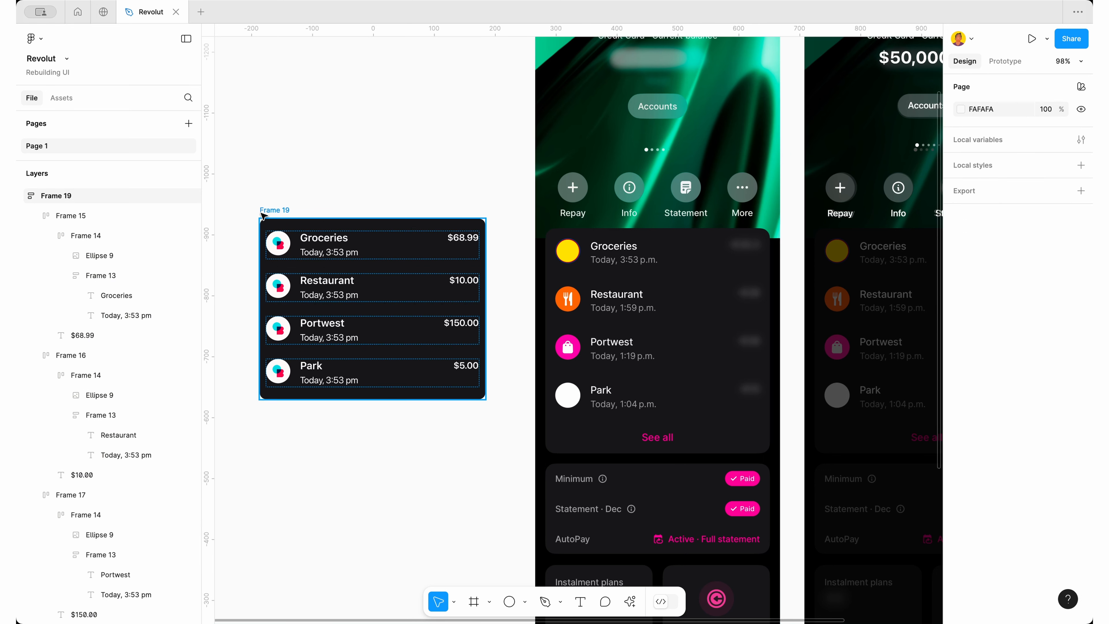
Place the transaction list card beside the reference card and give its four rows a vertical padding of 4
left_click_drag(261, 210, 440, 263)
left_click_drag(509, 302, 386, 262)
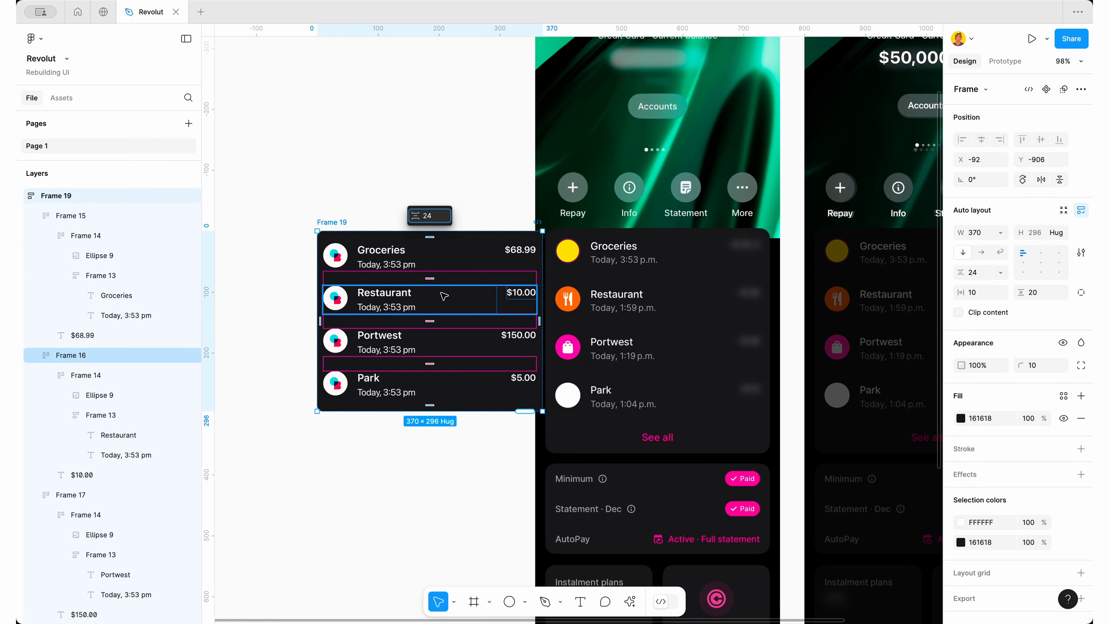
left_click(452, 265)
left_click(459, 296, "shift")
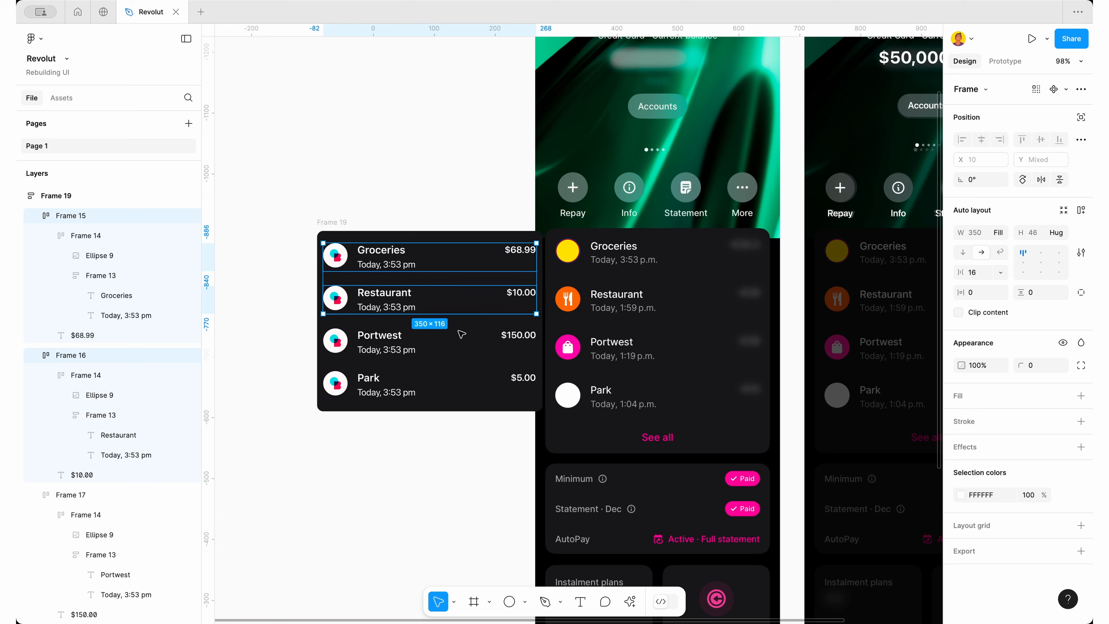
left_click(456, 345, "shift")
left_click(455, 383, "shift")
left_click(1042, 294)
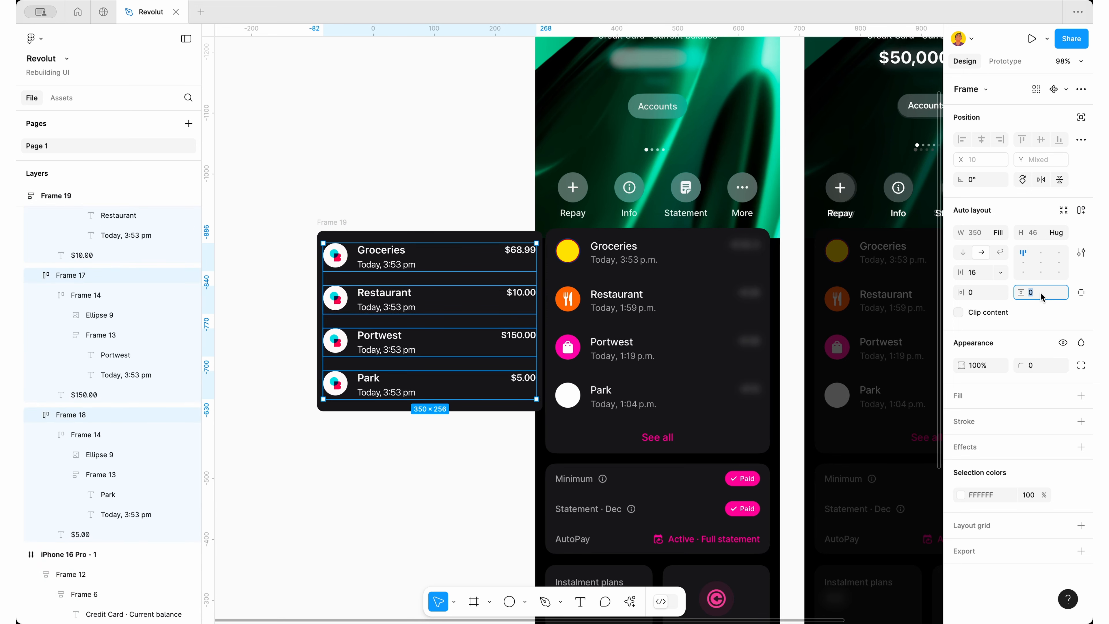
type("2")
key("Return")
type("4")
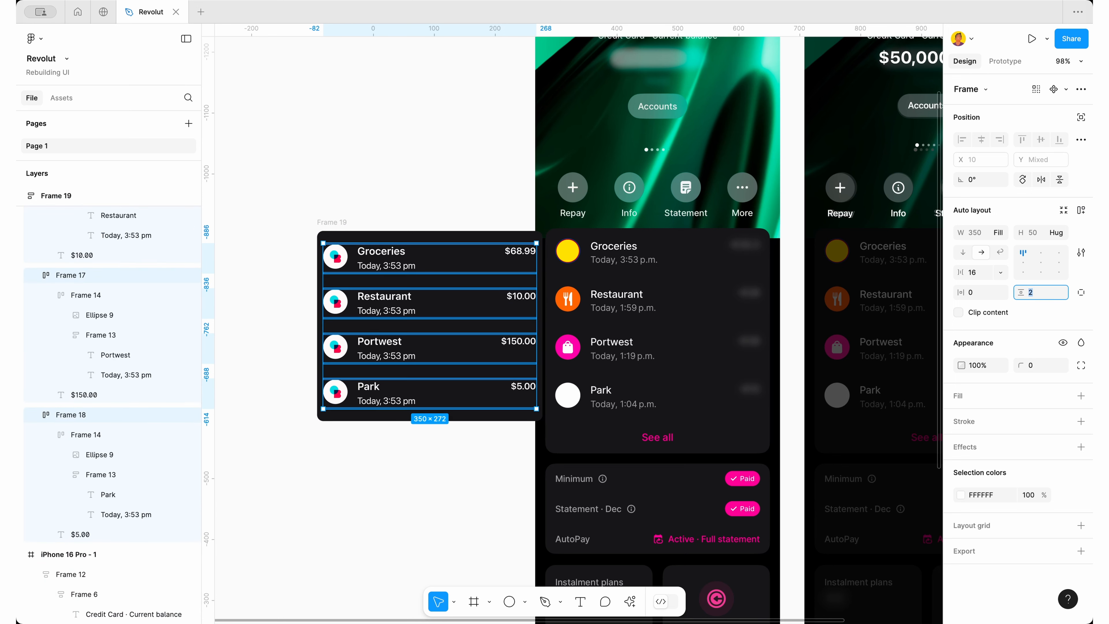
key("Return")
left_click(421, 209)
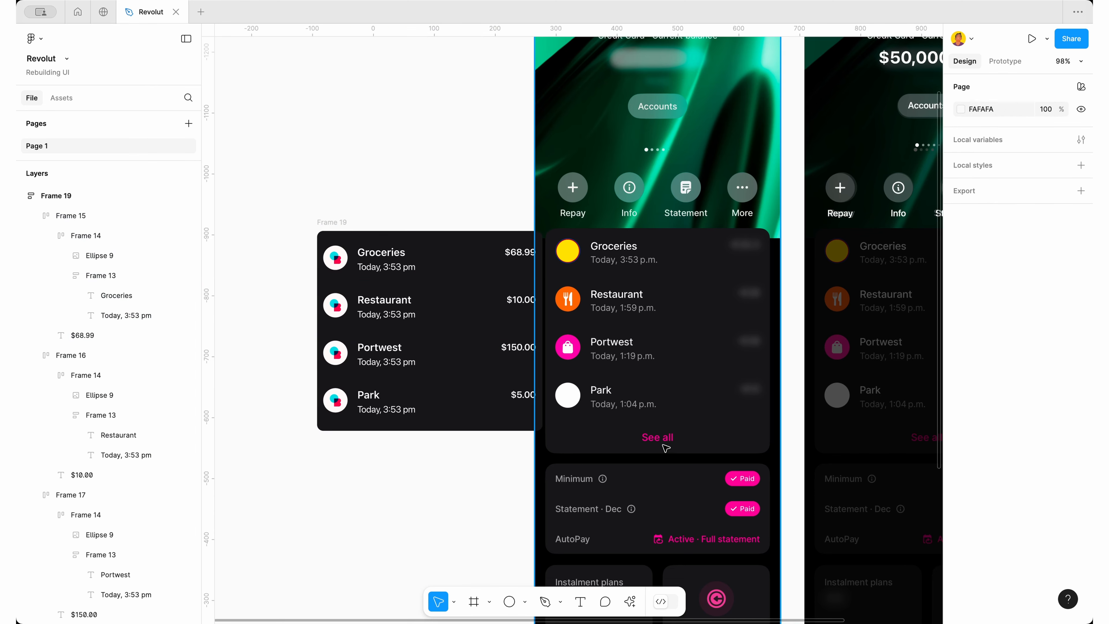
Add a "See all" text below the transaction list card and color it #F91692 sampled from the reference link
key("t")
left_click(357, 475)
type("See all")
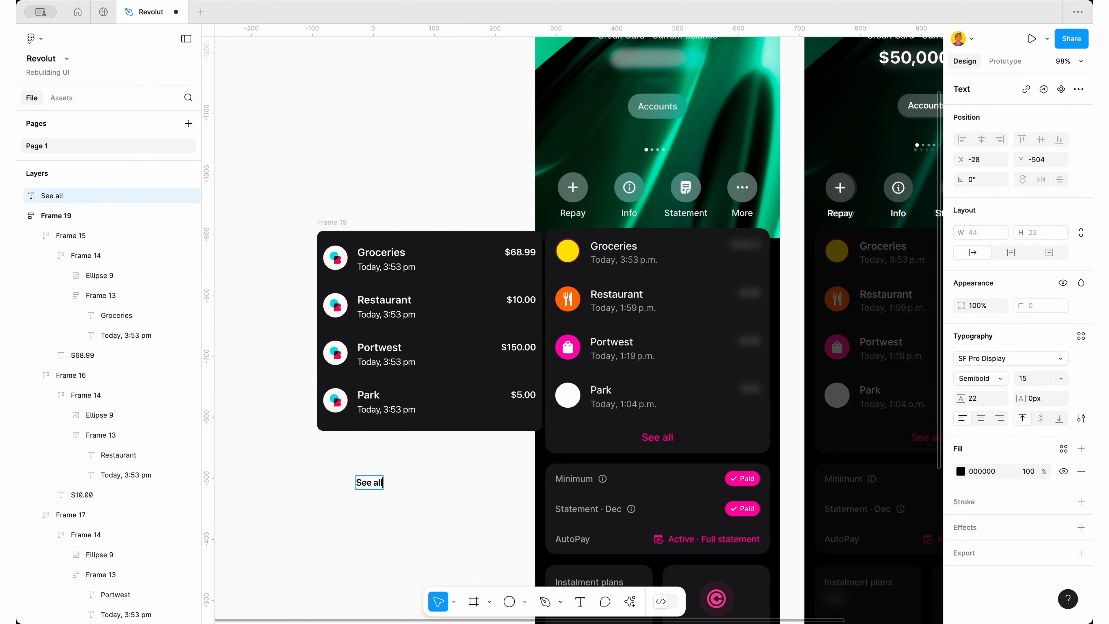
key("Escape")
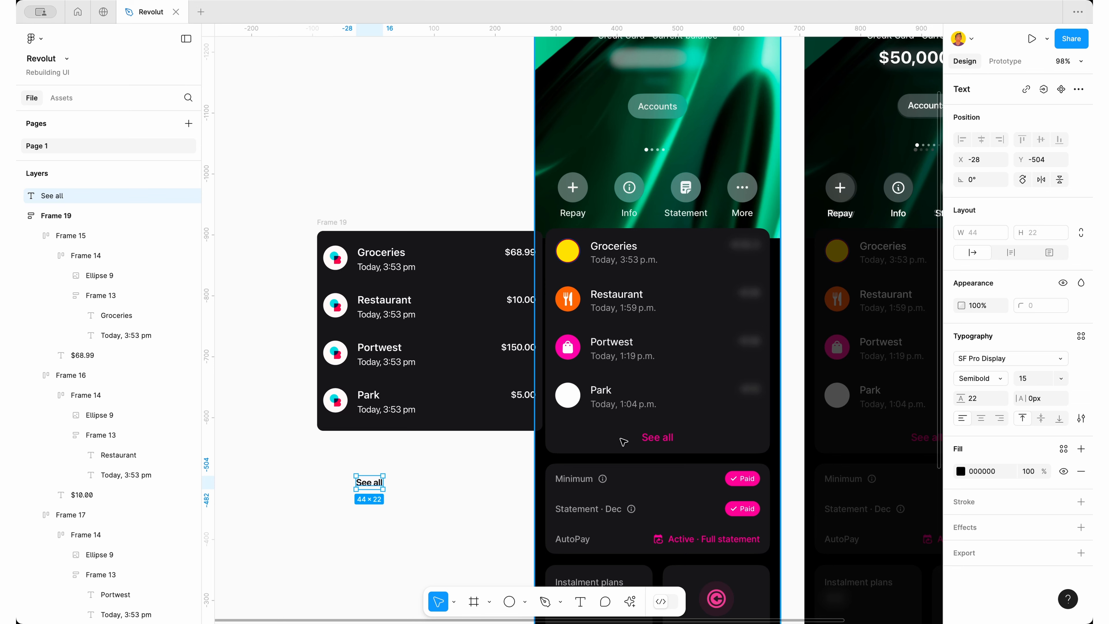
key("i")
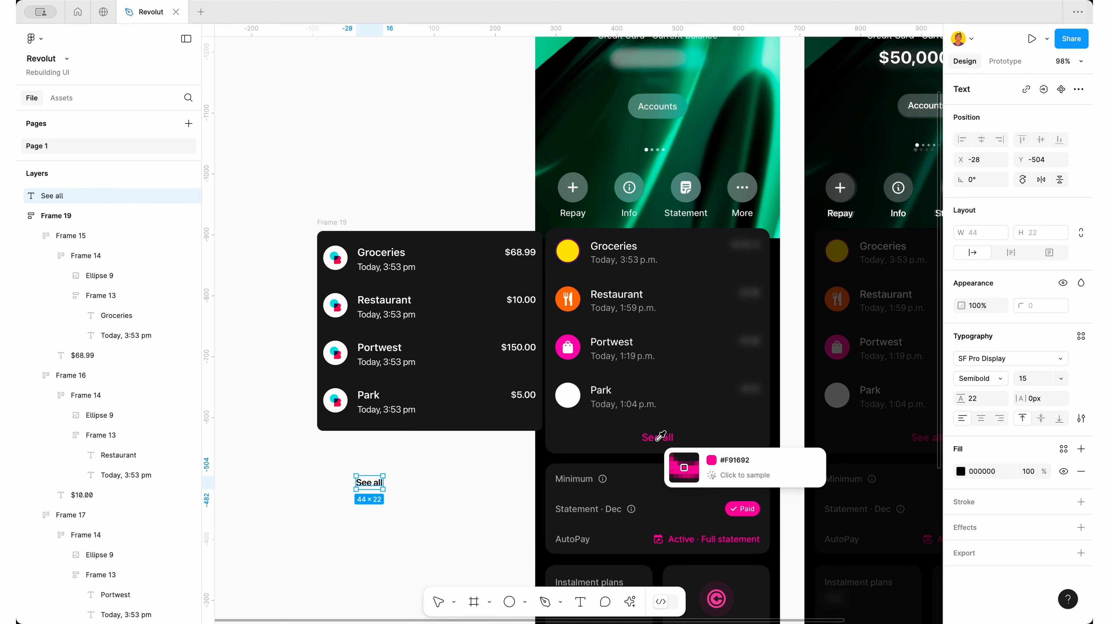
left_click(658, 439)
Move the "See all" text into the transaction list card, below the Park row
key("ctrl+x")
left_click(486, 426)
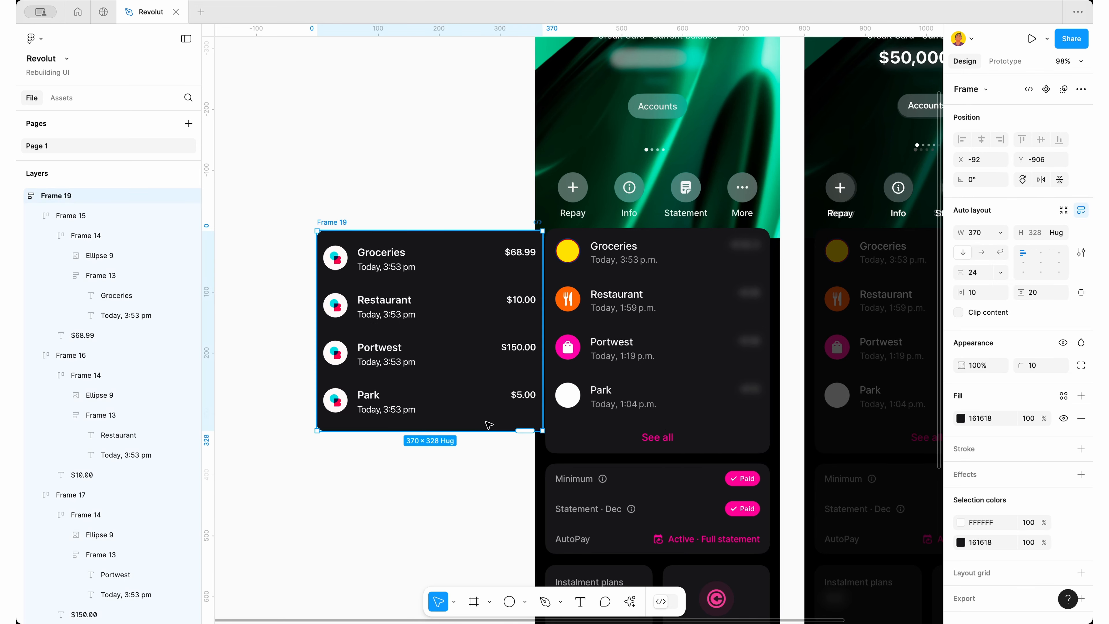
key("ctrl+v")
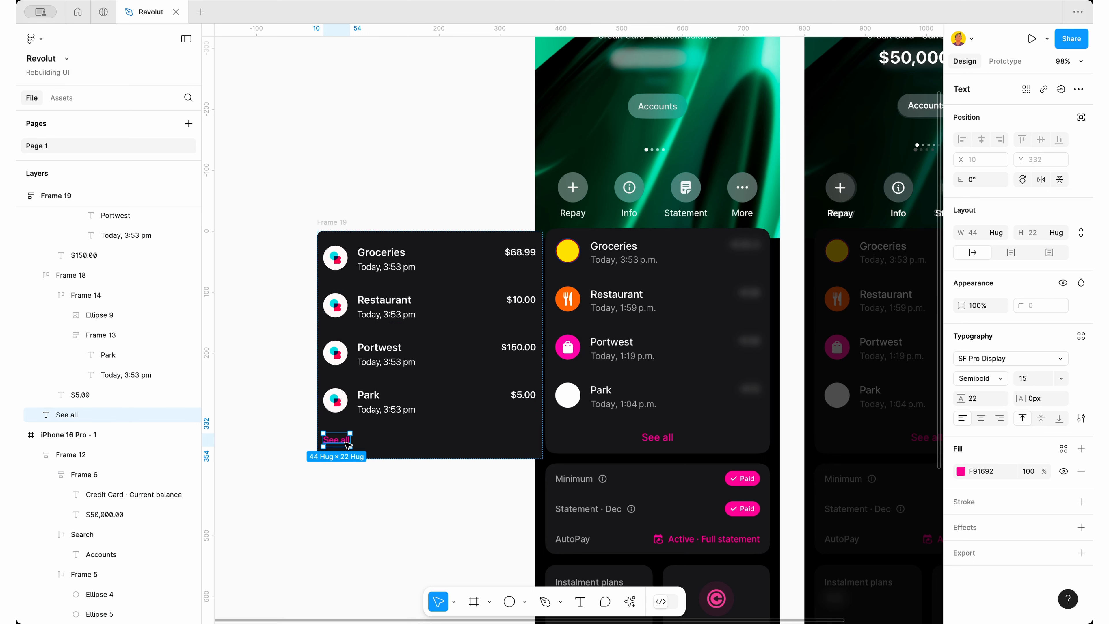
left_click(363, 492)
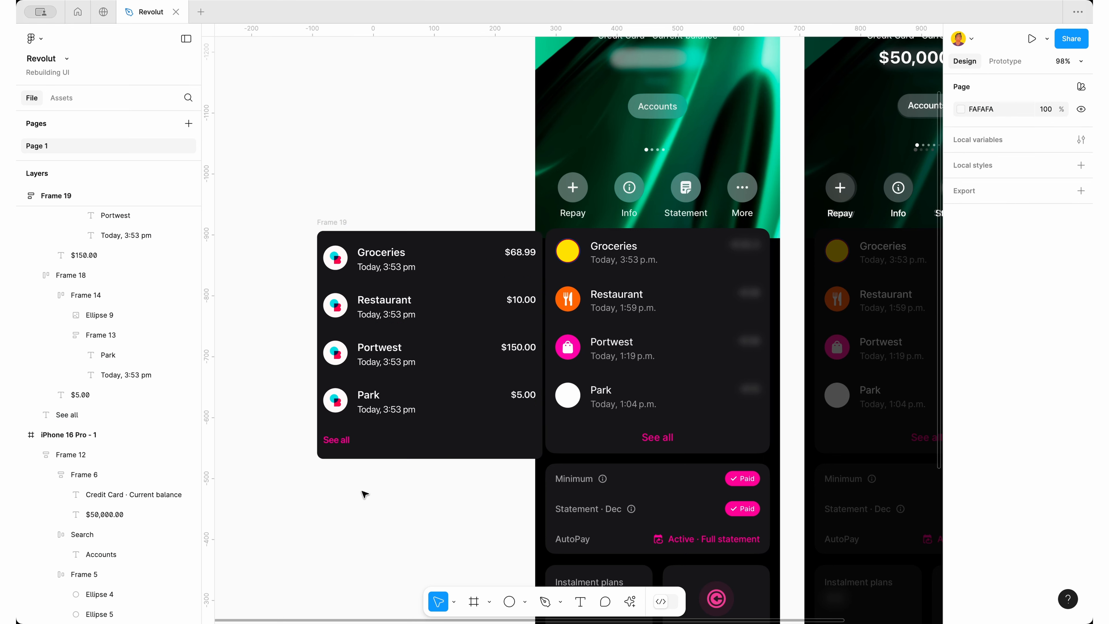
Make the "See all" text fill the card's width and center-align it
left_click(348, 446)
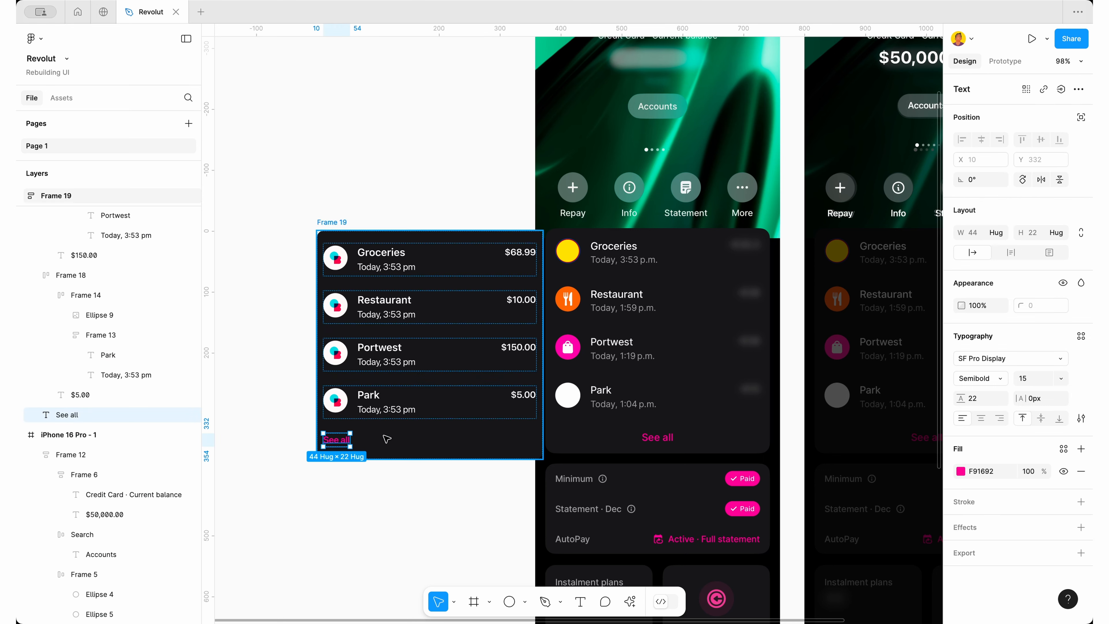
left_click(997, 232)
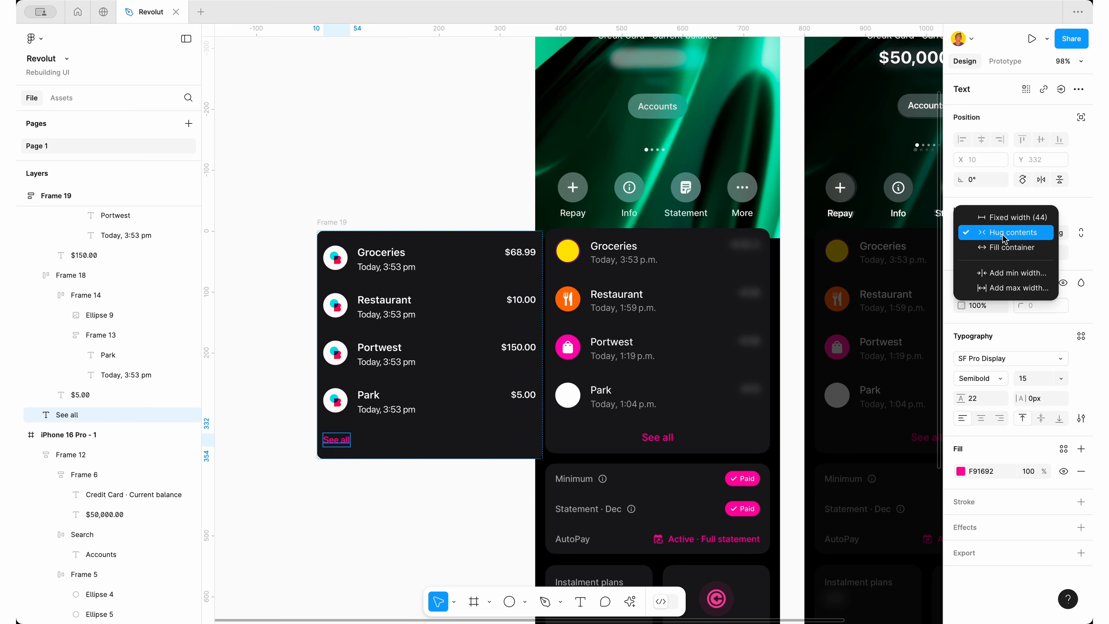
left_click(994, 246)
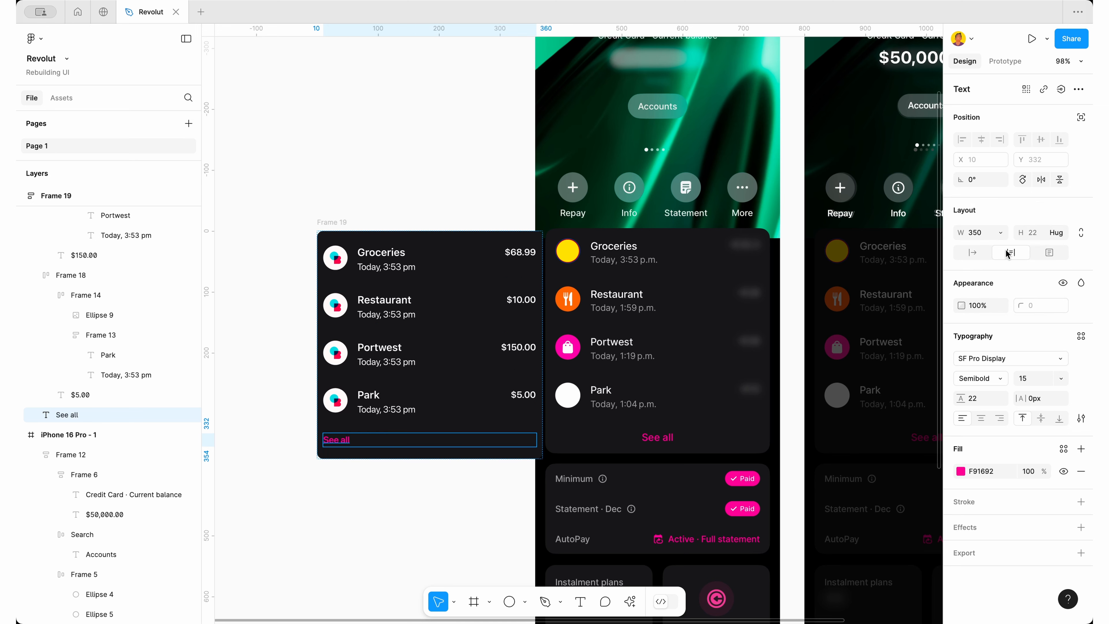
left_click(983, 418)
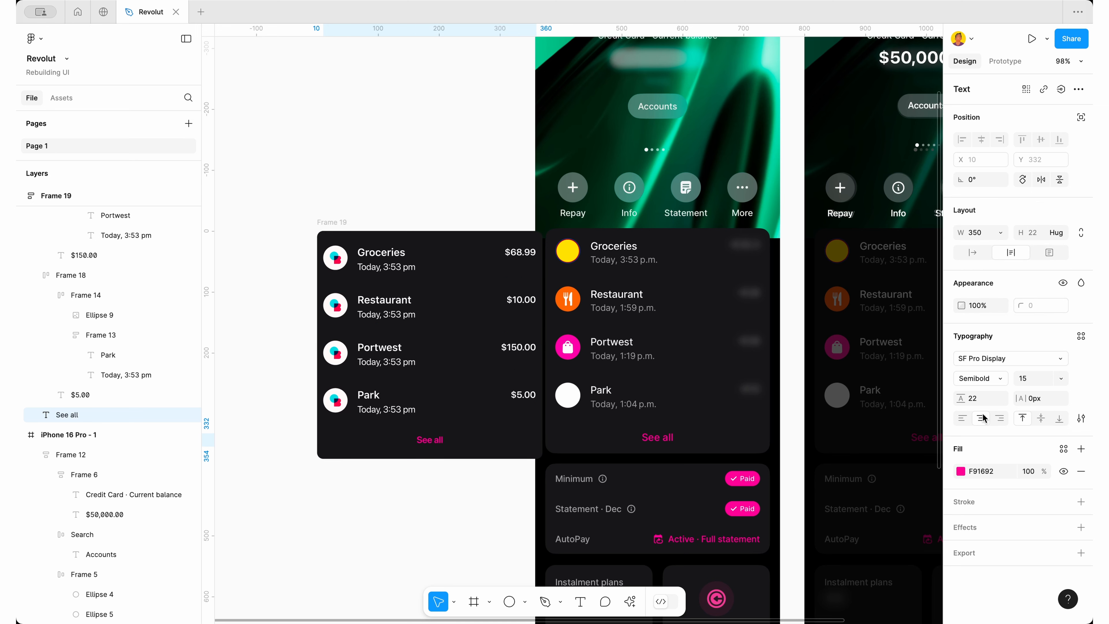
left_click(416, 479)
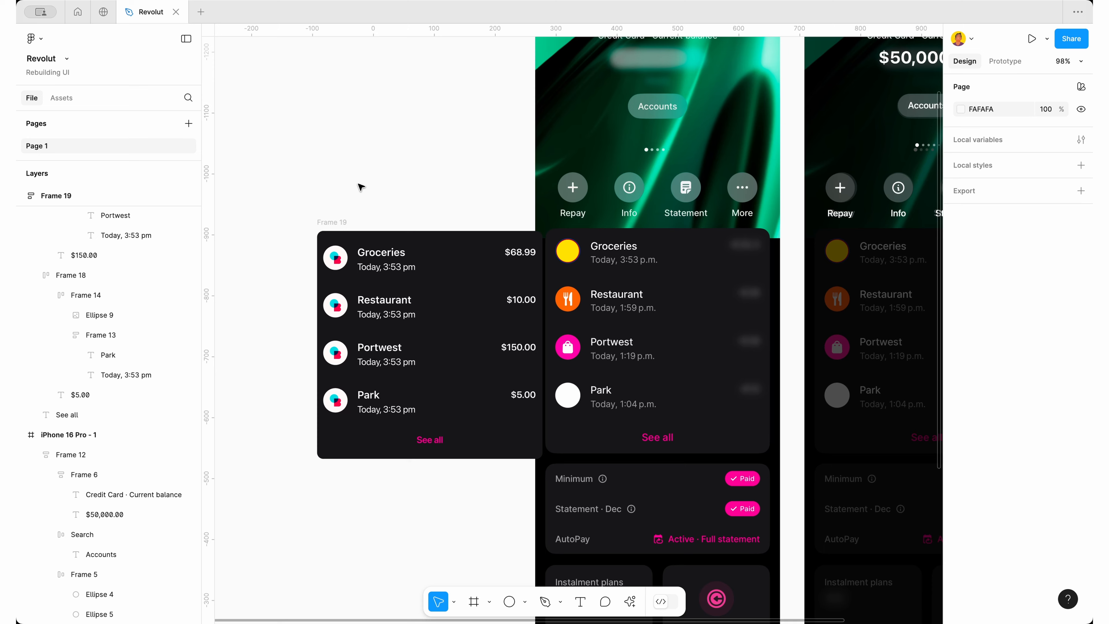
Shift the transaction list card clear of the reference screen and set its horizontal padding to 12
left_click(354, 420)
left_click(339, 215)
left_click(337, 219)
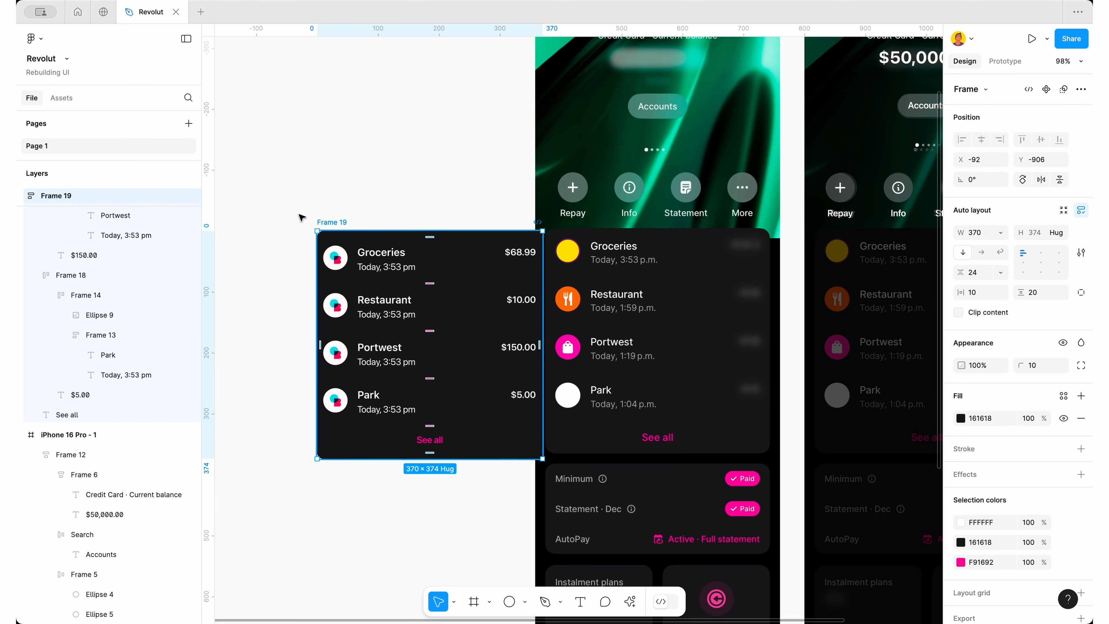
left_click_drag(432, 243, 395, 234)
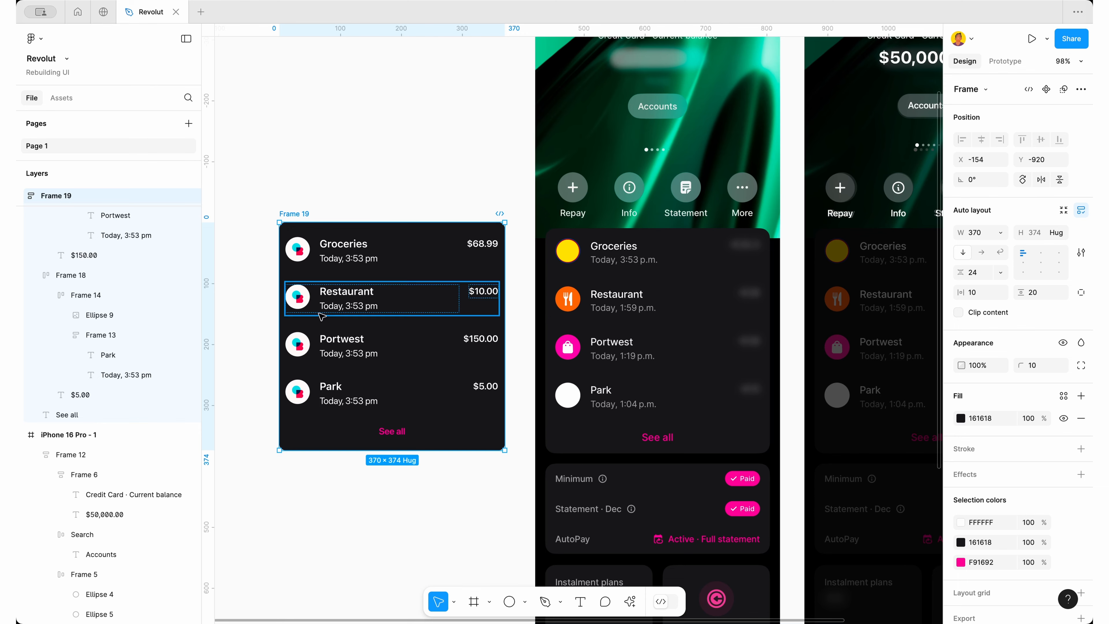
left_click(982, 292)
key("Up")
key("Up")
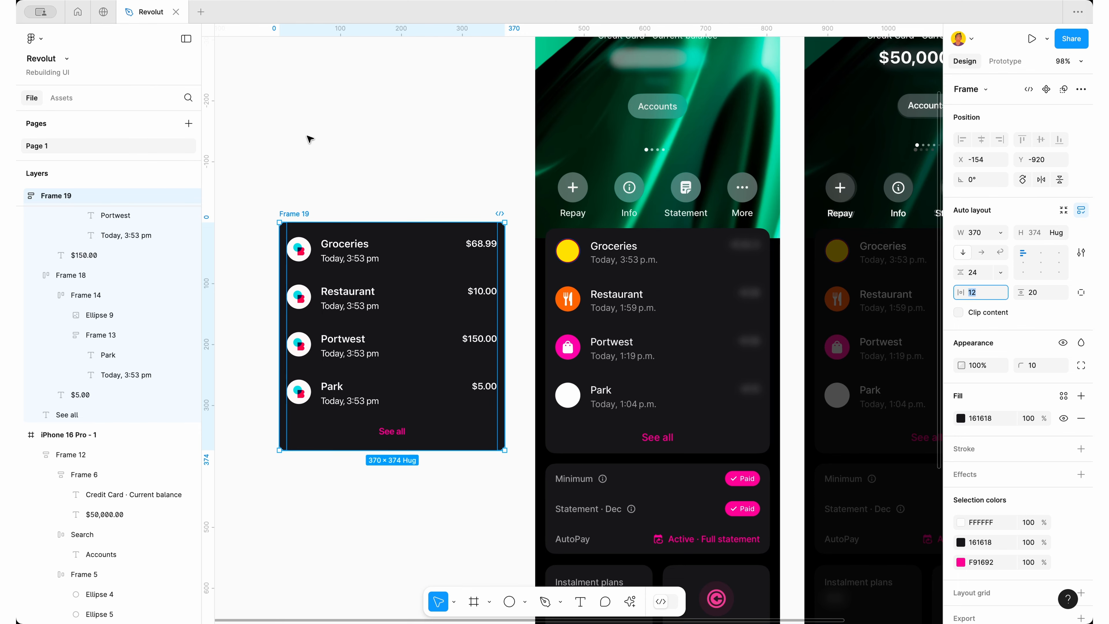
left_click(307, 136)
Place the transaction list card in the iPhone 16 Pro frame under the action buttons at X 16, Y 505
scroll(308, 137, "down", 5)
left_click_drag(300, 169, 620, 186)
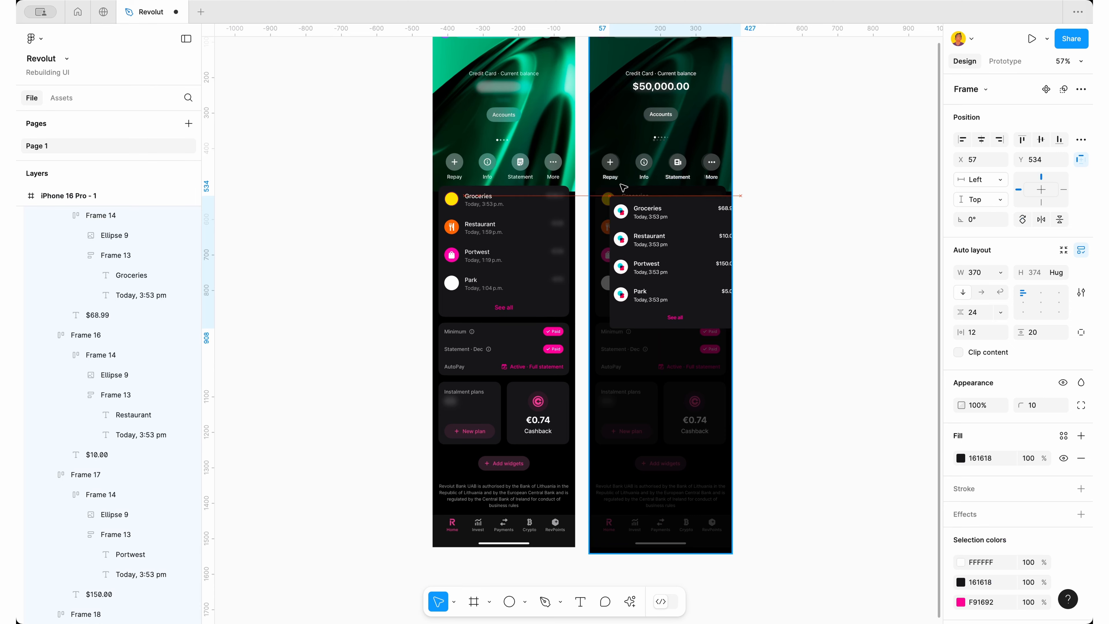
scroll(621, 186, "up", 4)
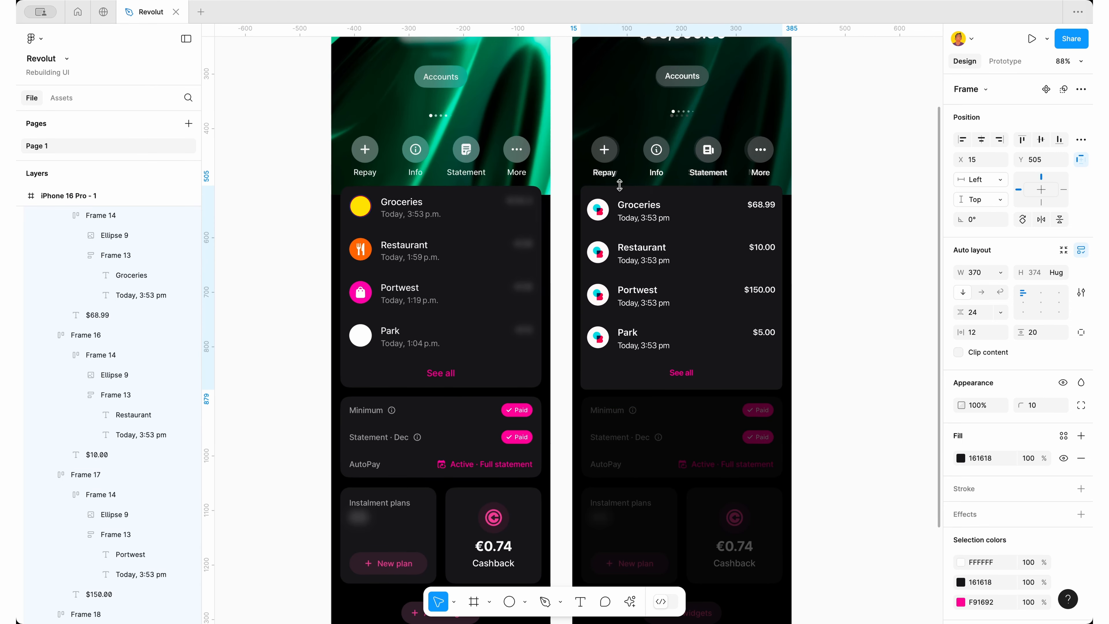
key("Right")
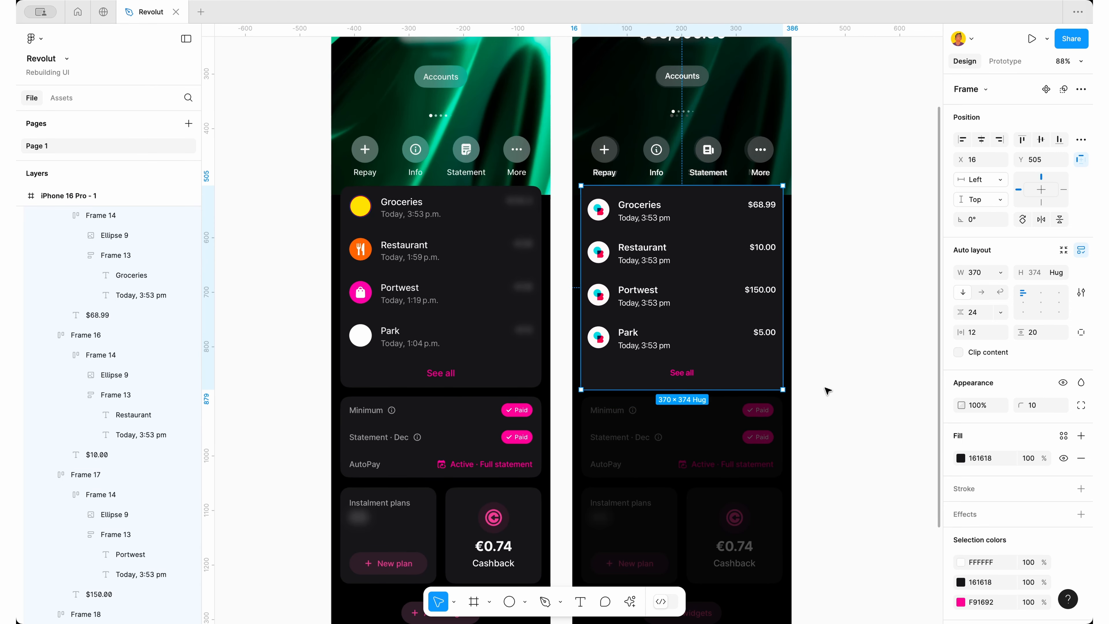
left_click(853, 393)
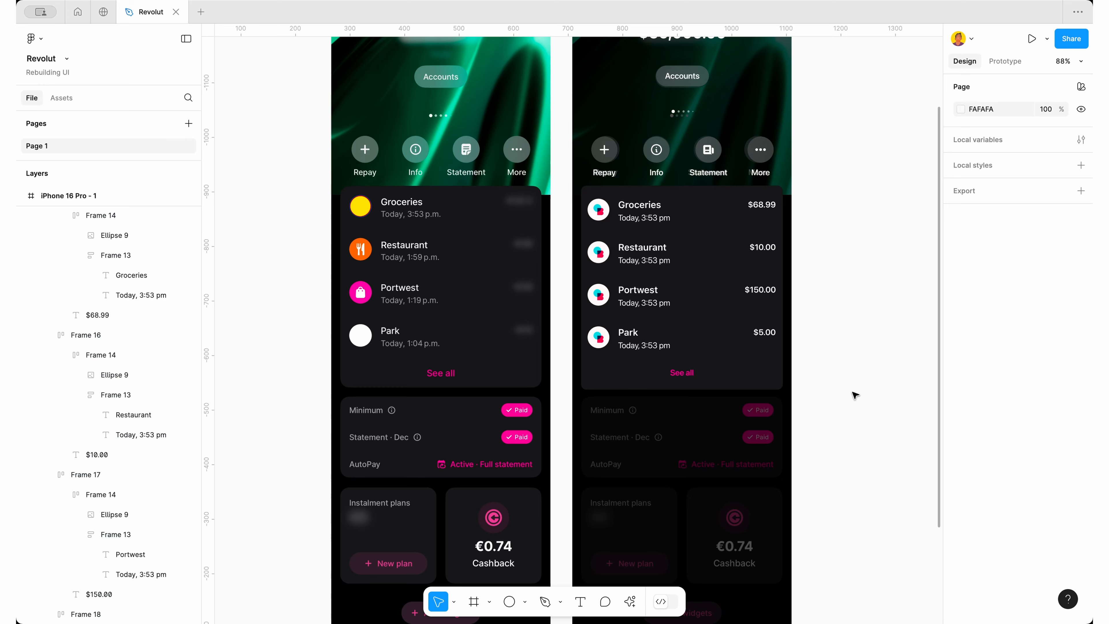
scroll(855, 395, "down", 3)
scroll(855, 395, "up", 2)
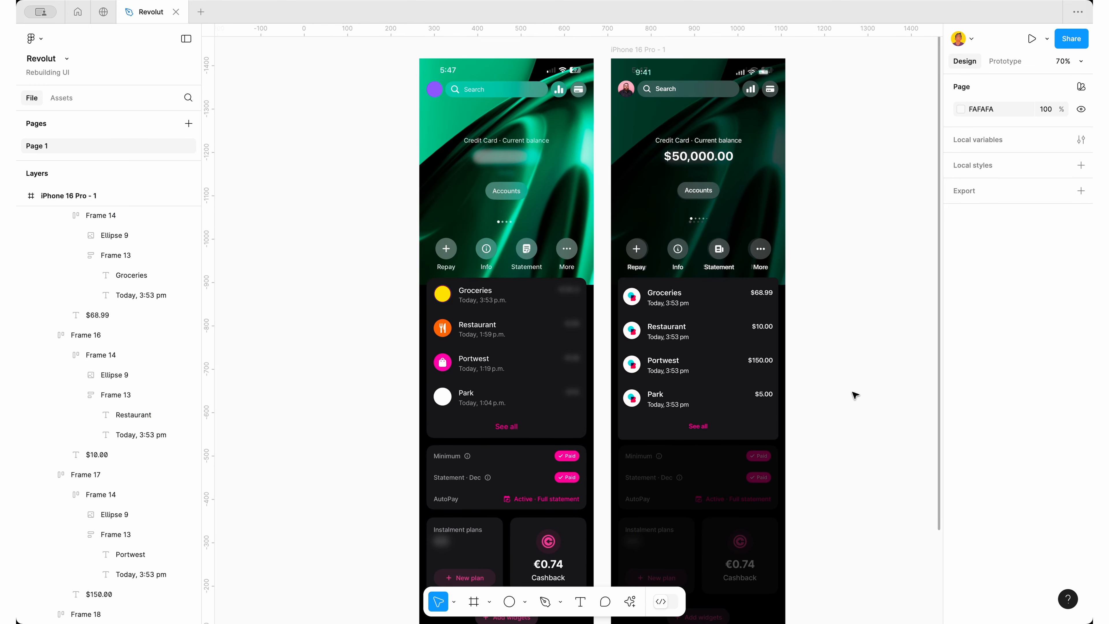
Add a "Minimum" text on the empty canvas beside the reference screen, level with its Minimum row
scroll(855, 395, "down", 2)
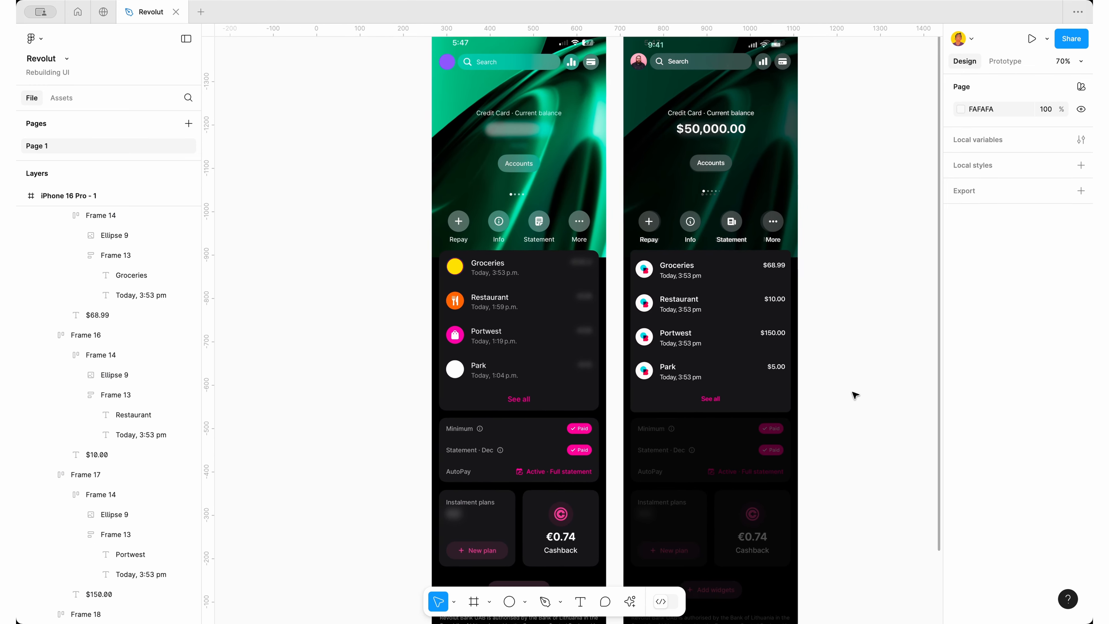
scroll(637, 485, "down", 2)
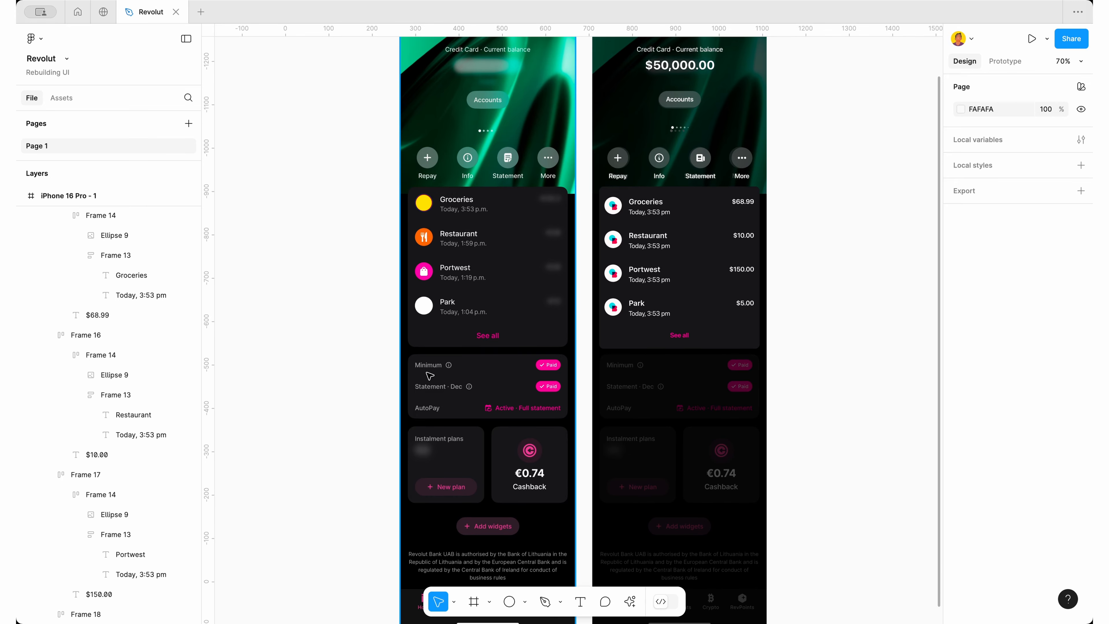
scroll(430, 376, "down", 1)
scroll(430, 376, "left", 2)
left_click(776, 240)
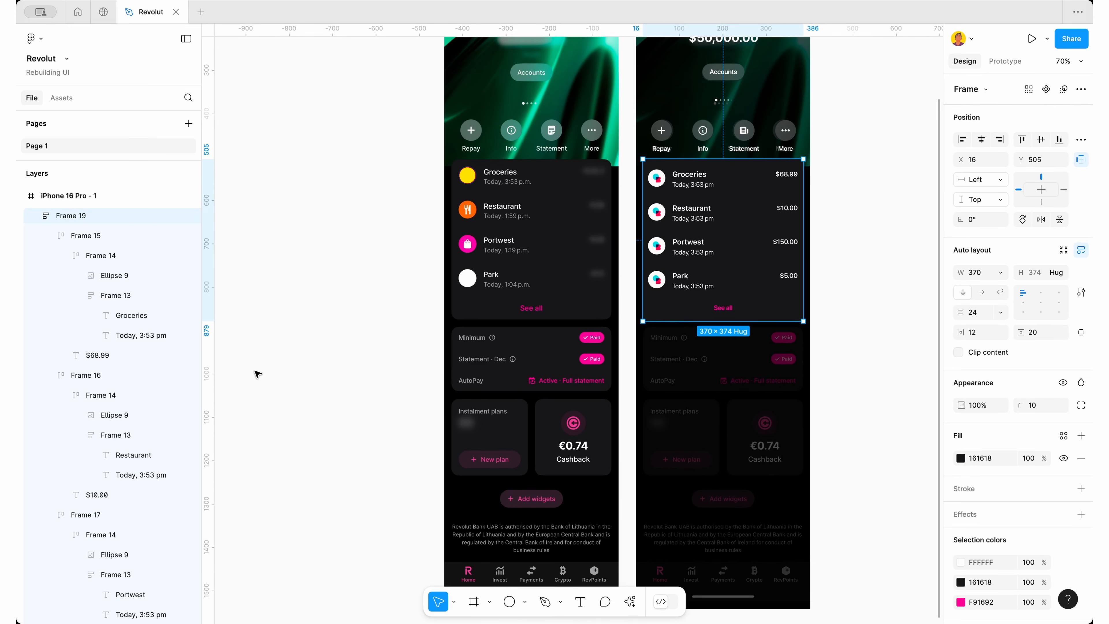
scroll(257, 374, "up", 3)
key("t")
left_click(355, 352)
type("Mini")
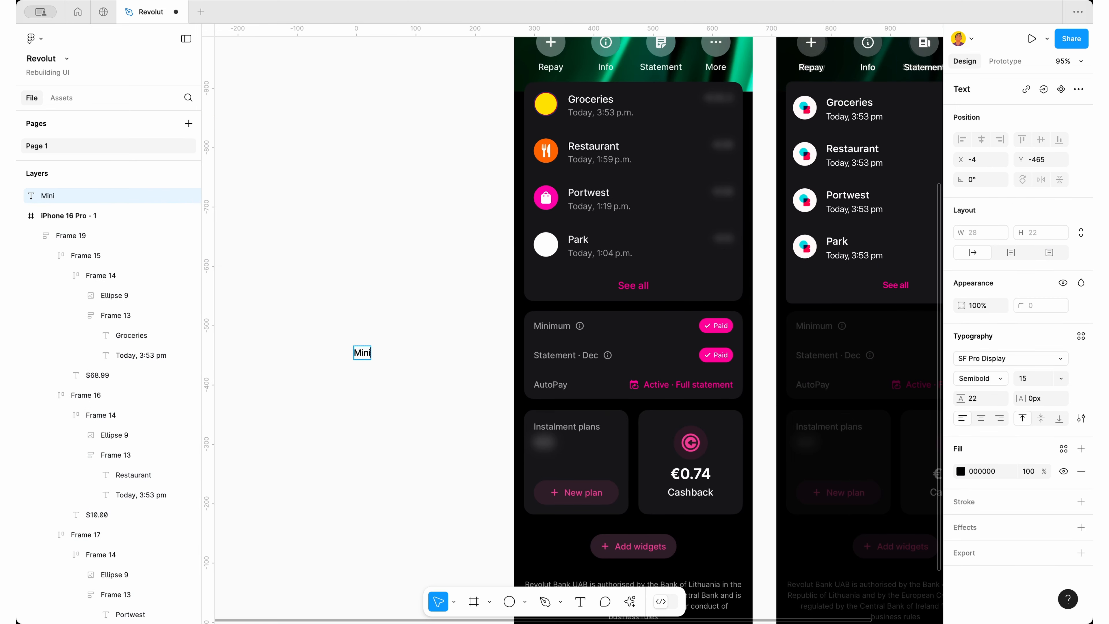
type("mum")
key("Escape")
left_click_drag(369, 355, 329, 355)
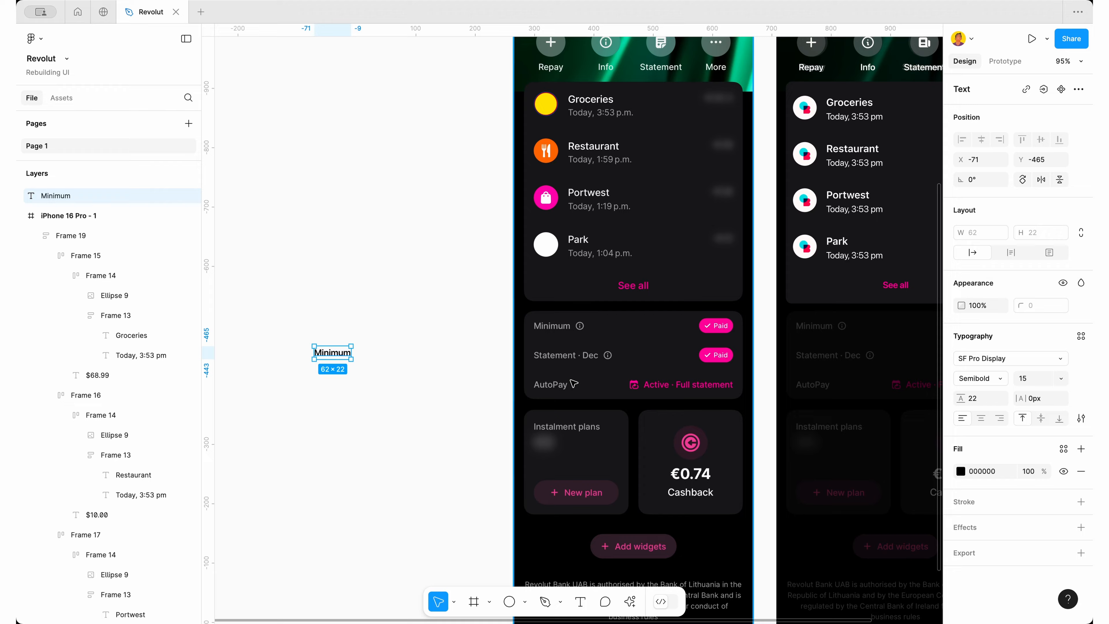
Copy the info icon from the Info action button in the iPhone frame and paste it on the canvas near the "Minimum" text
scroll(587, 324, "up", 5)
scroll(587, 324, "down", 6)
scroll(586, 324, "left", 2)
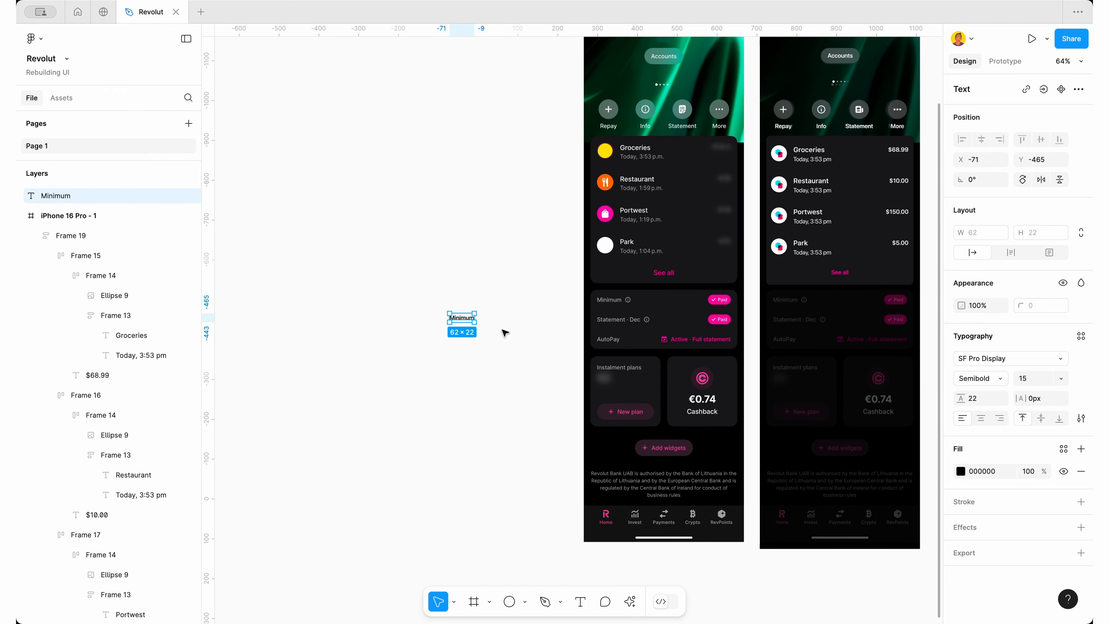
left_click(503, 331)
scroll(532, 299, "up", 5)
scroll(533, 299, "down", 5)
scroll(606, 226, "up", 1)
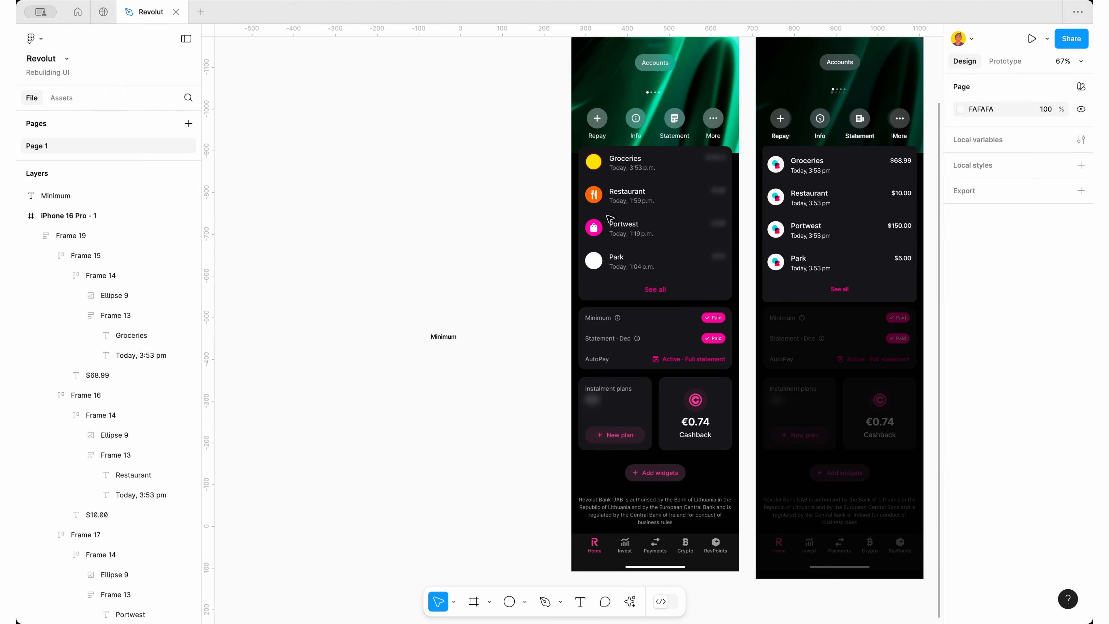
scroll(663, 113, "up", 5)
scroll(664, 112, "down", 6)
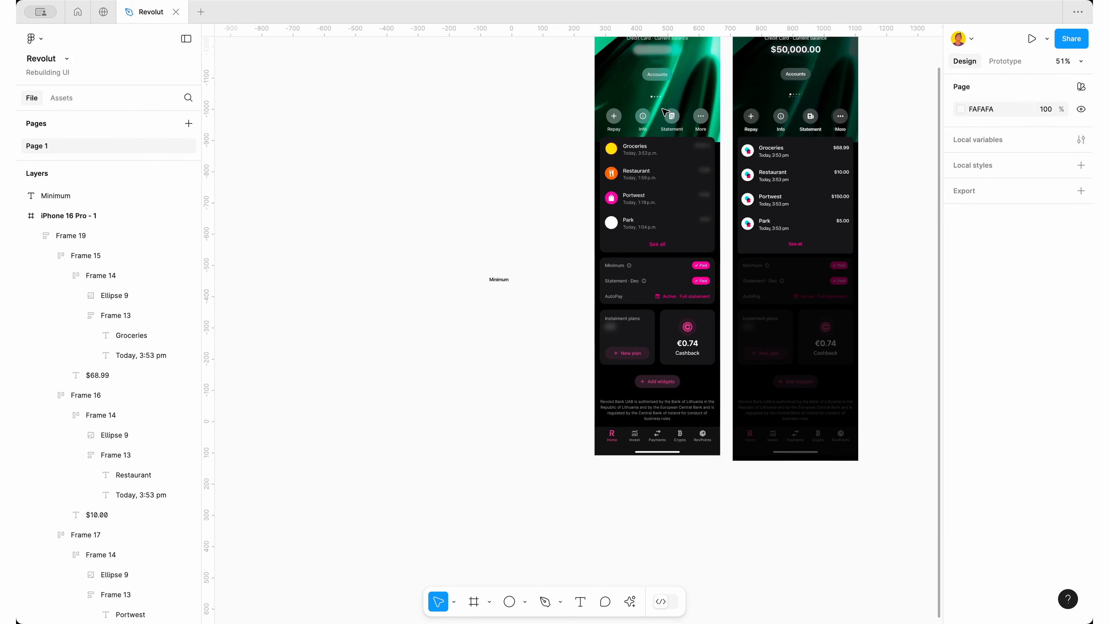
scroll(819, 133, "up", 3)
scroll(727, 114, "up", 4)
left_click(727, 113)
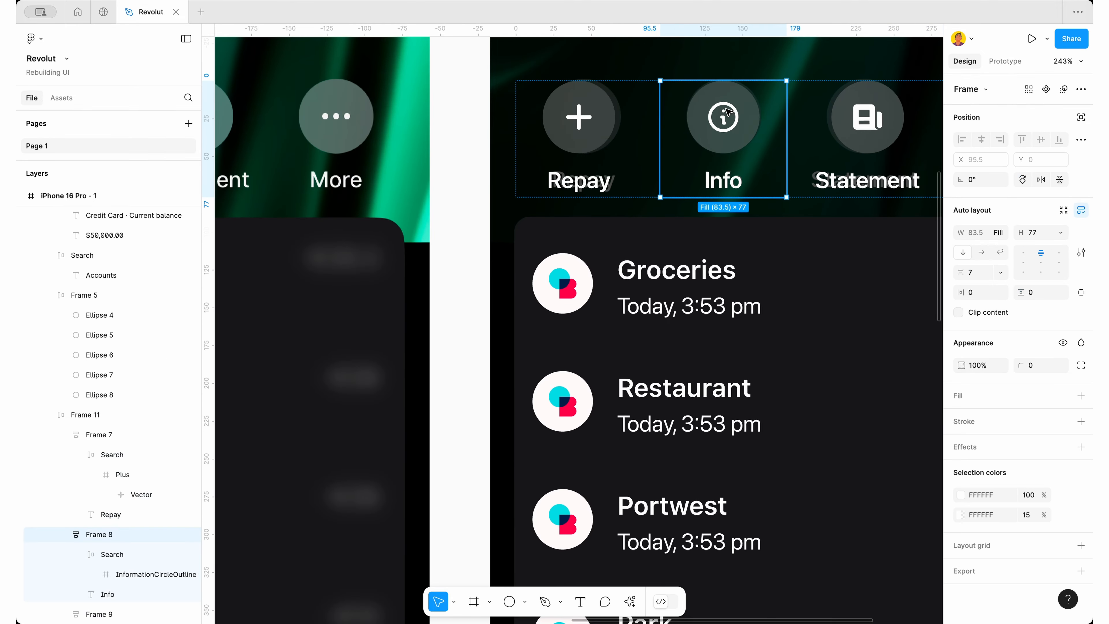
double_click(727, 112)
double_click(727, 113)
scroll(725, 113, "down", 5)
scroll(725, 112, "left", 3)
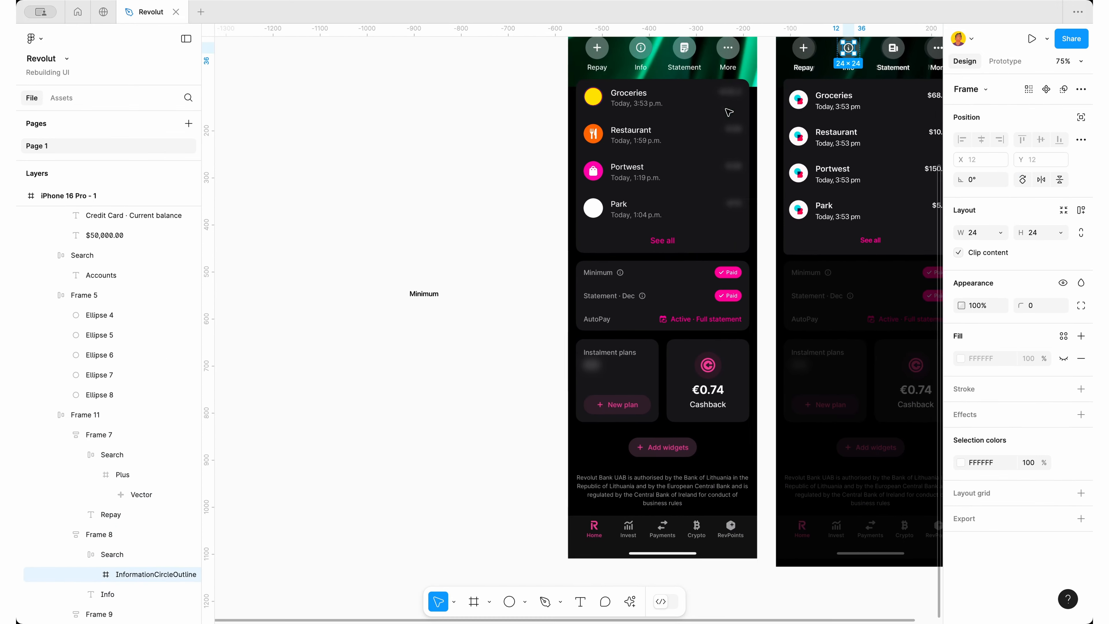
scroll(510, 248, "up", 4)
scroll(510, 249, "up", 1)
left_click(508, 248)
key("ctrl+v")
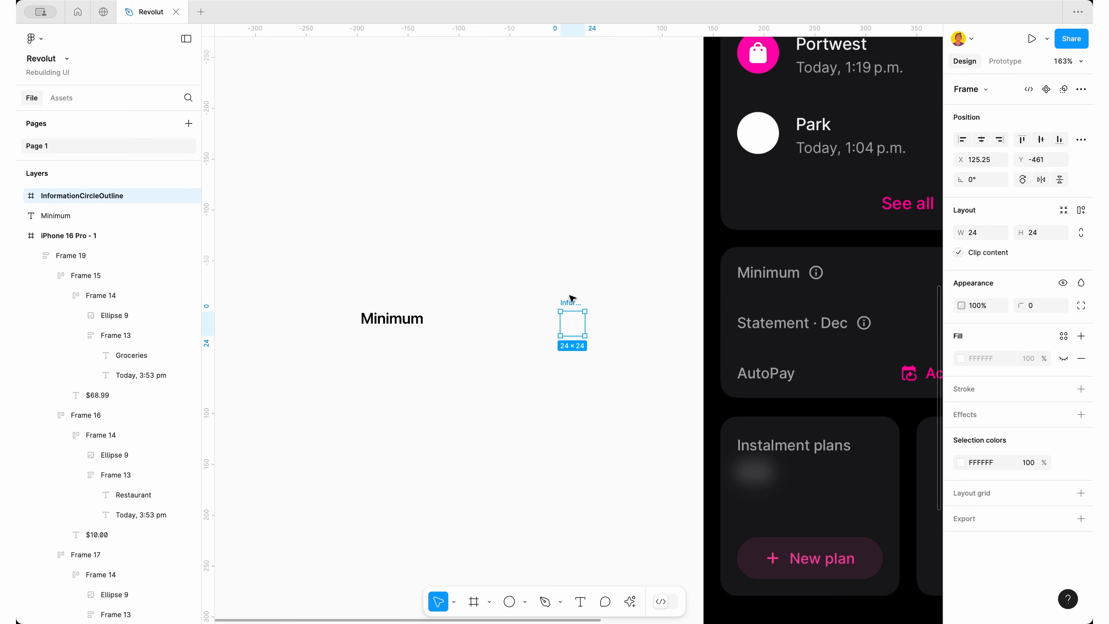
Place the pasted info icon just right of the "Minimum" text and scale it to 16 × 16
left_click_drag(569, 300, 464, 297)
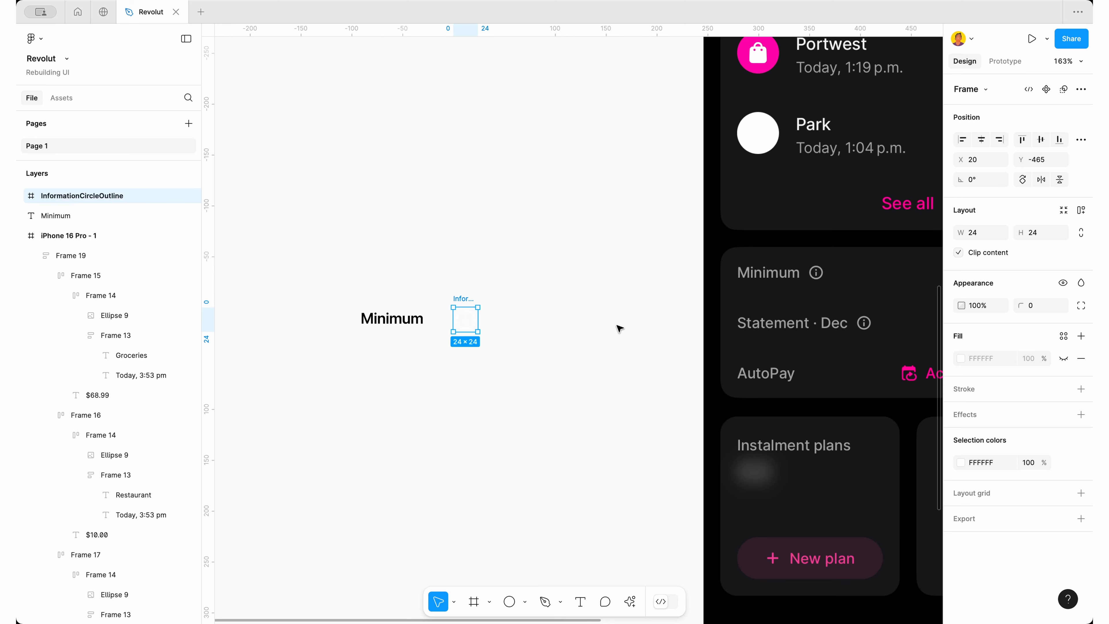
key("k")
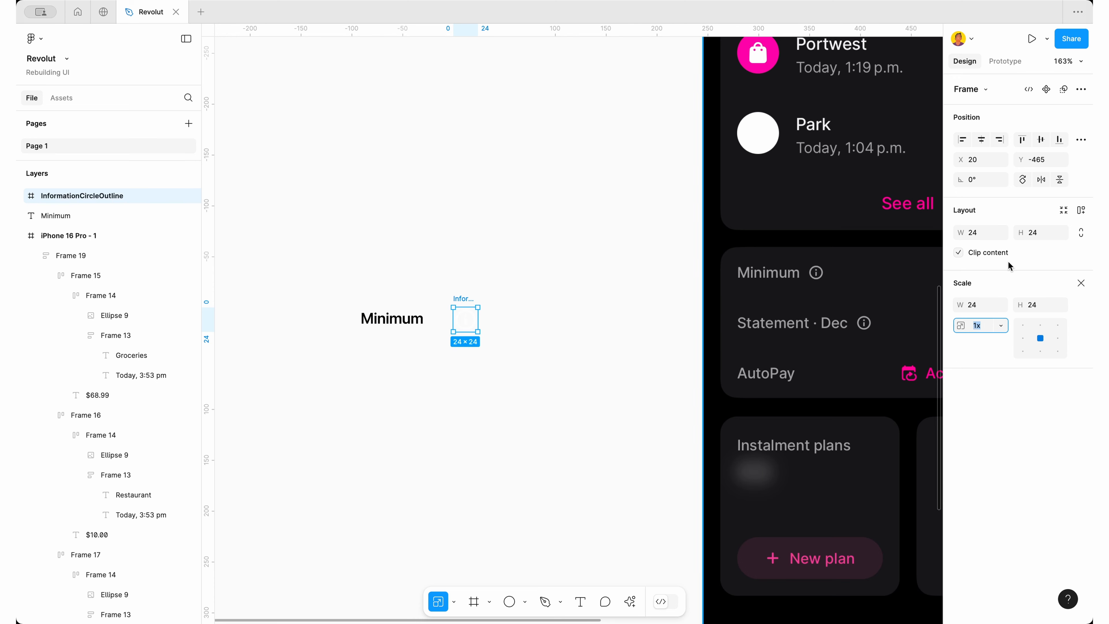
left_click(982, 306)
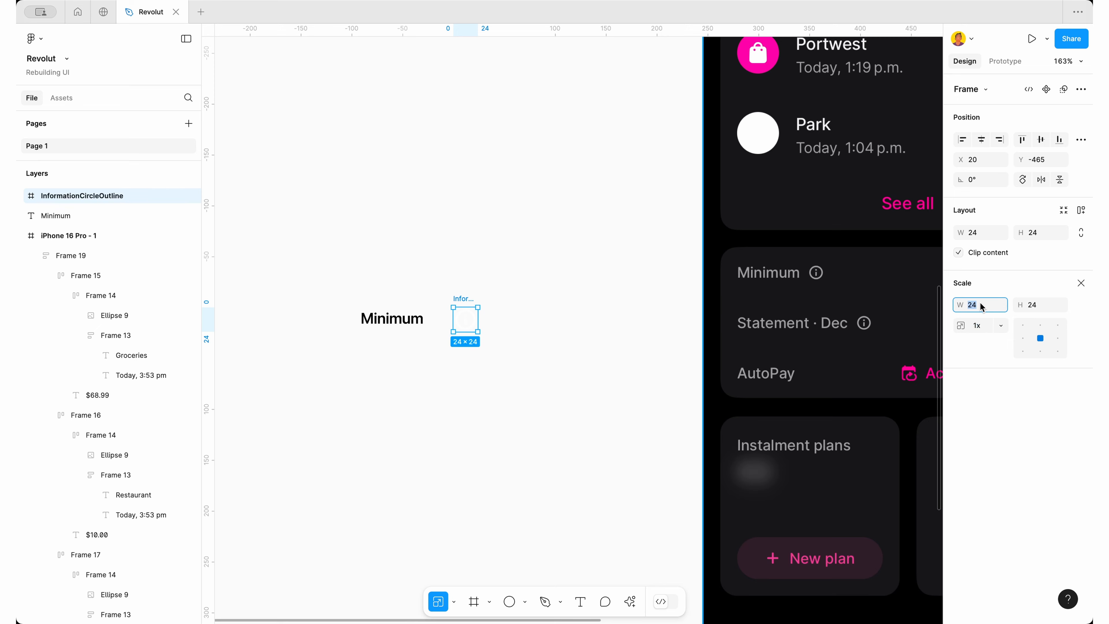
key("Return")
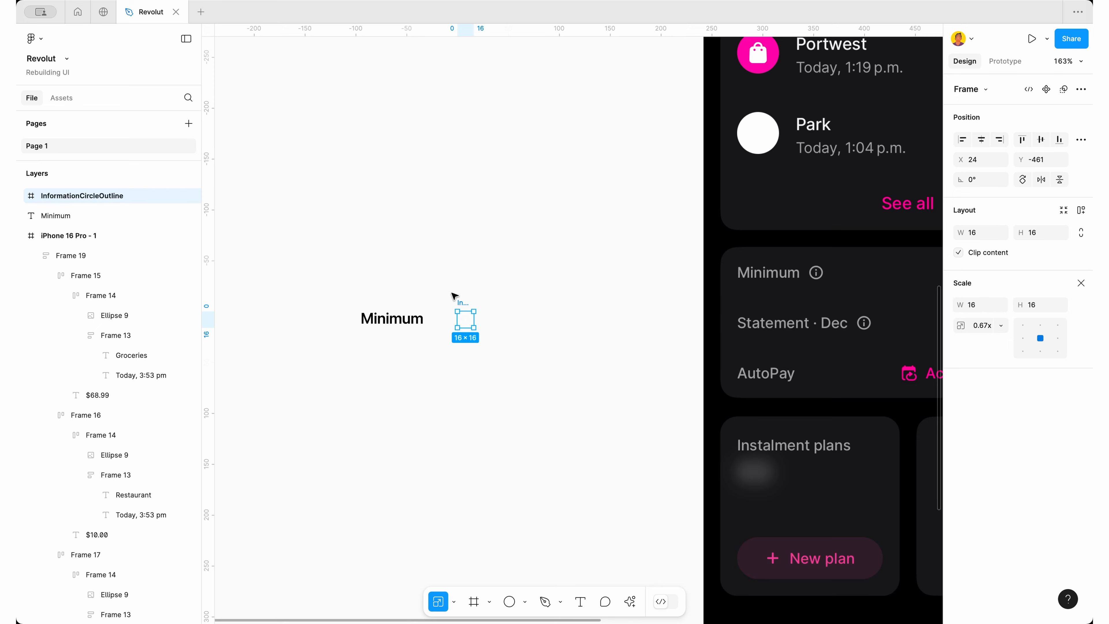
Wrap the "Minimum" text and the info icon together in an auto layout frame
left_click_drag(460, 300, 285, 377)
scroll(509, 288, "down", 3)
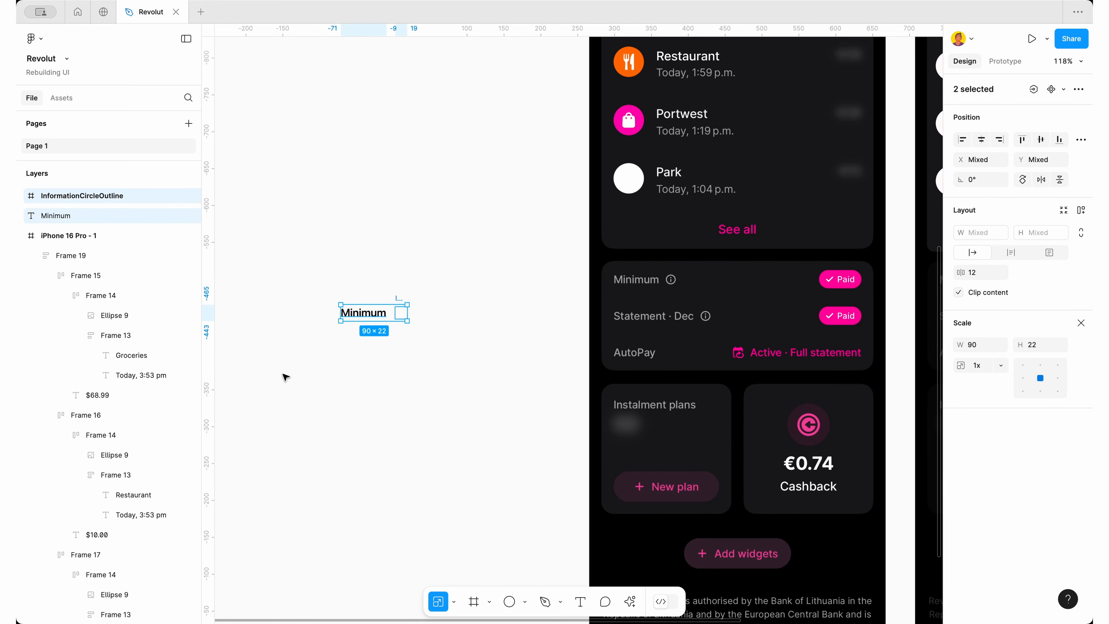
key("shift+a")
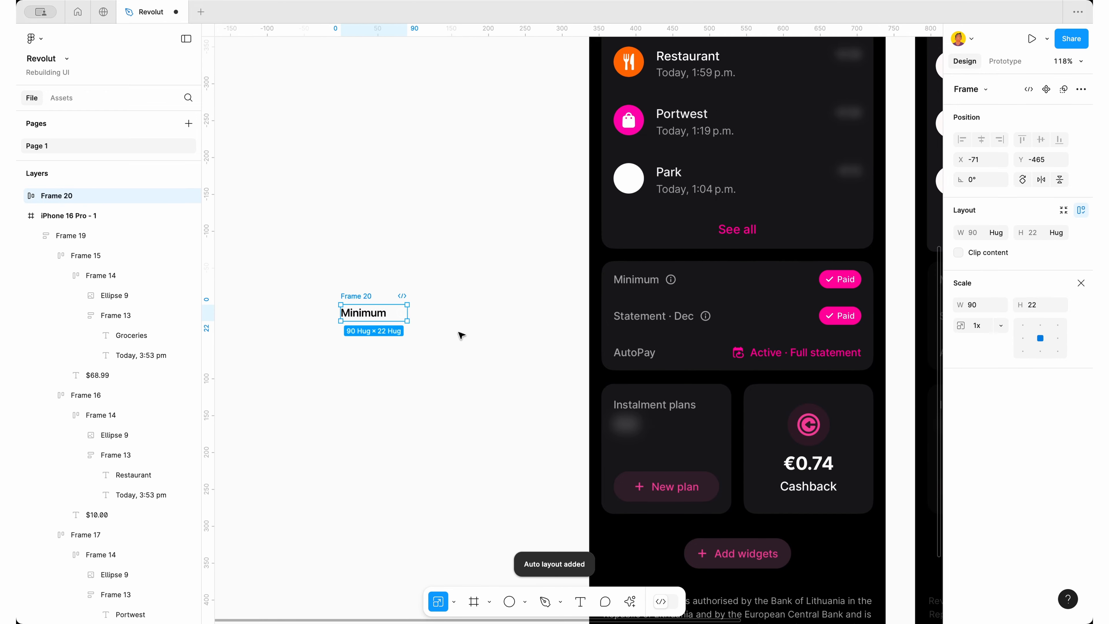
left_click(462, 336)
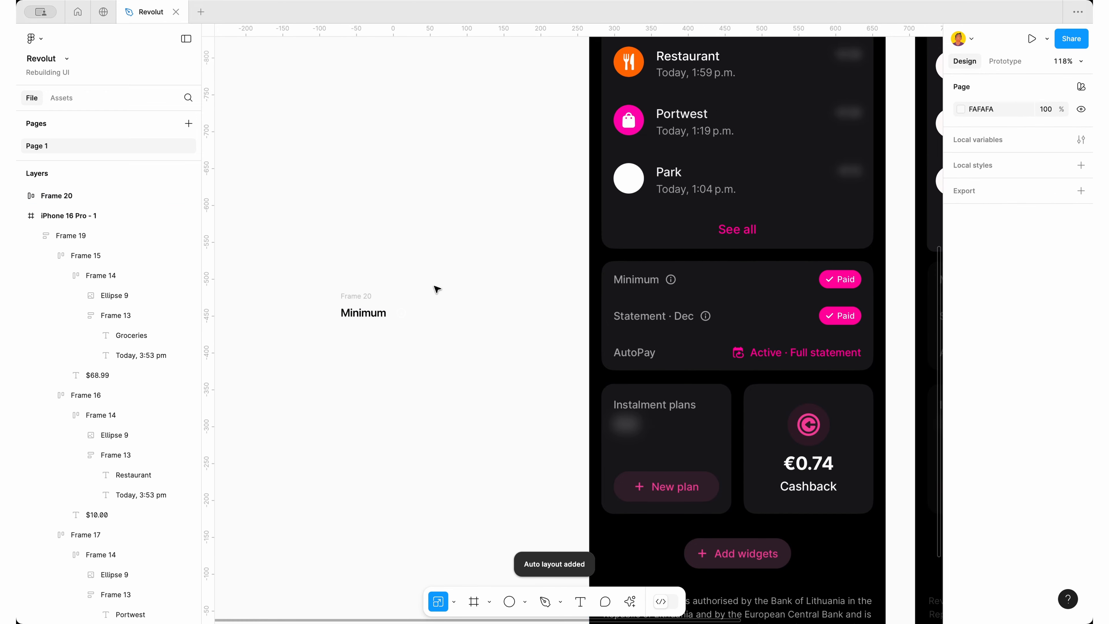
Add a "Paid" text on the canvas to the right of the "Minimum" frame
key("t")
left_click(477, 301)
type("Paid")
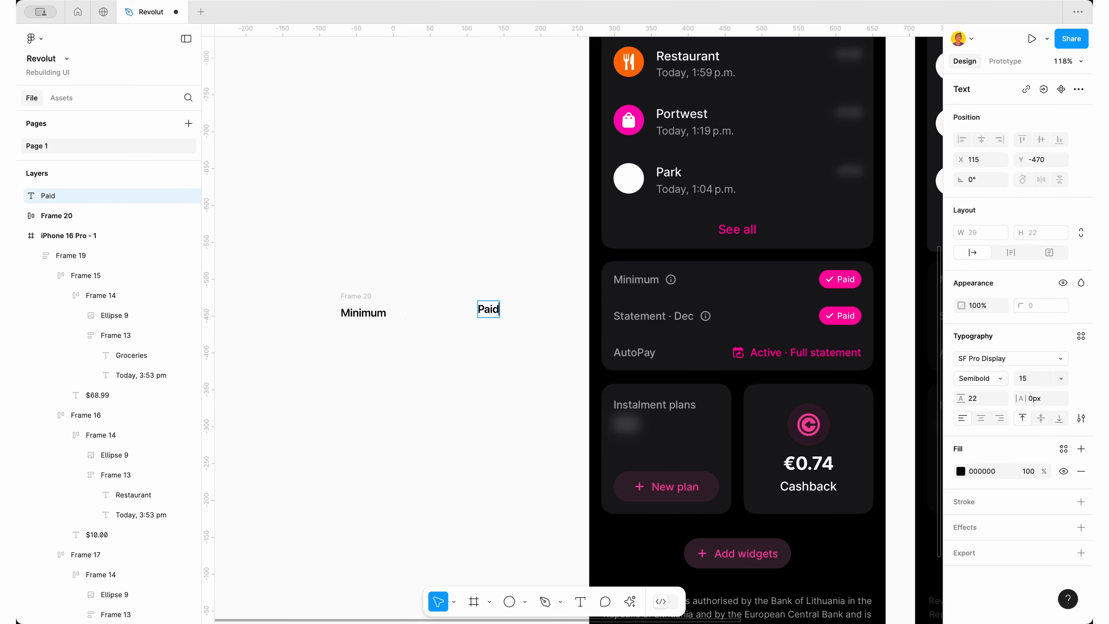
key("Escape")
Insert the solid check icon from the Heroicons plugin onto the canvas, below and between "Minimum" and "Paid"
left_click(631, 602)
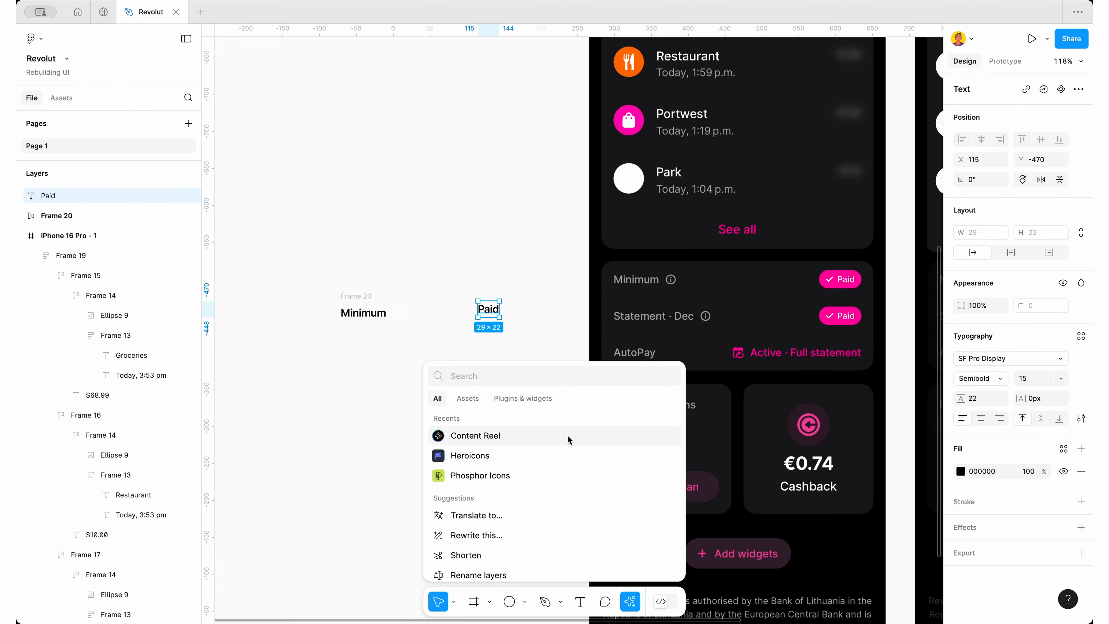
left_click(556, 454)
type("check")
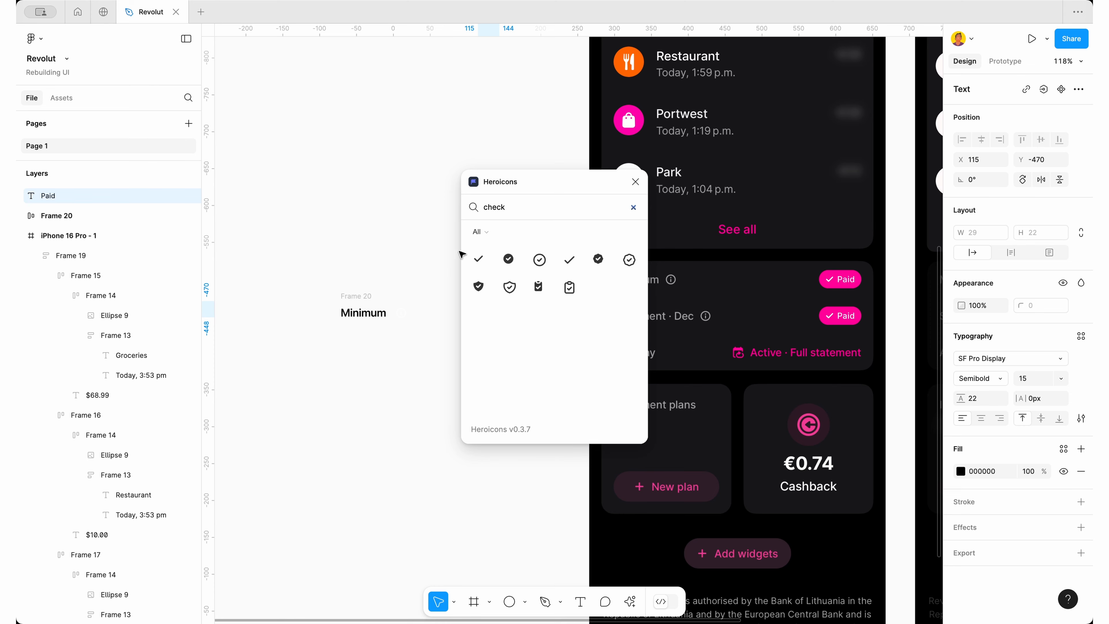
left_click(478, 259)
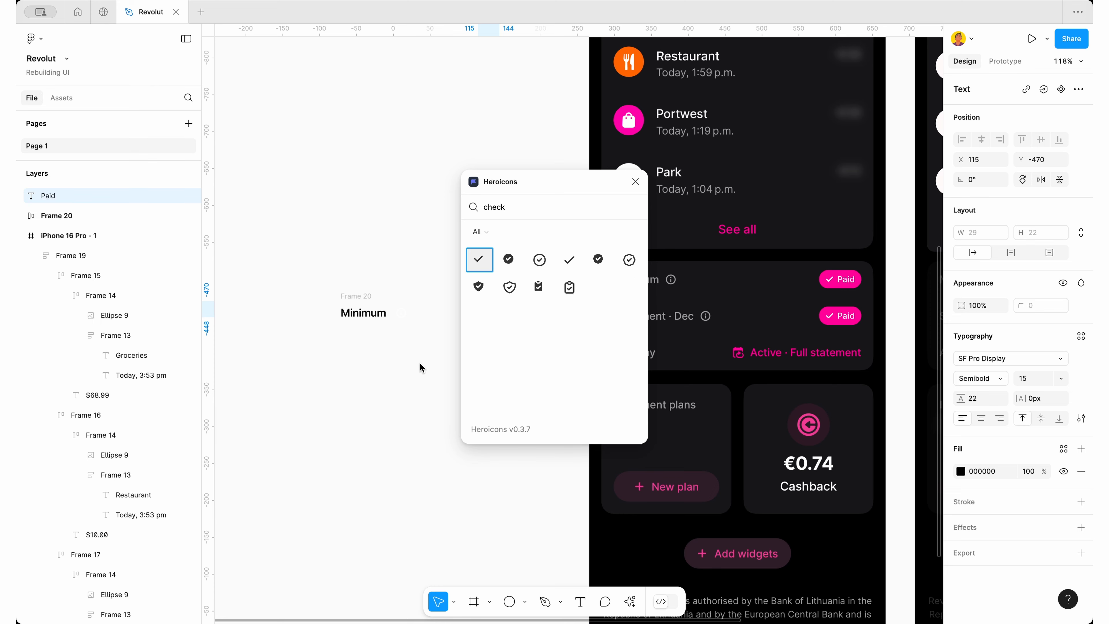
left_click_drag(420, 367, 419, 366)
left_click(635, 182)
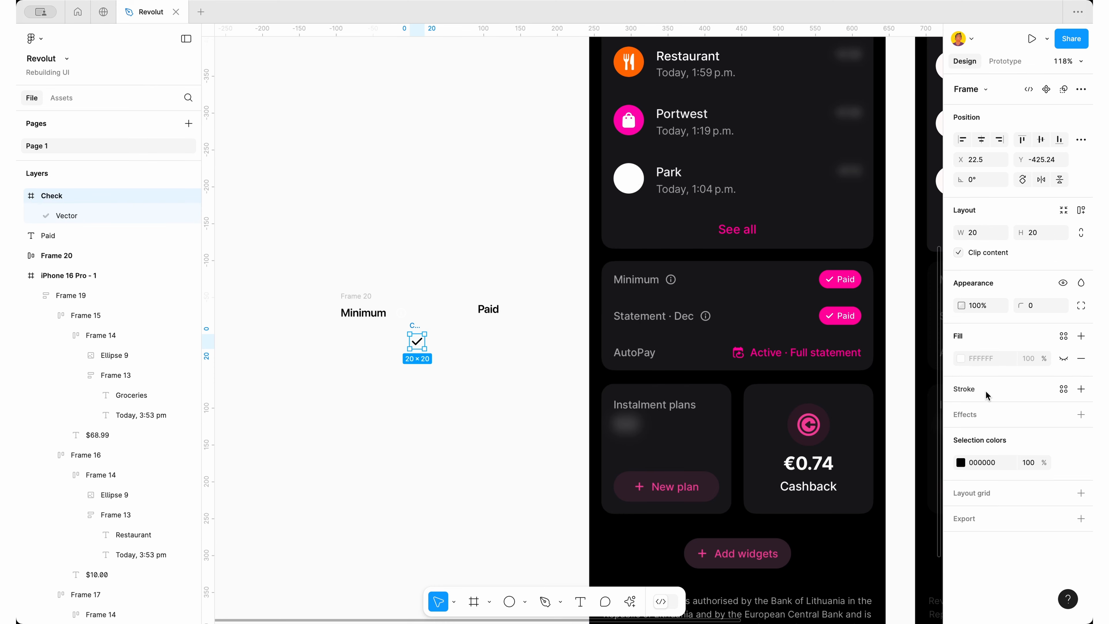
Scale the check icon to 16 × 16 and place it just left of the "Paid" text
left_click(502, 333)
left_click(416, 341)
type("k0.8")
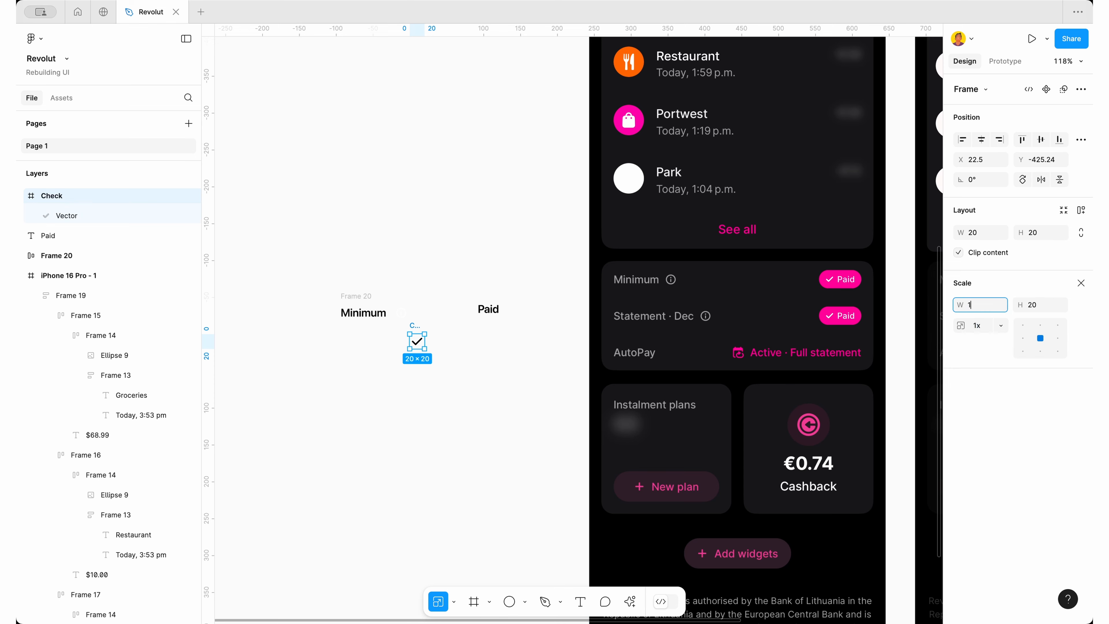
key("Return")
left_click_drag(416, 340, 461, 298)
Wrap the check icon and "Paid" text in auto layout and fill the frame with FF1696 sampled from the reference's Paid badge
left_click_drag(532, 287, 443, 363)
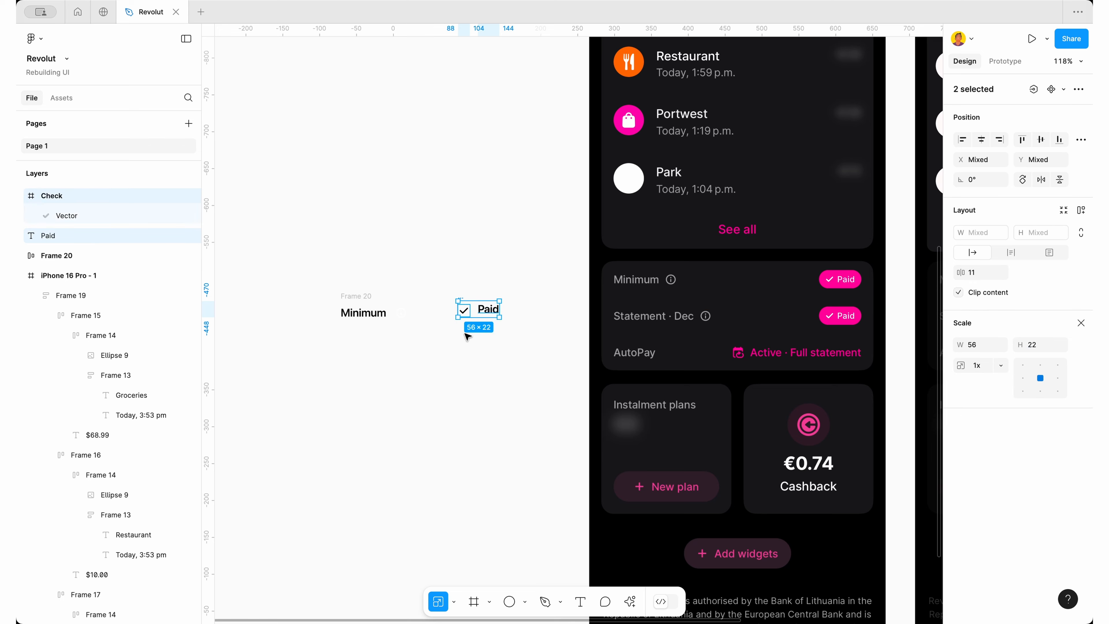
key("shift+a")
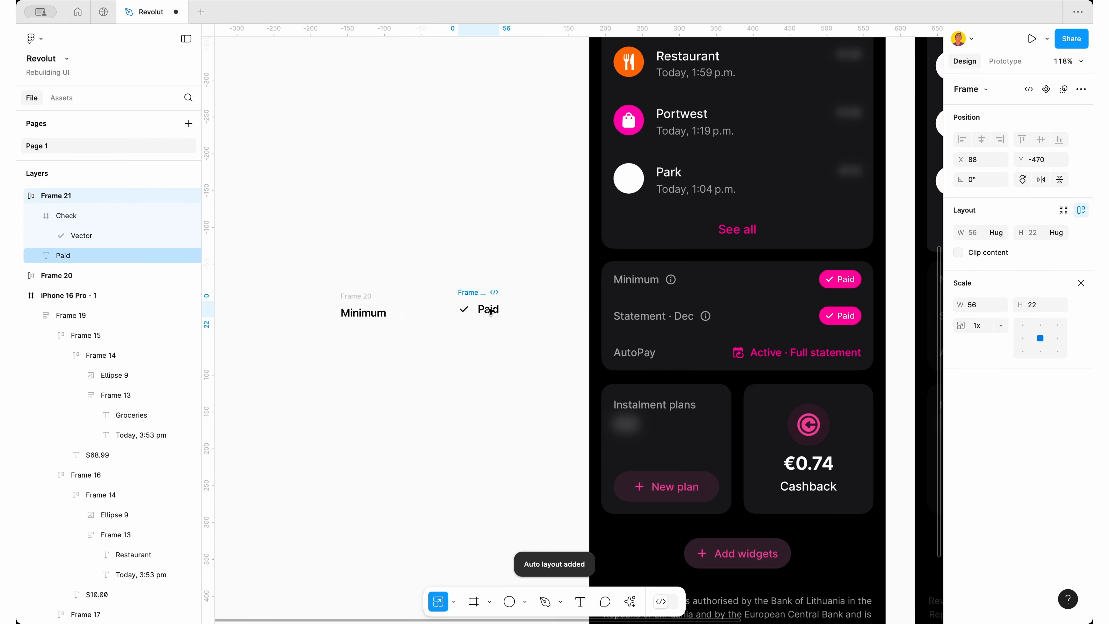
key("i")
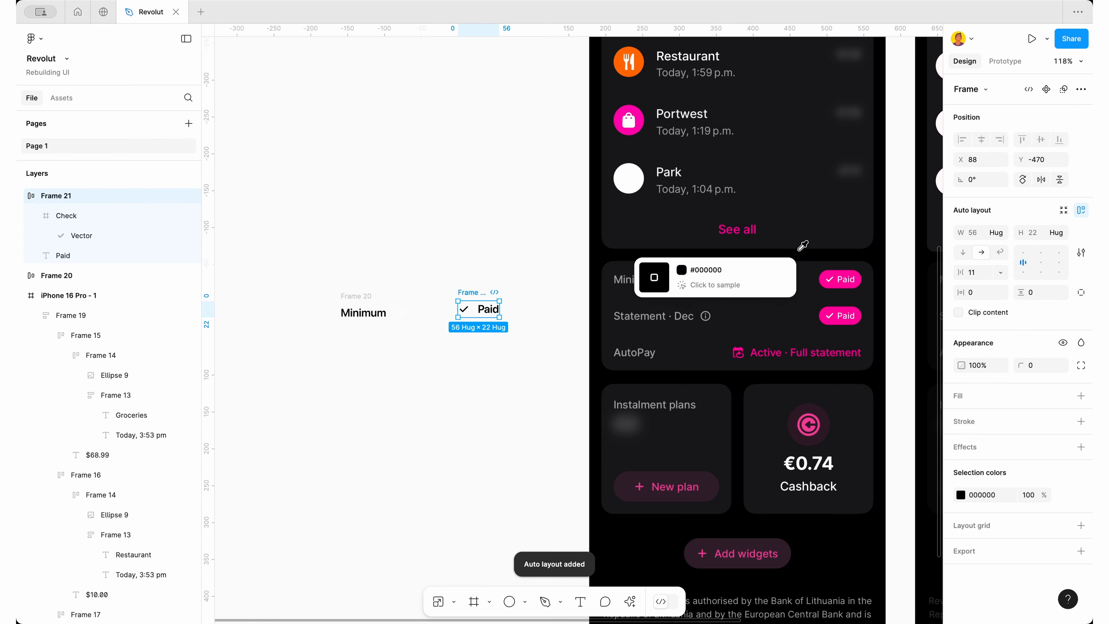
left_click(836, 278)
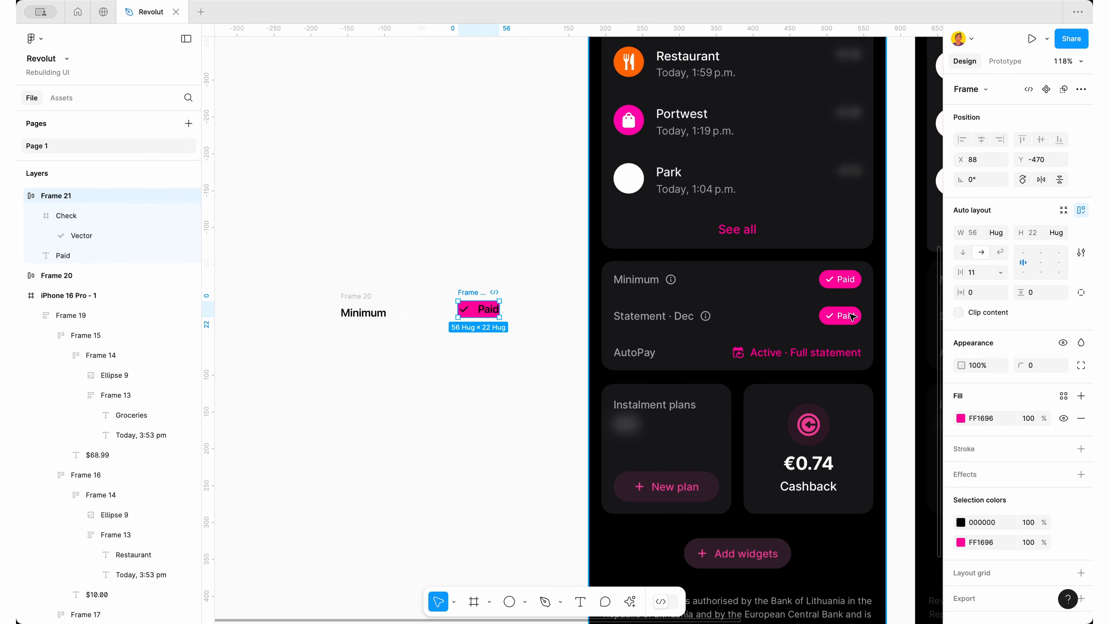
Recolor the badge's check icon and "Paid" text from black to white, FFFFFF
left_click(961, 521)
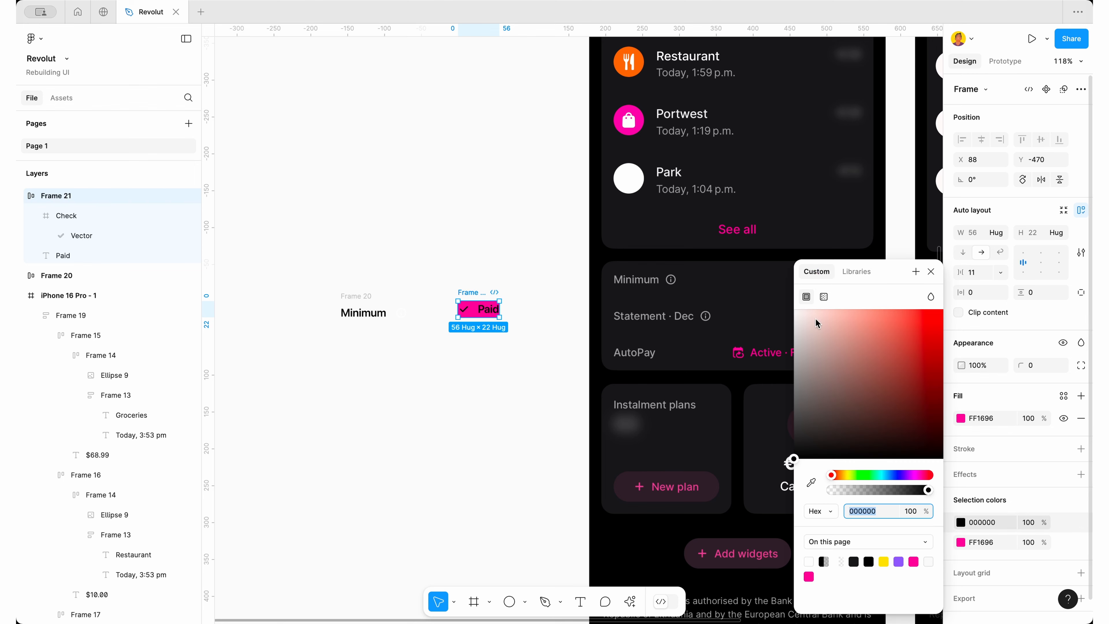
left_click_drag(816, 324, 791, 307)
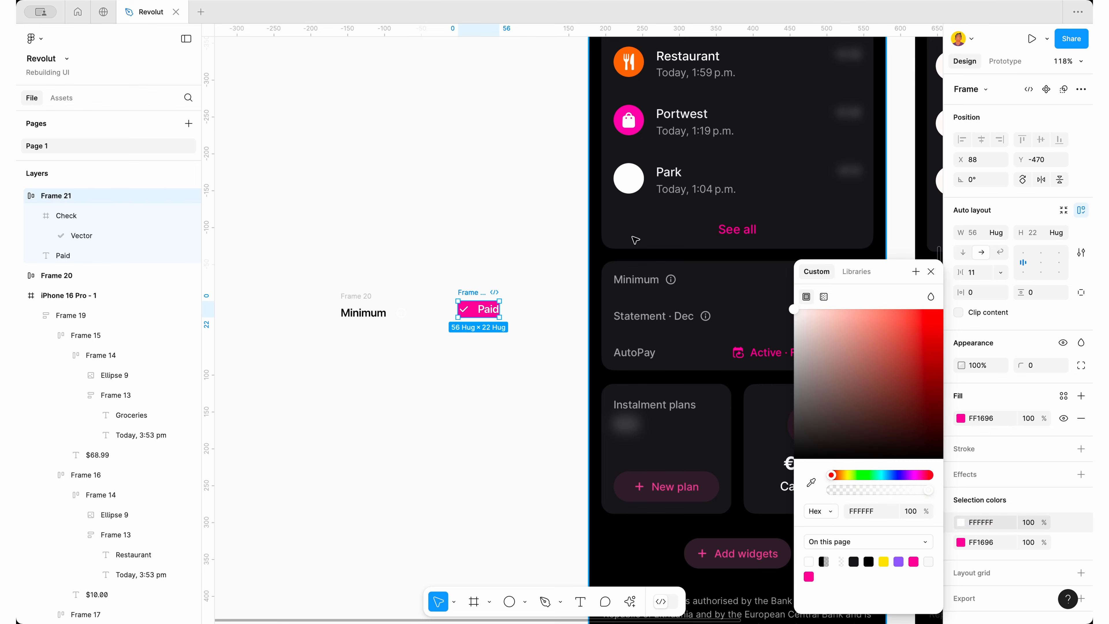
left_click(931, 272)
Set the horizontal gap between the check icon and the "Paid" text to 4
left_click(971, 272)
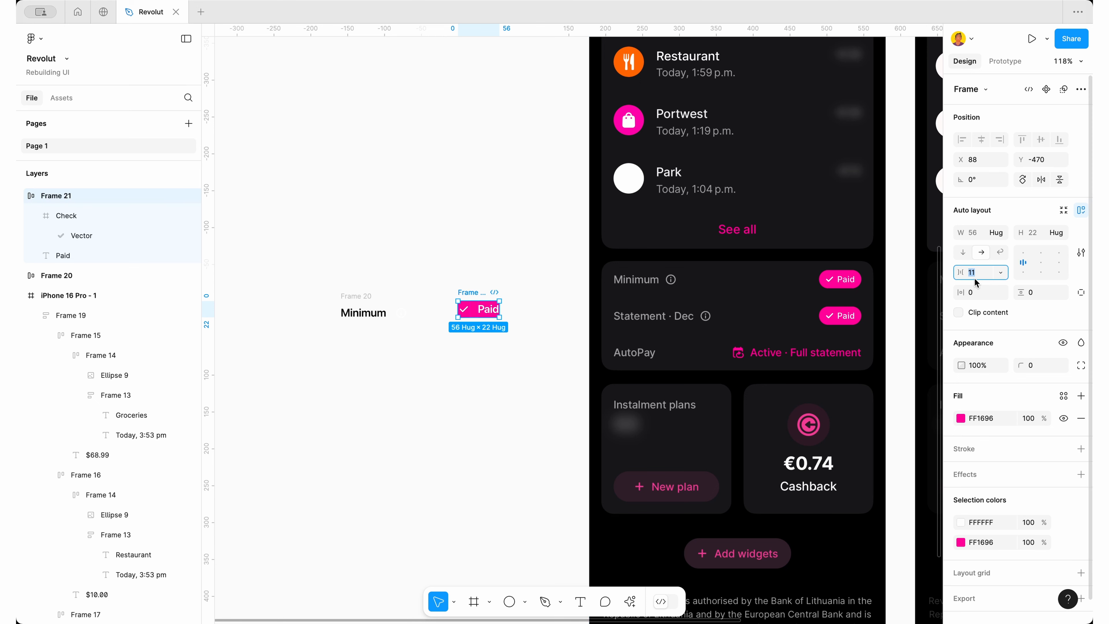
type("9")
key("Return")
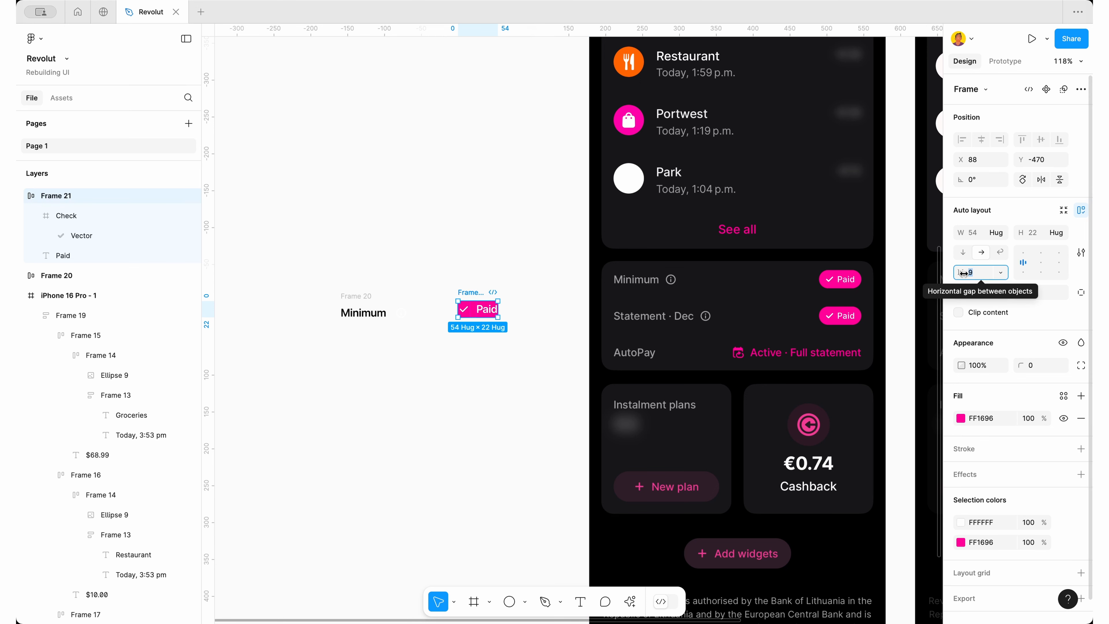
left_click_drag(964, 273, 960, 273)
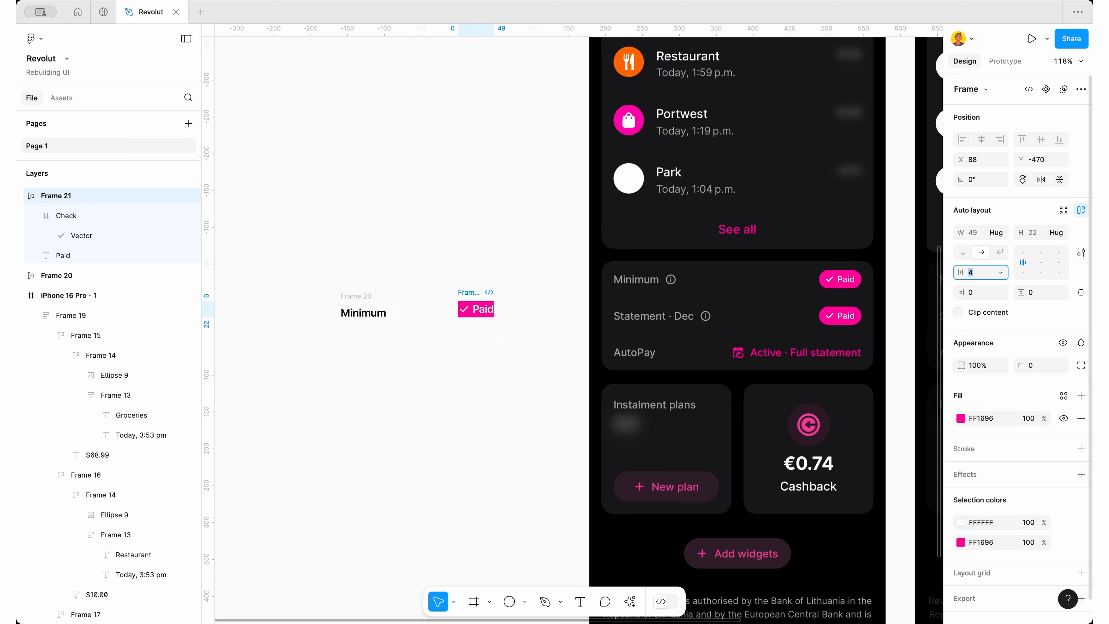
left_click(407, 415)
Set the Paid badge's horizontal padding to 3
left_click(465, 294)
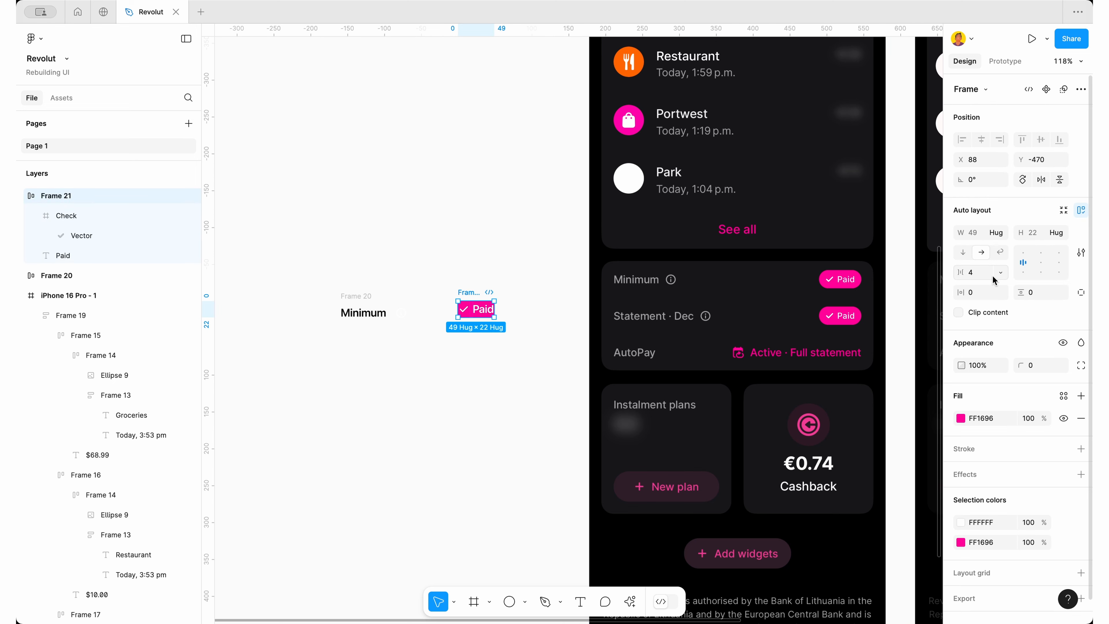
left_click(984, 291)
type("3")
key("Return")
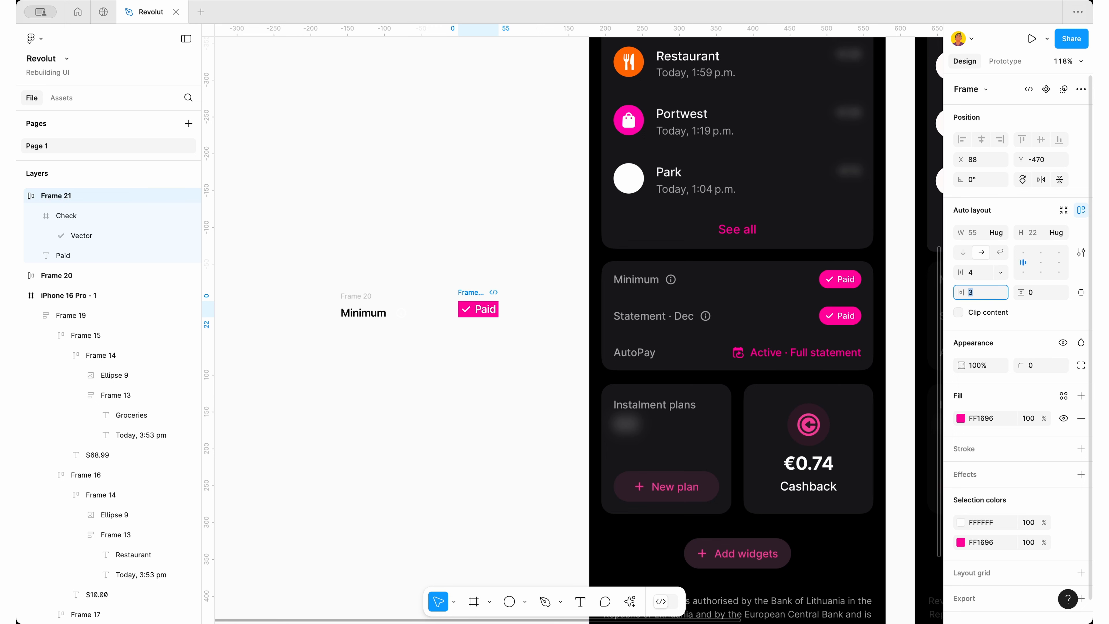
Set the Paid badge's horizontal padding to 6 and its vertical padding to 2
key("Up")
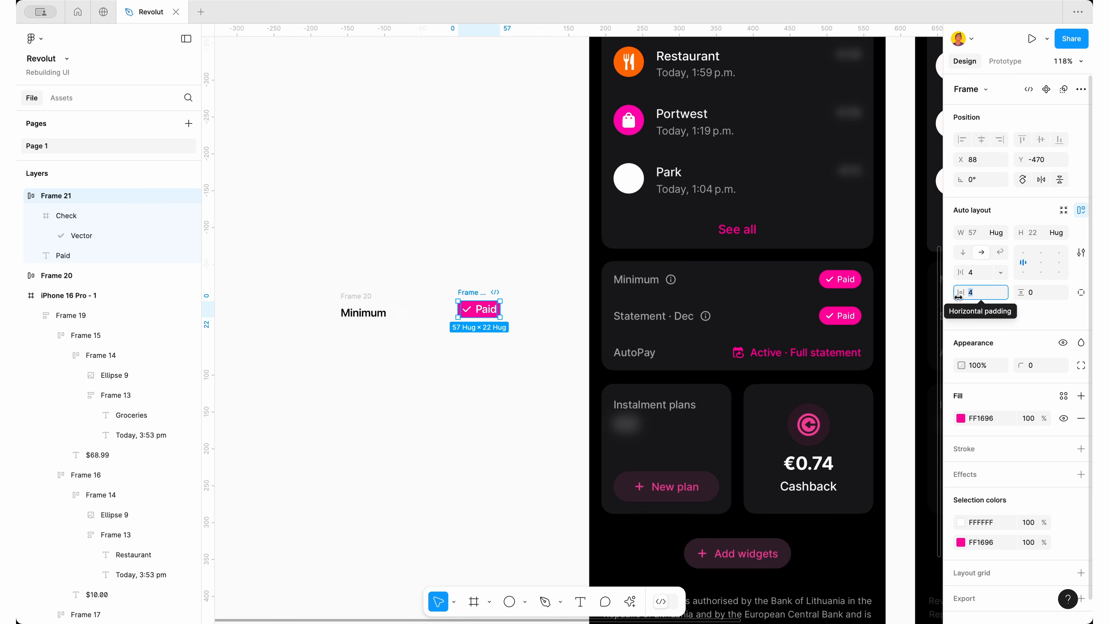
key("Up")
key("Up")
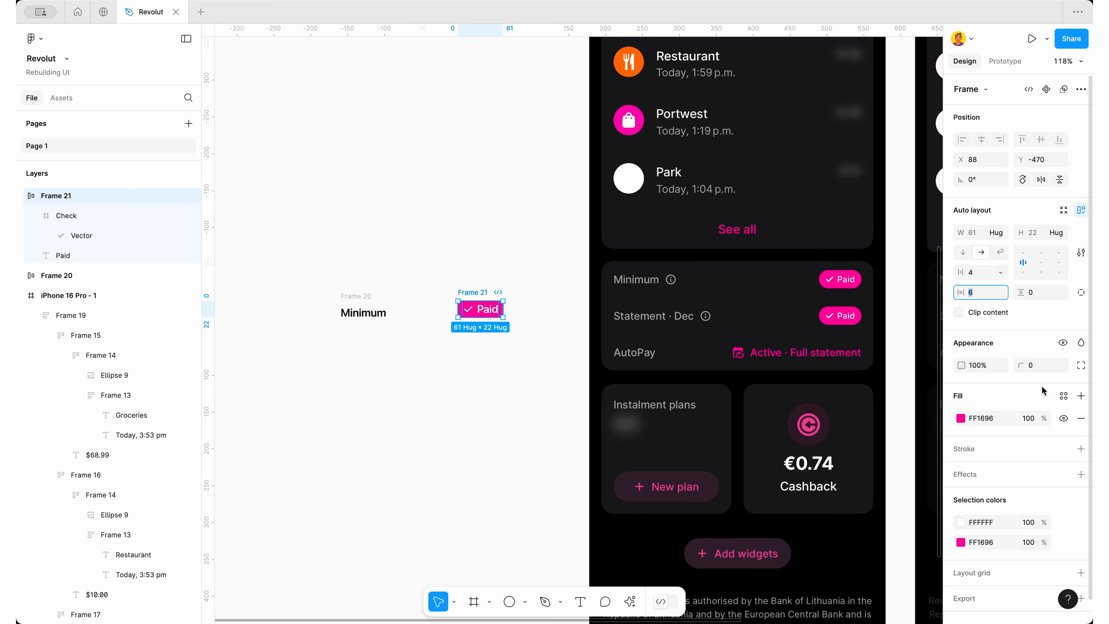
left_click(1038, 295)
key("Up")
key("Up")
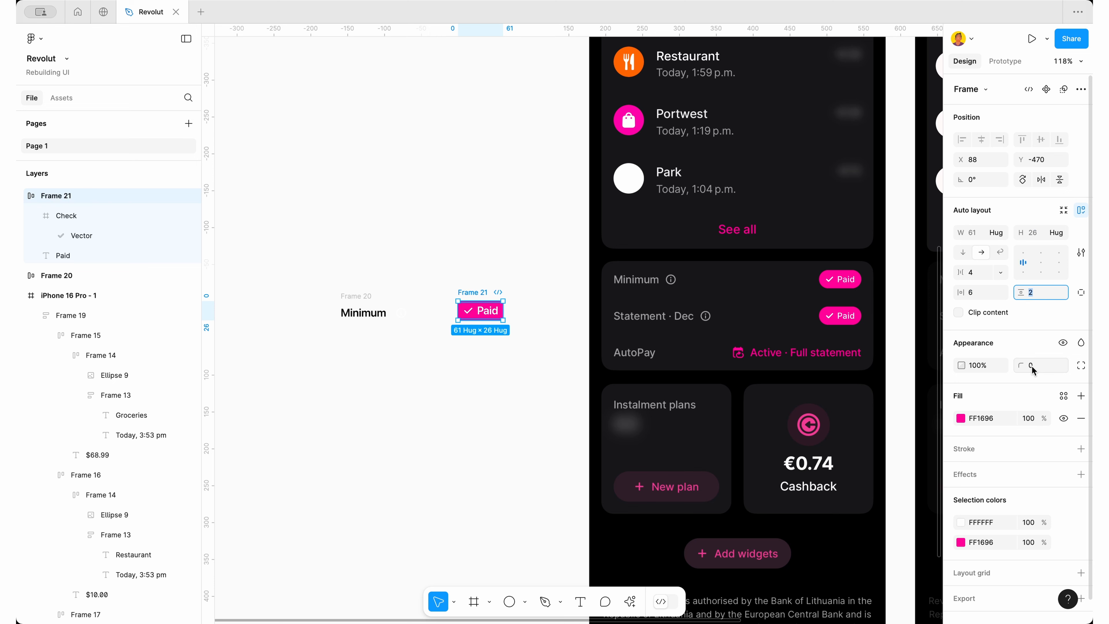
Round the Paid badge into a pill with a corner radius of 30
left_click(1036, 368)
key("shift+Up")
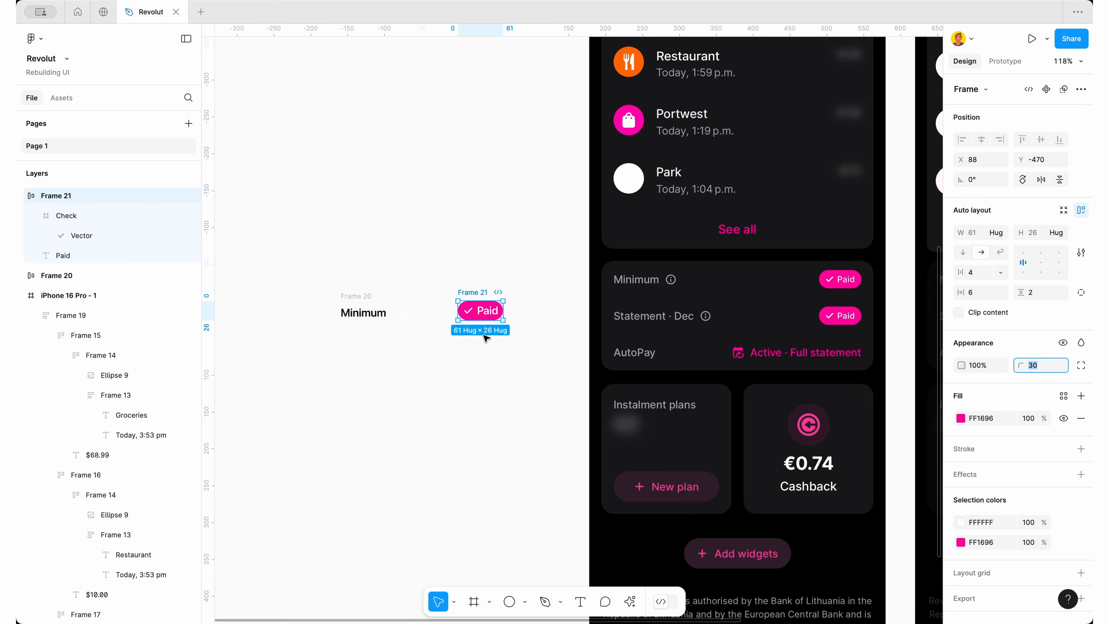
left_click(488, 347)
Wrap the Minimum label frame and the Paid badge together in an auto layout row
left_click_drag(548, 278, 308, 369)
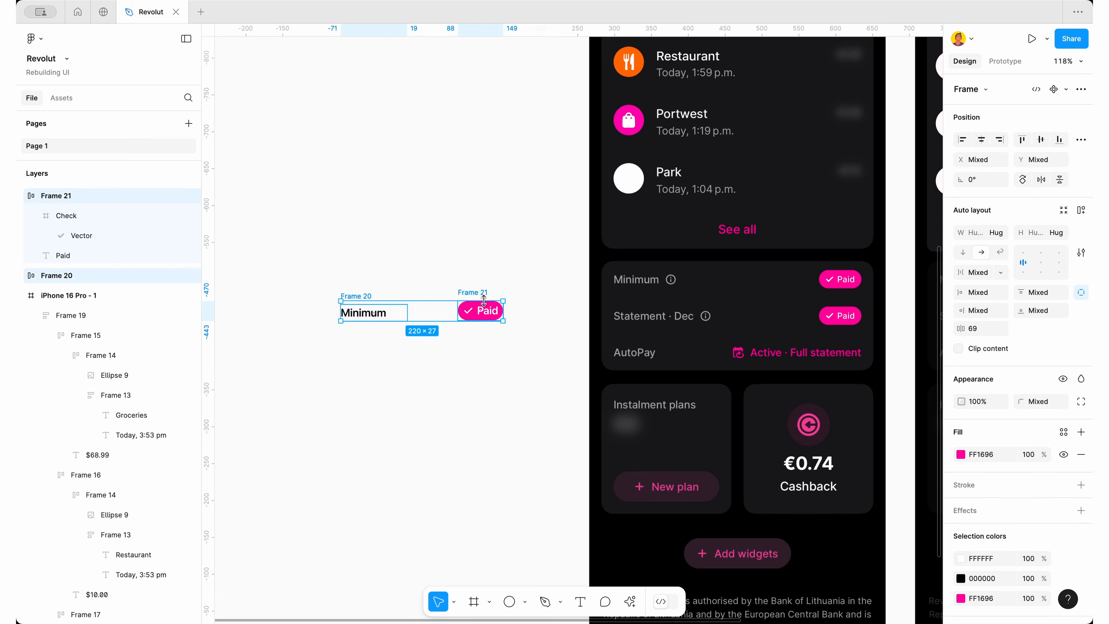
right_click(389, 315)
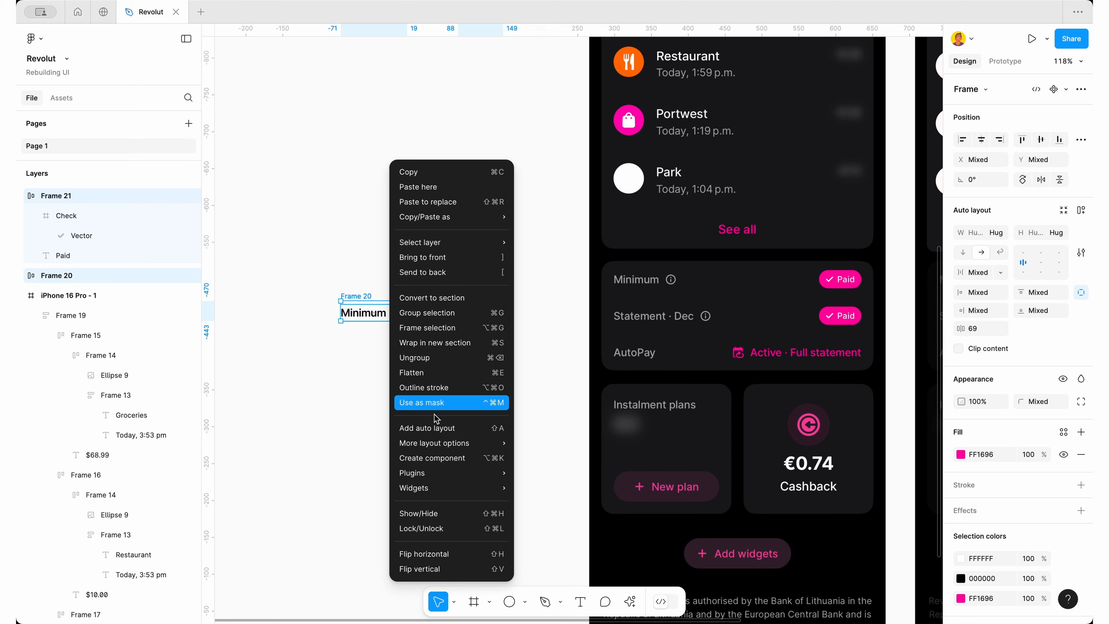
left_click(436, 427)
left_click(426, 408)
scroll(425, 372, "down", 3)
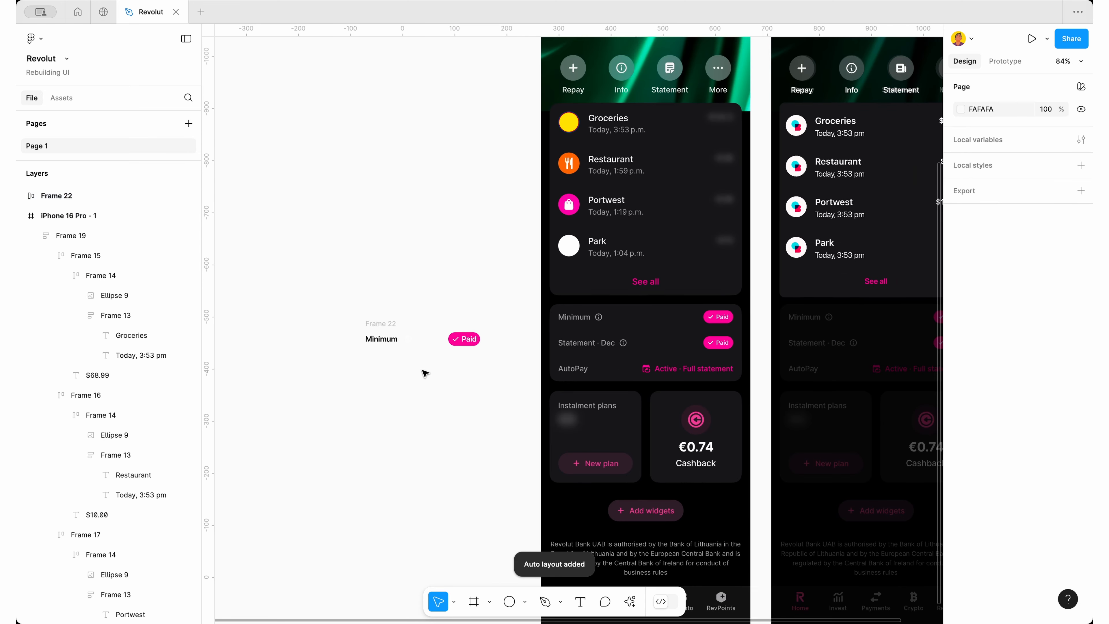
Set the Minimum label frame's width to Fill container inside the new row
double_click(407, 340)
left_click(413, 377)
left_click(381, 325)
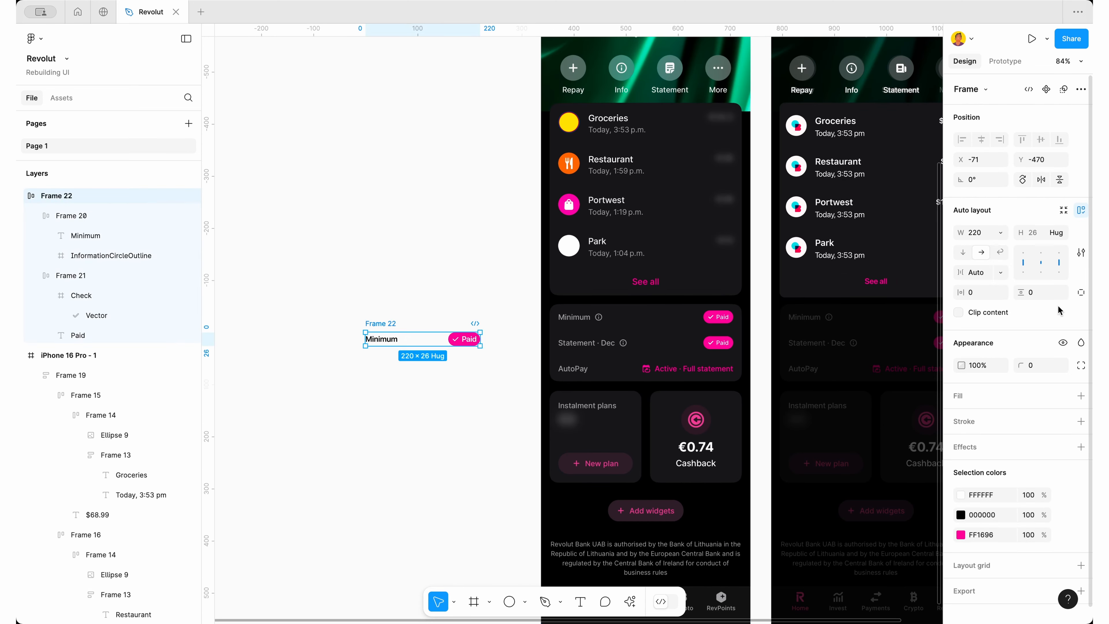
left_click(387, 339)
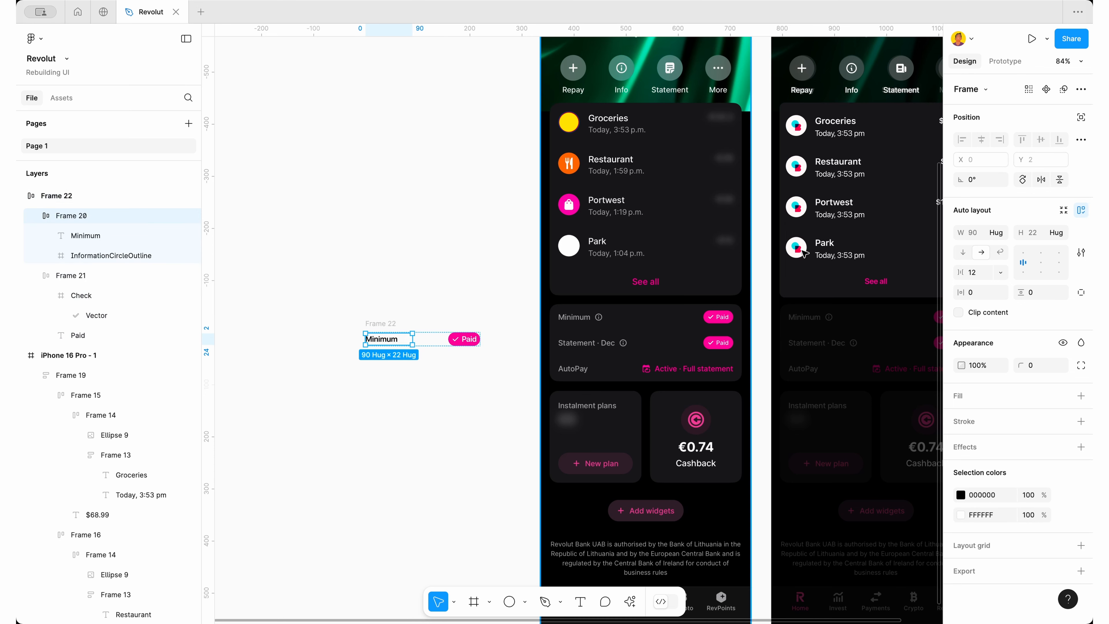
left_click(1001, 232)
left_click(1004, 247)
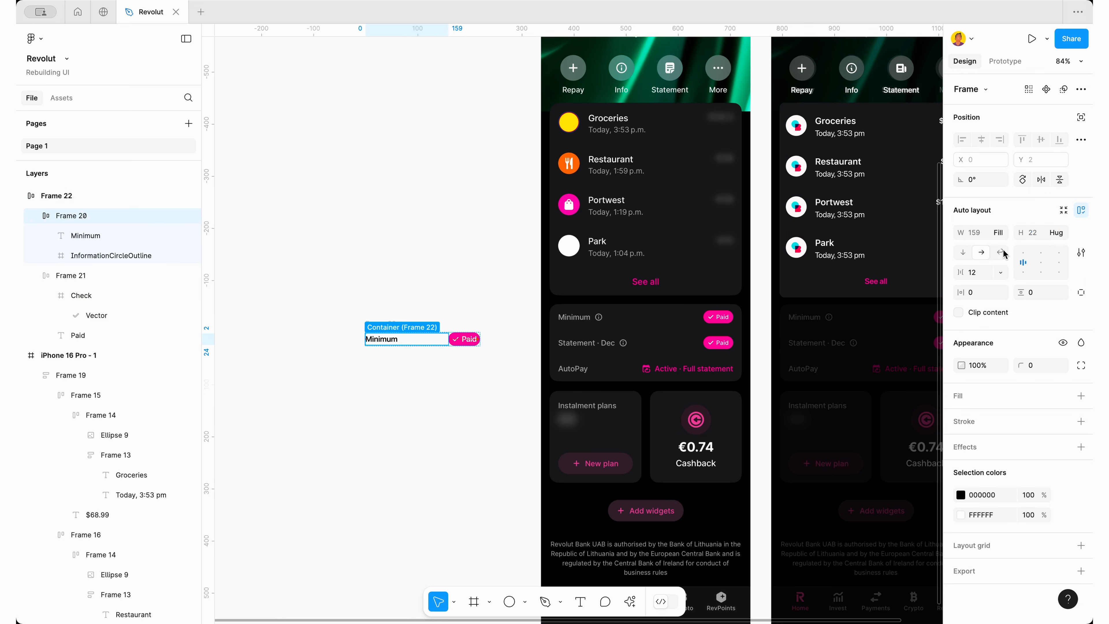
Set the gap between the "Minimum" text and its information icon to 6
scroll(396, 343, "up", 5)
left_click(439, 336)
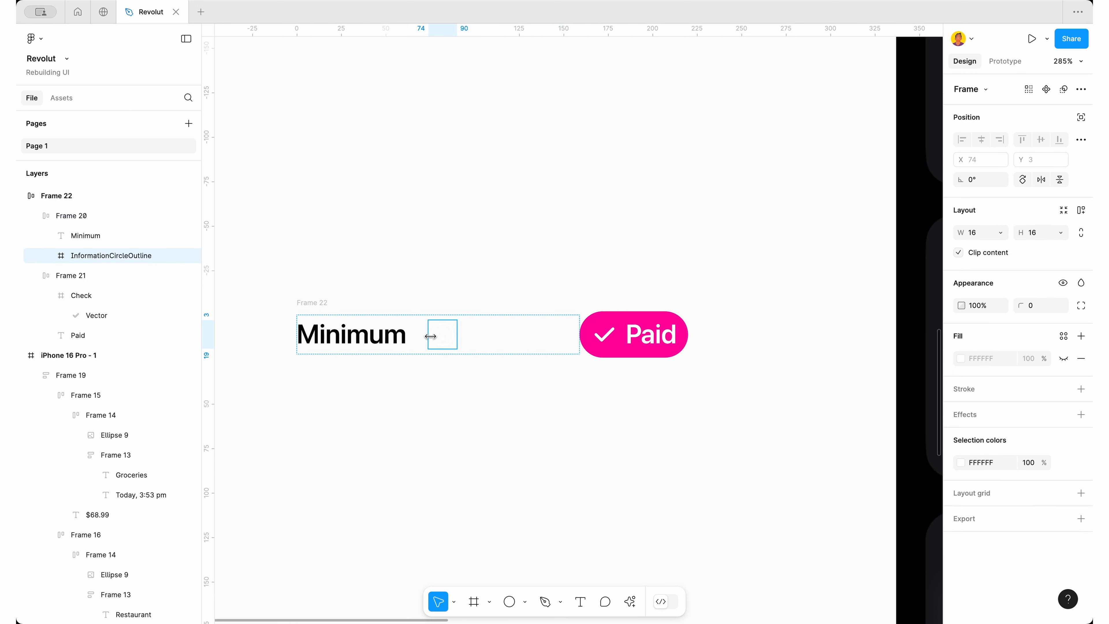
left_click(399, 340)
left_click(443, 335)
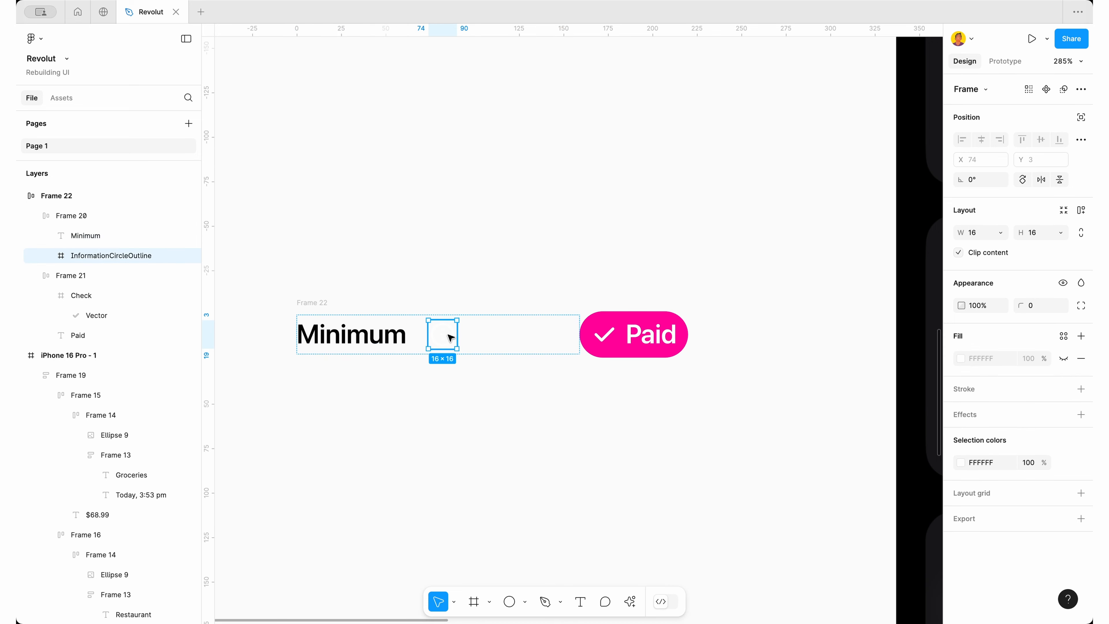
left_click(485, 339)
left_click(978, 272)
key("Down")
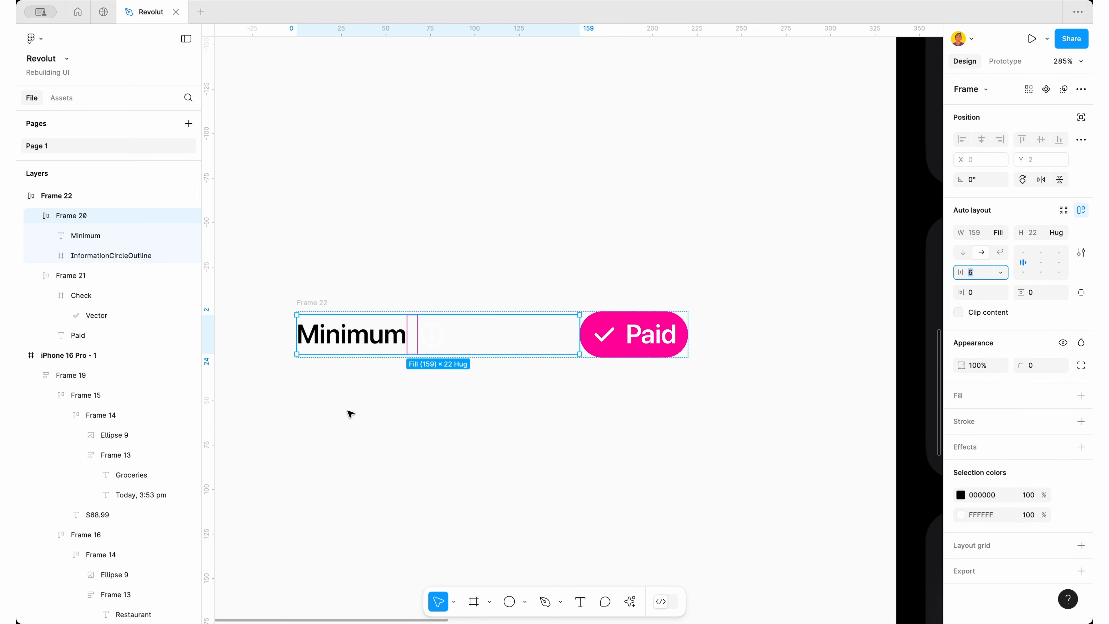
Duplicate the Minimum row directly below itself and change the copy's label to "Statement · Dec"
scroll(350, 413, "down", 5)
left_click(319, 324)
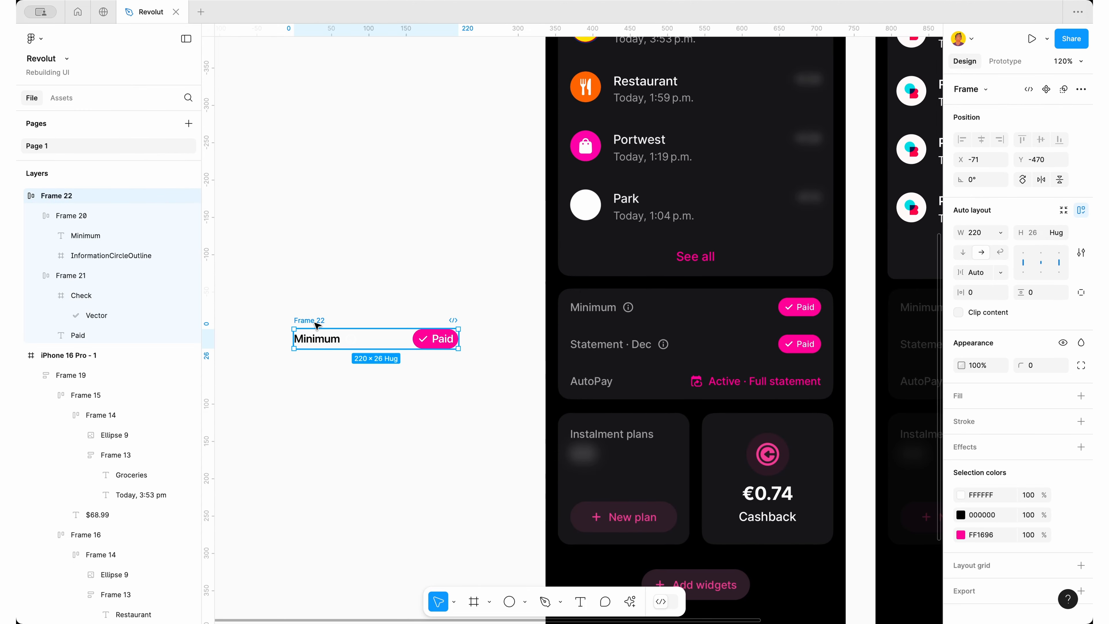
left_click_drag(317, 324, 320, 362)
double_click(317, 377)
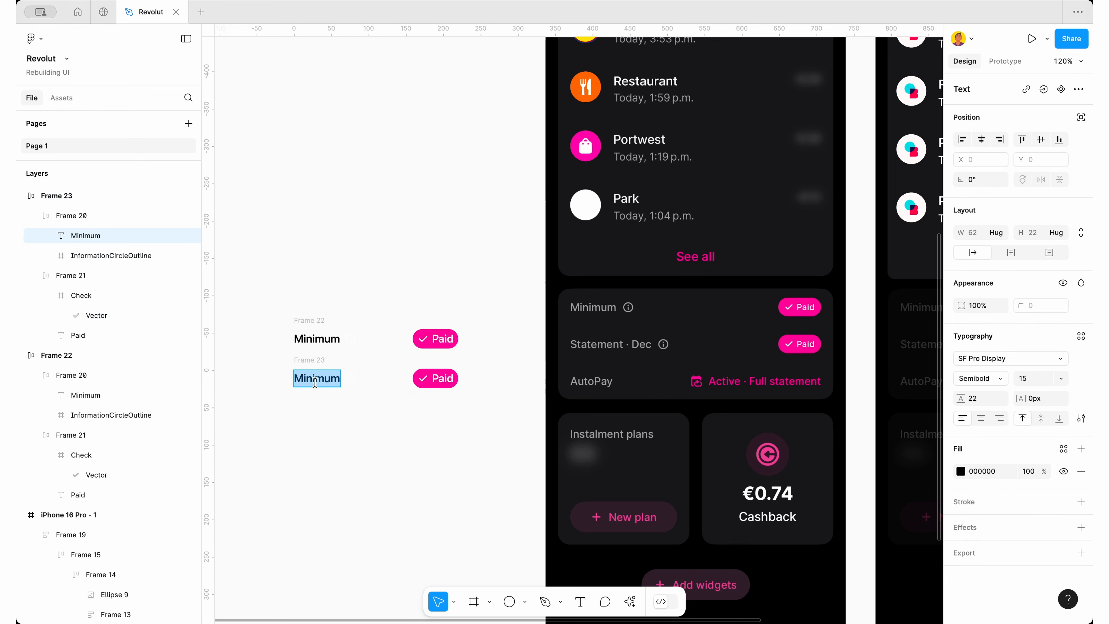
type("Statement")
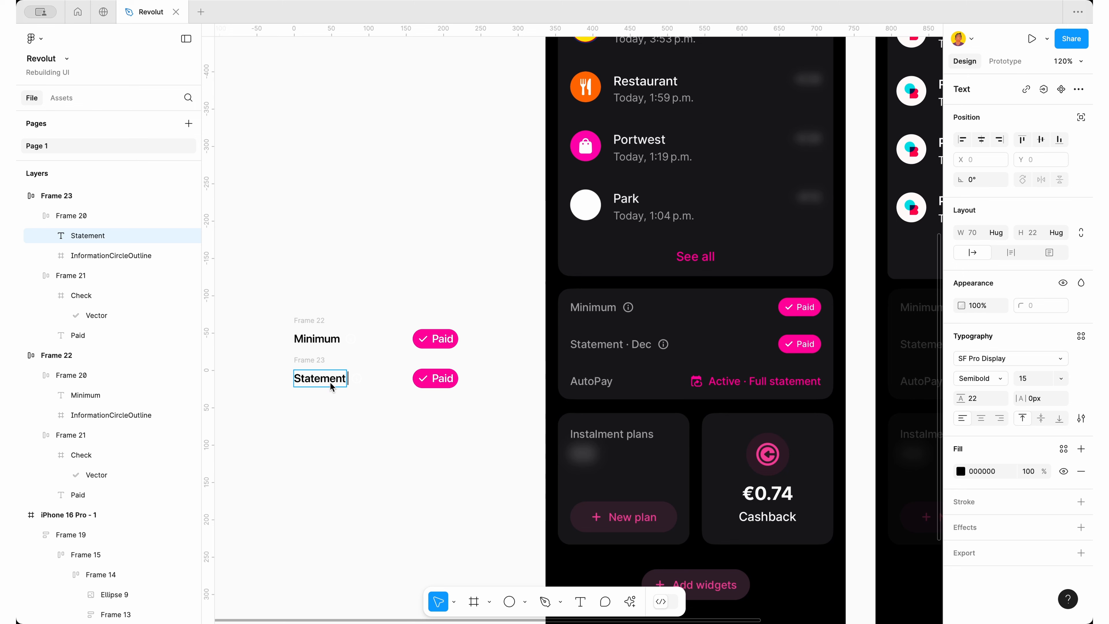
type(" · Dec")
left_click(350, 442)
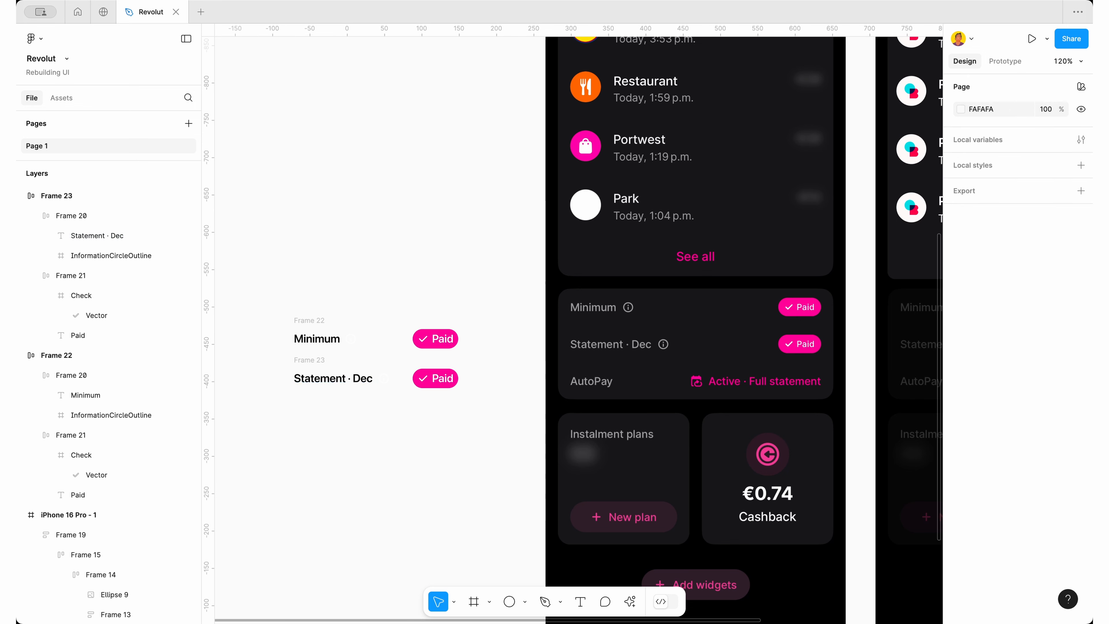
Duplicate the "Statement · Dec" row directly below itself as the third row
scroll(312, 391, "down", 2)
scroll(311, 391, "left", 1)
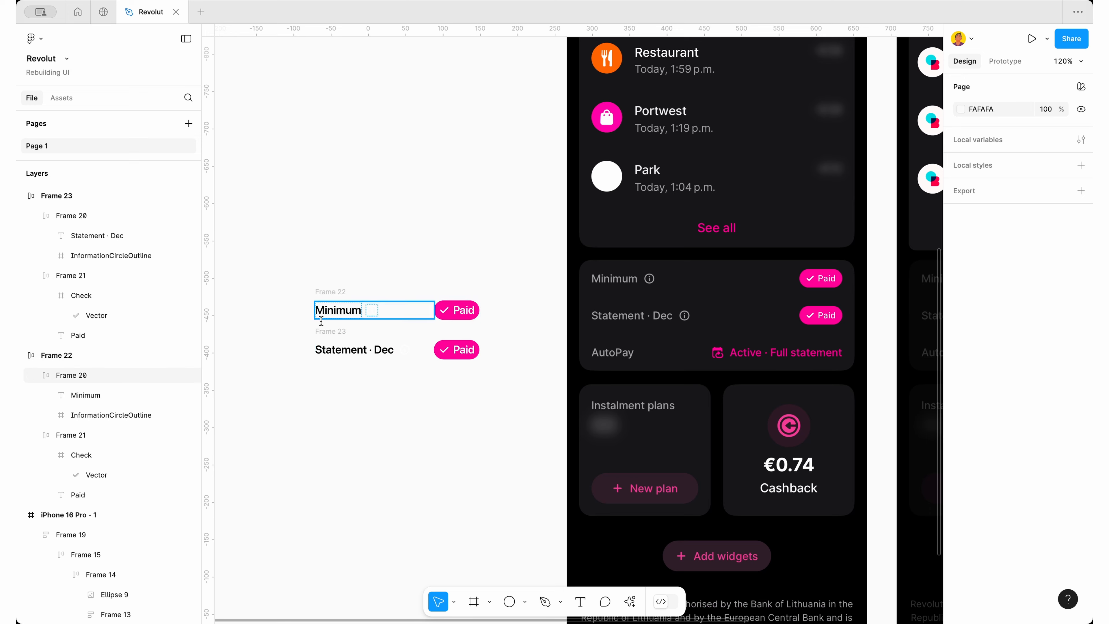
left_click(325, 327)
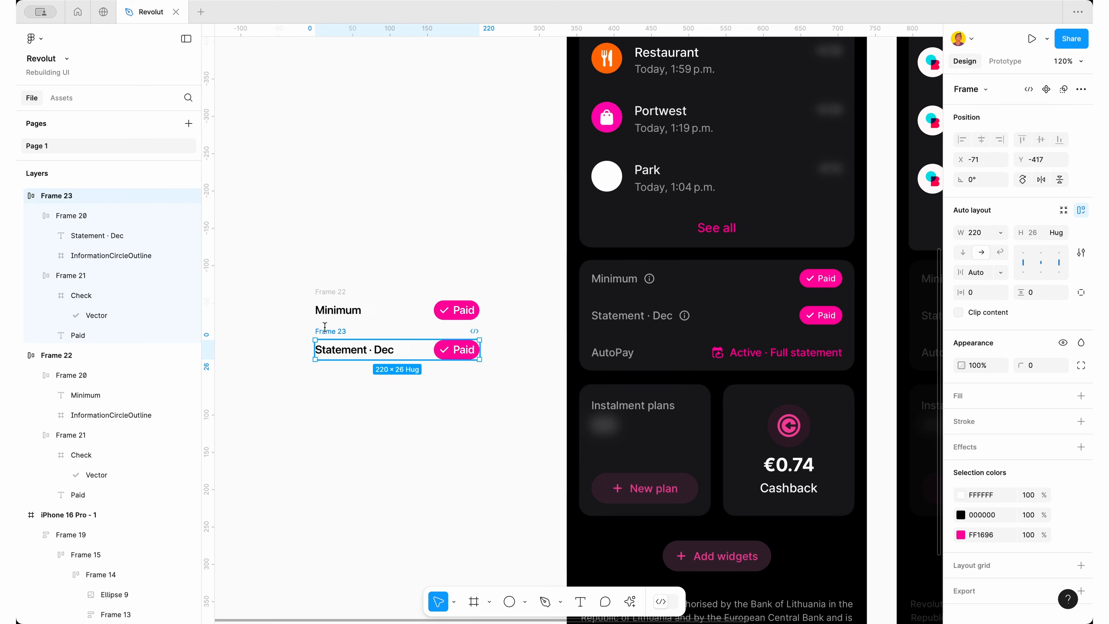
left_click(292, 187)
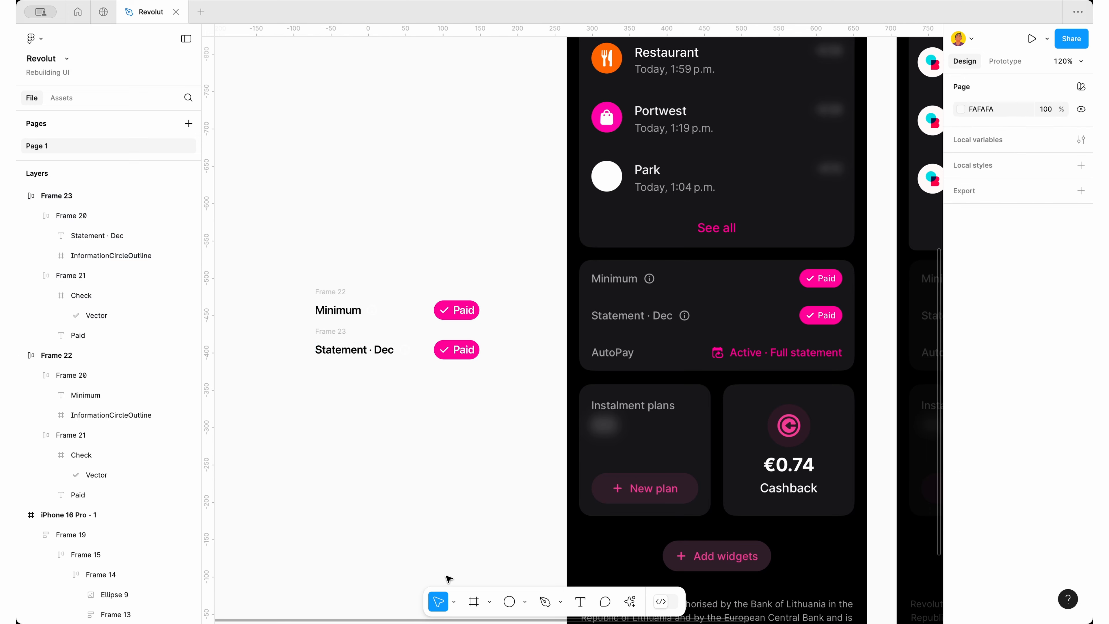
left_click(336, 338)
left_click_drag(336, 338, 338, 372)
Change the third row's label text to "Autopay"
double_click(335, 390)
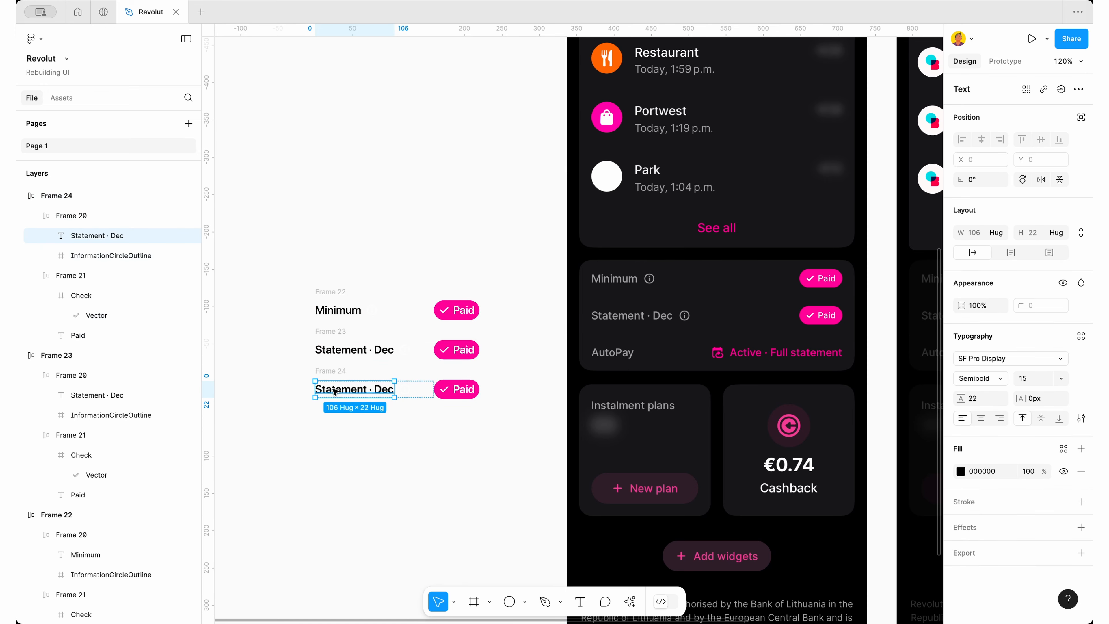
key("Return")
type("Au")
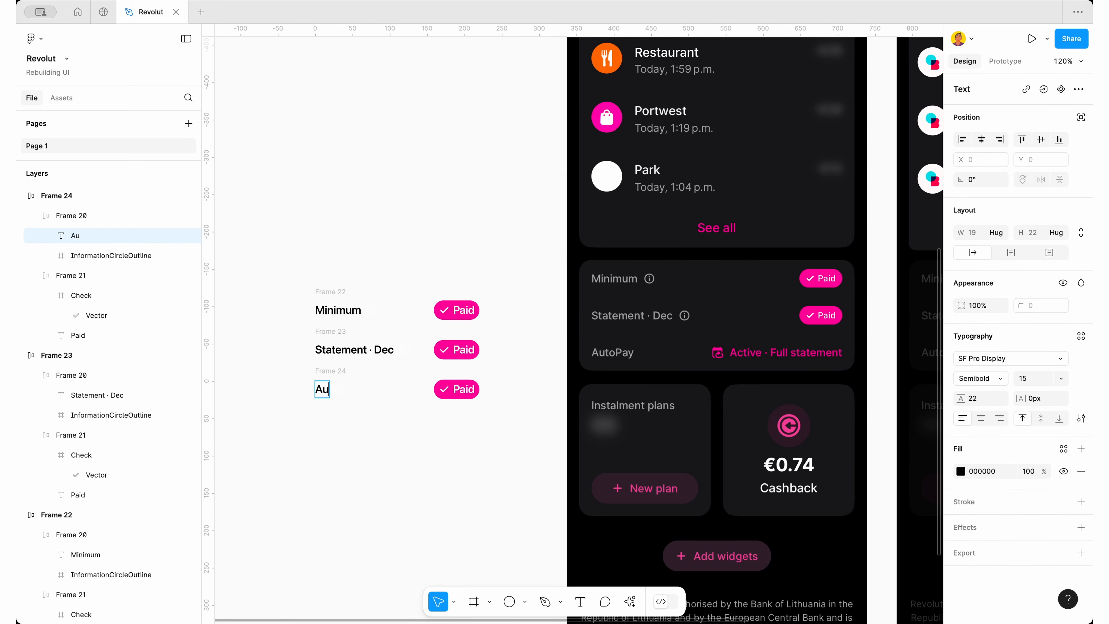
type("topay")
key("Escape")
left_click(421, 478)
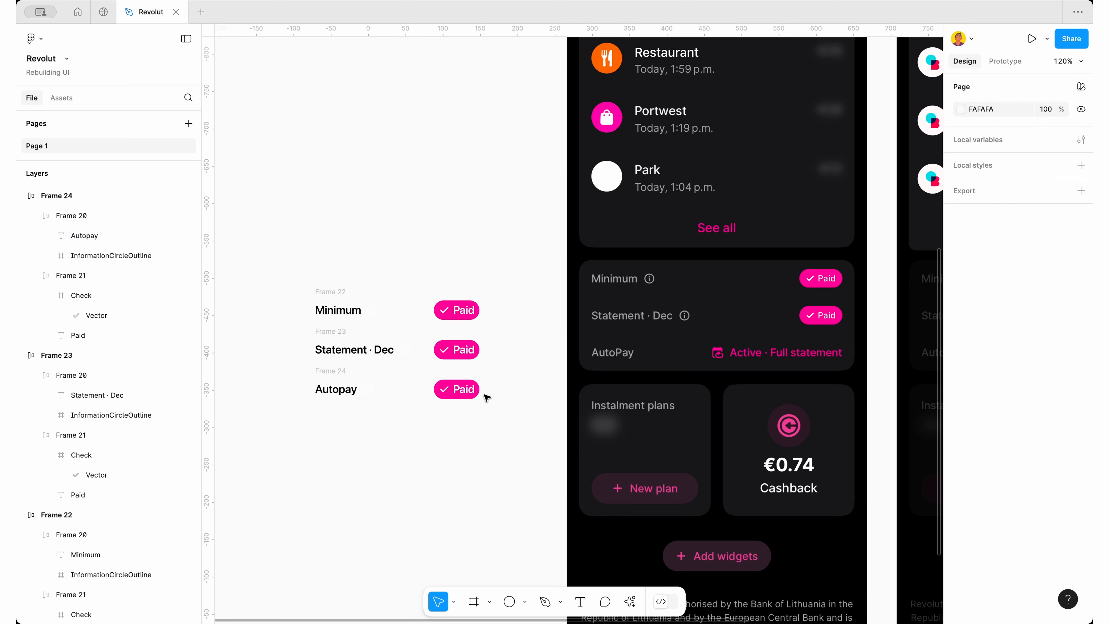
Search Heroicons for "calen" and insert the outline calendar icon below the three rows
left_click(630, 601)
left_click(495, 434)
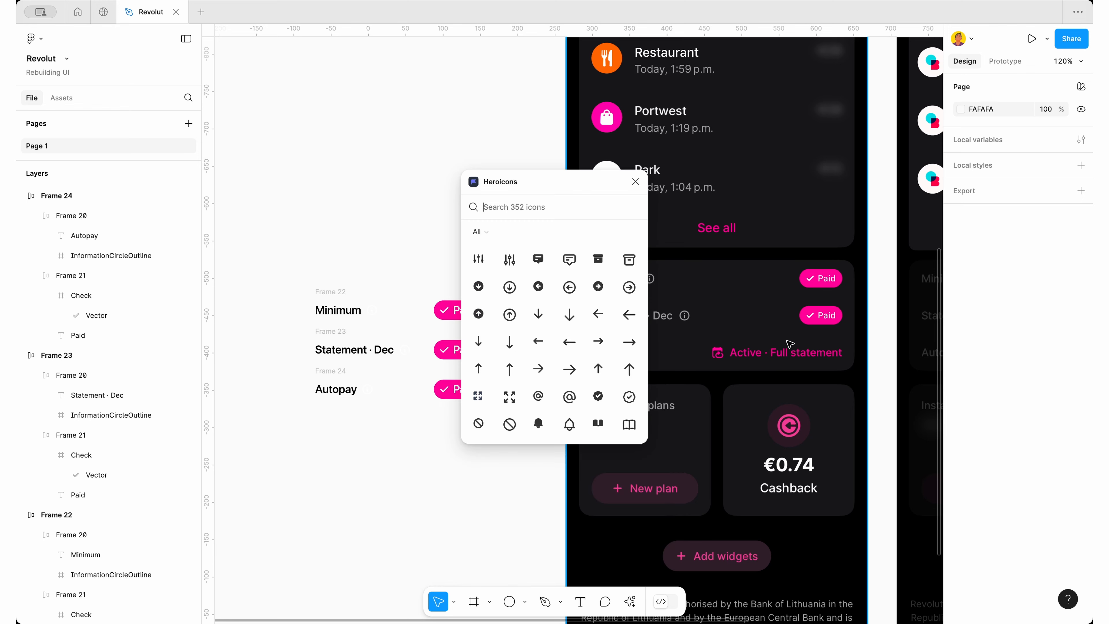
type("calen")
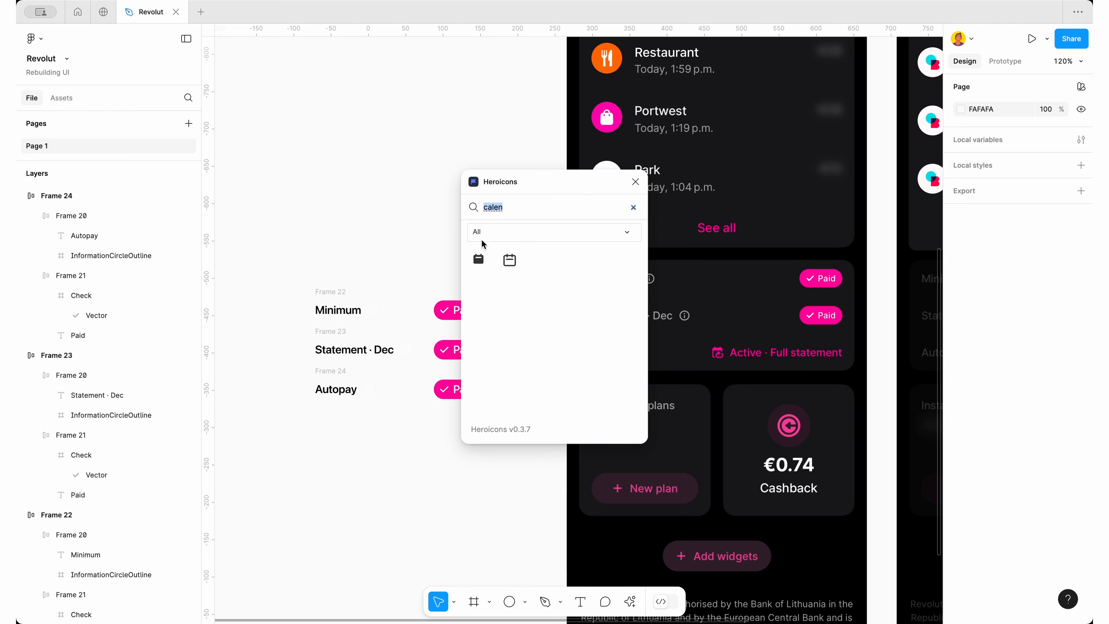
left_click(511, 259)
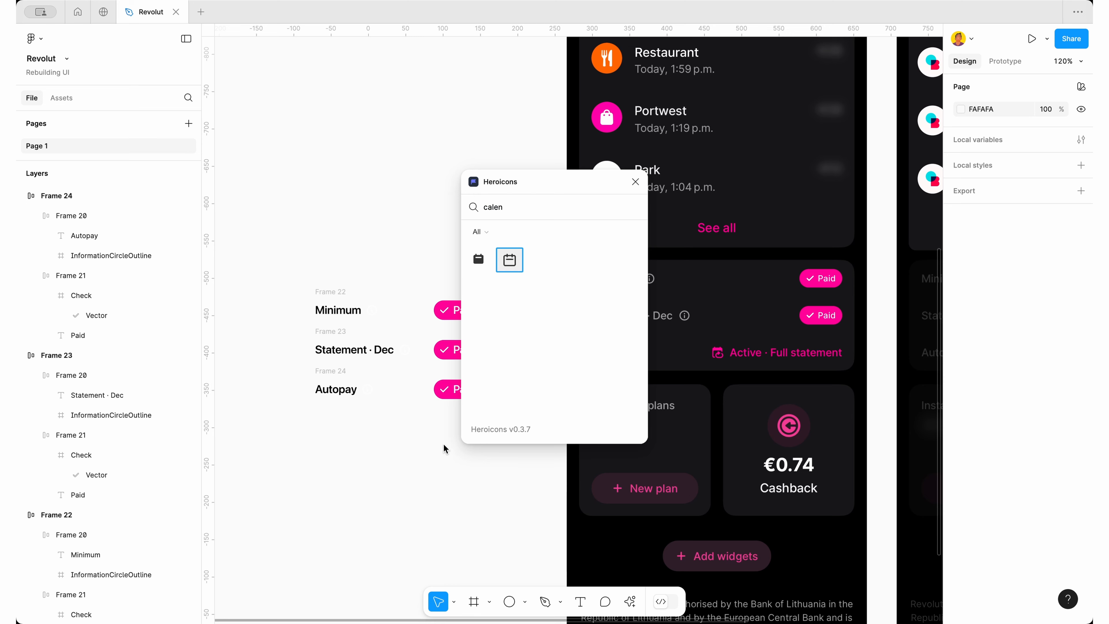
left_click(636, 182)
Scale the outline calendar icon proportionally to a width of 16
key("k")
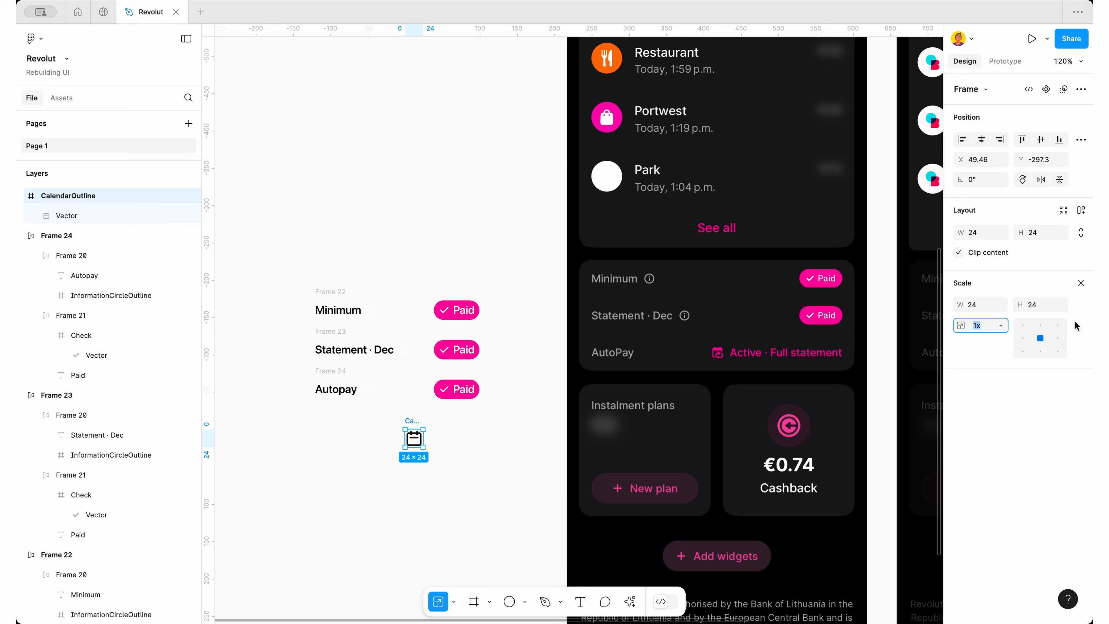
left_click(974, 306)
type("16")
key("Return")
Cut the calendar icon and paste it to replace the check icon in the Autopay row's badge
key("super+x")
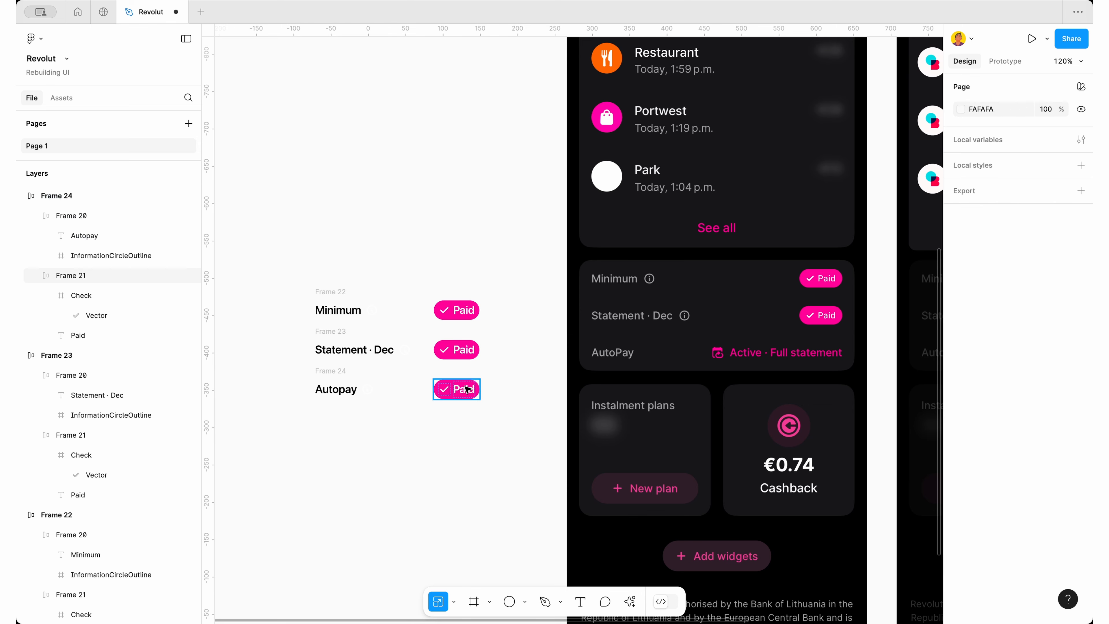
double_click(445, 390)
key("super+shift+r")
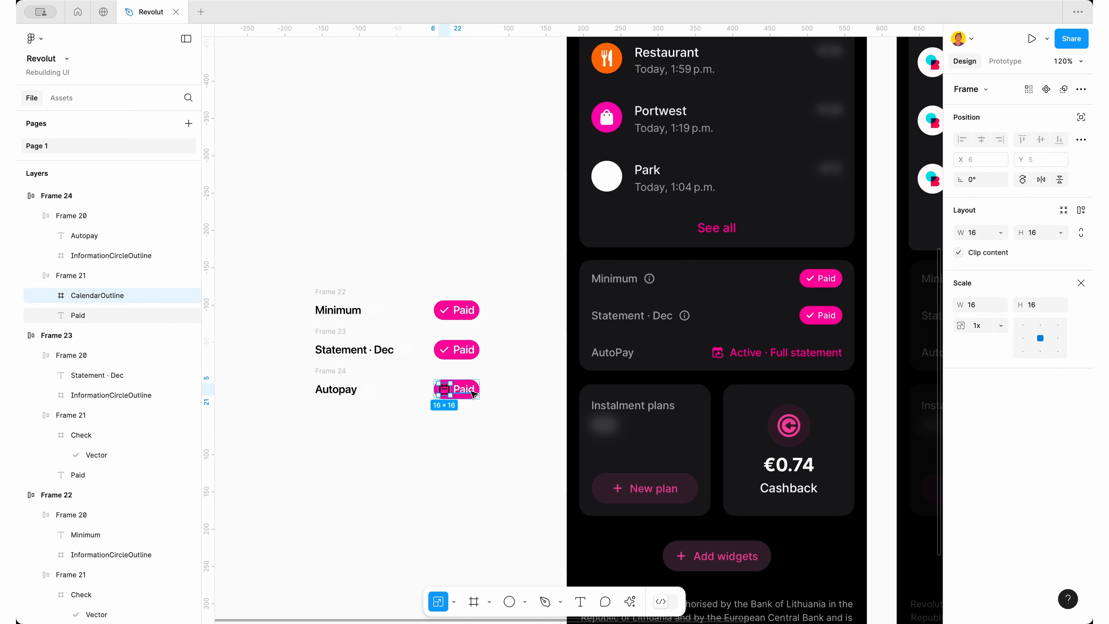
Change the Autopay row's badge text from "Paid" to "Active · Full statement"
double_click(471, 391)
type("Active")
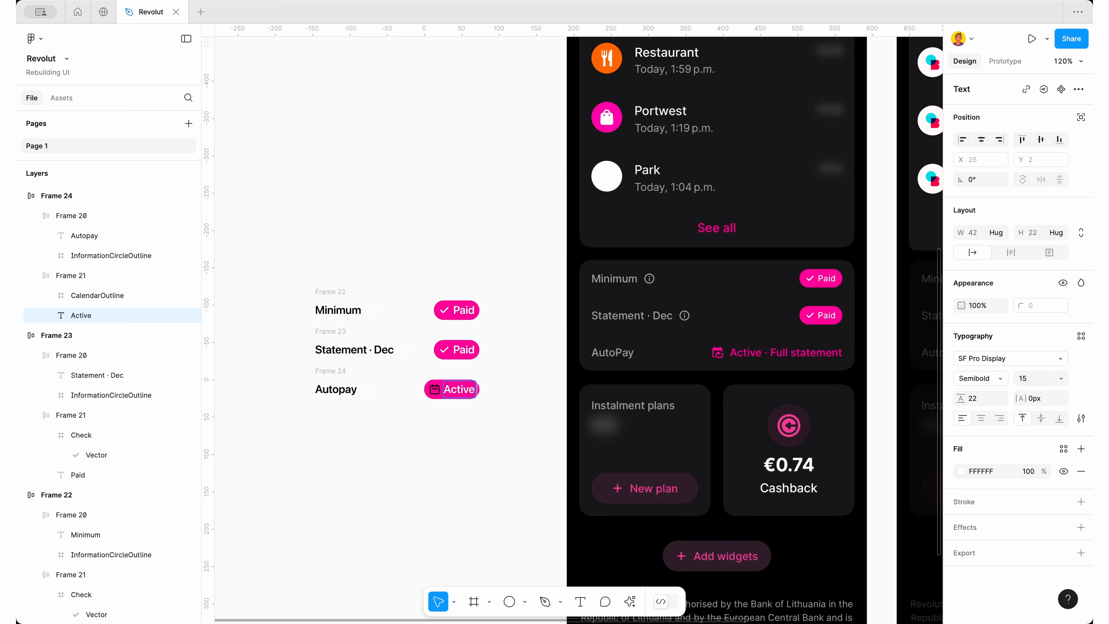
key("Escape")
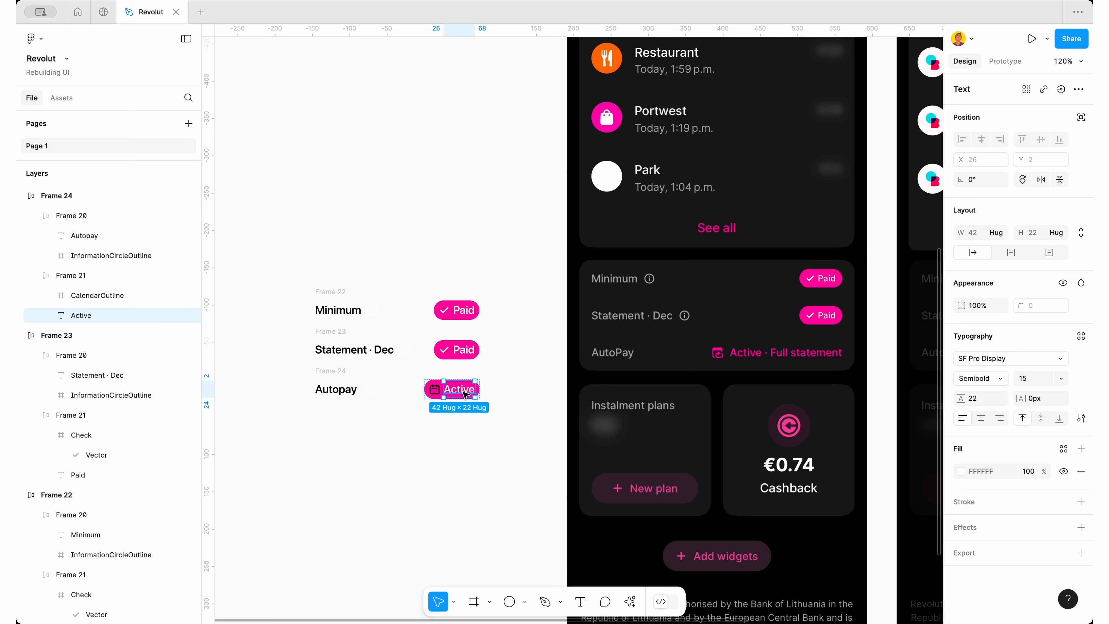
double_click(472, 391)
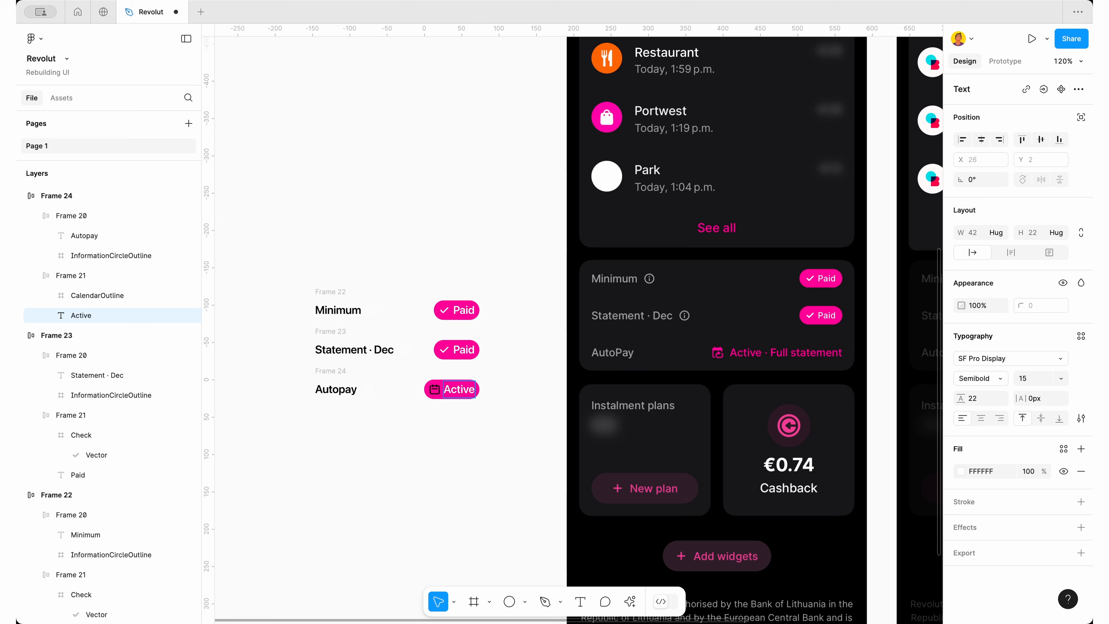
type("·")
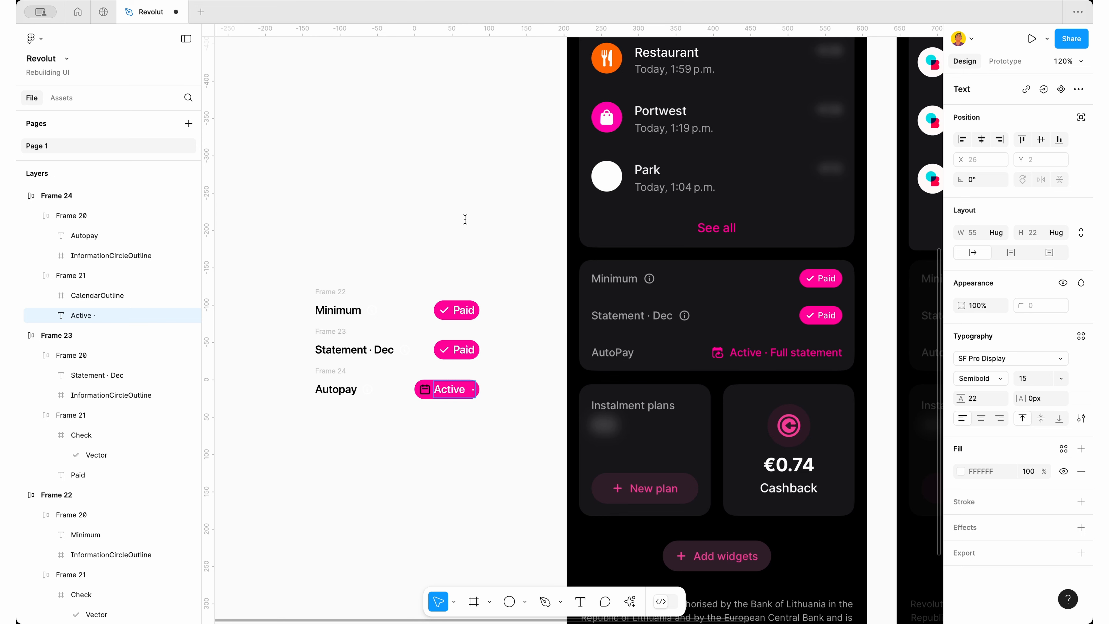
type(" Full statement")
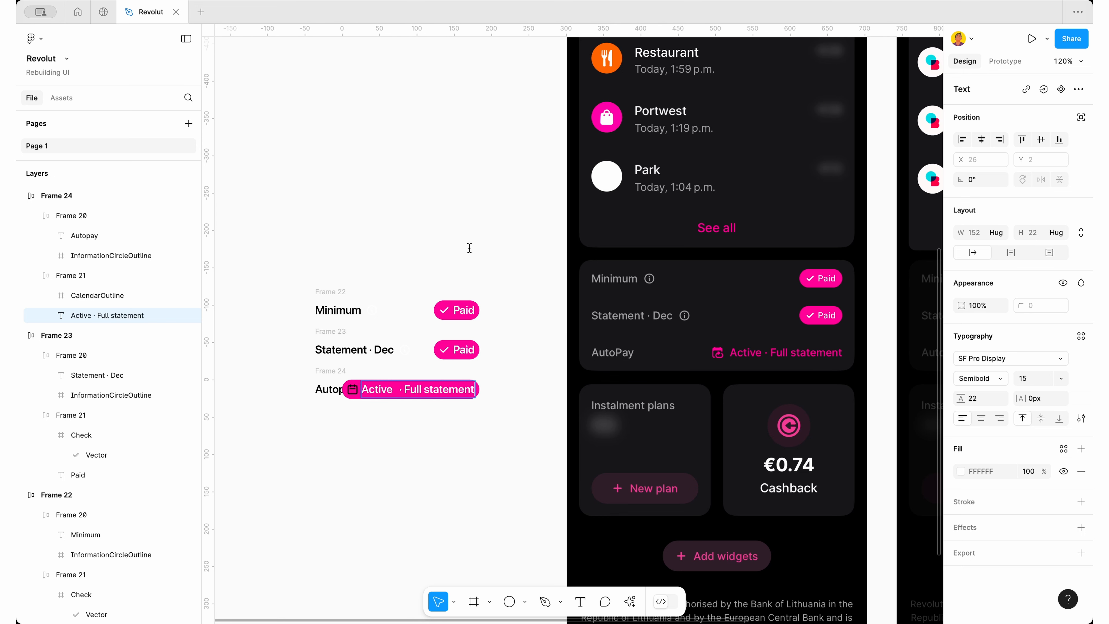
left_click(470, 248)
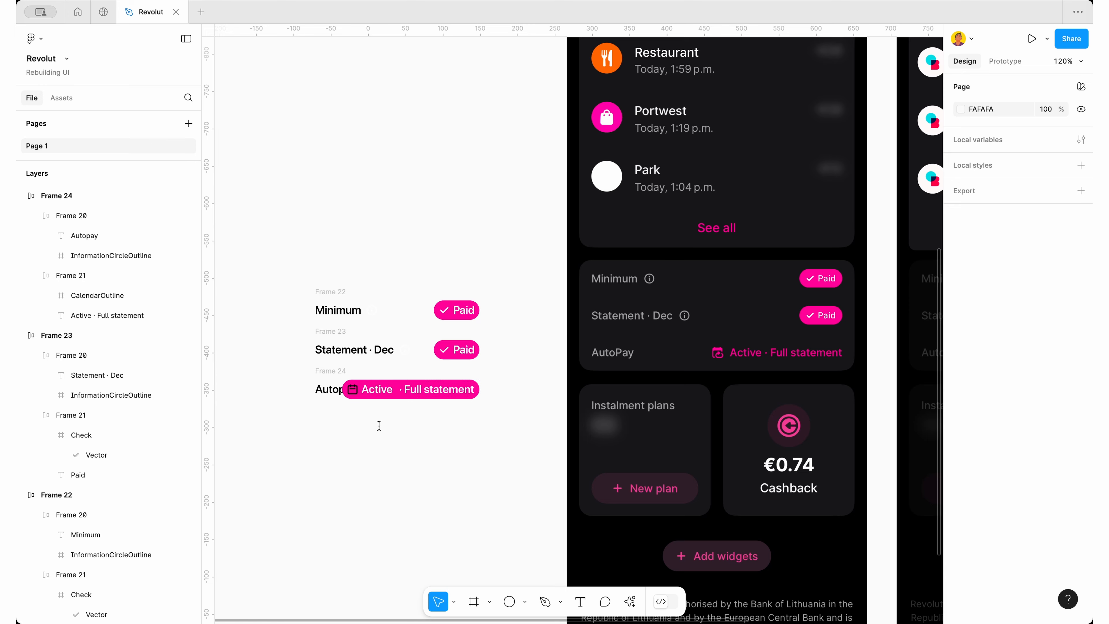
Widen the Autopay row to 308 and move it further down, away from the Statement · Dec row
left_click_drag(387, 390, 425, 391)
left_click(413, 460)
left_click_drag(343, 372, 343, 395)
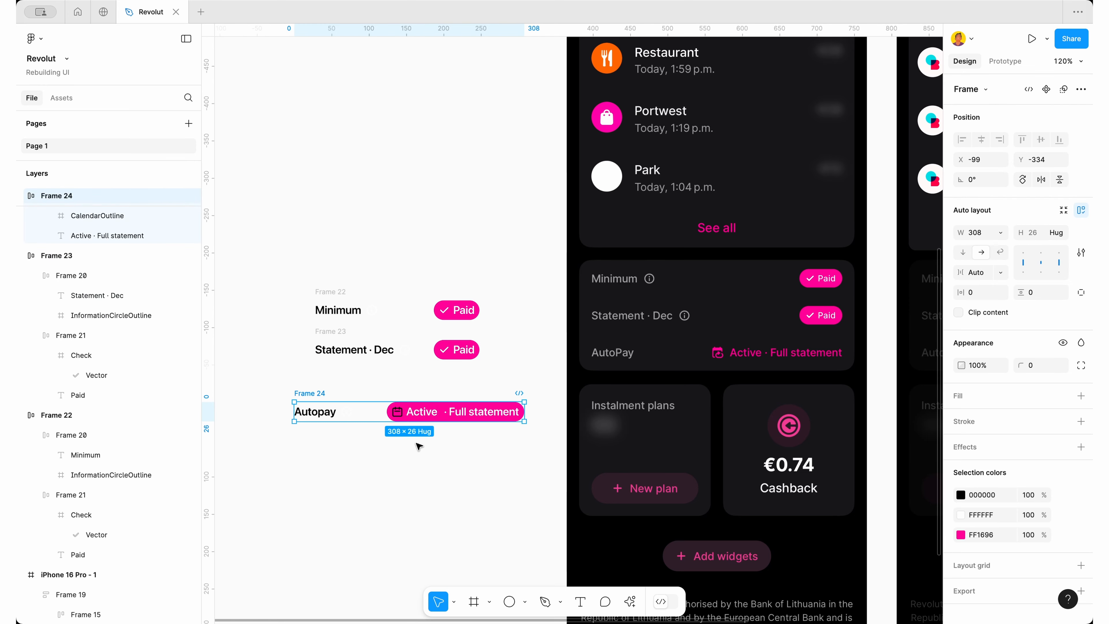
left_click(418, 445)
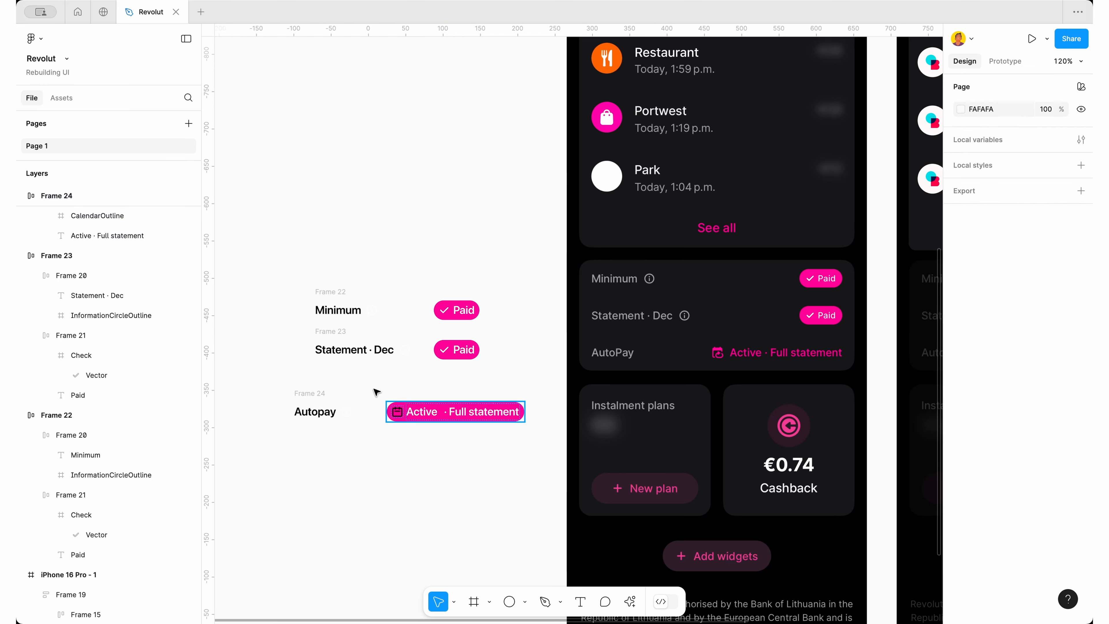
Remove the Autopay badge's pink background and colour its calendar icon and text pink FF1696
left_click(408, 422)
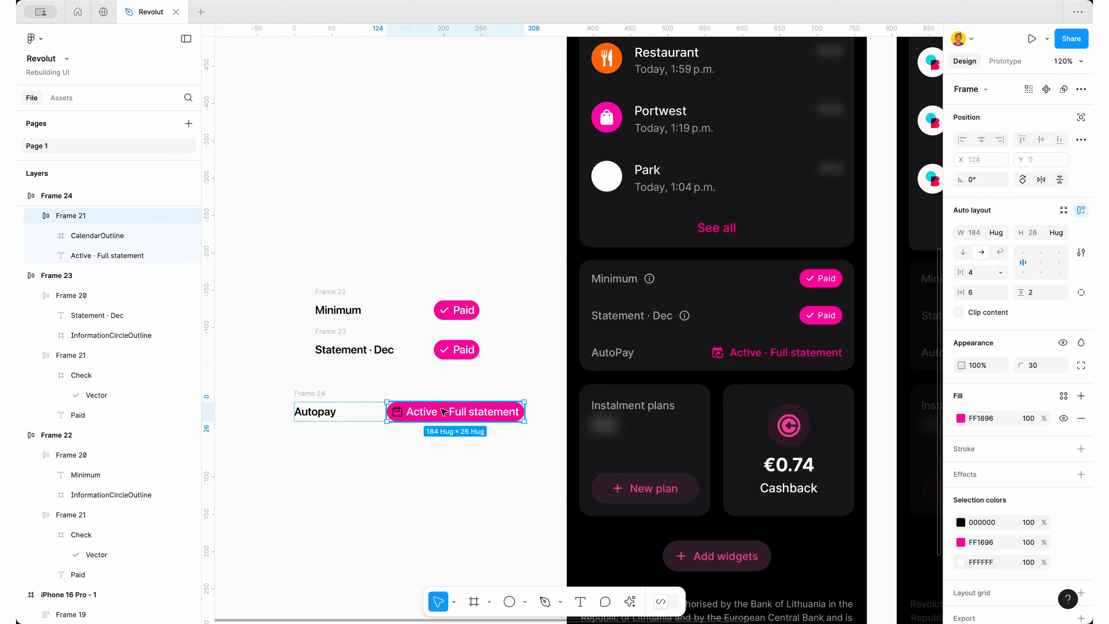
left_click(990, 561)
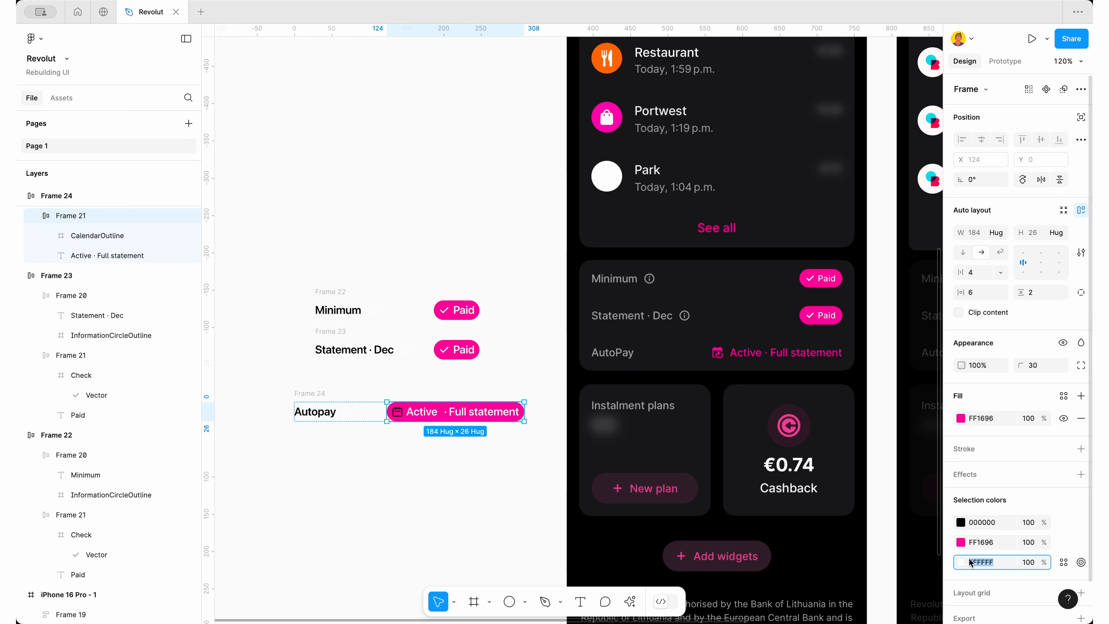
left_click(961, 563)
left_click(961, 563)
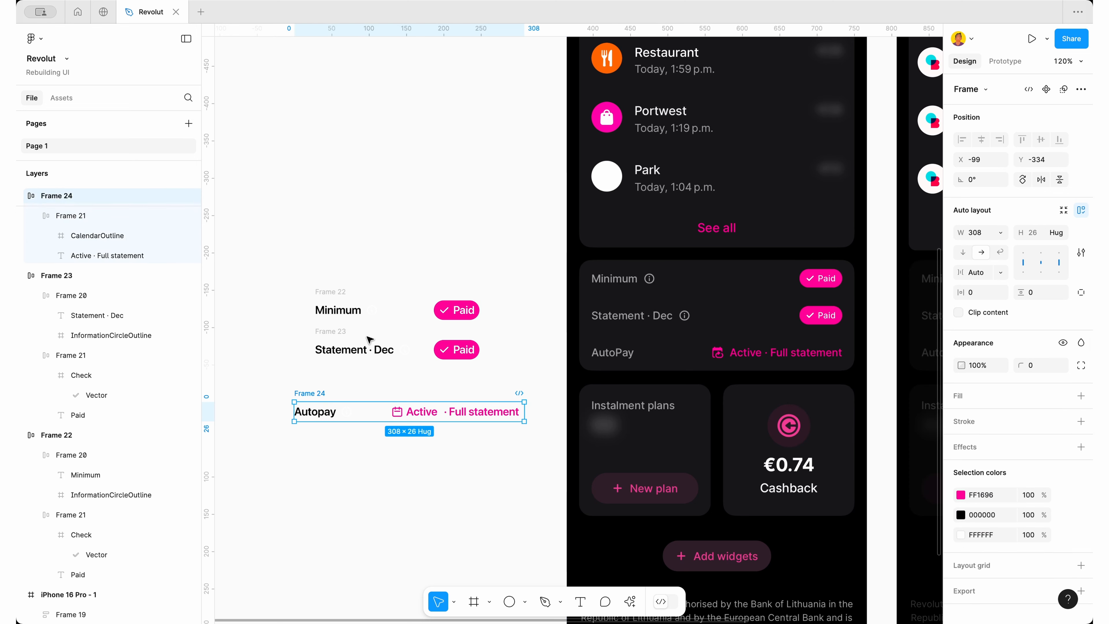
Combine the Minimum, Statement · Dec and Autopay rows into one vertical auto layout frame
left_click_drag(539, 258, 218, 437)
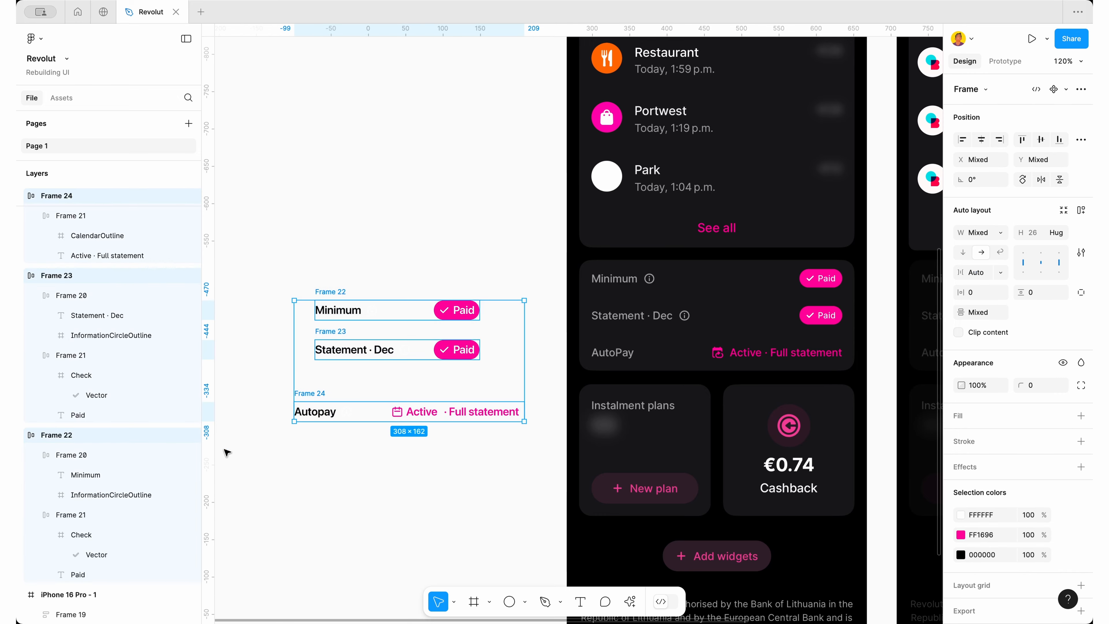
right_click(357, 313)
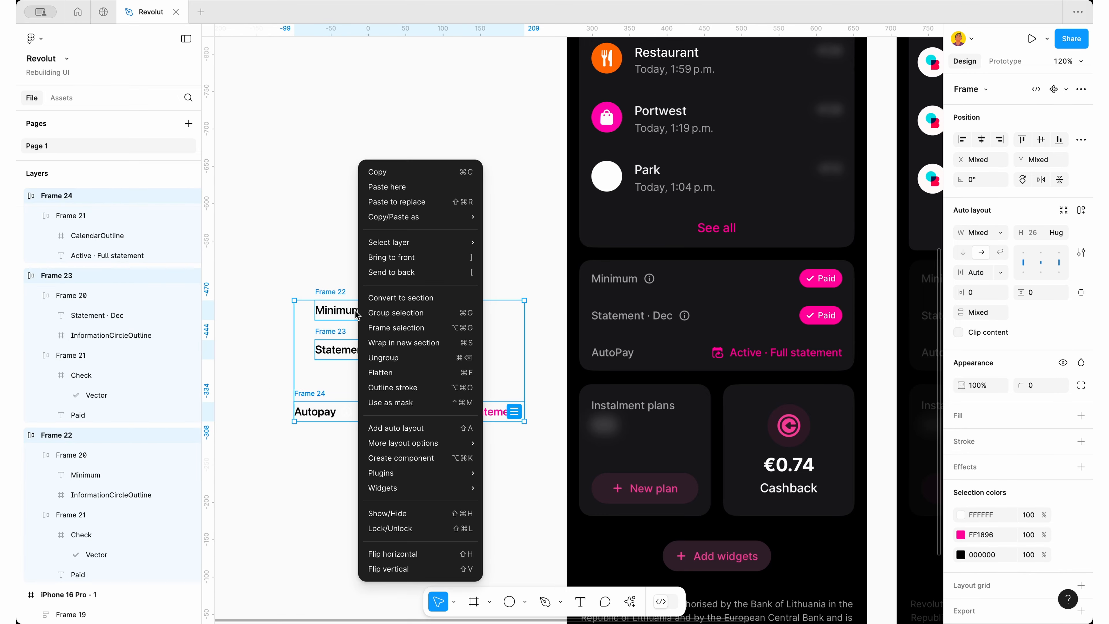
left_click(439, 424)
Copy the transactions card's properties and paste them onto the new frame around the three rows
scroll(411, 141, "down", 5)
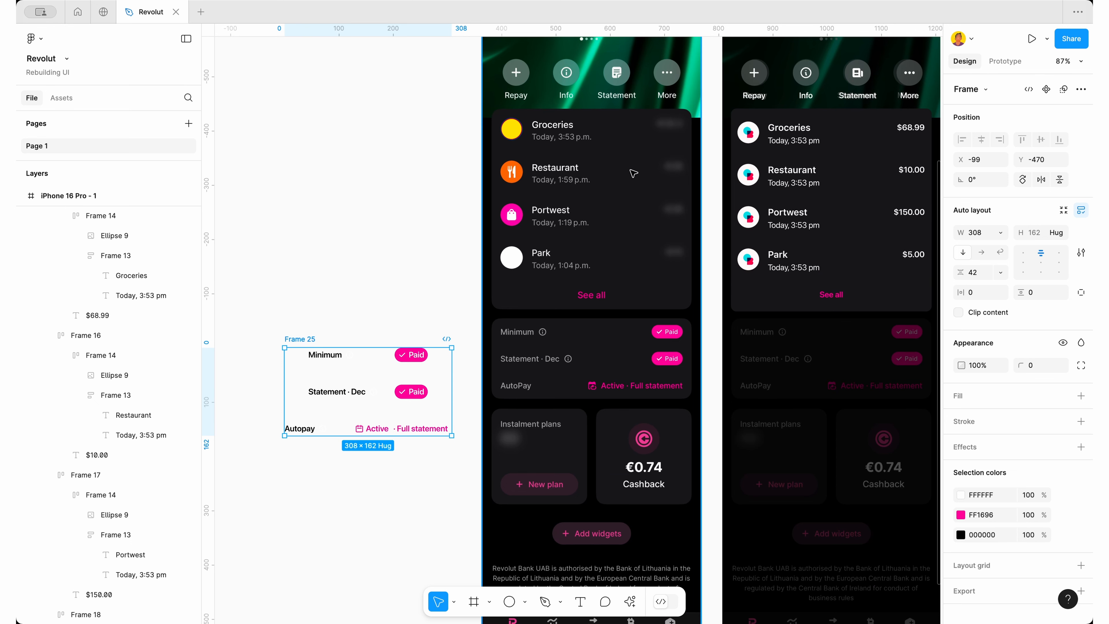
left_click(856, 166)
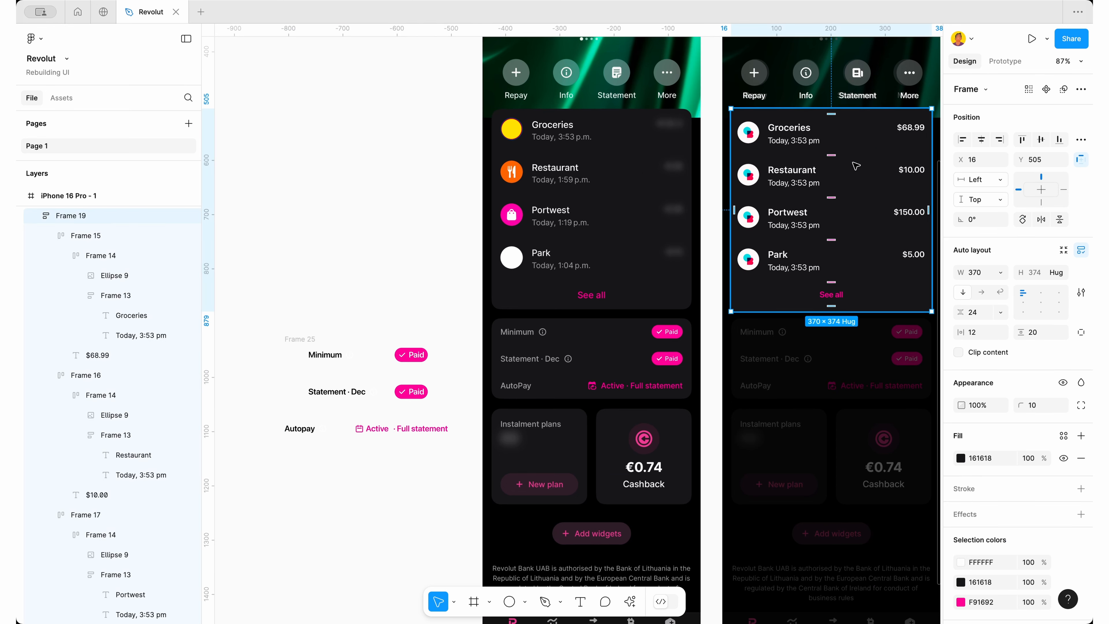
right_click(856, 165)
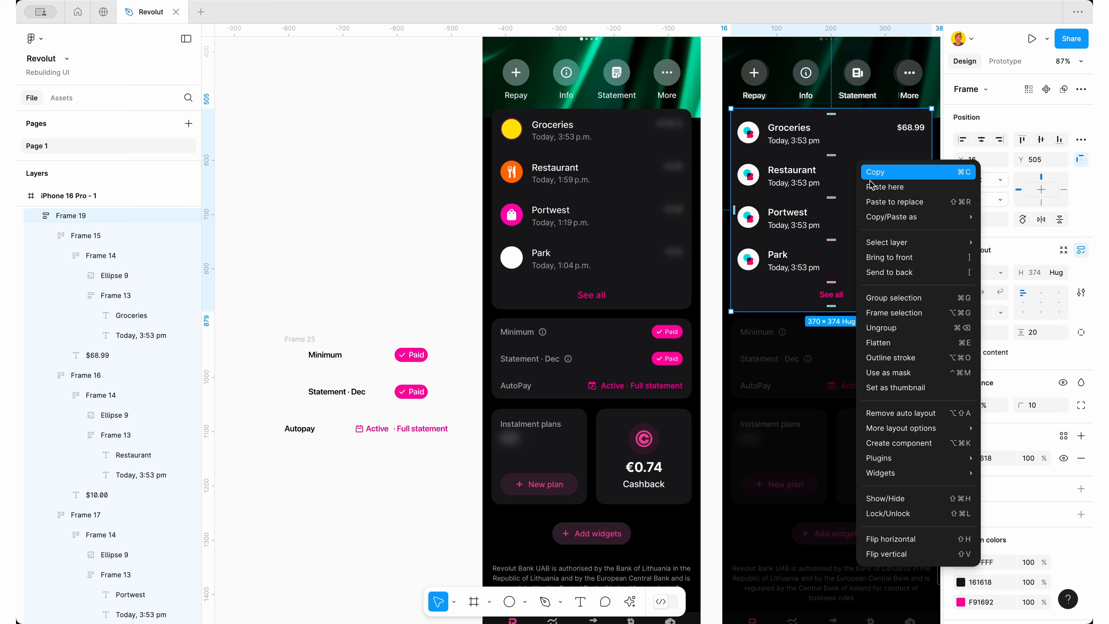
mouse_move(881, 216)
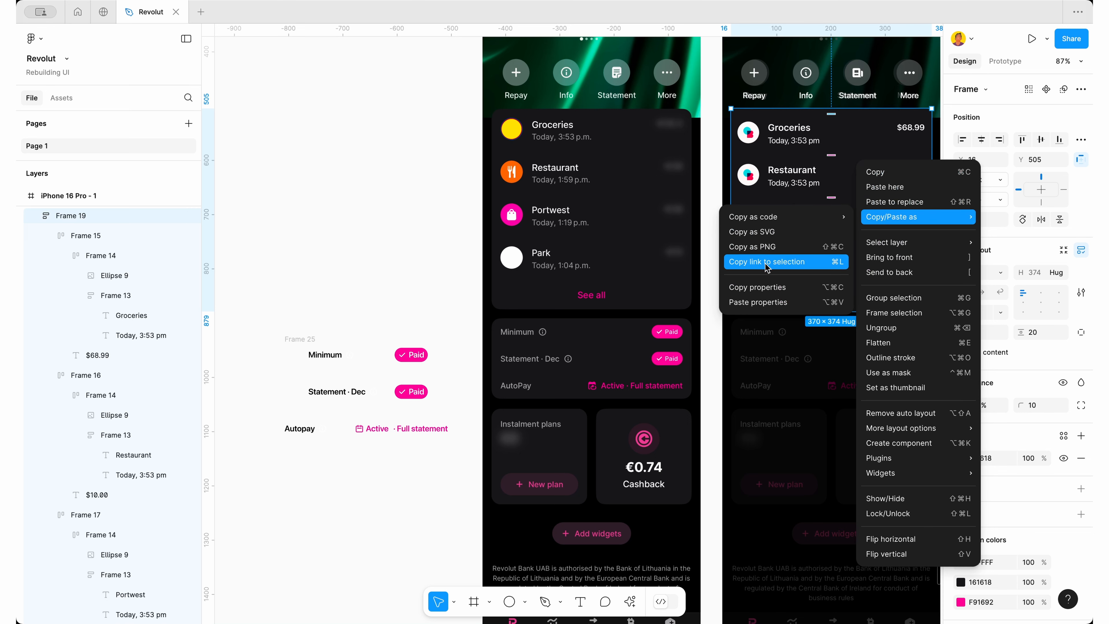
left_click(766, 286)
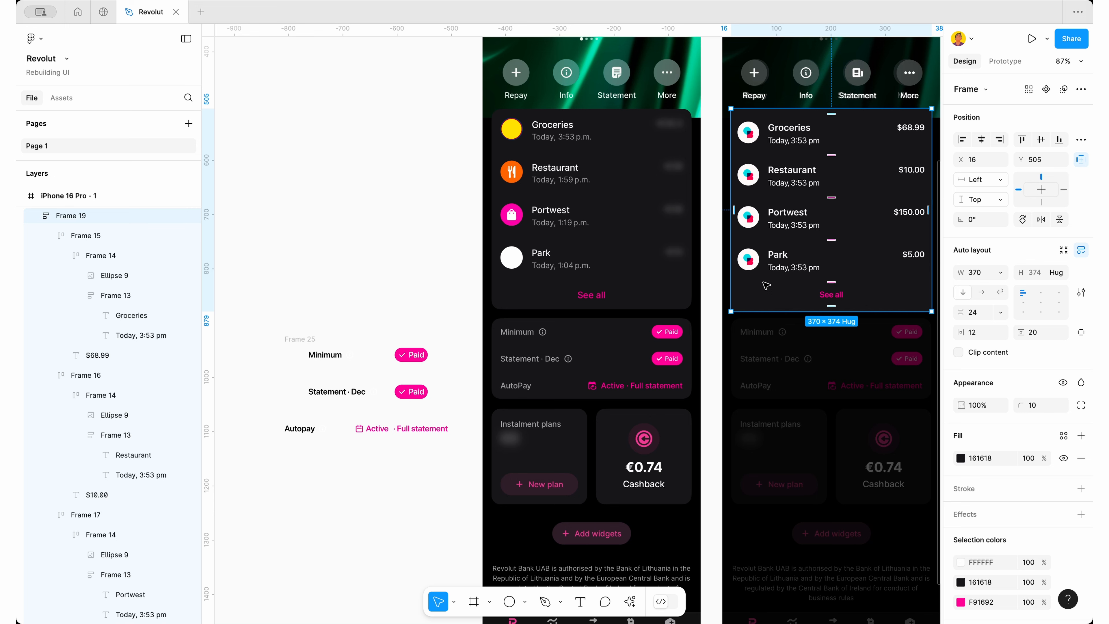
left_click(295, 341)
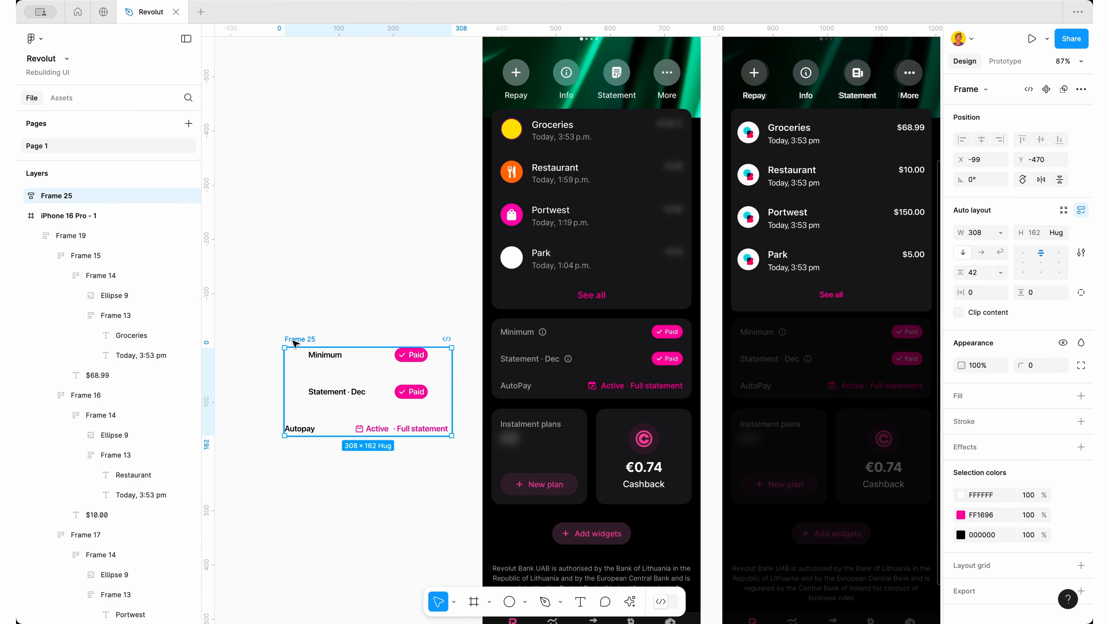
key("super+alt+v")
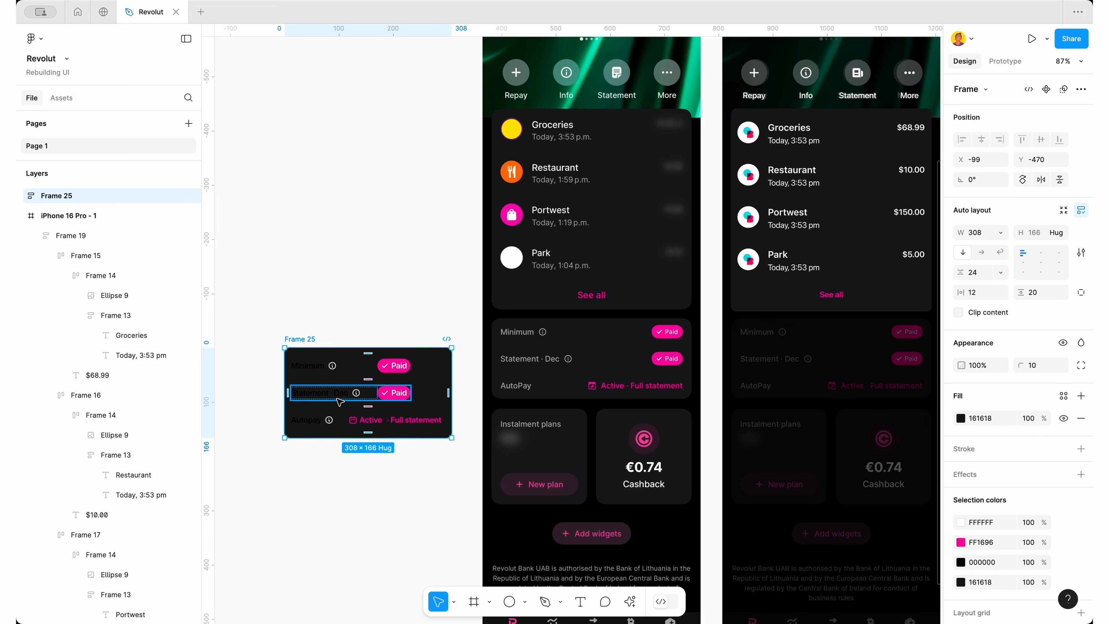
left_click(337, 398)
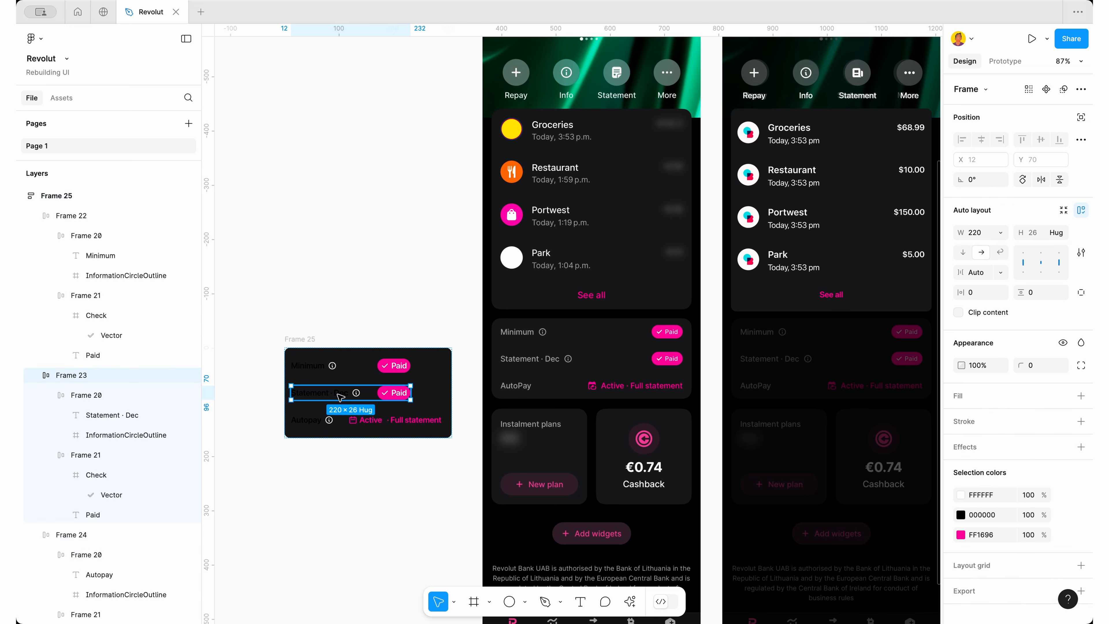
left_click(330, 327)
Recolour the black labels in all three rows to grey A1A1A3, sampled from the reference screen's card text
scroll(329, 326, "up", 4)
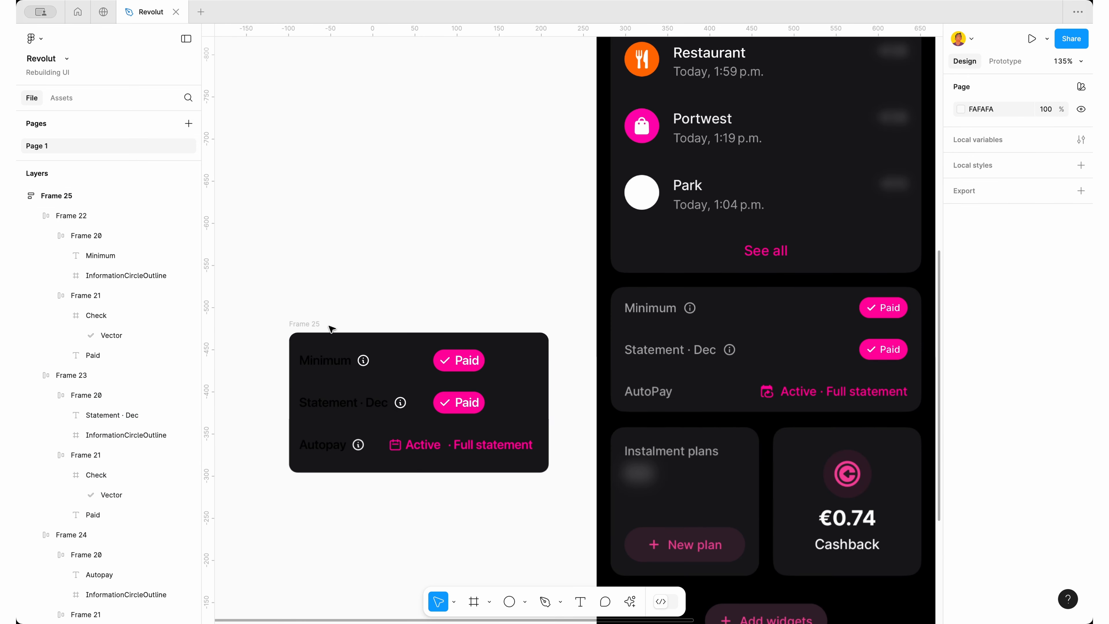
left_click(340, 361)
left_click(356, 399, "shift")
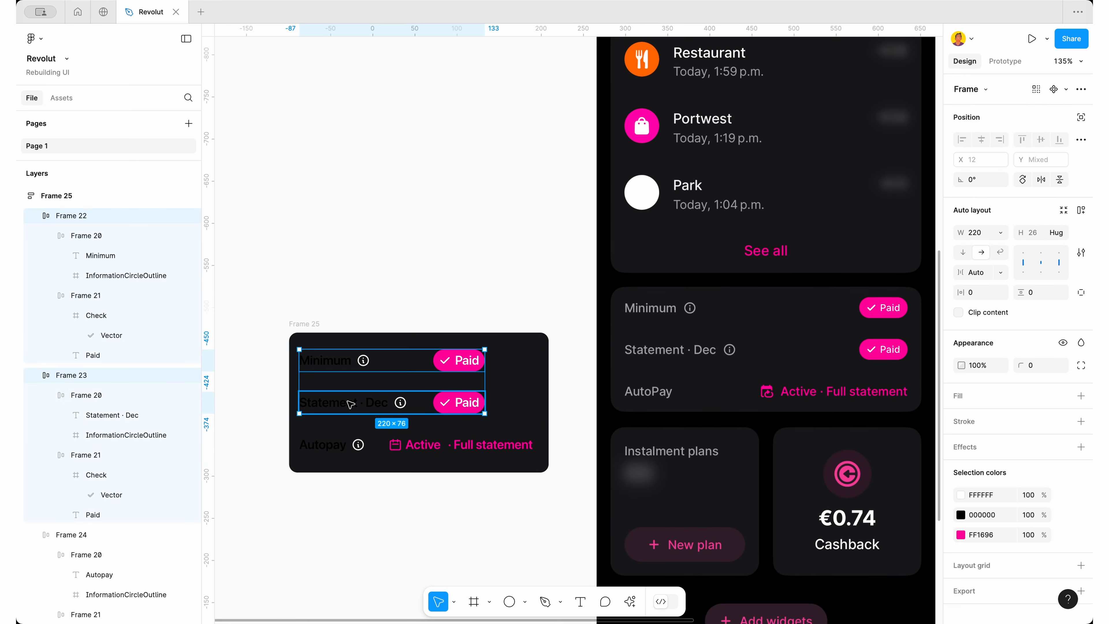
left_click(377, 443, "shift")
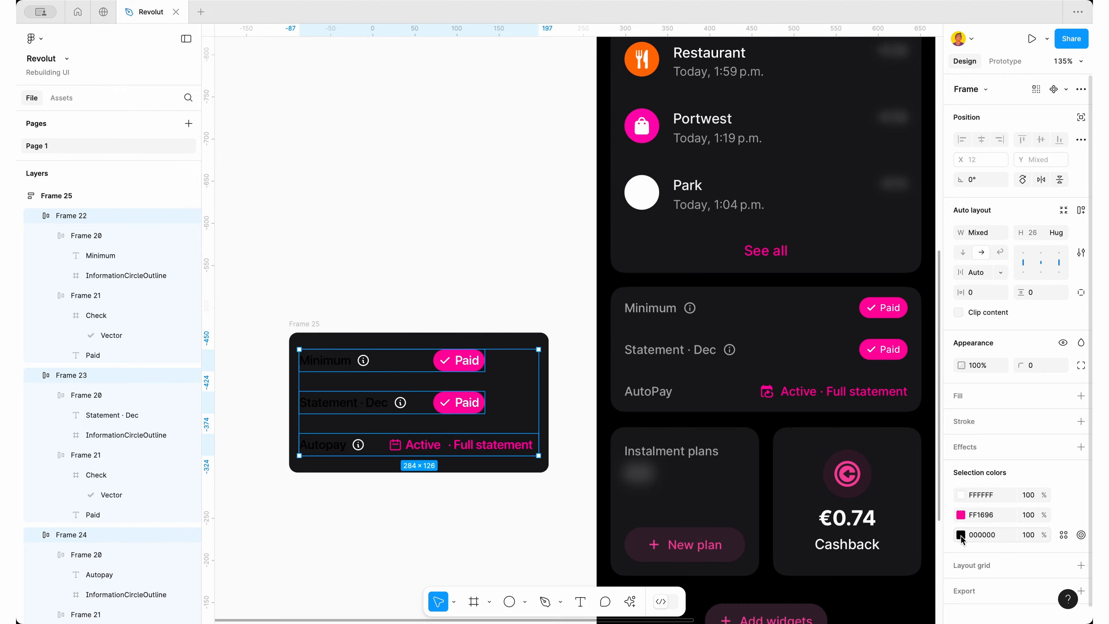
left_click(962, 539)
left_click(811, 482)
scroll(635, 331, "up", 5)
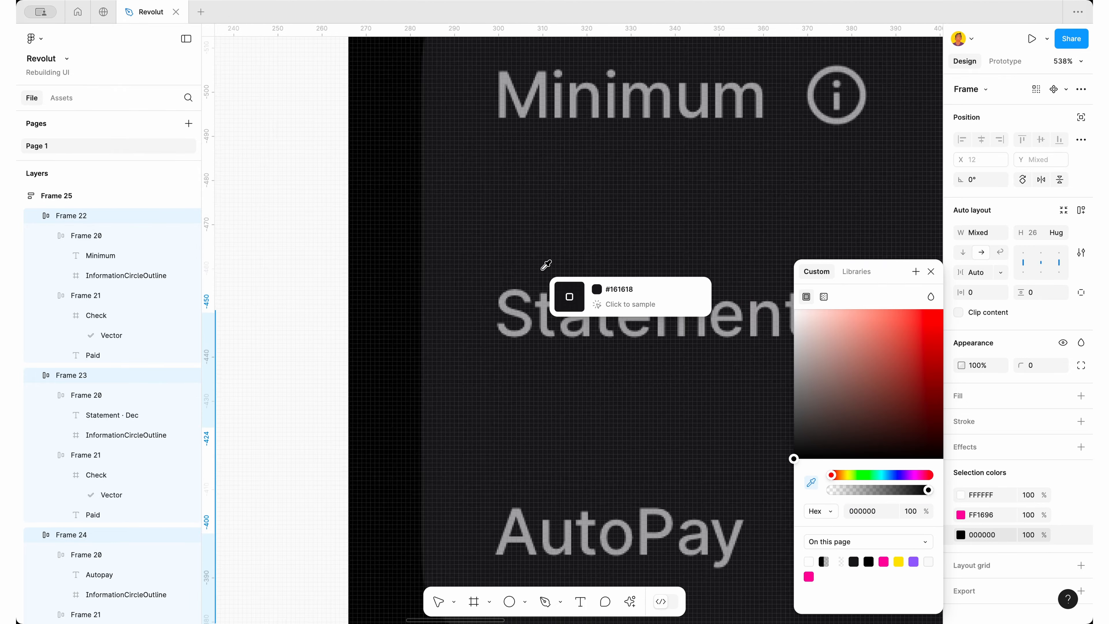
scroll(542, 270, "up", 3)
left_click(468, 325)
scroll(467, 325, "down", 10)
scroll(467, 324, "left", 1)
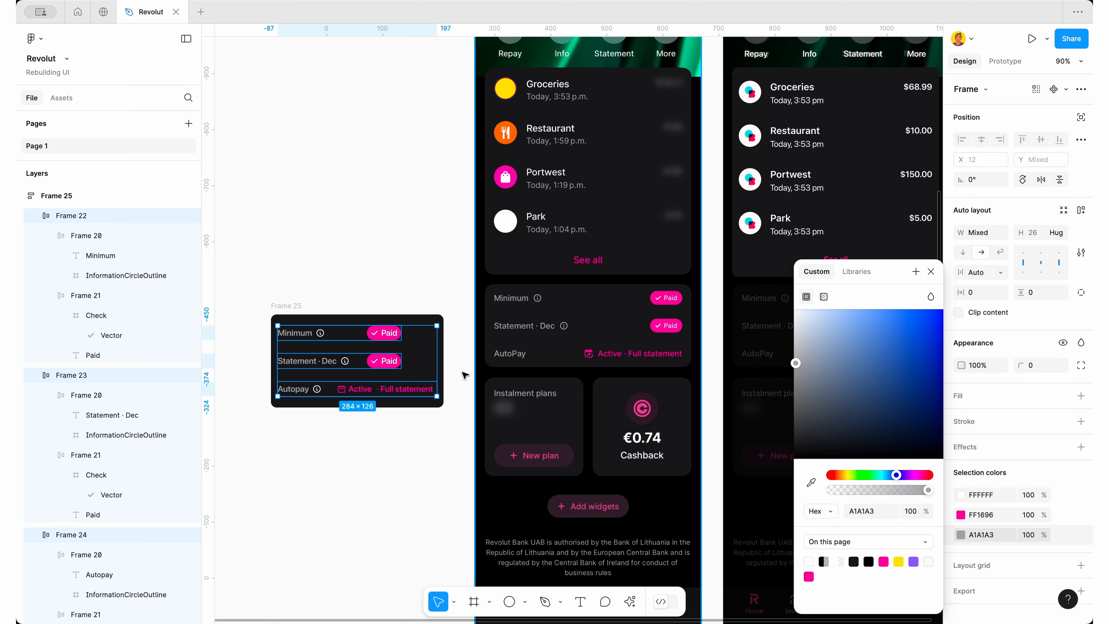
Recolour the Minimum row's info icon to A1A1A3 by sampling the colour of its label
scroll(334, 355, "up", 3)
double_click(296, 318)
double_click(295, 318)
left_click(309, 318)
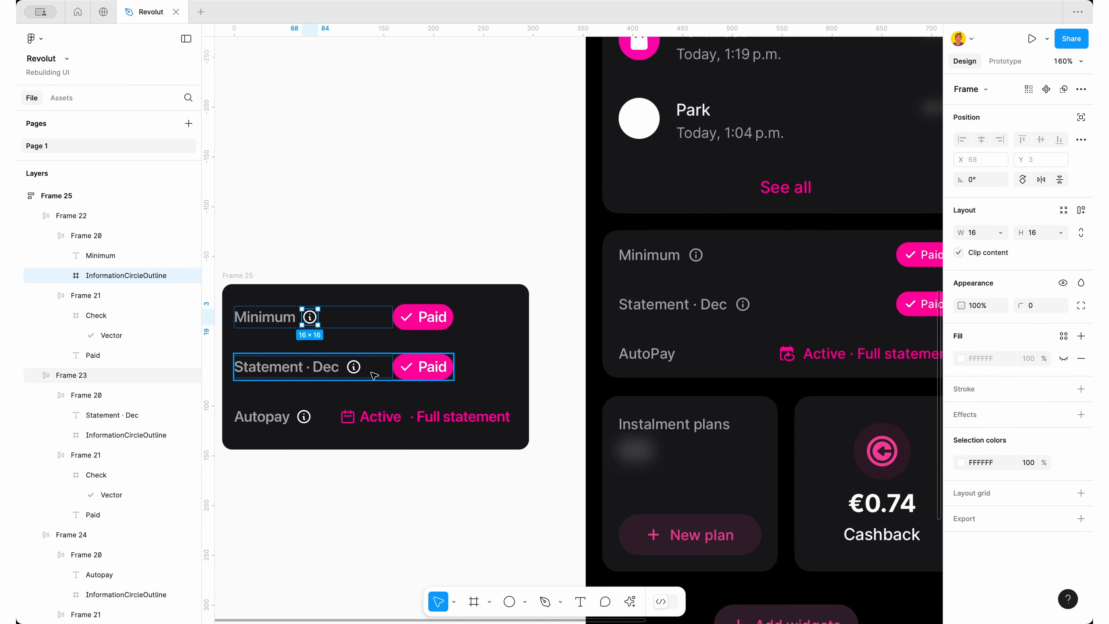
left_click(960, 462)
left_click(811, 482)
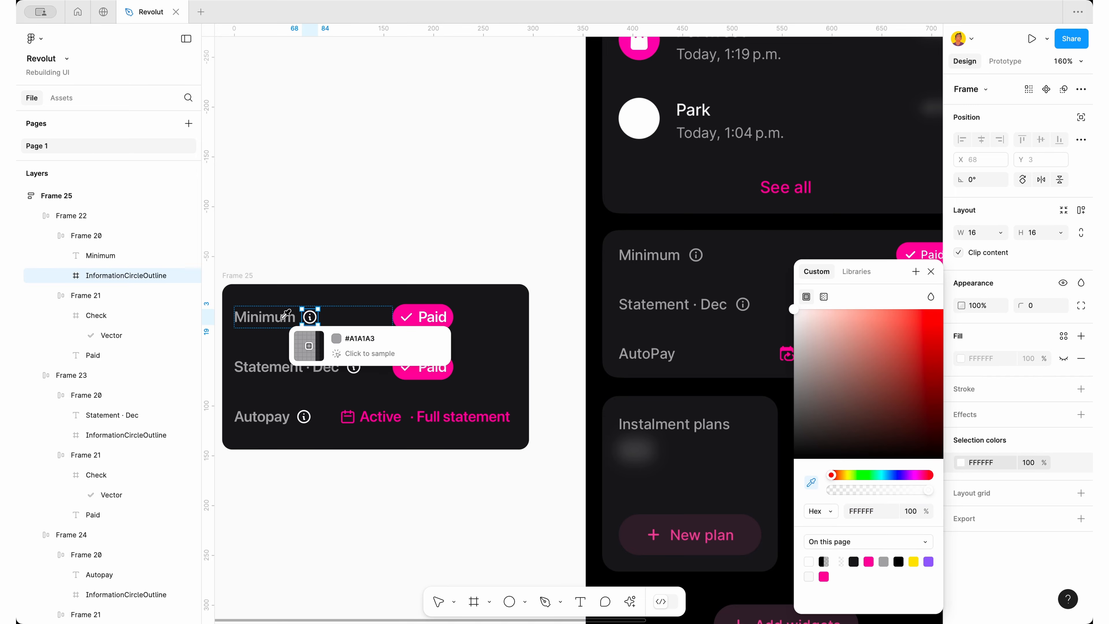
scroll(308, 312, "up", 5)
left_click(325, 358)
scroll(326, 359, "down", 5)
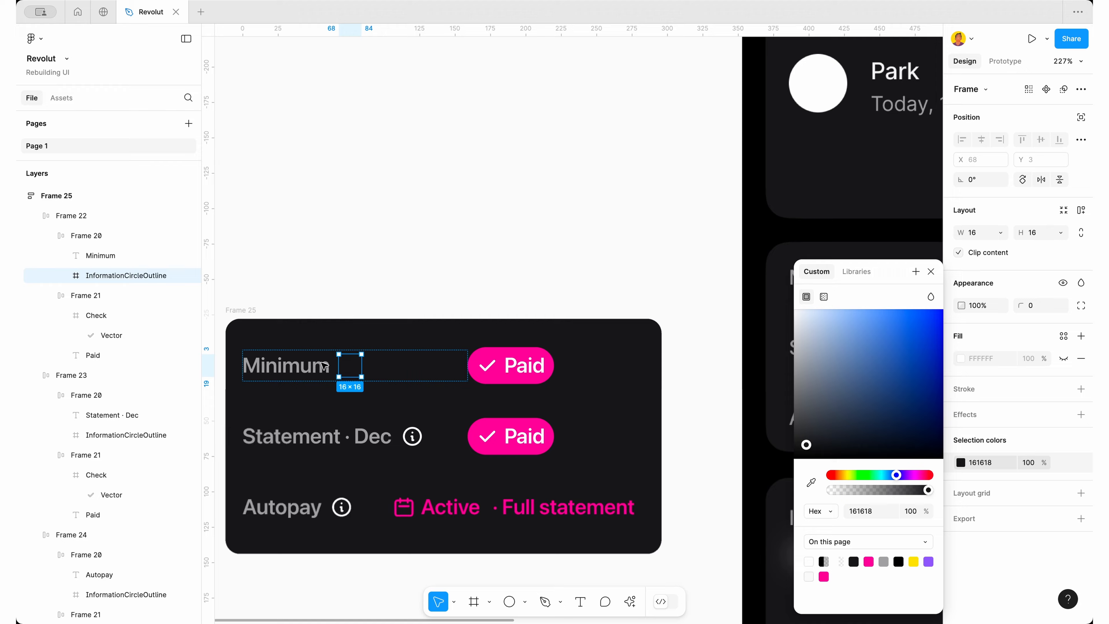
scroll(323, 372, "up", 7)
left_click(329, 349)
scroll(329, 350, "down", 6)
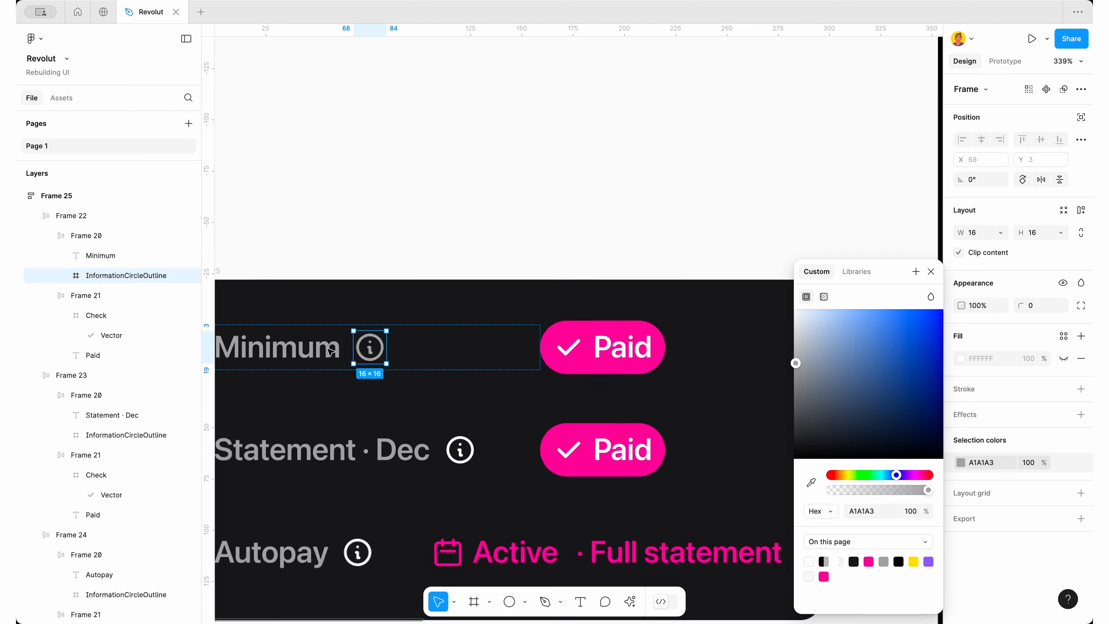
Select the info icon nested in the Statement · Dec row
double_click(443, 442)
double_click(444, 443)
scroll(379, 425, "up", 6)
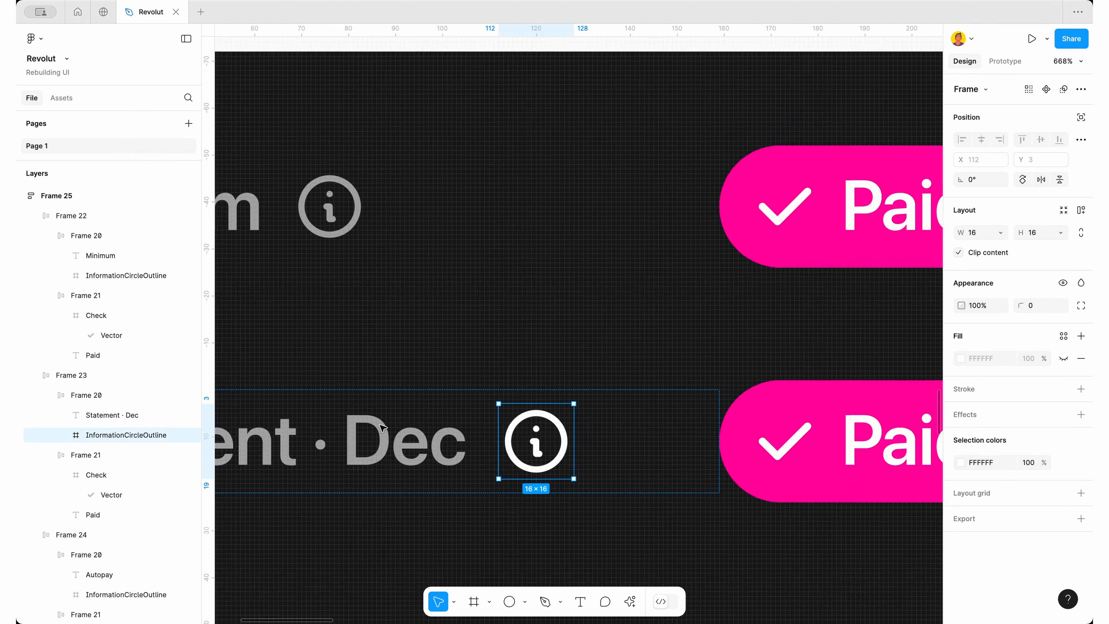
key("i")
left_click(379, 425)
scroll(379, 424, "down", 5)
scroll(393, 415, "down", 2)
key("super+z")
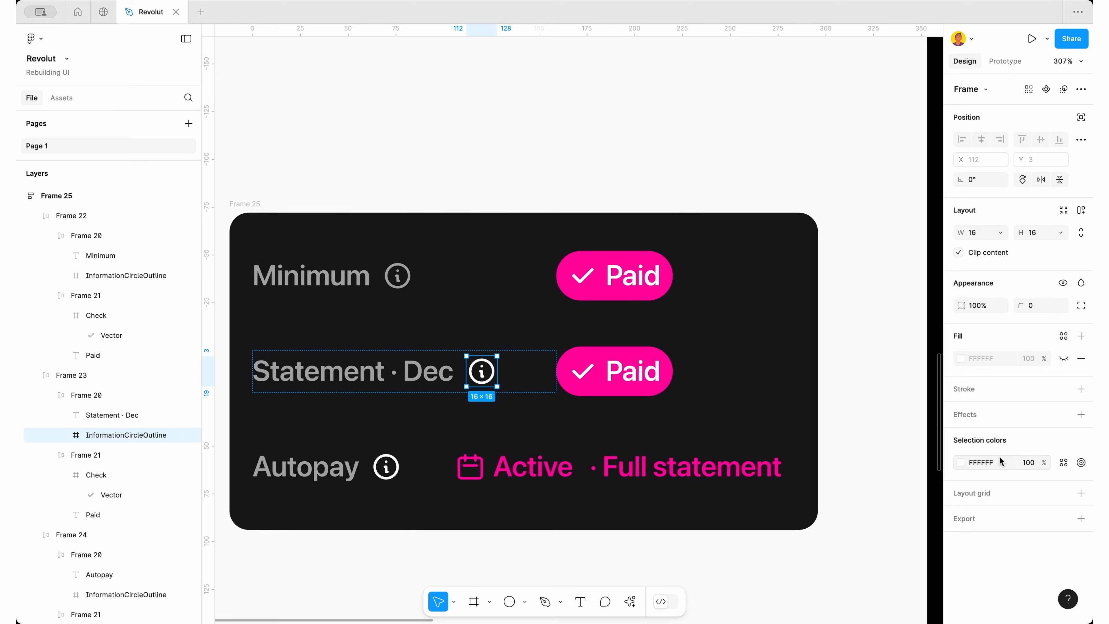
Recolour the Statement · Dec row's info icon to A1A1A3 by sampling the grey label text
left_click(961, 464)
left_click(810, 487)
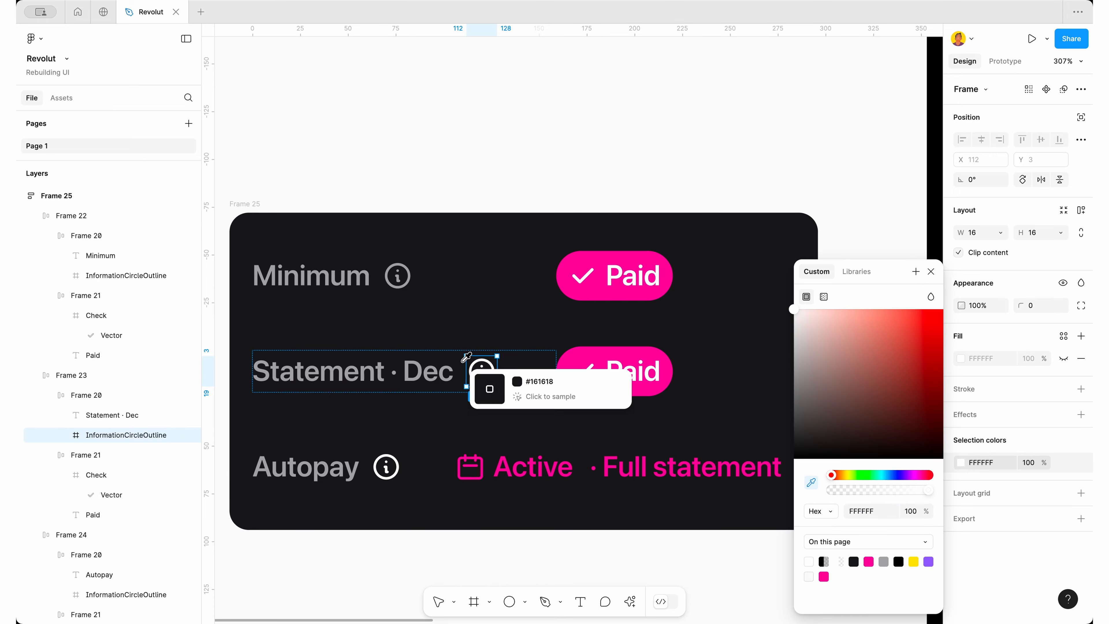
scroll(472, 369, "up", 5)
left_click(400, 406)
scroll(400, 406, "down", 4)
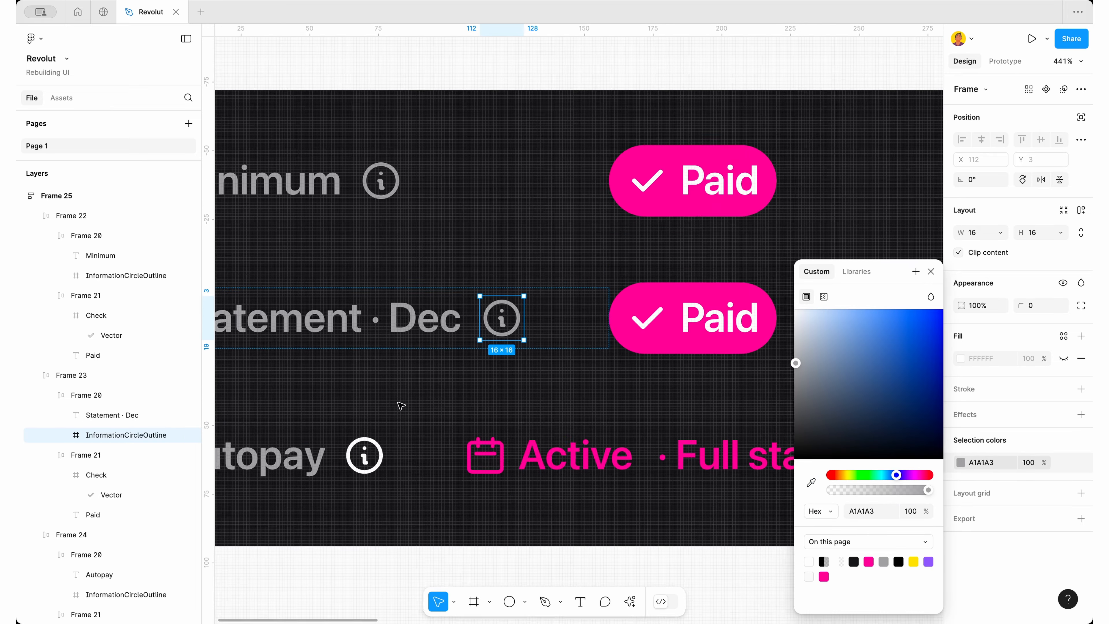
Recolour the Autopay row's info icon to A1A1A3, sampled from its label, and clear the selection
left_click(372, 443)
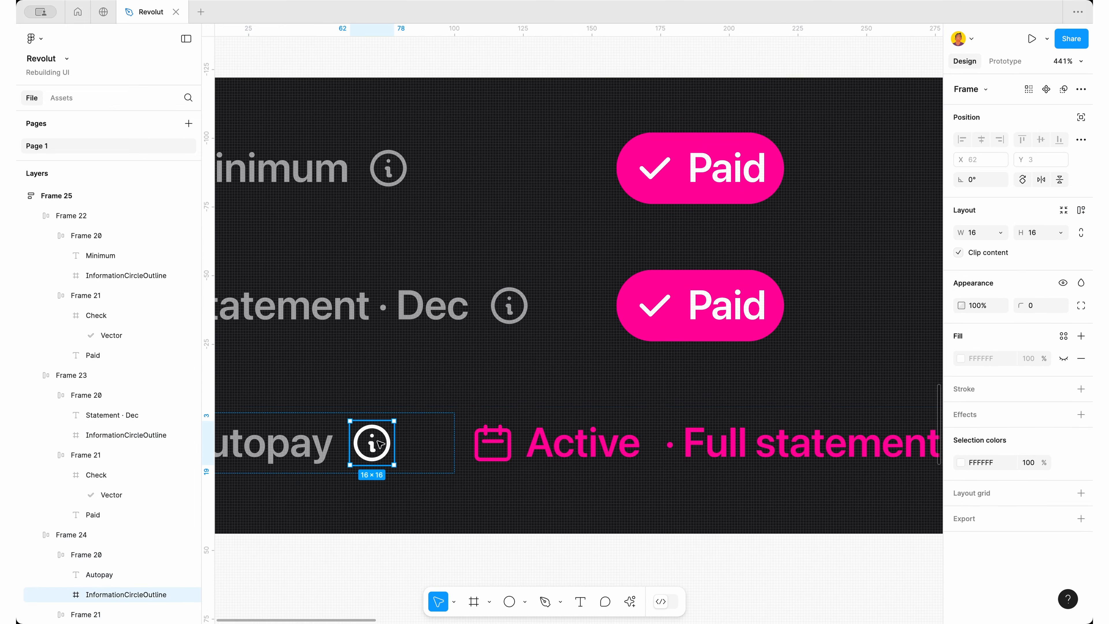
left_click(961, 462)
left_click(810, 482)
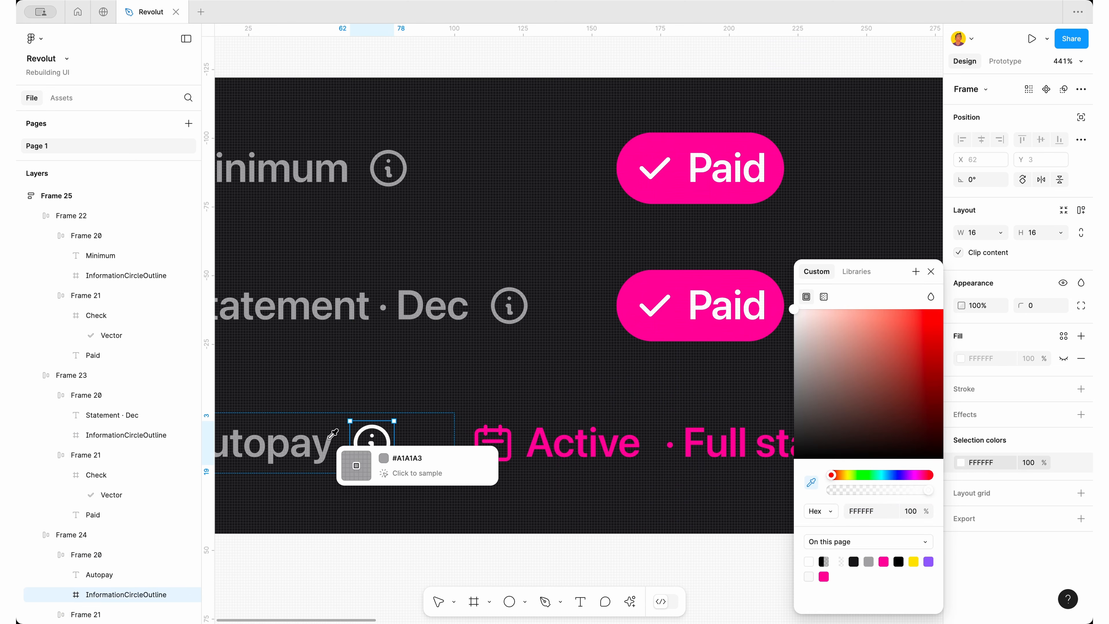
left_click(336, 433)
scroll(345, 437, "down", 4)
left_click(376, 505)
left_click(437, 401)
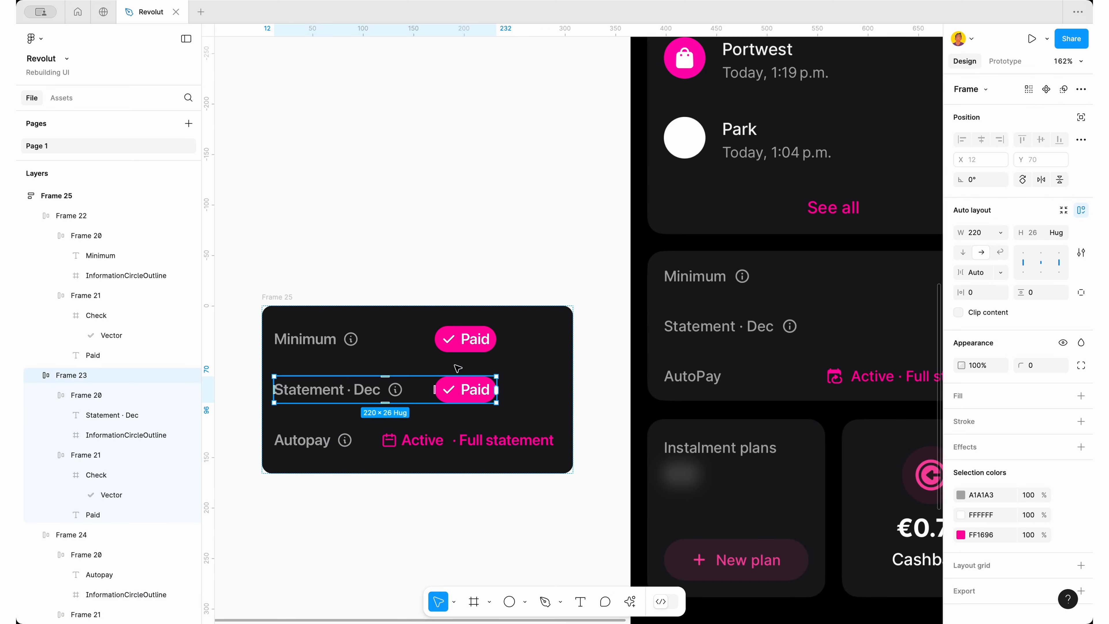
left_click(521, 538)
Set the width of the Minimum, Statement · Dec and Autopay rows to fill the card
scroll(522, 537, "down", 2)
scroll(522, 537, "right", 2)
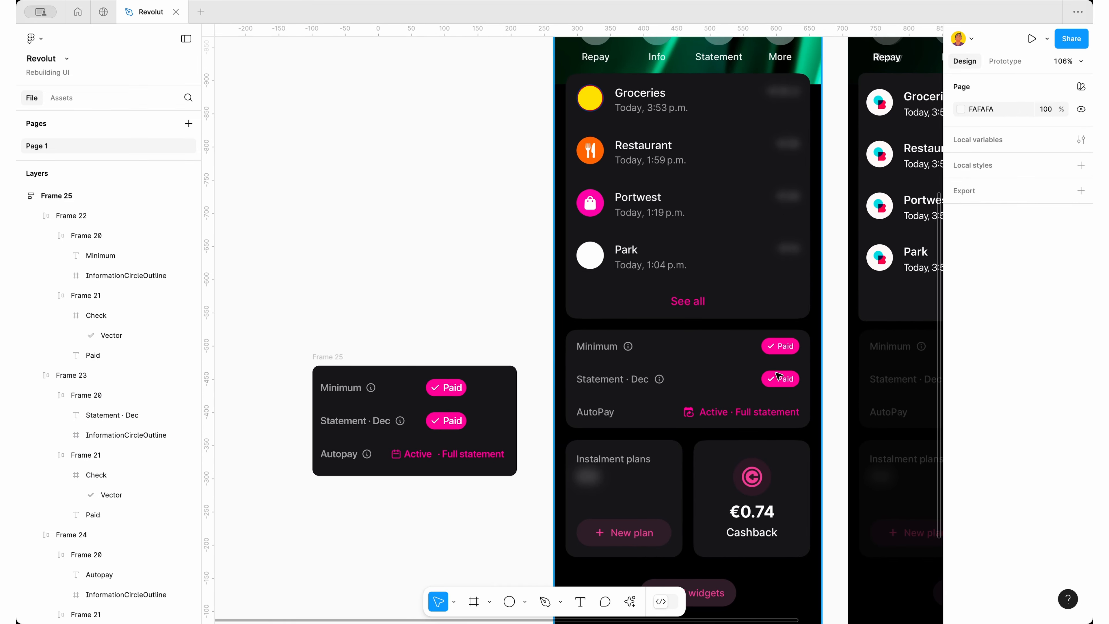
left_click(363, 388)
left_click(371, 420, "shift")
left_click(431, 455, "shift")
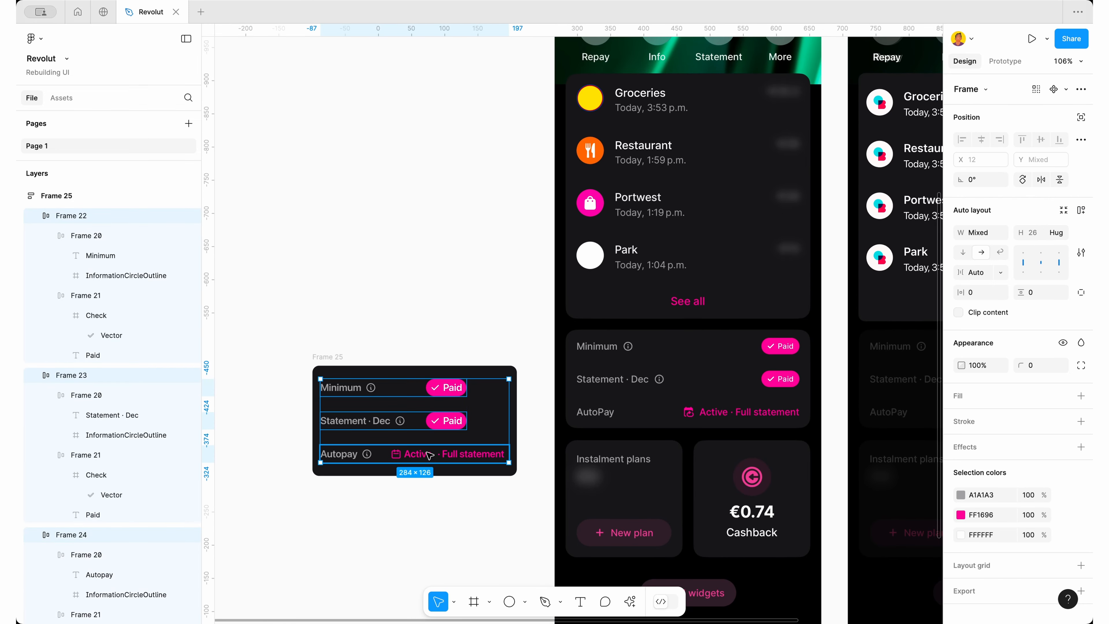
left_click(998, 232)
left_click(1000, 248)
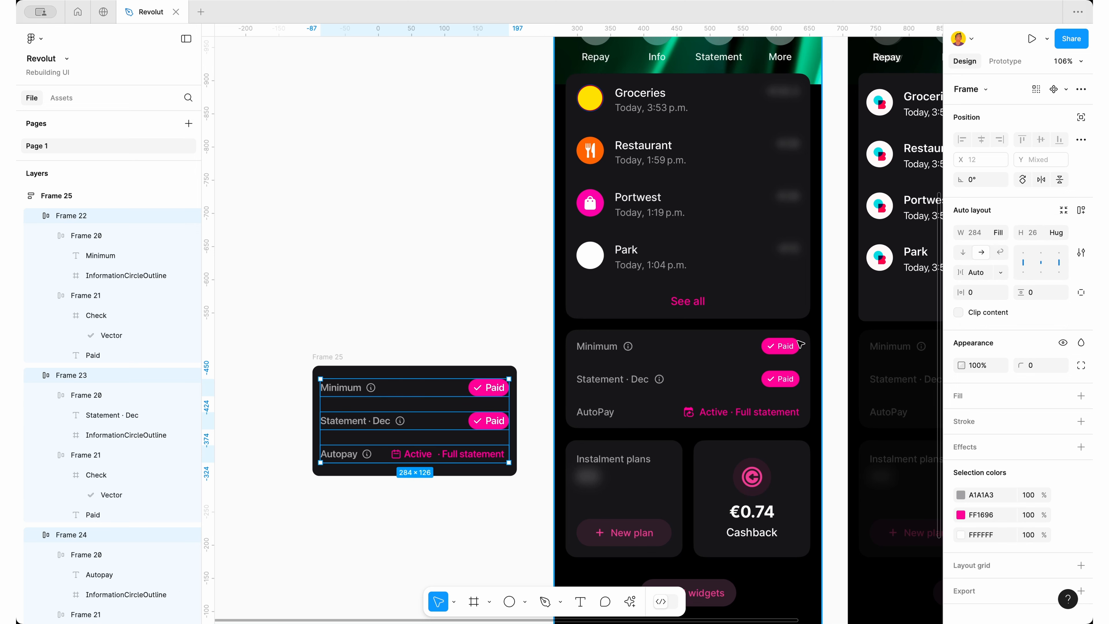
left_click(378, 395)
left_click(391, 392)
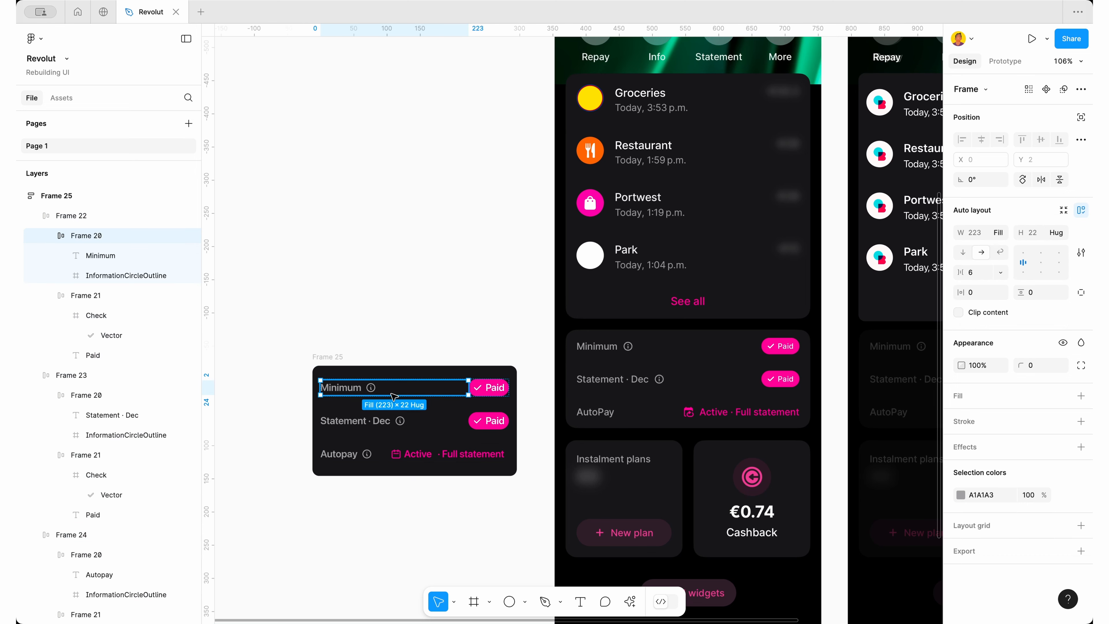
left_click(430, 423)
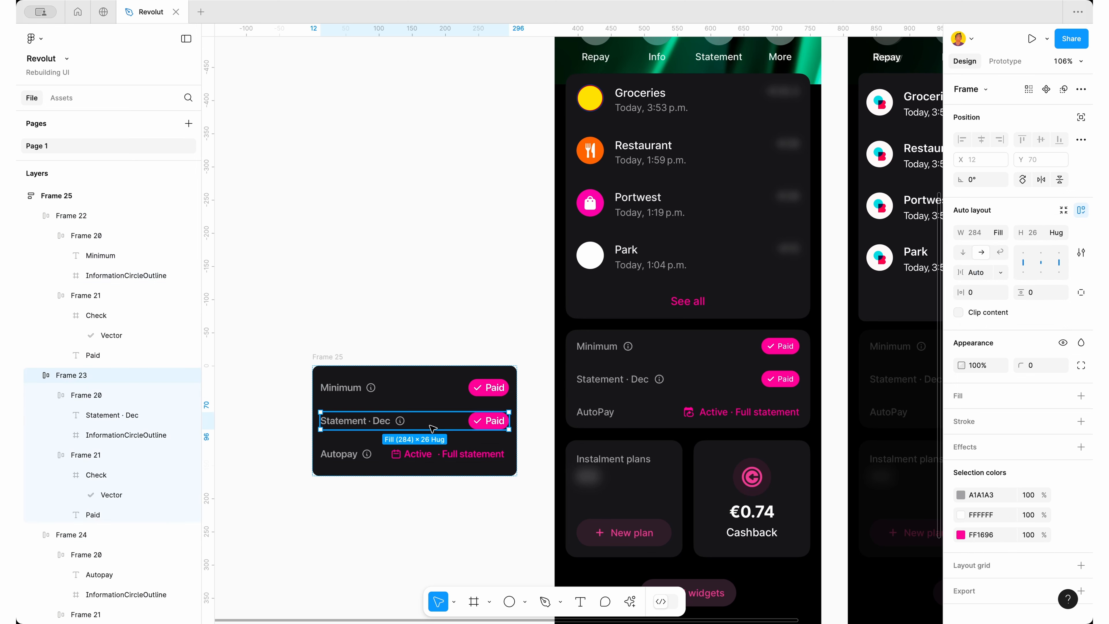
left_click(423, 462)
left_click(426, 501)
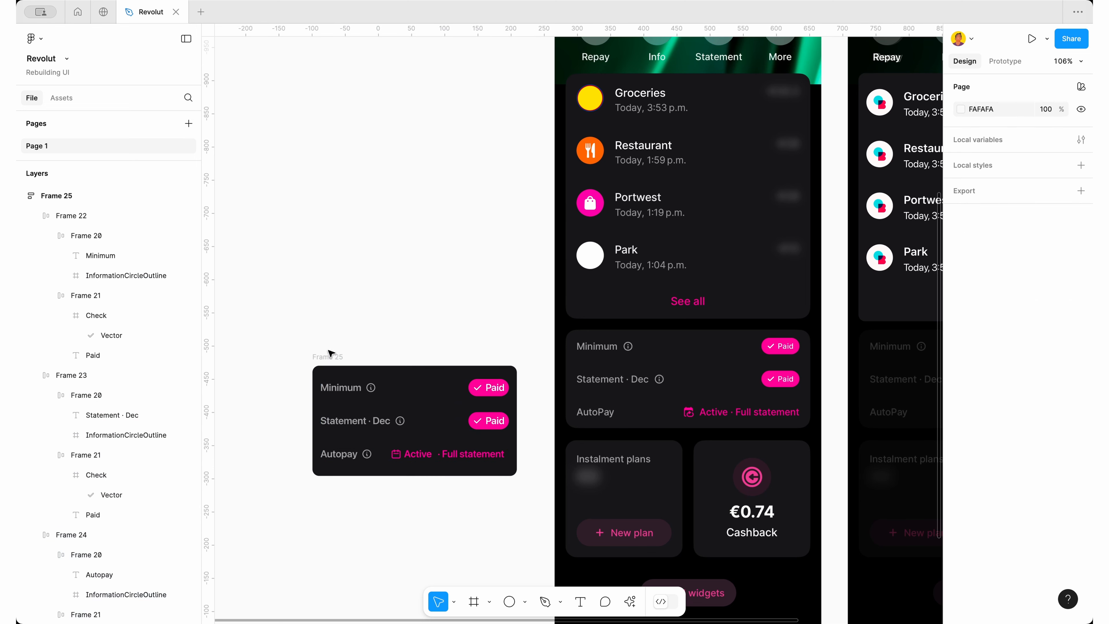
Set the width of the whole statement card frame to 370
left_click(333, 357)
left_click(979, 237)
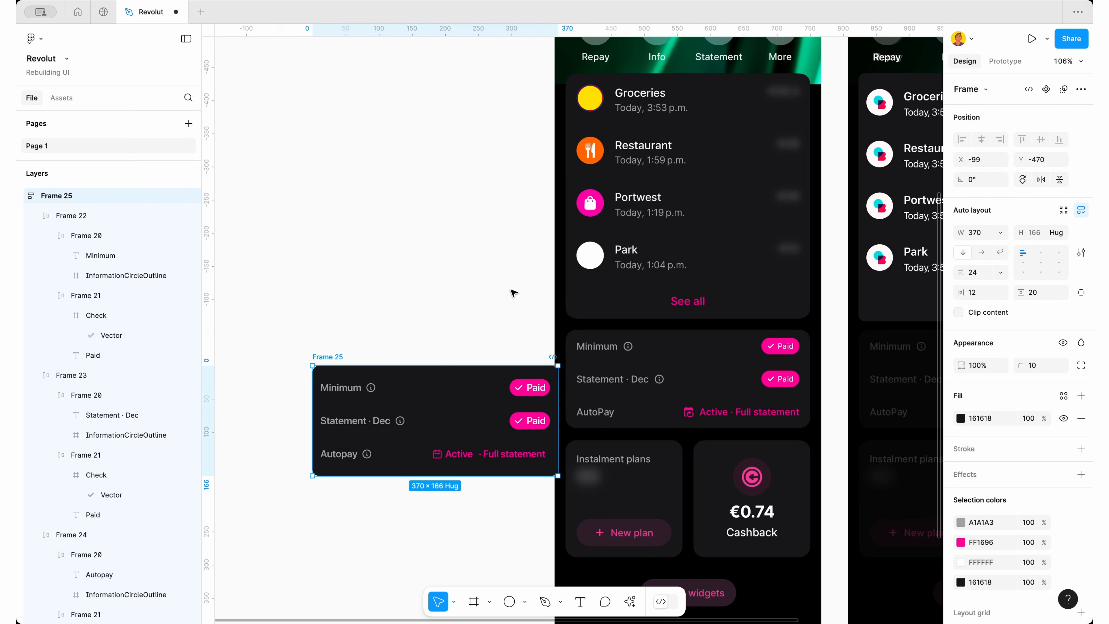
left_click(459, 296)
Set the font size of both Paid labels and the Active · Full statement text to 13
left_click(530, 389, "super")
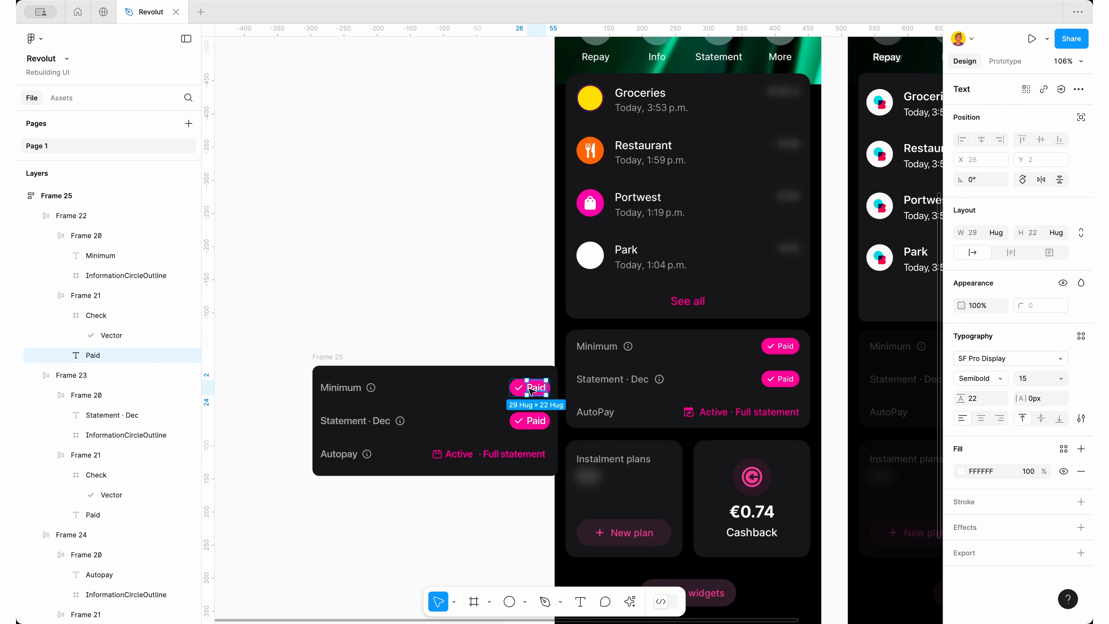
left_click(537, 421, "shift+super")
left_click(495, 454, "shift+super")
left_click(1024, 378)
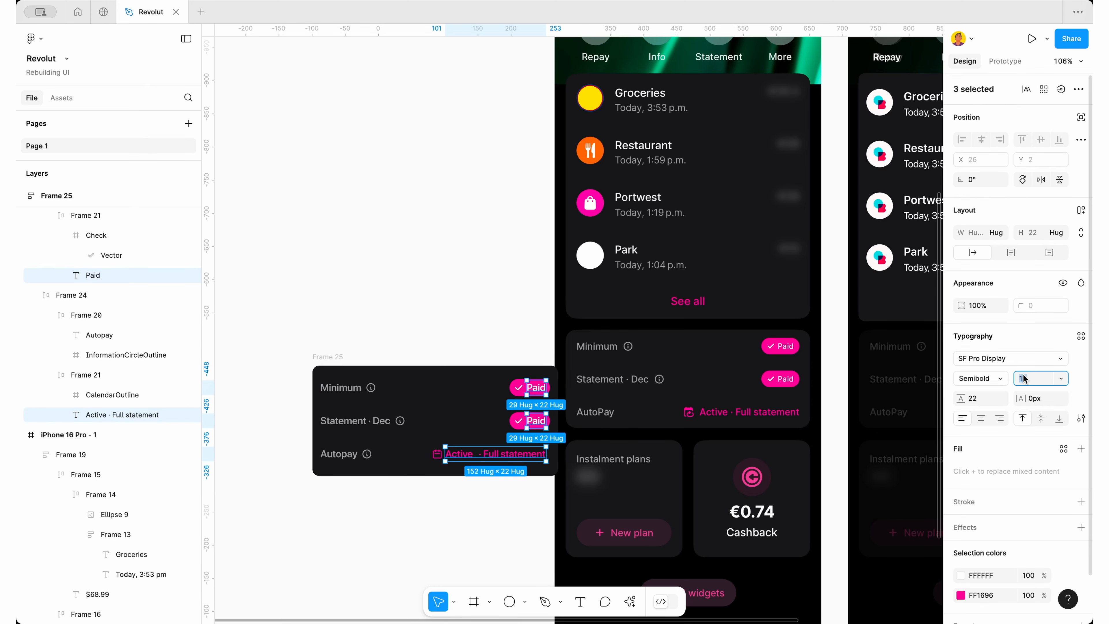
key("Return")
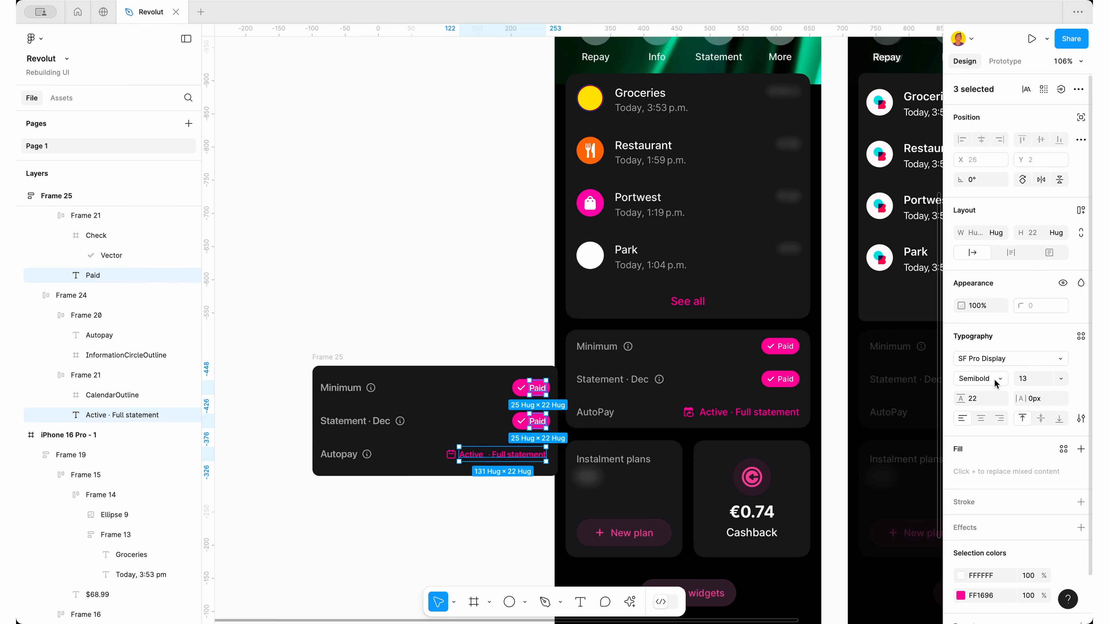
left_click(405, 297)
Compare the badges with the reference and set only the Active · Full statement text's font size to 15
scroll(405, 313, "down", 5)
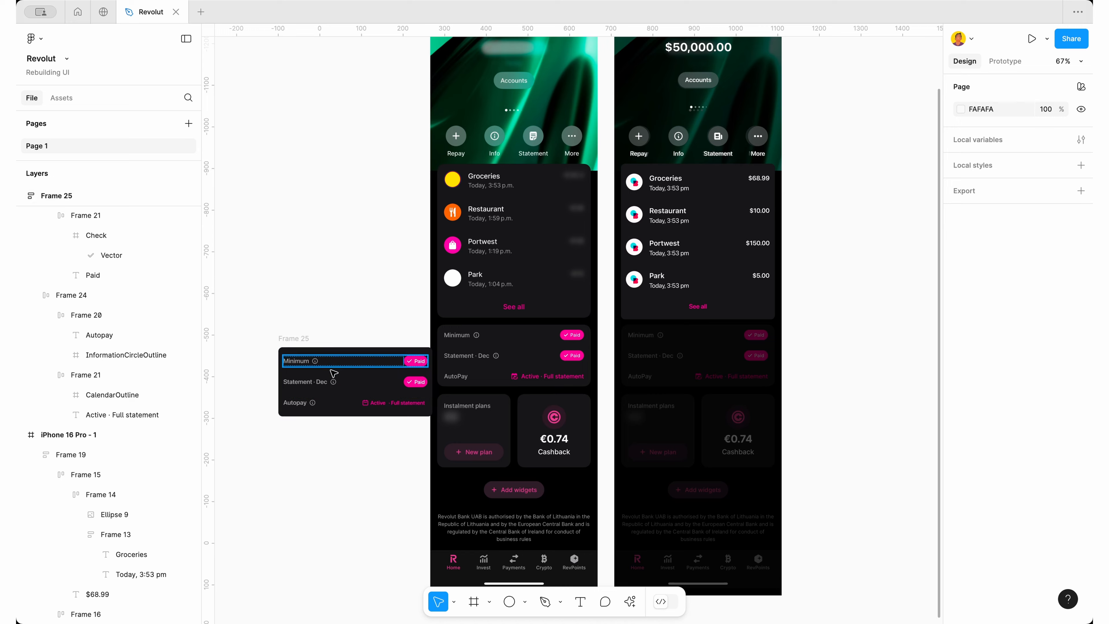
scroll(365, 388, "up", 4)
scroll(642, 350, "up", 5)
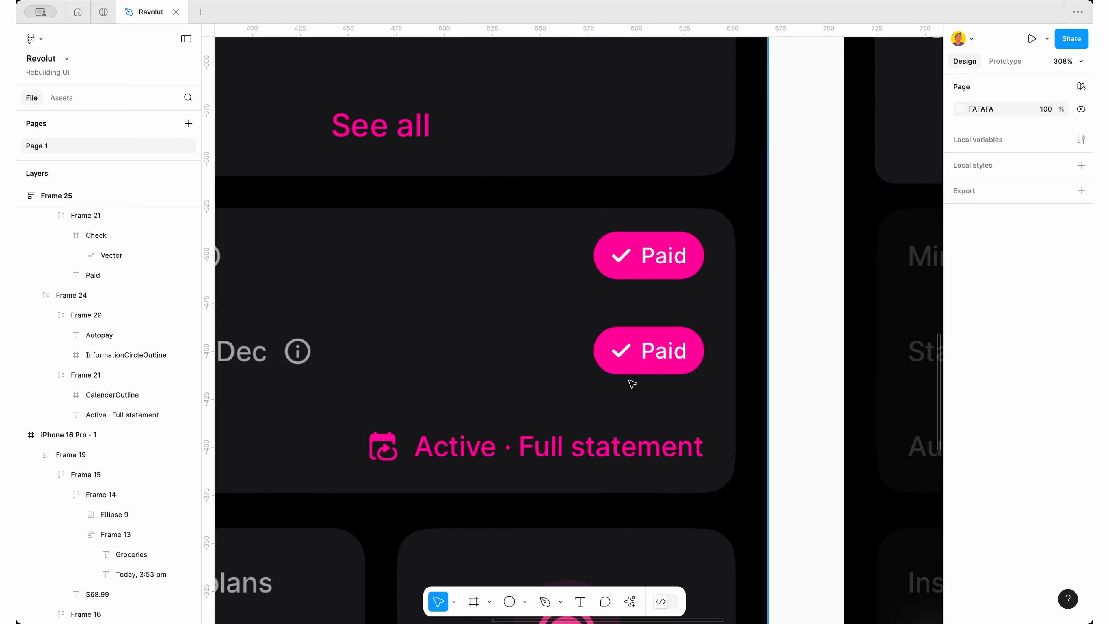
scroll(632, 384, "down", 5)
scroll(632, 384, "left", 2)
left_click(511, 421, "super")
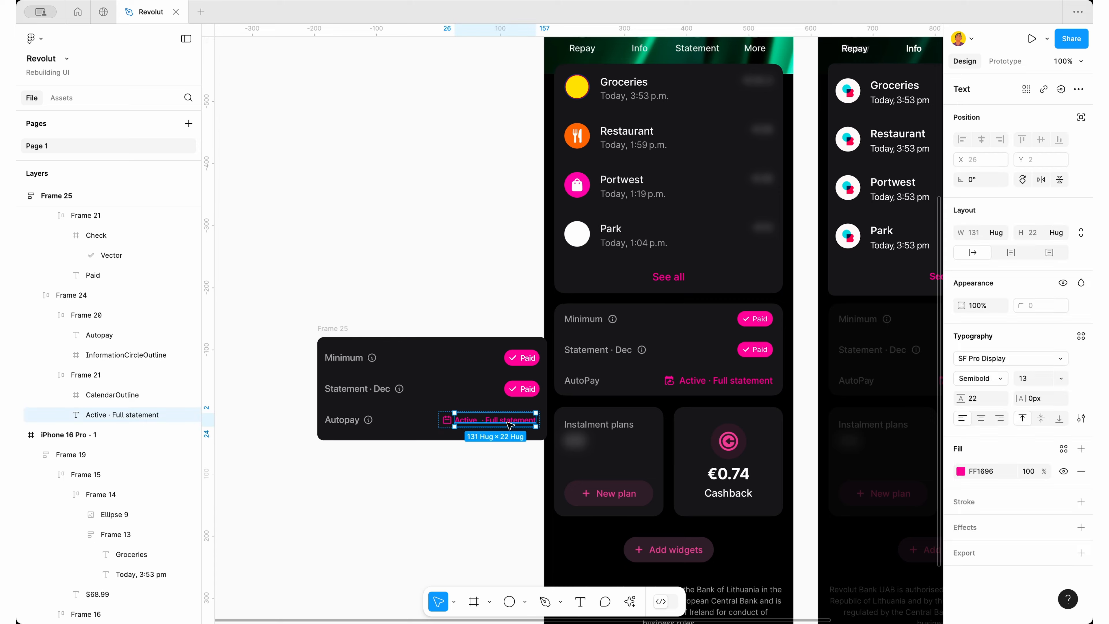
left_click(1018, 379)
type("15")
key("Return")
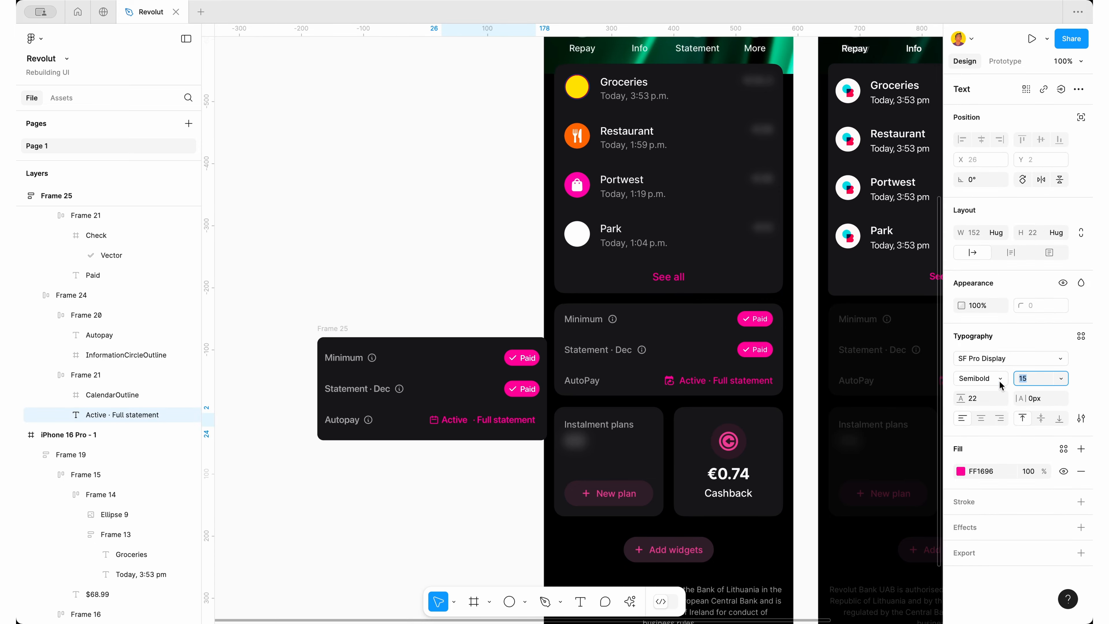
left_click(348, 492)
Move the statement card into the iPhone 16 Pro - 1 frame at X 12, over the faded reference rows
scroll(359, 491, "down", 5)
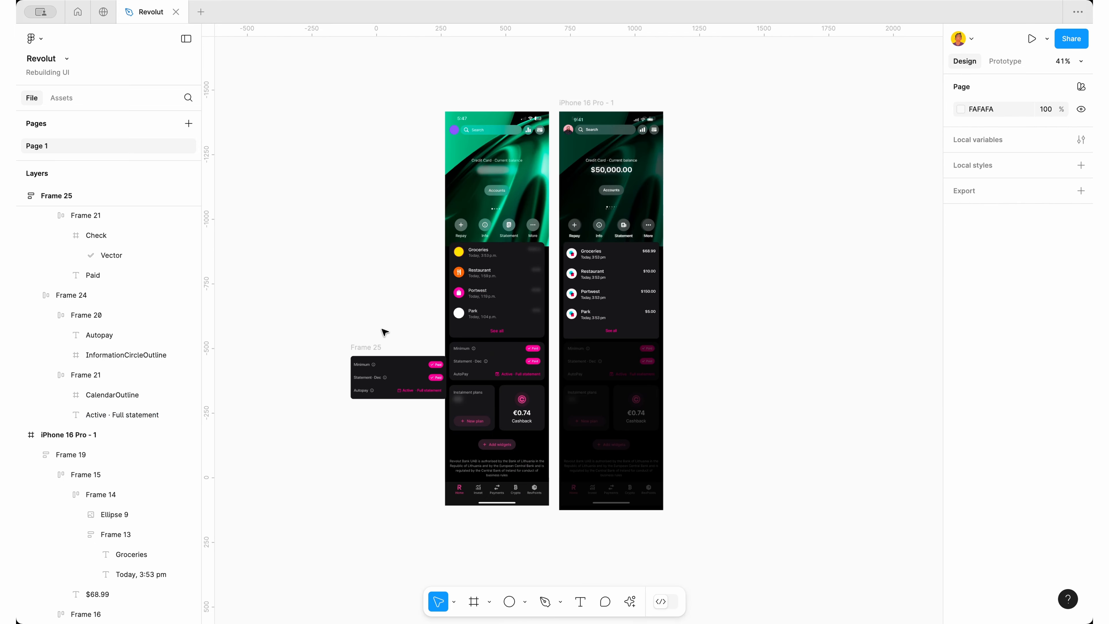
left_click_drag(364, 353, 577, 346)
scroll(578, 346, "up", 5)
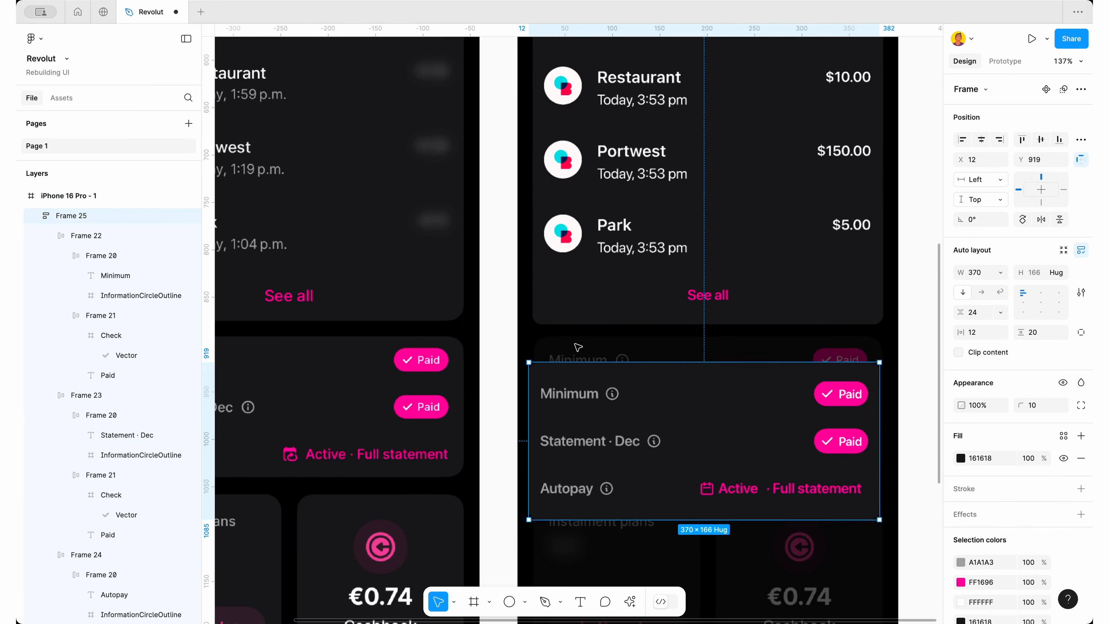
scroll(576, 344, "up", 1)
Try to line up the statement card with the faded reference by nudging it vertically in 10 px steps
key("shift+Up")
key("shift+Up")
key("shift+Up")
key("shift+Down")
key("shift+Up")
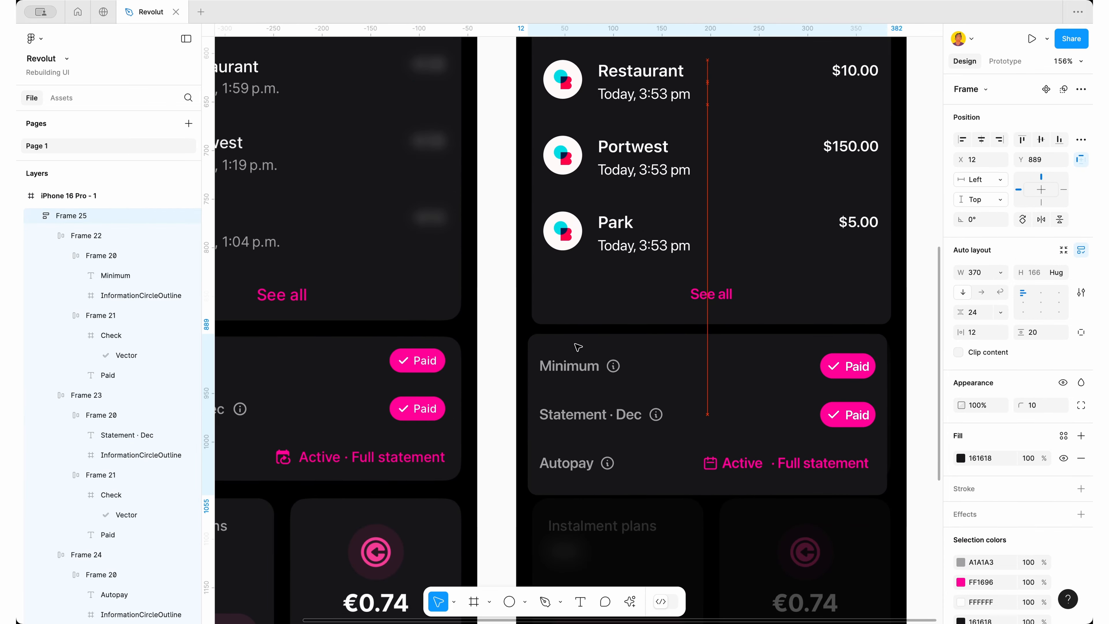
key("shift+Down")
key("shift+Down")
Position the statement card just below the transactions card, at X 12 and Y 895
scroll(578, 347, "down", 5)
scroll(579, 347, "up", 4)
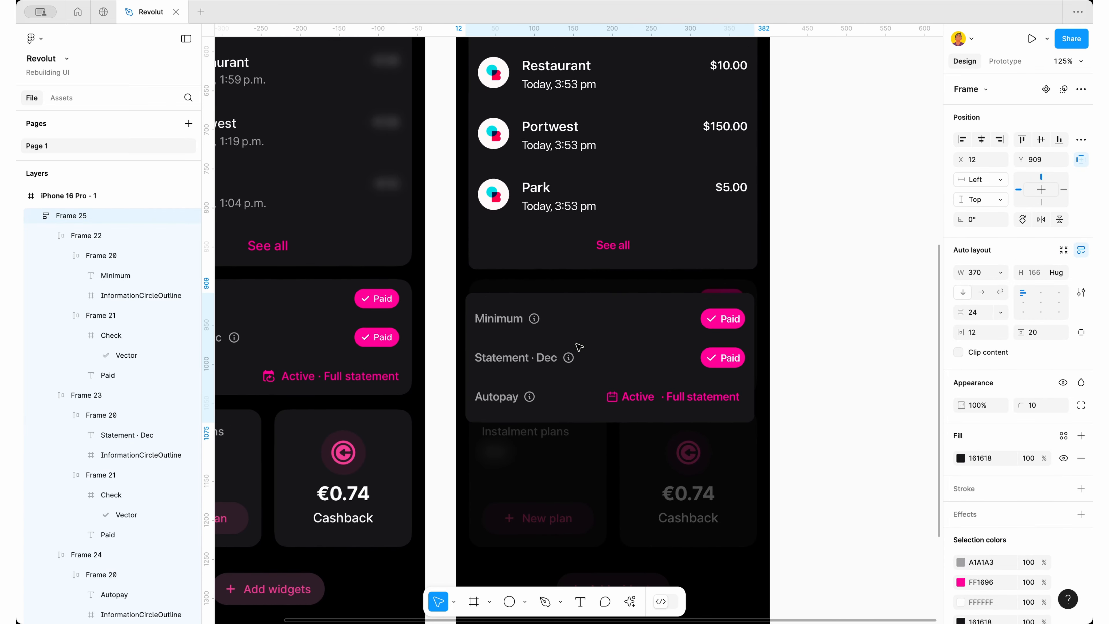
mouse_move(579, 347)
left_mouse_down()
mouse_move(572, 493)
mouse_move(587, 343)
left_mouse_up()
scroll(587, 344, "down", 4)
scroll(587, 343, "left", 2)
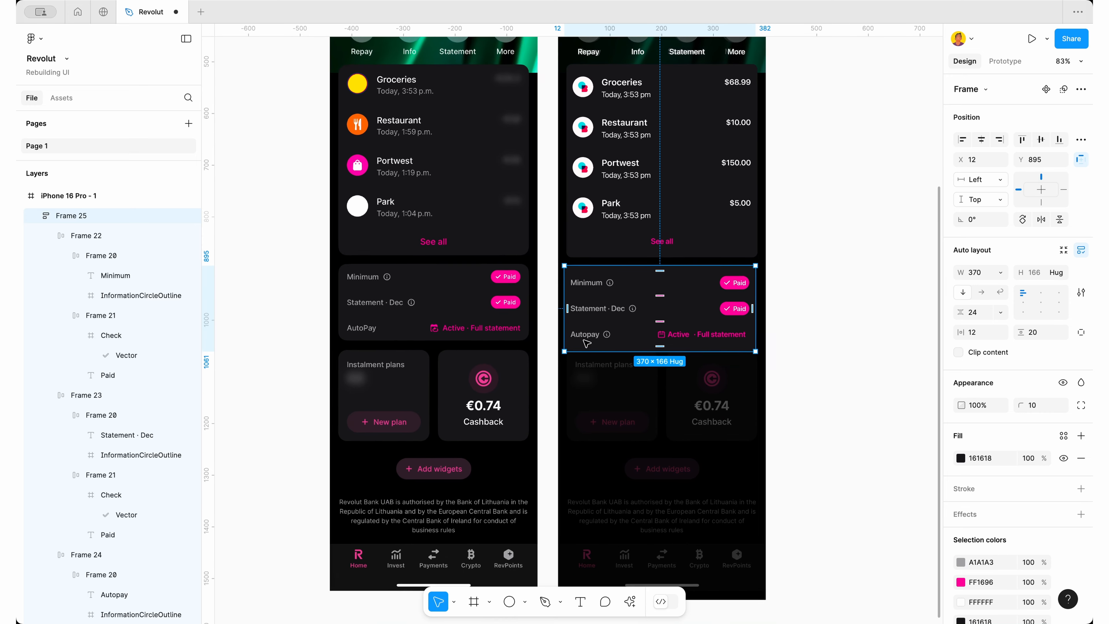
Duplicate the payment status card below itself and delete the copy's Statement · Dec and Autopay rows
key("Escape")
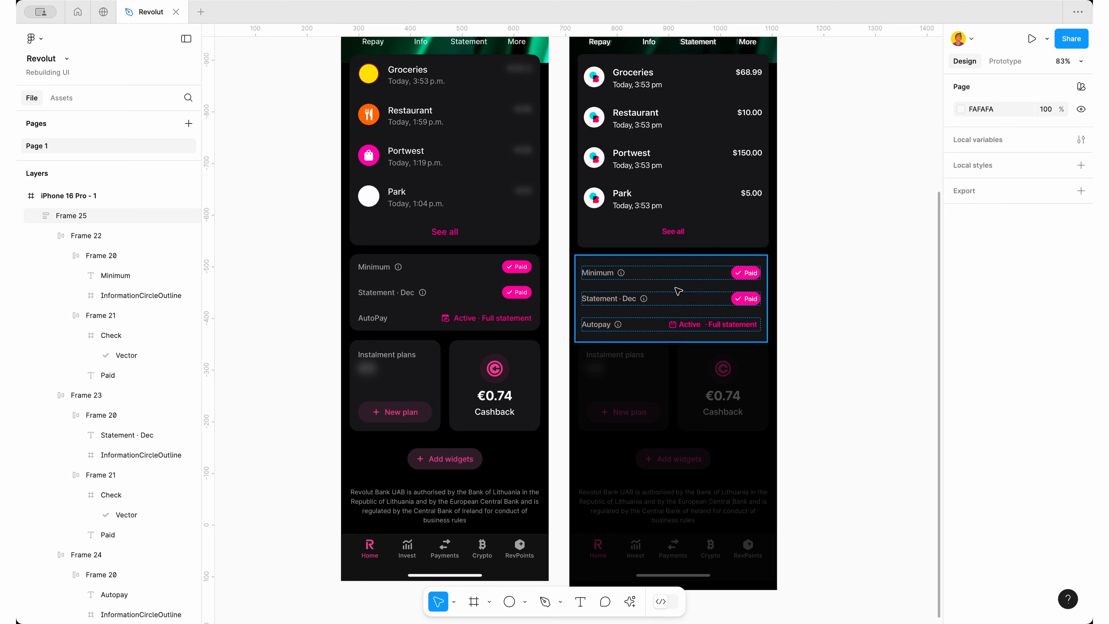
left_click_drag(678, 291, 666, 397)
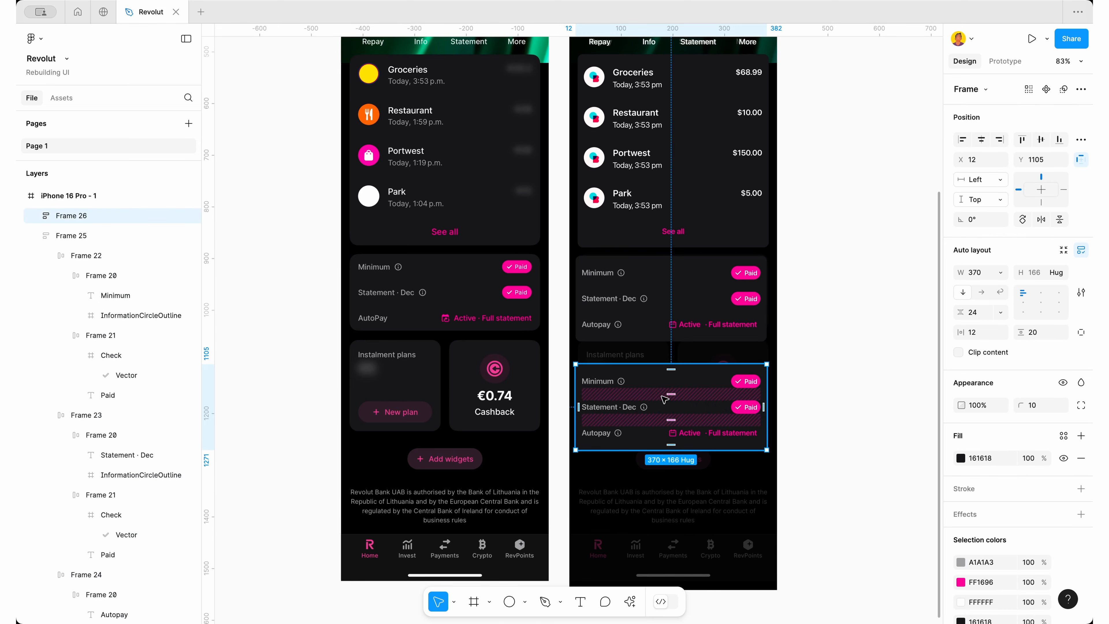
left_click(649, 407)
left_click(625, 435, "shift")
key("Delete")
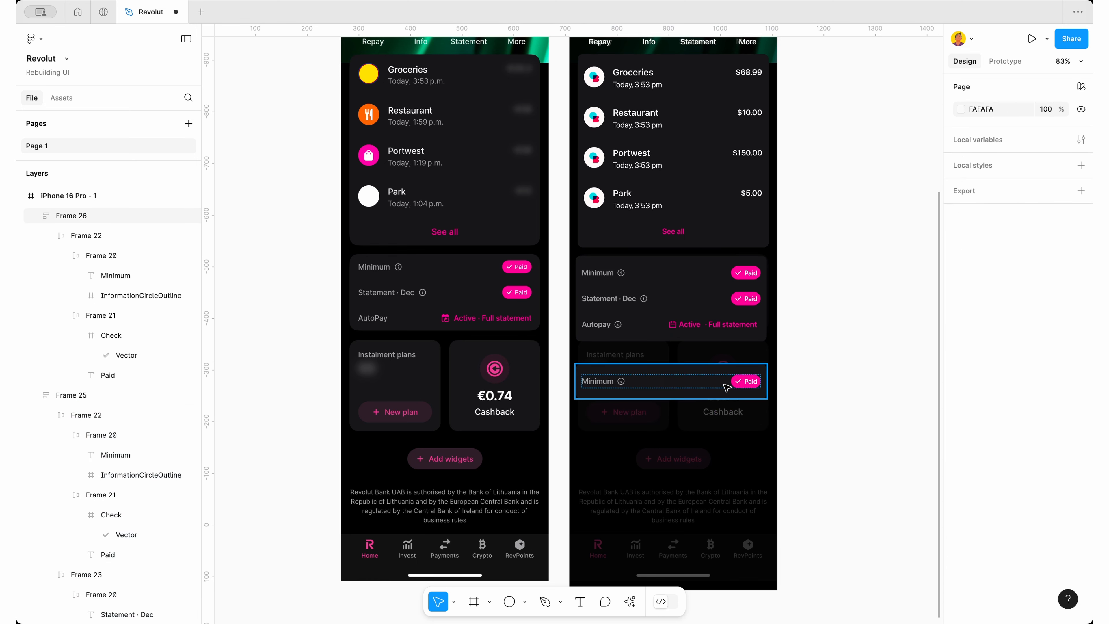
left_click(737, 383)
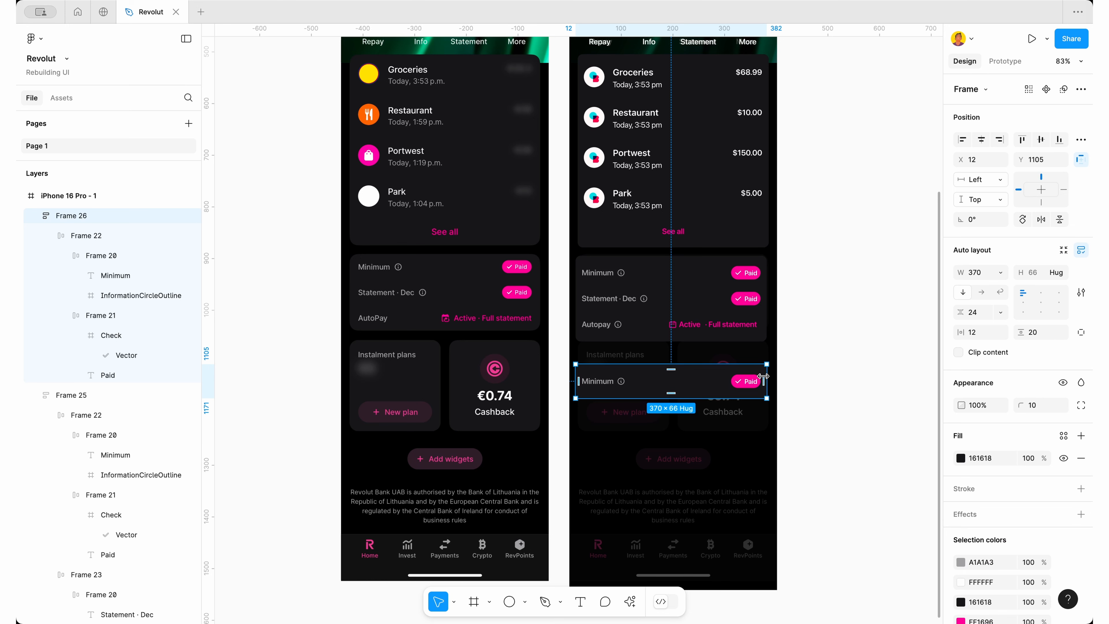
key("super+shift+g")
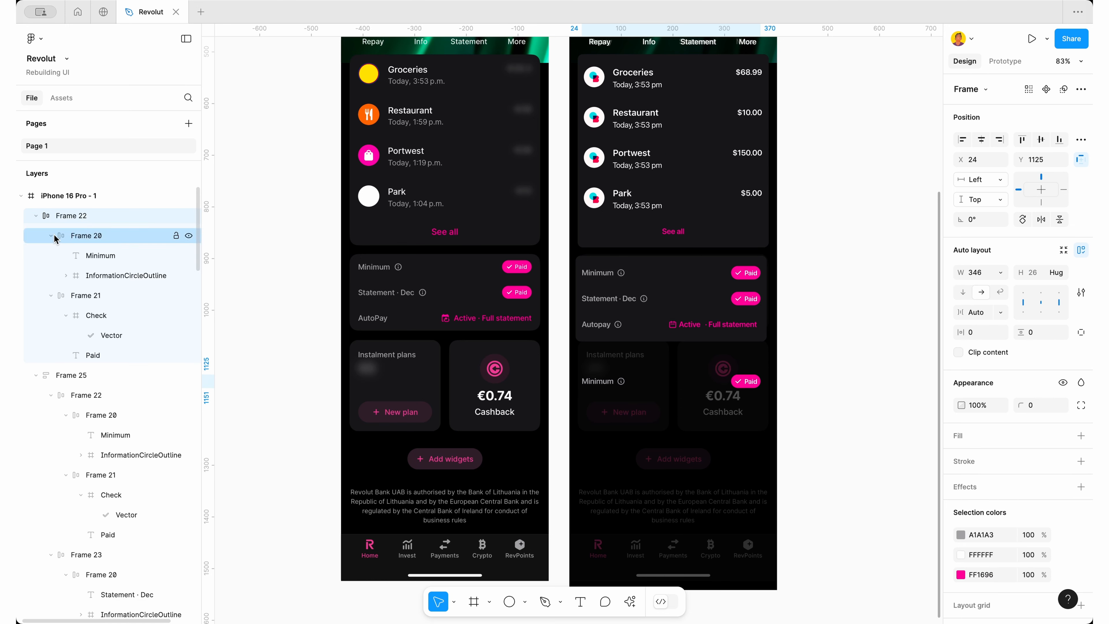
key("super+z")
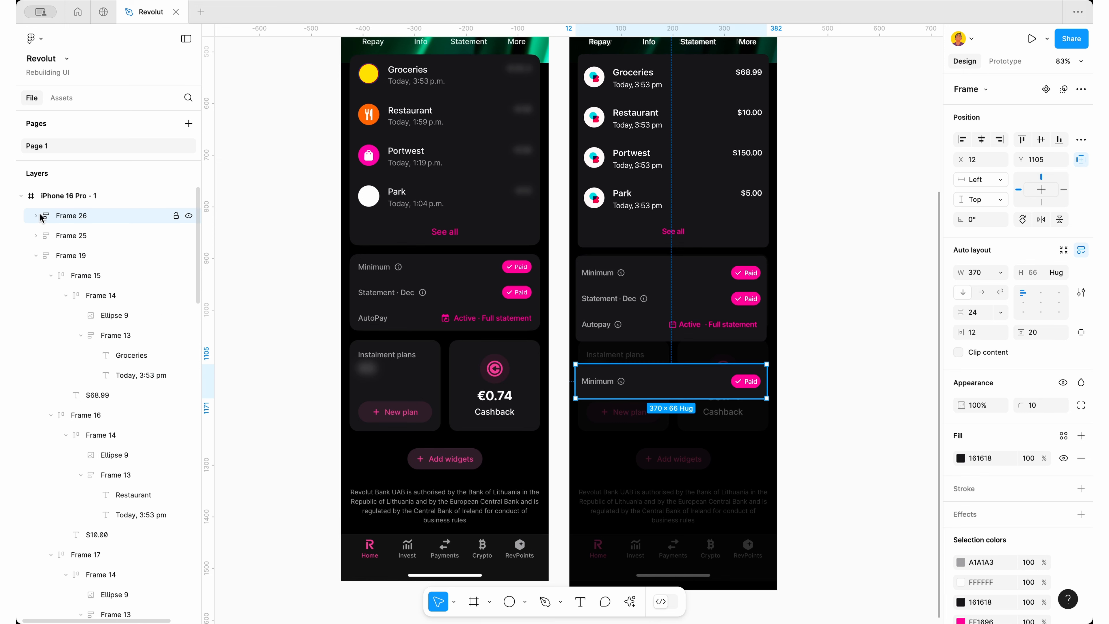
Switch the auto layout of the Minimum row inside the duplicated card to vertical
left_click(36, 215)
left_click(81, 236)
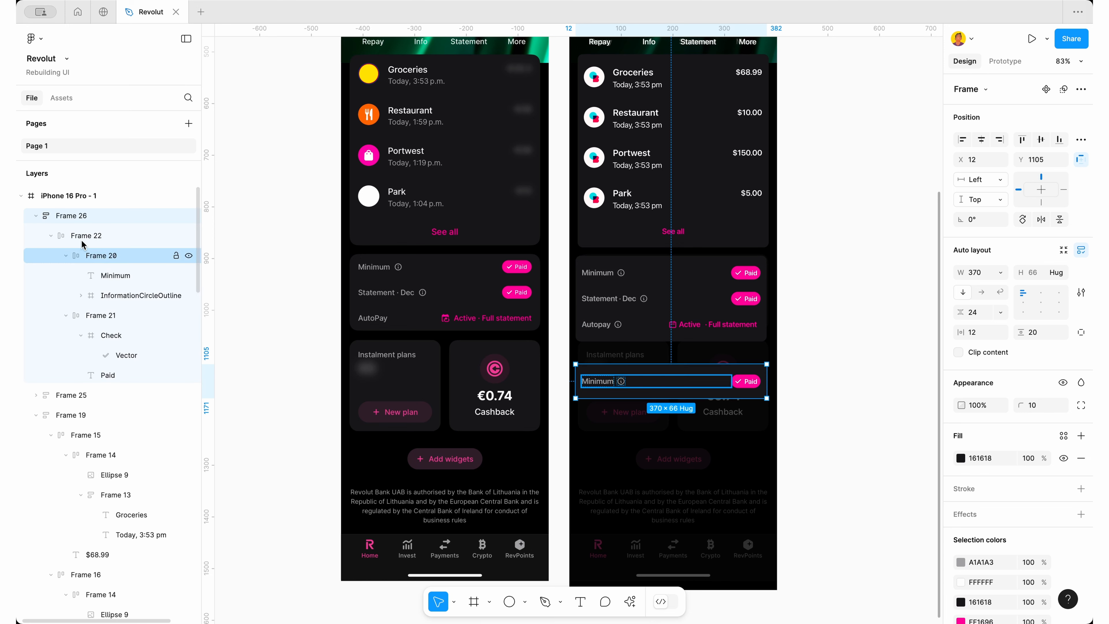
left_click(49, 236)
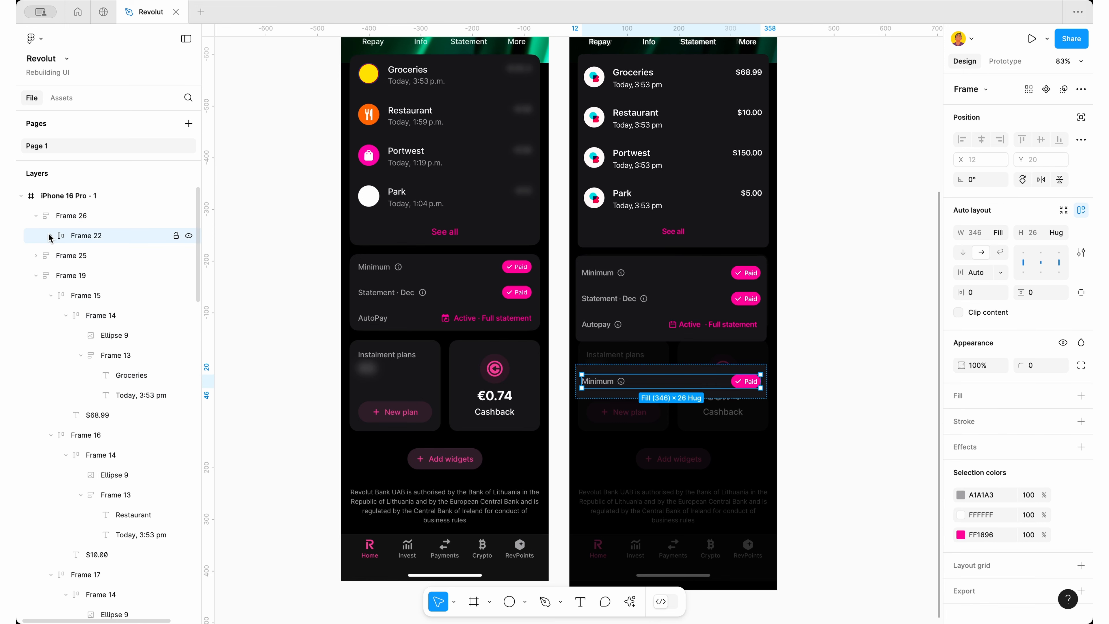
left_click(964, 254)
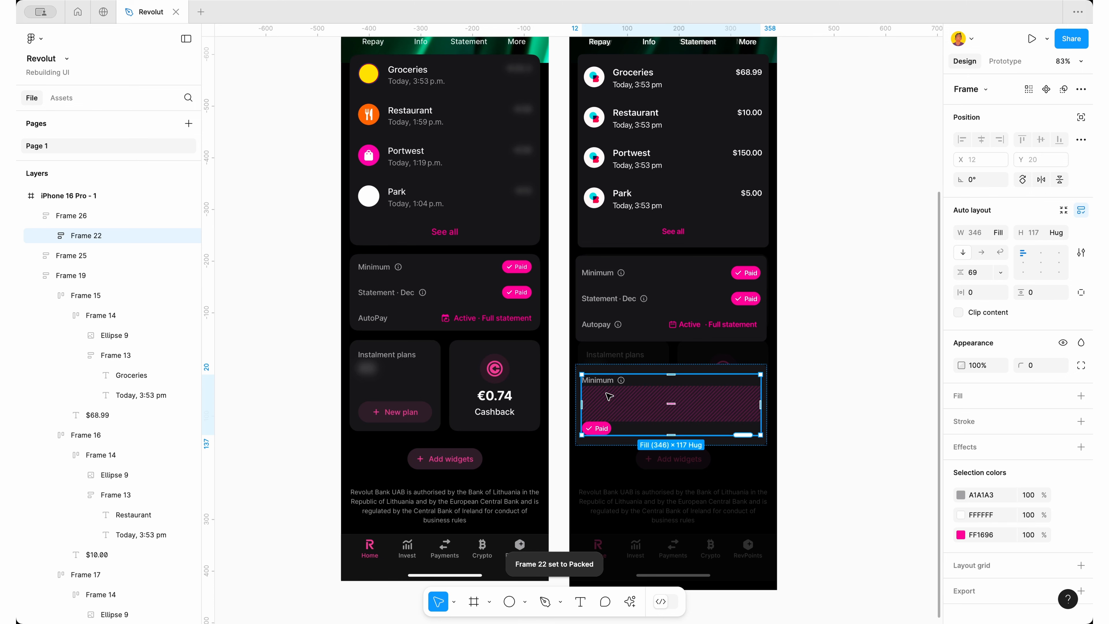
Change the copied card's Minimum label to "Instalment plans" and delete the info icon beside it
scroll(609, 396, "up", 3)
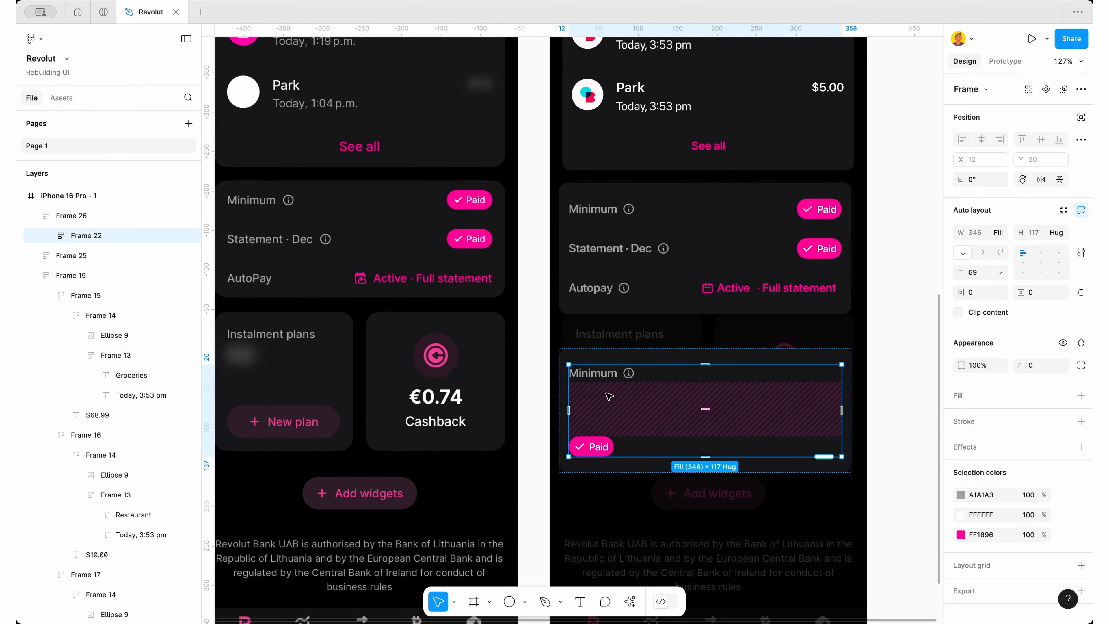
double_click(597, 380)
type("Instal")
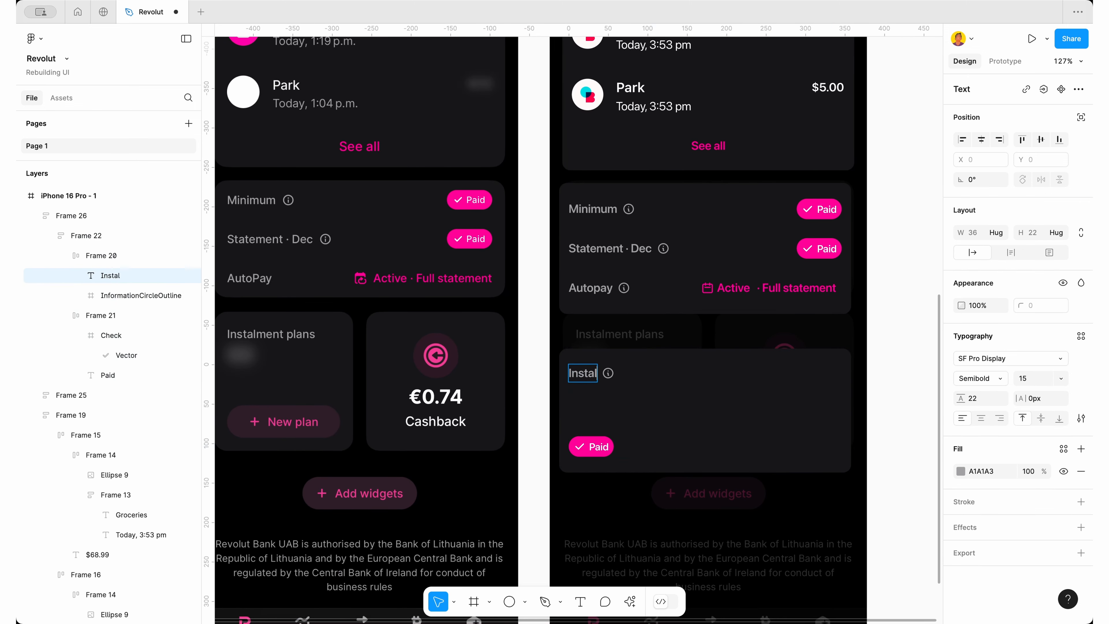
type("ment plans")
key("Escape")
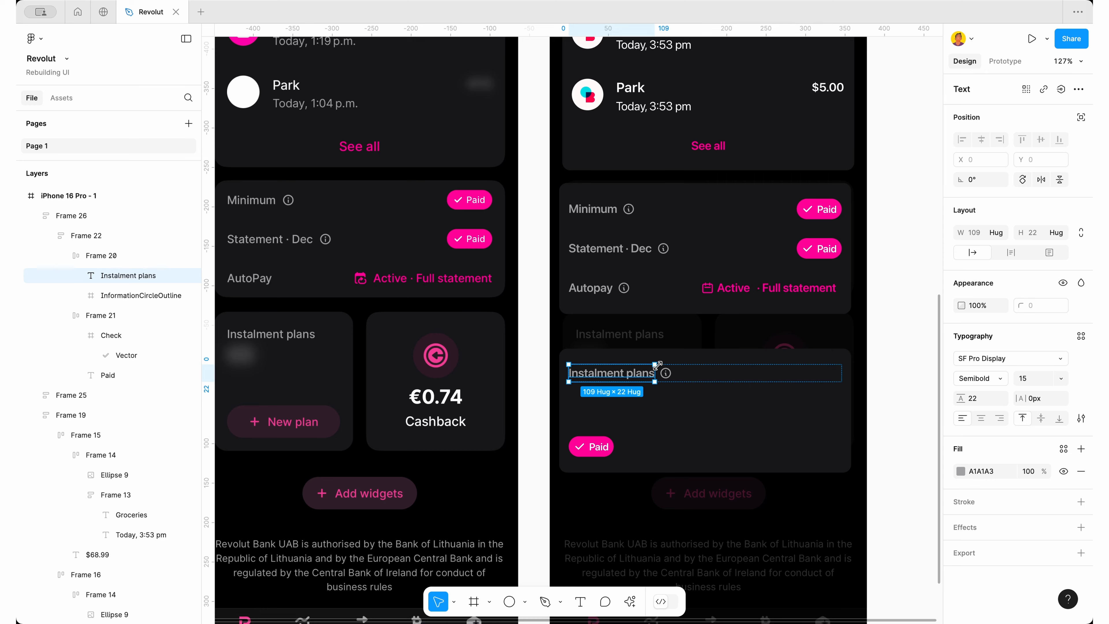
left_click(667, 376)
key("Delete")
Copy the "Park" text from the transaction list into the Instalment plans label frame and change it to "4"
scroll(668, 374, "down", 4)
left_click(636, 375, "super")
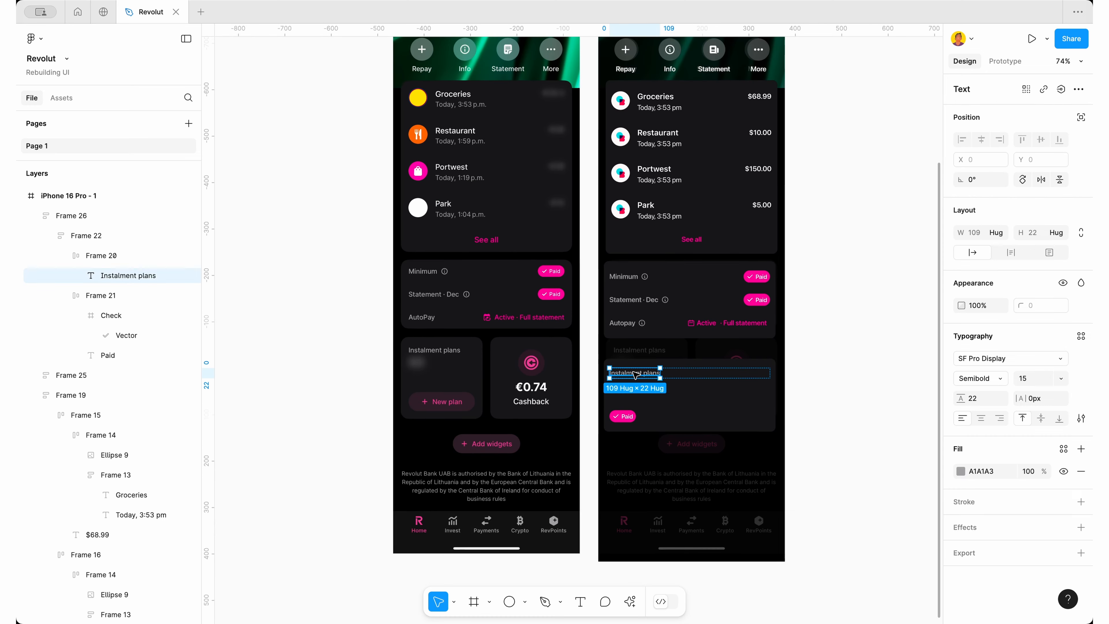
left_click(648, 206, "super")
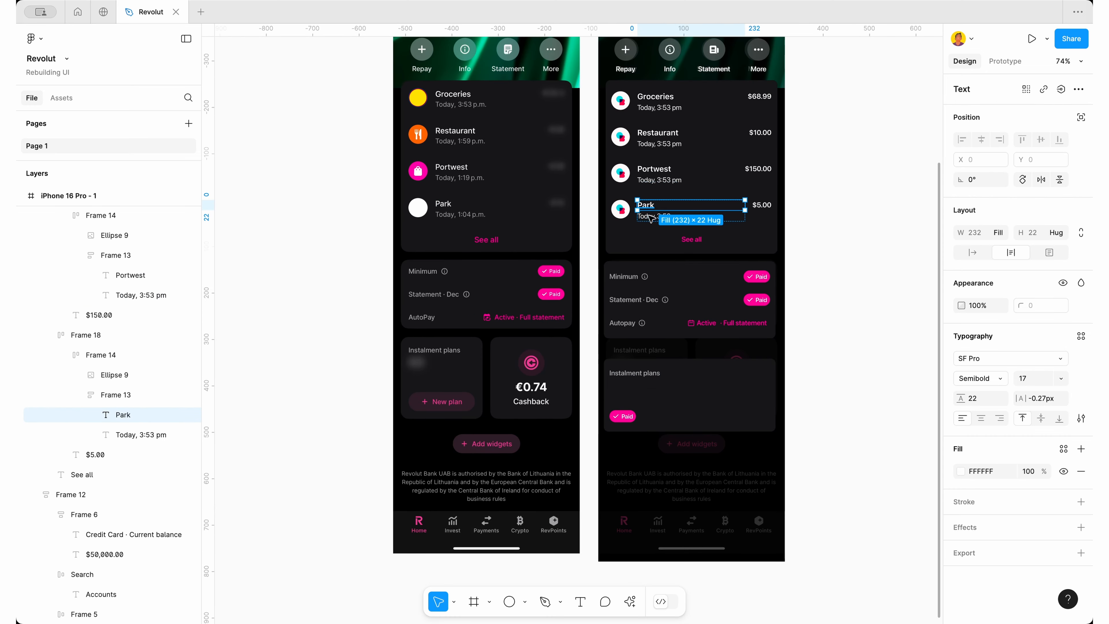
double_click(628, 373)
left_click(629, 373)
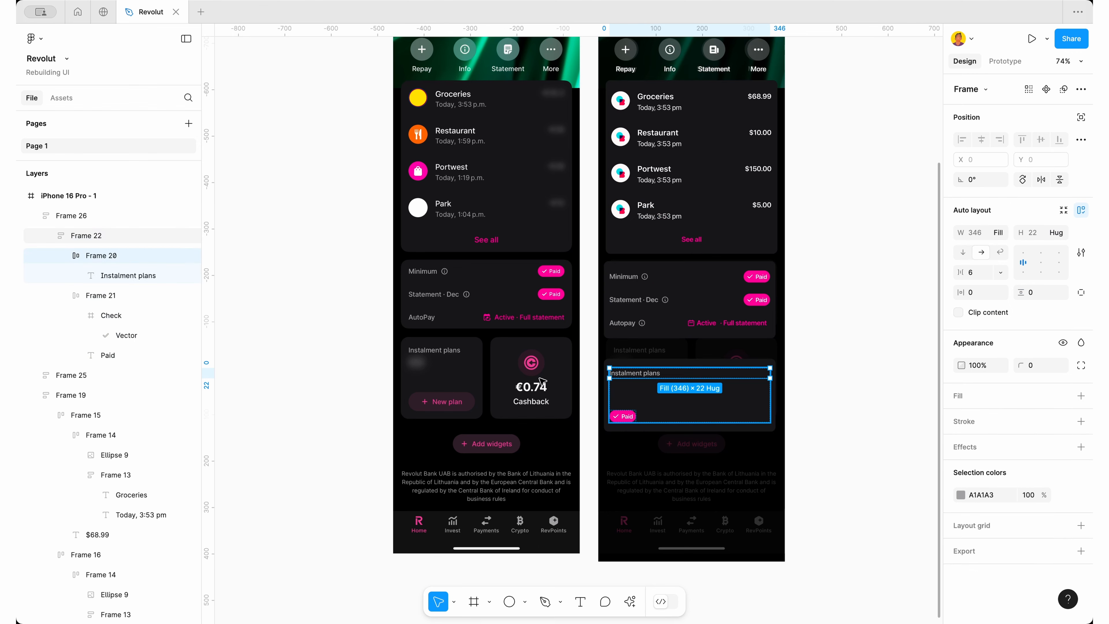
key("super+v")
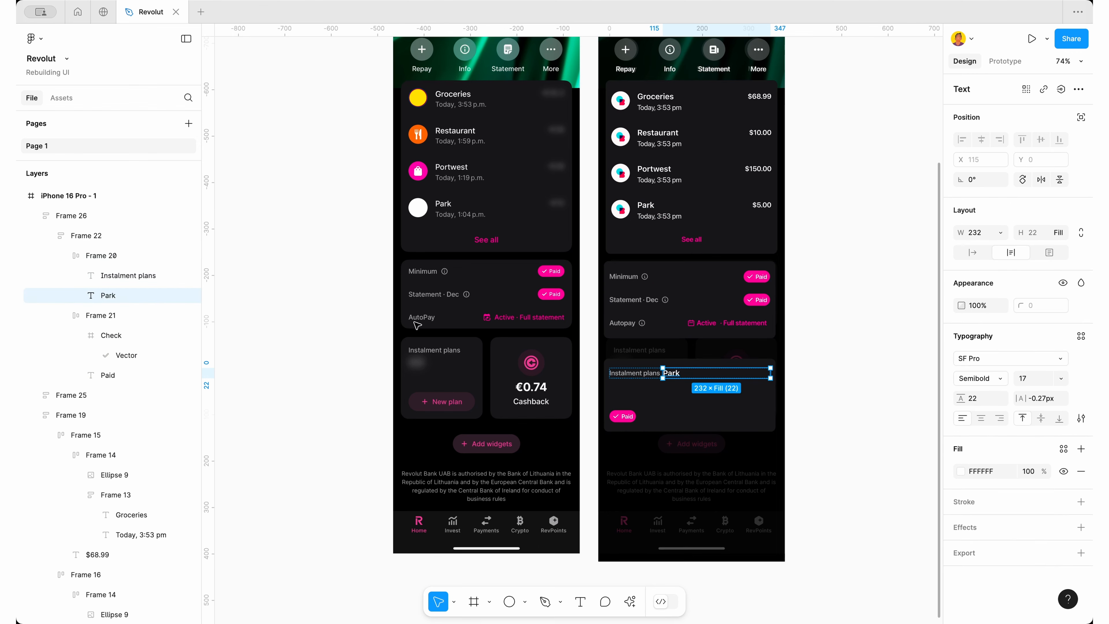
double_click(668, 374)
type("4")
Stack the Instalment plans label and the 4 vertically with auto layout and set their frame's height to hug contents
left_click(101, 257)
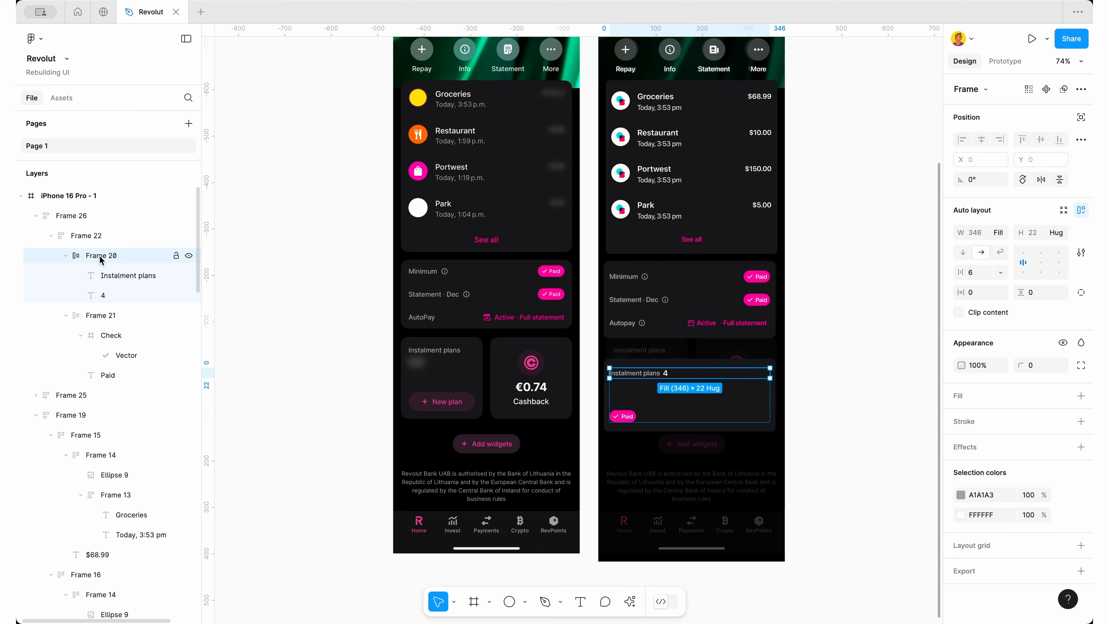
left_click(963, 252)
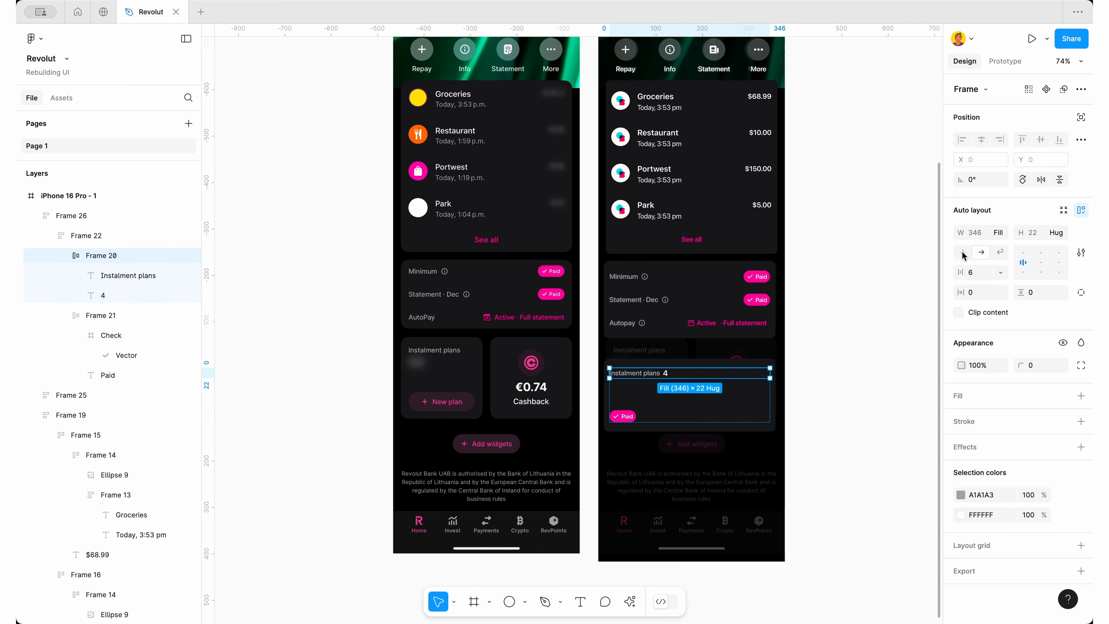
scroll(622, 379, "up", 5)
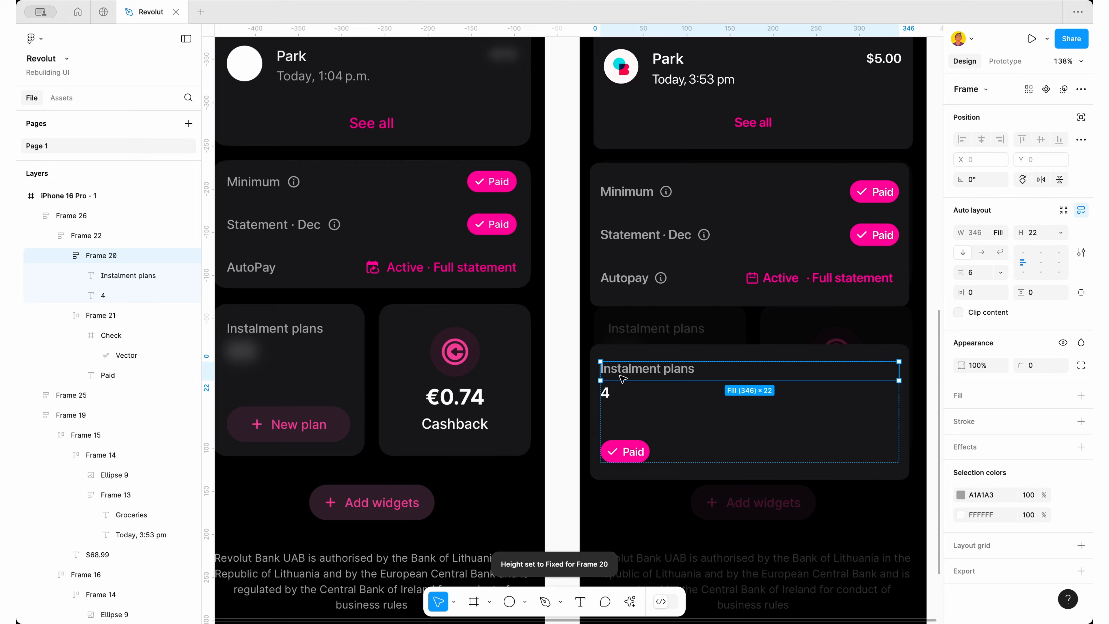
scroll(622, 379, "up", 4)
key("Escape")
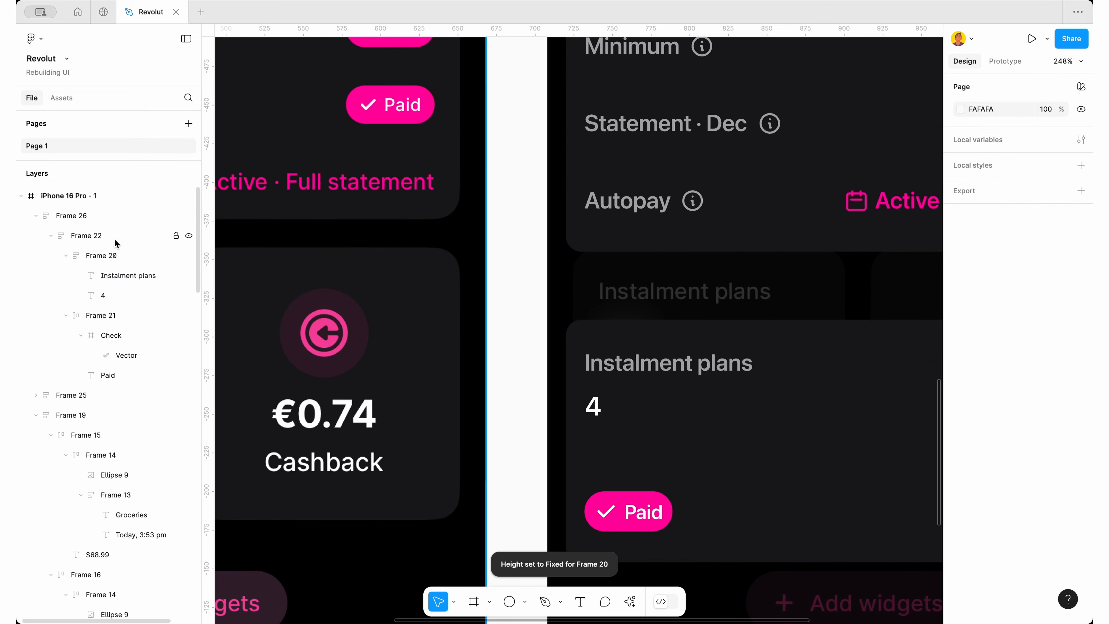
left_click(109, 261)
scroll(865, 407, "up", 5)
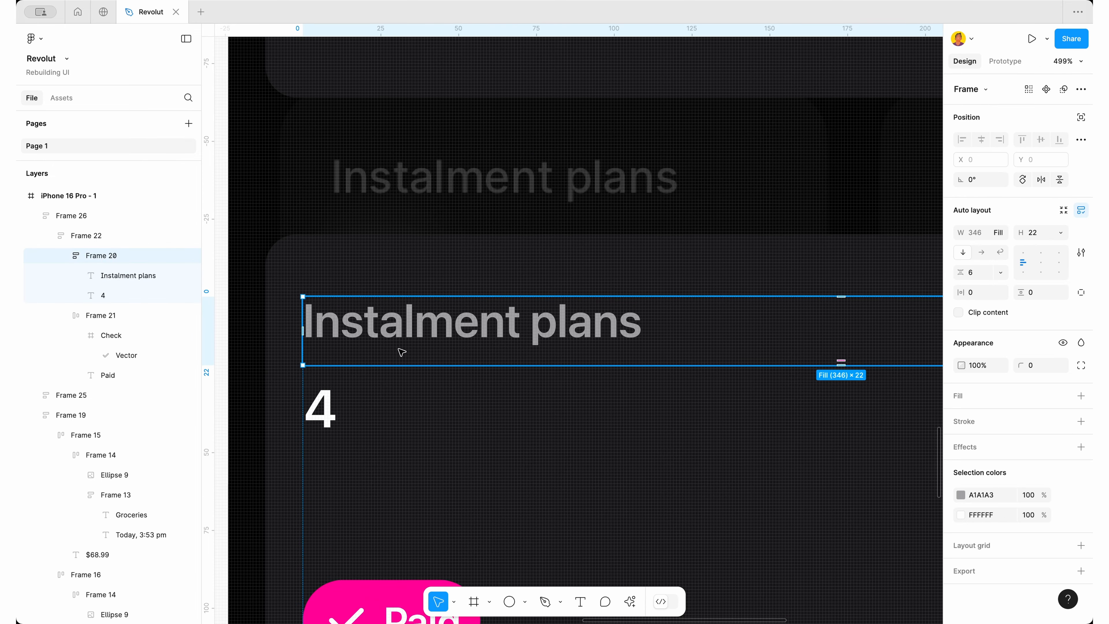
scroll(396, 355, "down", 4)
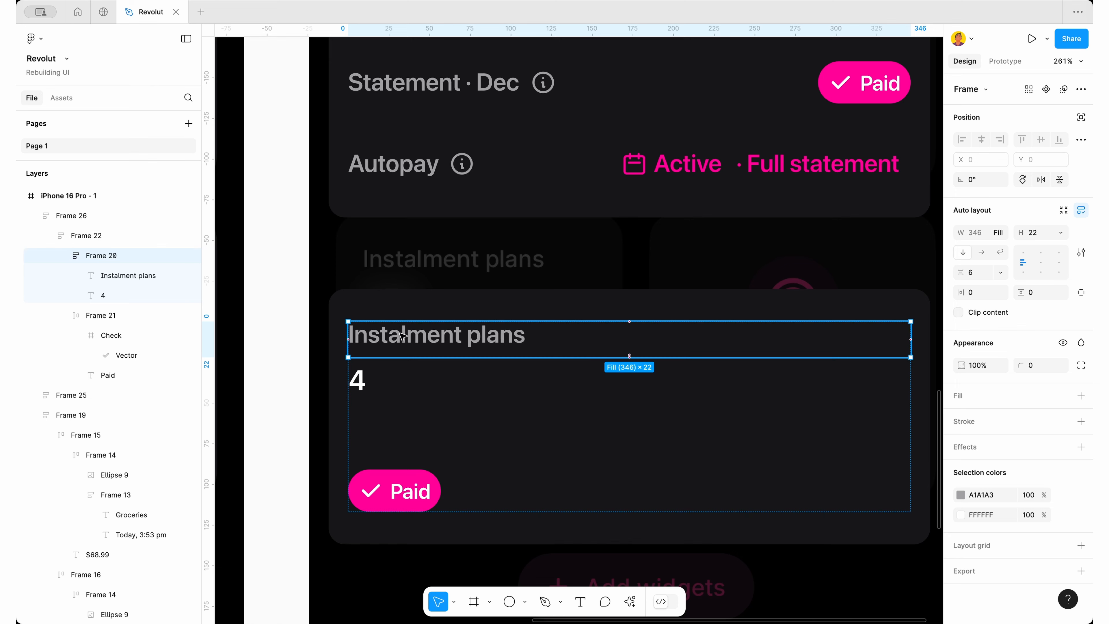
left_click(1061, 232)
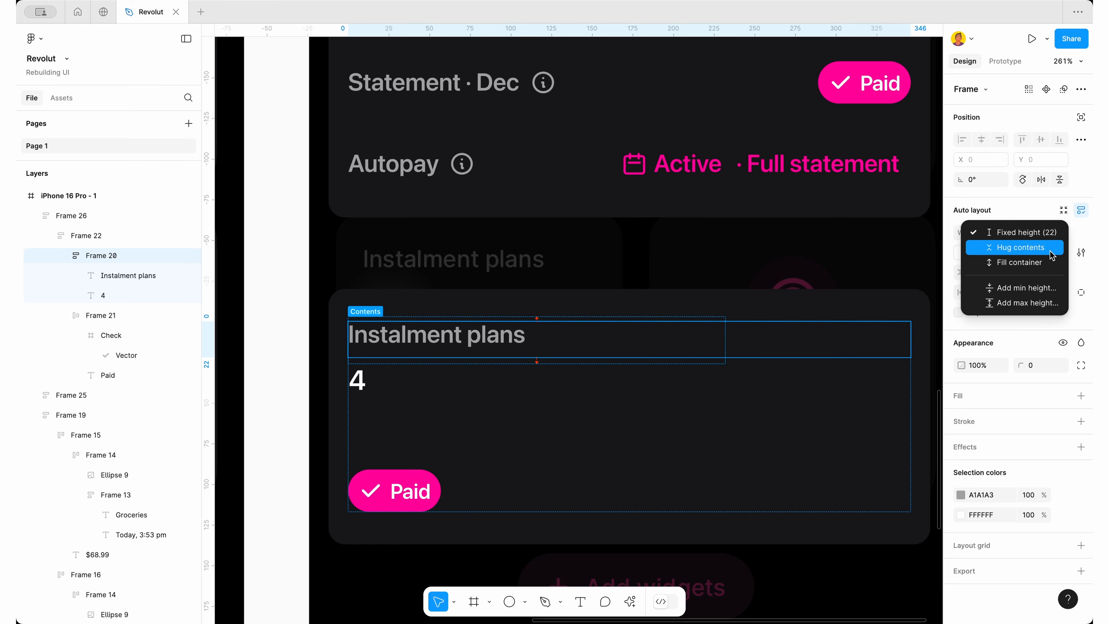
left_click(1022, 245)
Set the height of the "4" text layer to hug its contents
left_click(106, 269)
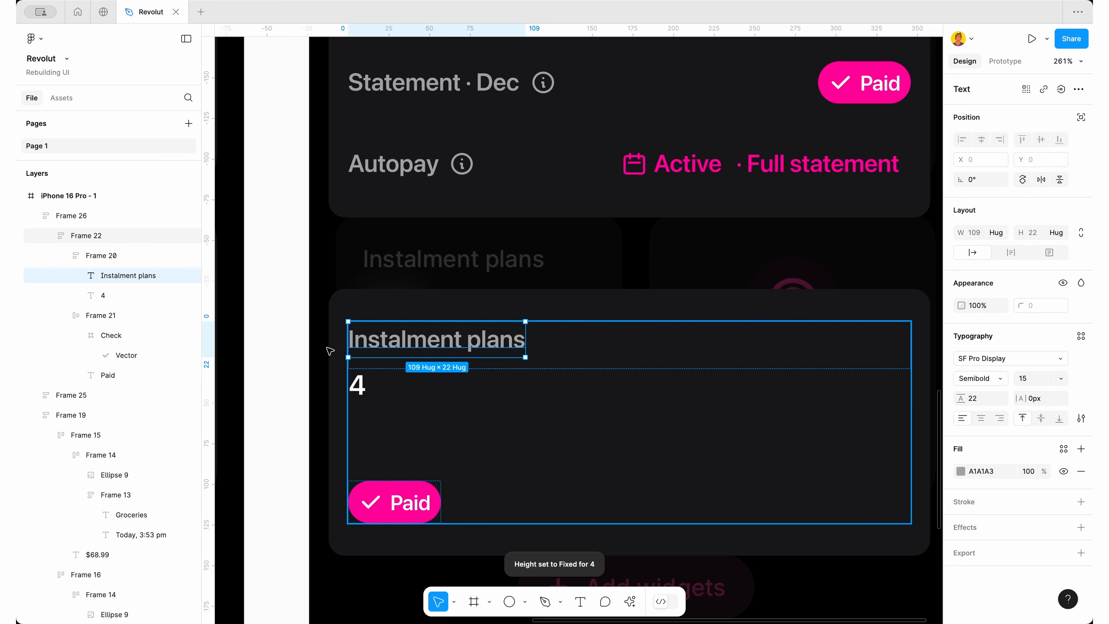
left_click(126, 294)
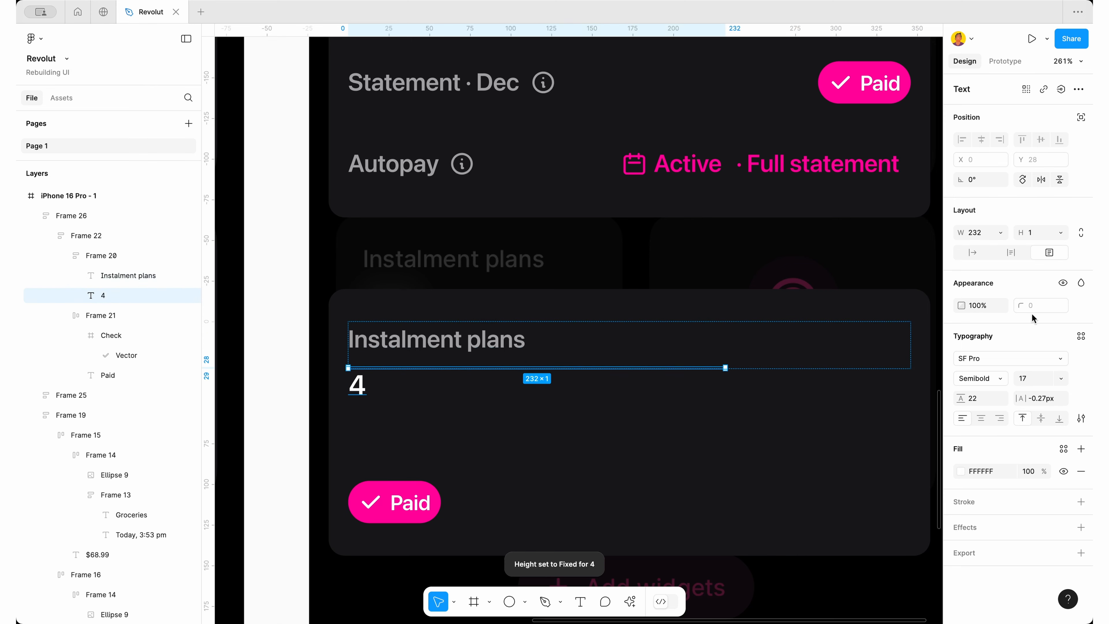
left_click(1061, 232)
left_click(1049, 246)
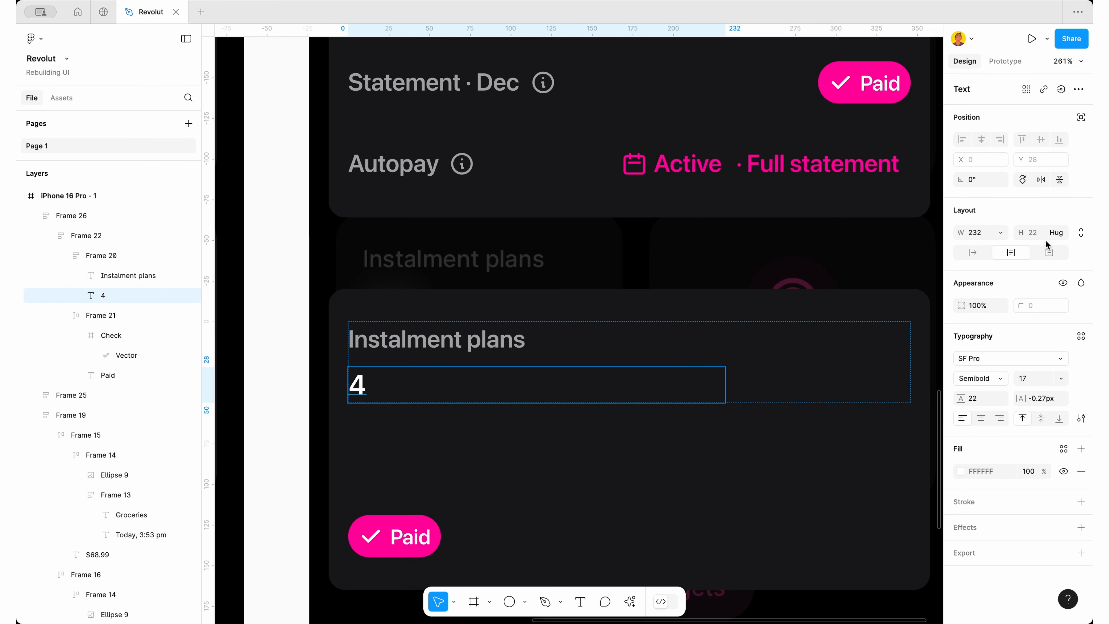
left_click(87, 263)
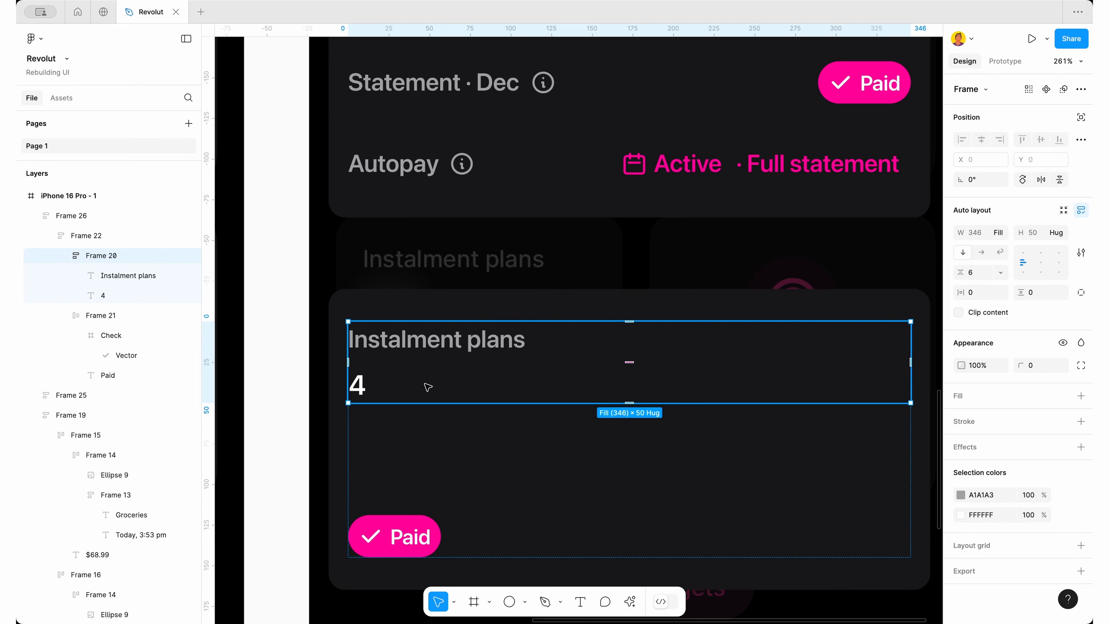
Select the Paid pill frame in the Instalment plans card
scroll(426, 386, "down", 5)
left_click(584, 448)
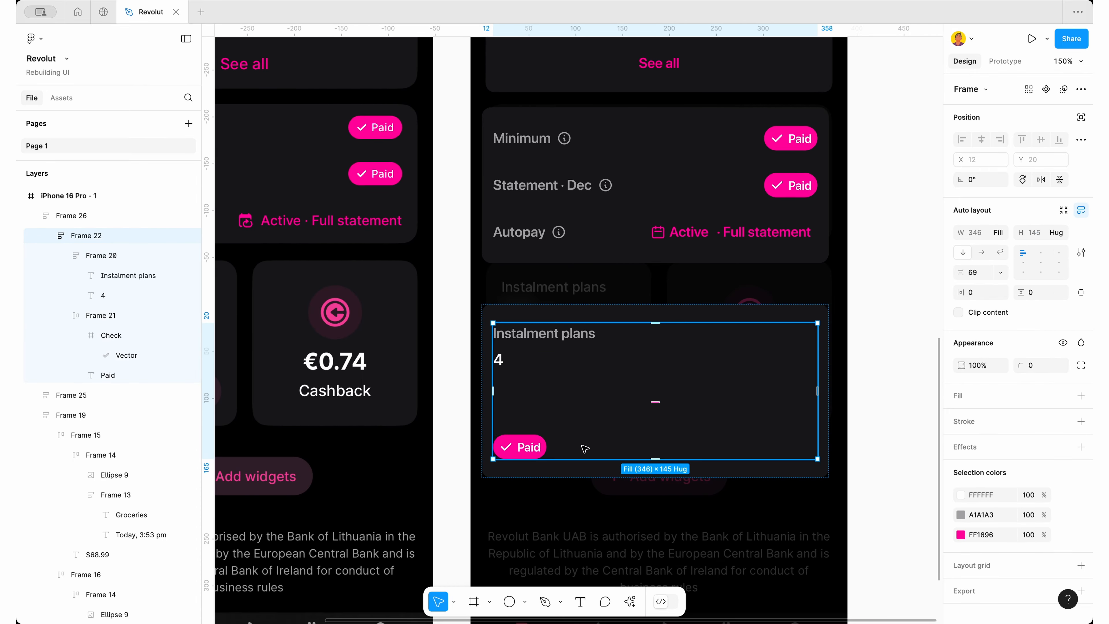
scroll(583, 448, "down", 4)
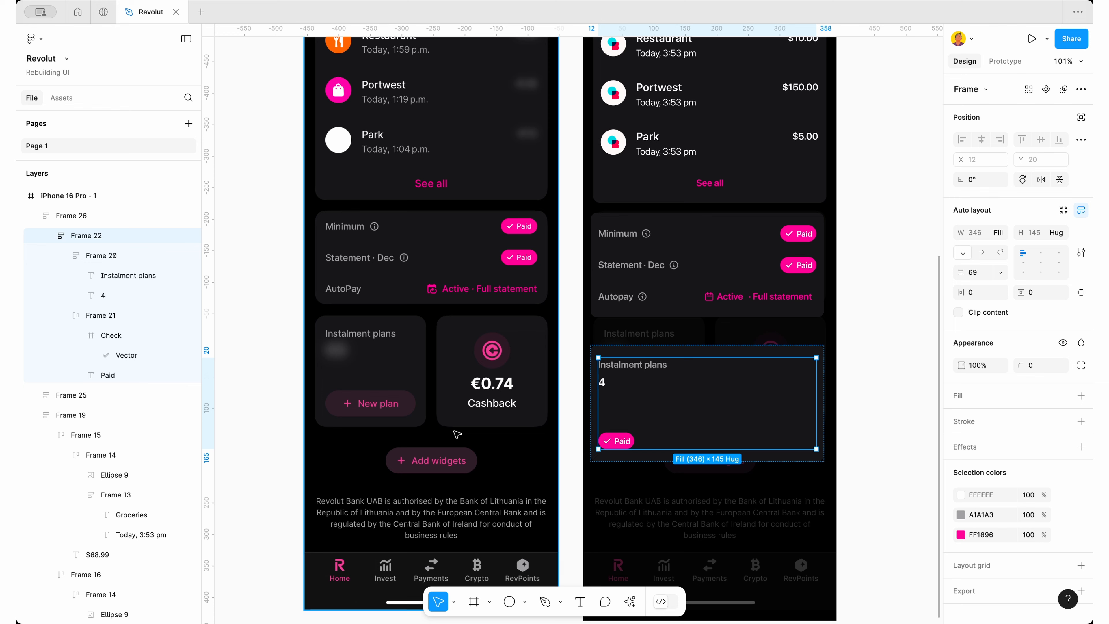
scroll(623, 454, "up", 1)
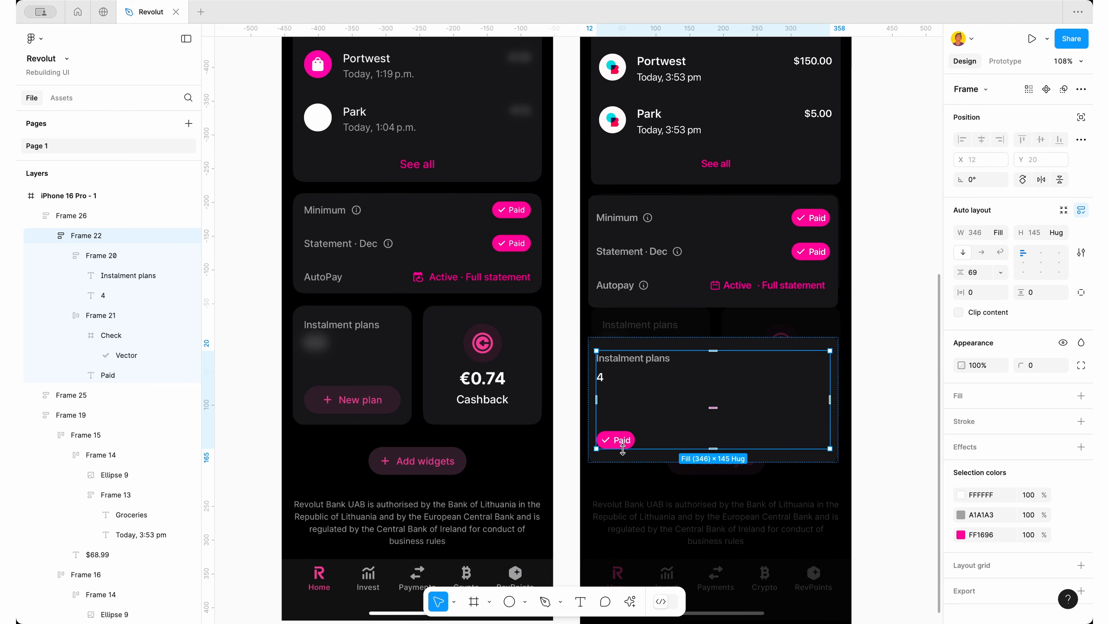
double_click(622, 439)
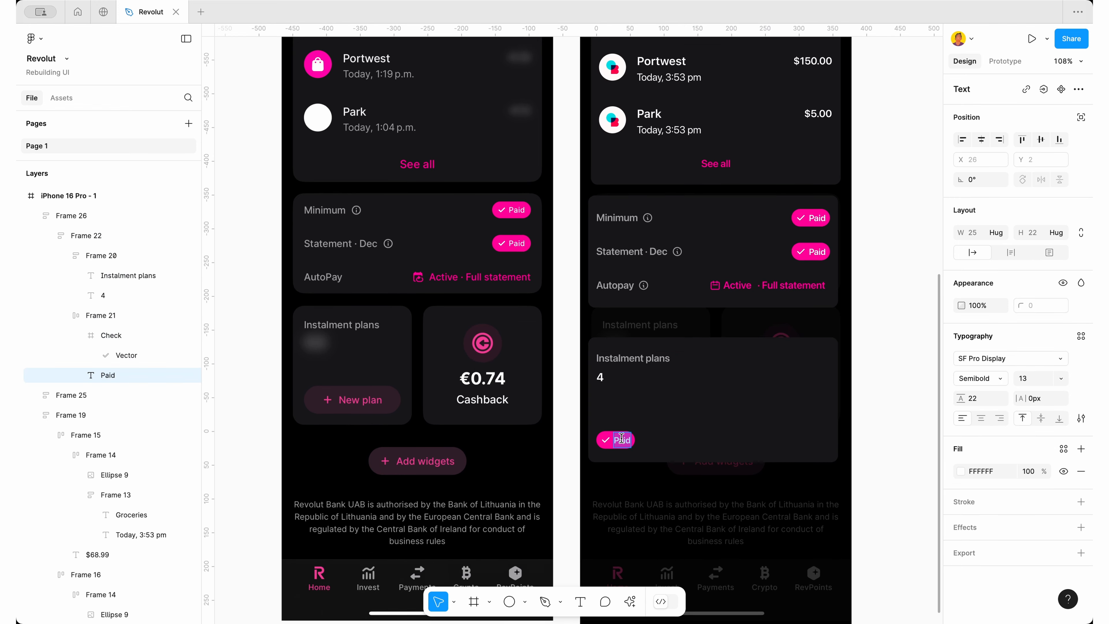
scroll(621, 438, "up", 3)
left_click(596, 454)
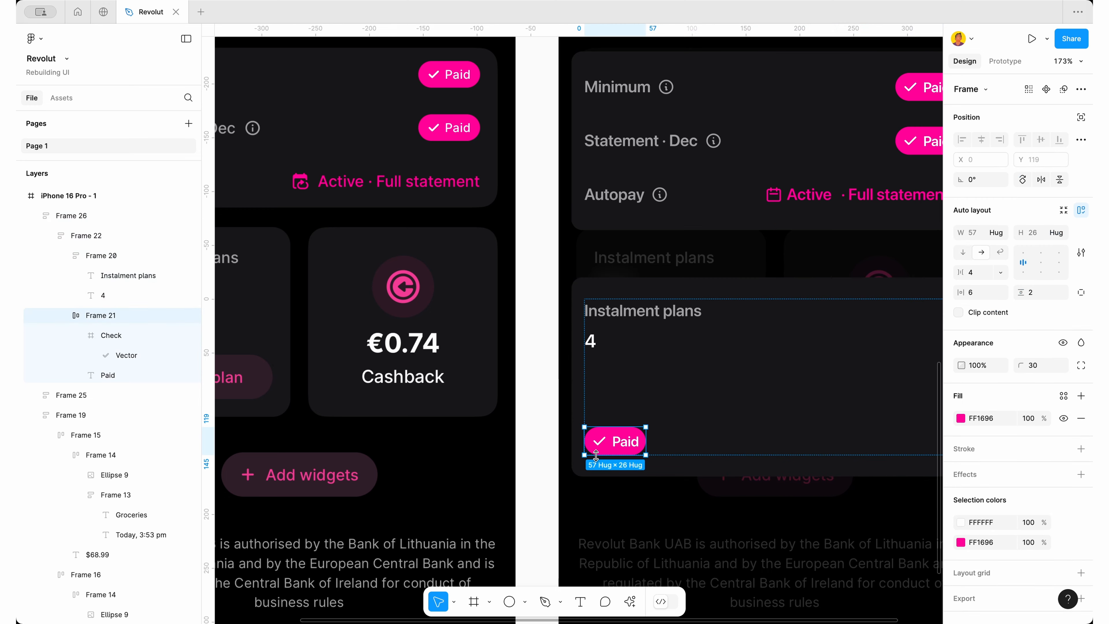
scroll(795, 411, "down", 3)
left_click(980, 542)
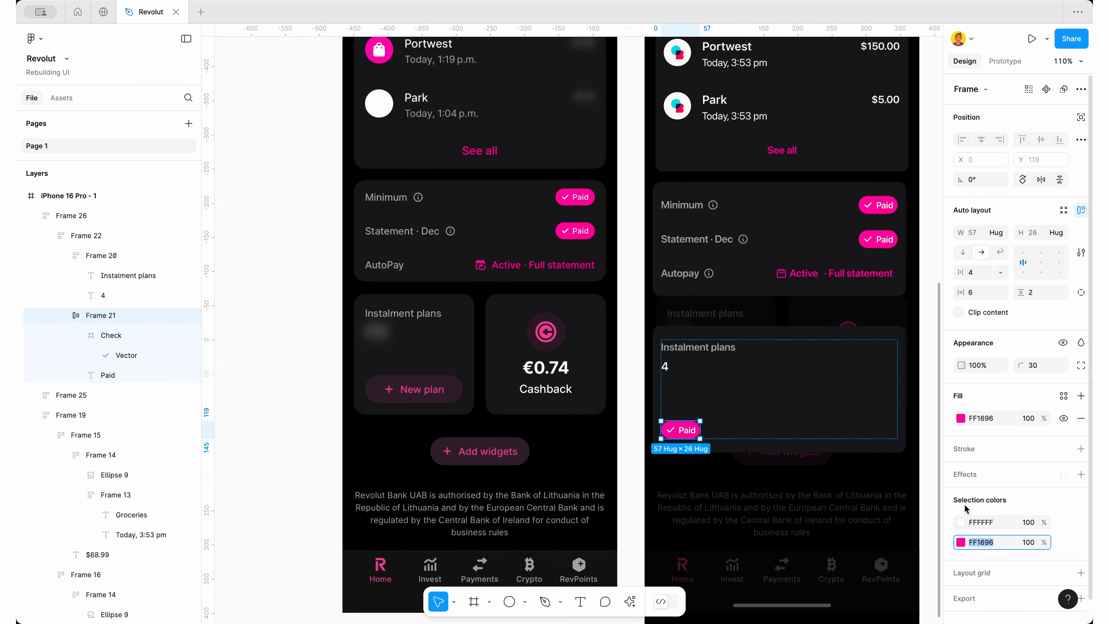
left_click(962, 521)
left_click(960, 542)
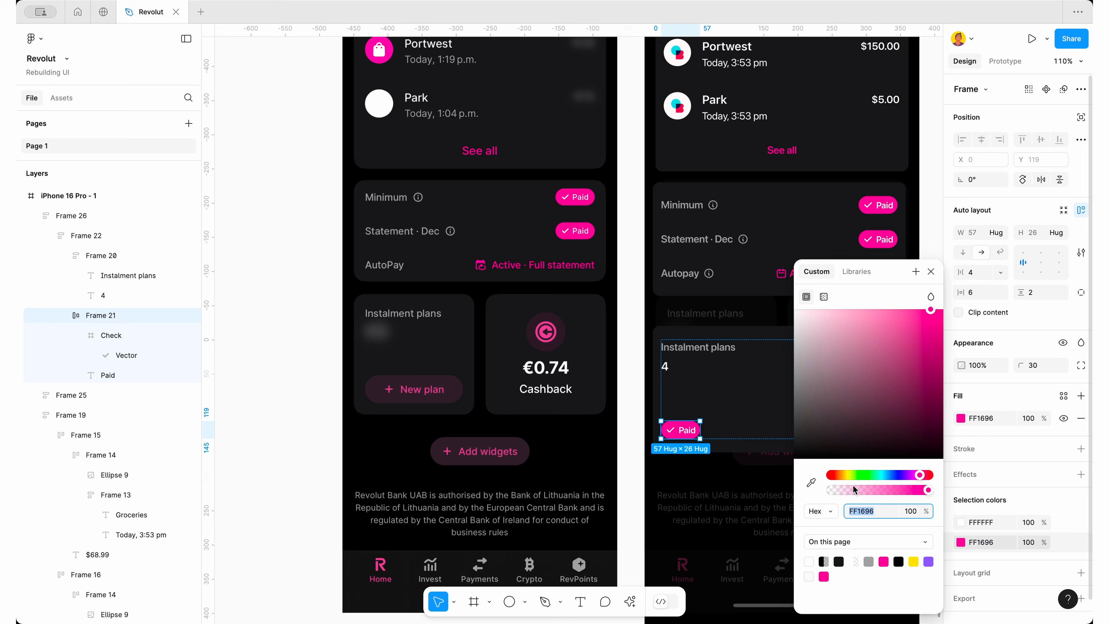
left_click(811, 482)
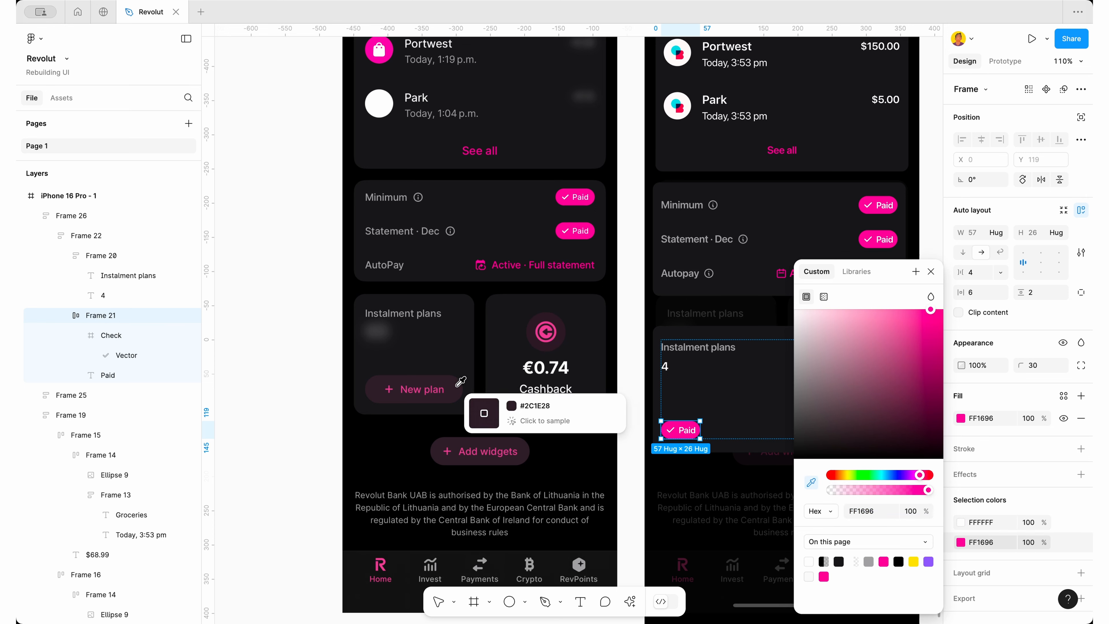
key("Escape")
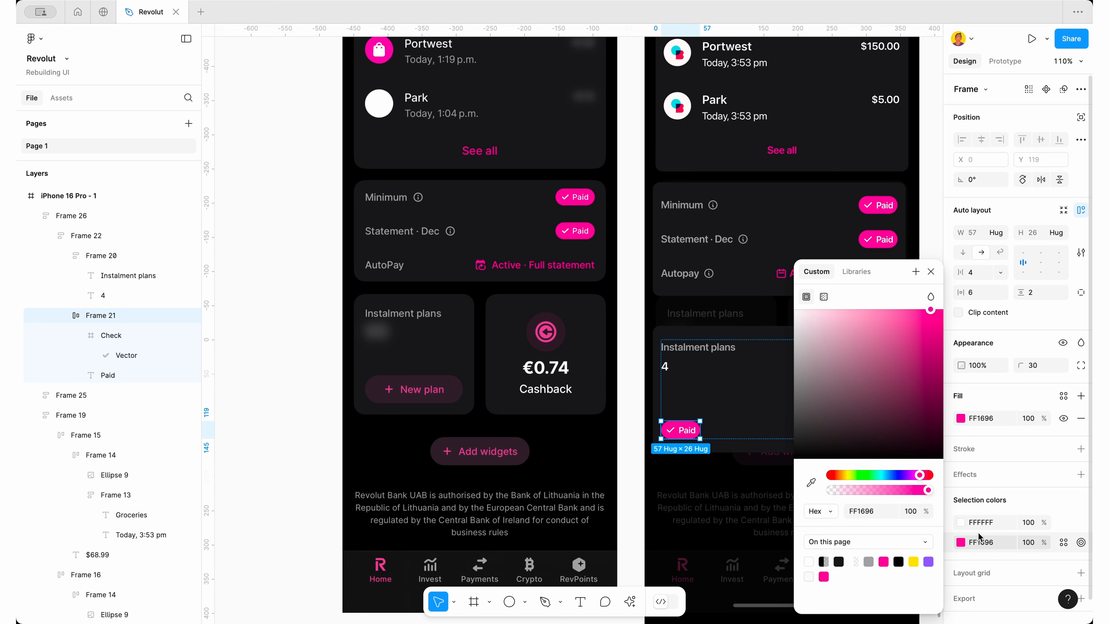
Set the Instalment plans card's Paid pill fill opacity to 30%
left_click(1022, 542)
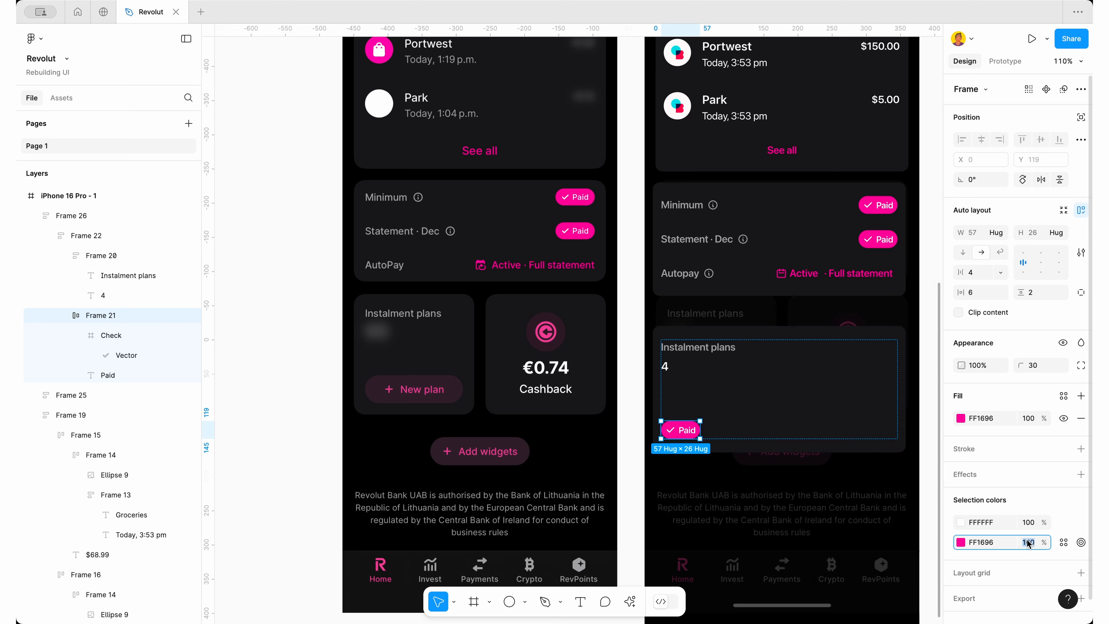
type("90")
key("Return")
left_click(1027, 418)
type("60")
key("Return")
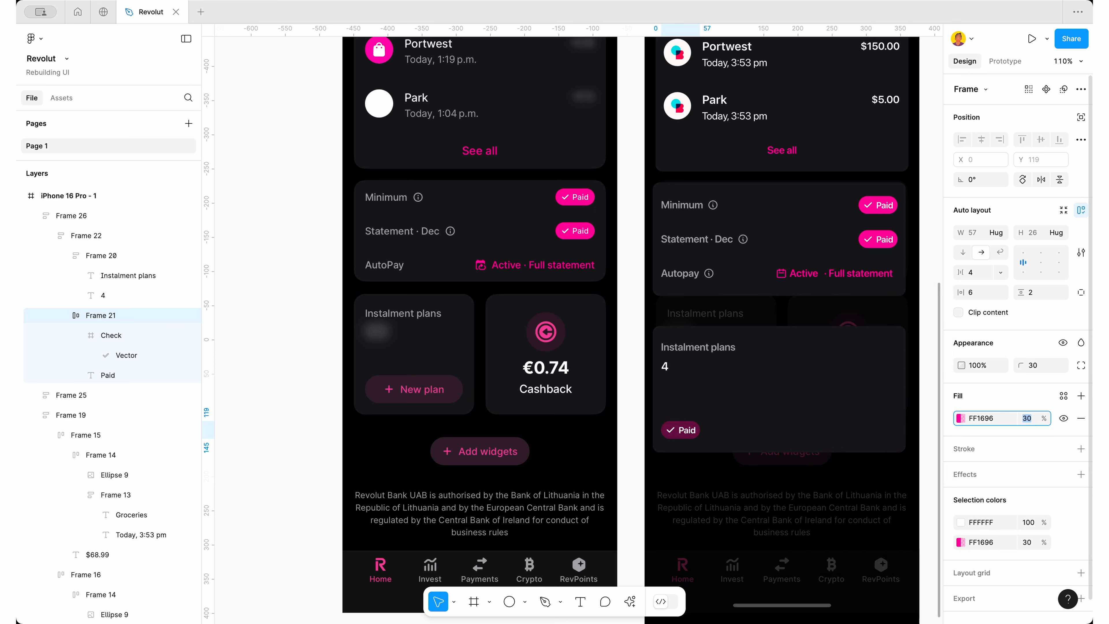
Recolor the white check icon and Paid text in the Instalment plans card's pill to FF1696
key("Escape")
scroll(687, 463, "up", 5)
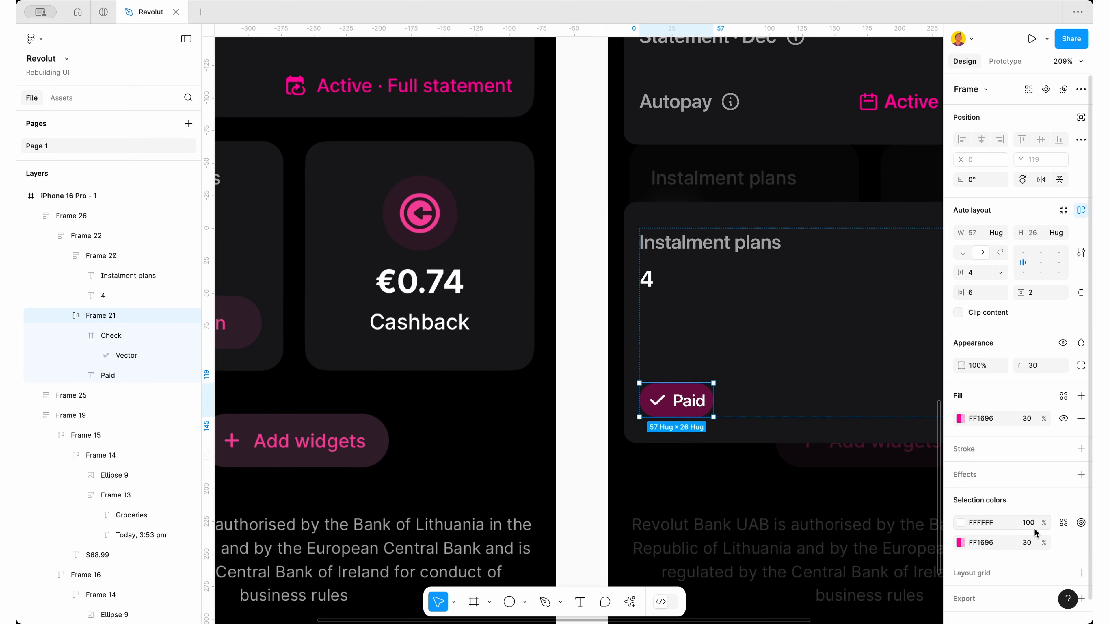
left_click(981, 522)
type("FF1696")
key("Return")
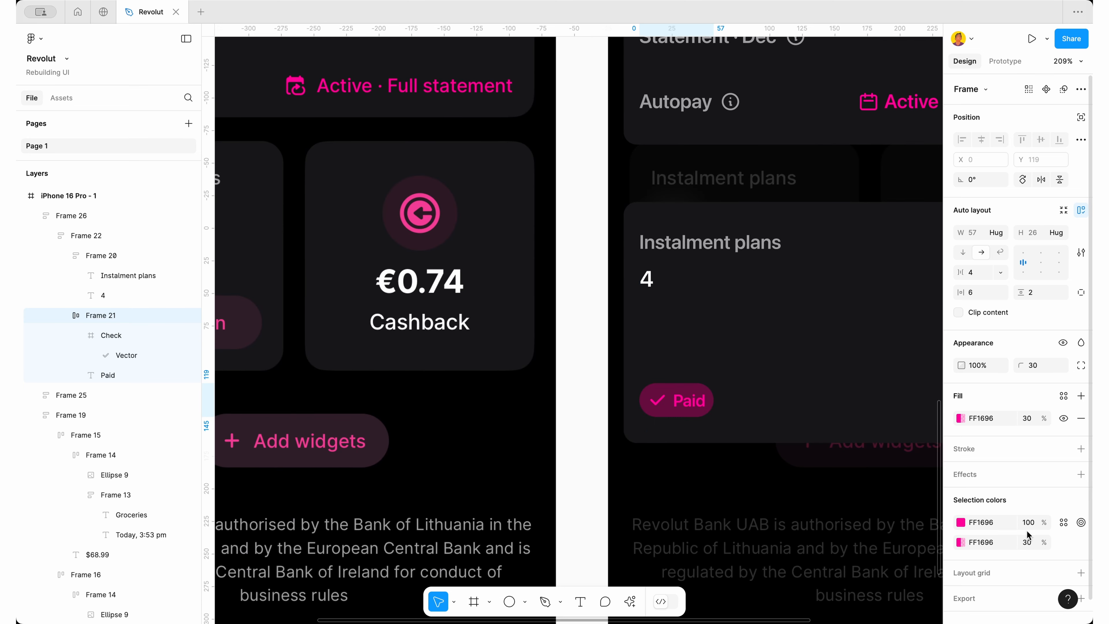
Set the opacity of the pill's FF1696 background fill to 10%
left_click(1027, 542)
type("10")
key("Return")
scroll(755, 447, "down", 5)
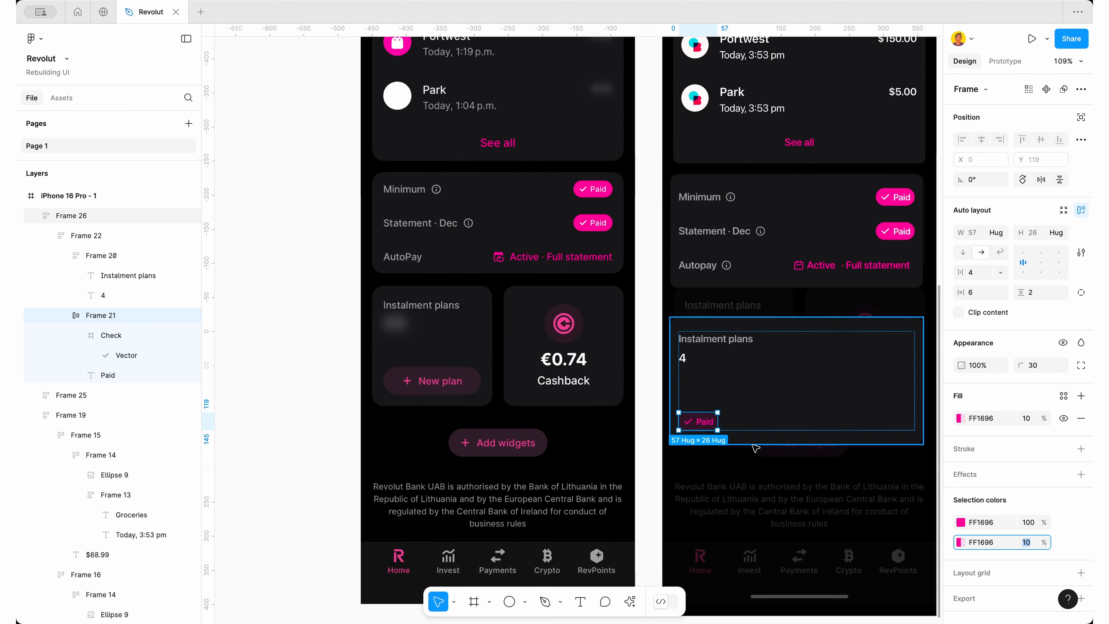
Change the Paid text in the Instalment plans card's pill to "New plan"
scroll(757, 445, "up", 2)
double_click(694, 420)
type("New p")
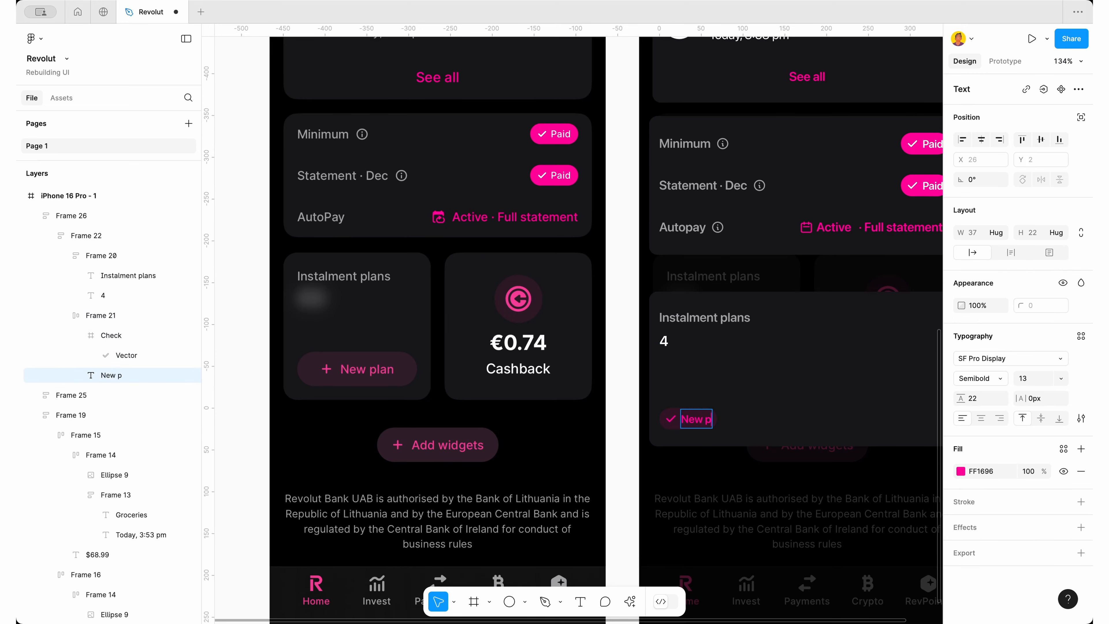
type("lan")
key("Escape")
key("Escape")
scroll(727, 407, "down", 5)
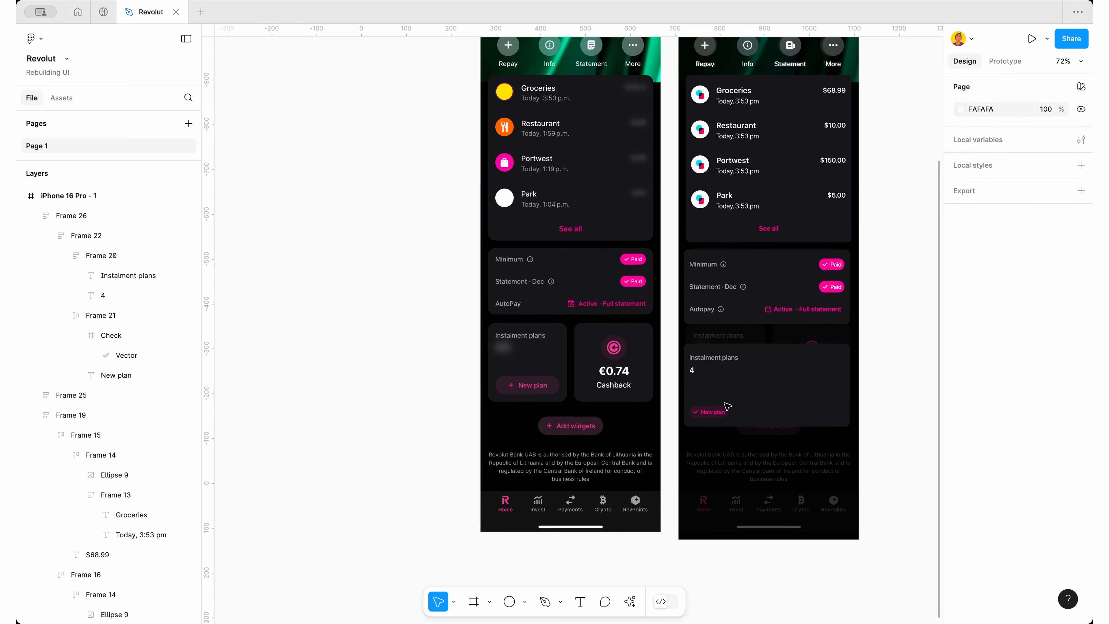
Copy the text properties of the "See all" label and apply them to the "New plan" text
scroll(788, 356, "up", 4)
left_click(754, 144)
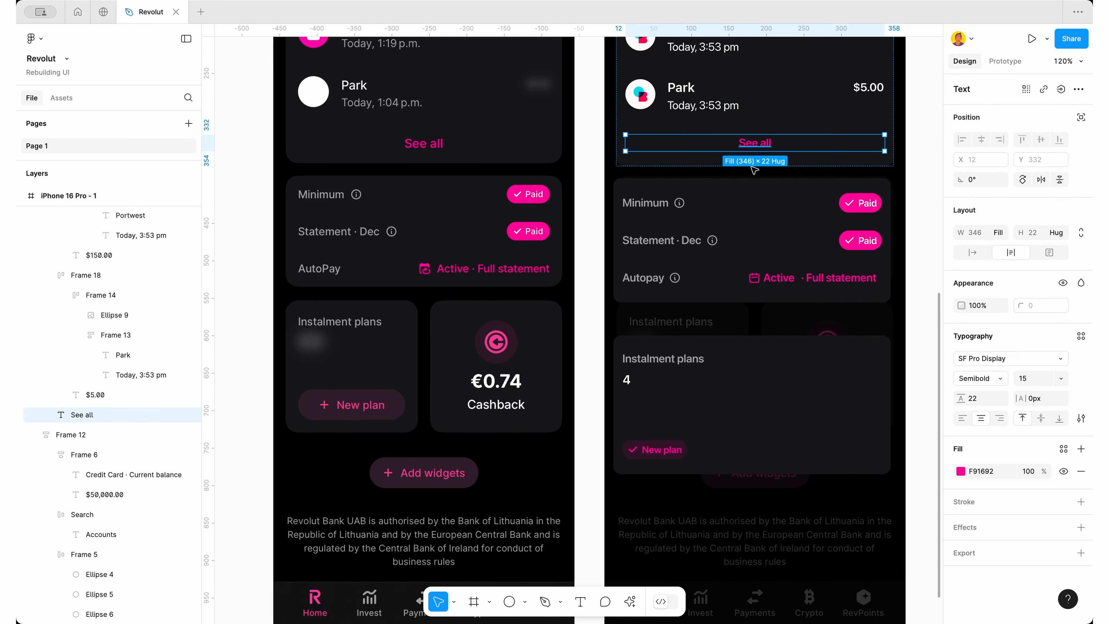
left_click(661, 450)
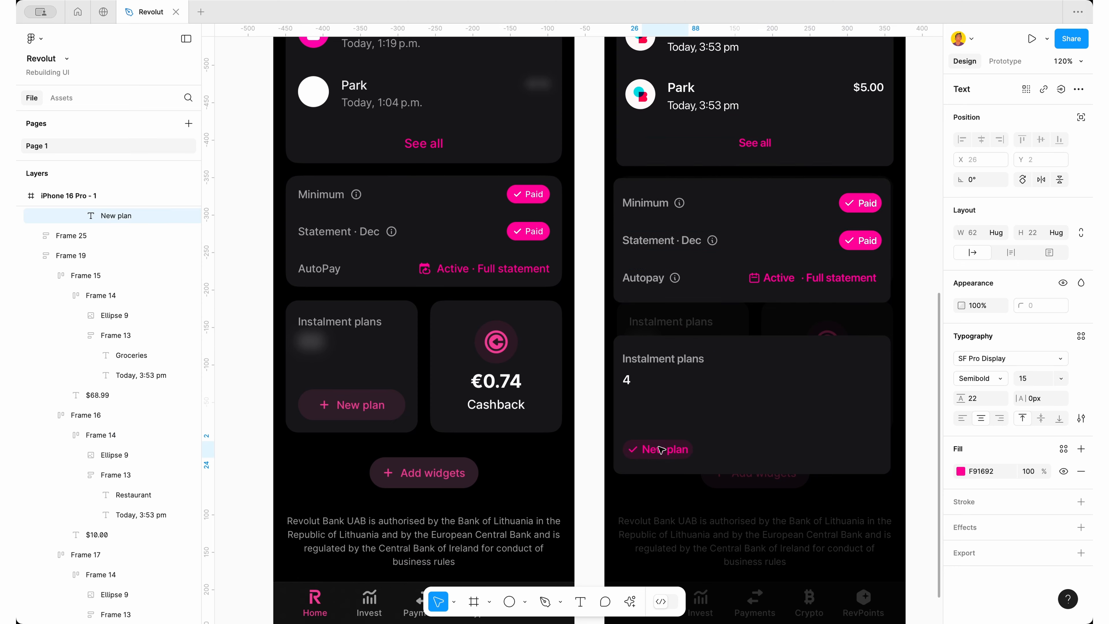
key("Escape")
key("Escape")
Copy the plus icon from the Repay button and replace the New plan pill's check icon with it
scroll(663, 451, "down", 2)
scroll(705, 393, "down", 4)
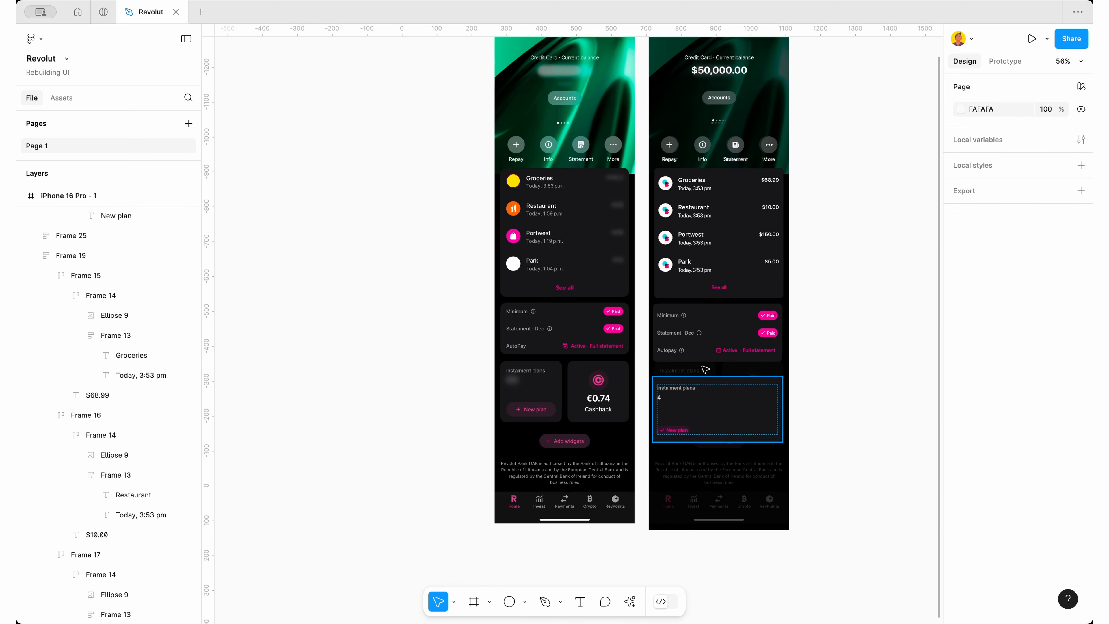
scroll(703, 161, "up", 3)
left_click(654, 143)
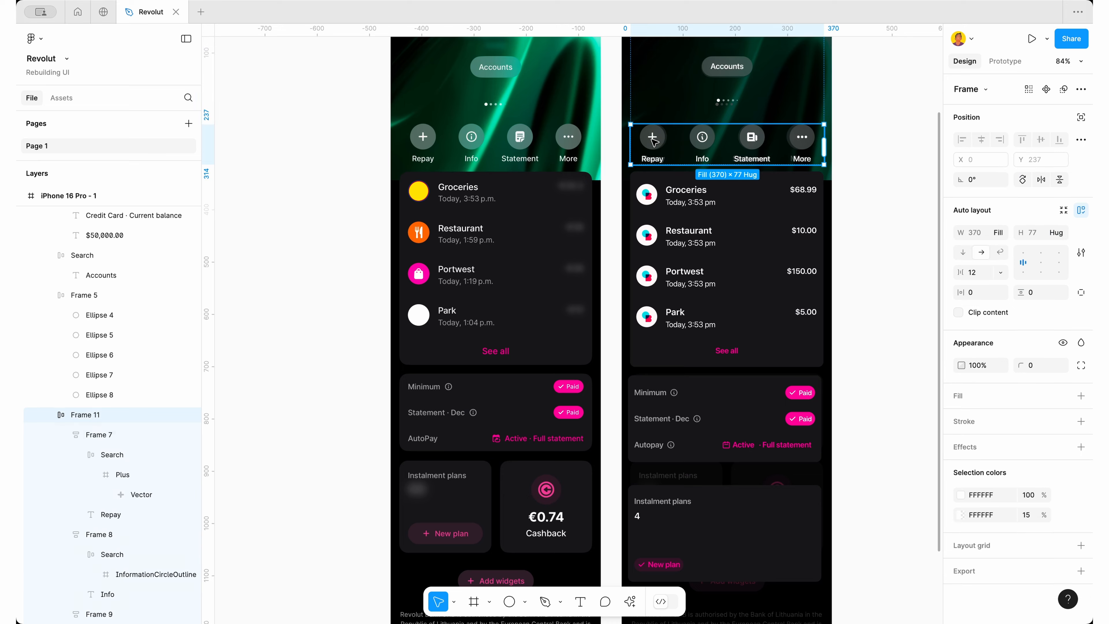
double_click(654, 142)
scroll(651, 525, "up", 4)
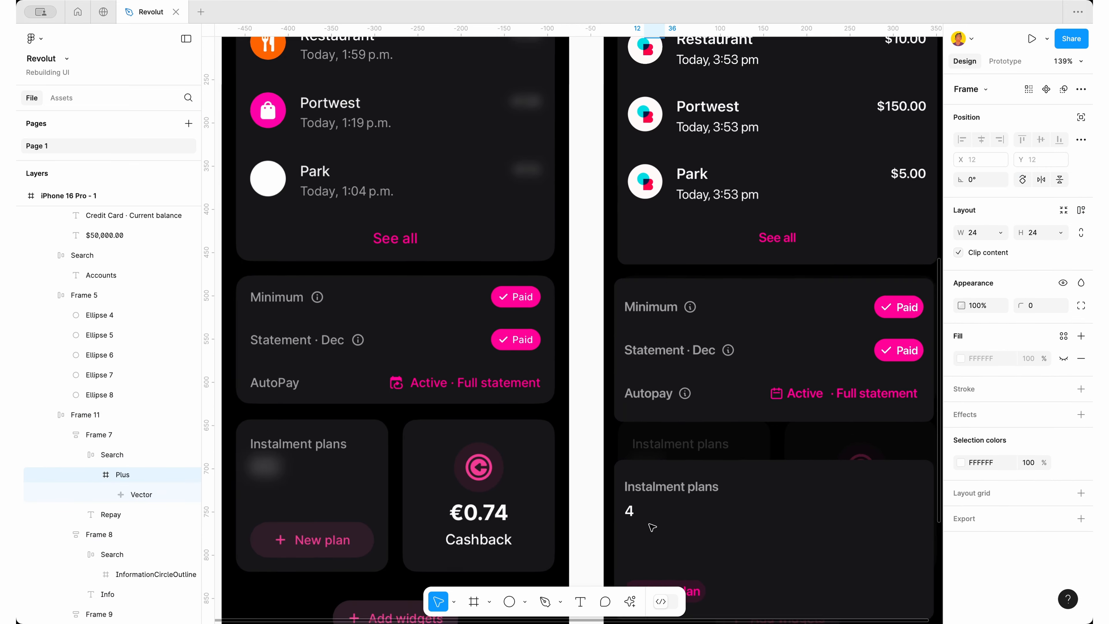
scroll(621, 517, "down", 2)
left_click(641, 519)
left_click(641, 520)
scroll(640, 519, "up", 3)
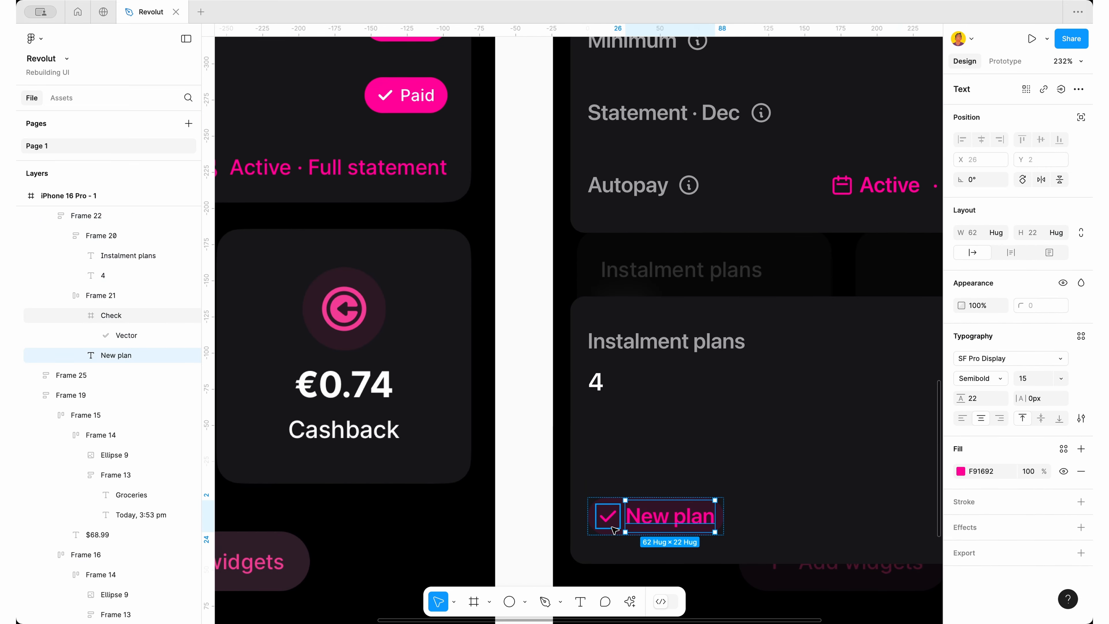
double_click(610, 523)
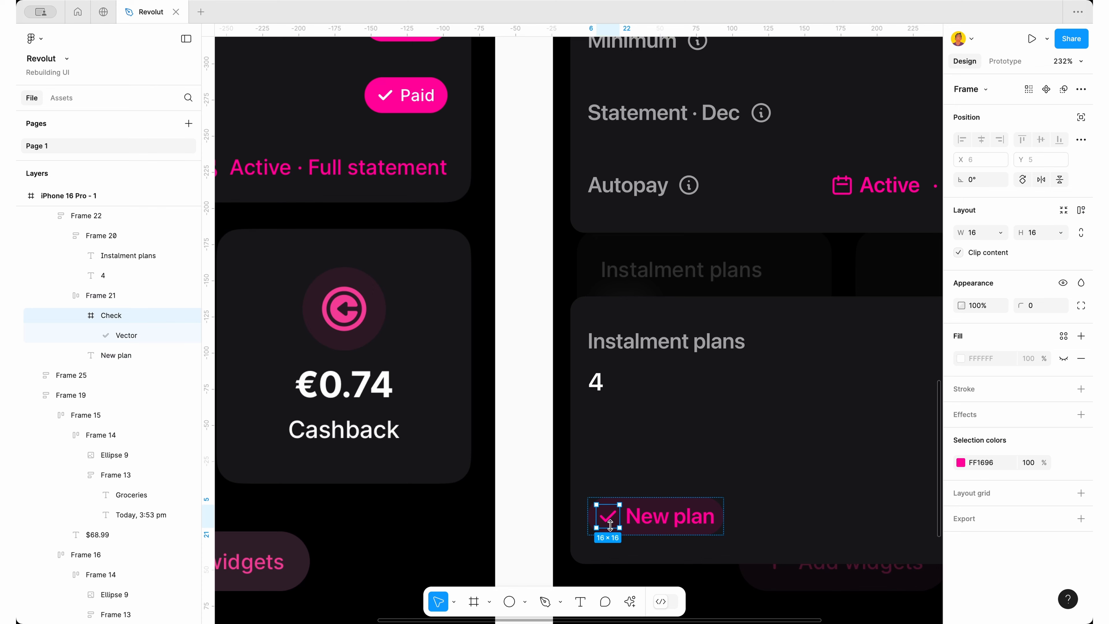
key("super+shift+r")
Scale the plus icon in the New plan pill proportionally to 20 × 20
key("k")
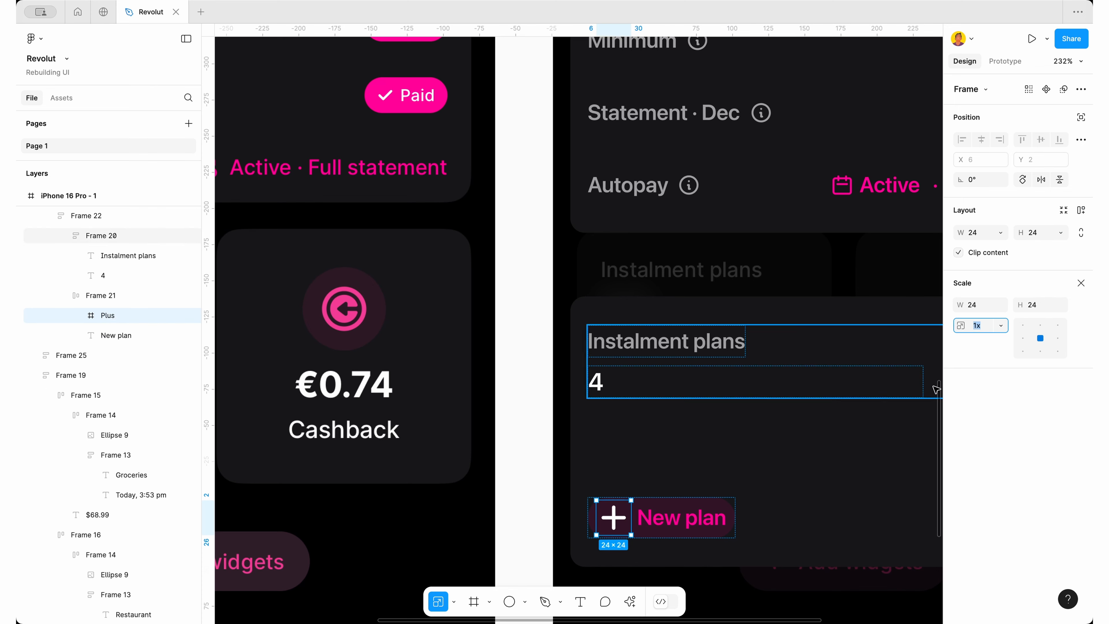
left_click(978, 305)
type("2")
key("Return")
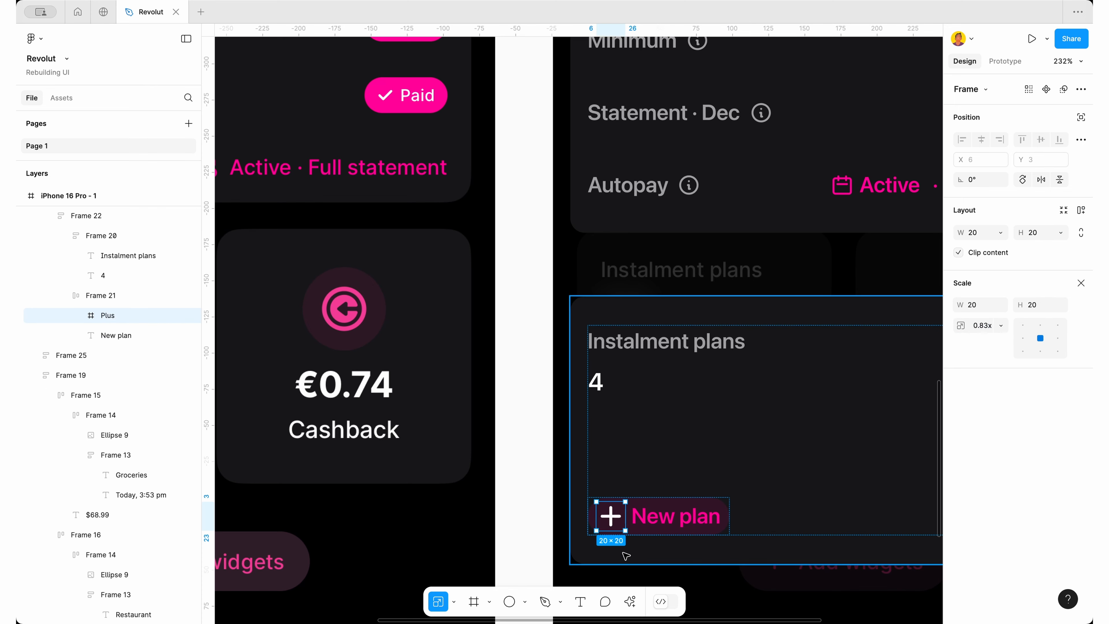
Copy the "New plan" text's fill color F91692 and apply it to the plus icon beside it
left_click(676, 520)
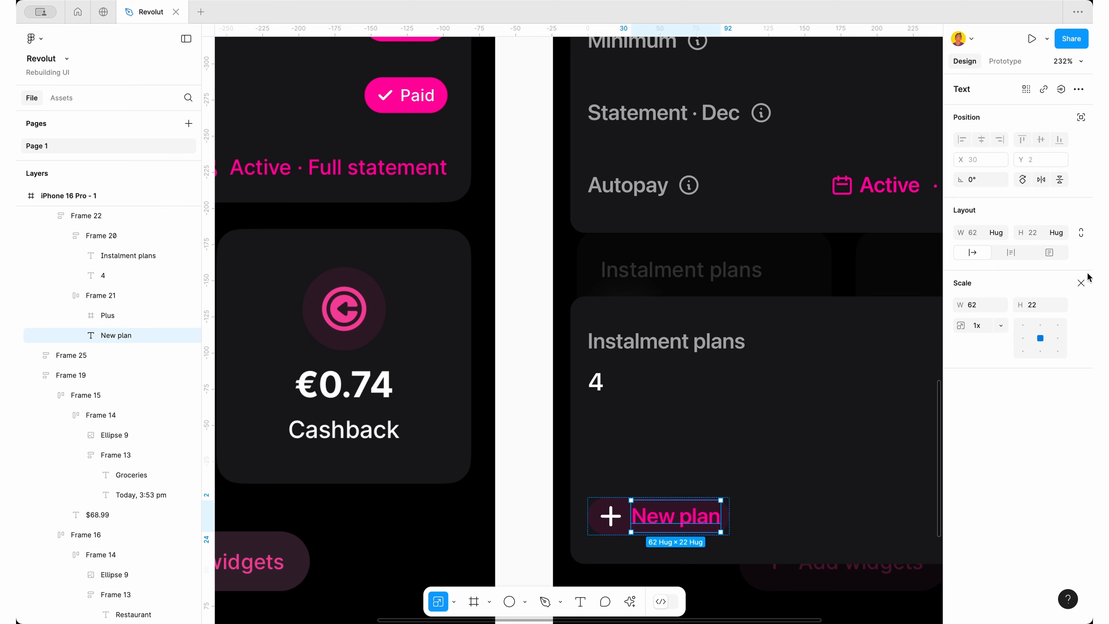
key("v")
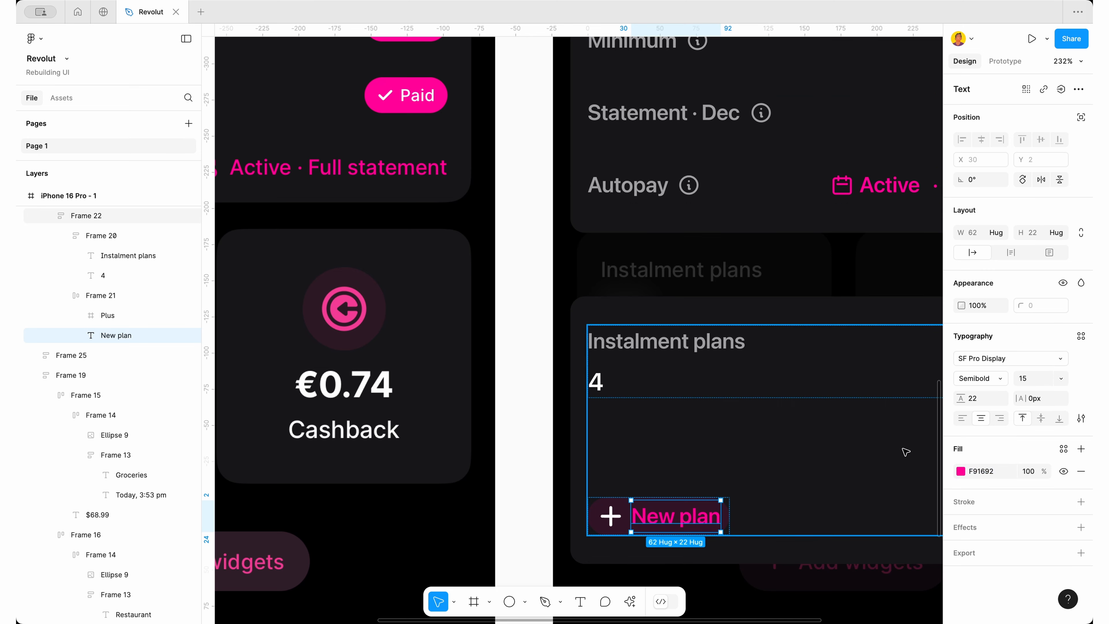
left_click(982, 471)
key("ctrl+c")
left_click(607, 520)
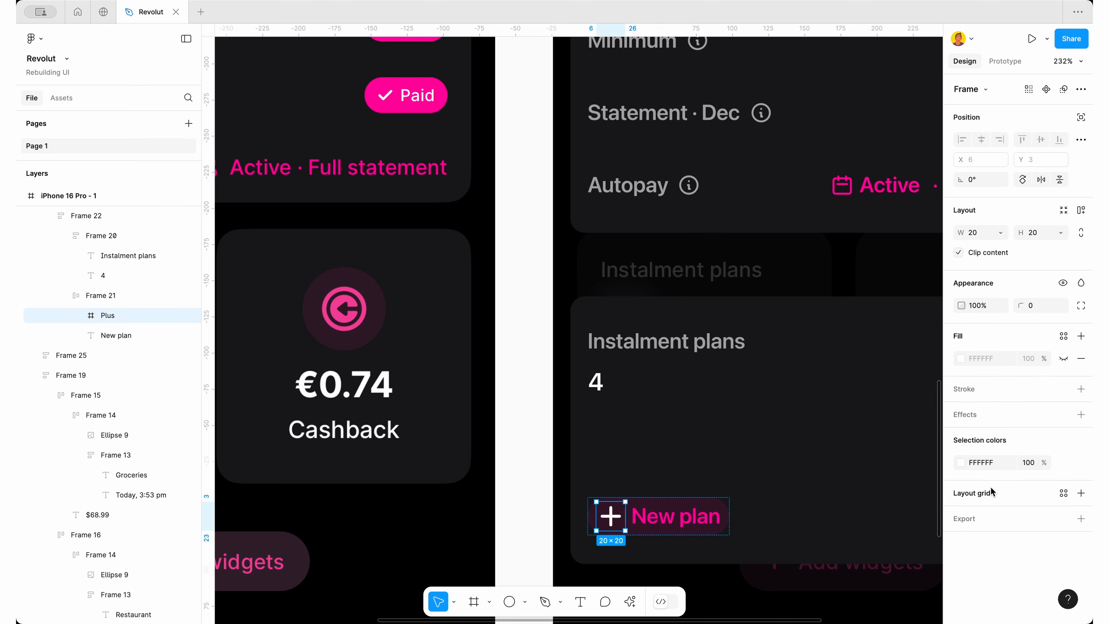
left_click(977, 463)
key("ctrl+v")
key("Return")
key("Escape")
Set the New plan pill's vertical padding to 6
scroll(638, 491, "down", 5)
left_click(643, 493)
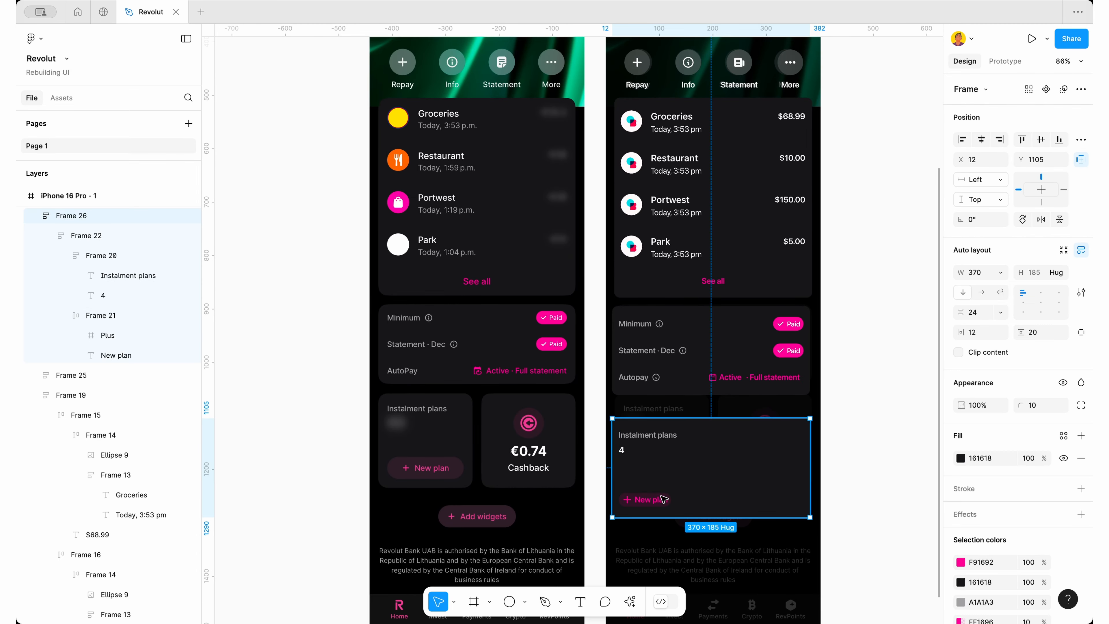
left_click(664, 498)
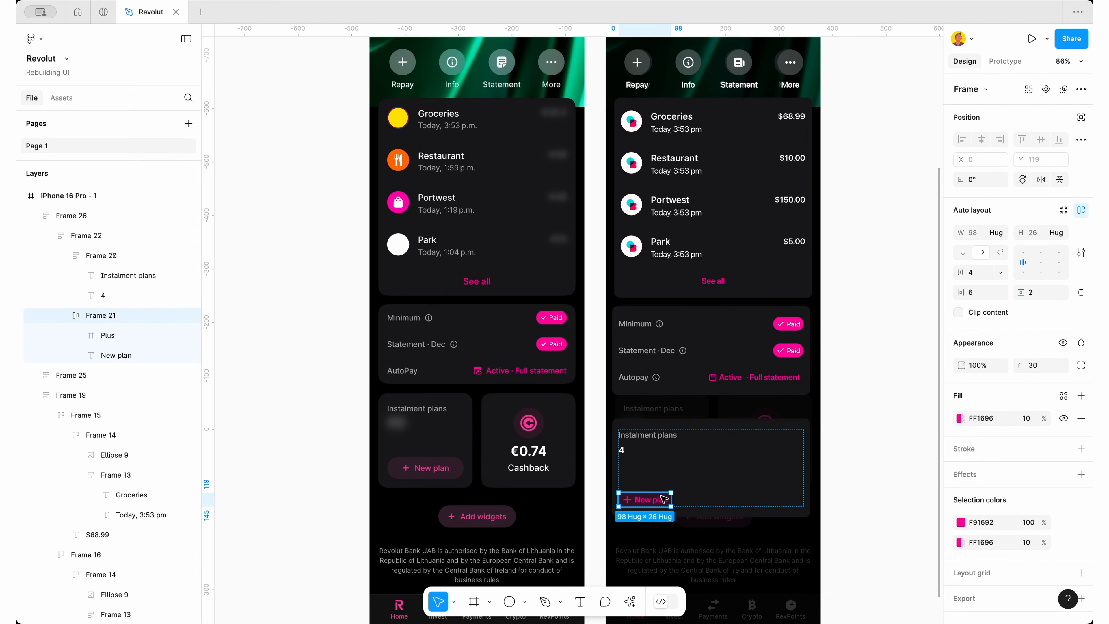
left_click(1035, 292)
type("6")
key("Return")
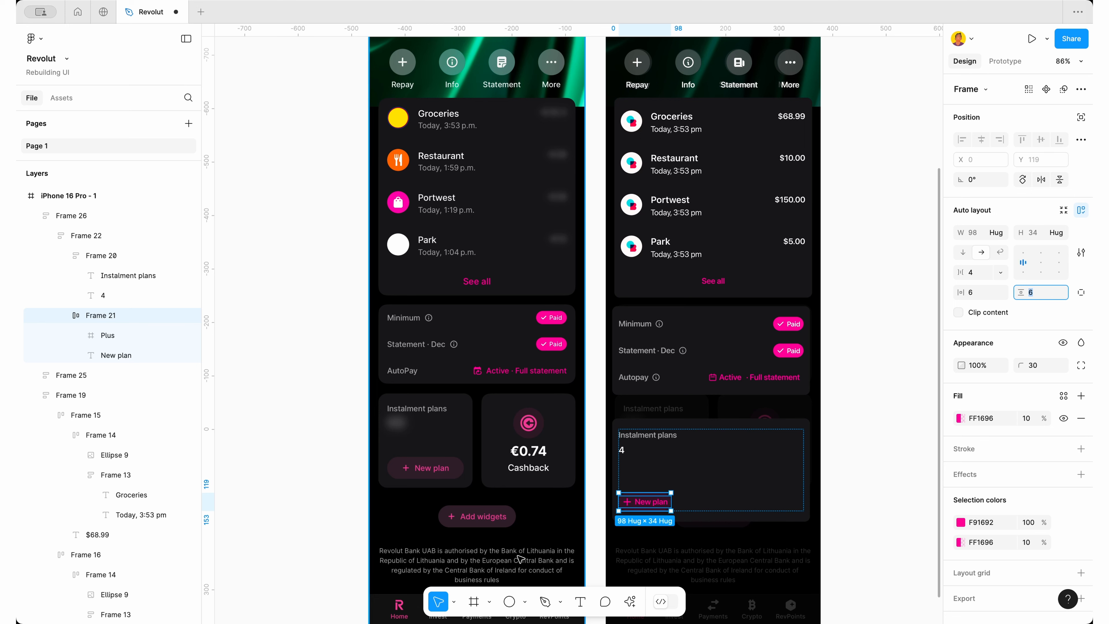
Collapse Frame 20 in the layer list and rename the New plan pill's frame to "Button"
left_click(66, 255)
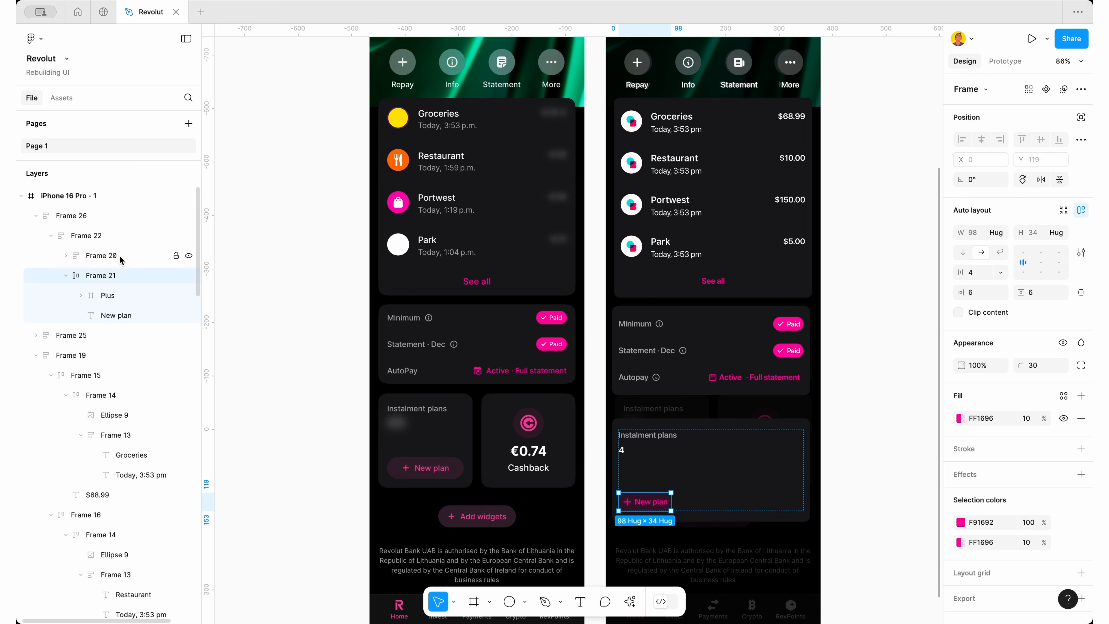
left_click(65, 236)
double_click(655, 503)
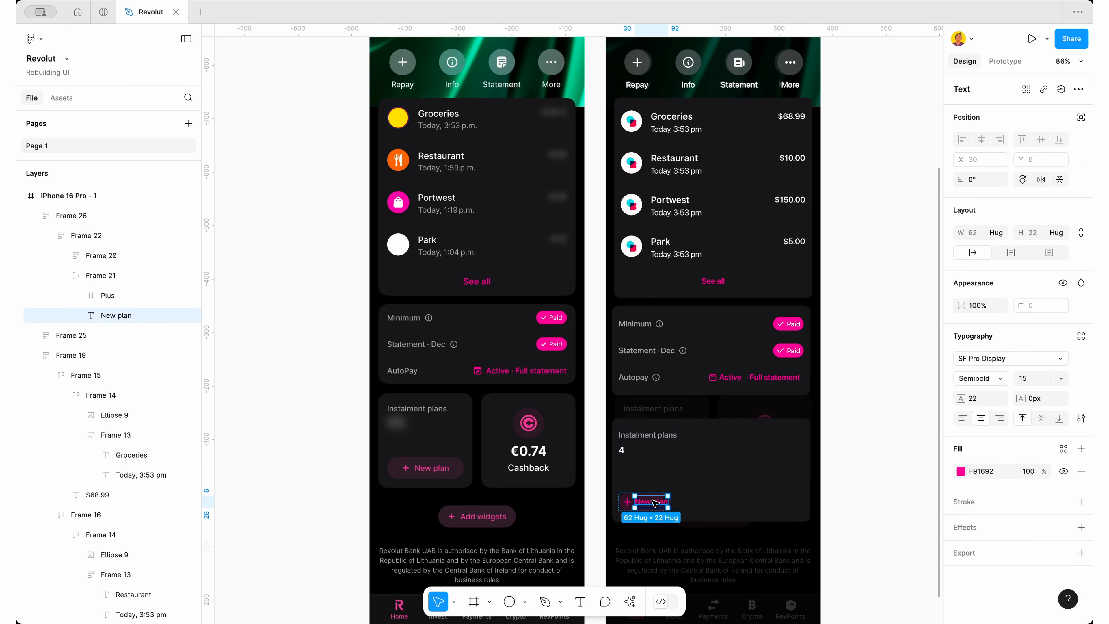
left_click(73, 279)
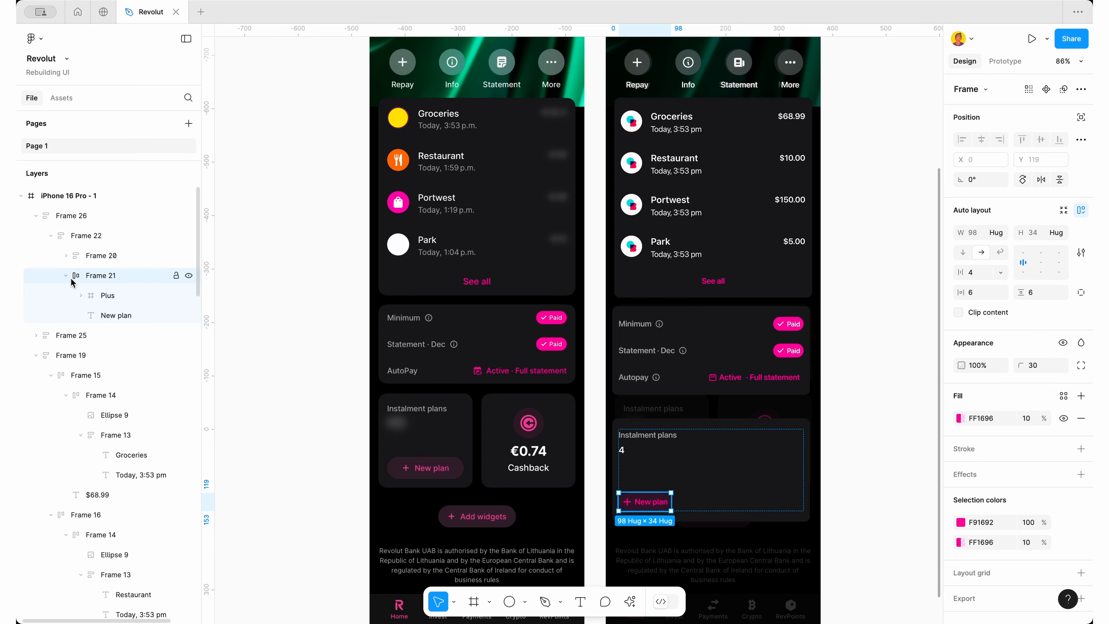
double_click(101, 276)
type("Button")
key("Return")
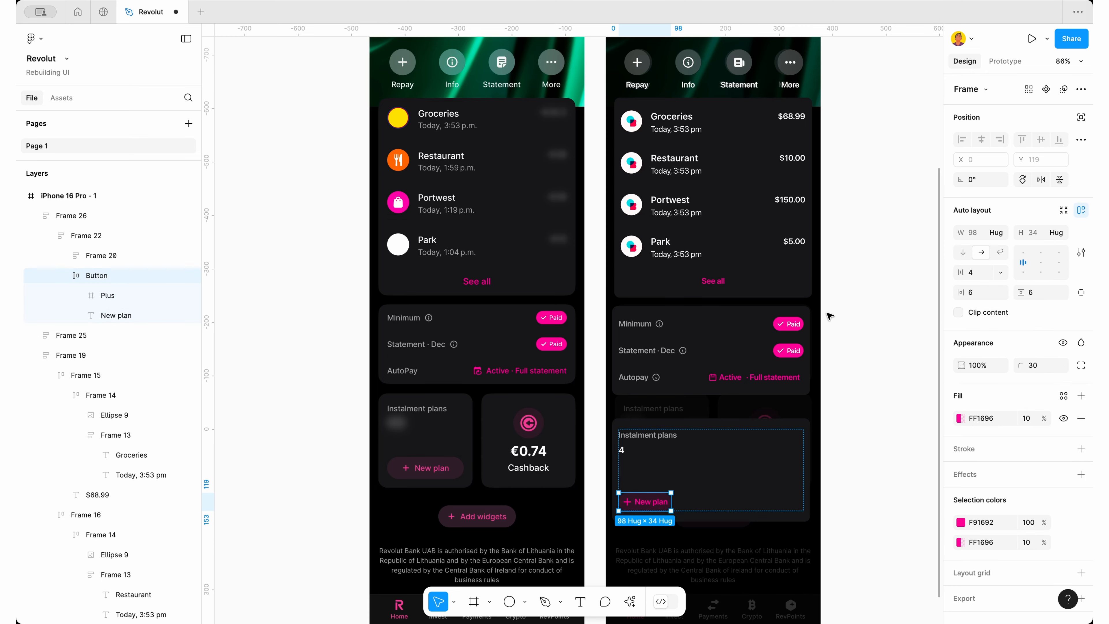
Set the New plan button's vertical padding to 10
scroll(693, 482, "up", 5)
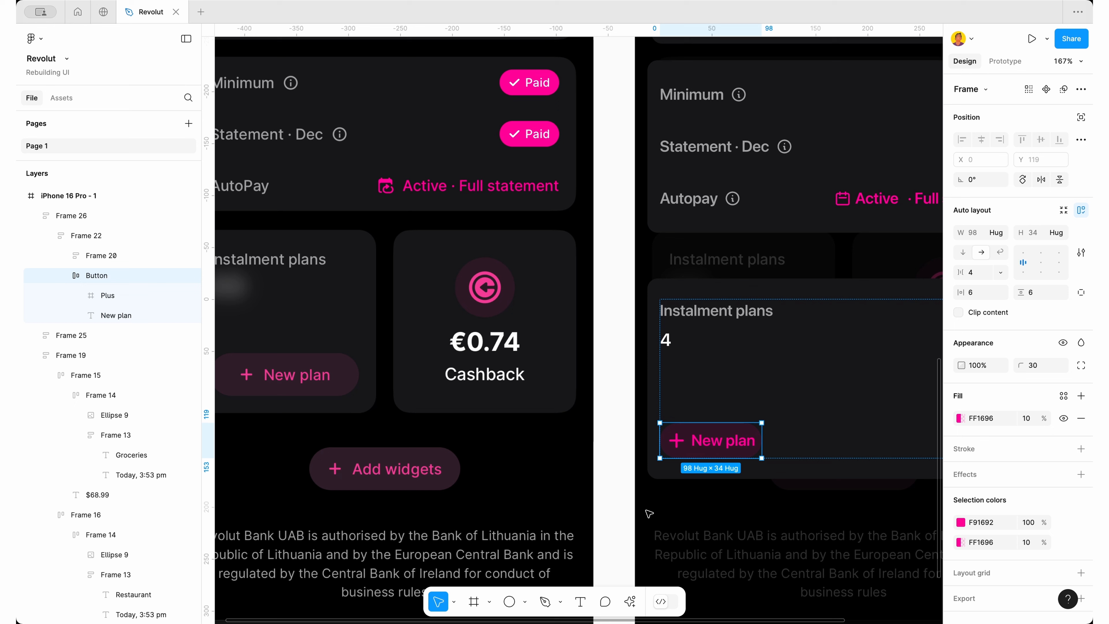
left_click(1038, 295)
key("Up")
key("Up")
key("Up")
key("Up")
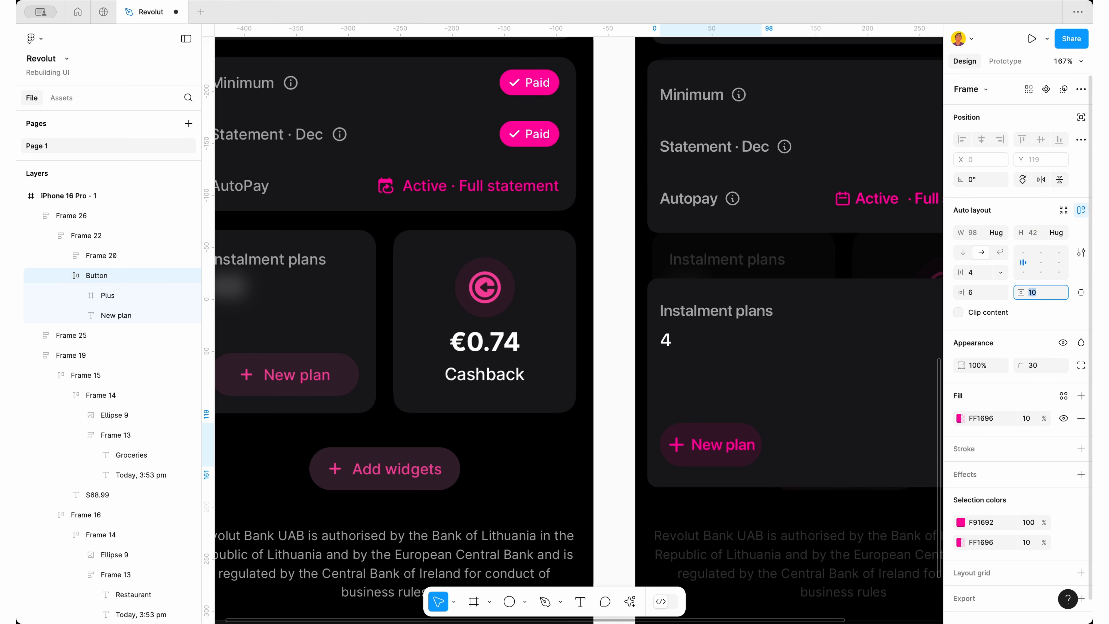
key("Up")
key("Up")
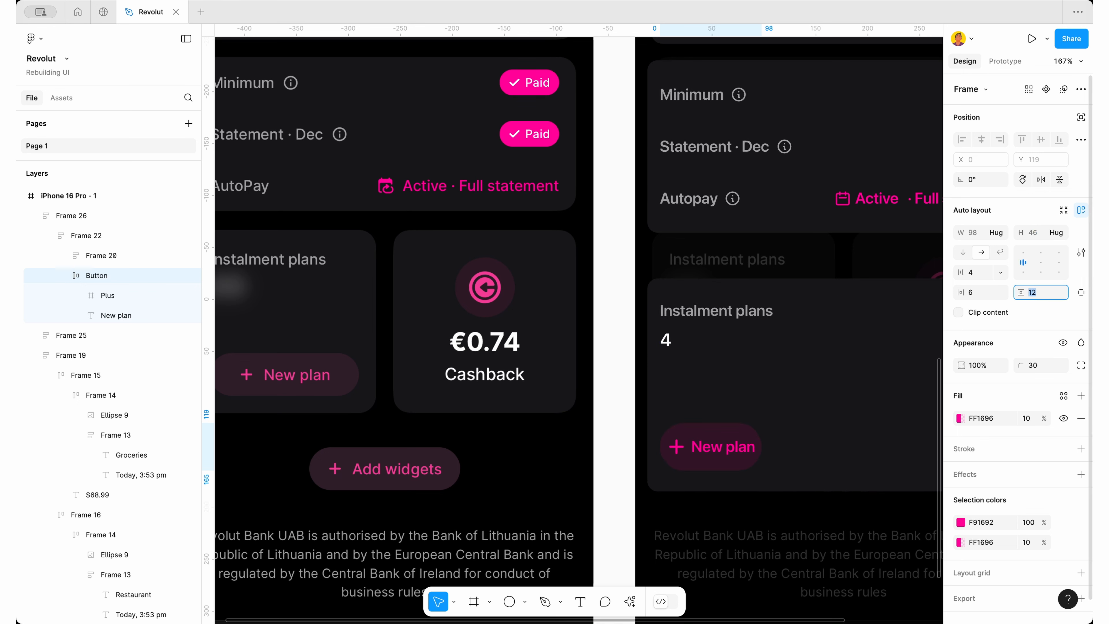
key("Up")
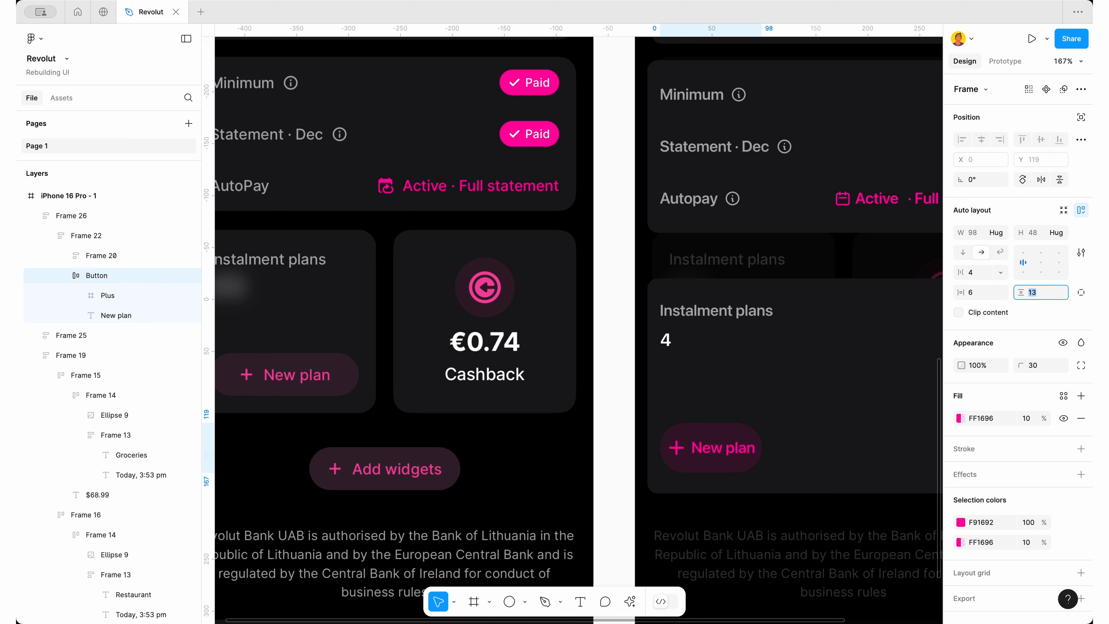
key("Down")
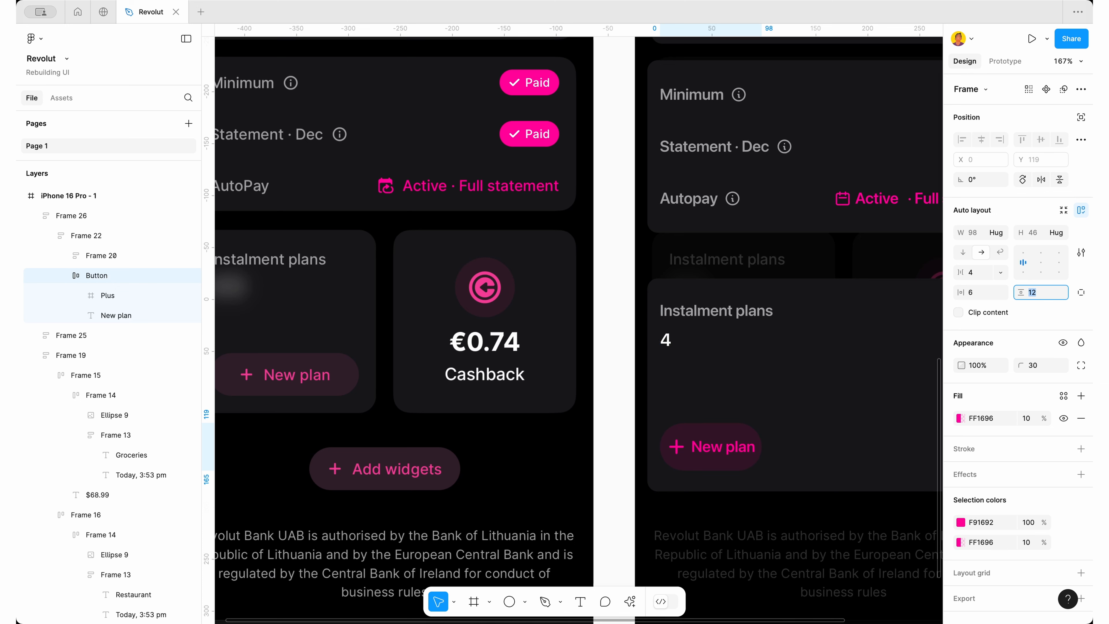
key("Down")
key("Down")
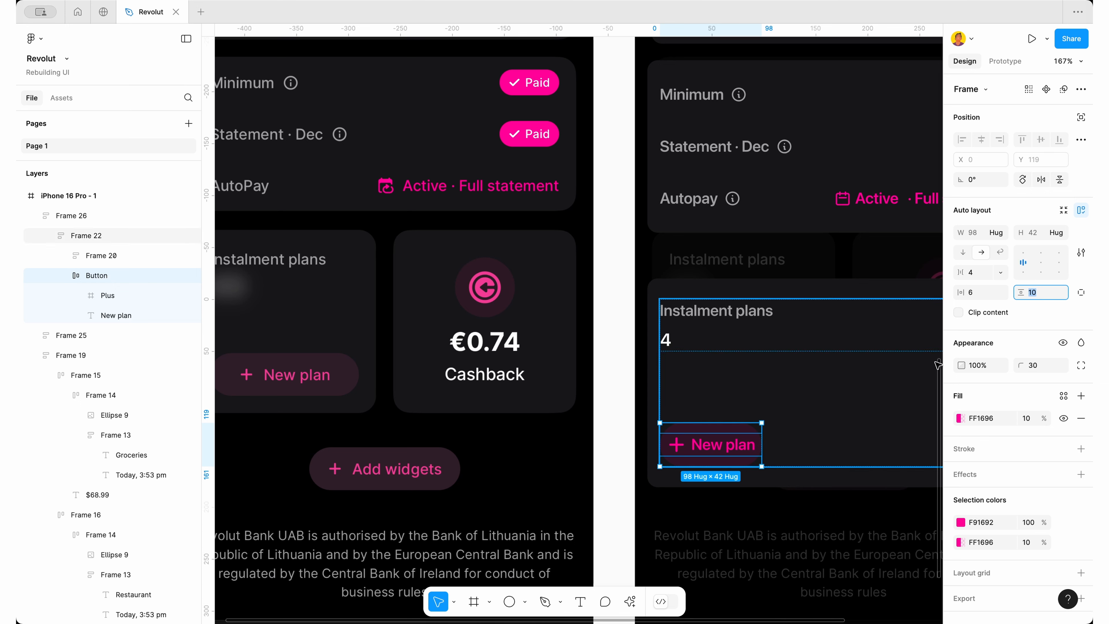
Set the New plan button's horizontal padding to 26
left_click(982, 292)
key("shift+Up")
key("shift+Up")
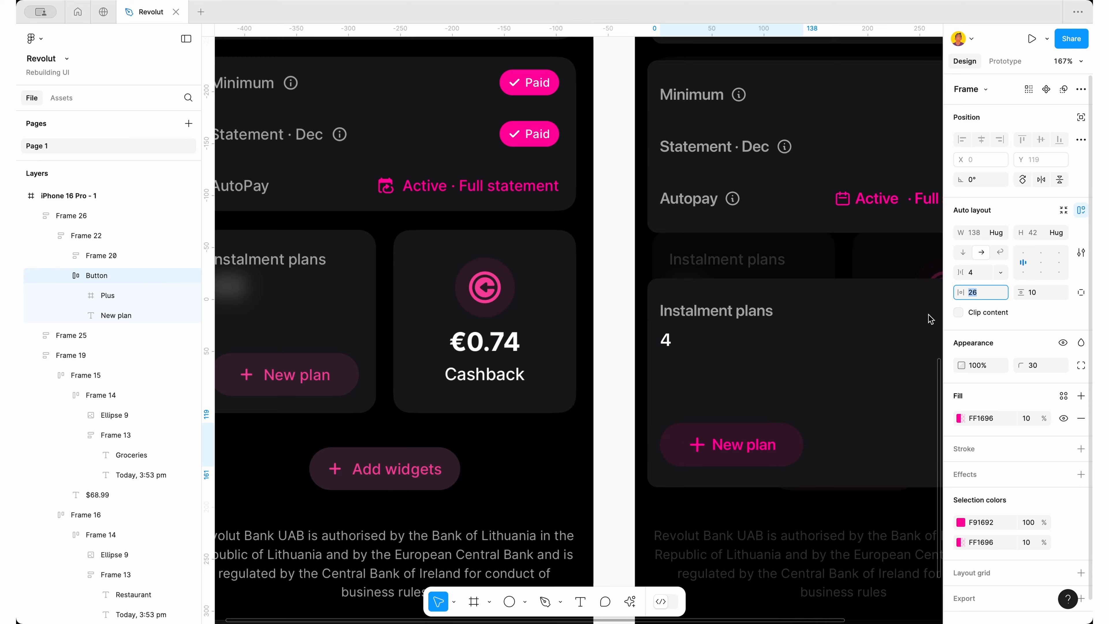
Set the vertical spacing between the Instalment plans text and the New plan button to 15
scroll(606, 424, "down", 5)
scroll(646, 413, "right", 2)
left_click(690, 399)
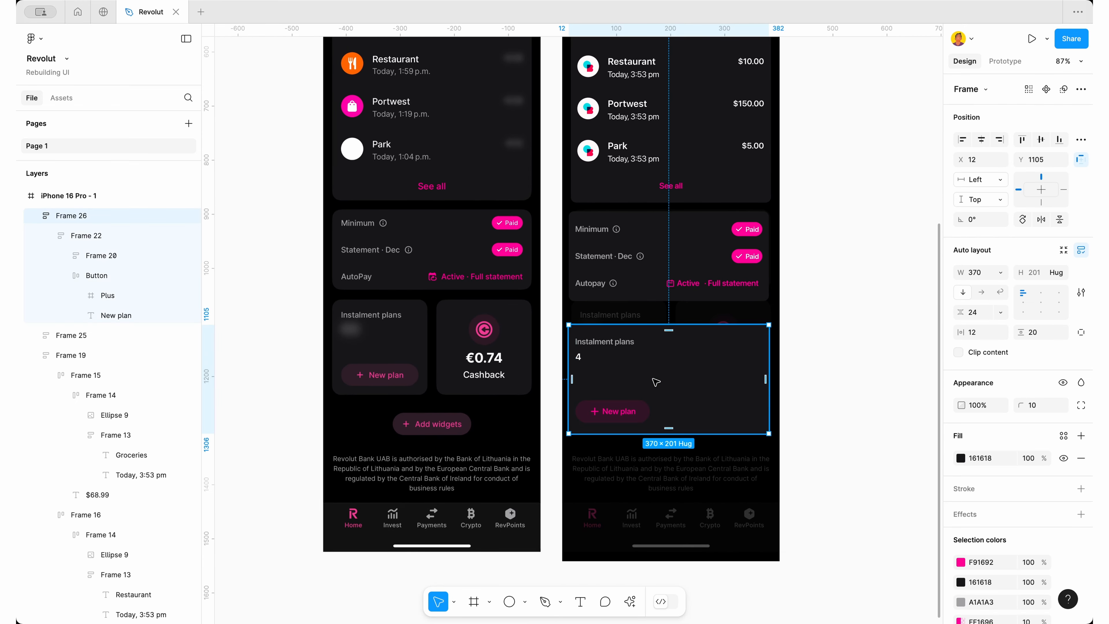
double_click(718, 391)
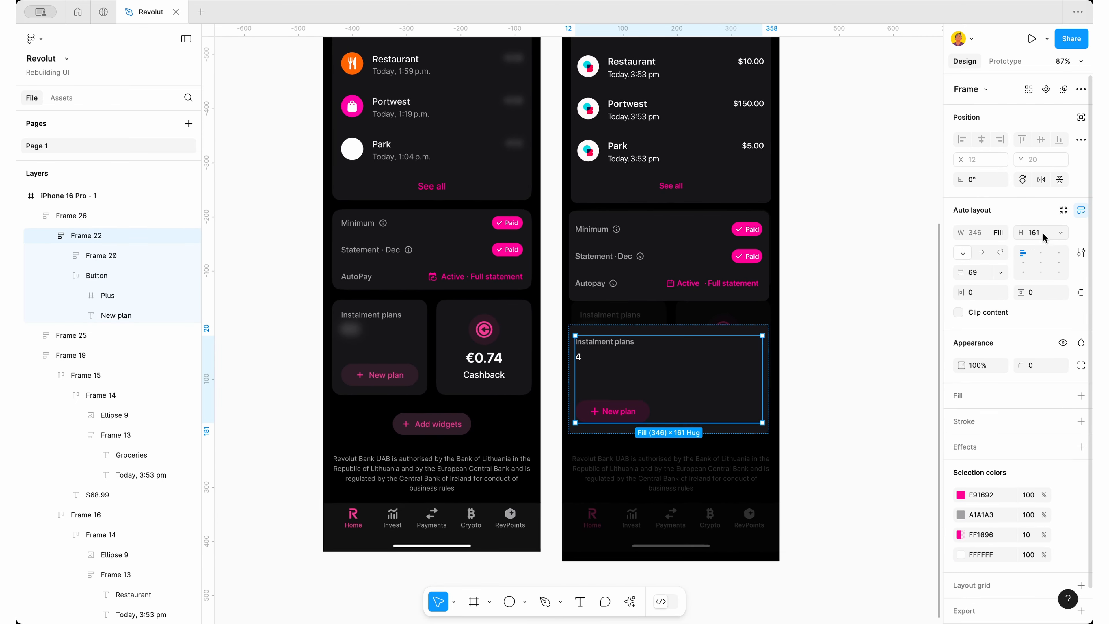
left_click(1054, 233)
left_click(594, 375)
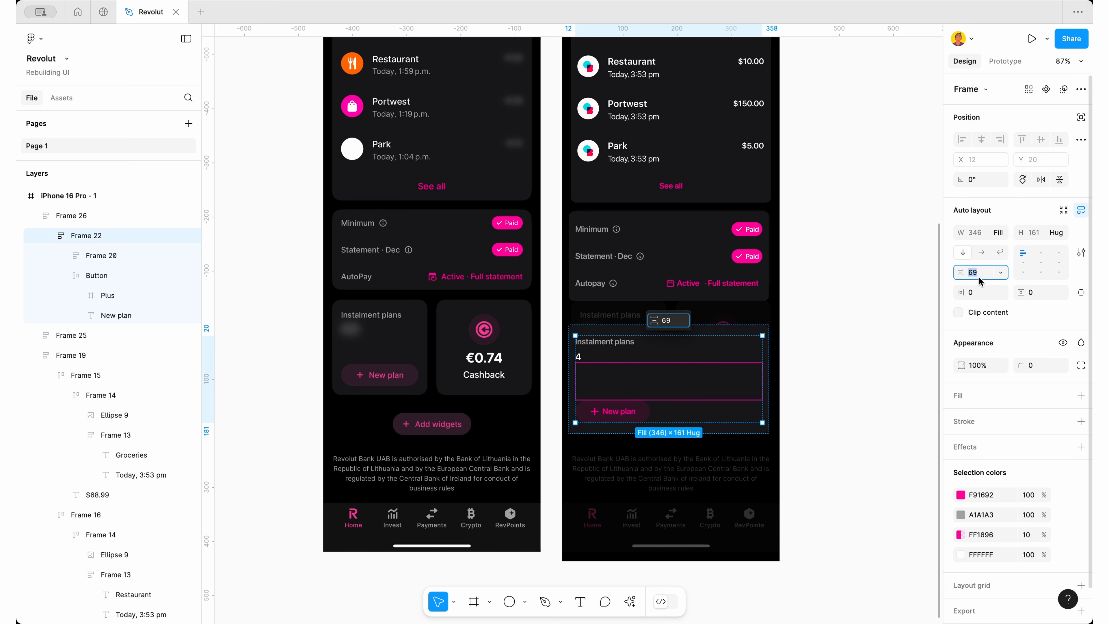
key("shift+Down")
key("shift+Down")
key("shift+Down")
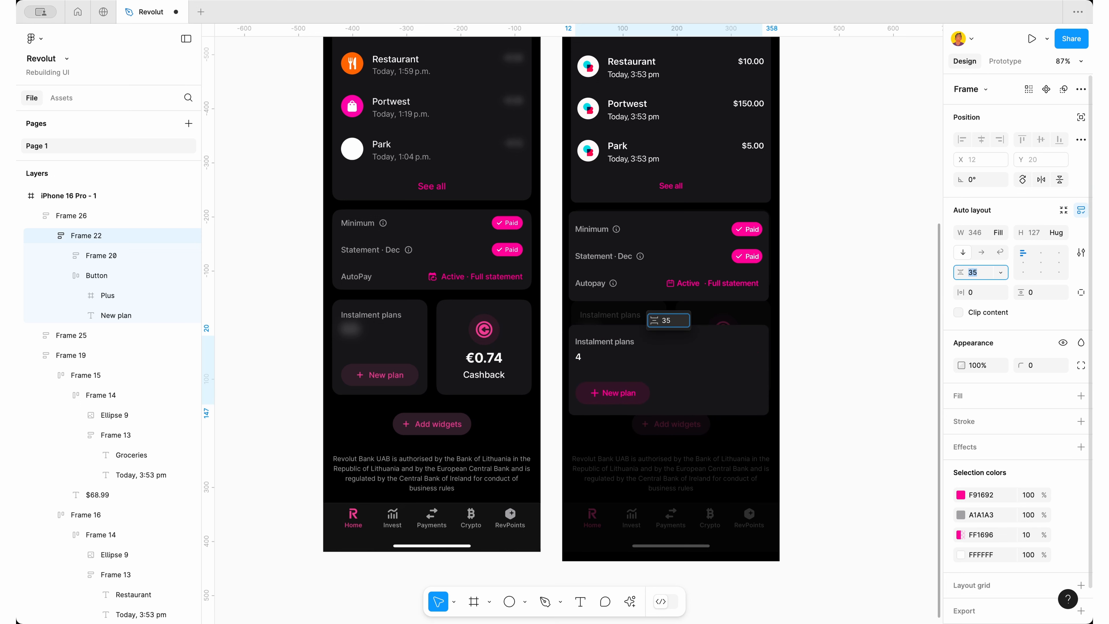
key("shift+Down")
key("shift+Down")
key("shift+Down")
key("shift+Down")
key("shift+Up")
key("shift+Up")
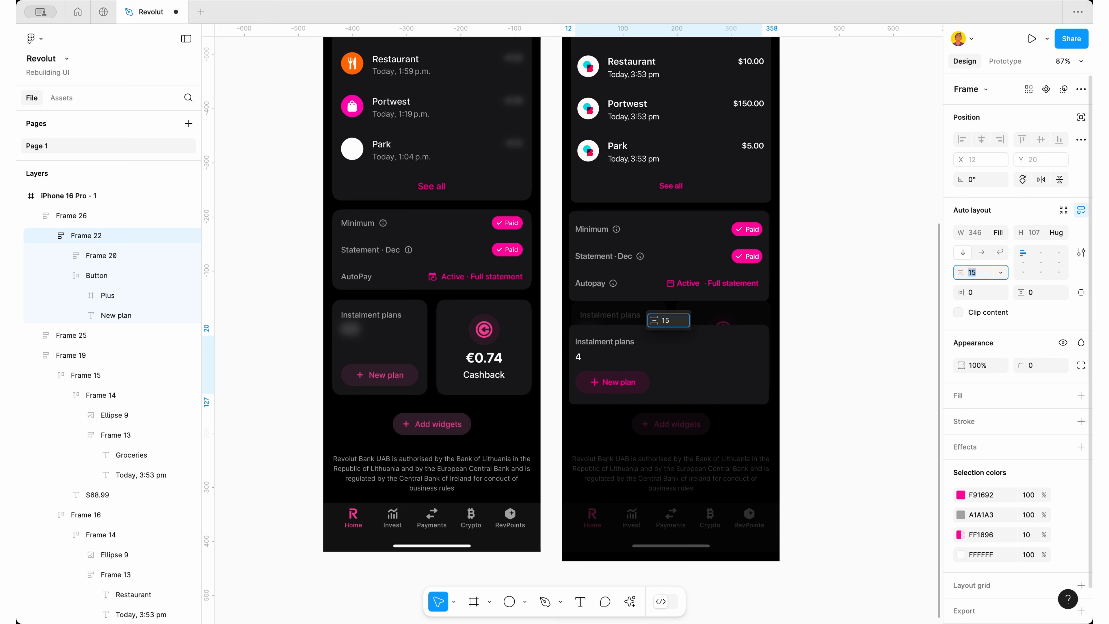
key("Escape")
key("Escape")
Move the Instalment plans card up to X 12, Y 1069 and narrow it to a width of 182
mouse_move(700, 379)
left_mouse_down()
mouse_move(770, 373)
mouse_move(705, 364)
left_mouse_up()
left_click_drag(770, 344, 668, 346)
scroll(541, 313, "up", 5)
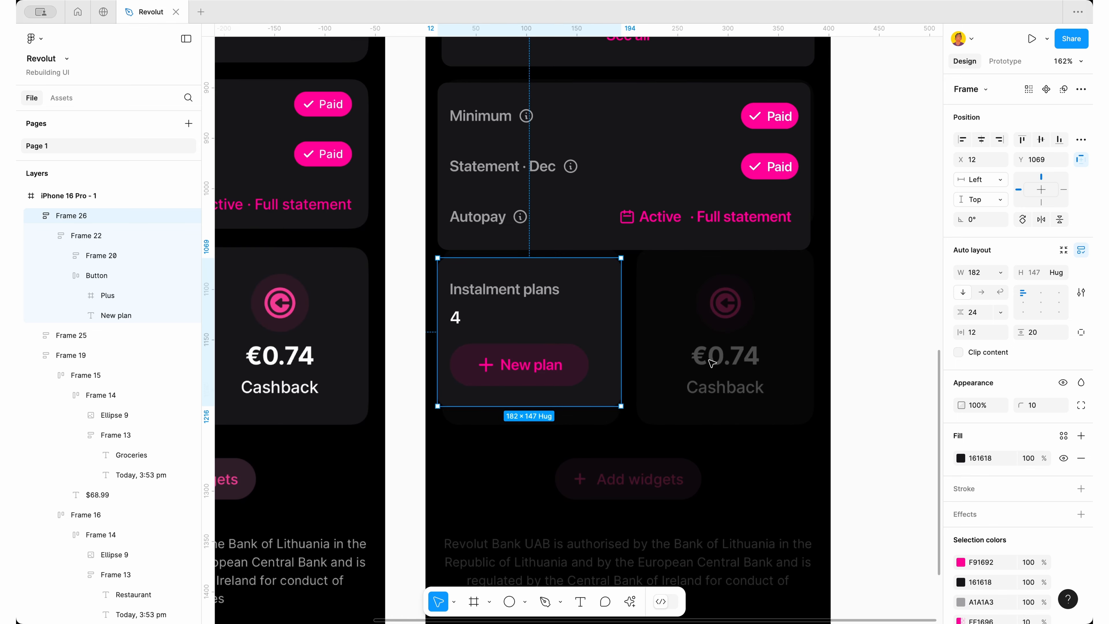
Duplicate the Instalment plans card to its right and wrap both cards in a horizontal auto layout
left_click_drag(528, 351, 738, 352)
left_click(587, 349, "shift")
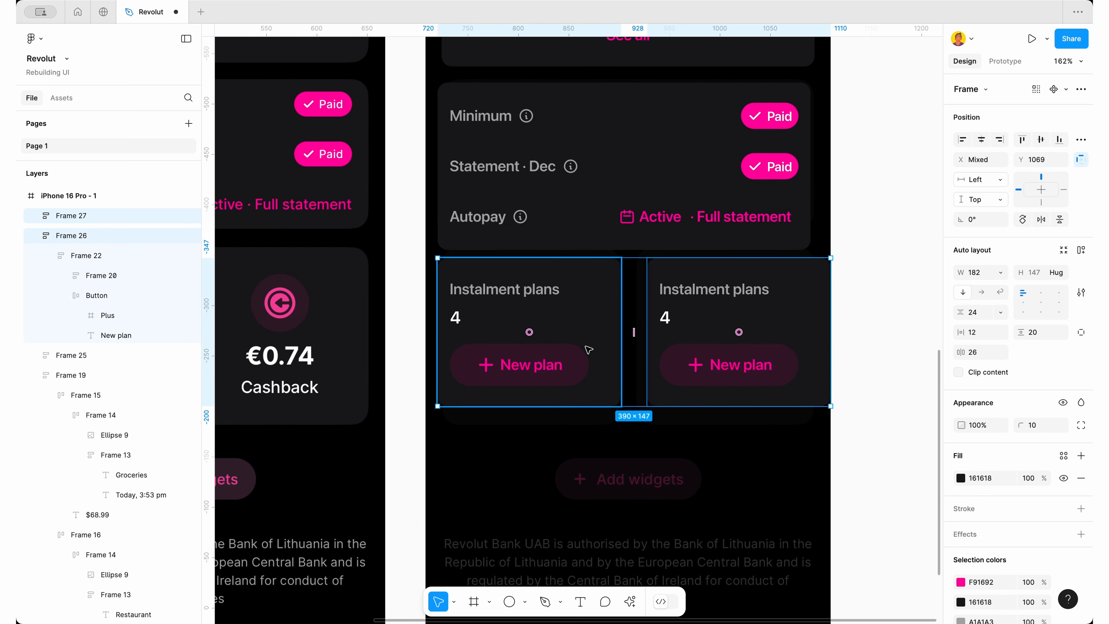
key("shift+a")
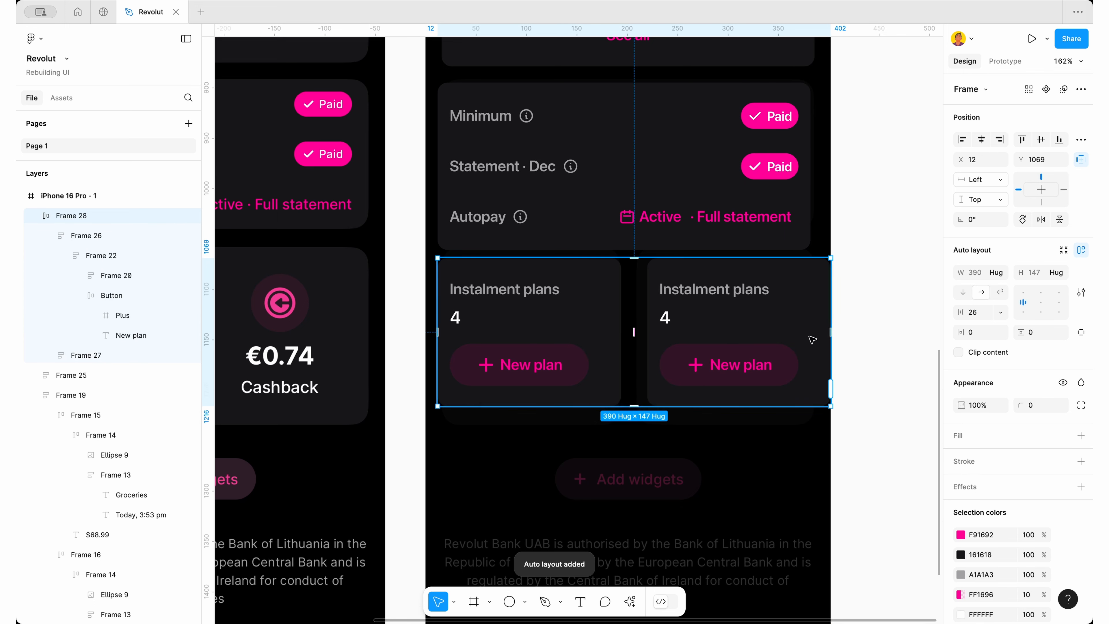
Set the spacing between the two cards to 16 and move the row to X 6, Y 1068
left_click(979, 313)
key("Down")
key("Down")
key("Down")
key("Down")
key("Down")
key("Down")
key("Down")
key("Down")
key("Down")
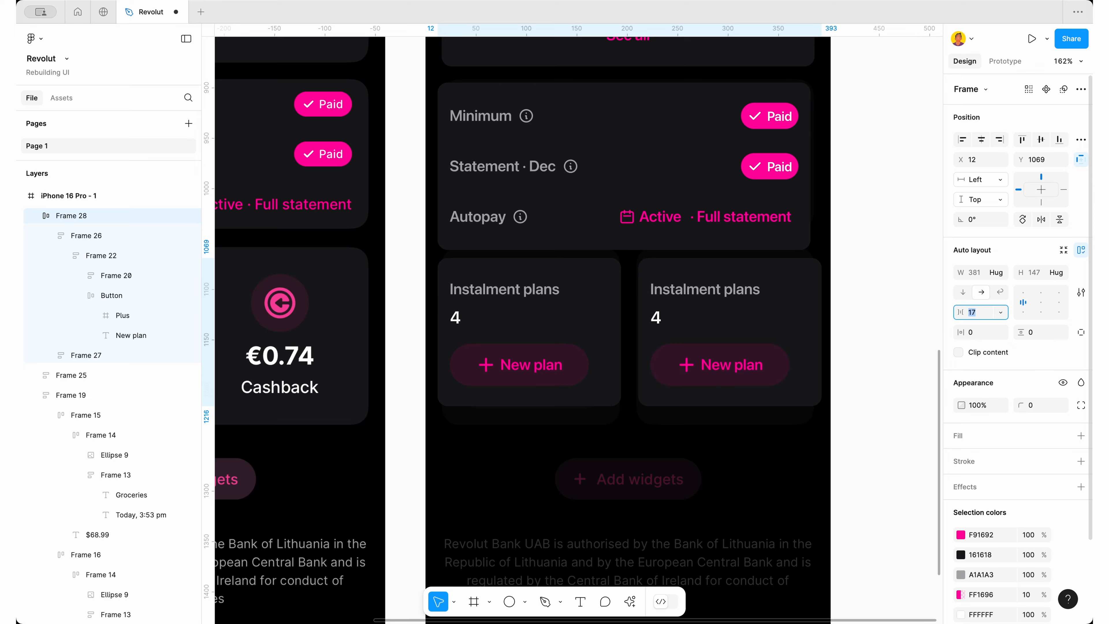
key("Down")
left_click(903, 356)
left_click_drag(683, 342, 678, 341)
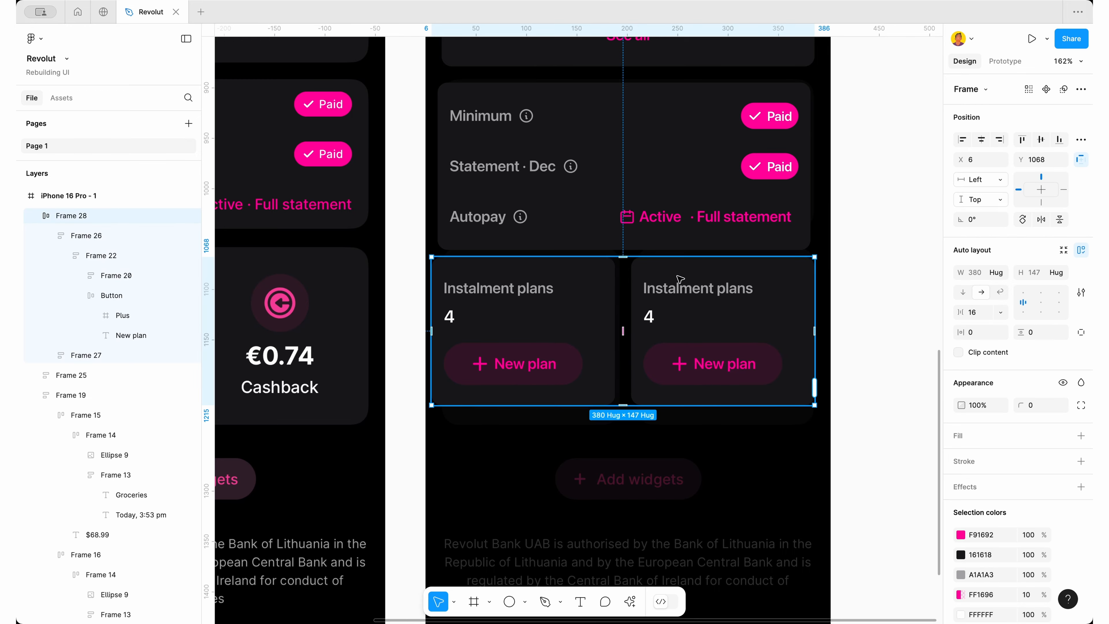
Check the width of the Minimum/Statement/Autopay card and set the two-card row to the same width, 370
left_click(676, 220)
scroll(676, 220, "down", 10)
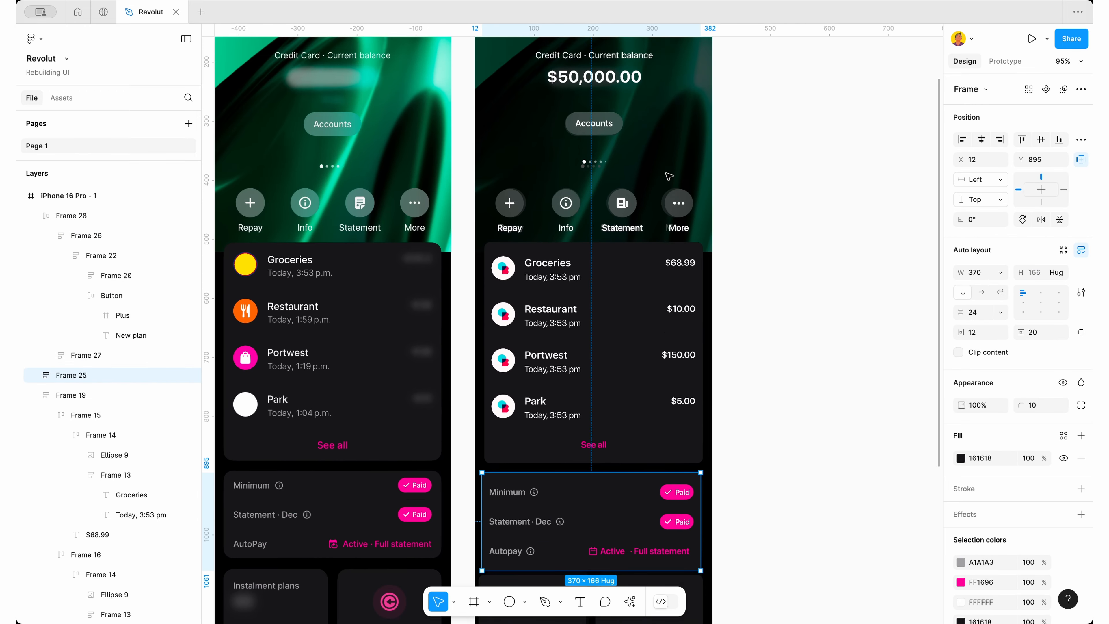
scroll(633, 227, "up", 1)
scroll(596, 281, "down", 3)
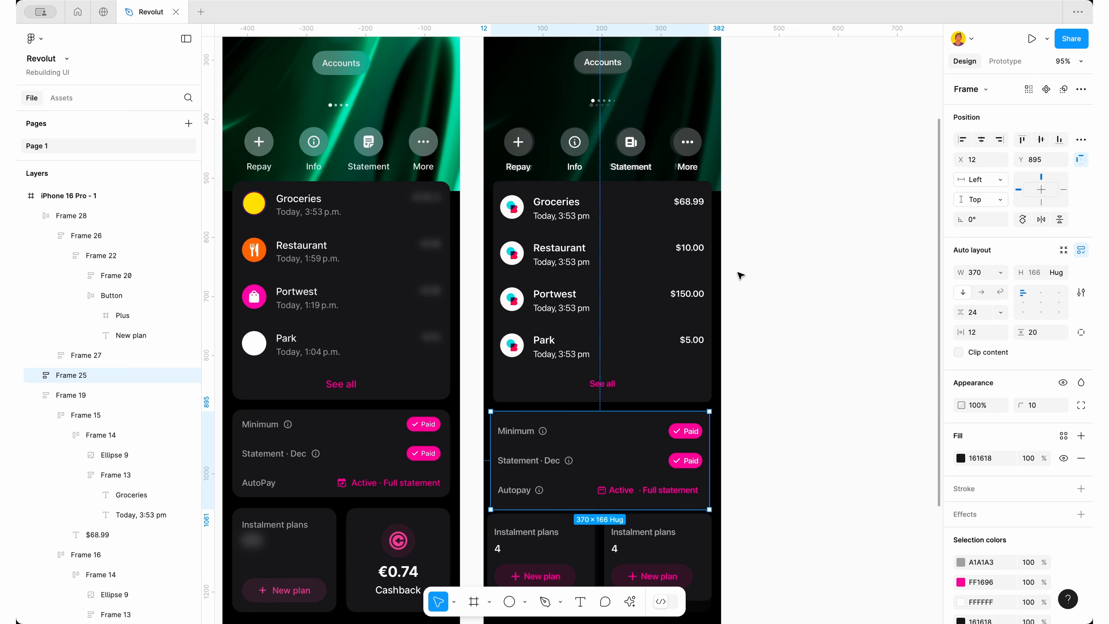
scroll(741, 276, "down", 2)
left_click(626, 484)
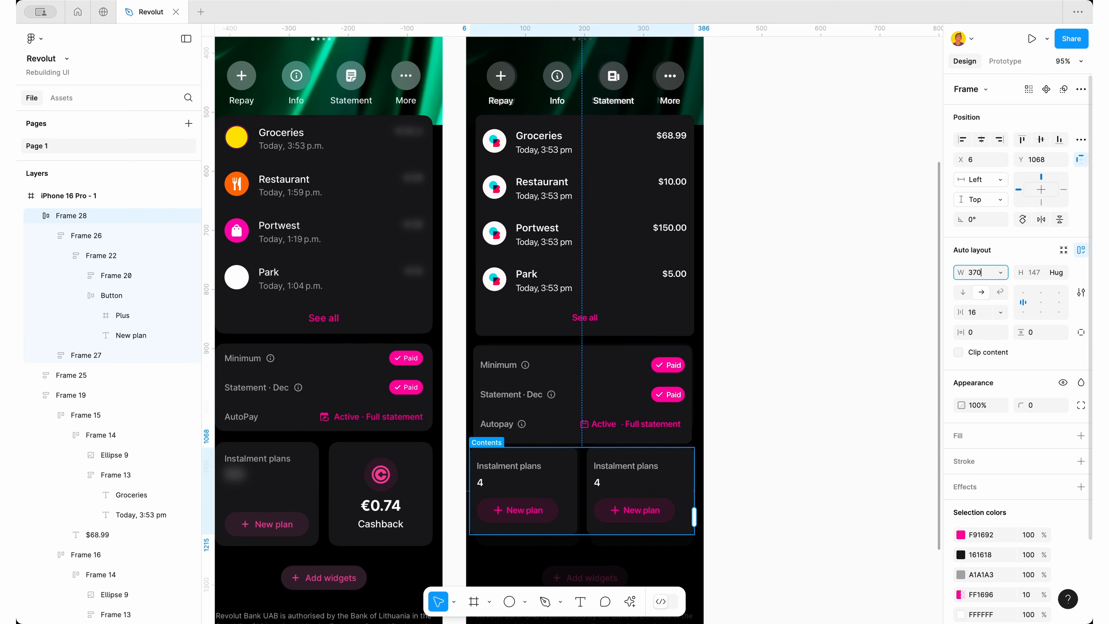
Set the width of both Instalment plans cards to fill their row
scroll(491, 427, "down", 2)
scroll(490, 427, "up", 5)
left_click(492, 430)
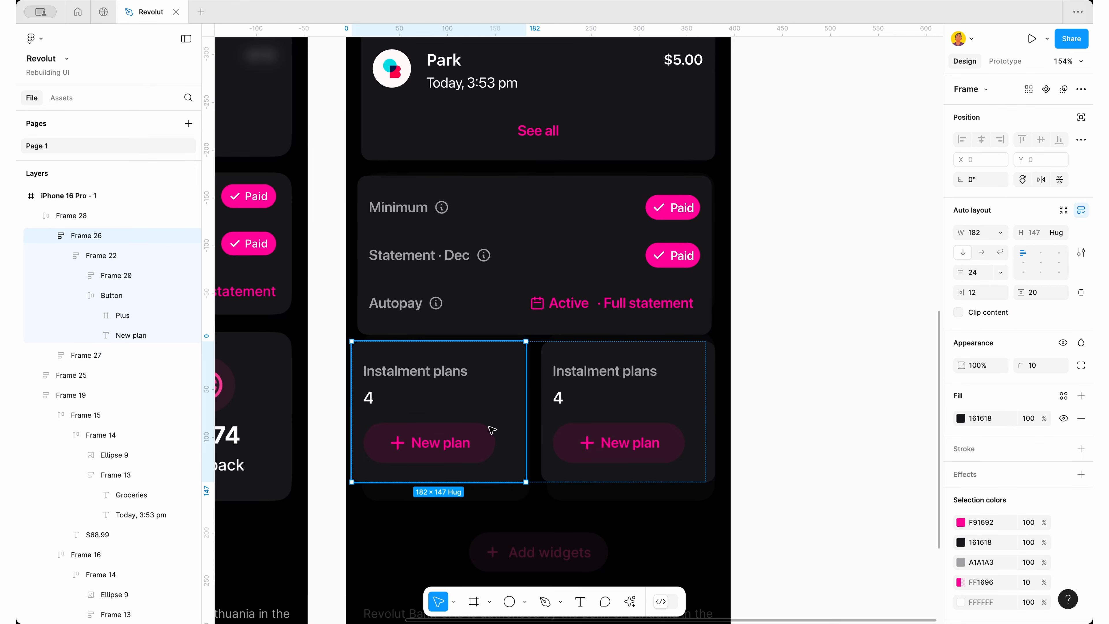
left_click(587, 399, "shift")
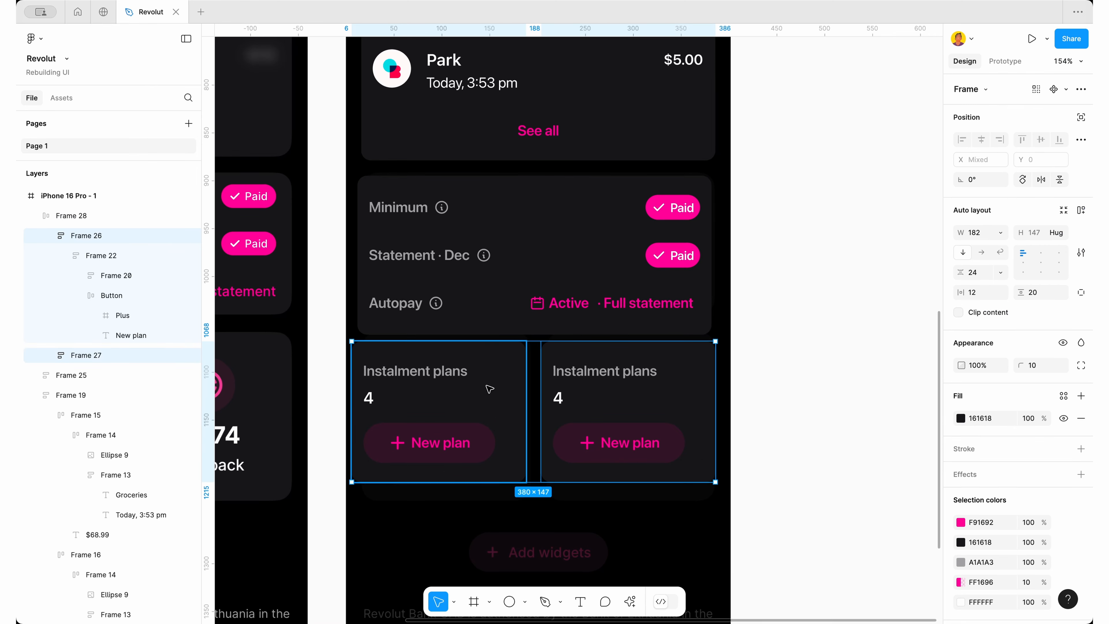
left_click(1001, 233)
left_click(1004, 258)
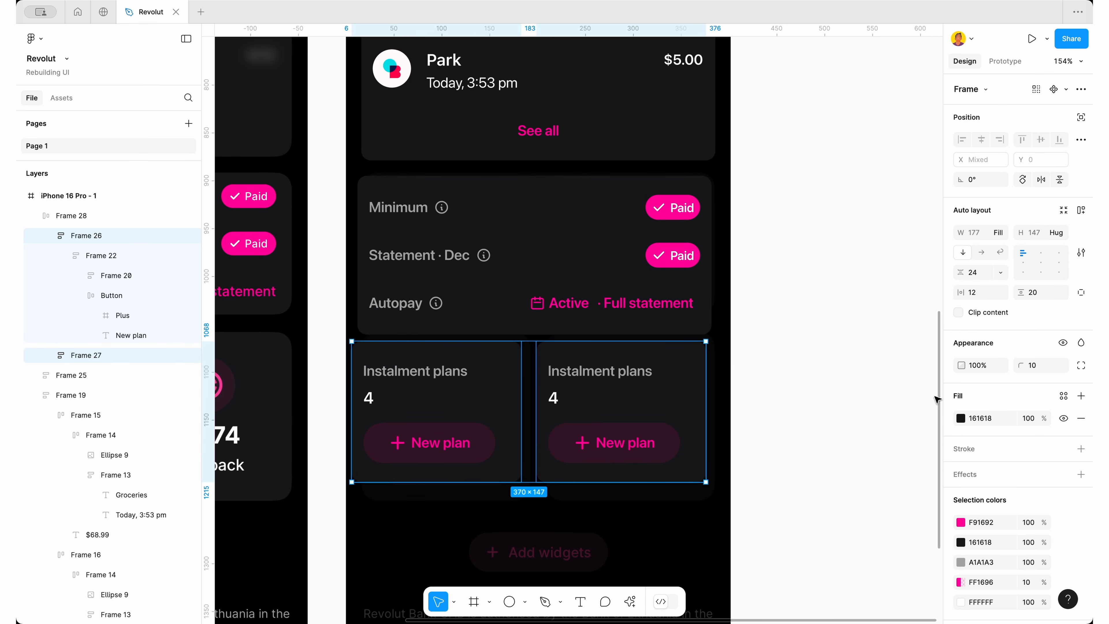
Move the two-card row to X 15, Y 1071, over the reference cards
left_click(848, 399)
left_click(598, 389)
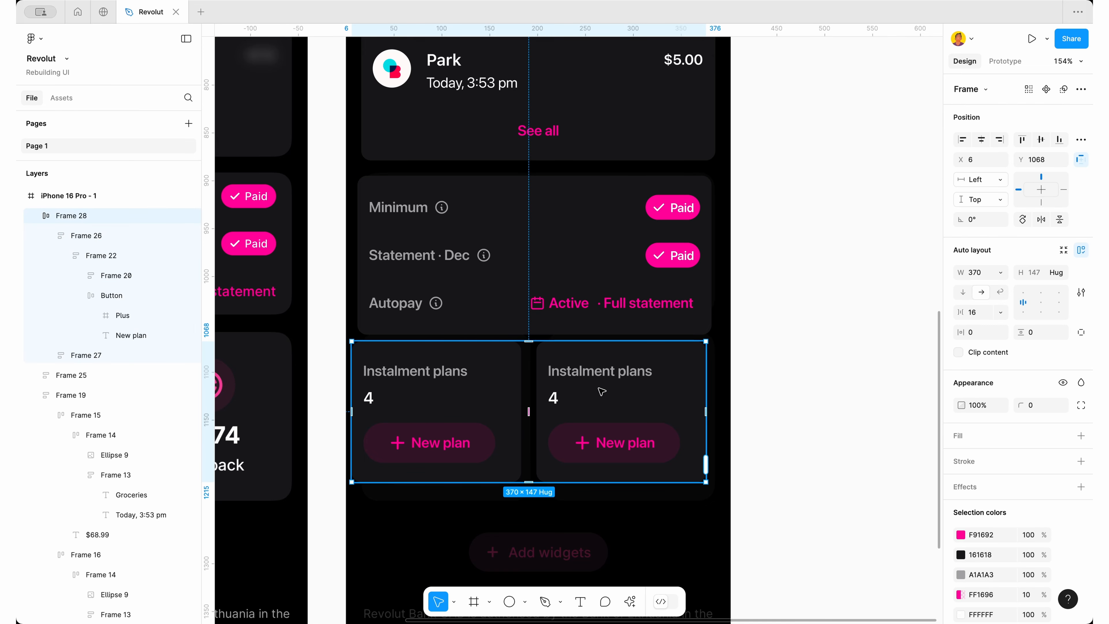
left_click_drag(602, 391, 606, 394)
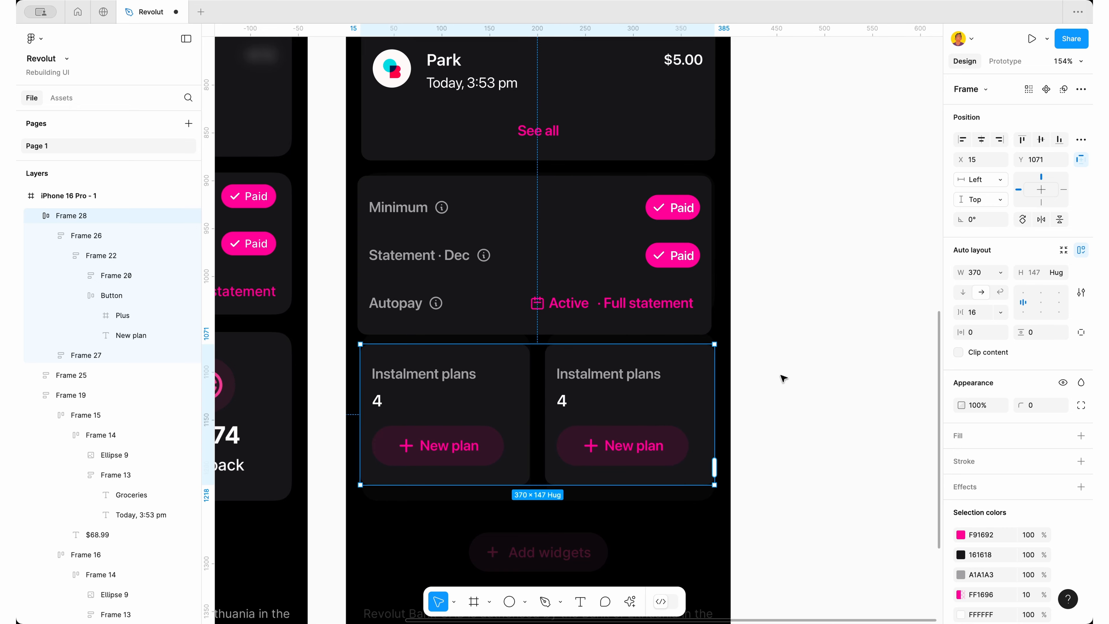
scroll(798, 378, "down", 3)
scroll(798, 378, "left", 1)
scroll(736, 386, "up", 2)
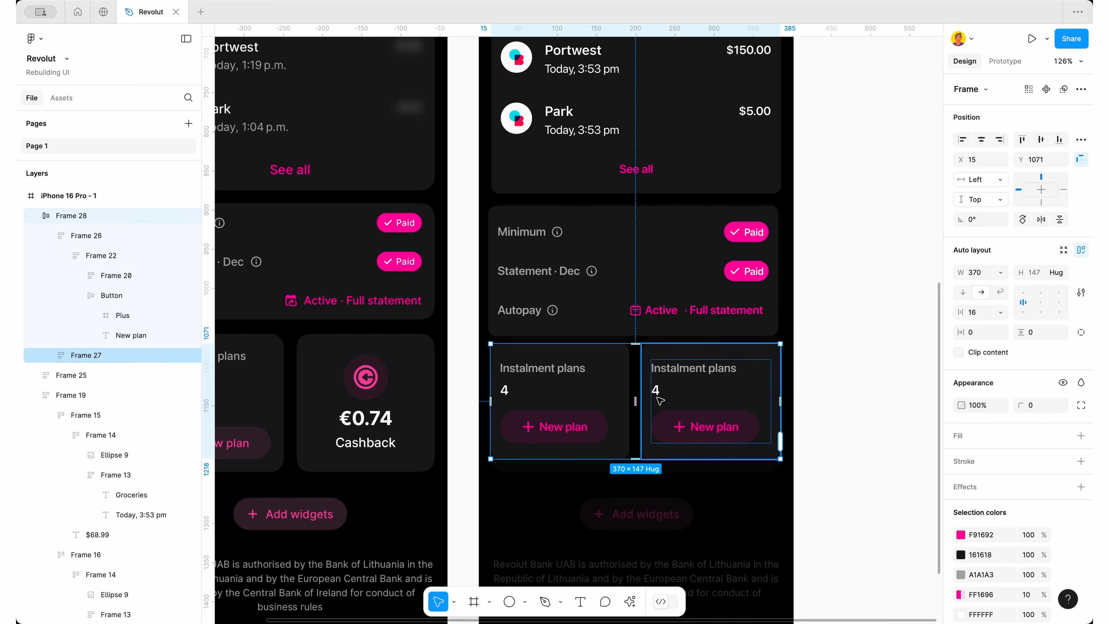
Reorder the duplicated card so its New plan button sits above the text
key("Escape")
left_click(738, 430)
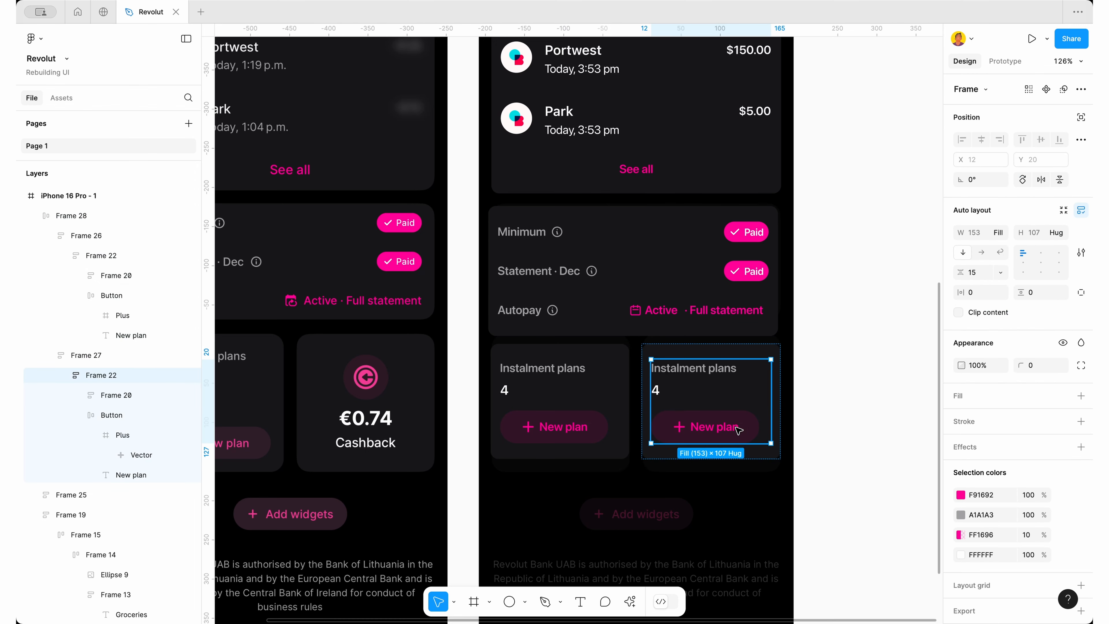
left_click(738, 431)
key("Up")
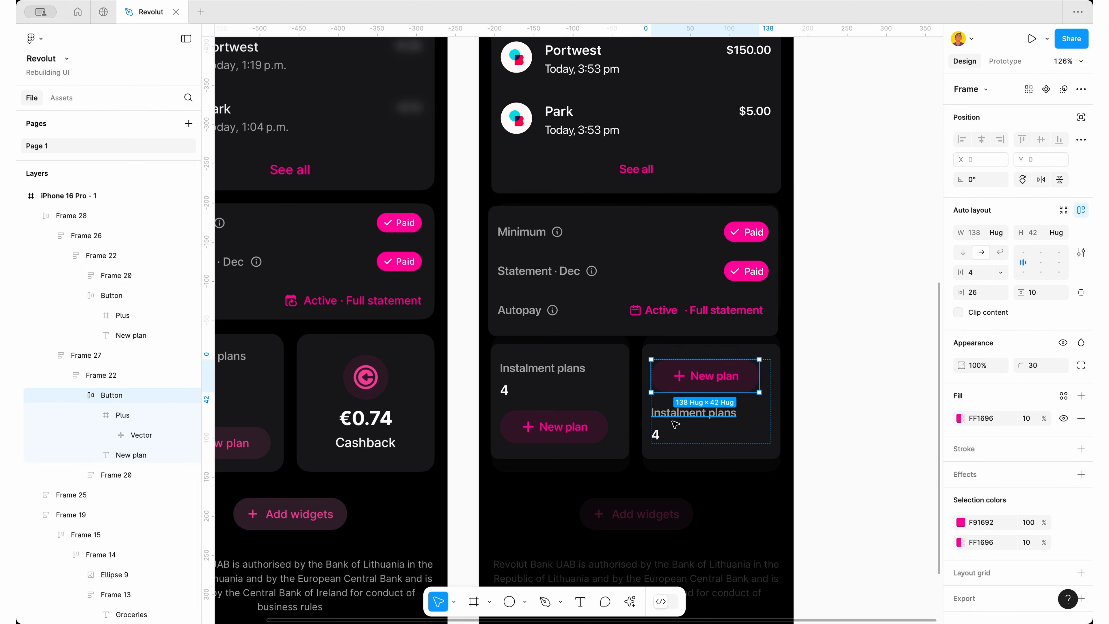
Move the duplicated card's "Instalment plans" text below the "4" and change it to "Cashback"
left_click(738, 430)
left_click(684, 412)
key("Down")
key("Return")
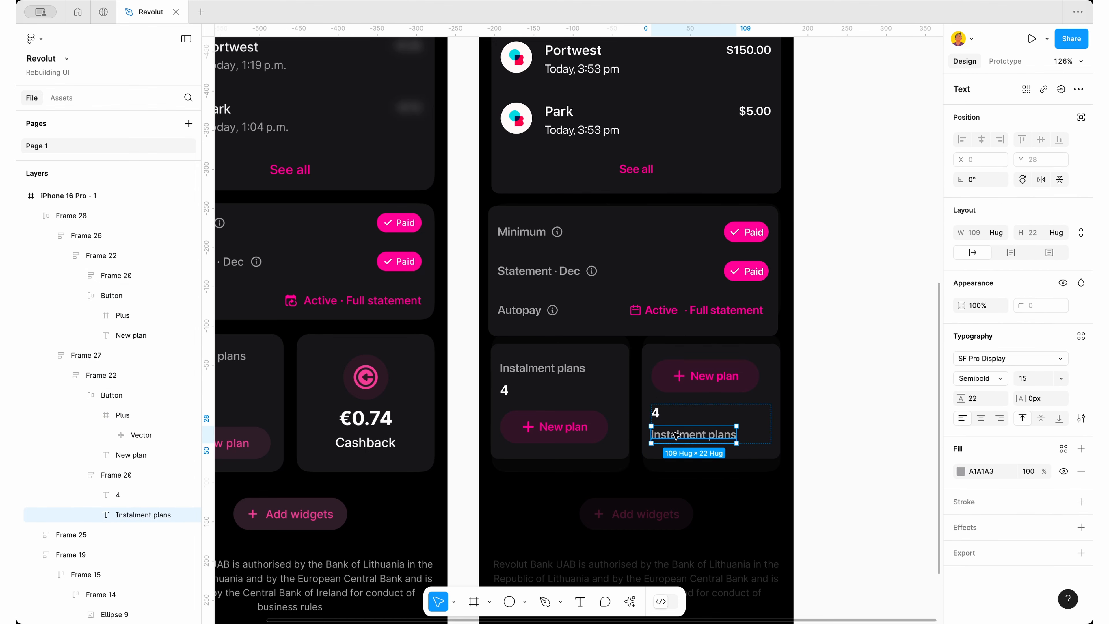
type("Cashback")
key("Escape")
Center the "Cashback" text and set both it and the "4" above it to fill the width
left_click(998, 233)
left_click(988, 247)
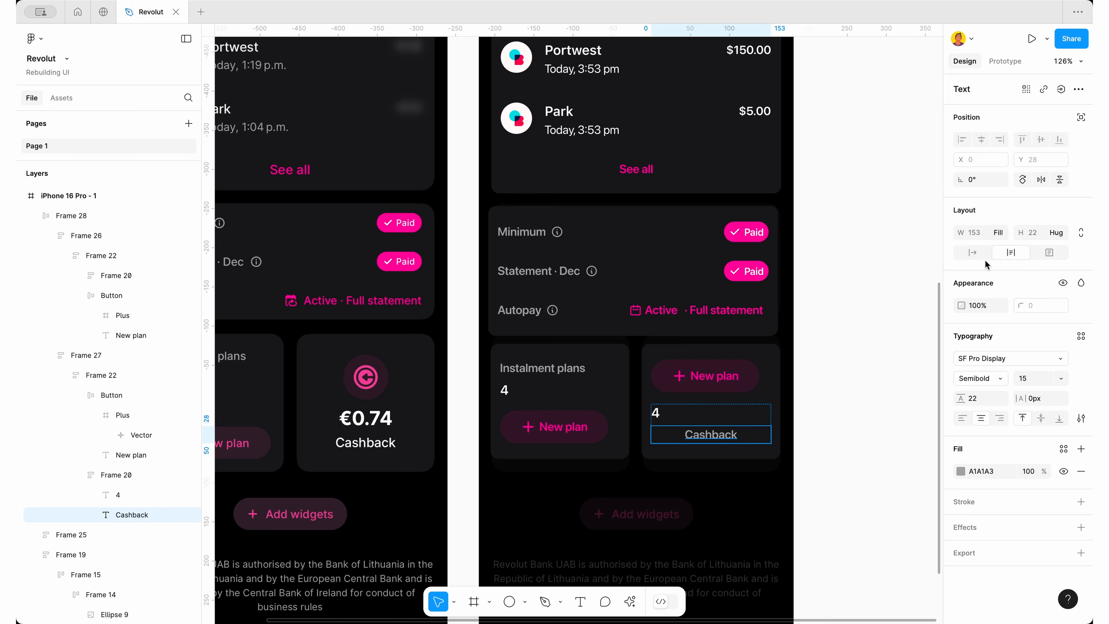
left_click(657, 415)
left_click(1000, 233)
left_click(992, 262)
Change the "4" above Cashback to "$0.74"
scroll(660, 285, "down", 4)
left_click(591, 174, "super")
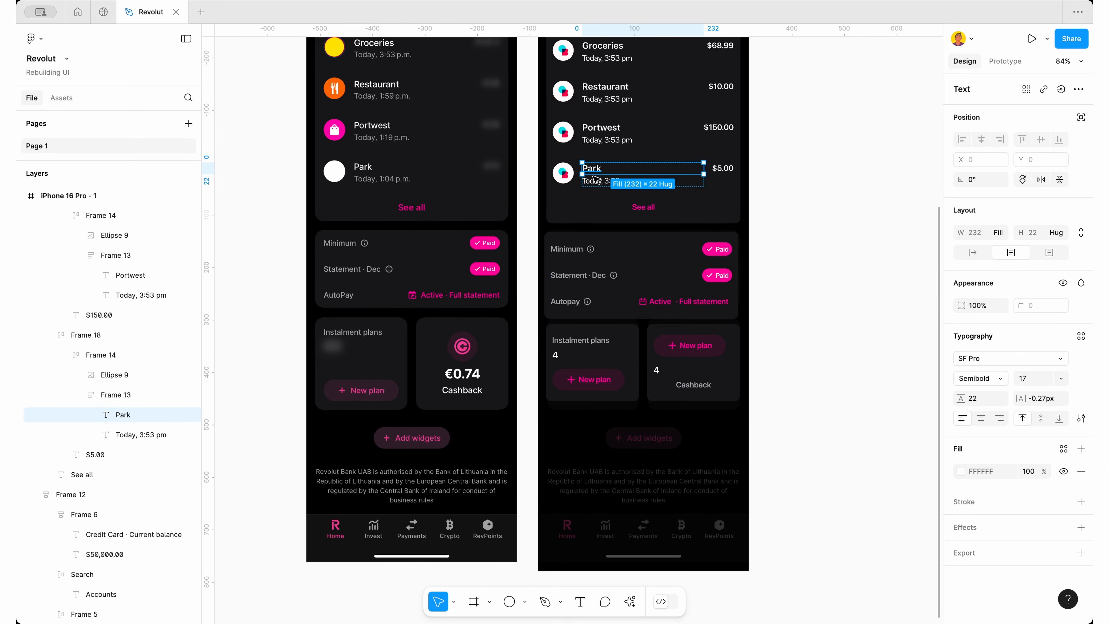
left_click(657, 370, "super")
scroll(658, 371, "up", 5)
key("Return")
type("$0.74")
key("Escape")
Apply the Title2/Emphasized text style to "$0.74" and detach the style
left_click(1081, 336)
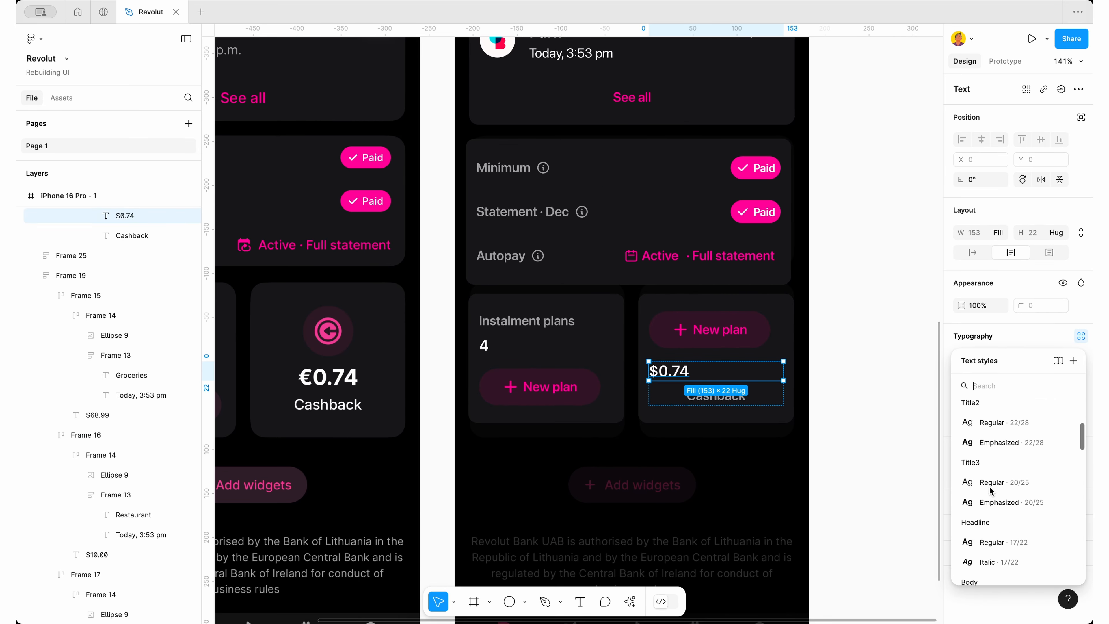
left_click(1005, 448)
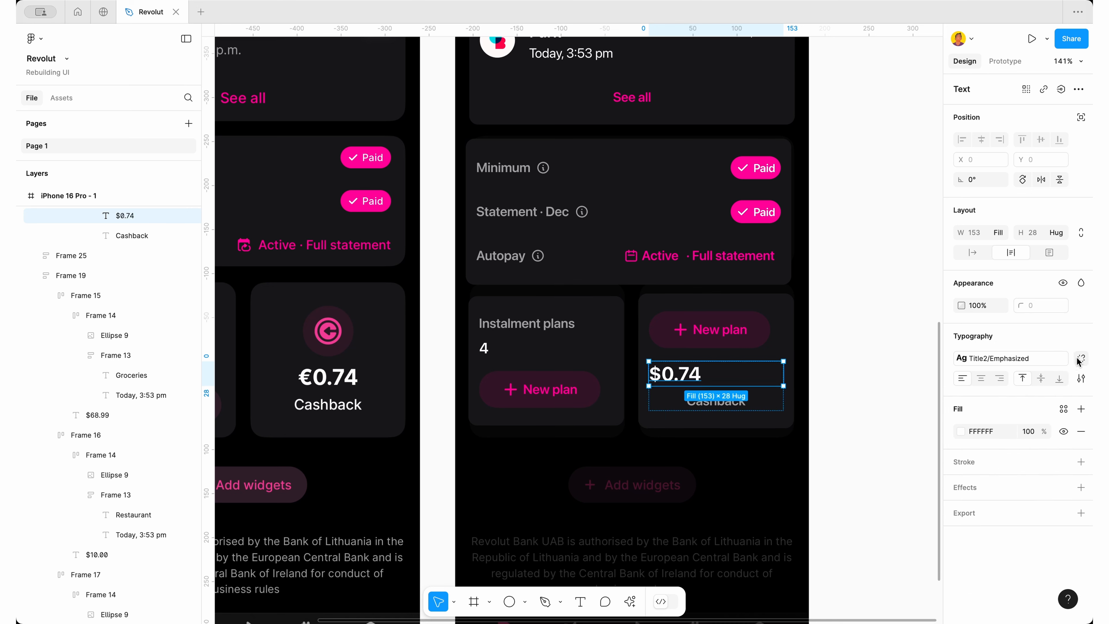
left_click(1080, 359)
Delete the "New plan" label from the Cashback card's button, leaving only the plus icon
left_click(708, 315)
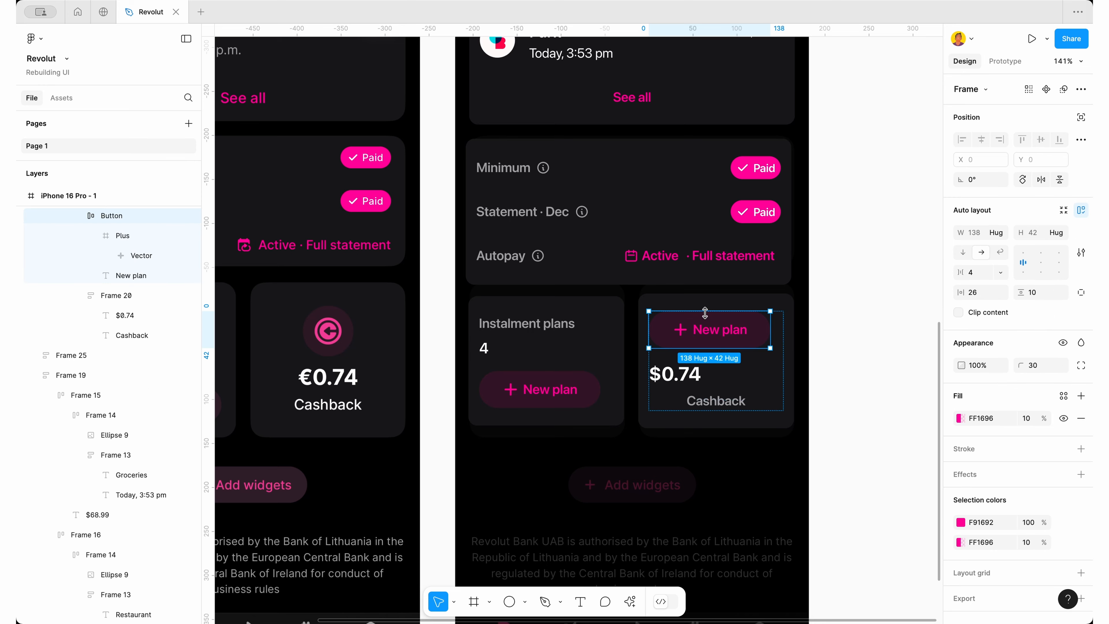
double_click(719, 329)
key("Delete")
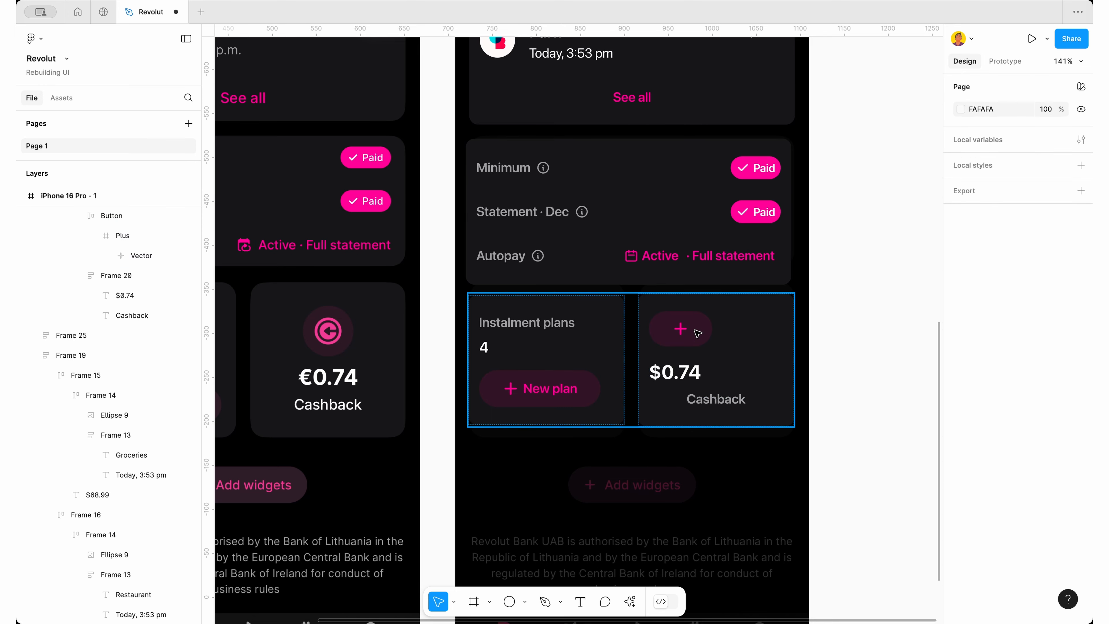
left_click(697, 334)
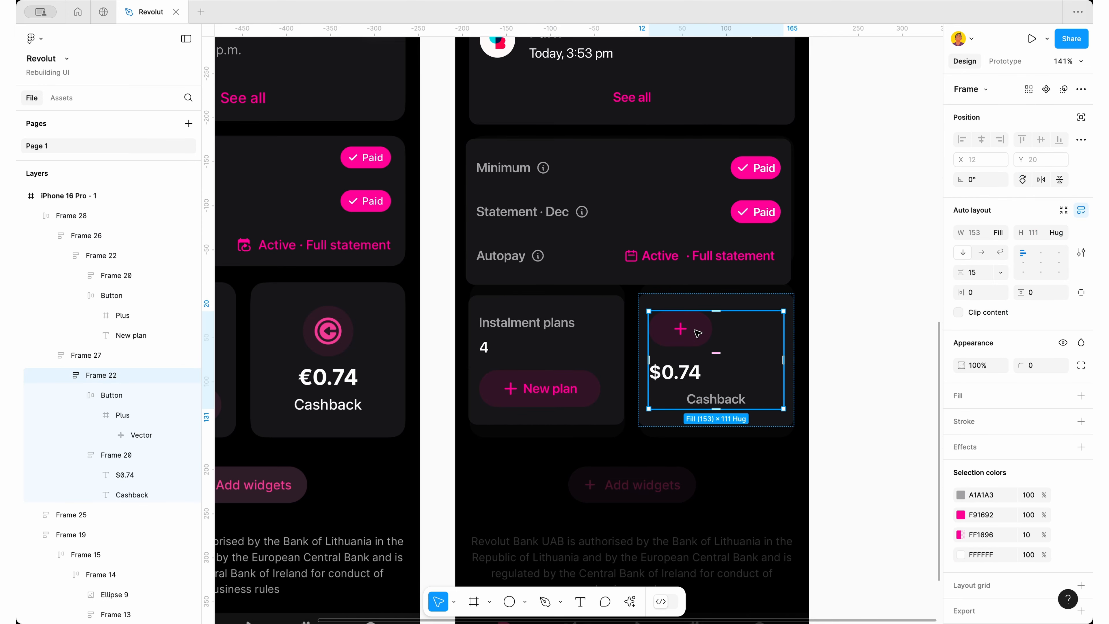
scroll(682, 350, "down", 3)
left_click(661, 364)
scroll(661, 364, "down", 4)
left_click(750, 345, "shift")
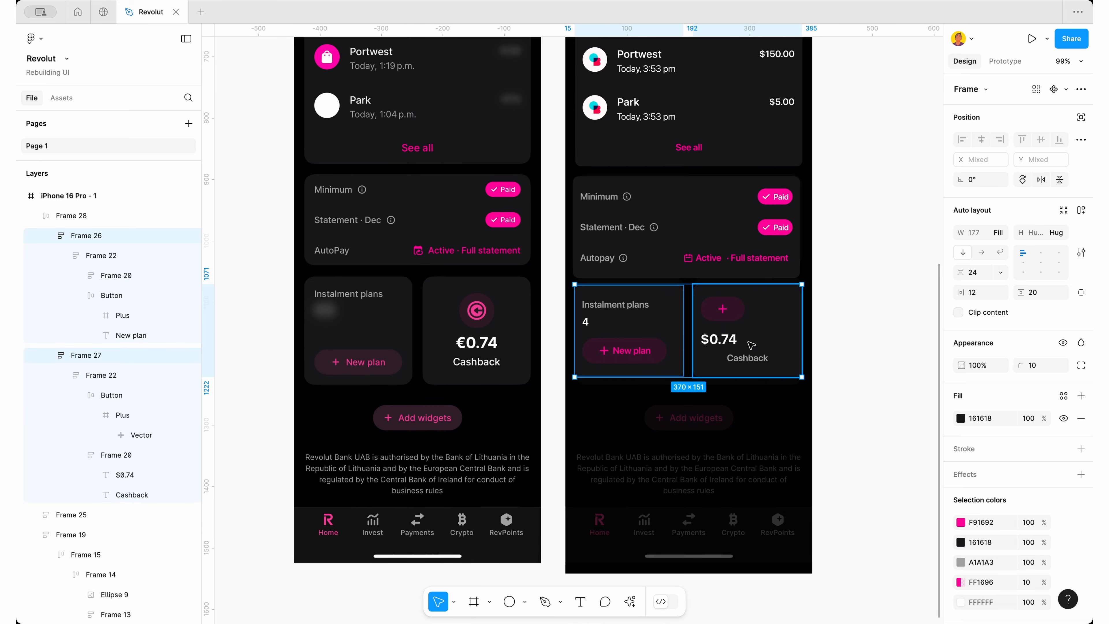
left_click(867, 337)
Set the frame holding "Instalment plans" and "4" to fill the available height
scroll(713, 314, "up", 3)
left_click(644, 313)
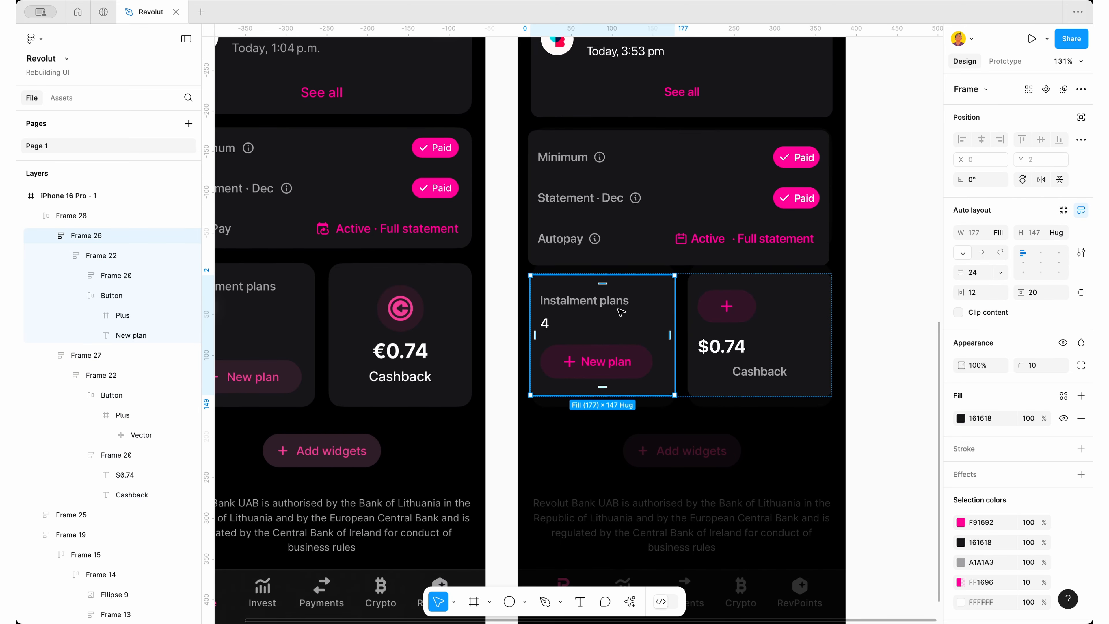
double_click(621, 312)
double_click(635, 321)
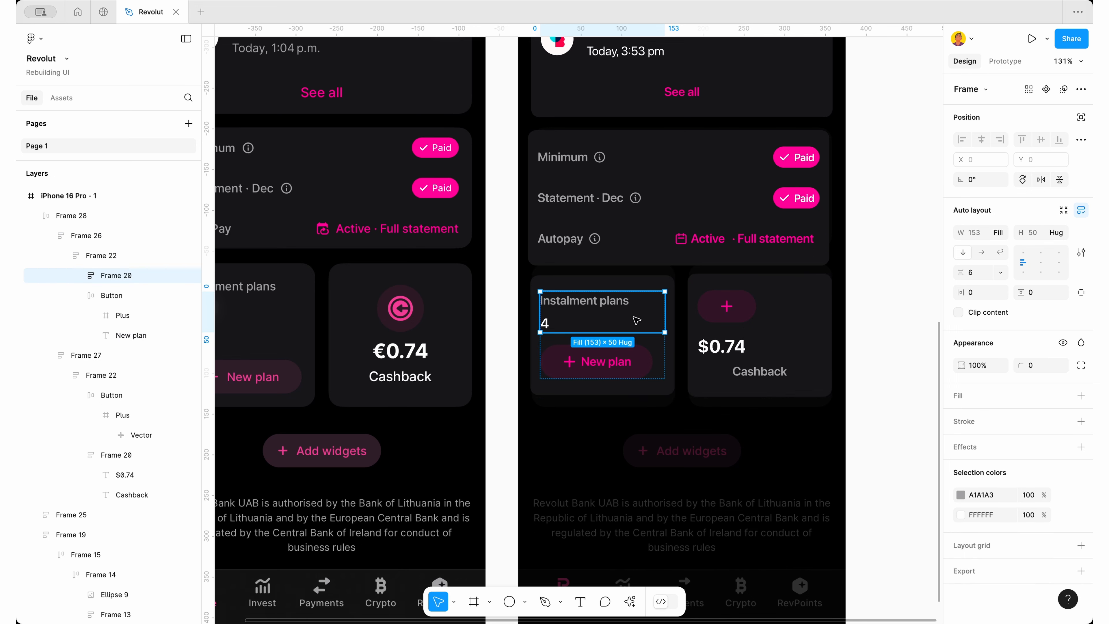
left_click(1056, 233)
left_click(1057, 253)
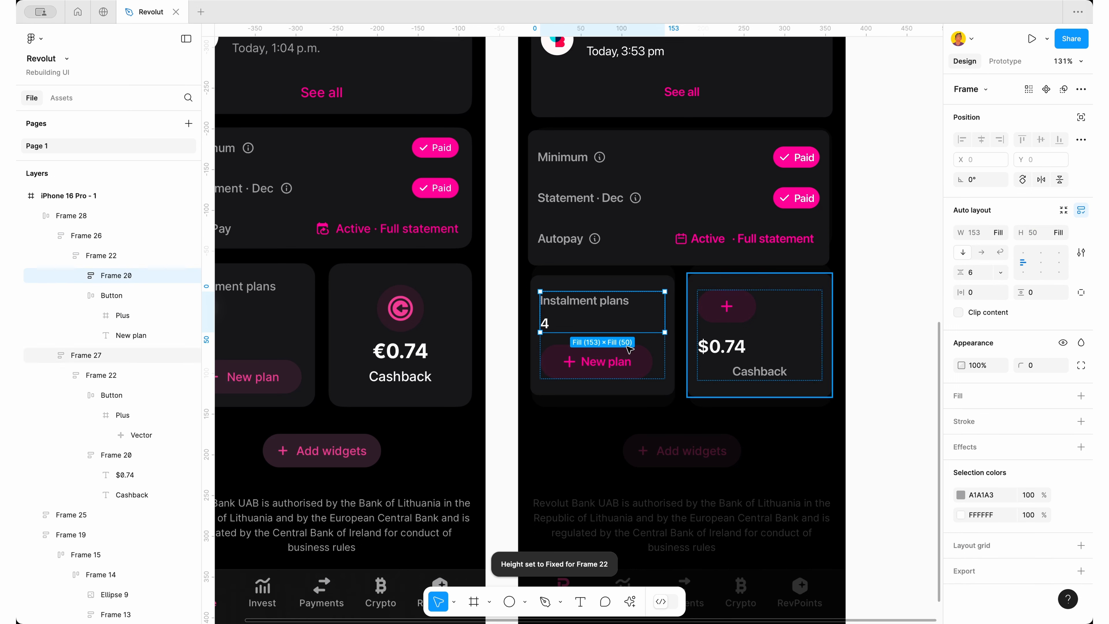
Center the "$0.74" text and align the Cashback card's inner content frame to top center
left_click(732, 330)
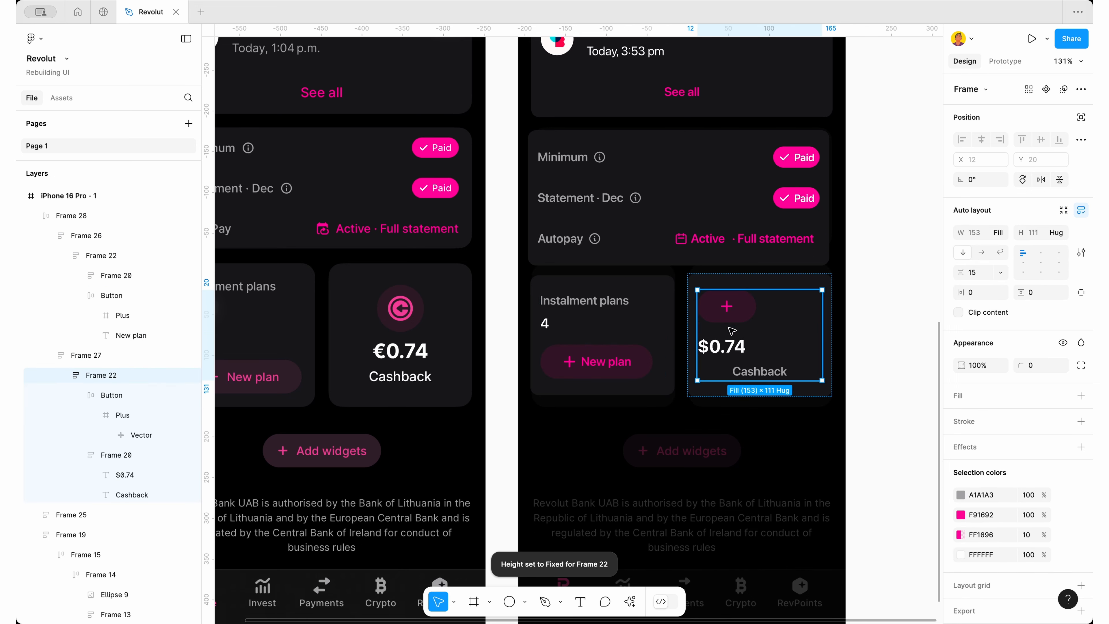
double_click(743, 348)
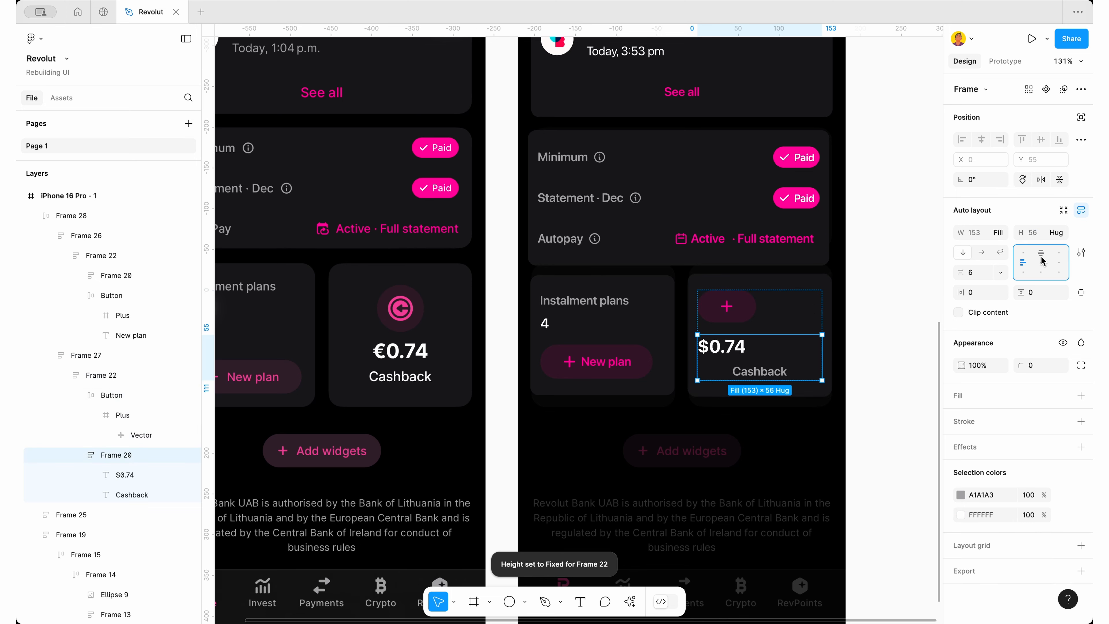
left_click(738, 345)
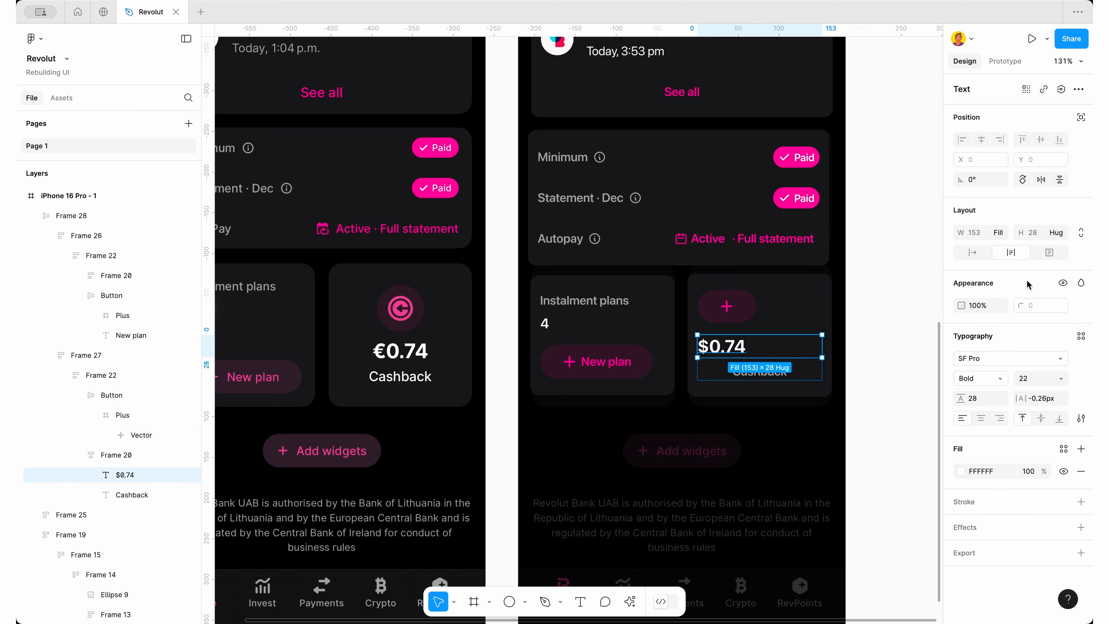
left_click(979, 420)
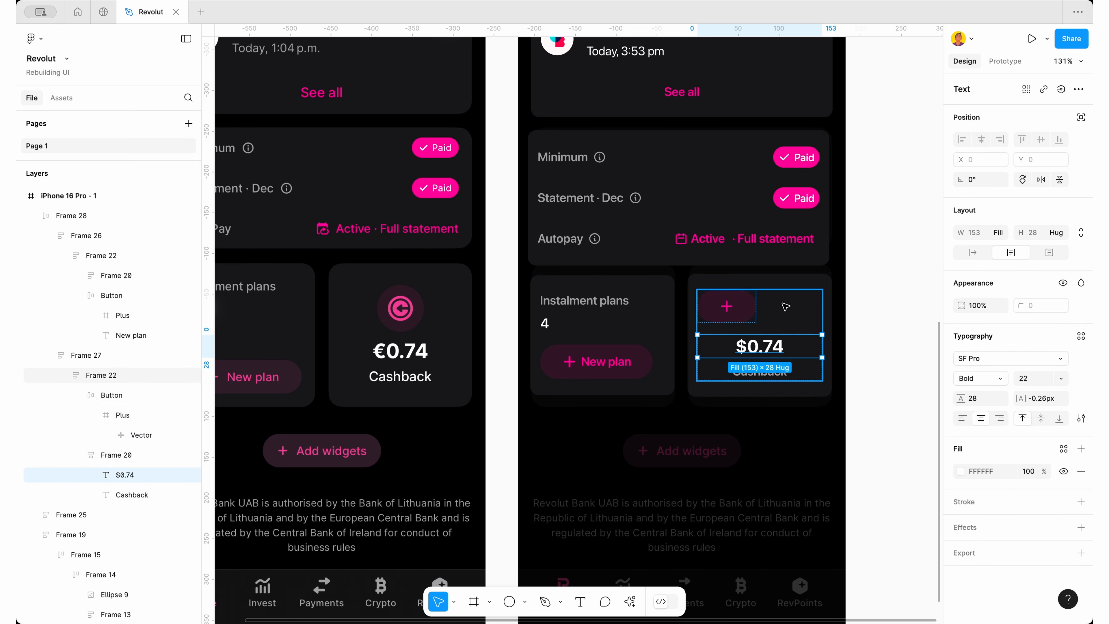
left_click(811, 309)
left_click(1041, 253)
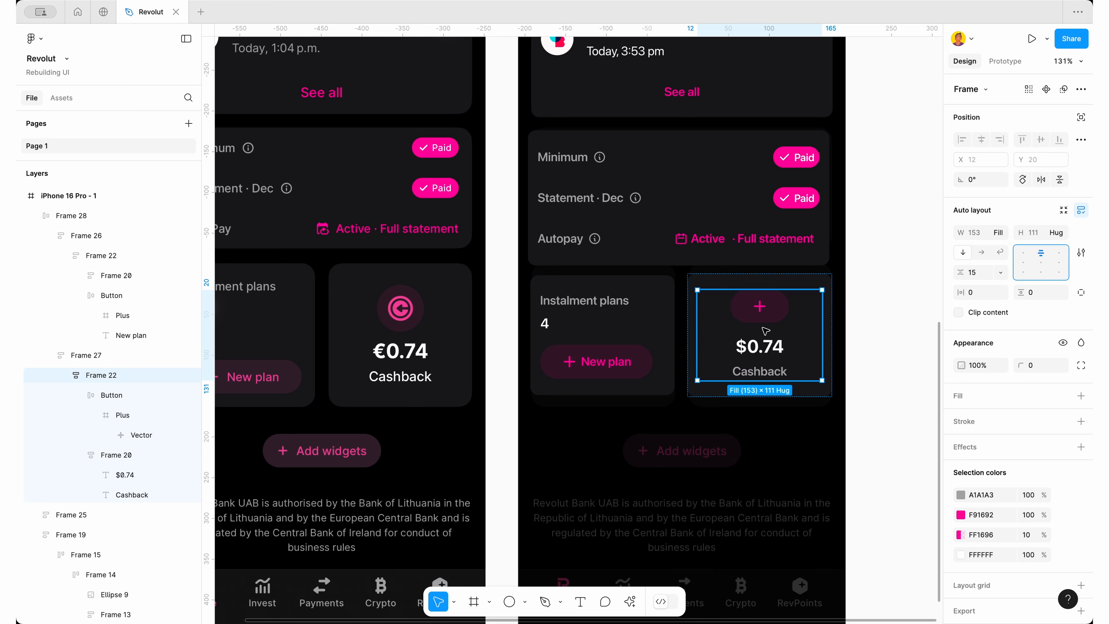
left_click(631, 606)
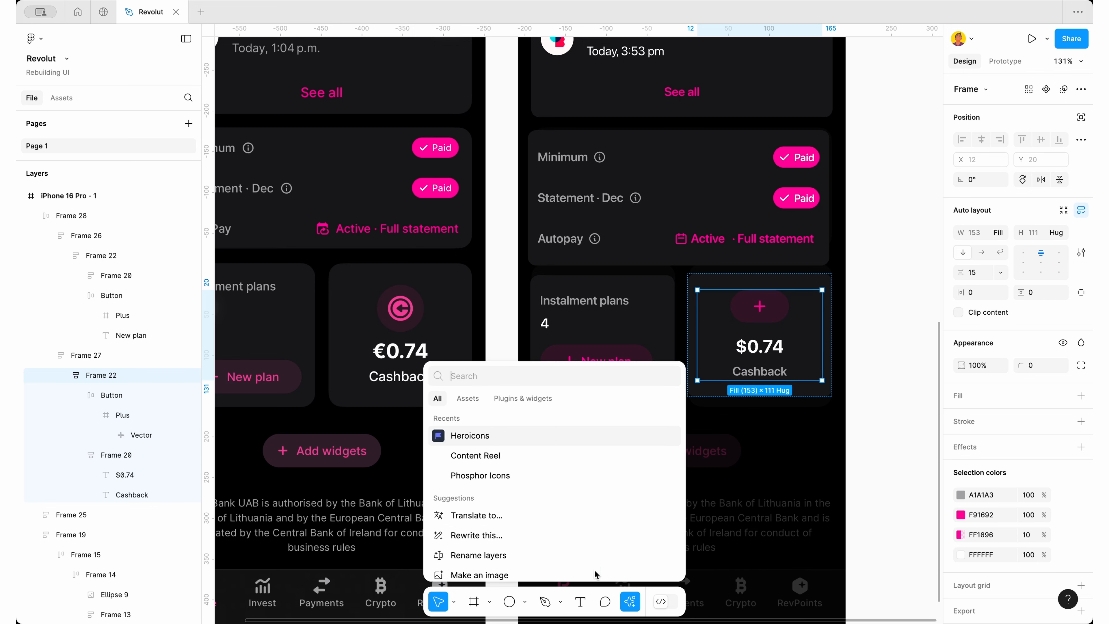
type("arrow")
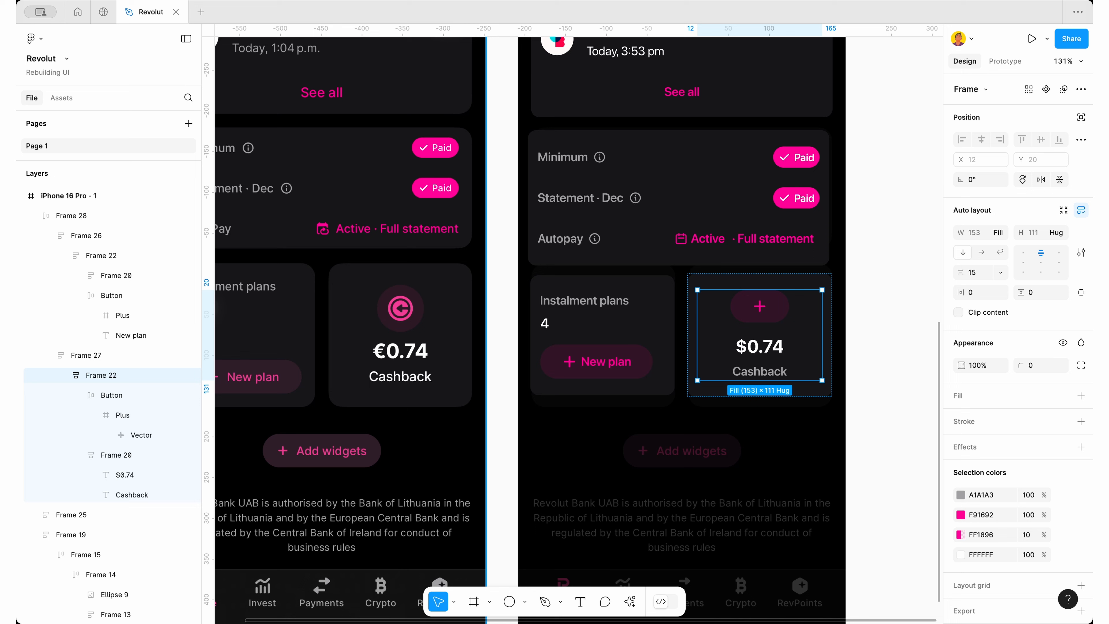
key("Escape")
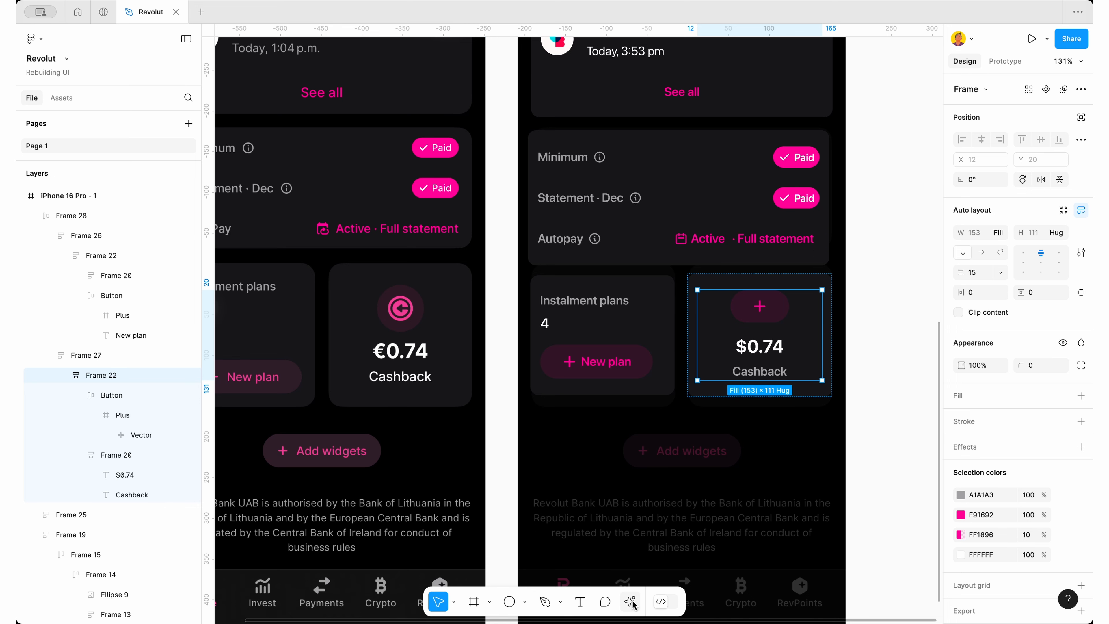
Search the Heroicons plugin for "arrow" and insert the solid circled left-arrow icon on the canvas beside the phone screen
left_click(631, 605)
left_click(513, 434)
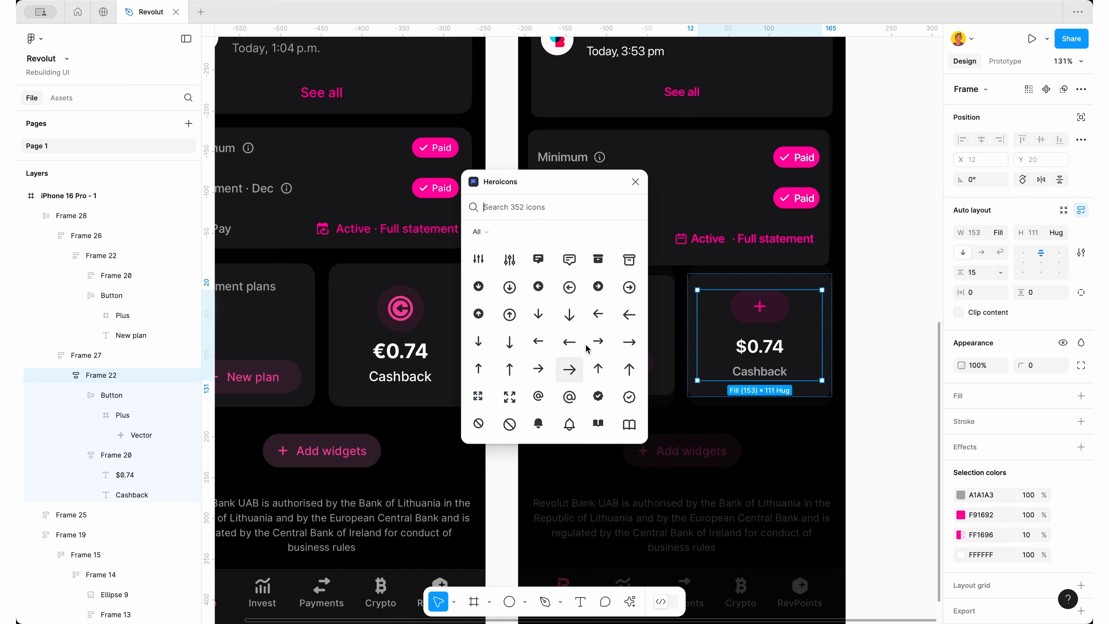
type("arrow")
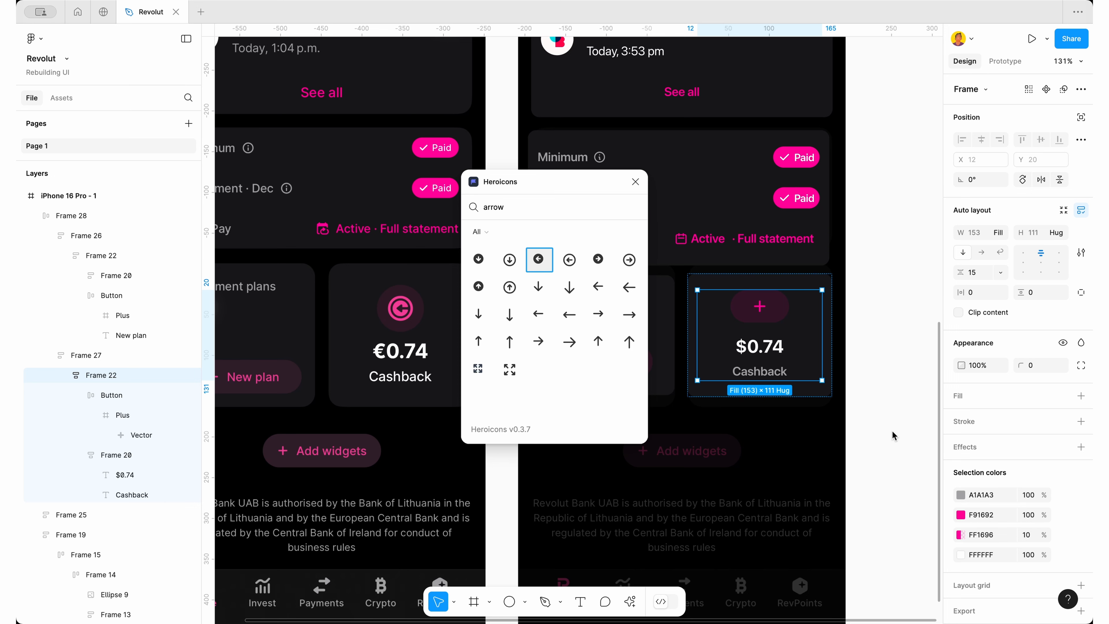
left_click_drag(893, 435, 879, 399)
left_click(636, 181)
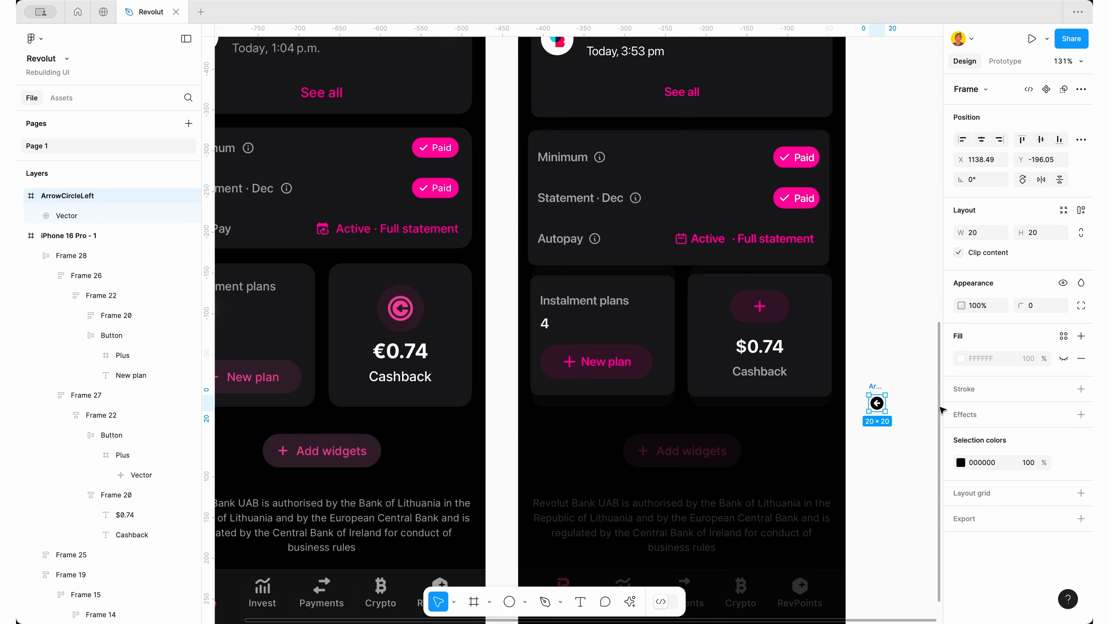
Copy the pink FF1696 from the Statement · Dec row and apply it to the circled arrow icon
double_click(798, 195)
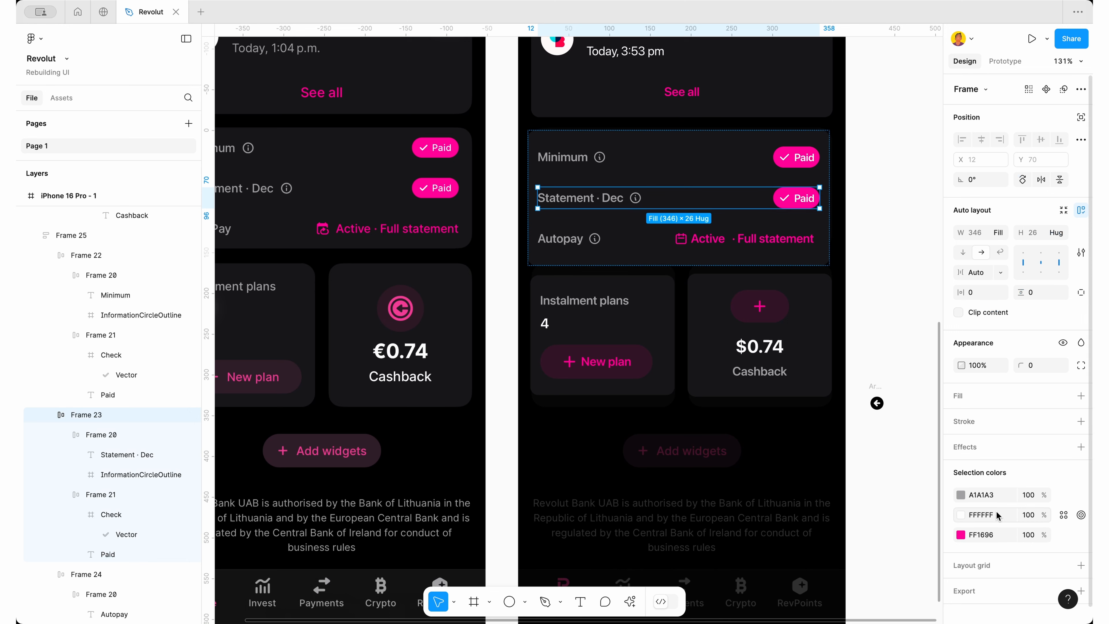
key("super+c")
left_click(876, 401)
left_click(983, 463)
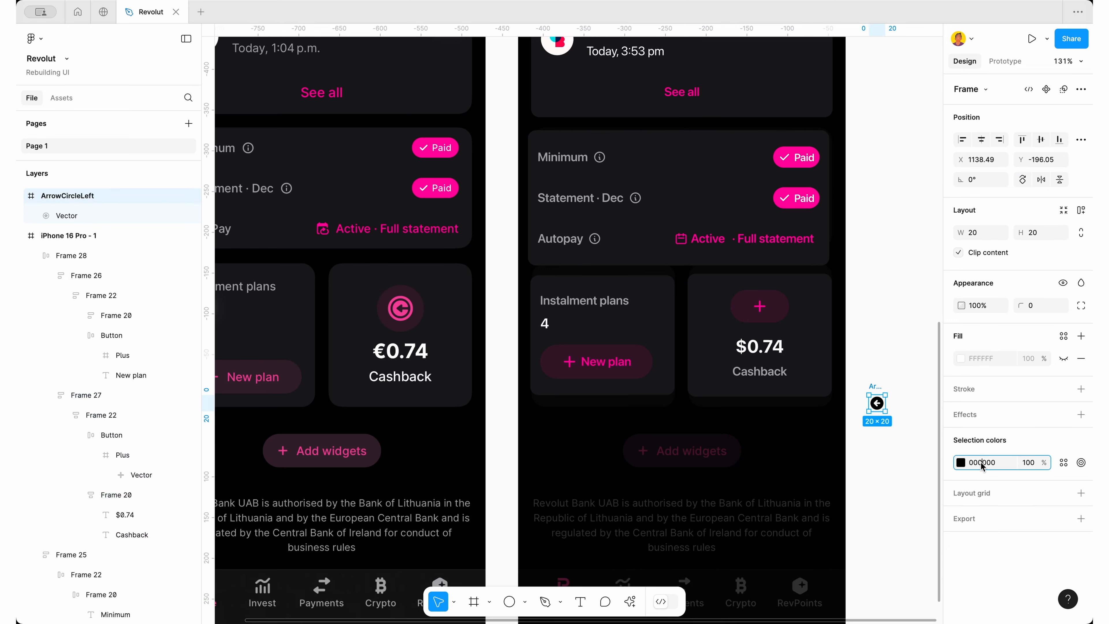
key("super+v")
key("Return")
Cut the circled arrow icon and paste it in place of the plus icon in the Cashback card's button
key("Delete")
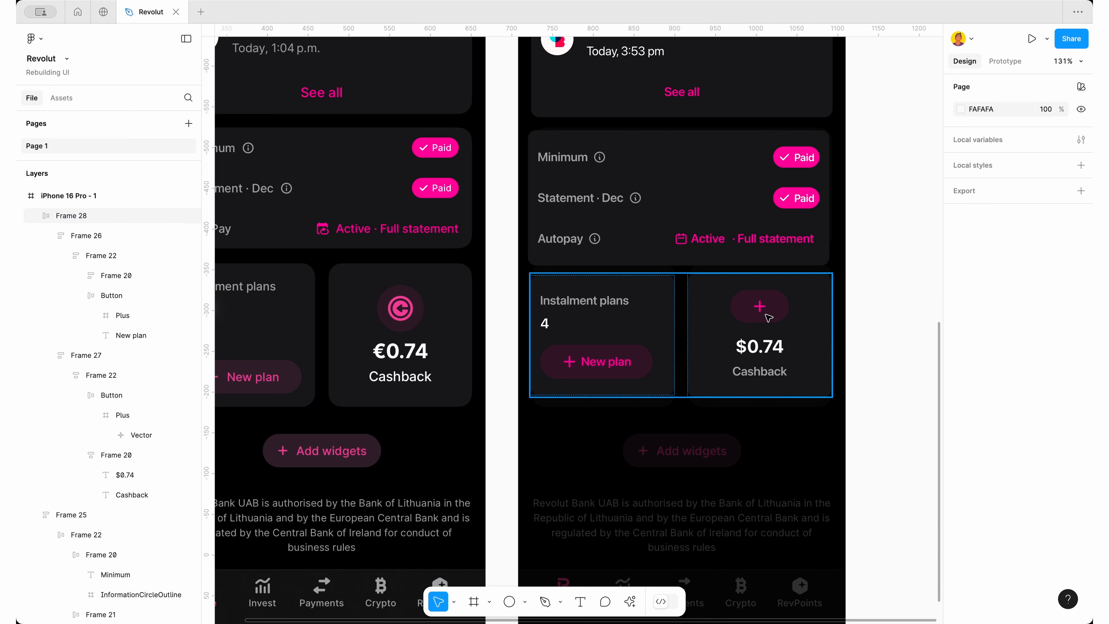
triple_click(766, 314)
double_click(766, 314)
key("super+shift+r")
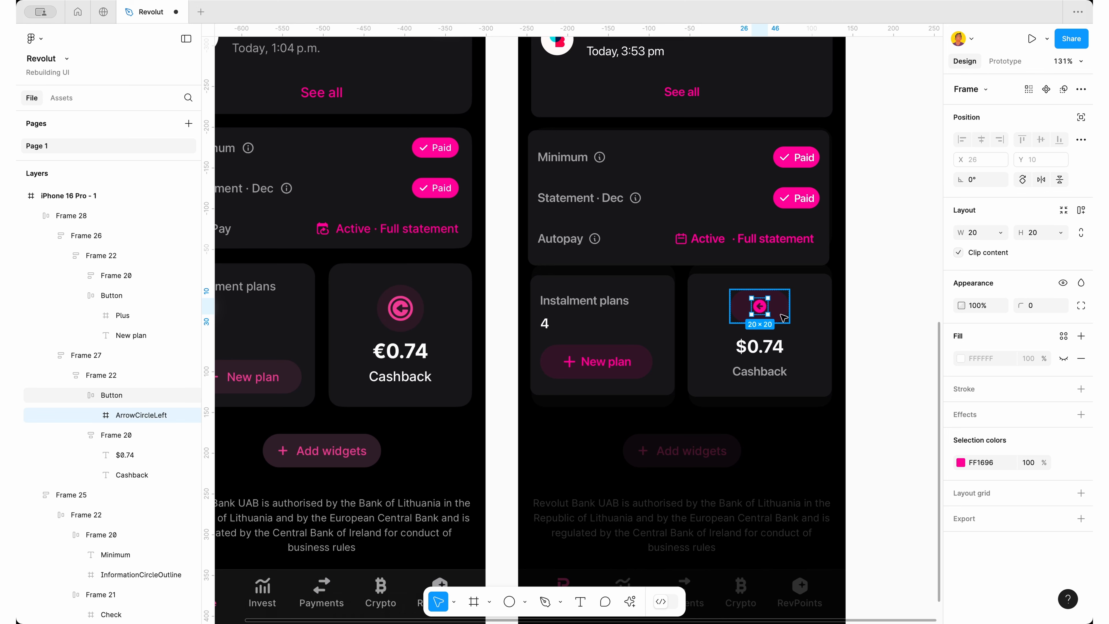
Set the Cashback button's horizontal padding to 10 to match its vertical padding
left_click(780, 315)
left_click(999, 234)
left_click(999, 234)
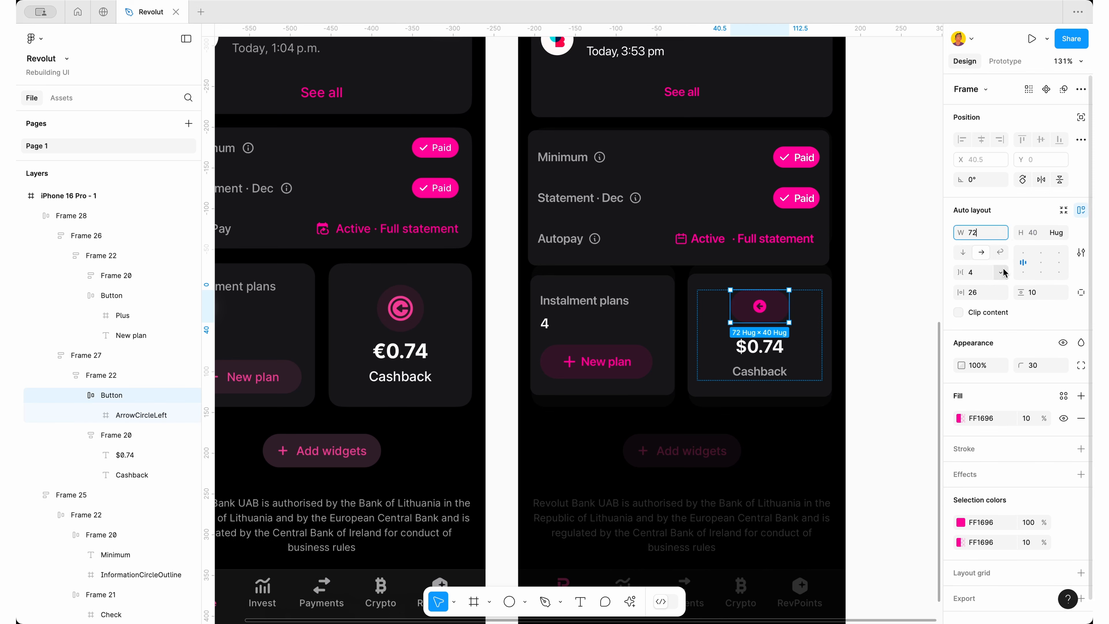
left_click(987, 297)
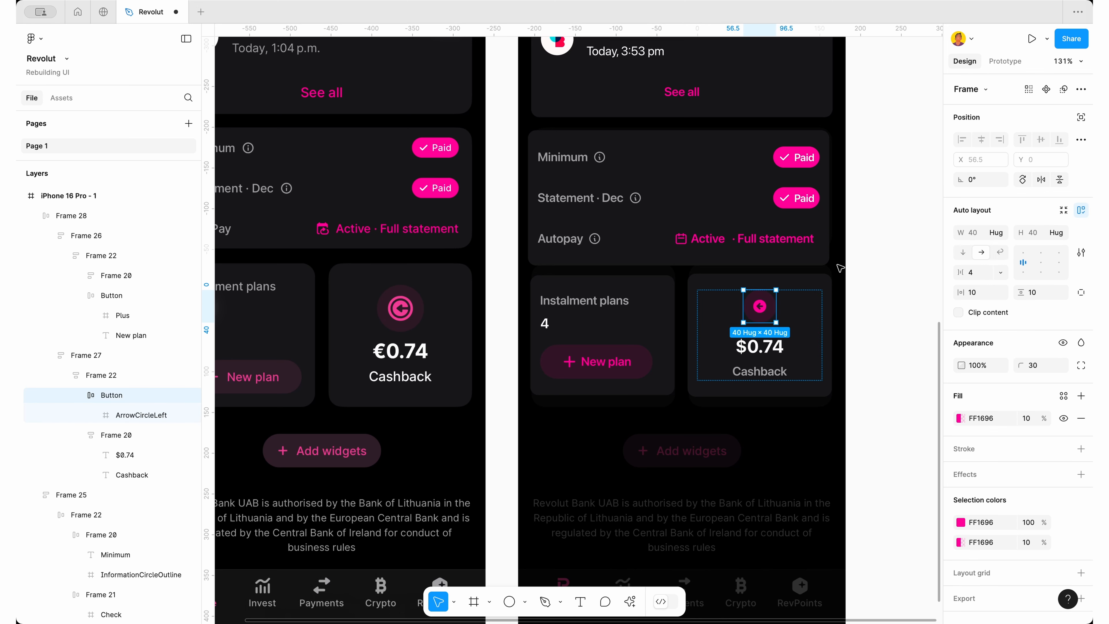
left_click(889, 338)
Scale the arrow icon inside the Cashback button proportionally to 40 × 40
left_click(754, 317)
double_click(750, 320)
left_click(761, 315)
key("k")
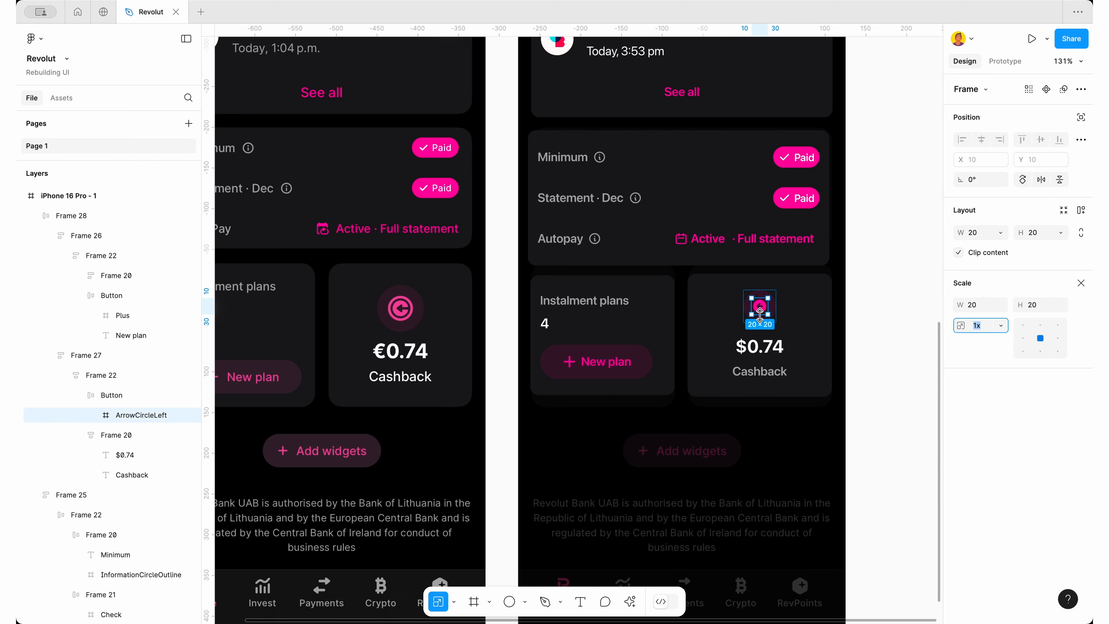
left_click(972, 305)
type("28")
key("Return")
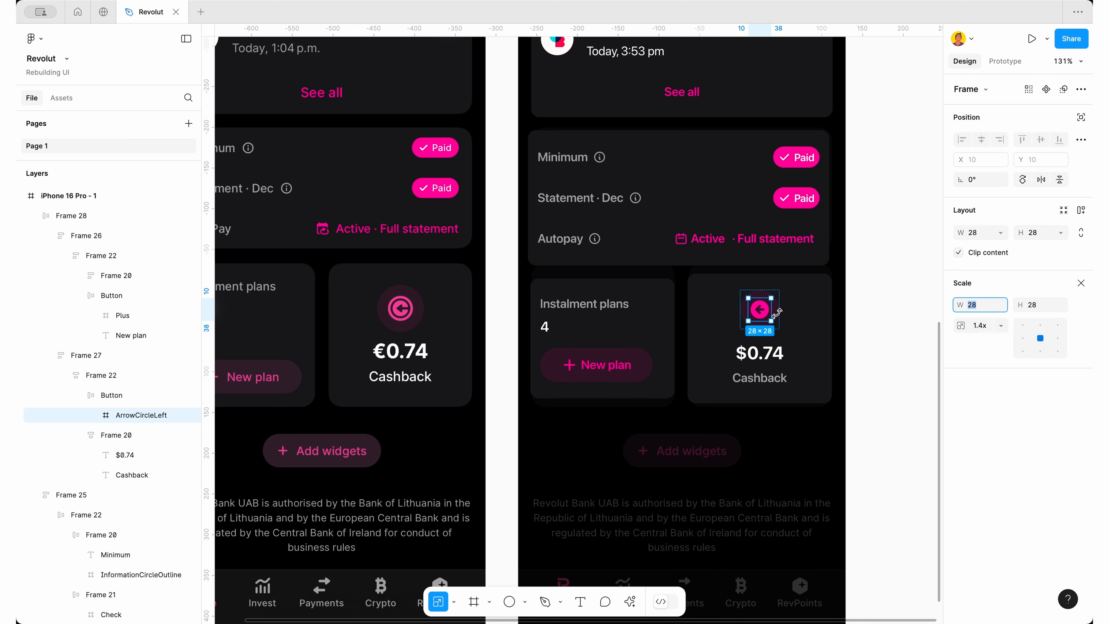
type("38")
key("Return")
key("Up")
key("Up")
key("Up")
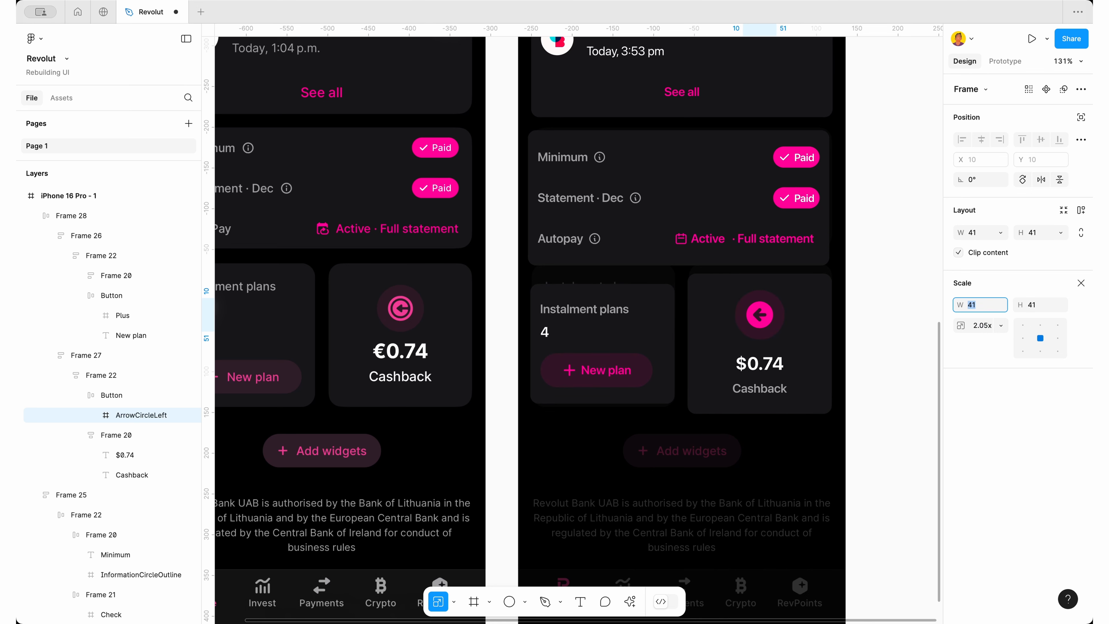
key("Up")
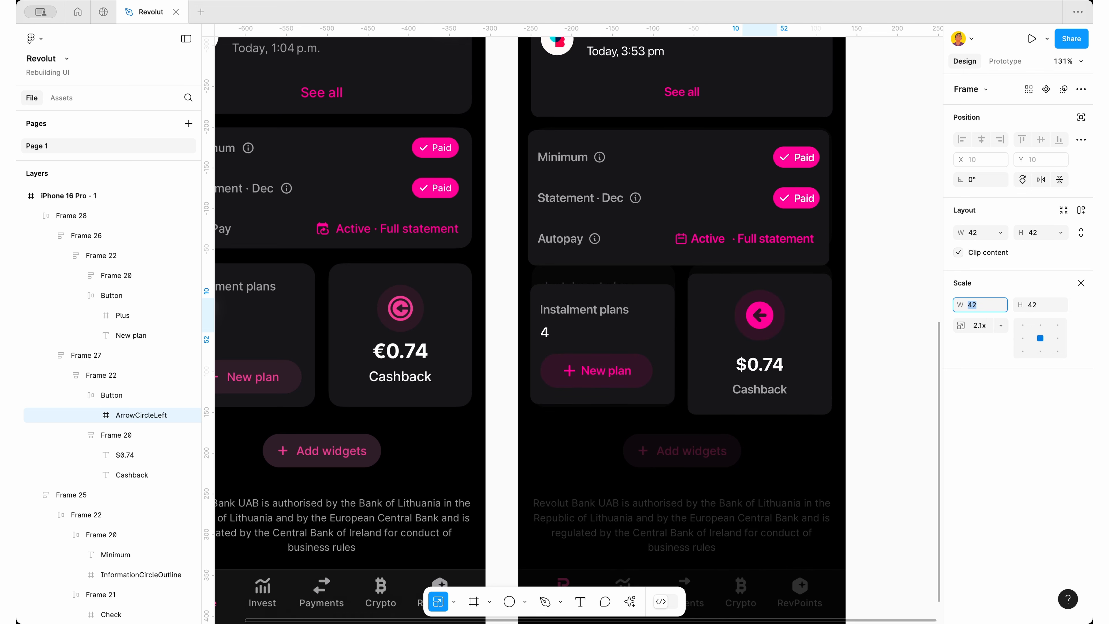
key("Down")
key("Down")
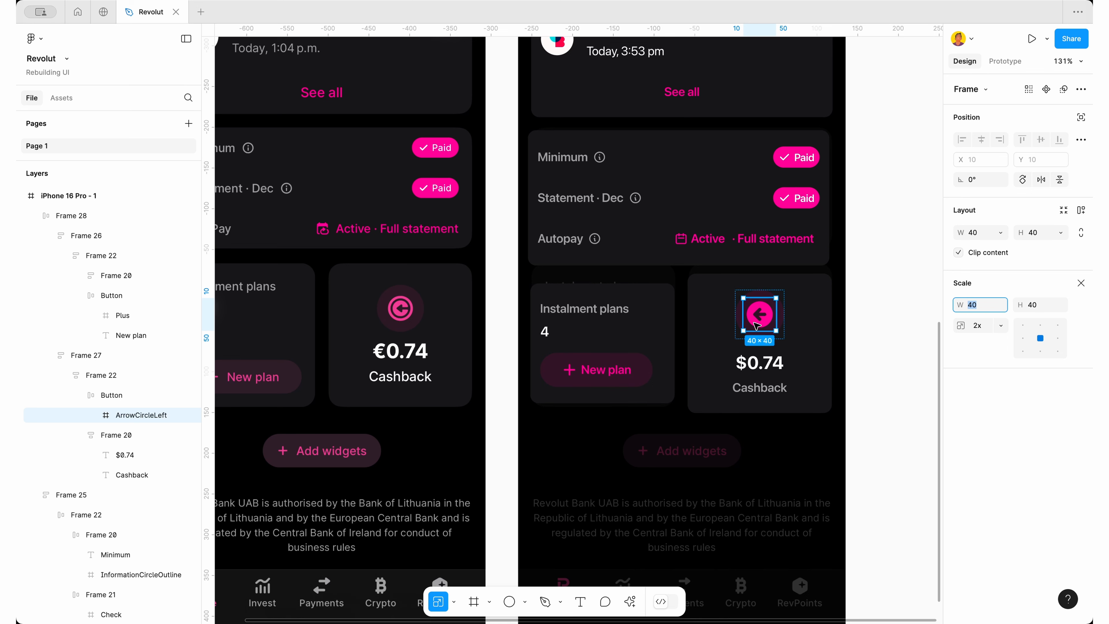
left_click(874, 364)
Change the Cashback button's solid FF1696 icon color to E04C92 by sampling the reference design's cashback icon
double_click(781, 326)
double_click(780, 326)
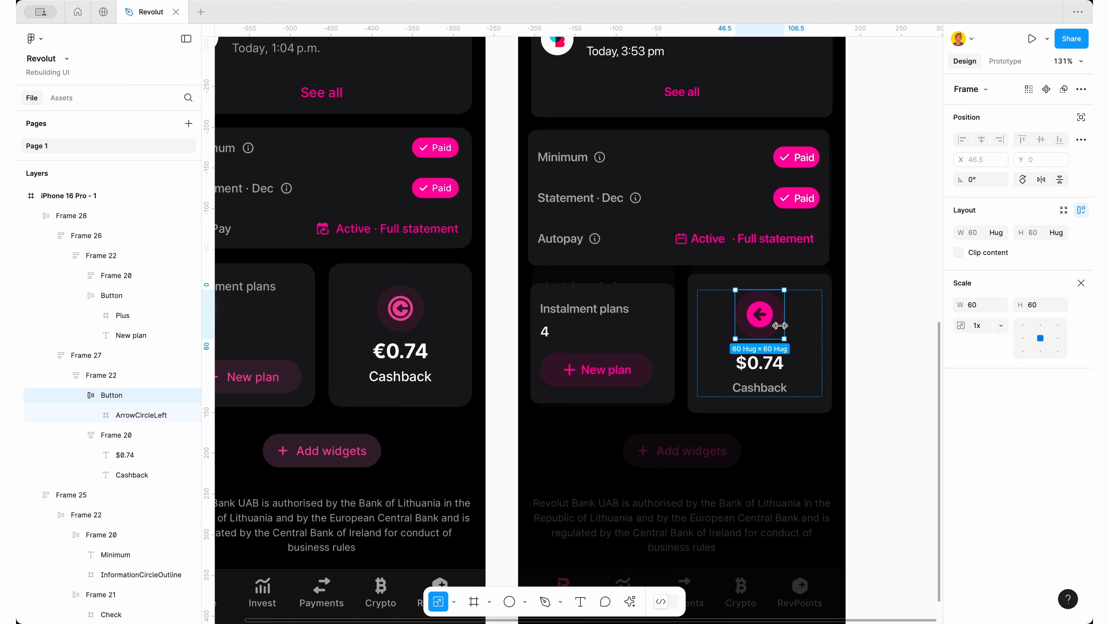
left_click(1079, 284)
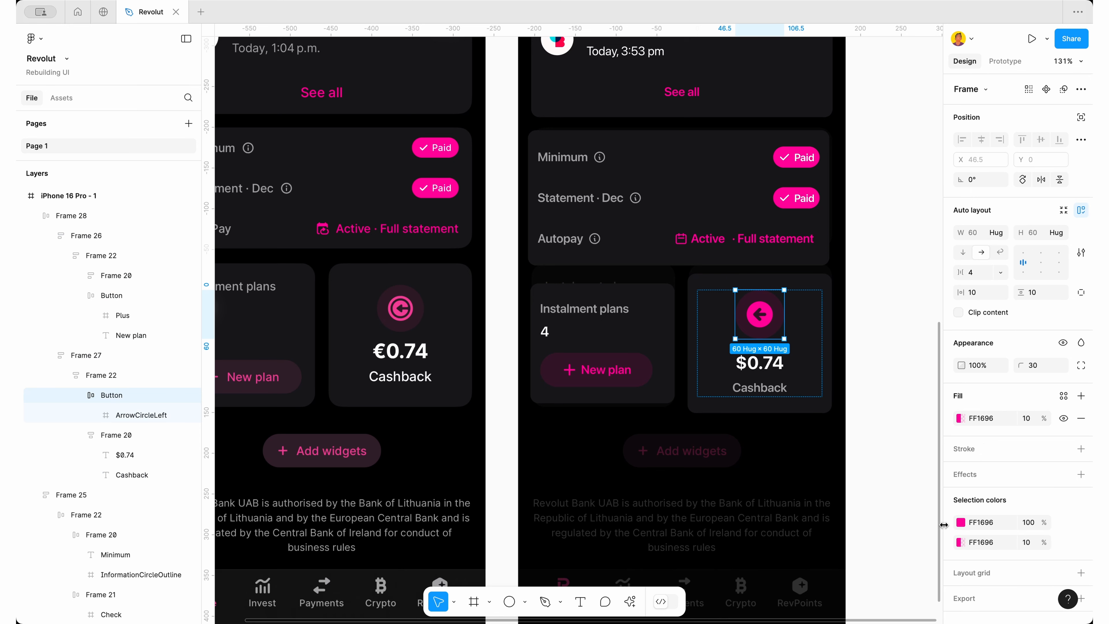
left_click(963, 523)
left_click(811, 482)
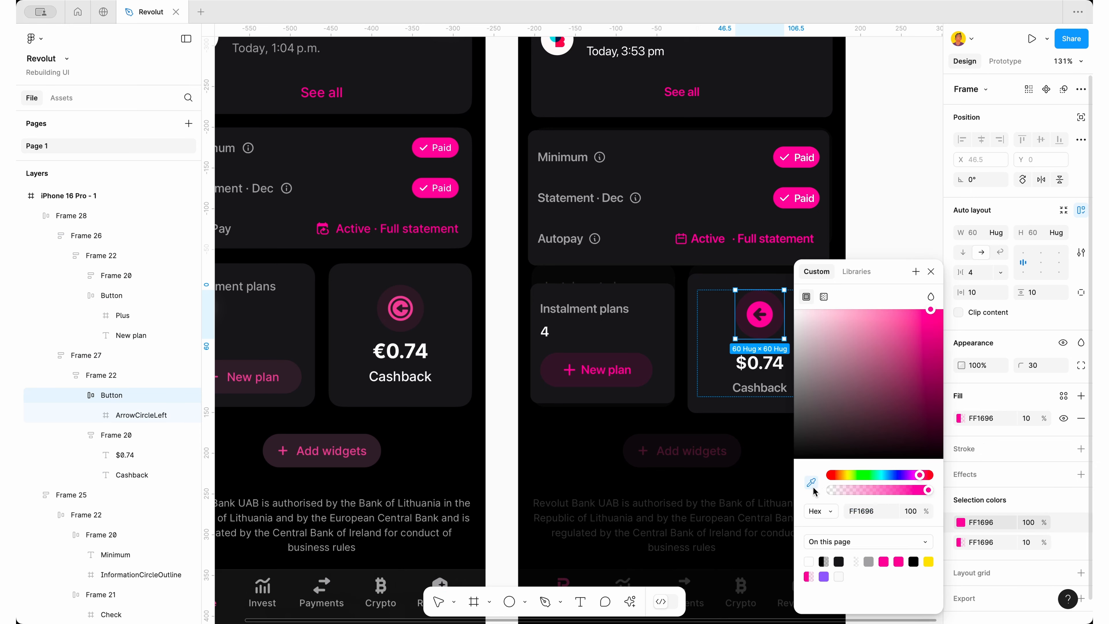
left_click(404, 301)
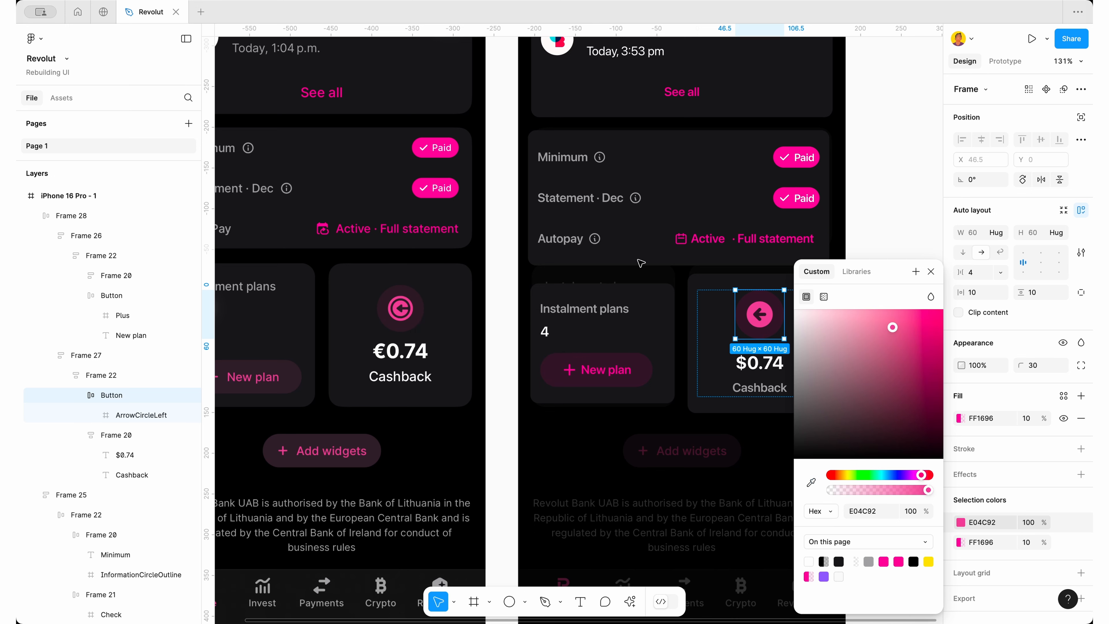
left_click(908, 195)
Set the Instalment plans card's height to fill so it matches the Cashback card
left_click(762, 332)
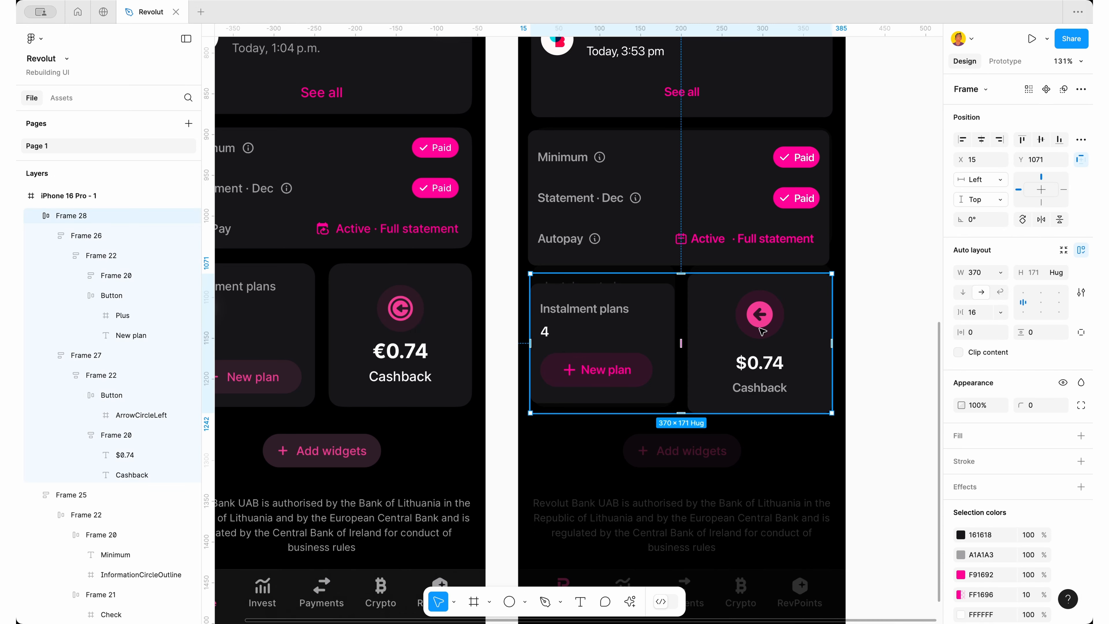
left_click(603, 342)
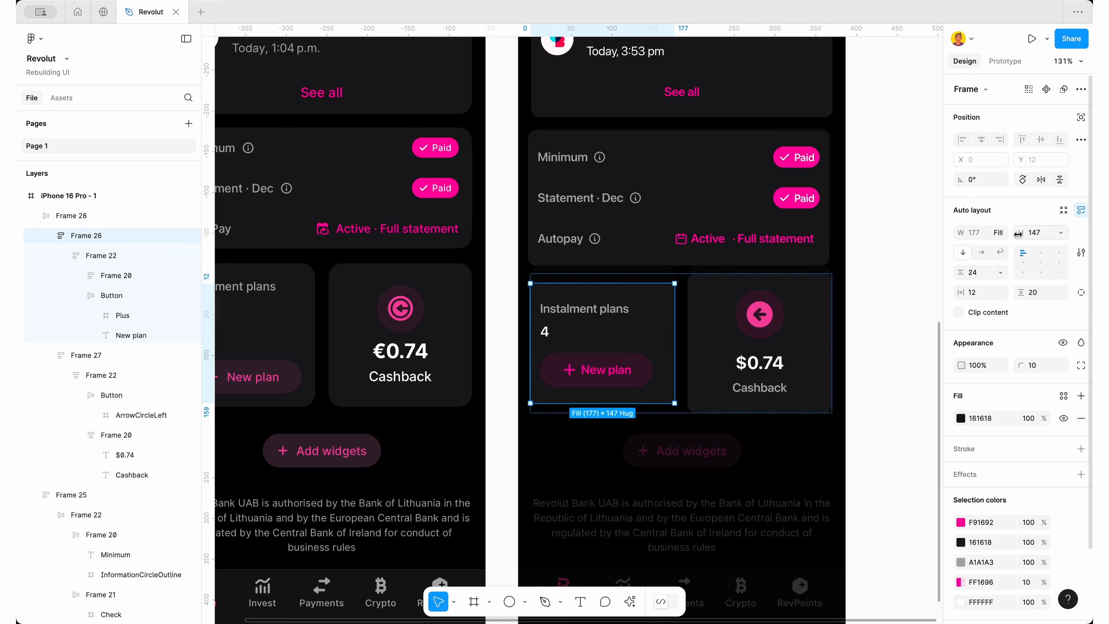
left_click(1062, 232)
left_click(1060, 247)
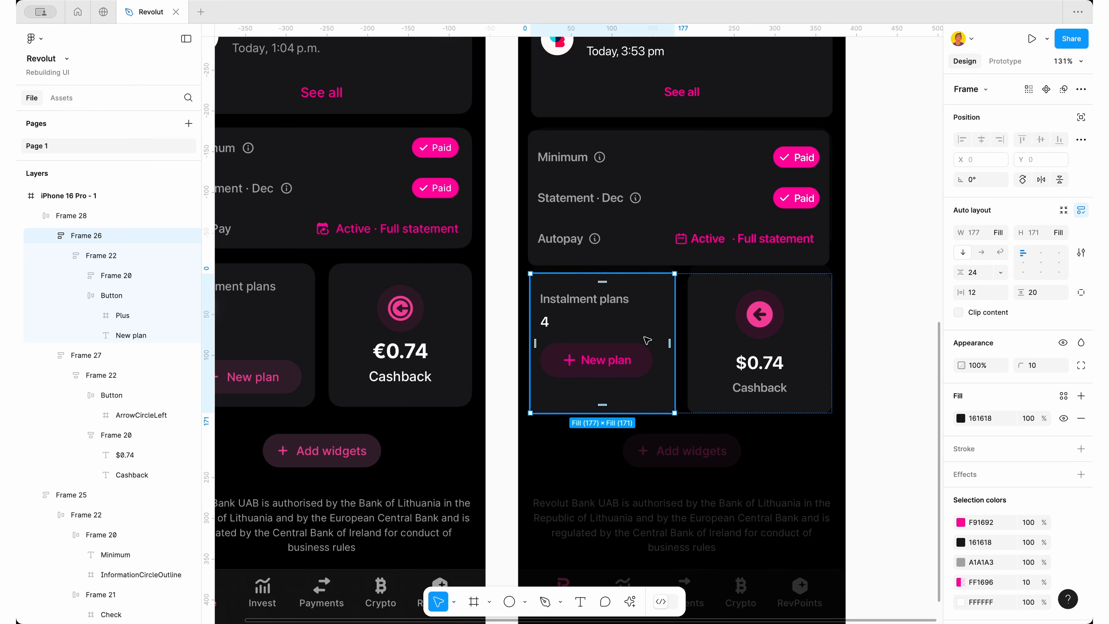
left_click(873, 414)
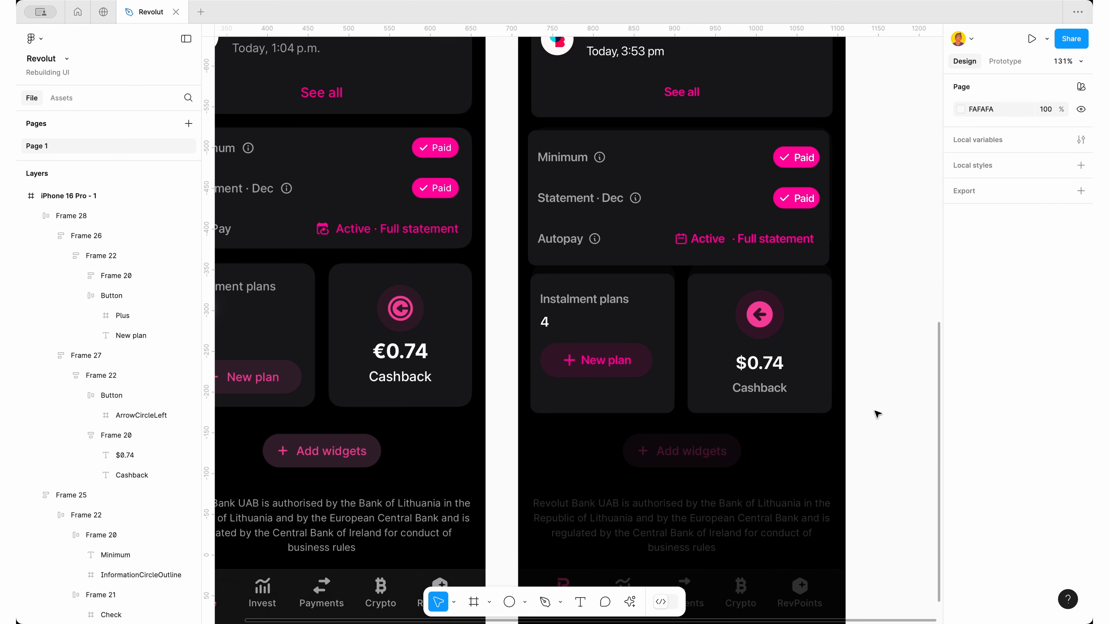
Set the height of the Instalment plans card's inner content frame to fill its container
scroll(866, 416, "down", 3)
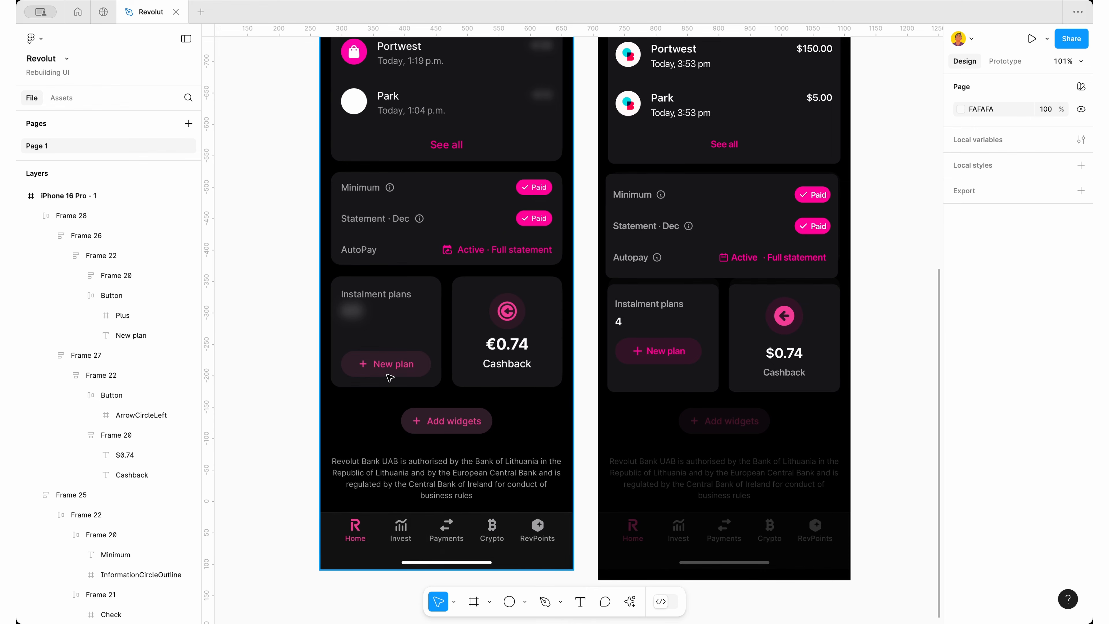
double_click(698, 332)
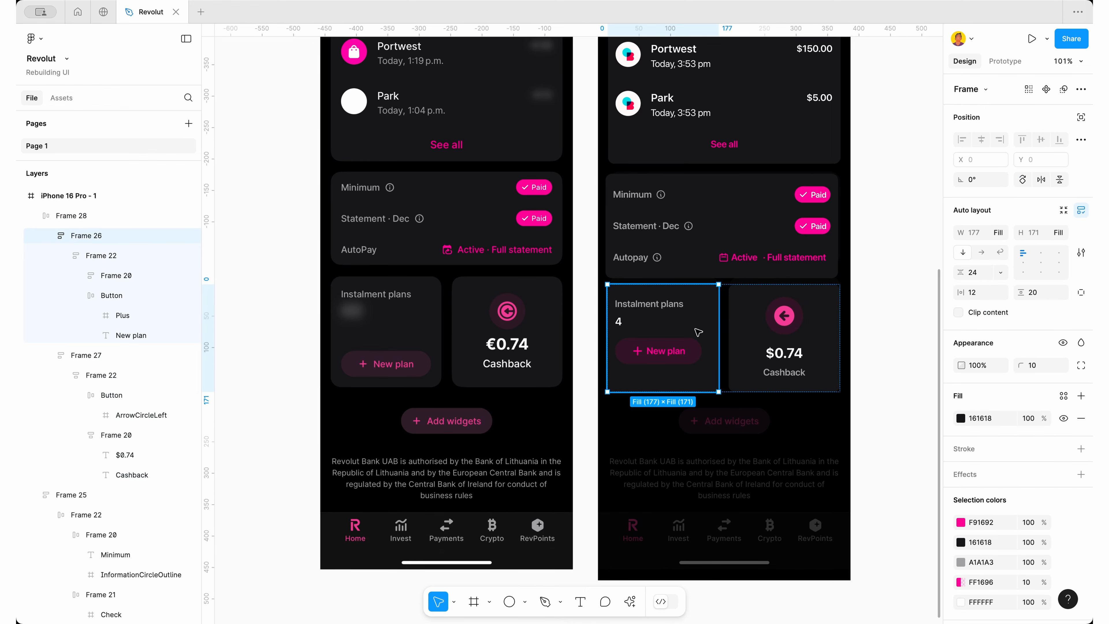
double_click(679, 322)
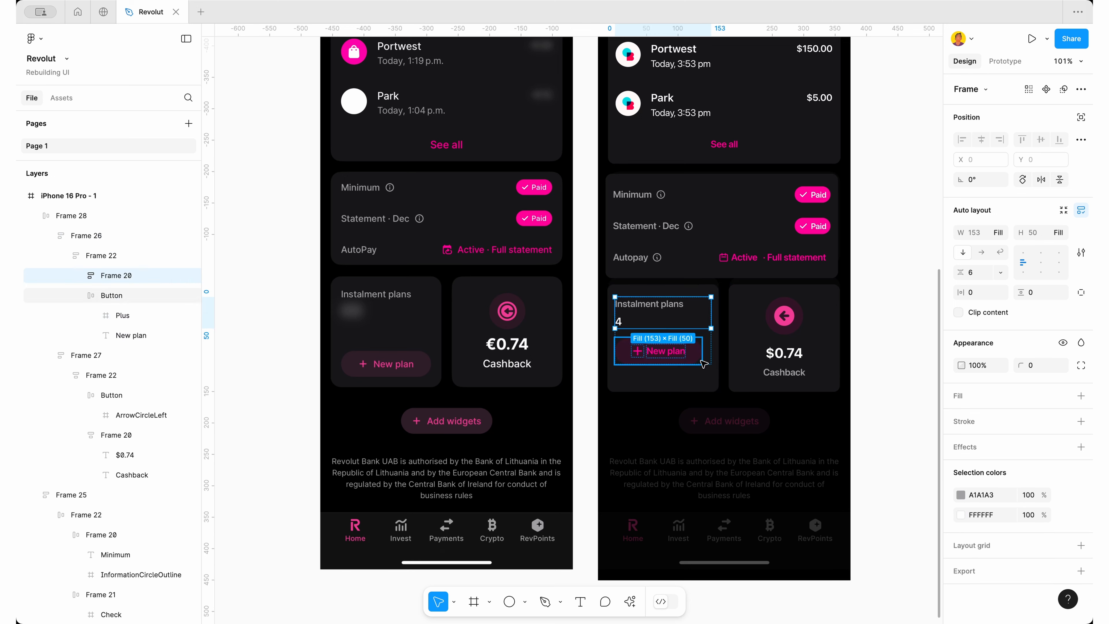
left_click(1061, 233)
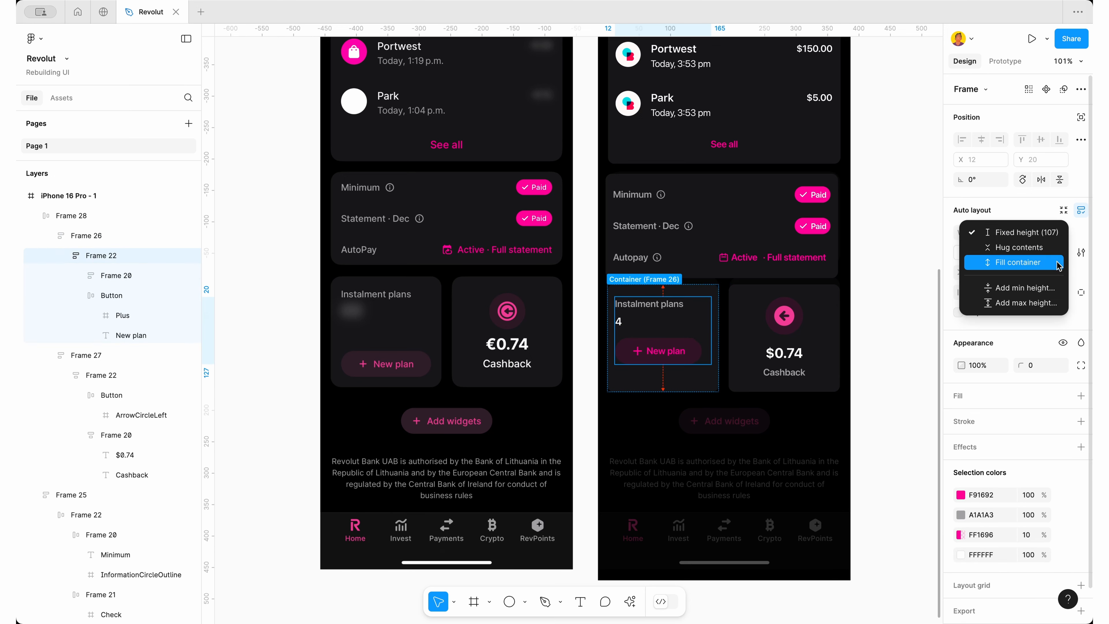
left_click(1009, 258)
Align the Instalment plans title and the 4 below it to the top left of their text frame
double_click(698, 318)
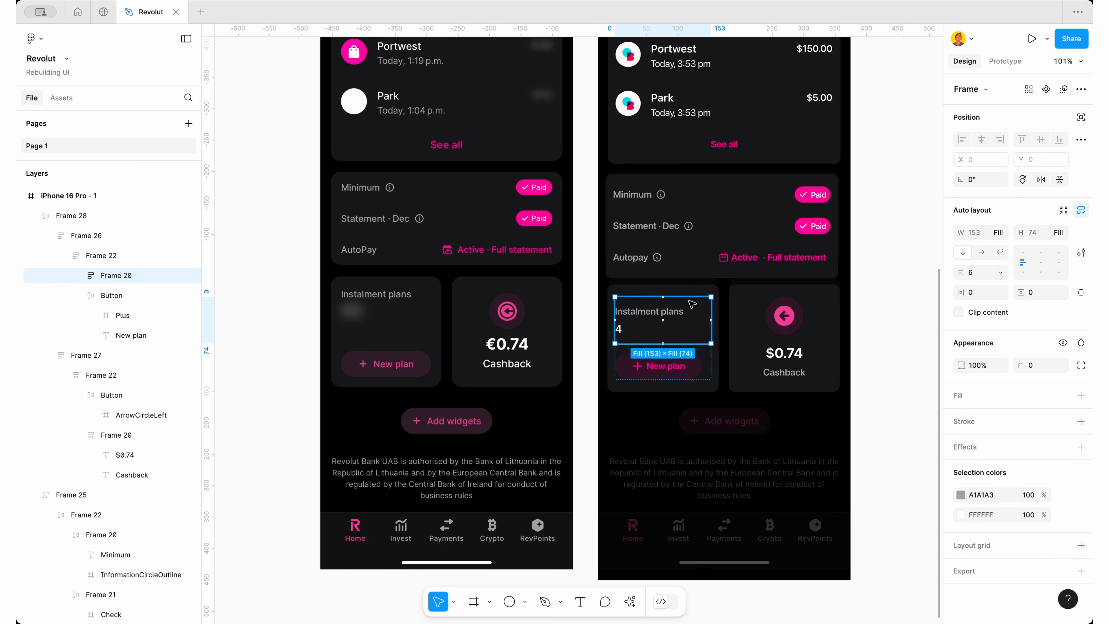
left_click(1061, 233)
double_click(665, 317)
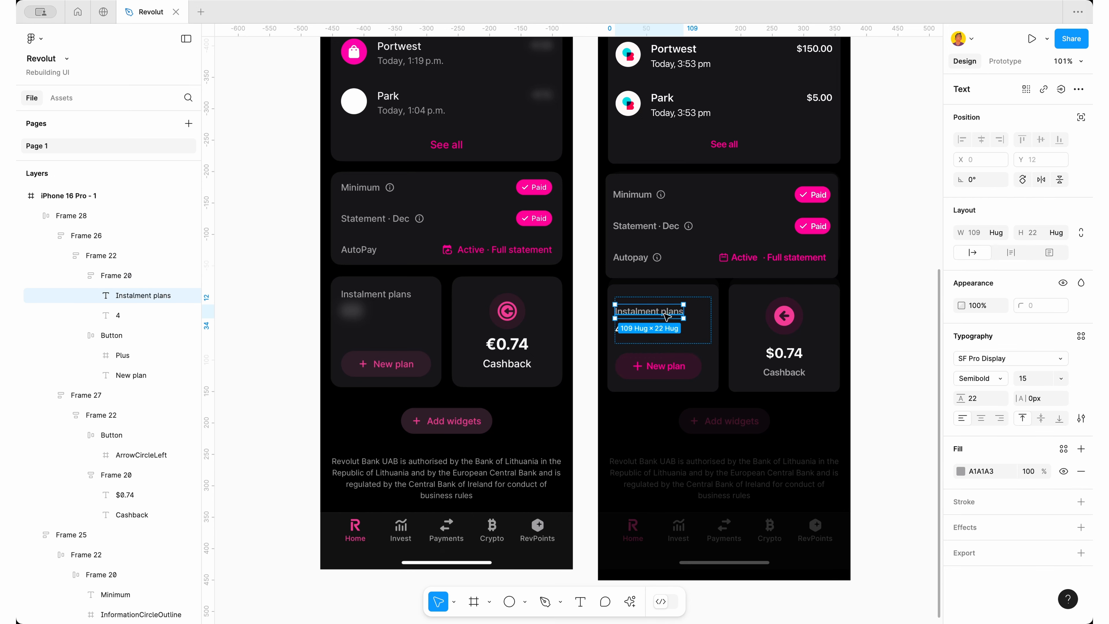
left_click(704, 320)
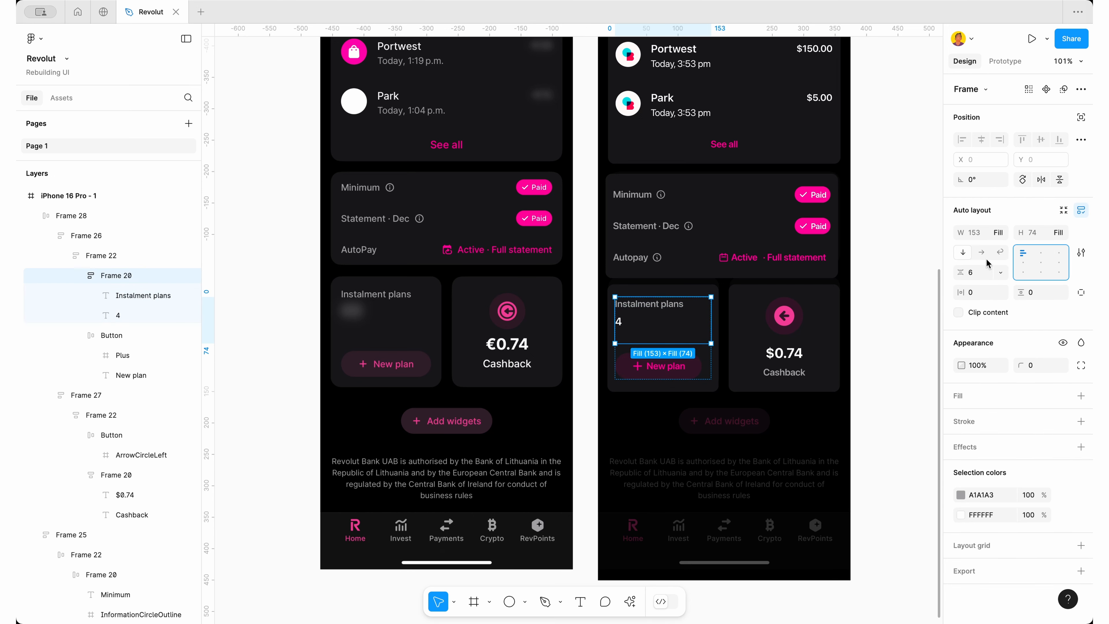
left_click(719, 350)
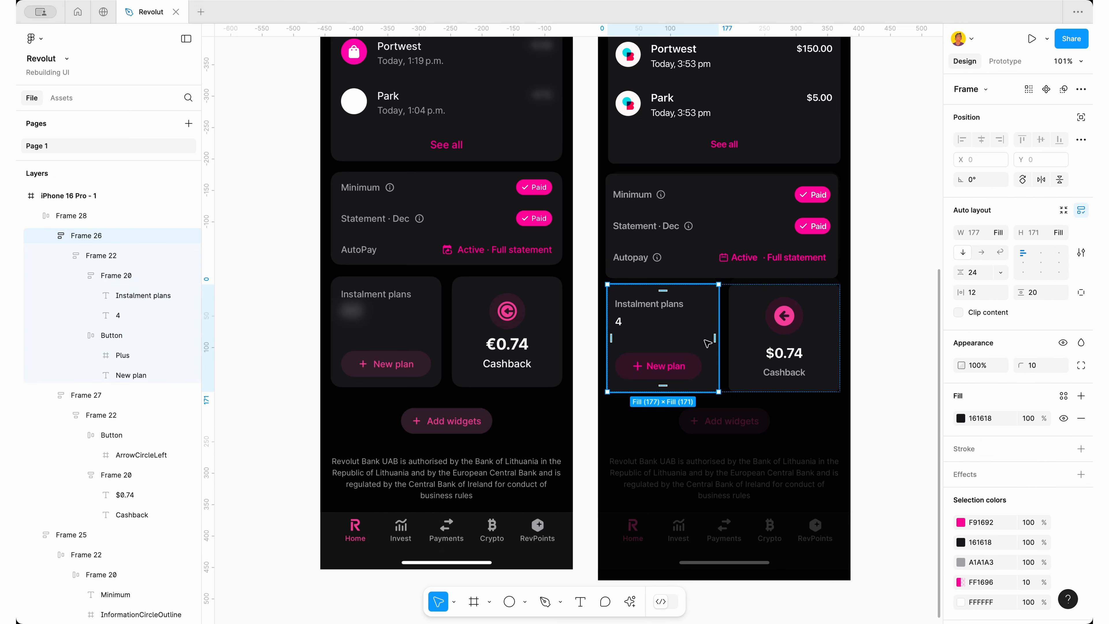
left_click(1001, 272)
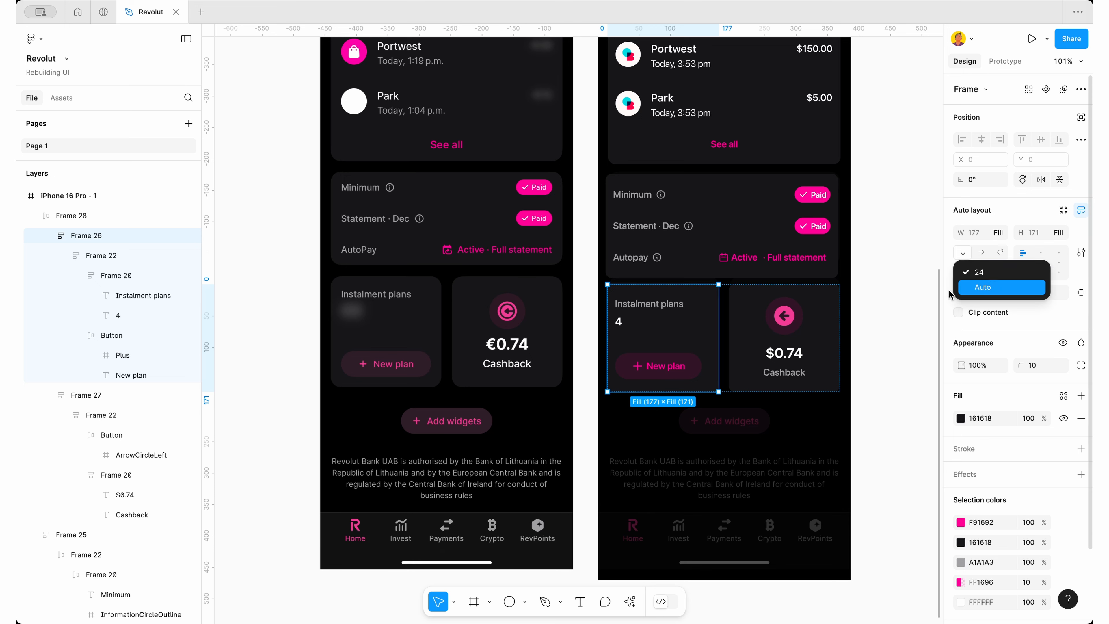
left_click(862, 379)
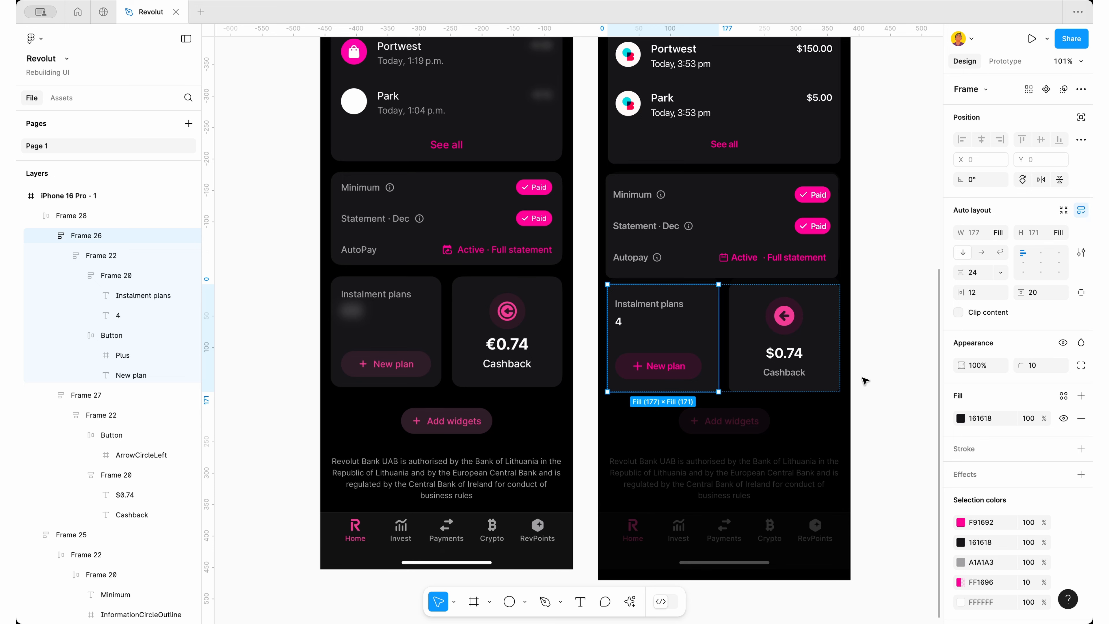
left_click(881, 374)
Recolor the New plan button's plus icon and label to E04C92, copied from the Cashback card's arrow icon
scroll(669, 369, "down", 3)
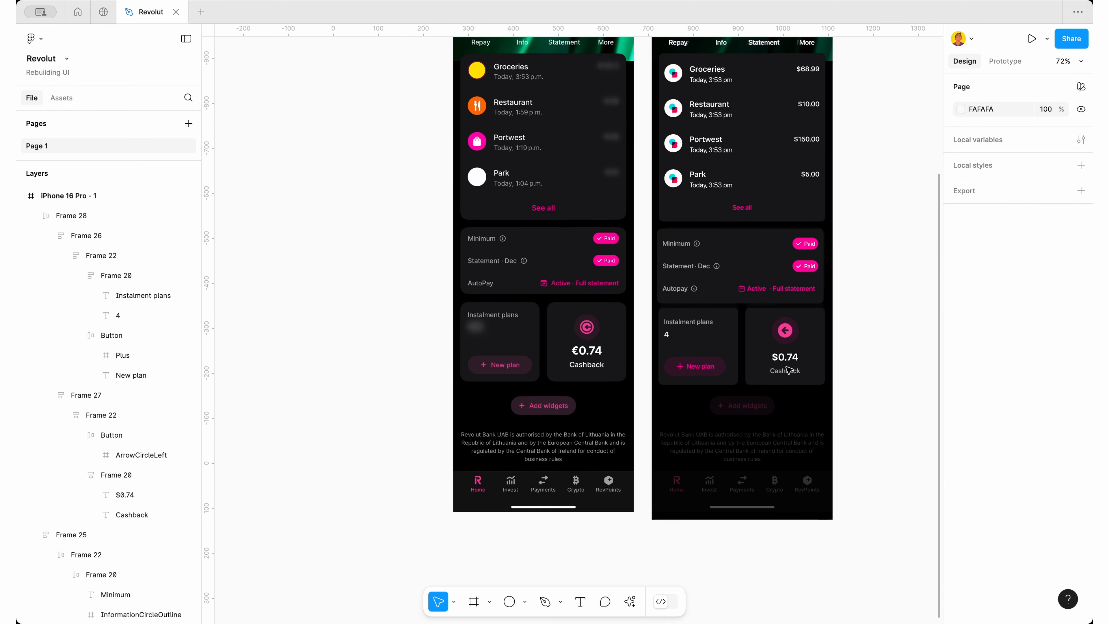
left_click(670, 365)
left_click(673, 362)
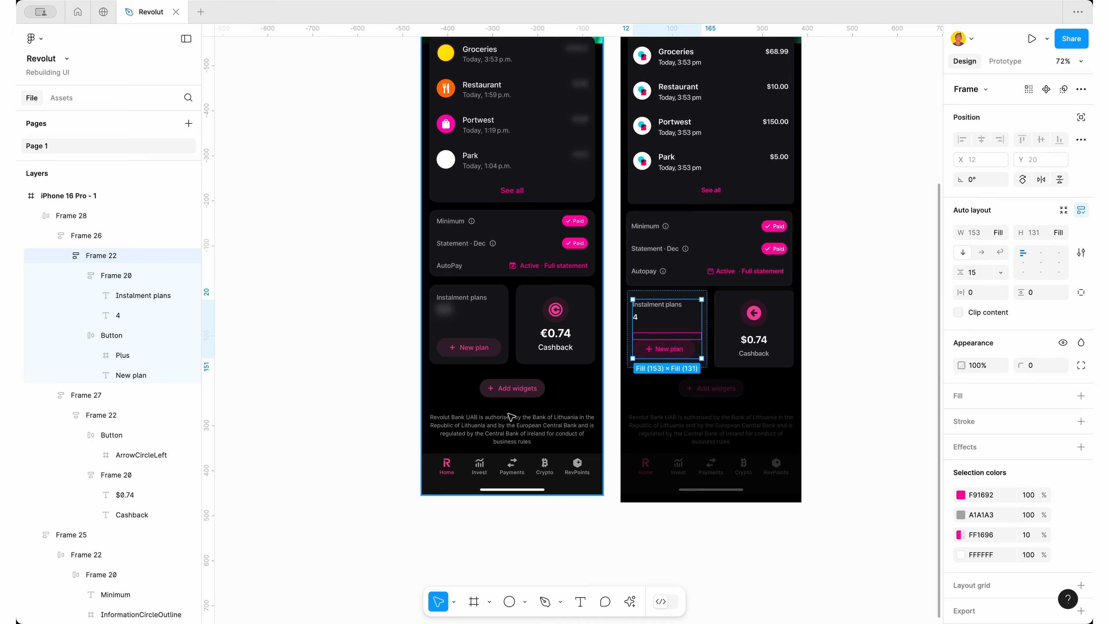
scroll(681, 345, "up", 3)
scroll(432, 313, "up", 1)
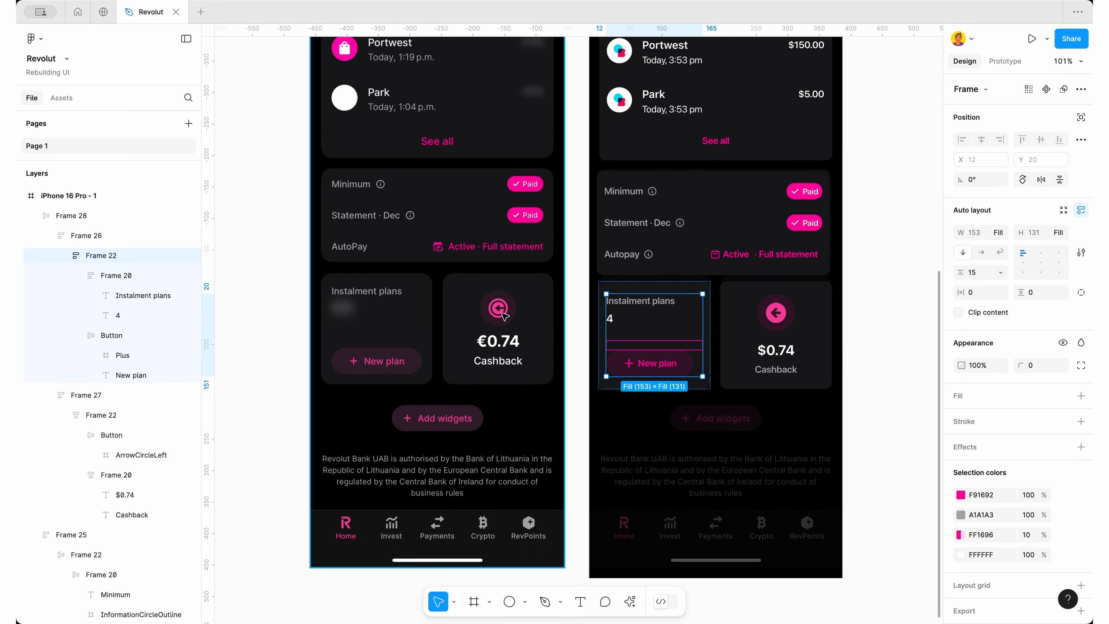
left_click(775, 313, "super")
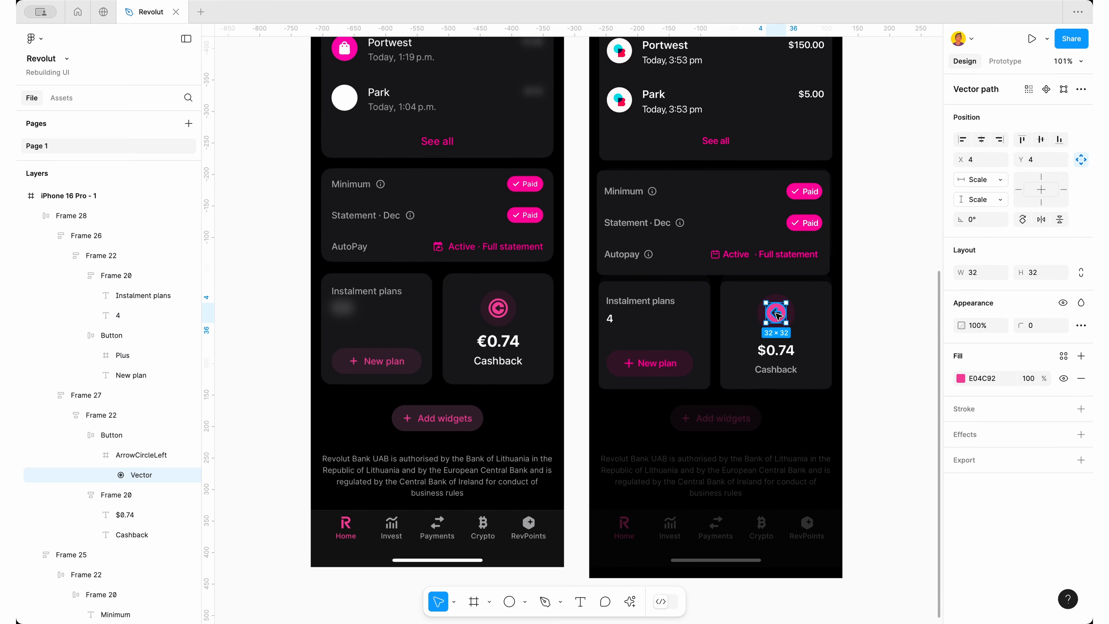
left_click(999, 383)
left_click(628, 371)
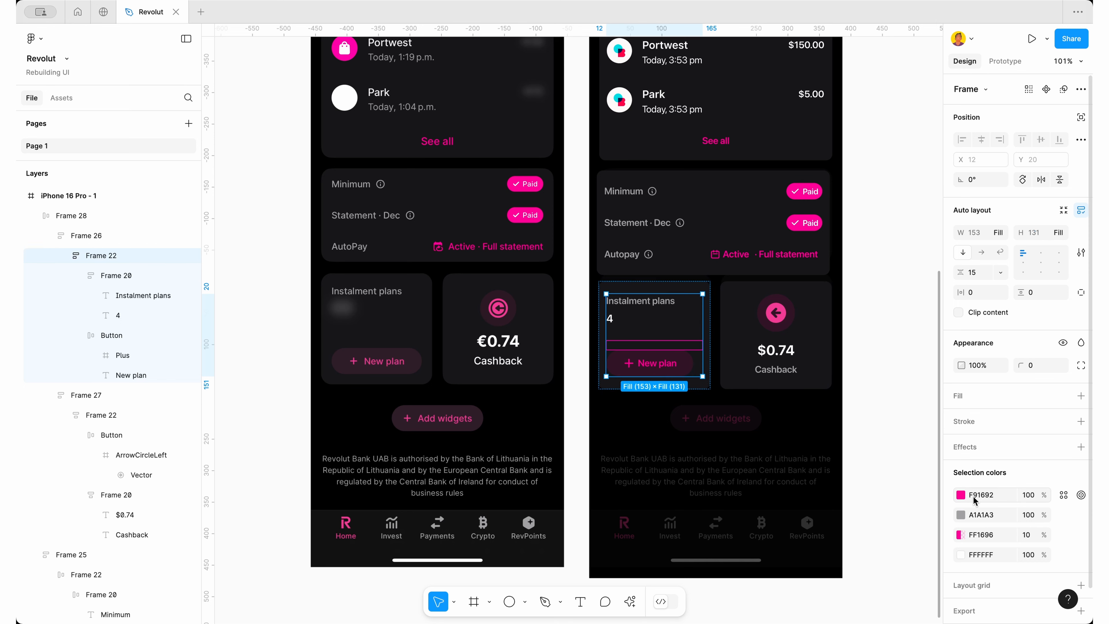
key("Return")
left_click(772, 410)
Duplicate the New plan button and place the copy below the cards, over the faded Add widgets reference
double_click(652, 367)
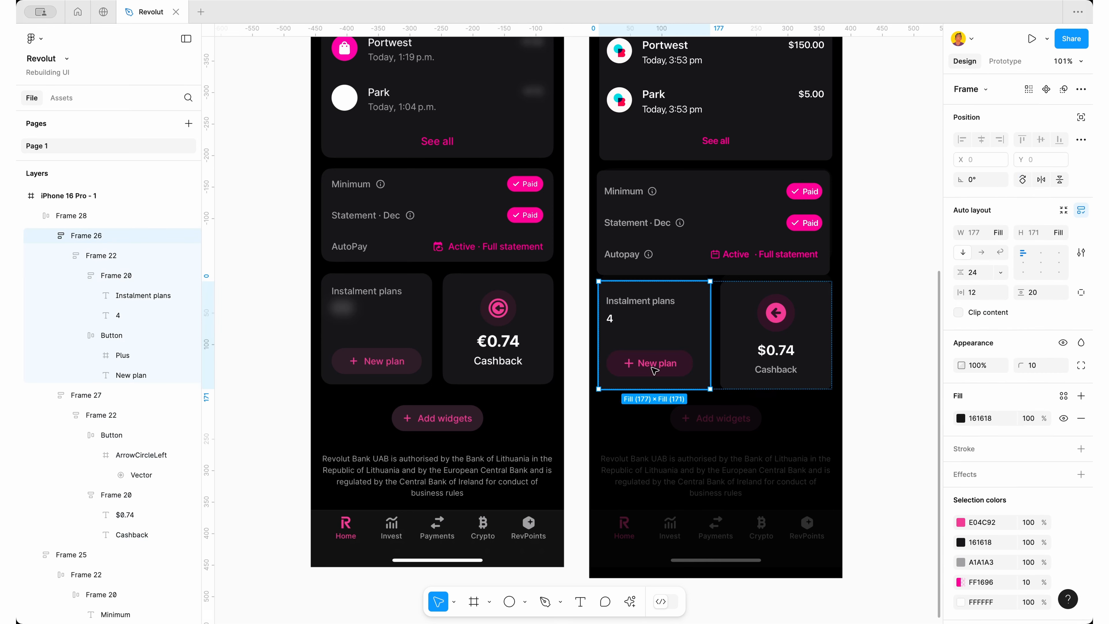
double_click(651, 368)
double_click(655, 371)
key("super+d")
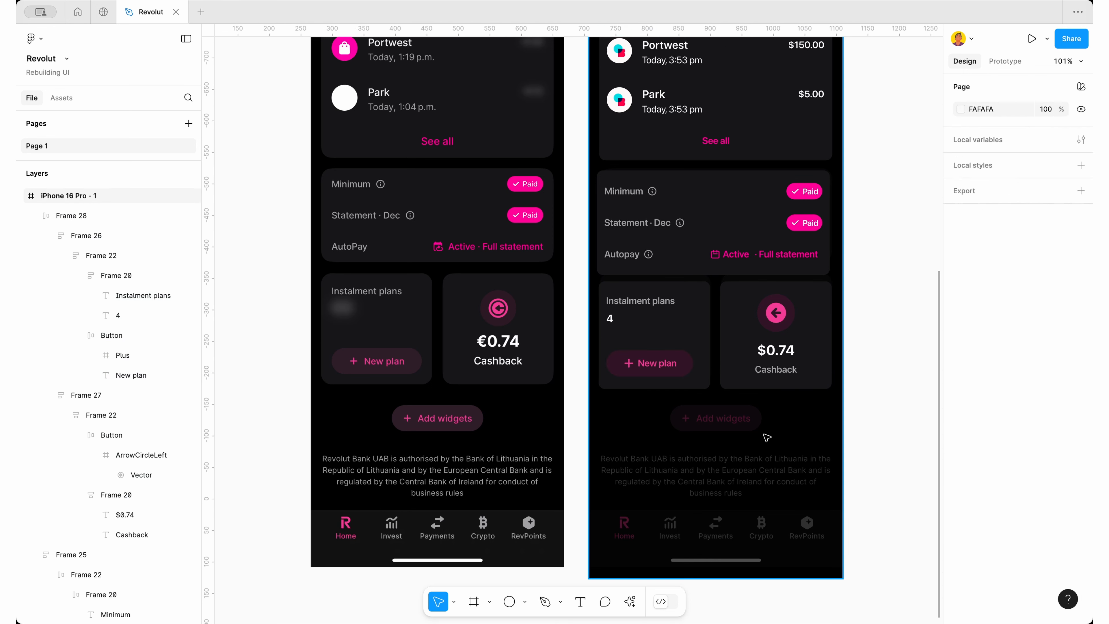
left_click_drag(664, 367, 728, 424)
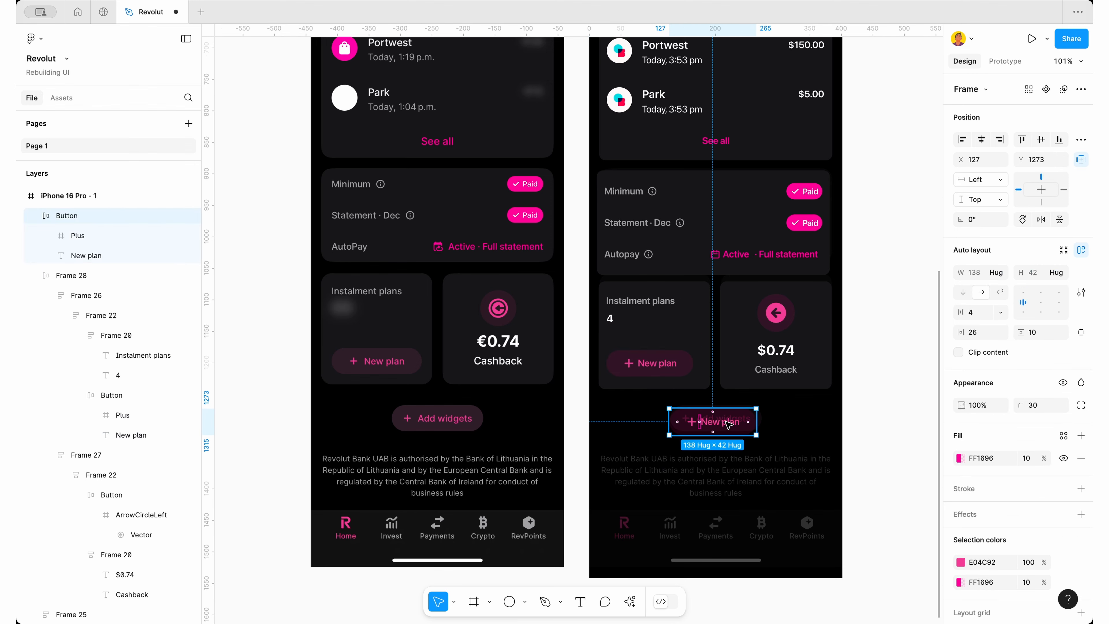
Change the copied button's label to Add widgets and center the button over the faded reference button
double_click(728, 425)
key("Return")
type("Add widgets")
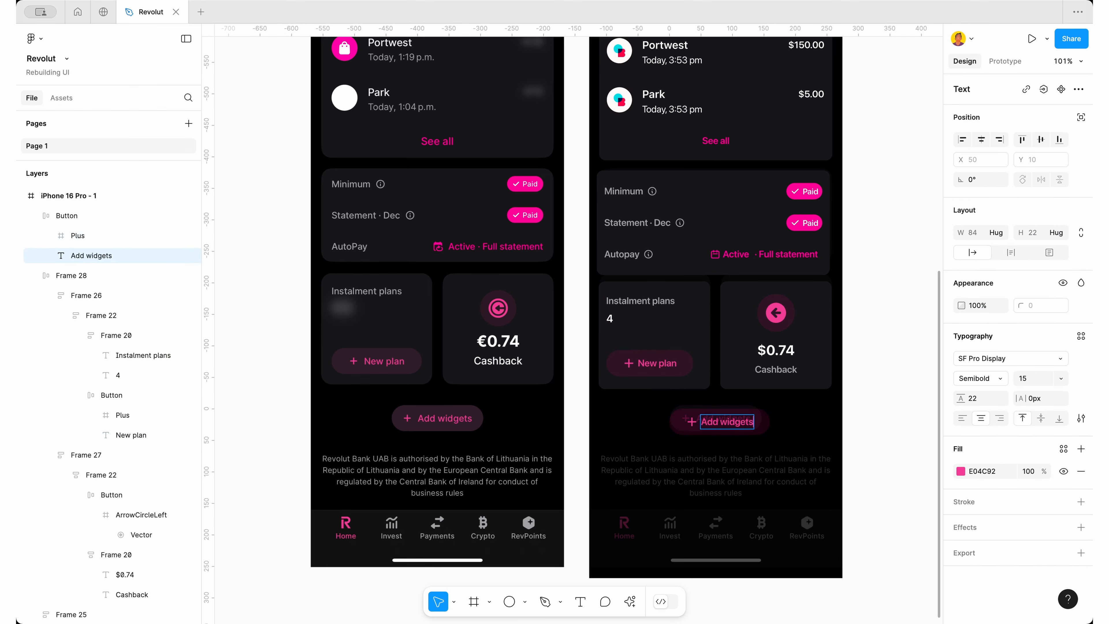
key("Escape")
left_click(837, 429)
left_click_drag(738, 423, 742, 423)
left_click(884, 416)
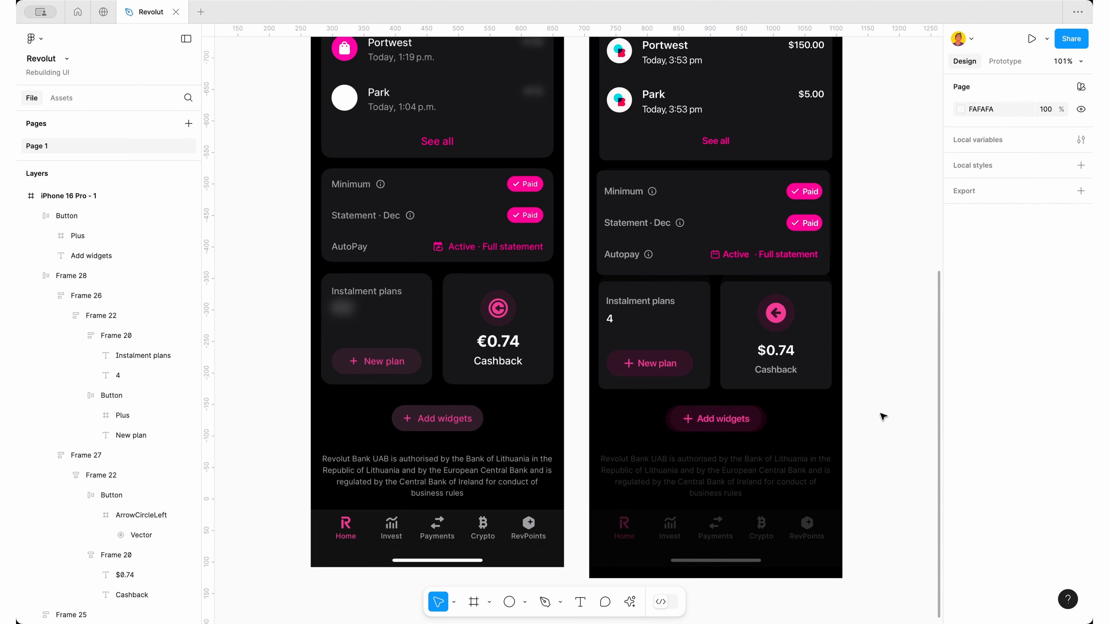
Wrap the transactions card, the payment status card and the Instalment plans/Cashback row in one vertical auto layout frame
scroll(882, 416, "down", 3)
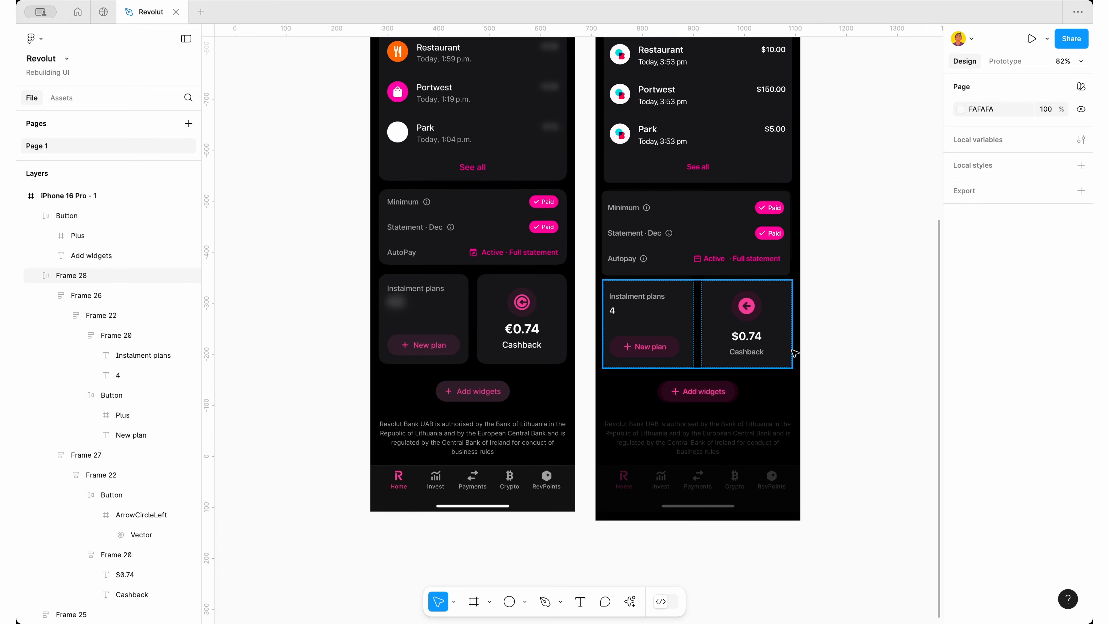
left_click(730, 345)
scroll(727, 347, "up", 4)
left_click(664, 401, "shift")
left_click(671, 254, "shift")
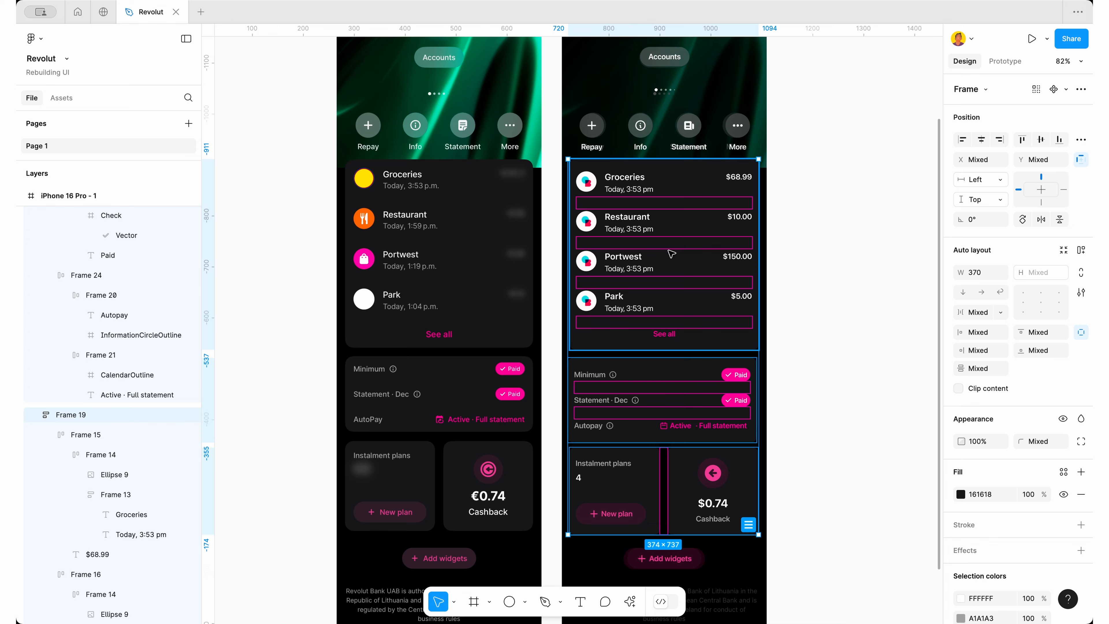
key("shift+a")
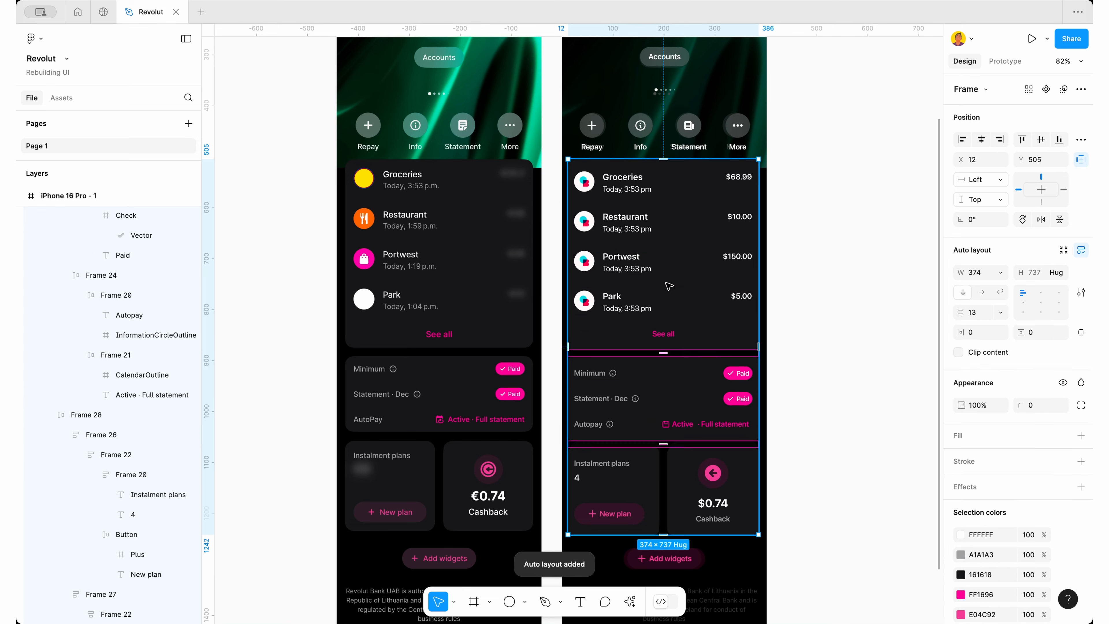
left_click(791, 432)
Set the width of the combined cards frame to 370
left_click(712, 335)
left_click(976, 272)
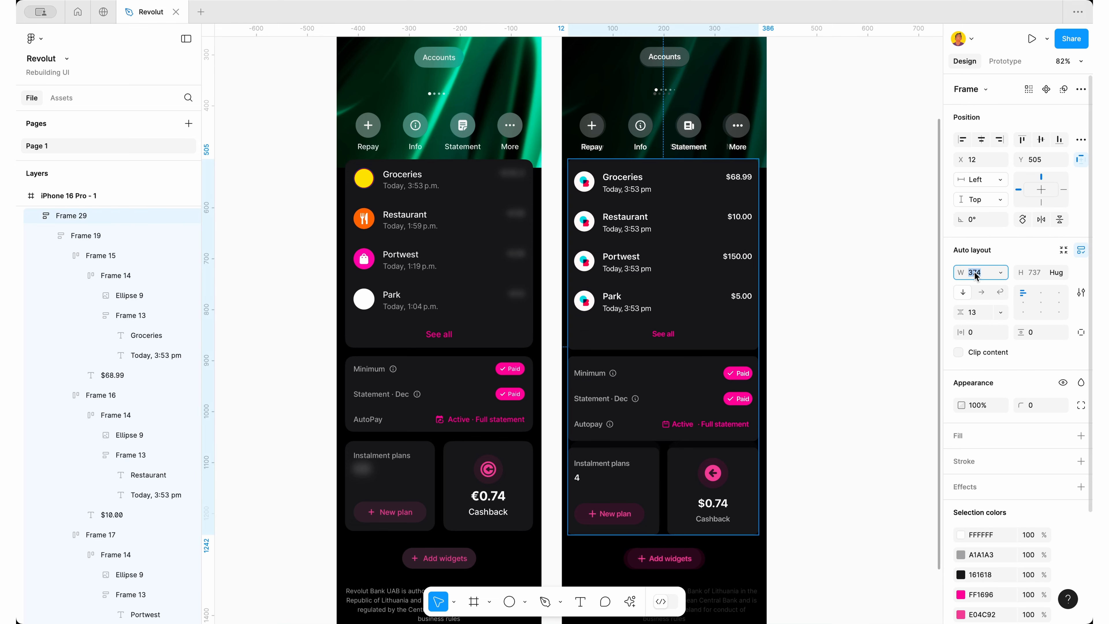
key("Return")
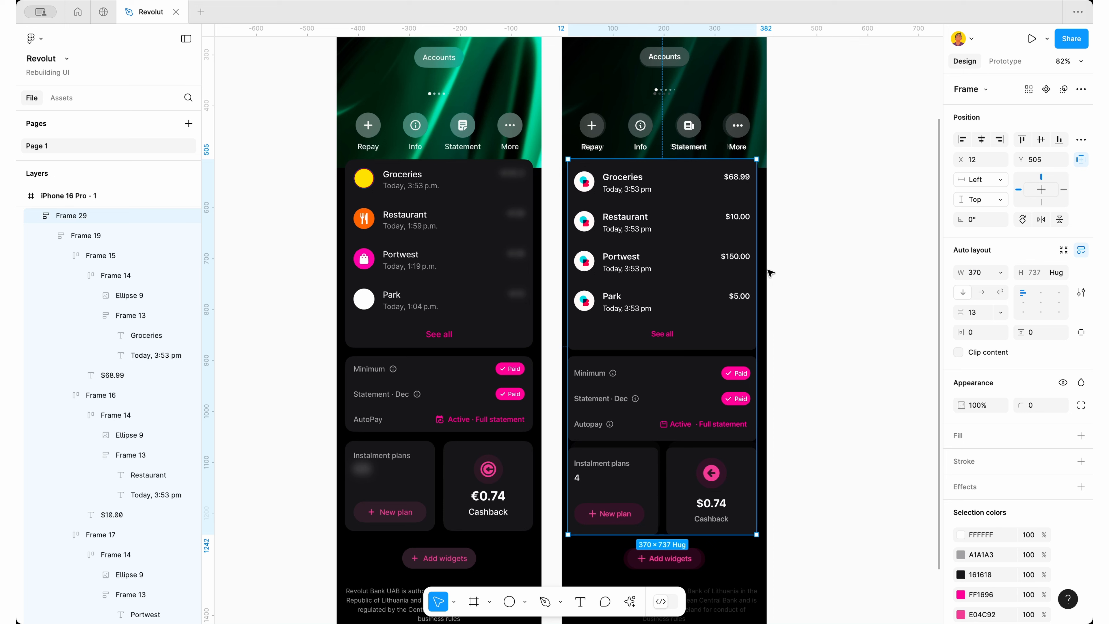
Check the width sizing of the cards nested inside the combined frame
key("Return")
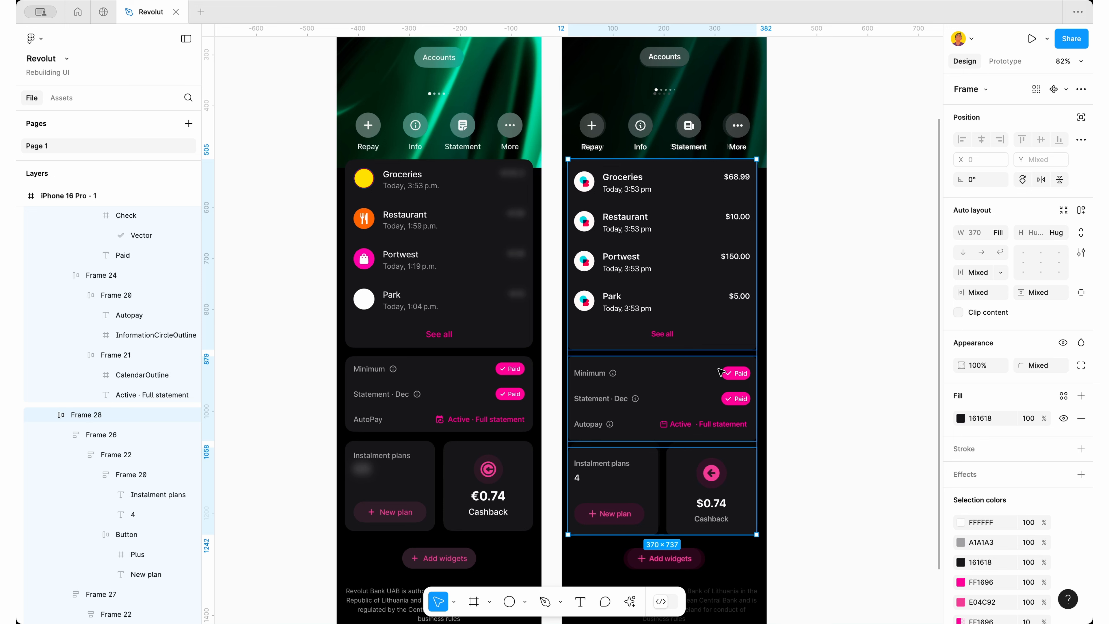
left_click(999, 232)
left_click(1003, 234)
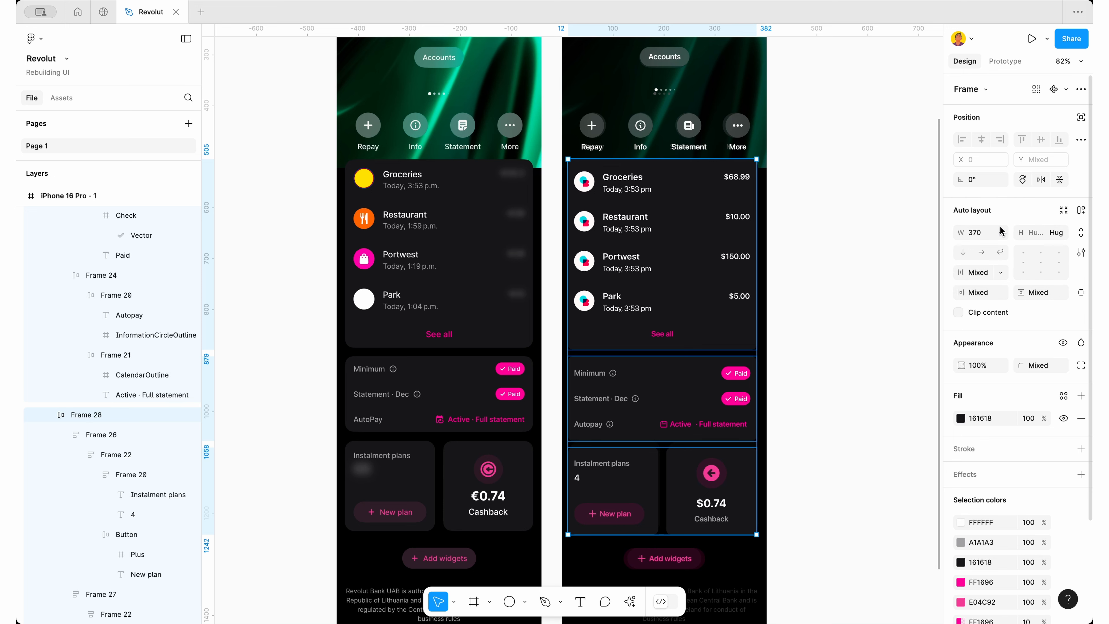
left_click(613, 450)
left_click(701, 481)
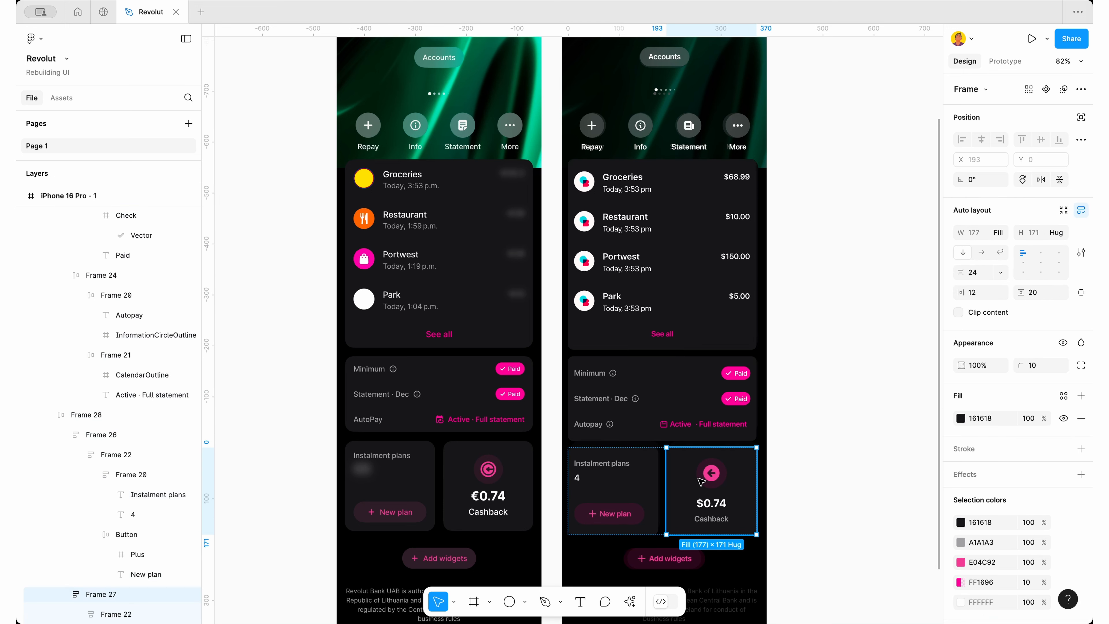
left_click(810, 397)
Center the combined cards frame horizontally within the iPhone 16 Pro screen
left_click(661, 282)
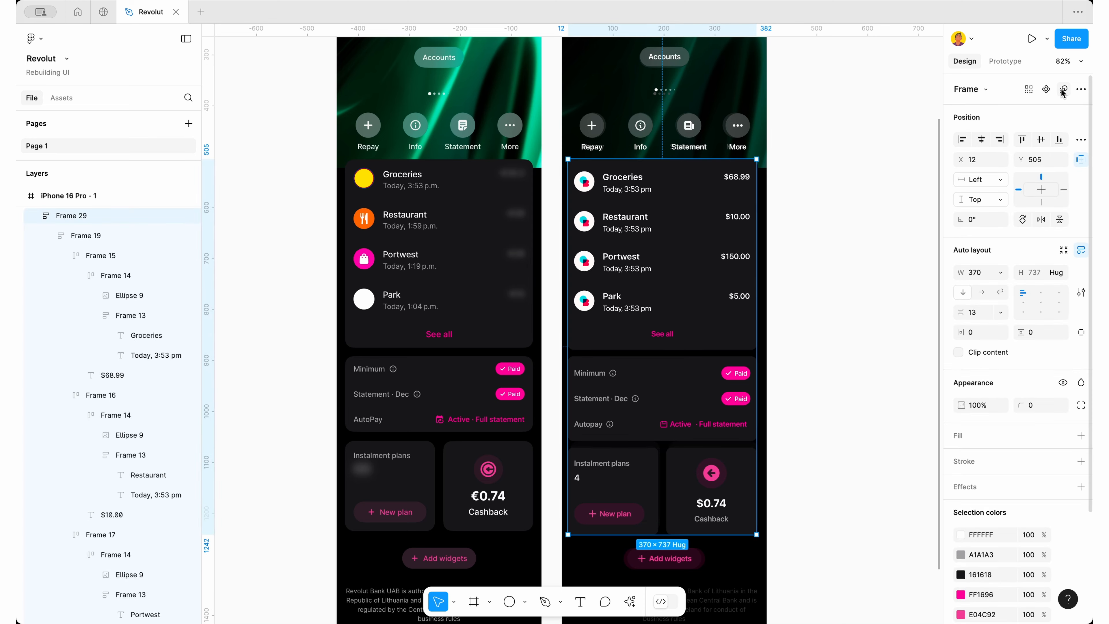
left_click(978, 144)
left_click(802, 245)
left_click(712, 230)
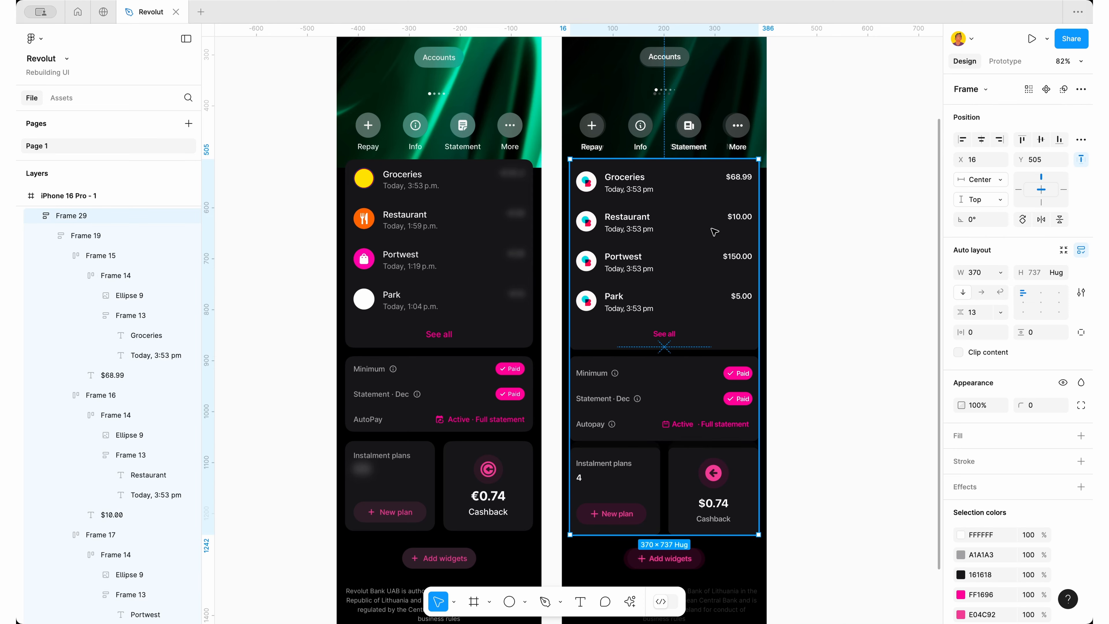
left_click(818, 353)
Move the Add widgets button into the combined cards frame as its last item and align the frame's contents to top center
scroll(819, 351, "down", 2)
scroll(820, 352, "left", 1)
scroll(830, 295, "down", 3)
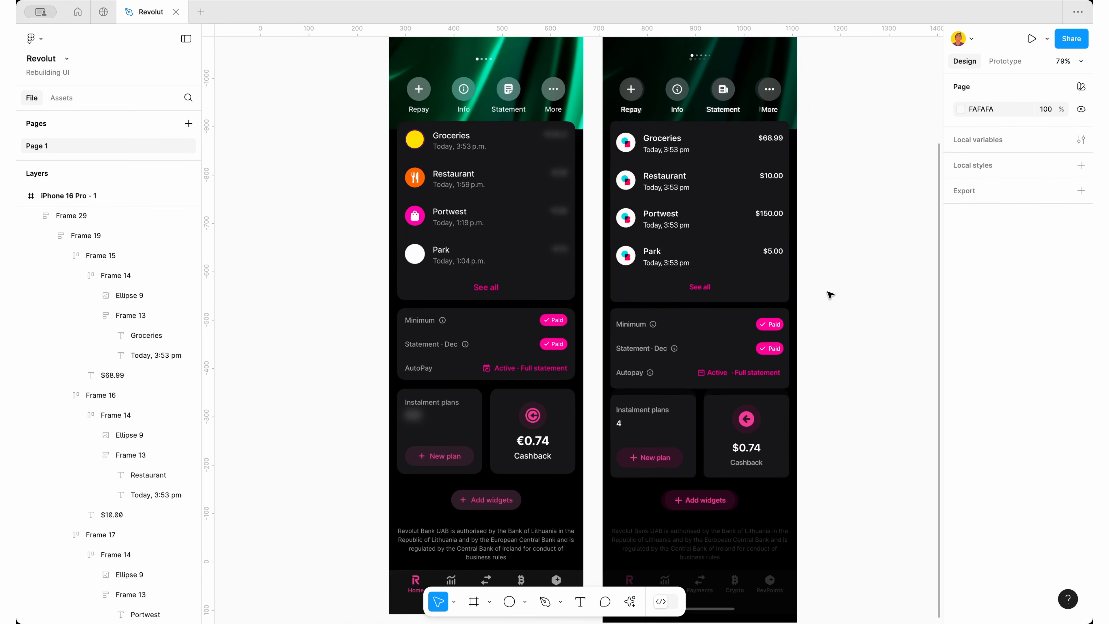
left_click(710, 504)
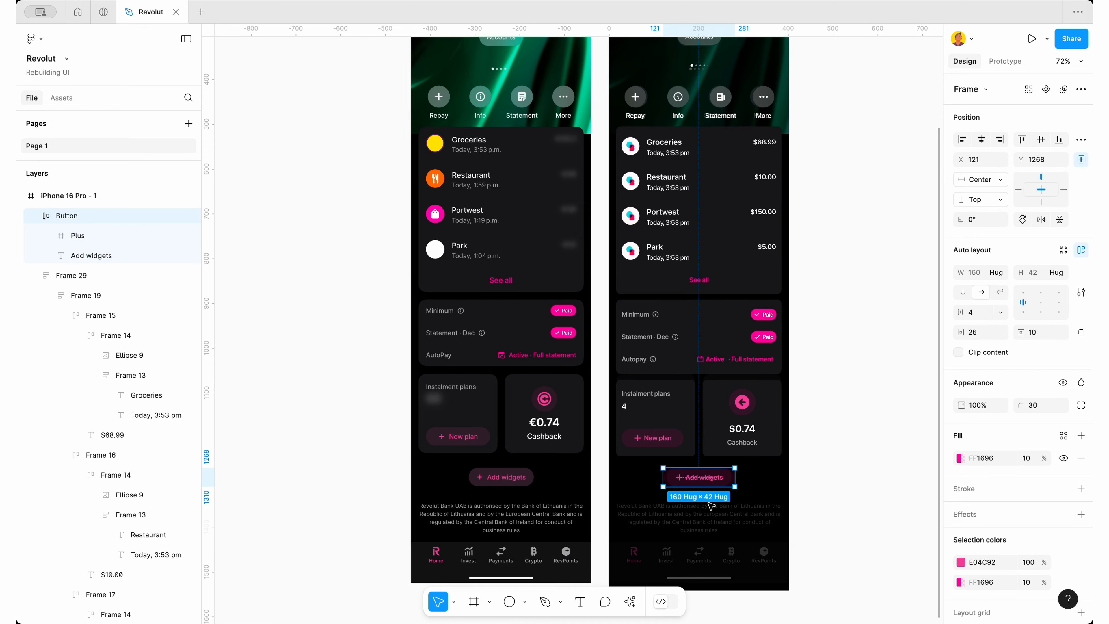
scroll(711, 502, "down", 2)
scroll(711, 503, "left", 1)
key("super+x")
left_click(726, 437)
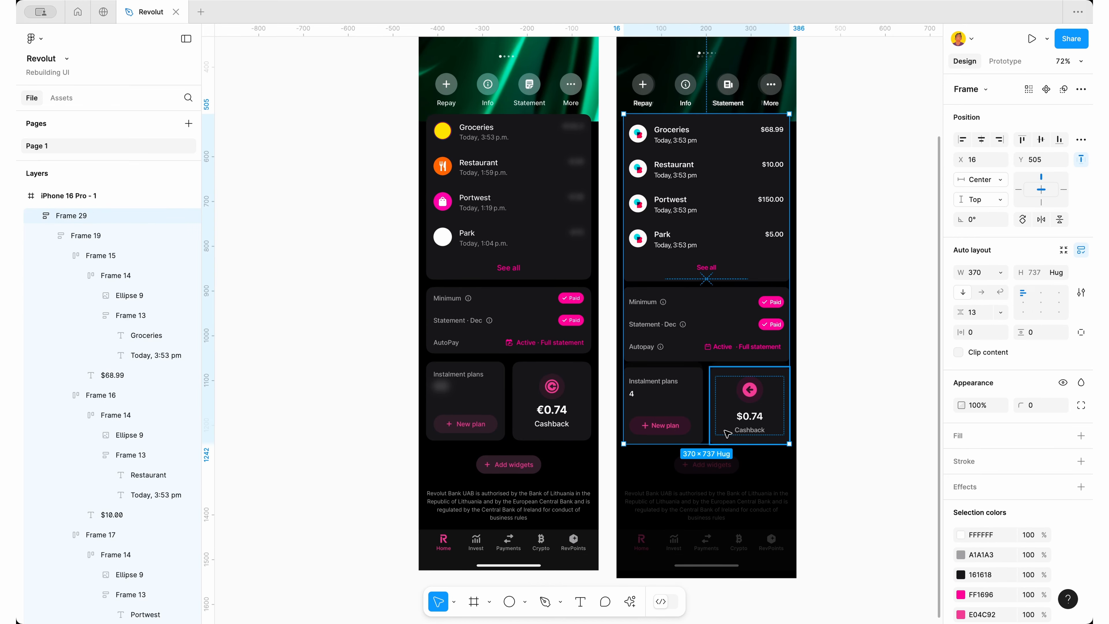
key("super+v")
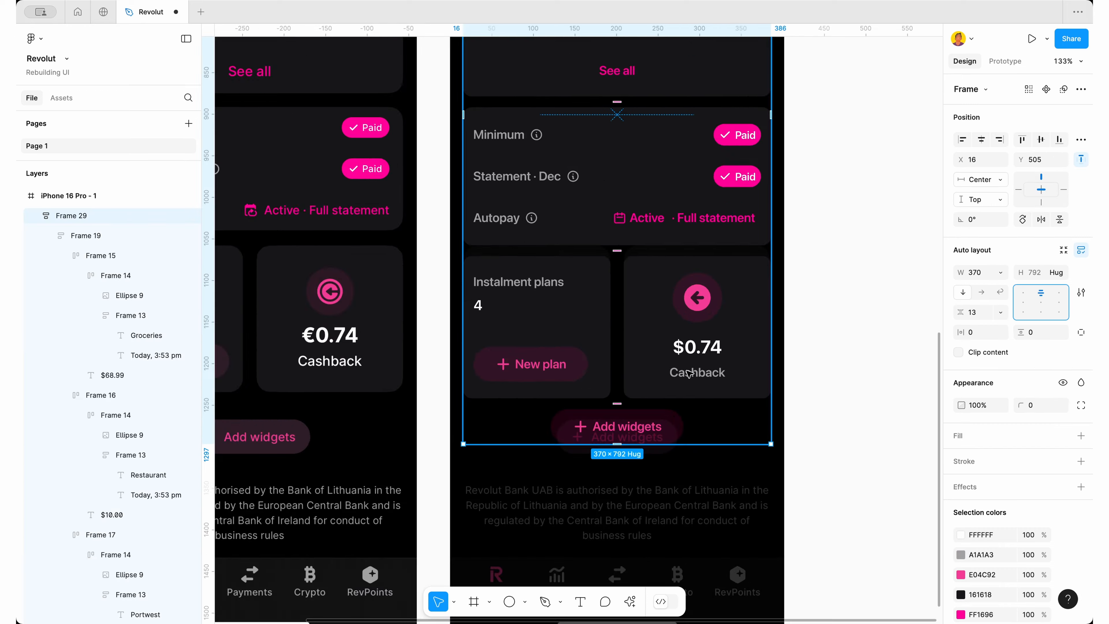
scroll(686, 371, "down", 5)
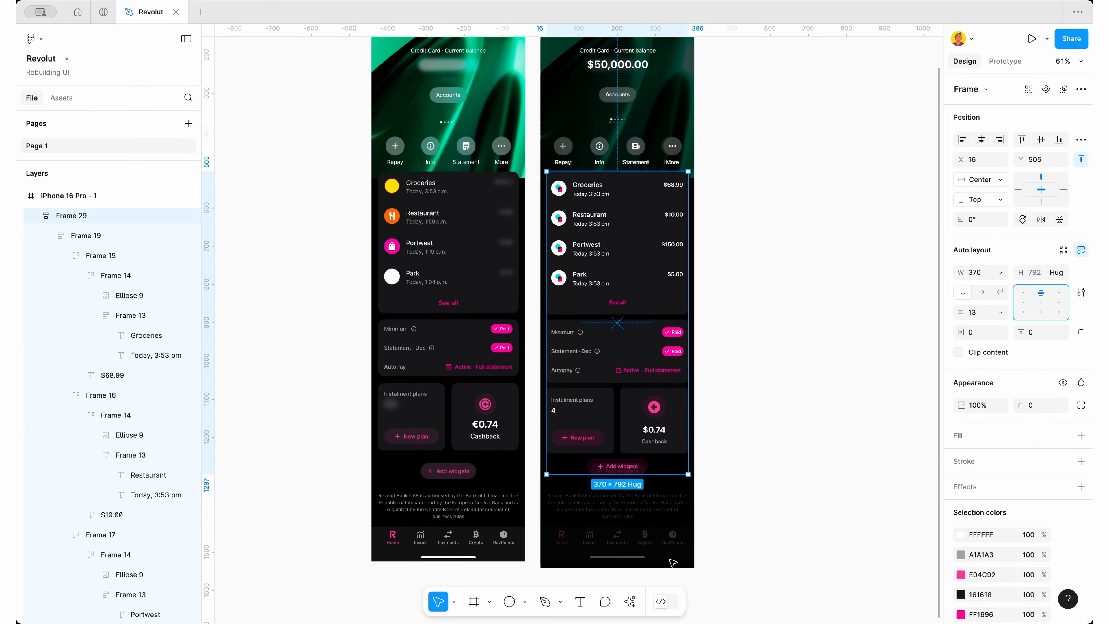
Add the reference's bank authorisation disclaimer as text below the Add widgets button, from "Revolut Bank UAB is authorised by" through "conduct of business rules"
scroll(671, 560, "up", 5)
left_click(796, 480)
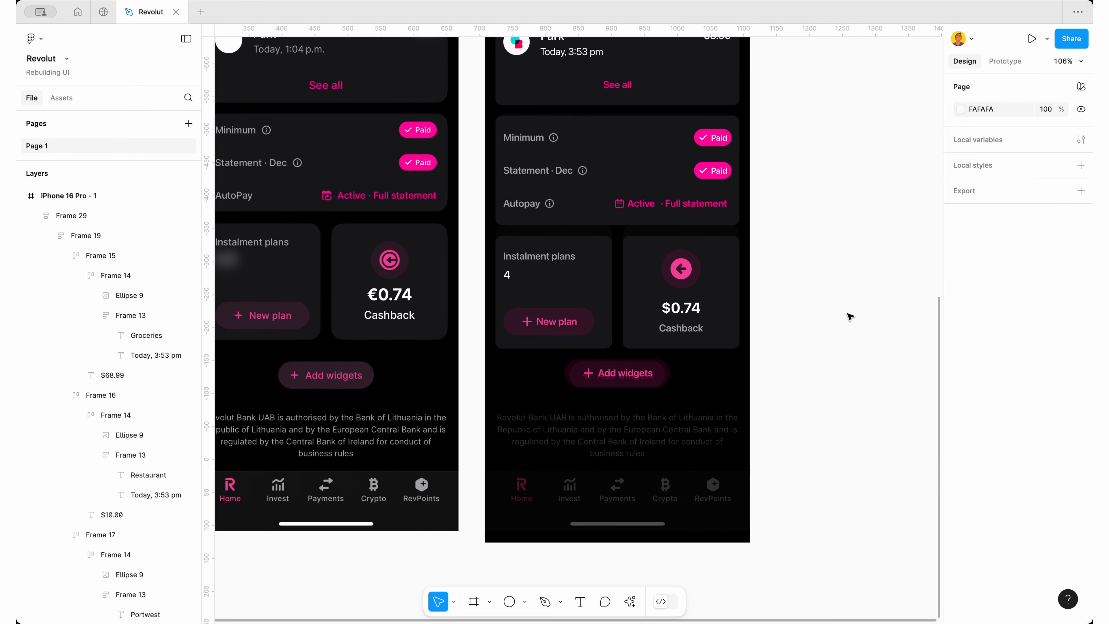
scroll(837, 341, "down", 2)
scroll(571, 403, "up", 5)
scroll(447, 421, "down", 3)
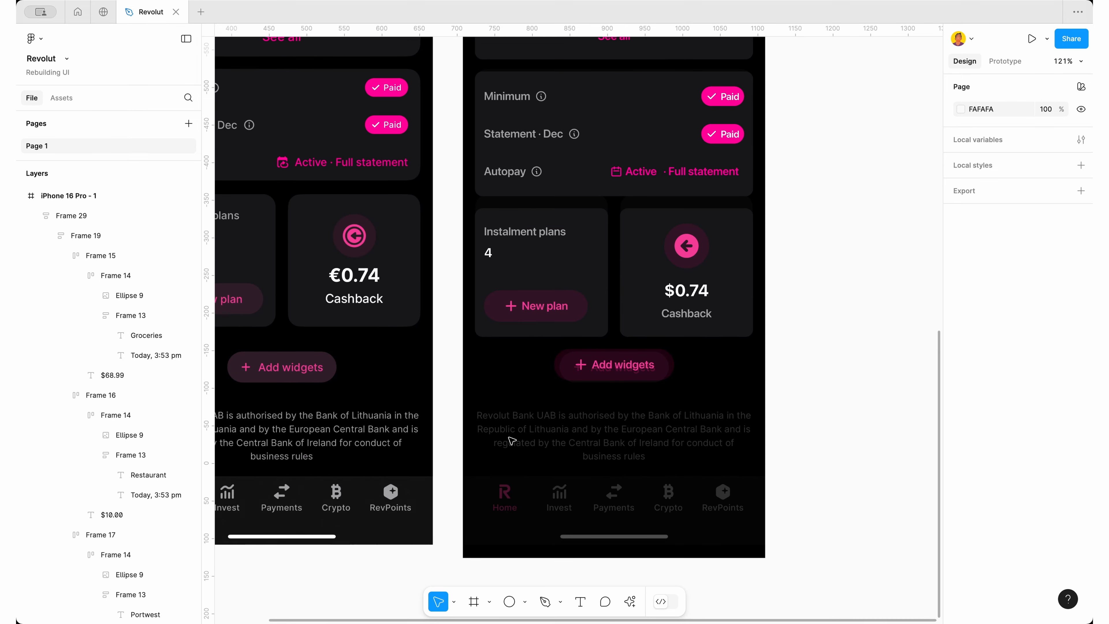
key("t")
left_click(503, 417)
type("Revolut Ba")
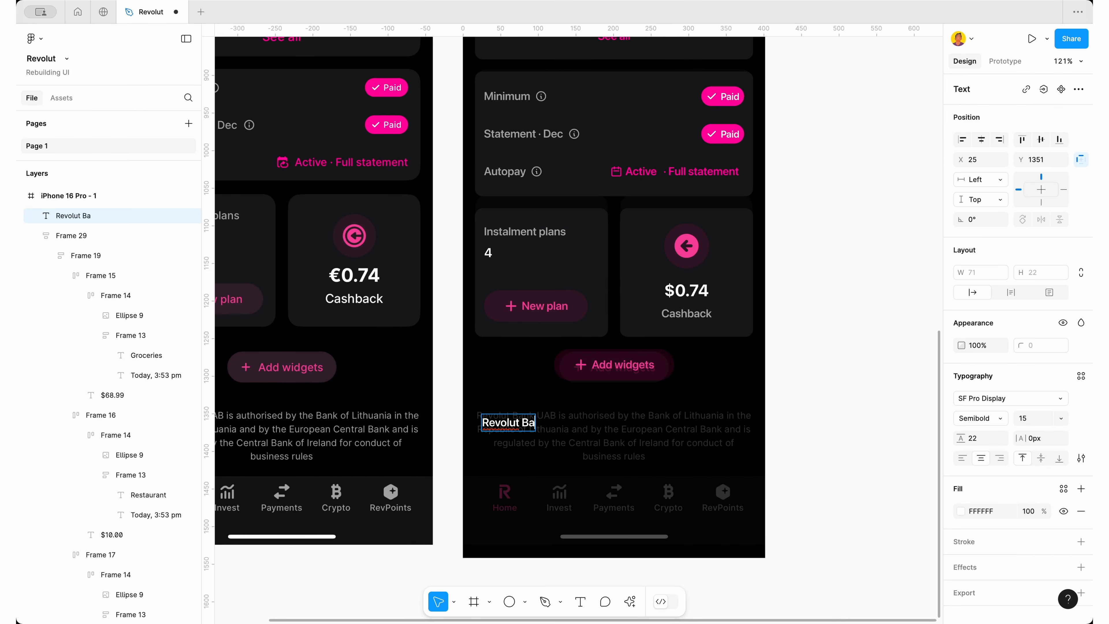
type("nk UAB is authorised by the Bank of Lithuana in th")
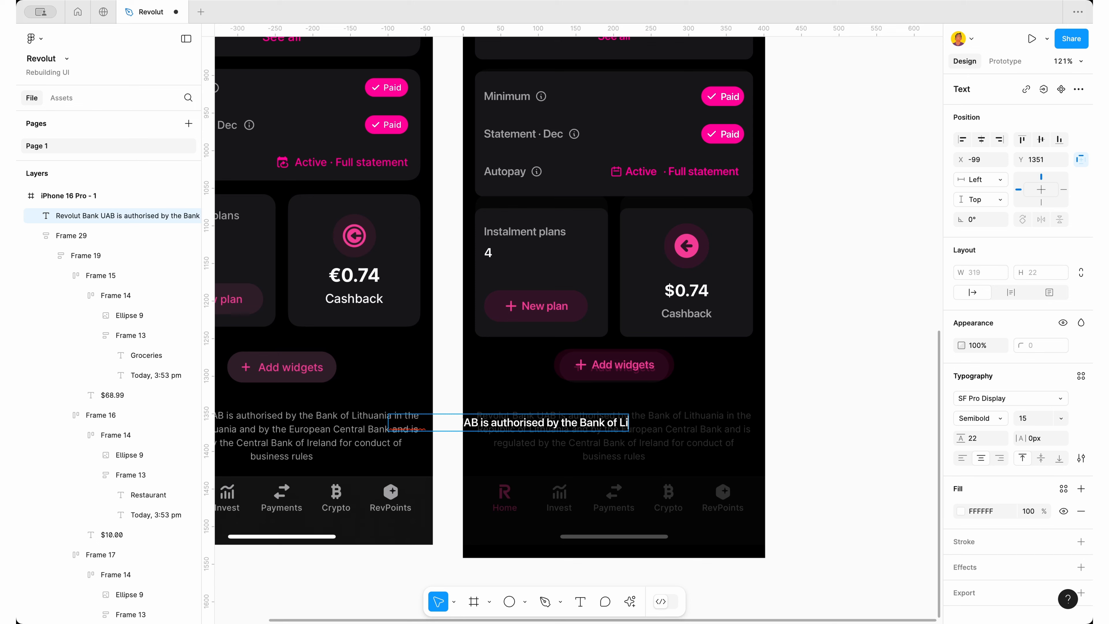
key("Escape")
left_click_drag(591, 420, 577, 405)
type("e Rep")
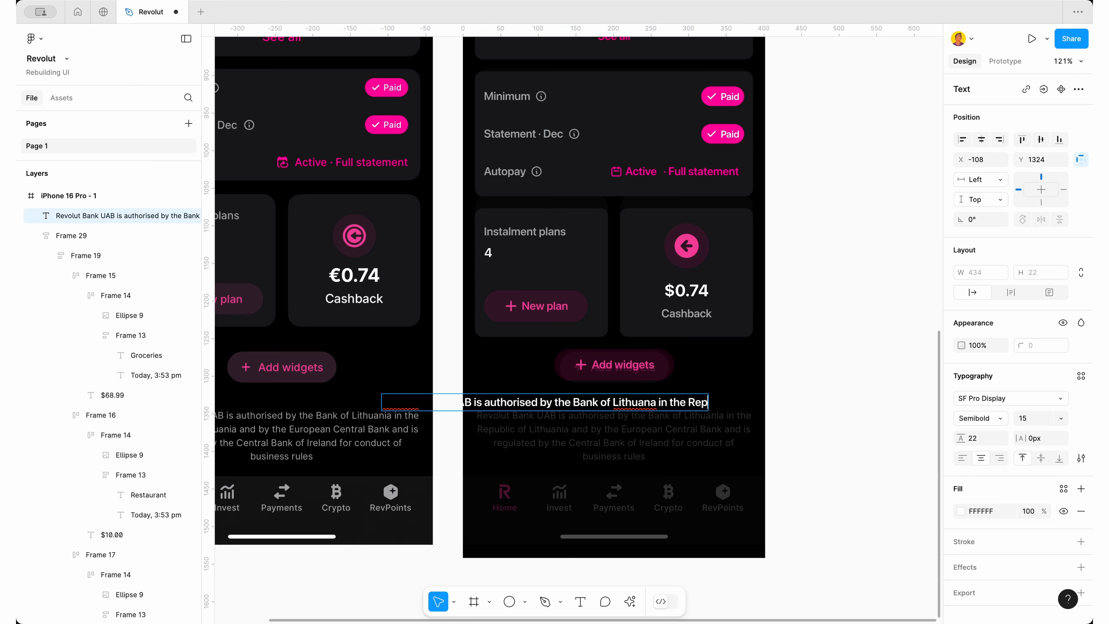
type("ublic of Lithuania and by Eiro")
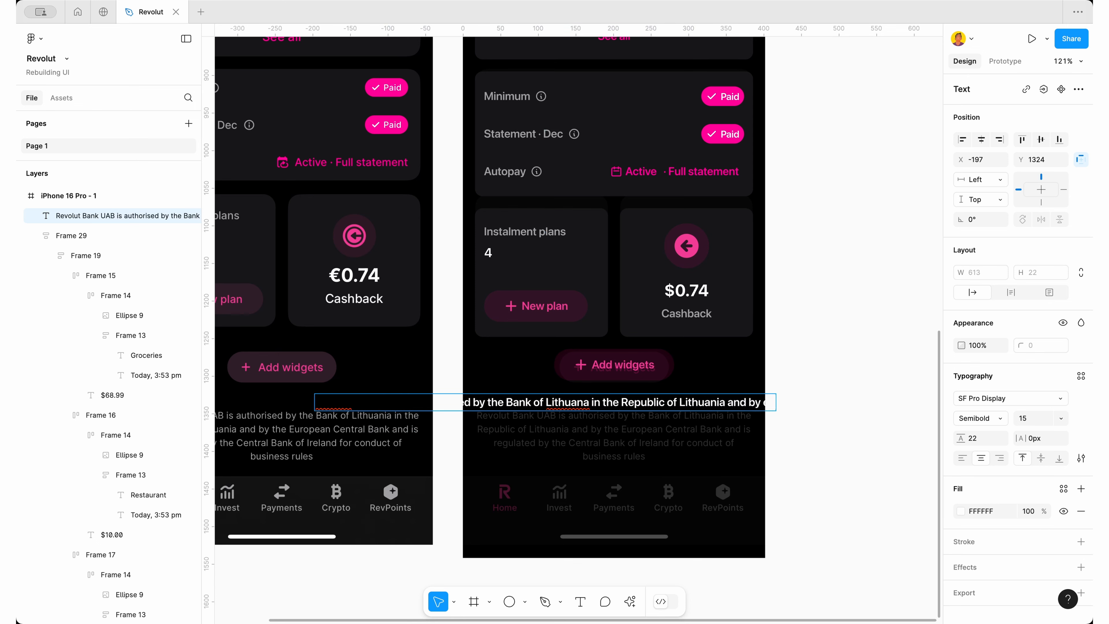
type("pea")
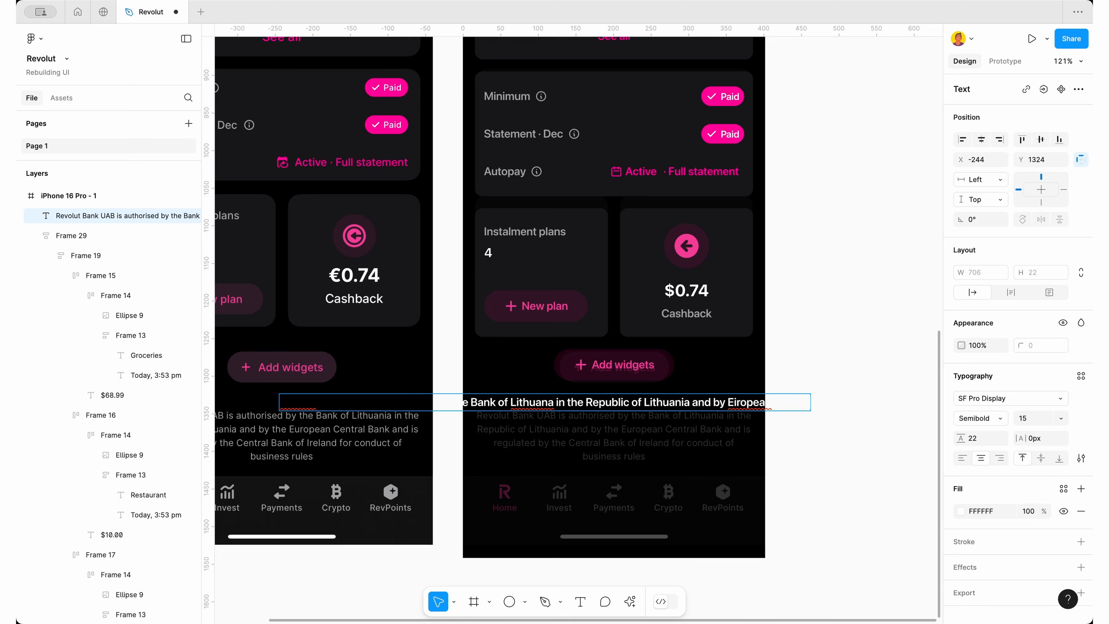
type("n Central bank and is")
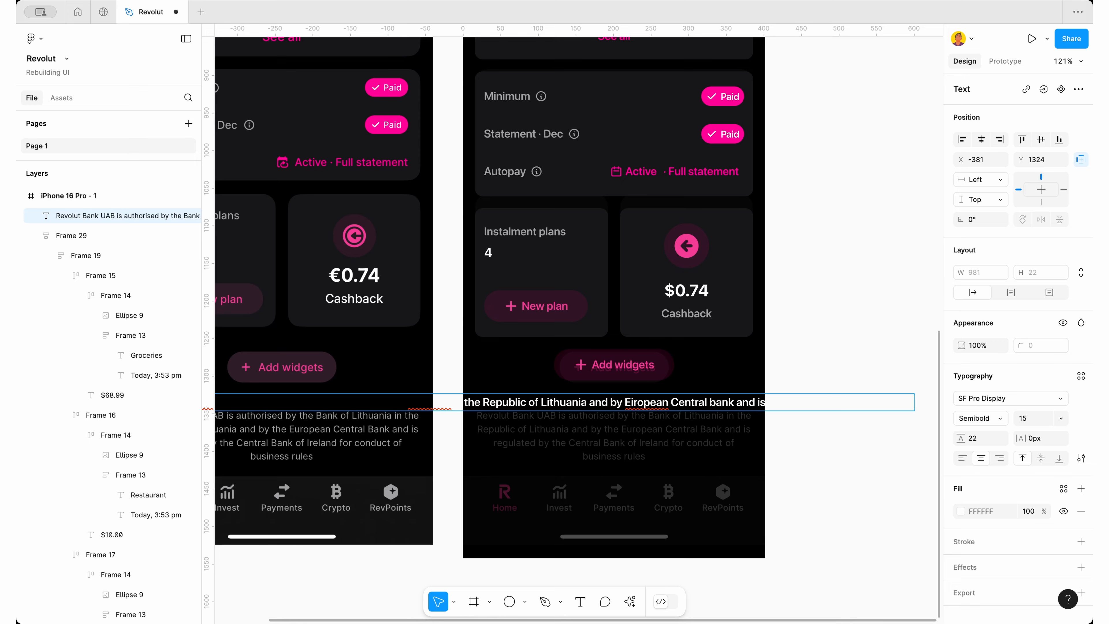
type(" regulated  of business rules")
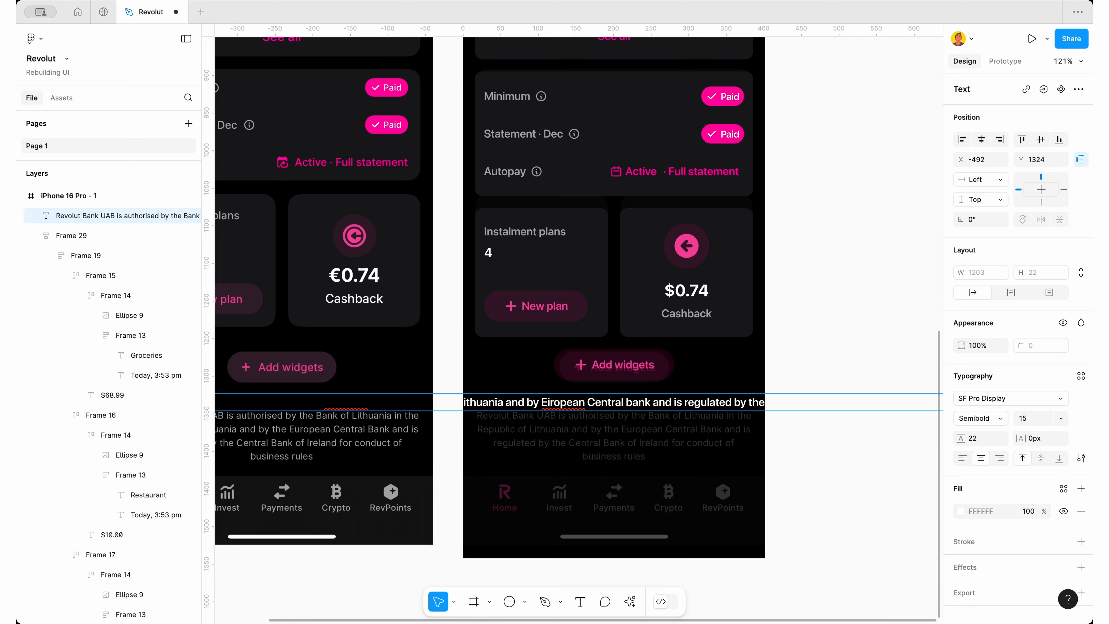
Move the disclaimer text into the combined cards frame as its last item and set its width to Fill
key("Escape")
scroll(682, 454, "down", 5)
key("super+x")
left_click(684, 383)
key("super+v")
left_click(1001, 233)
left_click(1012, 247)
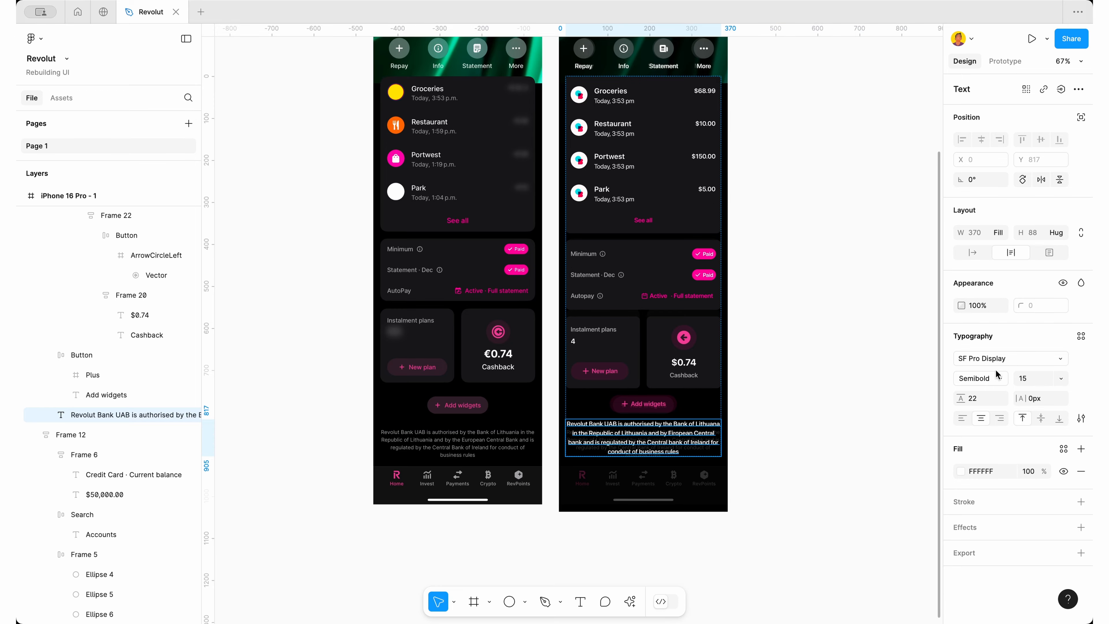
Style the disclaimer text in Regular weight with the gray A1A1A3, matching the reference
scroll(386, 441, "up", 10)
key("i")
left_click(427, 363)
scroll(426, 364, "down", 10)
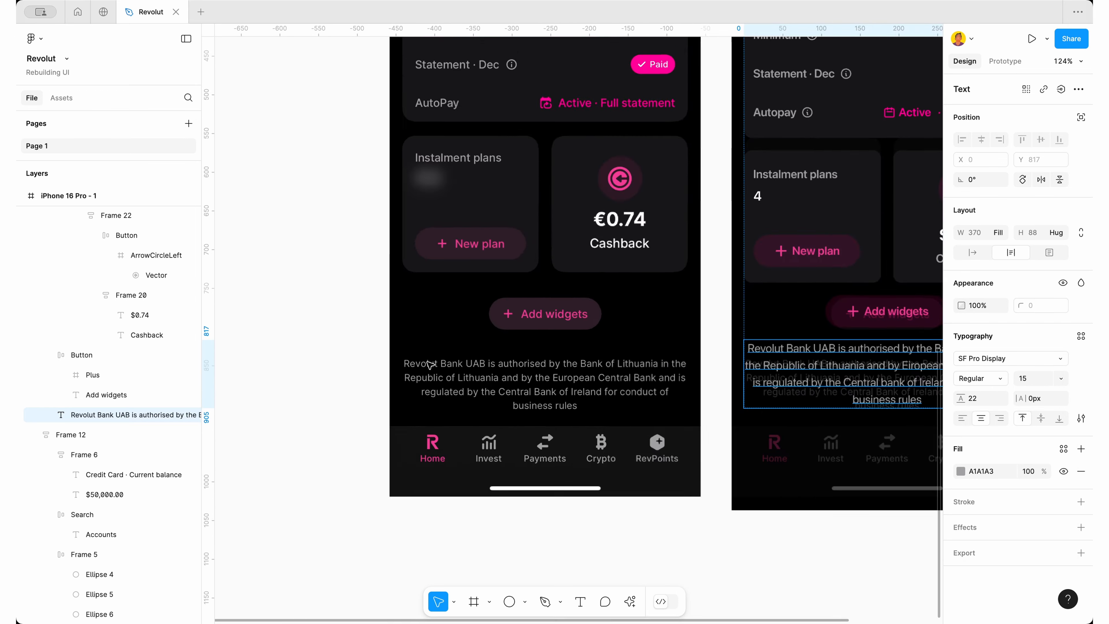
Set the vertical spacing between items in the combined cards frame to 16
key("Escape")
left_click(750, 285)
scroll(750, 285, "up", 1)
scroll(763, 127, "up", 2)
left_click(629, 61)
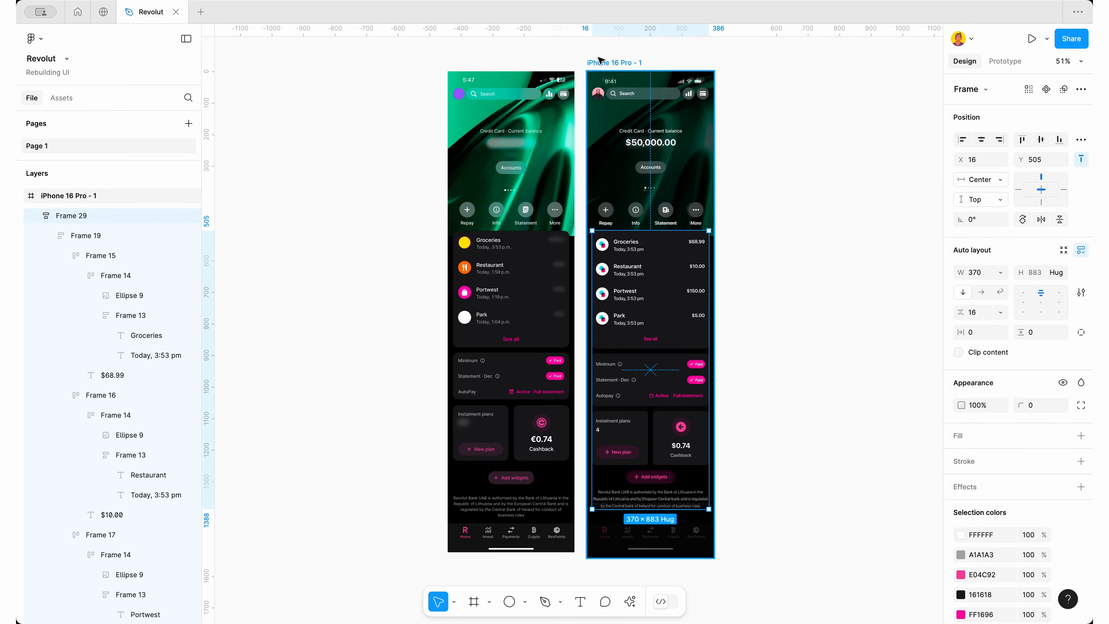
Collapse the layer tree and hide the Screenshot layer inside the iPhone 16 Pro frame
left_click(36, 215)
left_click(36, 236)
left_click(36, 255)
key("Escape")
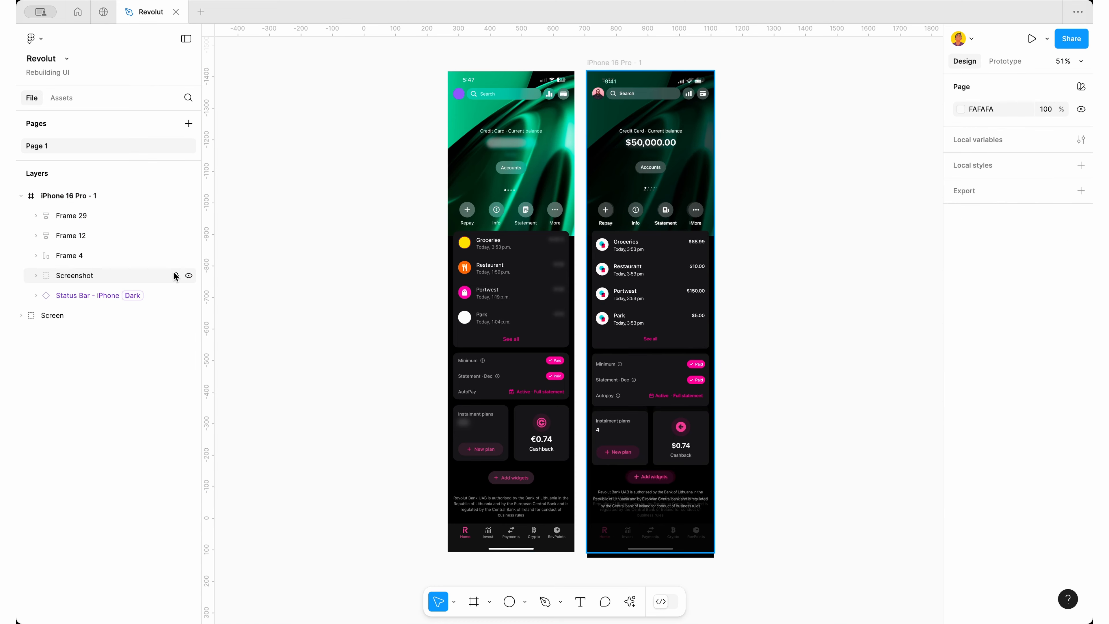
left_click(189, 275)
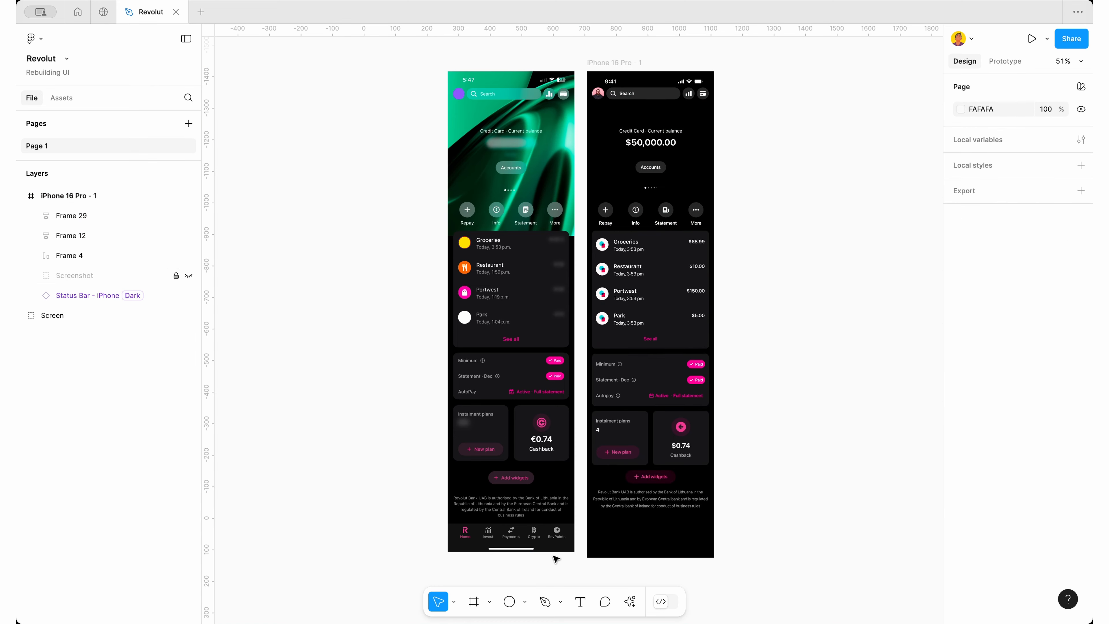
Insert the Tab Bar - iPhone component from the iOS 18 and iPadOS 18 library at the bottom of the iPhone 16 Pro frame
scroll(556, 560, "up", 5, "ctrl")
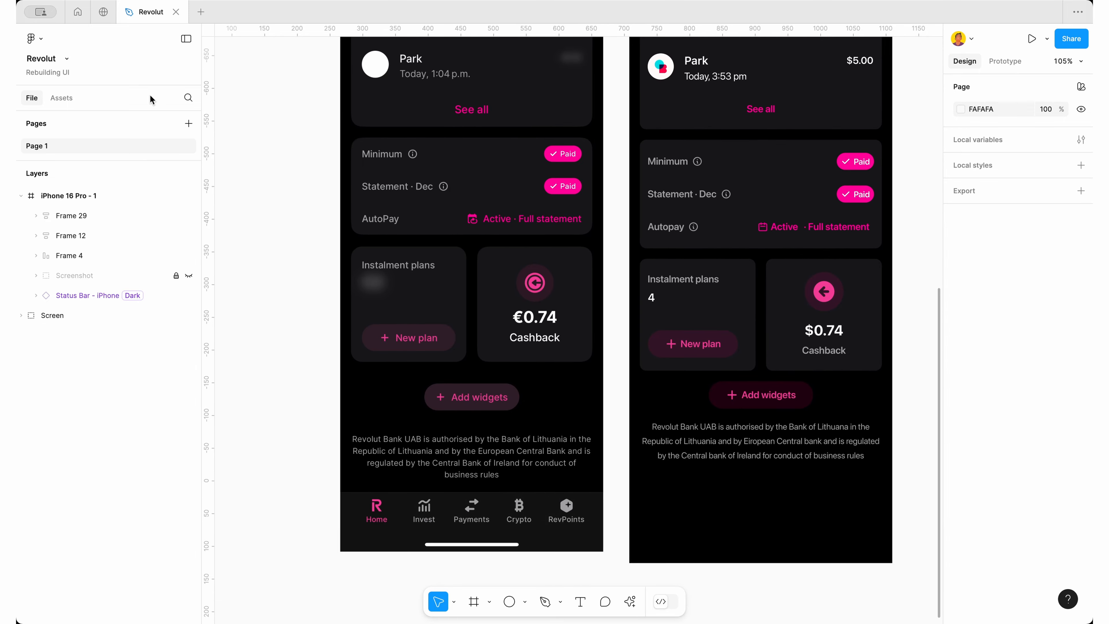
left_click(72, 99)
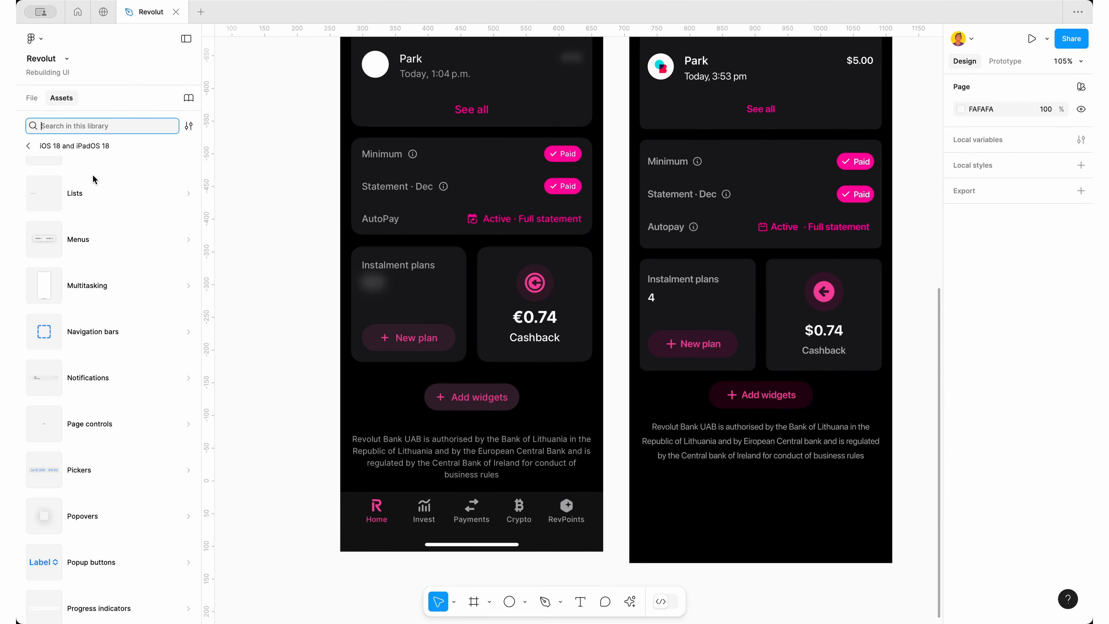
left_click(149, 348)
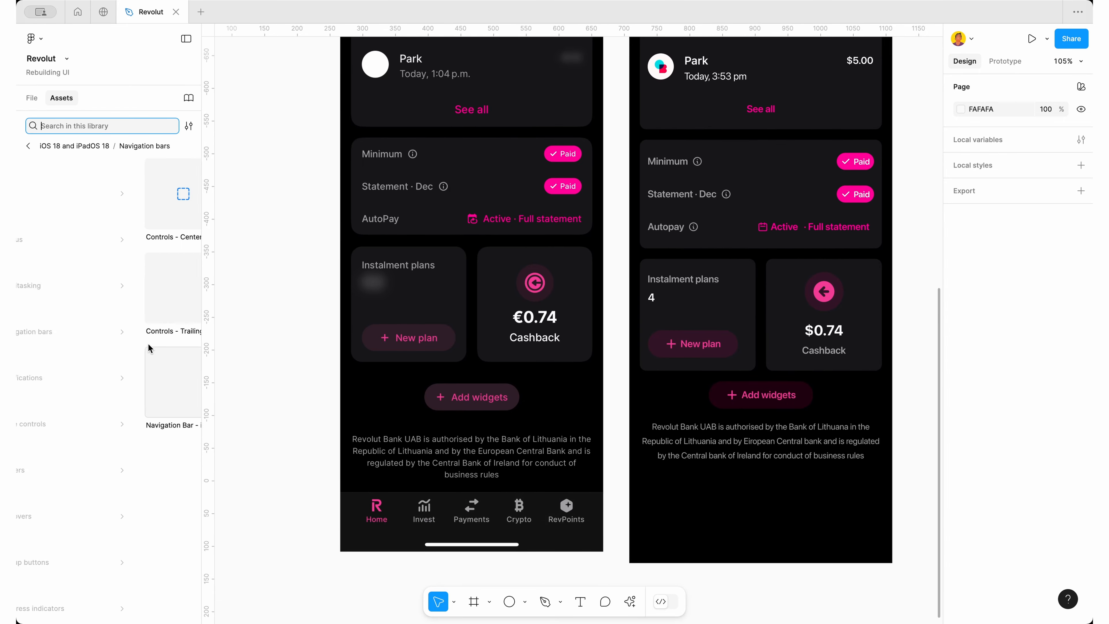
left_click(163, 366)
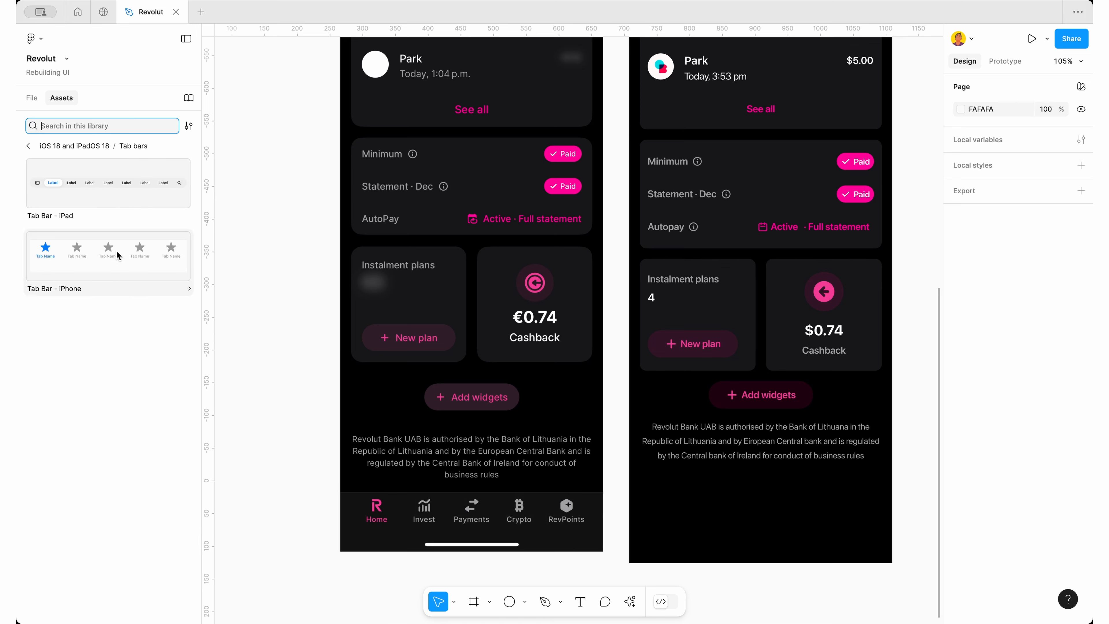
left_click_drag(117, 254, 541, 450)
Change the tab bar's white background color to black 000000
scroll(367, 383, "down", 5)
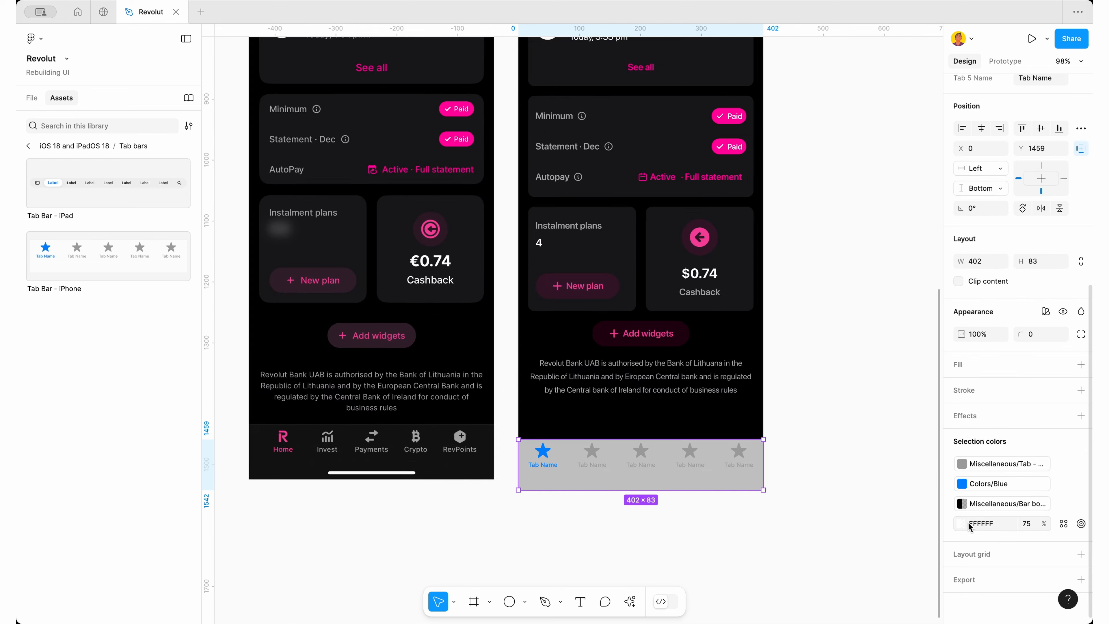
left_click(961, 523)
left_click(679, 540)
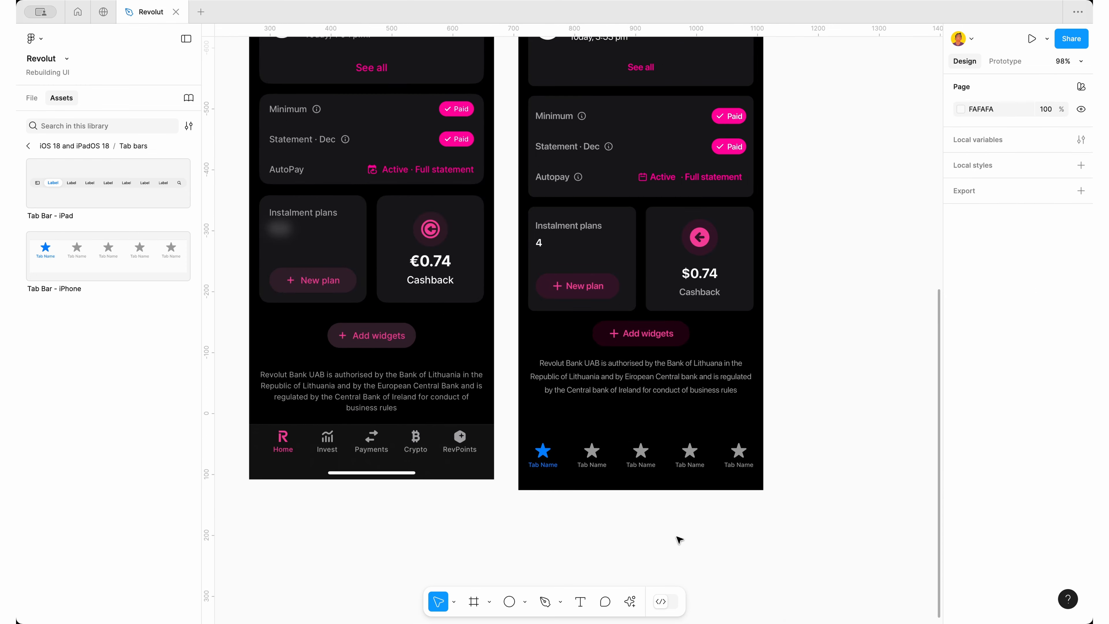
Replace the blue of the tab bar's selected tab with the pink E04C92 sampled from the reference's Home tab
left_click(551, 471)
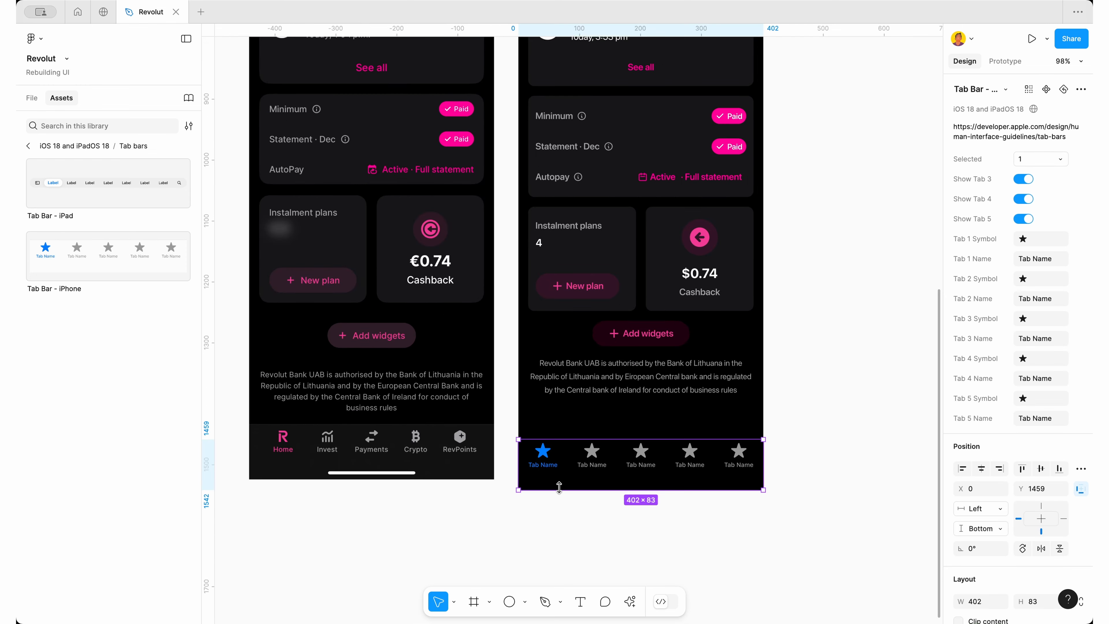
scroll(1076, 493, "down", 8)
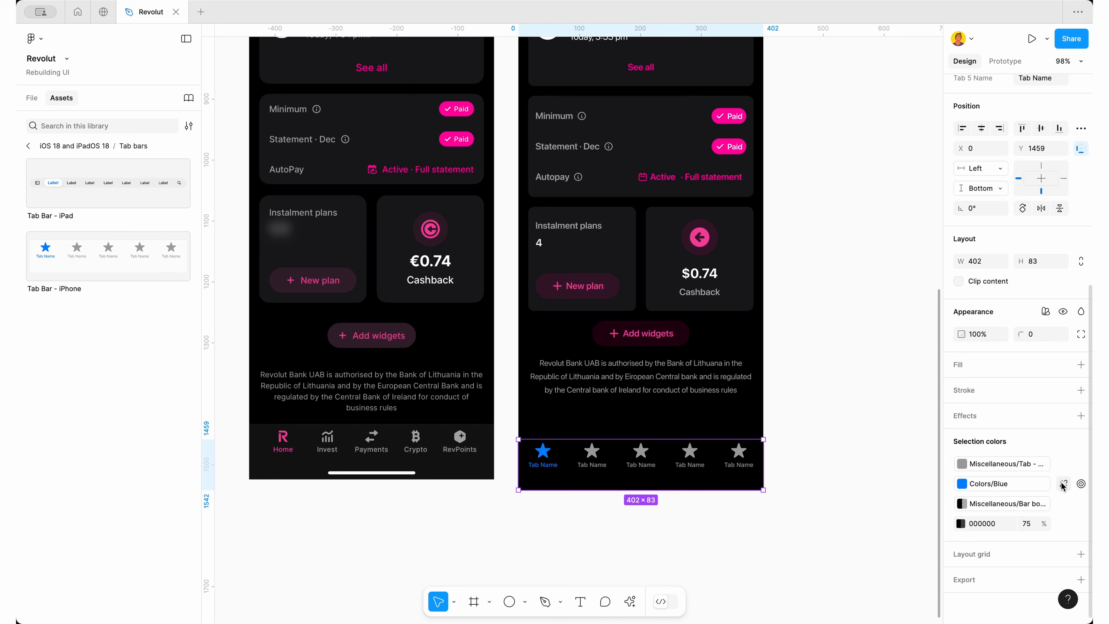
left_click(961, 504)
left_click(811, 482)
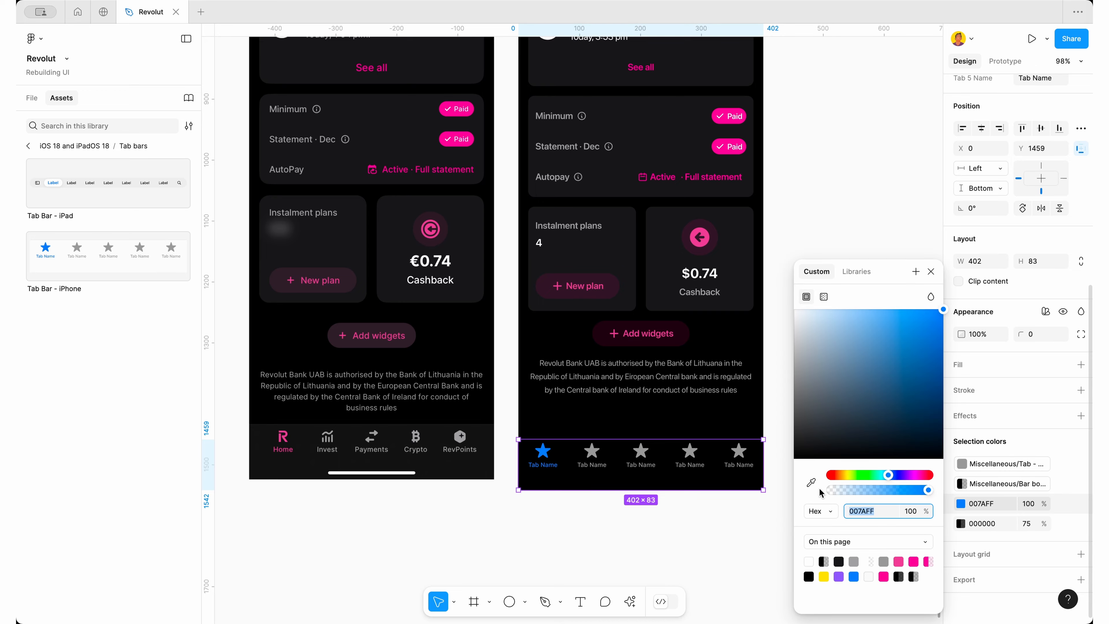
scroll(281, 438, "up", 10)
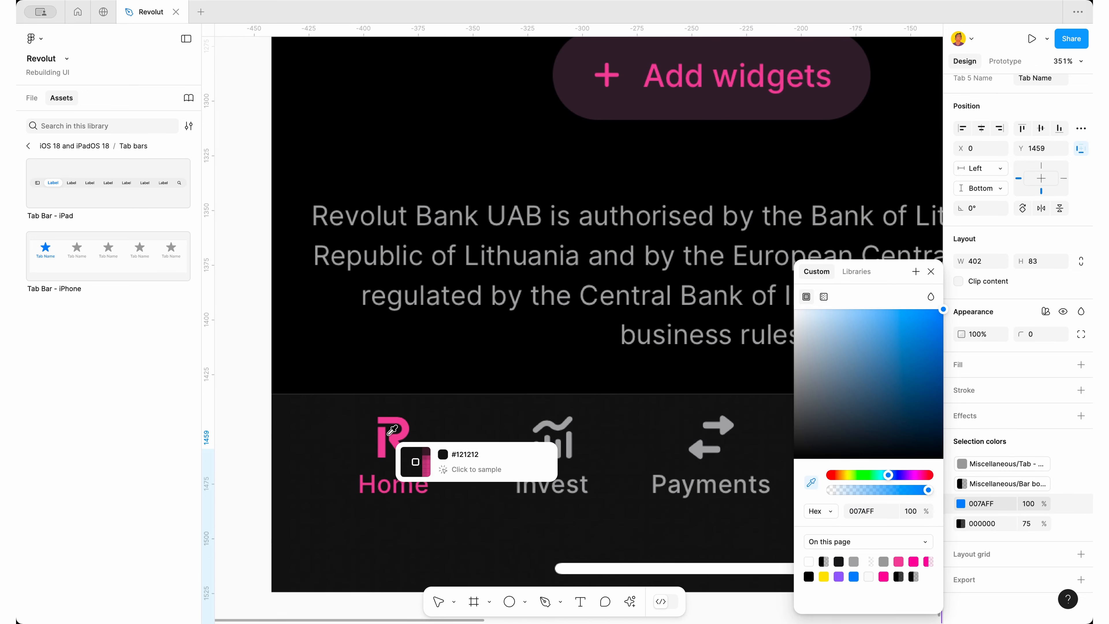
left_click(281, 437)
scroll(385, 440, "down", 10)
left_click(665, 527)
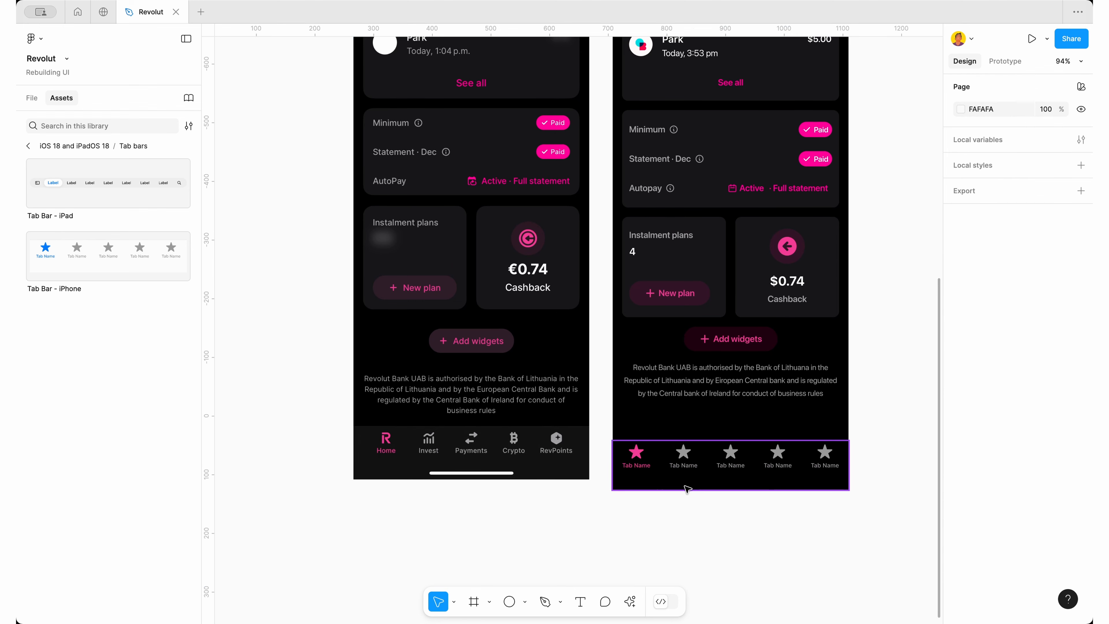
Rename the five tab labels to Home, Invest, Payments, Crypto and RevPoints
scroll(703, 476, "up", 2)
double_click(621, 464)
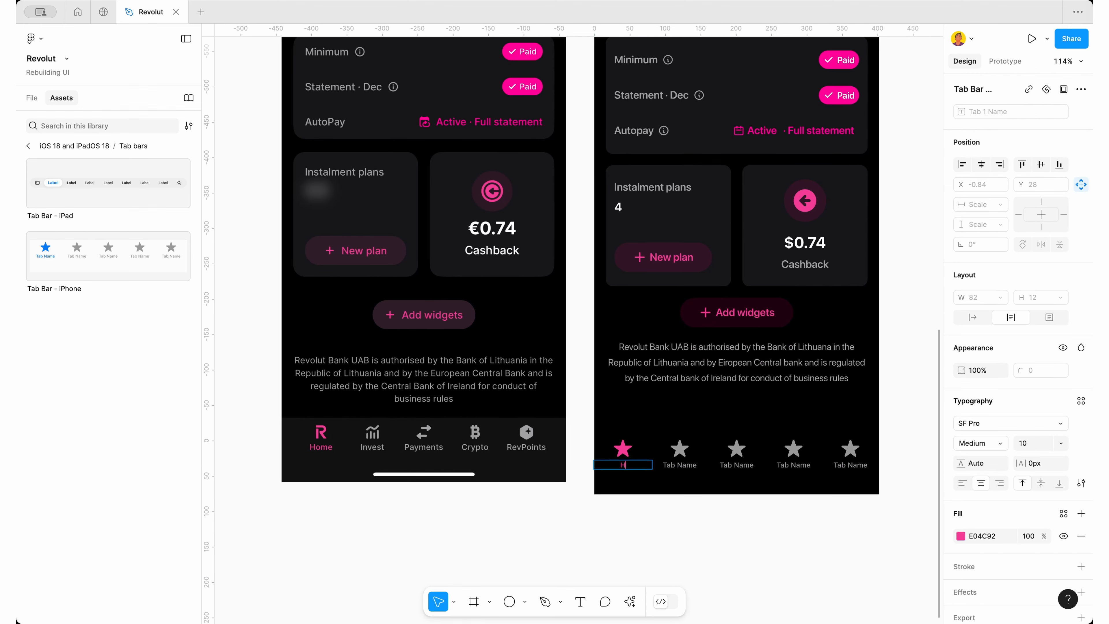
left_click(677, 467)
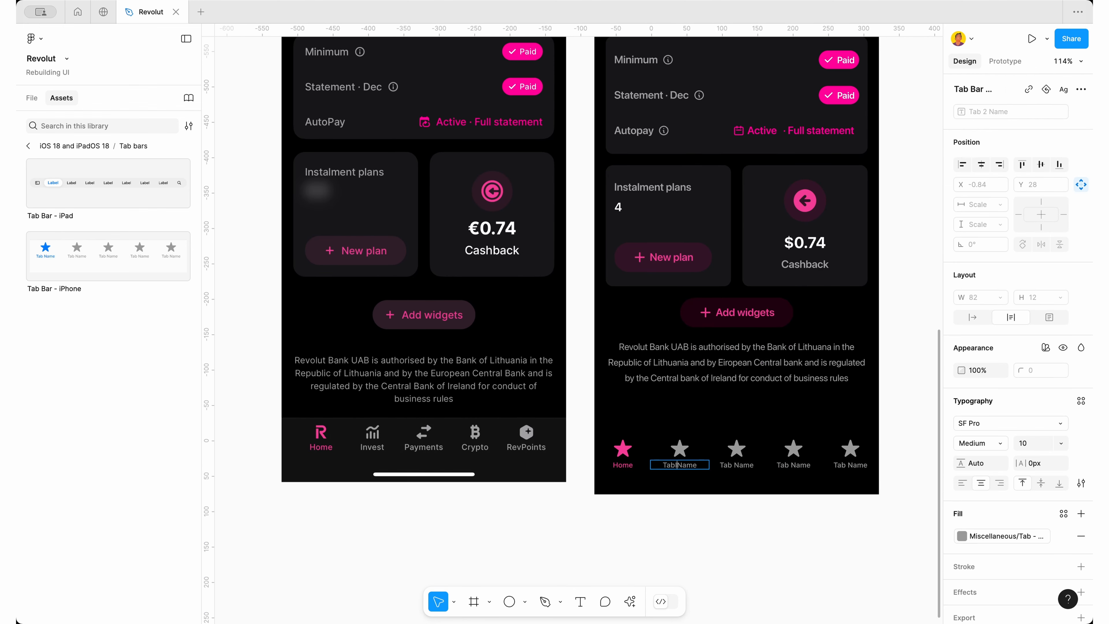
double_click(739, 465)
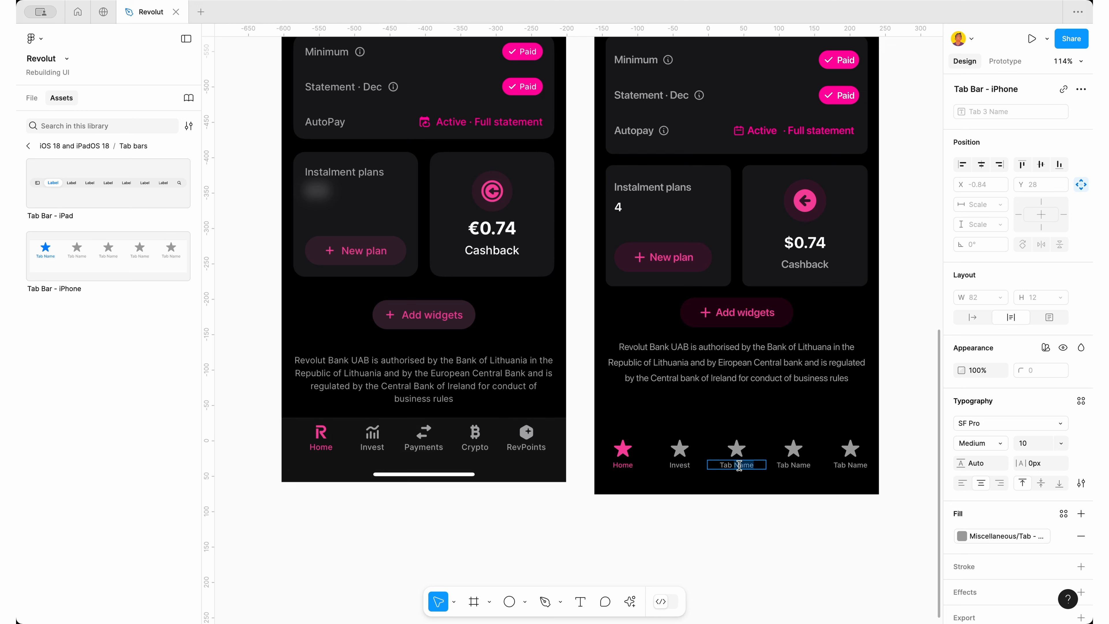
type("pa")
double_click(788, 463)
type("Crypto")
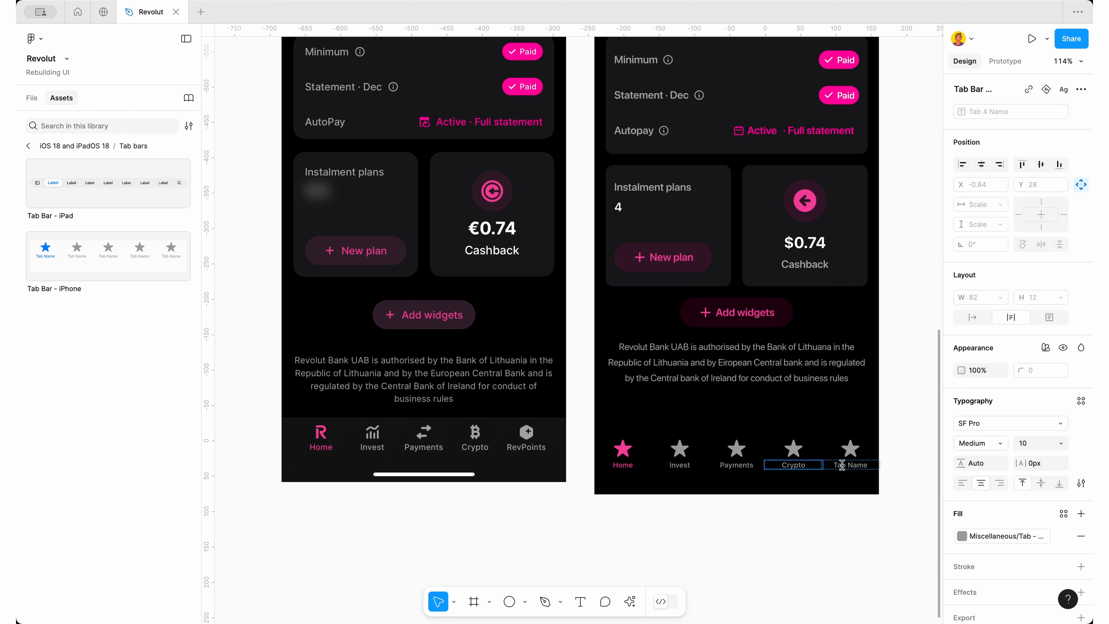
double_click(841, 464)
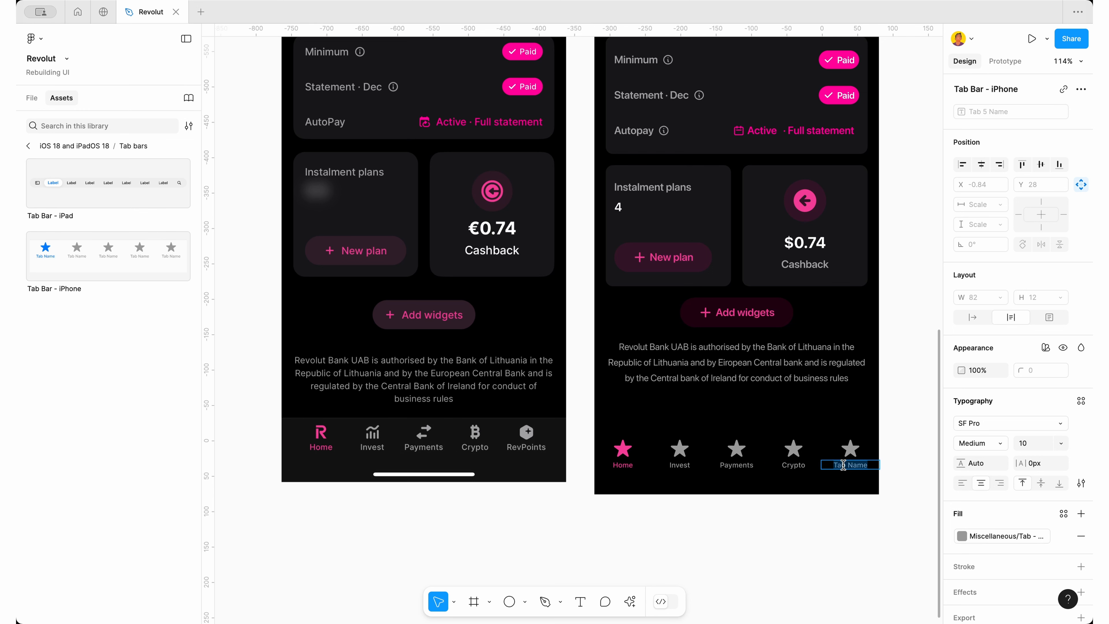
type("RevPoints")
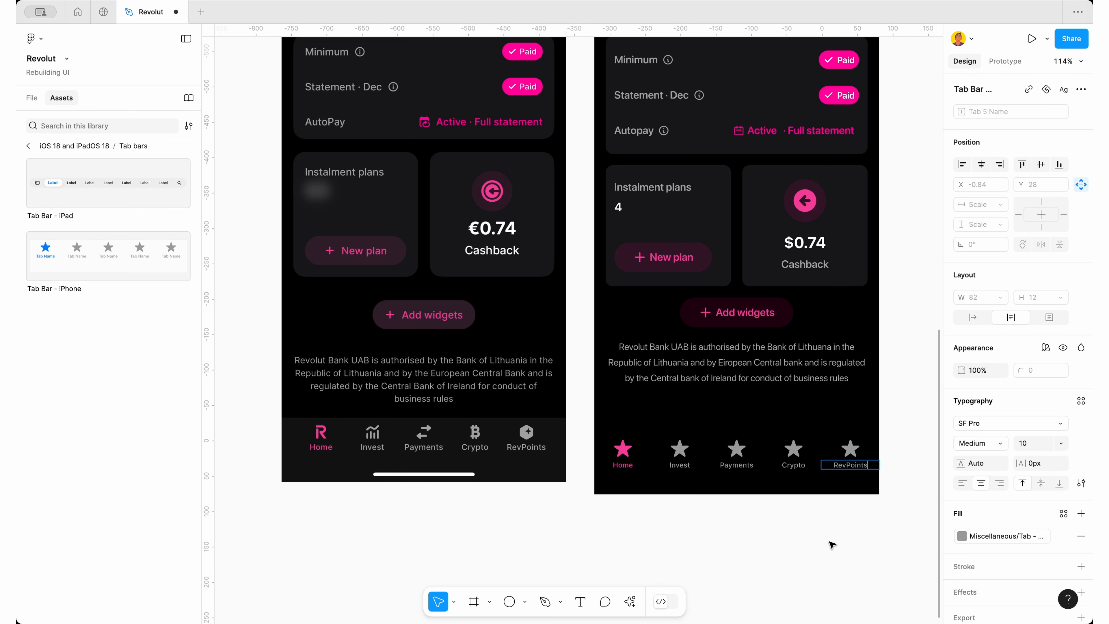
left_click(829, 547)
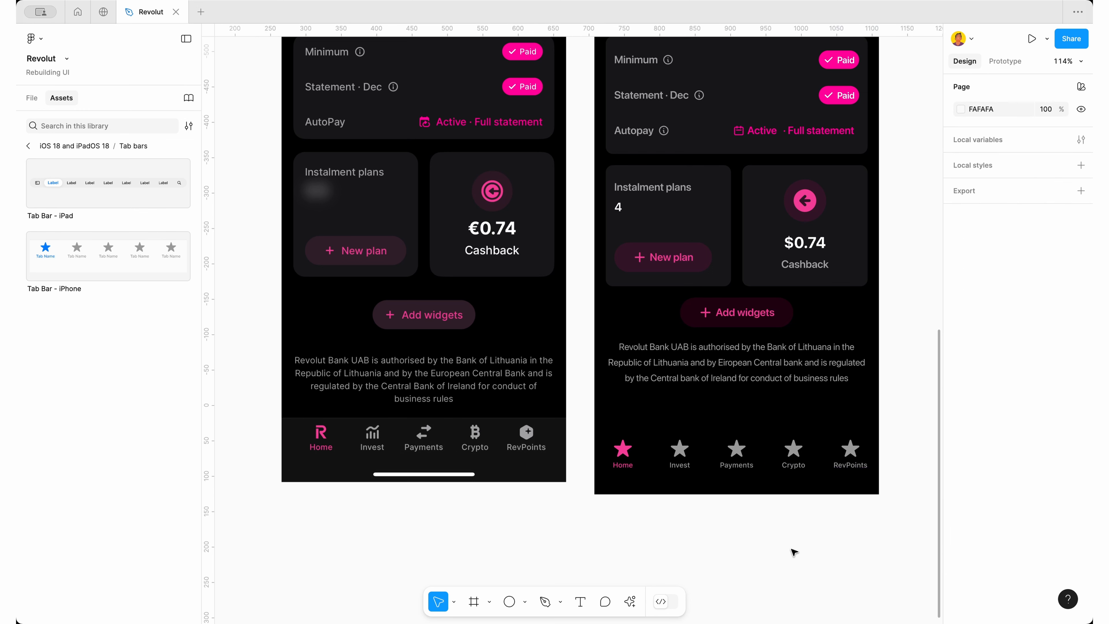
Insert the Slideover component from the Multitasking category of the iOS 18 and iPadOS 18 library on the empty canvas beside the rebuilt screen
left_click(28, 147)
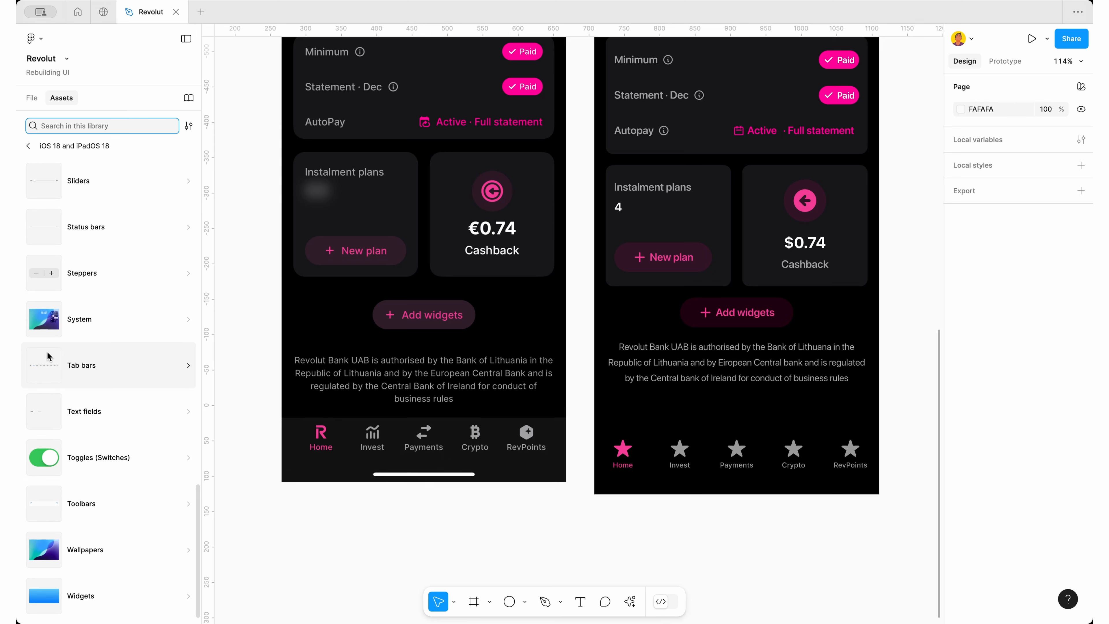
scroll(86, 300, "up", 3)
scroll(87, 299, "up", 8)
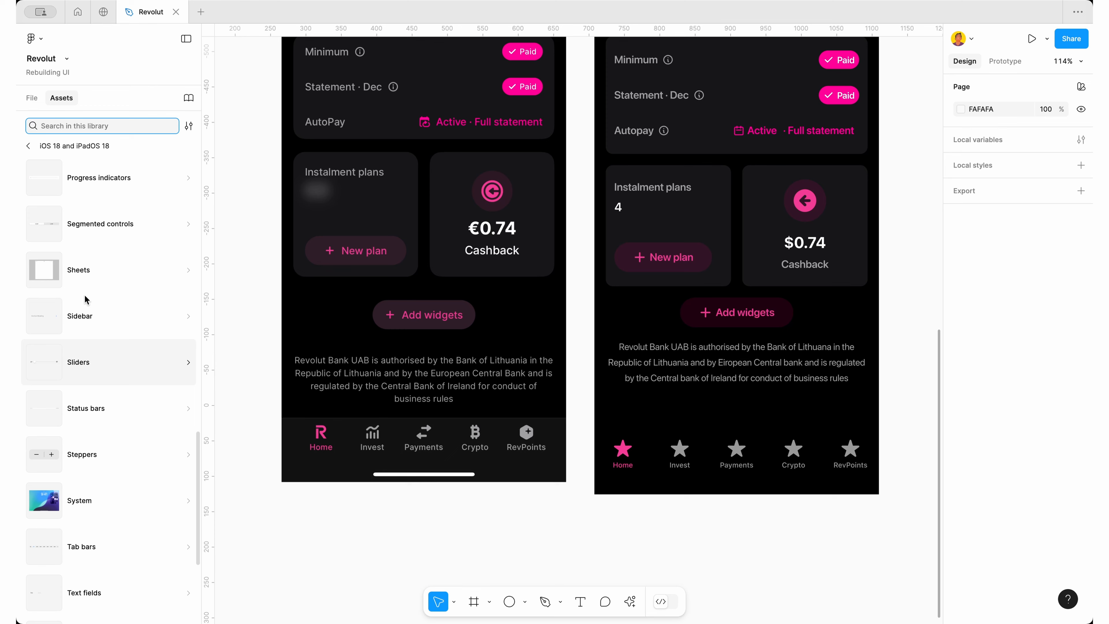
scroll(87, 299, "up", 6)
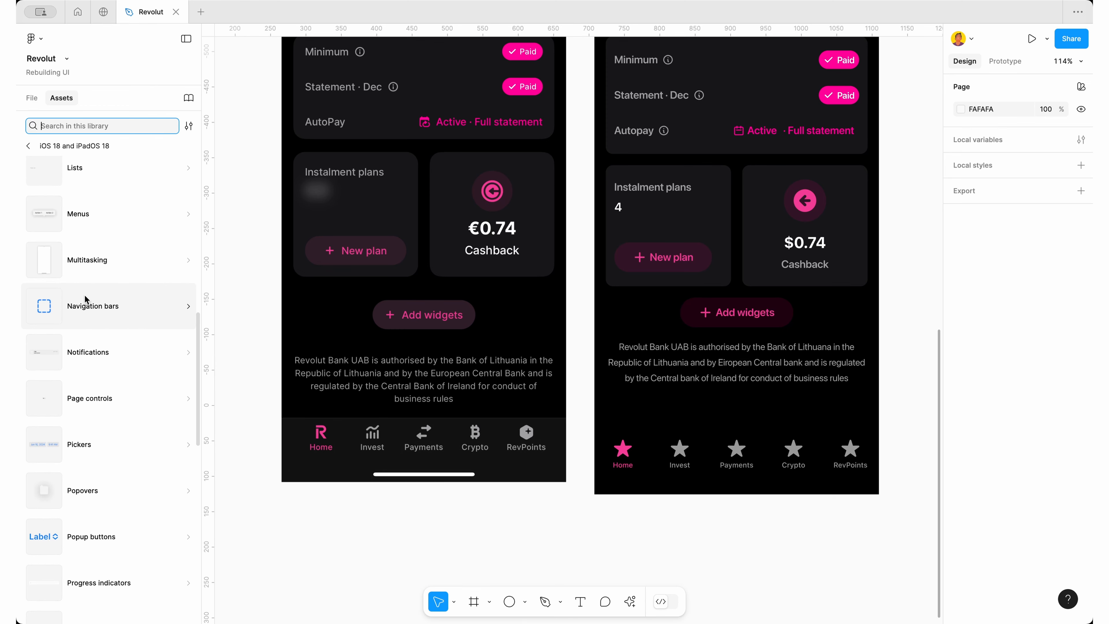
left_click(87, 259)
left_click(64, 193)
scroll(406, 301, "down", 3)
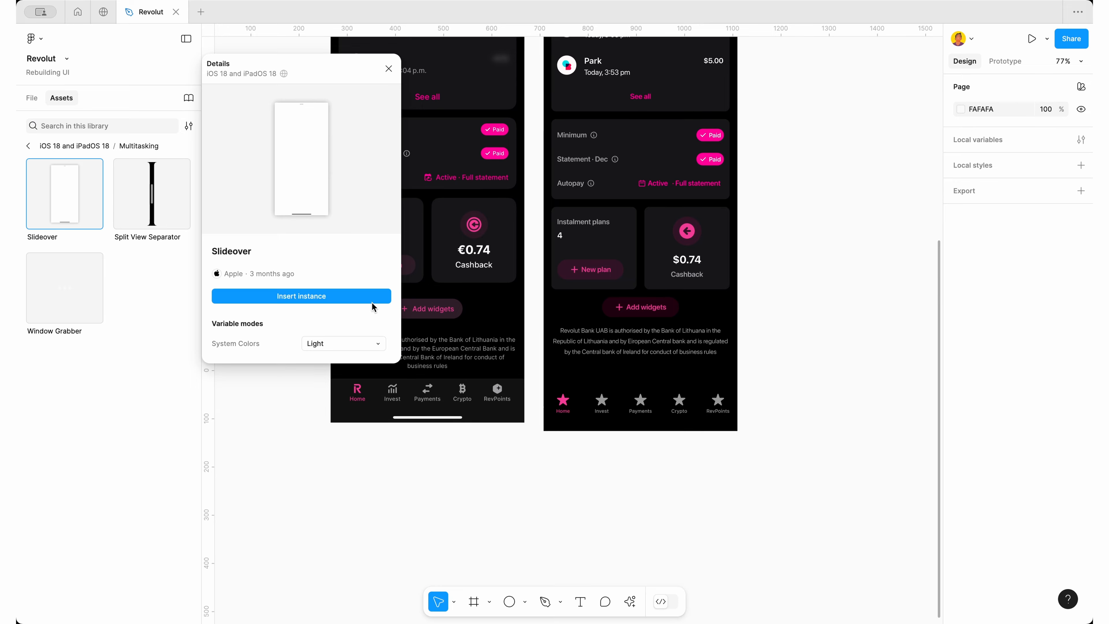
left_click(371, 299)
scroll(565, 349, "down", 2)
left_click_drag(566, 349, 839, 322)
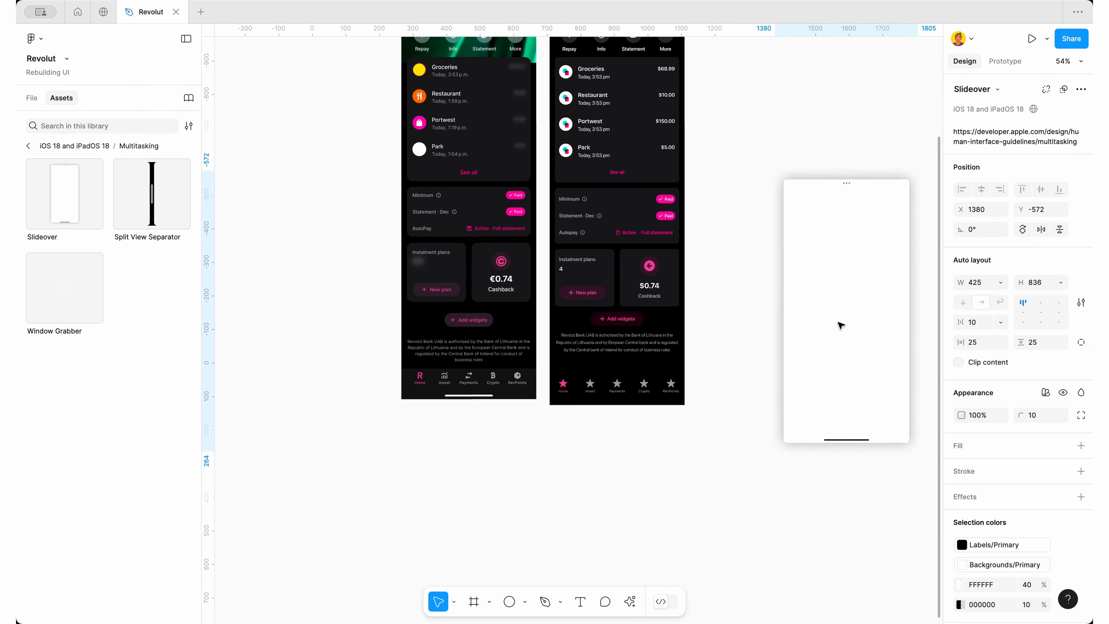
Copy the home indicator bar from the Slideover into the rebuilt screen and place it in white along the bottom edge
double_click(839, 323)
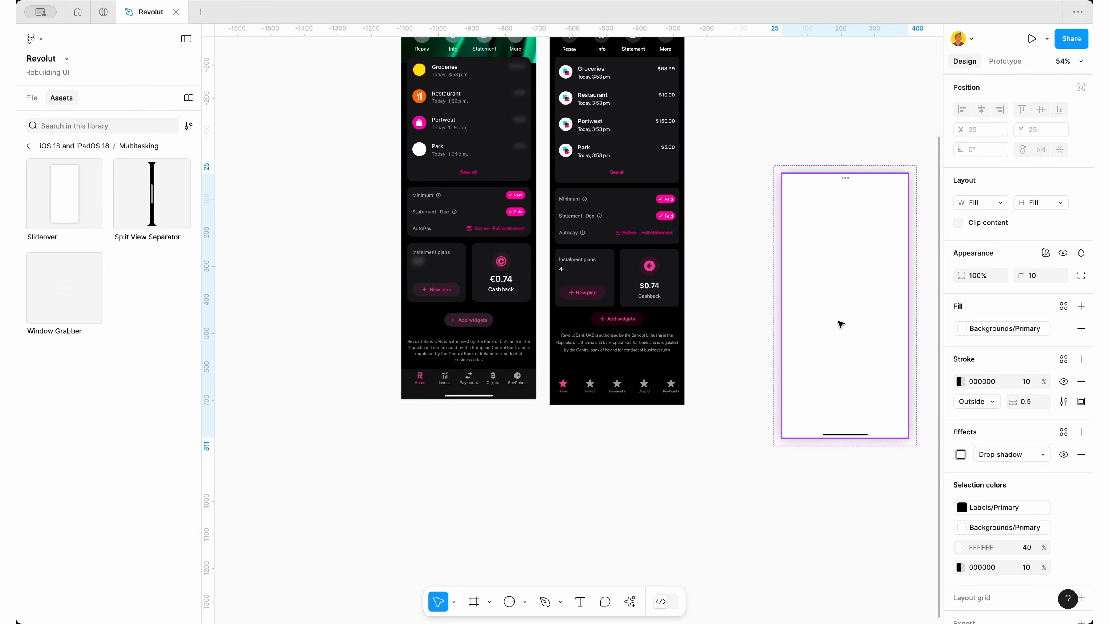
left_click(842, 435)
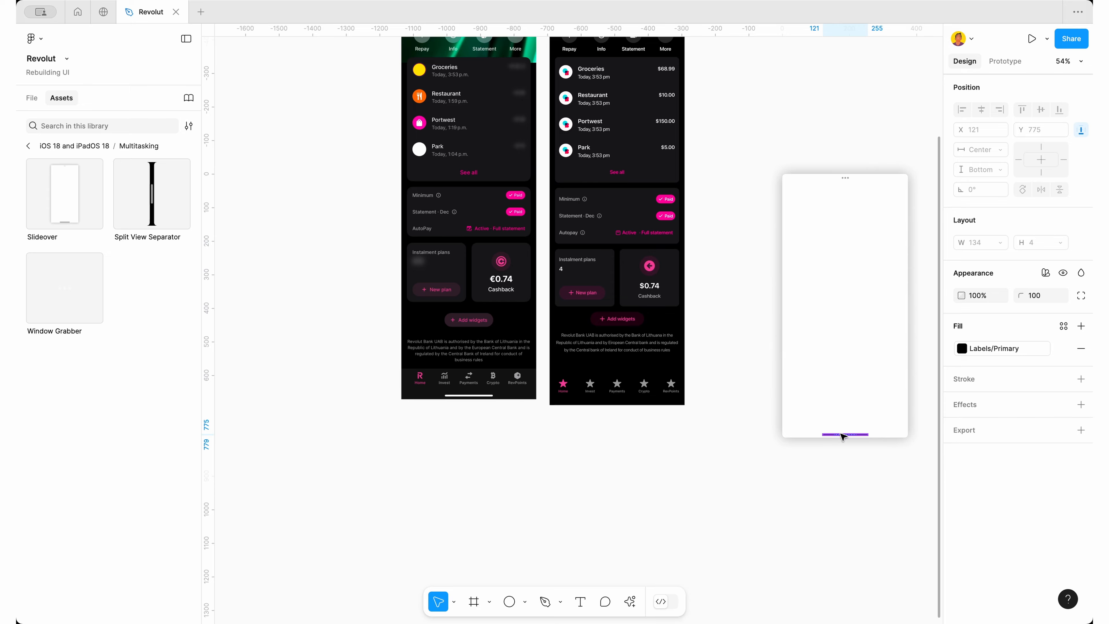
left_click(338, 295)
scroll(452, 140, "down", 5)
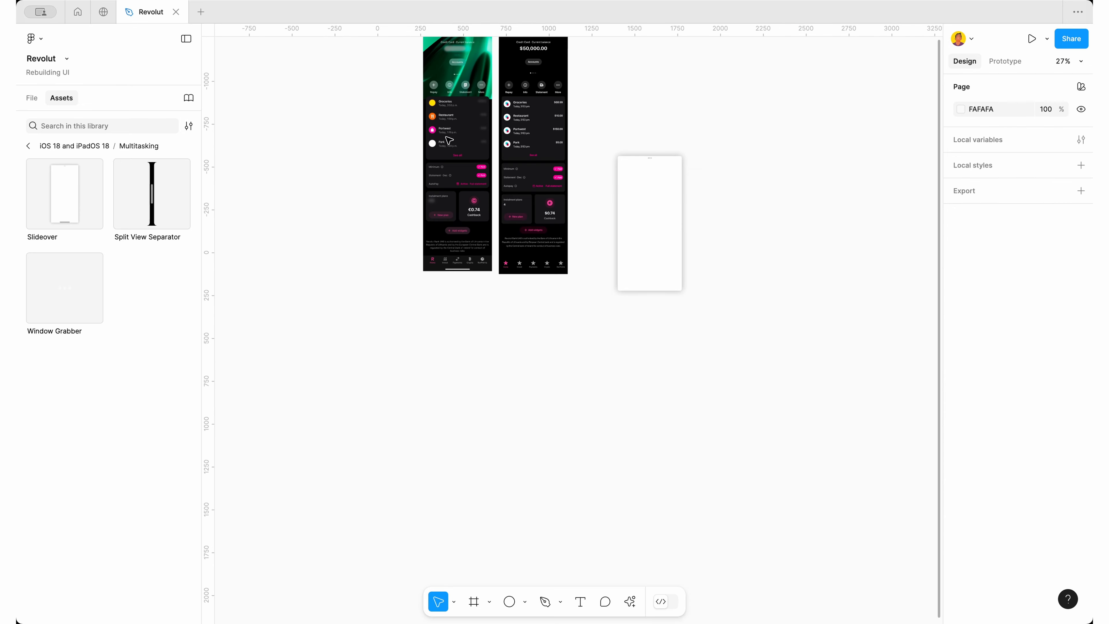
scroll(452, 140, "up", 2)
left_click(479, 99)
scroll(495, 297, "up", 5)
key("super+v")
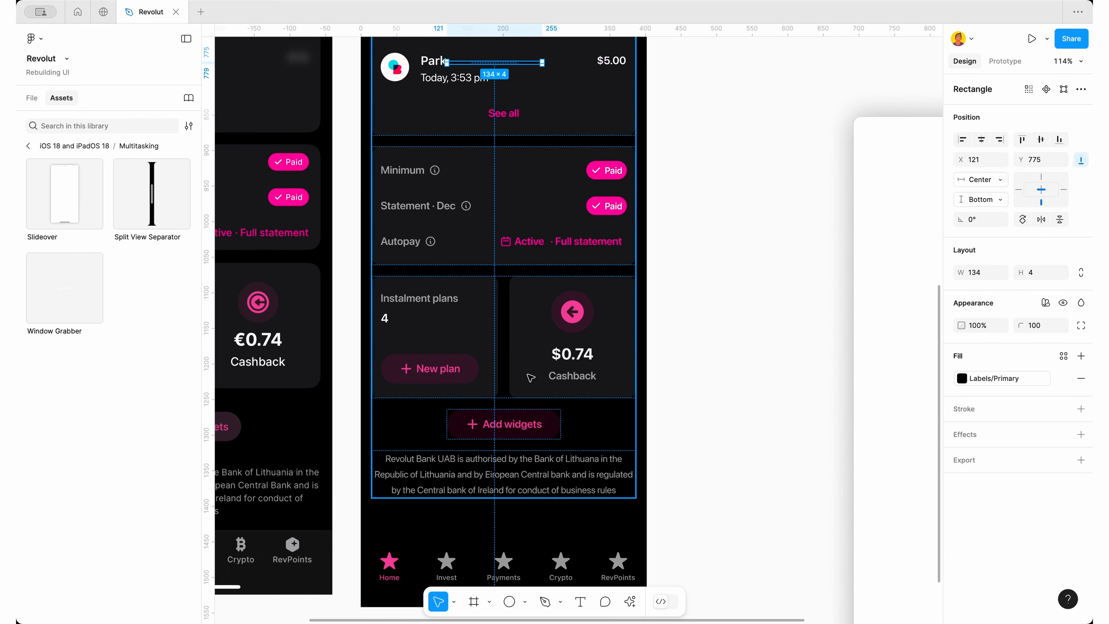
scroll(671, 206, "down", 3)
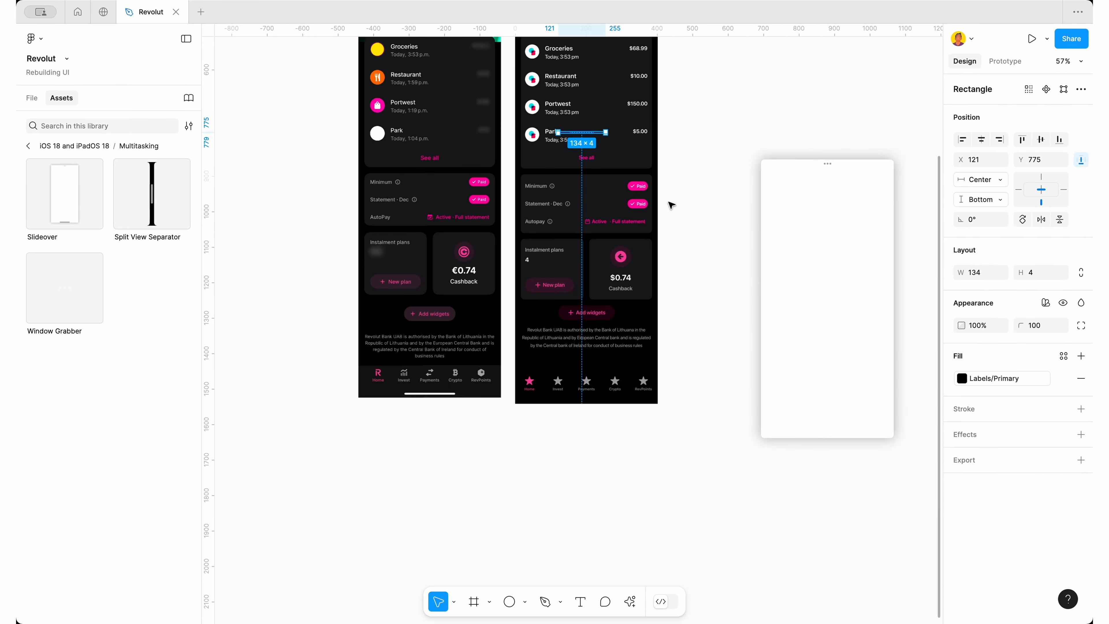
left_click(1063, 137)
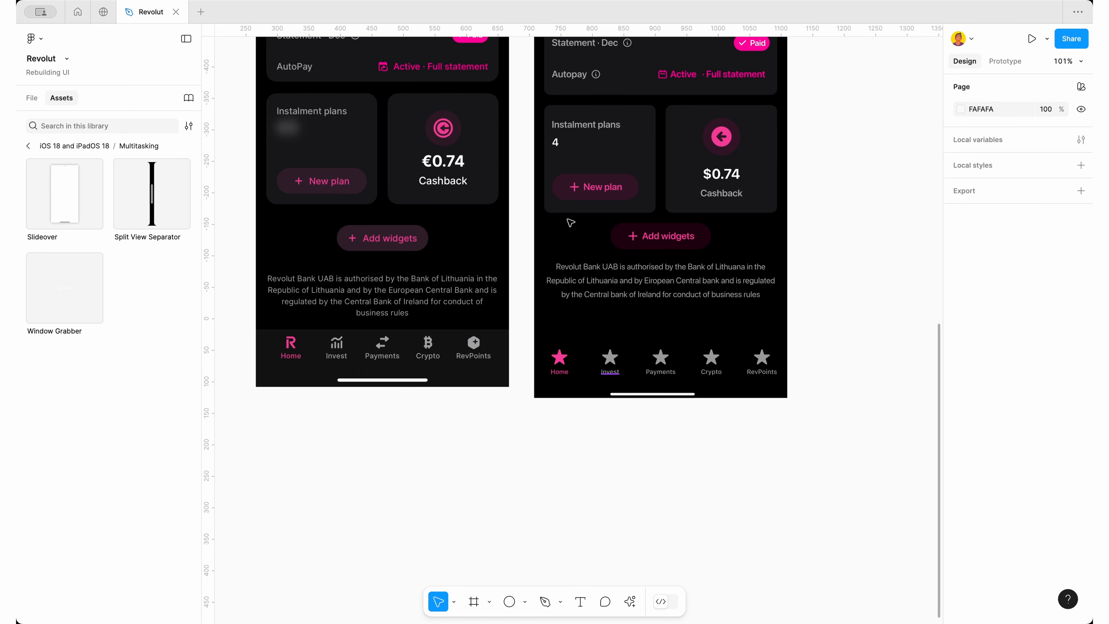
Search the Heroicons plugin for "cry" to look for a crypto icon, and close the plugin
left_click(639, 601)
left_click(537, 400)
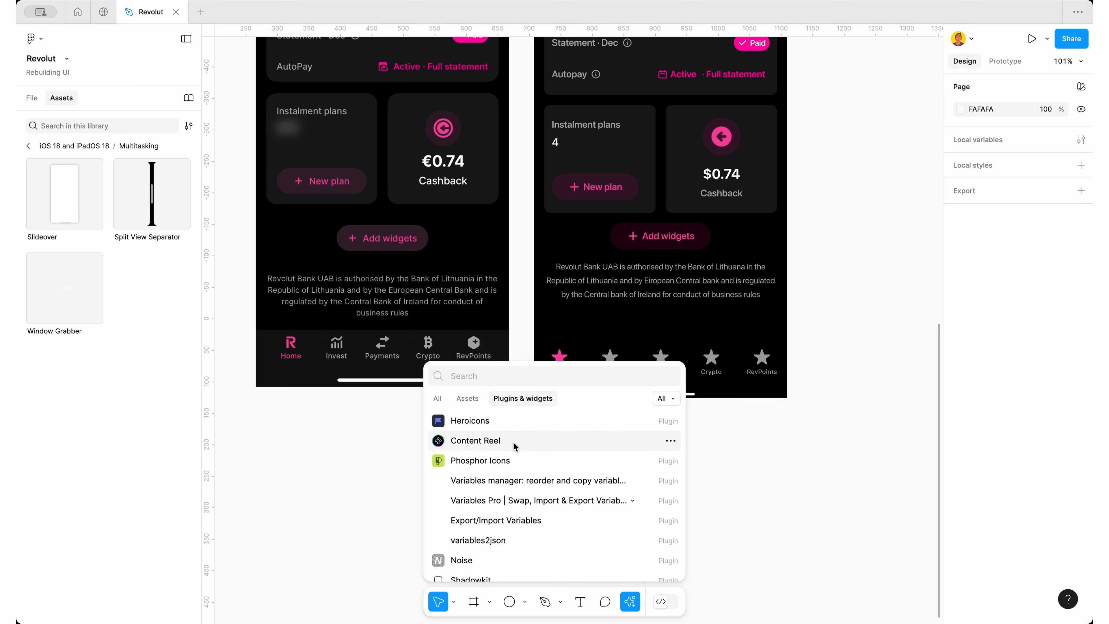
left_click(502, 425)
type("arrow")
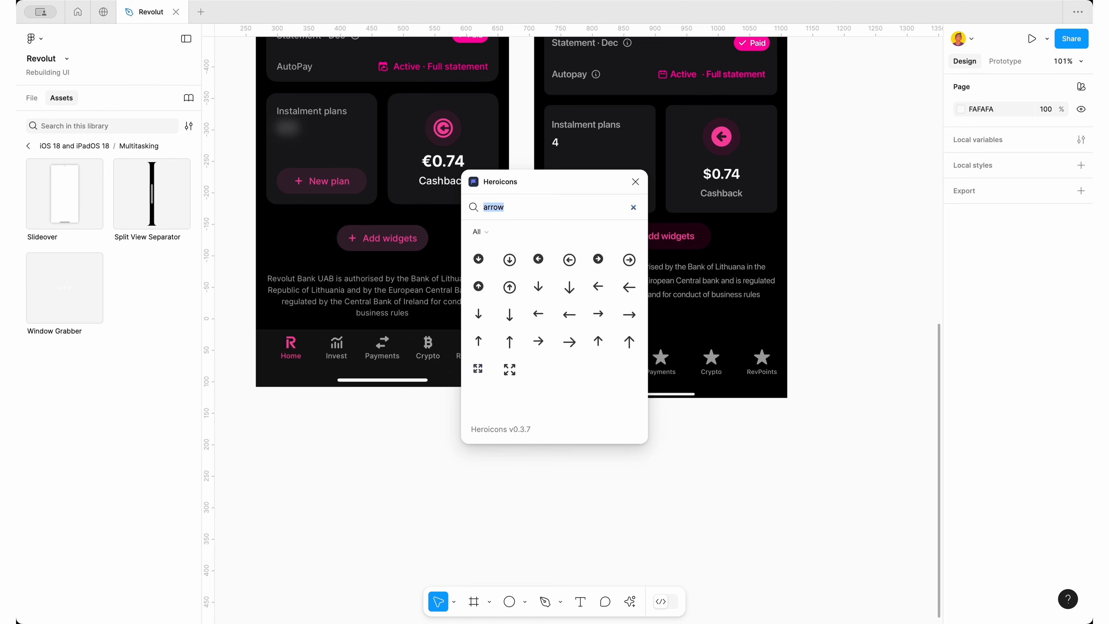
key("BackSpace")
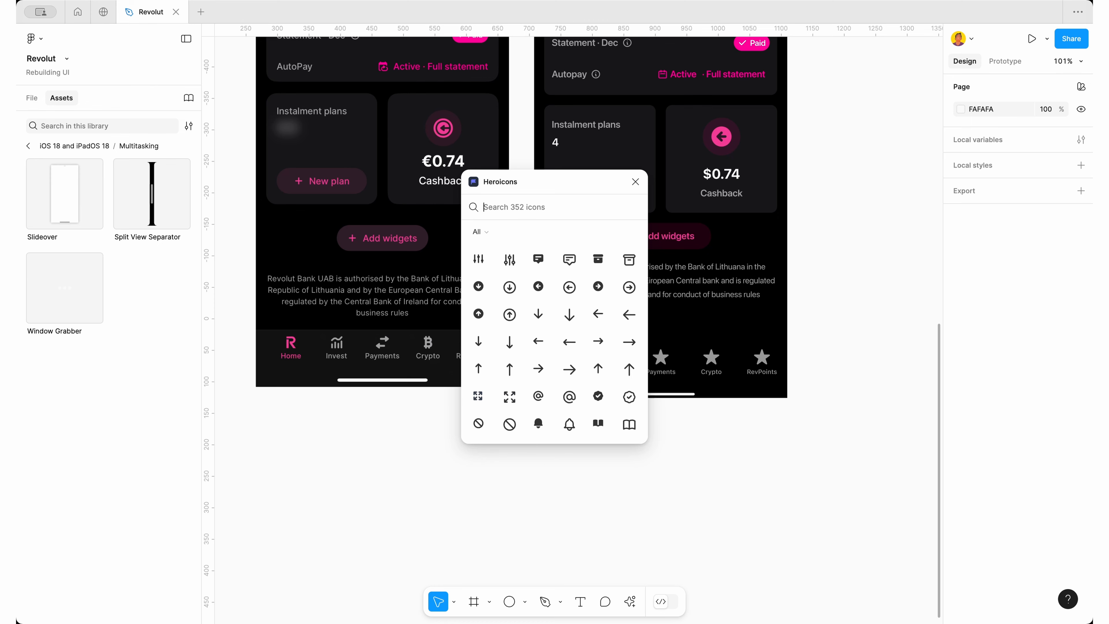
type("cry")
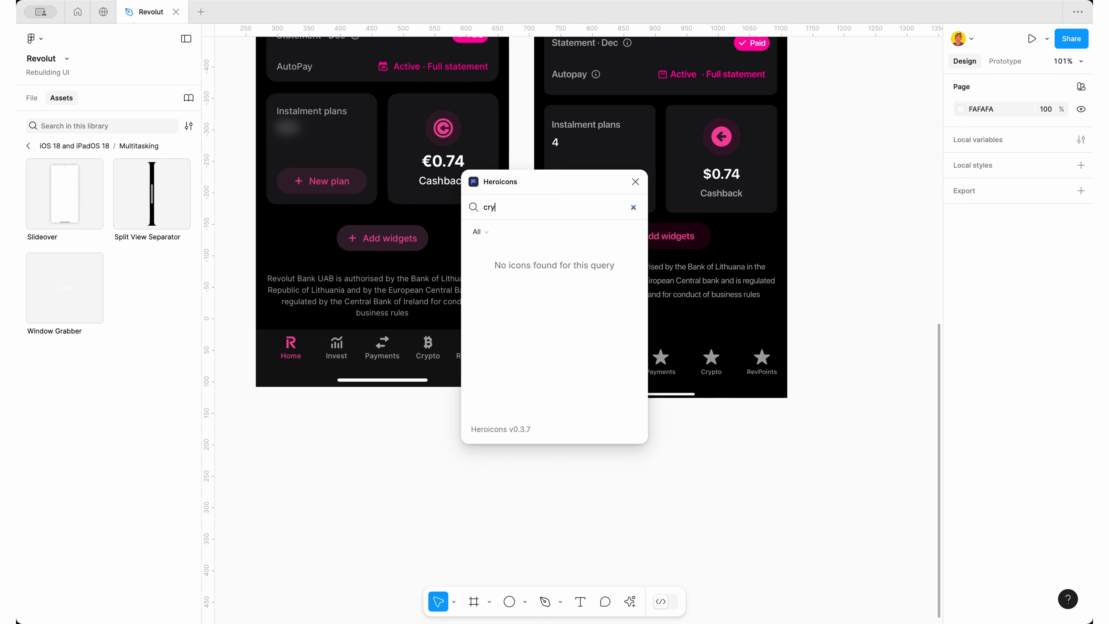
key("super+a")
key("BackSpace")
left_click(635, 182)
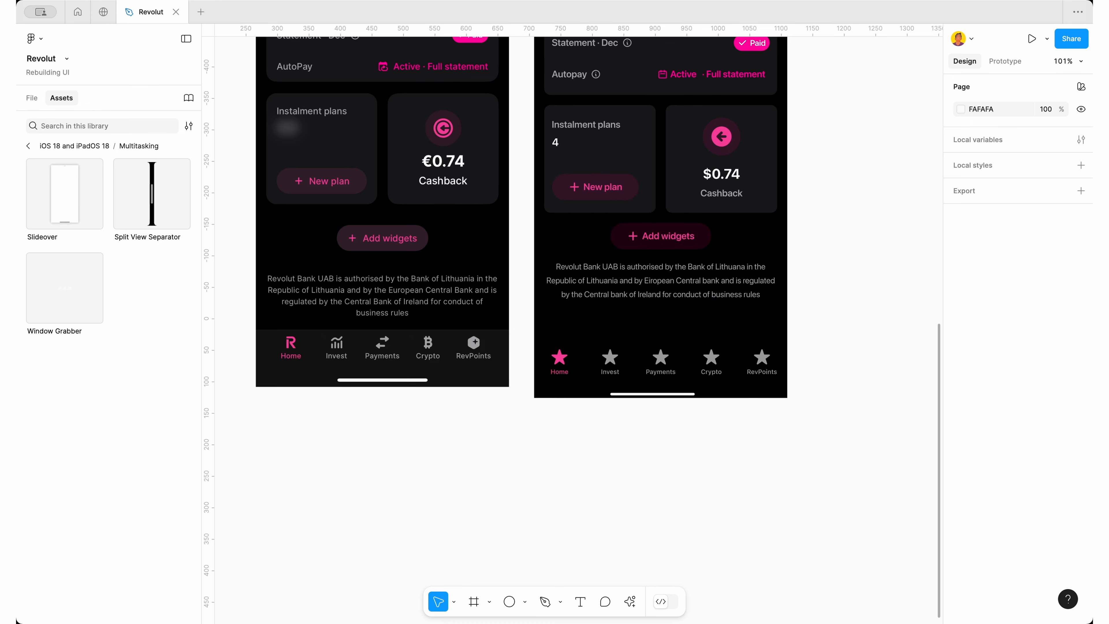
left_click(634, 606)
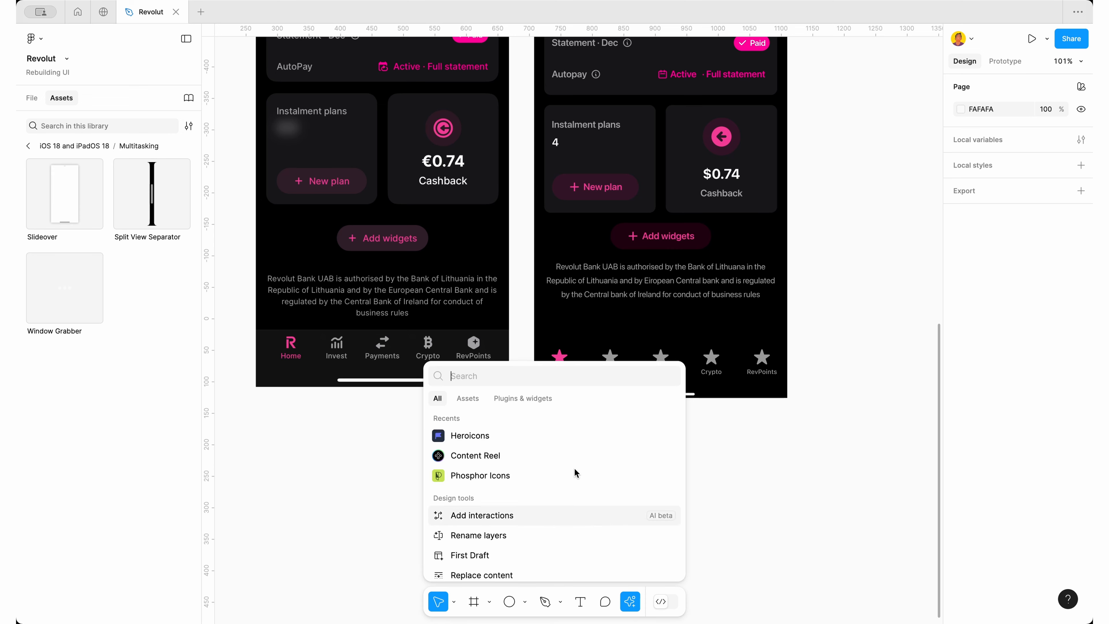
left_click(529, 455)
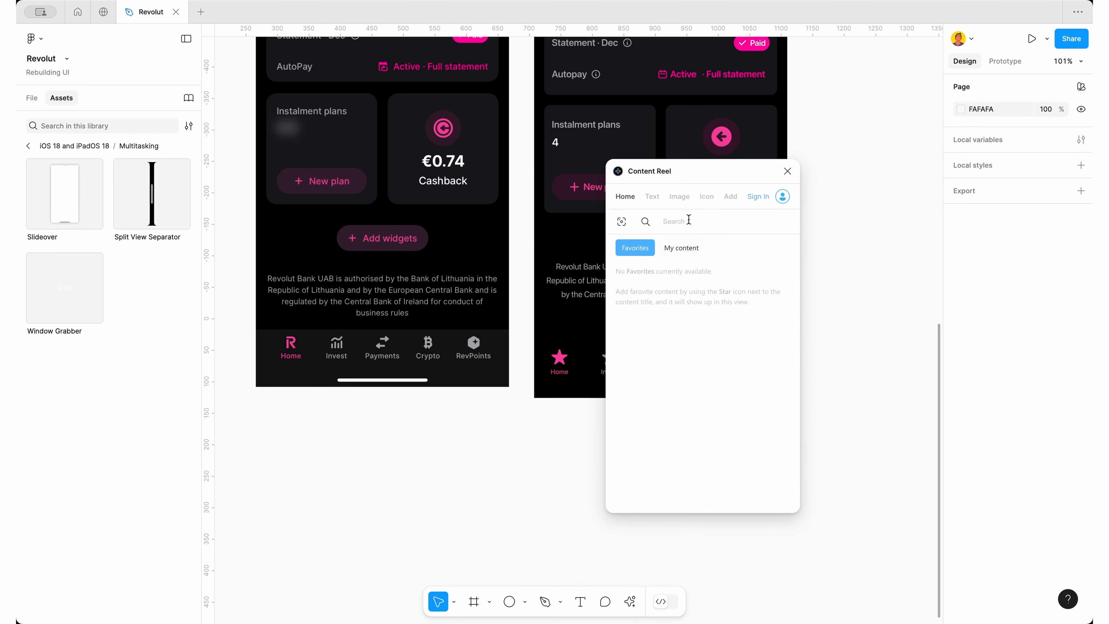
left_click(788, 171)
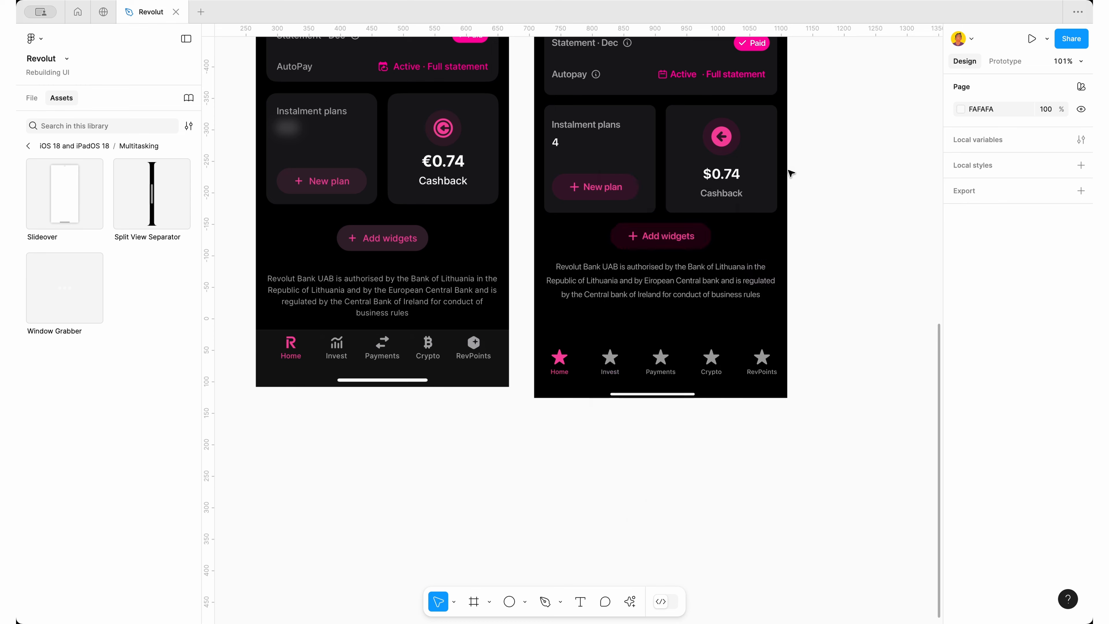
Open the Phosphor Icons plugin, choose the Bold weight and search for "crypto"
left_click(633, 605)
left_click(477, 473)
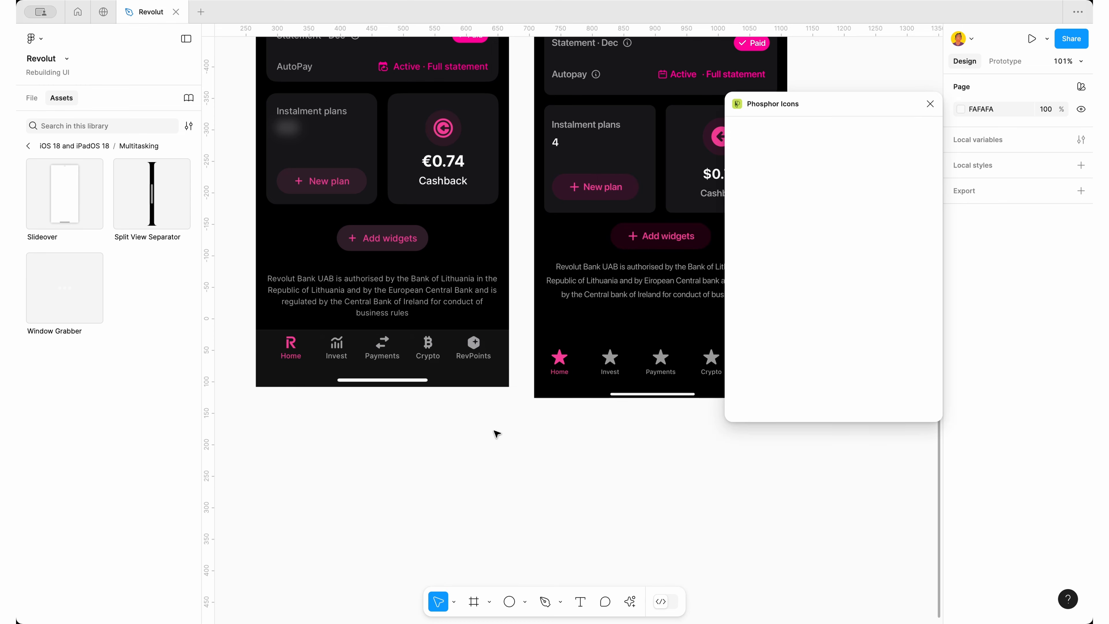
left_click(862, 129)
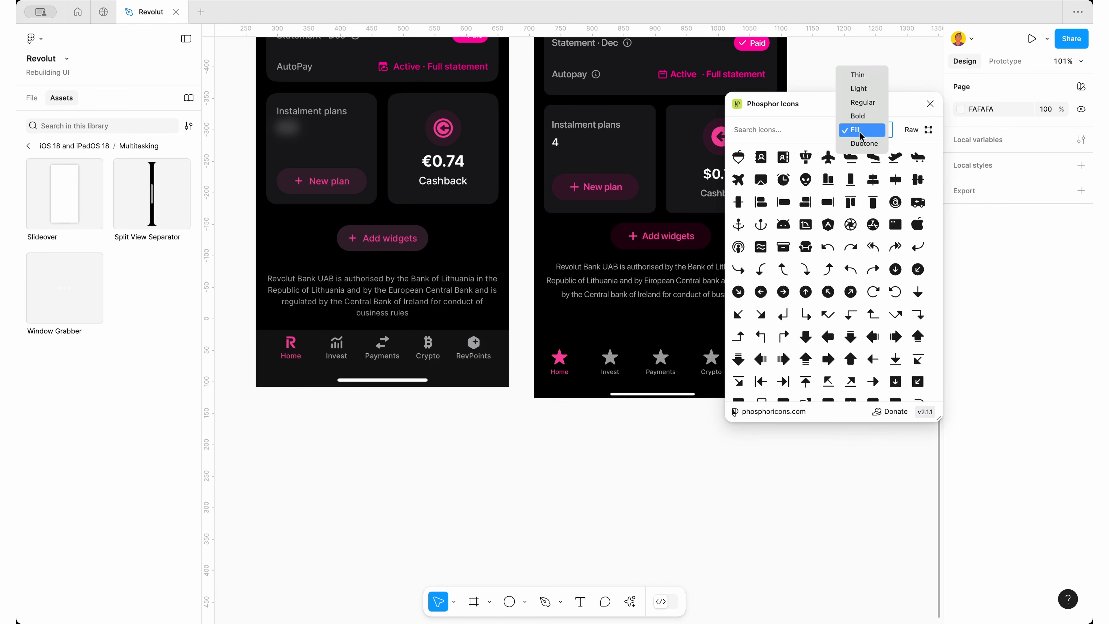
left_click(856, 118)
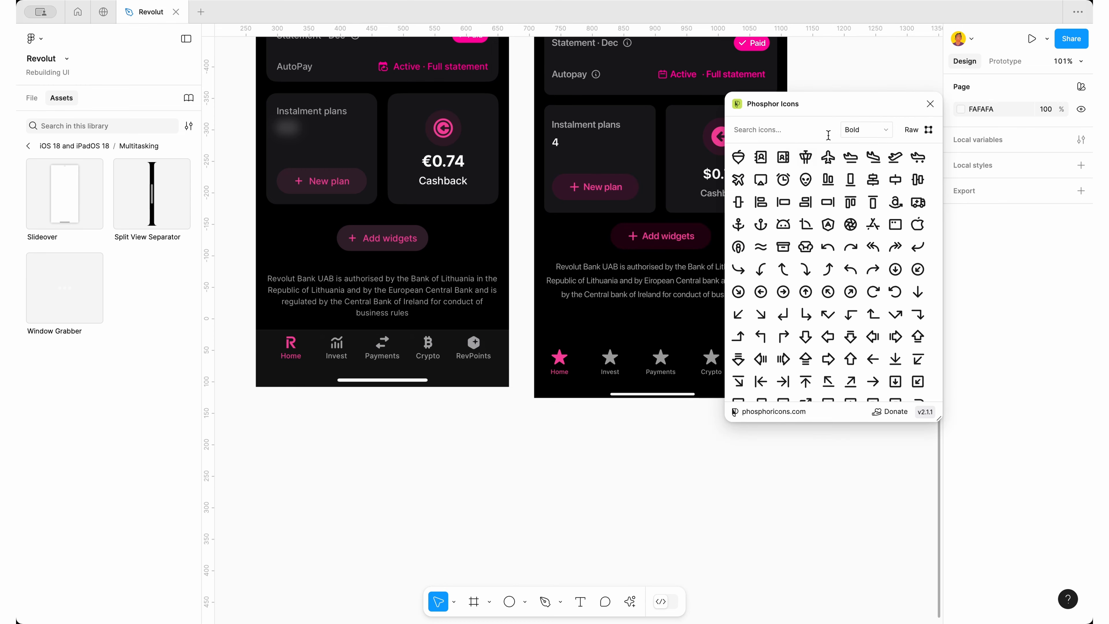
left_click(772, 133)
type("crypto")
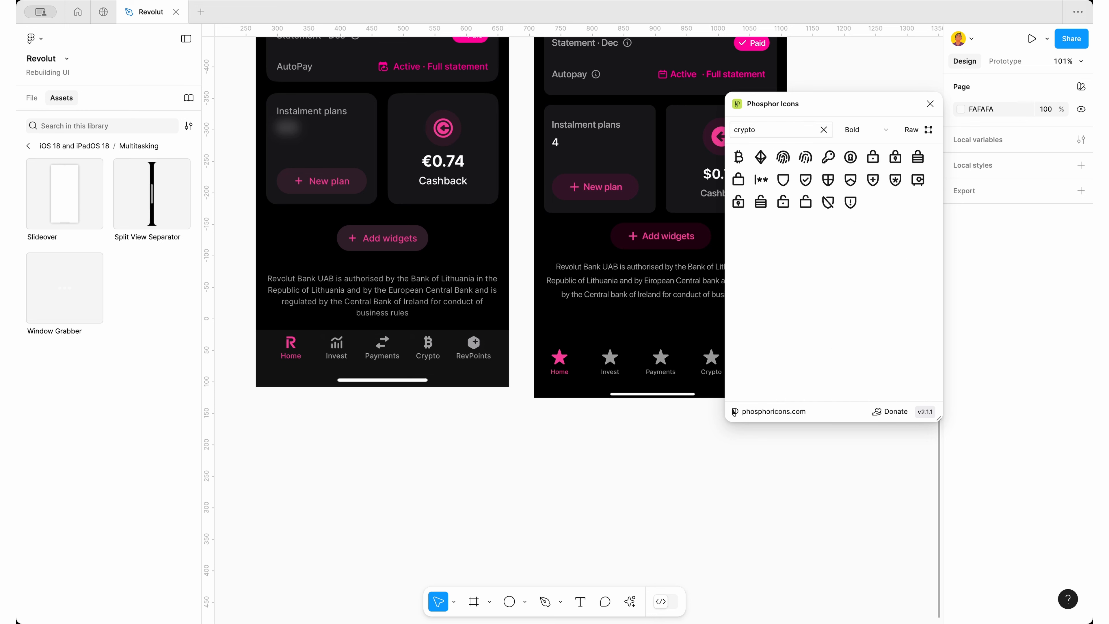
Compare the Fill and Bold weights and insert the Bold bitcoin icon on the canvas below the rebuilt screen
left_click(862, 133)
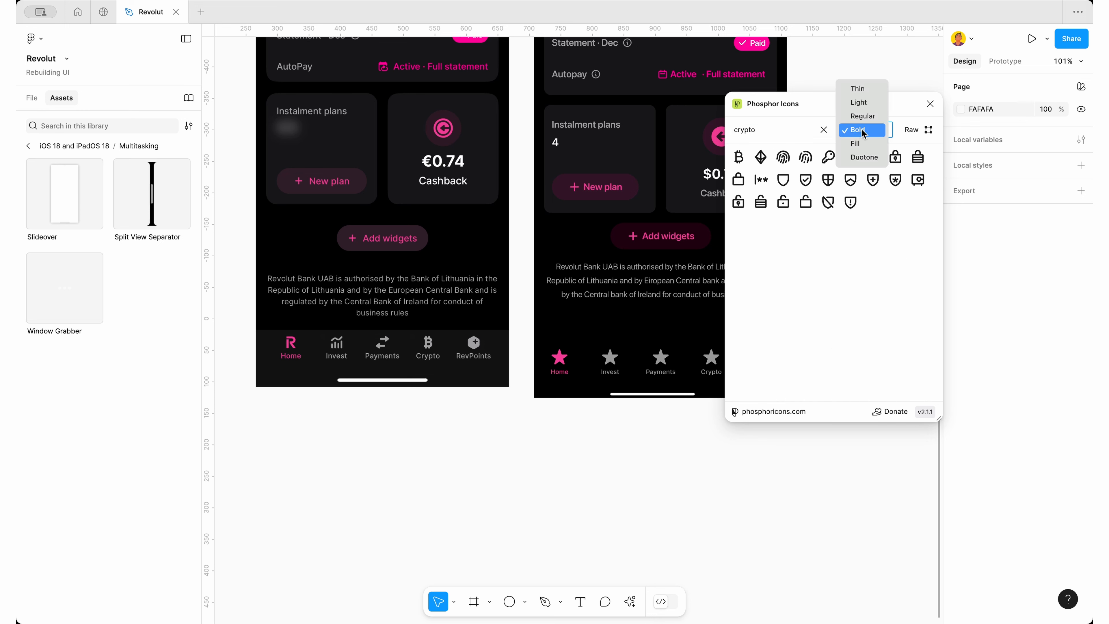
left_click(858, 145)
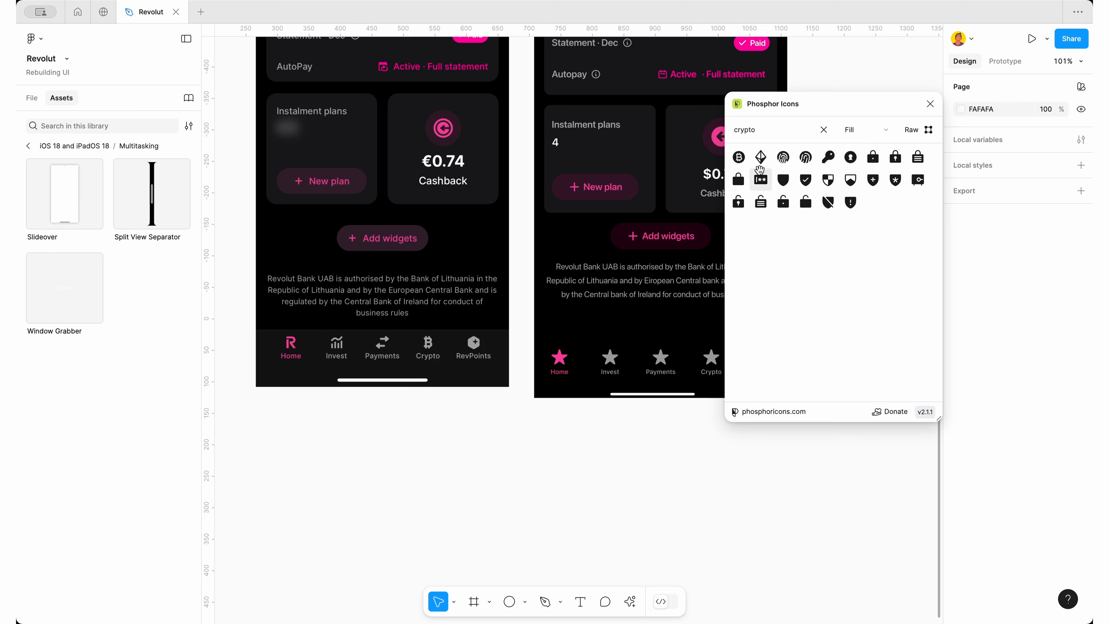
left_click(870, 131)
left_click(870, 117)
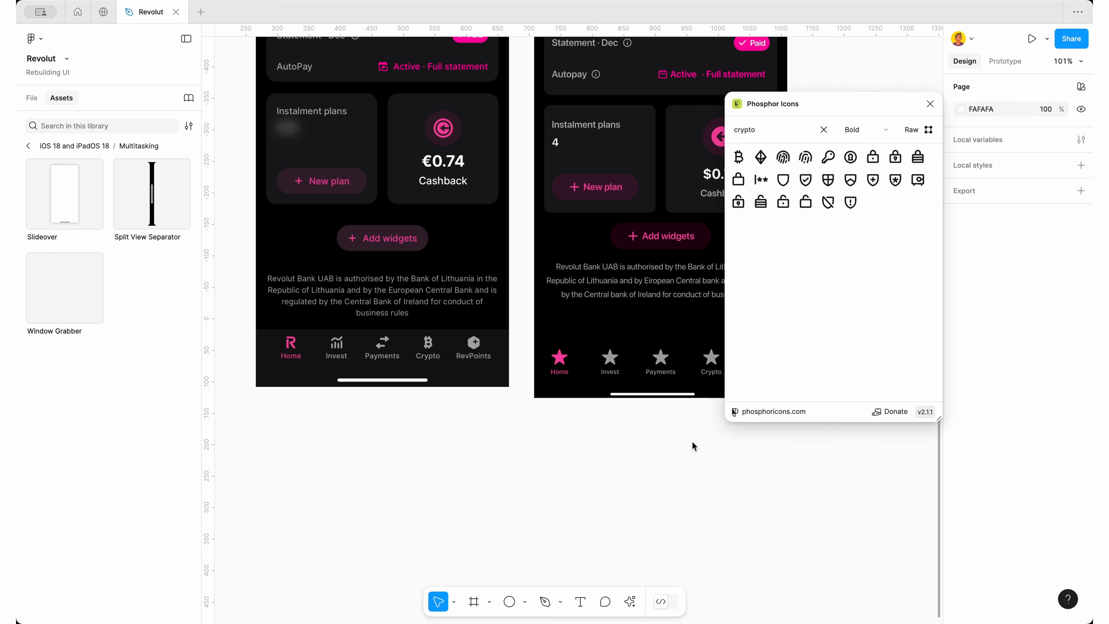
left_click_drag(738, 158, 656, 451)
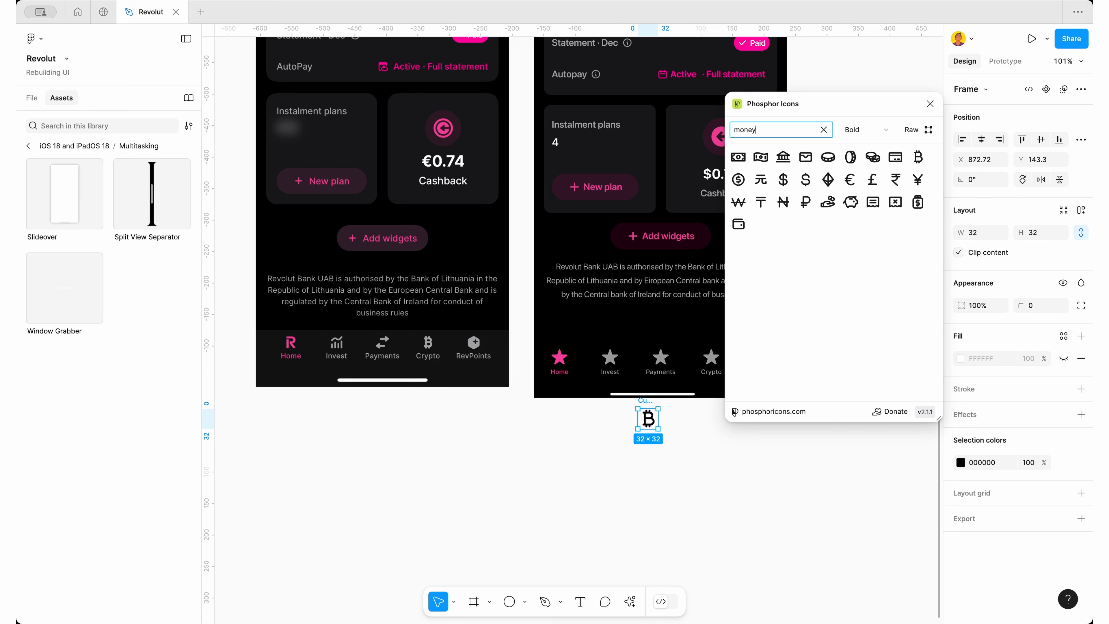
Search Phosphor Icons for "graph" and insert the Bold TrendUp icon below the rebuilt screen, beside the bitcoin icon
key("super+a")
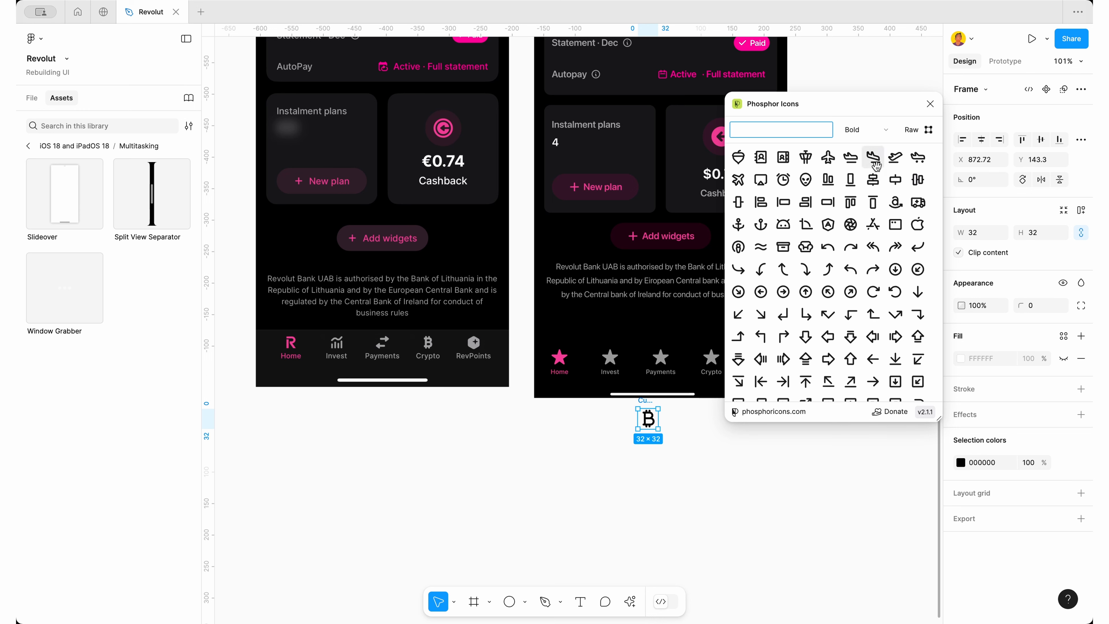
type("h")
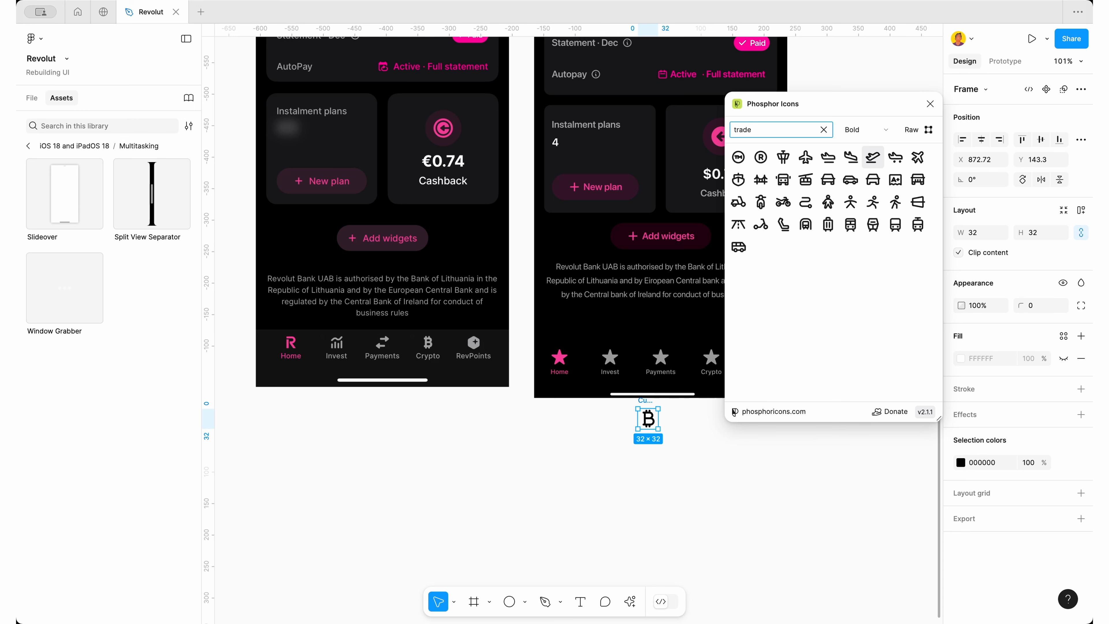
key("BackSpace")
type("graph")
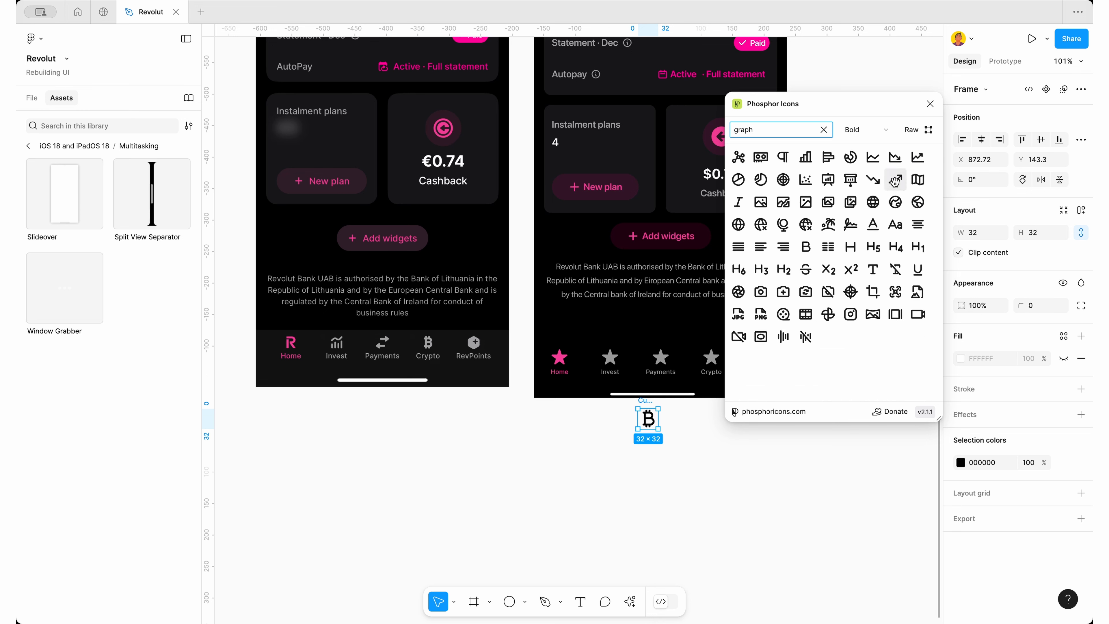
left_click_drag(895, 181, 617, 411)
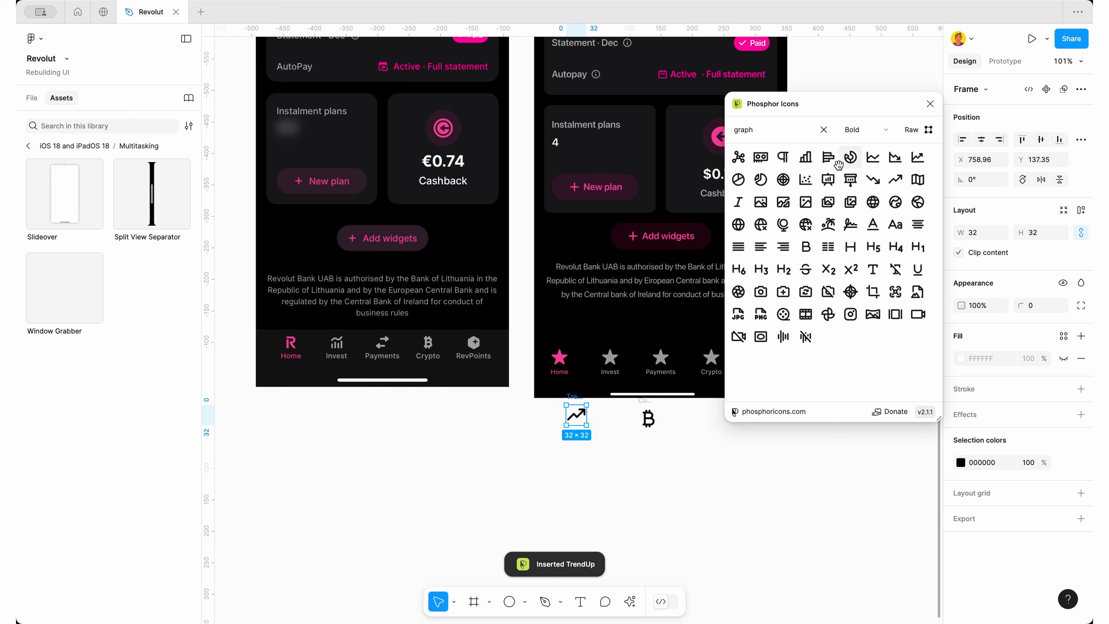
Search Phosphor Icons for "start", delete the TrendUp icon and insert the Bold ChartPieSlice icon in its place
left_click(816, 136)
left_click(820, 136)
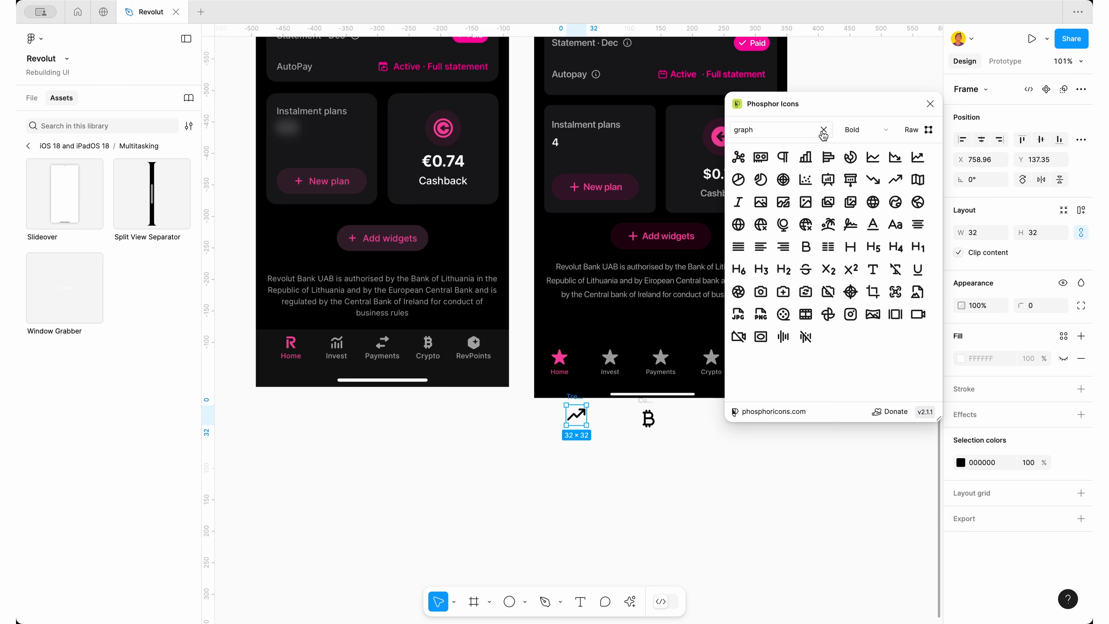
left_click(823, 131)
type("start")
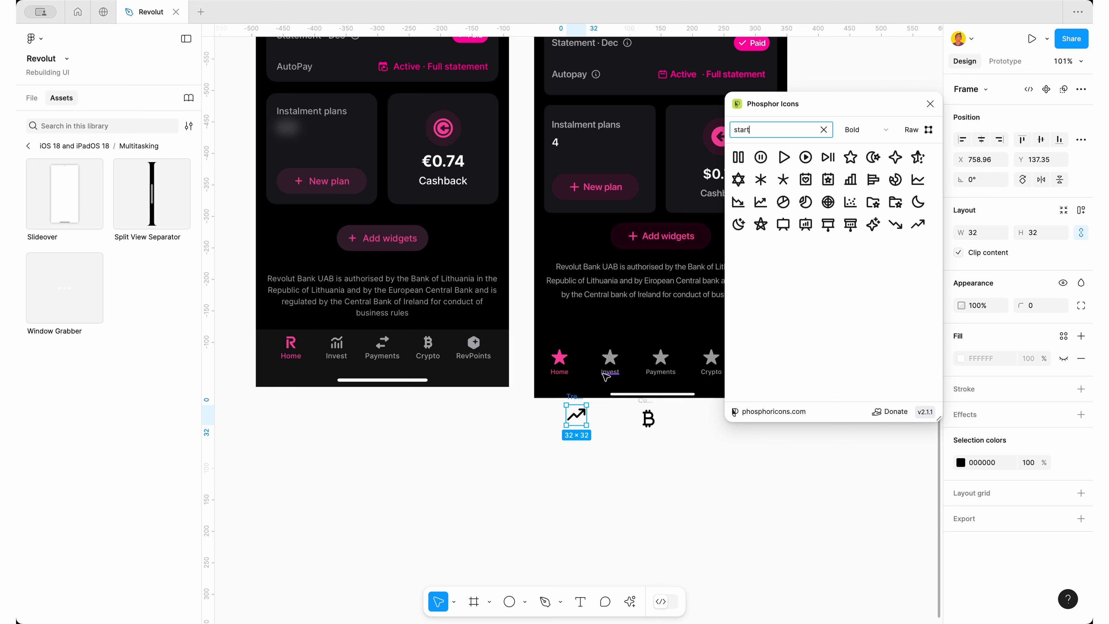
left_click(567, 444)
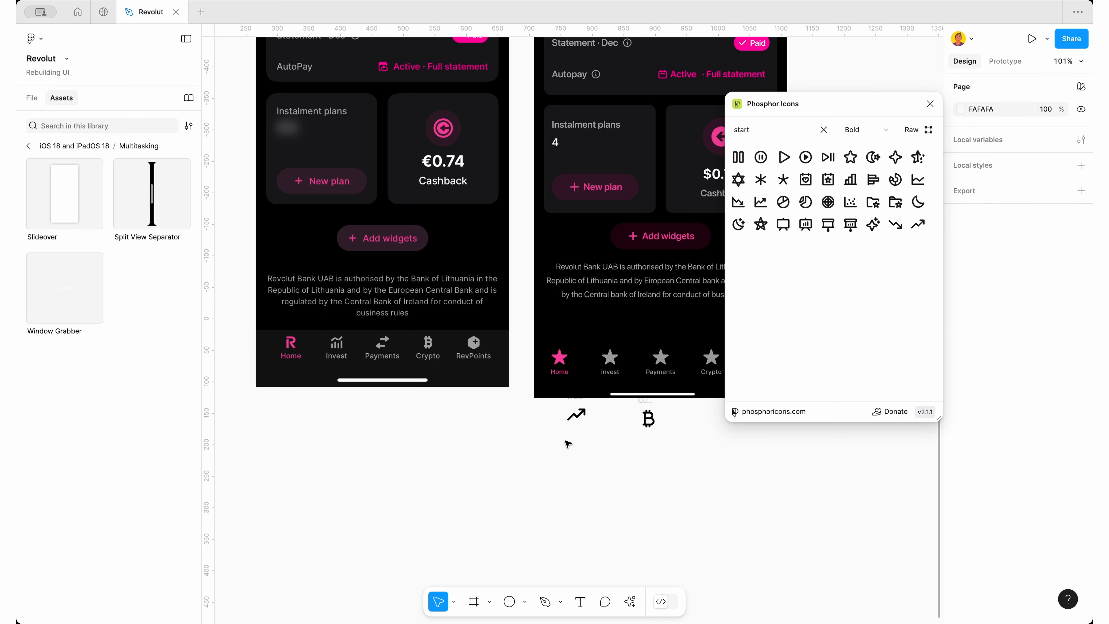
left_click(570, 400)
key("Delete")
left_click_drag(585, 435, 584, 433)
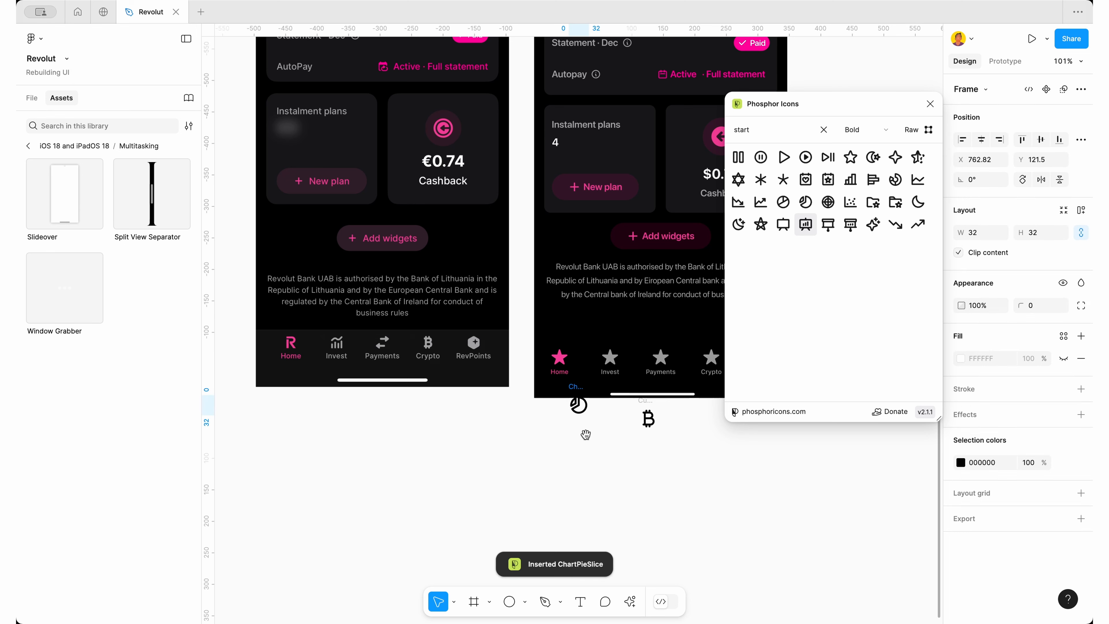
Add the Bold Sparkle and four-pointed star icons, space the icons out below the rebuilt screen and close Phosphor Icons
left_click_drag(575, 387, 578, 427)
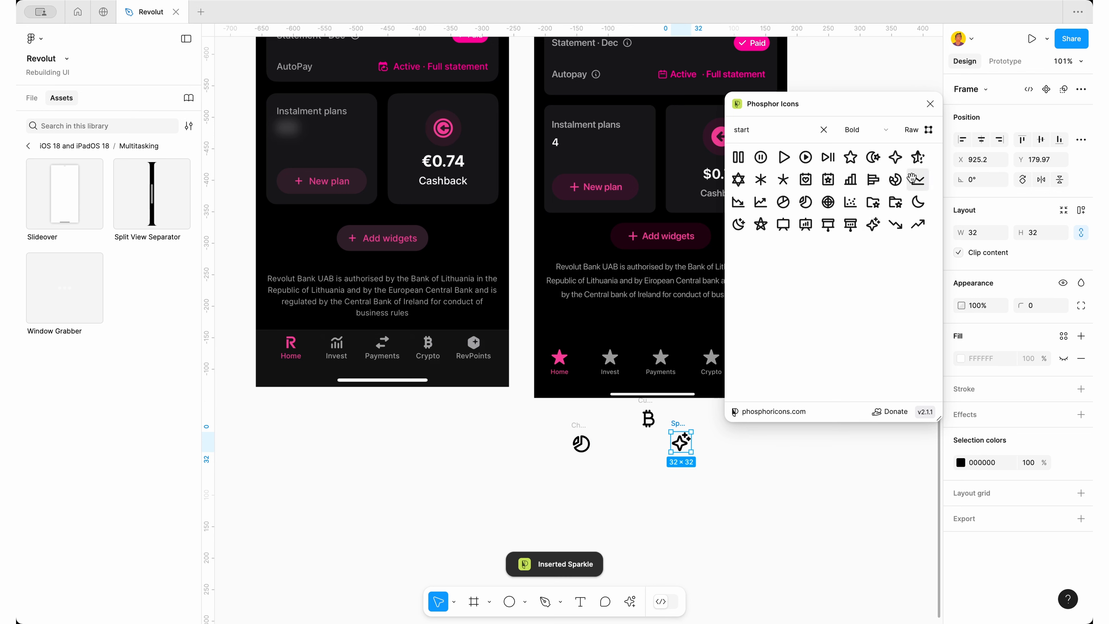
left_click_drag(505, 456, 505, 457)
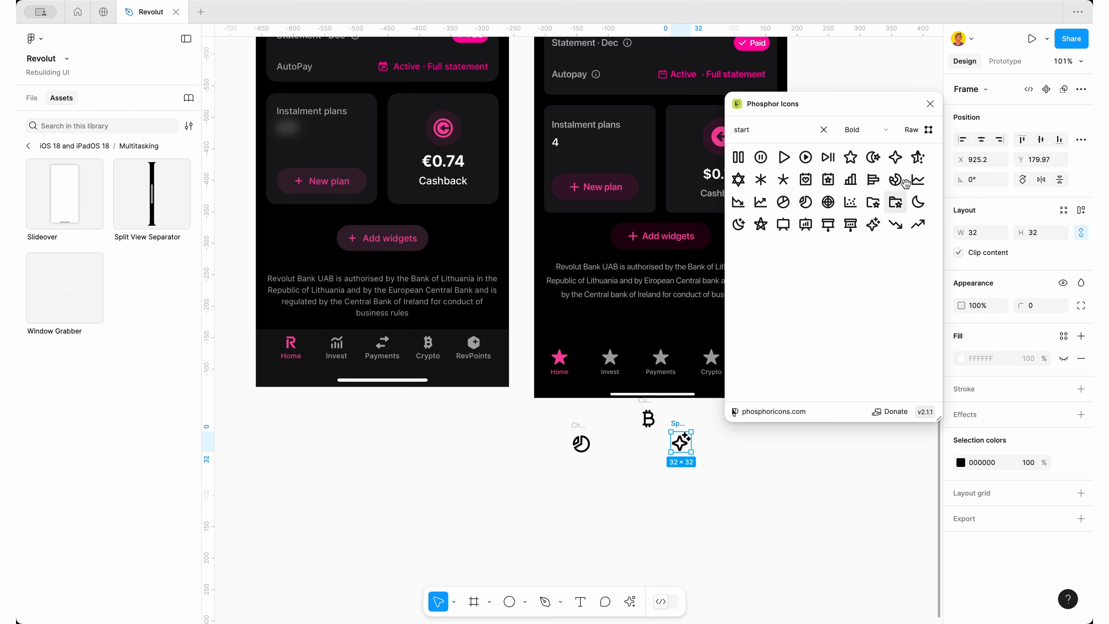
left_click(930, 104)
left_click_drag(645, 405, 635, 434)
Cut the loose four-pointed star icon and try to paste it over the Home star inside the tab bar component
left_click(634, 369)
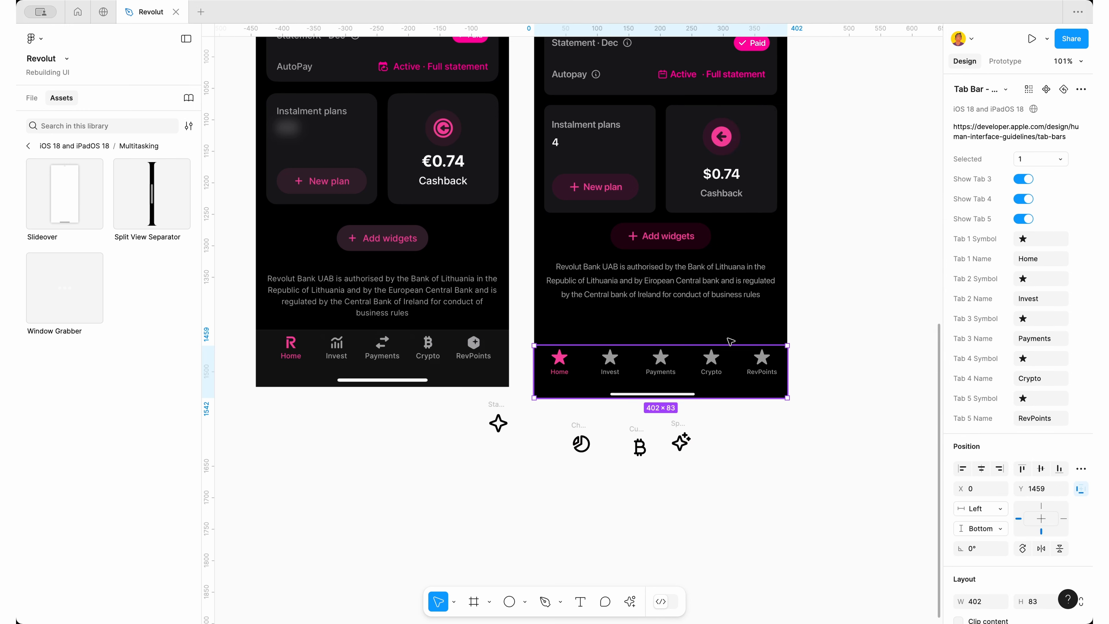
double_click(558, 361)
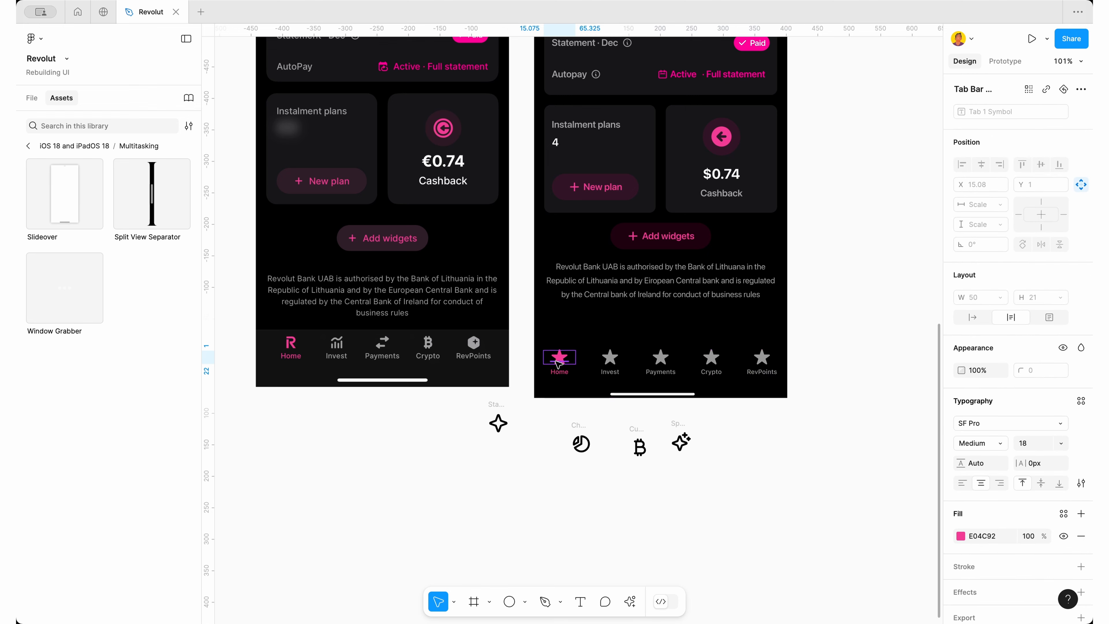
left_click(498, 423)
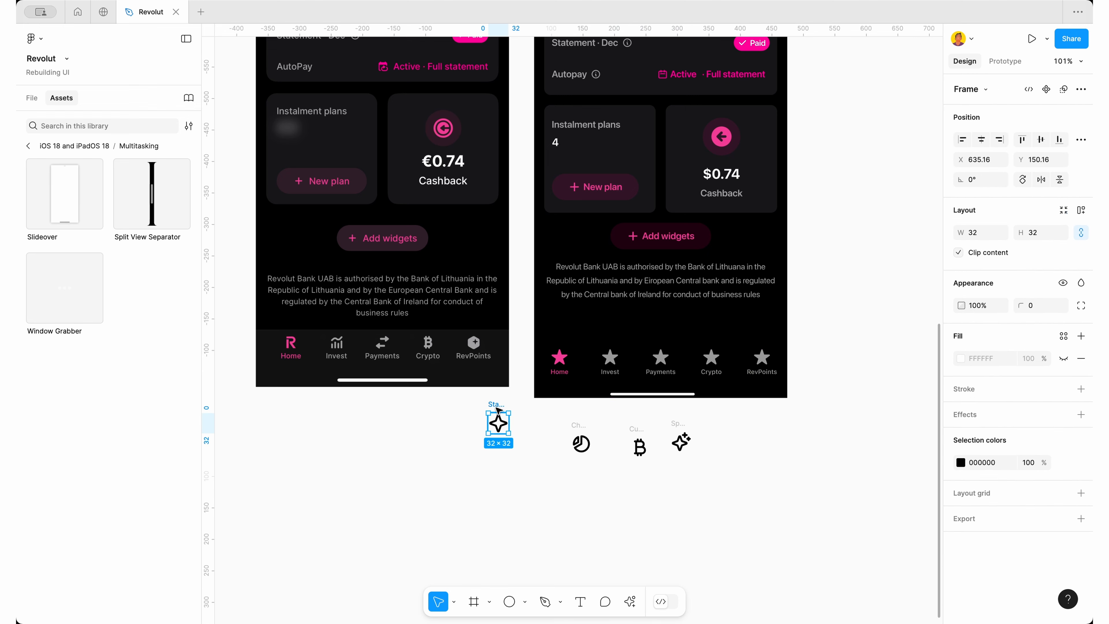
key("Delete")
left_click(563, 363)
left_click(659, 420)
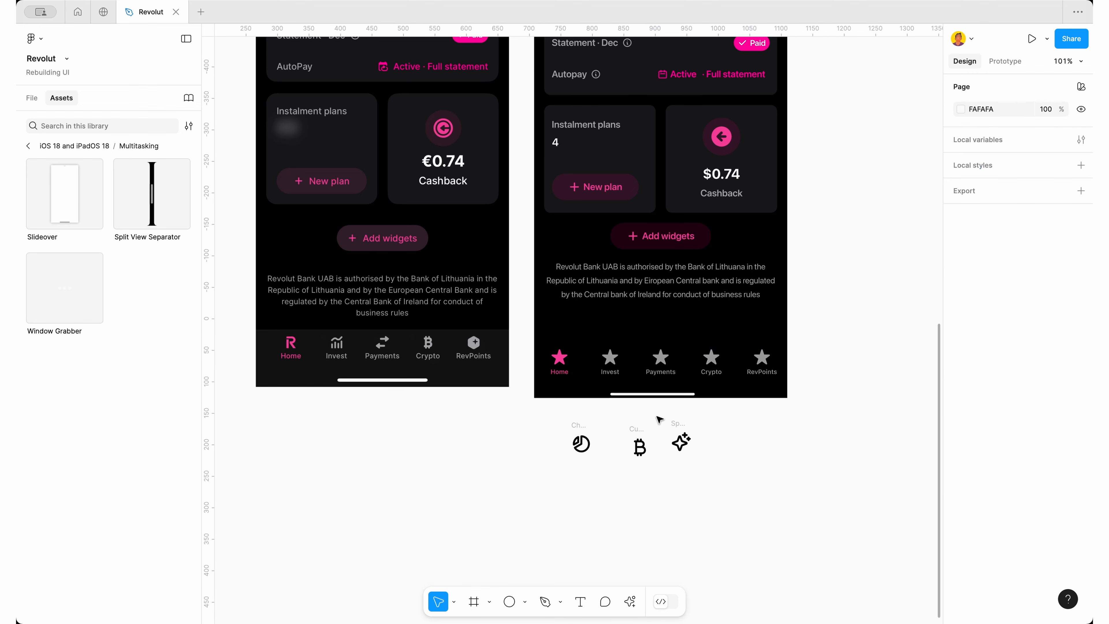
key("ctrl+z")
key("Delete")
left_click(568, 360)
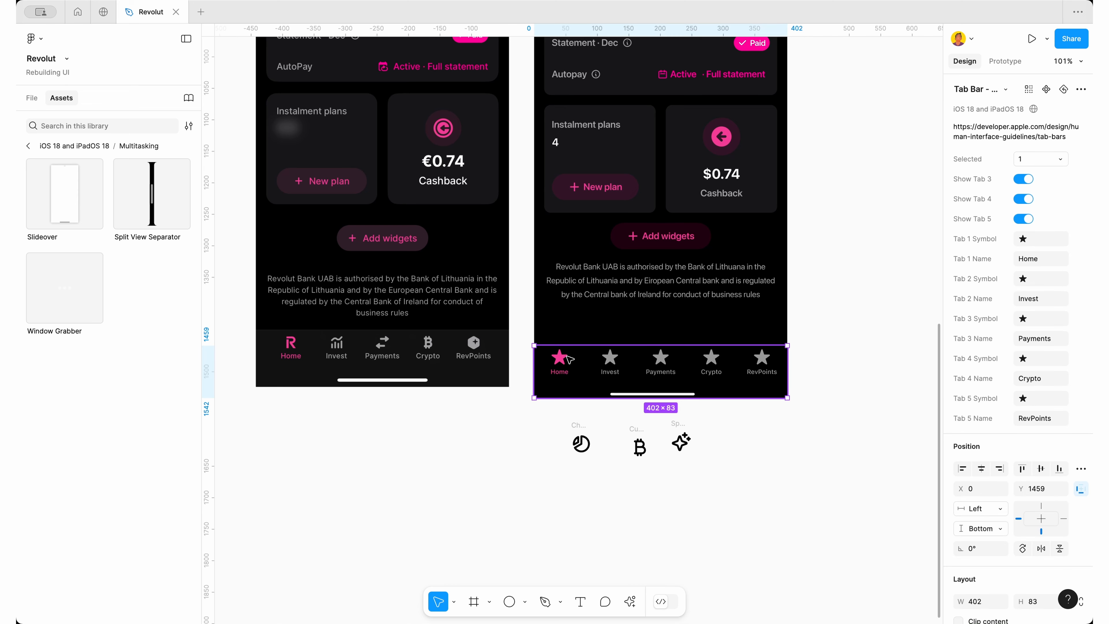
left_click(569, 359)
key("ctrl+v")
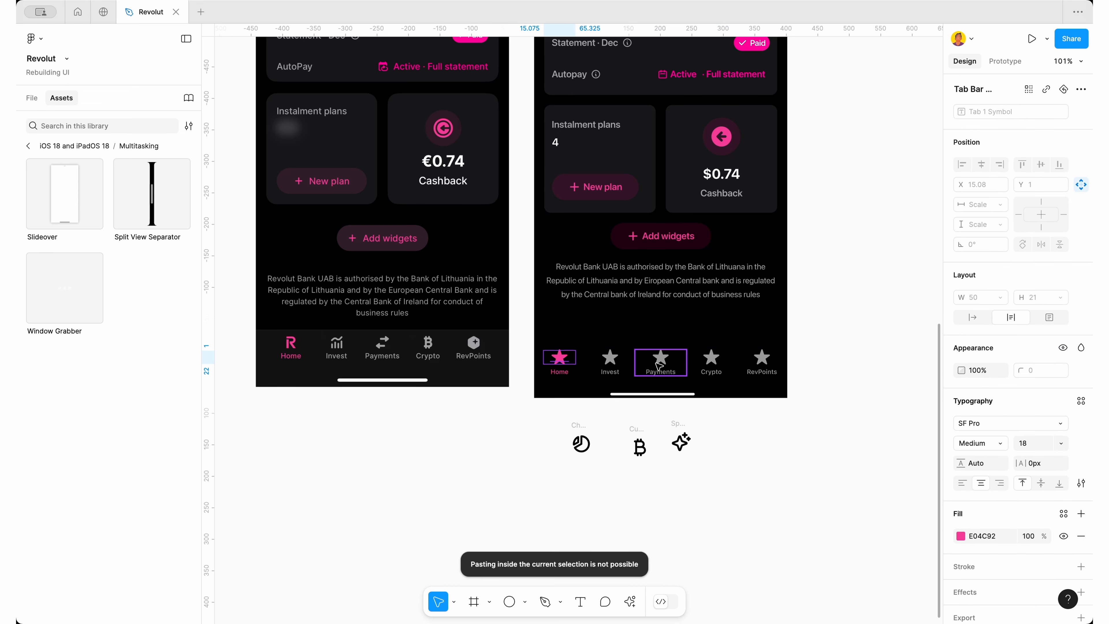
key("Escape")
Detach the bottom tab bar instance from its iOS 18 component
left_click(660, 370)
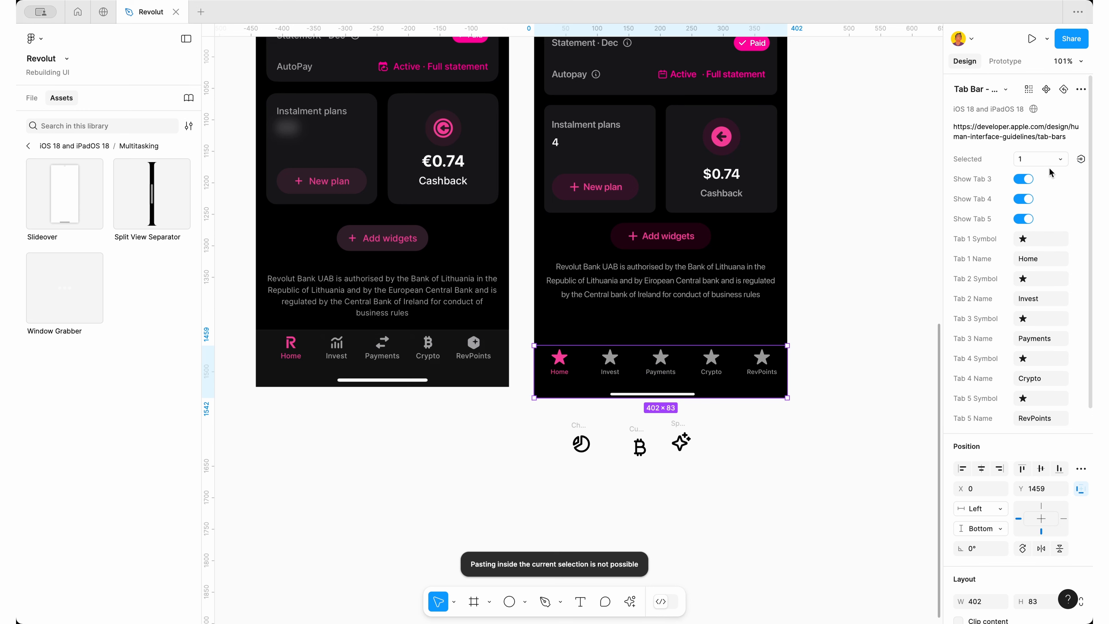
left_click(1041, 159)
left_click(1031, 159)
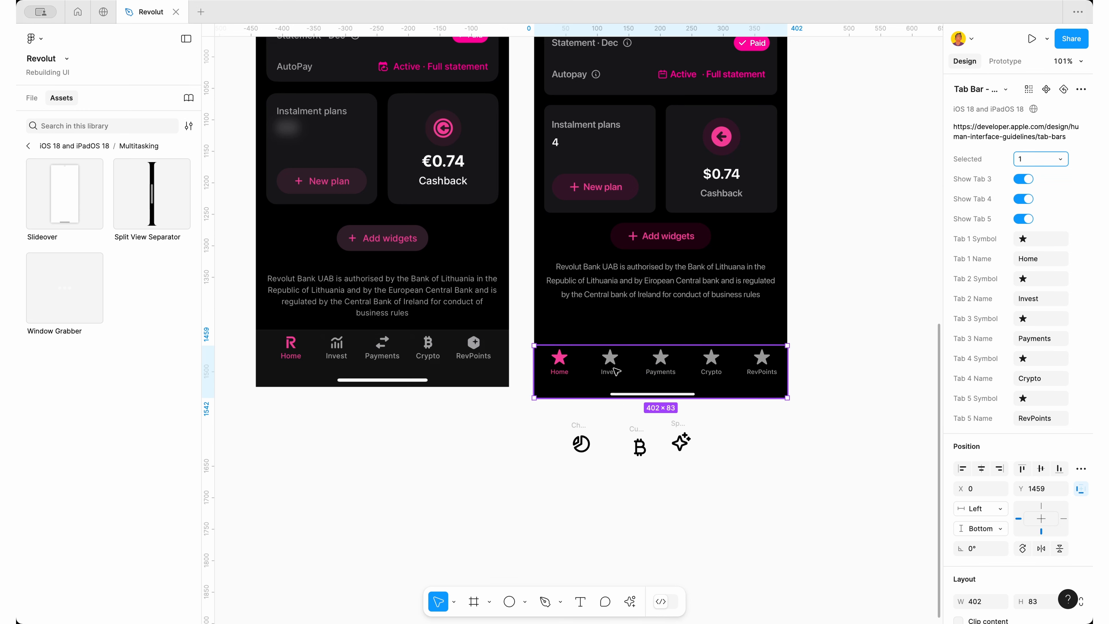
right_click(618, 384)
left_click(658, 440)
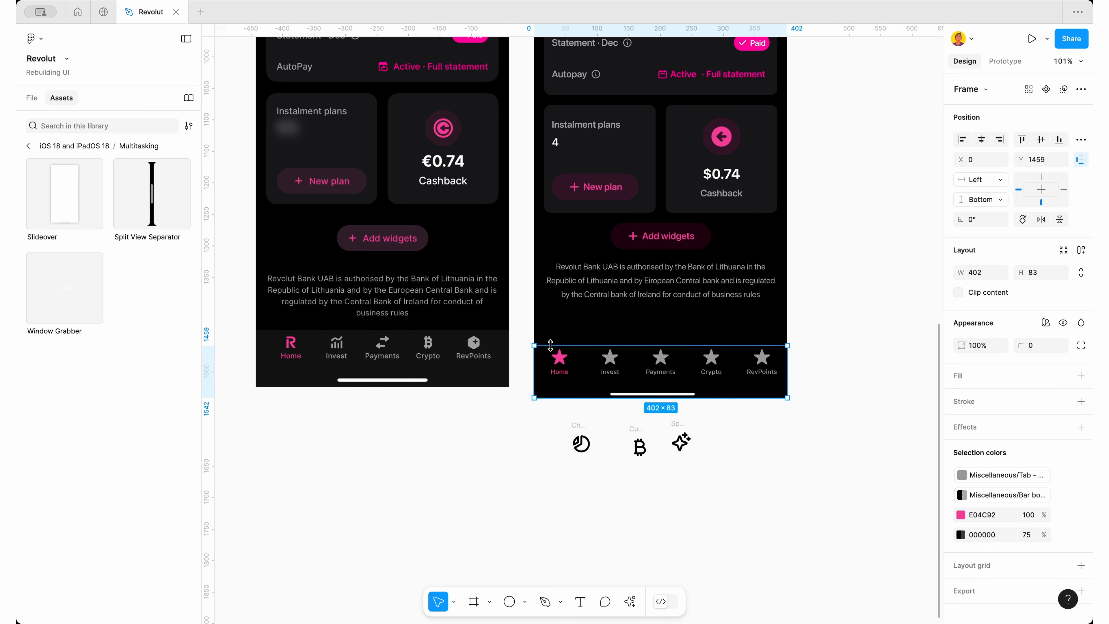
Replace the Home tab's pink star symbol with the cut four-pointed star icon
double_click(557, 354)
double_click(557, 355)
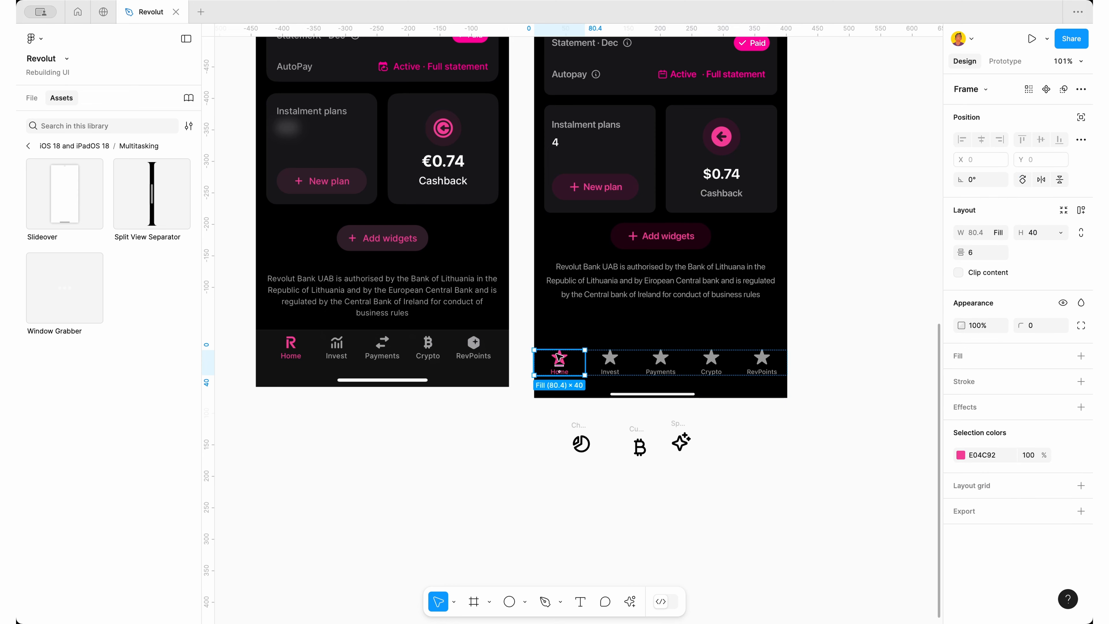
double_click(565, 359)
key("ctrl+shift+r")
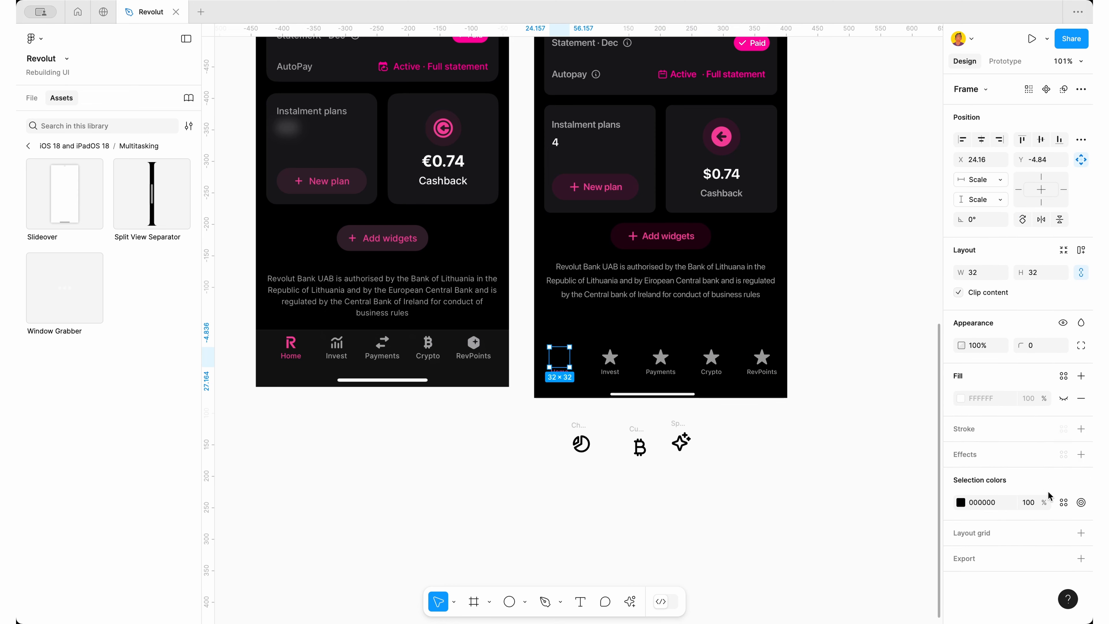
scroll(325, 376, "up", 5)
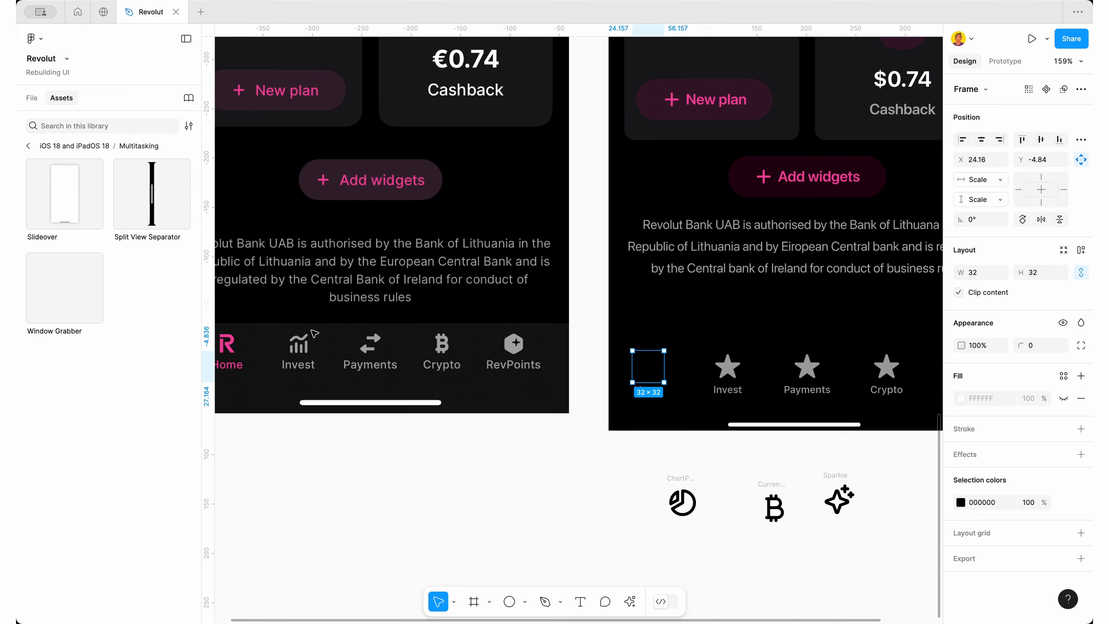
key("i")
left_click(272, 315)
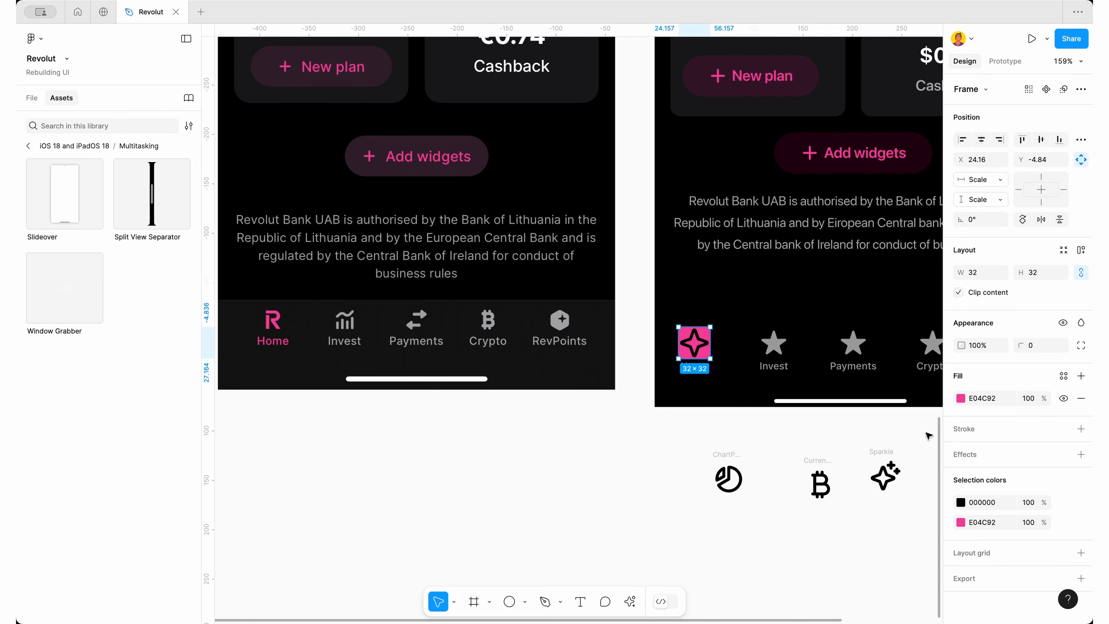
key("Delete")
Recolour the Home tab's black icon to 88325B by sampling the R logo in the reference screenshot
double_click(676, 341)
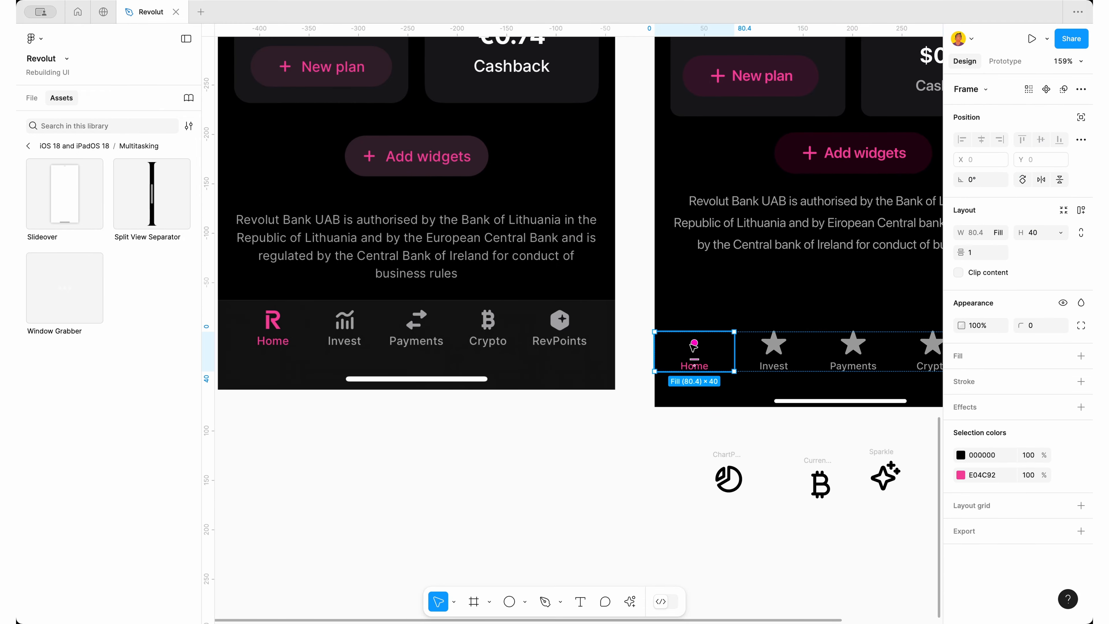
left_click(960, 455)
left_click(811, 482)
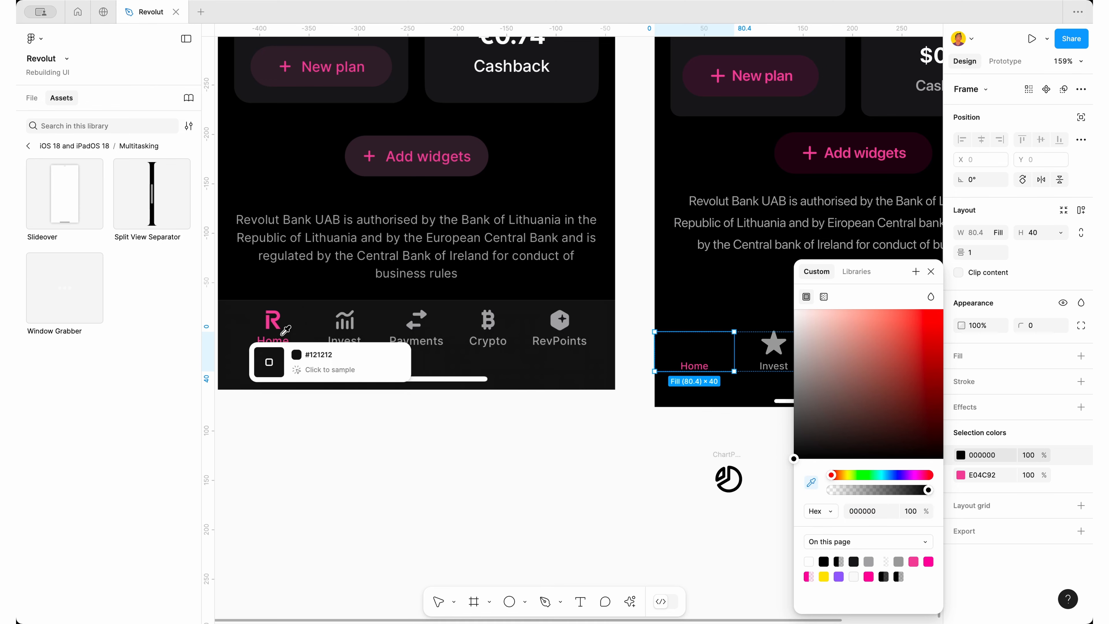
left_click(273, 316)
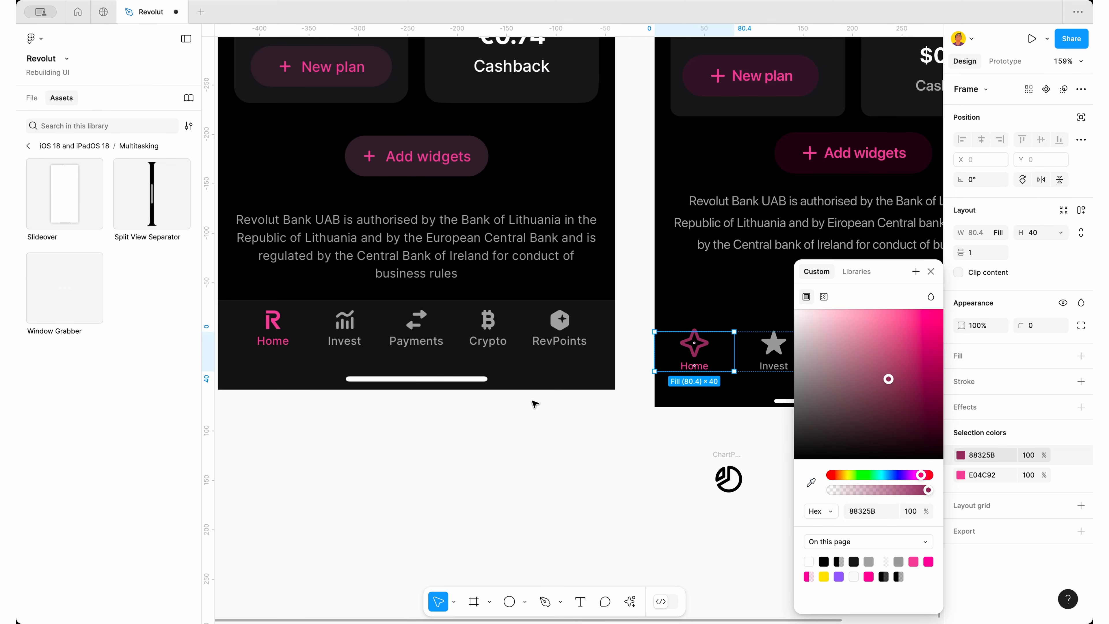
left_click(535, 405)
Scale the Home tab's four-pointed star icon down proportionally with the Scale tool
left_click(691, 344)
left_click(692, 344)
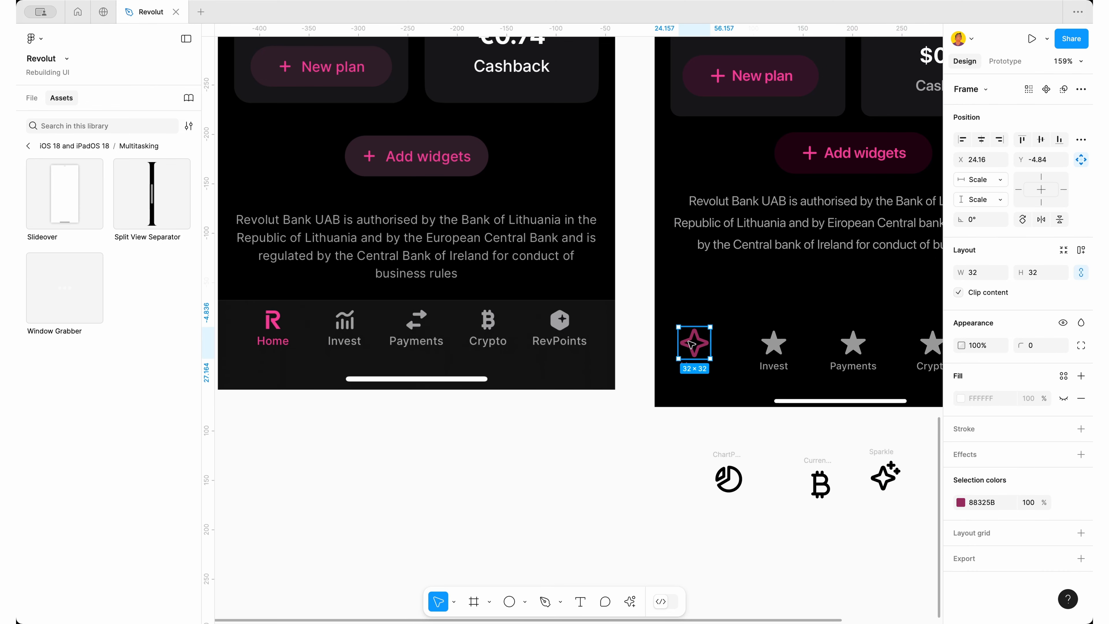
scroll(704, 345, "down", 3)
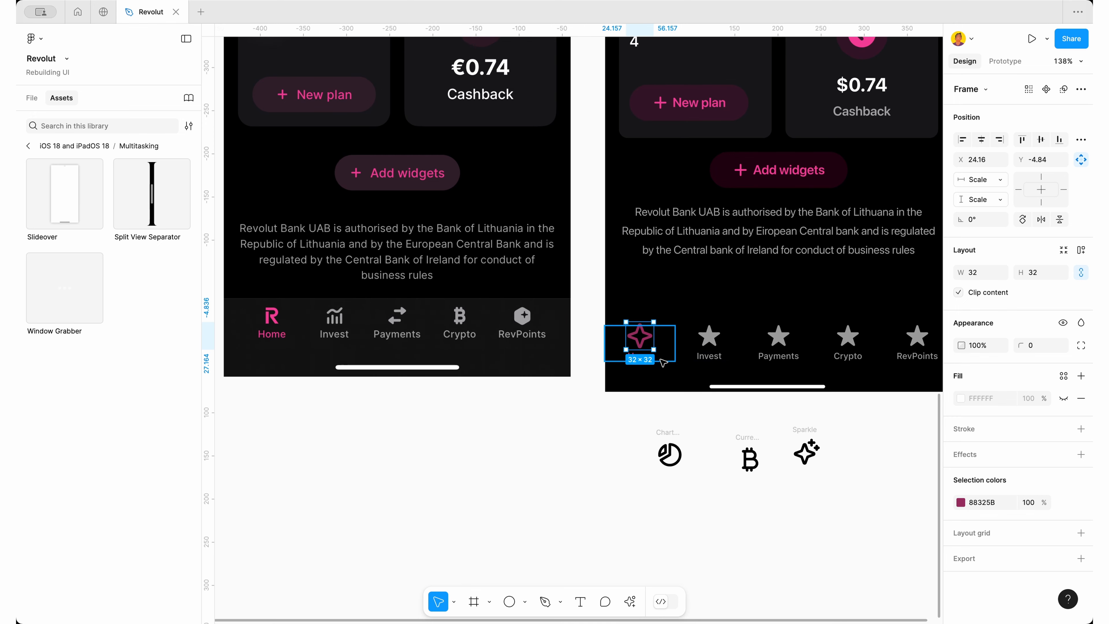
key("k")
left_click(978, 304)
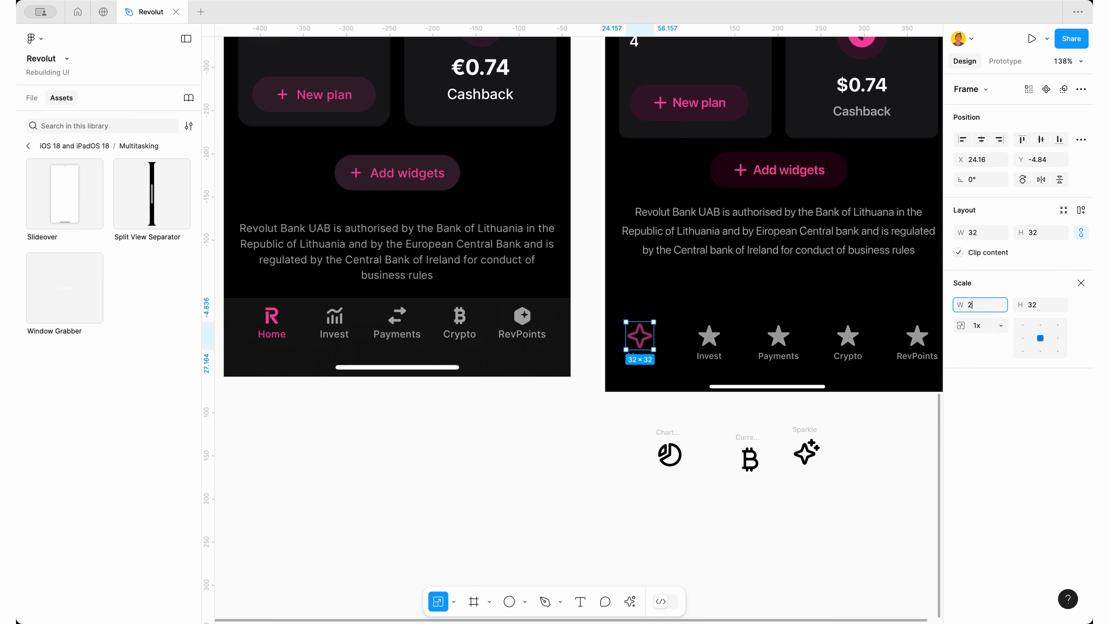
key("Escape")
Top-align the pie chart, bitcoin and sparkle icons below the screen and scale them to 24 × 24
left_click_drag(634, 419, 870, 504)
left_click(1022, 140)
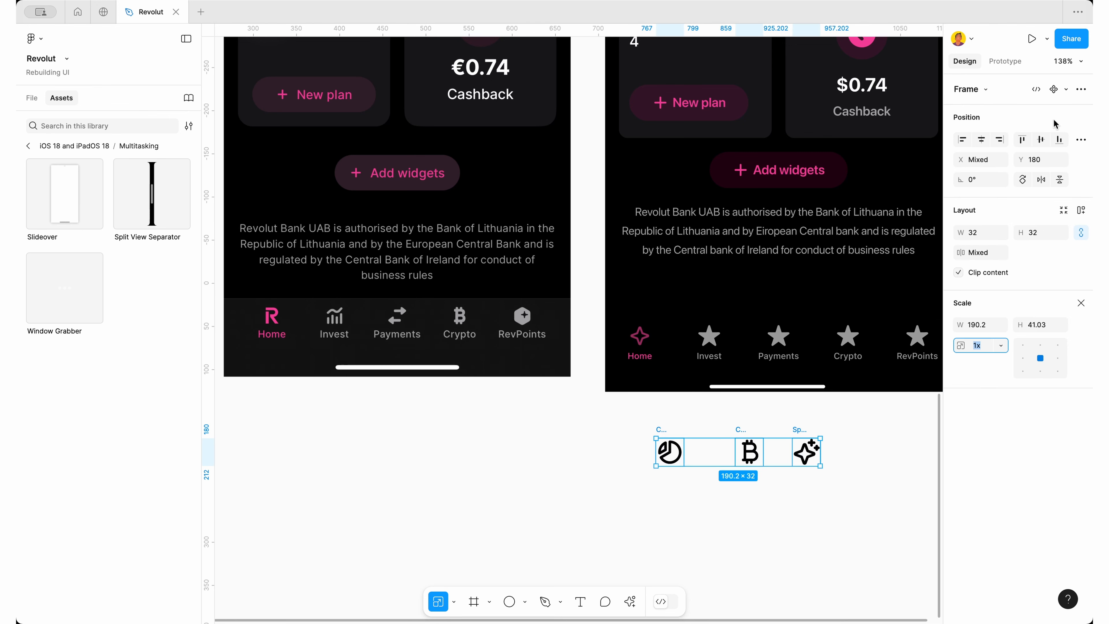
left_click(1048, 328)
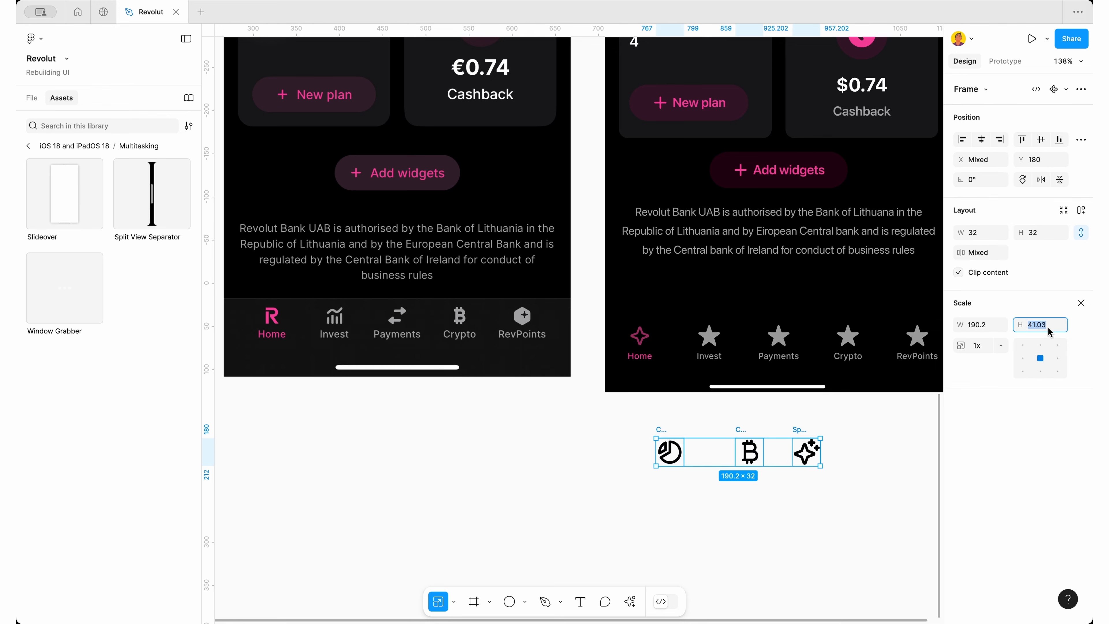
type("24")
key("Return")
left_click(763, 484)
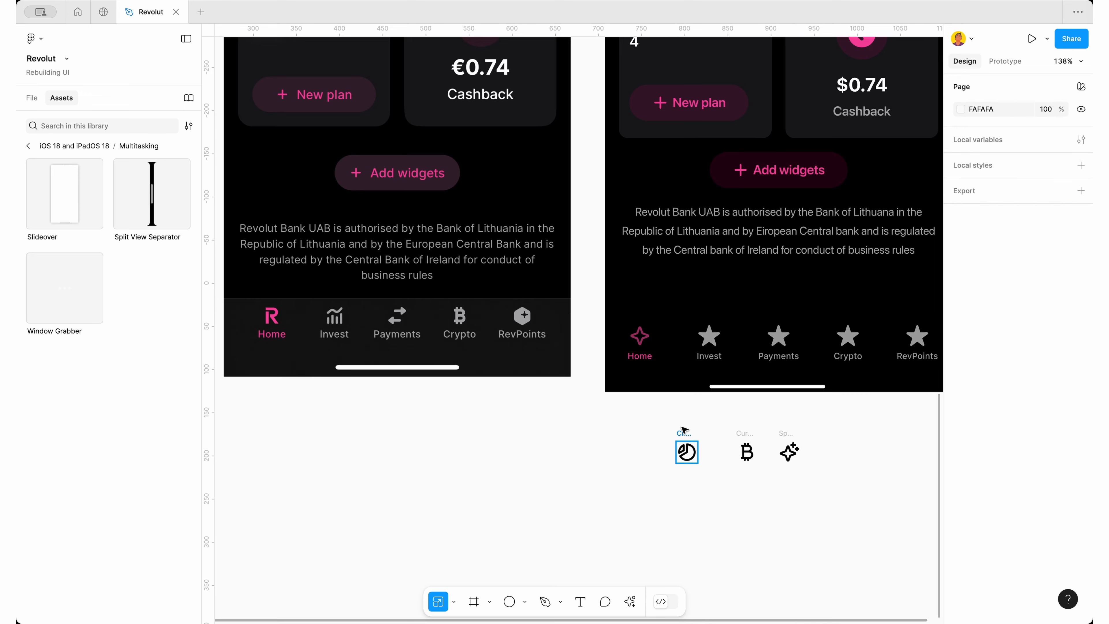
Cut the pie chart icon and use it to replace the star symbol of the Invest tab
left_click(687, 450)
scroll(736, 404, "down", 3)
scroll(736, 404, "right", 2)
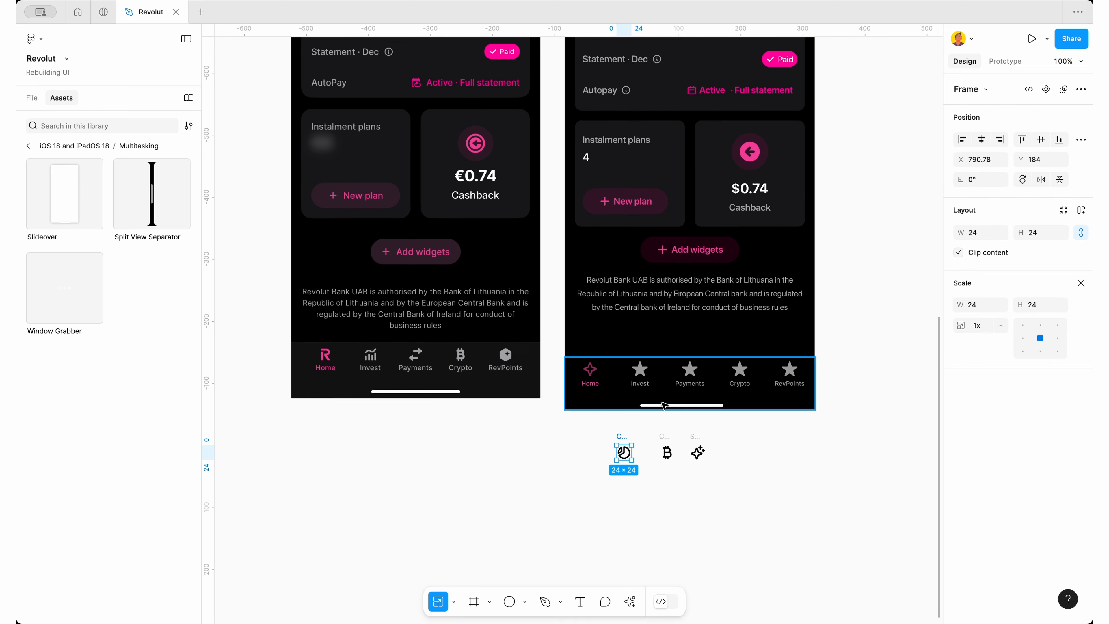
key("super+x")
left_click(641, 374, "super")
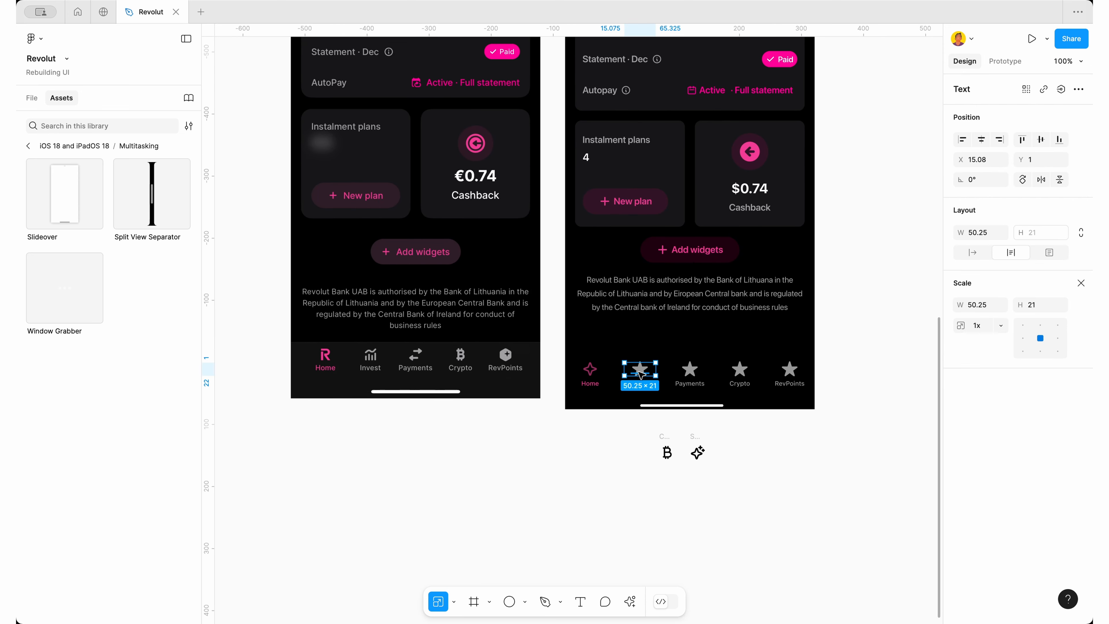
key("super+shift+r")
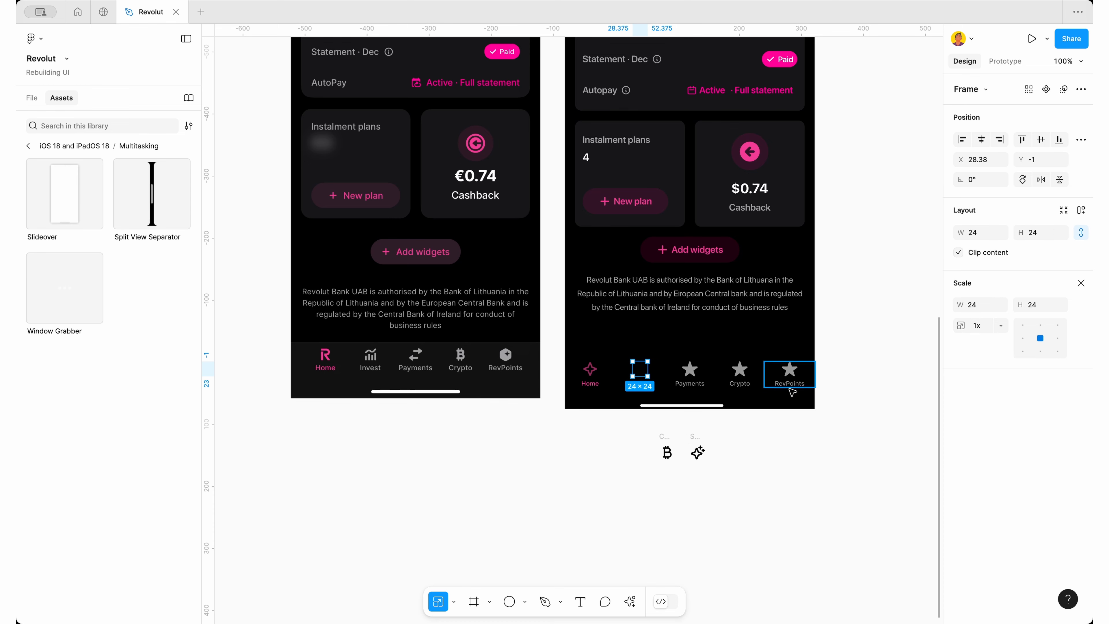
Leave the Scale tool and recolour the Invest icon to A1A1A3, sampled from the reference screenshot's Invest icon
left_click(1084, 280)
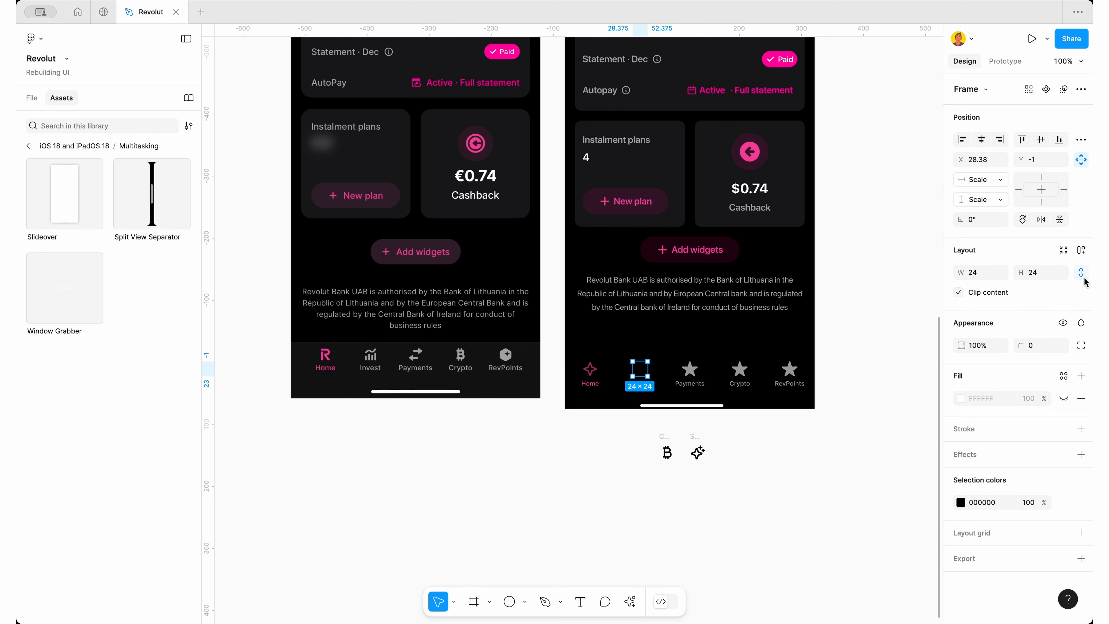
left_click(960, 502)
left_click(810, 482)
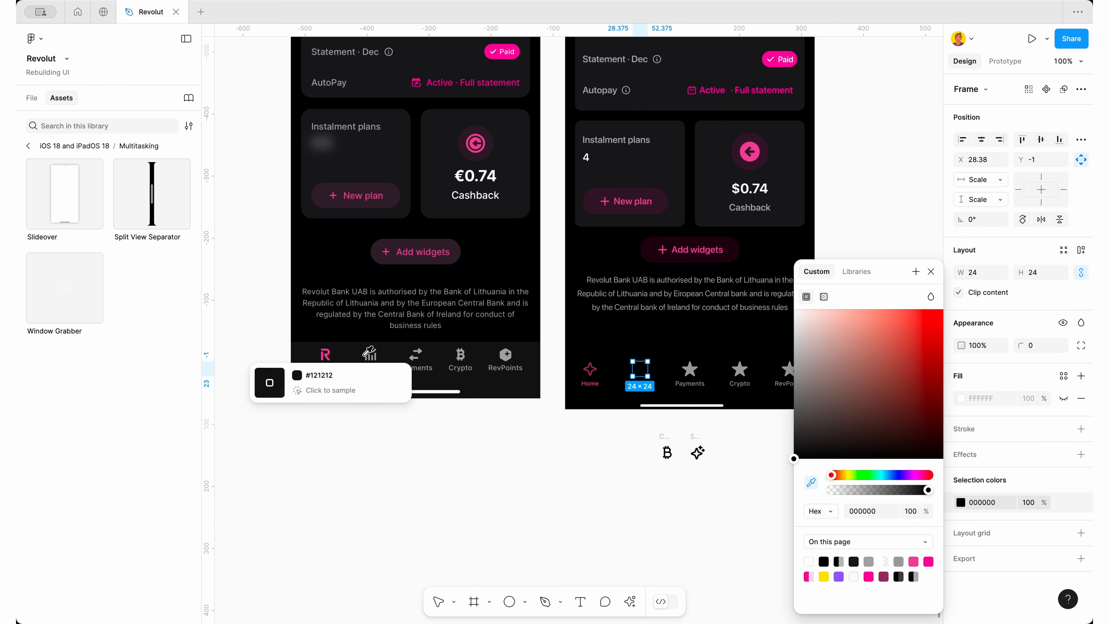
scroll(364, 357, "up", 5)
left_click(372, 354)
scroll(374, 345, "down", 5)
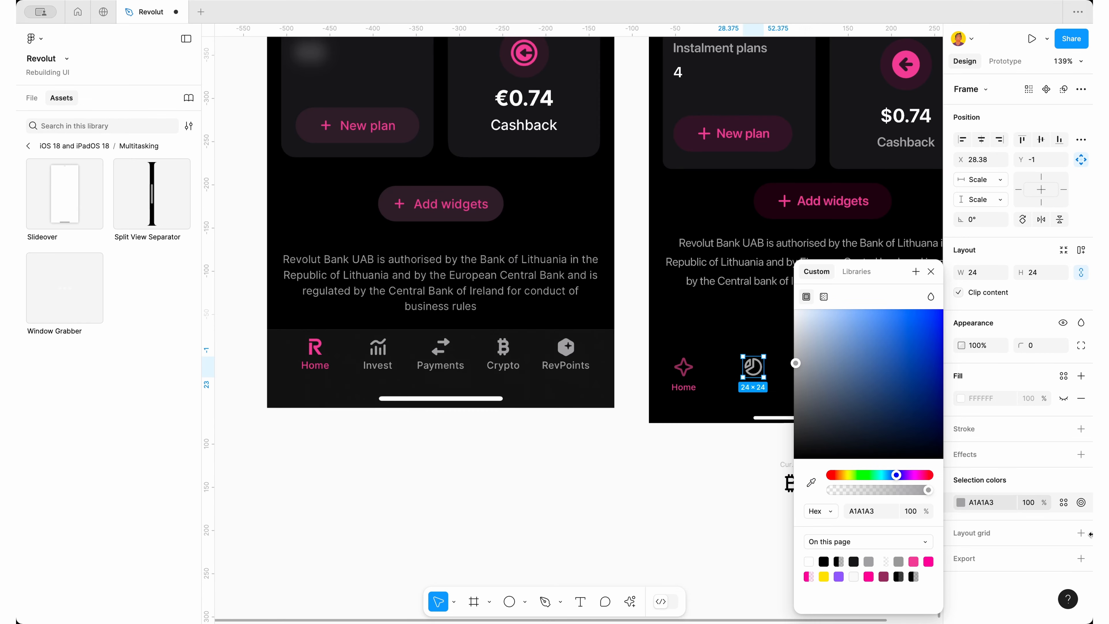
Copy the Invest icon's colour A1A1A3 and apply it to the bitcoin and sparkle icons below the screen
left_click(984, 503)
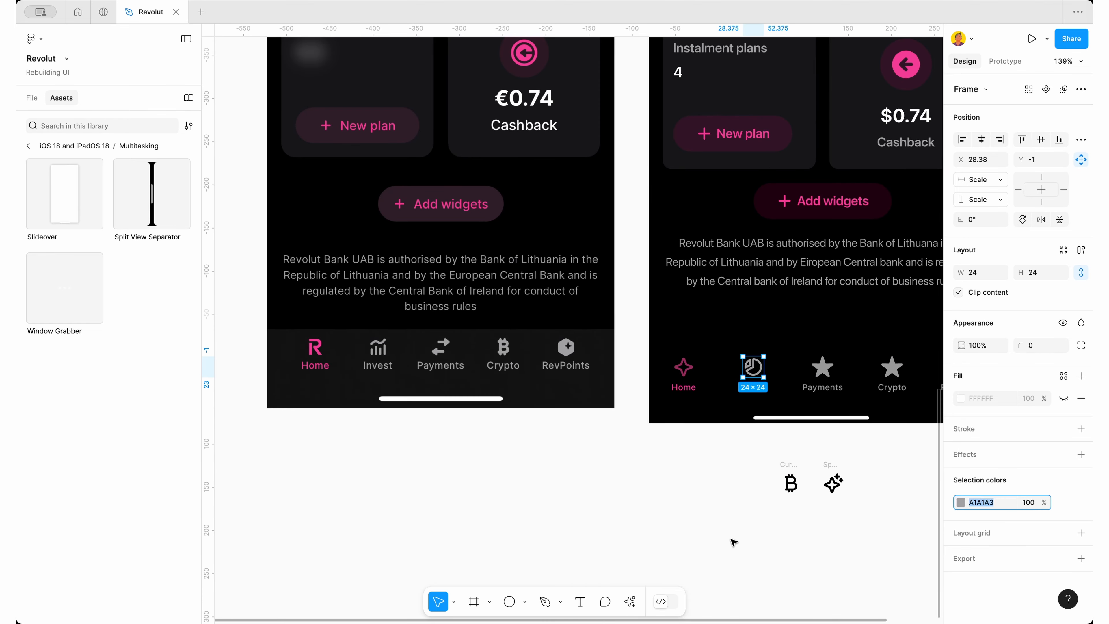
left_click_drag(734, 543, 880, 448)
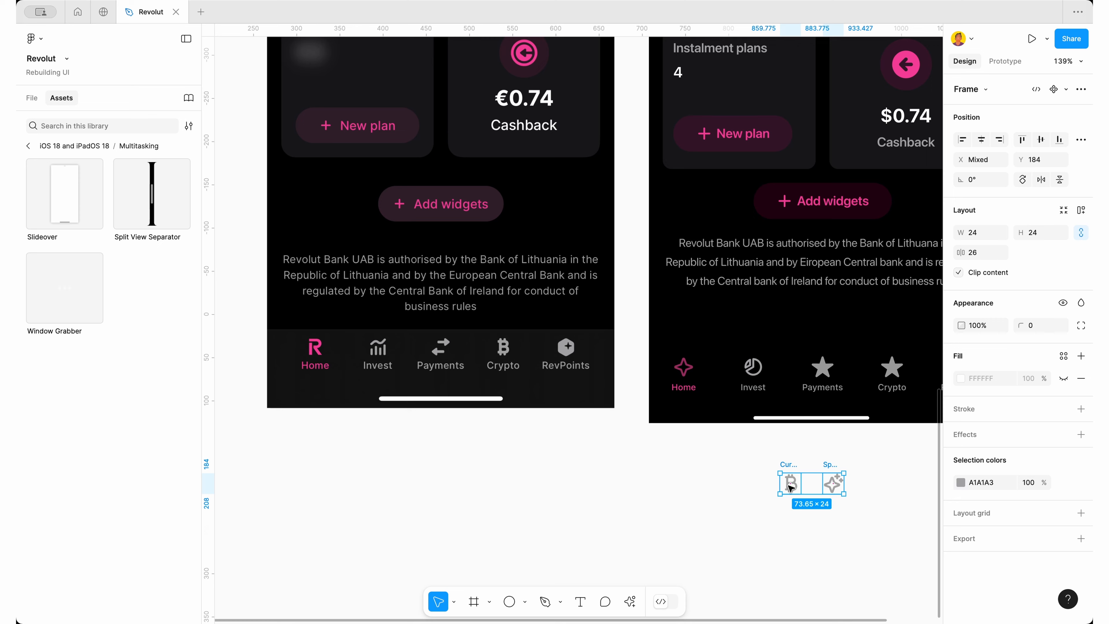
left_click(743, 517)
Cut the grey bitcoin icon and use it to replace the star symbol of the Crypto tab
left_click(792, 464)
scroll(792, 465, "right", 2)
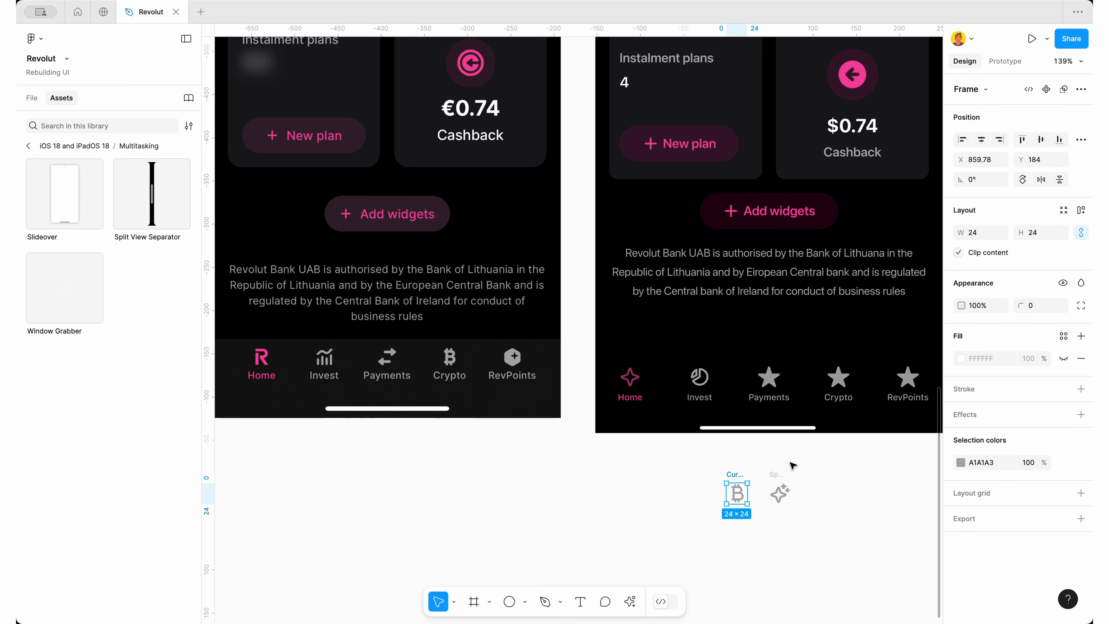
key("super+x")
left_click(844, 384)
left_click(843, 383, "super")
key("super+shift+r")
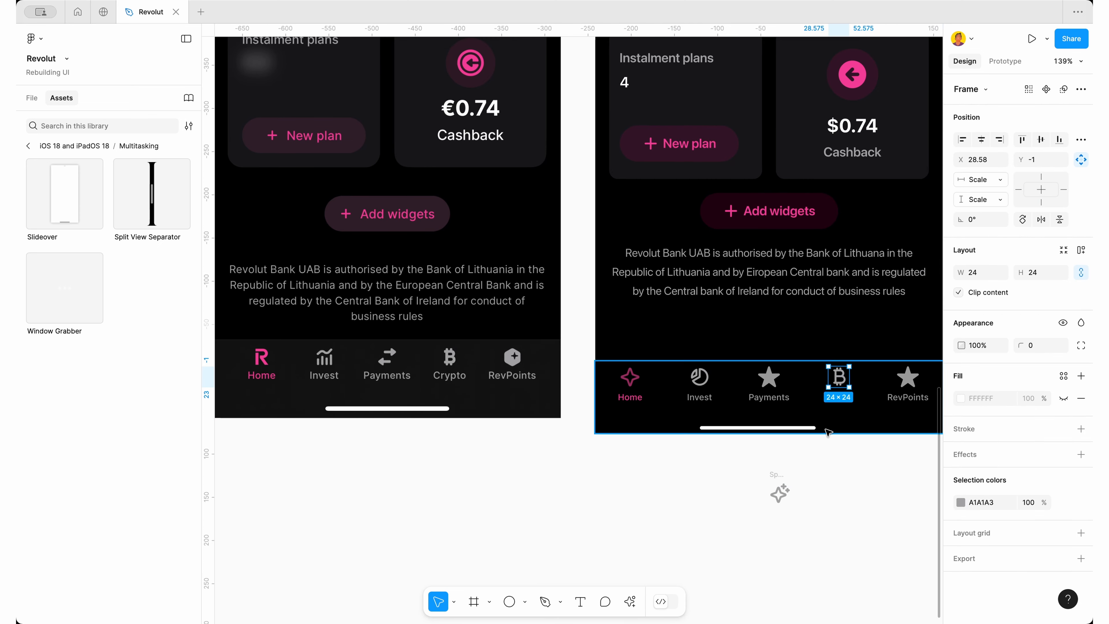
Cut the grey sparkle icon and use it to replace the star symbol of the RevPoints tab
left_click(773, 487)
key("super+x")
left_click(908, 377, "super")
scroll(909, 382, "right", 1)
key("super+shift+r")
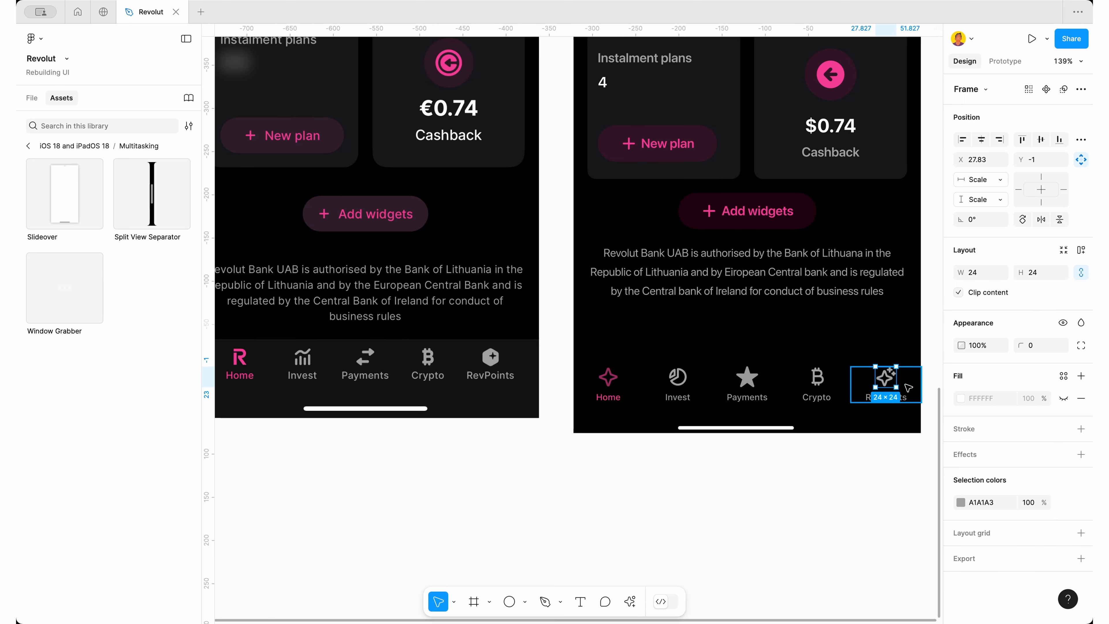
Reopen the Phosphor Icons plugin and search its icons for "arrow"
left_click(760, 486)
scroll(738, 445, "down", 3)
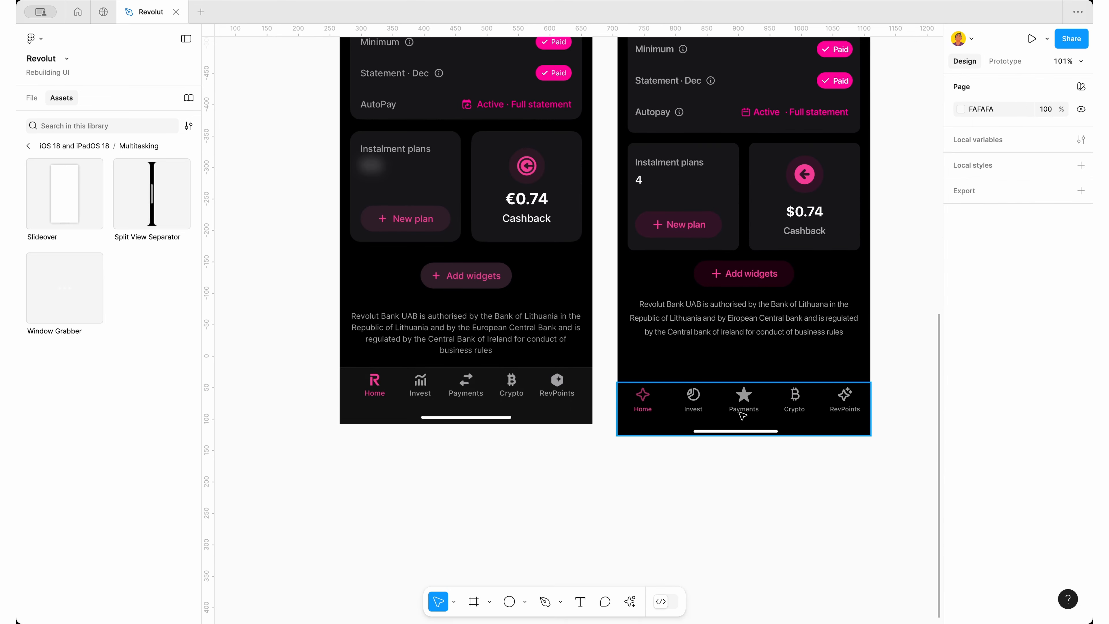
left_click(629, 601)
left_click(535, 433)
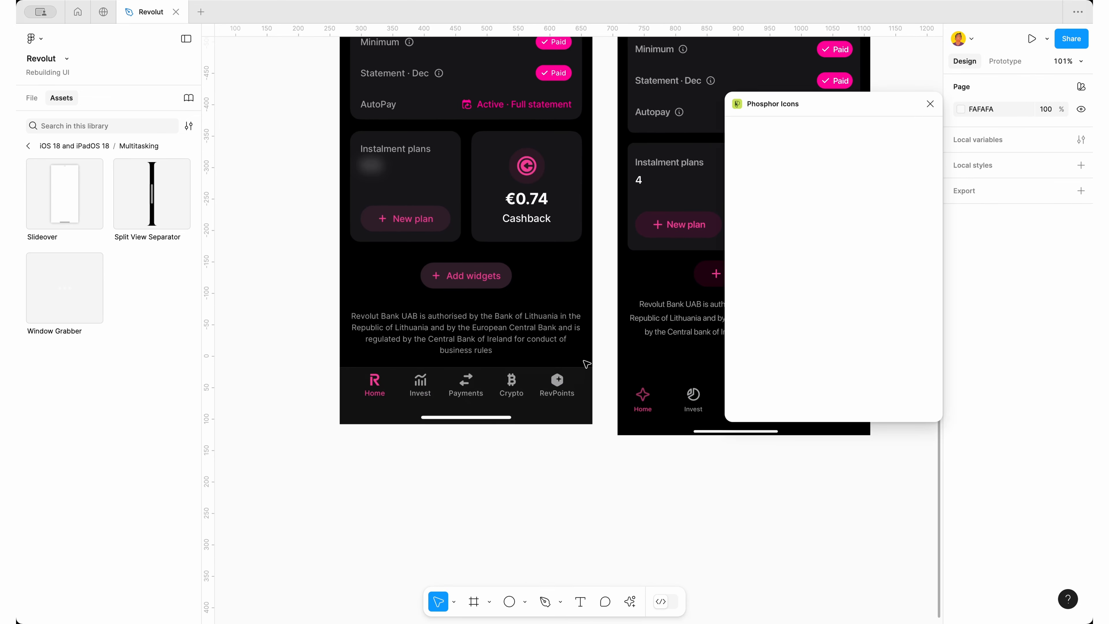
type("arrow")
Place the icon of two opposing arrows from the plugin, close the plugin and replace the Payments tab's star with the icon in grey
scroll(812, 233, "down", 3)
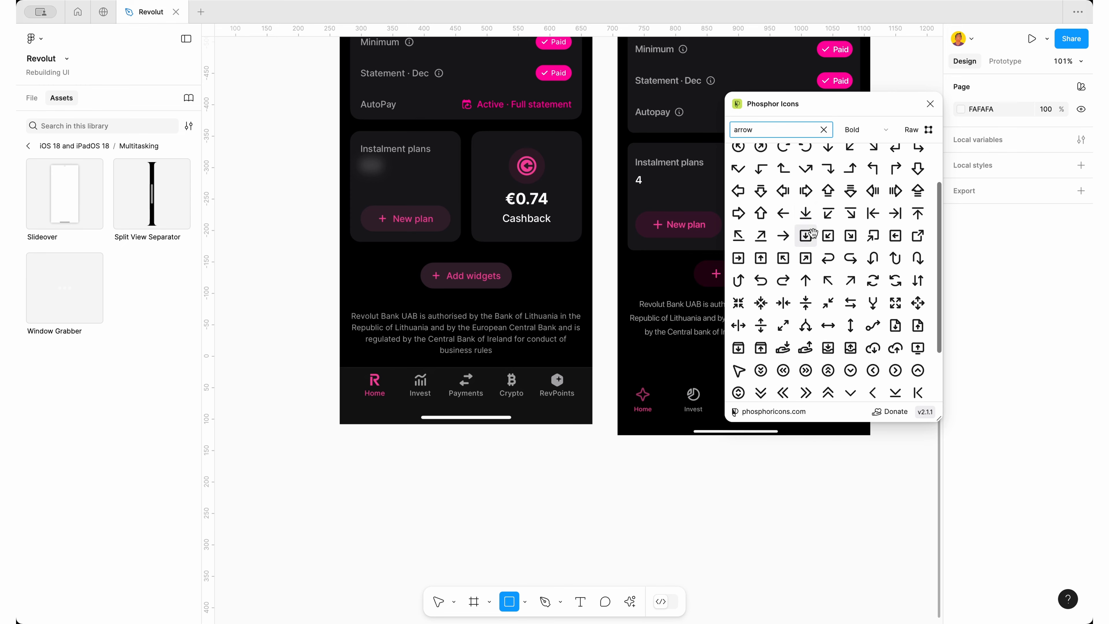
scroll(812, 233, "down", 2)
scroll(813, 234, "up", 3)
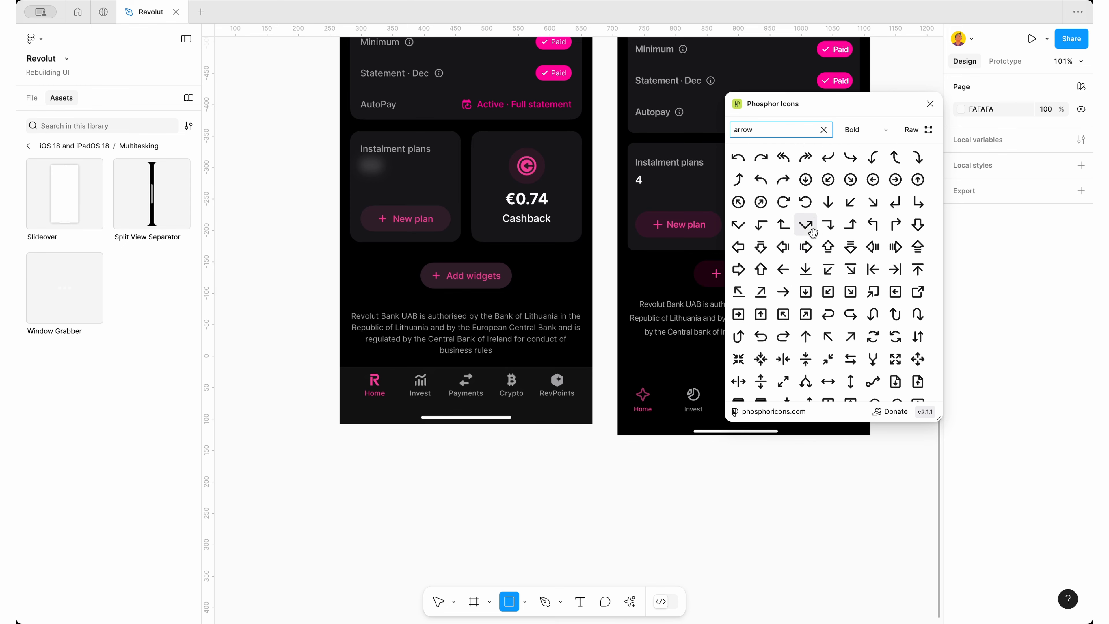
scroll(812, 233, "down", 3)
scroll(852, 338, "up", 3)
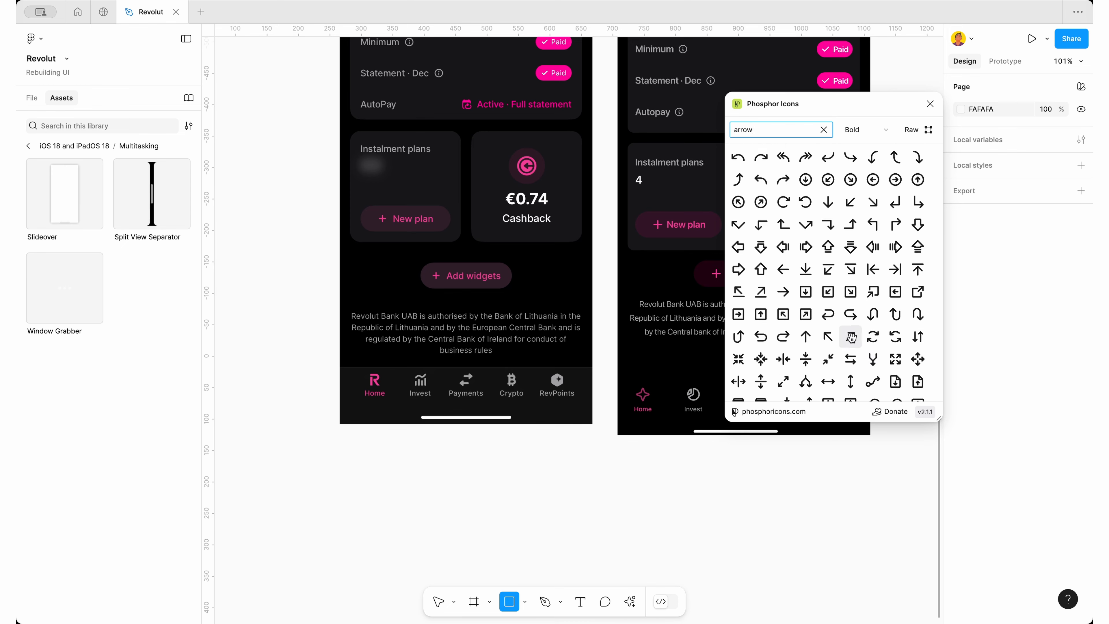
left_click_drag(918, 339, 672, 472)
left_click(930, 104)
key("v")
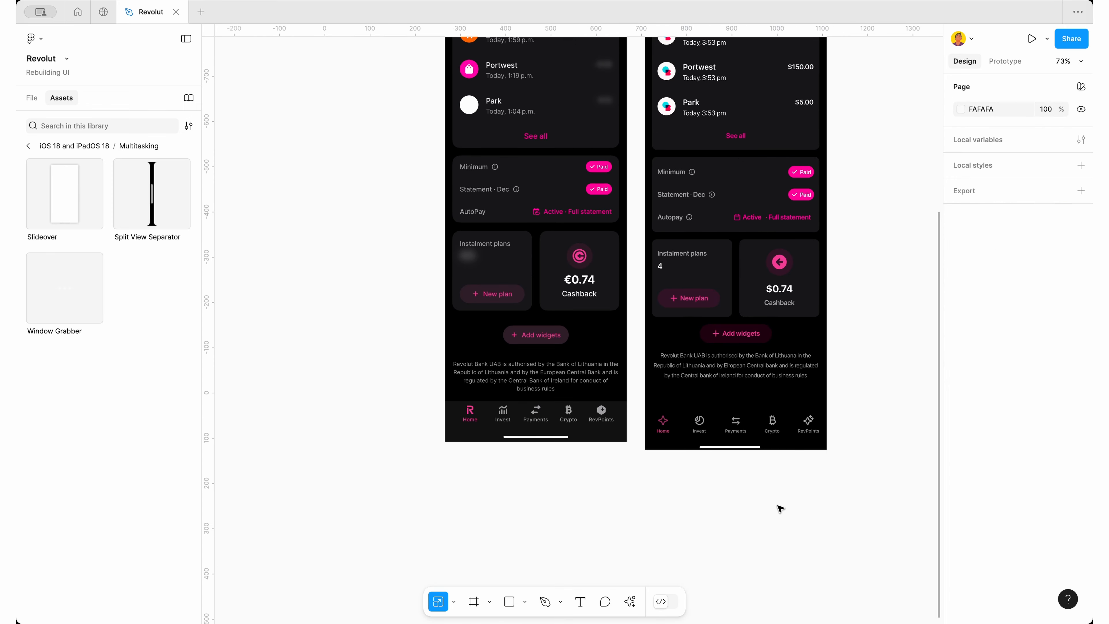
Examine the rebuilt screen against the reference screenshot, from the header and balance area down to the tab bar
scroll(780, 508, "down", 5)
scroll(820, 123, "up", 5)
left_click(760, 147)
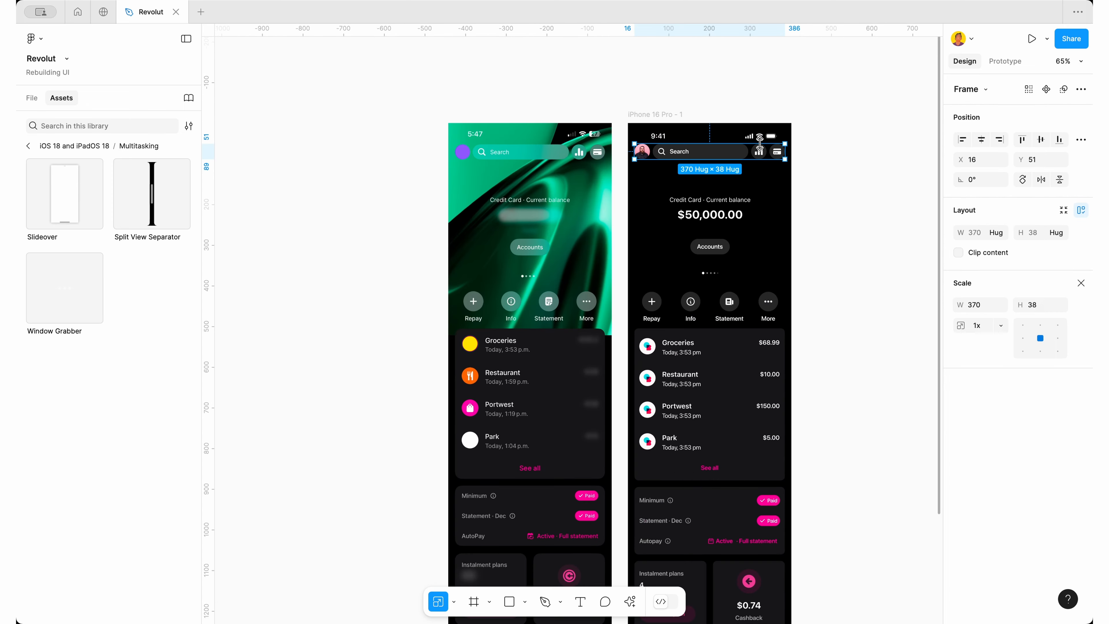
left_click(748, 232, "shift")
scroll(738, 340, "down", 4)
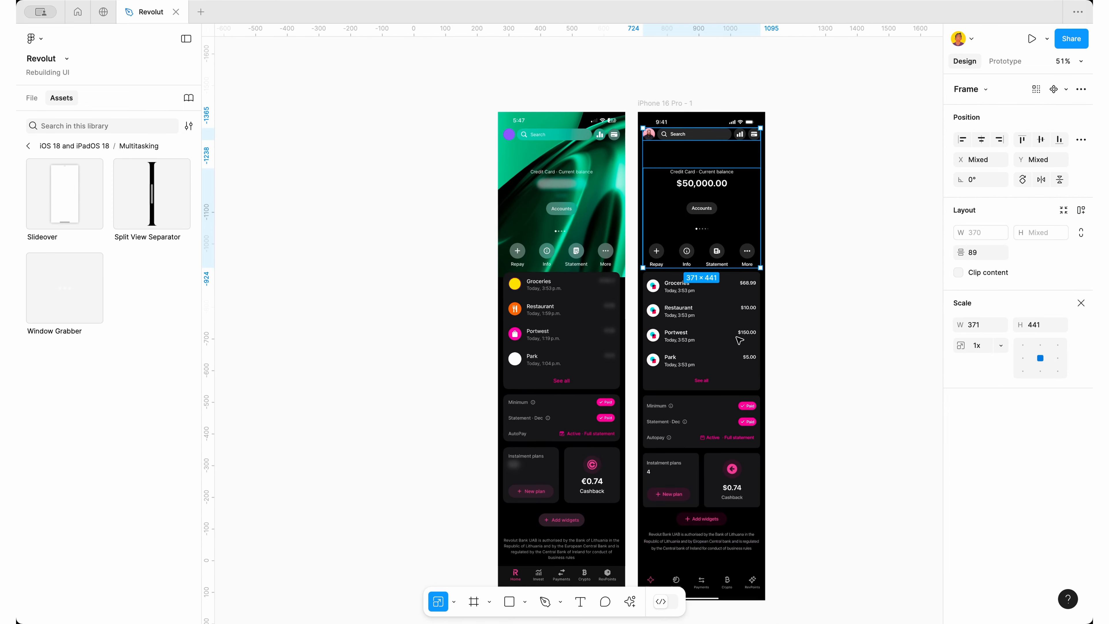
left_click(738, 339)
scroll(739, 339, "down", 2)
left_click(715, 518)
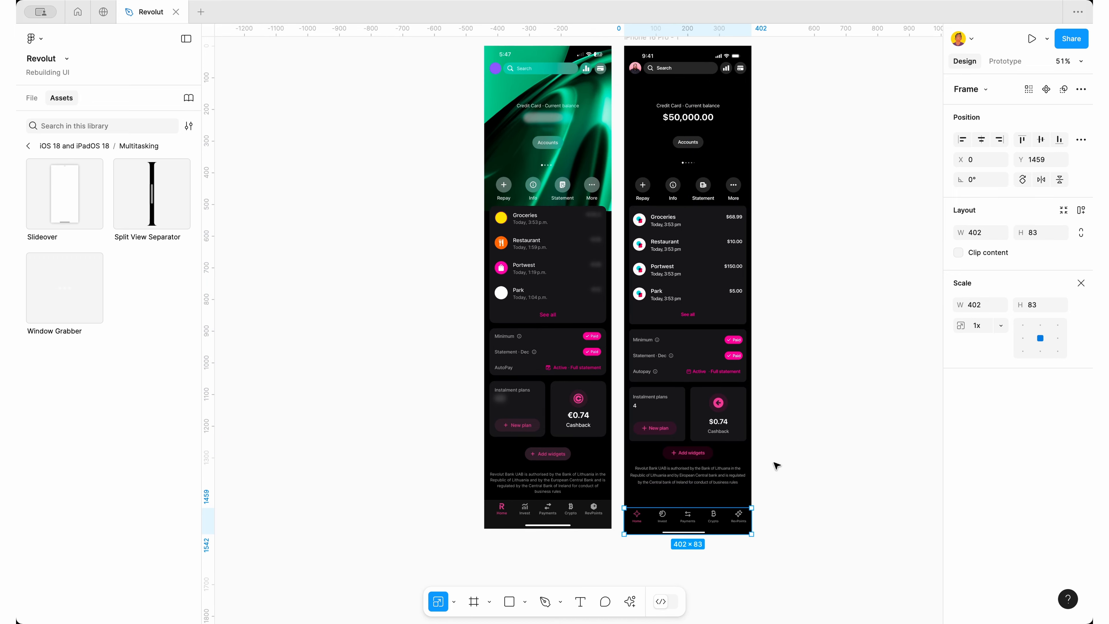
left_click(805, 450)
scroll(656, 167, "up", 1)
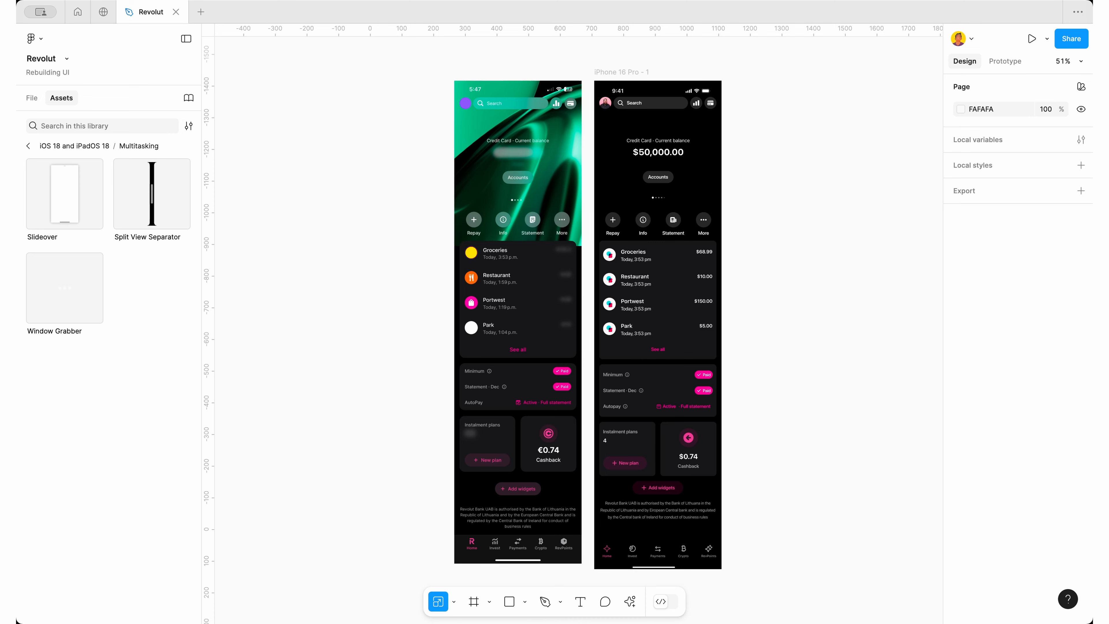
Paste the green swirl image beside the two screens and crop its width to about 647
key("ctrl+v")
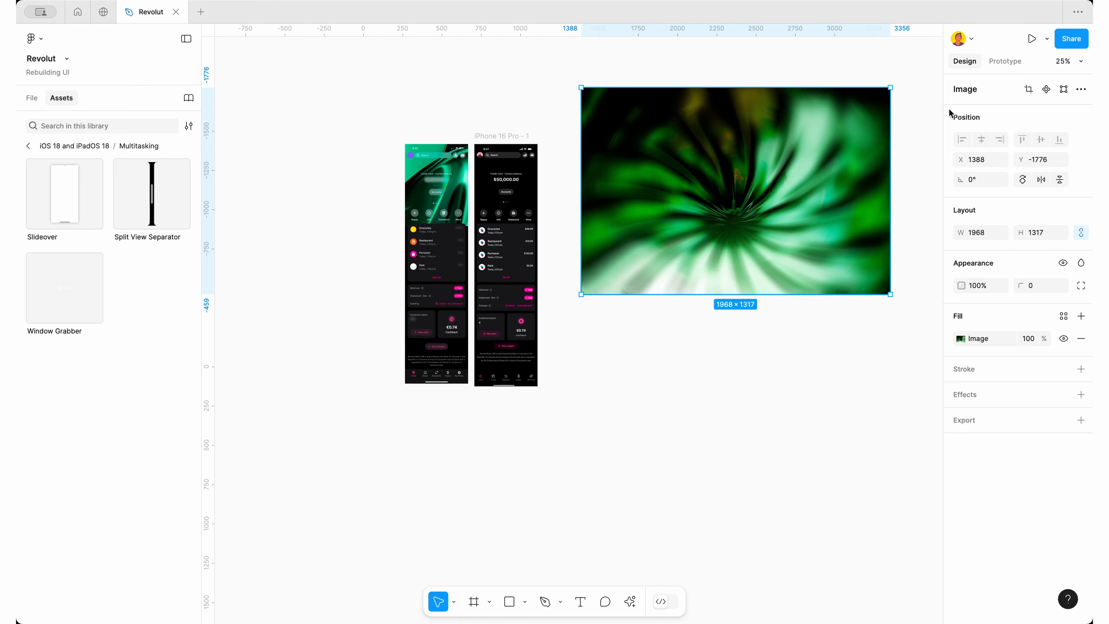
left_click_drag(809, 170, 809, 240)
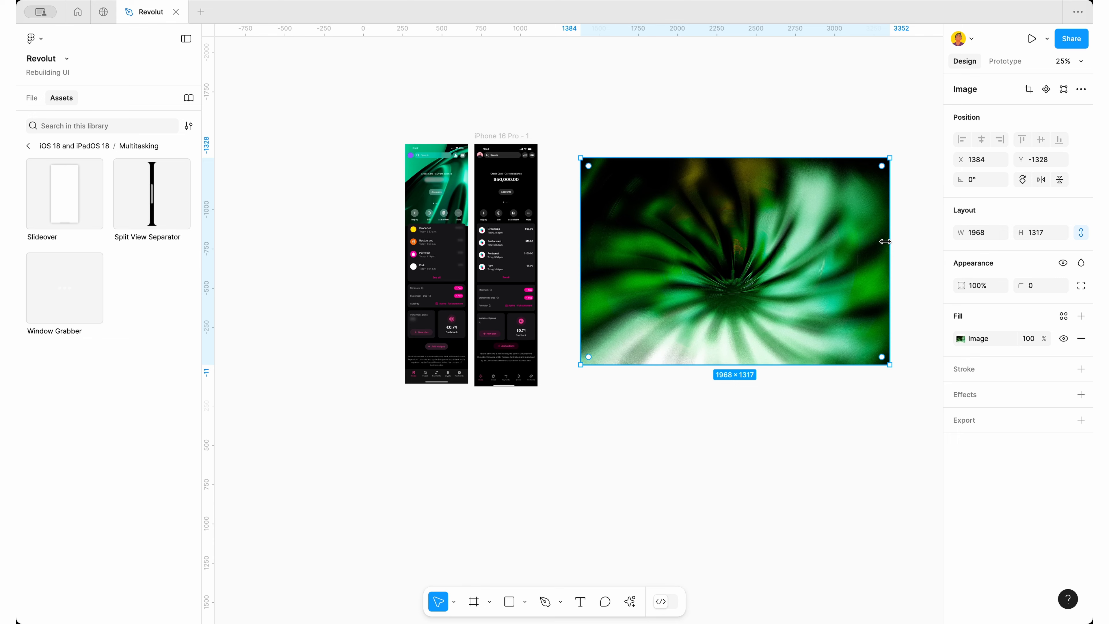
left_click_drag(891, 241, 683, 256)
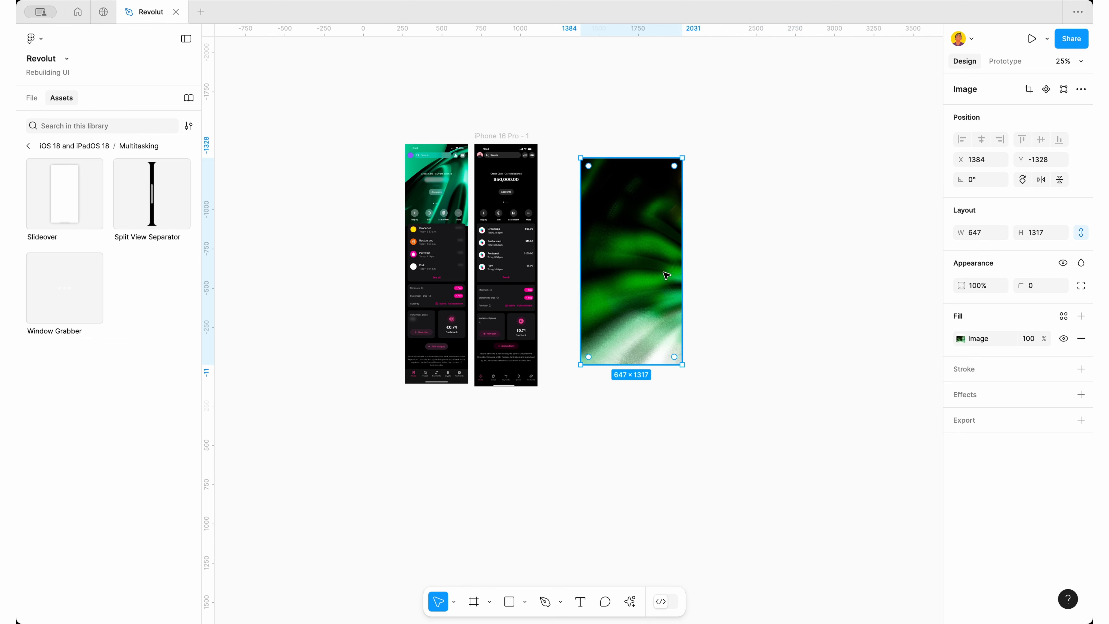
Rotate the swirl image to -90° and crop it to about 919 × 635
left_click_drag(717, 176, 709, 217)
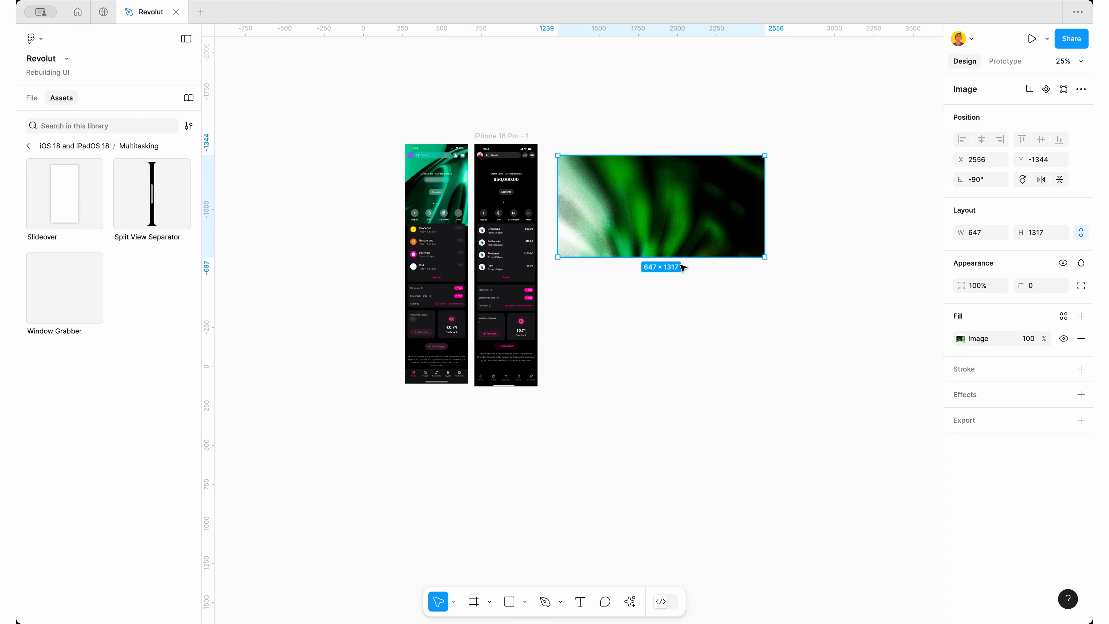
left_click_drag(683, 257, 682, 299)
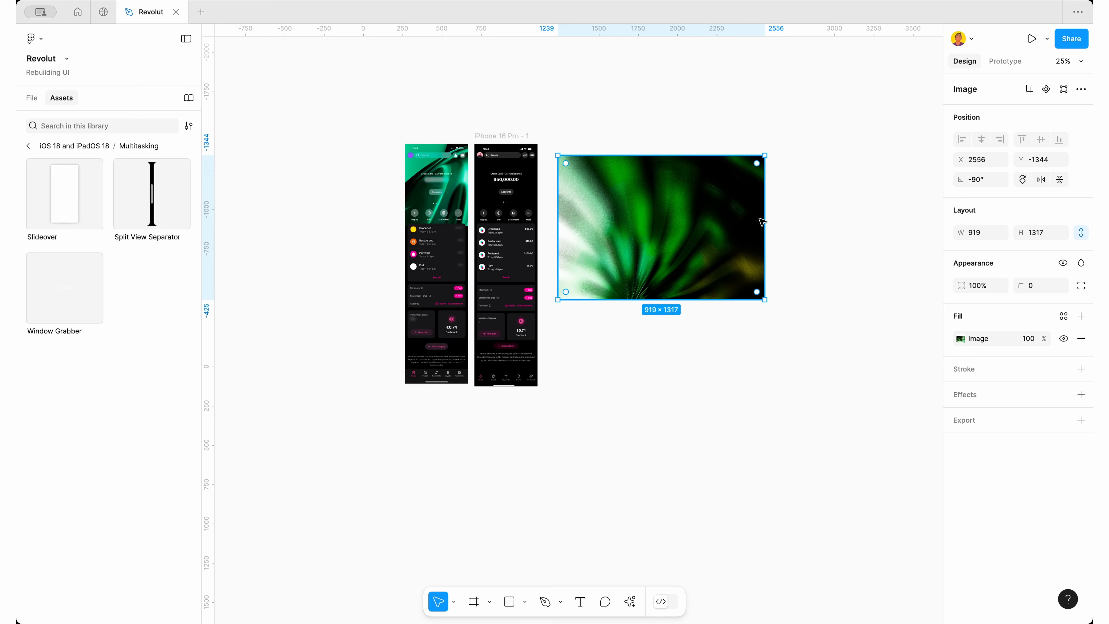
left_click_drag(559, 229, 623, 228)
left_click_drag(760, 198, 721, 199)
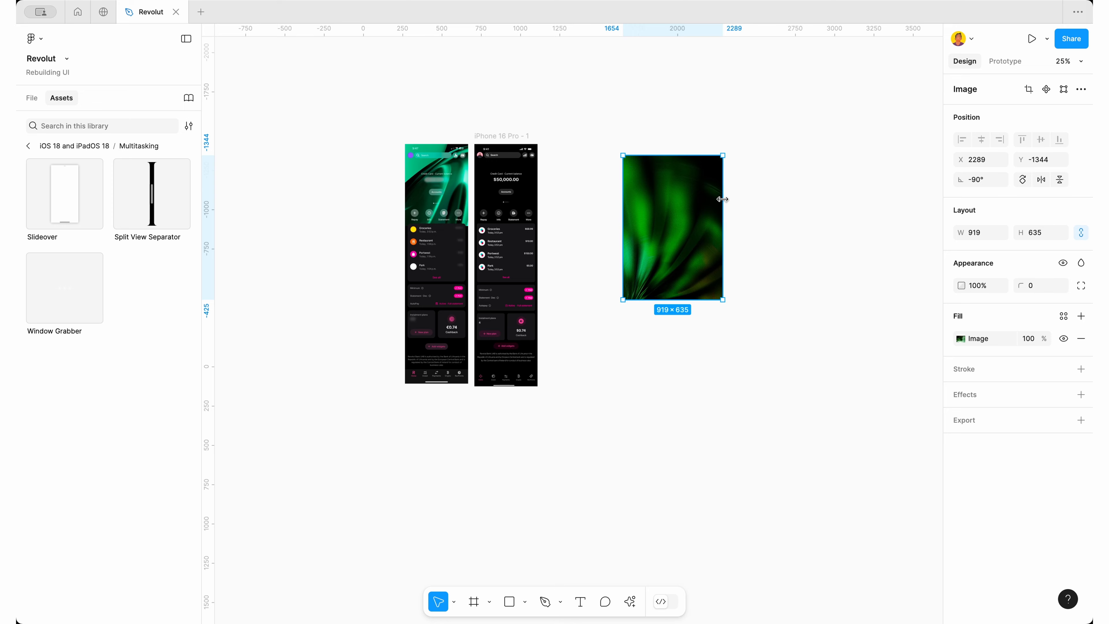
Move the swirl image into the iPhone 16 Pro - 1 frame, send it behind the content and align it to the frame's top
key("ctrl+x")
left_click(490, 138)
key("ctrl+v")
scroll(488, 137, "up", 4)
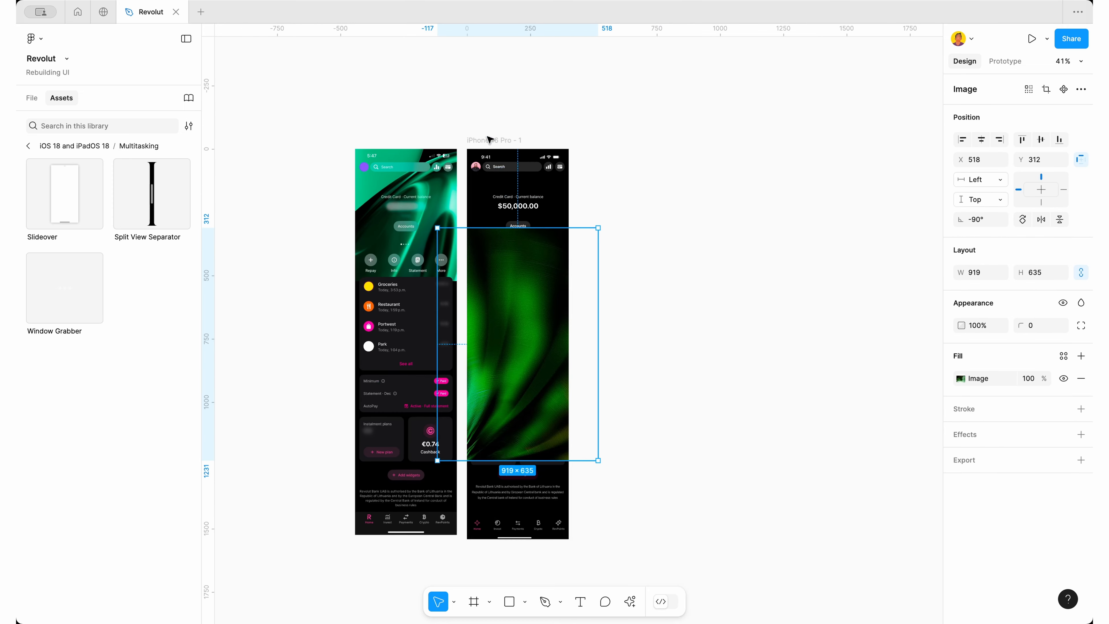
key("[")
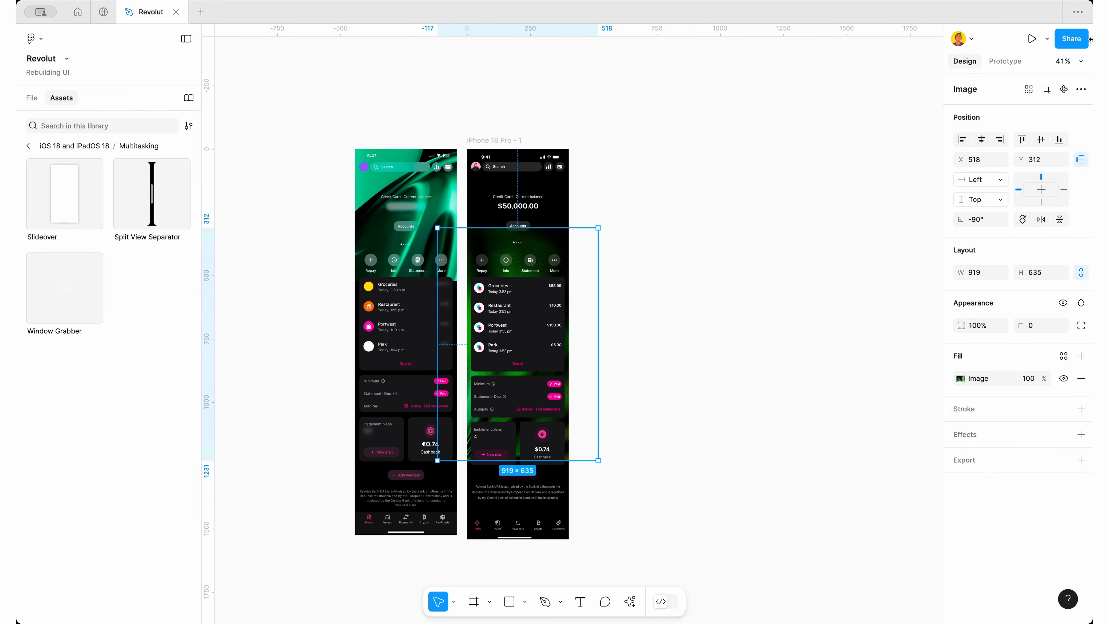
left_click(1022, 140)
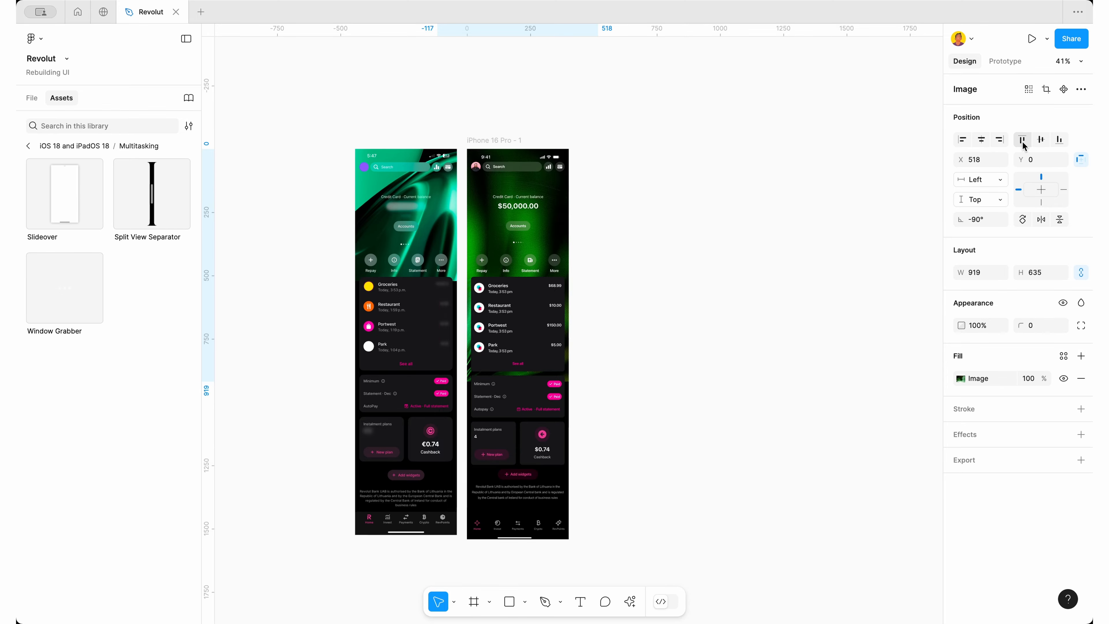
Scale the background image down to about 603 × 416 behind the balance area
scroll(567, 303, "up", 4)
left_click(648, 306)
scroll(544, 188, "down", 2)
scroll(398, 255, "up", 4)
scroll(398, 255, "down", 2)
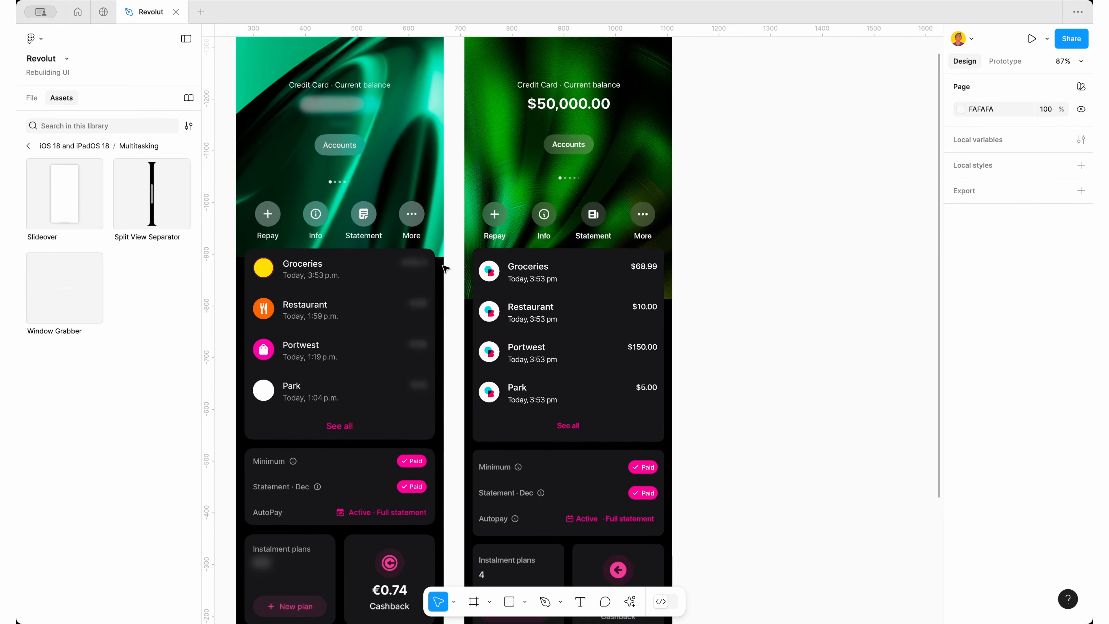
scroll(456, 263, "down", 3)
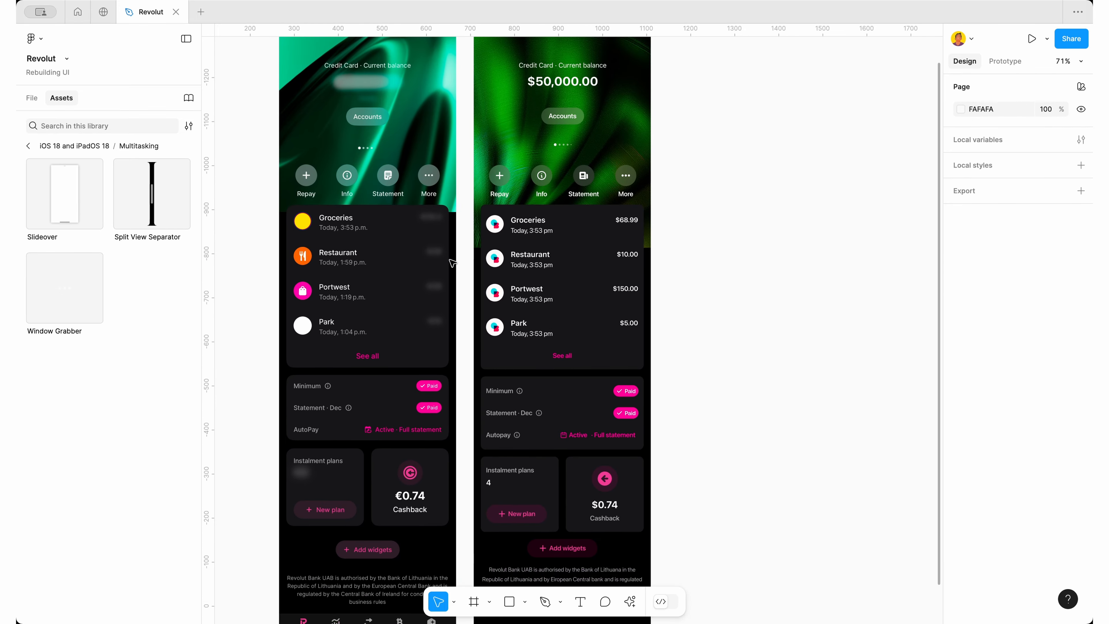
Cover the background image's lower end with a black rectangle of about 403 × 1017 at Y 525, placed behind the cards
key("r")
mouse_move(474, 214)
left_mouse_down()
mouse_move(849, 280)
mouse_move(656, 540)
mouse_move(644, 621)
mouse_move(660, 503)
mouse_move(651, 465)
left_mouse_up()
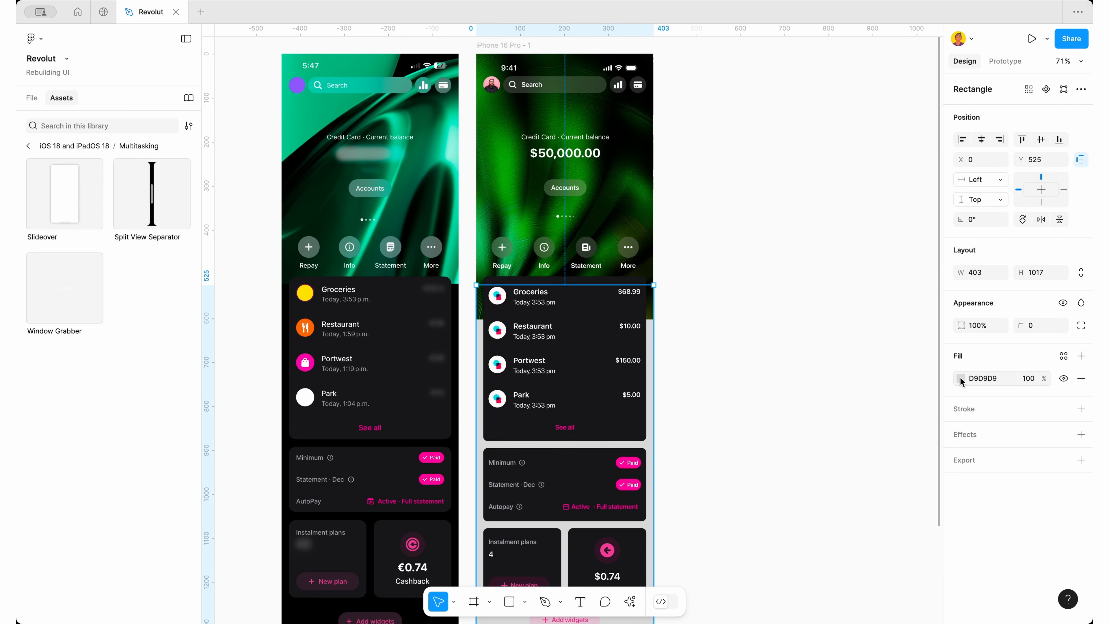
left_click(960, 380)
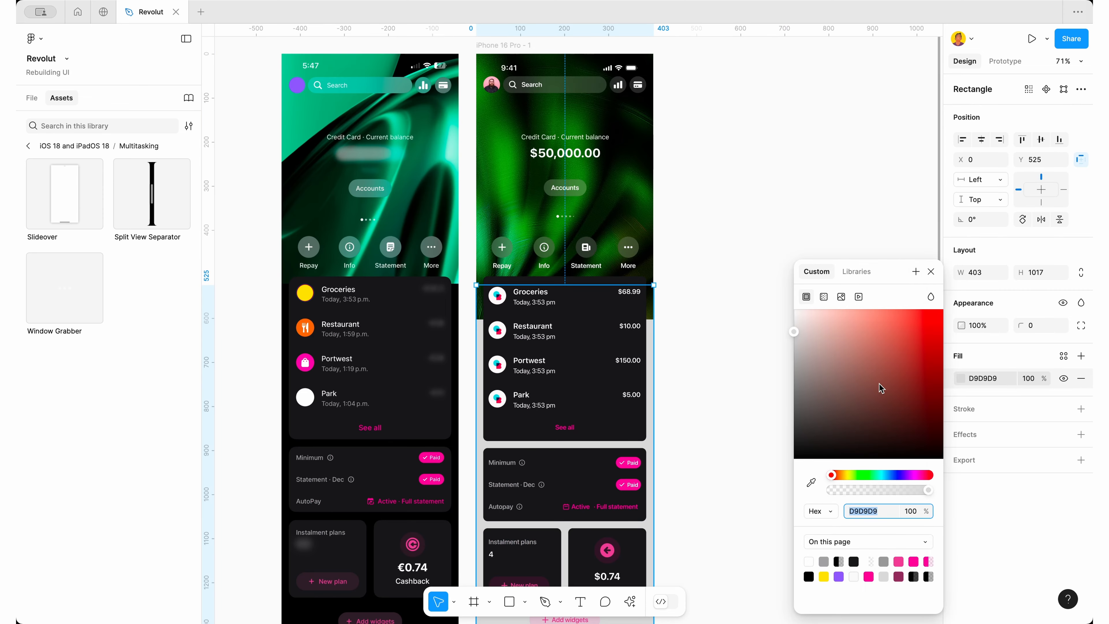
left_click_drag(880, 385, 718, 503)
left_click(717, 504)
left_click(491, 110)
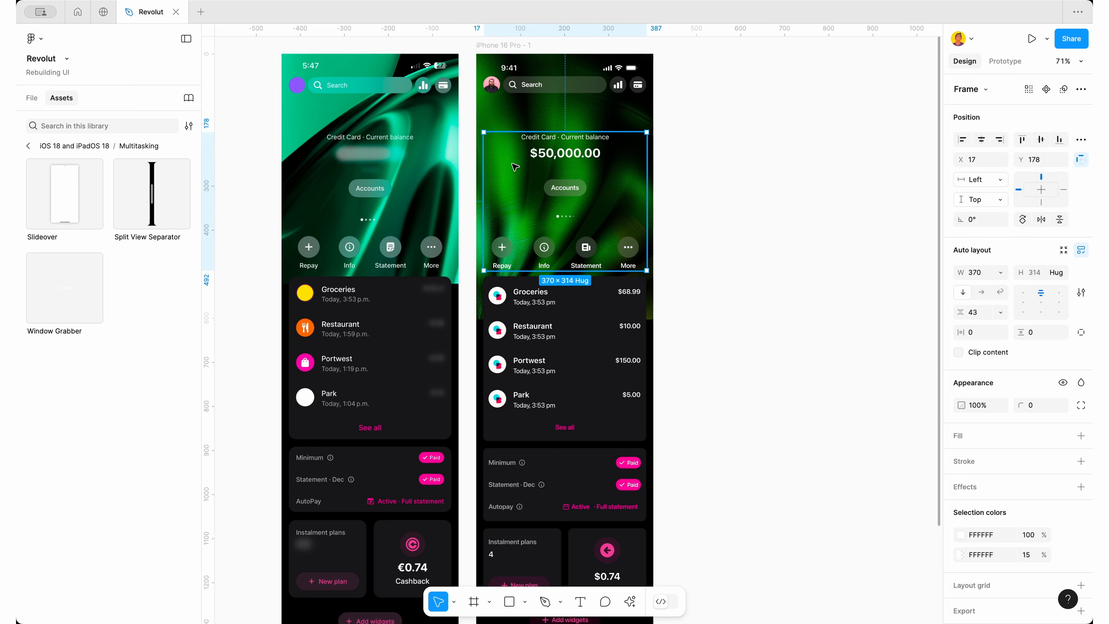
left_click(784, 227)
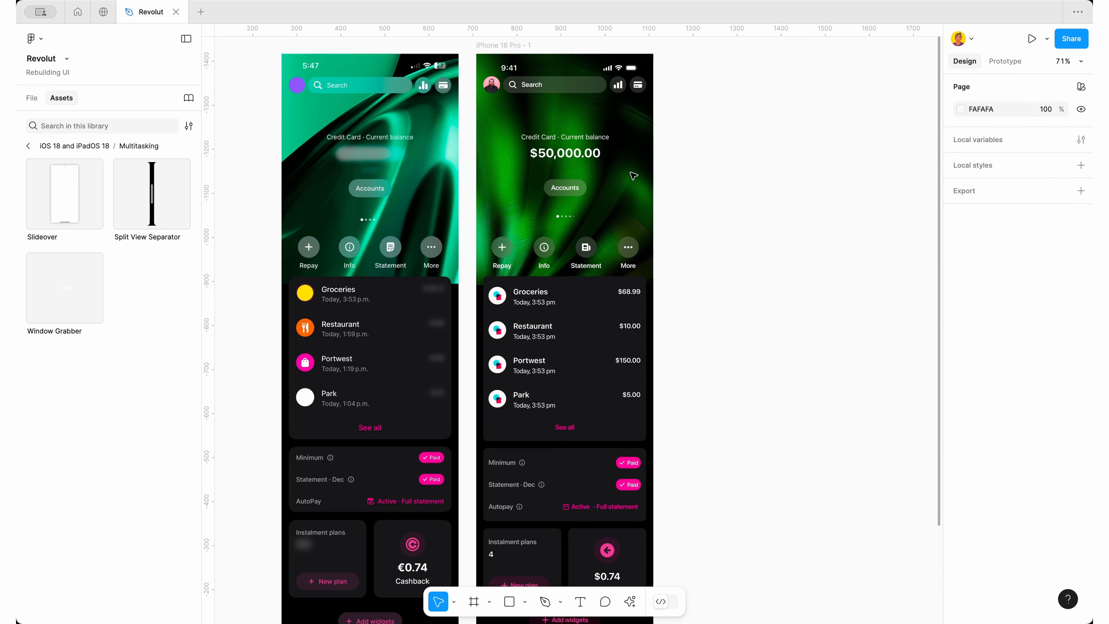
Adjust the background image's colours towards teal: raise contrast and saturation, and lower exposure, temperature, tint, highlights and shadows
left_click(513, 127)
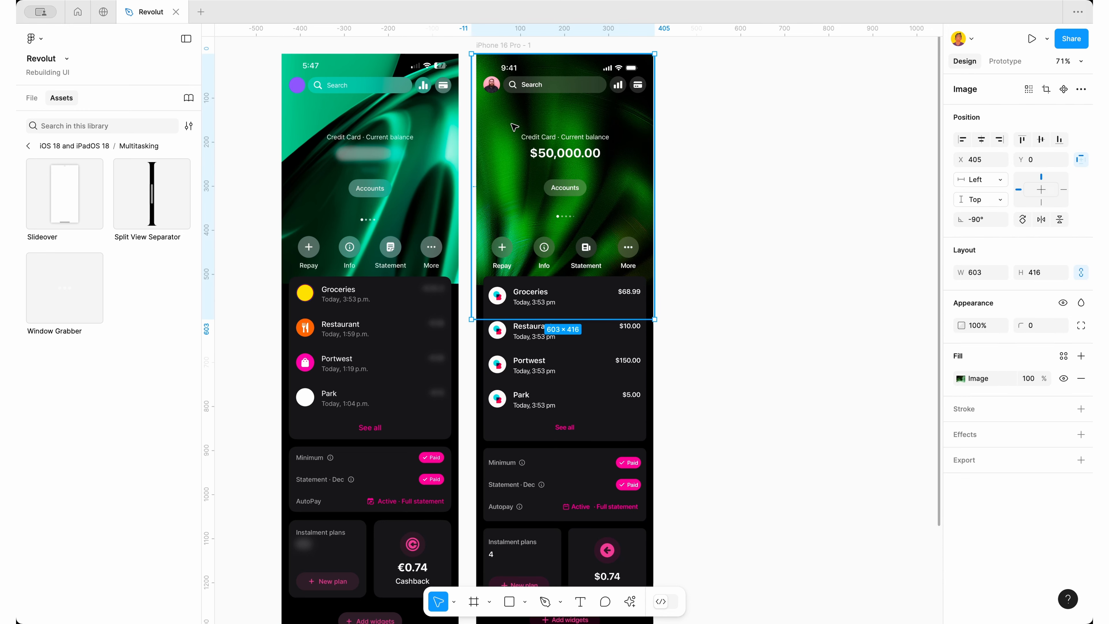
left_click(961, 379)
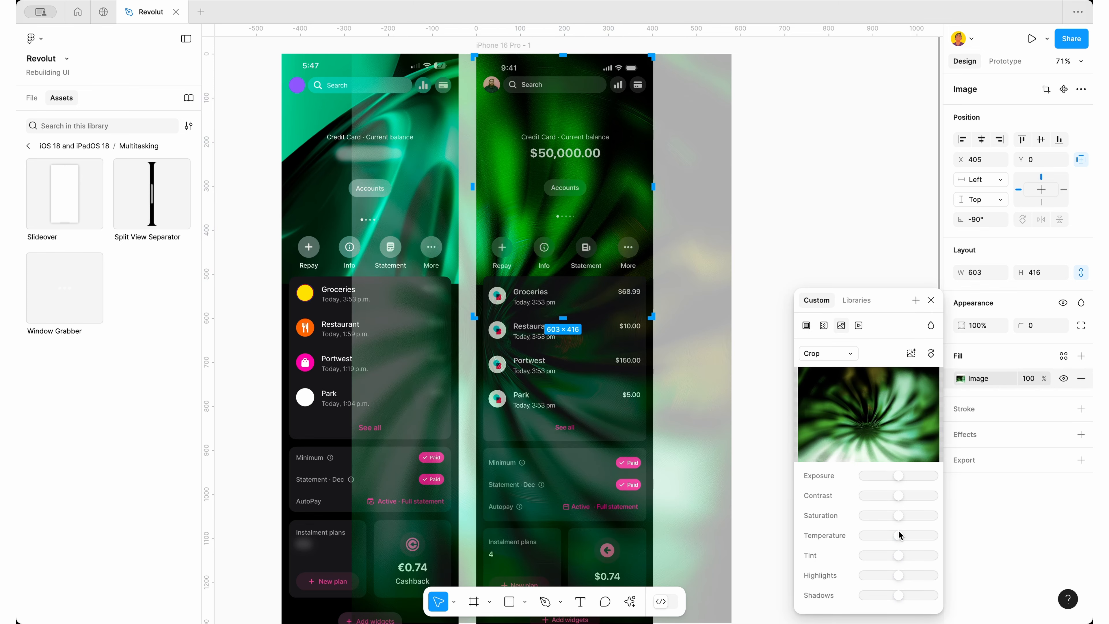
left_click_drag(901, 557, 914, 556)
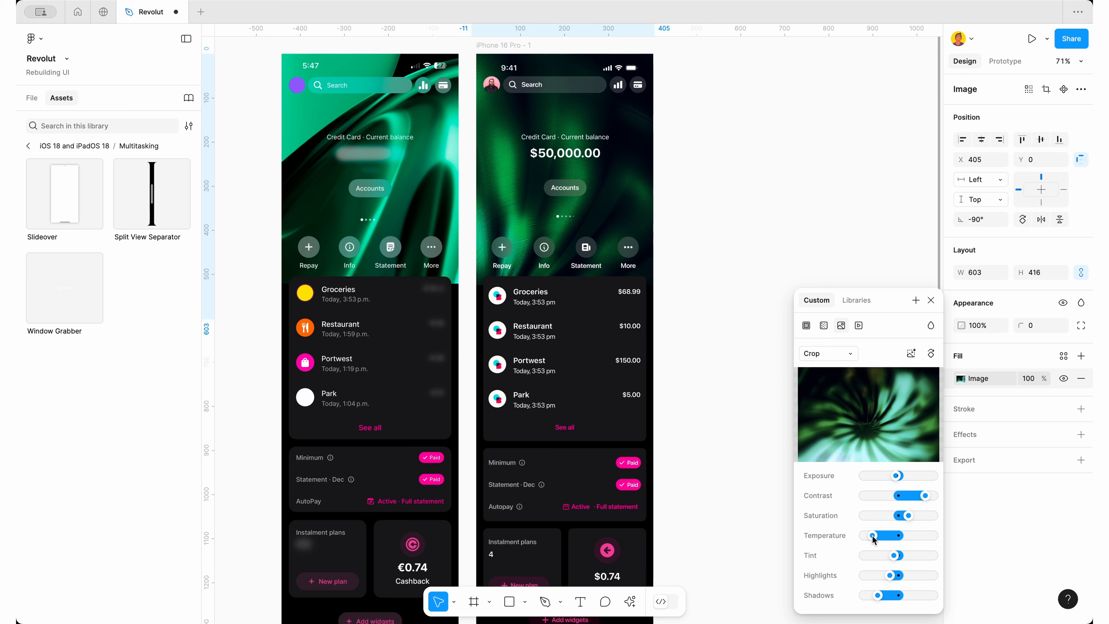
left_click(717, 273)
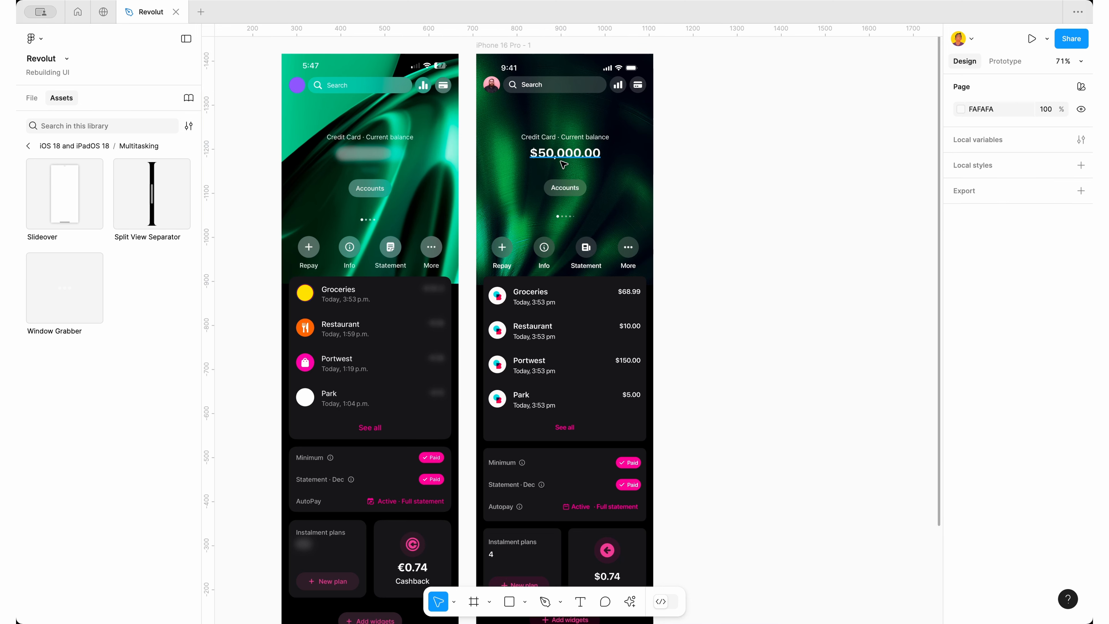
Detach the $50,000.00 balance text from its text style and set its font size to 32
double_click(565, 153)
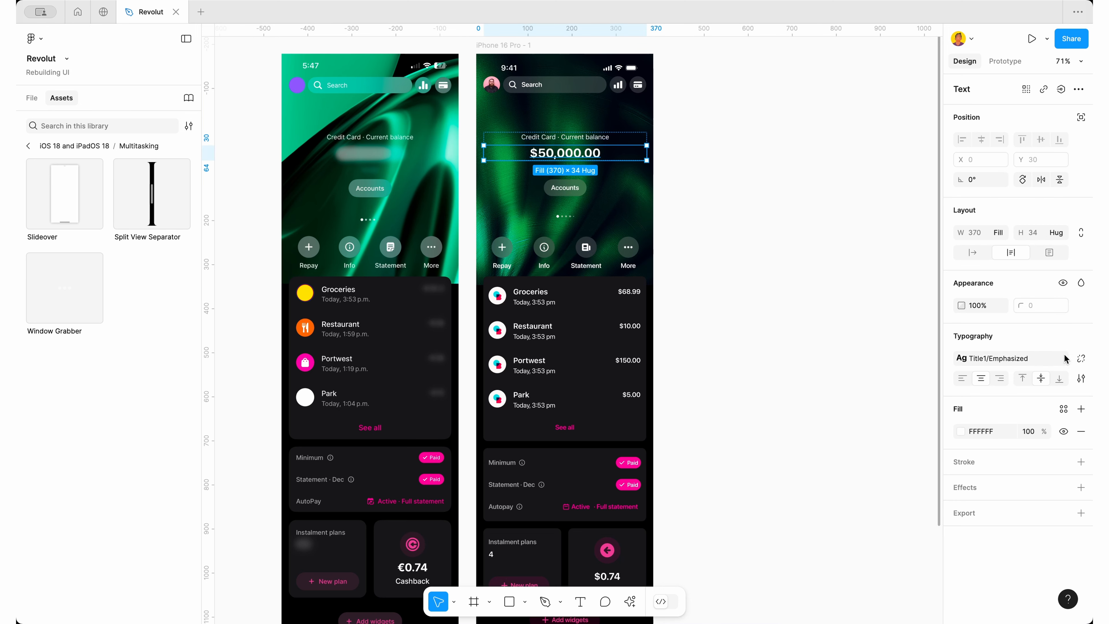
left_click(1082, 359)
left_click(1031, 385)
key("Up")
key("Up")
key("Up")
key("Up")
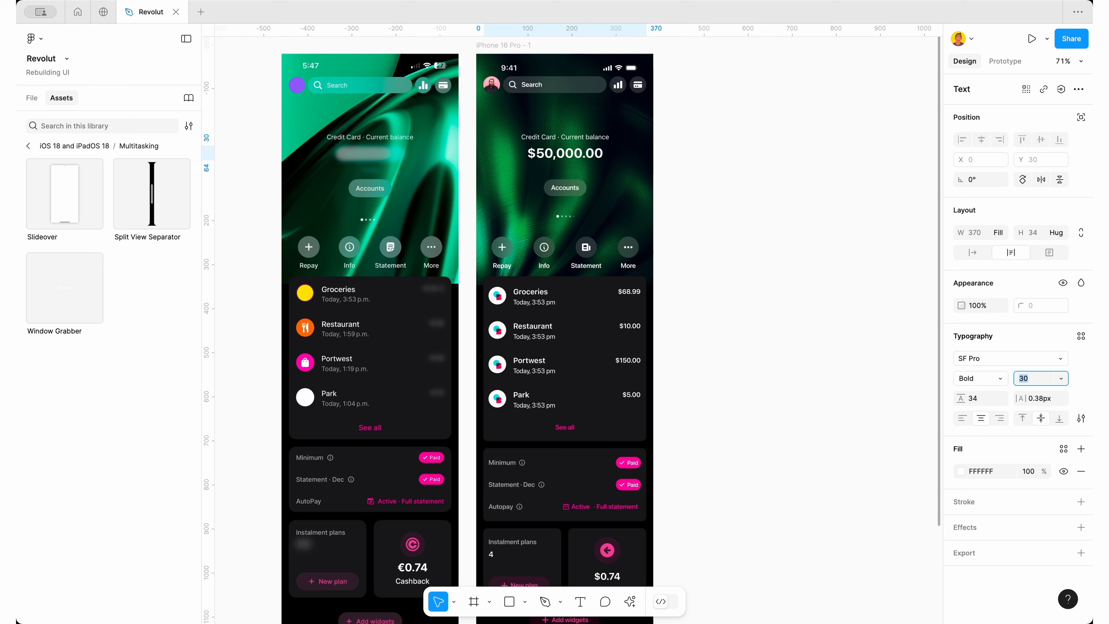
Set the balance text's line height to 48 and its font size to 36
left_click(984, 398)
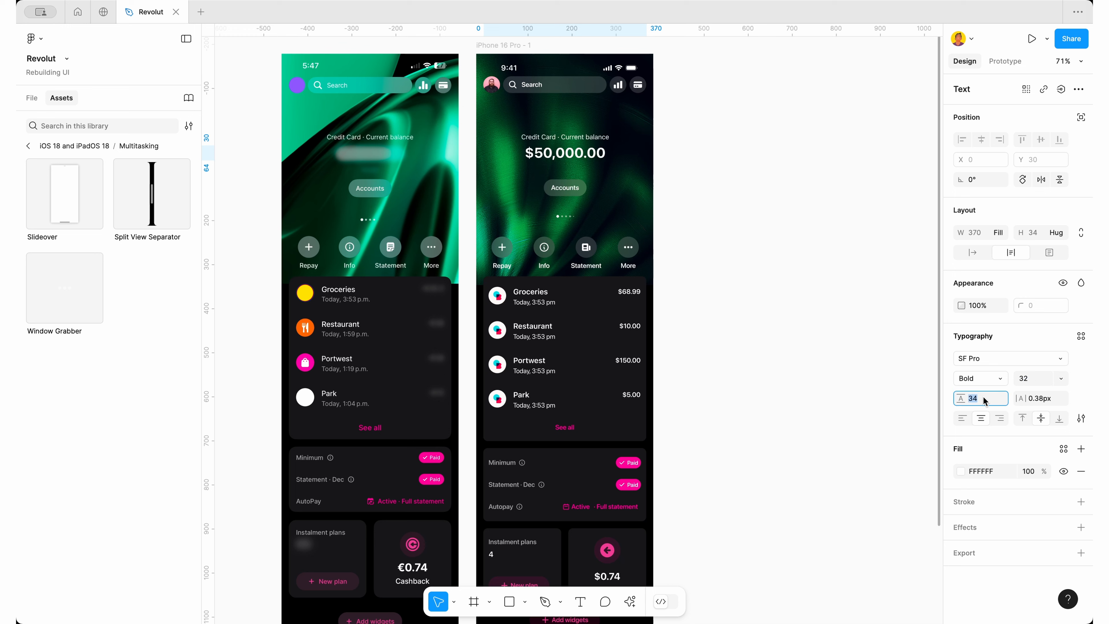
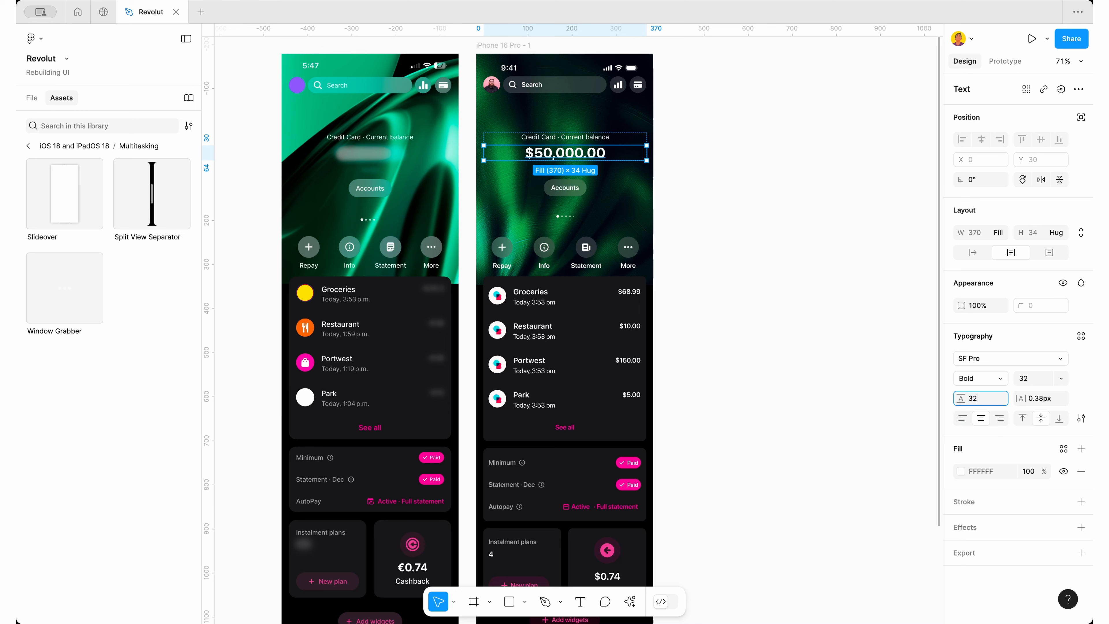
key("Return")
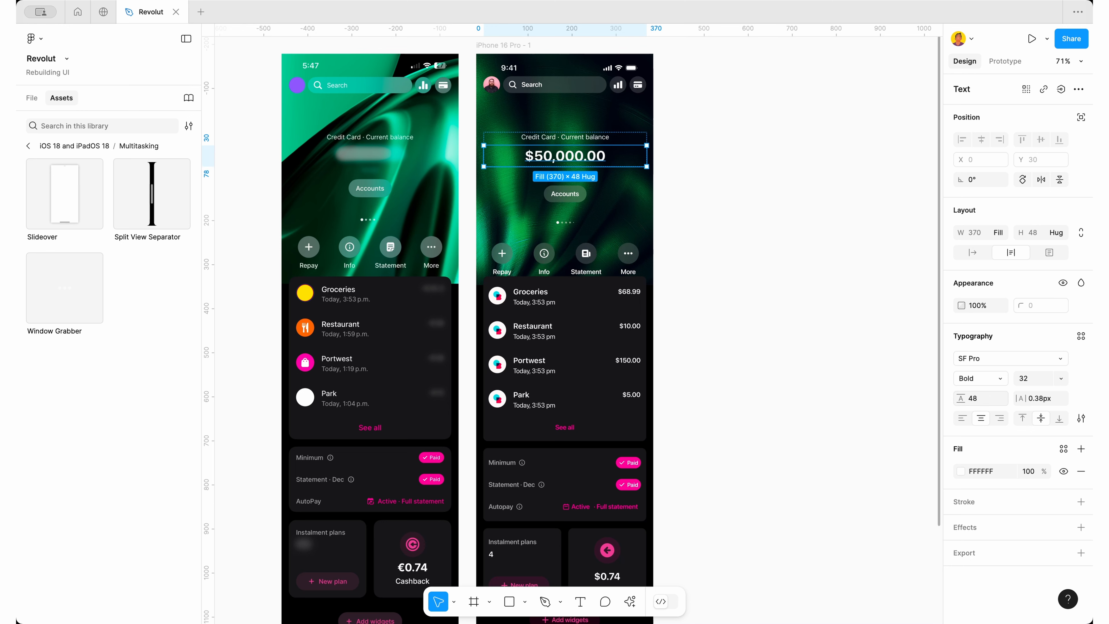
left_click(1038, 384)
key("Up")
key("Up")
key("Up")
key("Up")
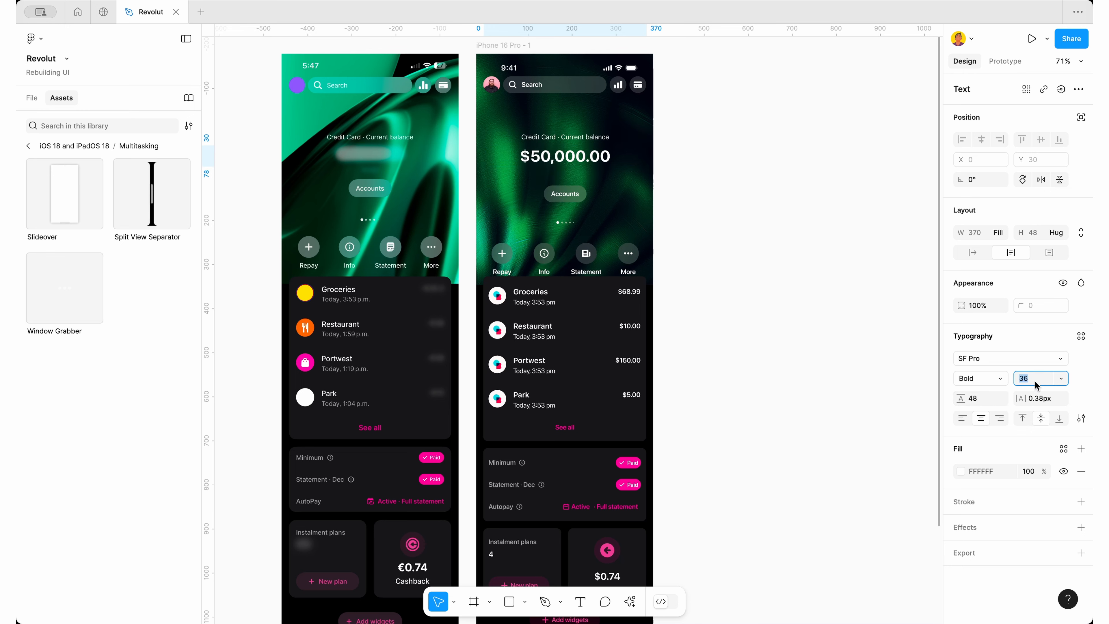
Change the $50,000.00 balance text's font to SF Pro Display
left_click(996, 360)
left_click(857, 499)
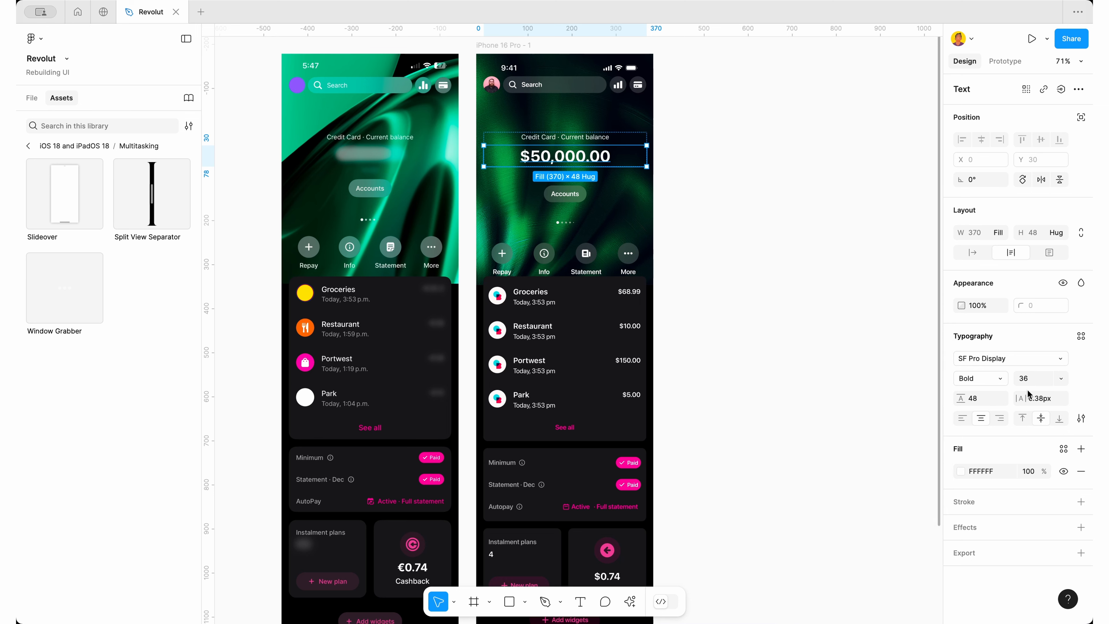
left_click(1035, 398)
left_click(715, 207)
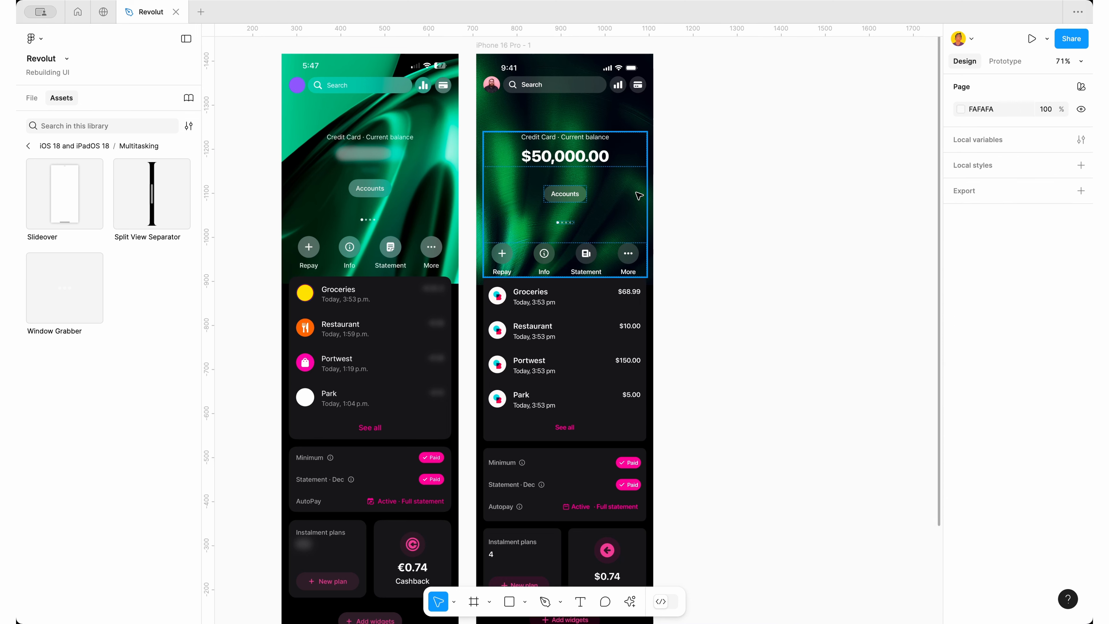
Move the iPhone 16 Pro - 1 frame slightly farther away from the reference screen
scroll(638, 195, "down", 2)
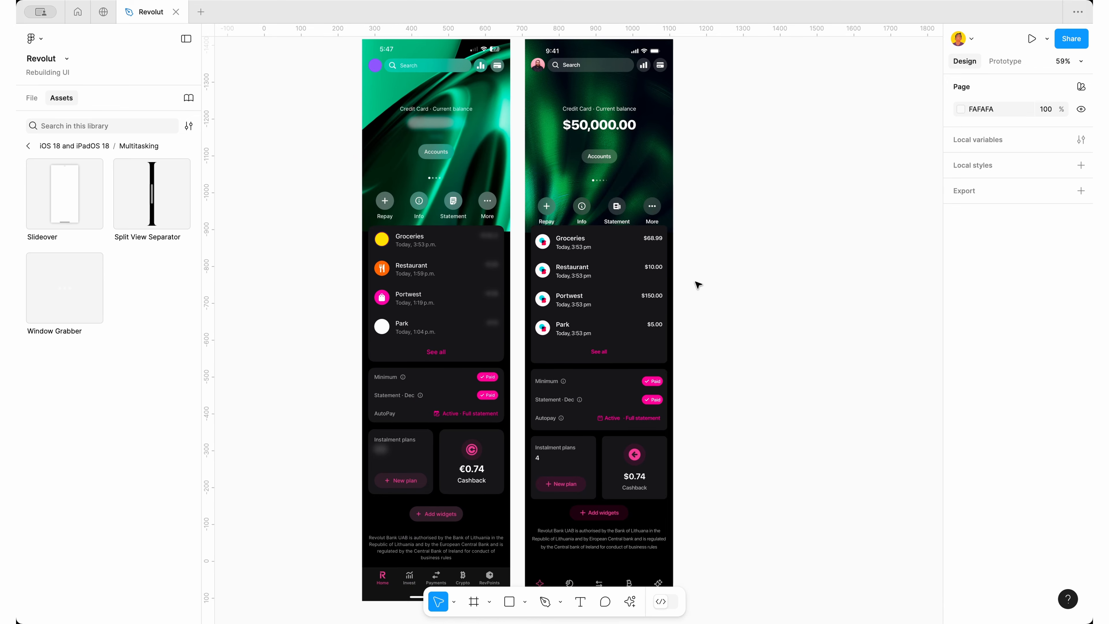
scroll(695, 282, "down", 3)
mouse_move(593, 117)
left_mouse_down()
mouse_move(625, 117)
mouse_move(609, 117)
left_mouse_up()
Rename the green header image's layer as background
left_click(630, 158)
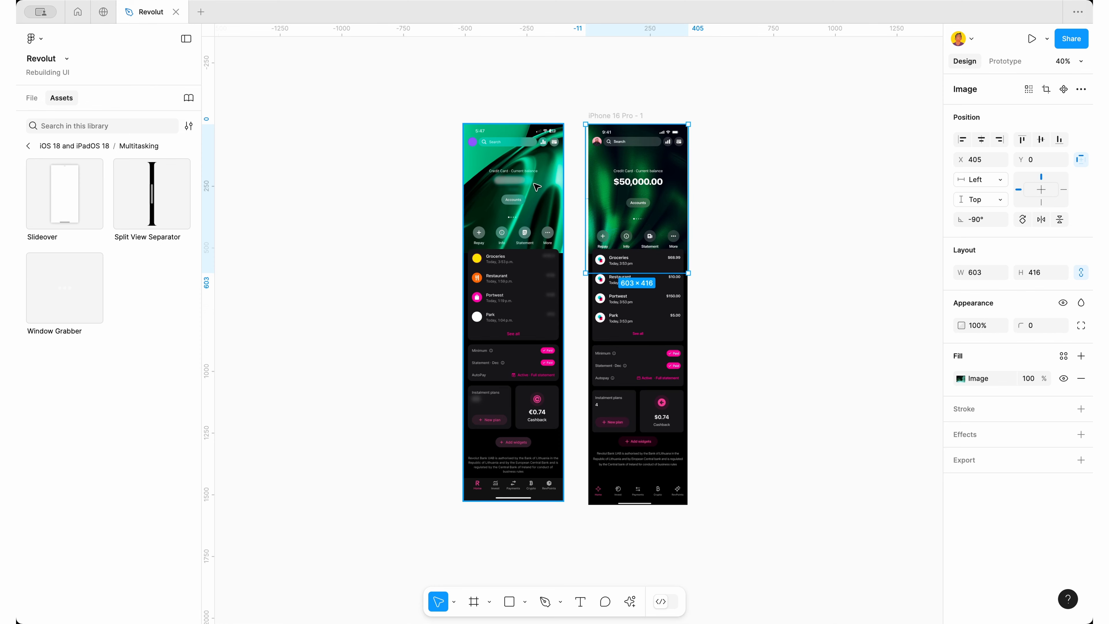
left_click(32, 97)
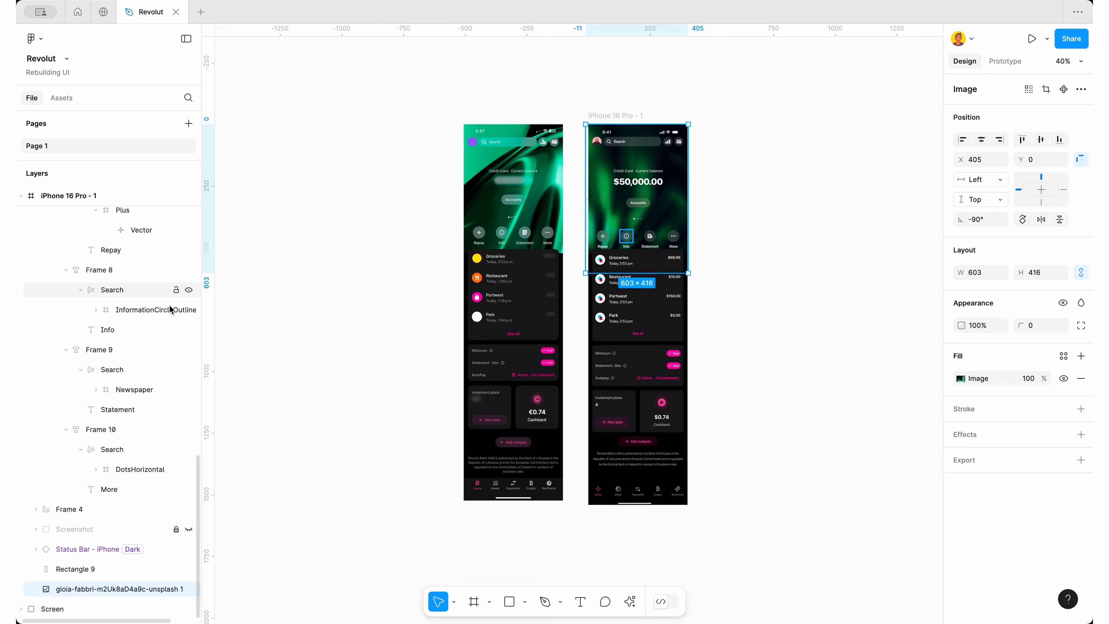
double_click(158, 590)
type("backgro")
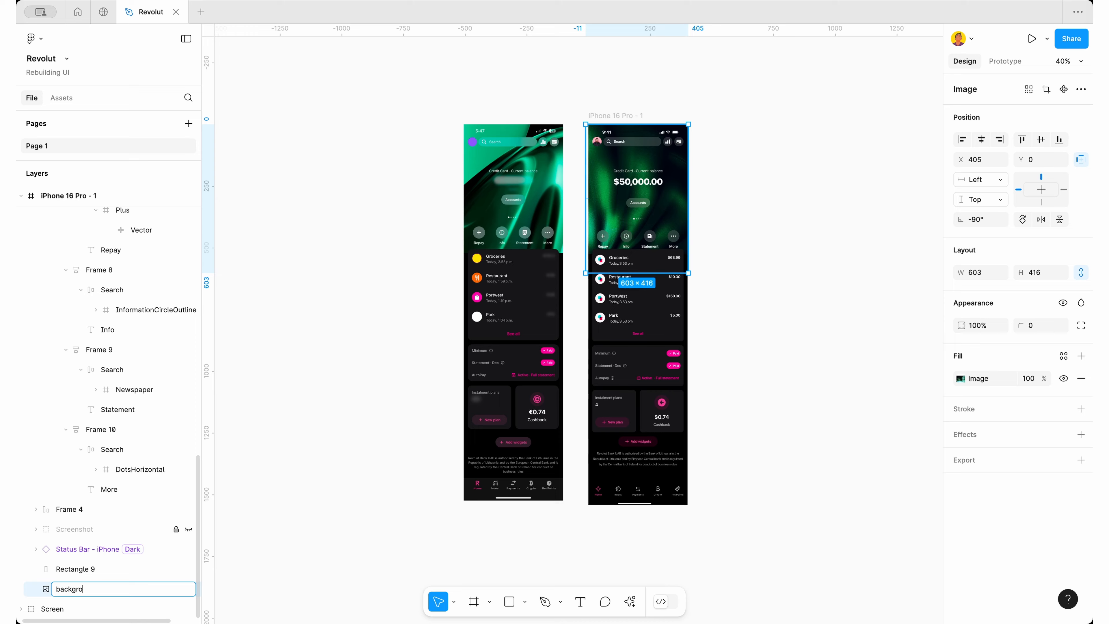
type("und")
key("Return")
Rename the frame holding all the cards below the header as Widget group
left_click(679, 323)
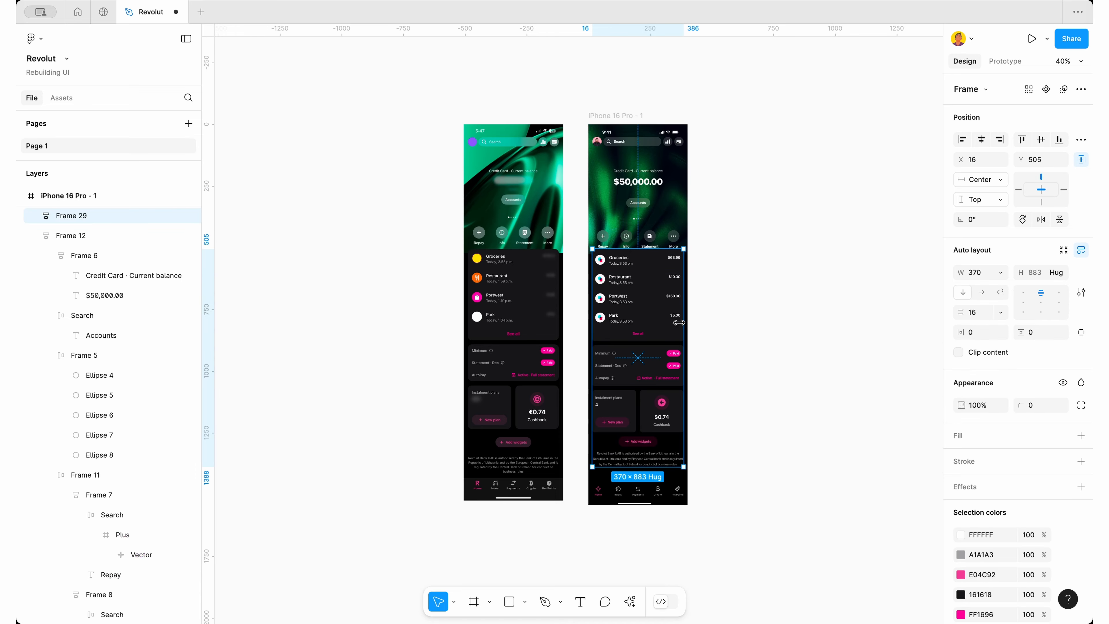
scroll(703, 250, "up", 5)
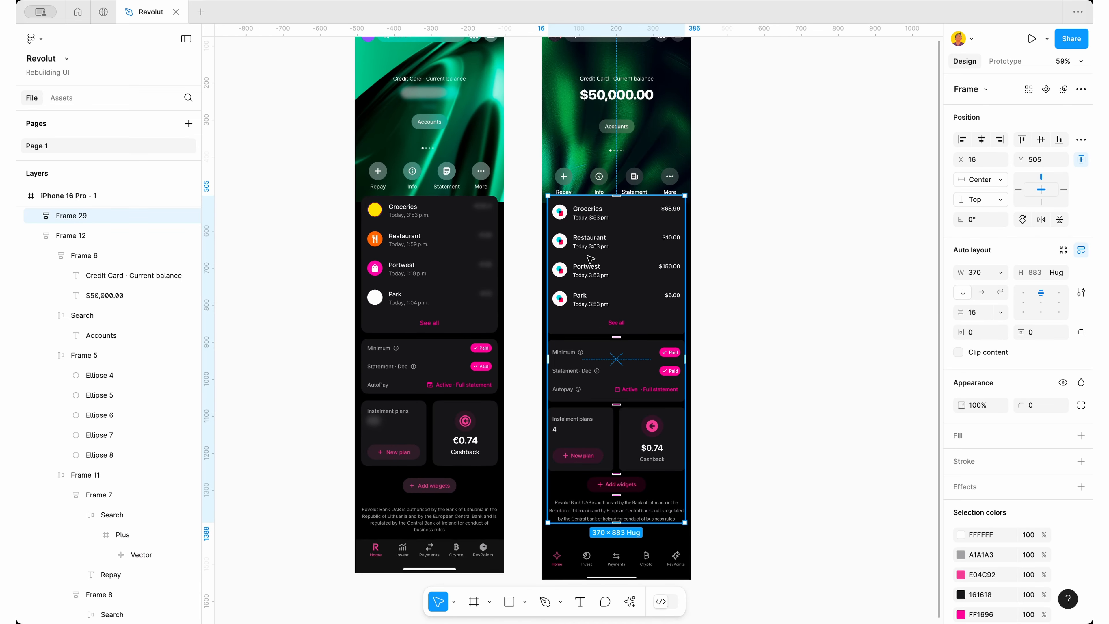
double_click(71, 215)
type("Widget")
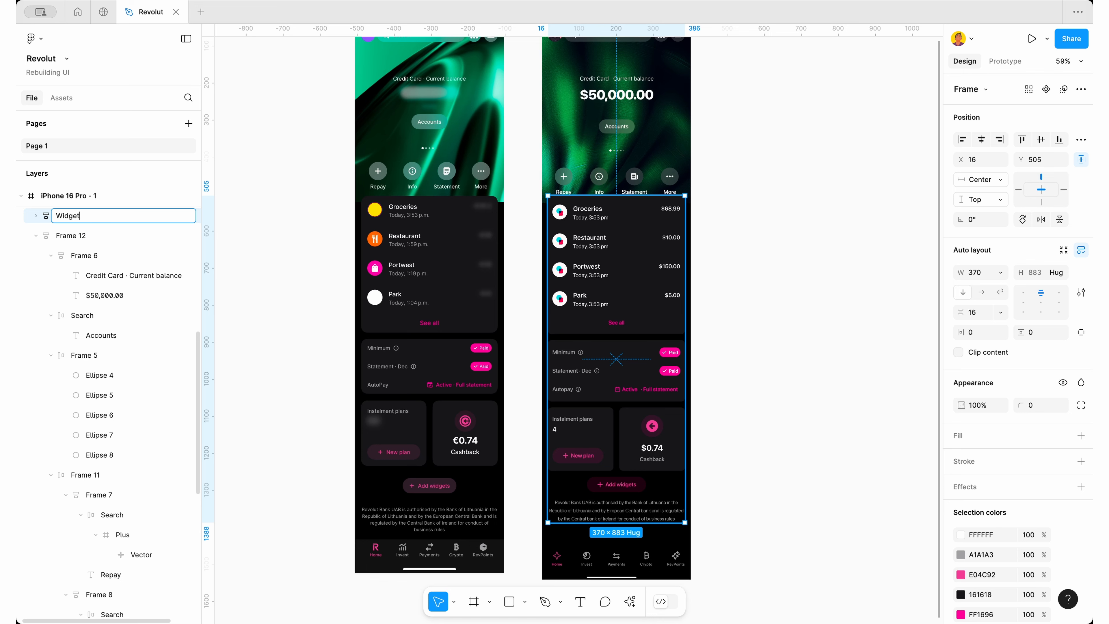
key("Return")
double_click(77, 215)
type("group")
key("Return")
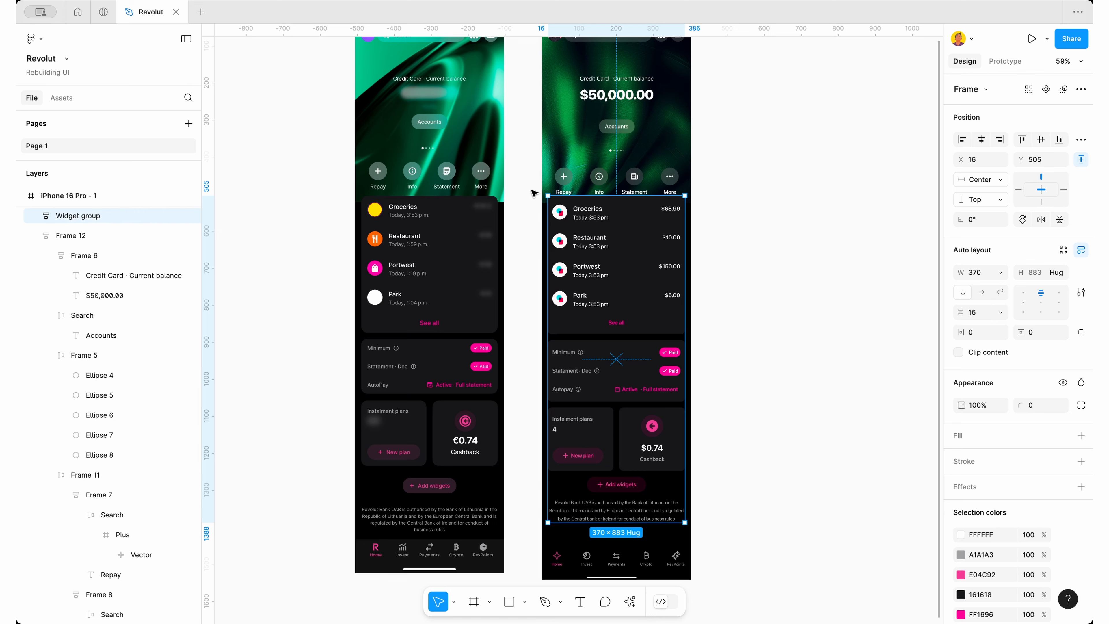
Rename the transaction list frame as Transactions and the Minimum, Statement and Autopay card's frame as Spend
left_click(629, 241)
double_click(84, 239)
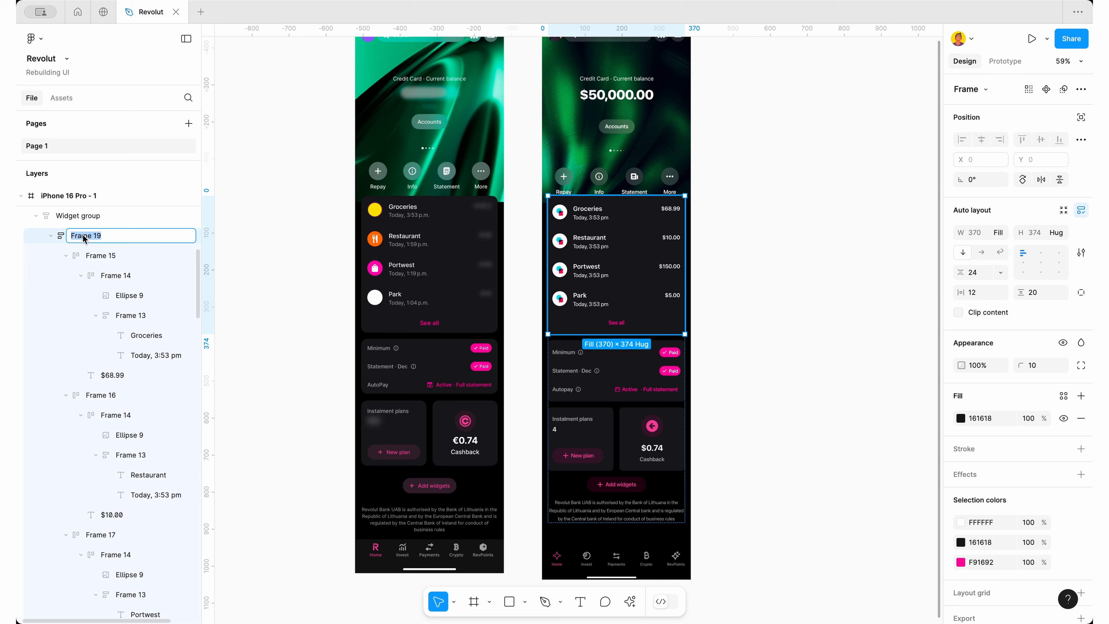
type("Transactions")
key("Return")
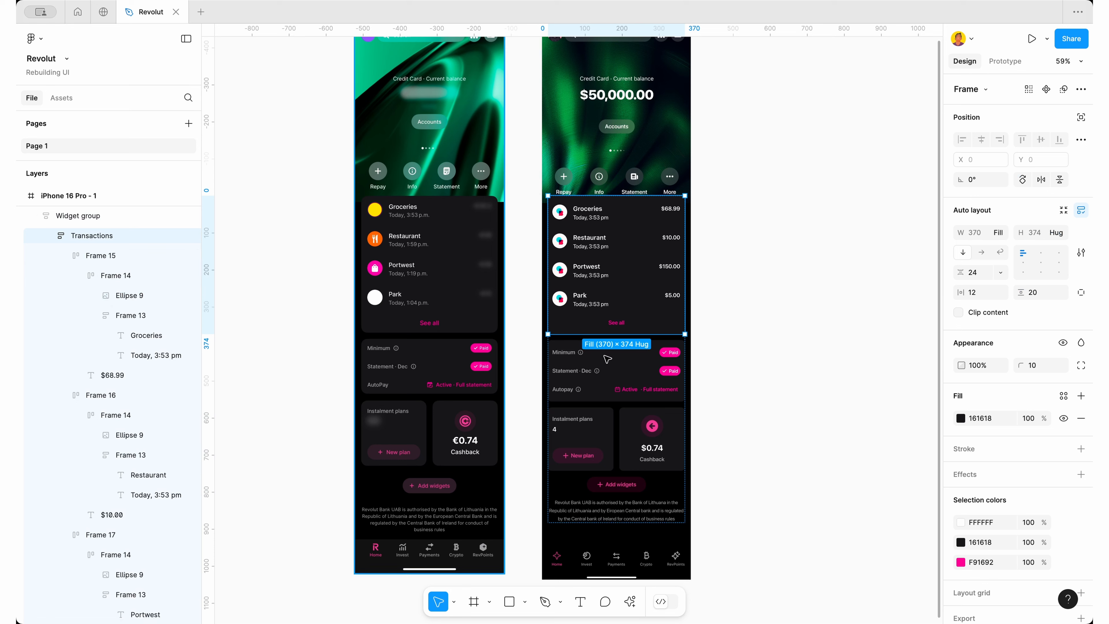
left_click(606, 359)
double_click(93, 415)
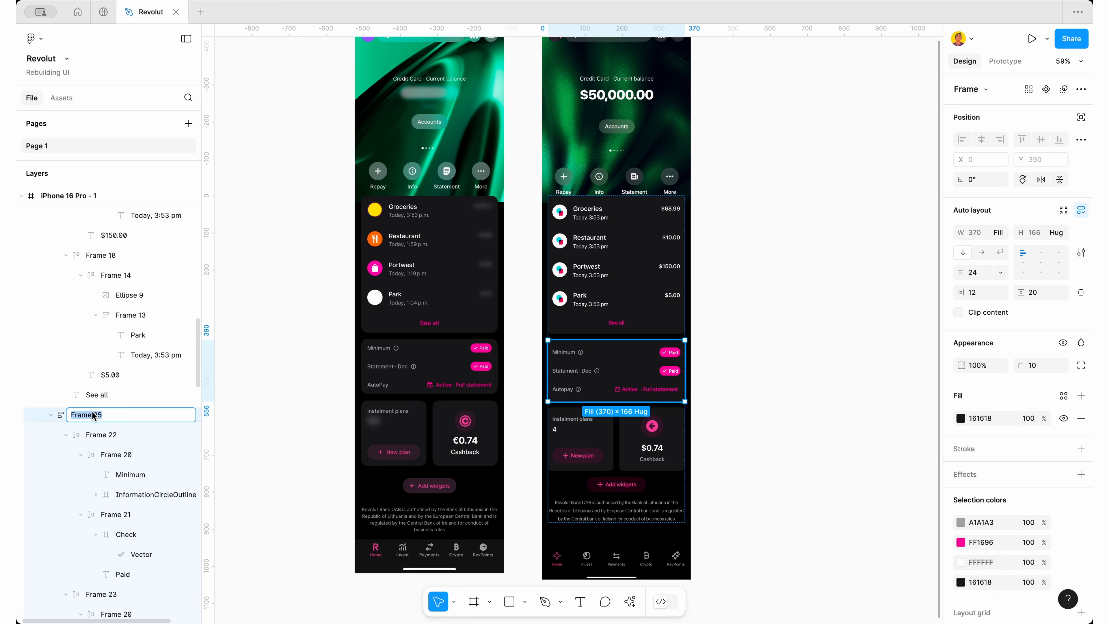
type("Spend")
key("Return")
Rename the frame containing the Instalment plans and Cashback cards as Widget group
double_click(592, 453)
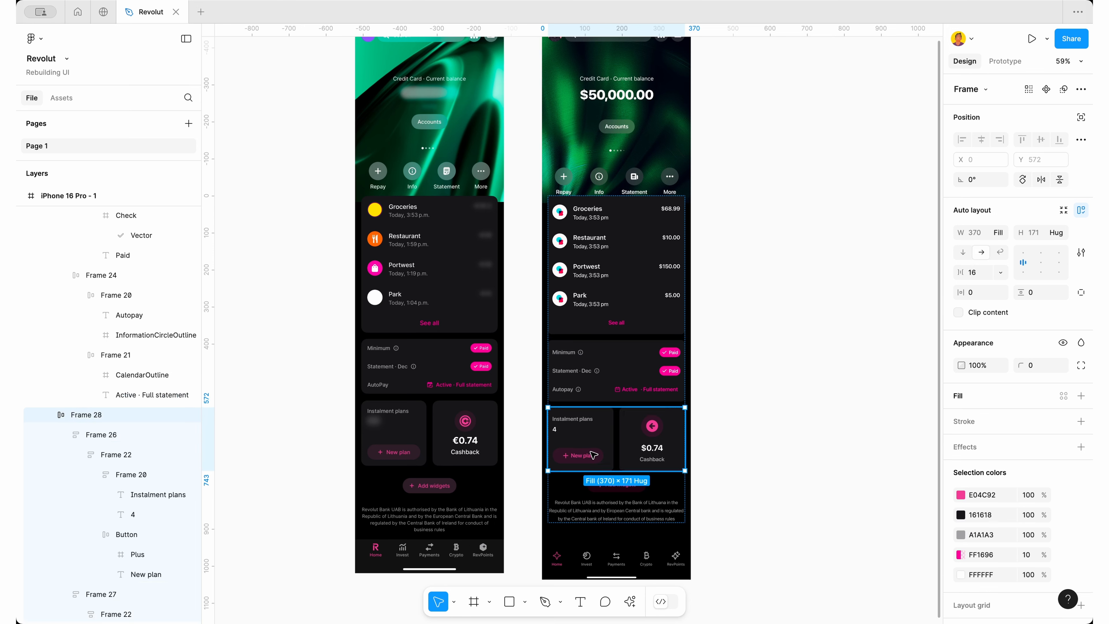
double_click(101, 436)
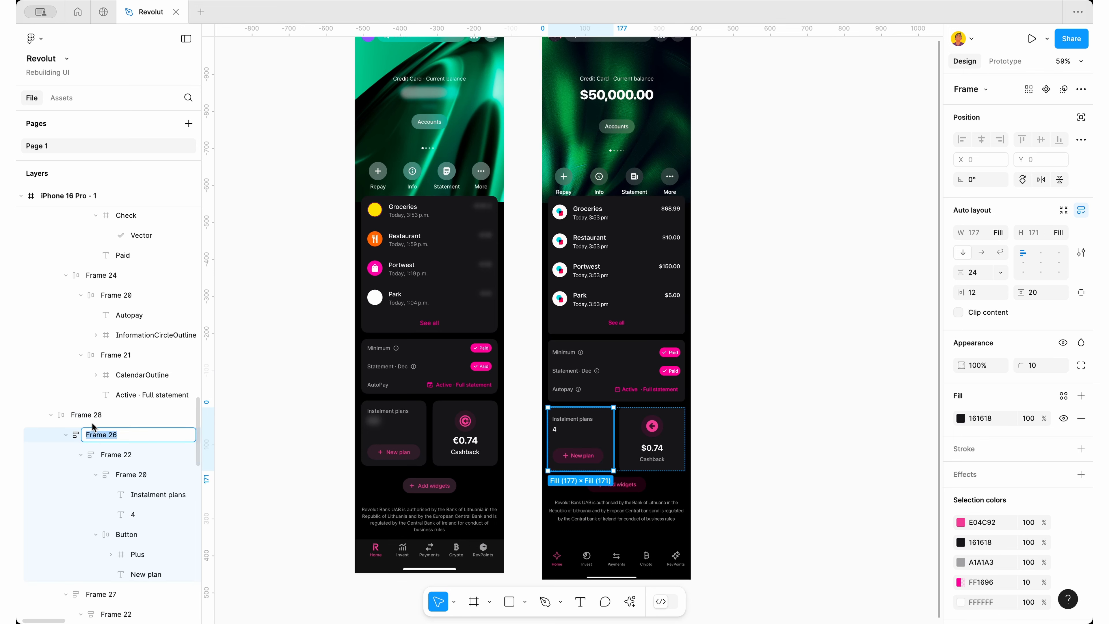
double_click(89, 414)
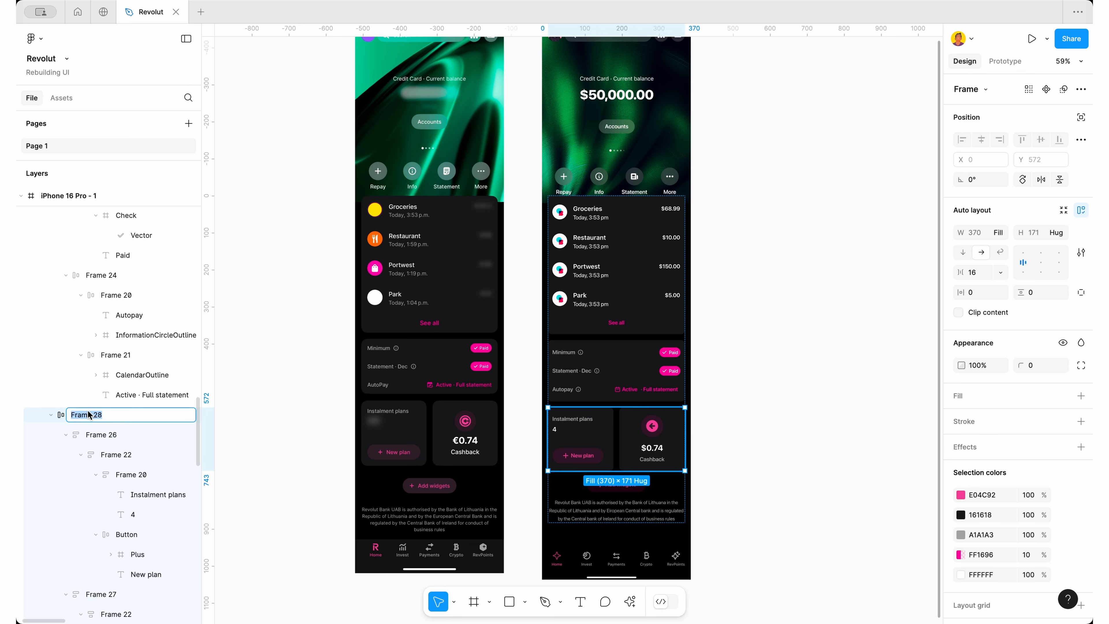
type("Widget group")
key("Return")
Rename the Instalment plans card's frame as Widge 1 and the Cashback card's frame as Widget 2
left_click(102, 435)
double_click(102, 434)
type("Wi")
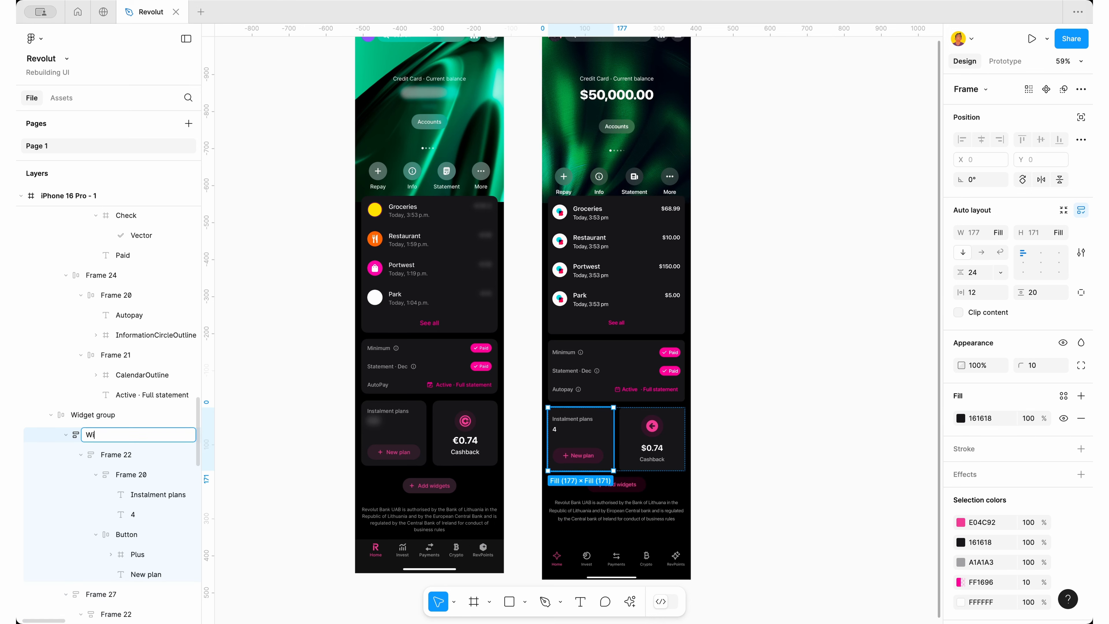
key("Return")
left_click(101, 594)
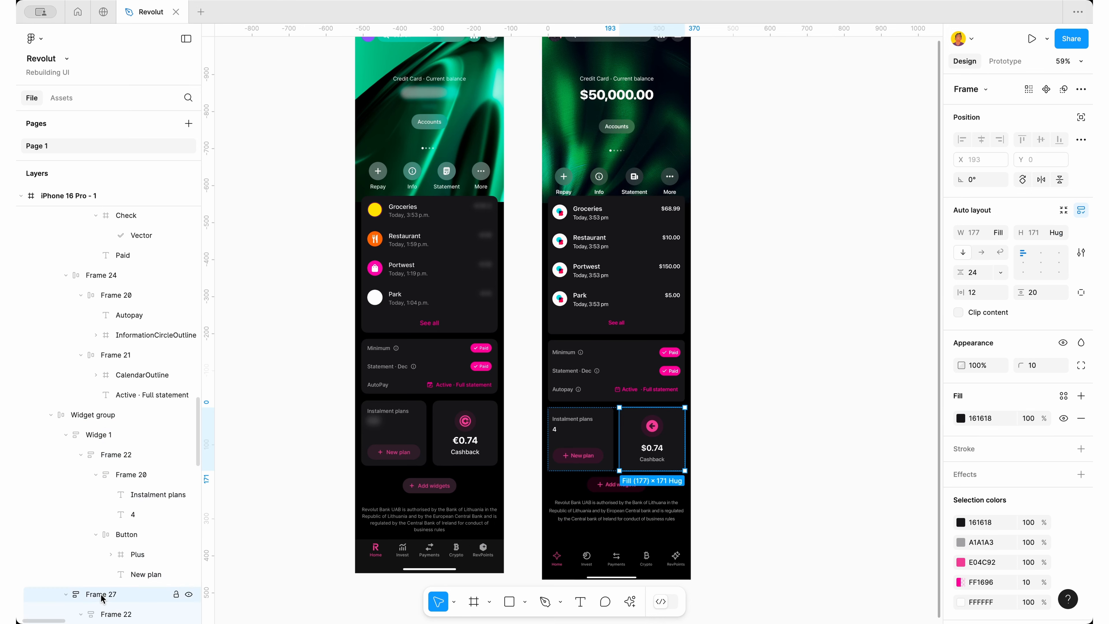
double_click(102, 594)
type("Widget 2")
key("Return")
left_click(289, 509)
Move the iPhone 16 Pro - 1 frame to X 790, Y -1427 and make it a prototype flow starting point
scroll(793, 346, "down", 3)
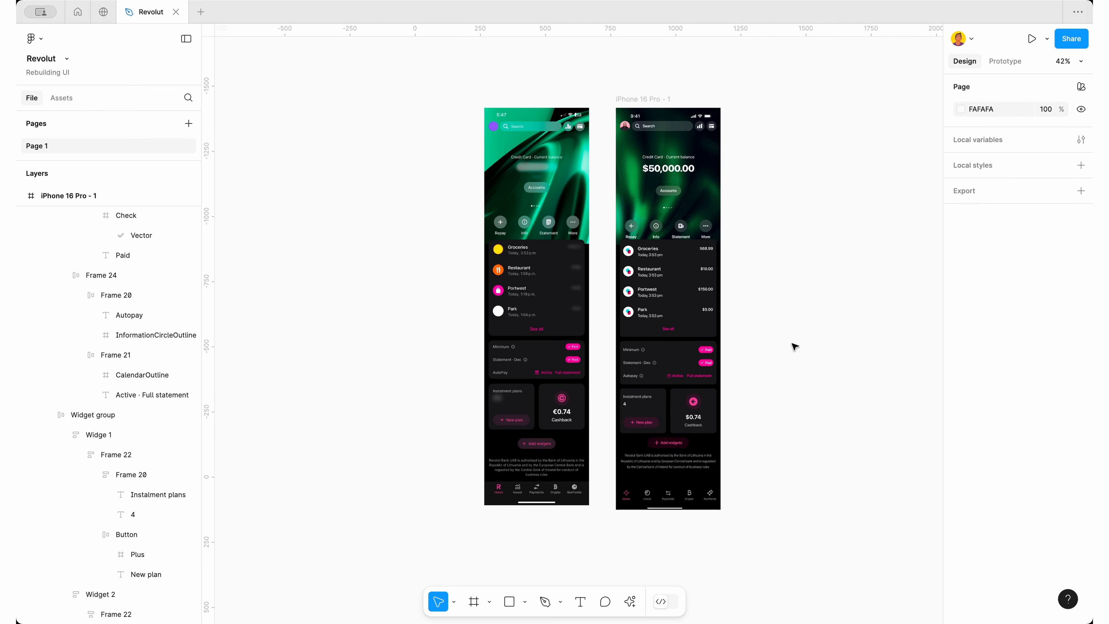
left_click_drag(638, 99, 645, 99)
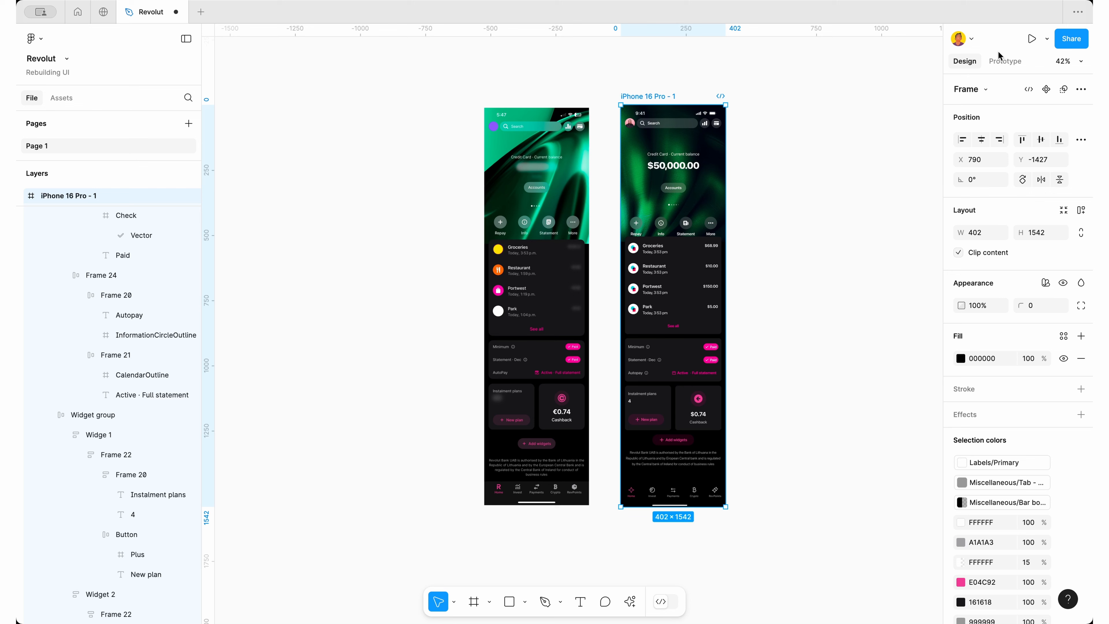
left_click(1005, 61)
left_click(1080, 87)
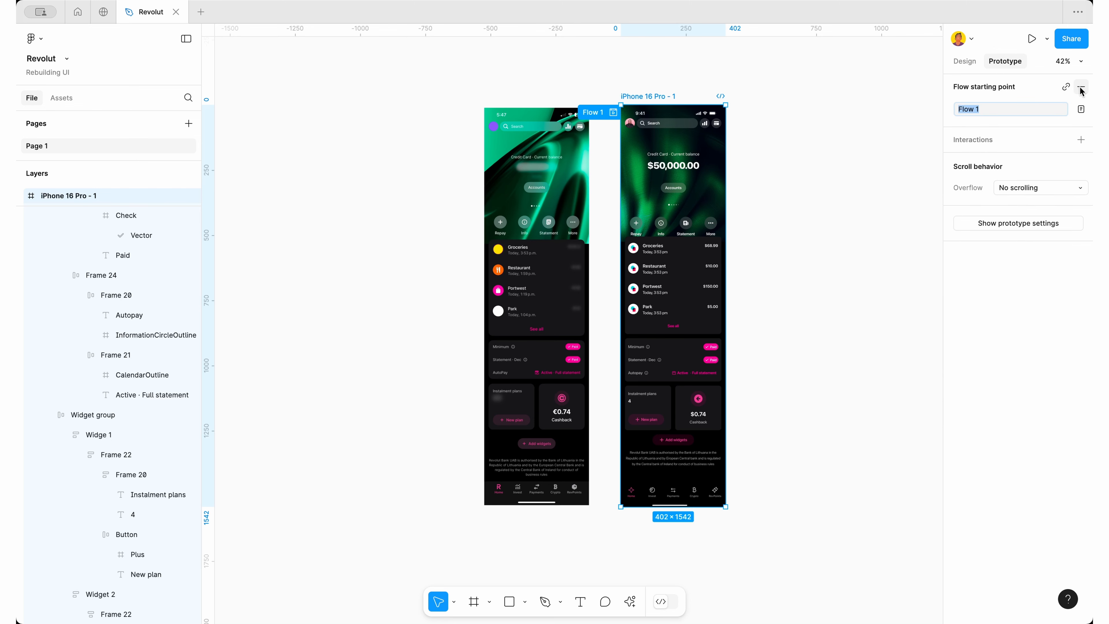
Preview the flow, view it in a separate tab, and return to the design file
left_click(613, 112)
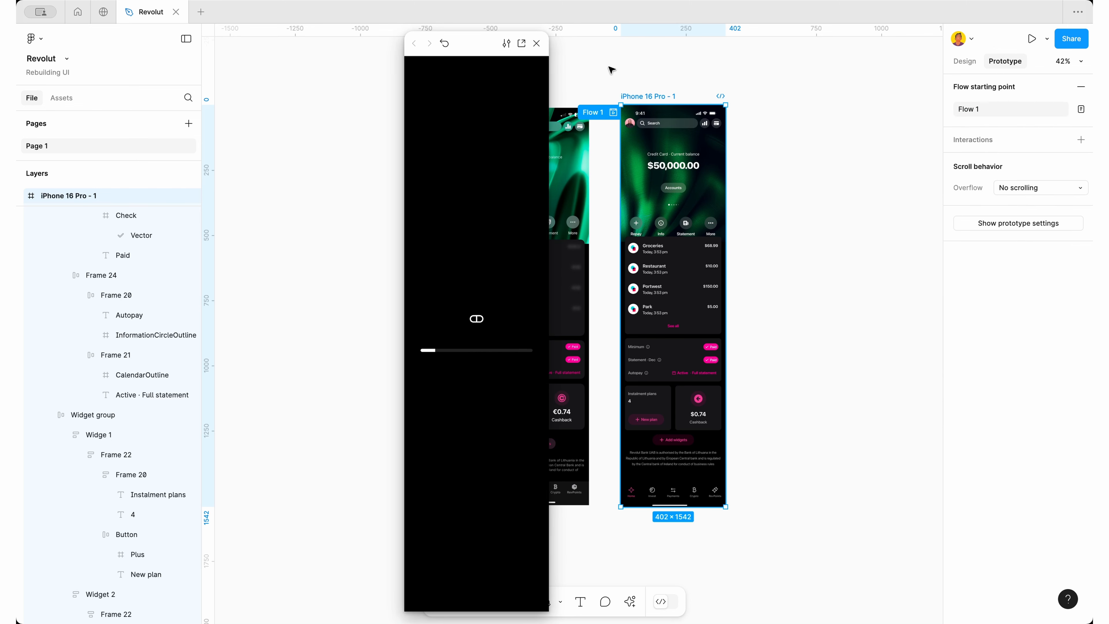
left_click(523, 48)
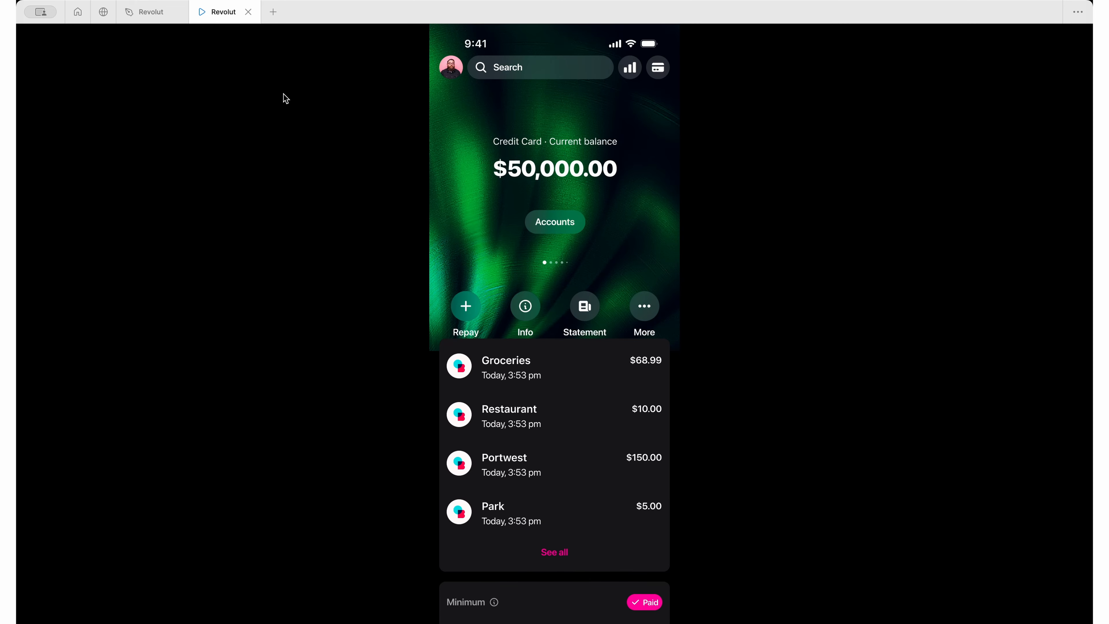
left_click(139, 11)
Set the prototype's device to iPhone 16 Pro
left_click(885, 290)
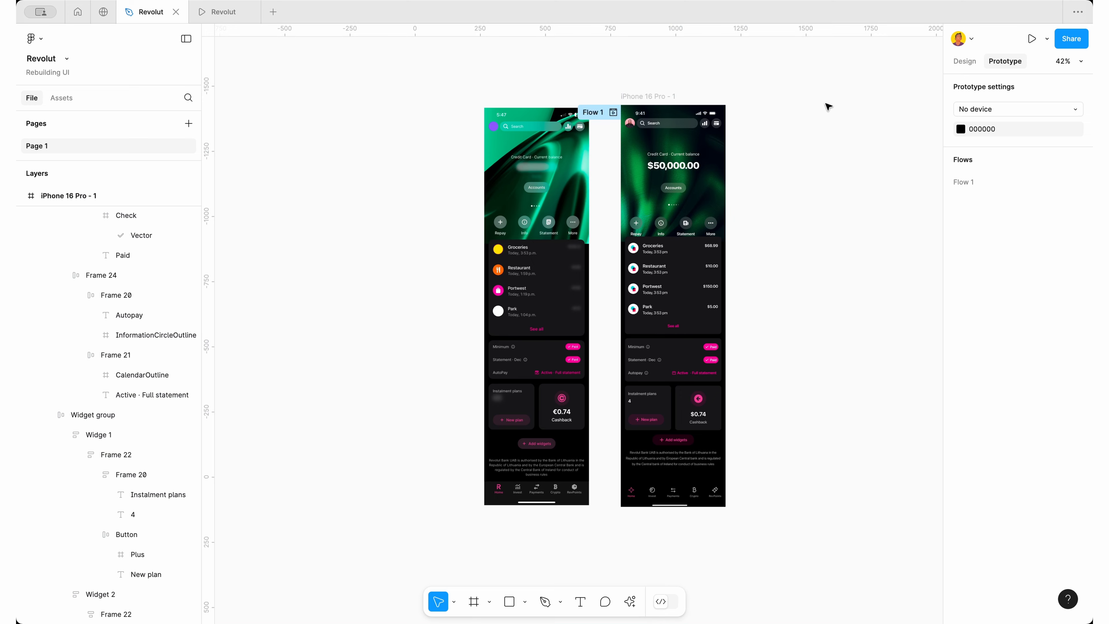
left_click(1000, 110)
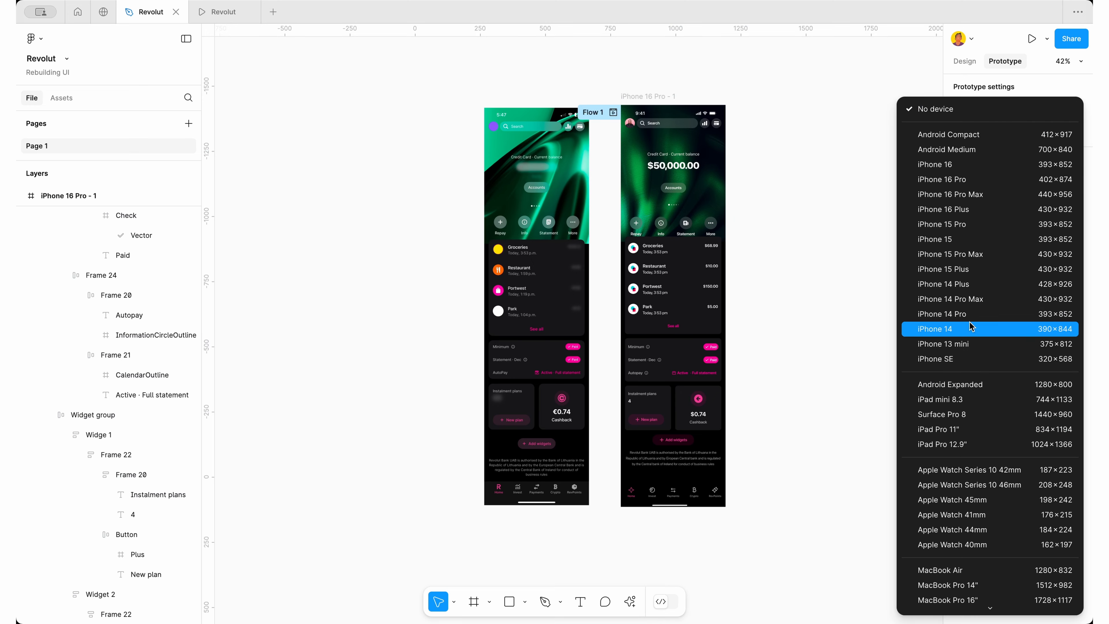
left_click(975, 186)
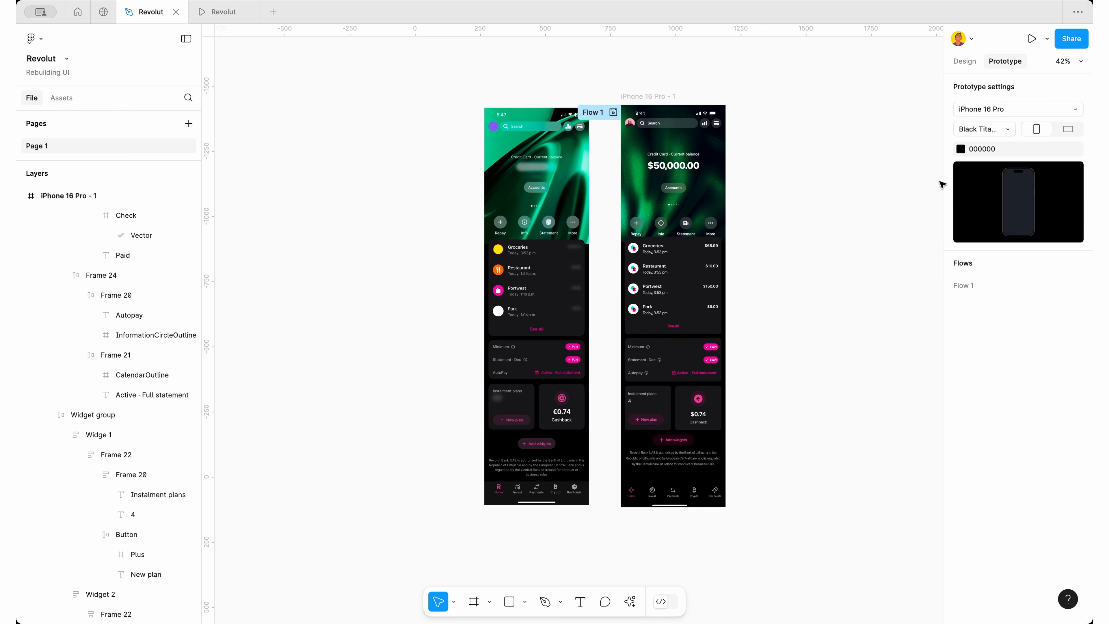
Examine the whole home screen in the prototype's device preview and return to the design file
left_click(209, 5)
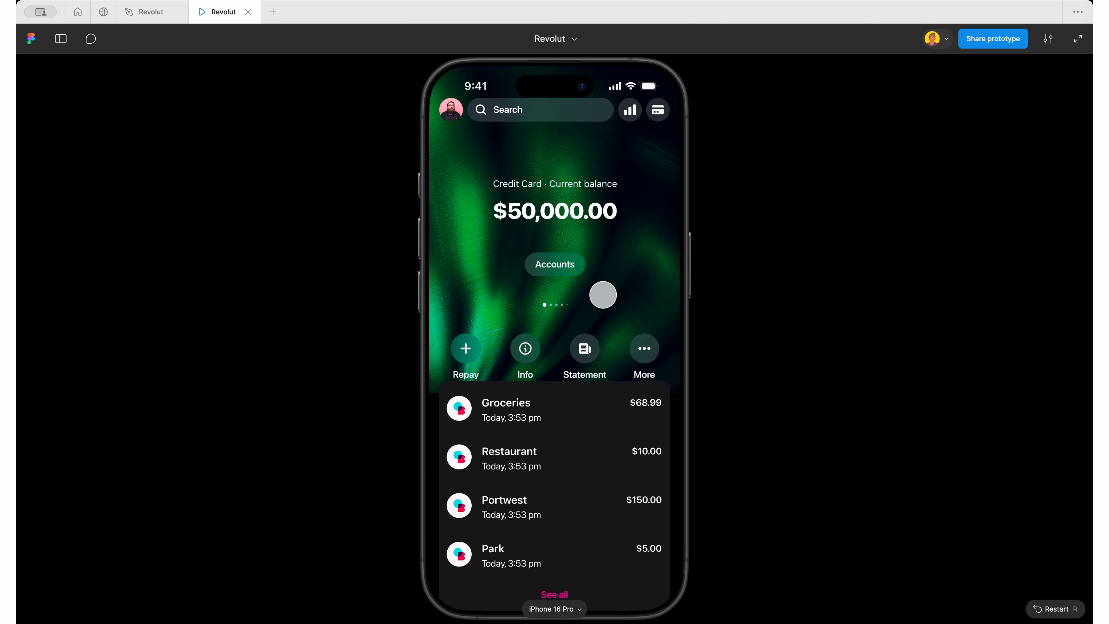
scroll(610, 408, "down", 3)
scroll(610, 408, "down", 4)
scroll(609, 405, "up", 7)
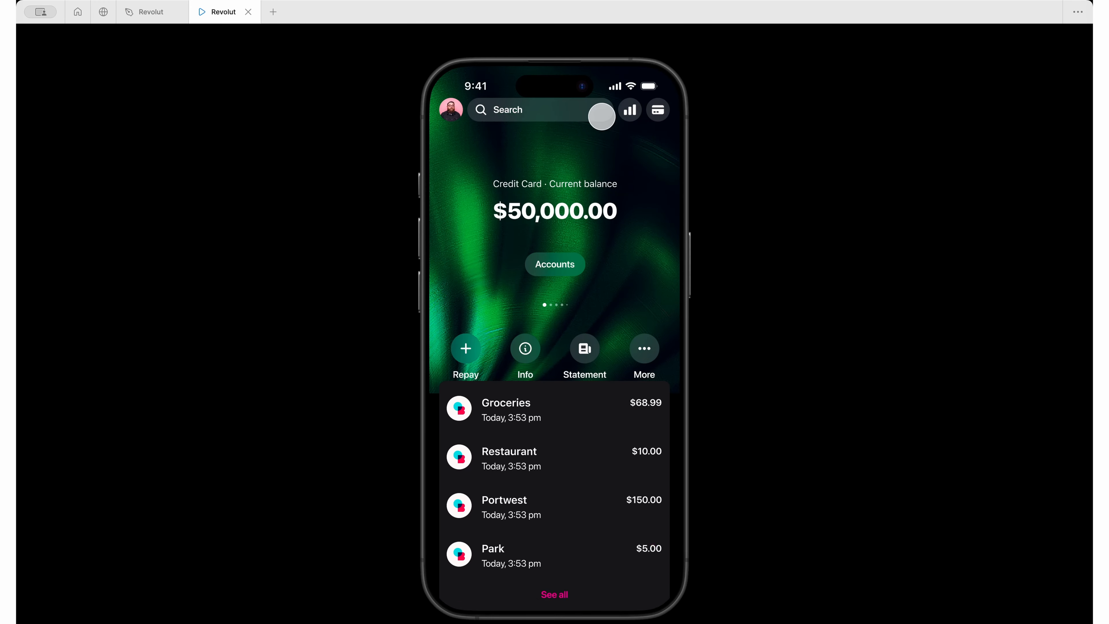
scroll(605, 185, "down", 5)
scroll(604, 182, "up", 5)
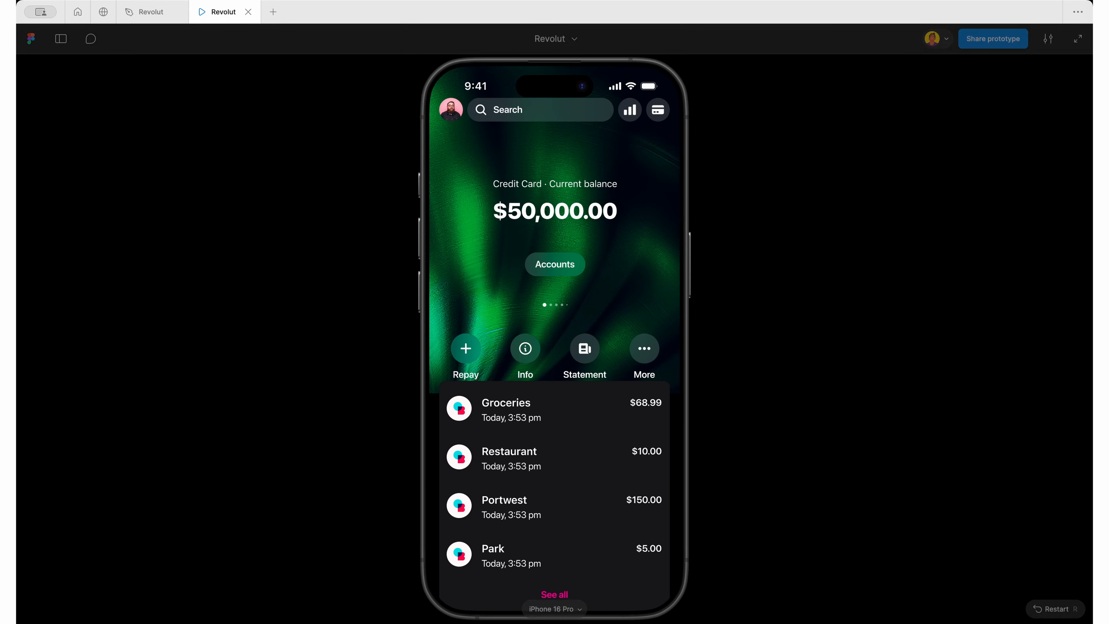
left_click(141, 15)
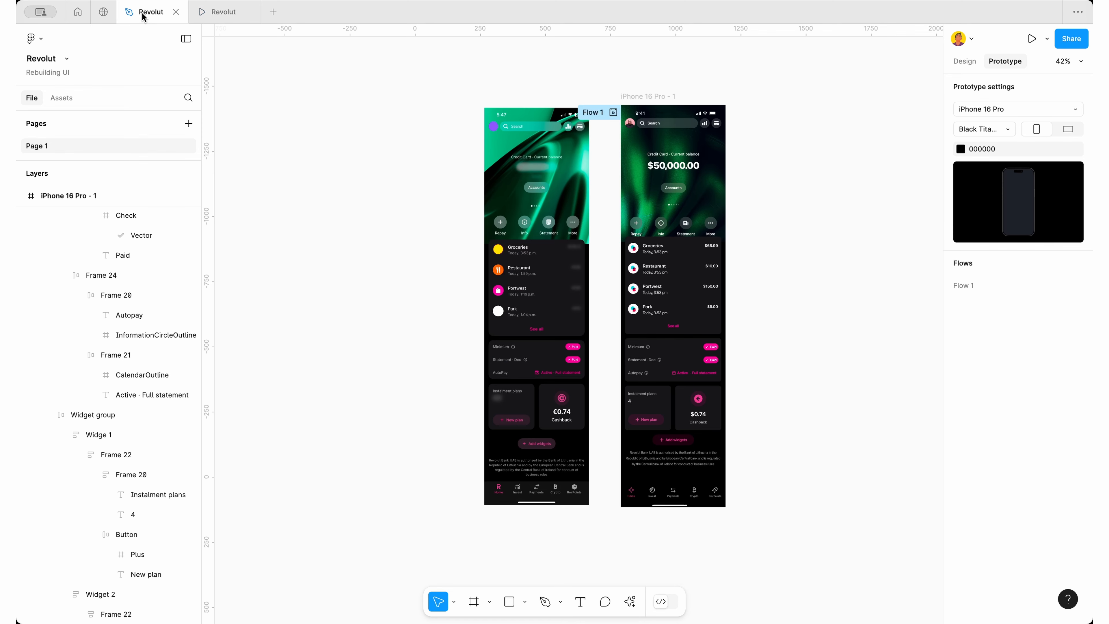
left_click(232, 15)
scroll(619, 446, "down", 5)
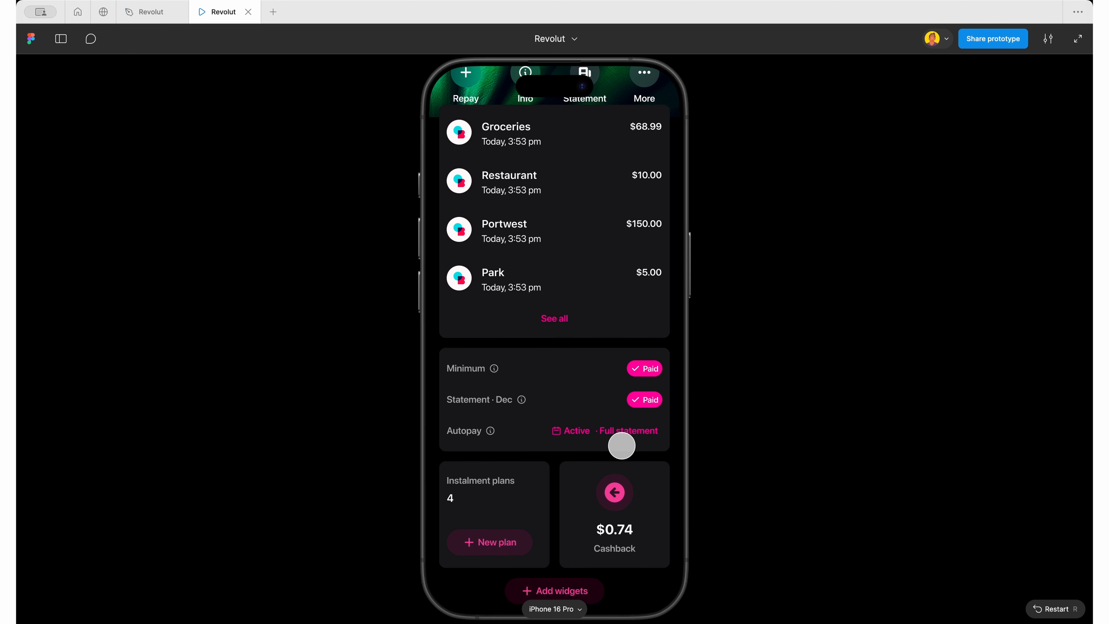
scroll(619, 441, "up", 5)
left_click(151, 13)
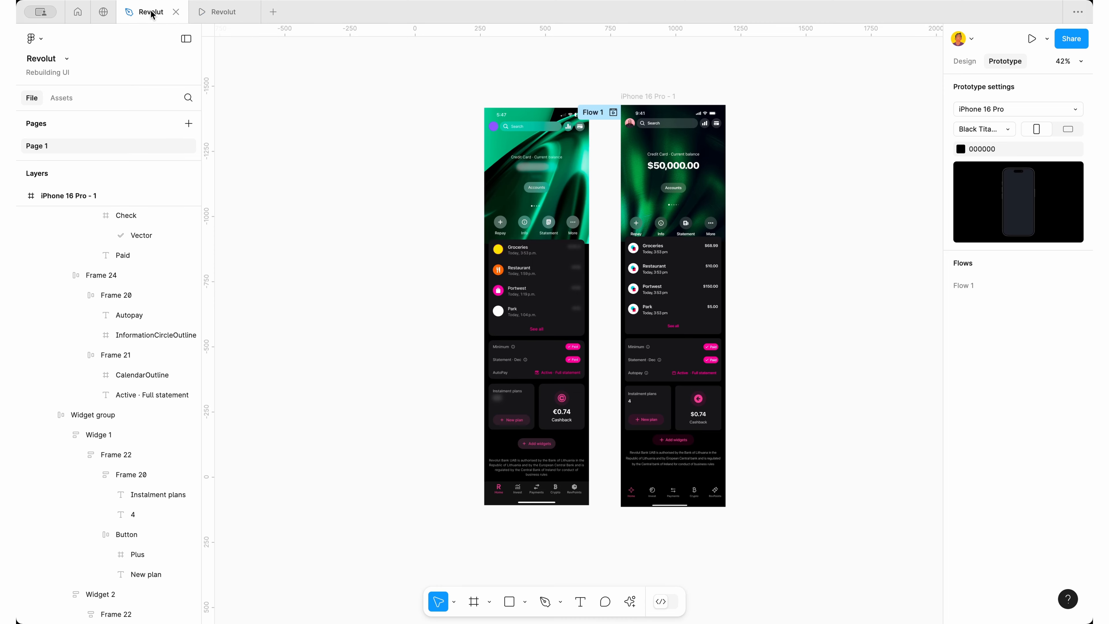
Set the opacity of the Home tab's star icon in the tab bar to 100%
left_click(647, 495)
scroll(648, 494, "up", 5)
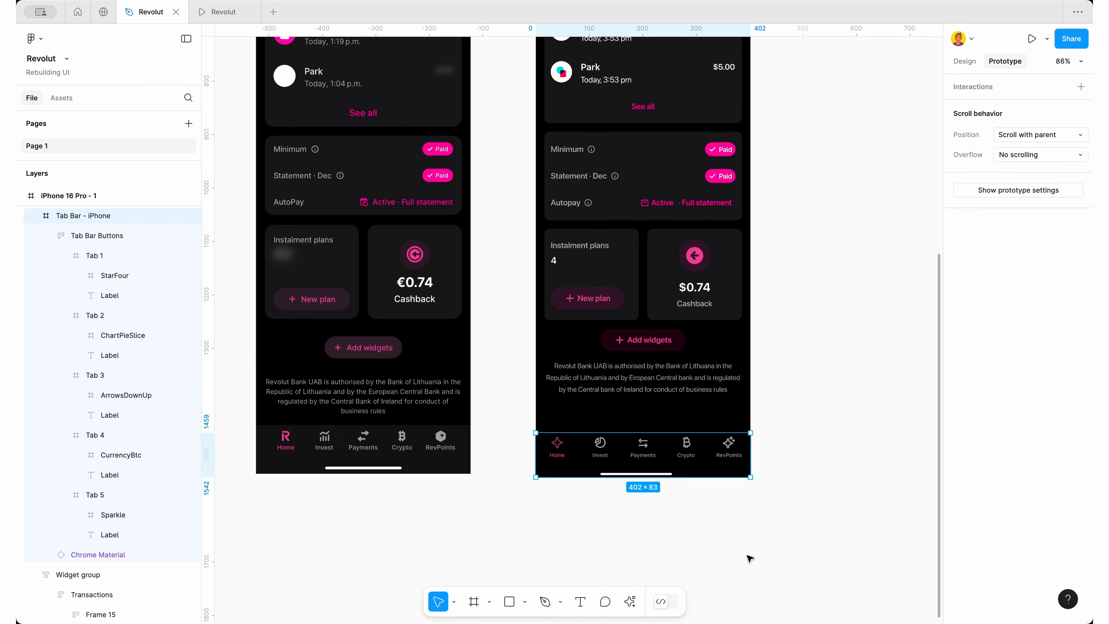
scroll(563, 453, "up", 3)
double_click(566, 444)
double_click(567, 444)
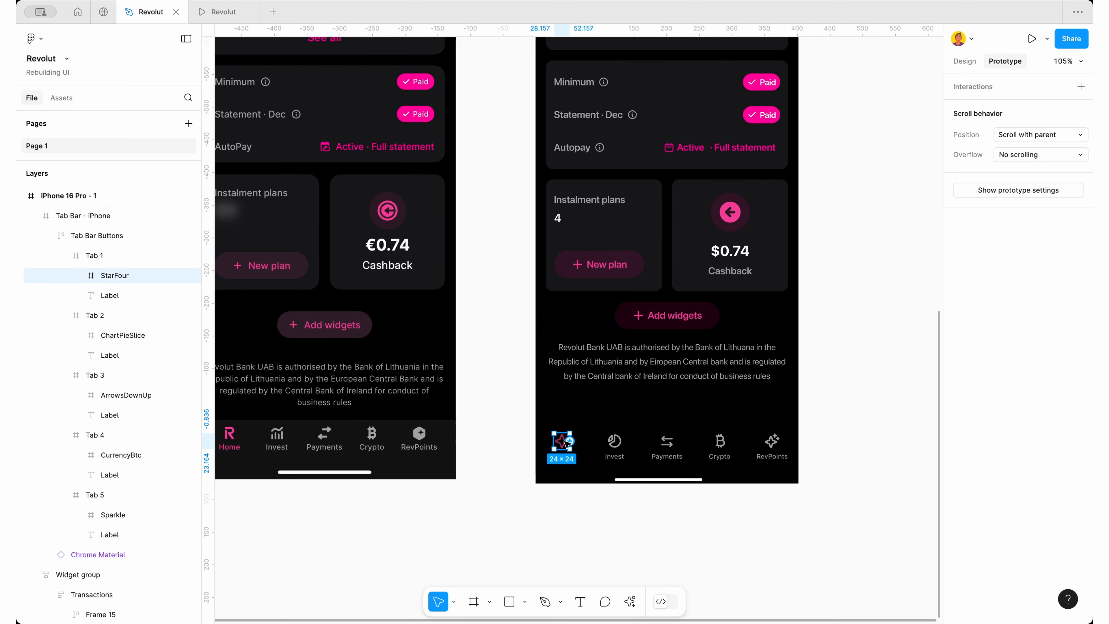
key("0")
Recolor the Home tab's star icon to the pink E04C92 sampled from the New plan button
left_click(965, 60)
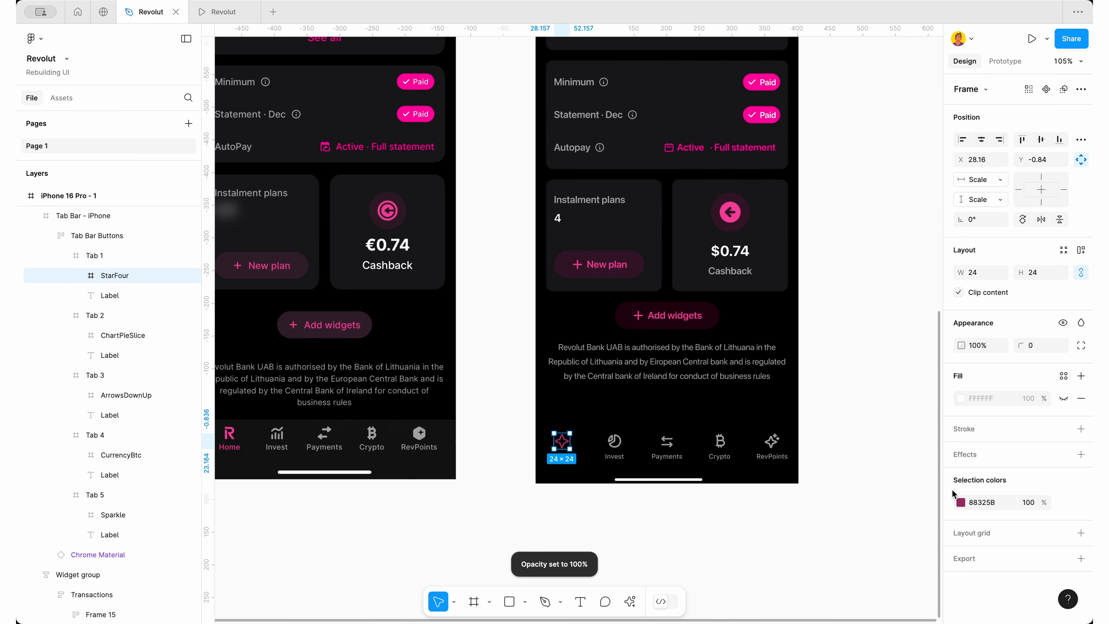
left_click(961, 502)
left_click(810, 482)
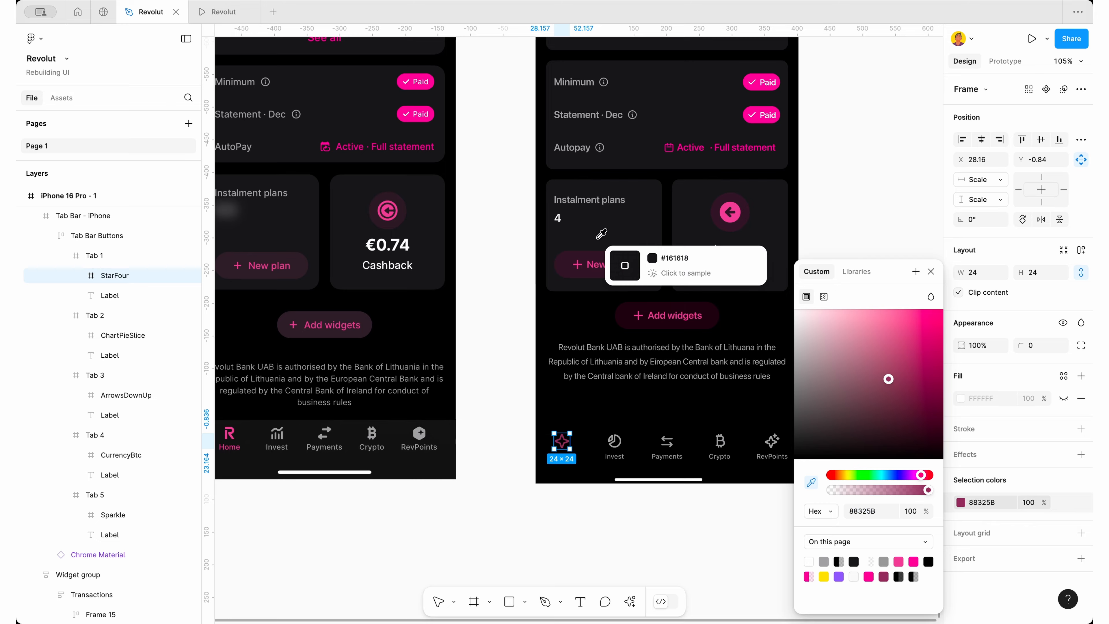
scroll(602, 233, "up", 10)
left_click(590, 318)
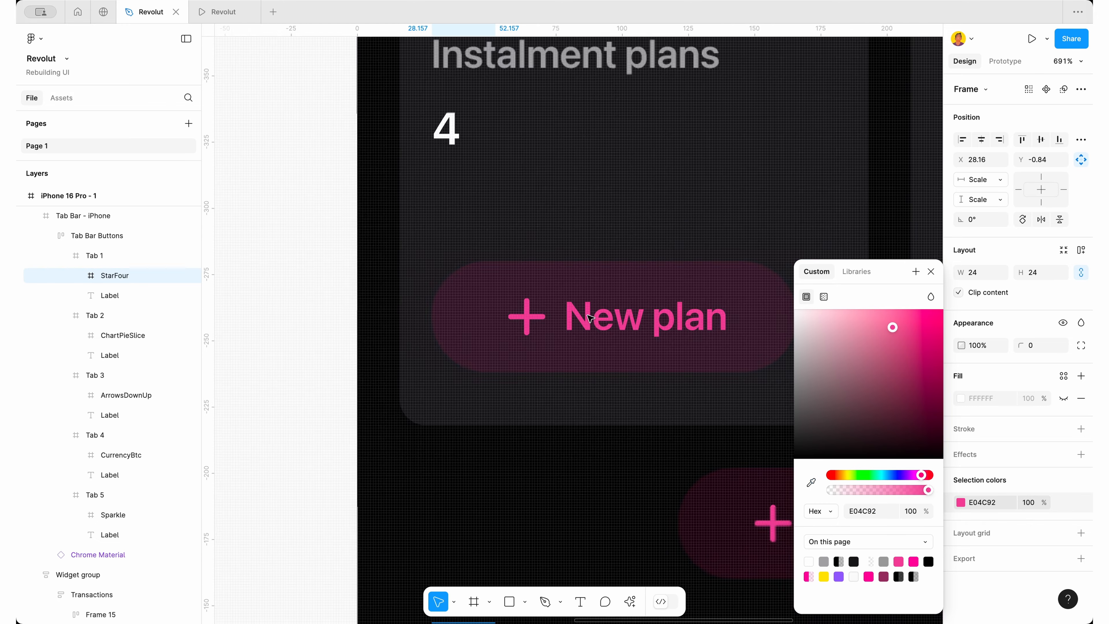
Set the scroll behavior position of the whole Tab Bar - iPhone frame to Fixed
scroll(589, 318, "down", 10)
left_click(545, 426)
left_click(557, 422)
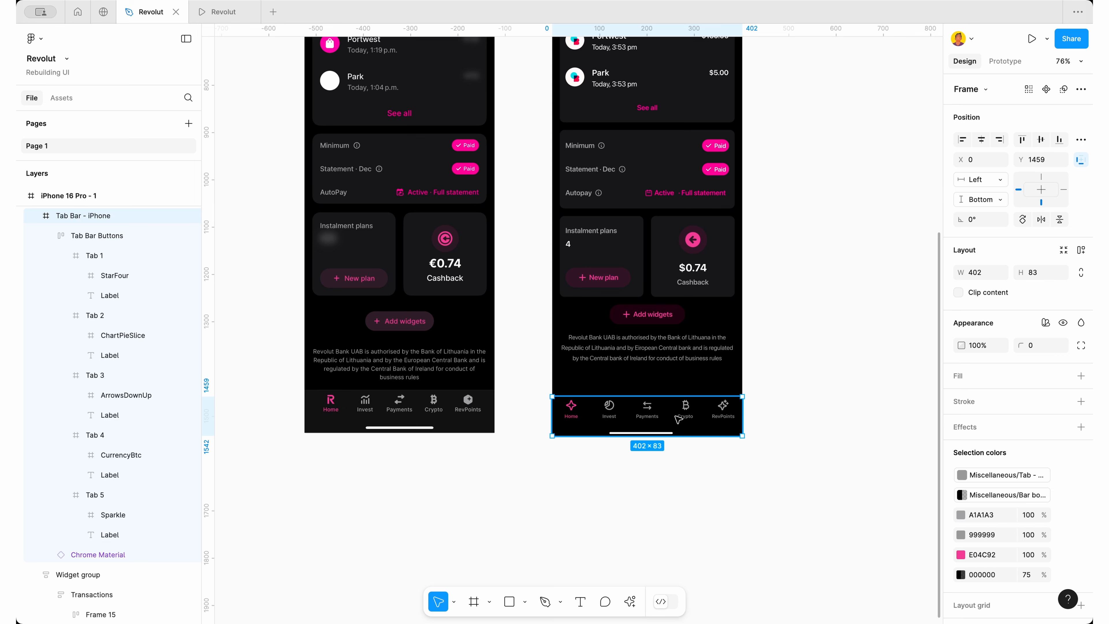
left_click(1005, 61)
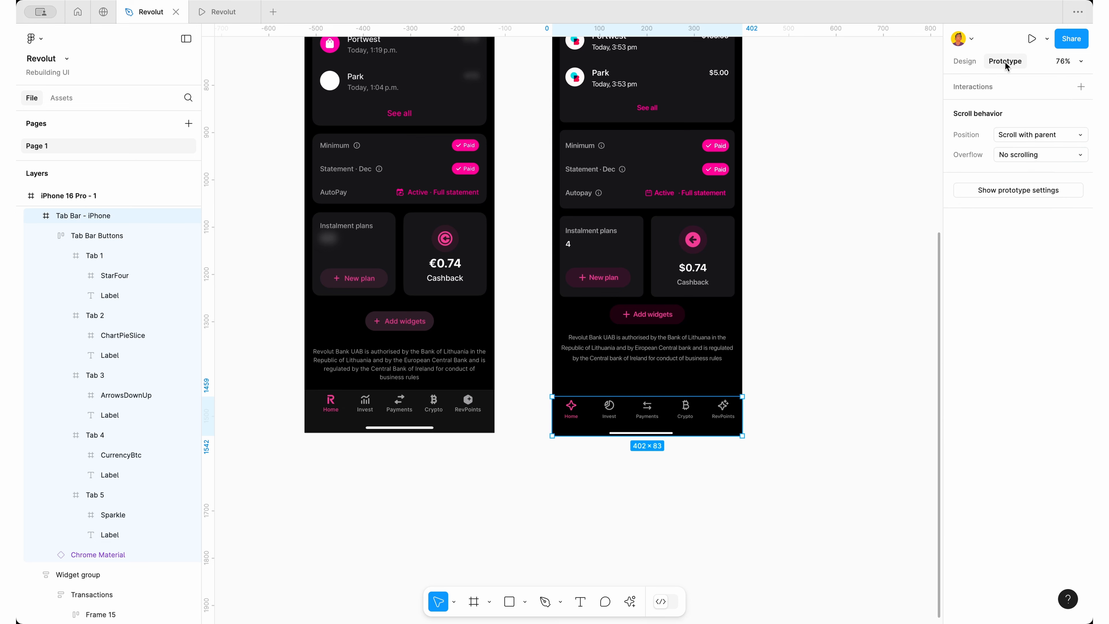
left_click(1011, 132)
left_click(1023, 151)
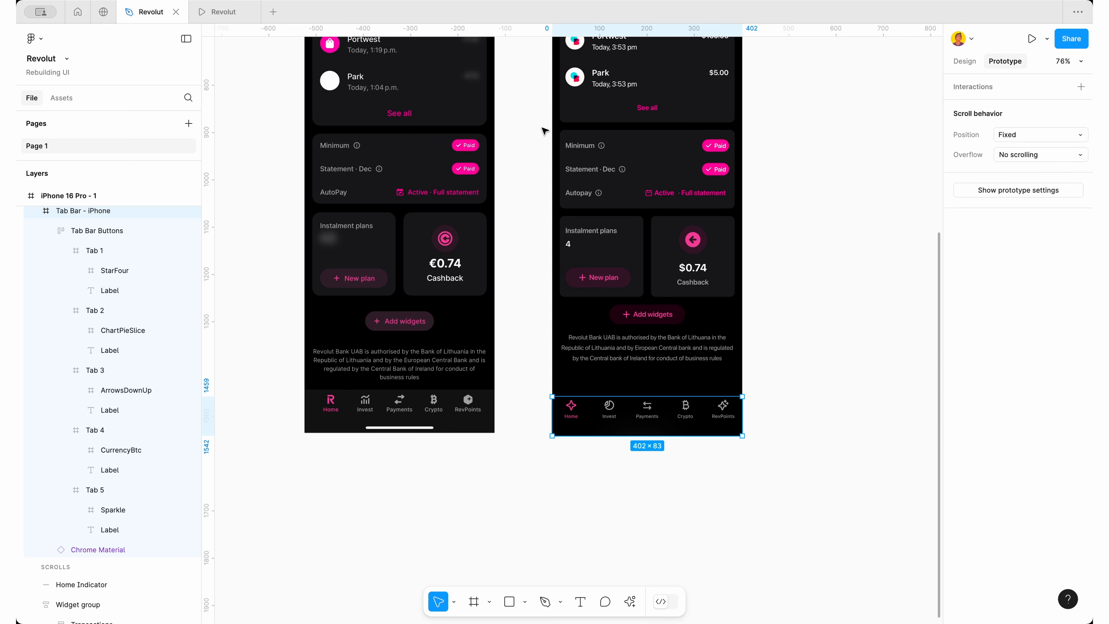
Check how the tab bar behaves while scrolling the prototype preview and return to the design file
left_click(219, 12)
scroll(626, 521, "down", 5)
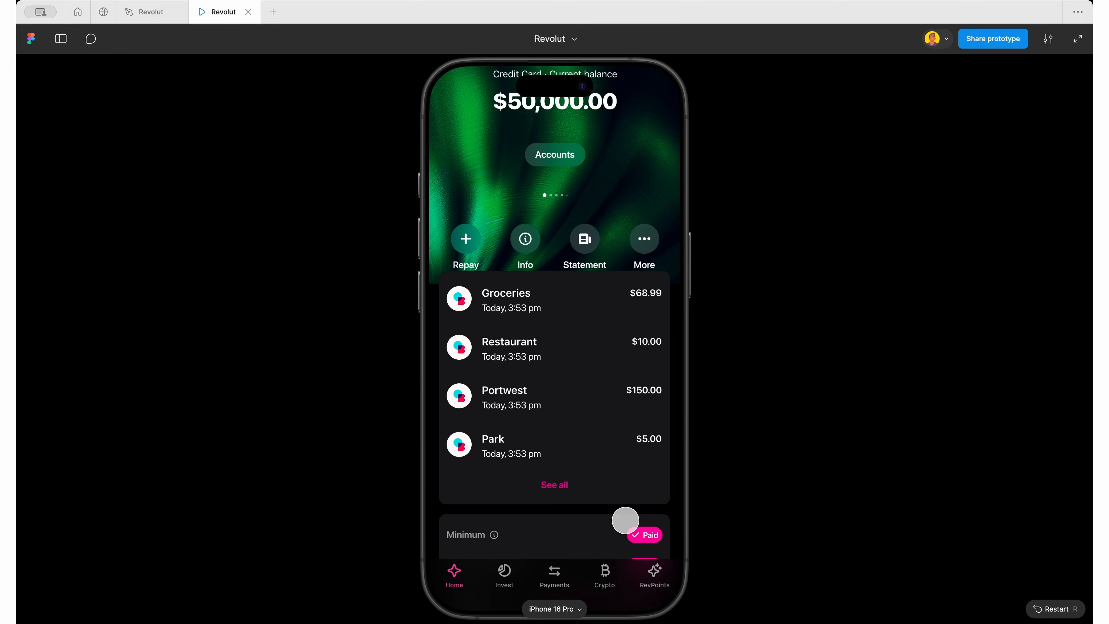
scroll(626, 521, "down", 5)
scroll(626, 521, "up", 10)
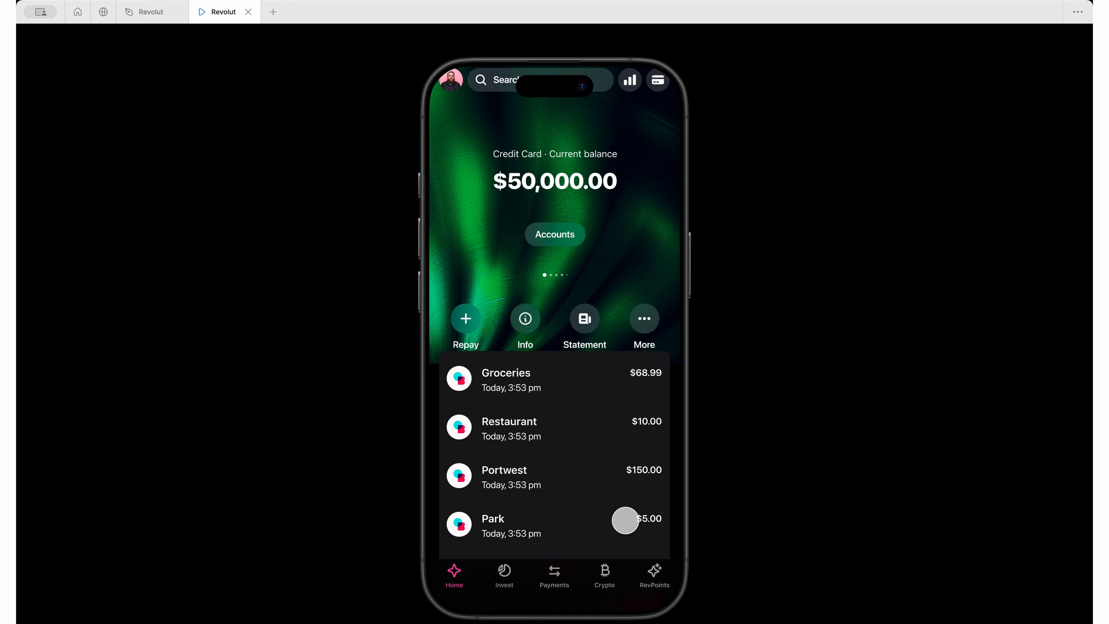
scroll(626, 520, "down", 5)
scroll(612, 508, "up", 6)
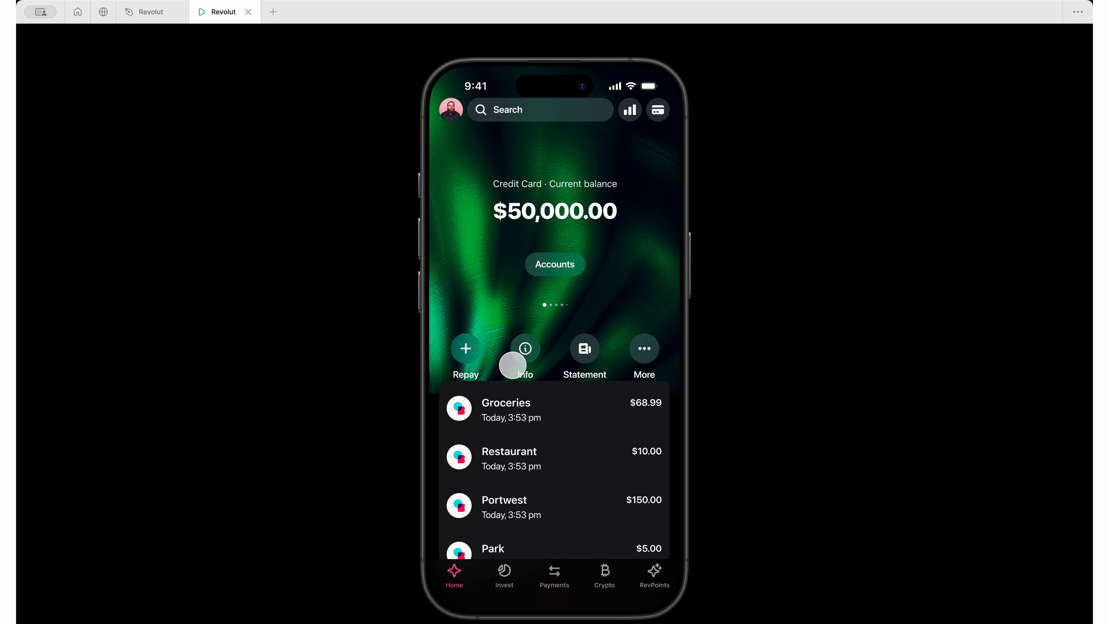
left_click(146, 11)
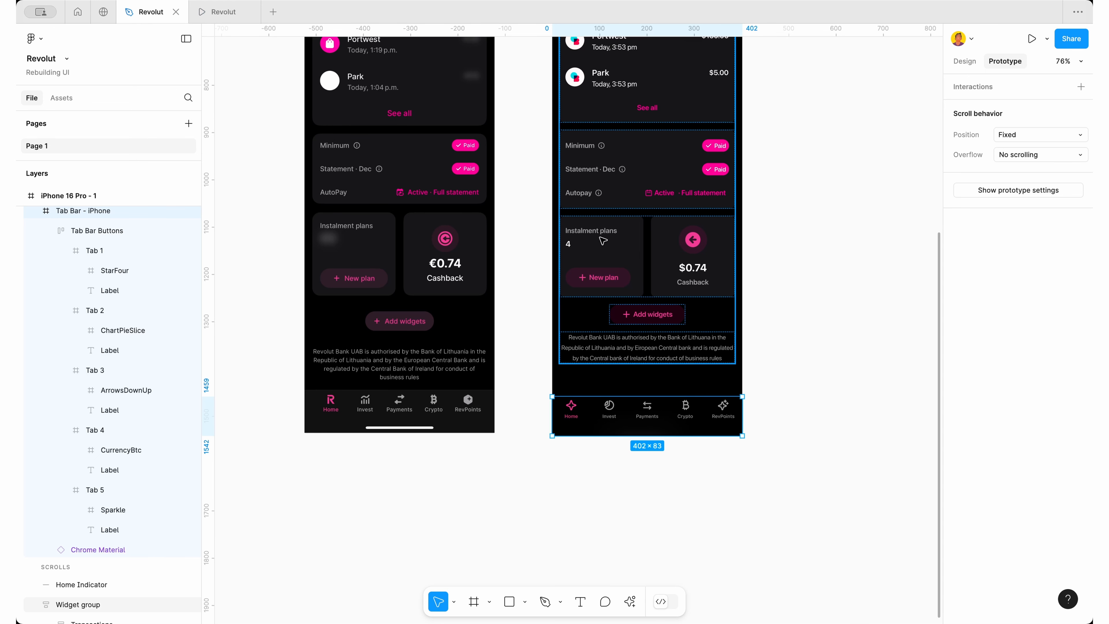
Move the balance and quick-actions section of the iPhone 16 Pro - 1 frame up by 20 px
scroll(603, 241, "down", 5)
left_click(628, 194)
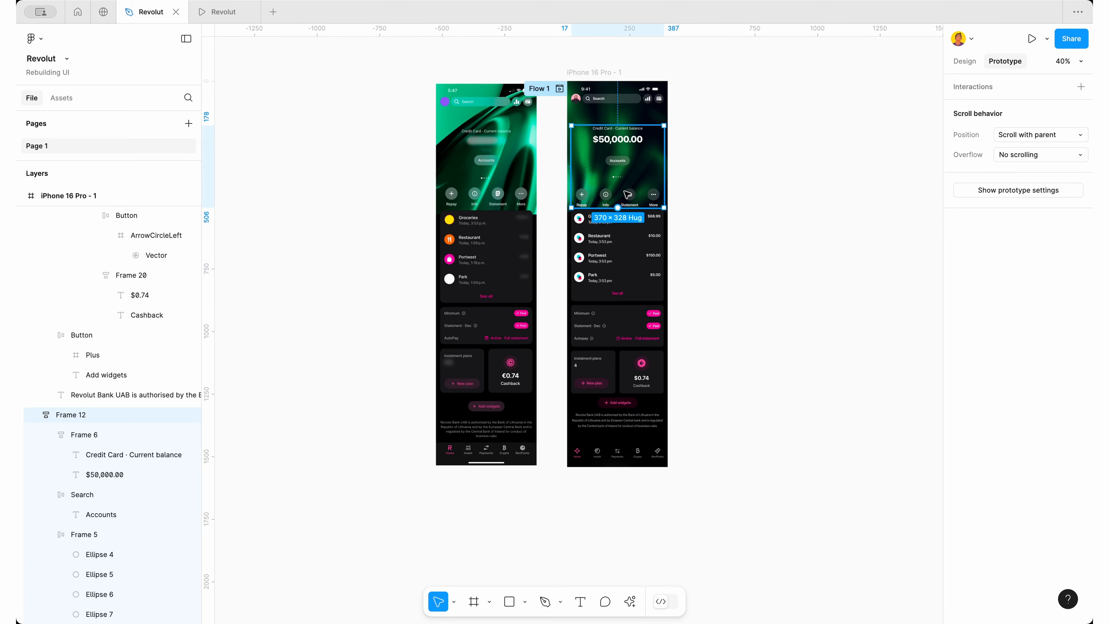
scroll(633, 125, "up", 3)
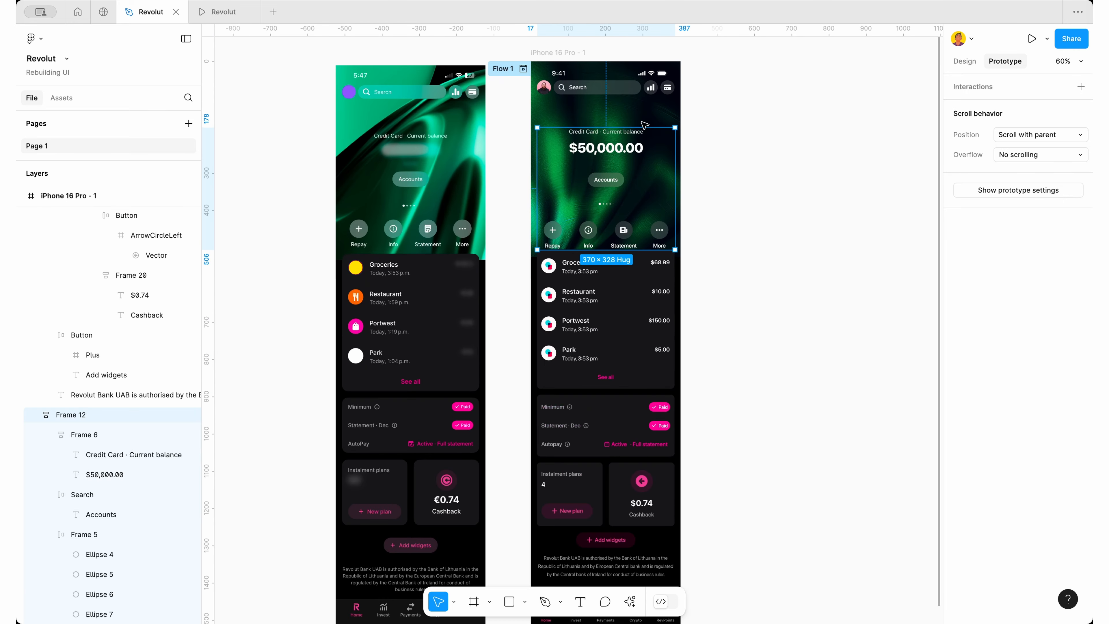
left_click(596, 293)
left_click(601, 230)
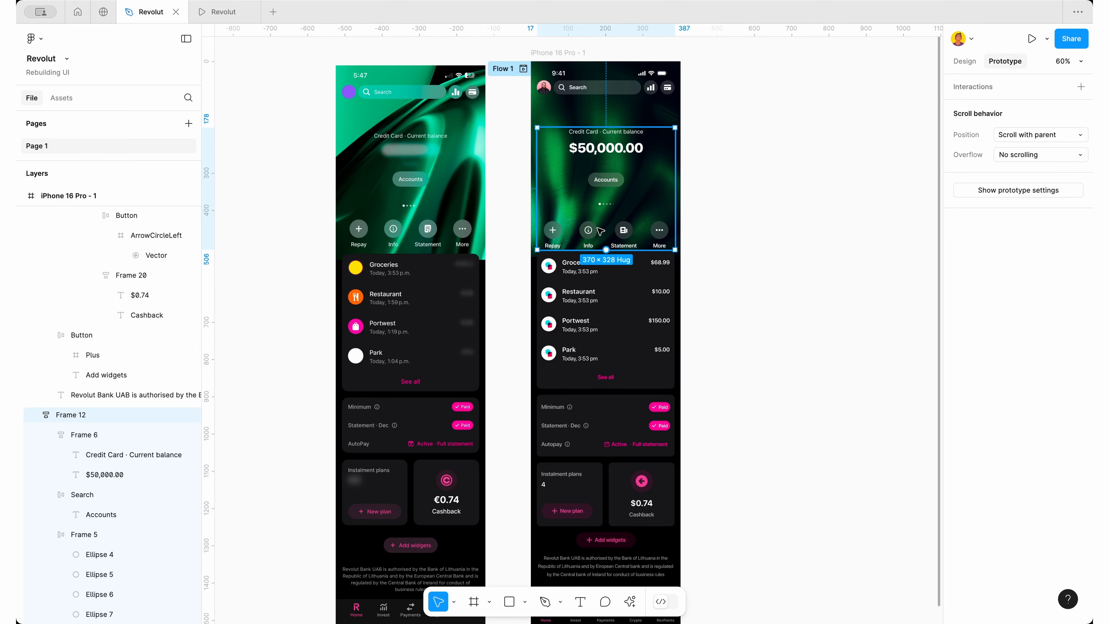
key("shift+Up")
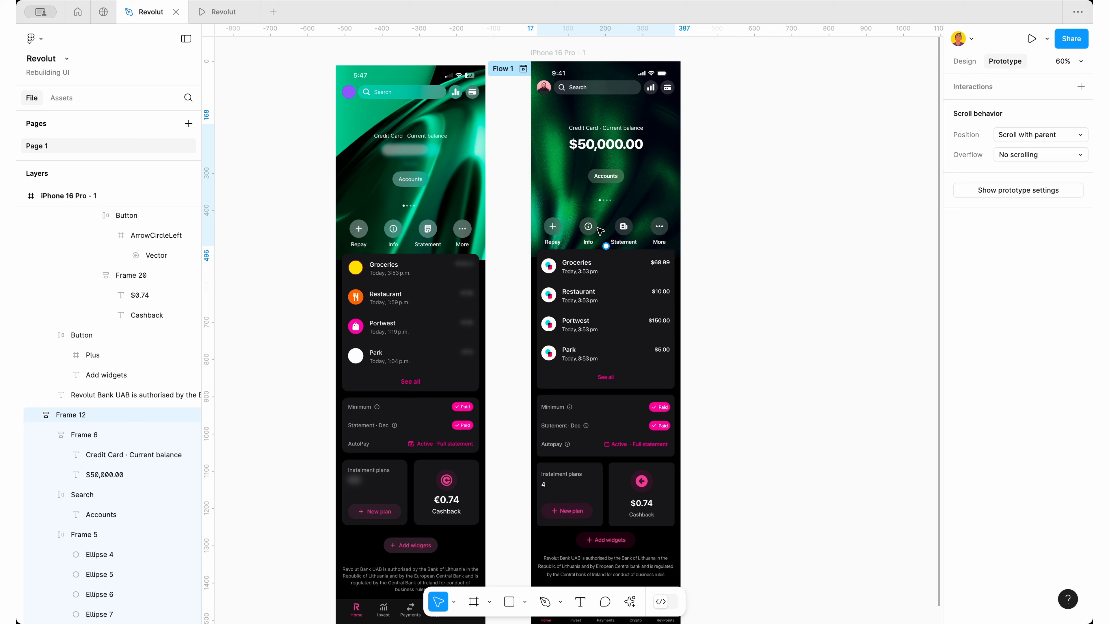
key("shift+Up")
Examine the header spacing and scrolling of the home screen in the prototype preview and return to the design file
left_click(221, 6)
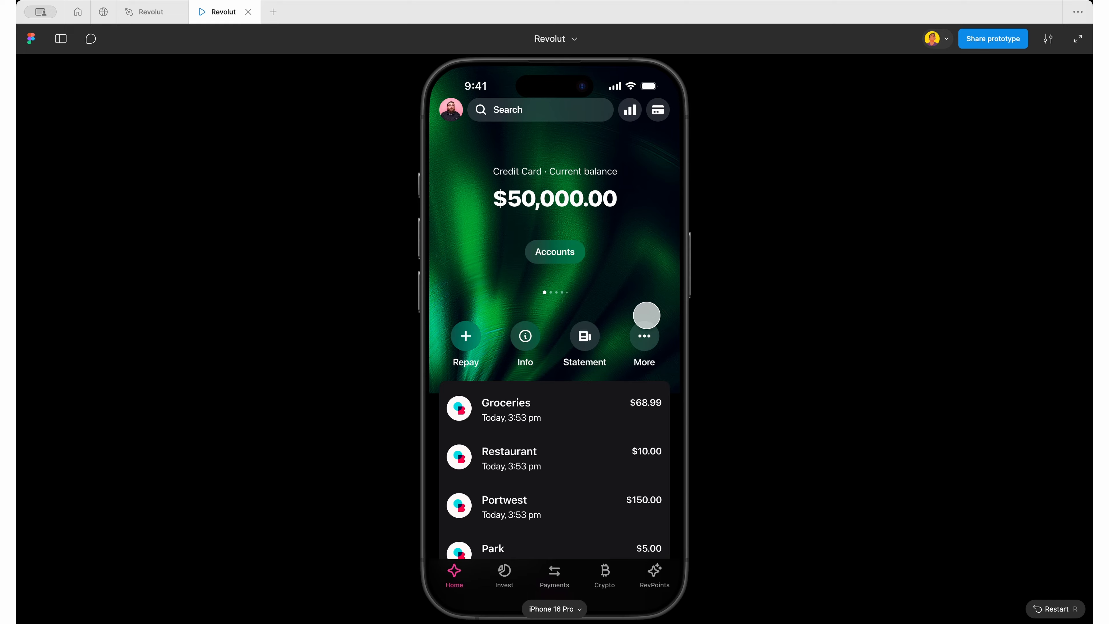
scroll(646, 315, "down", 8)
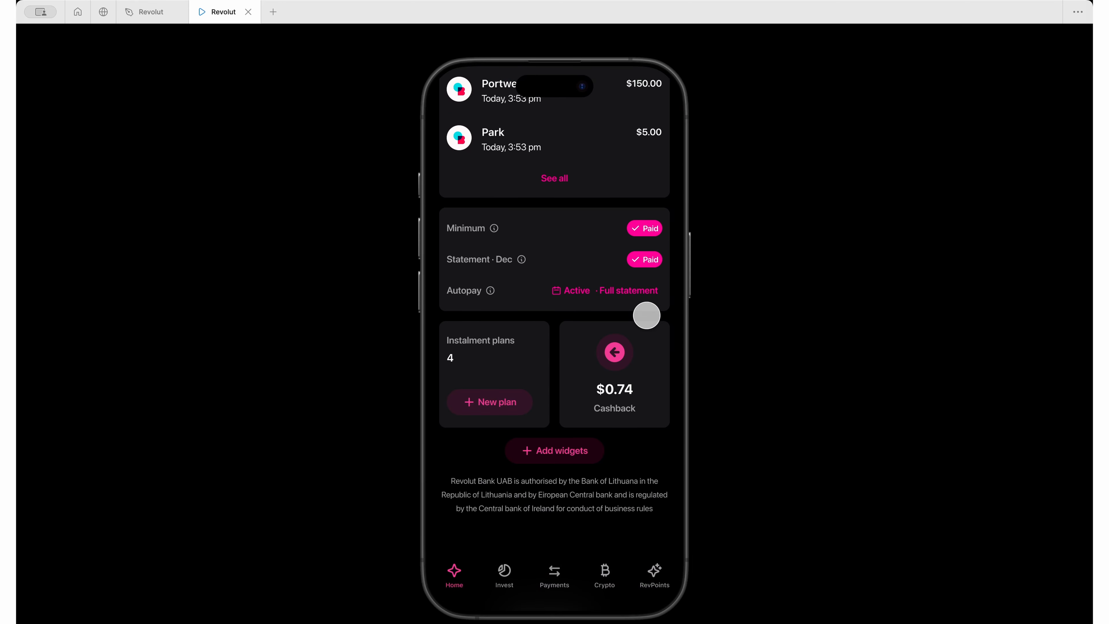
scroll(647, 315, "up", 10)
scroll(646, 316, "down", 8)
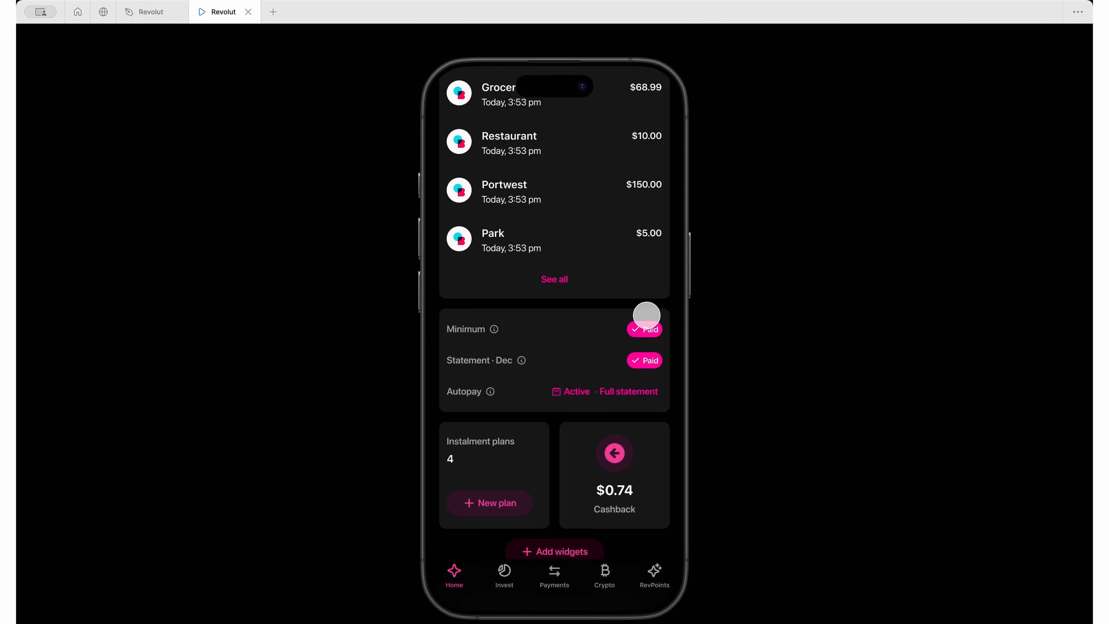
scroll(647, 315, "up", 8)
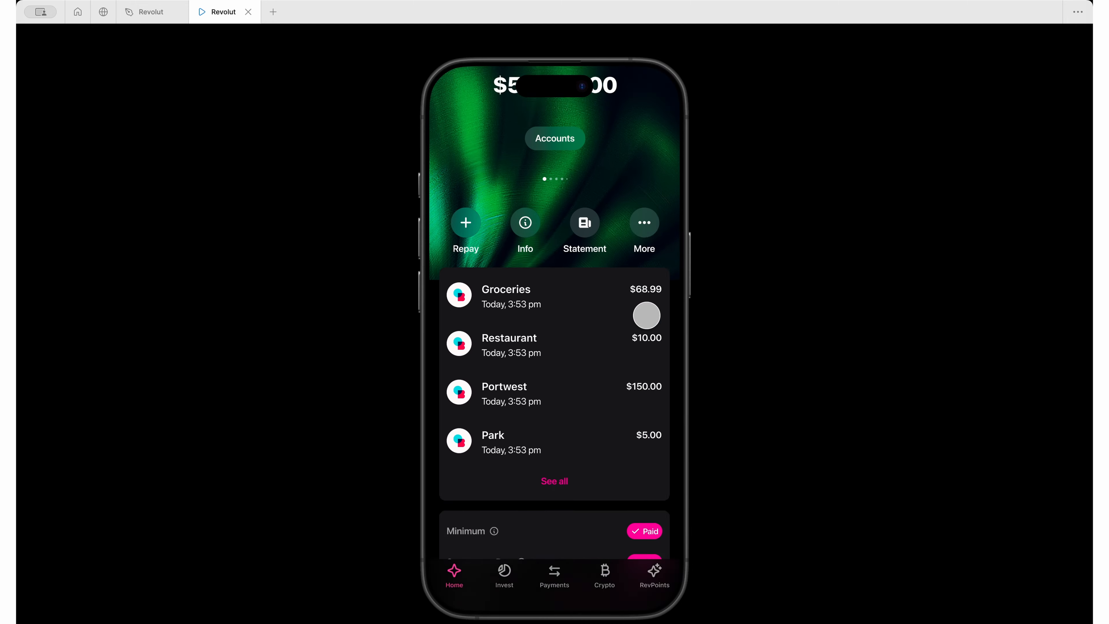
scroll(646, 315, "down", 8)
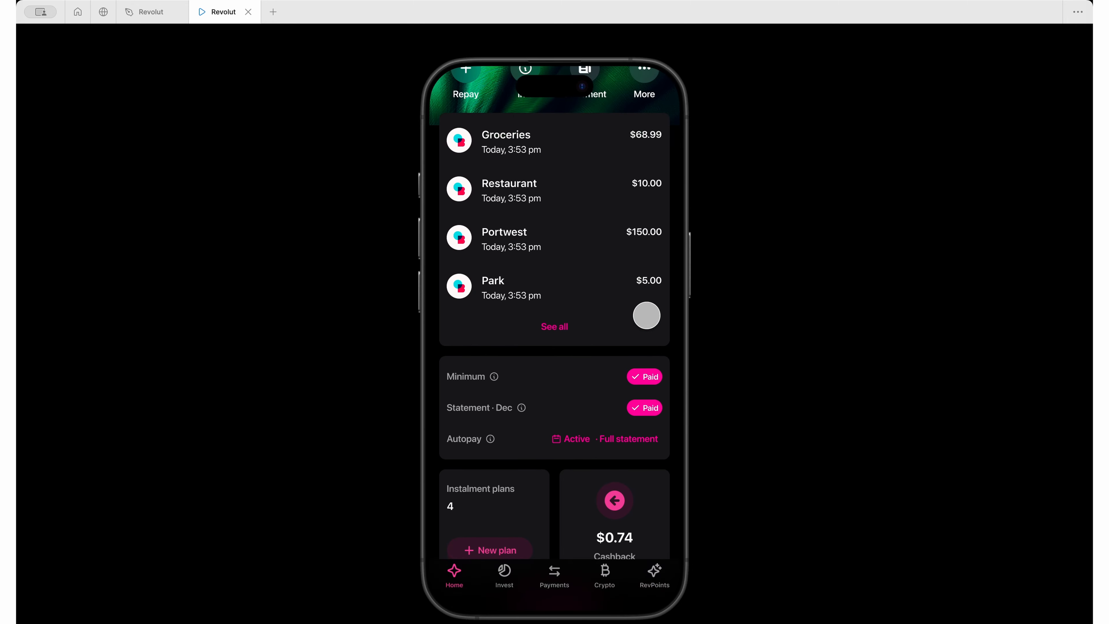
scroll(647, 315, "up", 2)
scroll(647, 315, "up", 4)
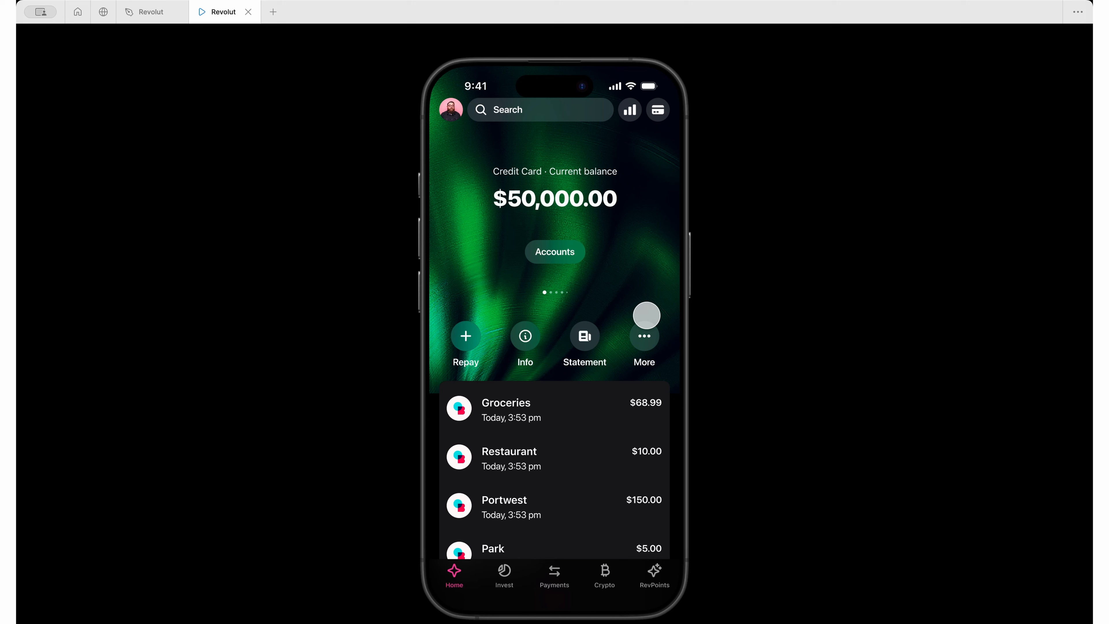
left_click(151, 12)
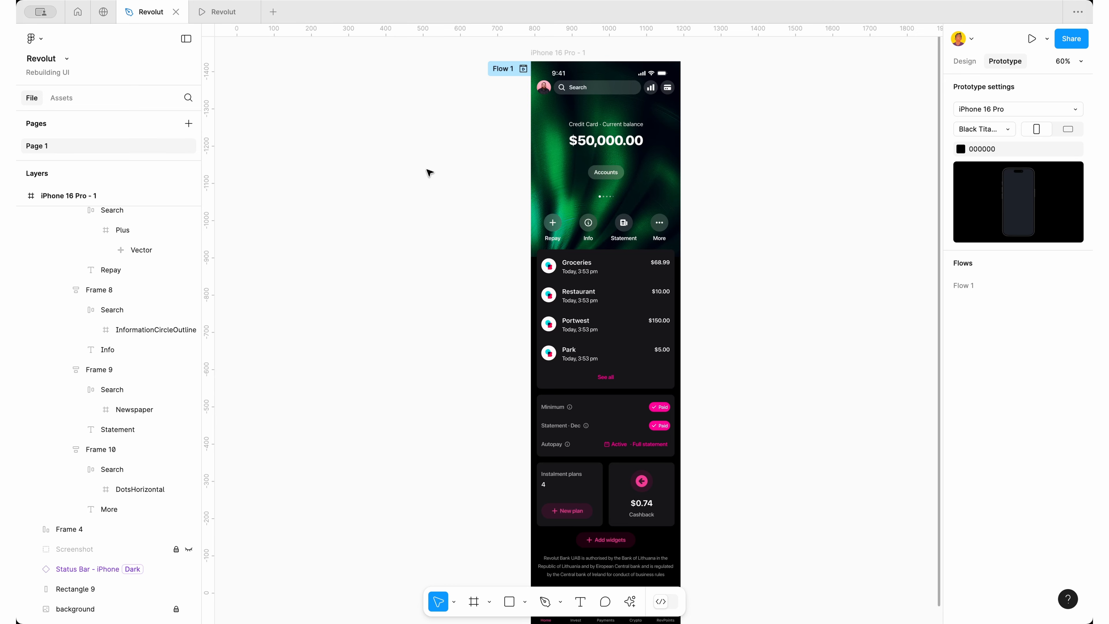